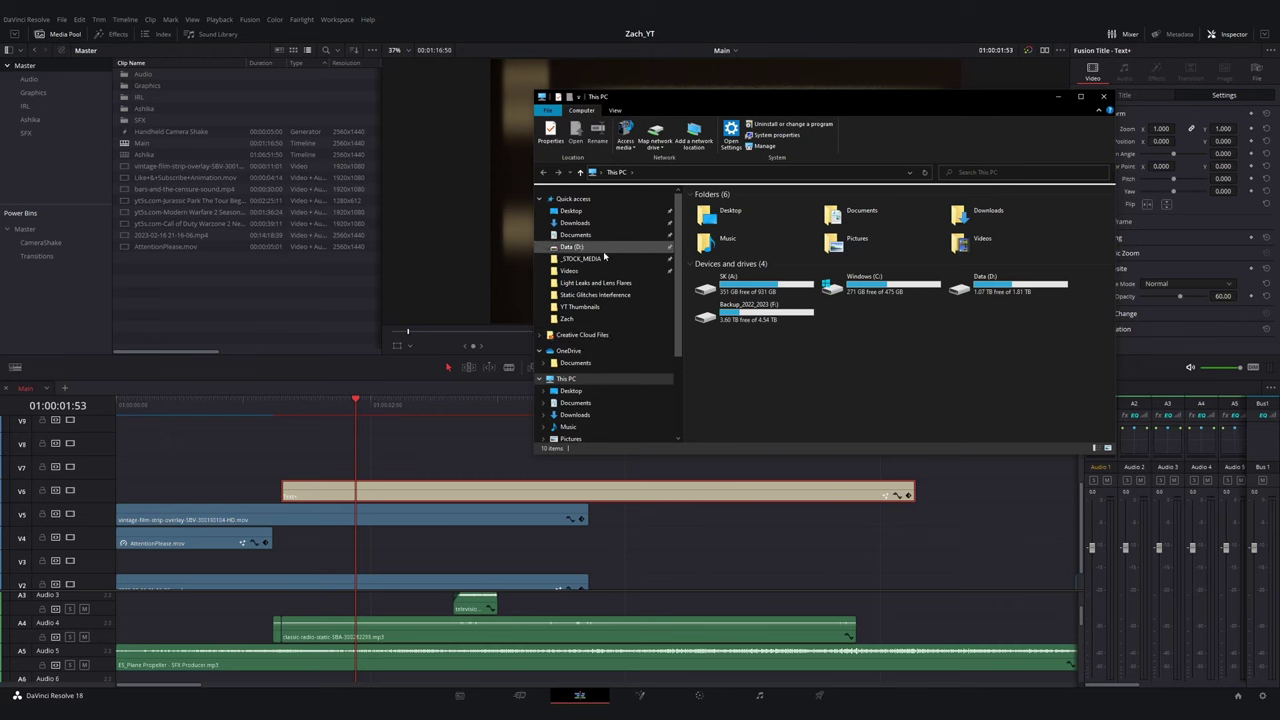
# - Look through the Overlays and RetroX VHS Effects folders in the stock media Video folder for a film overlay
pyautogui.click(607, 259)
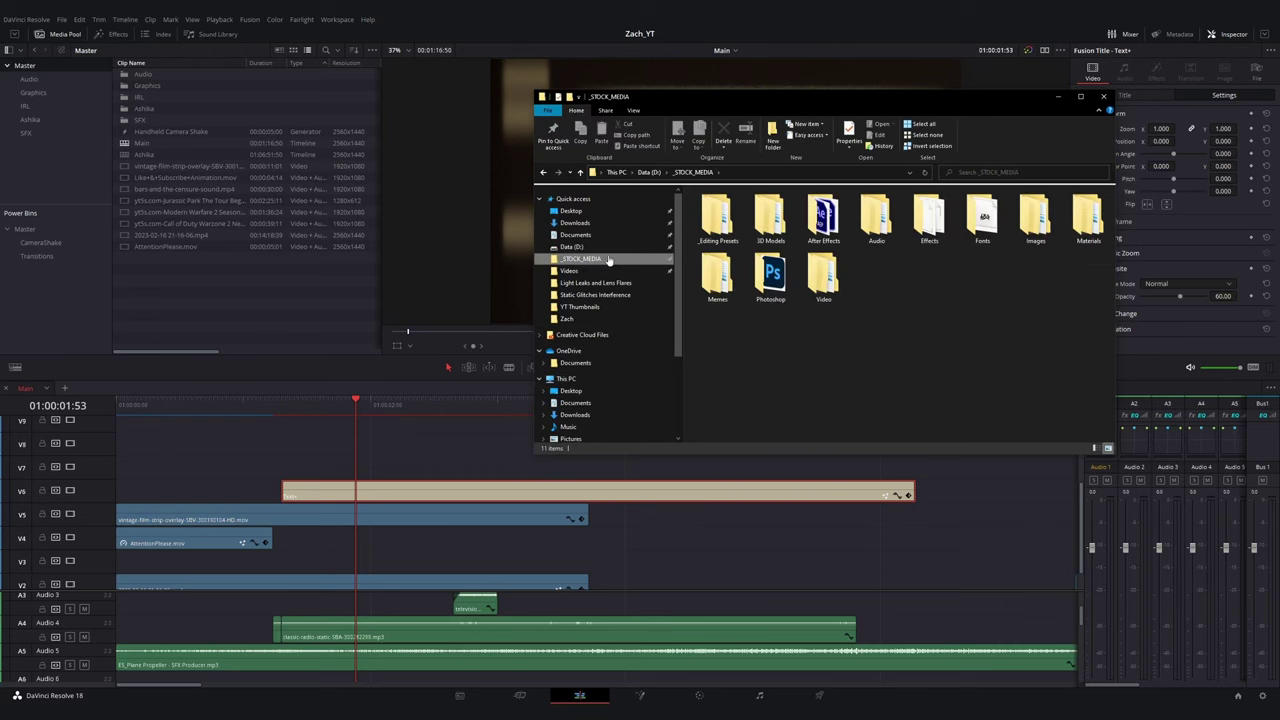
pyautogui.doubleClick(820, 275)
pyautogui.scroll(-2, 752, 313)
pyautogui.doubleClick(752, 313)
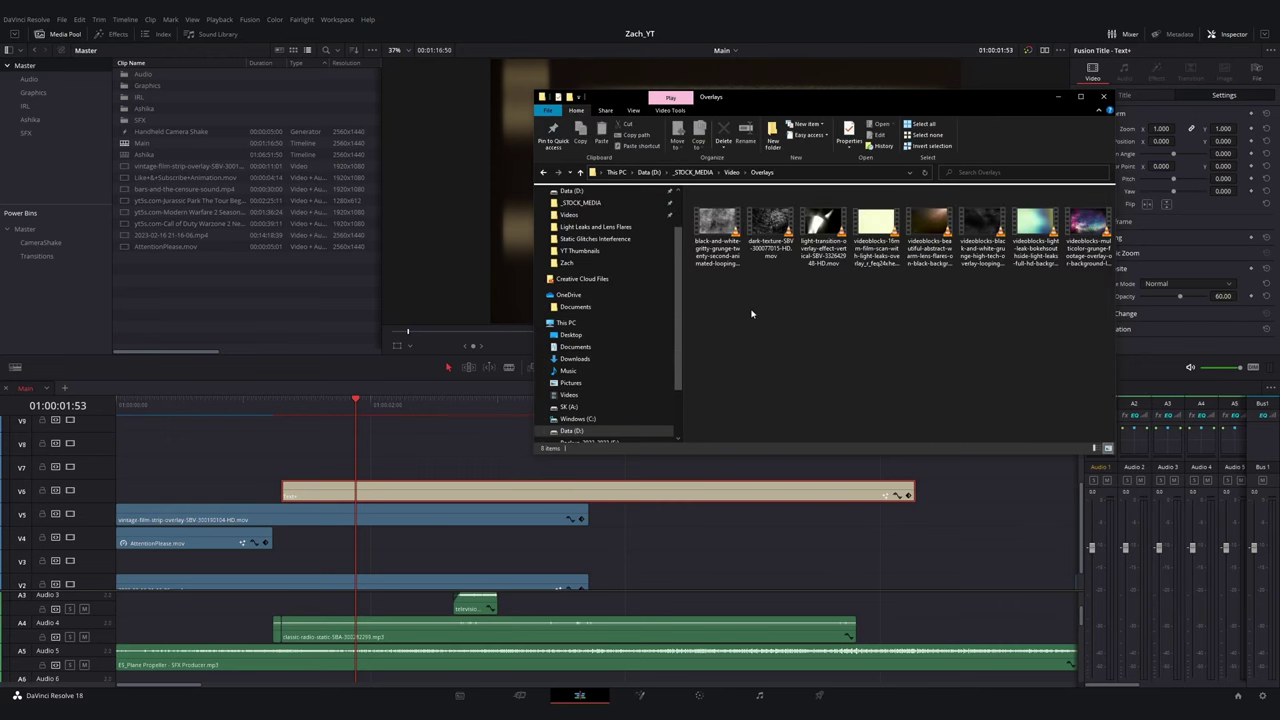
pyautogui.hotkey('alt', 'Left')
pyautogui.doubleClick(746, 354)
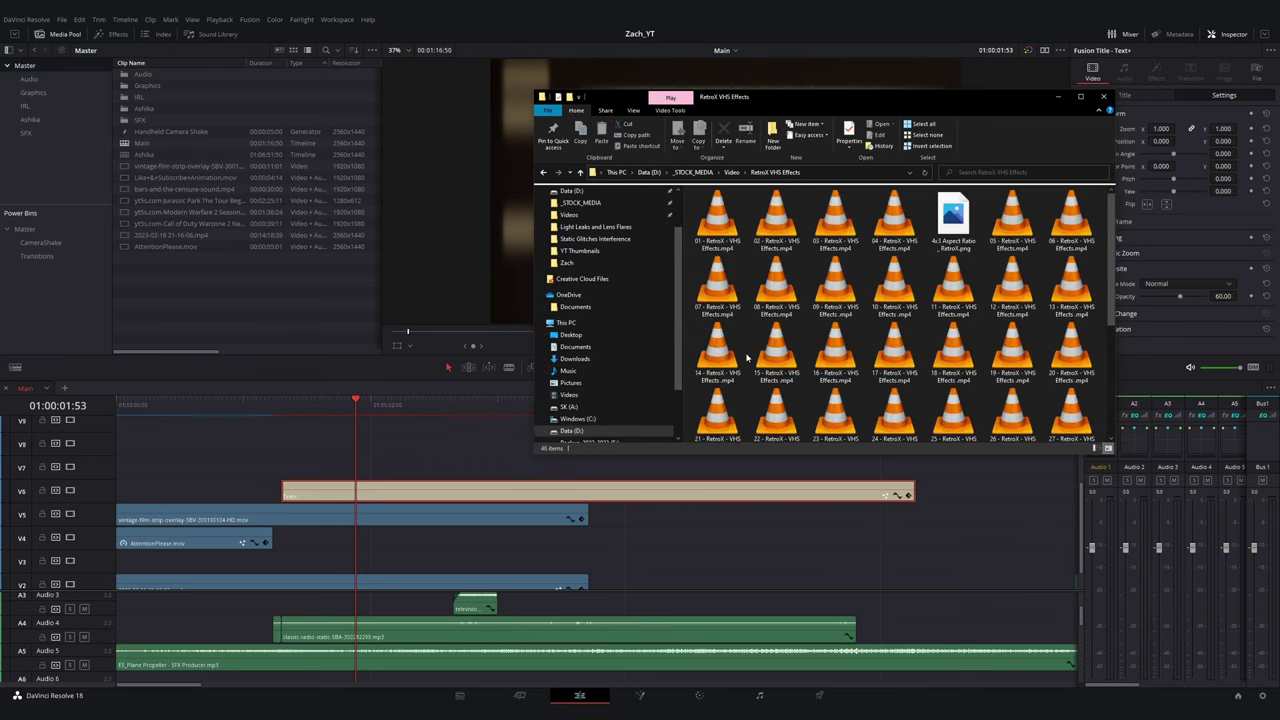
pyautogui.click(581, 173)
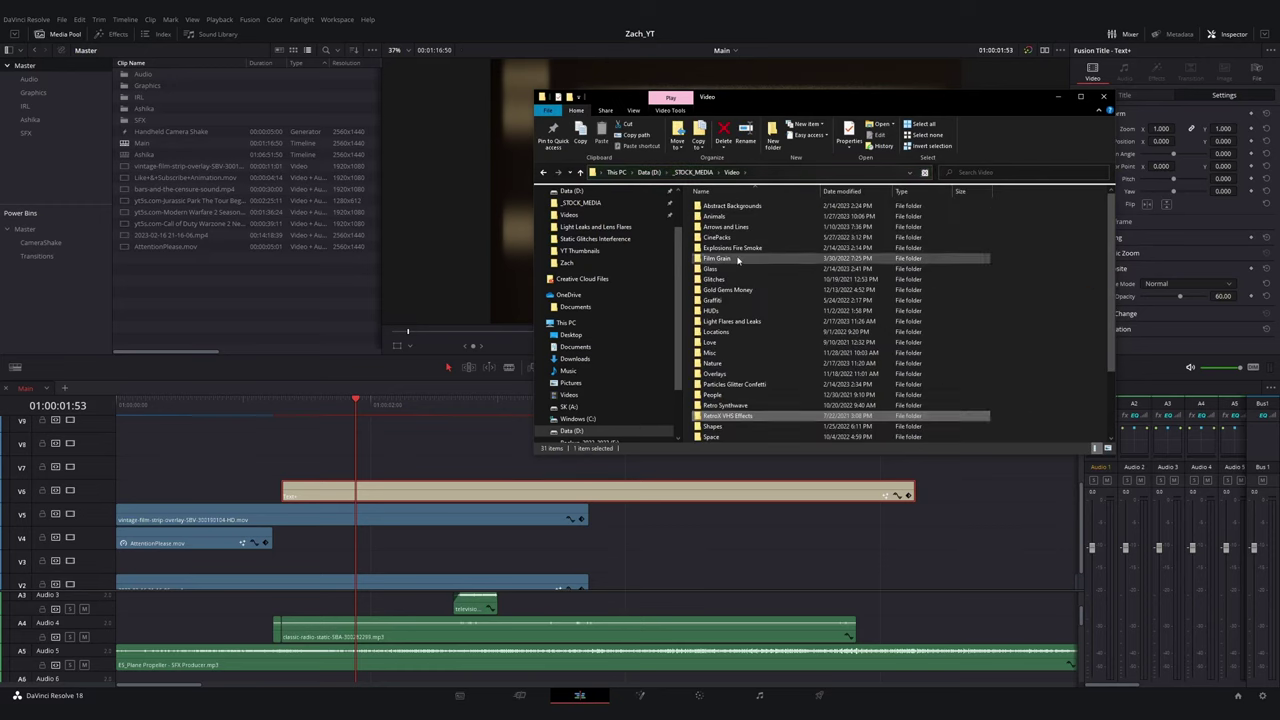
# - Examine the 16MM and 8MM clips in the Film Grain folder for a suitable overlay
pyautogui.doubleClick(738, 260)
pyautogui.doubleClick(736, 220)
pyautogui.click(582, 174)
pyautogui.doubleClick(732, 211)
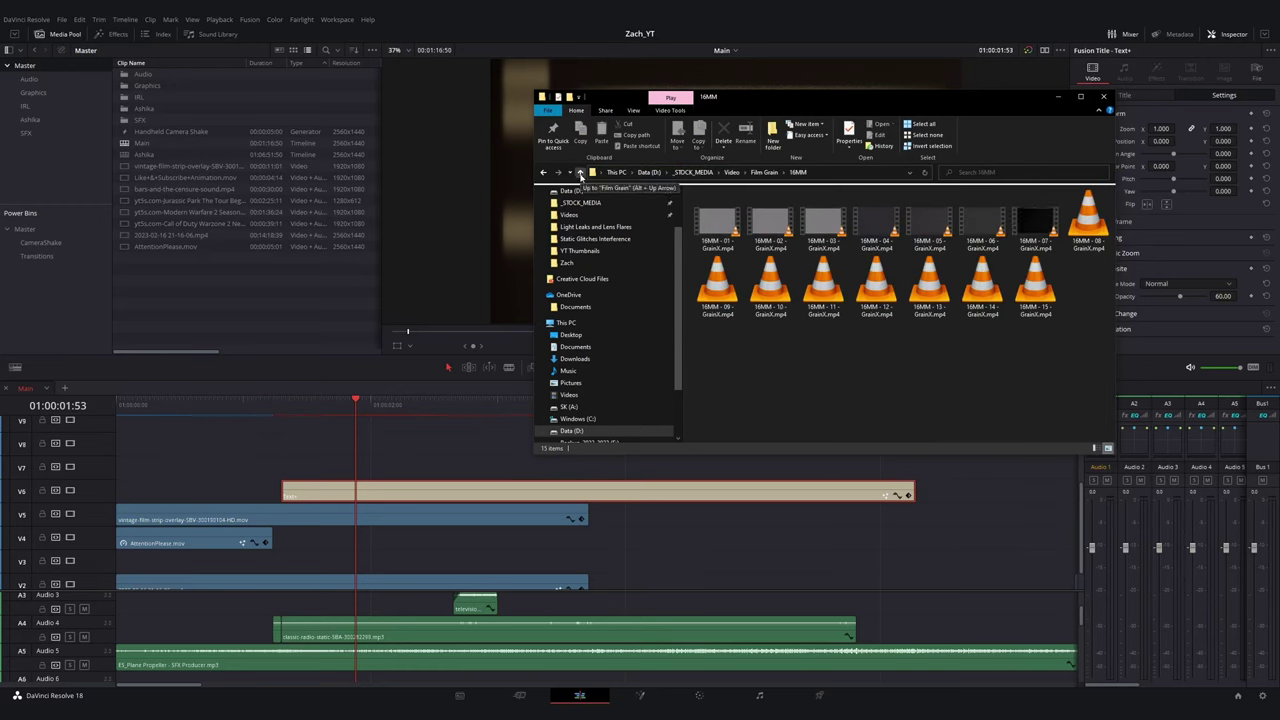
pyautogui.rightClick(582, 175)
pyautogui.click(582, 174)
pyautogui.doubleClick(730, 203)
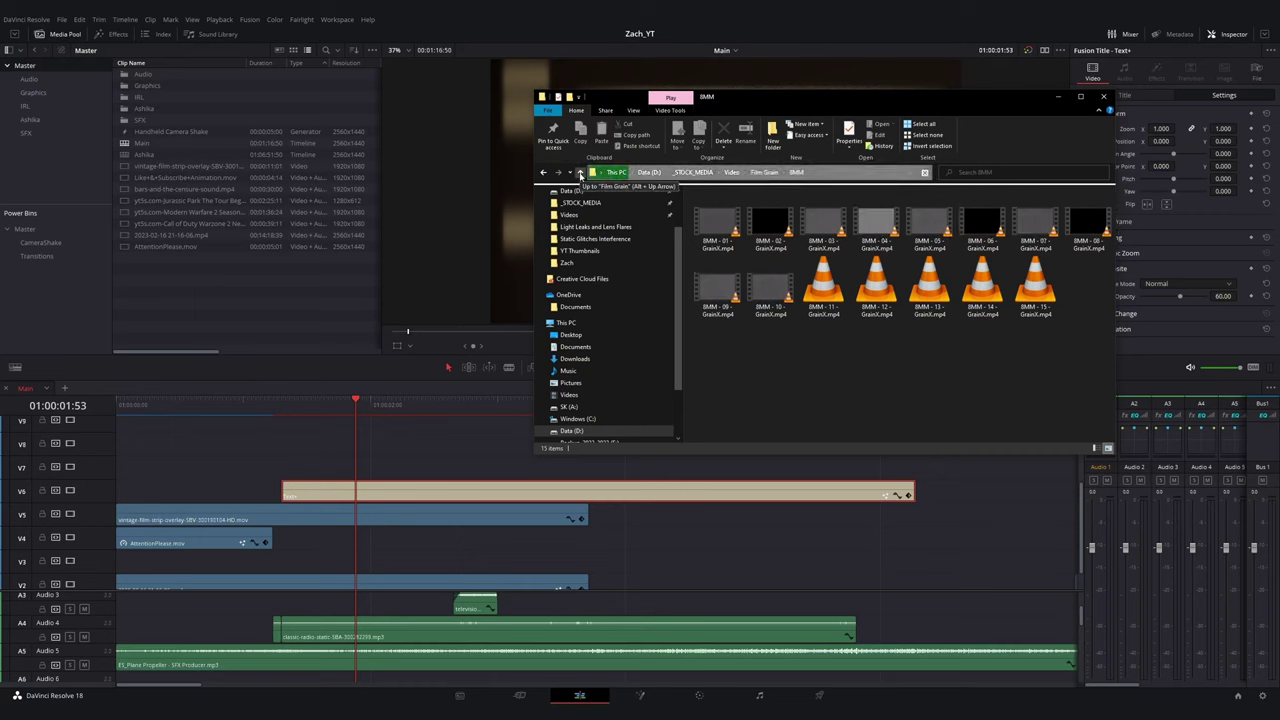
pyautogui.click(580, 172)
pyautogui.click(580, 172)
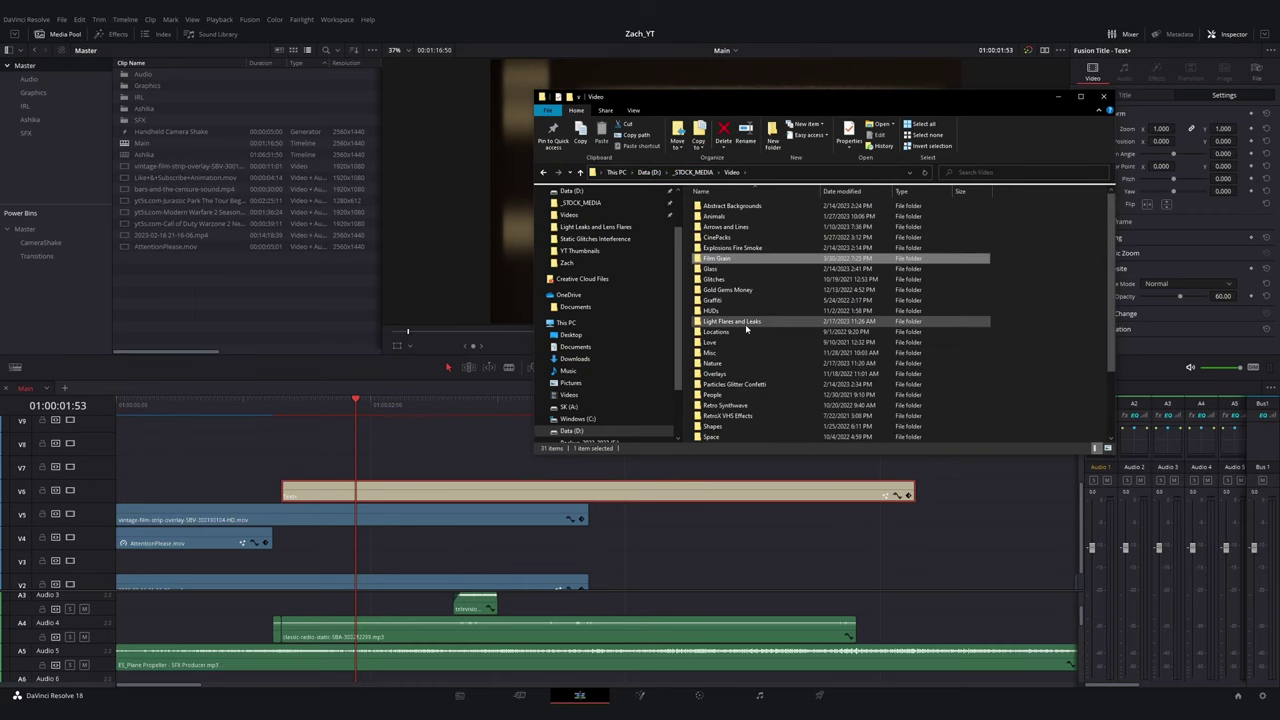
# - Check the TV Screens Cameras folder and open another stock video folder in search of an overlay
pyautogui.scroll(-3, 750, 330)
pyautogui.doubleClick(768, 419)
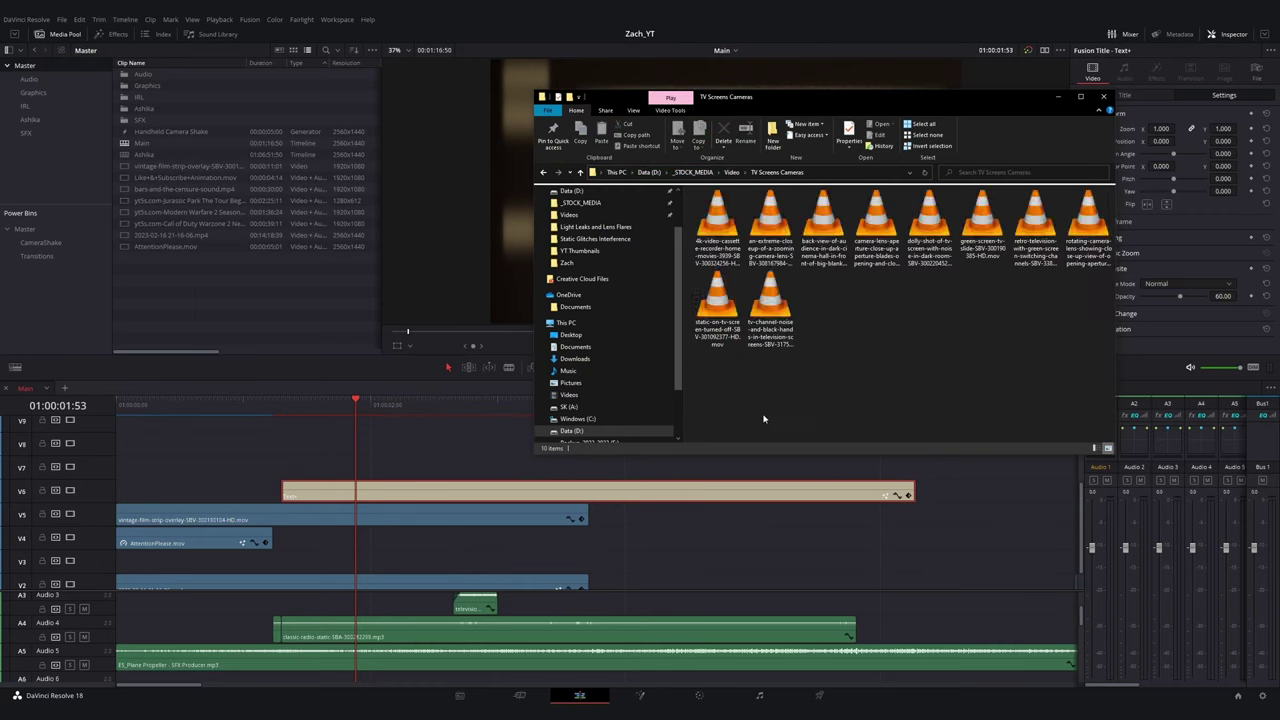
pyautogui.click(580, 172)
pyautogui.doubleClick(735, 405)
# - Switch back to DaVinci Resolve, set the 35mm film burn clip on track V7 to Add composite mode, and preview it
pyautogui.hotkey('alt', 'Tab')
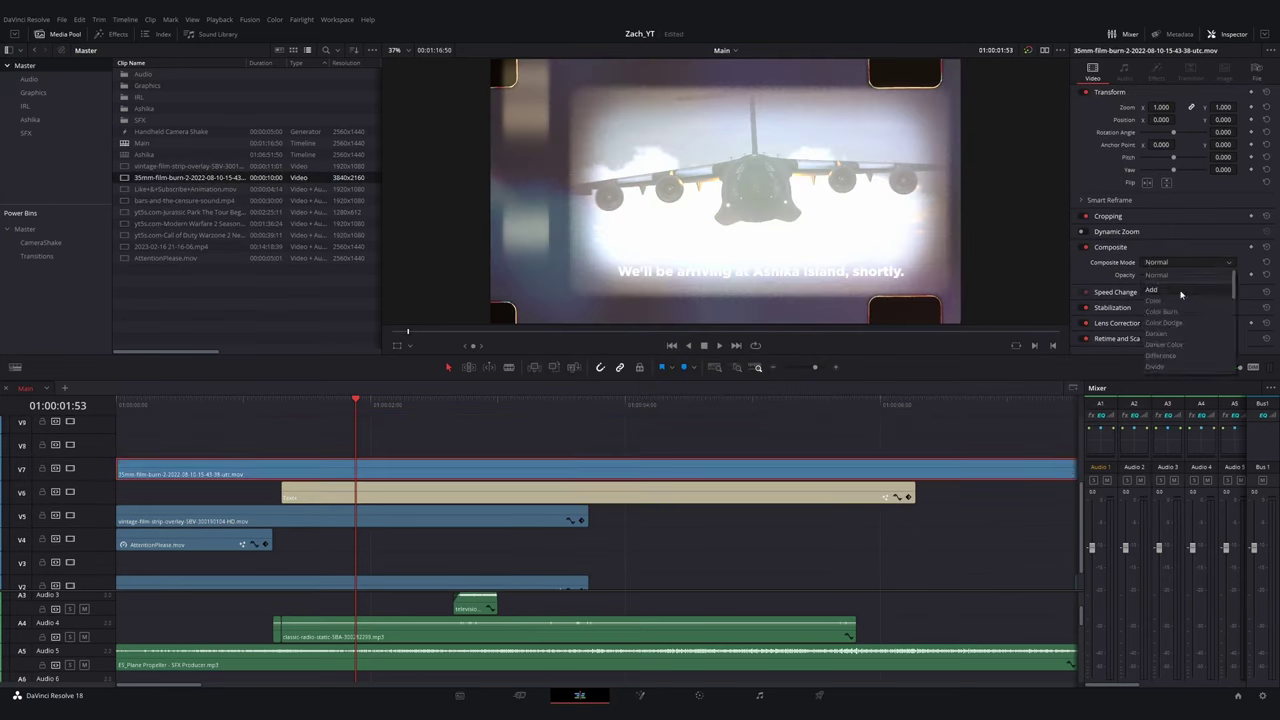
pyautogui.click(1160, 287)
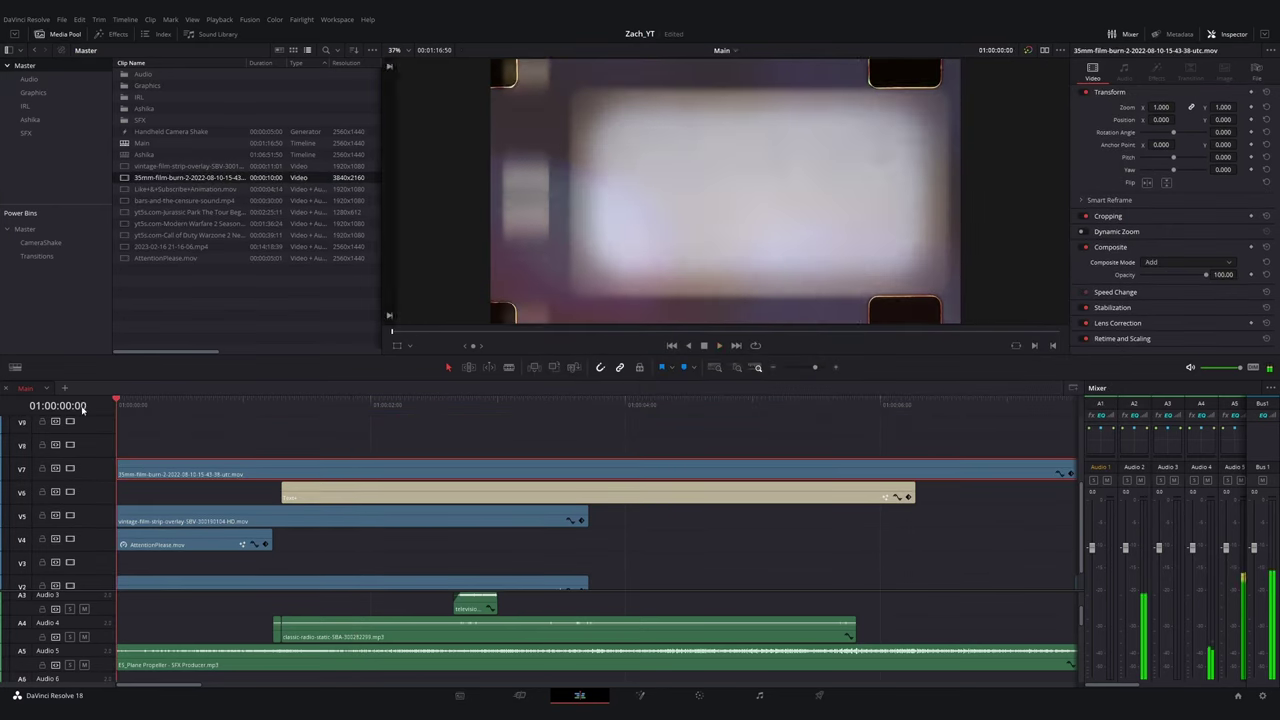
pyautogui.moveTo(118, 404)
pyautogui.mouseDown()
pyautogui.moveTo(281, 404)
pyautogui.moveTo(331, 419)
pyautogui.moveTo(291, 420)
pyautogui.mouseUp()
pyautogui.press('space')
# - Apply the Camera Shake effect to the subtitle title on track V6 and preview it
pyautogui.click(357, 541)
pyautogui.click(335, 494)
pyautogui.click(114, 34)
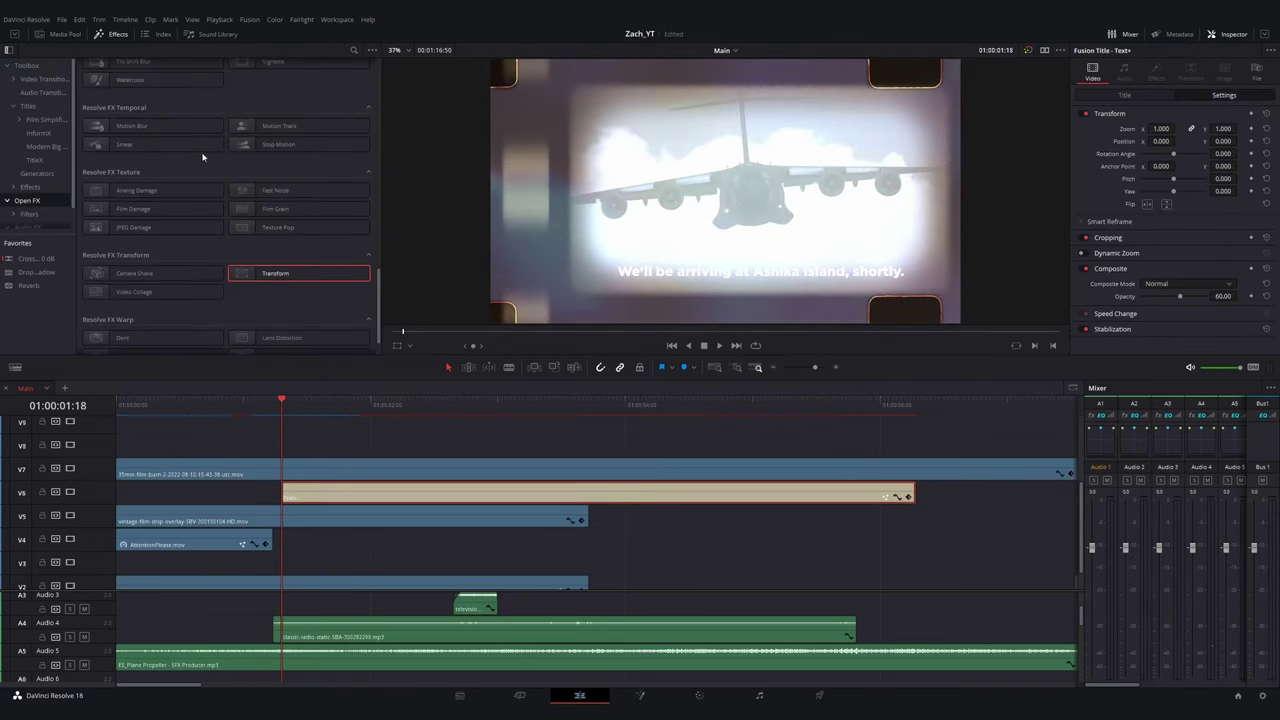
pyautogui.scroll(8, 195, 160)
pyautogui.scroll(-4, 172, 166)
pyautogui.scroll(-3, 283, 282)
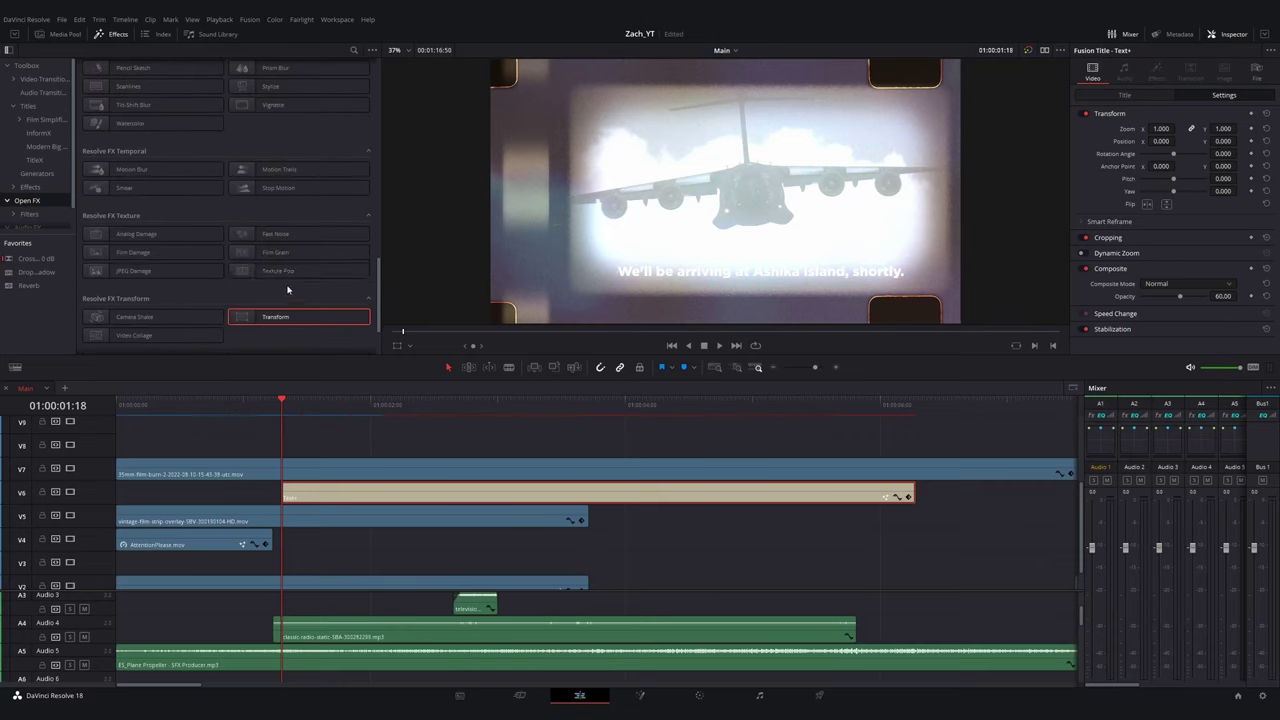
pyautogui.scroll(10, 287, 289)
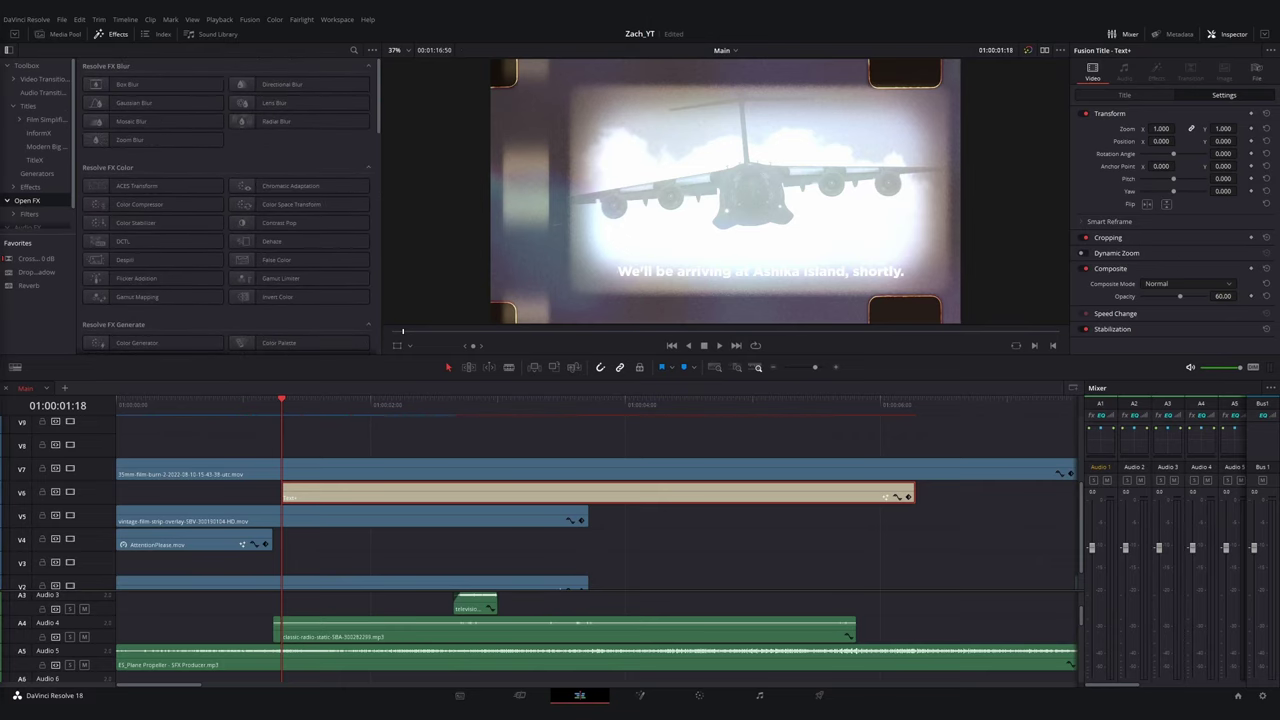
pyautogui.scroll(-10, 281, 263)
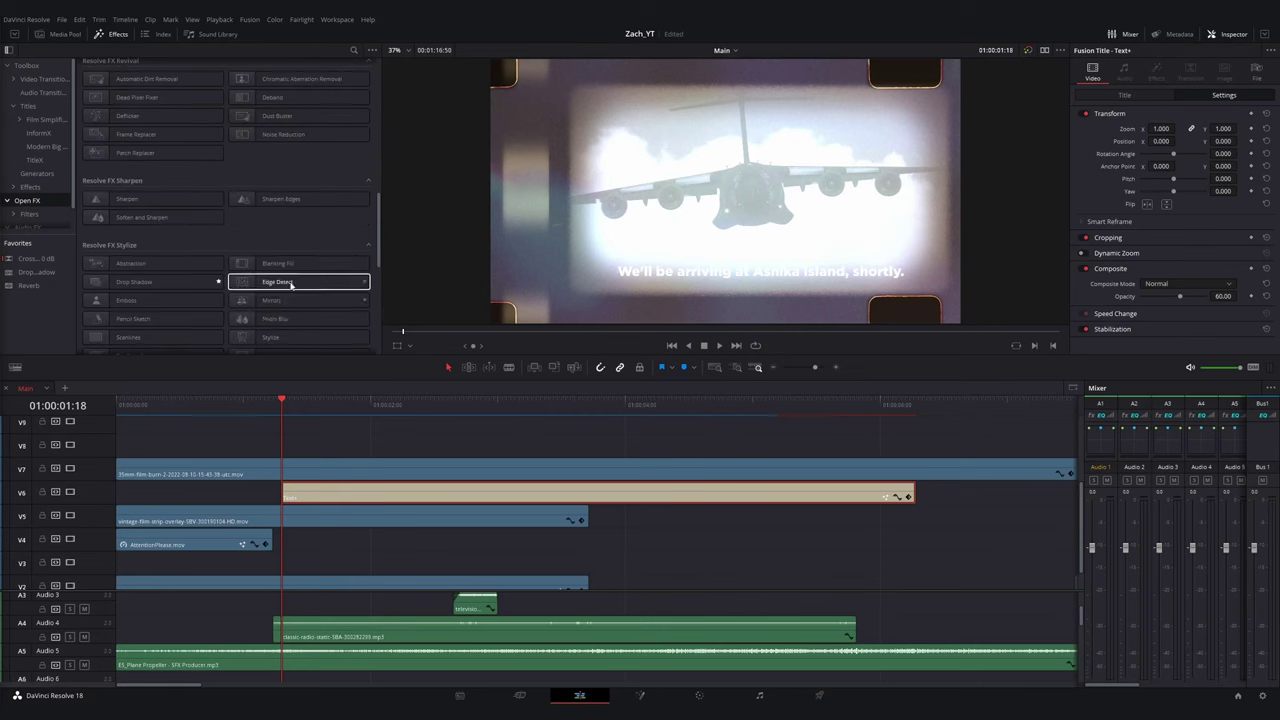
pyautogui.scroll(-1, 281, 263)
pyautogui.press('space')
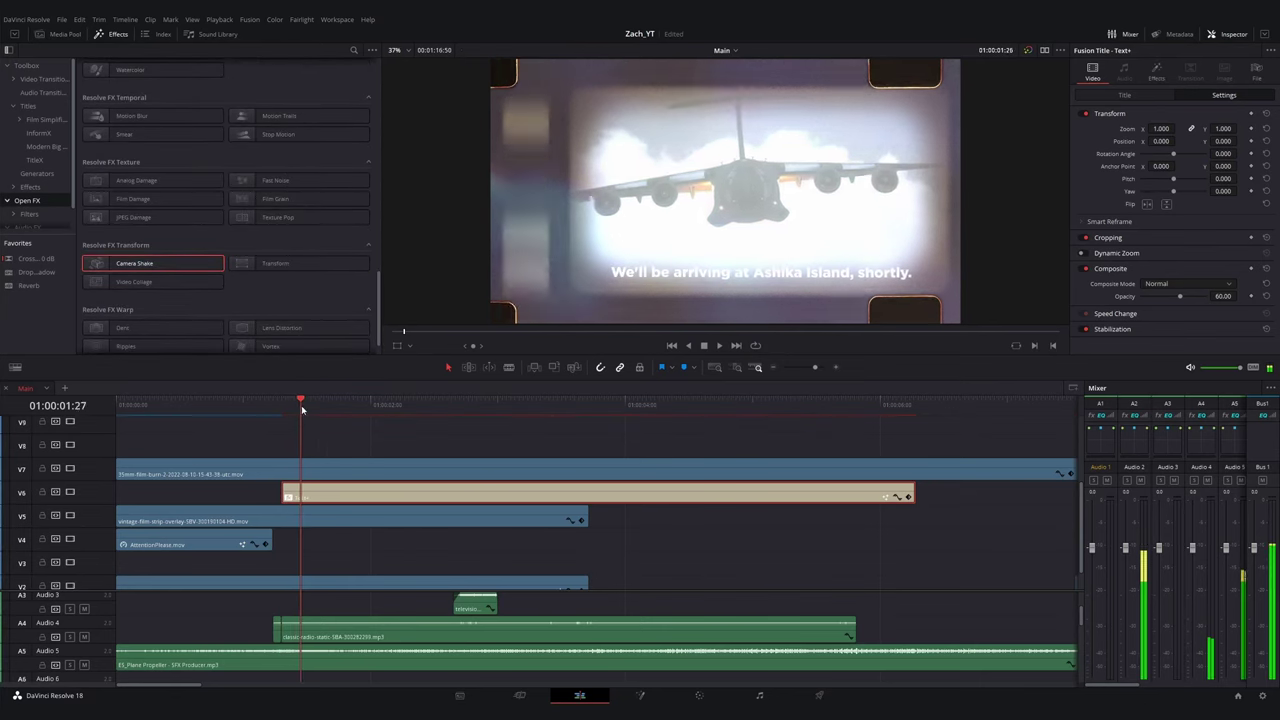
pyautogui.press('space')
# - Reduce the title's Camera Shake to a motion scale of 0.155 and a speed scale of 0.279
pyautogui.click(1156, 73)
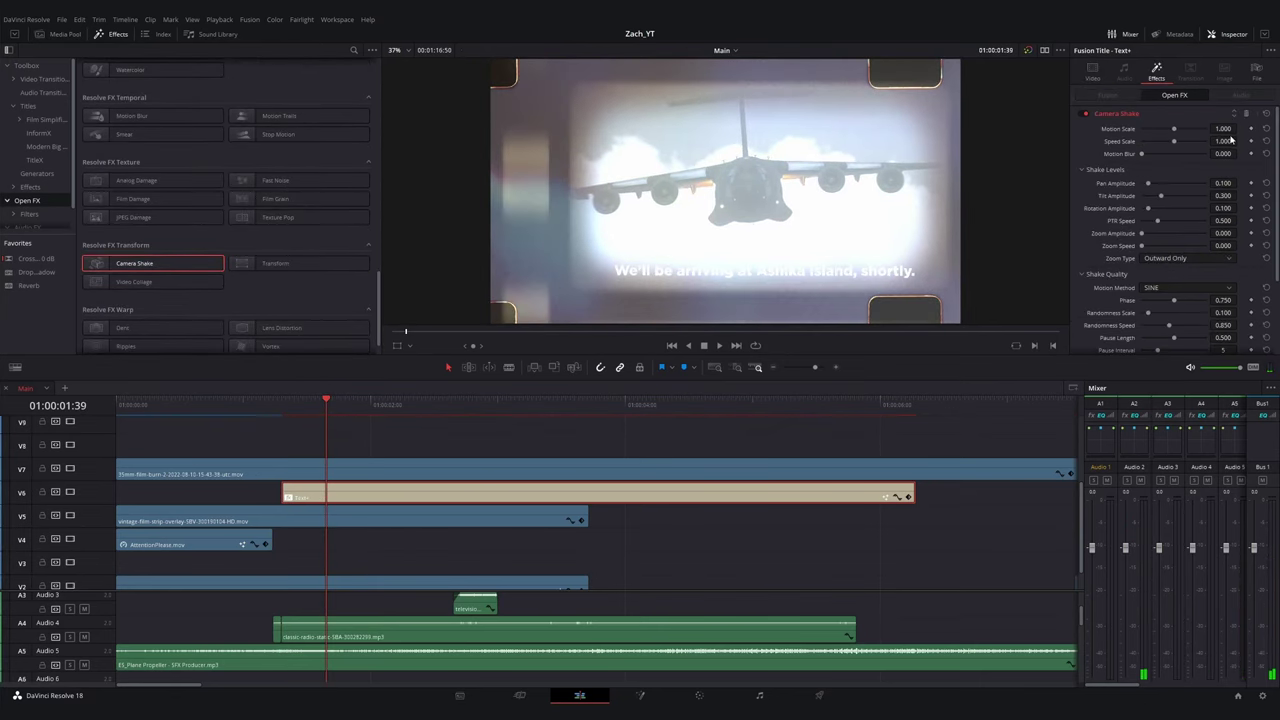
pyautogui.moveTo(1175, 144); pyautogui.dragTo(1151, 145)
pyautogui.moveTo(1172, 130); pyautogui.dragTo(1147, 131)
pyautogui.moveTo(353, 403); pyautogui.dragTo(432, 422)
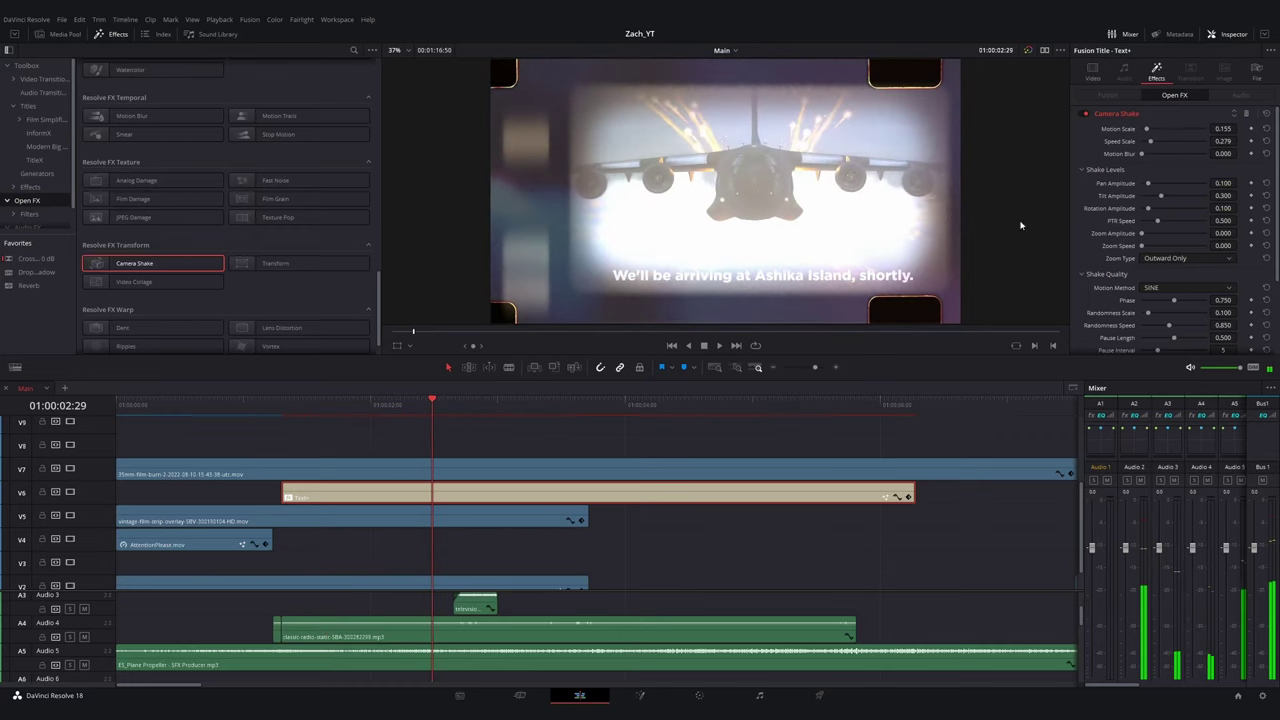
# - Set the subtitle's font to Willordy Night and rewrite its text in capitals as "WE'LL BE ARRIVING AT ASHIKA ISLAND, SHORTLY"
pyautogui.click(1092, 68)
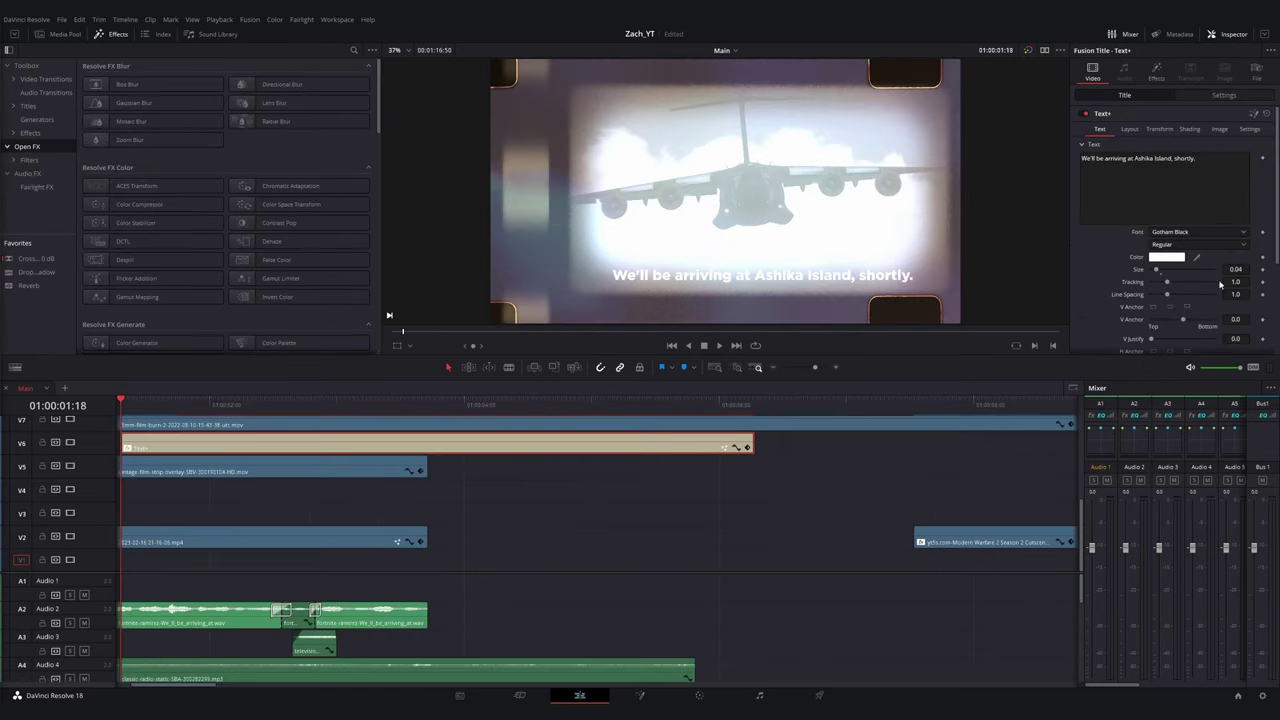
pyautogui.click(1197, 231)
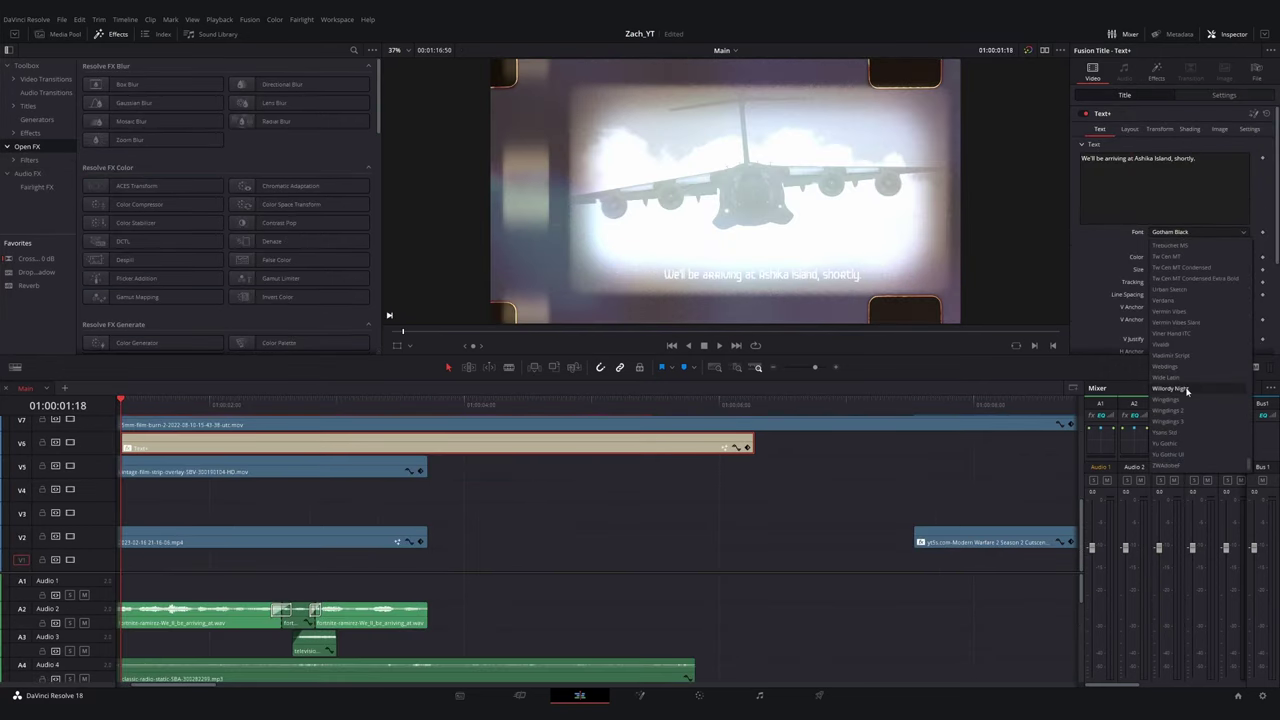
pyautogui.click(1172, 377)
pyautogui.moveTo(1198, 159); pyautogui.dragTo(927, 139)
pyautogui.write("WE'LL BE ARRIVING AT ASHIKA")
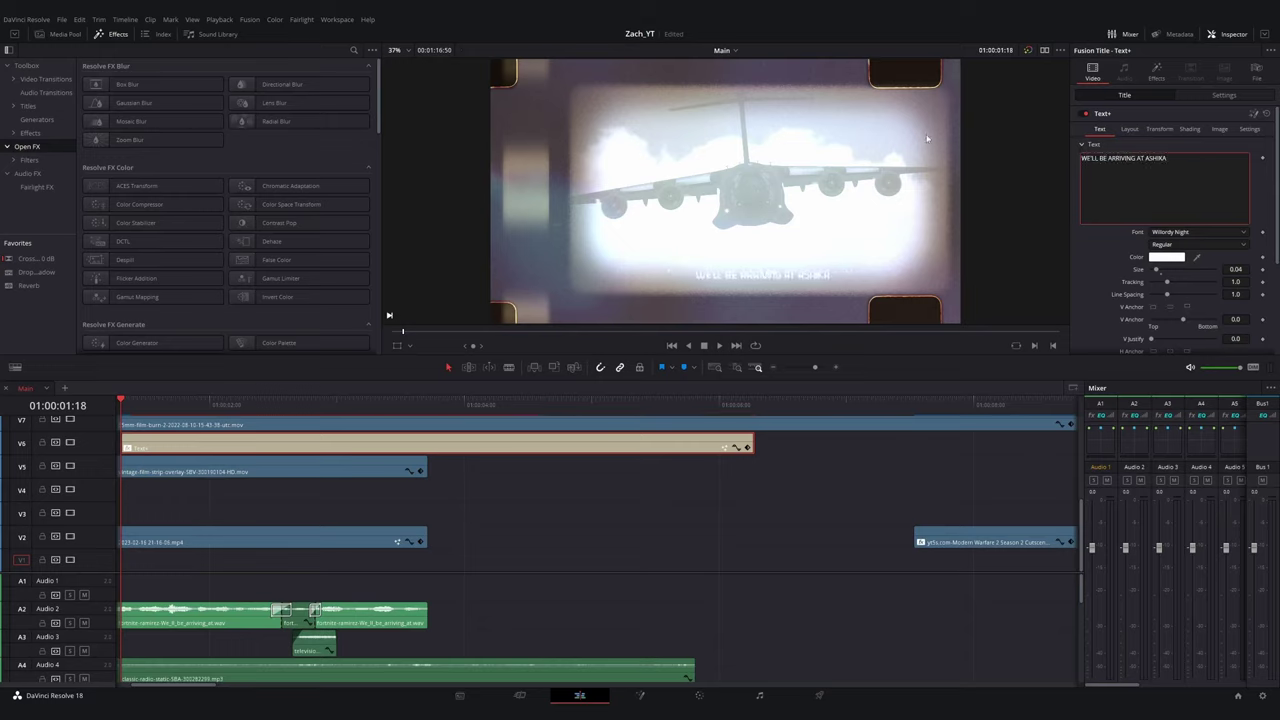
# - Enlarge the subtitle text slightly and change its color to dark gray
pyautogui.click(1236, 269)
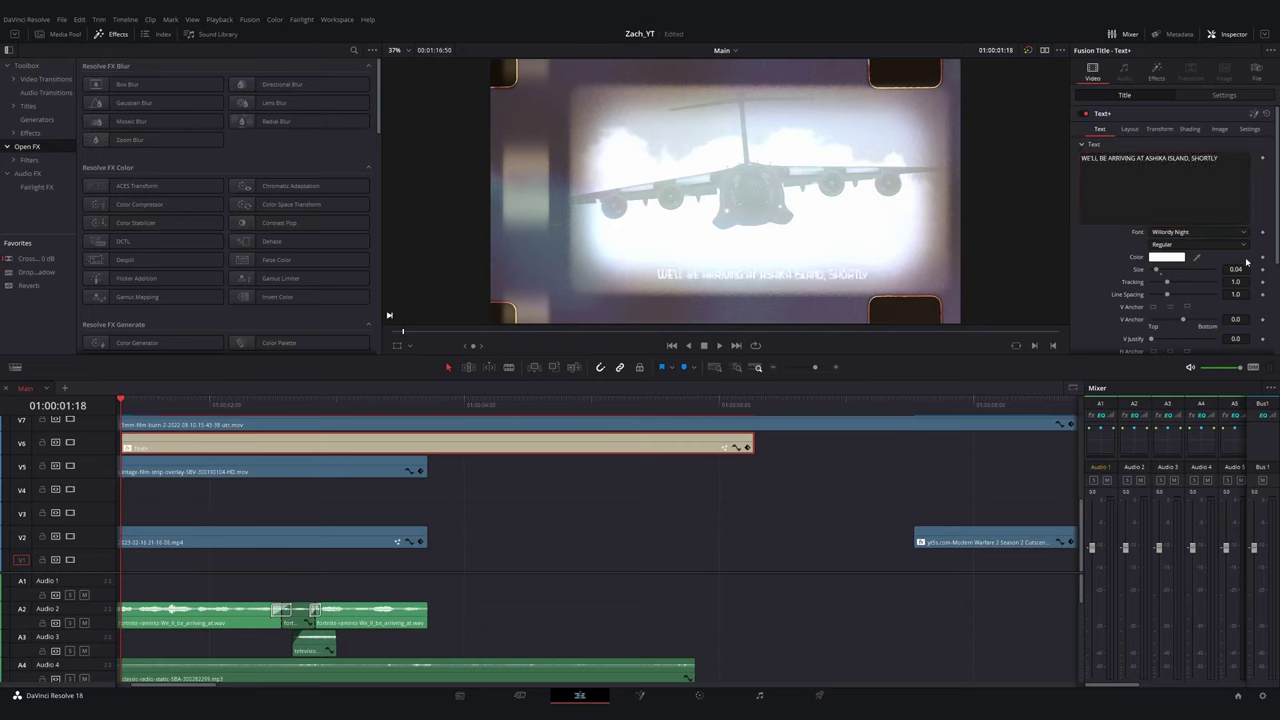
pyautogui.moveTo(1240, 268); pyautogui.dragTo(1254, 268)
pyautogui.click(1163, 259)
pyautogui.moveTo(712, 338); pyautogui.dragTo(728, 374)
pyautogui.moveTo(753, 275); pyautogui.dragTo(754, 402)
pyautogui.click(737, 448)
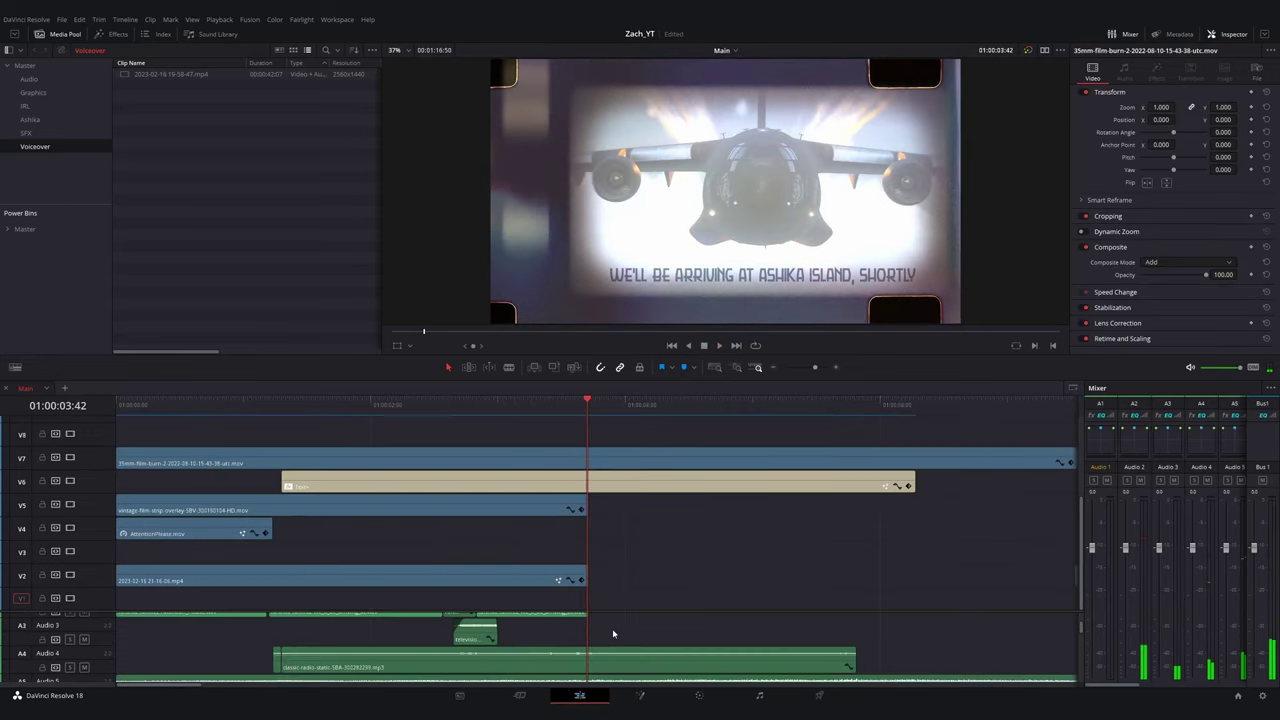
# - Review the opening sequence with the restyled subtitle and the audio clips beneath it
pyautogui.scroll(-1, 613, 633)
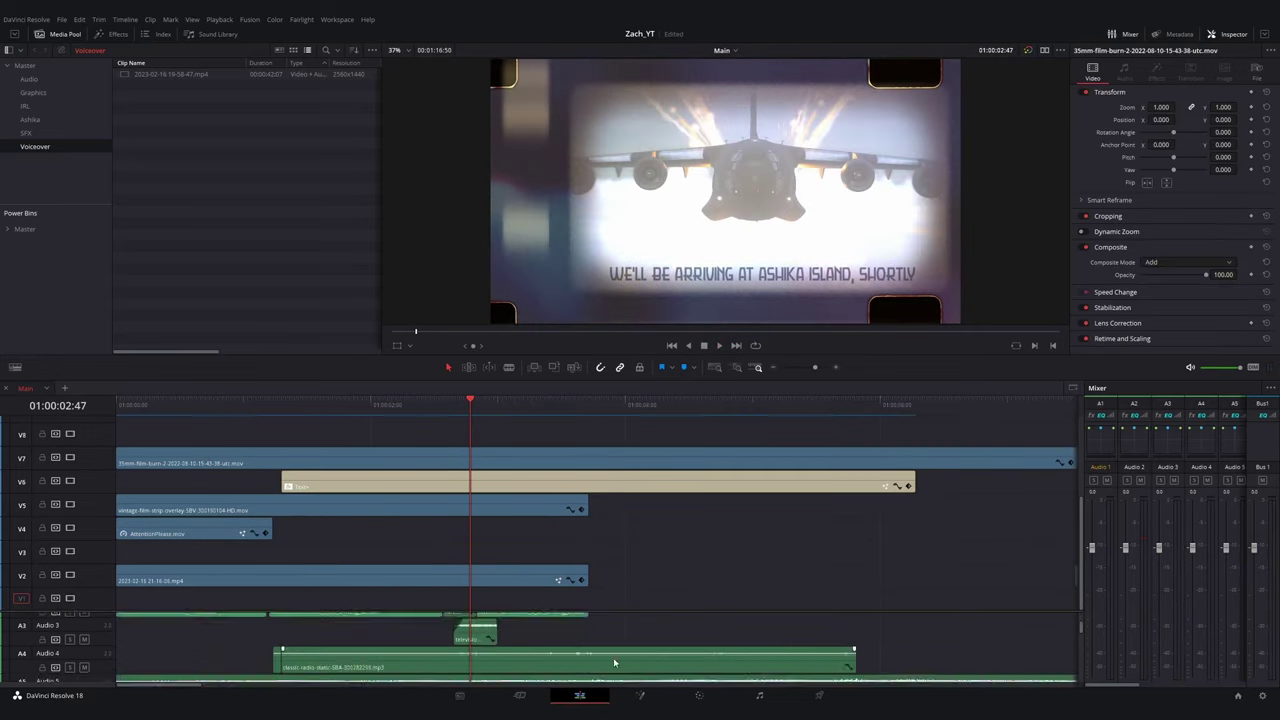
pyautogui.hotkey('ctrl', '=')
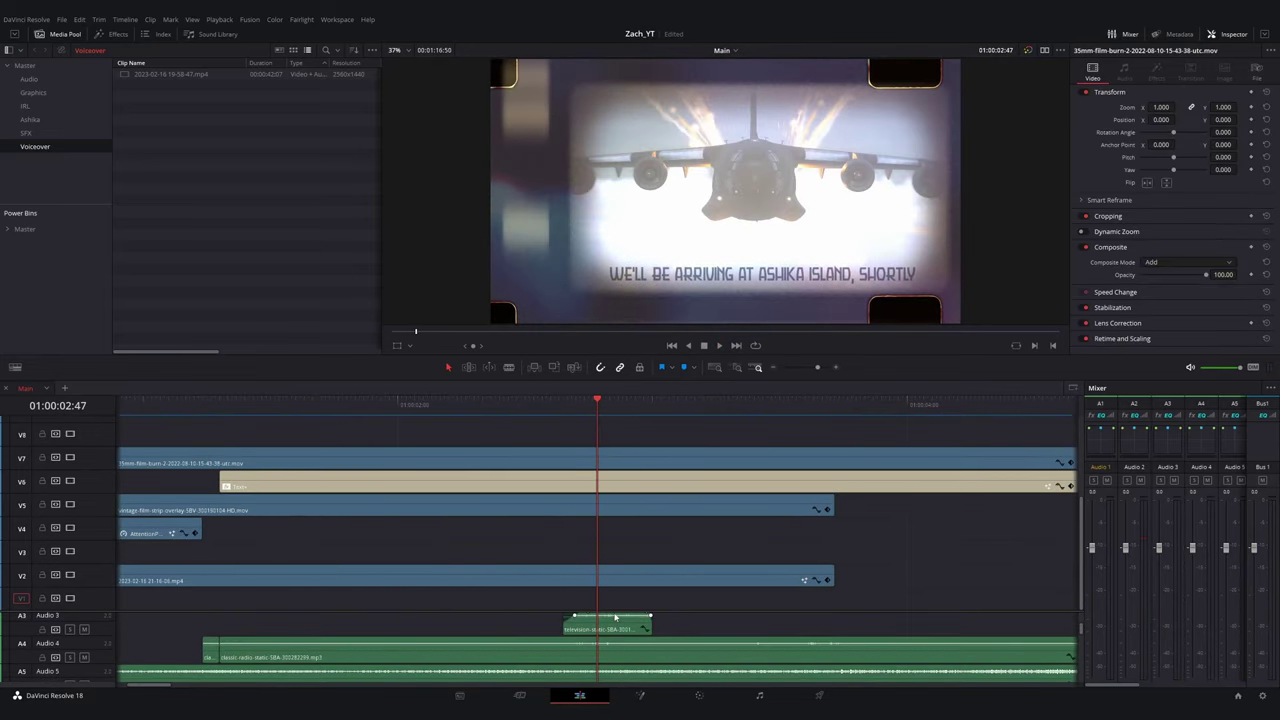
pyautogui.hotkey('ctrl', '-')
pyautogui.hotkey('ctrl', '-')
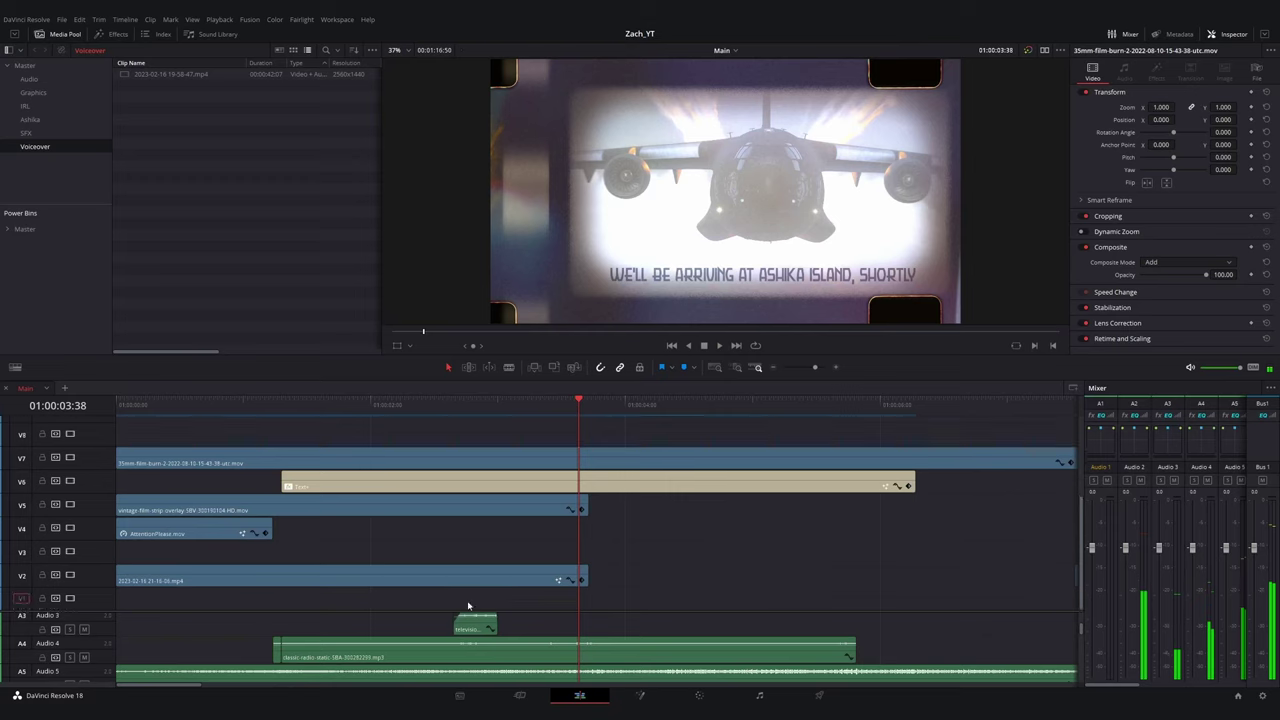
pyautogui.scroll(2, 466, 620)
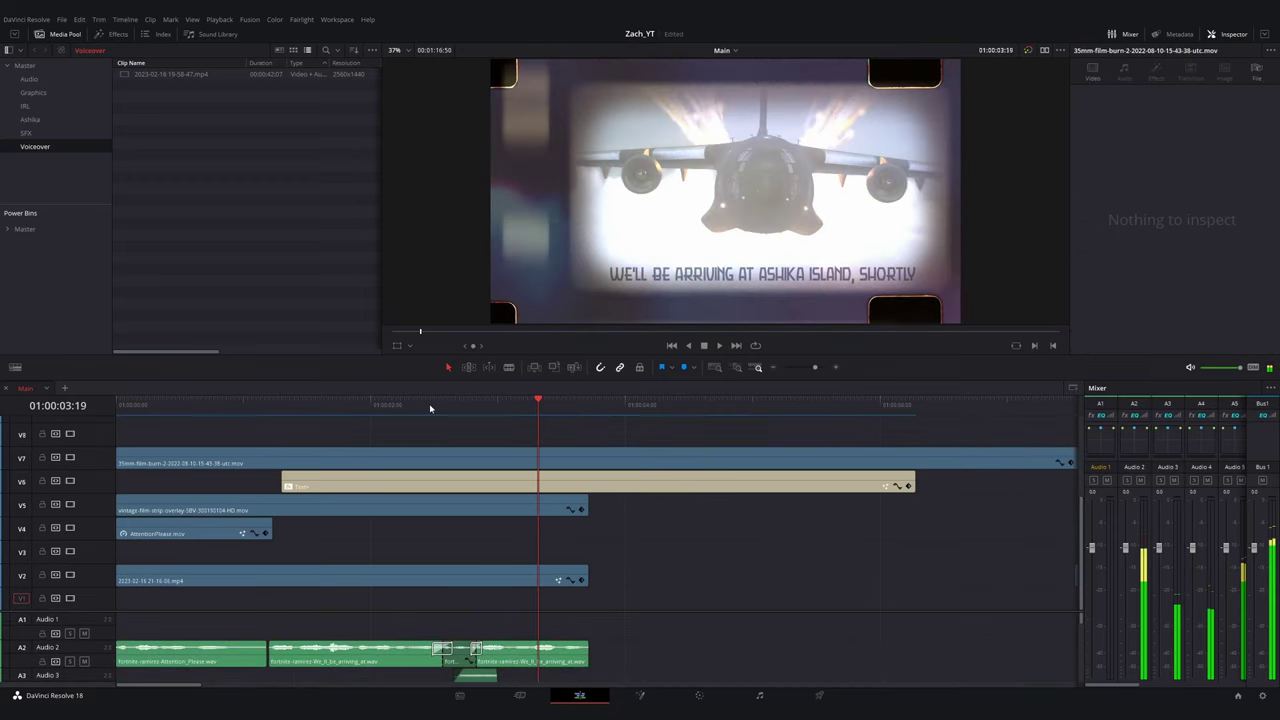
# - Trim the end of the subtitle title on V6 to match the end of the film strip overlay, and play the result
pyautogui.hotkey('ctrl', '-')
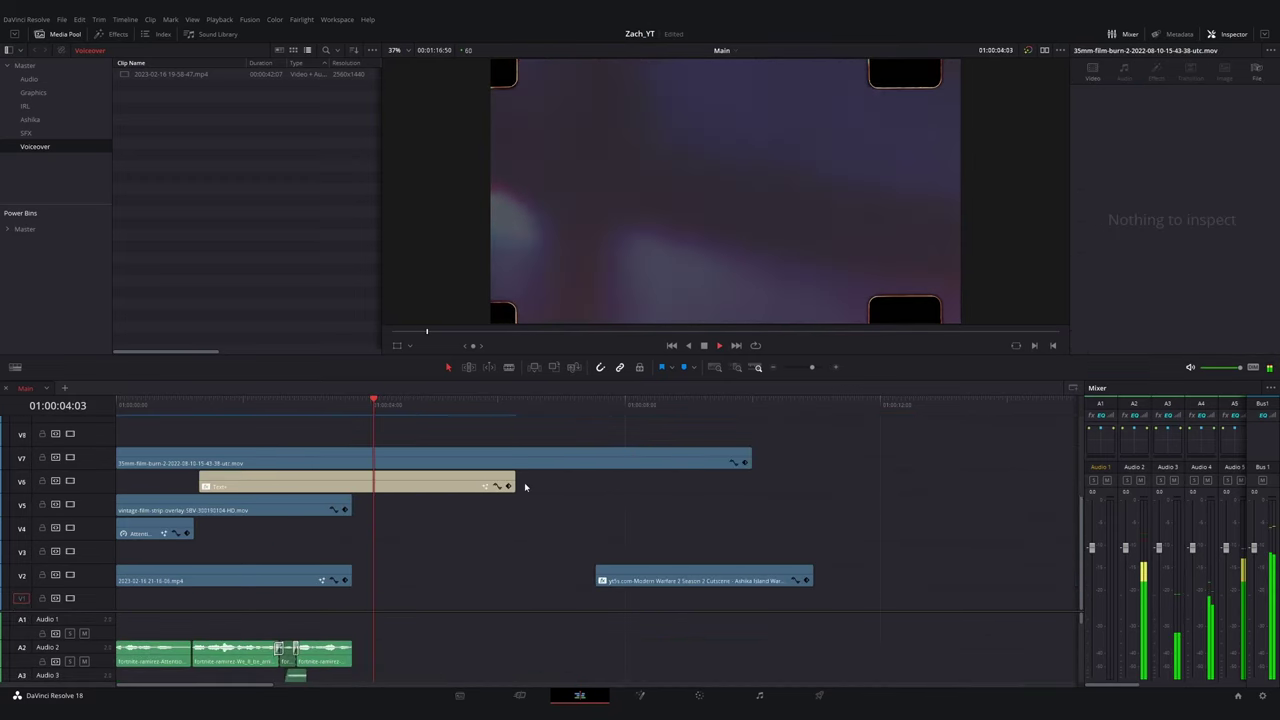
pyautogui.click(353, 411)
pyautogui.hotkey('ctrl', '-')
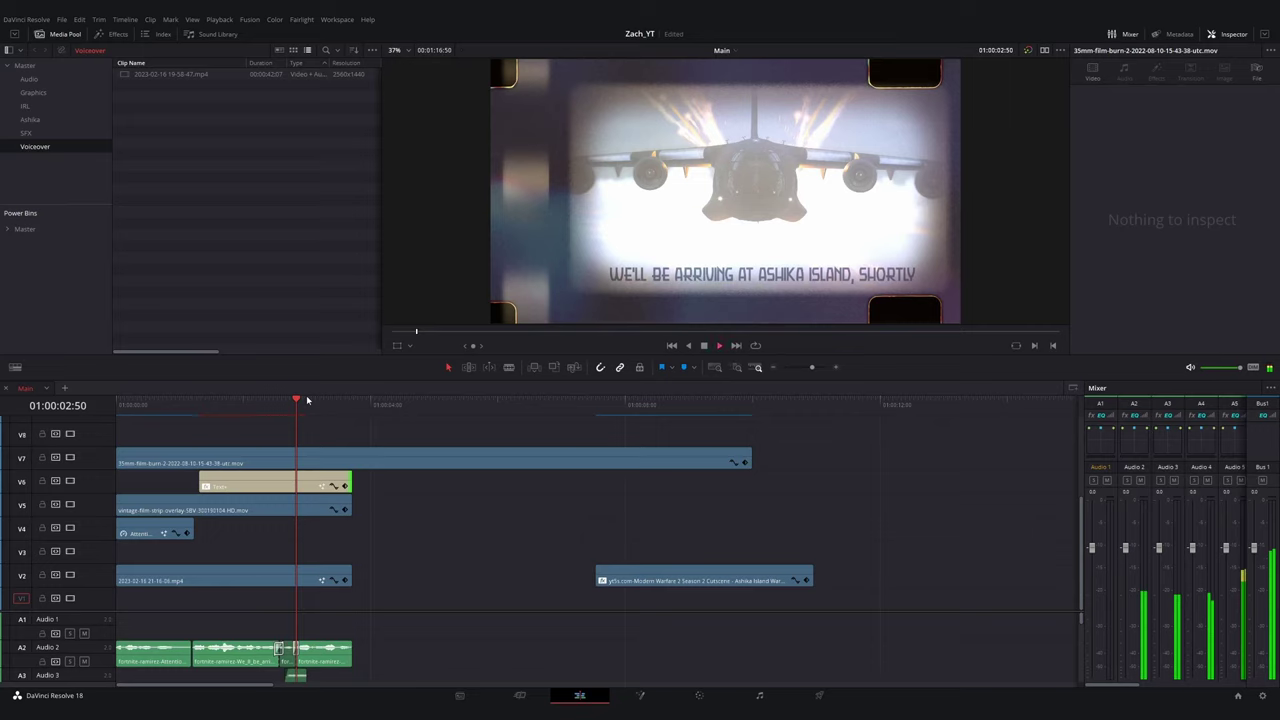
pyautogui.press('space')
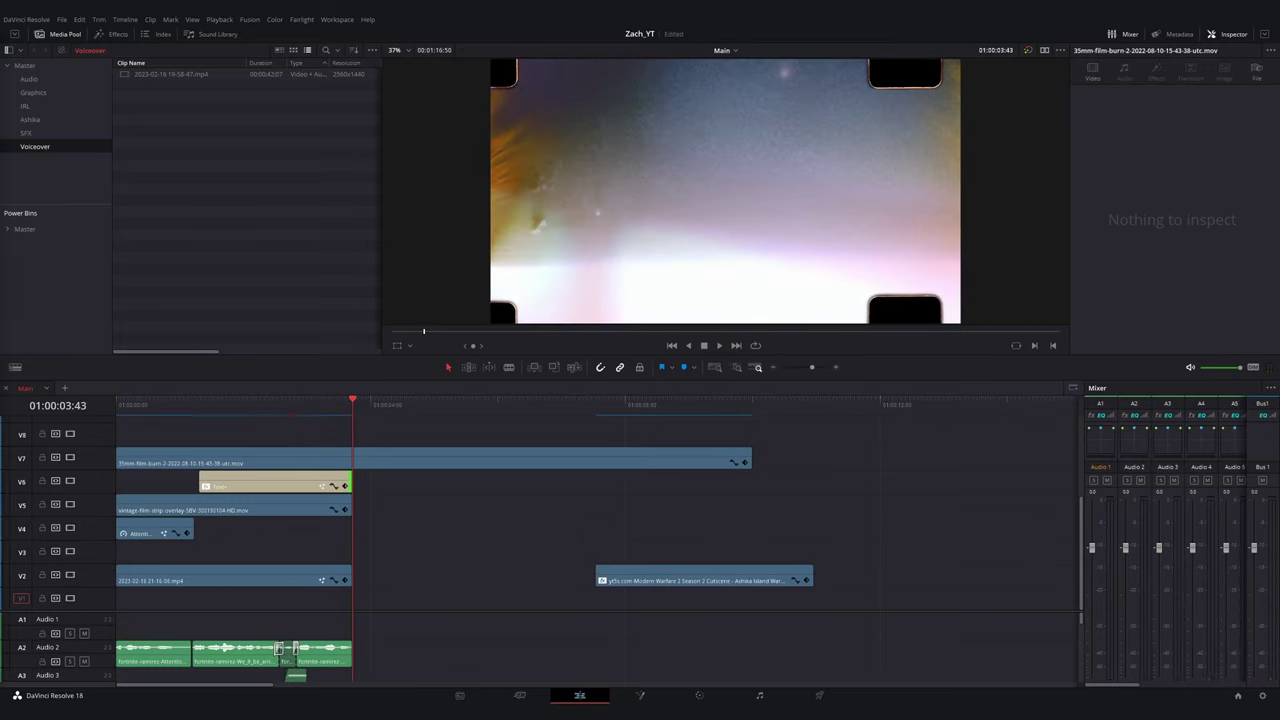
# - Preview the clip in the Voiceover bin and play the timeline from the start
pyautogui.doubleClick(165, 74)
pyautogui.press('space')
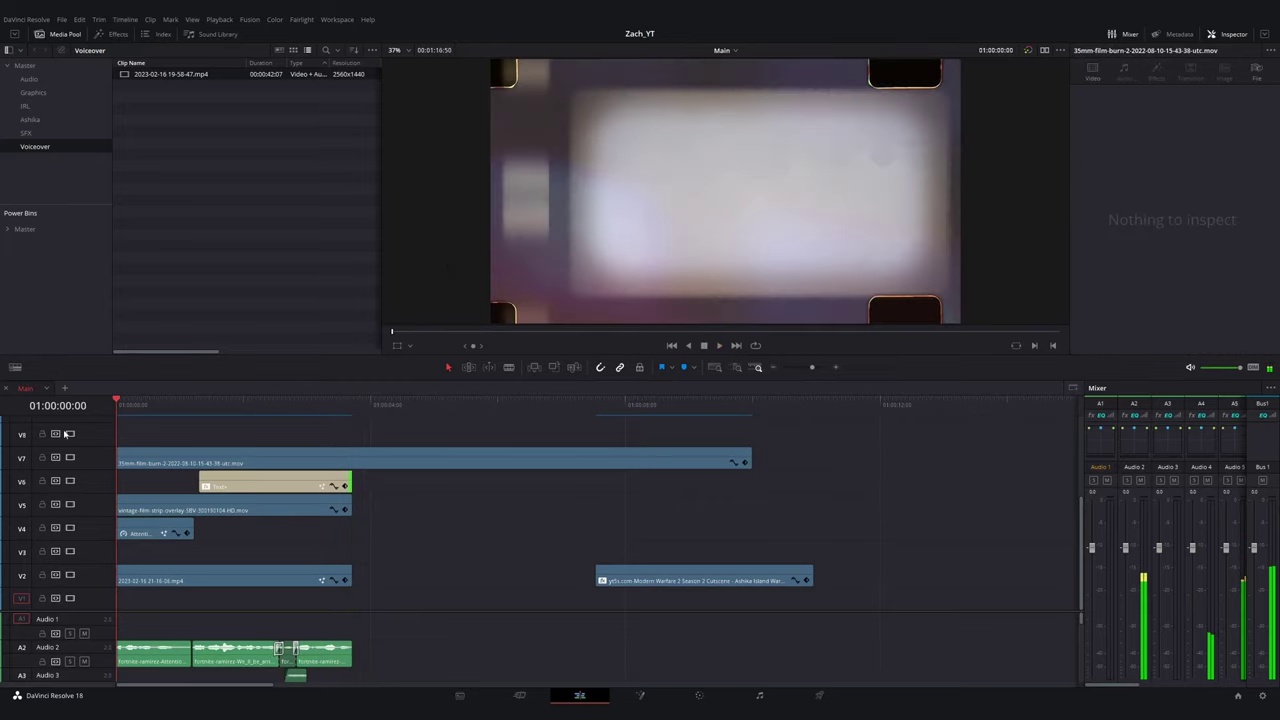
# - Move the Modern Warfare 2 Season 2 cutscene clip on track V2 about 1.2 seconds later
pyautogui.press('Up')
pyautogui.moveTo(617, 566); pyautogui.dragTo(695, 566)
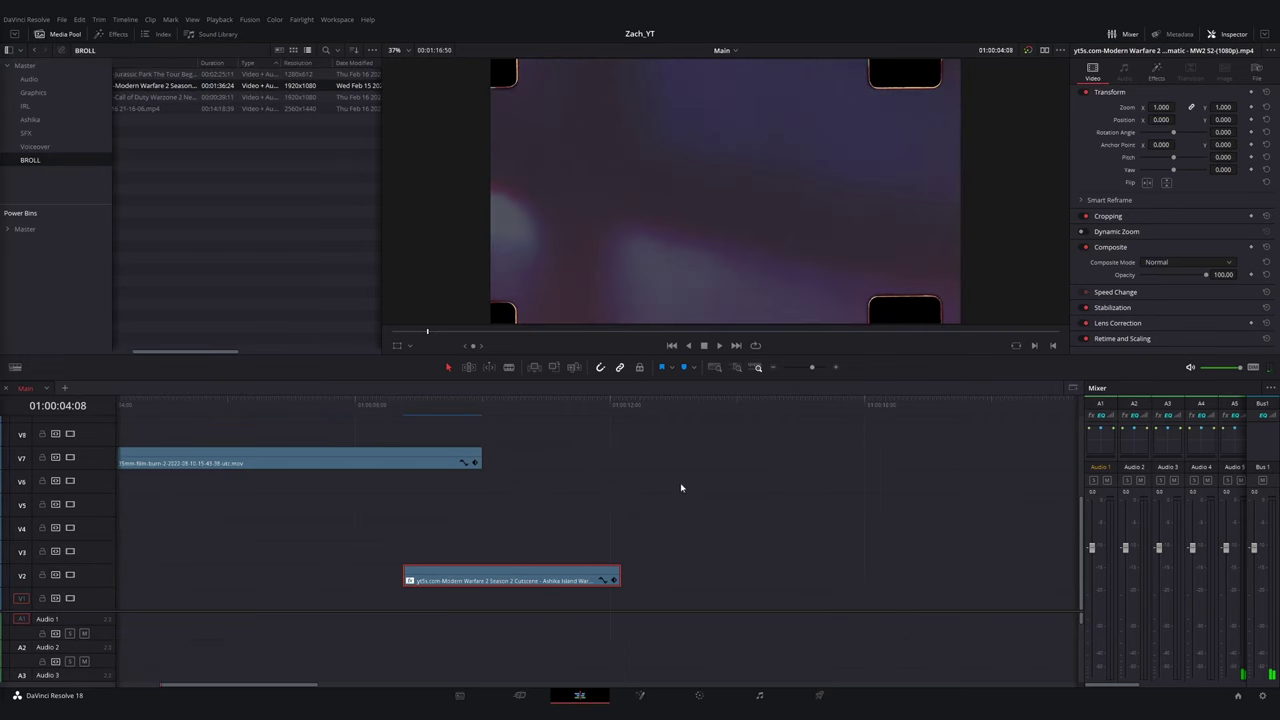
# - Place the Call of Duty Warzone 2 Ashika Island trailer from the BROLL bin after the film burn clip on V7 and split off its opening section
pyautogui.click(250, 86)
pyautogui.click(248, 97)
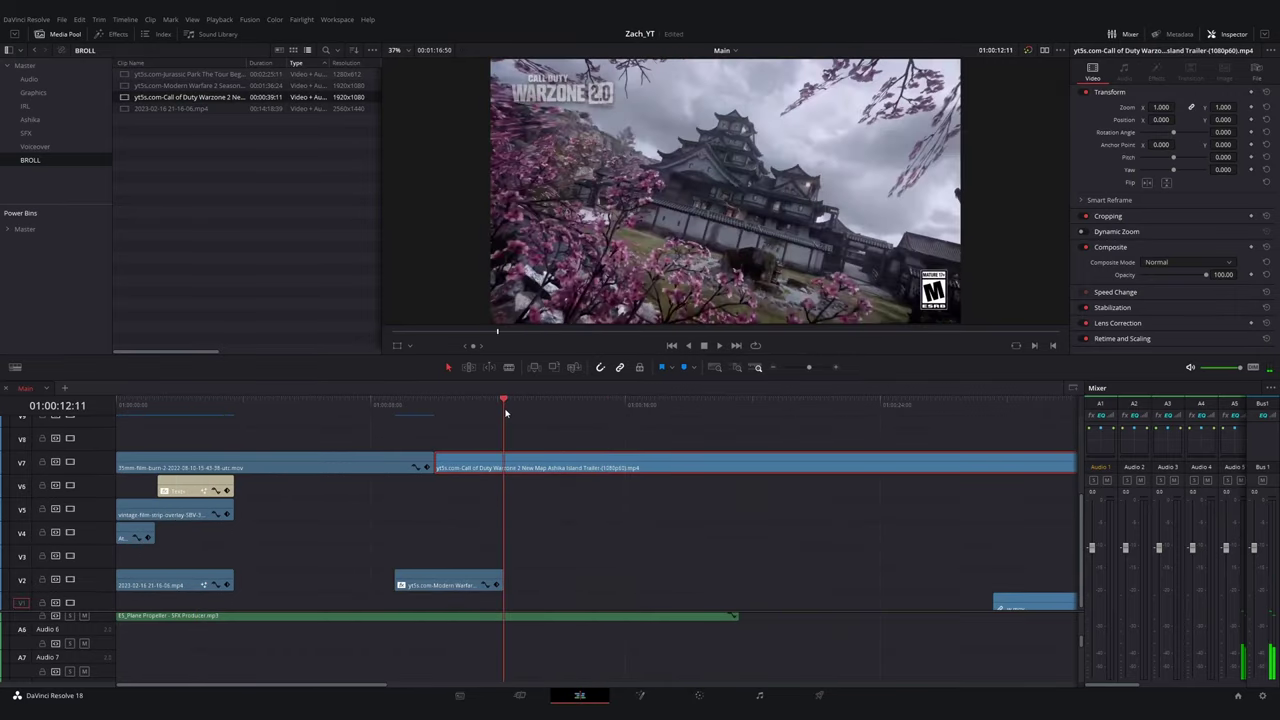
pyautogui.moveTo(508, 410); pyautogui.dragTo(582, 423)
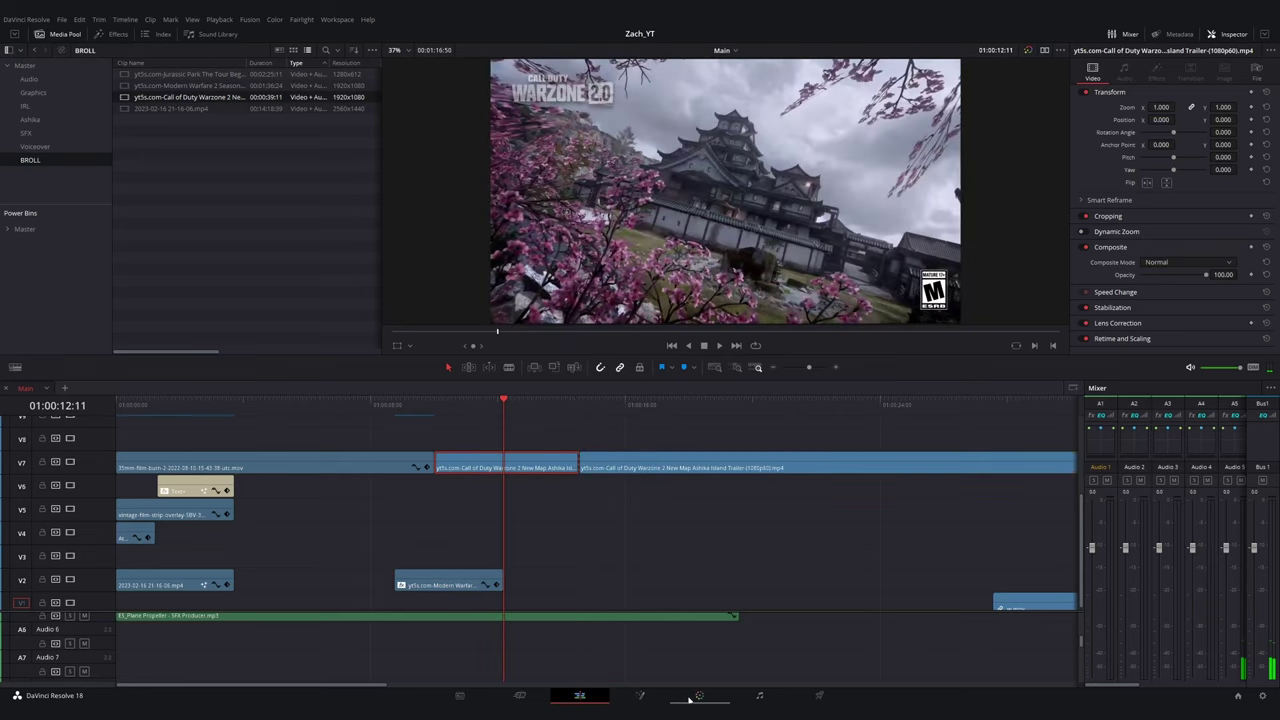
# - On the Color page, draw a four-cornered curve window around the ESRB rating badge in the trailer clip
pyautogui.click(699, 695)
pyautogui.click(632, 464)
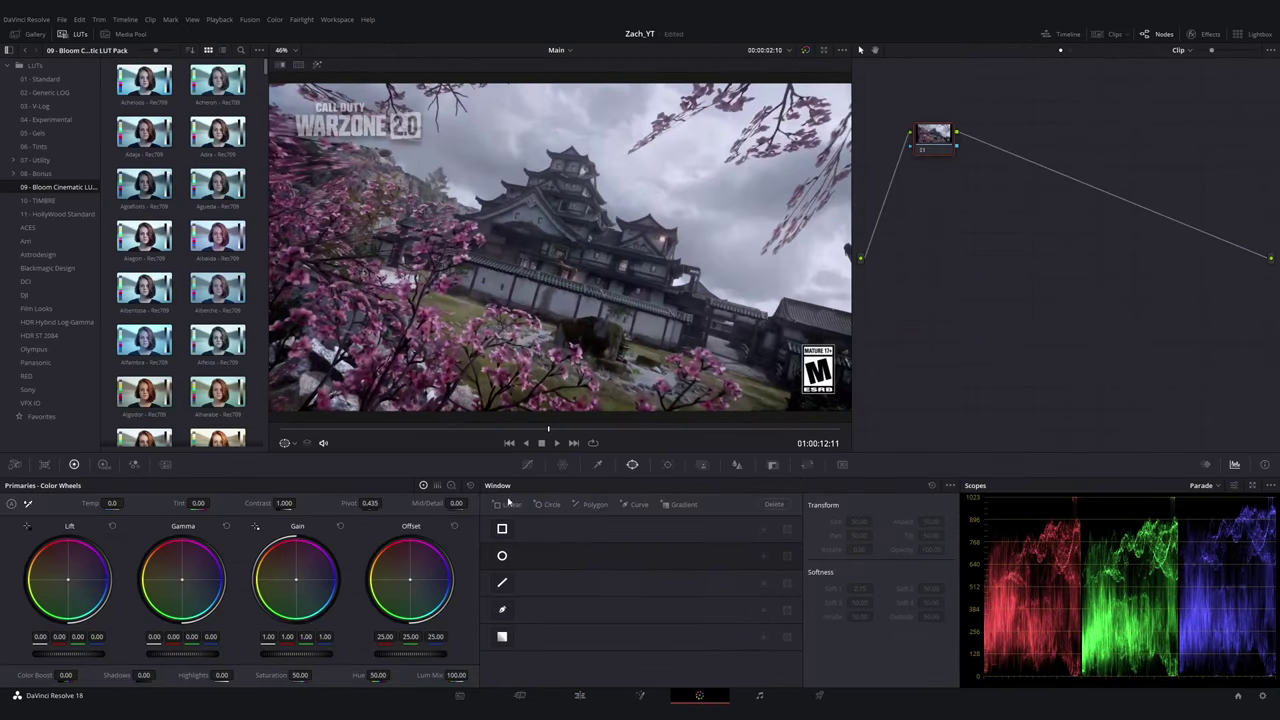
pyautogui.click(502, 609)
pyautogui.scroll(2, 802, 333)
pyautogui.moveTo(802, 333); pyautogui.dragTo(520, 214)
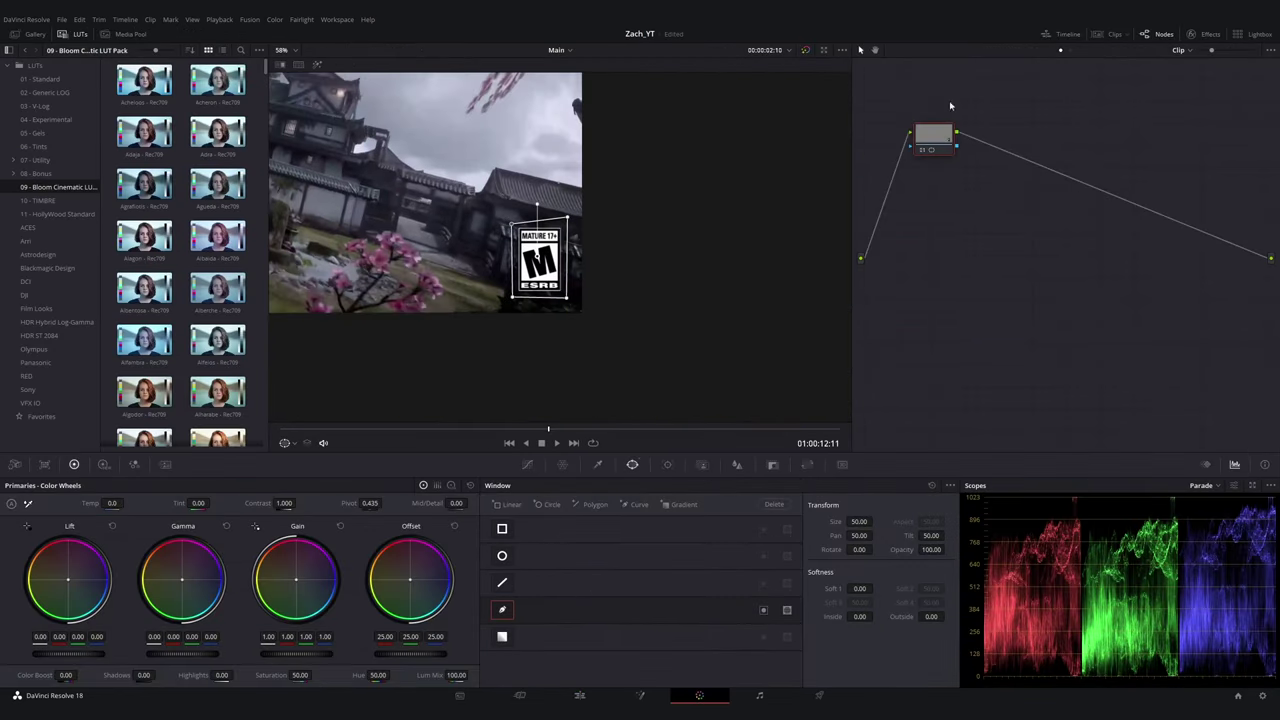
# - Find the Object Removal effect in the library, apply it to the trailer node with its mask overlay on, and display the Power Window outline
pyautogui.click(1201, 34)
pyautogui.click(1252, 50)
pyautogui.write('obj')
pyautogui.moveTo(1136, 109); pyautogui.dragTo(915, 137)
pyautogui.click(1154, 106)
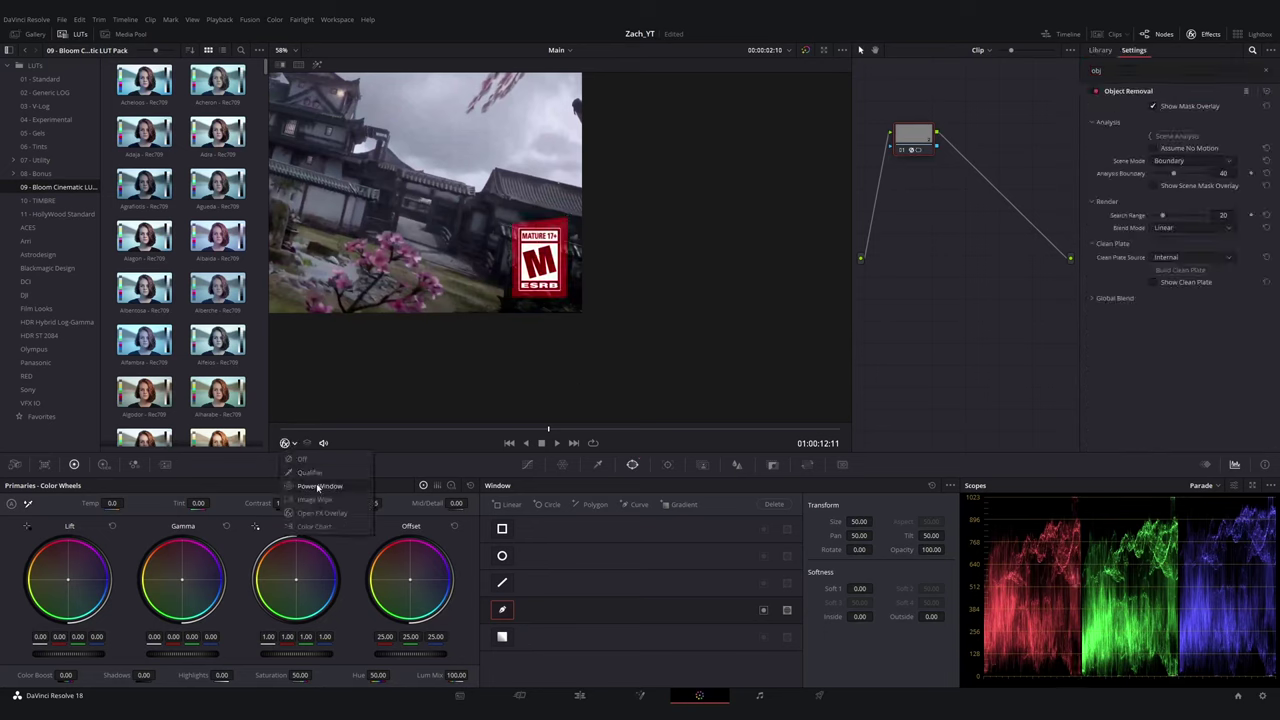
pyautogui.click(285, 442)
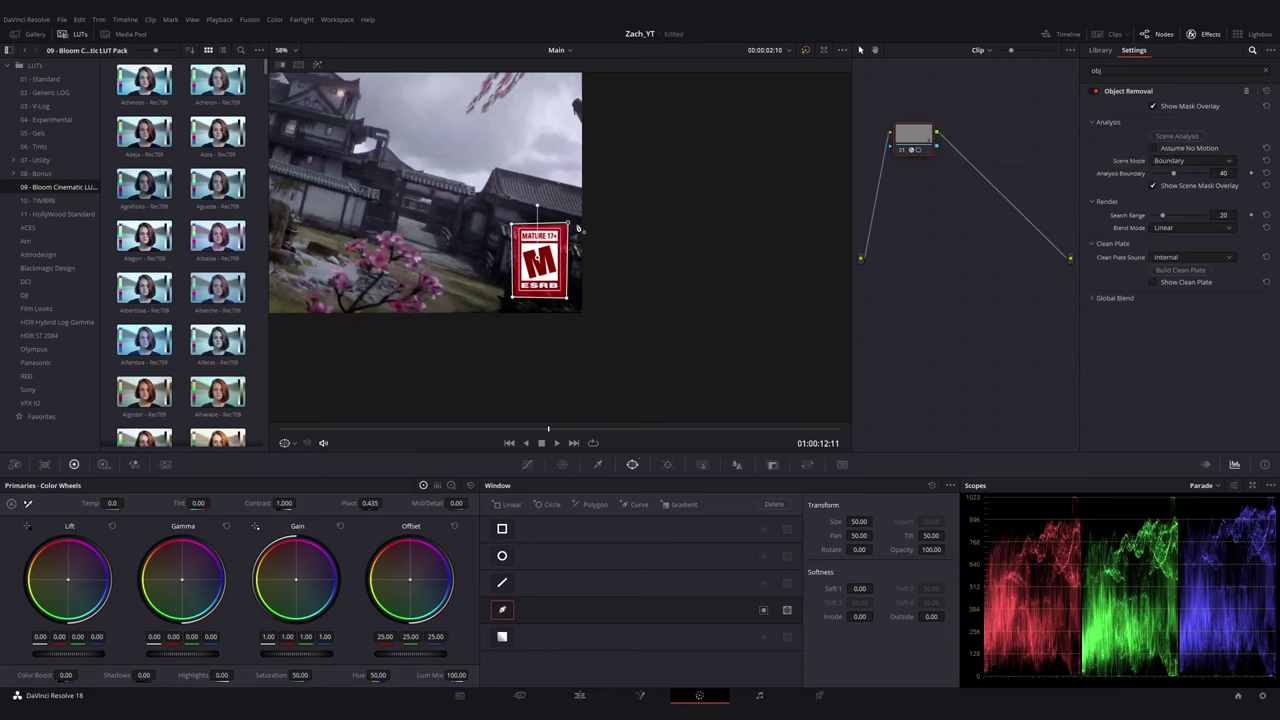
# - Hide the scene mask overlay, set Object Removal's blend mode to Adaptive Blend, and run the scene analysis on the ESRB badge
pyautogui.scroll(-4, 577, 229)
pyautogui.click(1153, 186)
pyautogui.click(1173, 230)
pyautogui.click(1175, 252)
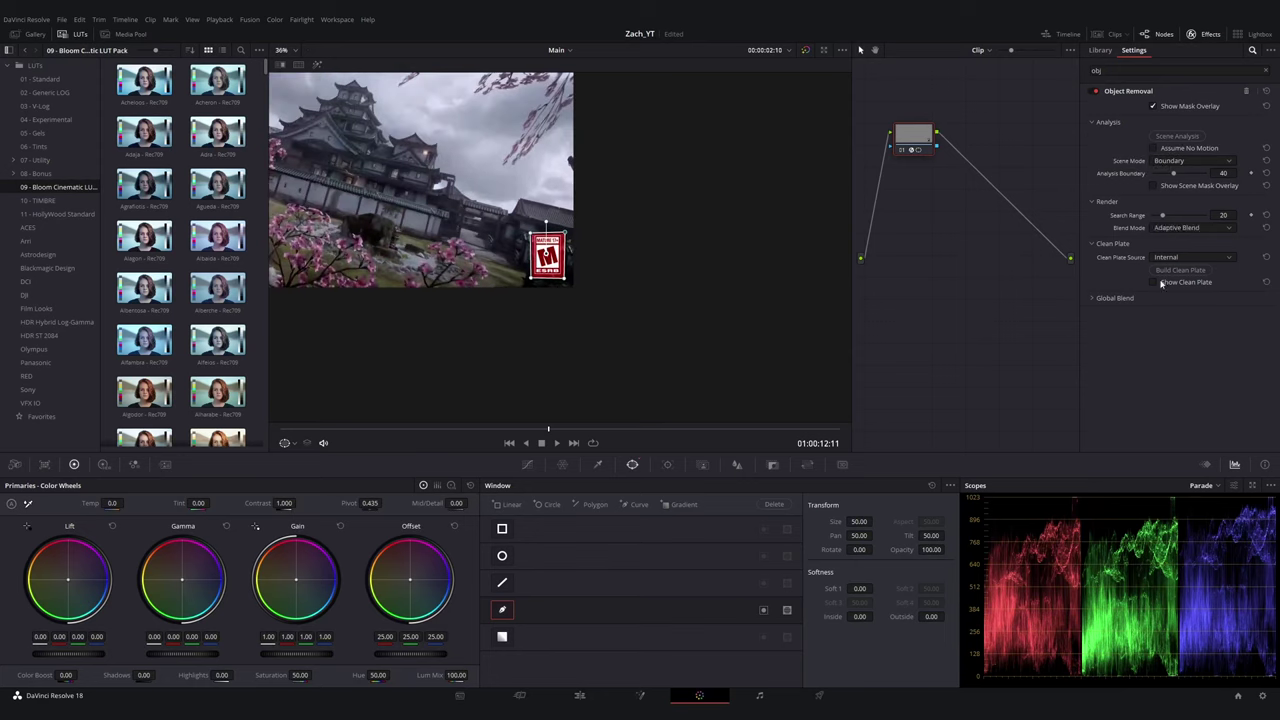
pyautogui.click(1177, 136)
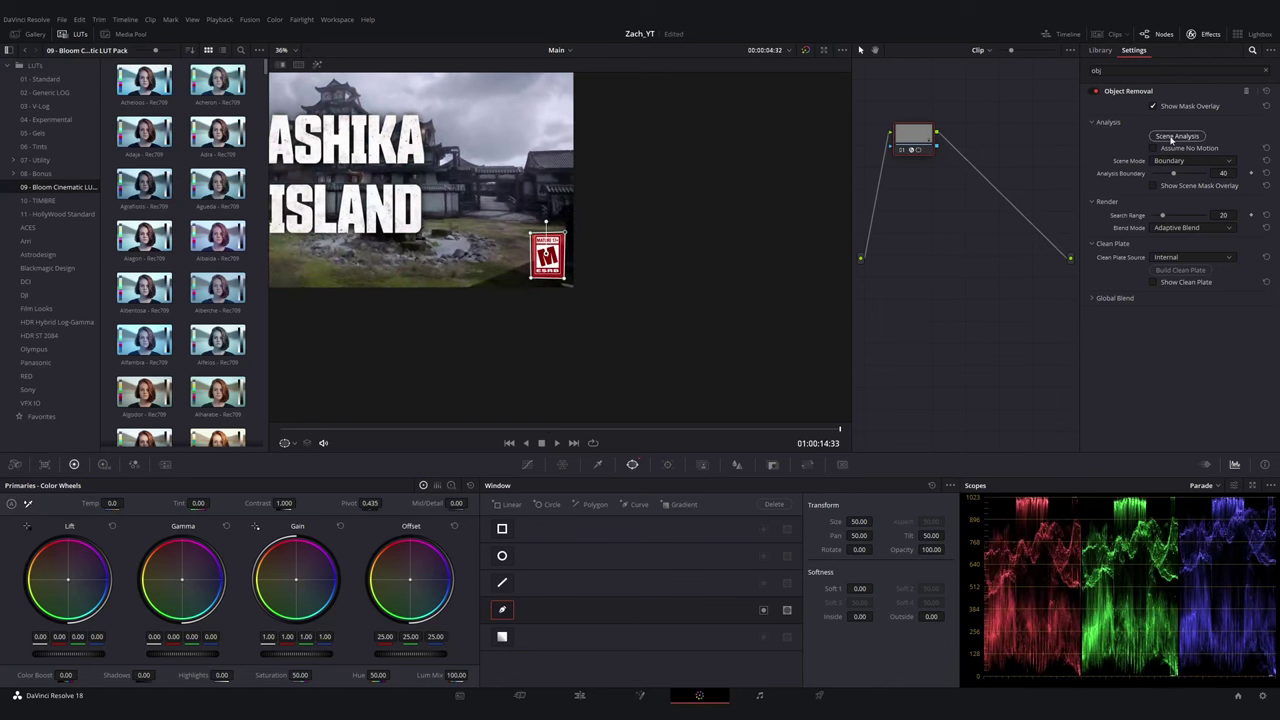
# - Inspect the badge removal on an earlier frame with the clean plate option and switch the viewer overlay to the window outlines
pyautogui.scroll(-4, 648, 277)
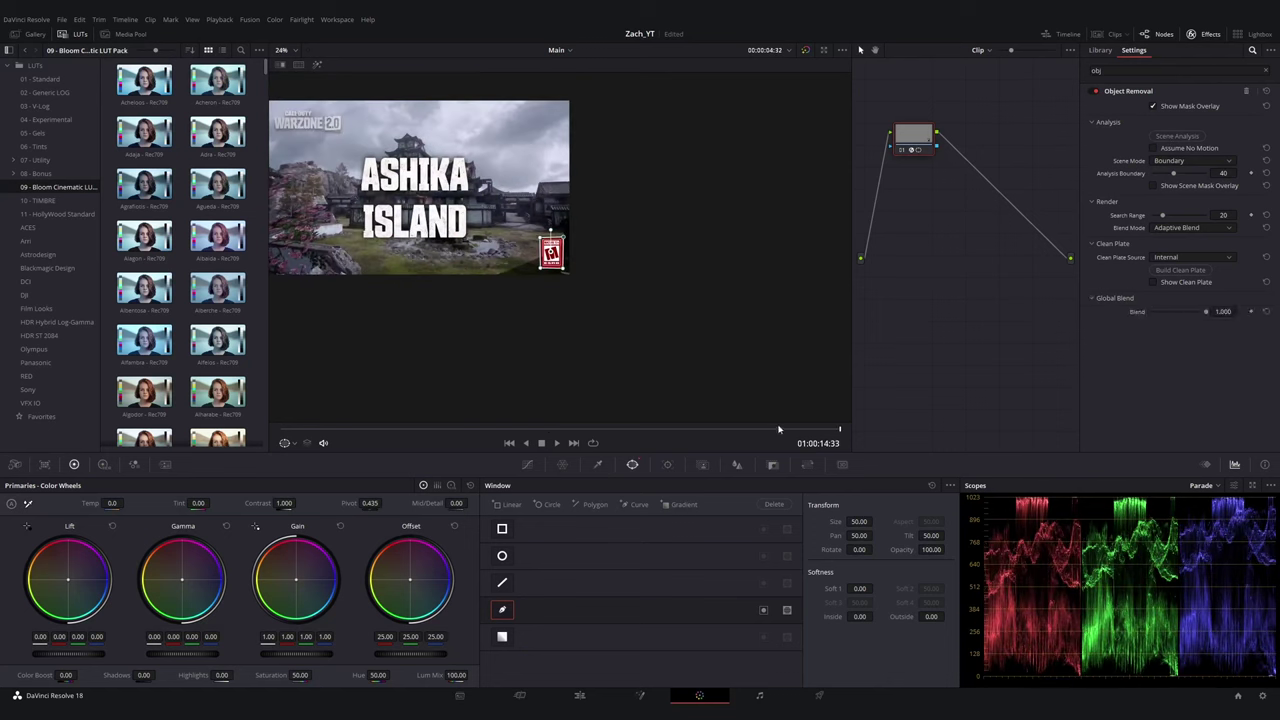
pyautogui.moveTo(780, 429); pyautogui.dragTo(665, 430)
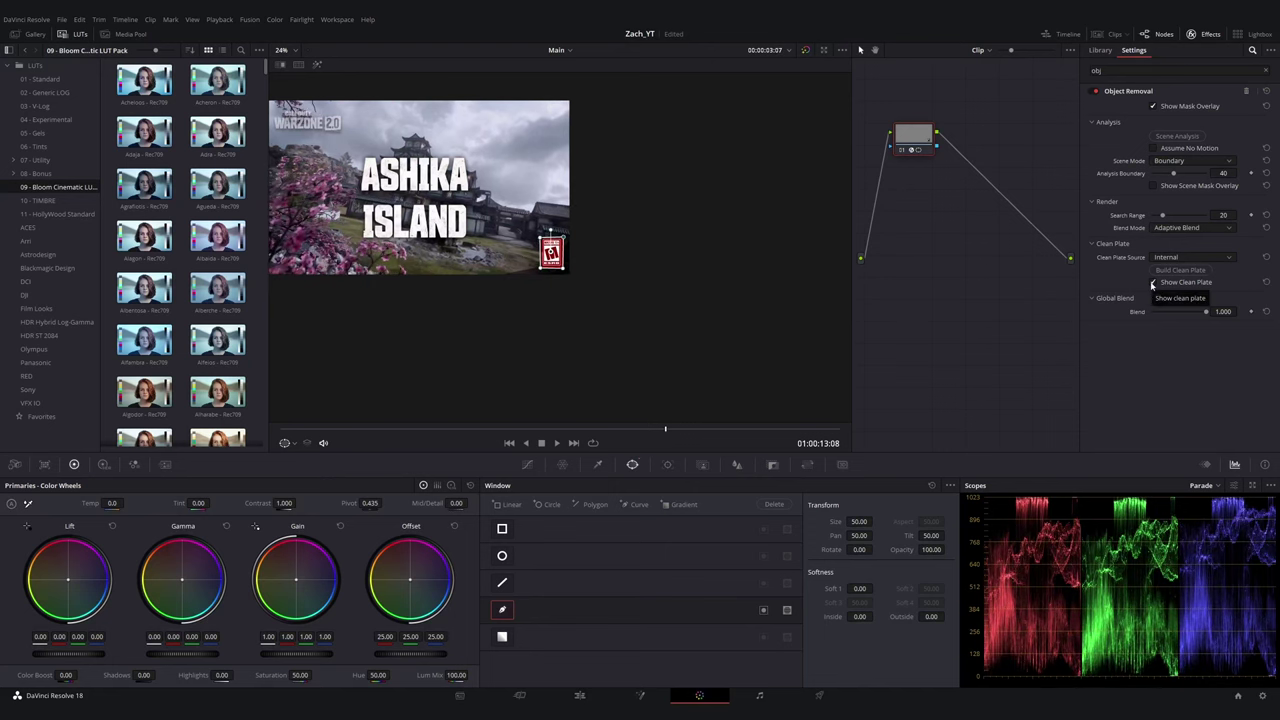
pyautogui.click(1152, 284)
pyautogui.click(284, 442)
pyautogui.click(310, 500)
pyautogui.scroll(2, 486, 277)
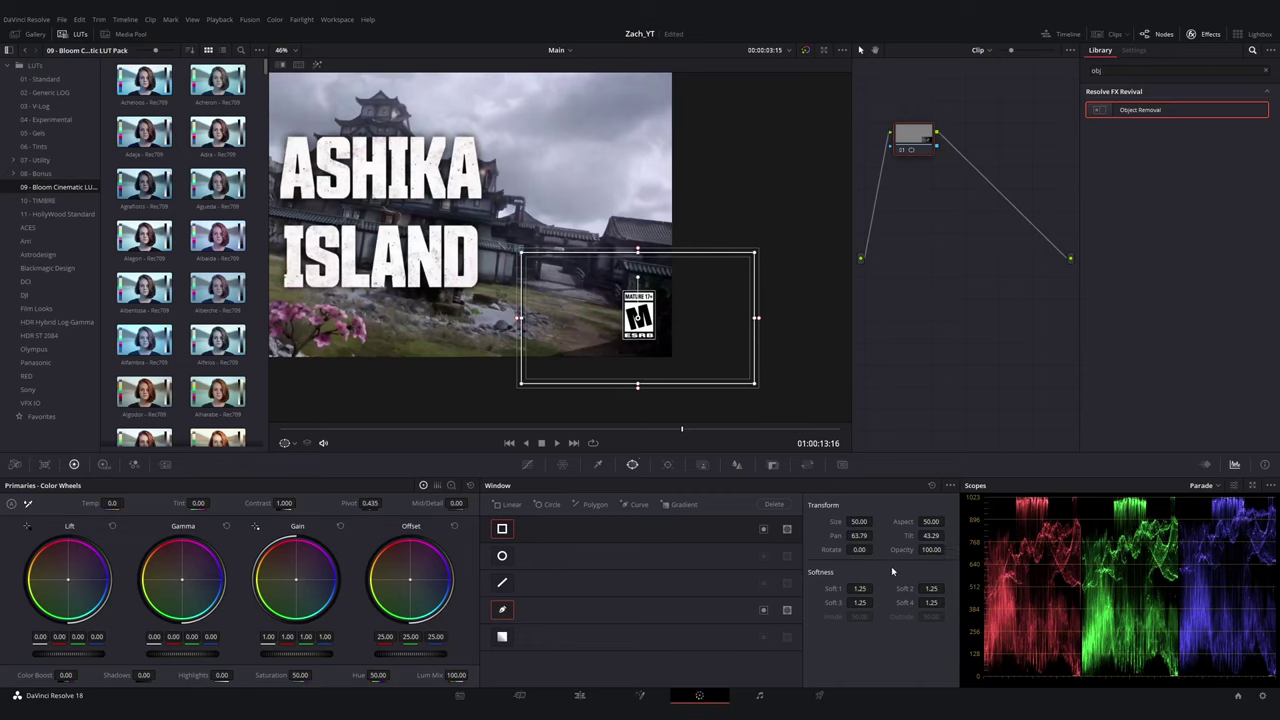
# - Shrink the linear window to size 10.16 and aspect 22.24, and position it over the ESRB badge
pyautogui.moveTo(859, 522); pyautogui.dragTo(808, 522)
pyautogui.moveTo(931, 522); pyautogui.dragTo(832, 522)
pyautogui.moveTo(638, 318); pyautogui.dragTo(637, 315)
# - Apply Object Removal to the node again, run its scene analysis, and scrub through the trailer clip
pyautogui.moveTo(1147, 113); pyautogui.dragTo(913, 135)
pyautogui.click(1190, 136)
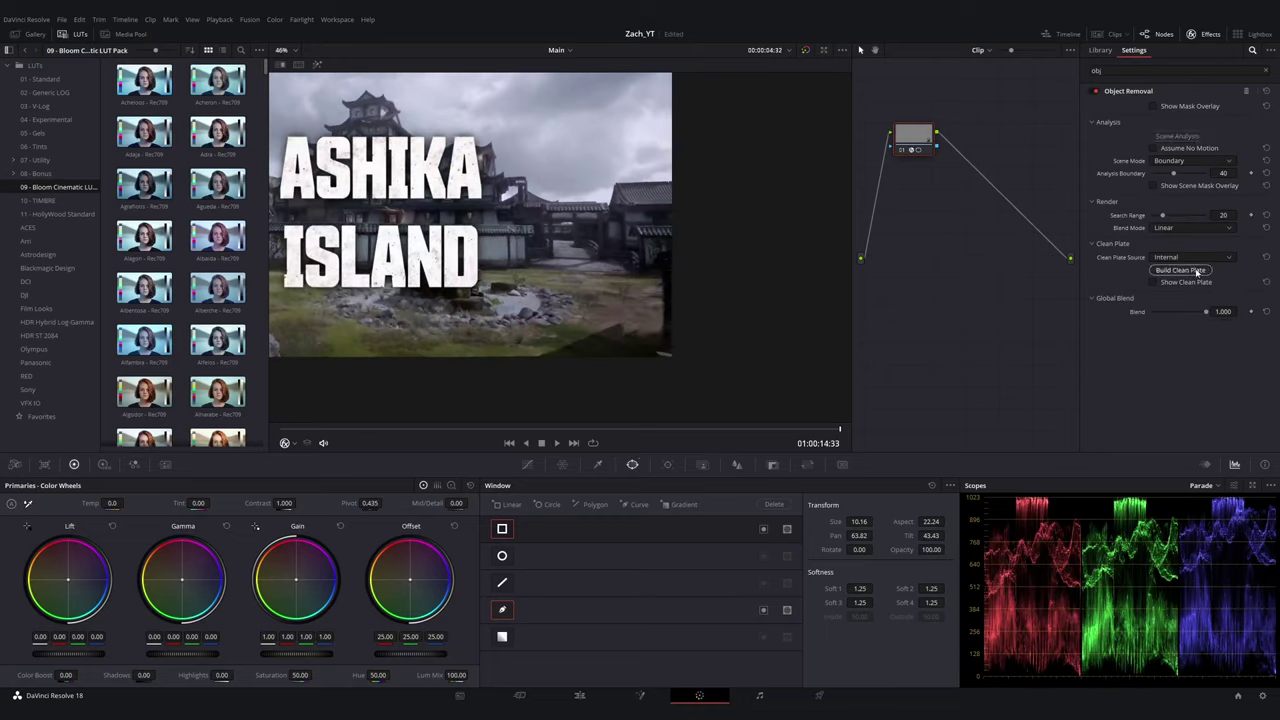
pyautogui.moveTo(311, 437); pyautogui.dragTo(856, 443)
# - Set Analysis Boundary to 63, Search Range to 40 and Blend Mode to Adaptive Blend, then reanalyze the scene and build the clean plate
pyautogui.click(1177, 161)
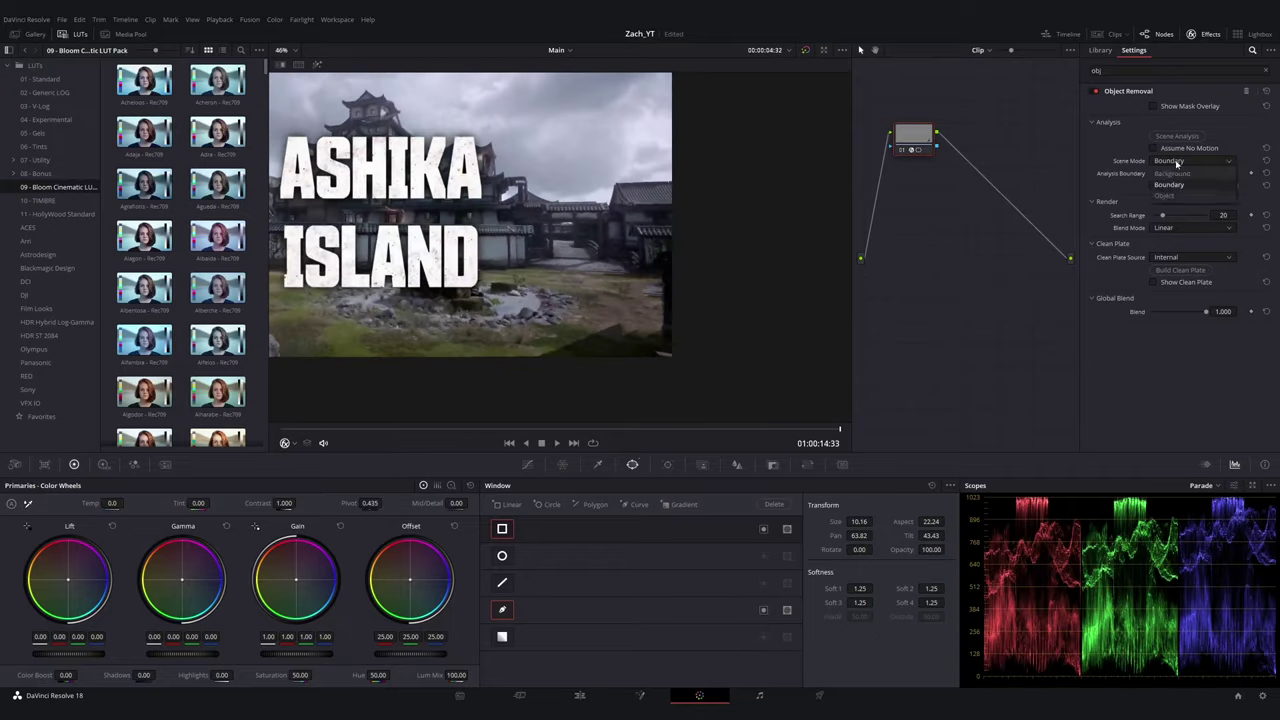
pyautogui.moveTo(1176, 216); pyautogui.dragTo(1174, 216)
pyautogui.click(1186, 228)
pyautogui.click(1186, 249)
pyautogui.click(1177, 136)
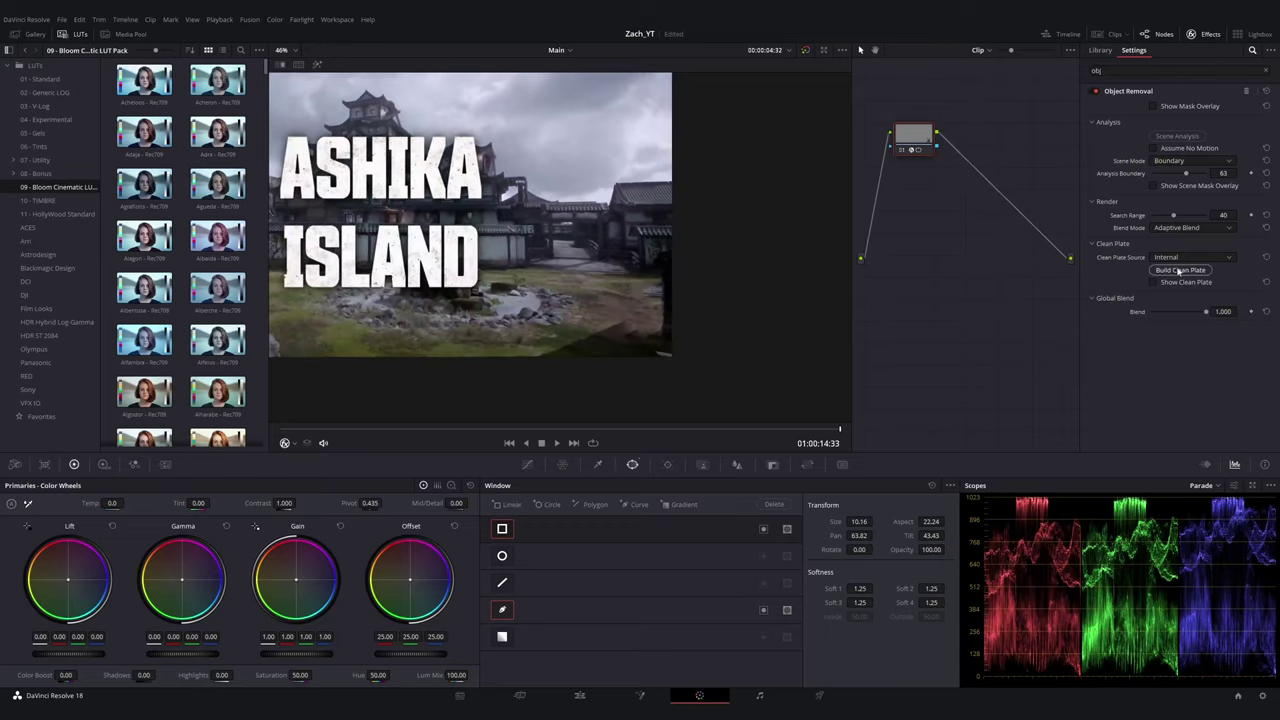
pyautogui.click(1178, 271)
pyautogui.moveTo(836, 431); pyautogui.dragTo(323, 442)
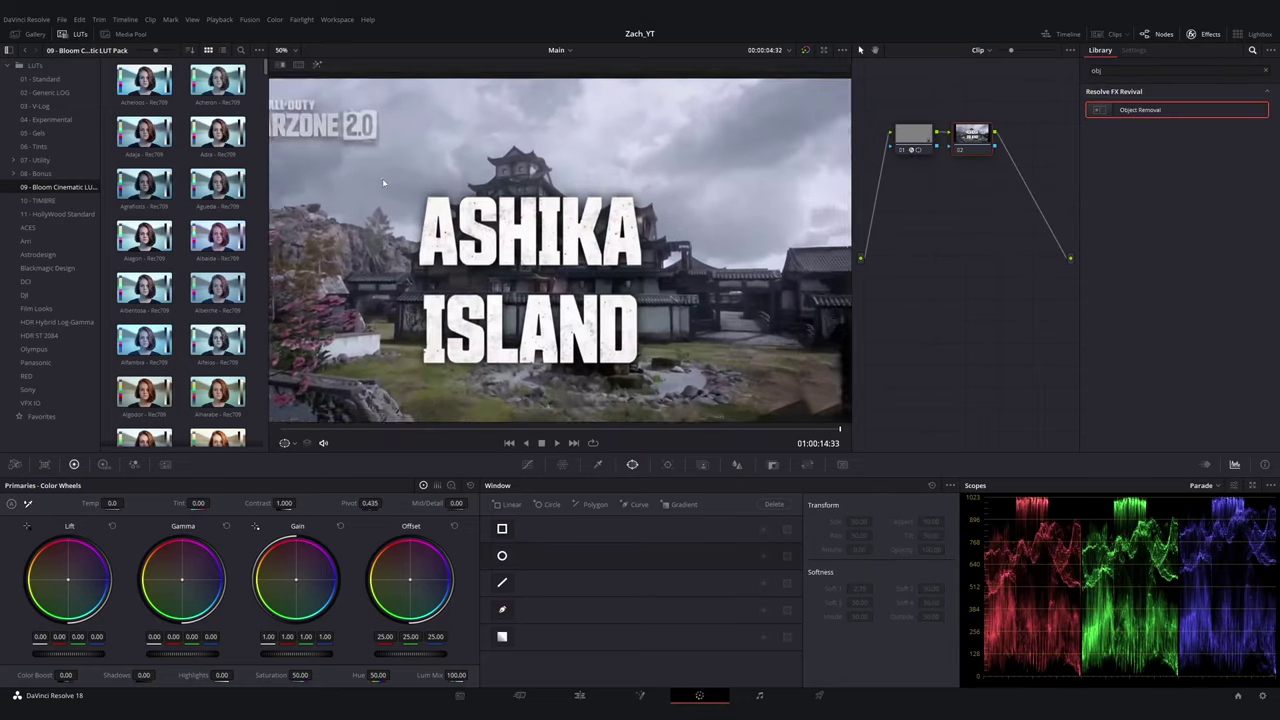
# - Outline the Call of Duty Warzone 2.0 logo with a closed curve window on node 02
pyautogui.moveTo(382, 182); pyautogui.dragTo(485, 202)
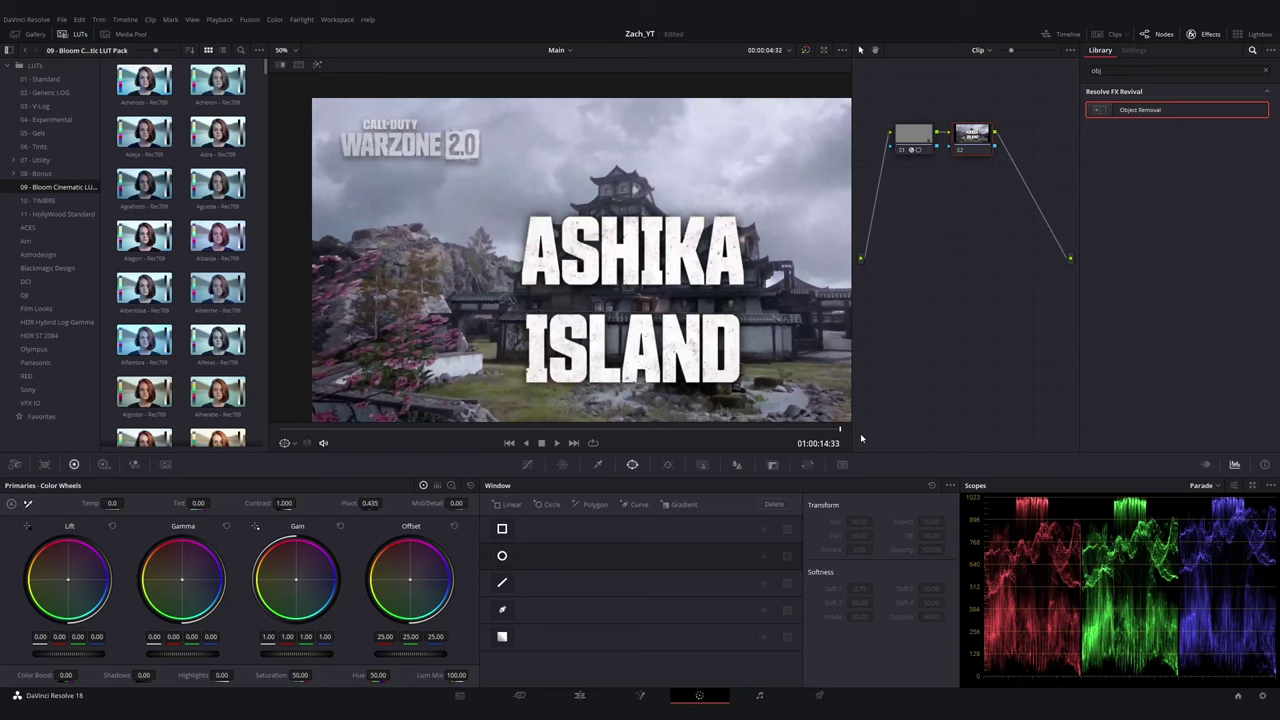
pyautogui.click(503, 609)
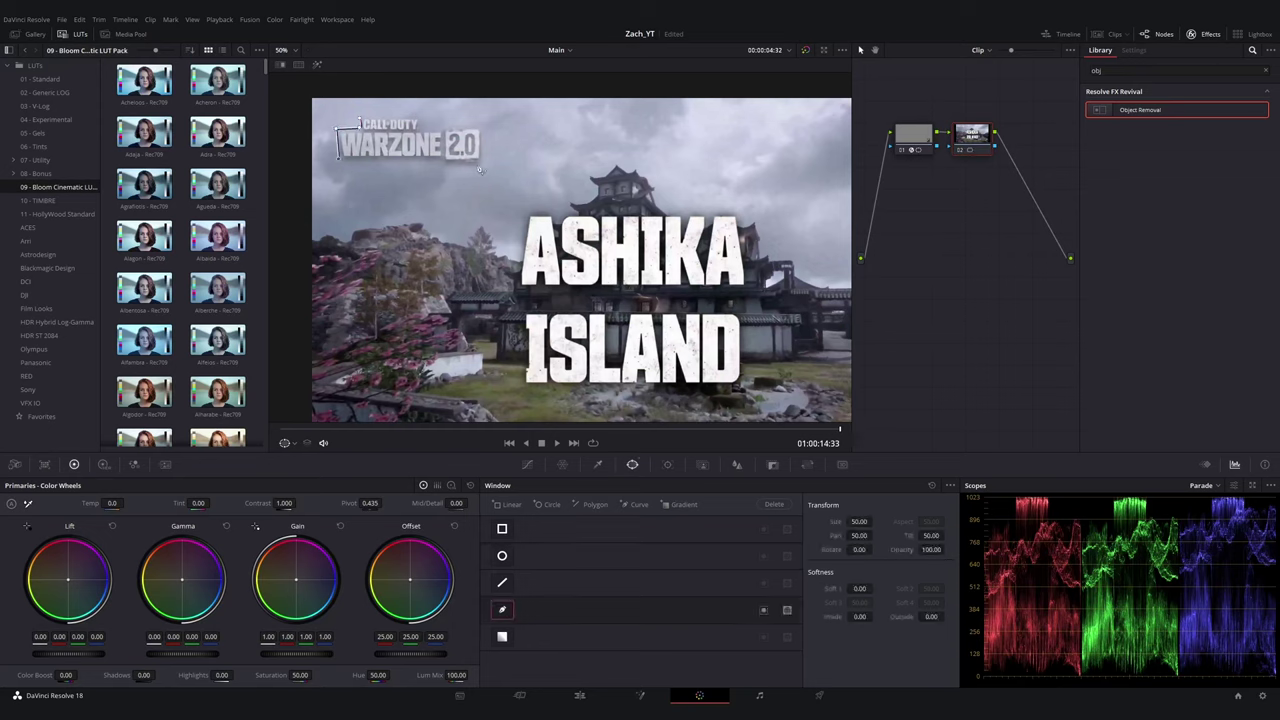
pyautogui.click(423, 112)
pyautogui.click(361, 122)
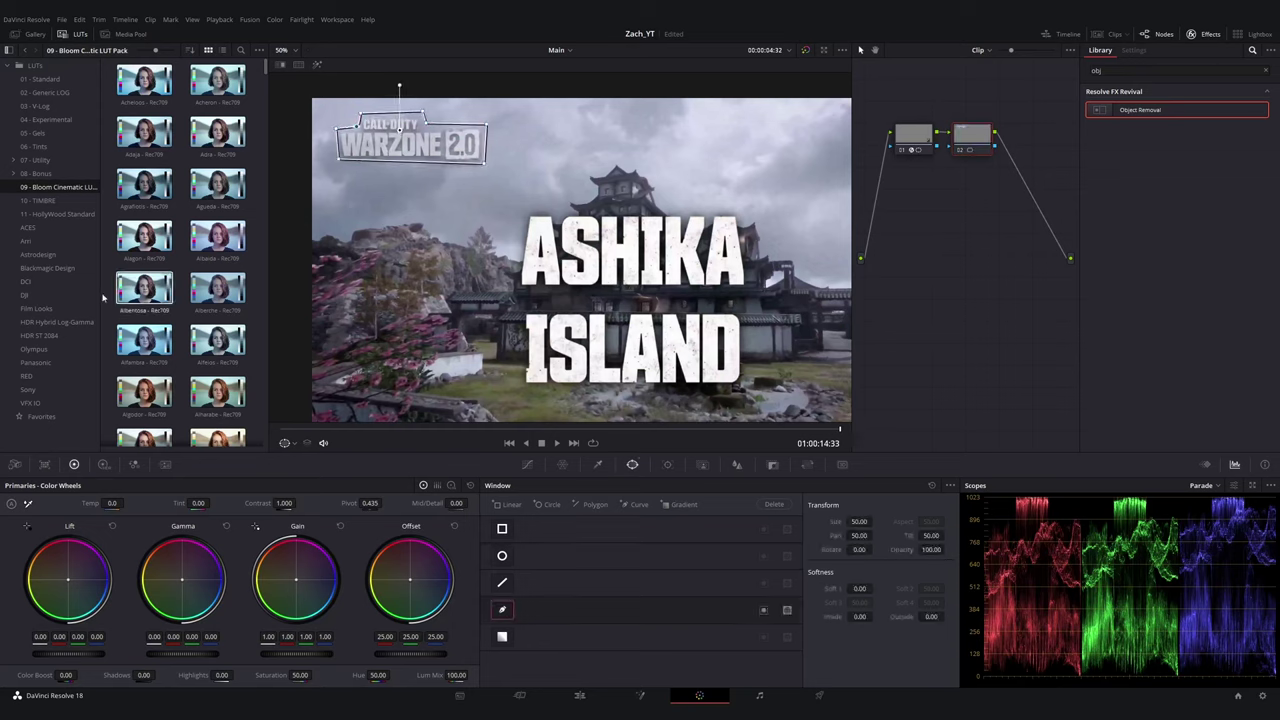
# - Remove the logo with Object Removal on node 02, using Analysis Boundary 68, Search Range 48, Adaptive Blend and a clean plate
pyautogui.moveTo(1140, 110); pyautogui.dragTo(978, 146)
pyautogui.click(1175, 137)
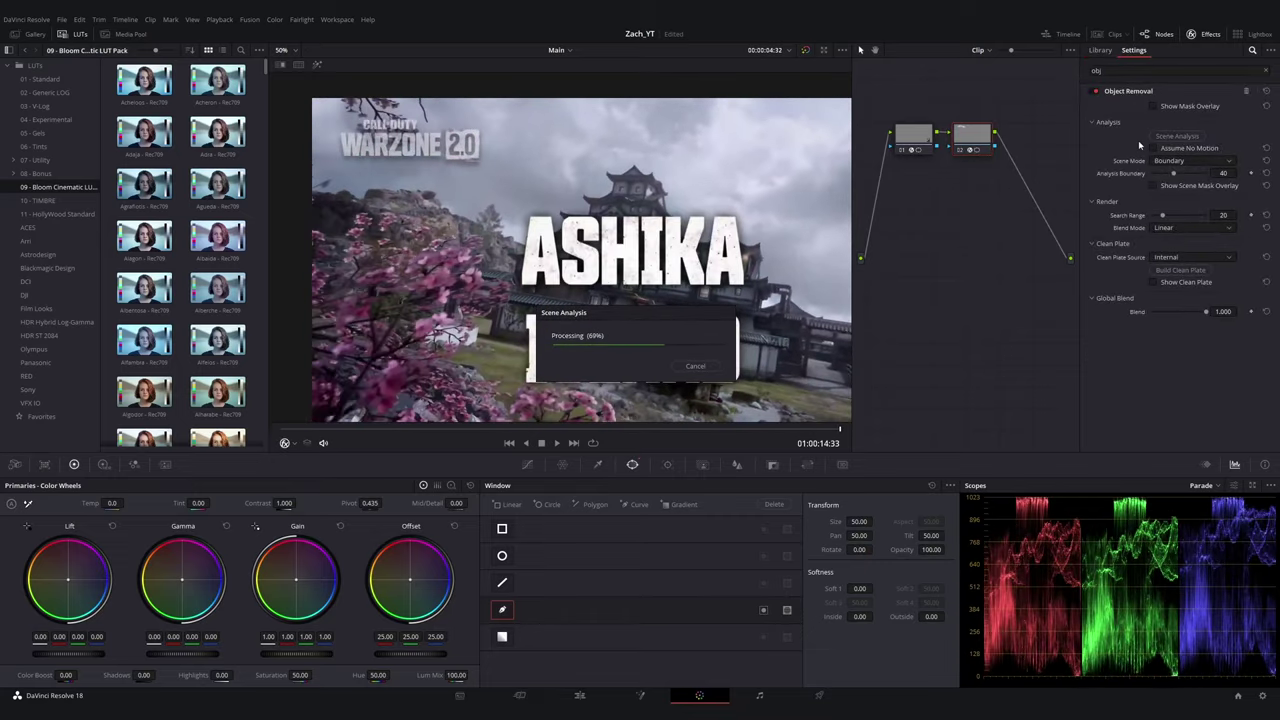
pyautogui.click(1190, 270)
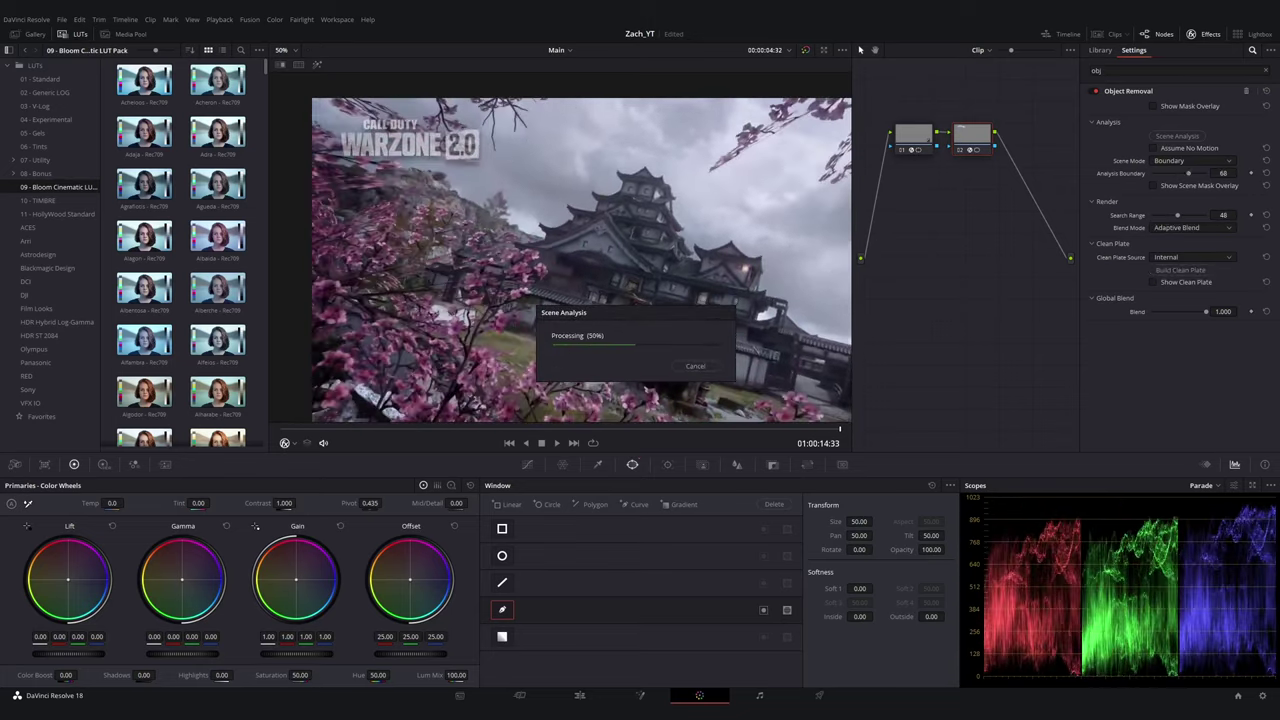
pyautogui.click(1179, 259)
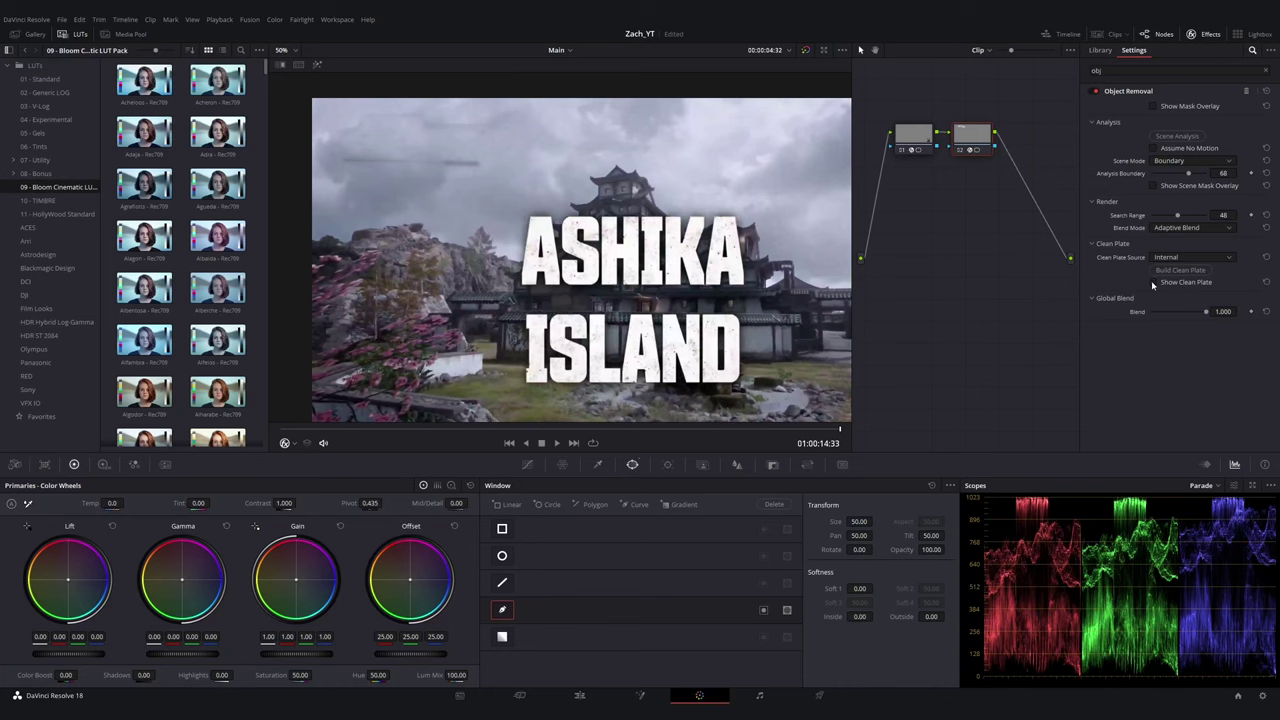
# - Return to the Edit page and clear the timeline's in and out range
pyautogui.click(579, 695)
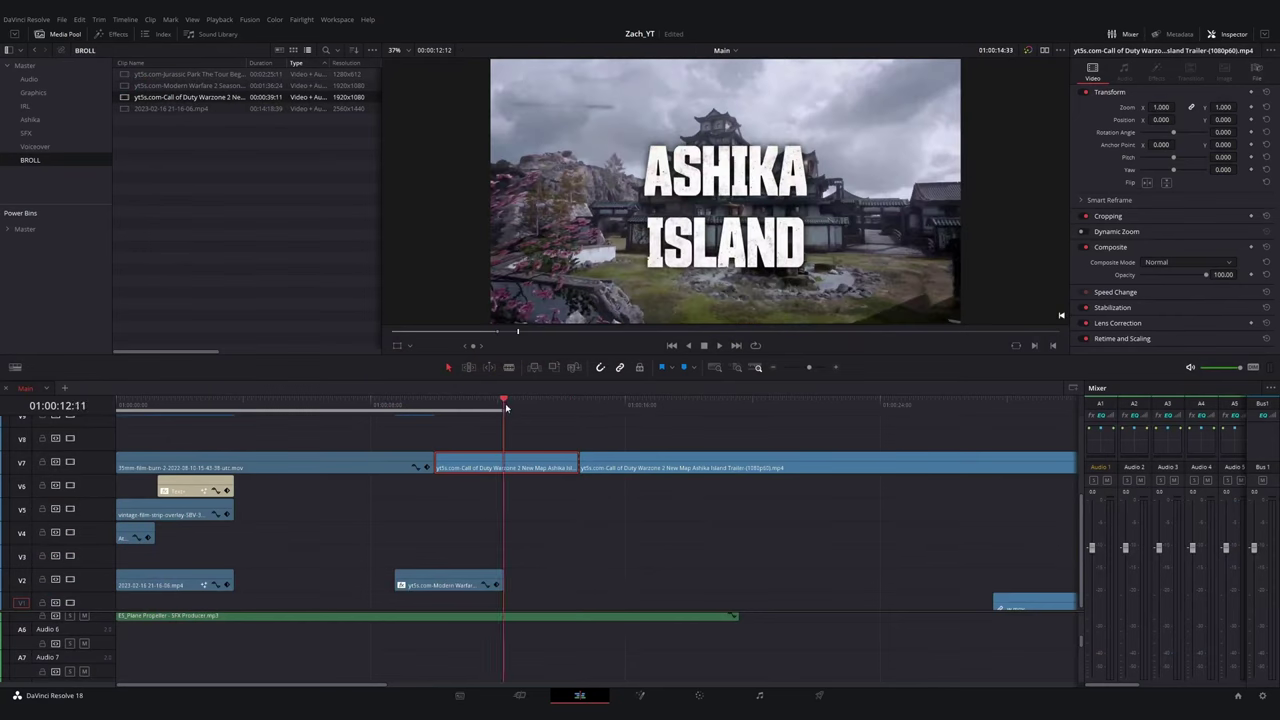
pyautogui.moveTo(505, 403); pyautogui.dragTo(614, 415)
pyautogui.click(527, 429)
pyautogui.hotkey('alt', 'x')
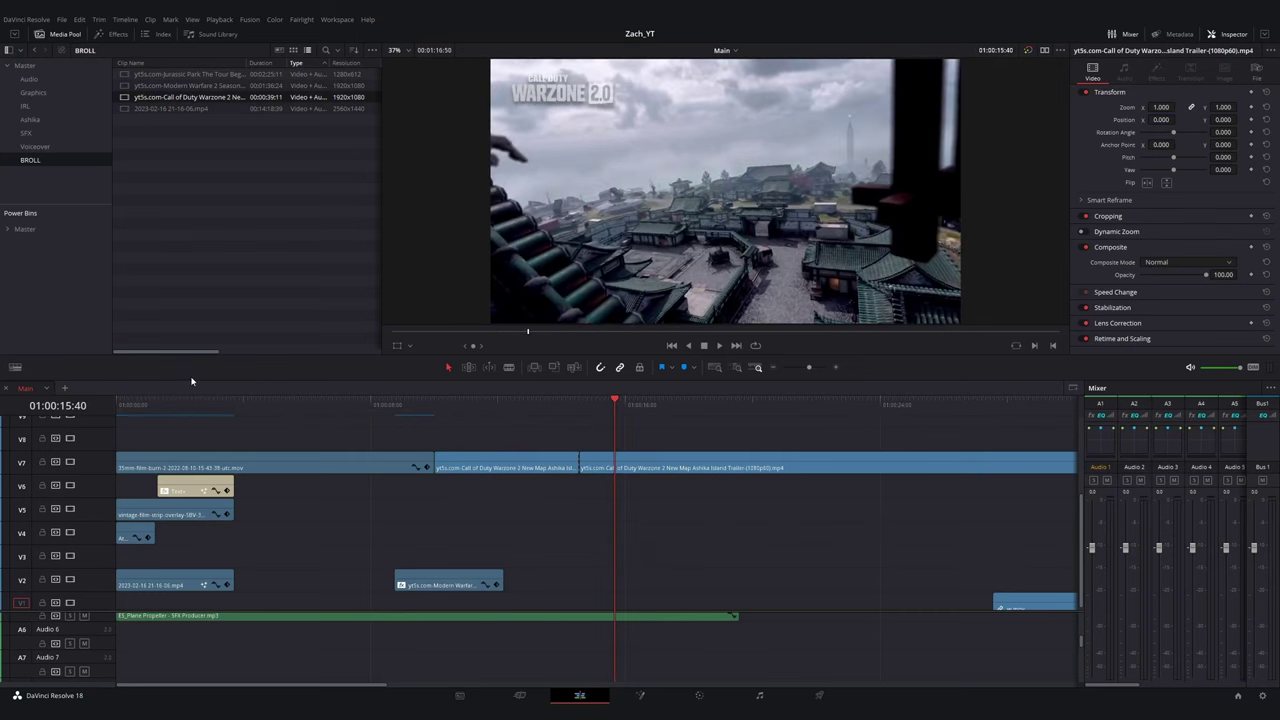
# - Turn on render caching for the opening trailer section on V7
pyautogui.moveTo(465, 405); pyautogui.dragTo(508, 409)
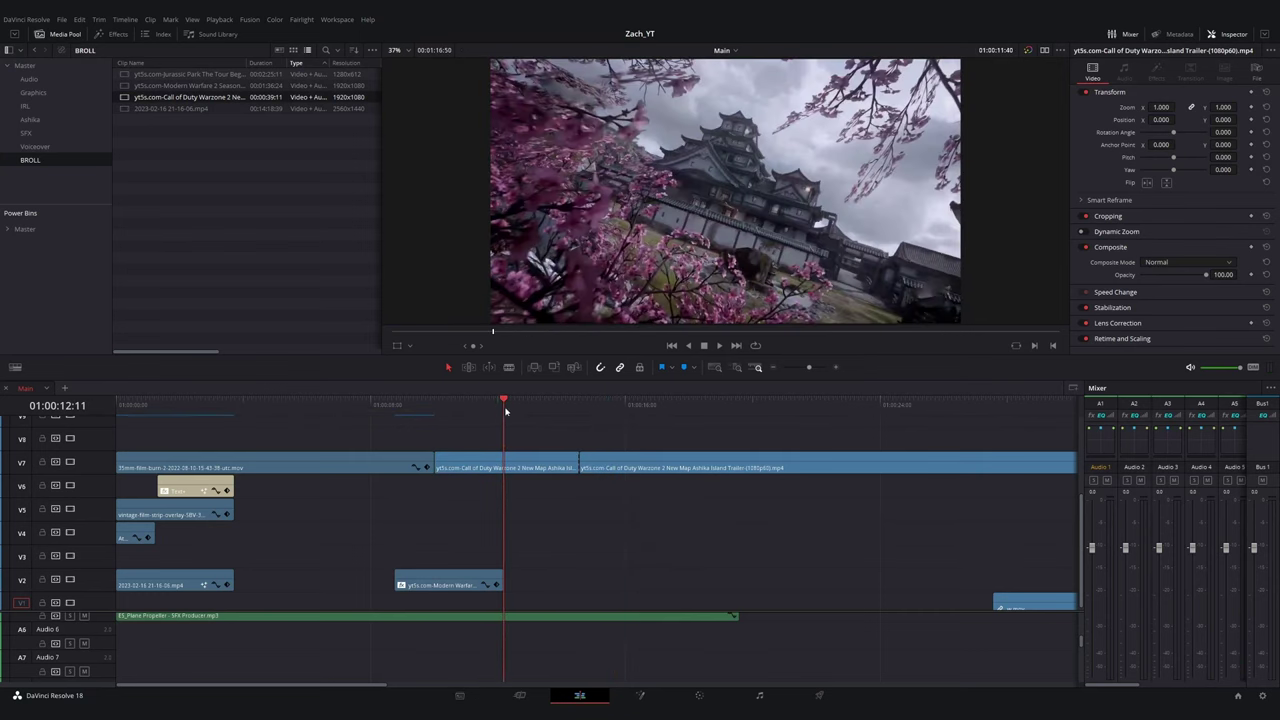
pyautogui.scroll(-1, 506, 412)
pyautogui.rightClick(306, 463)
pyautogui.click(386, 379)
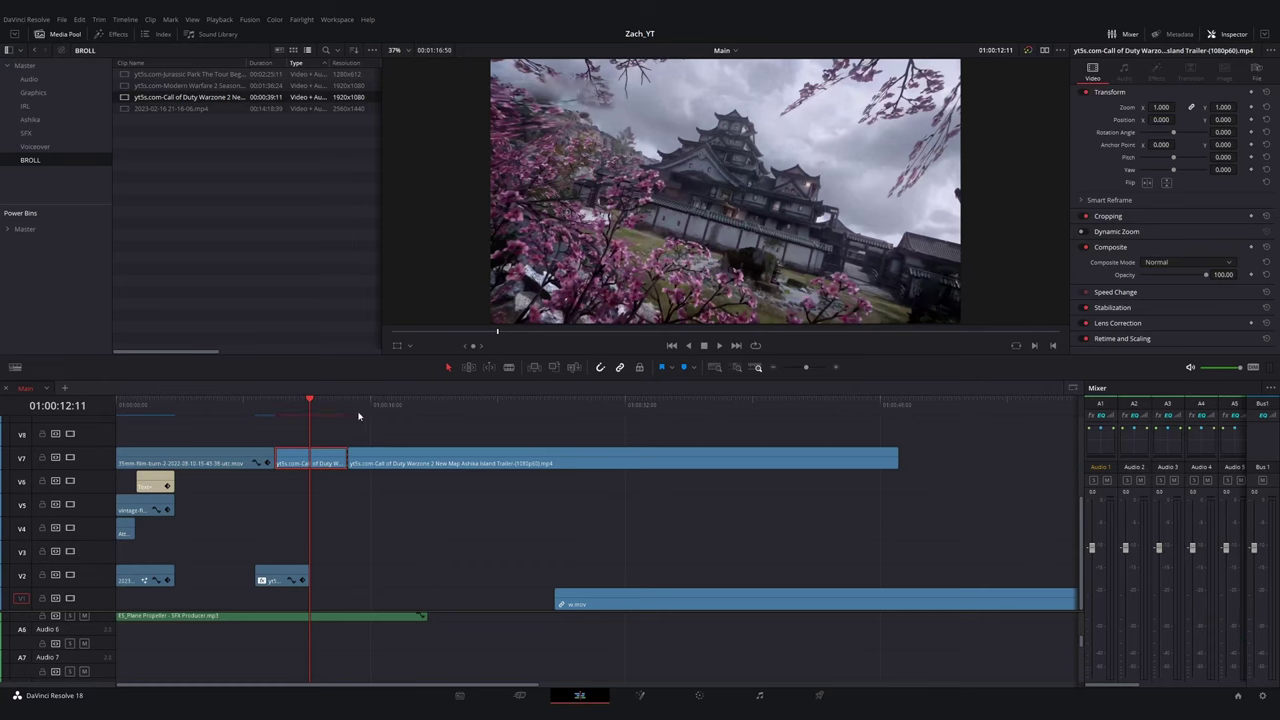
pyautogui.hotkey('ctrl', '=')
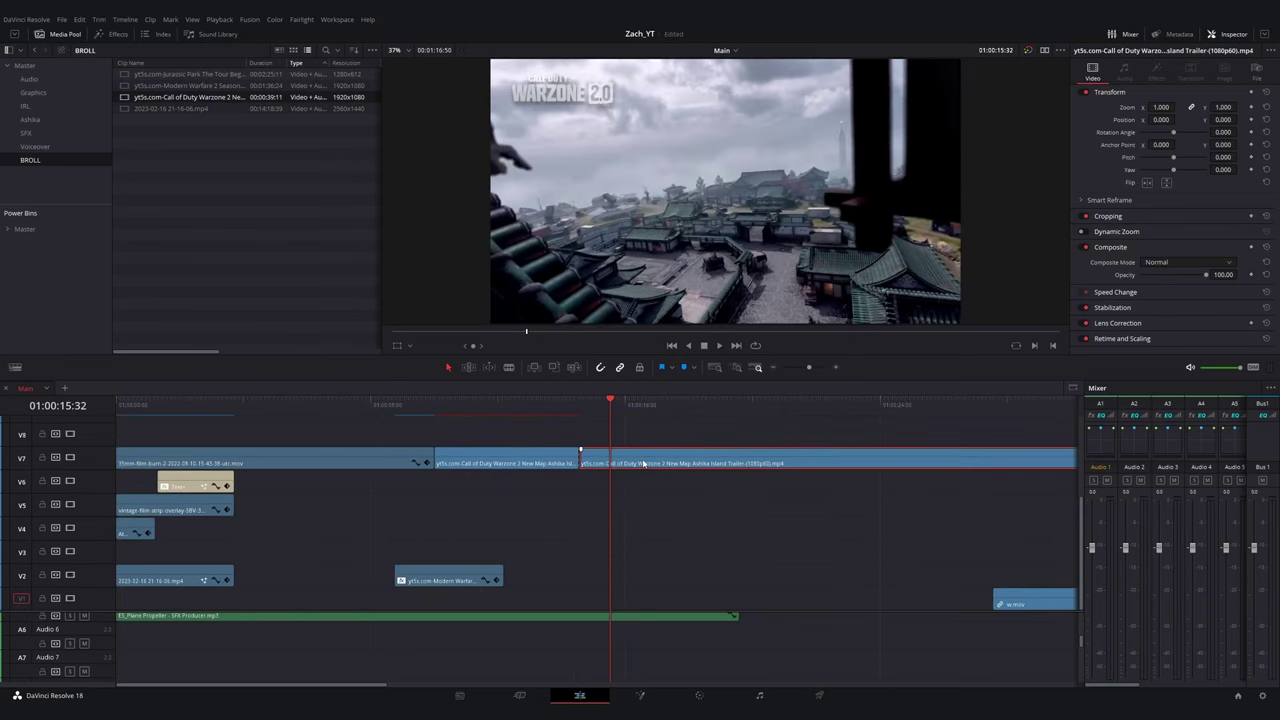
# - Scrub ahead through the trailer and move the w.mov clip on V1 about one minute later
pyautogui.hotkey('ctrl', '-')
pyautogui.moveTo(478, 403); pyautogui.dragTo(691, 416)
pyautogui.hotkey('ctrl', '-')
pyautogui.hotkey('ctrl', '-')
pyautogui.moveTo(401, 605); pyautogui.dragTo(638, 606)
pyautogui.scroll(3, 490, 661)
pyautogui.scroll(-3, 480, 657)
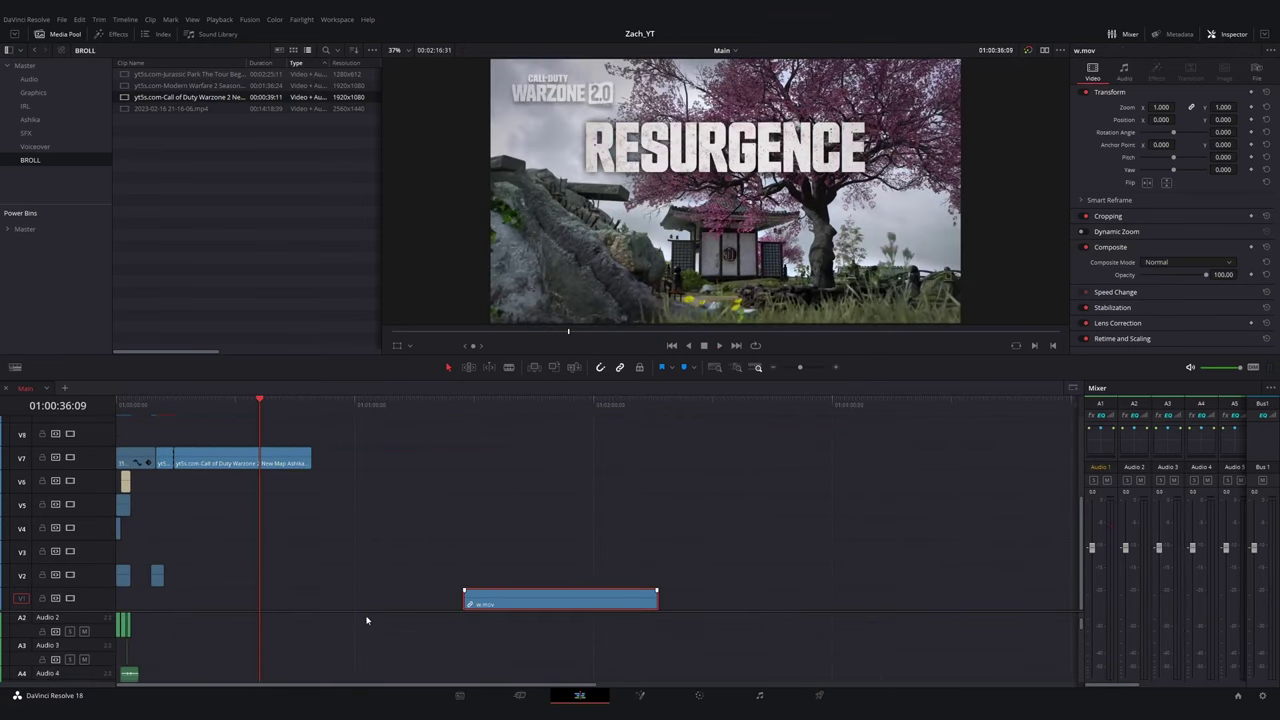
# - Reduce the timeline track heights and raise the divider between the video and audio tracks
pyautogui.moveTo(366, 612); pyautogui.dragTo(360, 558)
pyautogui.scroll(-1, 360, 558)
pyautogui.hotkey('ctrl', '=')
pyautogui.scroll(-1, 390, 645)
pyautogui.scroll(-1, 426, 534)
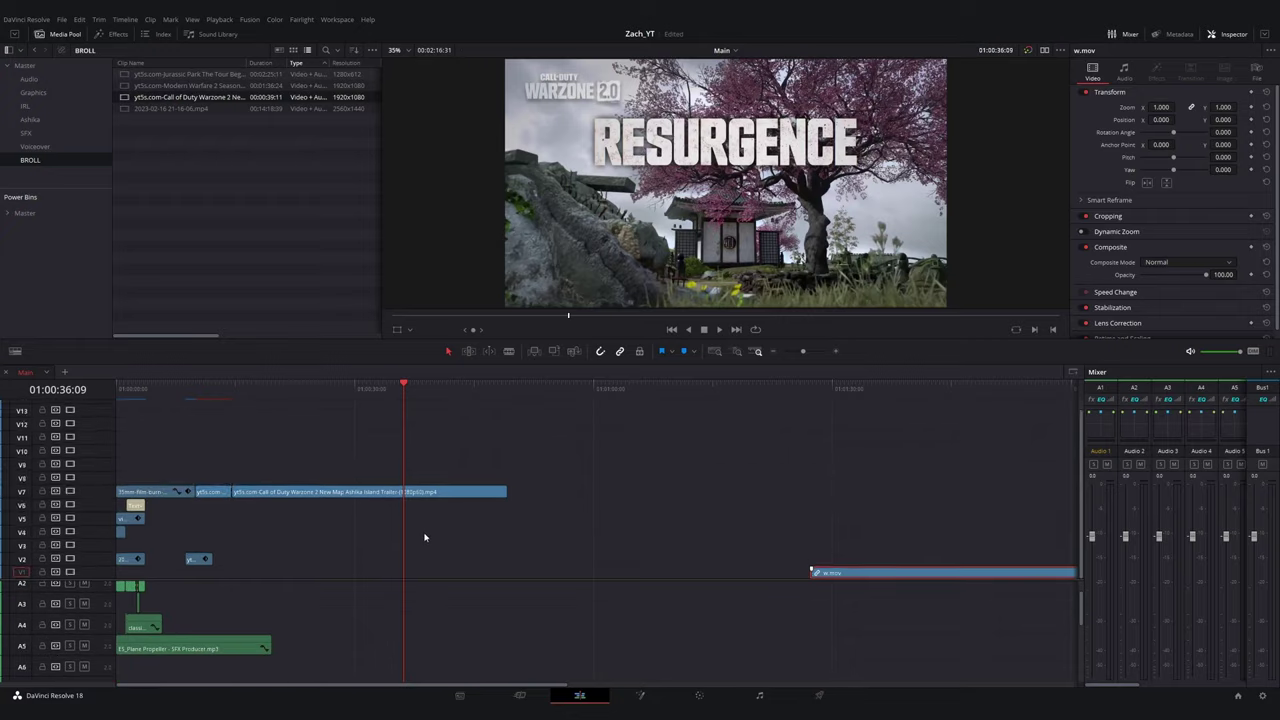
pyautogui.scroll(1, 428, 540)
pyautogui.moveTo(437, 578); pyautogui.dragTo(437, 547)
# - Split the remaining trailer clip on V7 at its shot changes
pyautogui.click(400, 390)
pyautogui.hotkey('ctrl', '=')
pyautogui.click(440, 389)
pyautogui.moveTo(440, 388); pyautogui.dragTo(599, 418)
pyautogui.hotkey('ctrl', 'b')
pyautogui.moveTo(597, 390)
pyautogui.mouseDown()
pyautogui.moveTo(283, 391)
pyautogui.moveTo(609, 390)
pyautogui.moveTo(605, 405)
pyautogui.mouseUp()
pyautogui.hotkey('ctrl', 'b')
pyautogui.hotkey('ctrl', '=')
pyautogui.hotkey('ctrl', '=')
pyautogui.hotkey('ctrl', 'b')
# - Open the second trailer section on the Color page and outline the Warzone 2.0 logo with a curve window
pyautogui.click(423, 391)
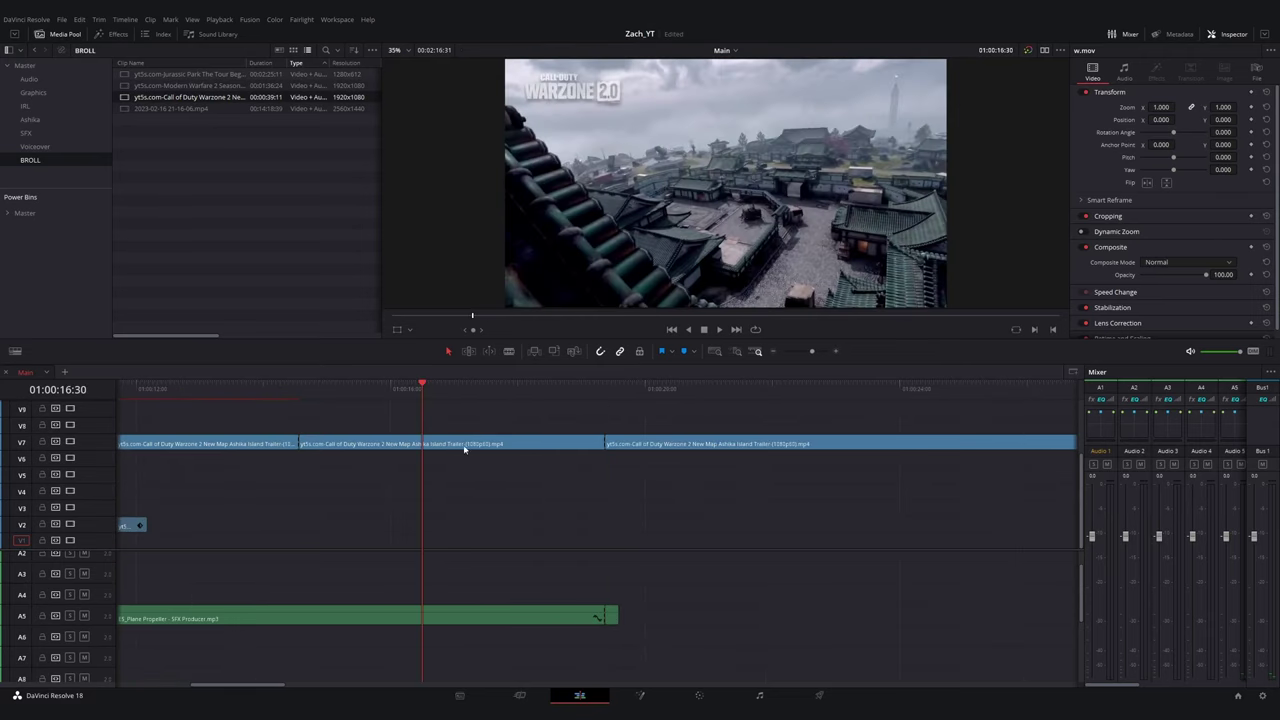
pyautogui.click(700, 695)
pyautogui.scroll(4, 366, 137)
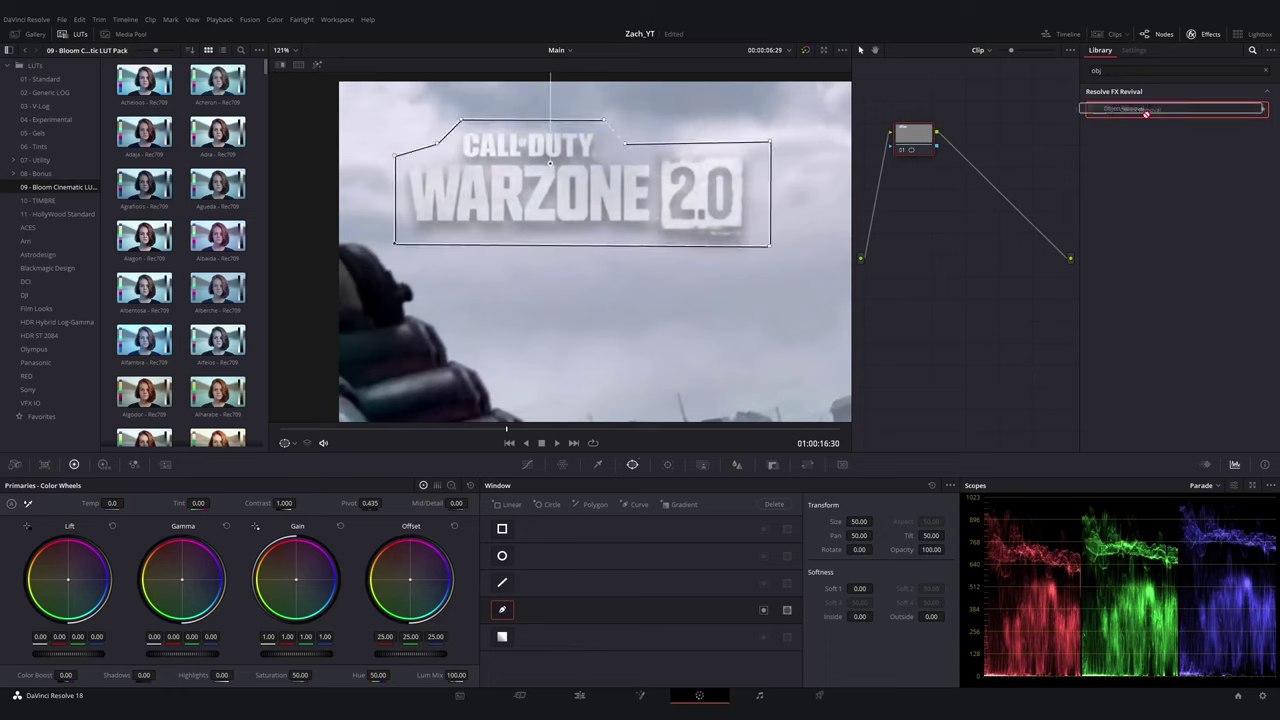
# - Remove the second section's logo with Object Removal at Analysis Boundary 52, Search Range 41 and Adaptive Blend, and enable the clip's render caching
pyautogui.moveTo(1146, 113); pyautogui.dragTo(913, 139)
pyautogui.click(1193, 230)
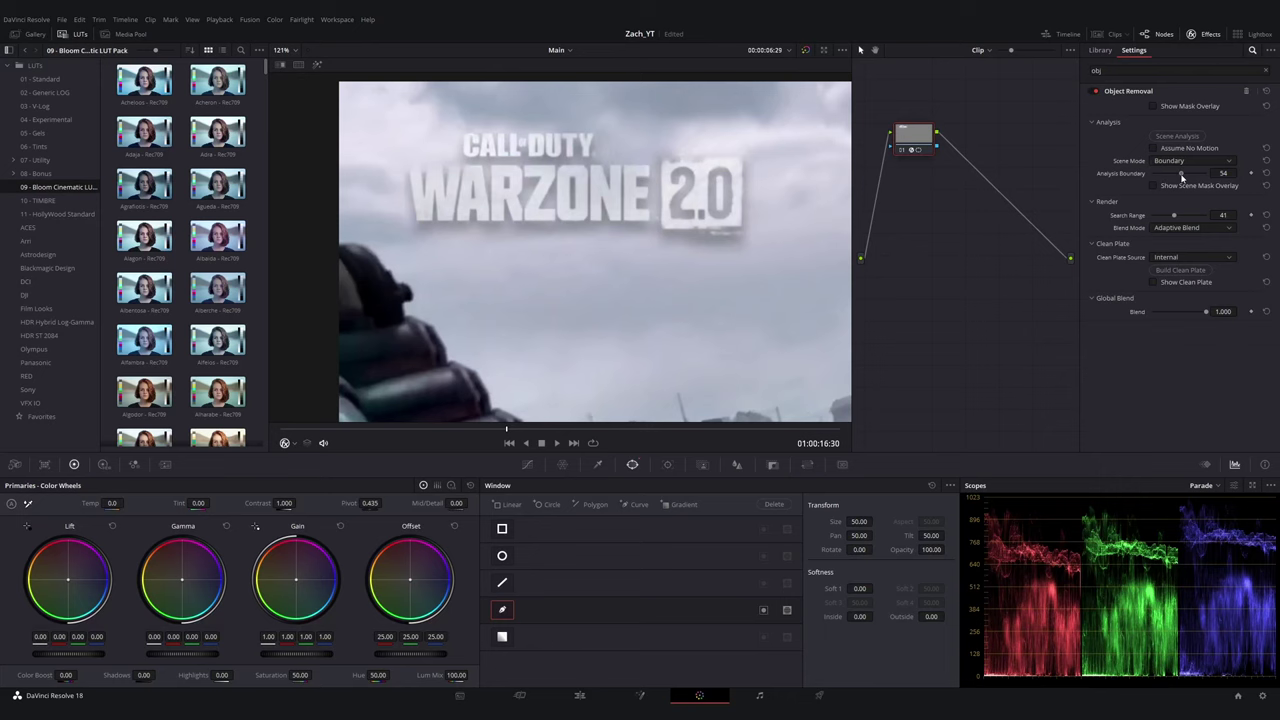
pyautogui.click(1177, 136)
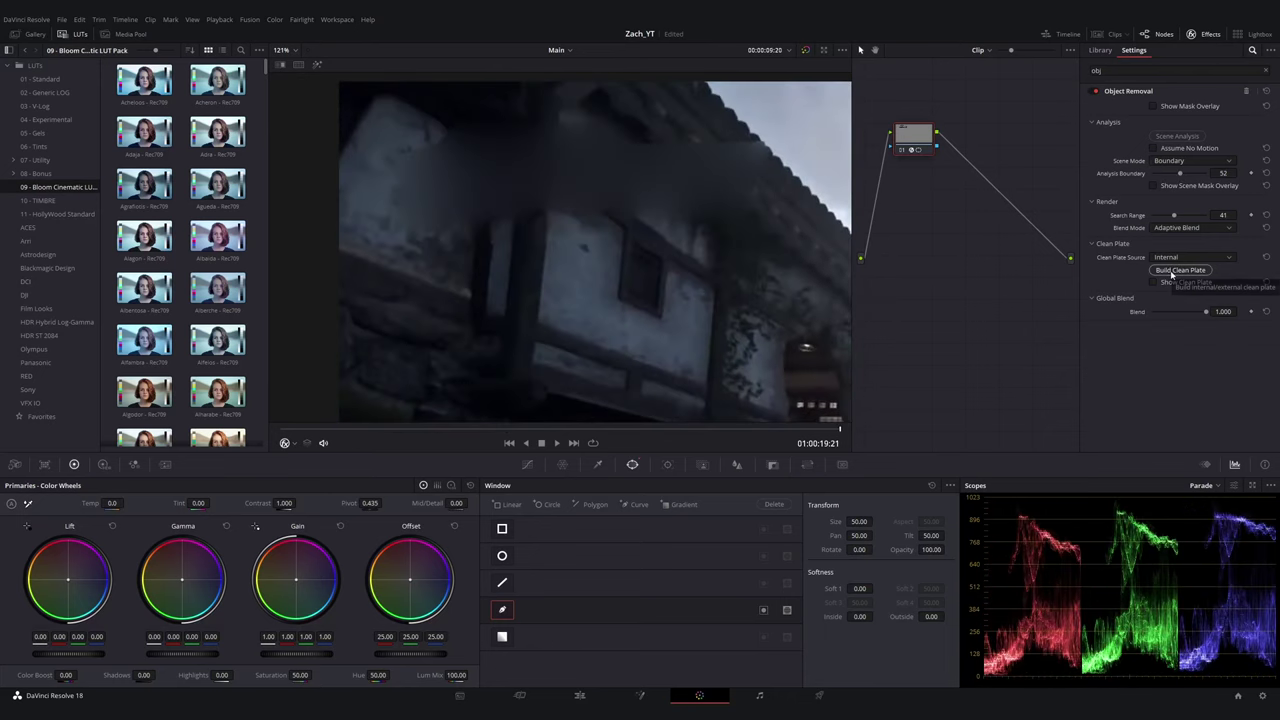
pyautogui.click(1172, 272)
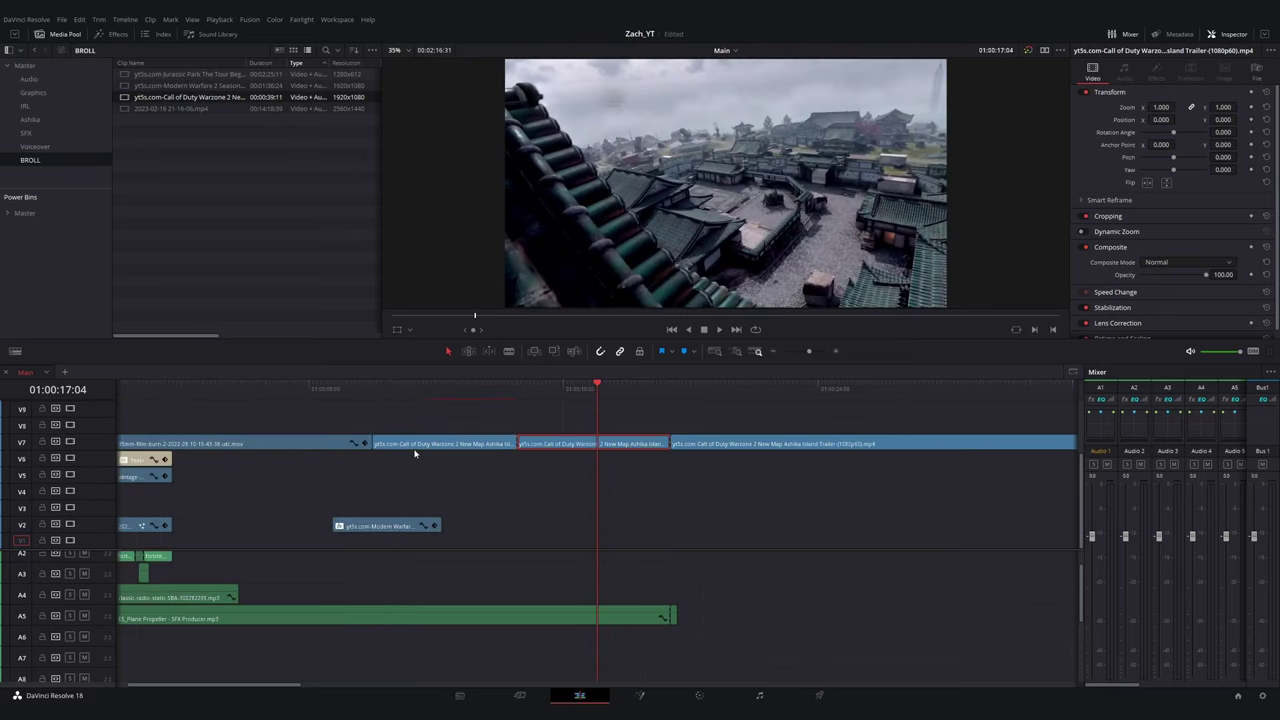
pyautogui.rightClick(571, 445)
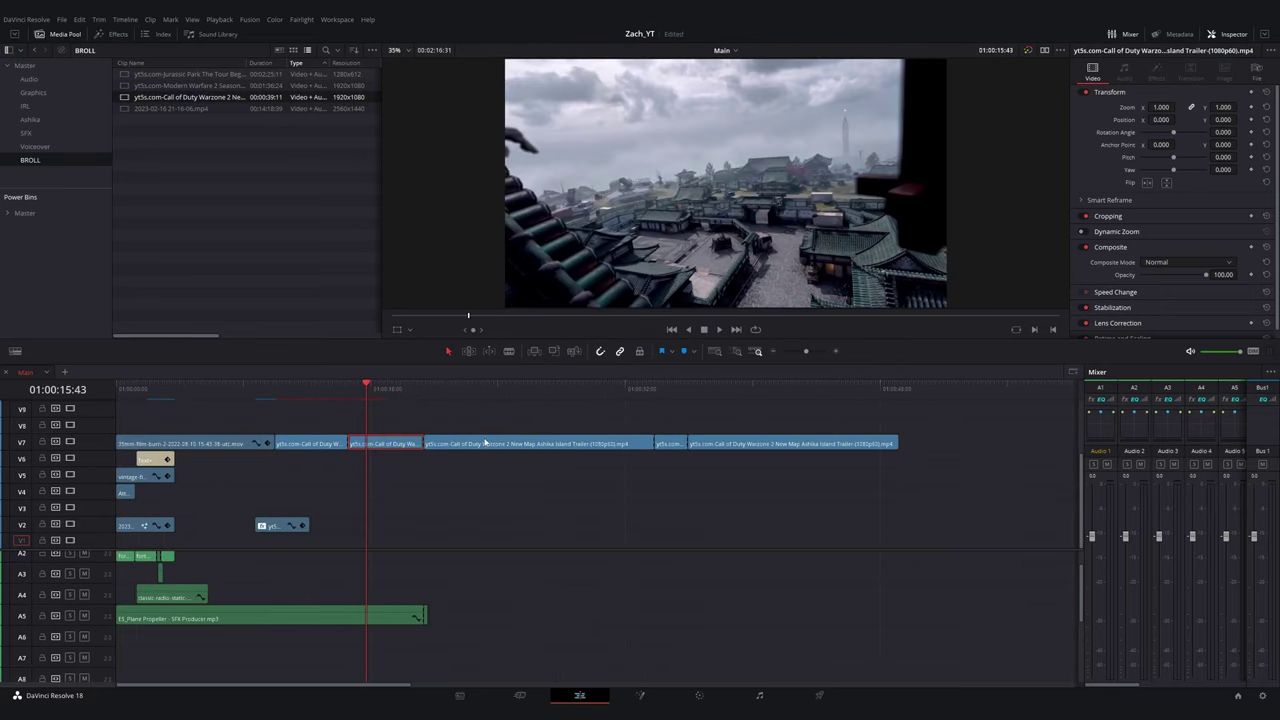
# - Outline the logo in the third trailer section, apply Object Removal to its node, and run the scene analysis
pyautogui.scroll(1, 656, 636)
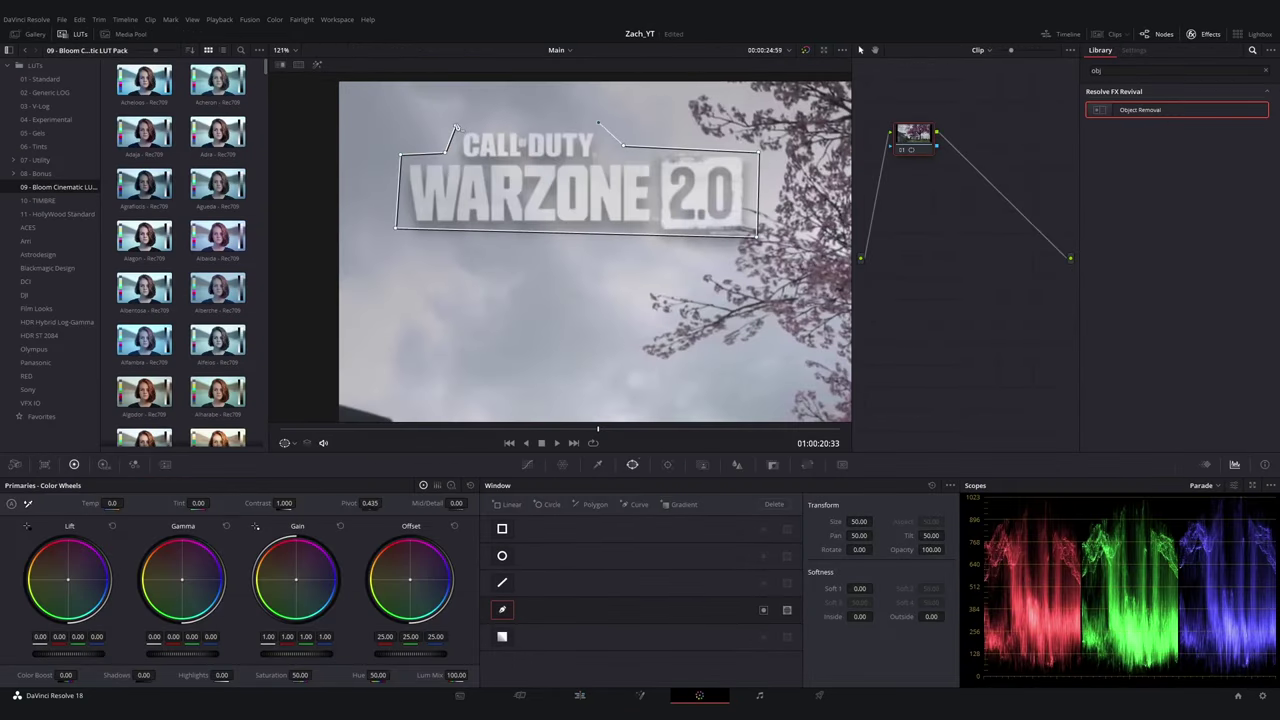
pyautogui.moveTo(1144, 110); pyautogui.dragTo(914, 138)
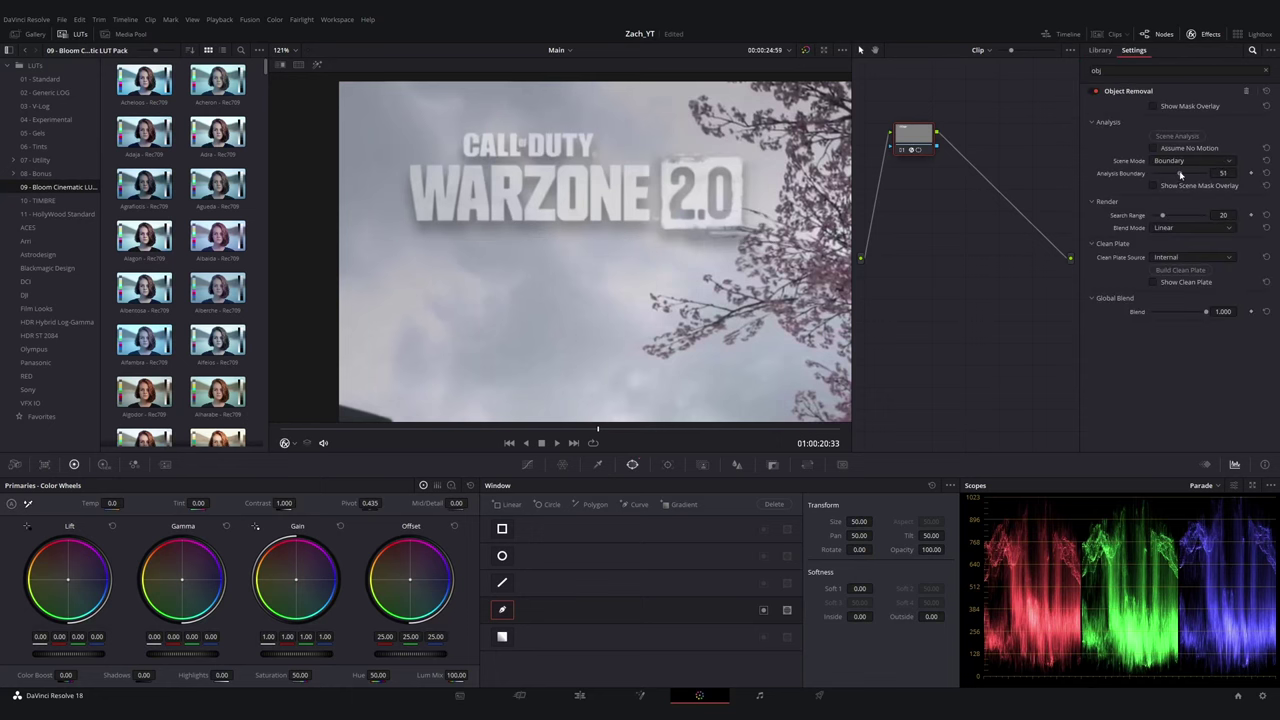
pyautogui.click(1186, 131)
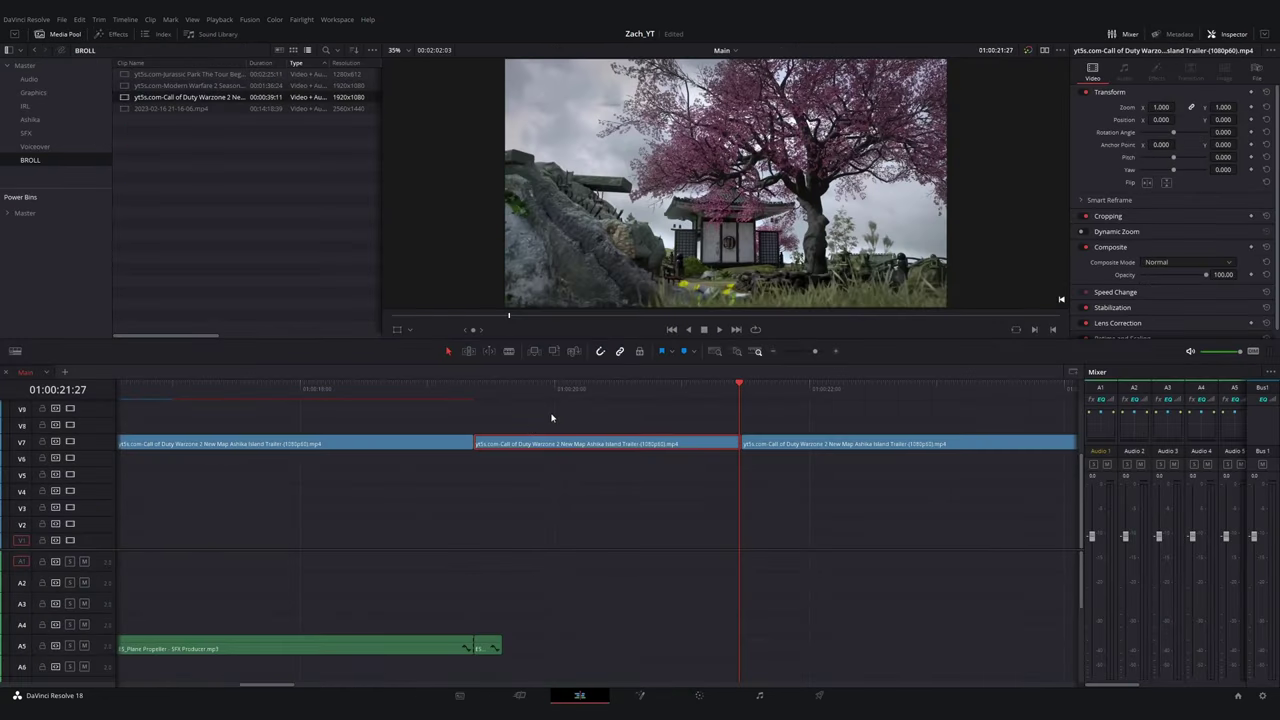
# - Move the playhead back to the opening trailer section on V7
pyautogui.scroll(-3, 551, 420)
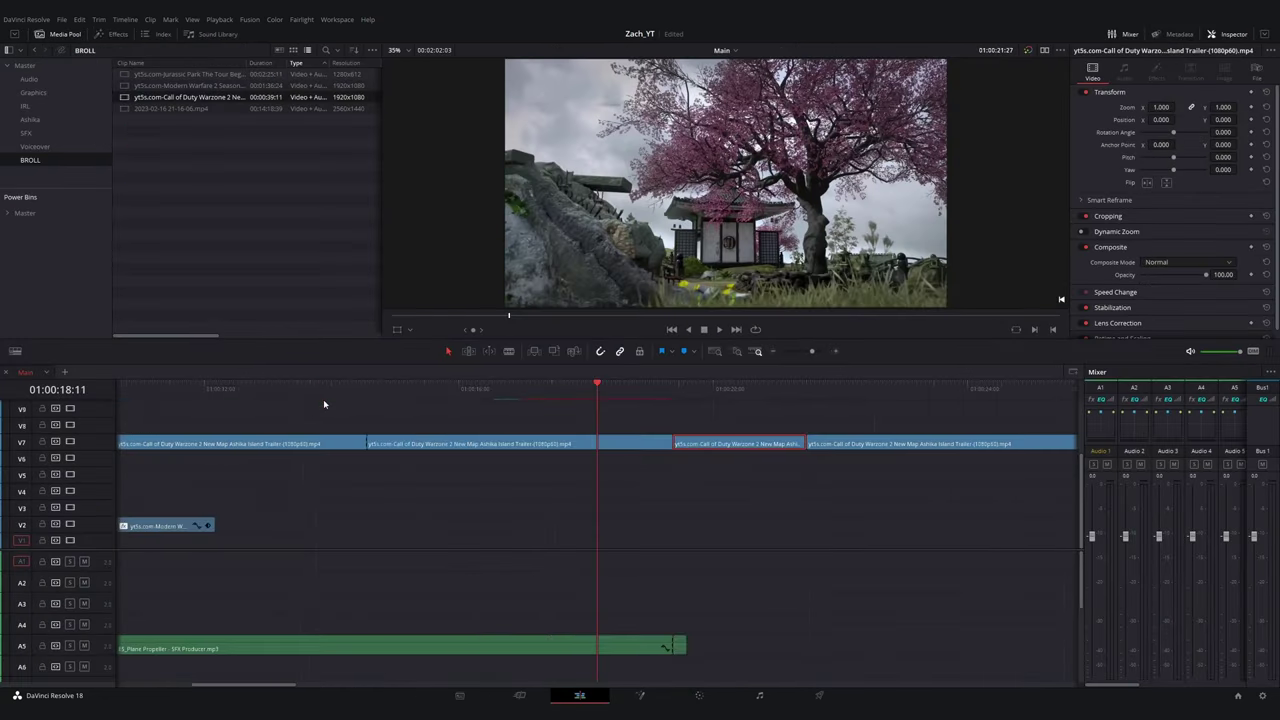
pyautogui.click(323, 399)
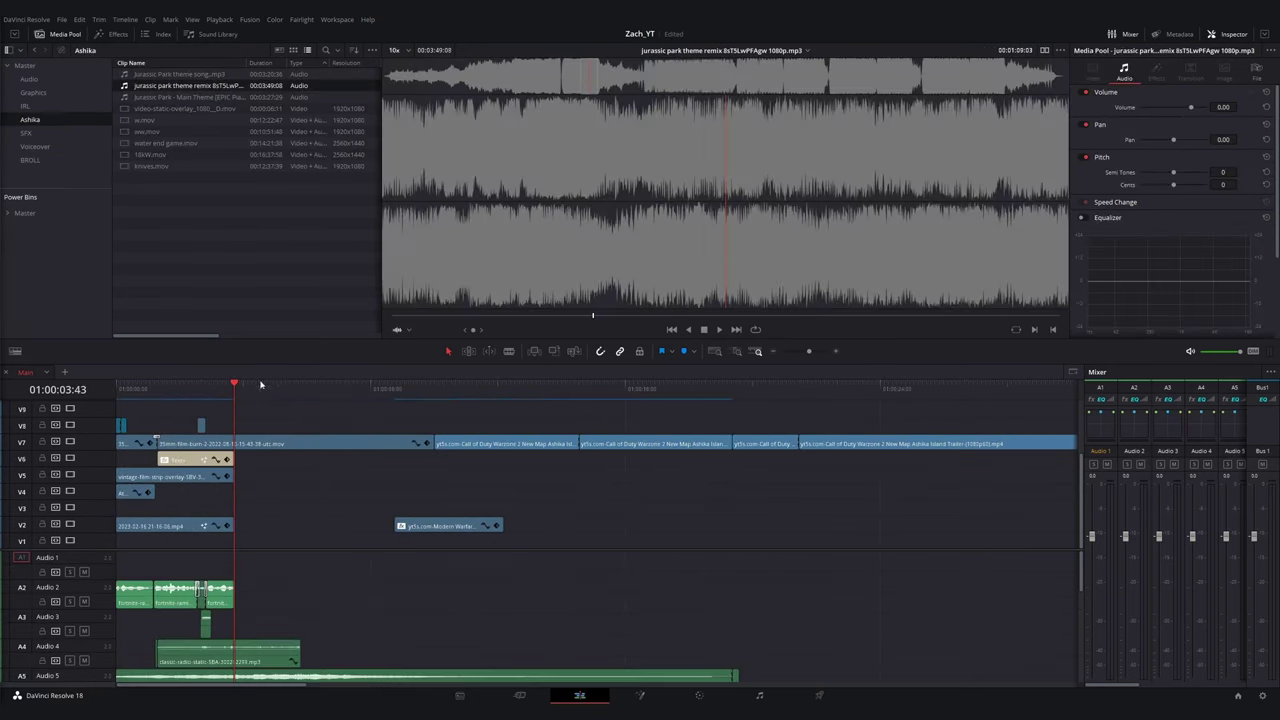
# - Switch to File Explorer and delete the chill-hop and willordy-night-movies zip archives from the Downloads folder
pyautogui.click(247, 396)
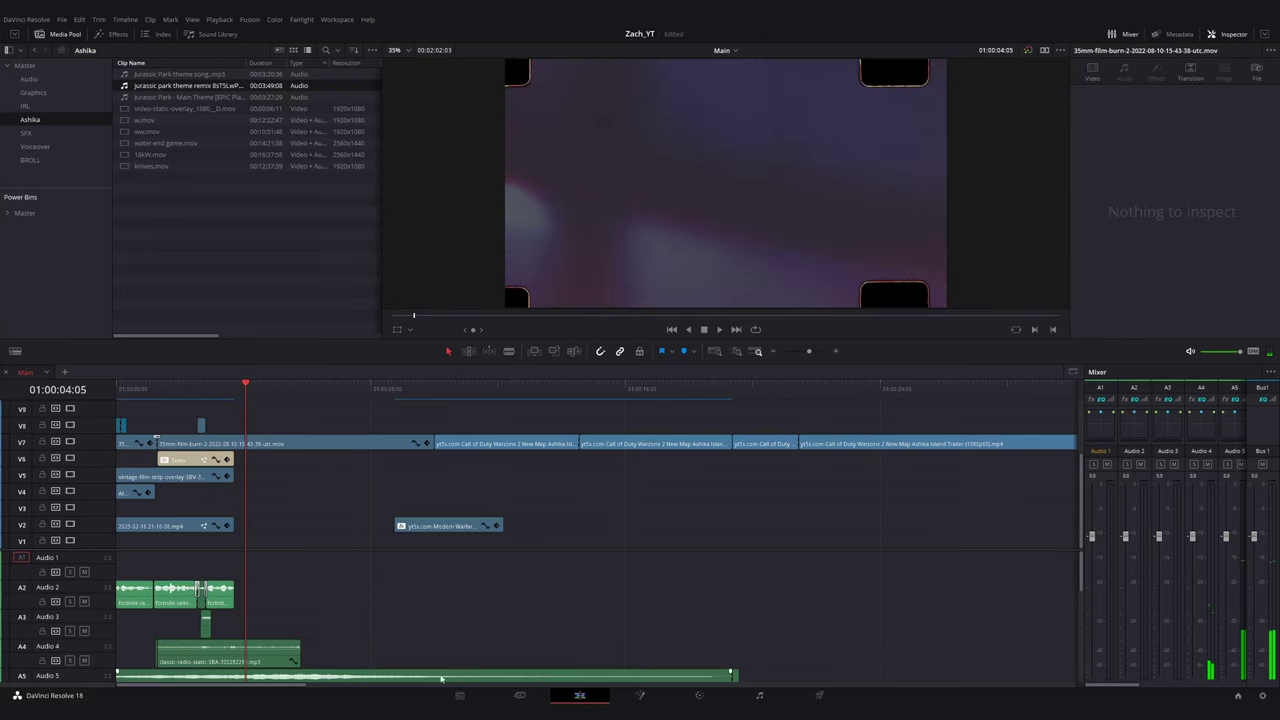
pyautogui.hotkey('alt', 'Tab')
pyautogui.click(586, 223)
pyautogui.click(745, 220)
pyautogui.click(720, 111)
pyautogui.click(772, 356)
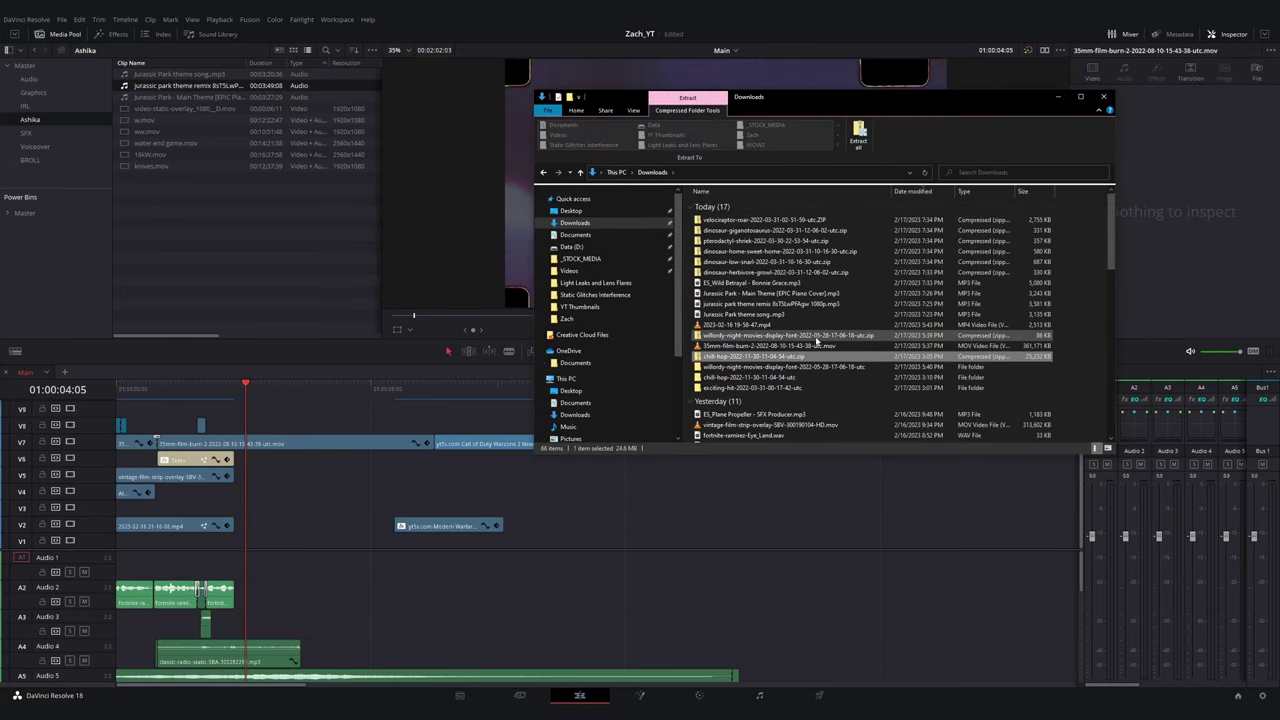
pyautogui.press('Delete')
pyautogui.click(768, 335)
pyautogui.press('Delete')
# - Extract the pterodactyl-shriek archive and import Pterodactyl Shriek.mp3 into the Ashika bin
pyautogui.click(757, 272)
pyautogui.keyDown('shift'); pyautogui.click(754, 220); pyautogui.keyUp('shift')
pyautogui.rightClick(756, 240)
pyautogui.click(808, 276)
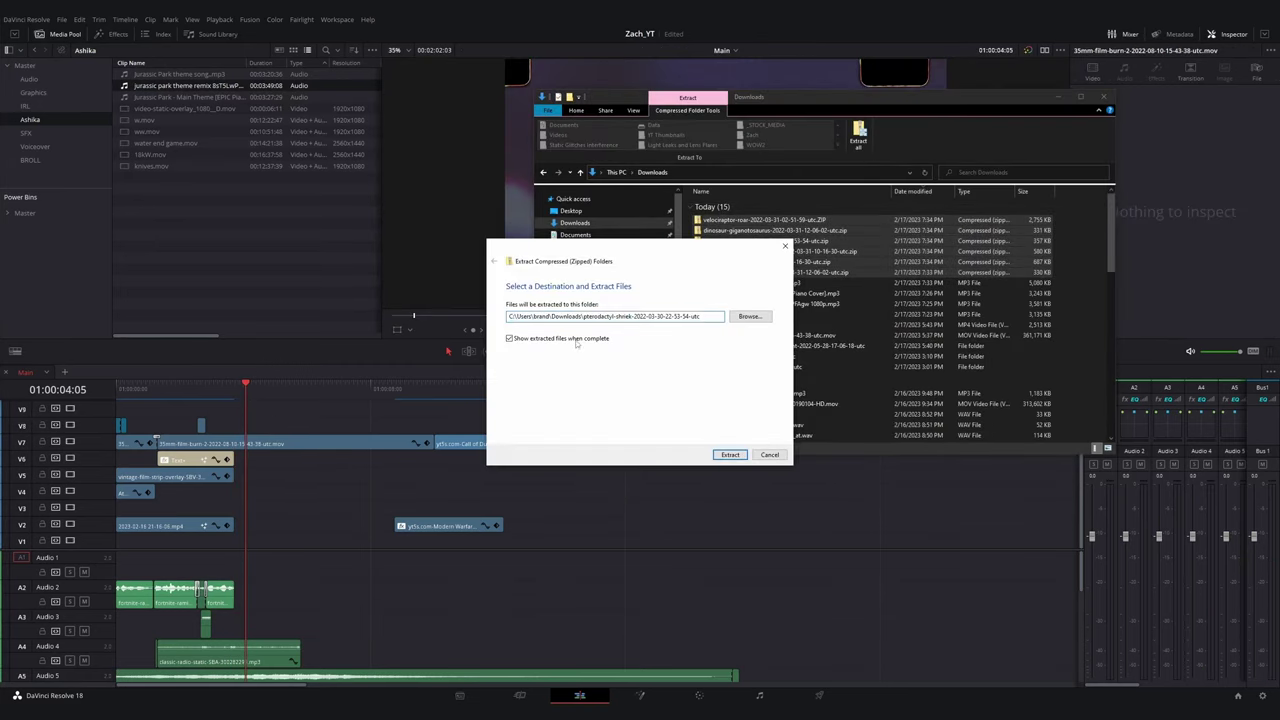
pyautogui.press('Return')
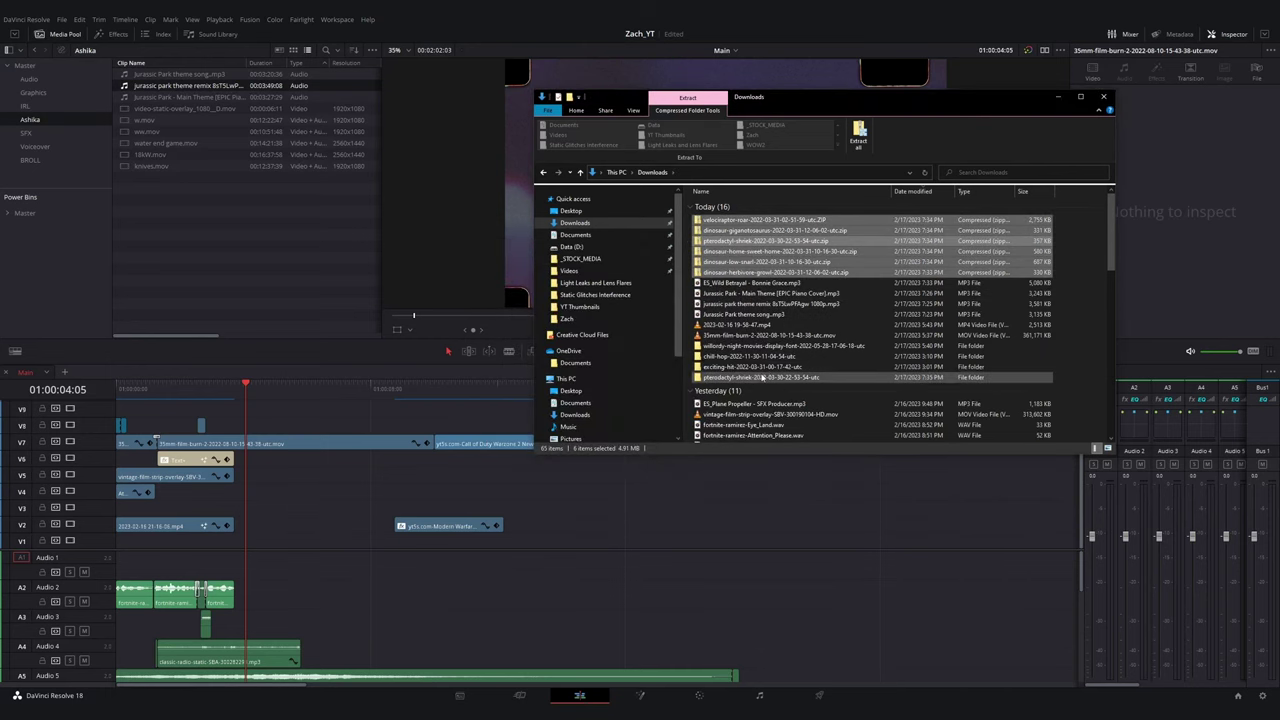
pyautogui.doubleClick(762, 377)
pyautogui.moveTo(733, 216); pyautogui.dragTo(200, 189)
pyautogui.hotkey('alt', 'Left')
pyautogui.doubleClick(738, 358)
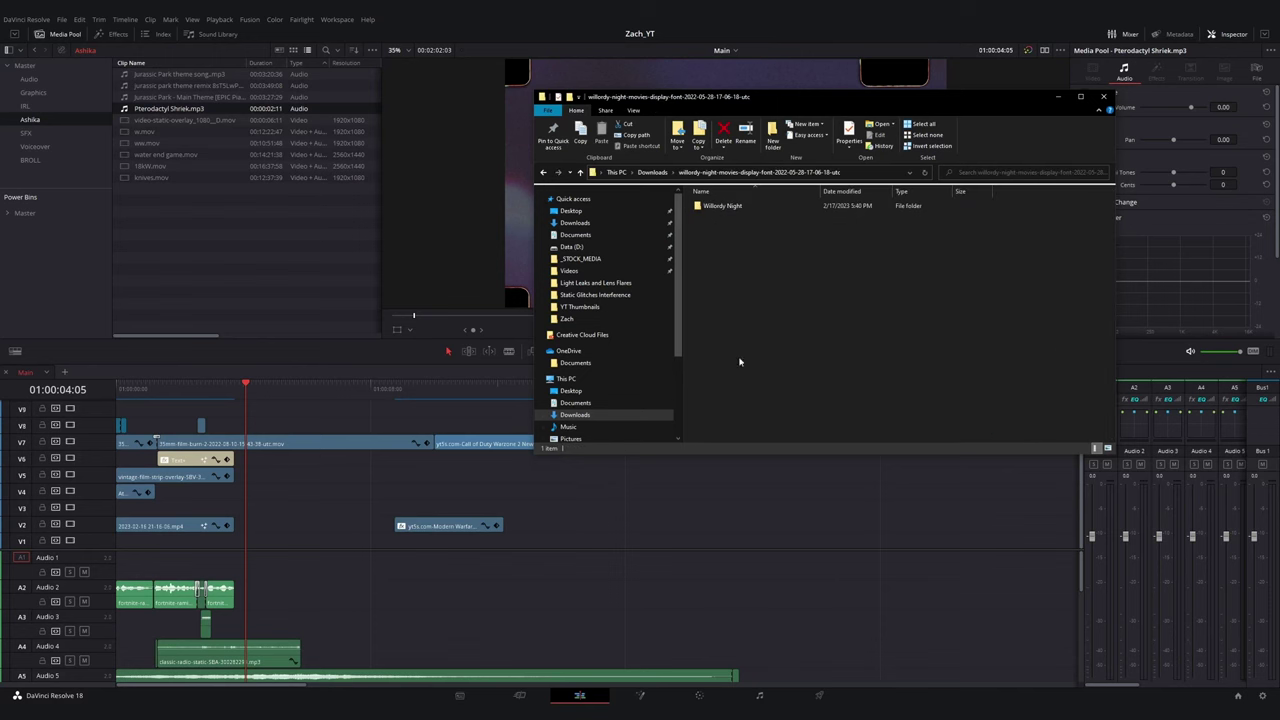
pyautogui.click(544, 174)
pyautogui.doubleClick(740, 369)
pyautogui.click(544, 175)
pyautogui.click(544, 175)
pyautogui.click(544, 174)
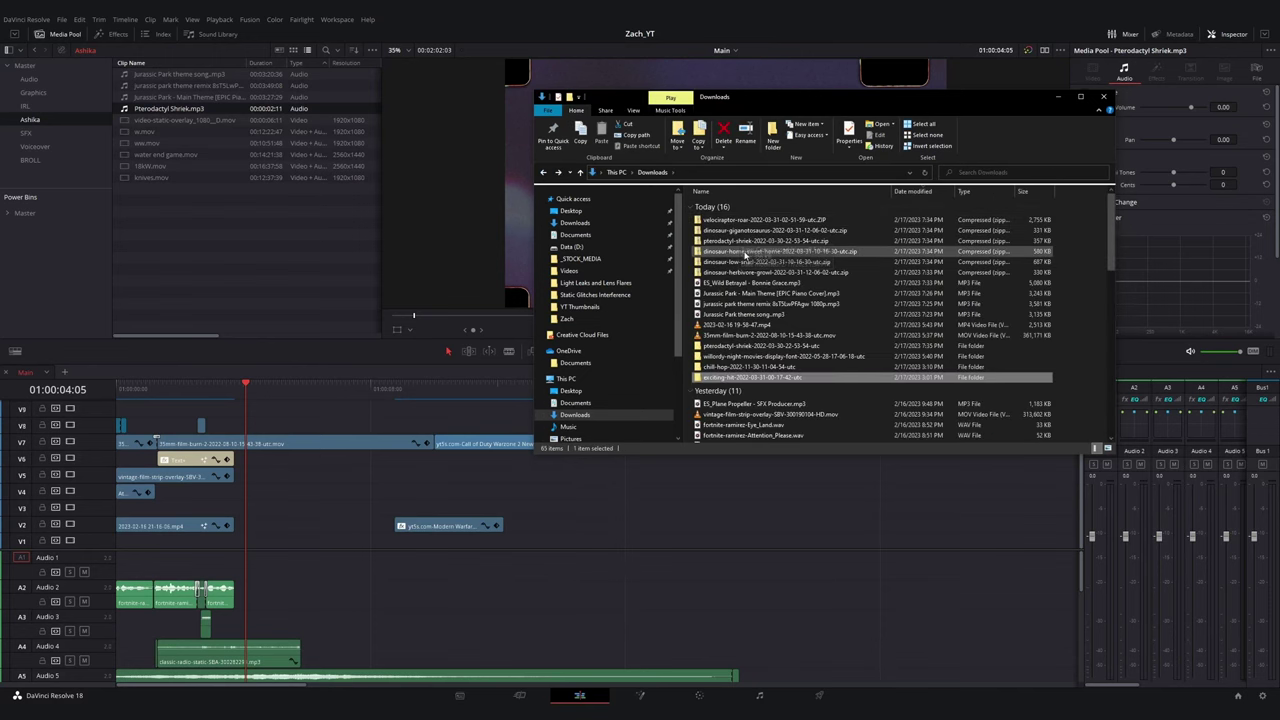
# - Extract the velociraptor-roar, dinosaur-giganotosaurus and dinosaur-home-sweet-home archives in Downloads into their default folders
pyautogui.click(751, 252)
pyautogui.click(758, 220)
pyautogui.click(858, 143)
pyautogui.press('Return')
pyautogui.click(812, 230)
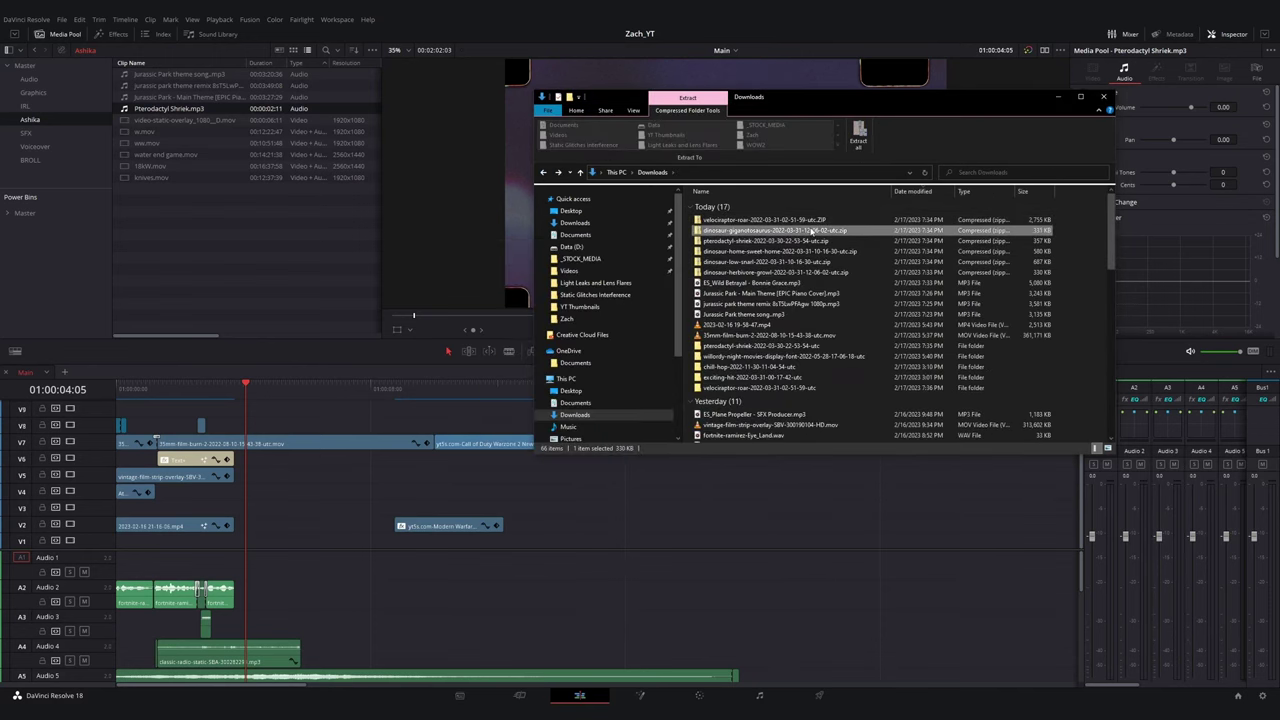
pyautogui.click(858, 143)
pyautogui.press('Return')
pyautogui.click(754, 252)
pyautogui.click(858, 143)
pyautogui.click(732, 457)
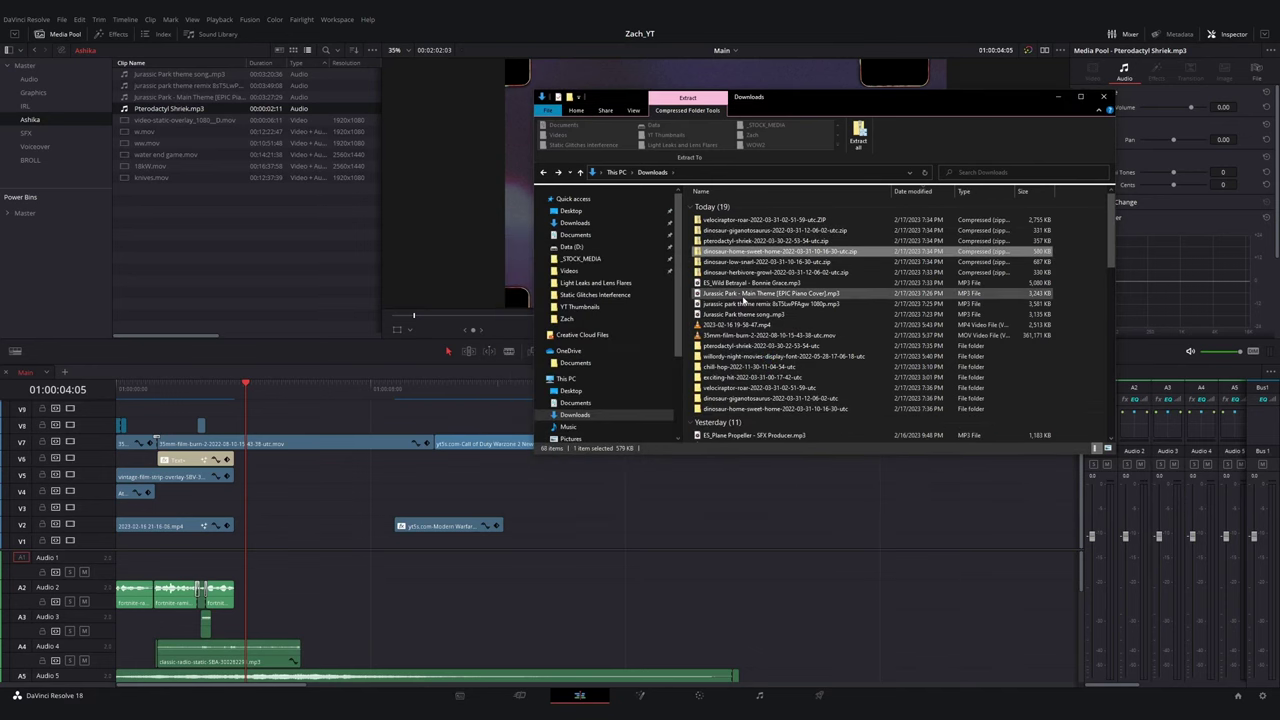
# - Import the ES_Wild Betrayal track into the Ashika bin and extract the dinosaur-low-snarl and dinosaur-herbivore-growl archives
pyautogui.moveTo(748, 284); pyautogui.dragTo(300, 235)
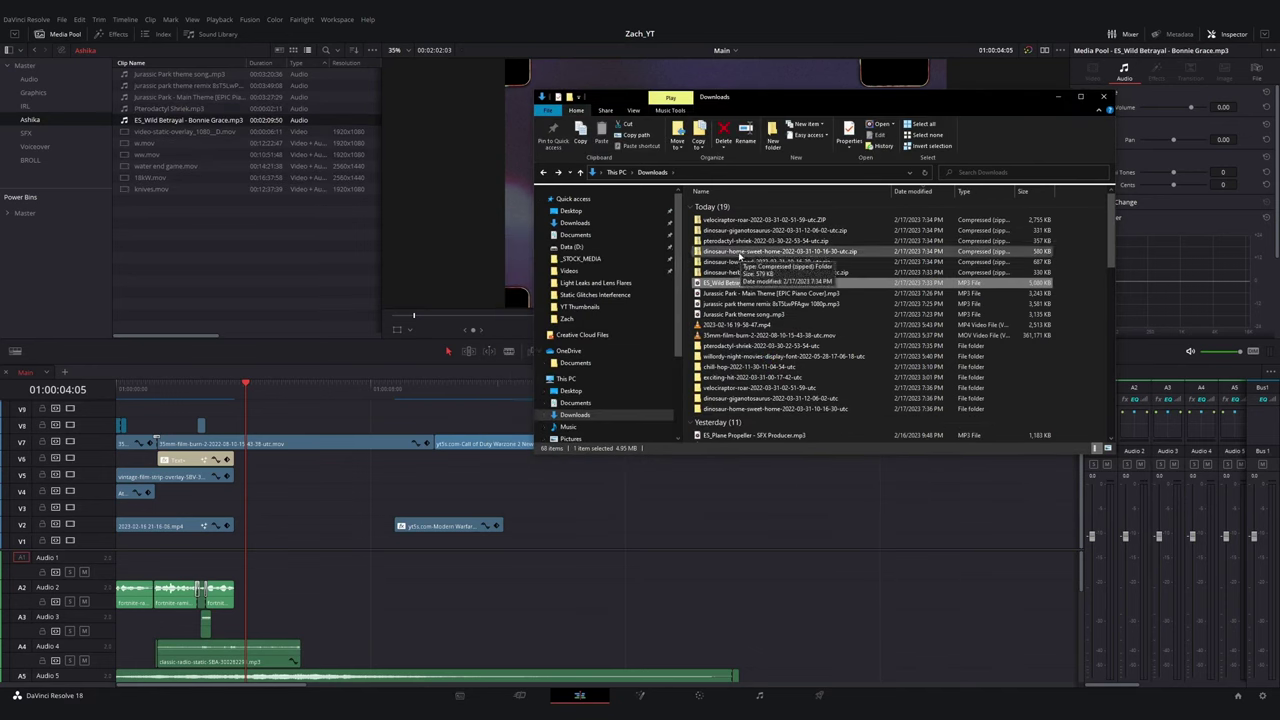
pyautogui.click(742, 261)
pyautogui.click(858, 143)
pyautogui.press('Return')
pyautogui.click(775, 272)
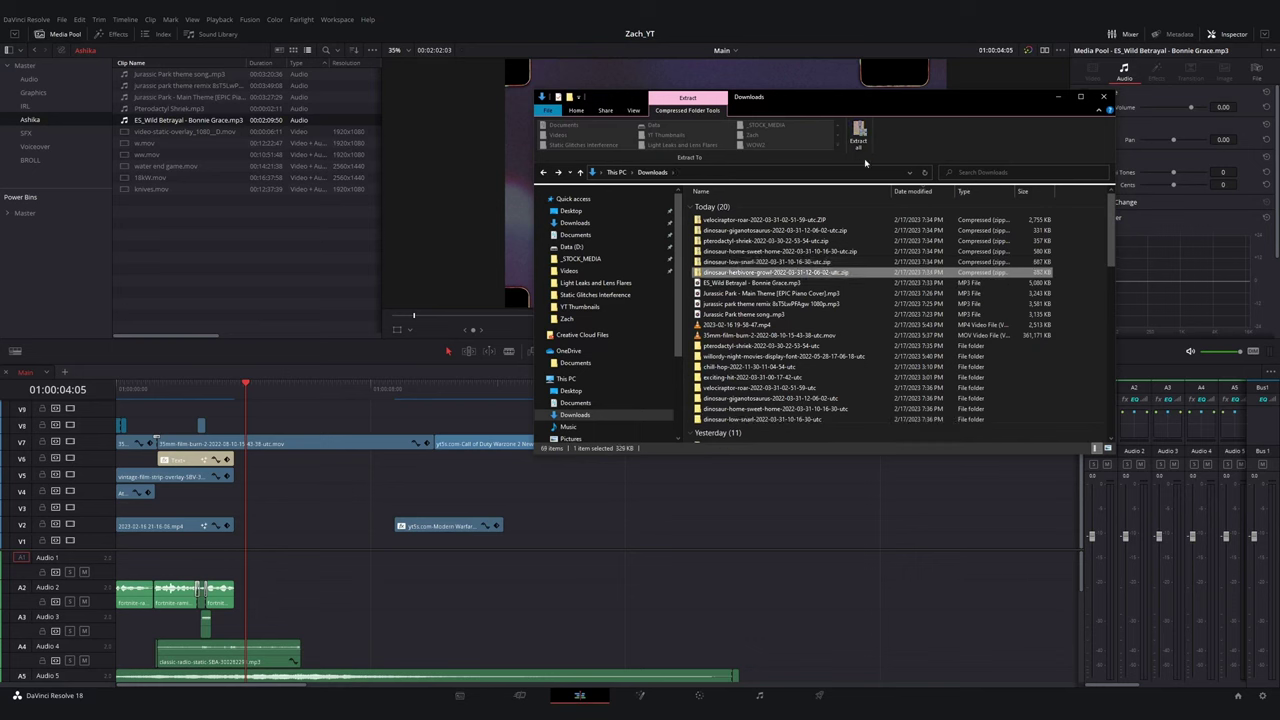
pyautogui.click(858, 143)
pyautogui.press('Return')
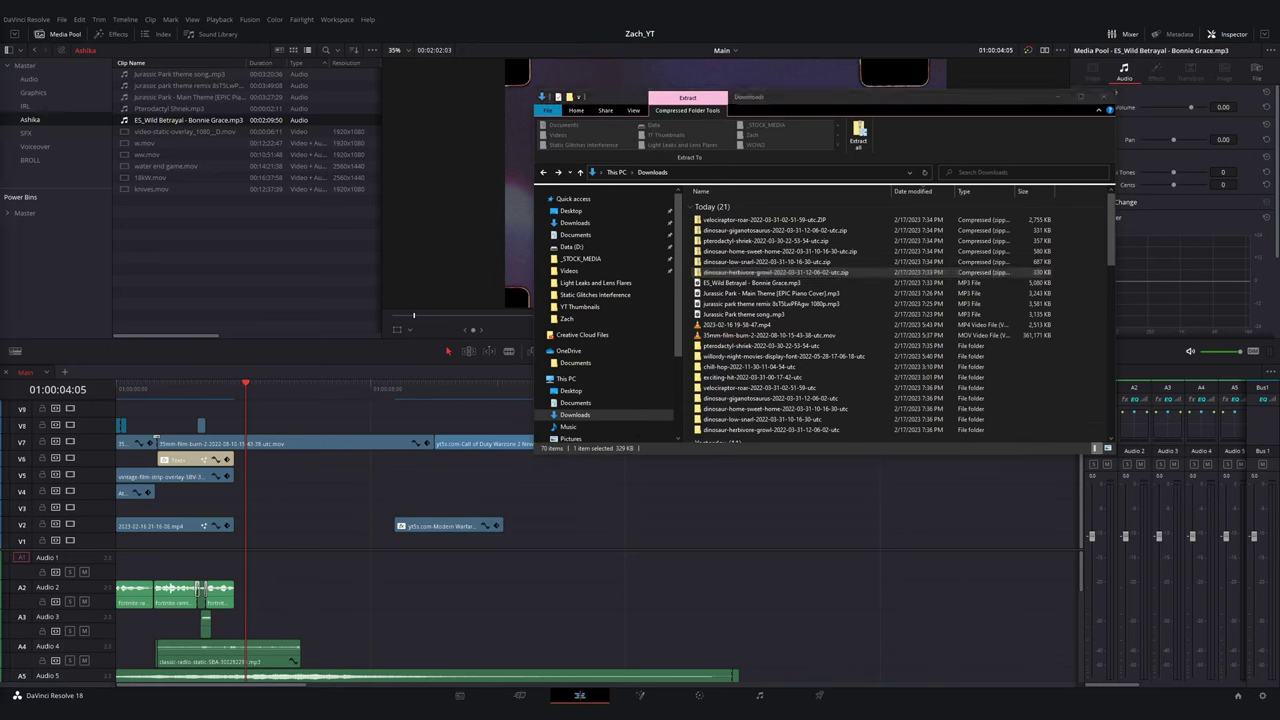
# - Refresh the Downloads folder and delete the six dinosaur sound effect zip archives already extracted
pyautogui.scroll(-2, 726, 462)
pyautogui.click(924, 172)
pyautogui.scroll(-2, 771, 325)
pyautogui.scroll(2, 773, 258)
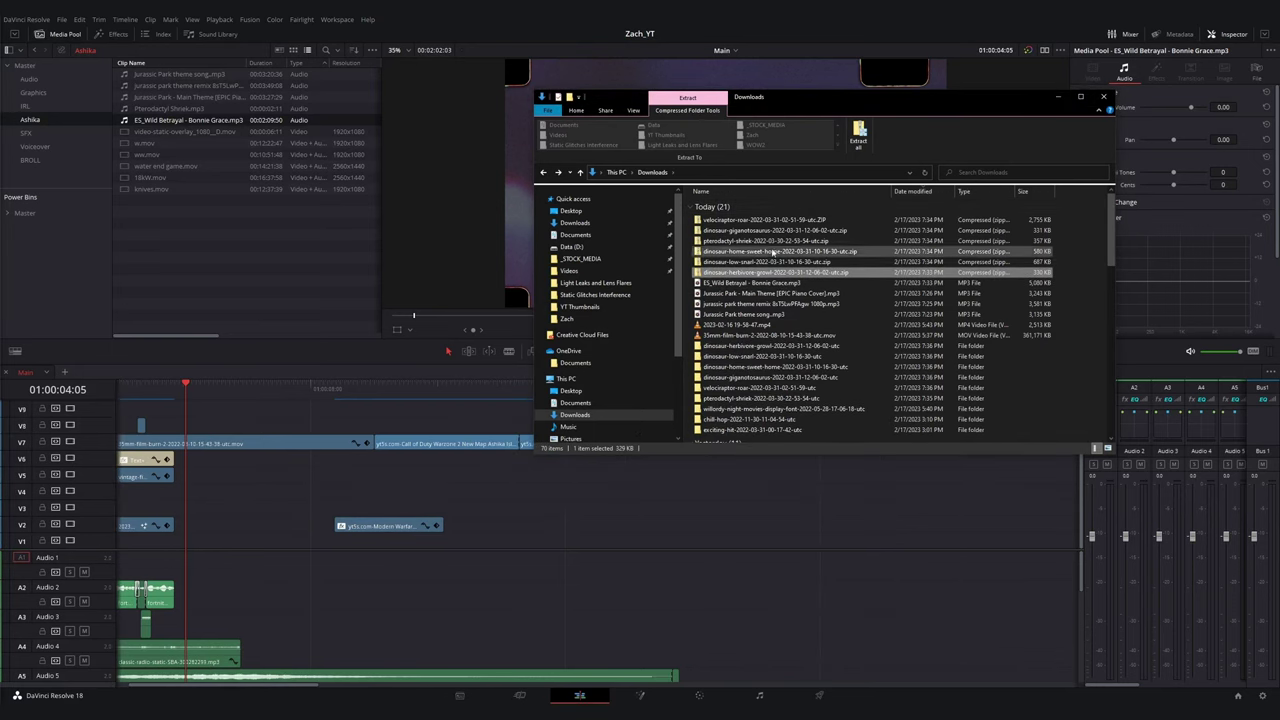
pyautogui.keyDown('shift'); pyautogui.click(768, 220); pyautogui.keyUp('shift')
pyautogui.press('Delete')
# - Import Dinosaur Herbivore Growl.wav, Dinosaur Low Snarl.wav and Dinosaur Giganotosaurus.wav from their extracted folders into the Ashika bin
pyautogui.doubleClick(746, 282)
pyautogui.moveTo(709, 208); pyautogui.dragTo(220, 262)
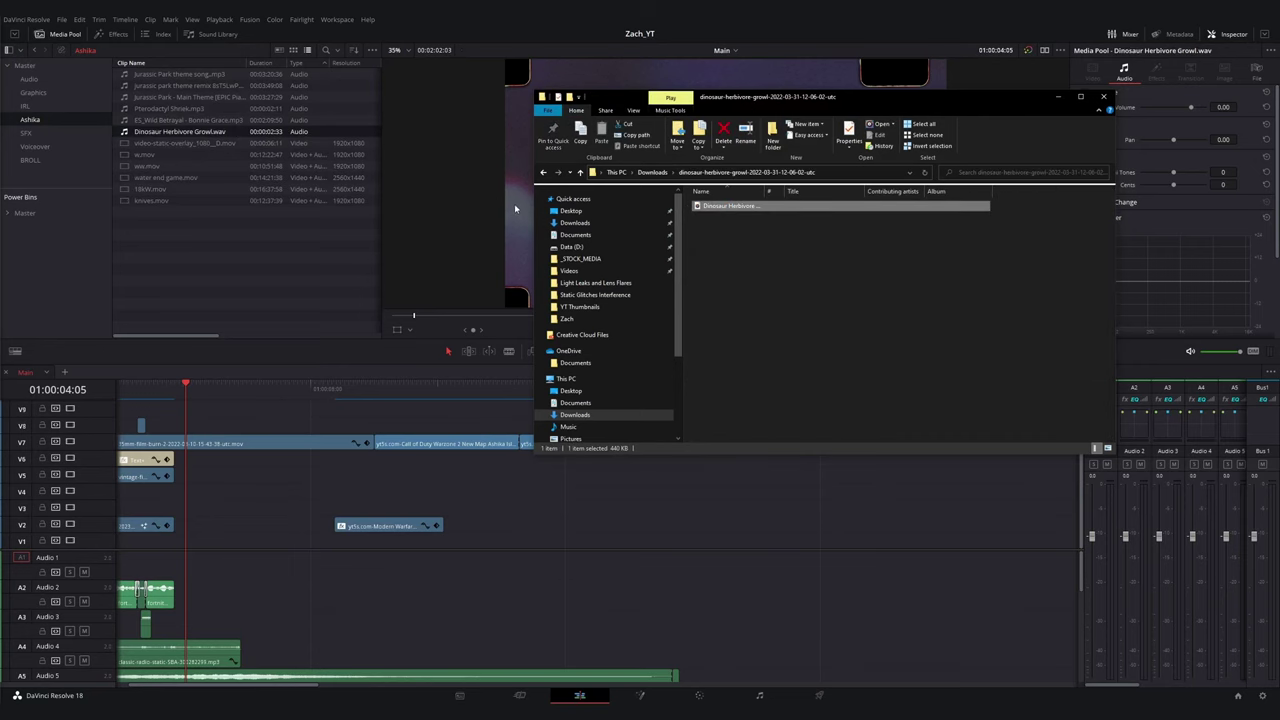
pyautogui.click(580, 172)
pyautogui.doubleClick(760, 293)
pyautogui.moveTo(720, 206); pyautogui.dragTo(220, 250)
pyautogui.click(580, 172)
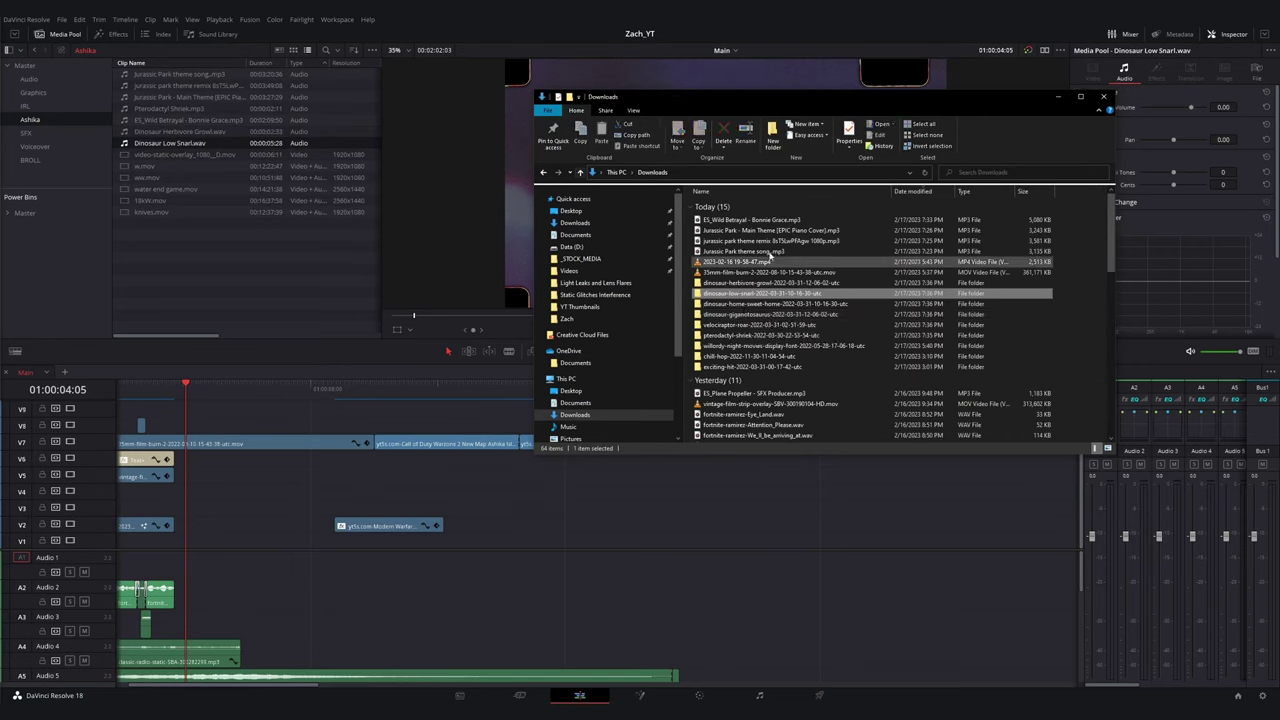
pyautogui.doubleClick(770, 314)
pyautogui.moveTo(720, 206); pyautogui.dragTo(220, 250)
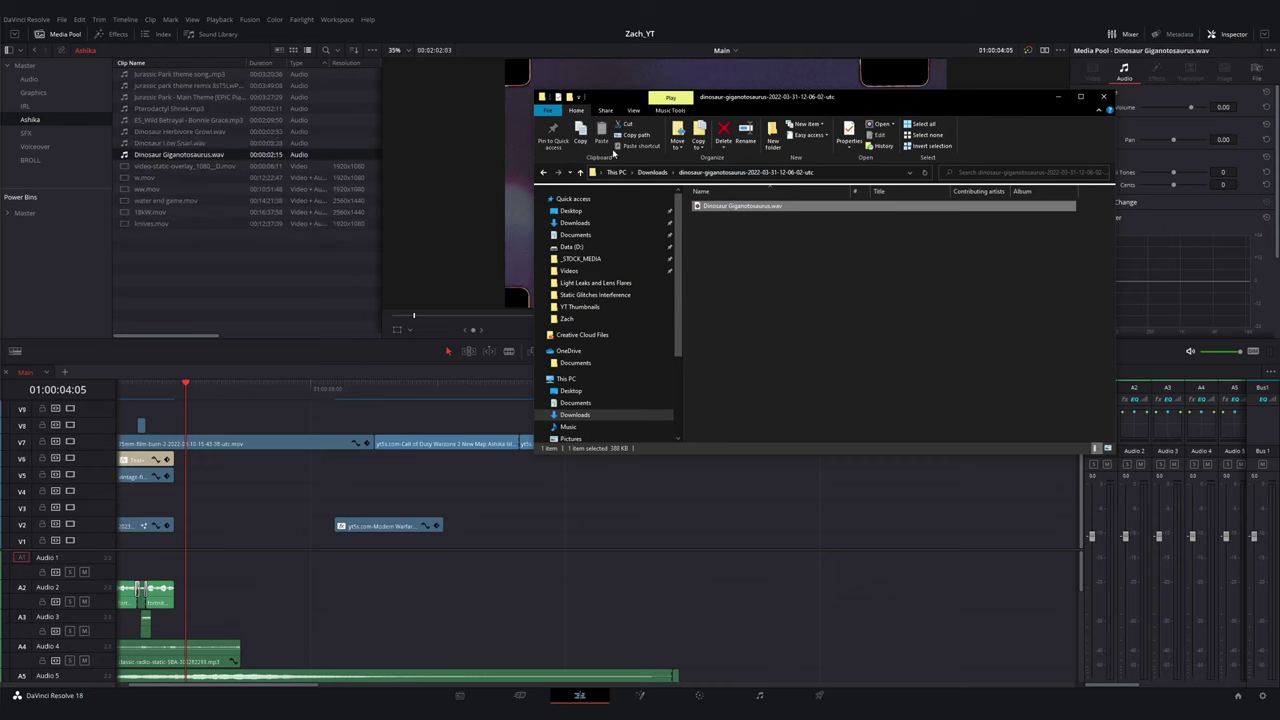
pyautogui.click(580, 172)
# - Import Velociraptor Roar01, Roar02, Roar03 and Roar04 as MP3 files into the Ashika bin
pyautogui.doubleClick(738, 342)
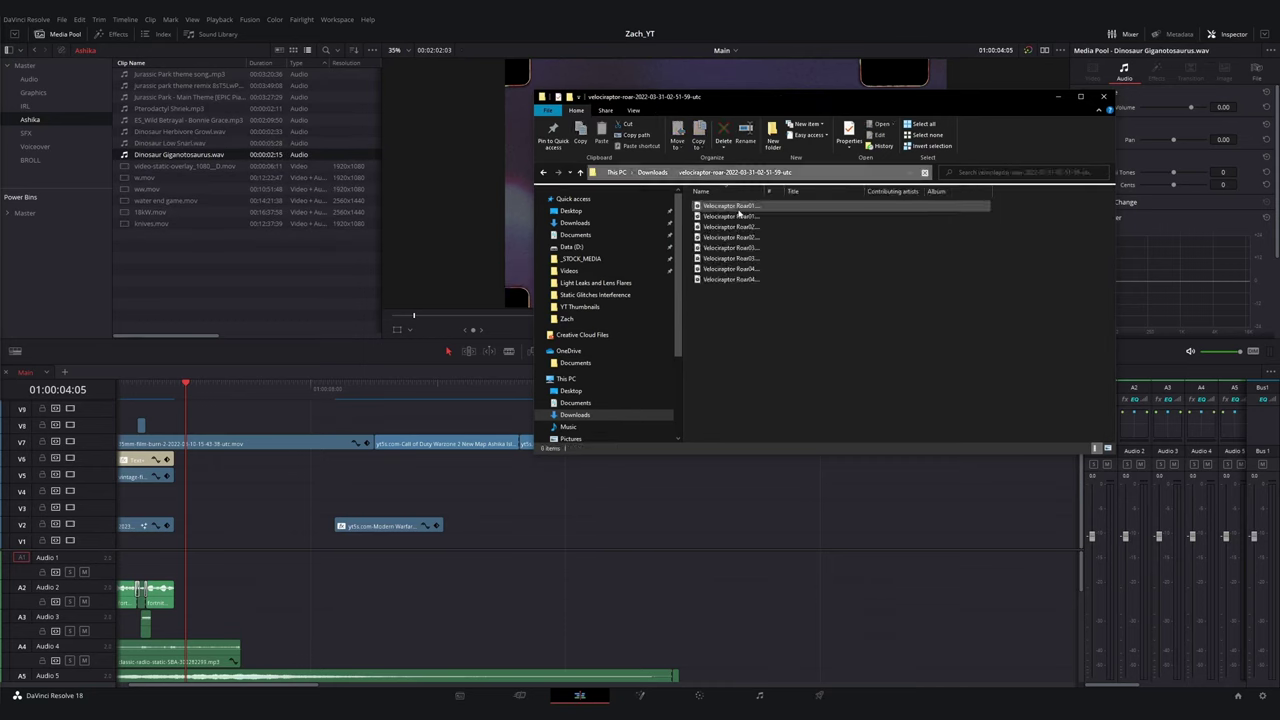
pyautogui.click(735, 206)
pyautogui.keyDown('ctrl'); pyautogui.click(735, 227); pyautogui.keyUp('ctrl')
pyautogui.keyDown('ctrl'); pyautogui.click(735, 248); pyautogui.keyUp('ctrl')
pyautogui.keyDown('ctrl'); pyautogui.click(735, 269); pyautogui.keyUp('ctrl')
pyautogui.moveTo(735, 269); pyautogui.dragTo(196, 274)
pyautogui.click(580, 172)
pyautogui.doubleClick(722, 325)
pyautogui.click(580, 172)
pyautogui.doubleClick(773, 342)
pyautogui.doubleClick(708, 207)
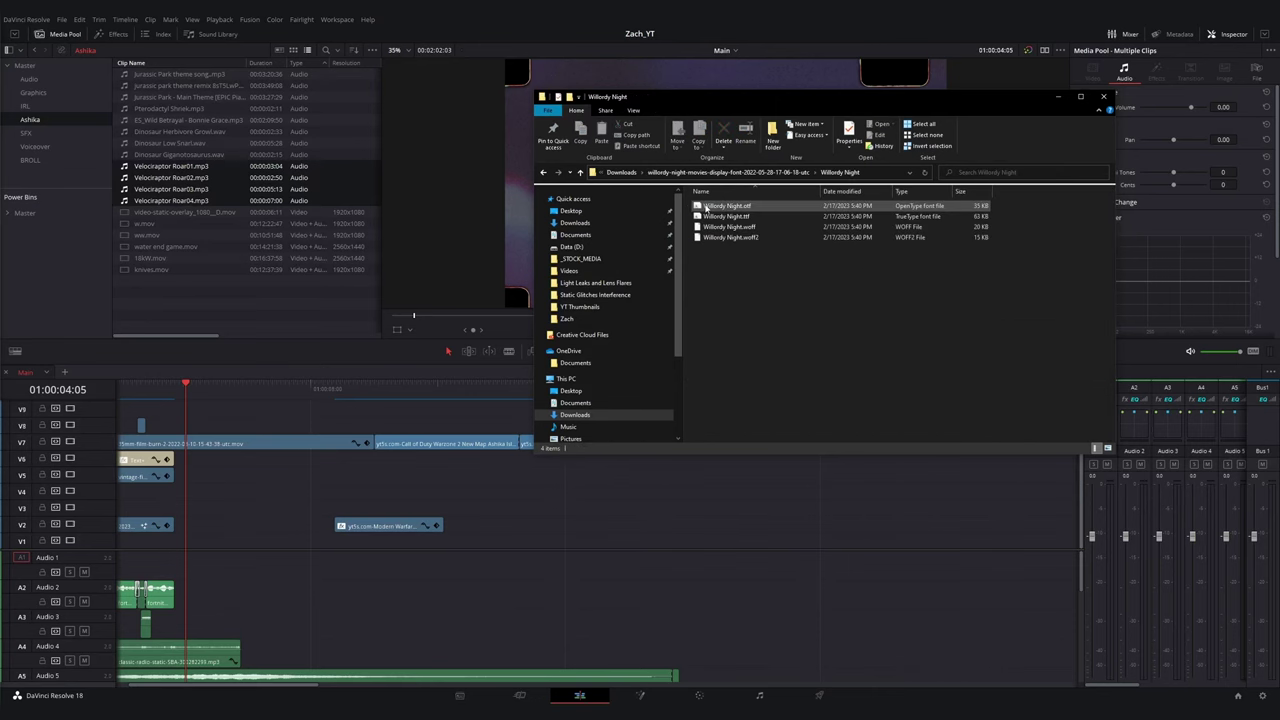
pyautogui.click(580, 172)
pyautogui.click(580, 172)
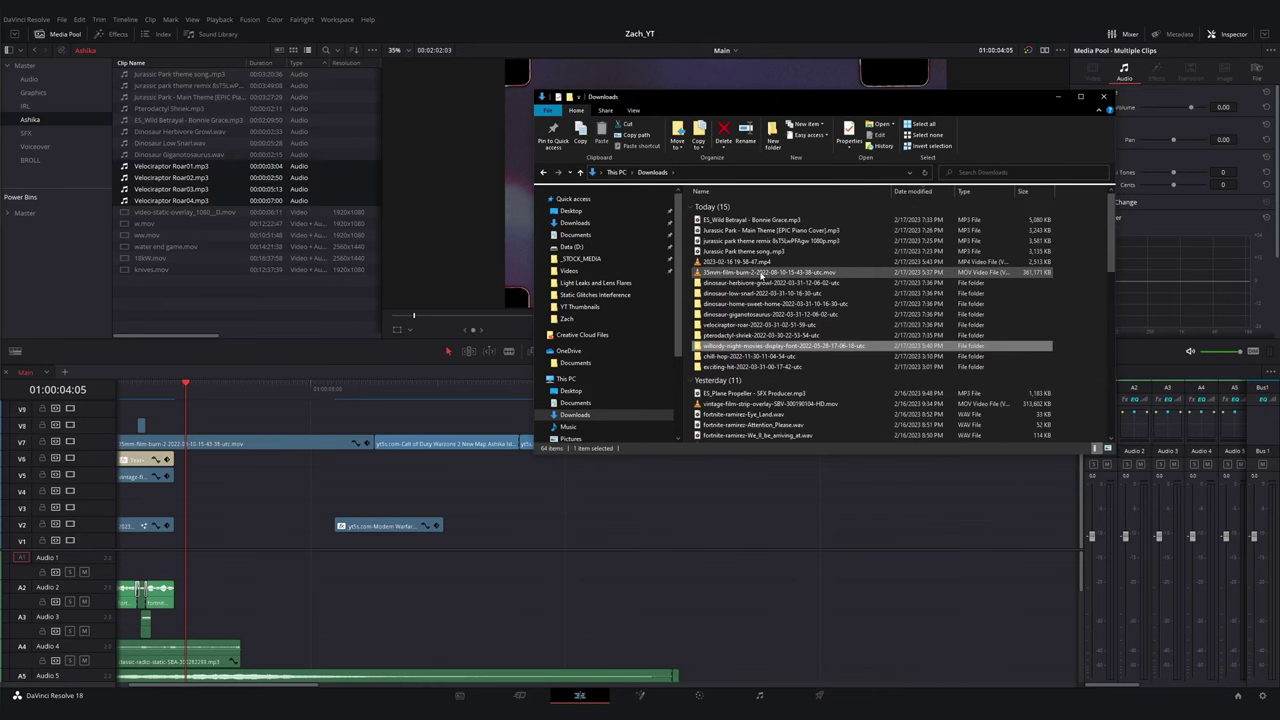
# - Close the Downloads window and return to the Ashika bin in the media pool
pyautogui.click(1104, 97)
pyautogui.click(64, 79)
pyautogui.click(50, 66)
pyautogui.click(50, 119)
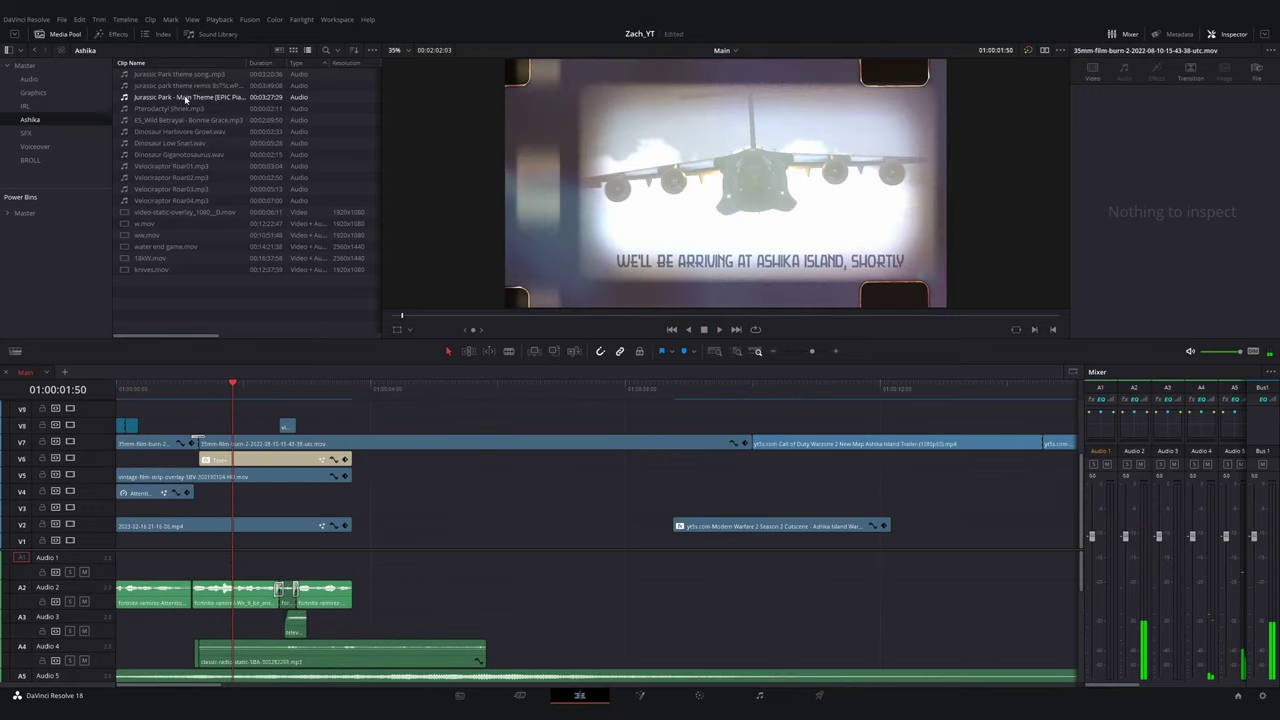
# - Preview the Jurassic Park - Main Theme [EPIC Piano Cover] track and place it on Audio 1 at the timeline start
pyautogui.doubleClick(185, 99)
pyautogui.press('space')
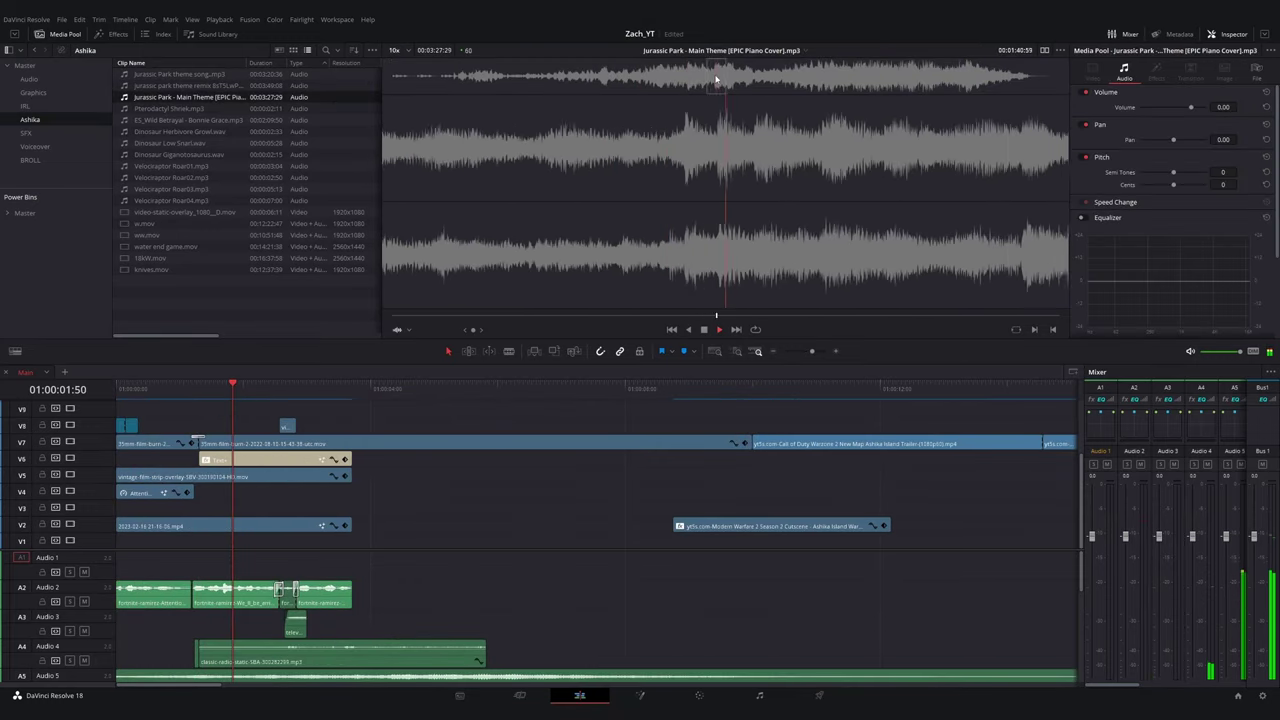
pyautogui.moveTo(716, 79); pyautogui.dragTo(609, 91)
pyautogui.moveTo(284, 97); pyautogui.dragTo(121, 571)
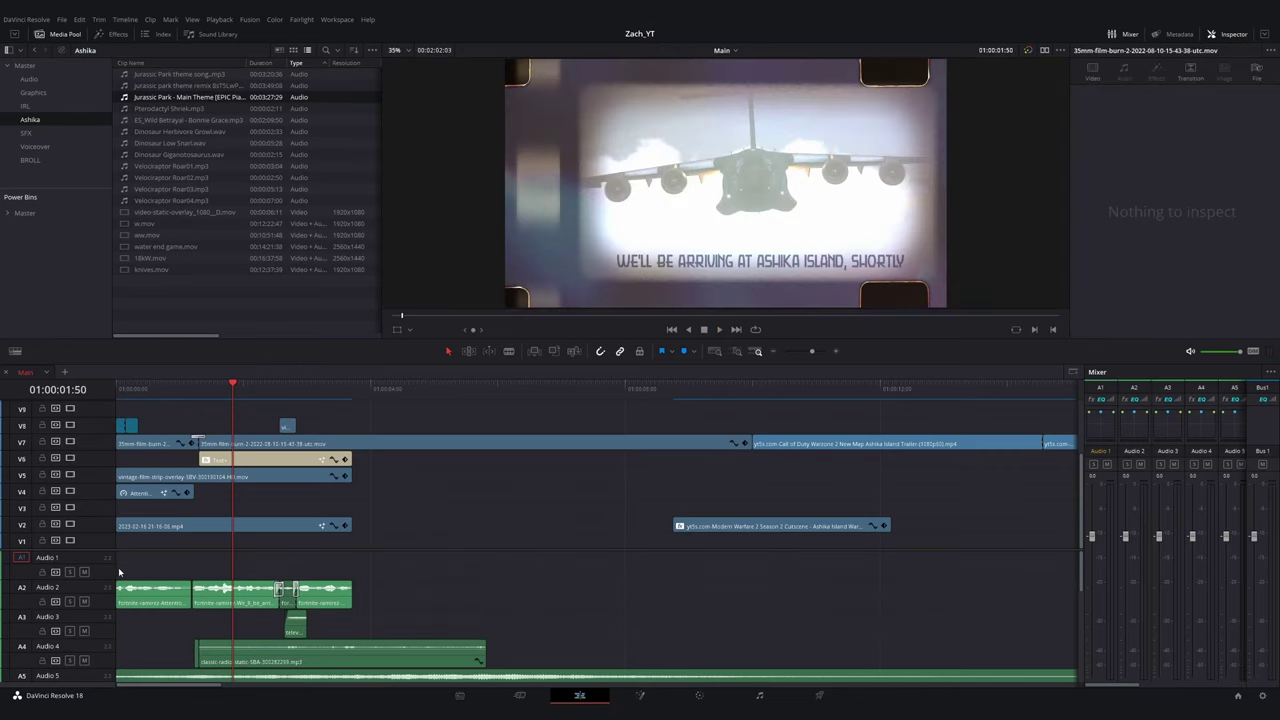
# - Shift the piano cover on Audio 1 earlier under the intro and play the timeline from the start to check its timing
pyautogui.scroll(-3, 243, 580)
pyautogui.press('space')
pyautogui.moveTo(251, 575); pyautogui.dragTo(177, 564)
pyautogui.scroll(1, 243, 578)
pyautogui.click(274, 390)
pyautogui.click(290, 506)
pyautogui.scroll(-1, 214, 463)
pyautogui.scroll(1, 214, 463)
pyautogui.moveTo(150, 390); pyautogui.dragTo(86, 400)
pyautogui.press('space')
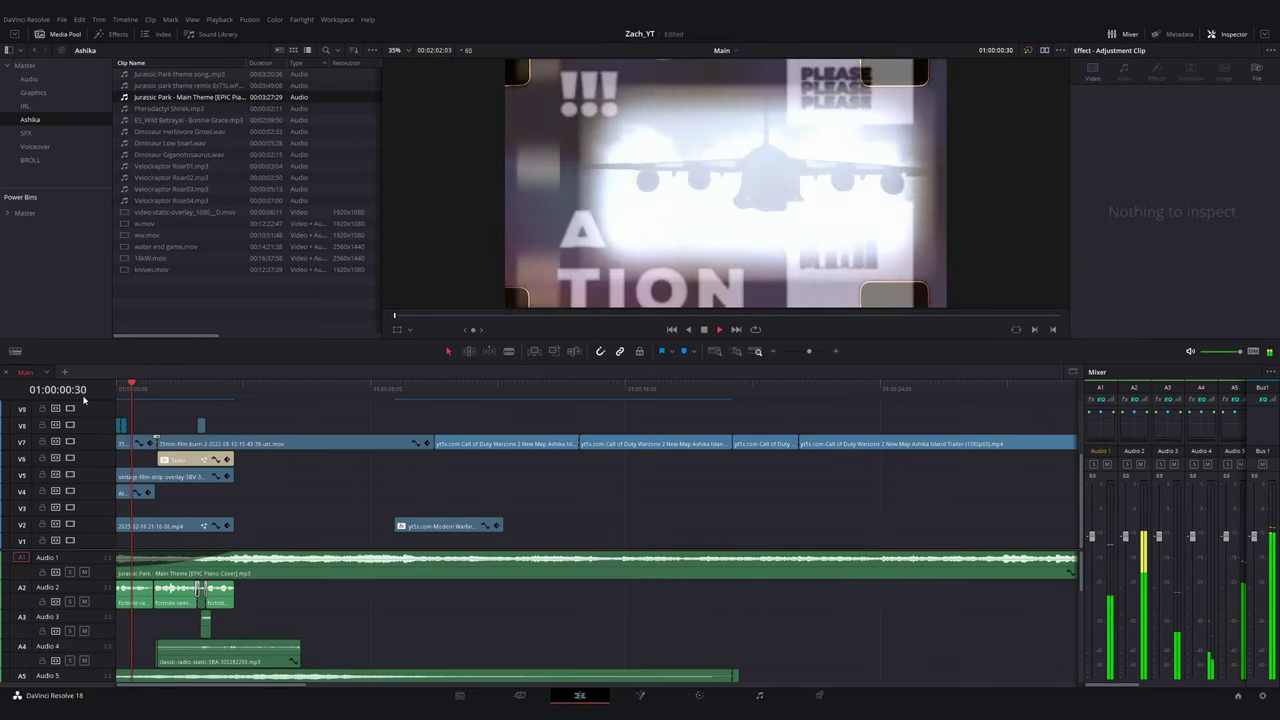
# - Remove the piano cover's fade-in, set its volume to -2.42 after the intro, and play the intro from the start
pyautogui.moveTo(236, 556); pyautogui.dragTo(118, 558)
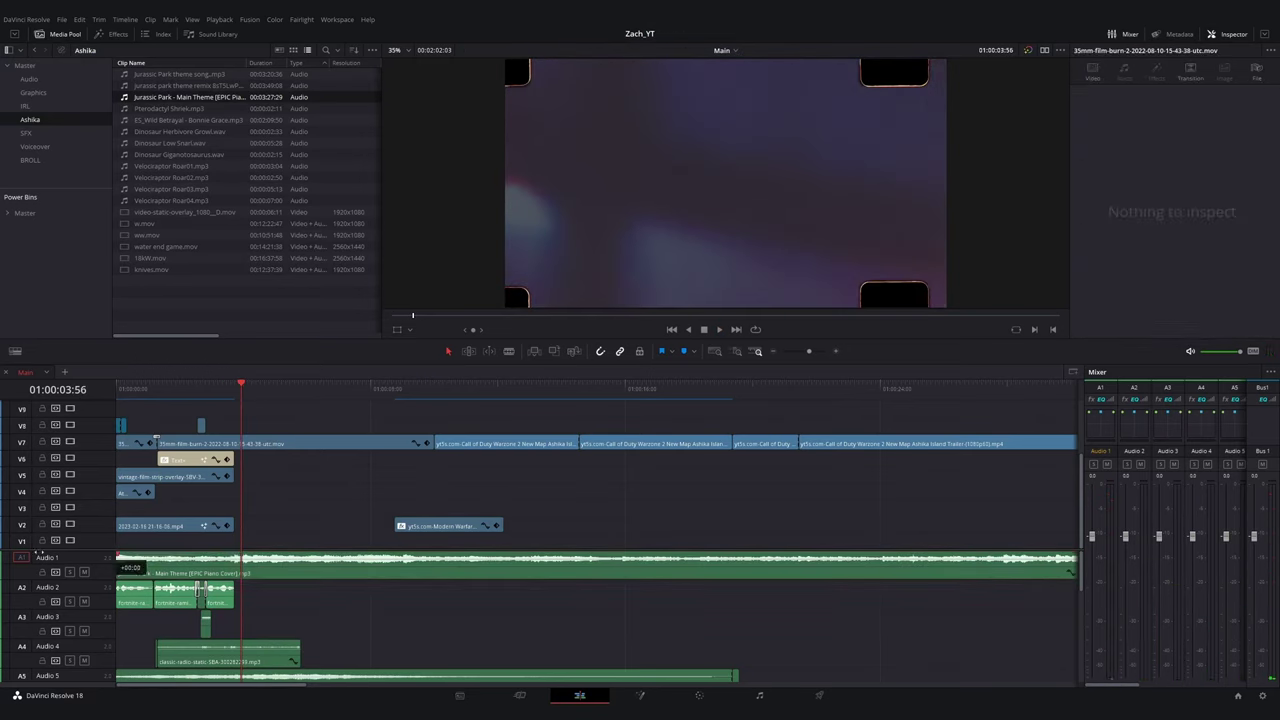
pyautogui.click(117, 390)
pyautogui.click(250, 568)
pyautogui.press('space')
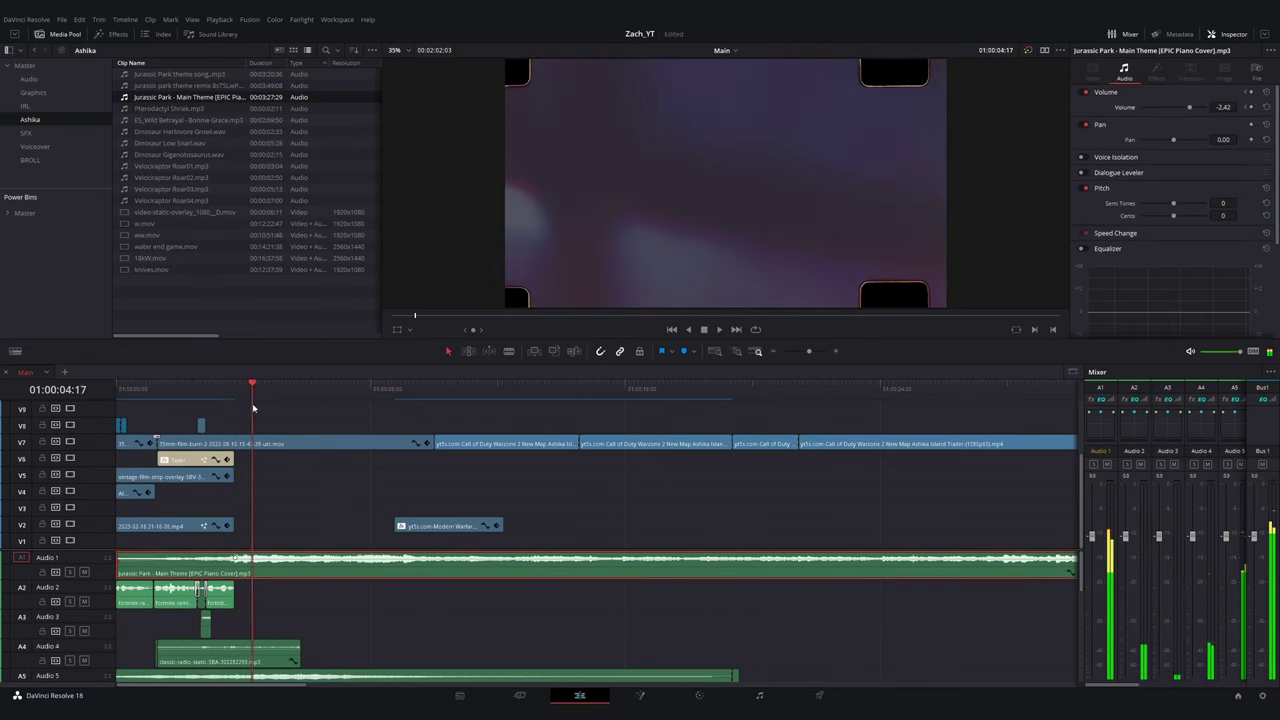
# - Move the Modern Warfare 2 cutscene clip to V5 at 01:00:04:17 and trim the V7 film burn to end there
pyautogui.moveTo(443, 527); pyautogui.dragTo(301, 477)
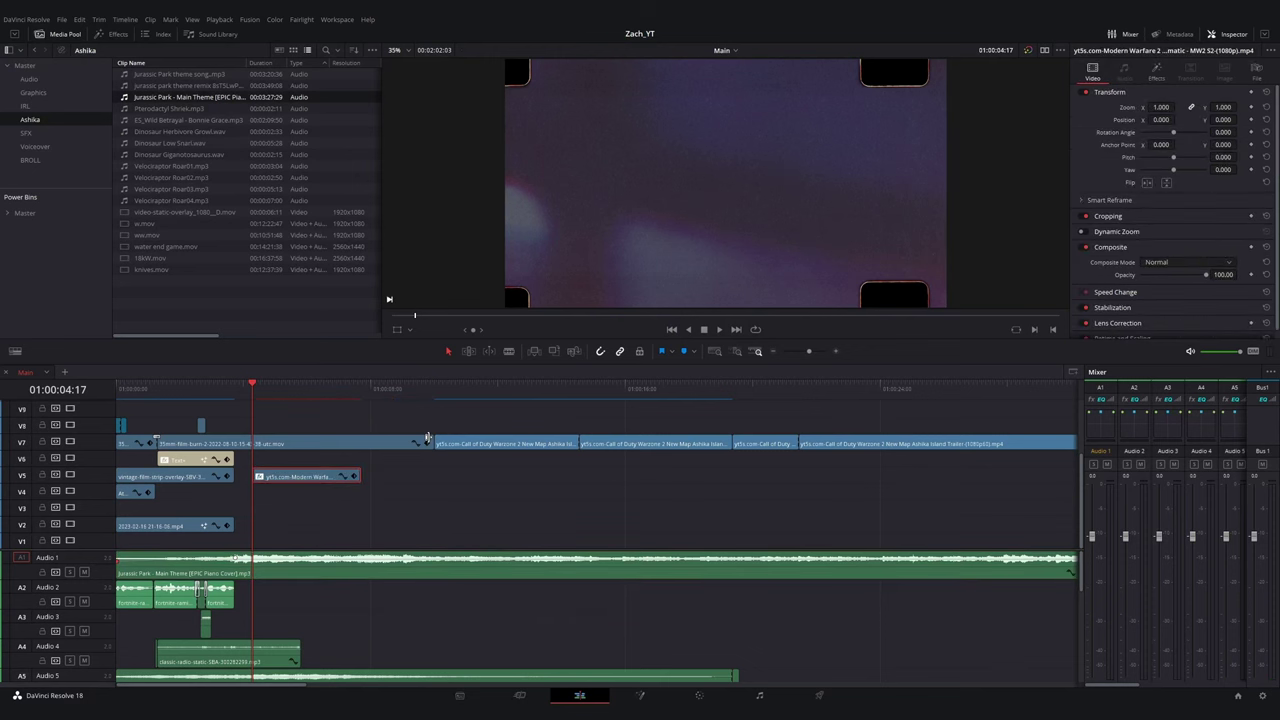
pyautogui.moveTo(428, 440); pyautogui.dragTo(255, 477)
pyautogui.press('space')
pyautogui.press('space')
pyautogui.scroll(4, 596, 480)
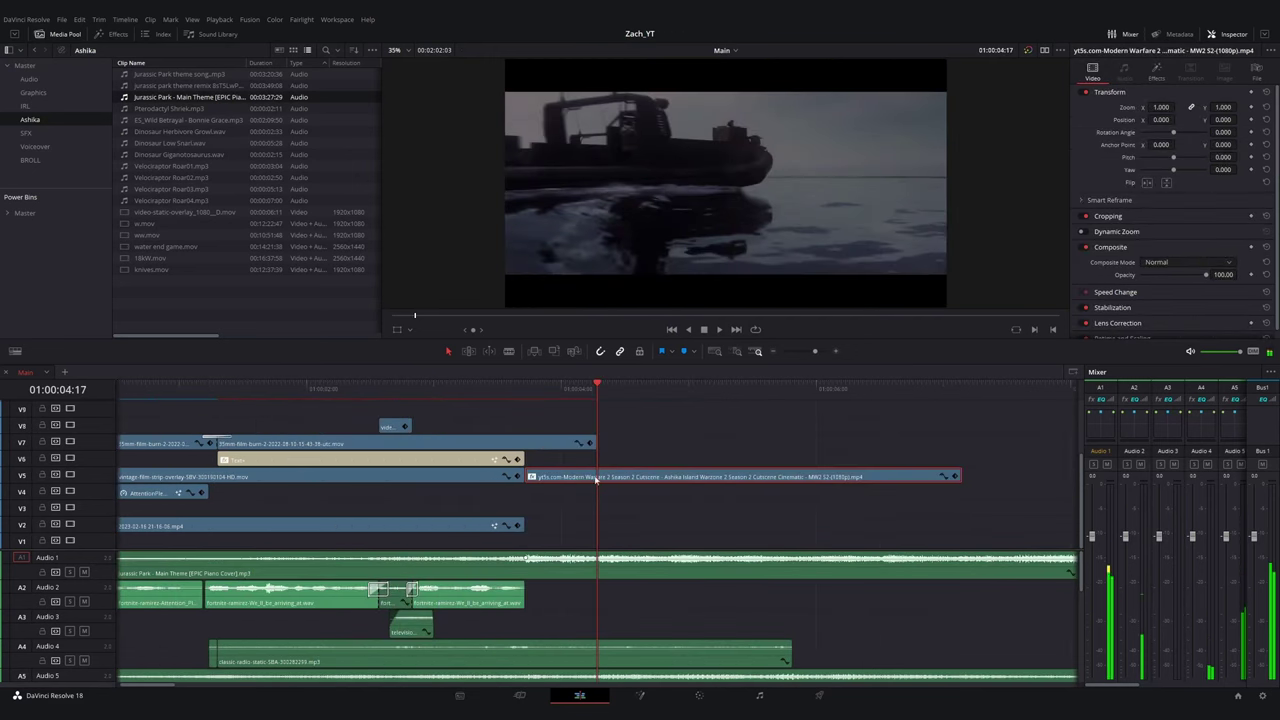
pyautogui.hotkey('ctrl', 'z')
pyautogui.scroll(-4, 599, 460)
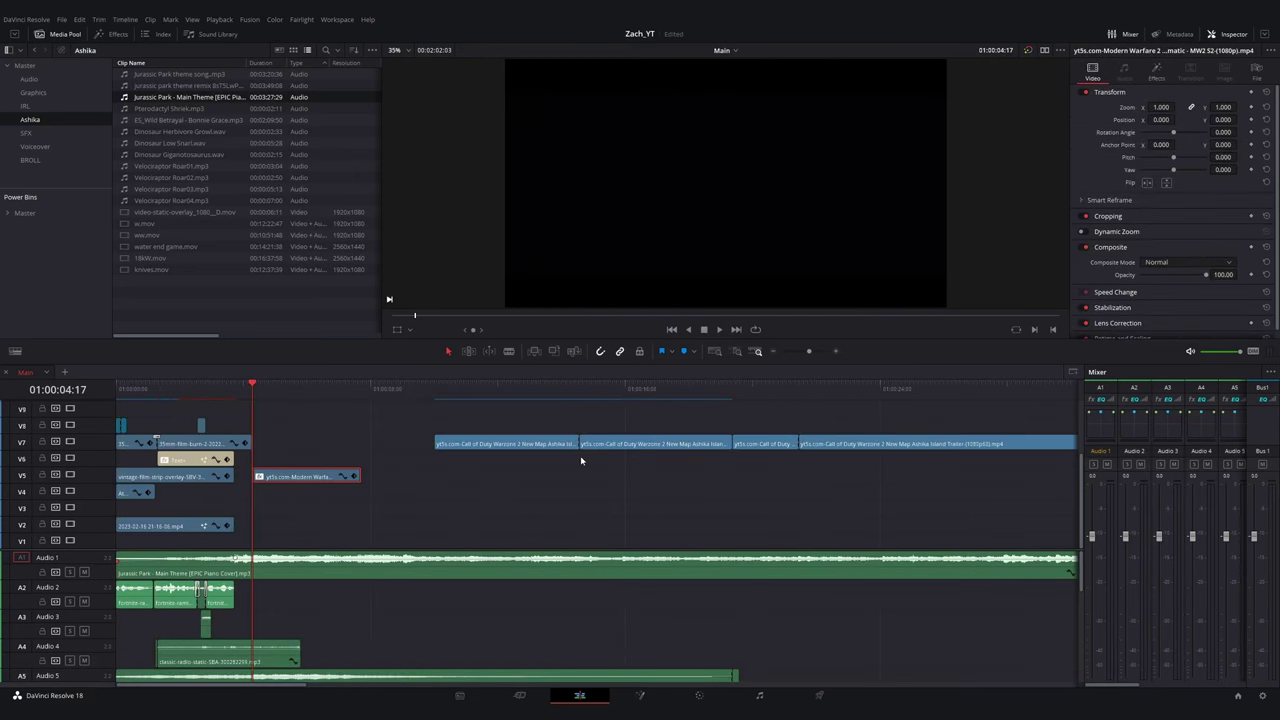
# - Play the edit from the start to review the transition from the film intro to the cutscene clip against the music
pyautogui.scroll(-1, 581, 461)
pyautogui.moveTo(184, 388); pyautogui.dragTo(54, 400)
pyautogui.press('space')
pyautogui.scroll(3, 240, 434)
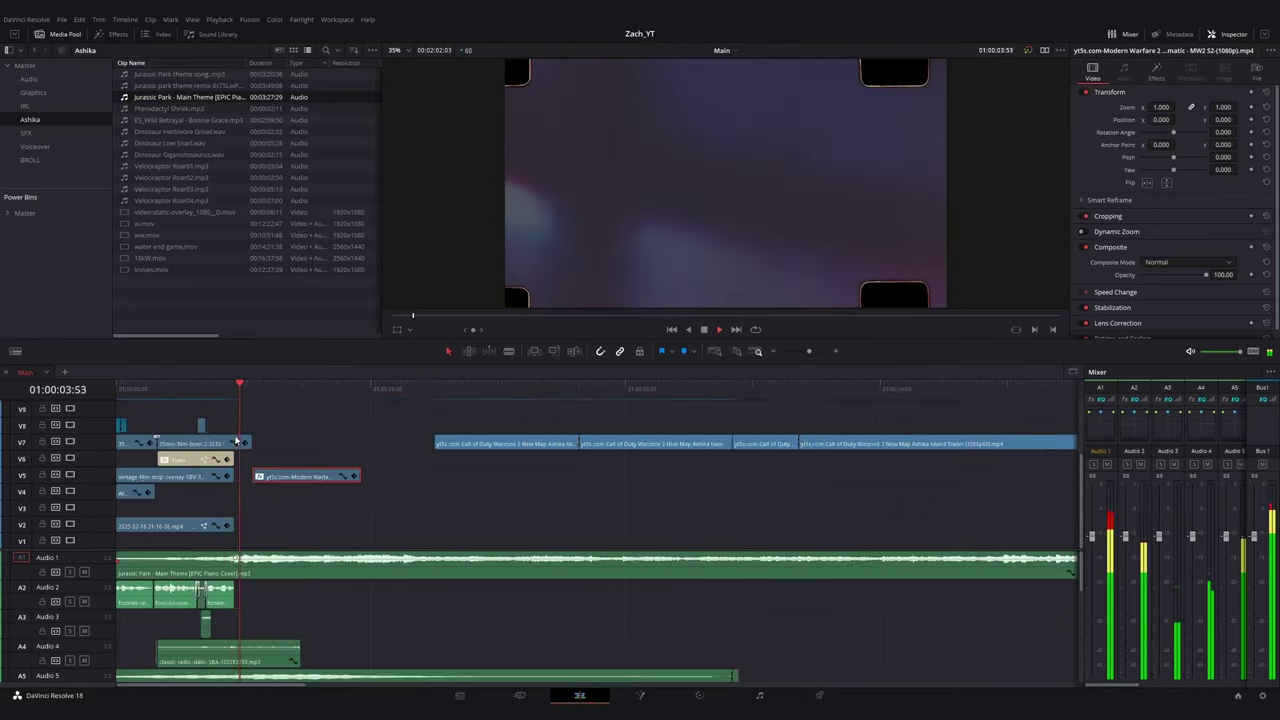
pyautogui.click(391, 389)
pyautogui.click(301, 394)
pyautogui.scroll(-1, 301, 399)
pyautogui.scroll(-1, 371, 487)
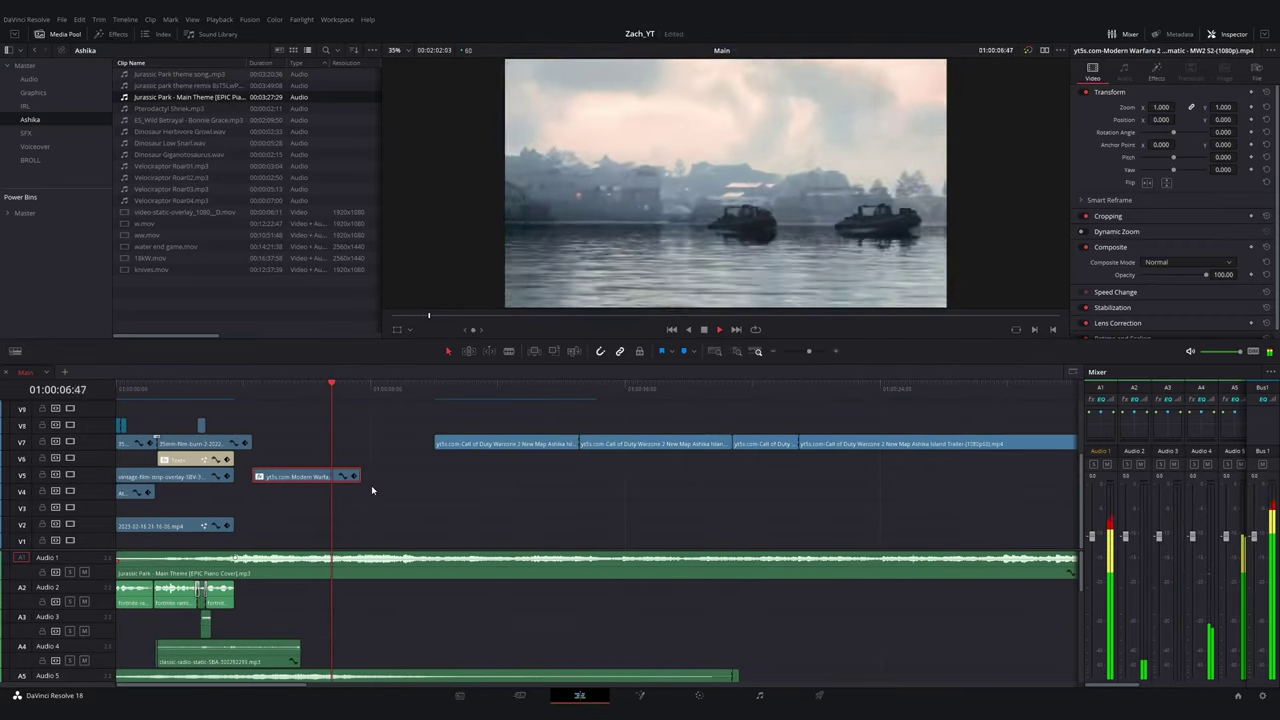
# - Split the piano cover on Audio 1 at 01:00:09:00 and delete the part after the cut
pyautogui.click(397, 393)
pyautogui.press('space')
pyautogui.scroll(2, 397, 402)
pyautogui.click(601, 392)
pyautogui.hotkey('ctrl', 'b')
pyautogui.click(653, 576)
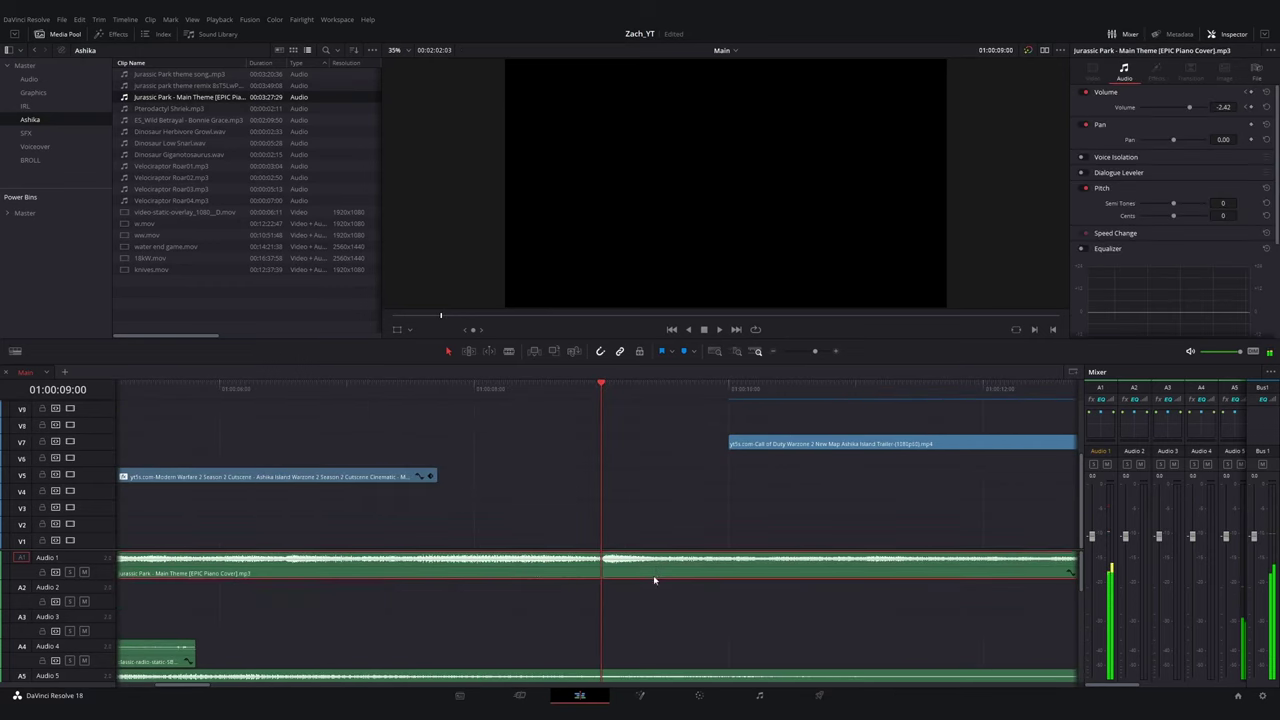
pyautogui.press('Delete')
pyautogui.scroll(-3, 580, 490)
# - Try the ES_Wild Betrayal track on Audio 2 as the music following the piano cover
pyautogui.moveTo(183, 124); pyautogui.dragTo(242, 593)
pyautogui.scroll(3, 257, 597)
pyautogui.moveTo(566, 600); pyautogui.dragTo(597, 602)
pyautogui.press('space')
pyautogui.hotkey('ctrl', '-')
pyautogui.hotkey('ctrl', '-')
pyautogui.hotkey('ctrl', '-')
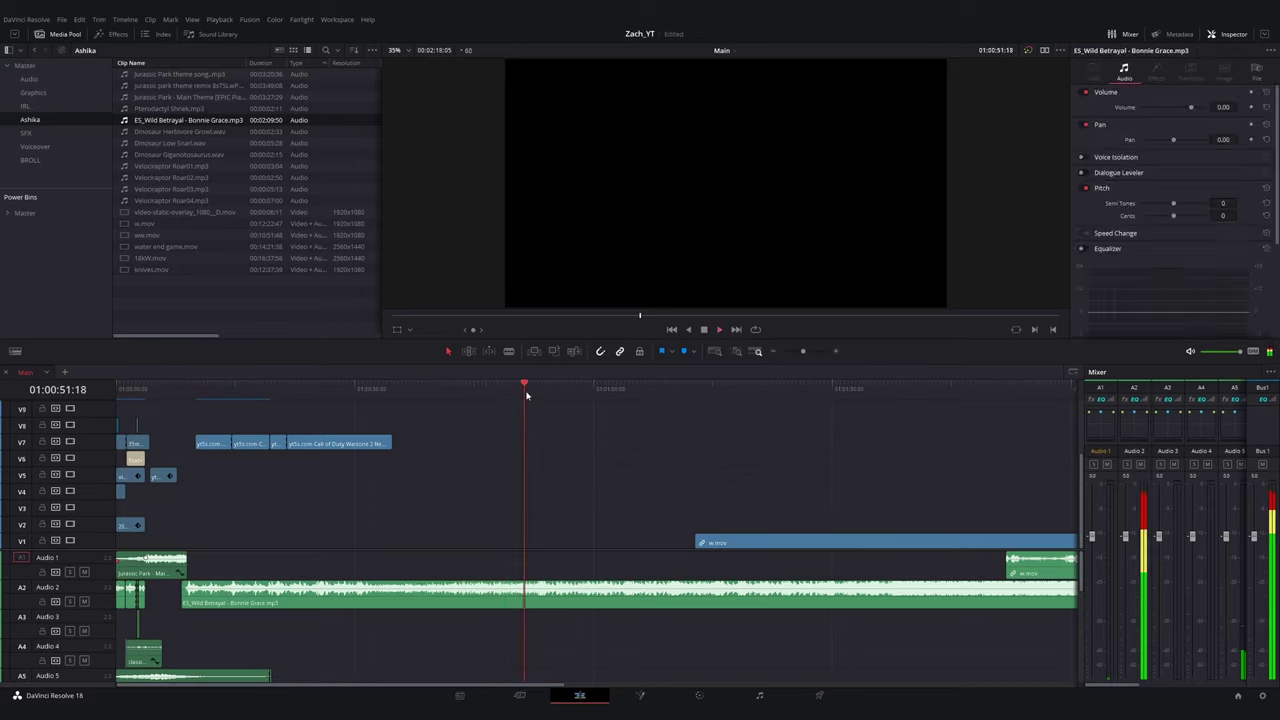
pyautogui.press('Delete')
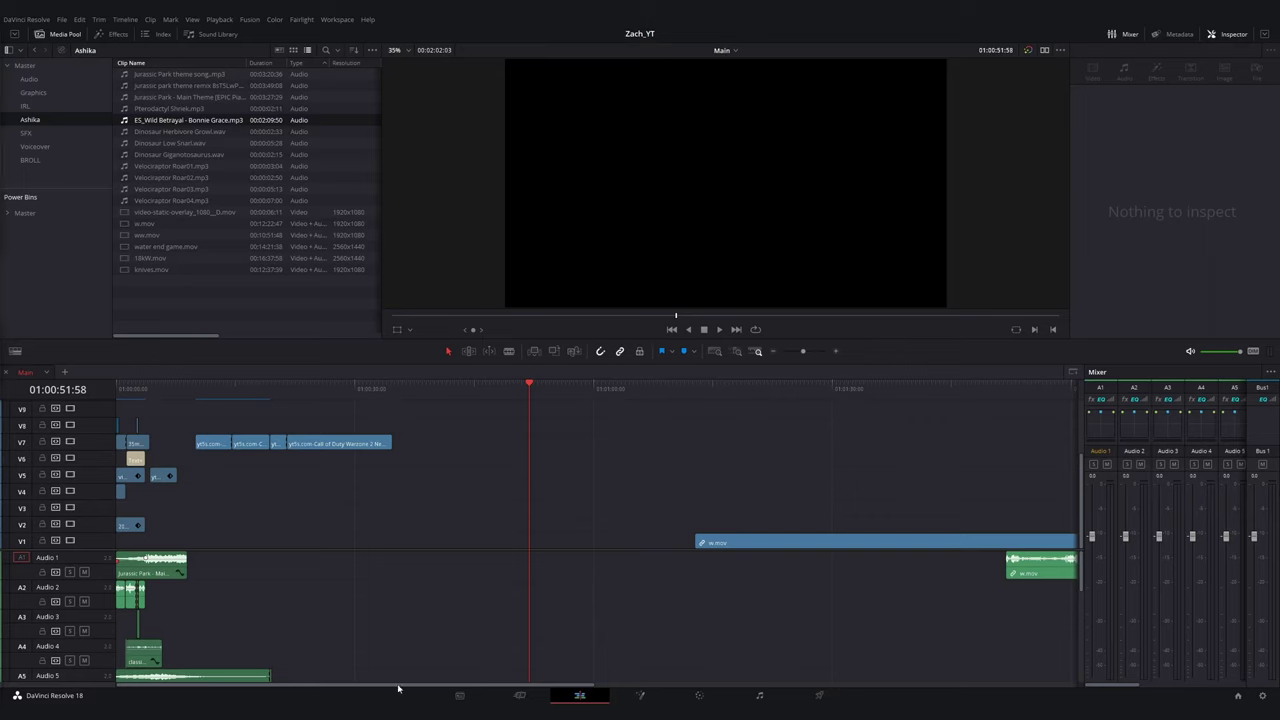
# - Open the Hip Hop folder of the Epidemic music library inside _STOCK_MEDIA in File Explorer
pyautogui.press('super+e')
pyautogui.click(580, 258)
pyautogui.doubleClick(880, 220)
pyautogui.doubleClick(731, 208)
pyautogui.doubleClick(731, 208)
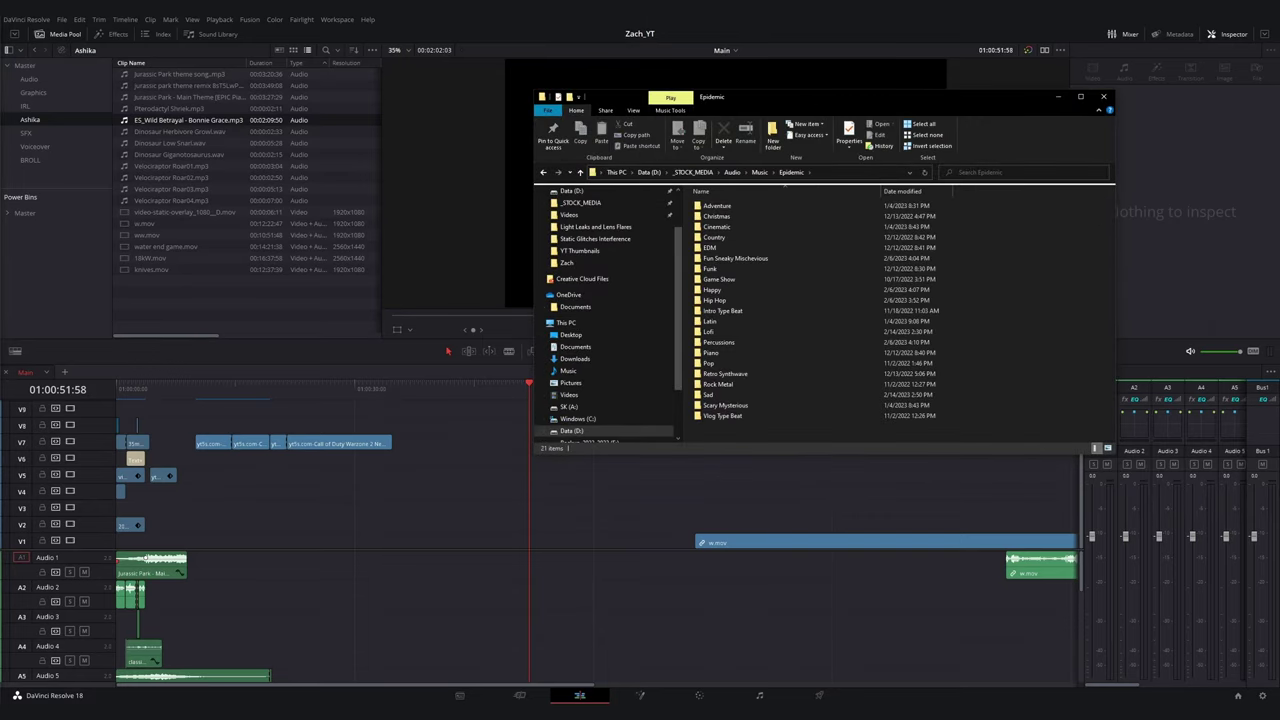
pyautogui.doubleClick(735, 302)
pyautogui.click(751, 207)
pyautogui.click(791, 172)
pyautogui.doubleClick(726, 302)
# - Open the Hip Hop music folder and preview the tracks Candle Collection, Tucked and Where U Gon Be
pyautogui.click(772, 208)
pyautogui.doubleClick(771, 207)
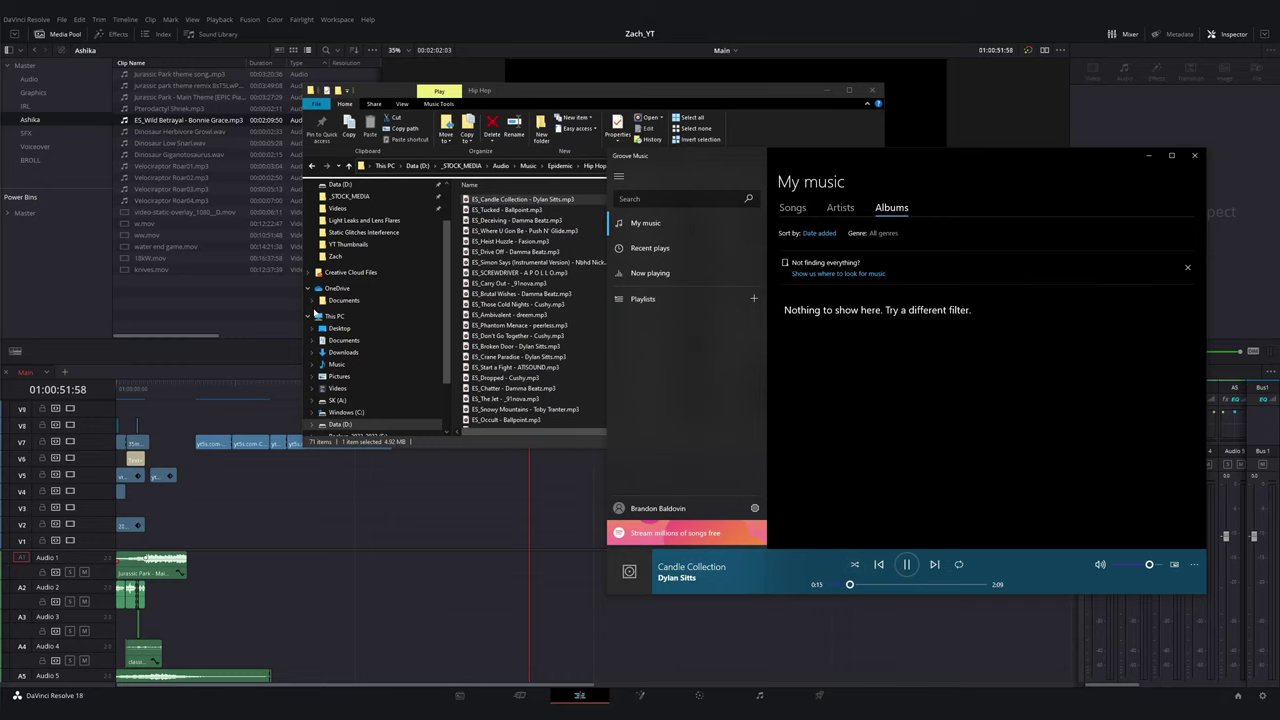
pyautogui.click(1196, 157)
pyautogui.doubleClick(515, 220)
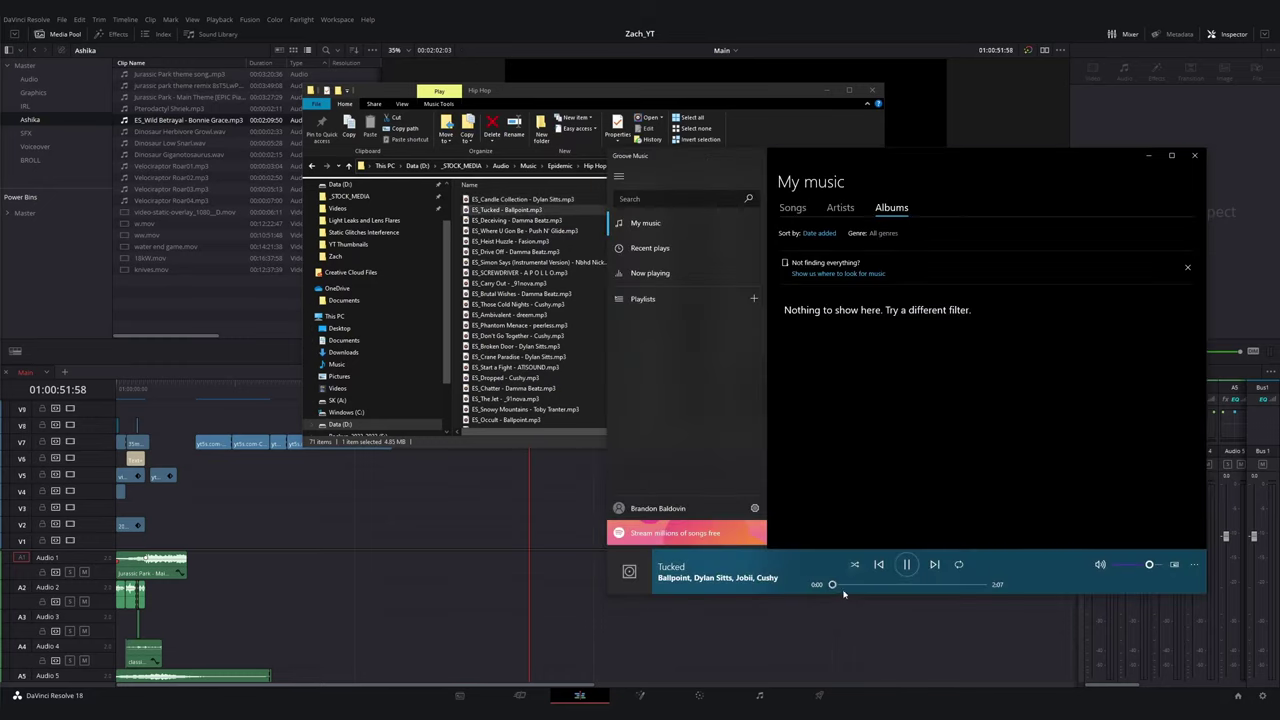
pyautogui.doubleClick(424, 226)
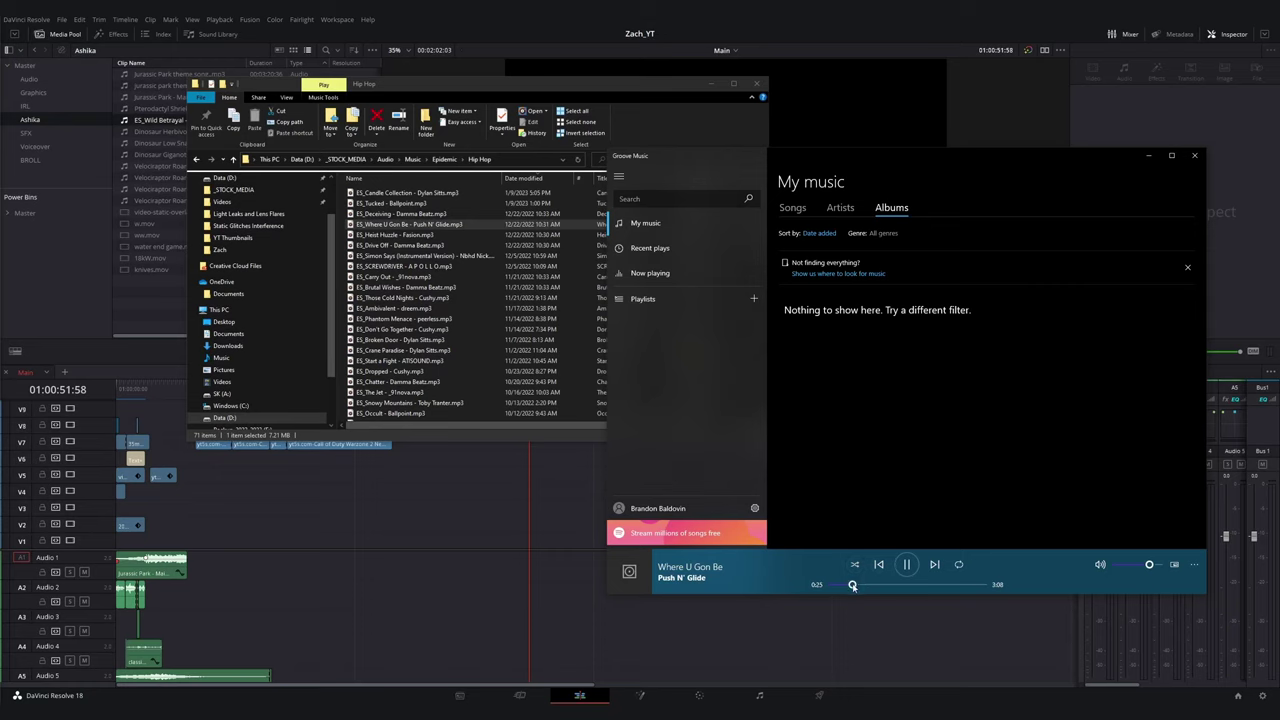
# - Import ES_Where U Gon Be - Push N' Glide.mp3 from the Hip Hop folder into the Ashika bin
pyautogui.click(755, 88)
pyautogui.press('super+e')
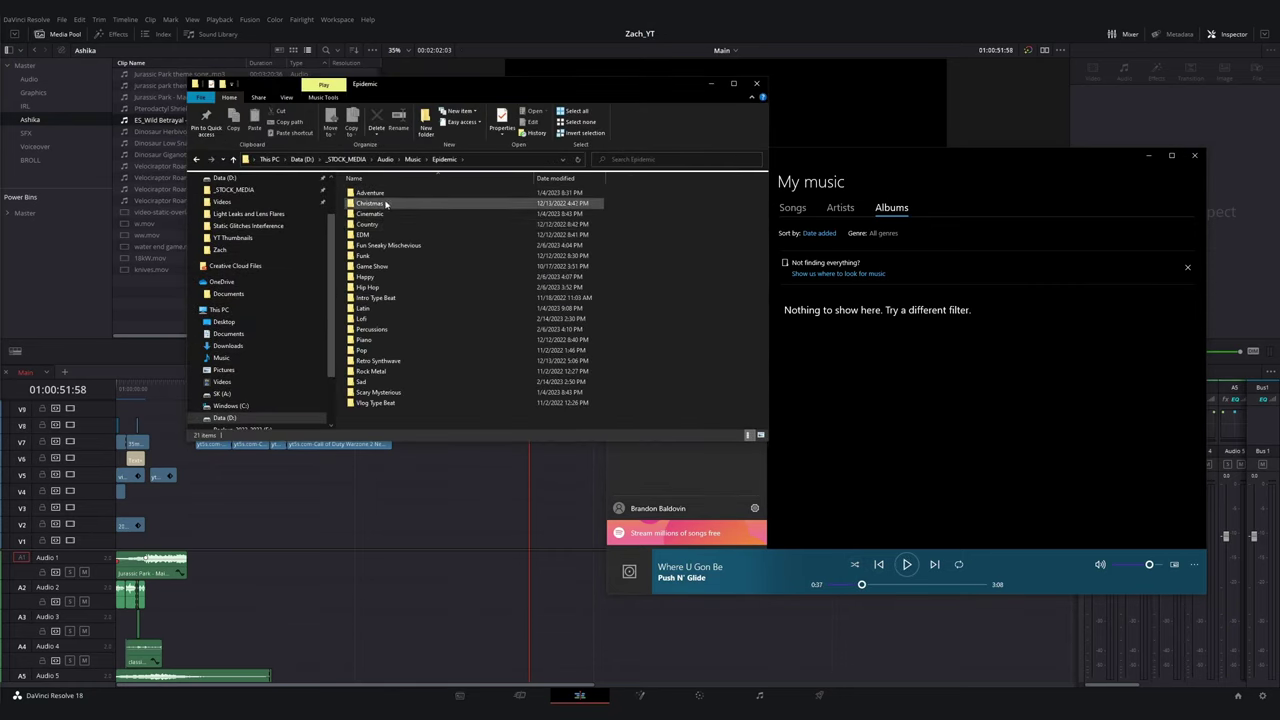
pyautogui.doubleClick(372, 287)
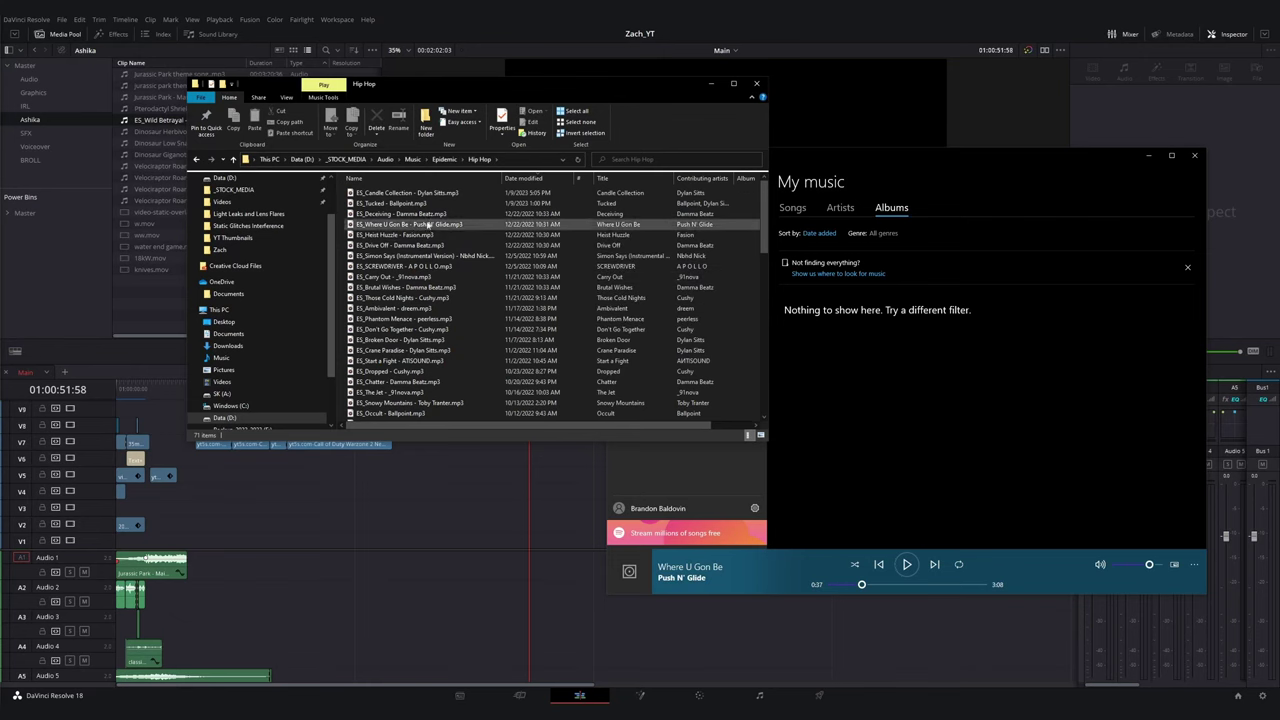
pyautogui.moveTo(428, 225); pyautogui.dragTo(160, 215)
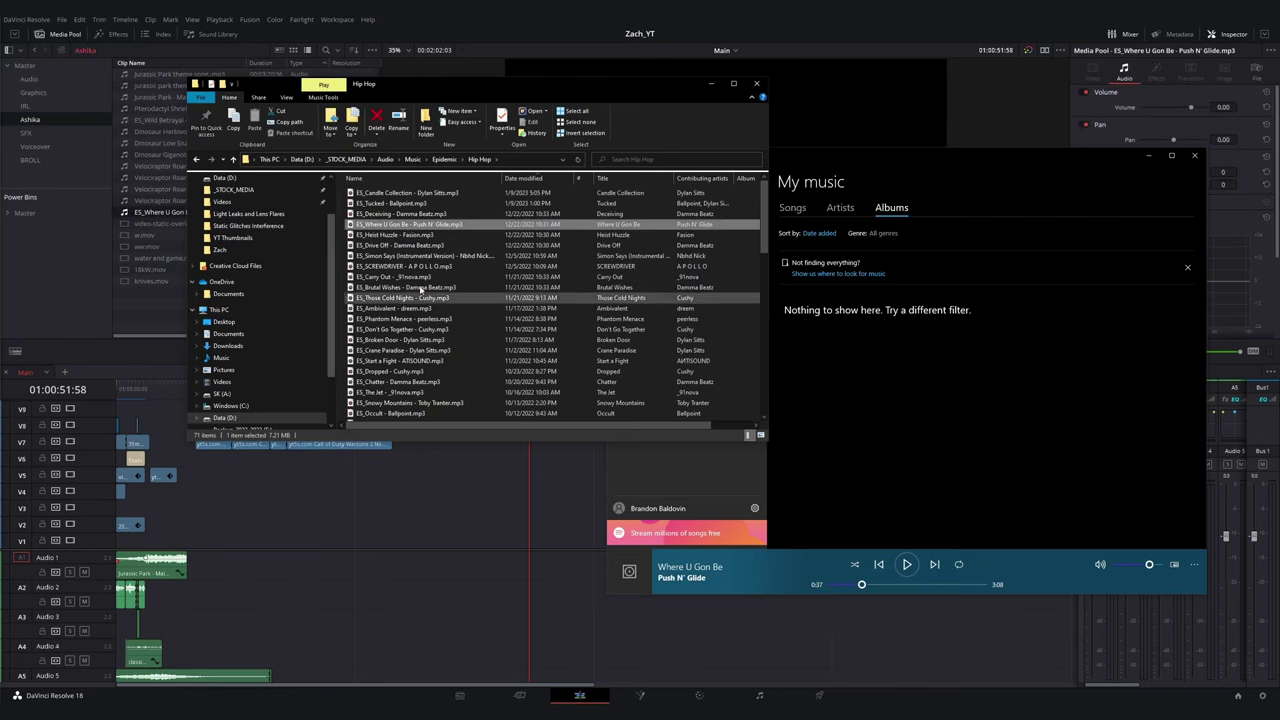
# - Preview ES_Heist Huzzle - Fasion.mp3, import it into the Ashika bin and place it on Audio 2 at the trailer clip's start
pyautogui.doubleClick(400, 234)
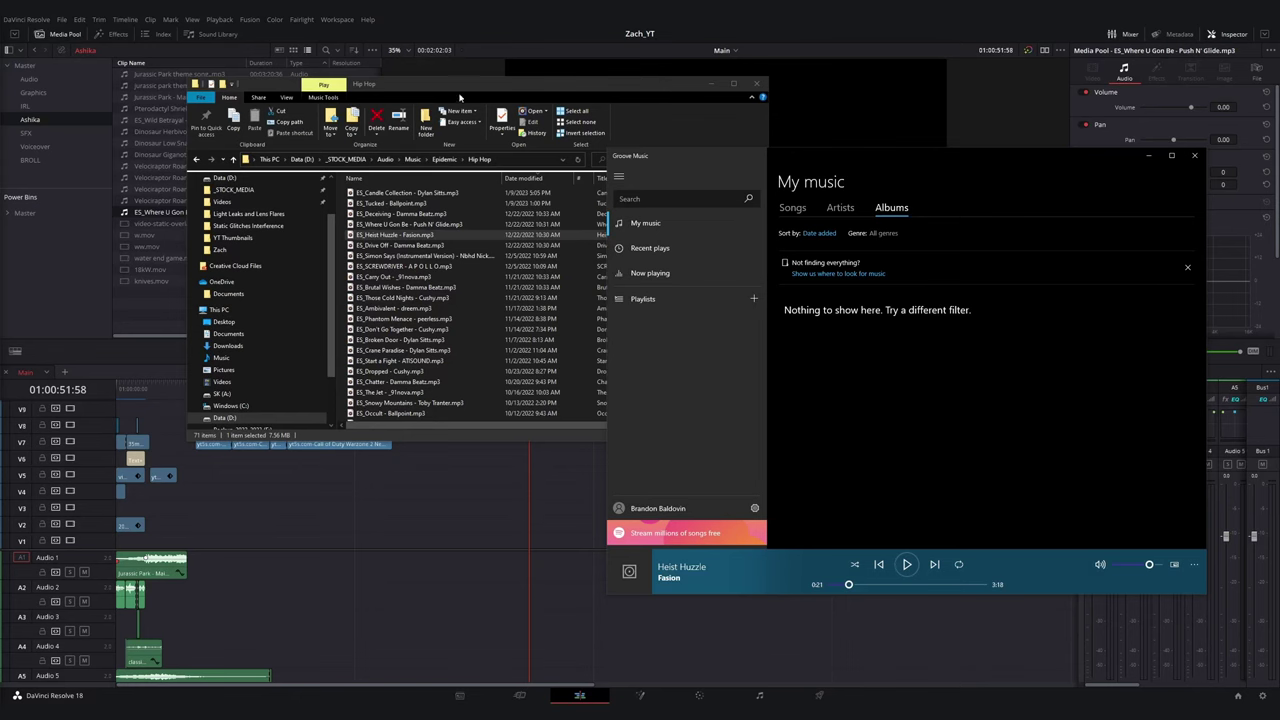
pyautogui.moveTo(460, 96); pyautogui.dragTo(812, 136)
pyautogui.moveTo(744, 277); pyautogui.dragTo(174, 171)
pyautogui.moveTo(174, 223); pyautogui.dragTo(197, 603)
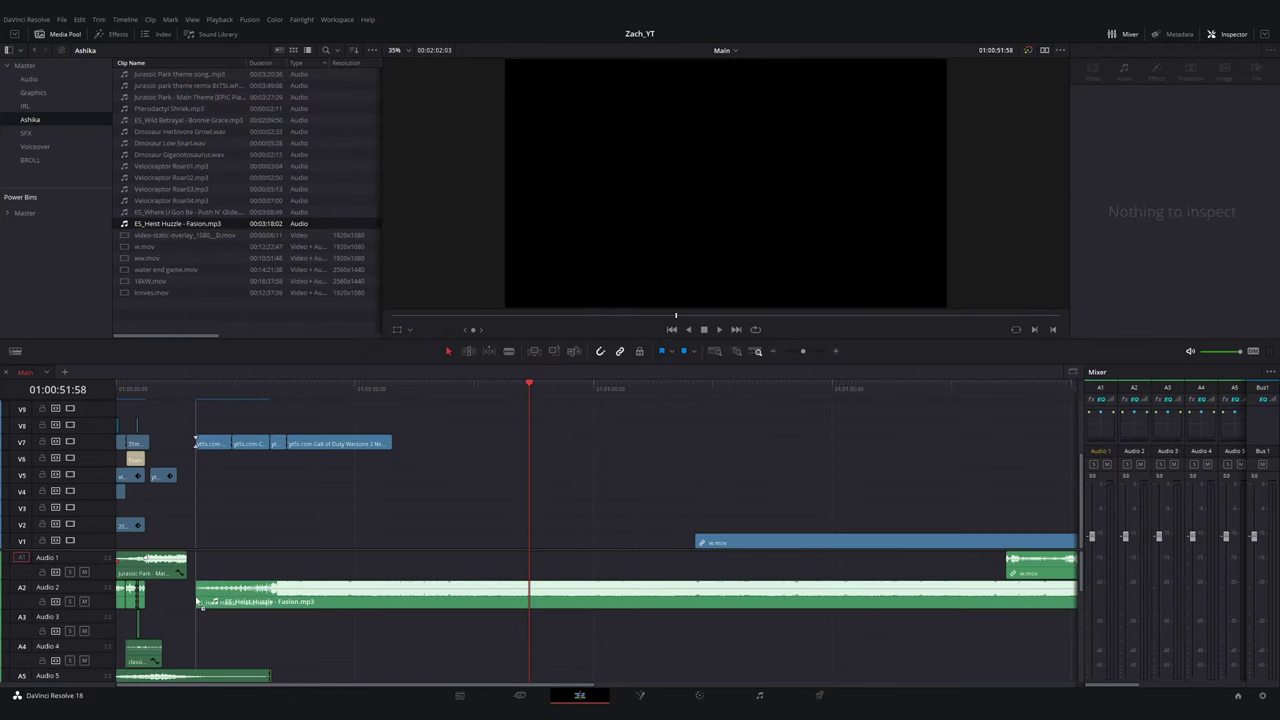
# - Cut off the intro of ES_Heist Huzzle just before its beat and move the track to the end of the piano cover
pyautogui.click(272, 387)
pyautogui.scroll(4, 626, 451)
pyautogui.click(617, 387)
pyautogui.scroll(5, 601, 420)
pyautogui.press('Right')
pyautogui.press('Right')
pyautogui.hotkey('ctrl', 'b')
pyautogui.click(577, 592)
pyautogui.press('BackSpace')
pyautogui.scroll(-5, 577, 592)
pyautogui.moveTo(557, 595); pyautogui.dragTo(382, 595)
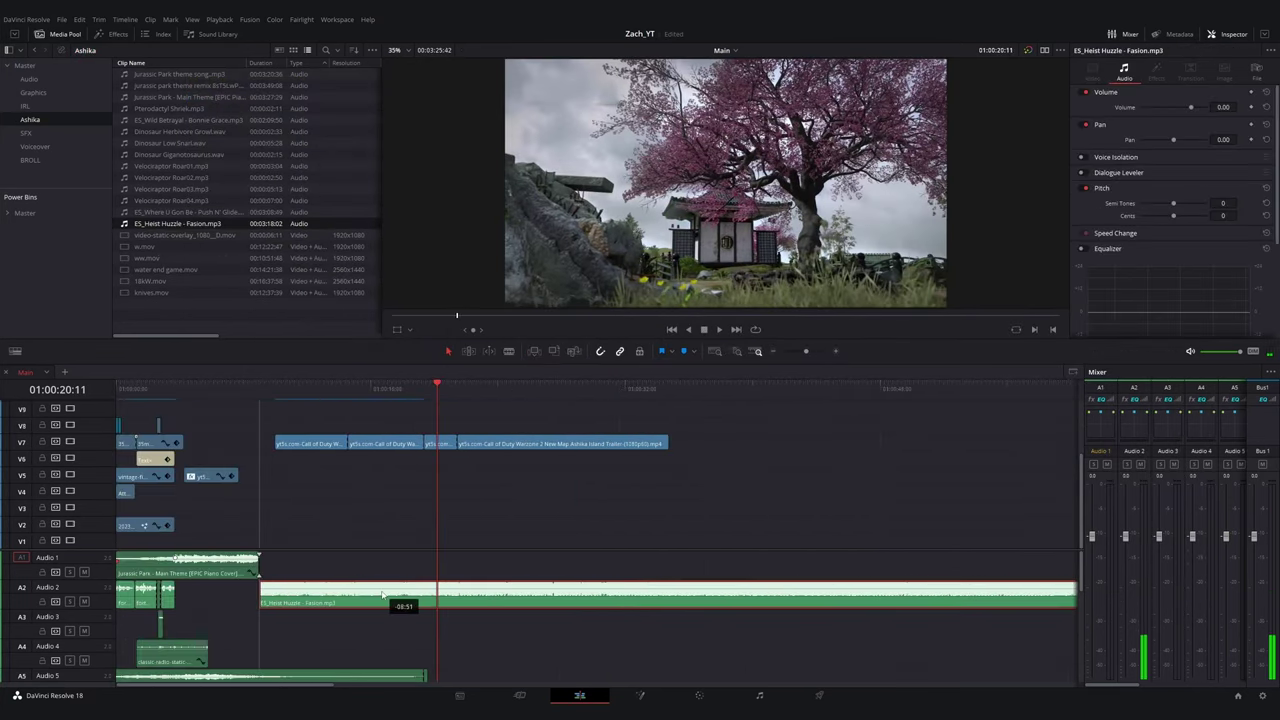
# - Lower the ES_Heist Huzzle volume to -4.33 dB and play the edit from the start
pyautogui.moveTo(285, 587); pyautogui.dragTo(285, 602)
pyautogui.click(118, 388)
pyautogui.press('space')
pyautogui.scroll(3, 297, 483)
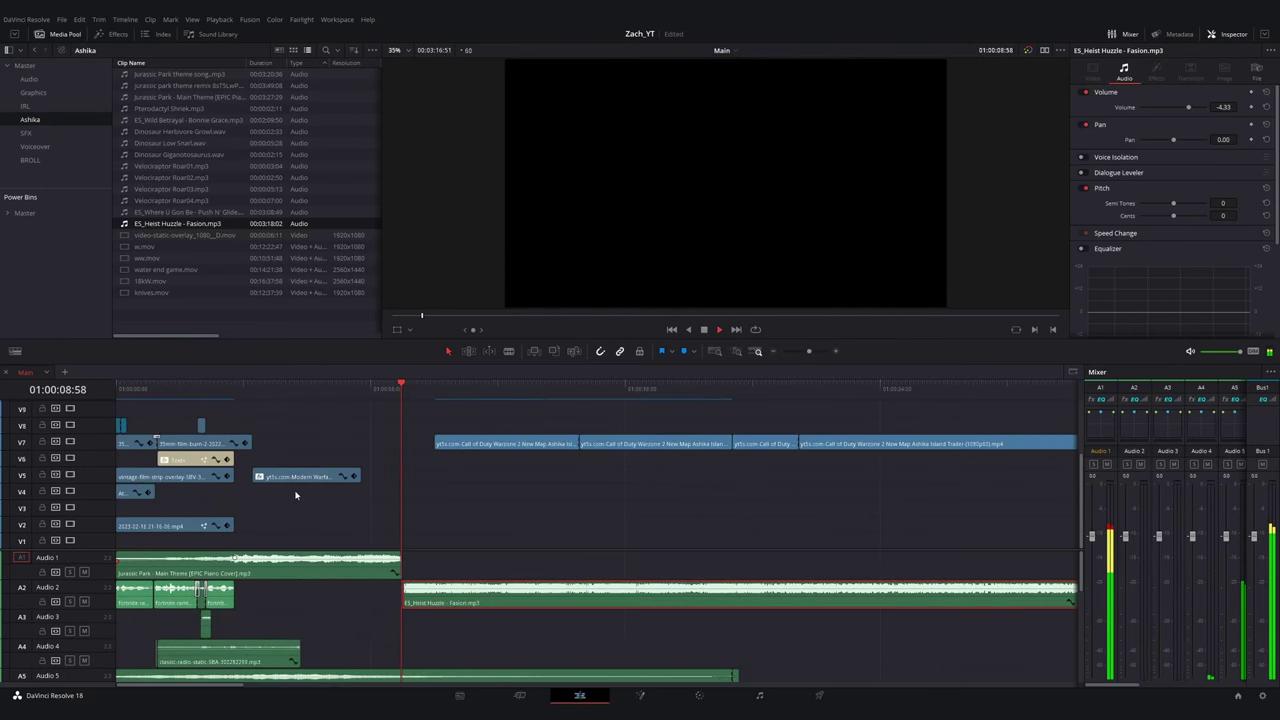
# - Shift ES_Heist Huzzle later on Audio 2 to leave a gap after the piano cover, just before the trailer clip
pyautogui.click(372, 390)
pyautogui.scroll(5, 450, 490)
pyautogui.moveTo(686, 600); pyautogui.dragTo(782, 600)
pyautogui.moveTo(613, 567)
pyautogui.mouseDown()
pyautogui.moveTo(706, 568)
pyautogui.moveTo(613, 568)
pyautogui.mouseUp()
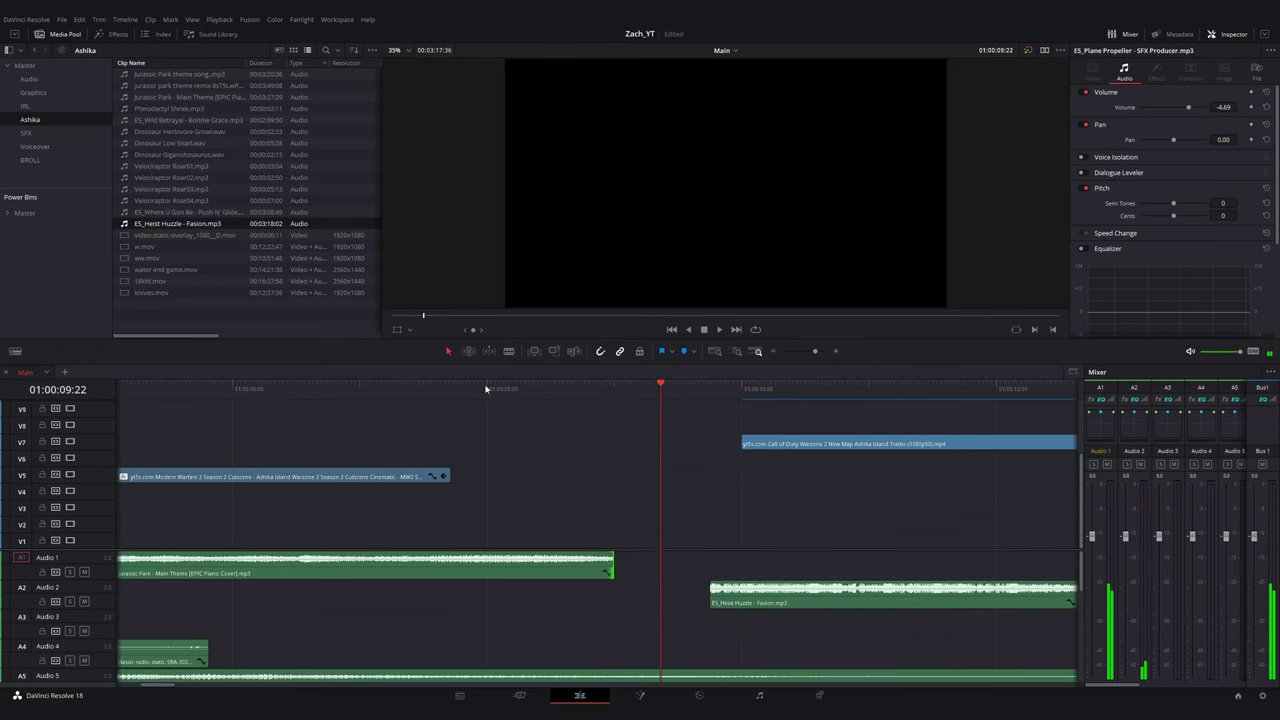
# - Split the piano cover at 01:00:08:21 and duplicate its end piece onto Audio 2
pyautogui.moveTo(514, 391); pyautogui.dragTo(534, 402)
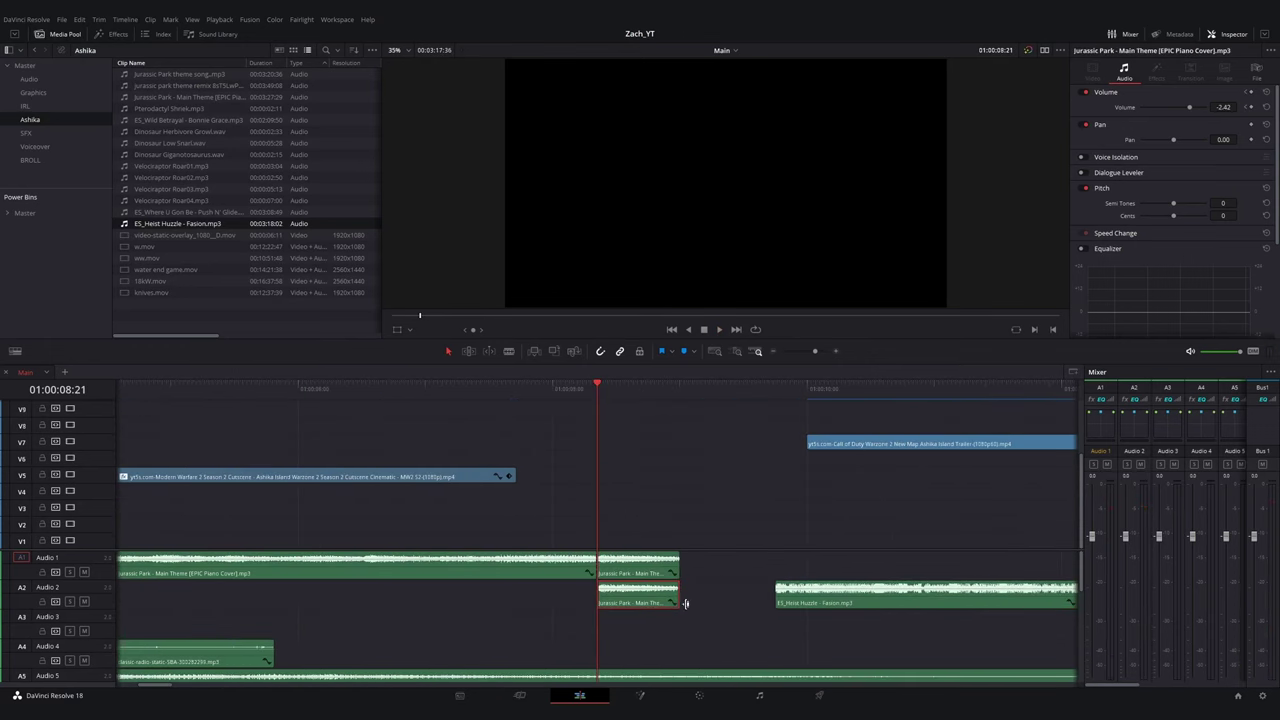
pyautogui.hotkey('shift', 'z')
pyautogui.hotkey('ctrl', '=')
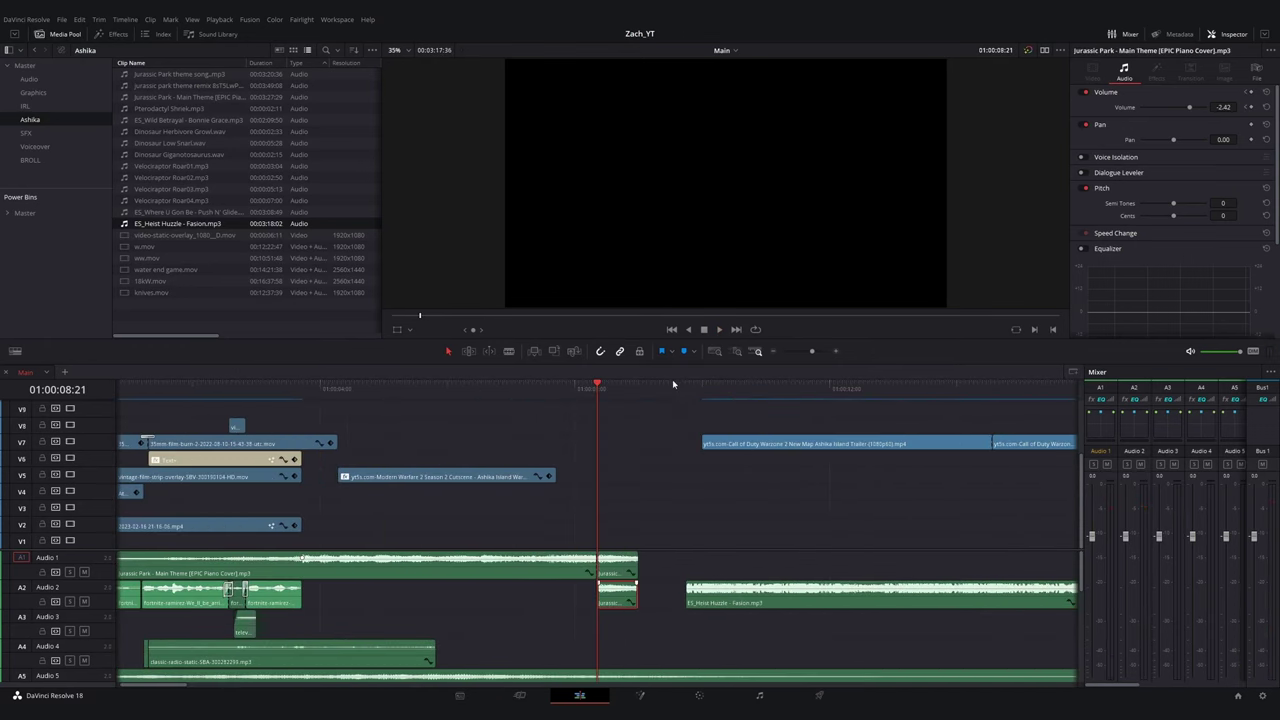
# - Turn the duplicated piano piece into a compound clip with the Audio Ender Reverb preset, and fade in its start
pyautogui.rightClick(625, 596)
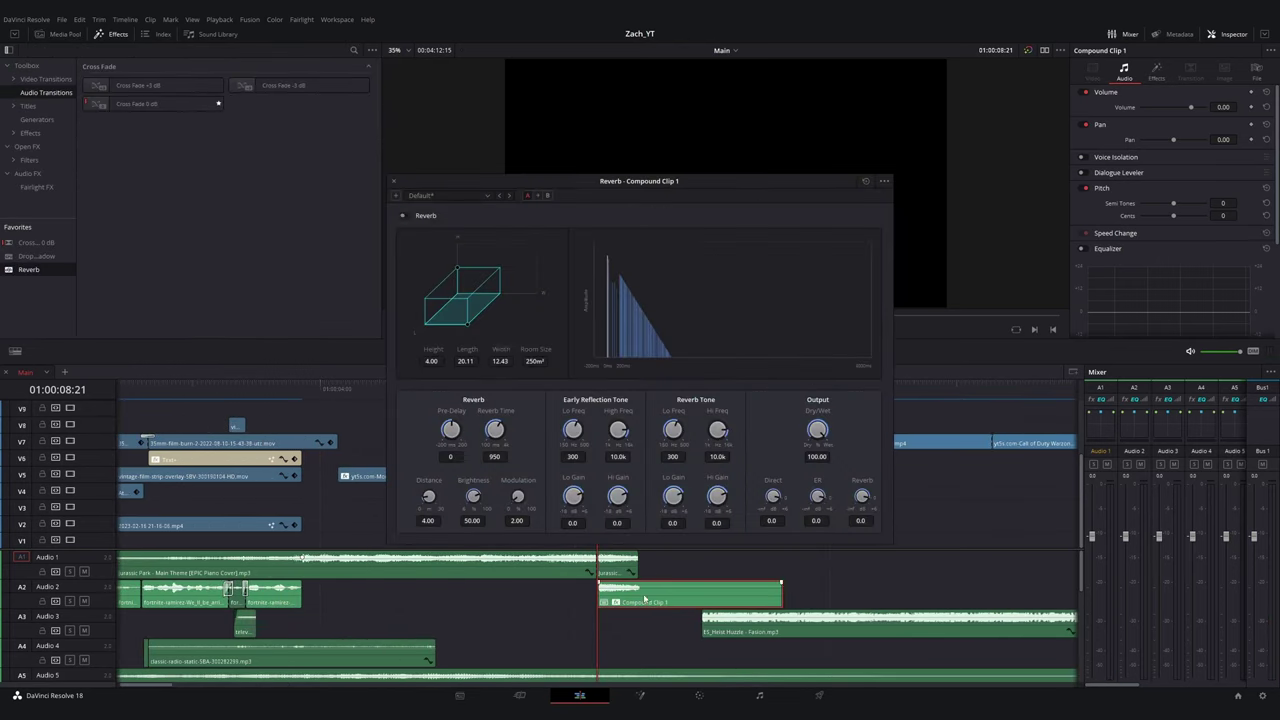
pyautogui.click(450, 195)
pyautogui.click(430, 208)
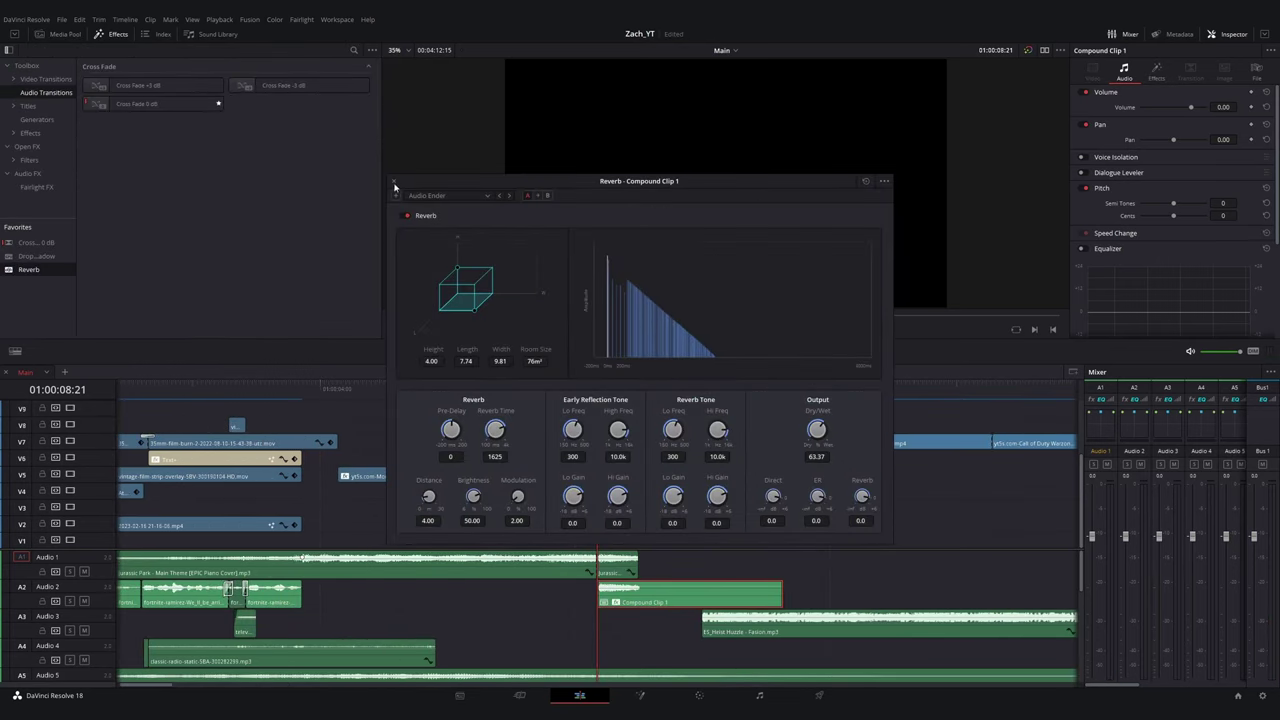
pyautogui.click(394, 182)
pyautogui.moveTo(600, 584); pyautogui.dragTo(640, 588)
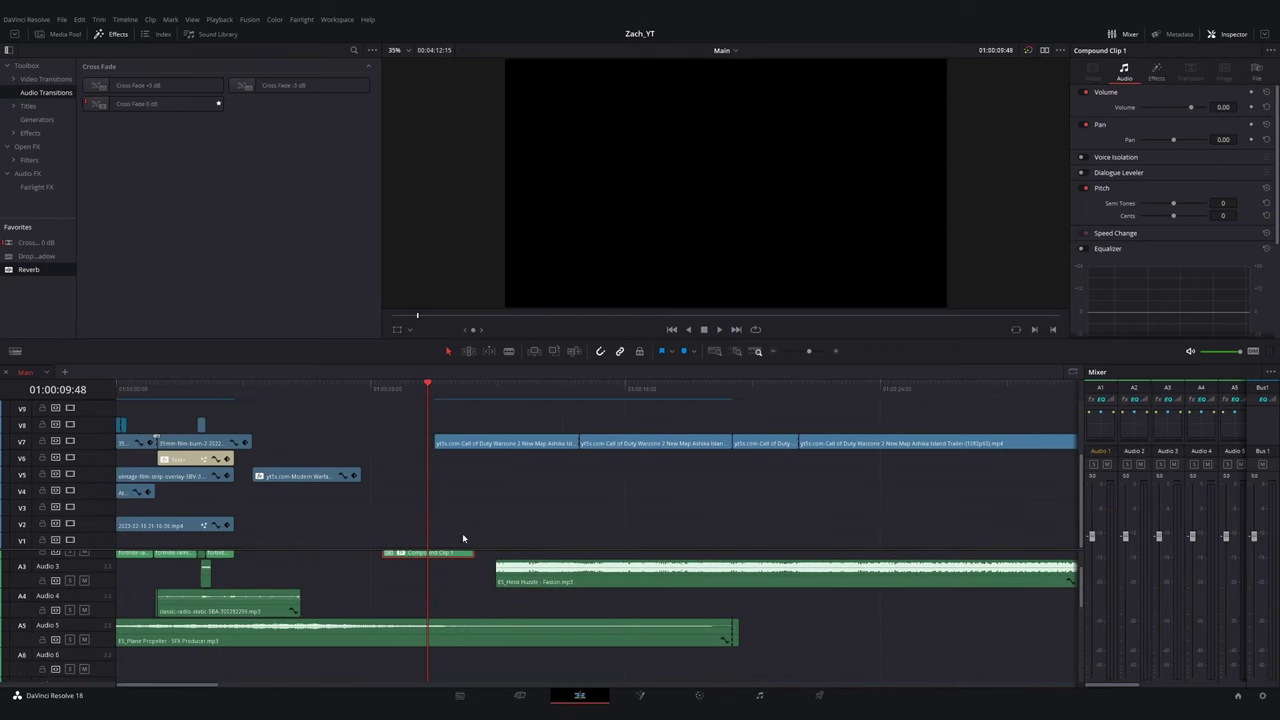
# - Shorten the ES_Plane Propeller sound on Audio 5 and fade out its end around the start of the trailer clip
pyautogui.scroll(1, 463, 539)
pyautogui.moveTo(726, 634)
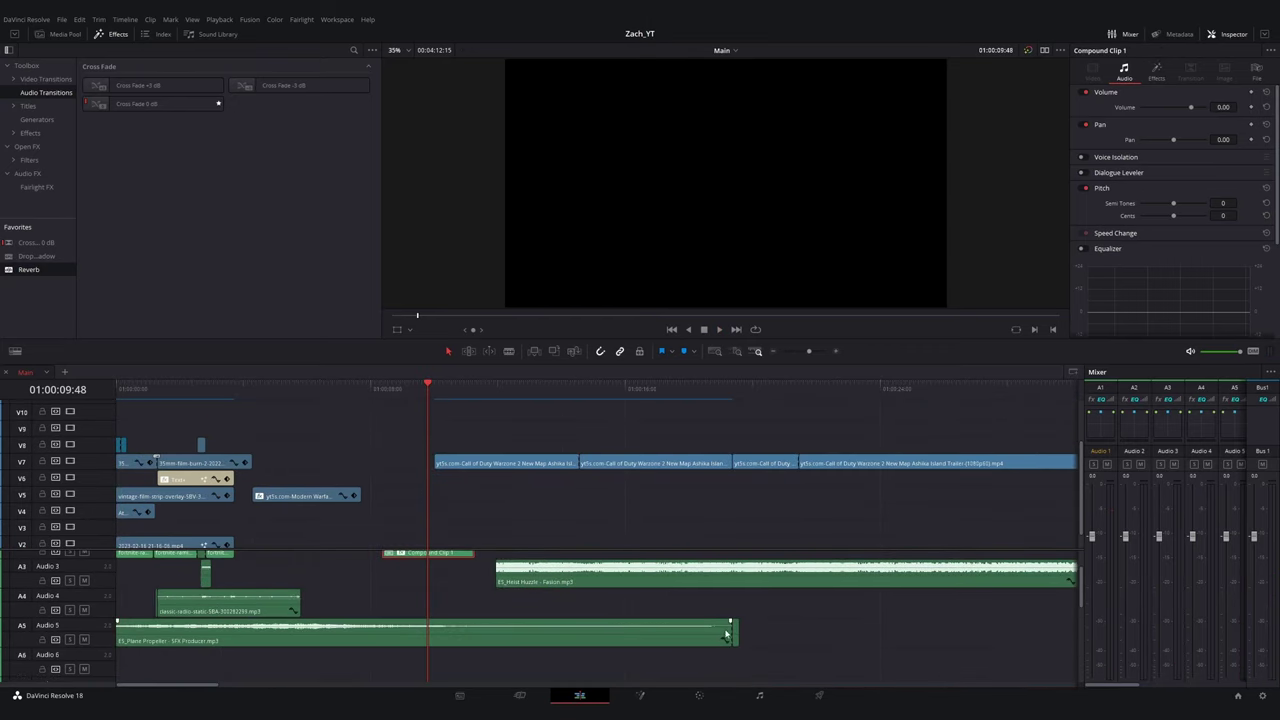
pyautogui.moveTo(722, 634); pyautogui.dragTo(450, 634)
pyautogui.scroll(1, 450, 634)
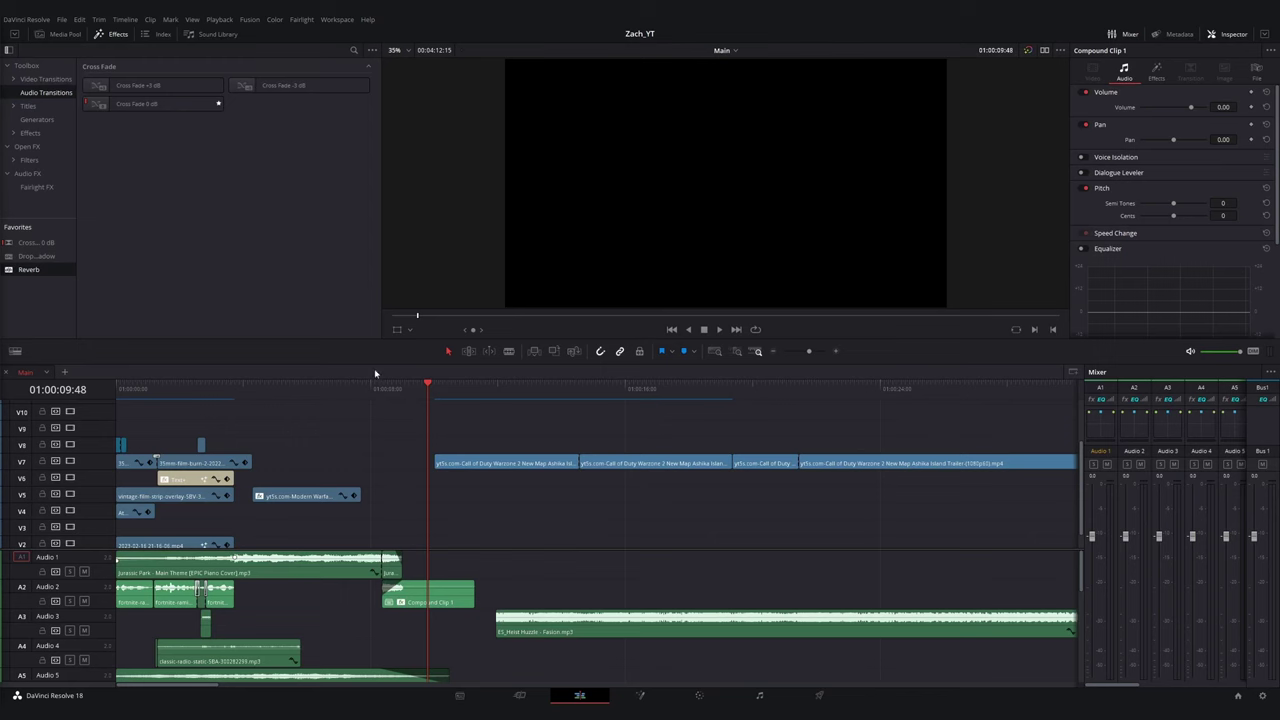
# - Raise the compound clip's reverb time to 4000 and play the end of the piano cover to check the tail
pyautogui.click(1156, 72)
pyautogui.click(1266, 114)
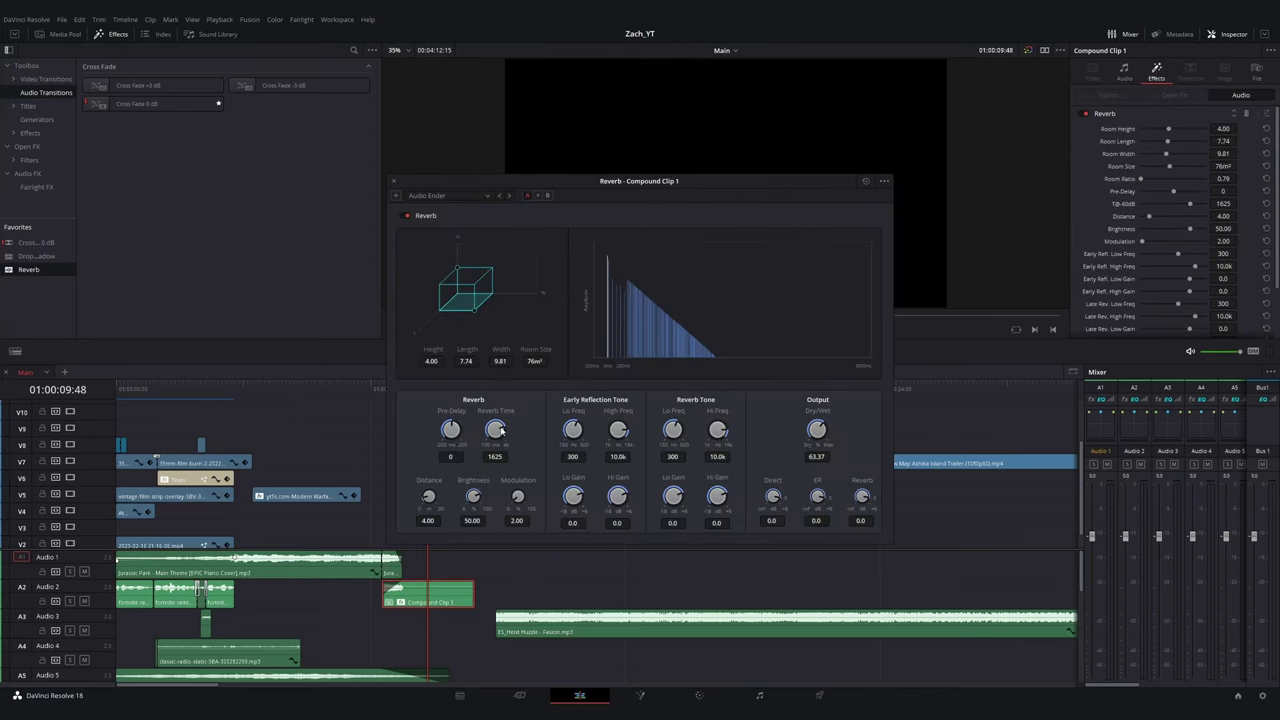
pyautogui.moveTo(500, 428); pyautogui.dragTo(535, 478)
pyautogui.click(370, 389)
pyautogui.press('space')
pyautogui.press('space')
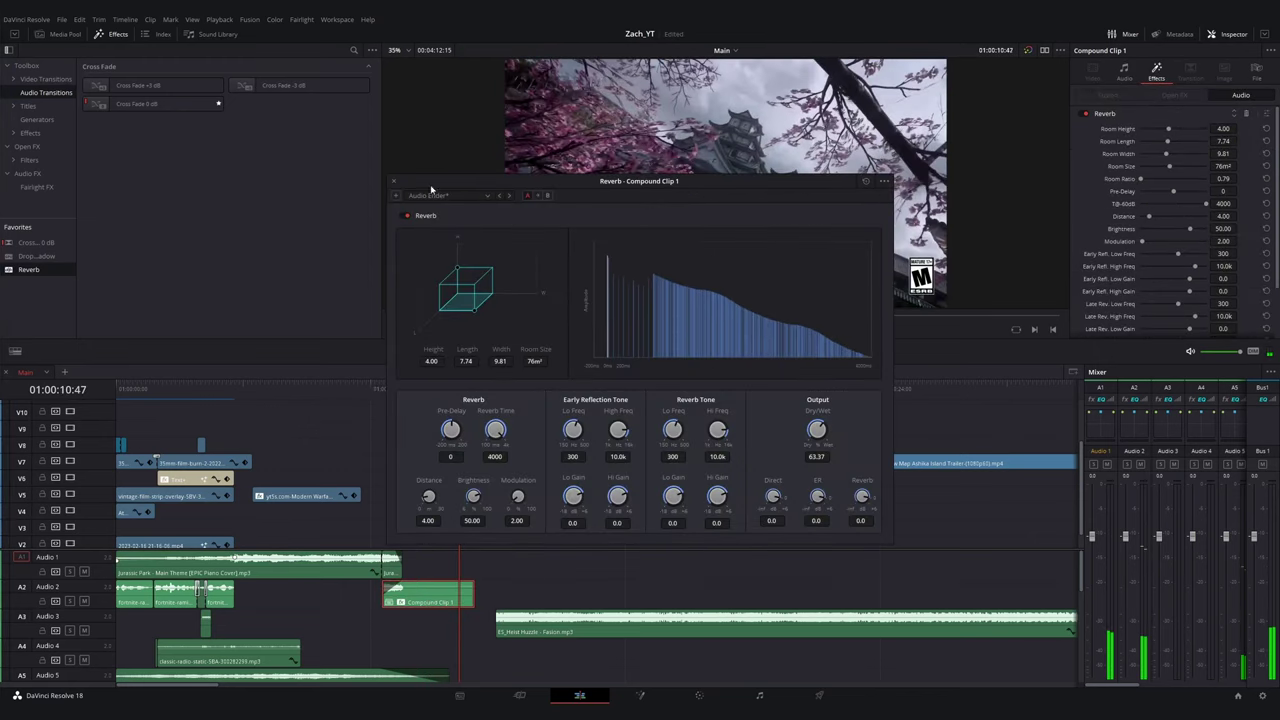
pyautogui.click(394, 181)
# - Audition the Dinosaur Herbivore Growl and Dinosaur Low Snarl sounds in the Ashika bin
pyautogui.scroll(3, 685, 632)
pyautogui.click(39, 34)
pyautogui.click(190, 132)
pyautogui.press('space')
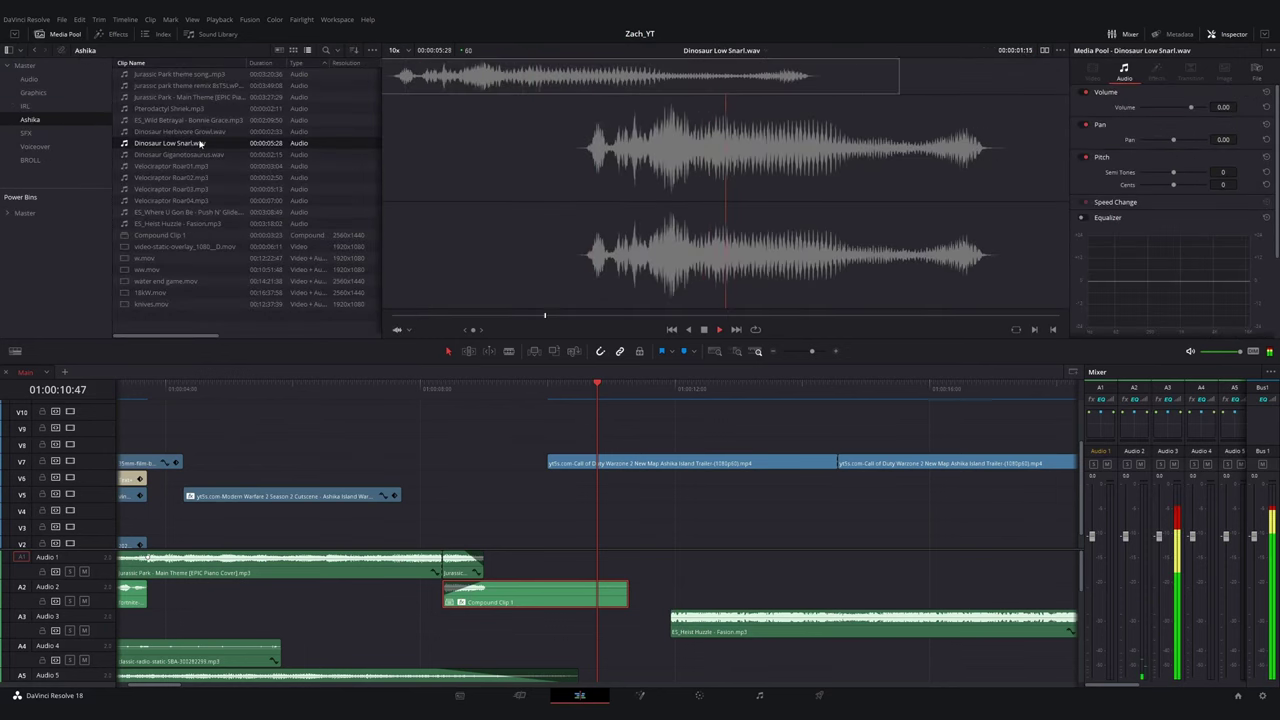
# - Try Dinosaur Herbivore Growl.wav at -7.26 dB on Audio 3 under the reverb compound clip
pyautogui.moveTo(196, 135); pyautogui.dragTo(408, 620)
pyautogui.scroll(3, 450, 620)
pyautogui.moveTo(408, 626)
pyautogui.mouseDown()
pyautogui.moveTo(390, 626)
pyautogui.moveTo(425, 618)
pyautogui.mouseUp()
pyautogui.click(297, 389)
pyautogui.press('space')
pyautogui.press('space')
pyautogui.click(294, 390)
pyautogui.press('space')
pyautogui.scroll(-2, 529, 638)
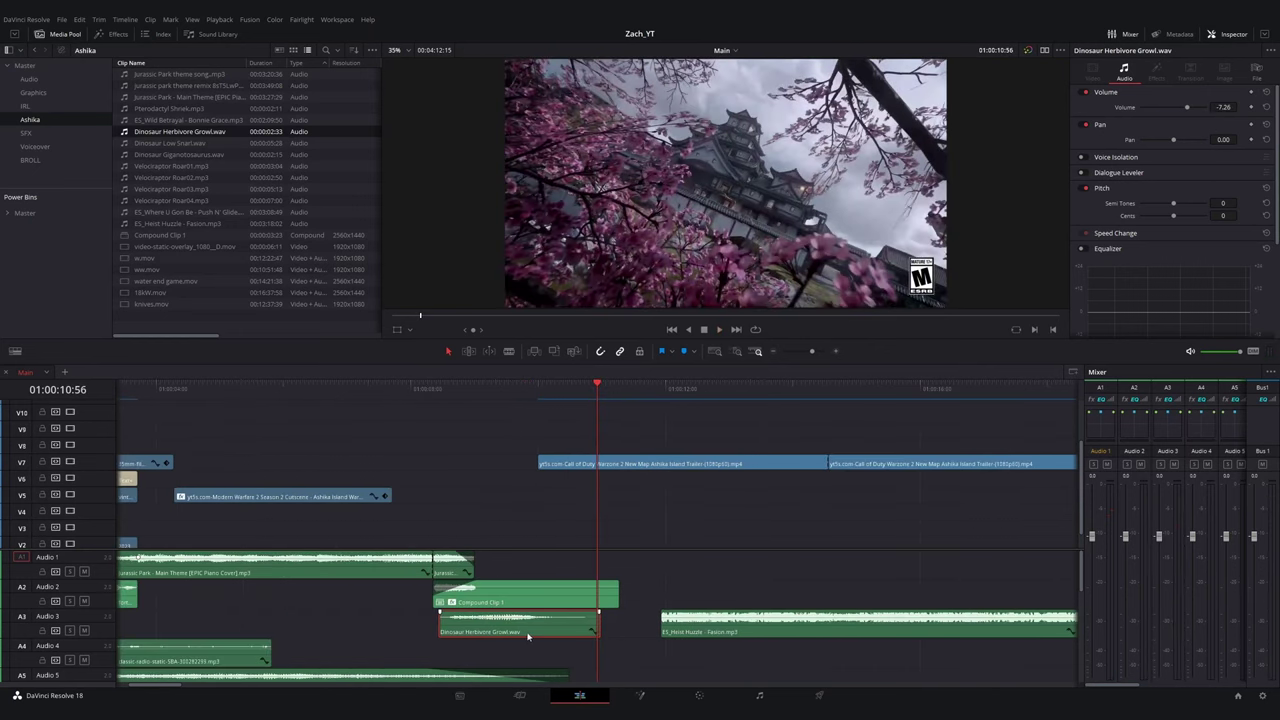
pyautogui.press('Delete')
# - Audition the Velociraptor Roar sounds in the Ashika bin
pyautogui.click(217, 168)
pyautogui.press('space')
pyautogui.click(220, 177)
pyautogui.press('space')
pyautogui.click(209, 189)
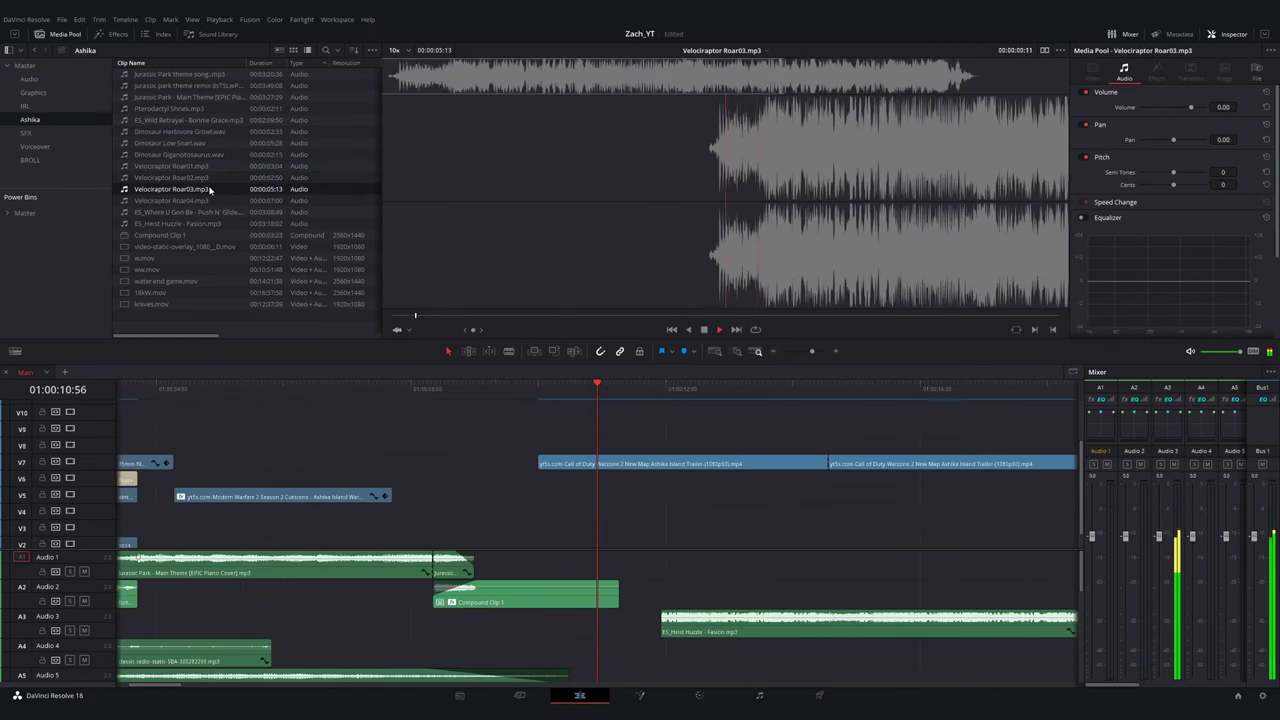
pyautogui.click(186, 201)
# - Place Dinosaur Giganotosaurus.wav on Audio 3 at the start of the reverb compound clip and play the section
pyautogui.moveTo(180, 154); pyautogui.dragTo(443, 626)
pyautogui.click(437, 391)
pyautogui.press('space')
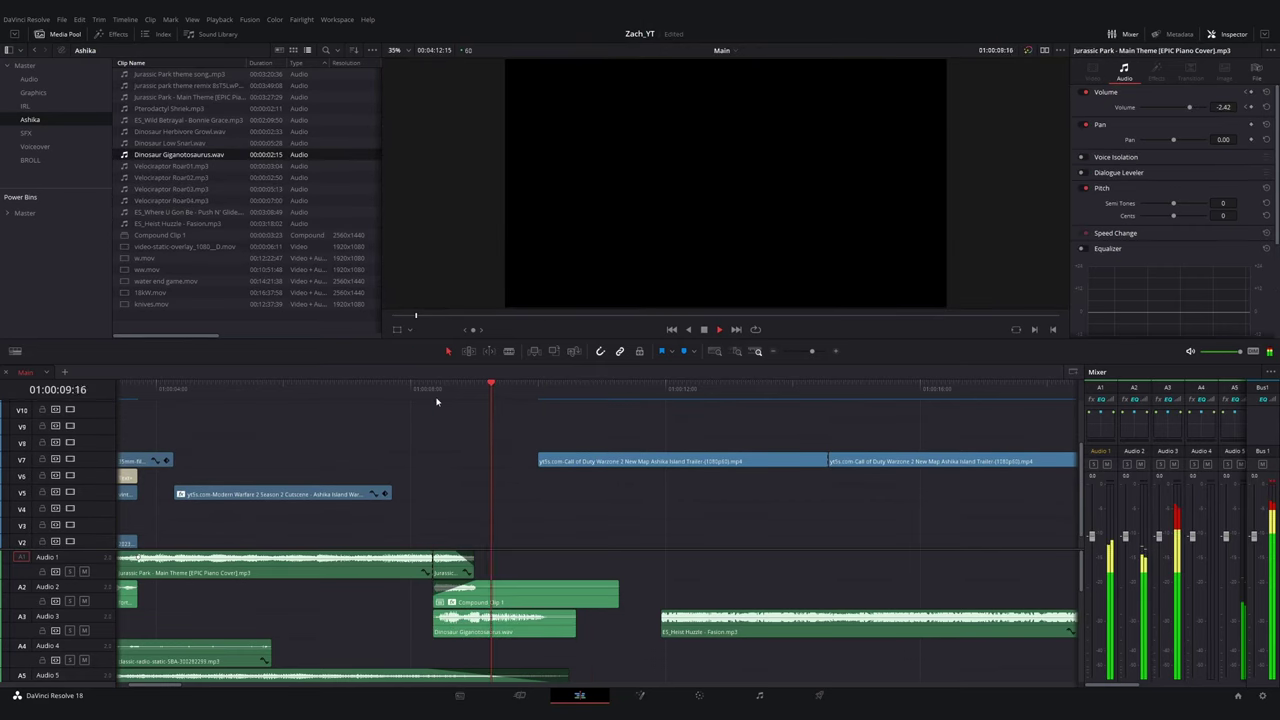
# - Move ES_Heist Huzzle to Audio 4 near the end of the Giganotosaurus sound and lower its volume to -11.58 dB
pyautogui.moveTo(682, 629); pyautogui.dragTo(532, 648)
pyautogui.scroll(-2, 585, 654)
pyautogui.click(117, 389)
pyautogui.press('space')
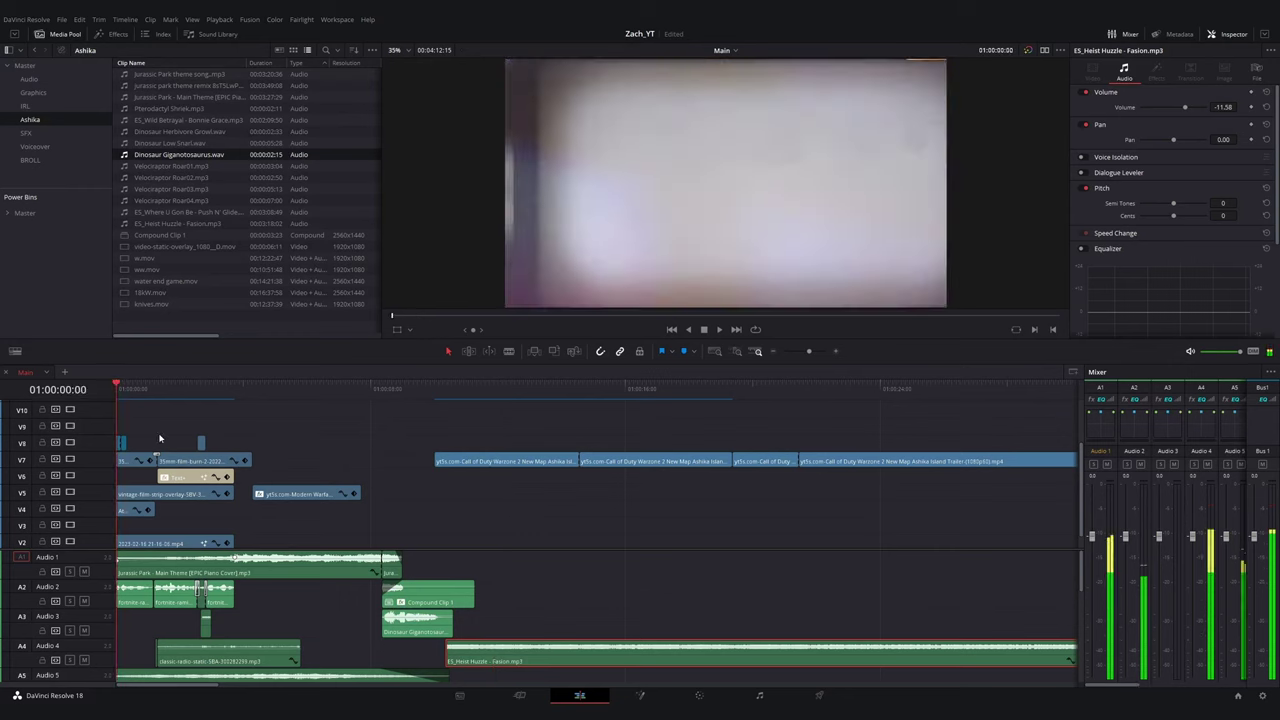
pyautogui.press('space')
pyautogui.moveTo(172, 387); pyautogui.dragTo(117, 389)
pyautogui.press('space')
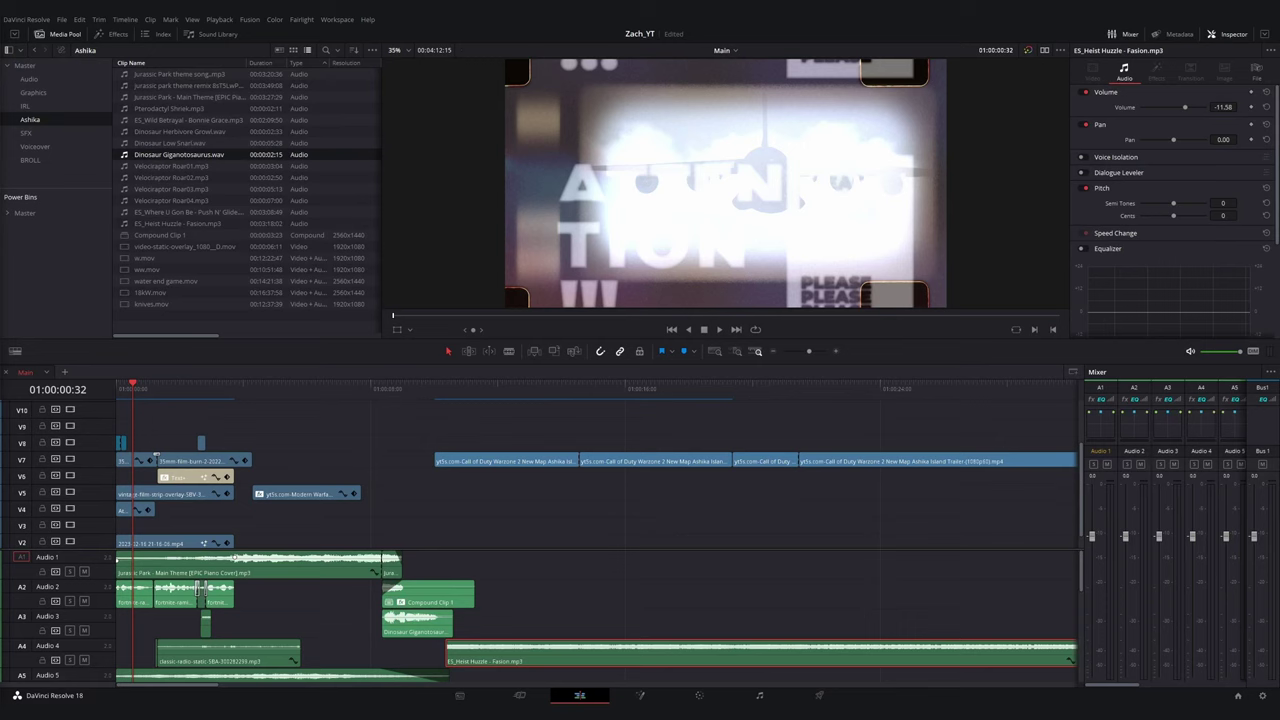
# - Align the ES_Piano Keys sound effect with the start of Audio 6 at -4.84 dB and play the opening
pyautogui.scroll(-1, 200, 590)
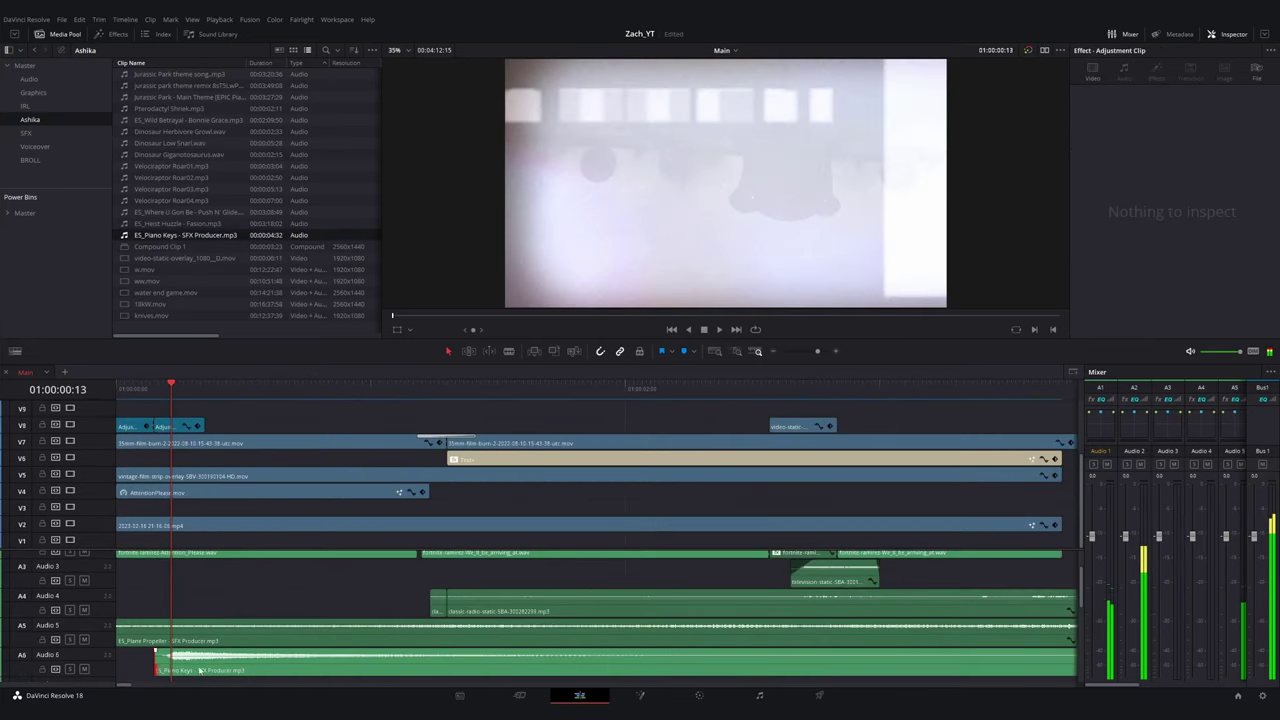
pyautogui.moveTo(200, 671); pyautogui.dragTo(161, 671)
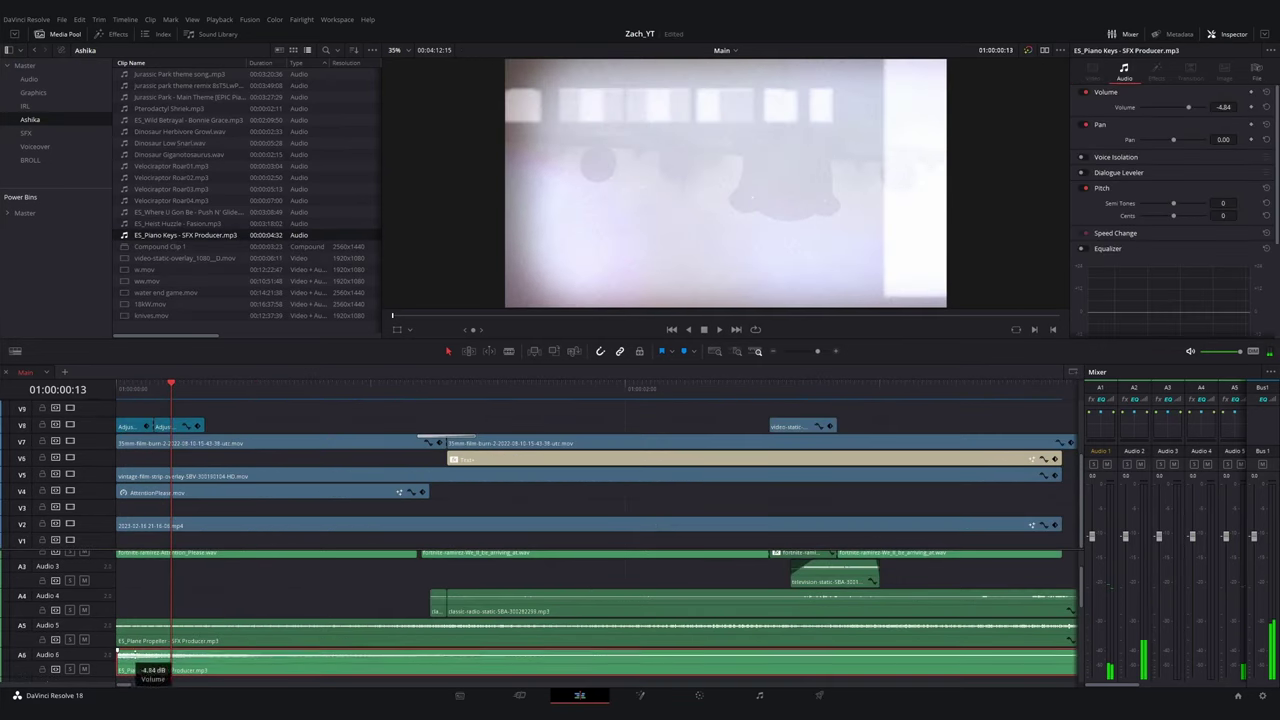
pyautogui.hotkey('ctrl', '-')
pyautogui.moveTo(143, 389); pyautogui.dragTo(101, 403)
pyautogui.press('space')
pyautogui.hotkey('ctrl', '-')
pyautogui.scroll(2, 408, 577)
pyautogui.scroll(-2, 408, 578)
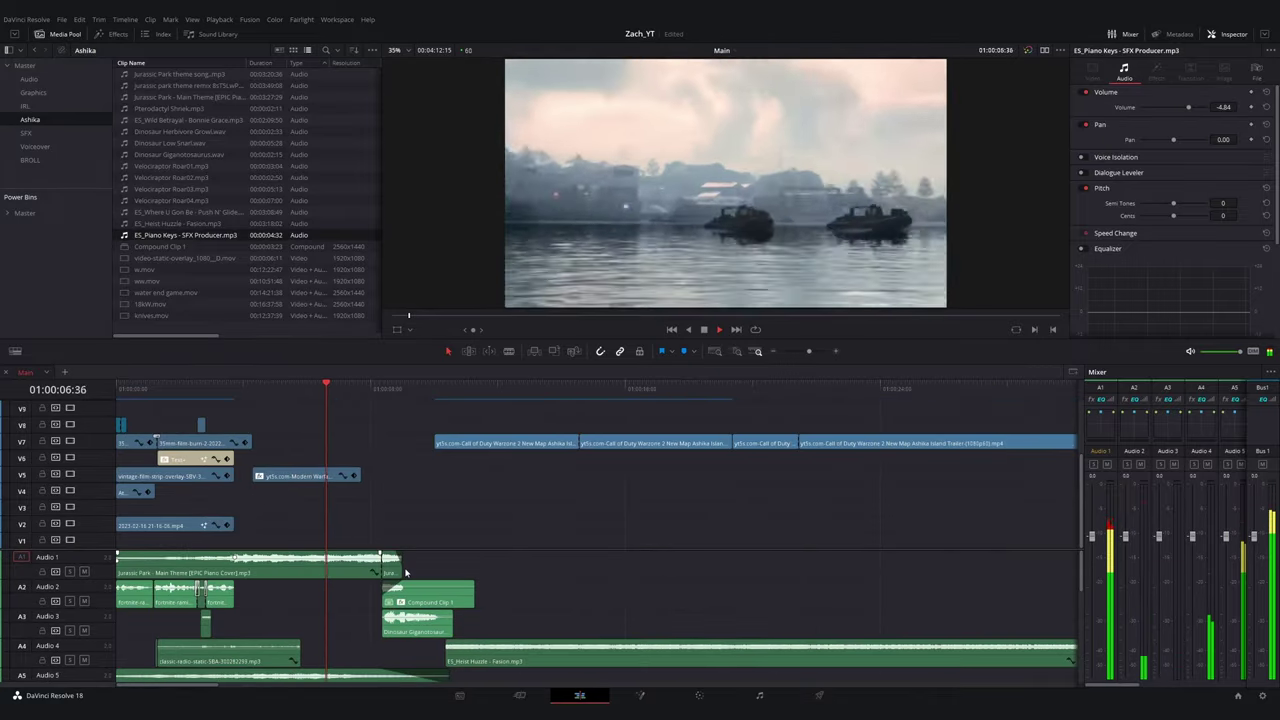
# - Move ES_Heist Huzzle on Audio 4 so it starts at the end of the reverb compound clip, and play the transition
pyautogui.moveTo(476, 664)
pyautogui.mouseDown()
pyautogui.moveTo(505, 668)
pyautogui.moveTo(493, 646)
pyautogui.mouseUp()
pyautogui.click(396, 389)
pyautogui.press('space')
pyautogui.click(467, 389)
pyautogui.press('space')
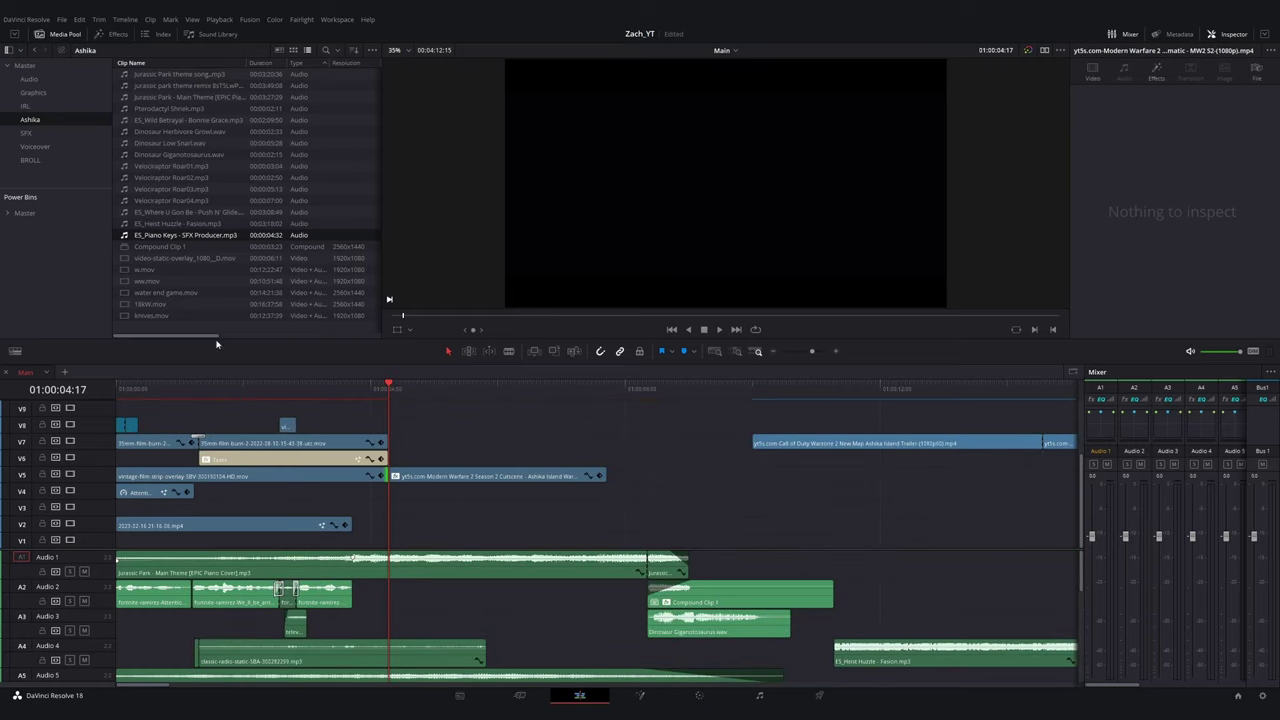
# - Add a marker to the trailer clip on V7 at 01:00:12:28, on the frame with the ASHIKA ISLAND title
pyautogui.click(112, 34)
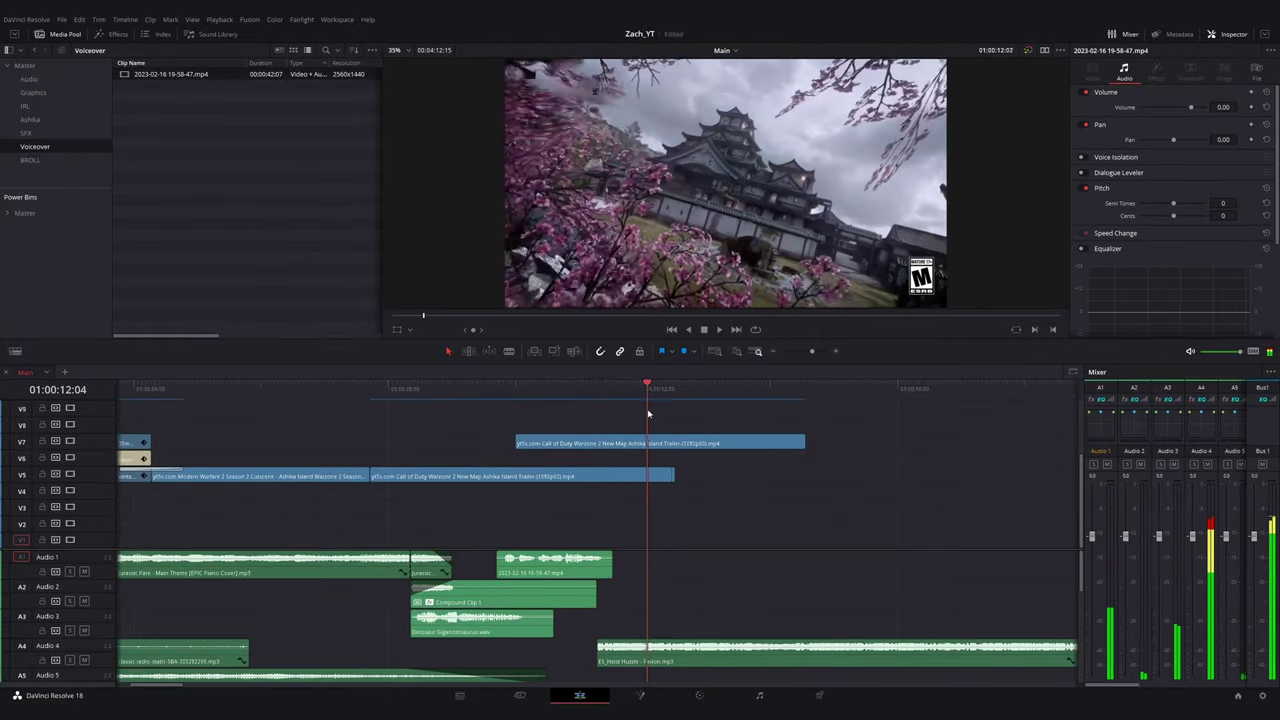
pyautogui.click(698, 444)
pyautogui.moveTo(624, 395); pyautogui.dragTo(672, 402)
pyautogui.hotkey('ctrl', '=')
pyautogui.press('Left')
pyautogui.press('Left')
pyautogui.press('Left')
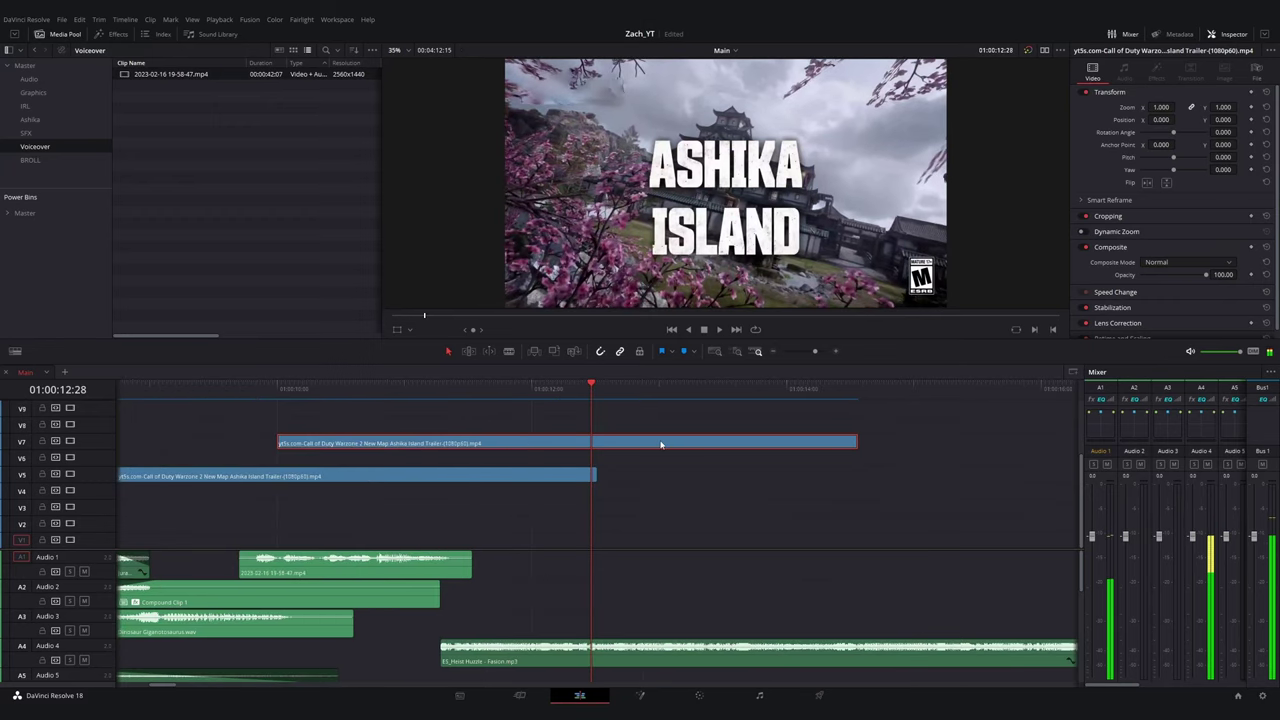
pyautogui.press('m')
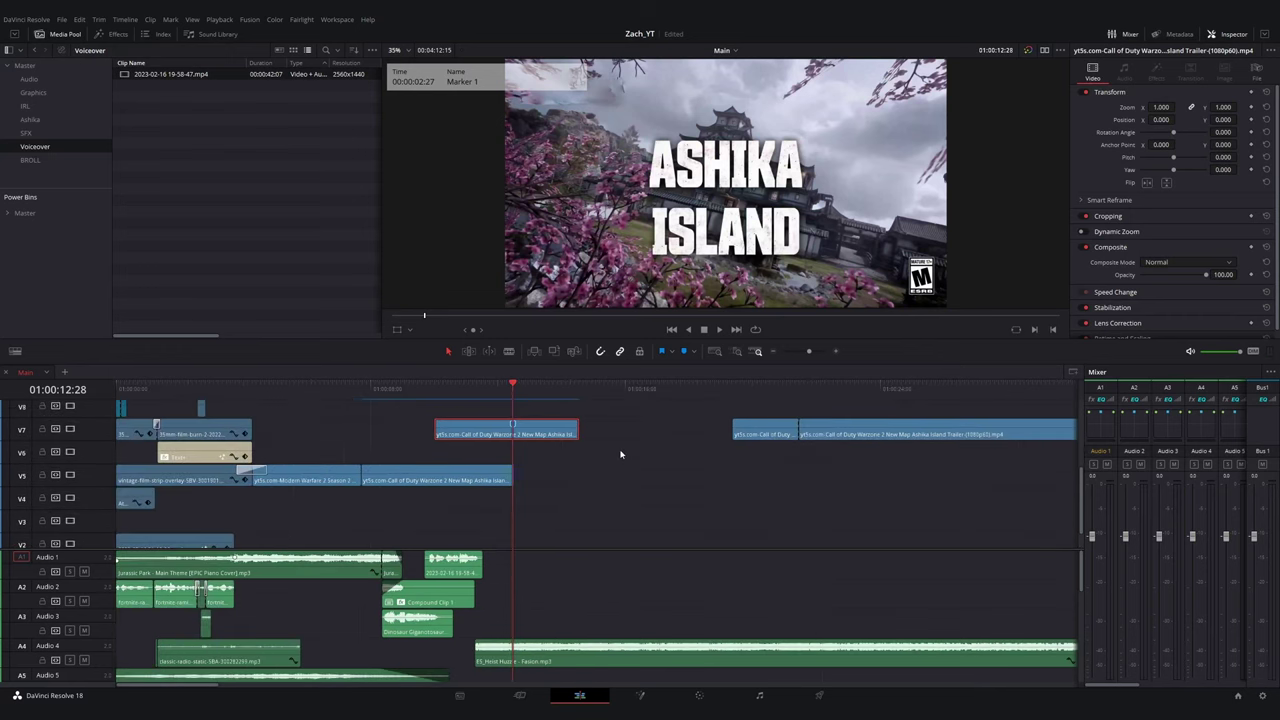
# - Move the trailer clip from V5 down to V4 and earlier, so it starts beneath the cutscene clip
pyautogui.scroll(-2, 418, 524)
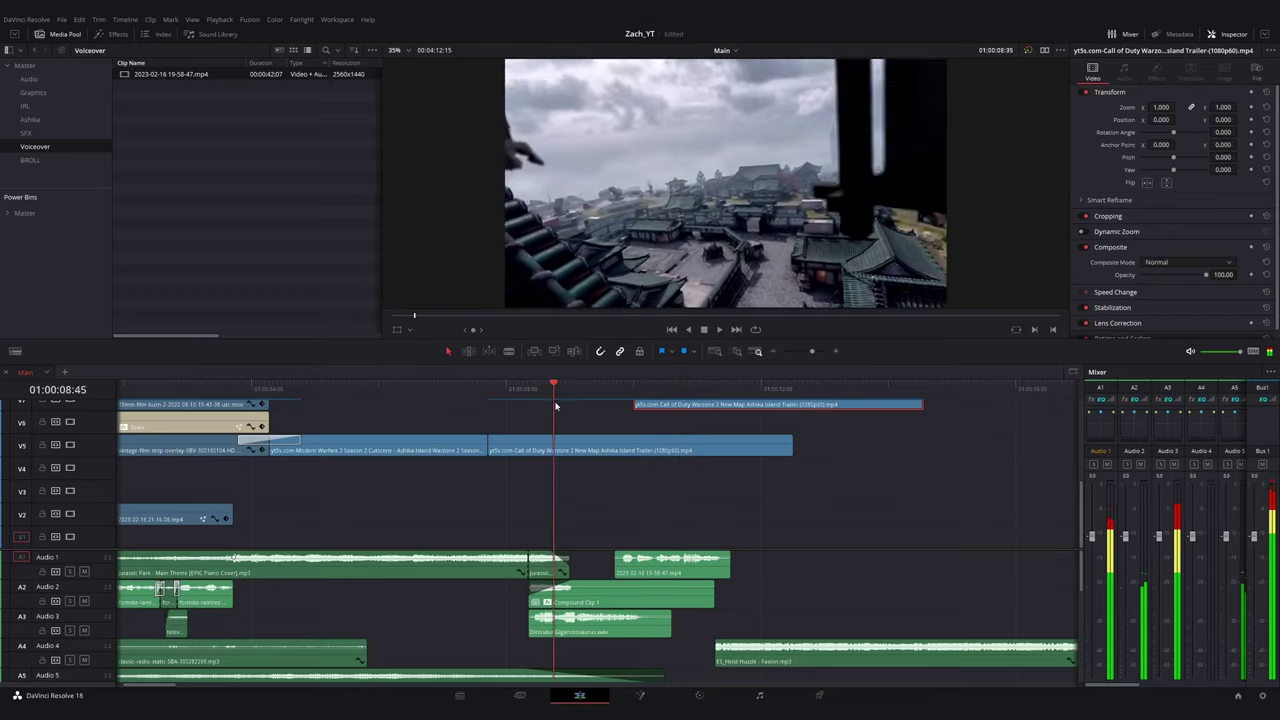
pyautogui.moveTo(560, 450); pyautogui.dragTo(375, 473)
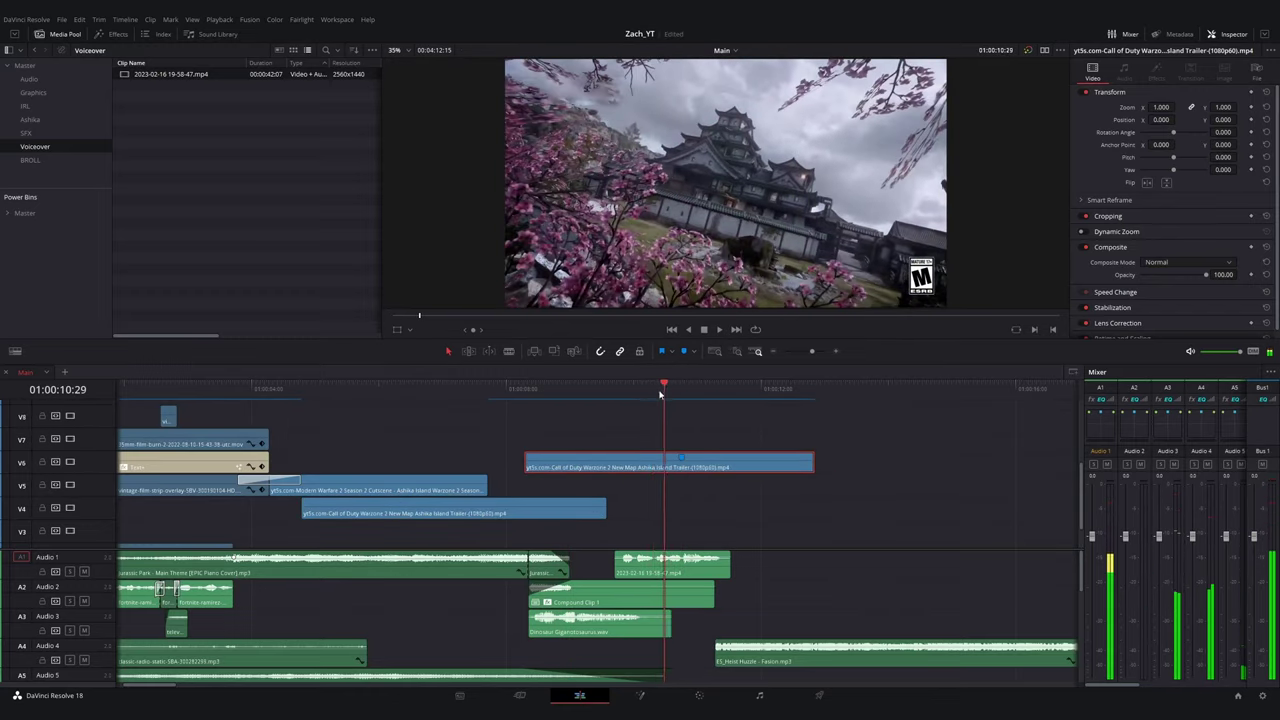
# - Trim the end of the trailer clip on V6 to the start of ES_Heist Huzzle at 01:00:11:17 and play the transition
pyautogui.scroll(2, 624, 397)
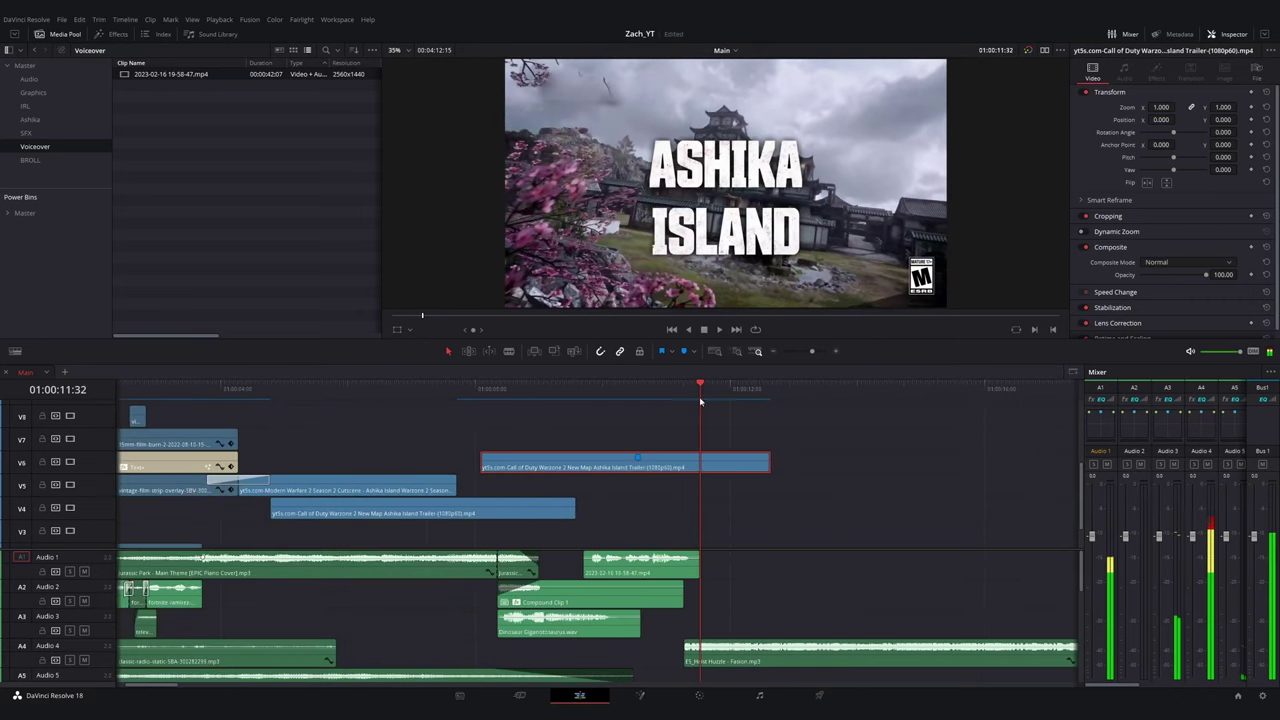
pyautogui.moveTo(700, 401); pyautogui.dragTo(684, 401)
pyautogui.moveTo(768, 462); pyautogui.dragTo(684, 463)
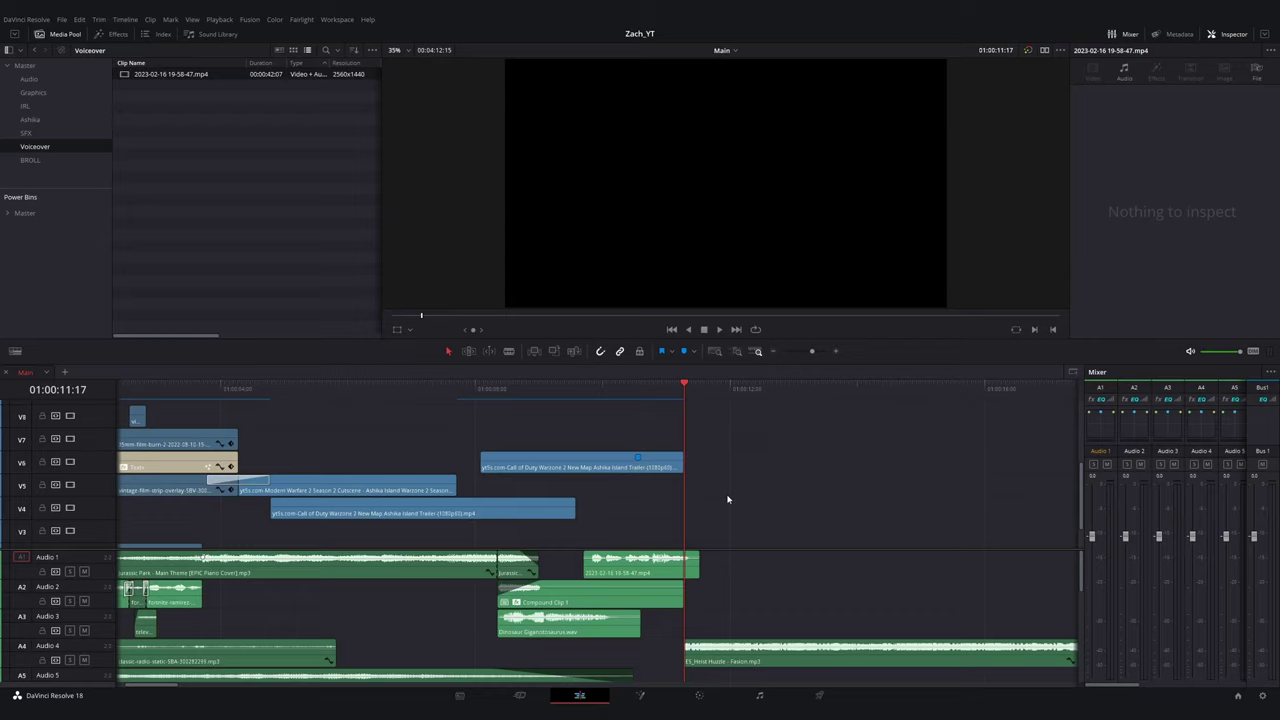
pyautogui.click(503, 400)
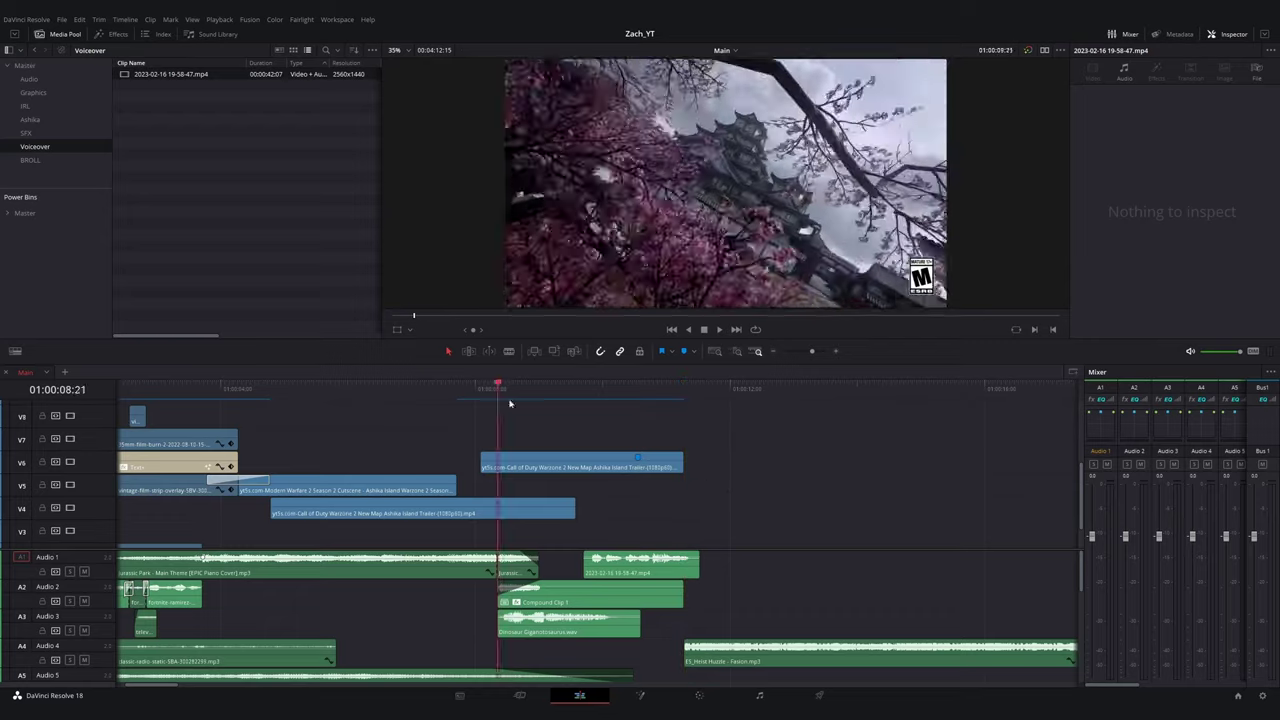
pyautogui.press('space')
# - Add a Cinematic 01 title on V7 above the trailer clip, starting shortly before 01:00:09:35
pyautogui.click(577, 395)
pyautogui.click(111, 34)
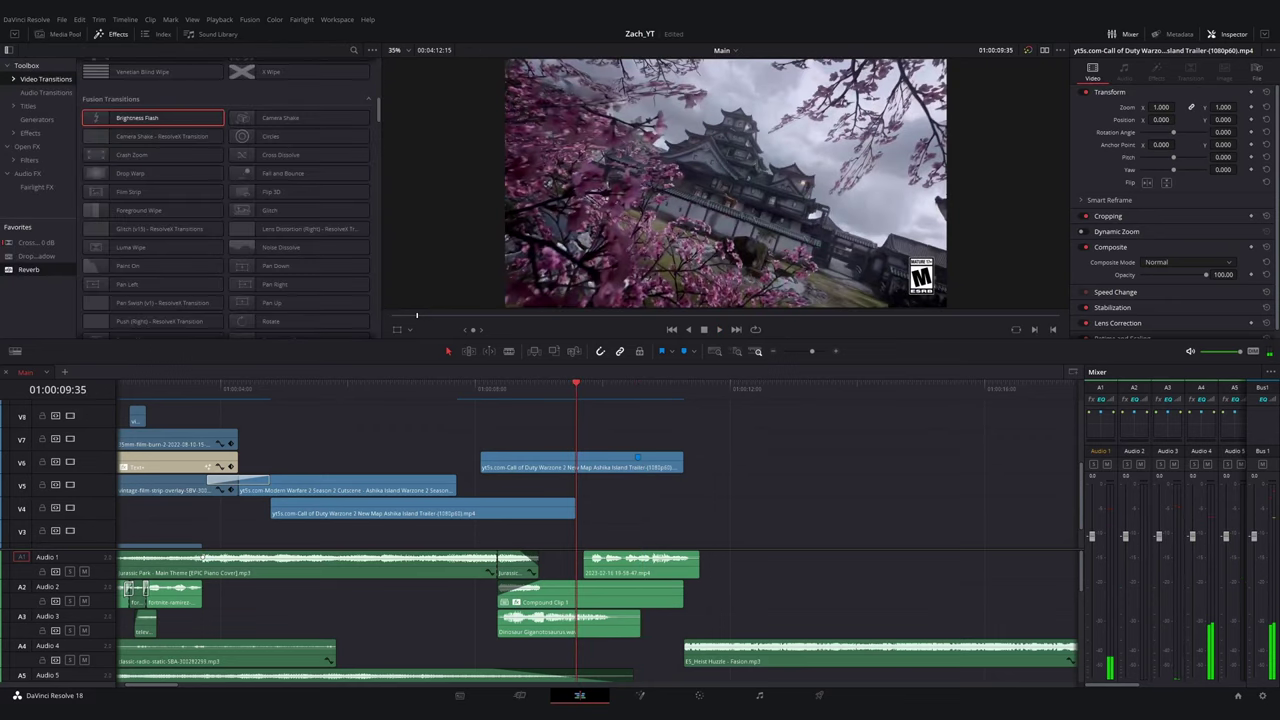
pyautogui.click(28, 106)
pyautogui.scroll(-5, 186, 243)
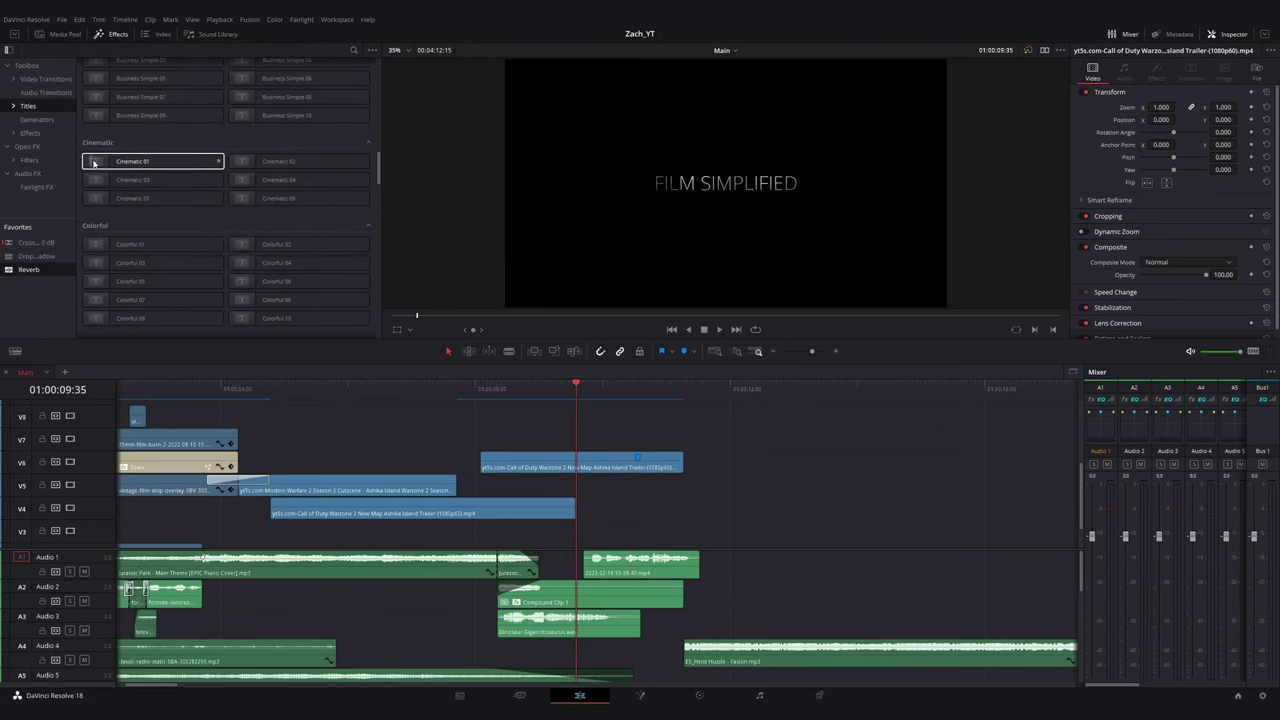
pyautogui.moveTo(117, 162); pyautogui.dragTo(545, 440)
# - Try ChunkFive as the font of the Cinematic 01 title
pyautogui.click(1198, 220)
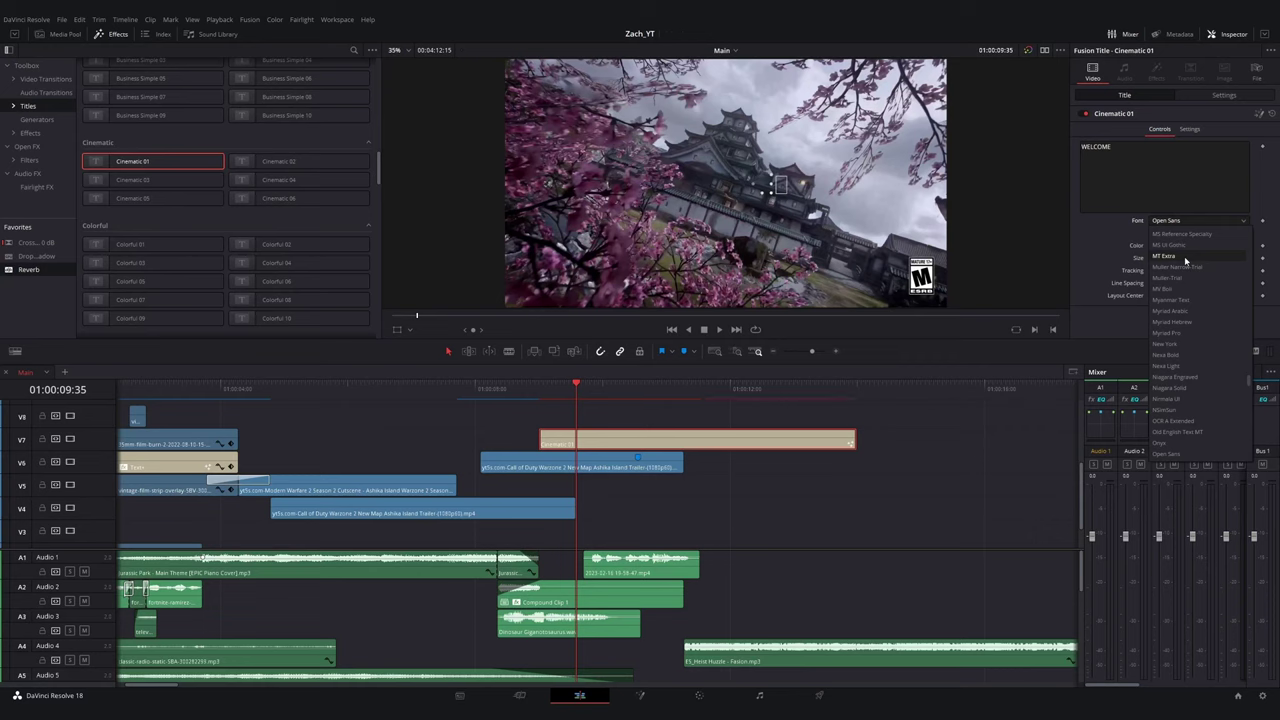
pyautogui.scroll(10, 1186, 262)
pyautogui.click(1183, 400)
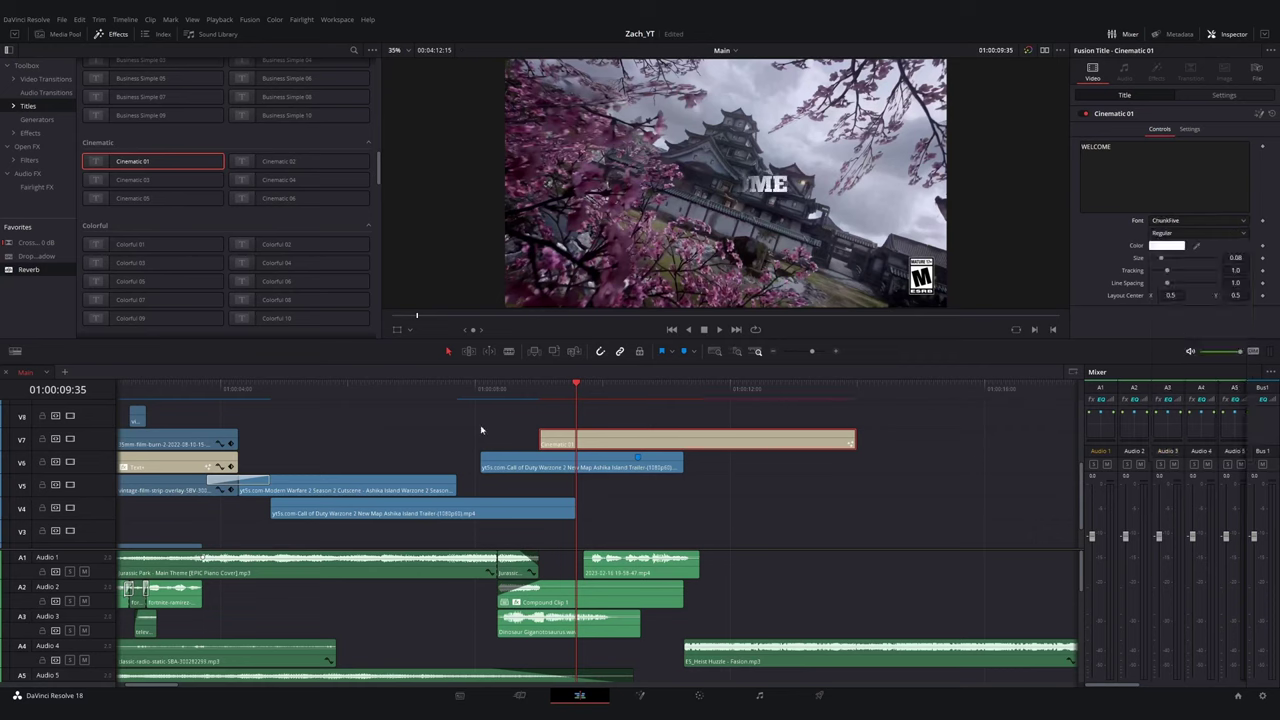
# - Set the WELCOME title's font to Willordy Night and its layout center Y to 0.758
pyautogui.click(480, 429)
pyautogui.click(580, 438)
pyautogui.click(1198, 220)
pyautogui.scroll(-15, 1185, 419)
pyautogui.click(1185, 421)
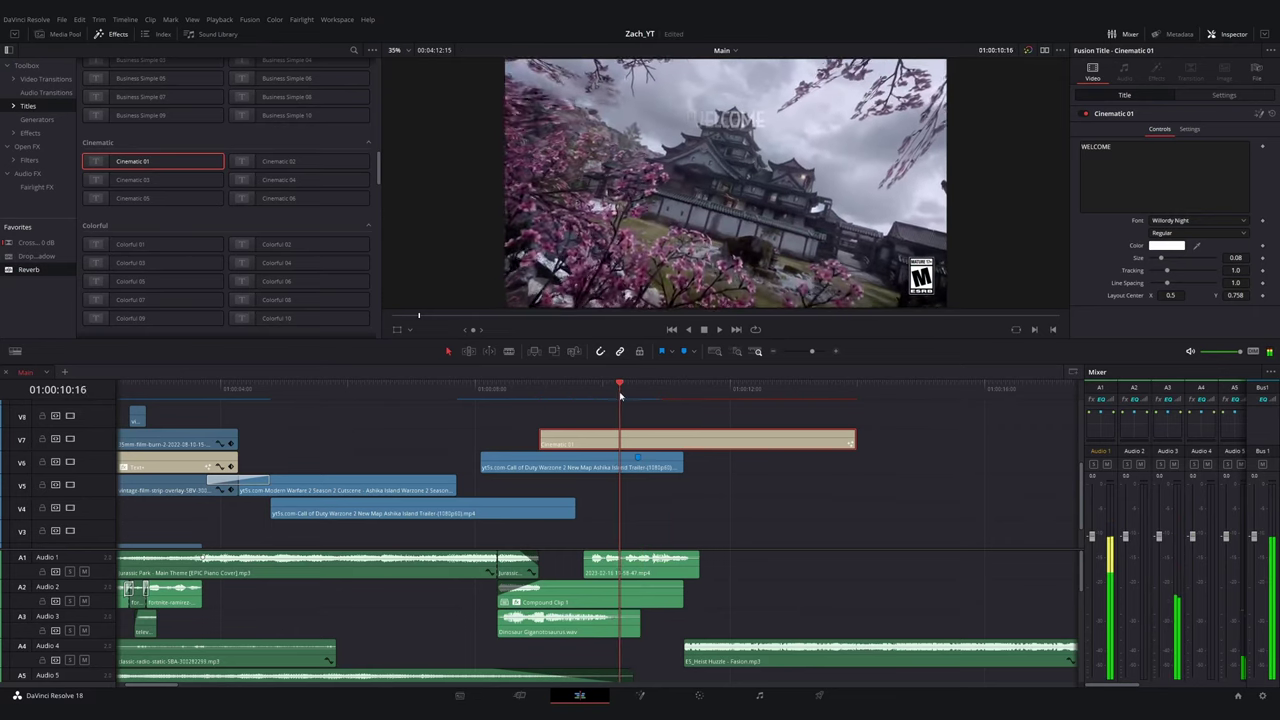
# - Open the title's composition in Fusion, center its nodes in the node graph and switch to a single viewer
pyautogui.click(640, 695)
pyautogui.click(242, 475)
pyautogui.click(128, 475)
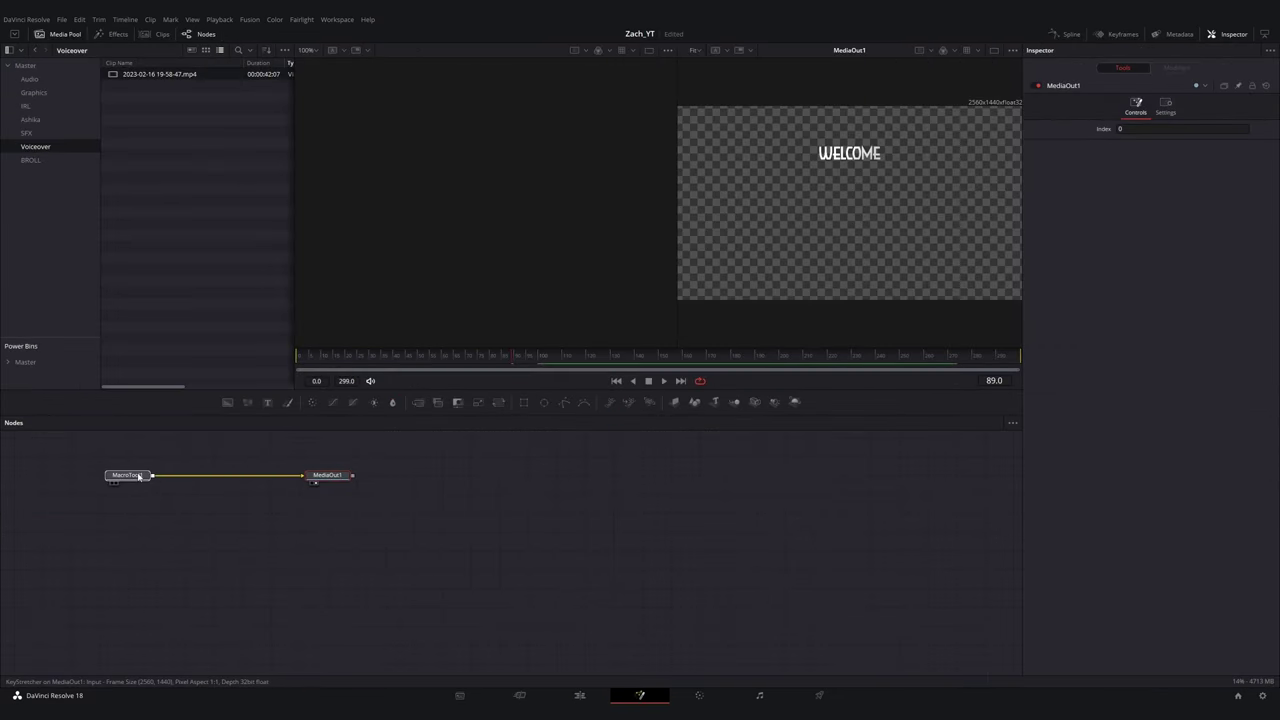
pyautogui.scroll(2, 371, 589)
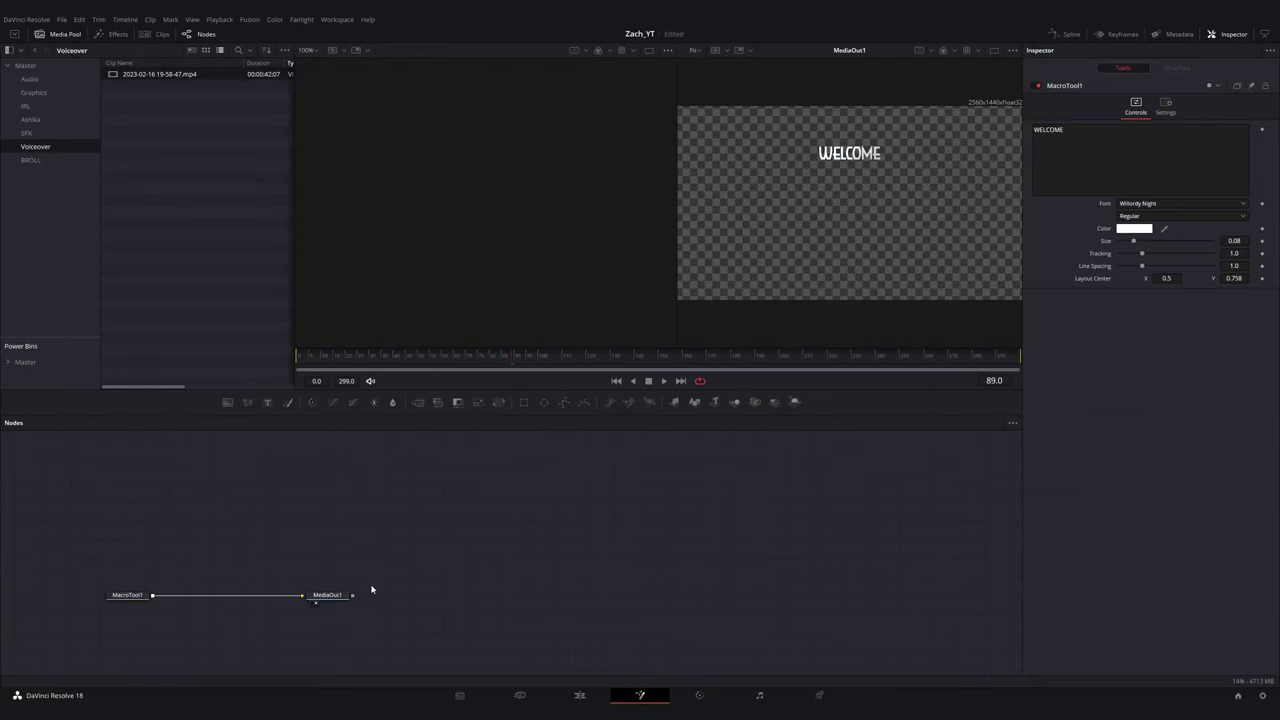
pyautogui.scroll(-1, 330, 578)
pyautogui.hscroll(-5, 291, 567)
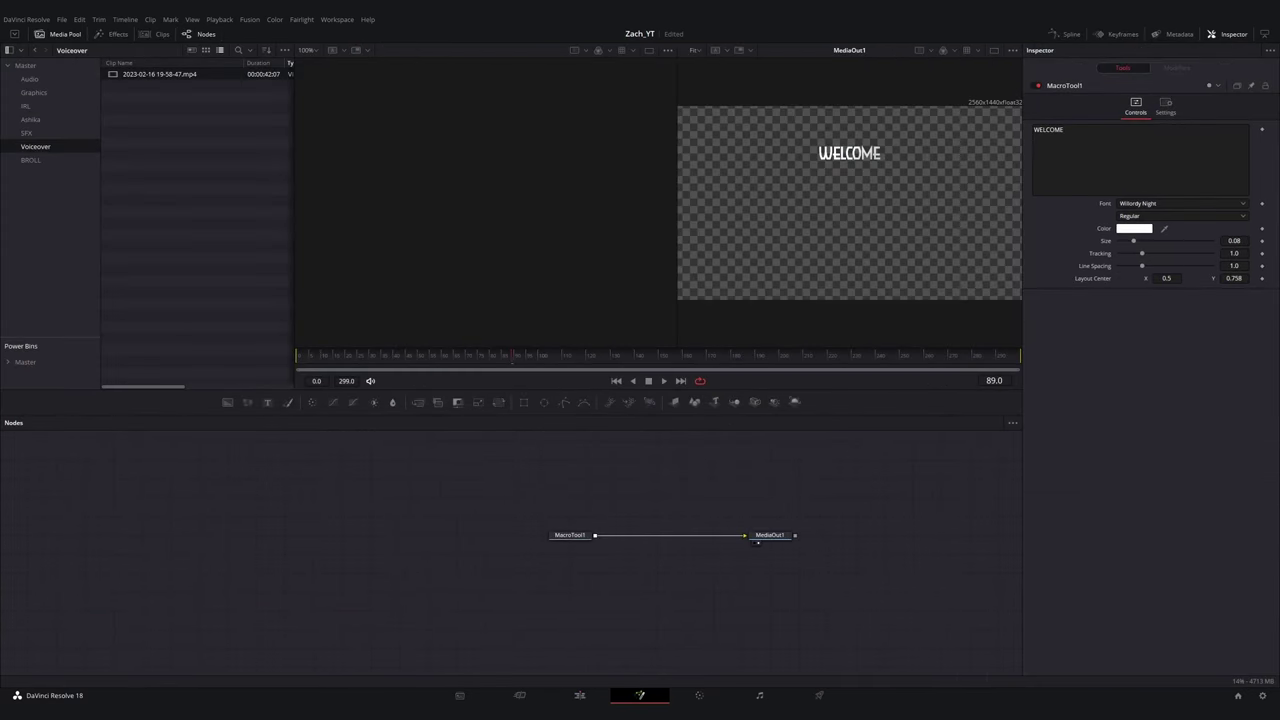
pyautogui.click(994, 50)
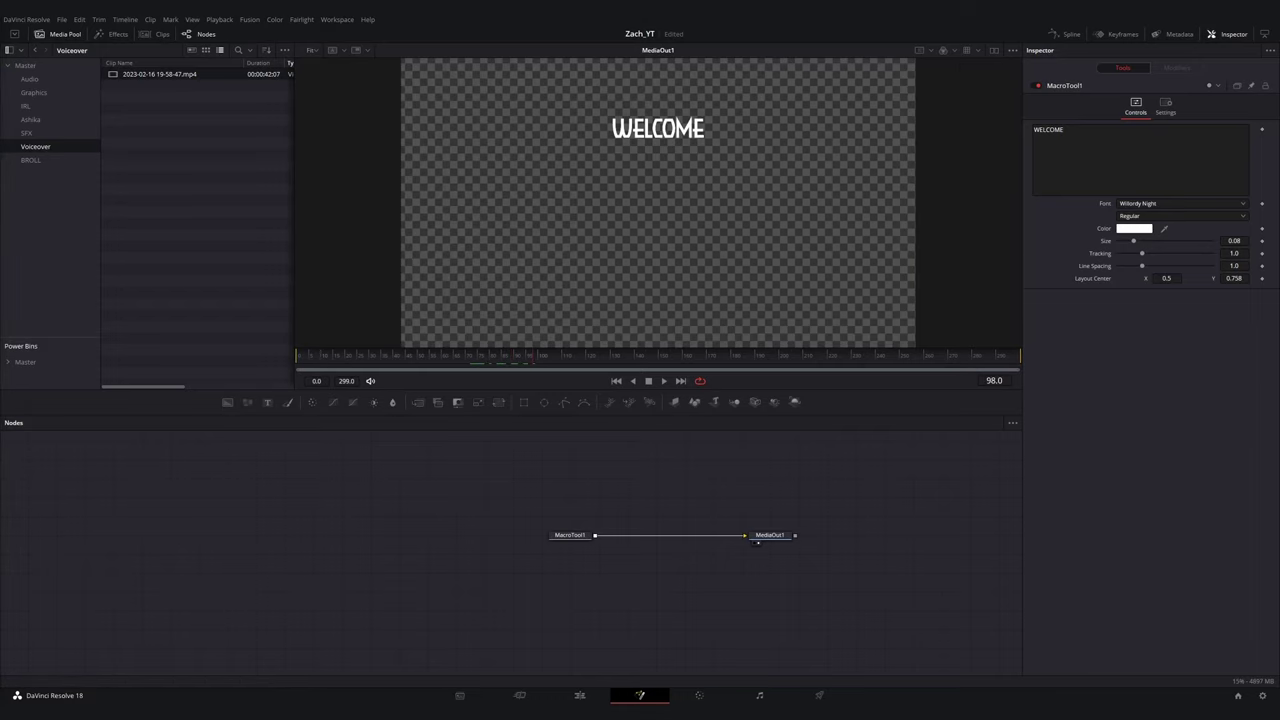
# - Make room between MacroTool1 and MediaOut1 and insert a Merge node there
pyautogui.moveTo(565, 535); pyautogui.dragTo(600, 543)
pyautogui.rightClick(487, 537)
pyautogui.click(482, 537)
pyautogui.hotkey('shift', 'space')
pyautogui.press('Return')
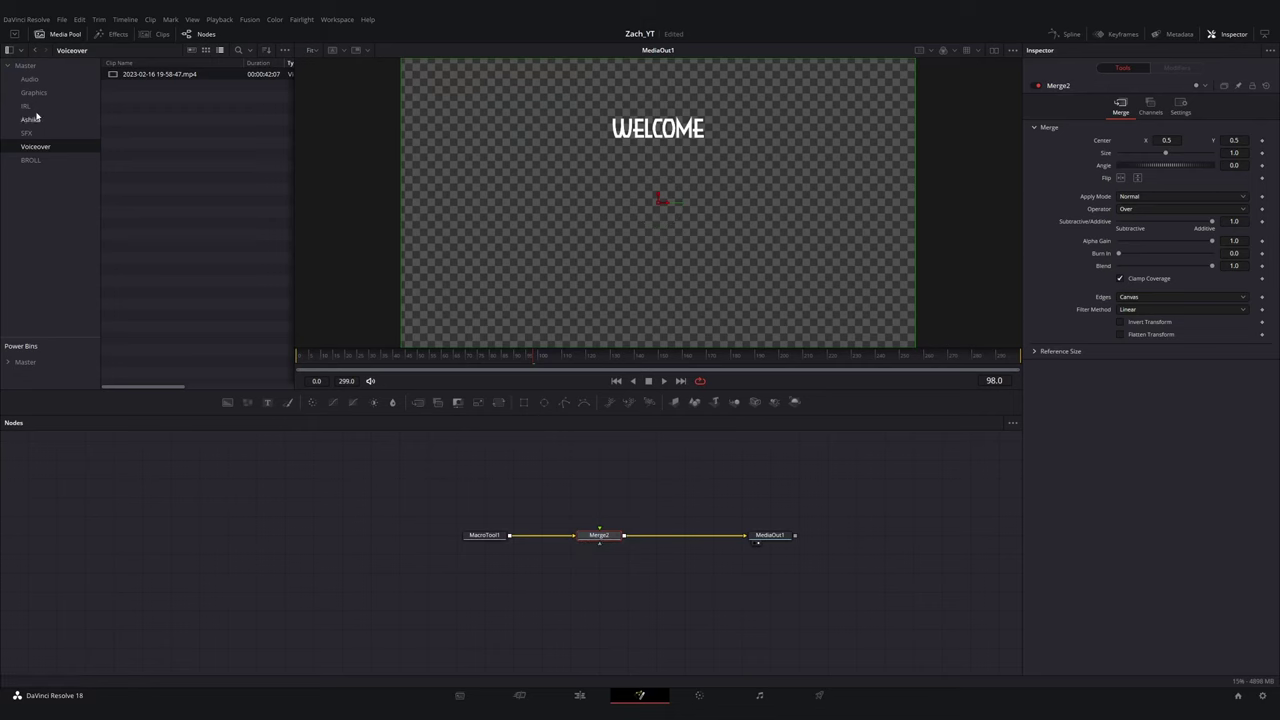
# - Import Dirty-Surface-Texture-01.jpg from the stock media's Dirty Surface Textures folder as the merge's foreground and place its node above the merge
pyautogui.click(34, 93)
pyautogui.click(32, 119)
pyautogui.hotkey('alt', 'Tab')
pyautogui.scroll(2, 598, 300)
pyautogui.click(586, 286)
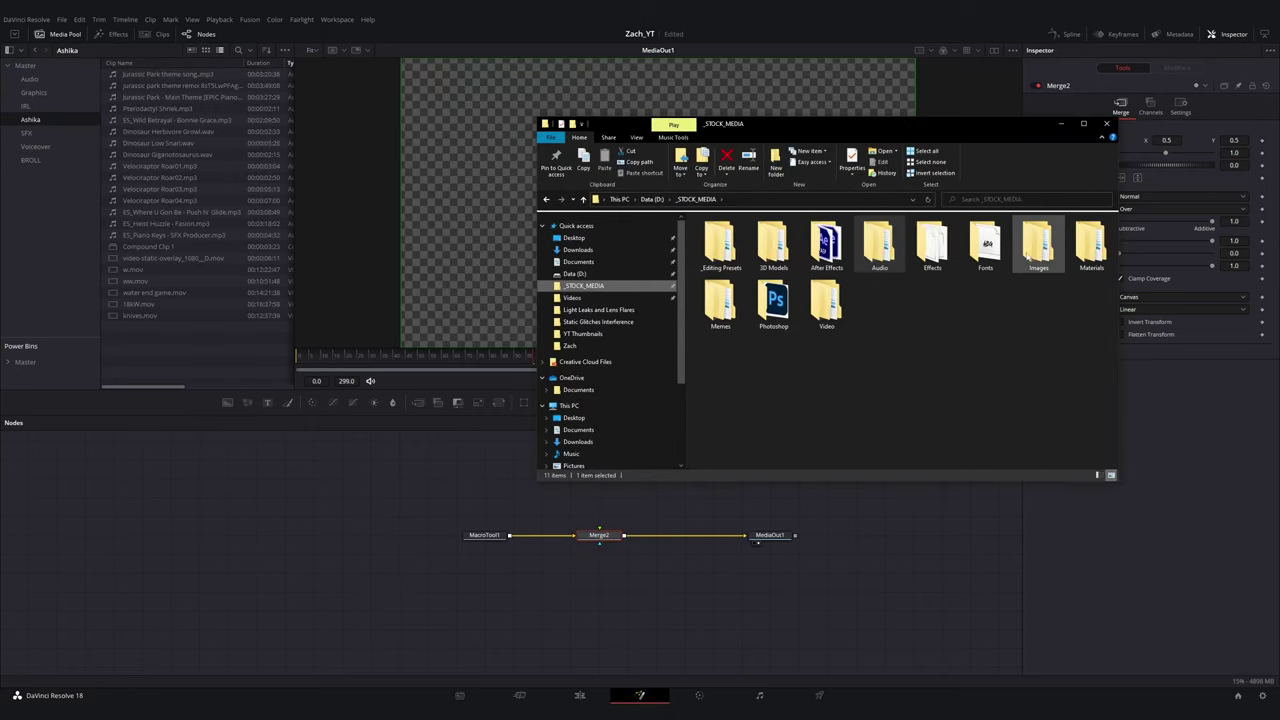
pyautogui.doubleClick(1027, 258)
pyautogui.doubleClick(748, 434)
pyautogui.doubleClick(747, 244)
pyautogui.doubleClick(747, 245)
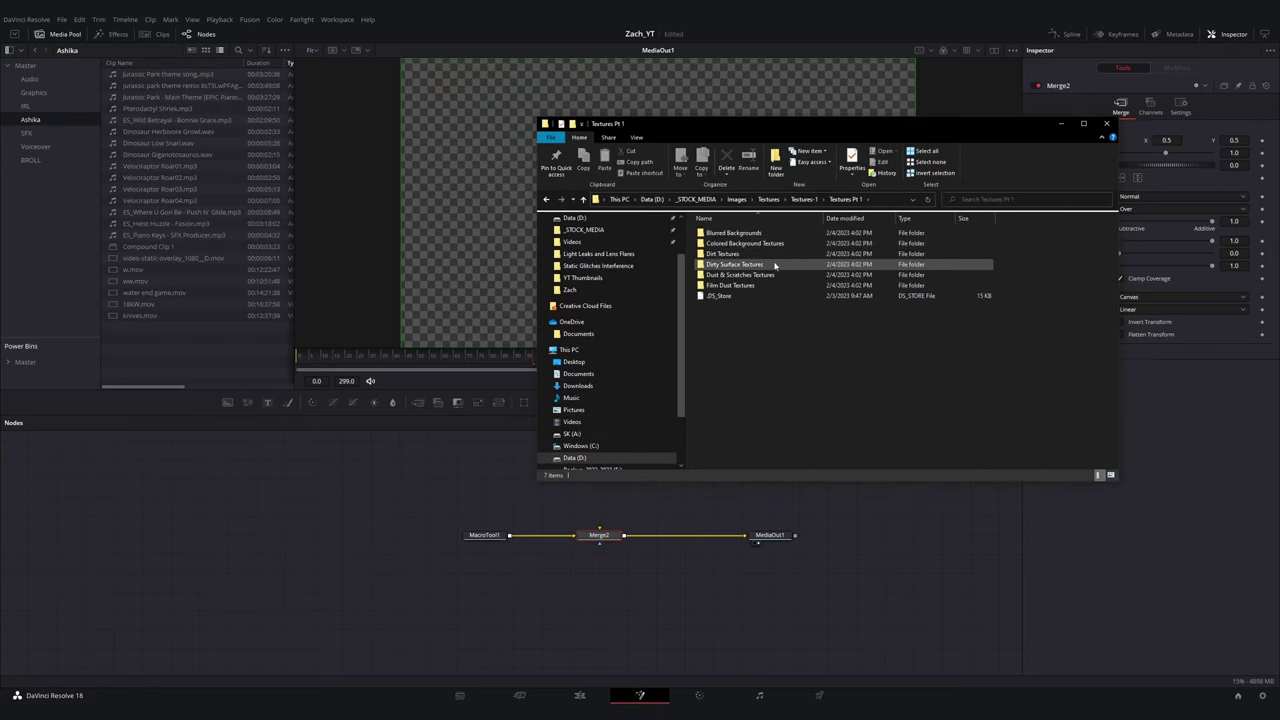
pyautogui.doubleClick(775, 265)
pyautogui.moveTo(737, 257); pyautogui.dragTo(599, 527)
pyautogui.moveTo(511, 478); pyautogui.dragTo(599, 478)
# - Try the Lighten apply mode on Merge2, then return it to Normal
pyautogui.click(599, 535)
pyautogui.click(1180, 196)
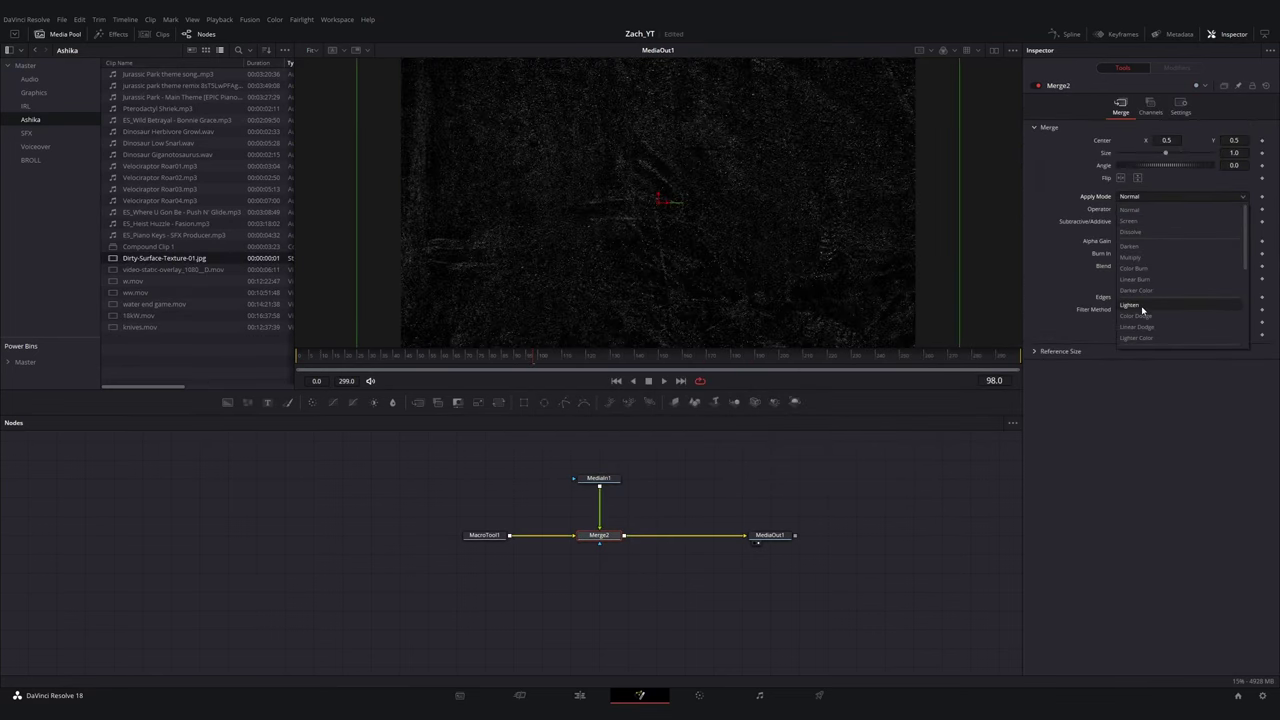
pyautogui.click(1142, 309)
pyautogui.click(1149, 197)
pyautogui.click(1146, 210)
# - Connect MacroTool1 to Merge2's effect mask as well and move MacroTool1 below the merge
pyautogui.moveTo(510, 536); pyautogui.dragTo(599, 546)
pyautogui.scroll(1, 661, 188)
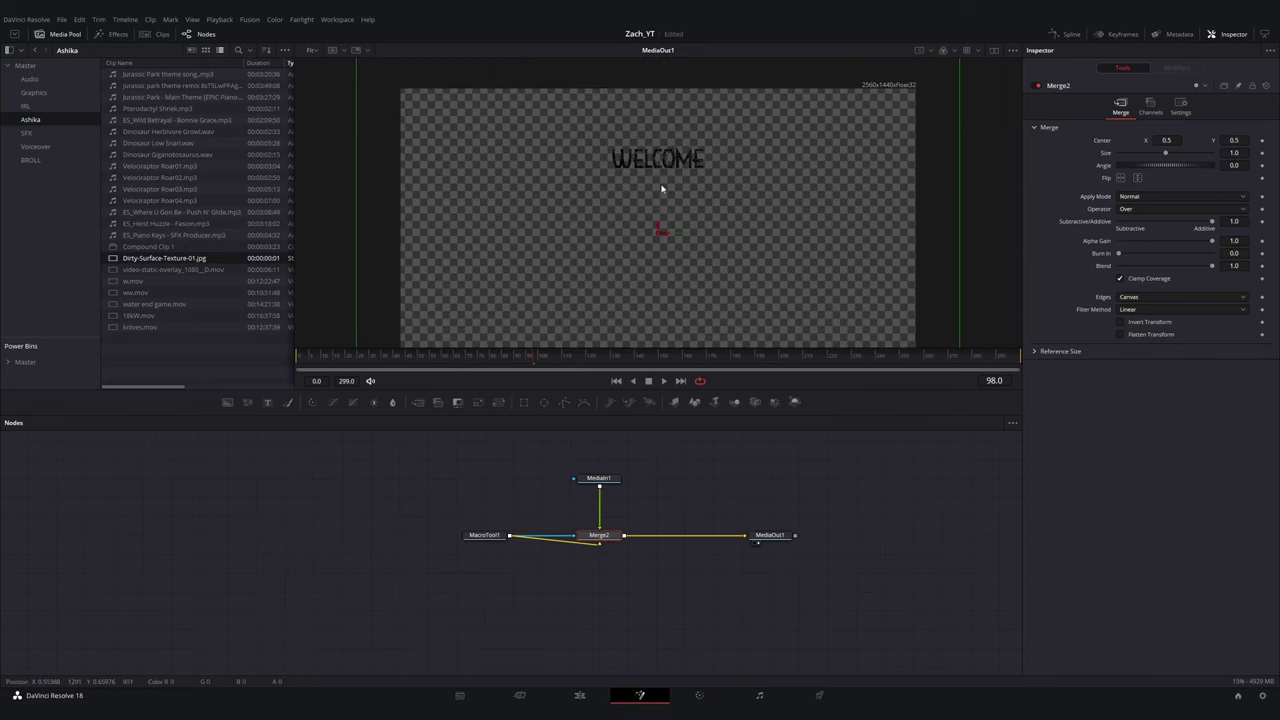
pyautogui.scroll(5, 661, 190)
pyautogui.click(608, 479)
pyautogui.moveTo(500, 537); pyautogui.dragTo(570, 591)
pyautogui.click(610, 479)
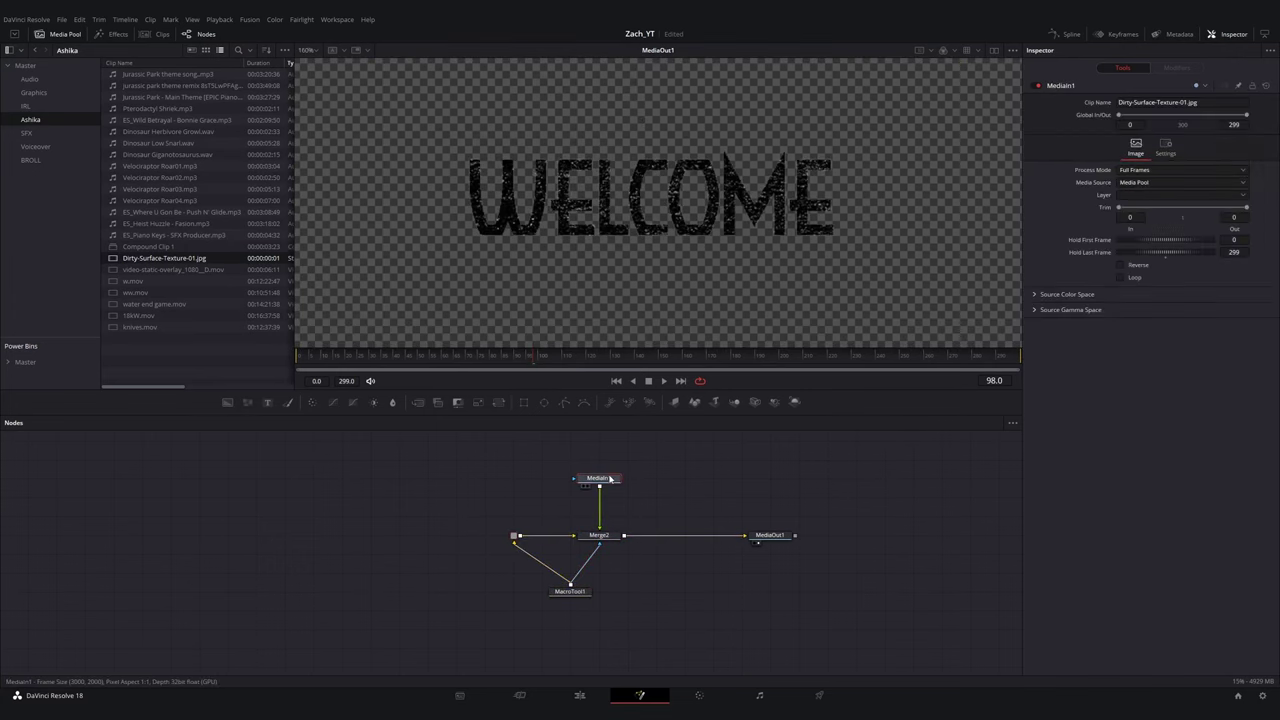
# - Try apply modes such as Overlay, Color Dodge and Saturation on Merge2, then return it to Normal
pyautogui.click(599, 535)
pyautogui.click(1182, 196)
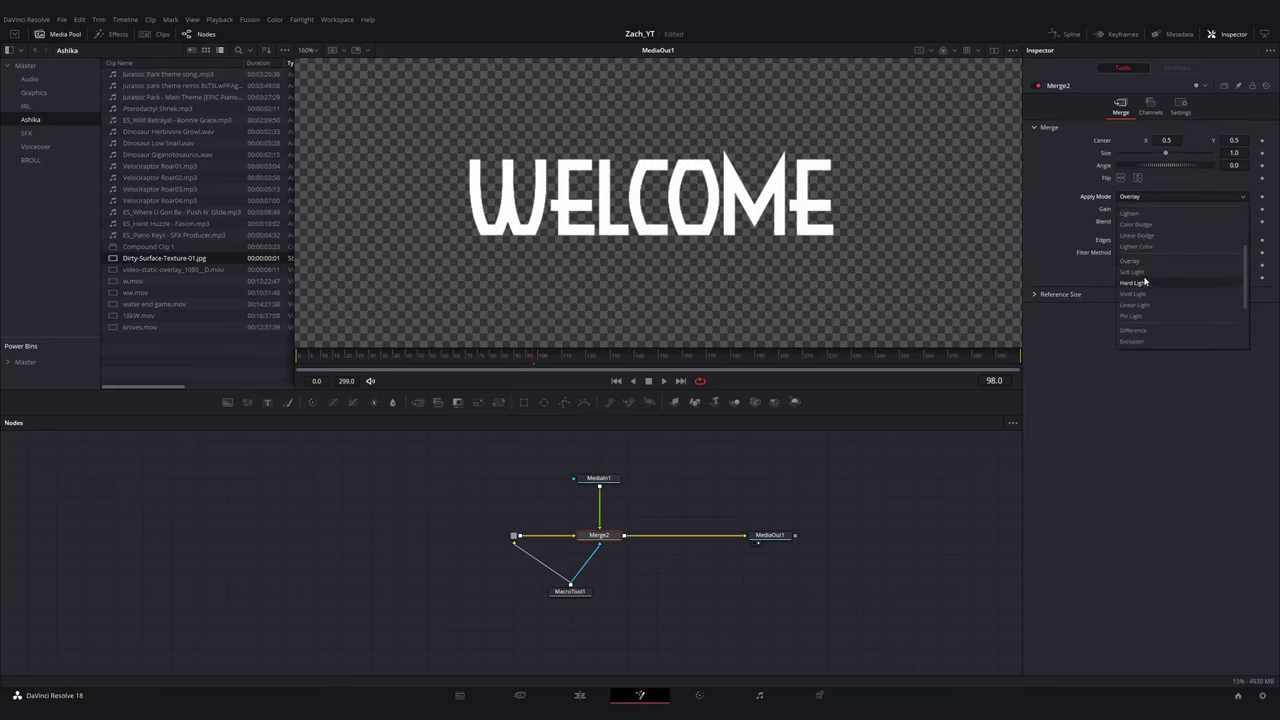
pyautogui.scroll(-2, 1147, 265)
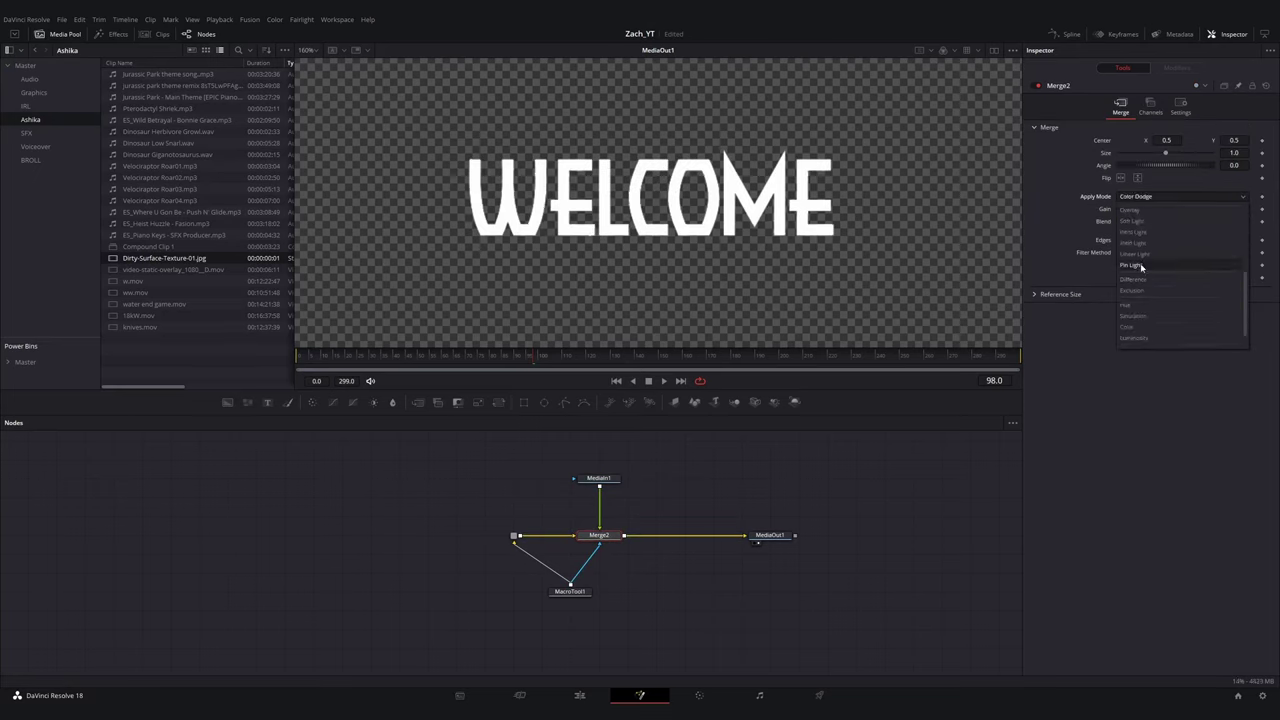
pyautogui.scroll(-1, 1138, 300)
pyautogui.scroll(4, 1136, 201)
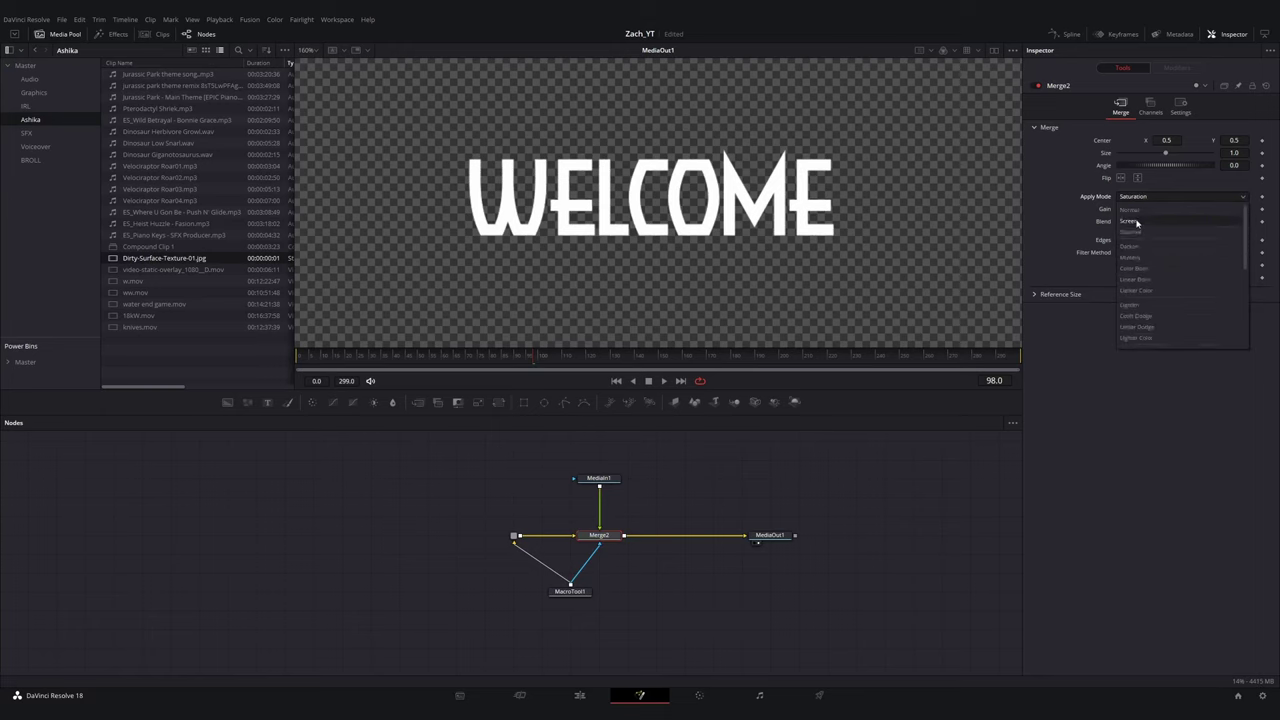
pyautogui.click(1136, 228)
pyautogui.click(1129, 198)
pyautogui.click(1132, 209)
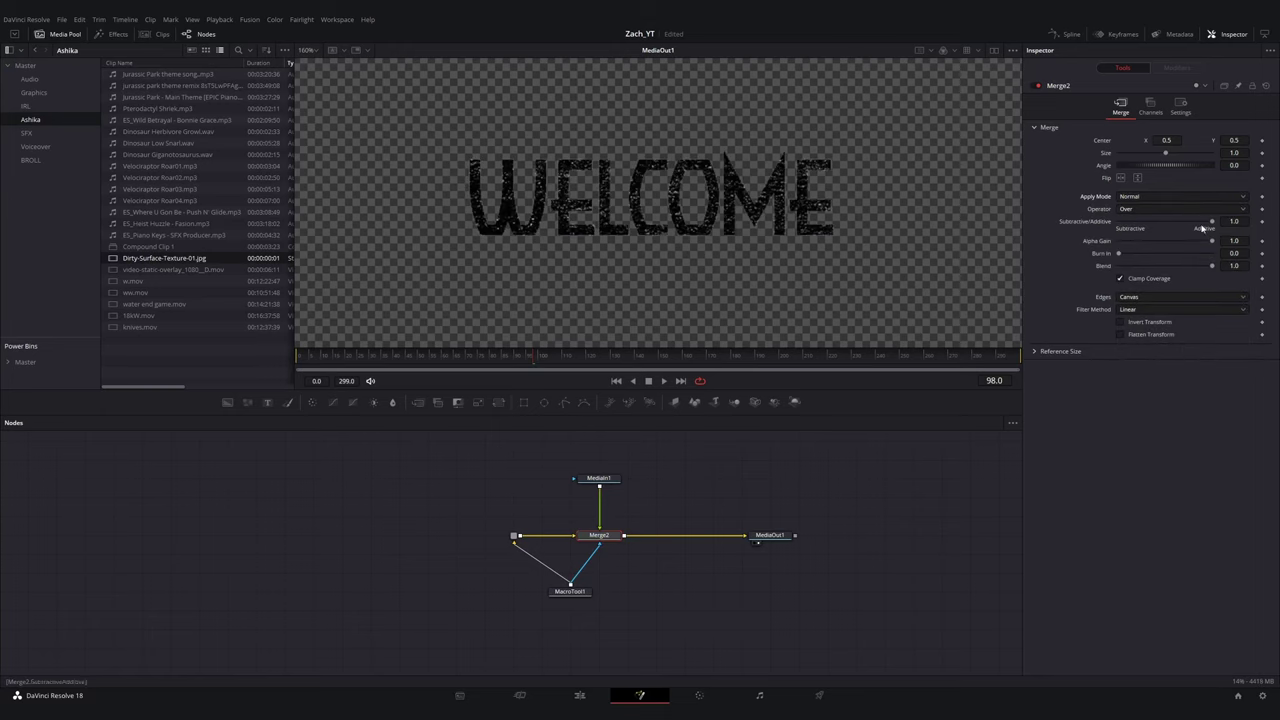
# - Insert an Invert Color node between the texture's MediaIn1 node and Merge2
pyautogui.moveTo(1117, 255)
pyautogui.mouseDown()
pyautogui.moveTo(1208, 260)
pyautogui.moveTo(1088, 257)
pyautogui.mouseUp()
pyautogui.click(603, 479)
pyautogui.hotkey('shift', 'space')
pyautogui.write('inv')
pyautogui.press('Return')
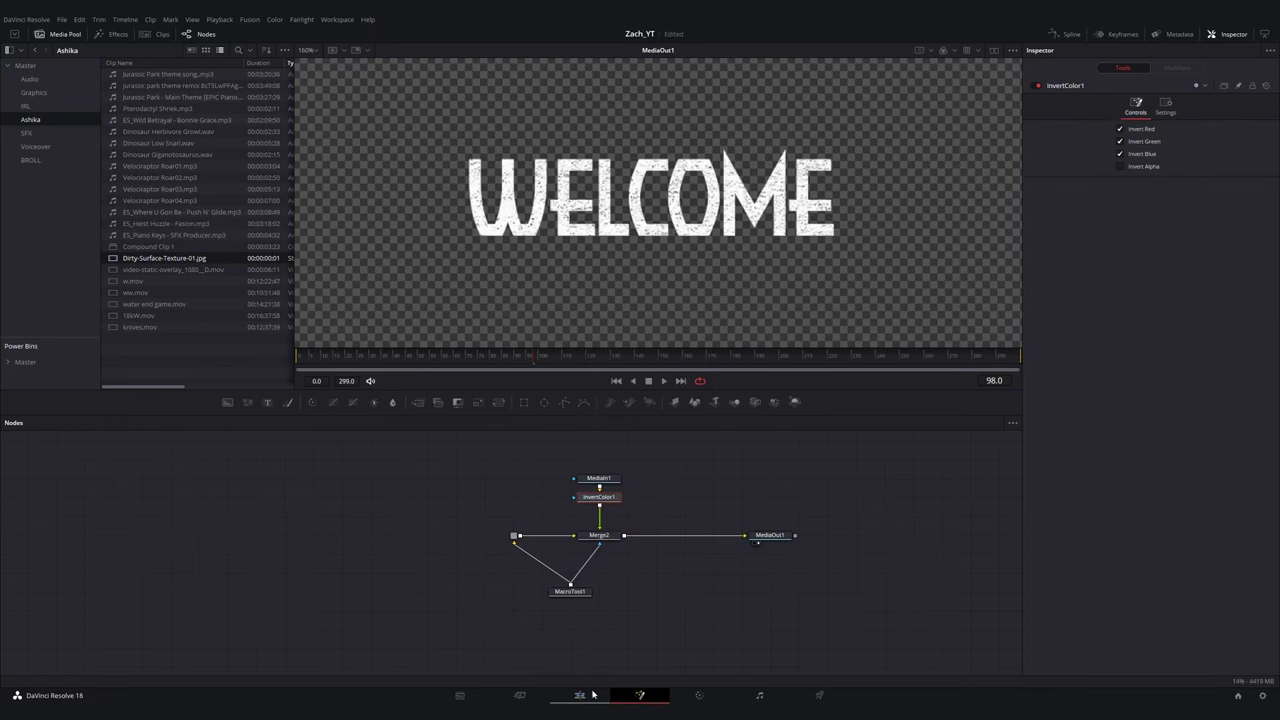
# - Return to the edit timeline and set the Cinematic 01 title's composite mode to Screen
pyautogui.click(579, 694)
pyautogui.click(1224, 95)
pyautogui.click(1188, 284)
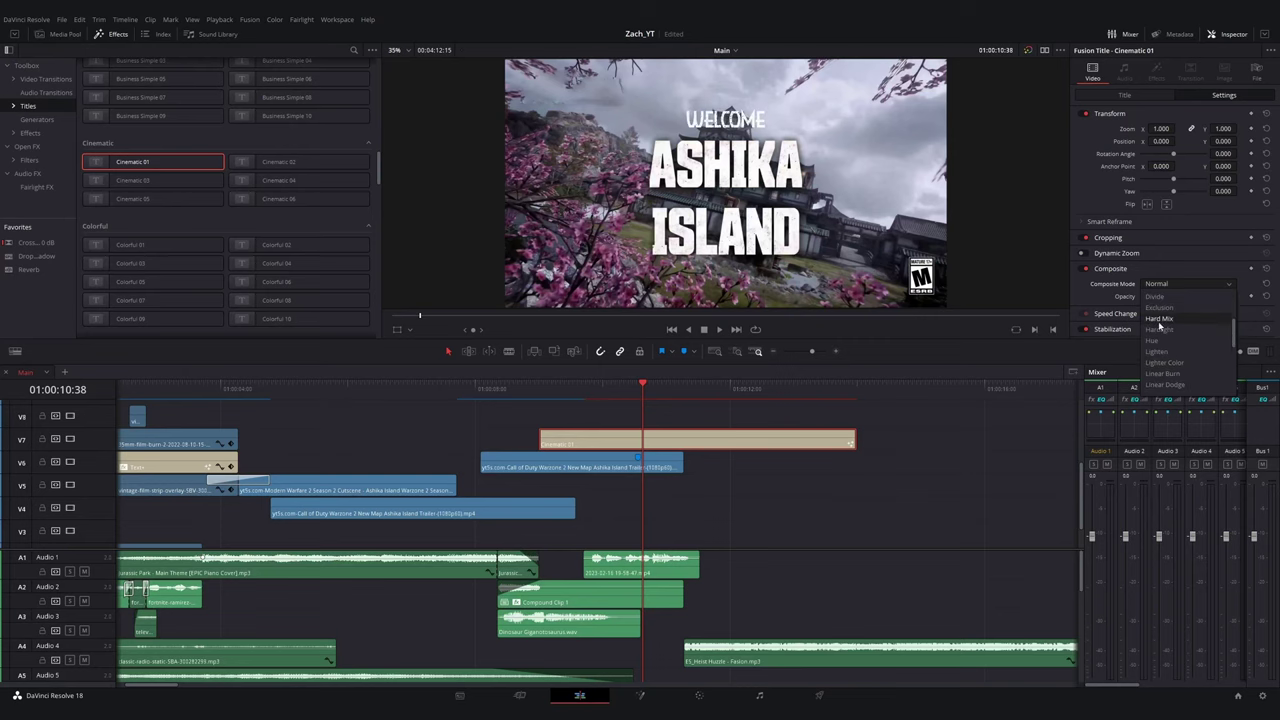
pyautogui.scroll(-3, 1160, 326)
pyautogui.click(1162, 364)
# - Move MediaOut1 farther from Merge2 in the title's Fusion composition and insert a MultistepBlur node between them
pyautogui.moveTo(774, 543); pyautogui.dragTo(859, 543)
pyautogui.hotkey('shift', 'space')
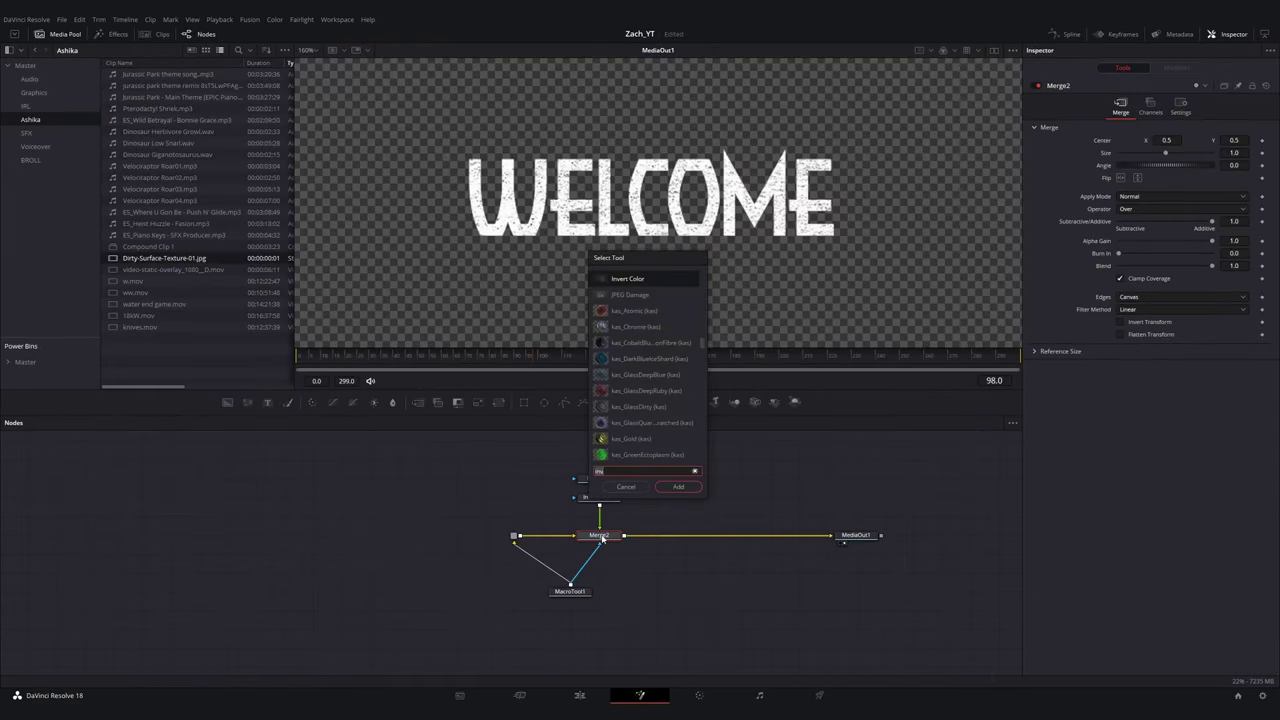
pyautogui.write('blur')
pyautogui.doubleClick(632, 440)
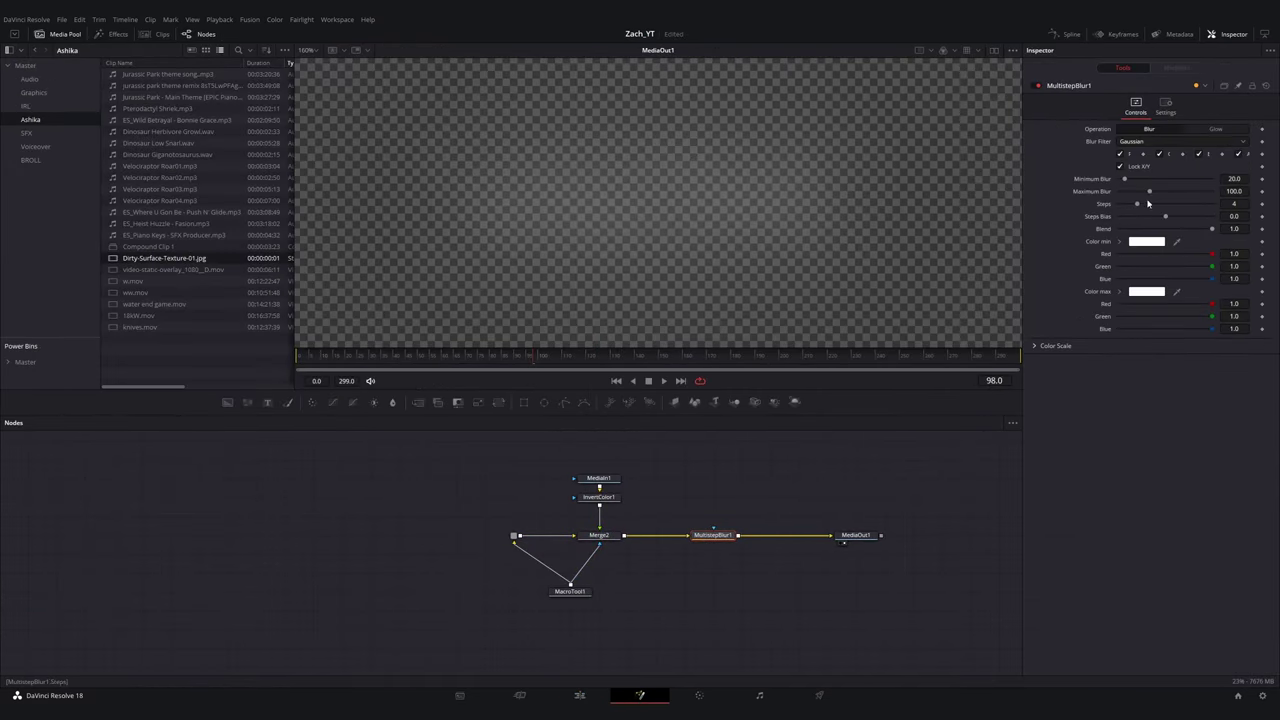
# - Try the MultistepBlur with 3 steps and blend 0.722, switching it to Glow with minimum blur 0 and maximum blur 1.8
pyautogui.moveTo(1149, 191)
pyautogui.mouseDown()
pyautogui.moveTo(1120, 179)
pyautogui.moveTo(1131, 203)
pyautogui.mouseUp()
pyautogui.moveTo(1212, 229); pyautogui.dragTo(1186, 227)
pyautogui.click(1166, 131)
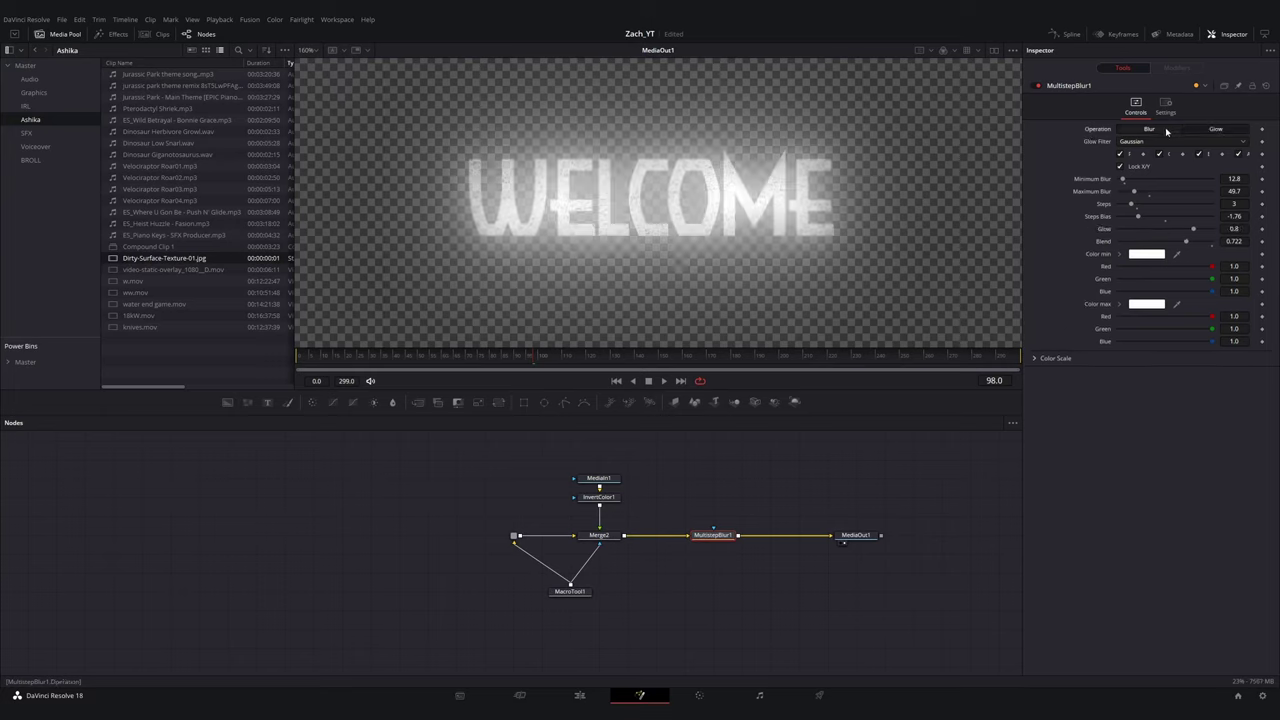
pyautogui.moveTo(1134, 192); pyautogui.dragTo(1120, 191)
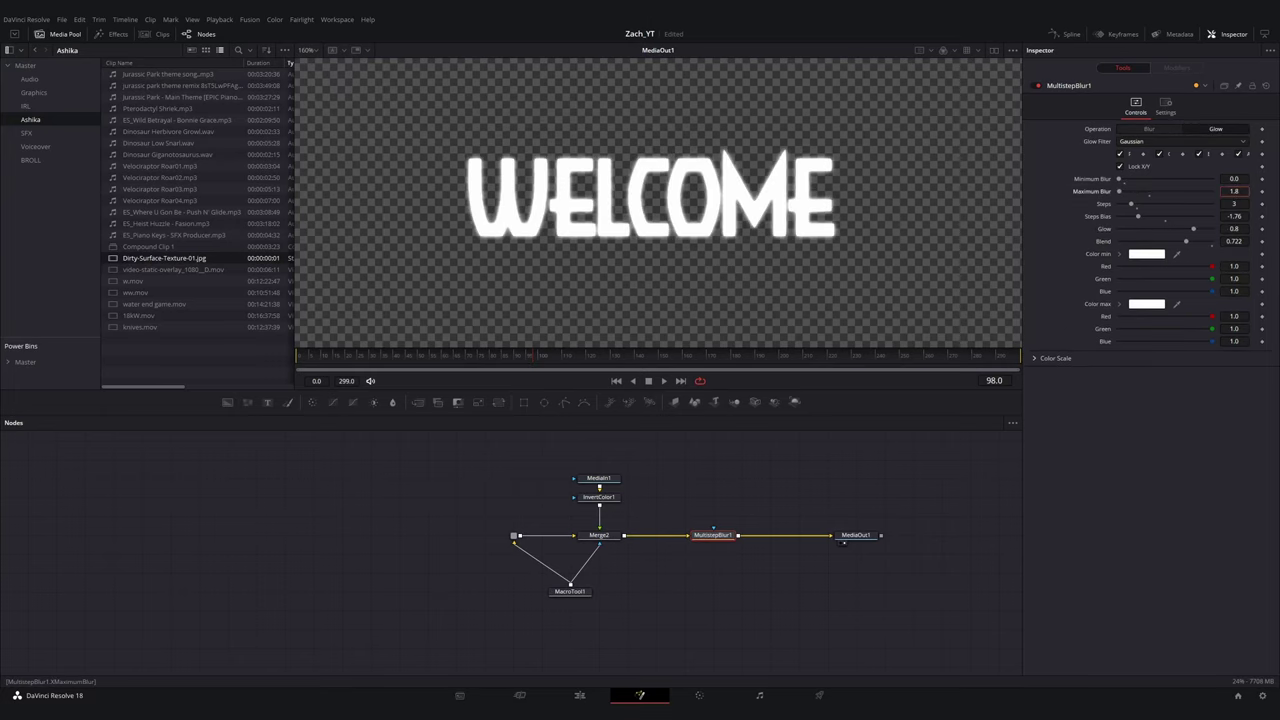
# - Switch the MultistepBlur back to Blur with maximum blur 4.1 and readjust its blend, steps bias and steps
pyautogui.click(1150, 131)
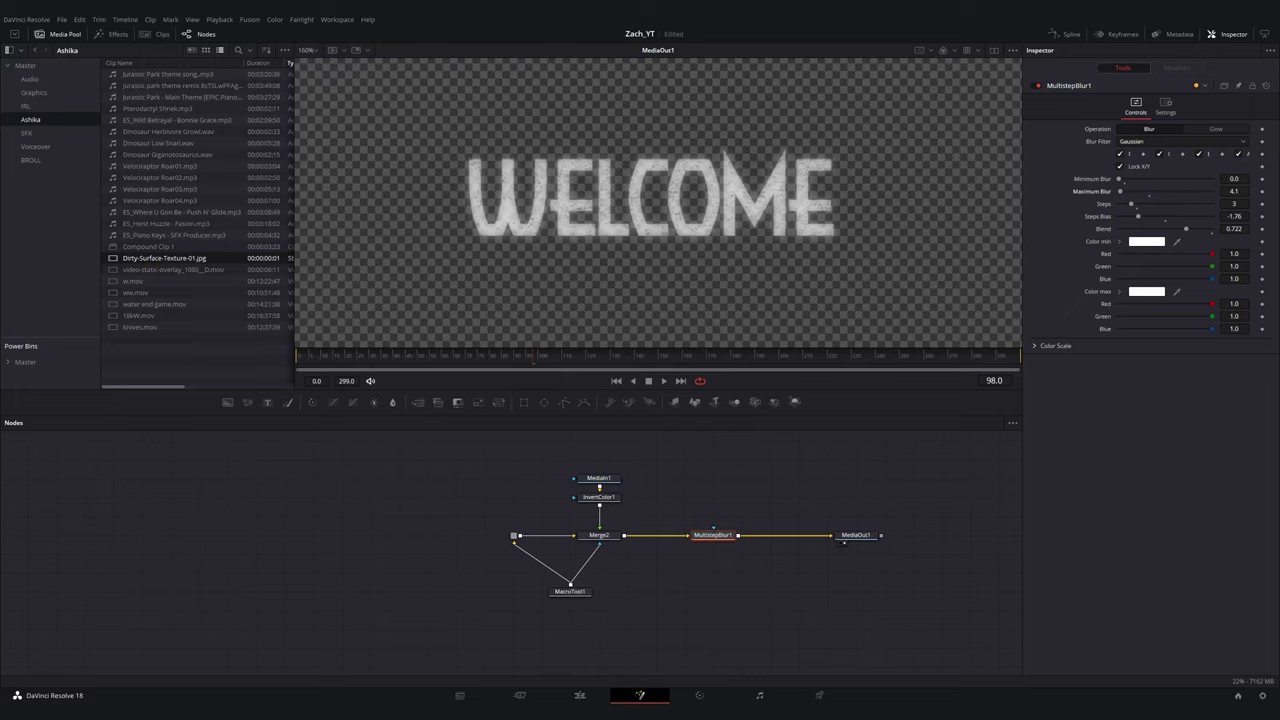
pyautogui.moveTo(1190, 232); pyautogui.dragTo(1264, 241)
pyautogui.moveTo(1138, 217); pyautogui.dragTo(1192, 222)
pyautogui.moveTo(1131, 205); pyautogui.dragTo(1125, 210)
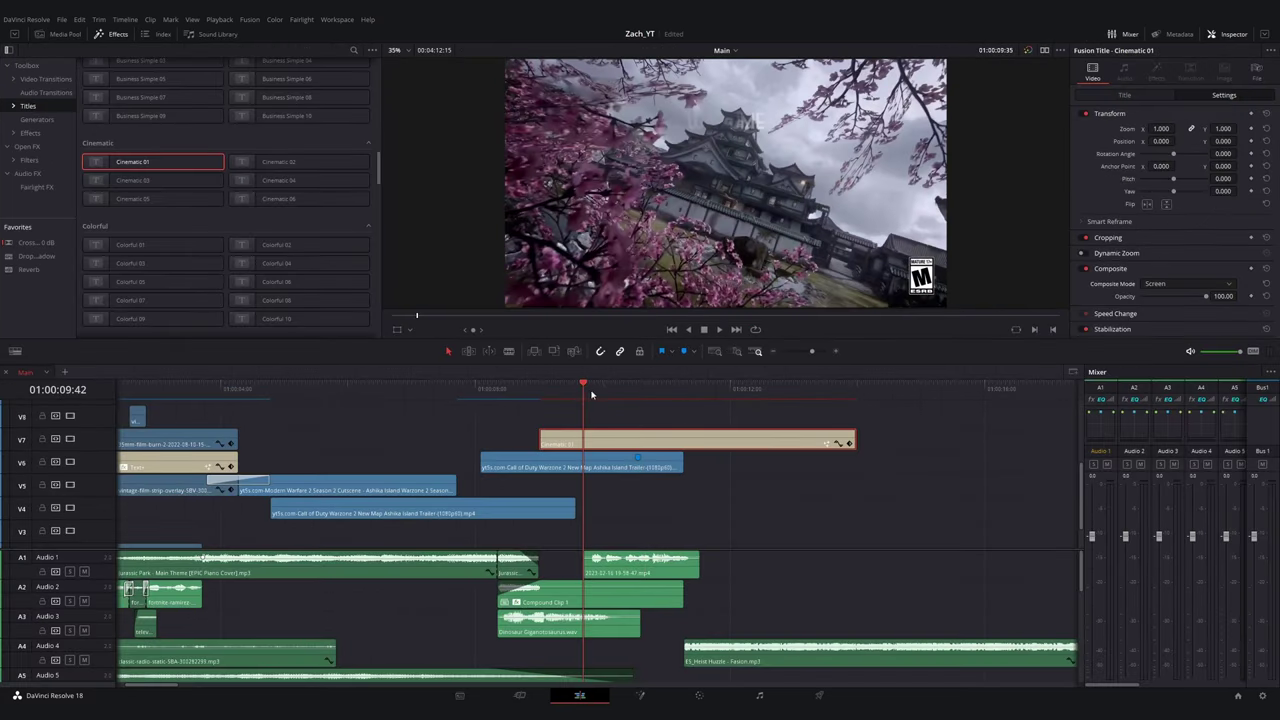
# - Set the title's composite mode back to Normal and reopen its composition in Fusion
pyautogui.click(1180, 284)
pyautogui.click(1160, 297)
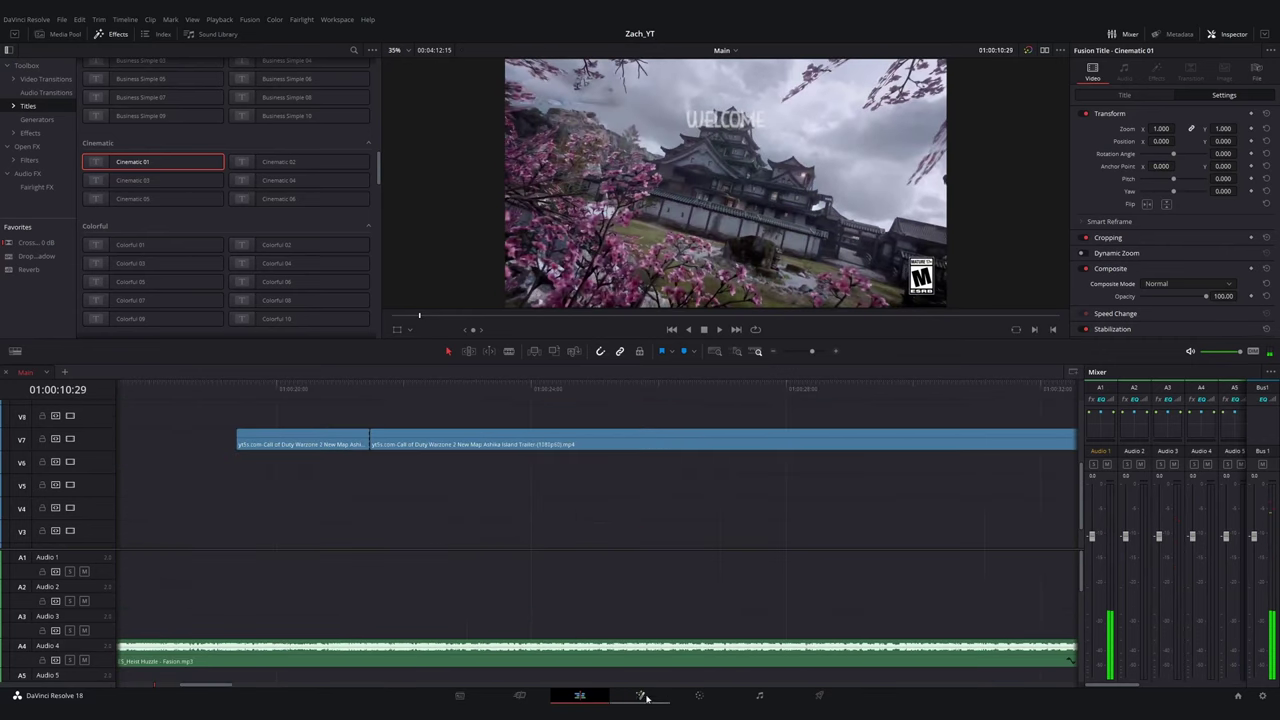
pyautogui.click(641, 695)
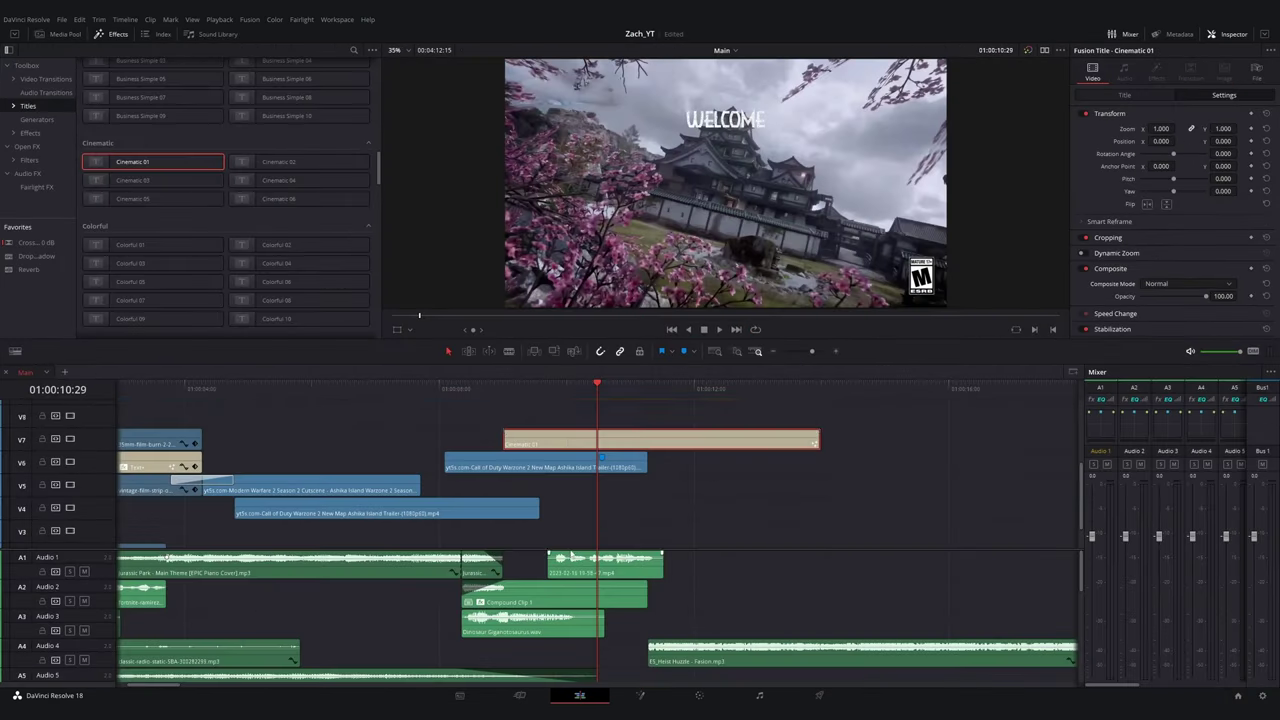
# - Locate the Glow effect in the Open FX library and set the title's composite mode to Screen
pyautogui.click(27, 146)
pyautogui.click(298, 177)
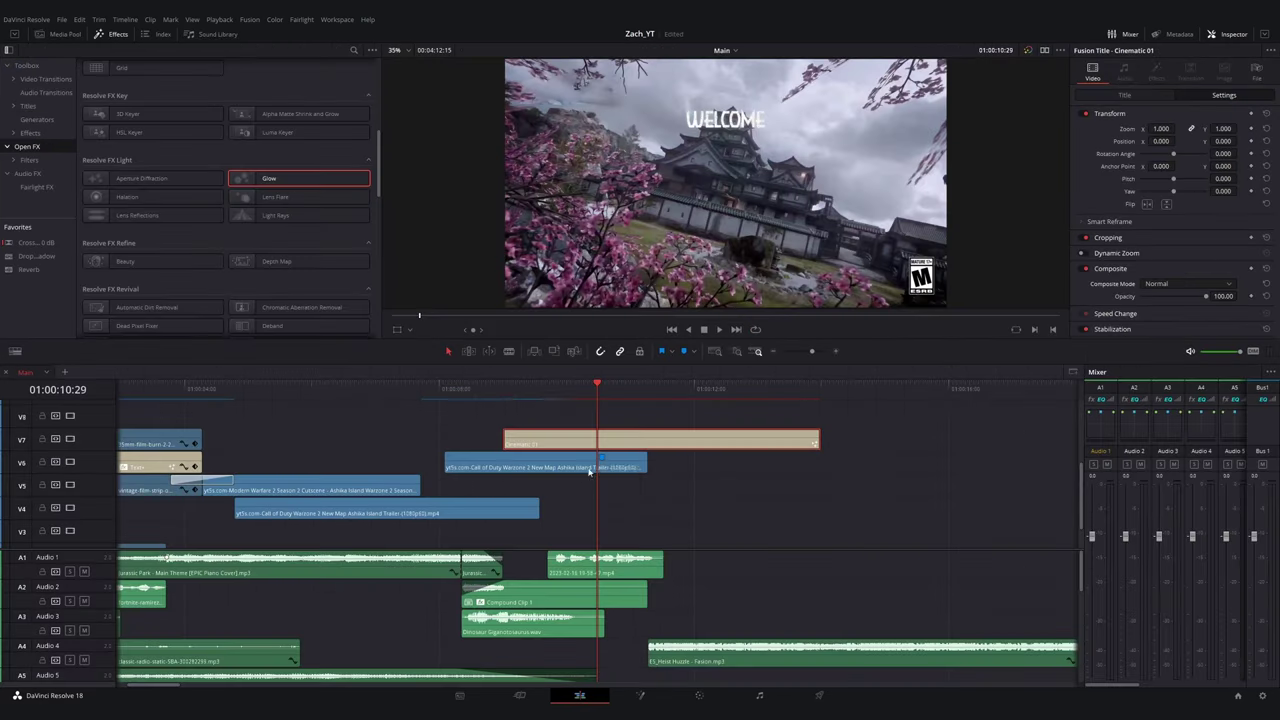
pyautogui.click(1177, 285)
pyautogui.click(1157, 363)
# - Play the WELCOME title over the trailer clip from 01:00:08:21
pyautogui.click(452, 388)
pyautogui.press('space')
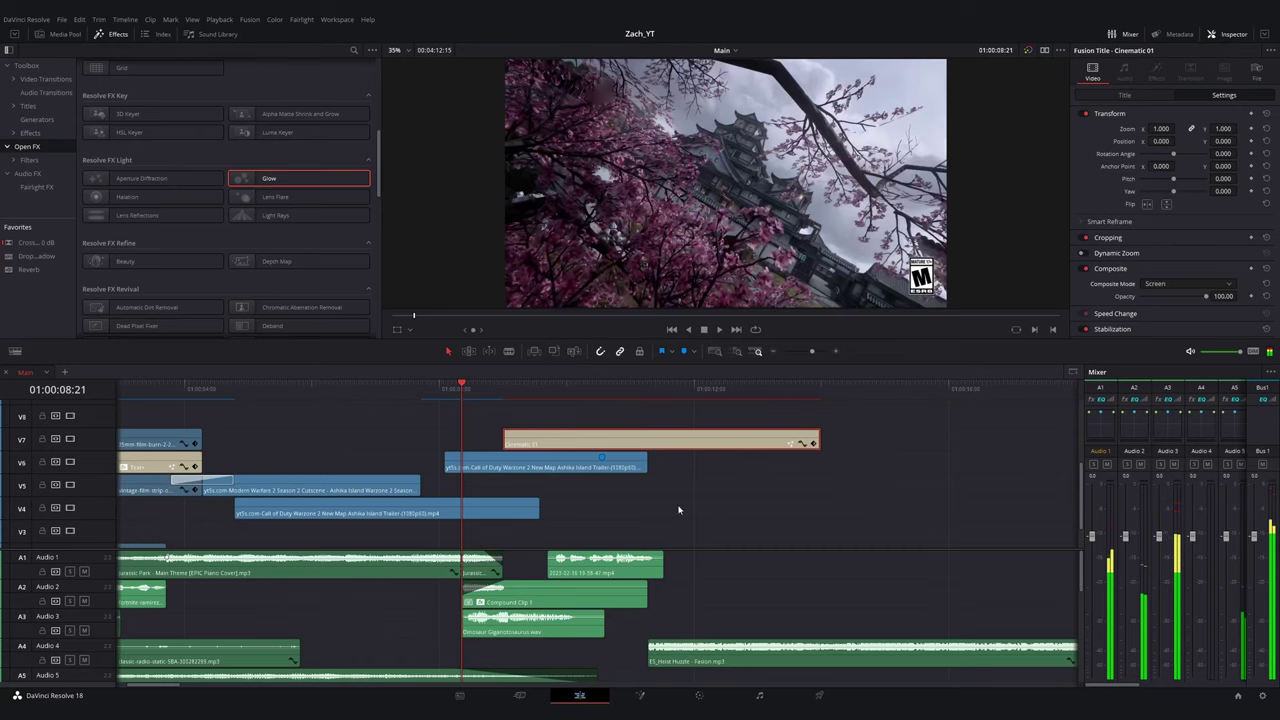
pyautogui.scroll(-3, 664, 487)
pyautogui.scroll(3, 589, 472)
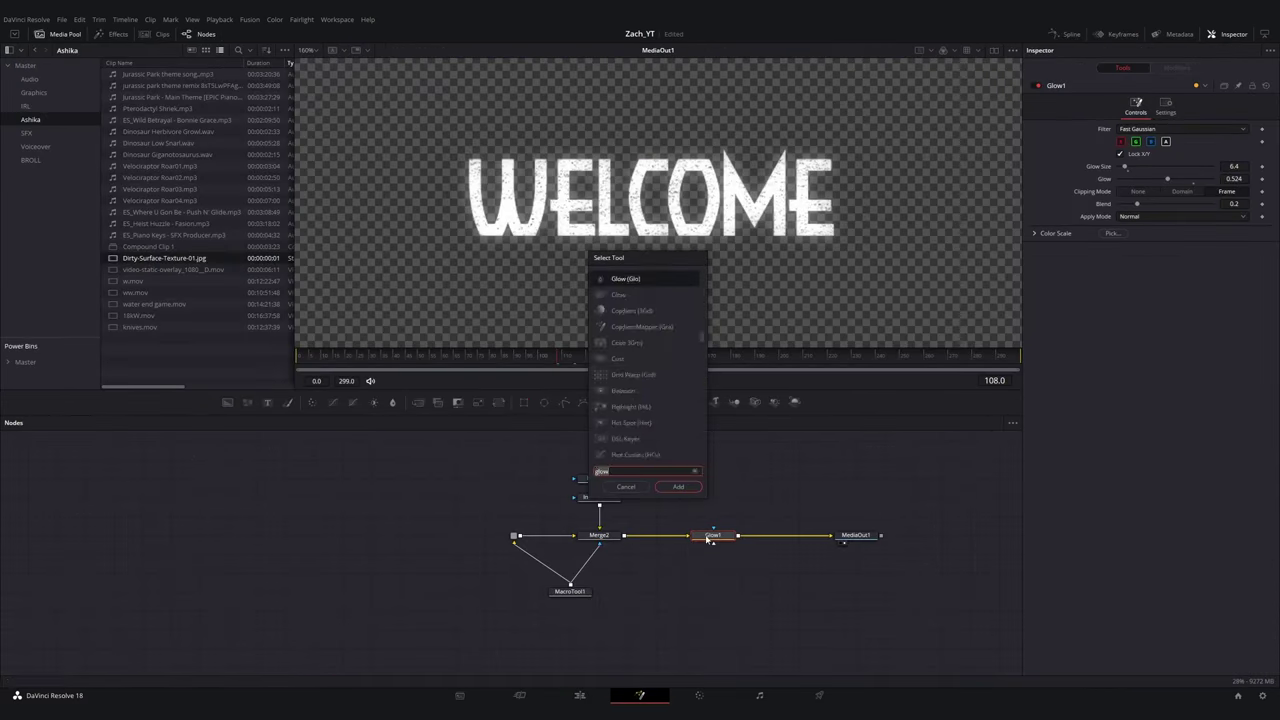
# - Add a DropShadow node after the title's Glow1 node, set its drop distance to 0.0044 and return to the edit timeline
pyautogui.click(712, 537)
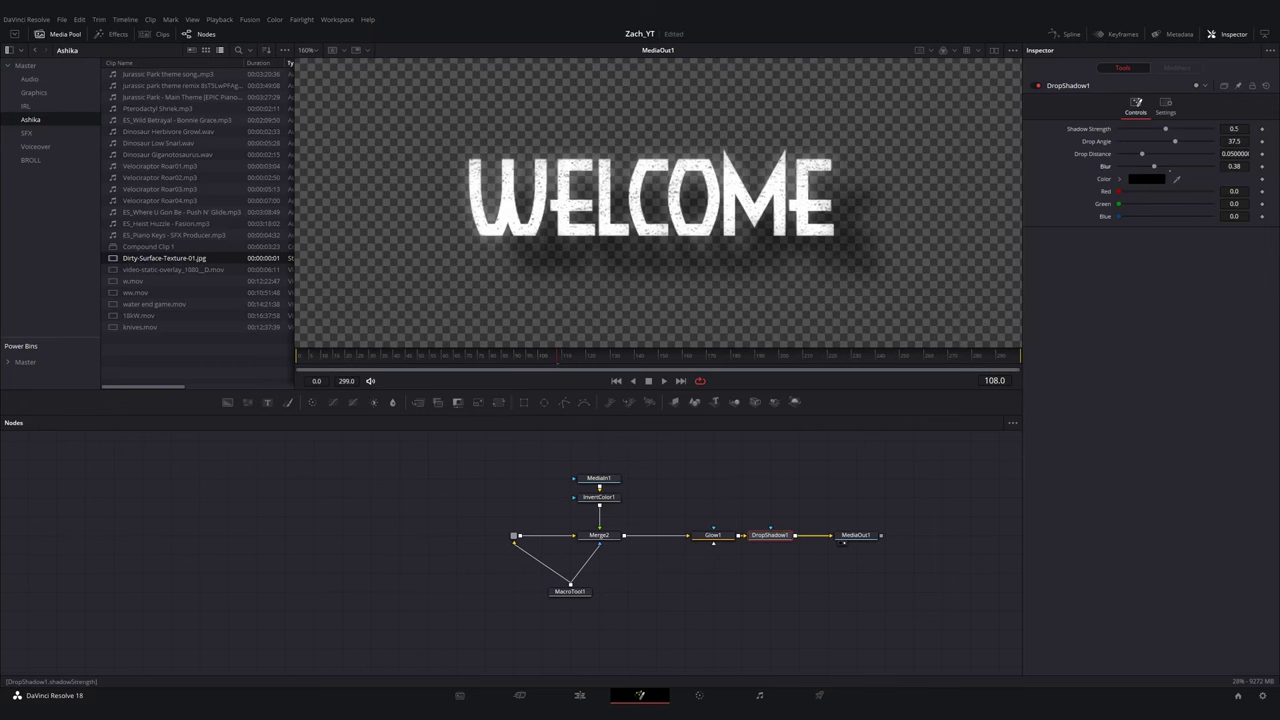
pyautogui.moveTo(1142, 154); pyautogui.dragTo(1125, 154)
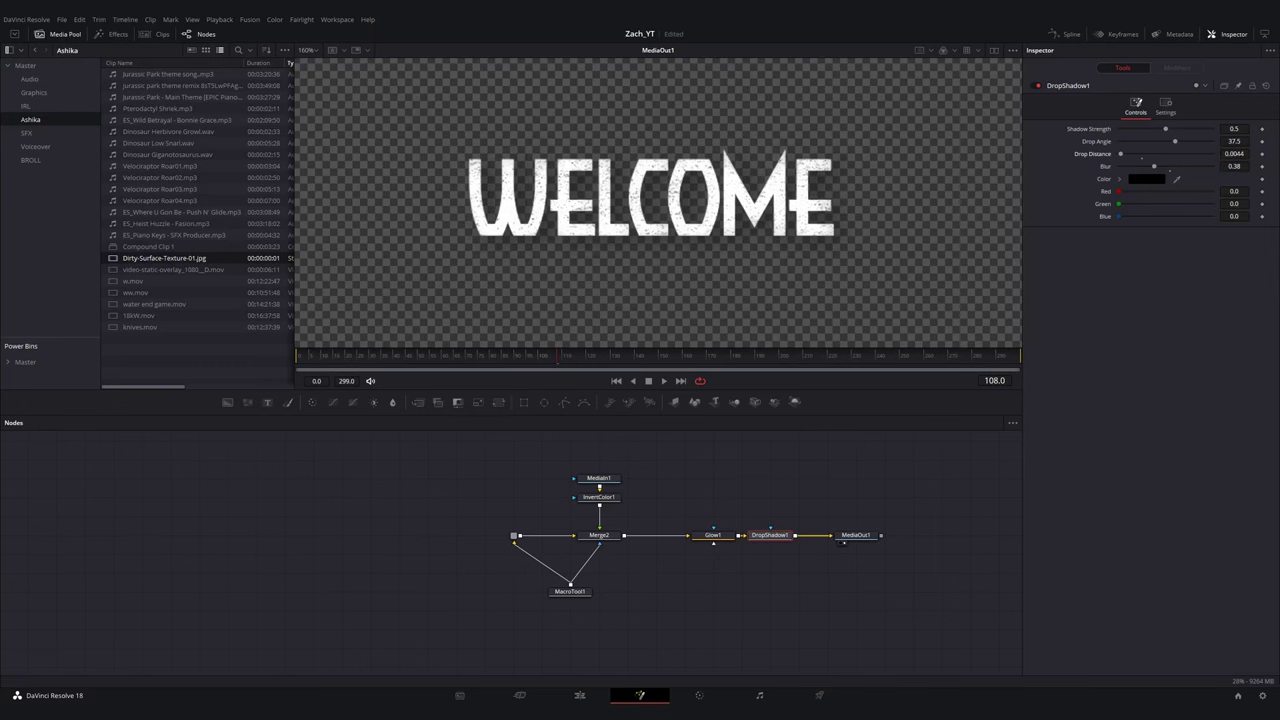
pyautogui.click(579, 695)
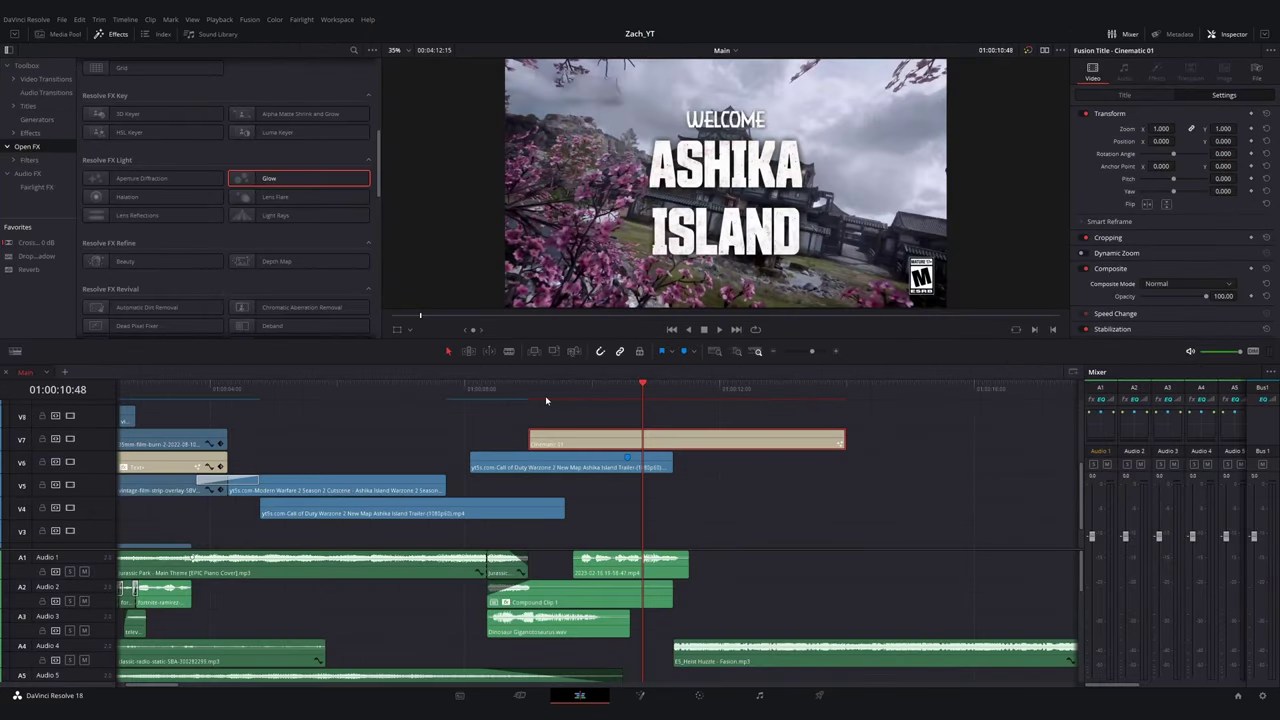
# - Set the title's vertical layout center to 0.725 and change its text to WELCOME TO
pyautogui.click(1125, 95)
pyautogui.moveTo(1235, 296); pyautogui.dragTo(1185, 296)
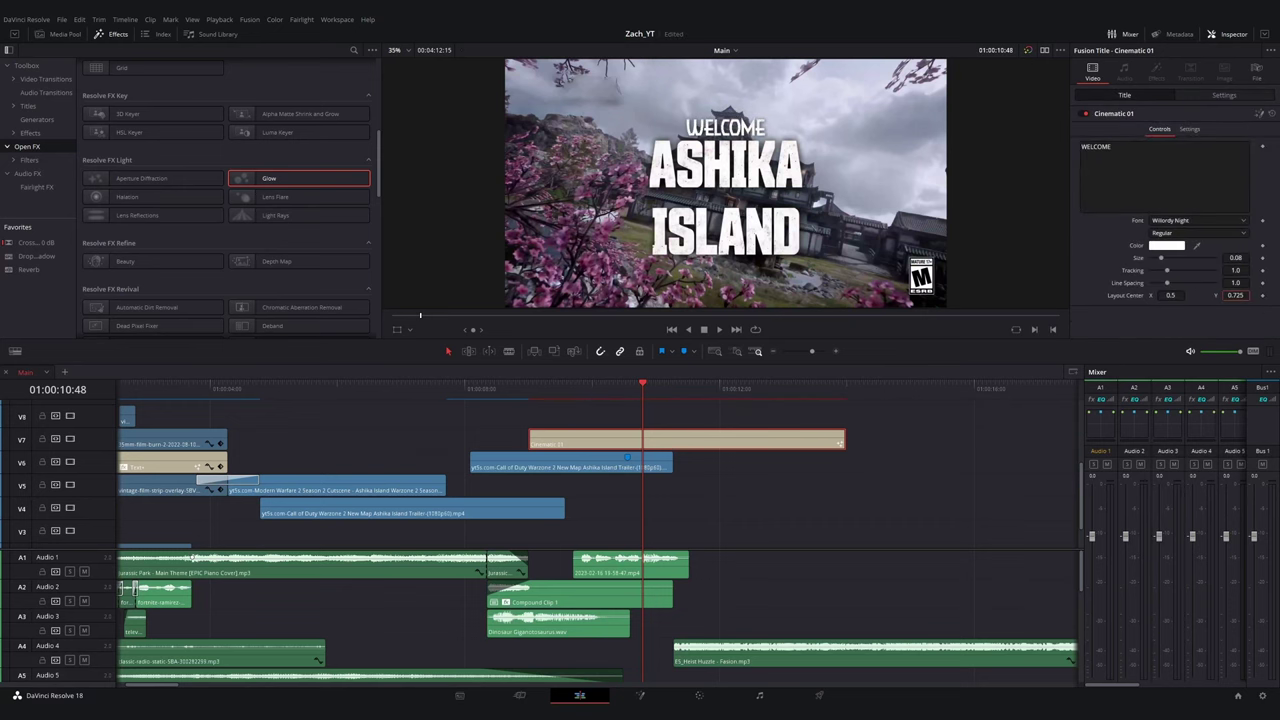
pyautogui.click(1152, 158)
pyautogui.write('TO')
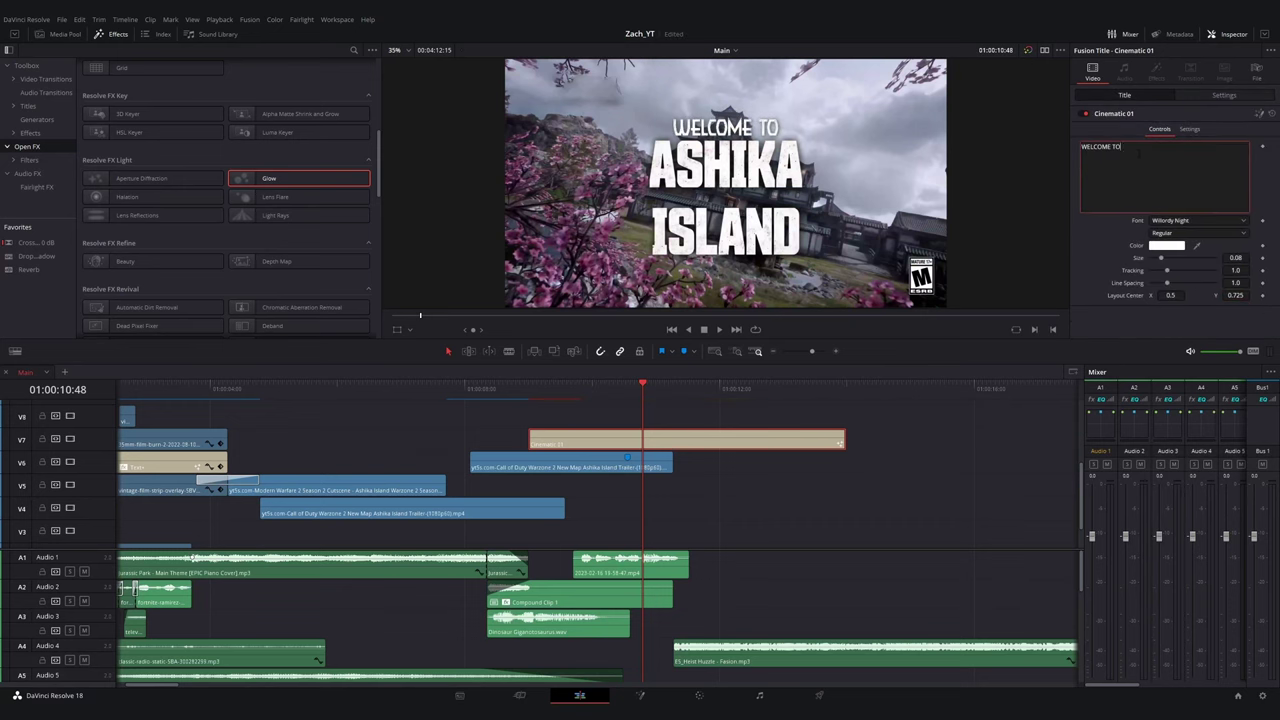
# - Play the WELCOME TO title over the trailer clip and try trimming its end, undoing that change
pyautogui.moveTo(560, 389); pyautogui.dragTo(526, 396)
pyautogui.press('space')
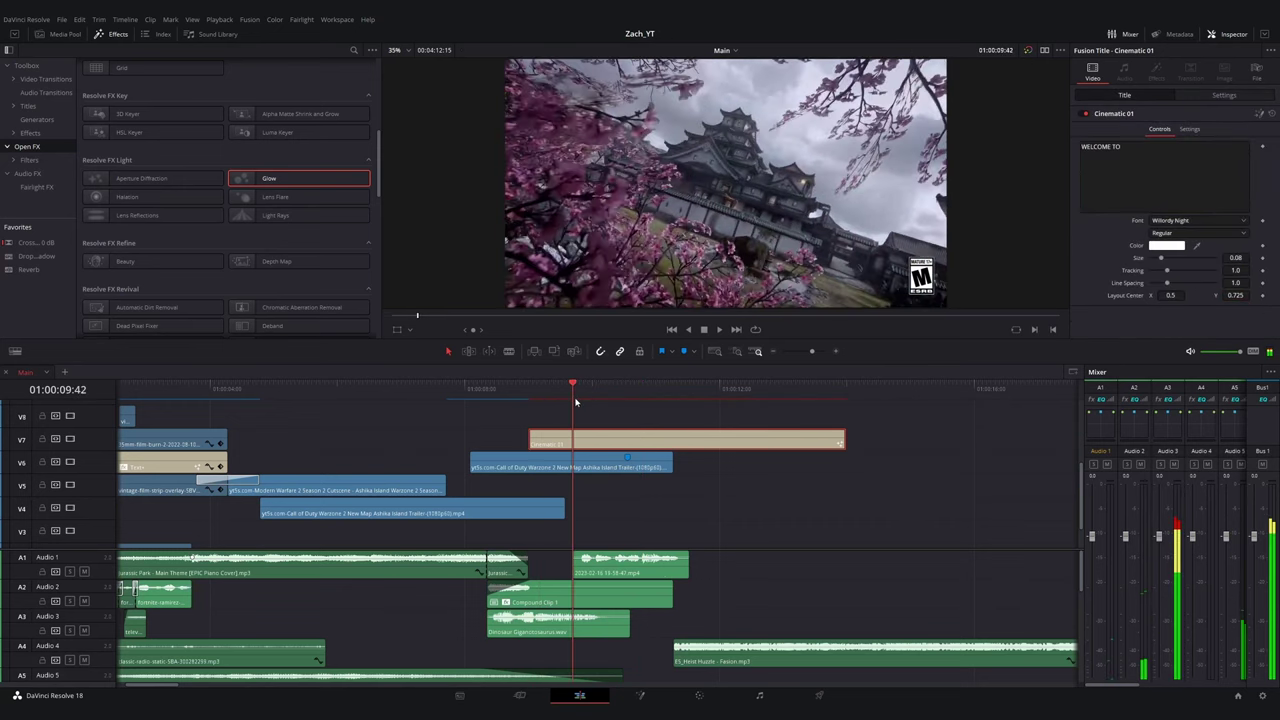
pyautogui.scroll(2, 575, 402)
pyautogui.hotkey('shift', '[')
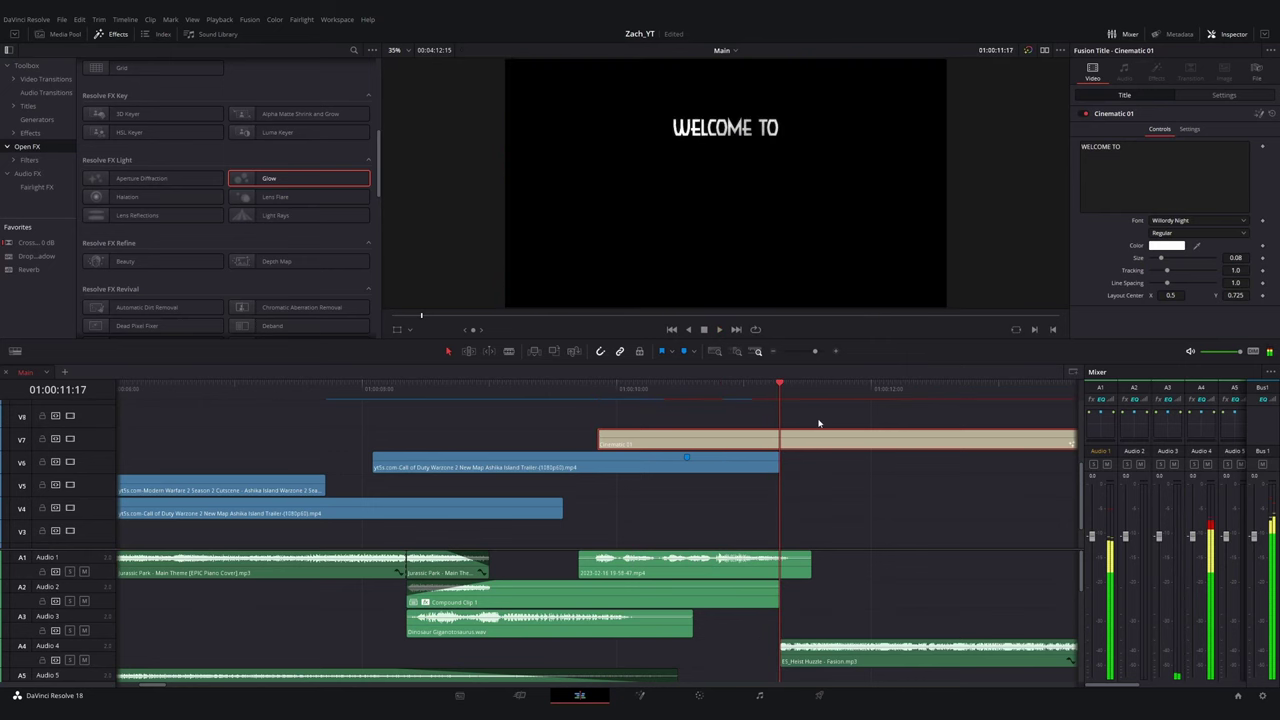
pyautogui.scroll(-2, 819, 423)
pyautogui.moveTo(822, 440); pyautogui.dragTo(561, 408)
pyautogui.hotkey('ctrl', 'z')
# - Convert the WELCOME TO title clip into a new compound clip
pyautogui.click(66, 34)
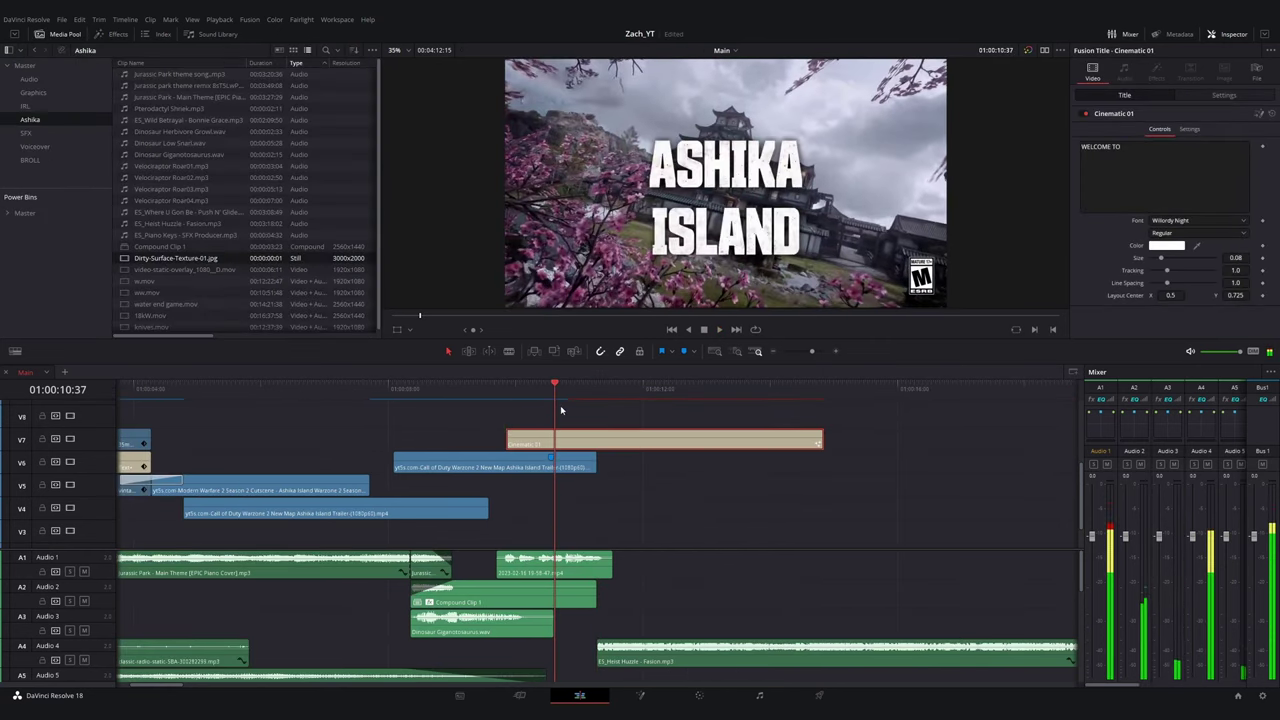
pyautogui.rightClick(580, 437)
pyautogui.click(634, 446)
pyautogui.press('Return')
# - Cut off the compound clip's opening before 01:00:10:37, shift the rest back to its original start and trim its end to the trailer clip's end
pyautogui.hotkey('ctrl', 'b')
pyautogui.moveTo(618, 441); pyautogui.dragTo(570, 444)
pyautogui.click(509, 391)
pyautogui.press('space')
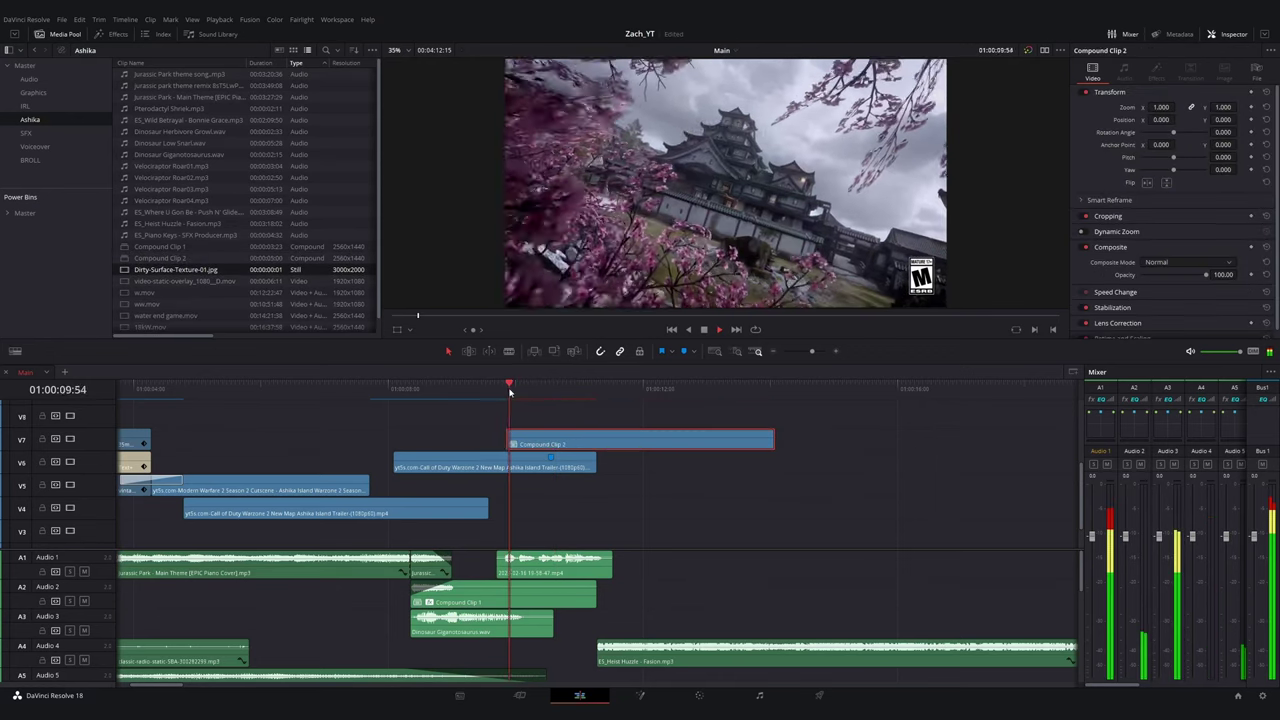
pyautogui.moveTo(509, 392); pyautogui.dragTo(597, 403)
pyautogui.moveTo(772, 440); pyautogui.dragTo(592, 437)
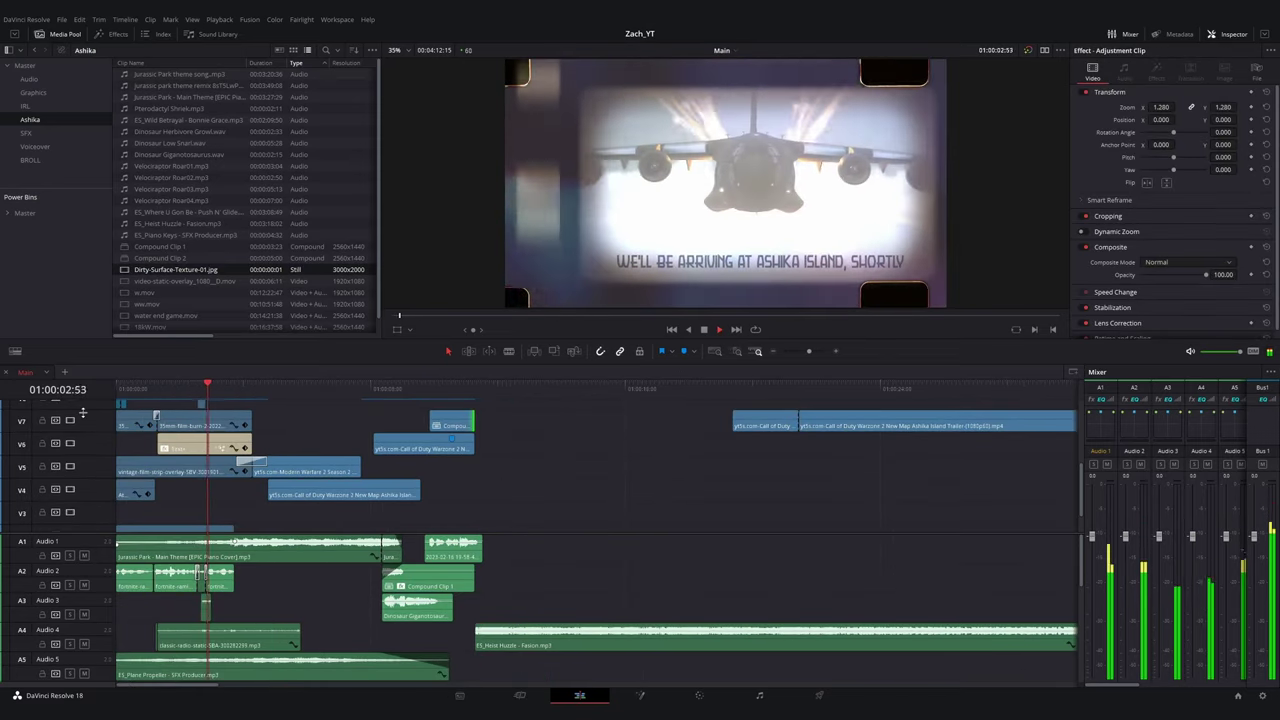
# - Play the intro and move the trailer clip on V4 later in the timeline, clear of the opening sequence
pyautogui.press('space')
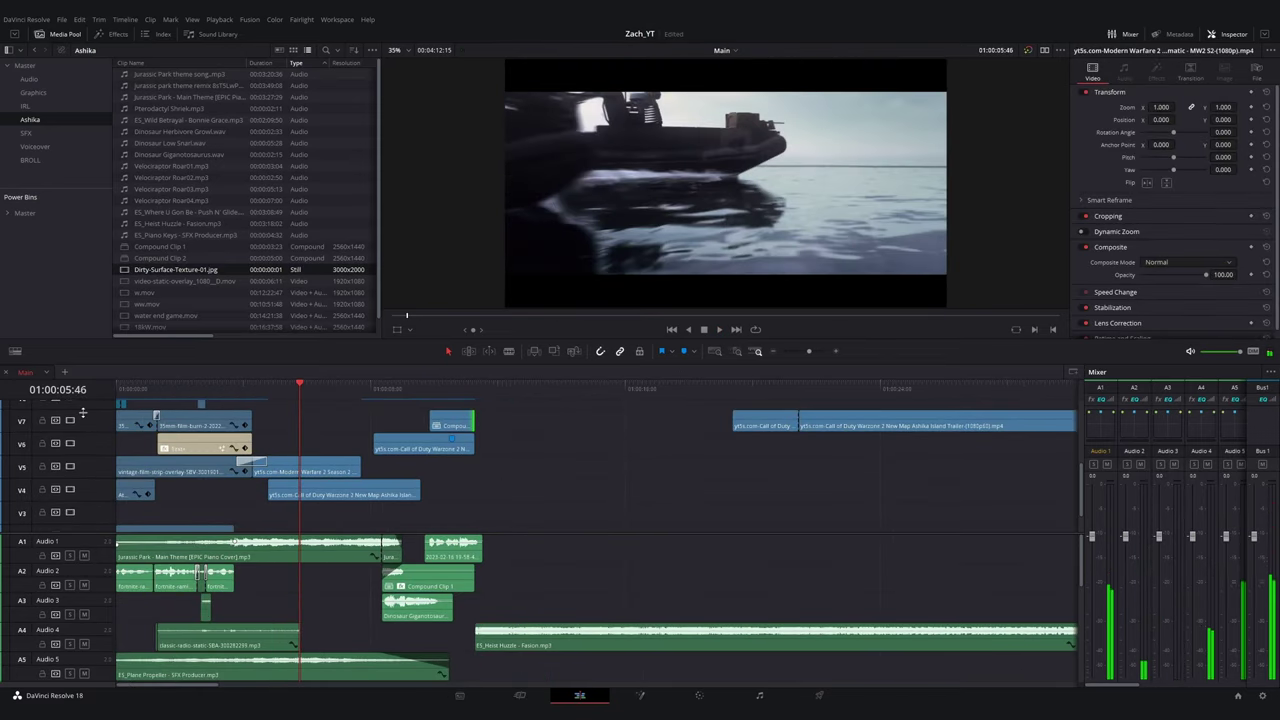
pyautogui.scroll(-2, 431, 497)
pyautogui.scroll(2, 431, 497)
pyautogui.moveTo(511, 392)
pyautogui.mouseDown()
pyautogui.moveTo(591, 397)
pyautogui.moveTo(534, 400)
pyautogui.mouseUp()
pyautogui.moveTo(521, 456); pyautogui.dragTo(631, 457)
pyautogui.hotkey('ctrl', '-')
pyautogui.moveTo(446, 452); pyautogui.dragTo(679, 454)
# - Mark the Jurassic Park music at 01:00:06:33, then split the spare trailer clip and fit its second part on V5 before the castle shot
pyautogui.click(331, 558)
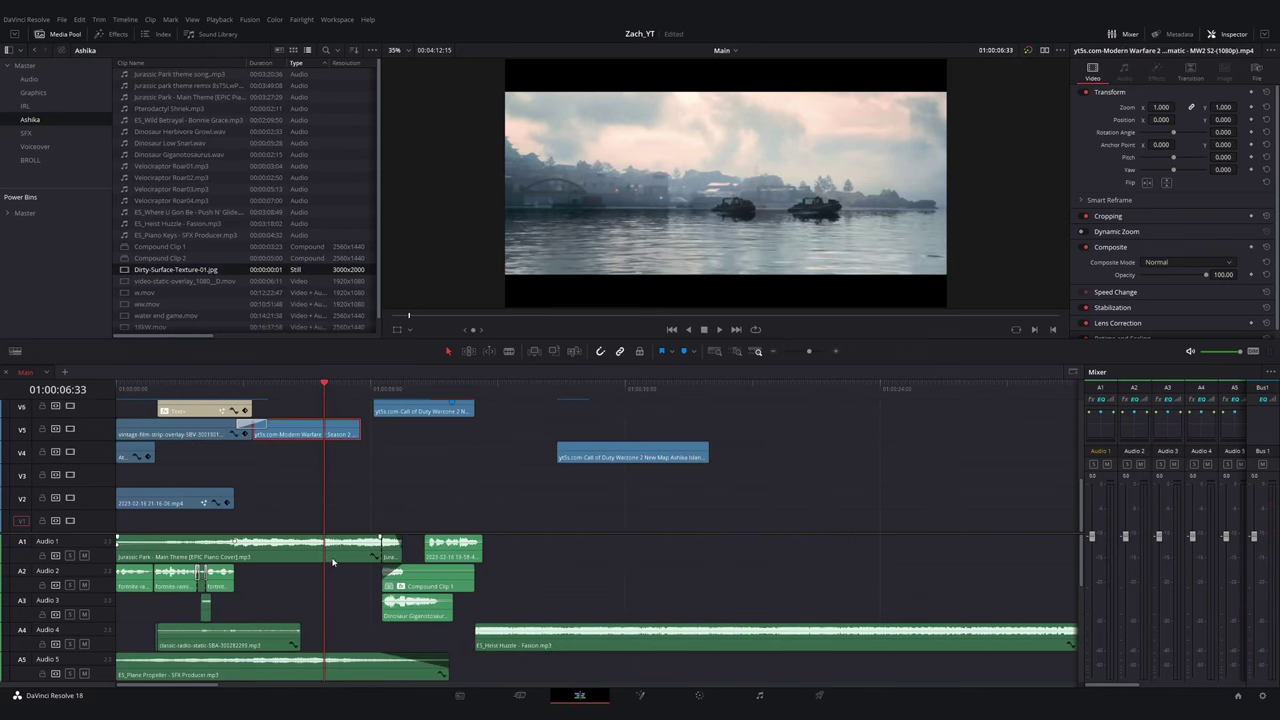
pyautogui.press('m')
pyautogui.moveTo(328, 390)
pyautogui.mouseDown()
pyautogui.moveTo(657, 401)
pyautogui.moveTo(644, 411)
pyautogui.mouseUp()
pyautogui.hotkey('ctrl', 'b')
pyautogui.moveTo(692, 454); pyautogui.dragTo(359, 397)
pyautogui.moveTo(375, 407); pyautogui.dragTo(373, 429)
pyautogui.hotkey('ctrl', '-')
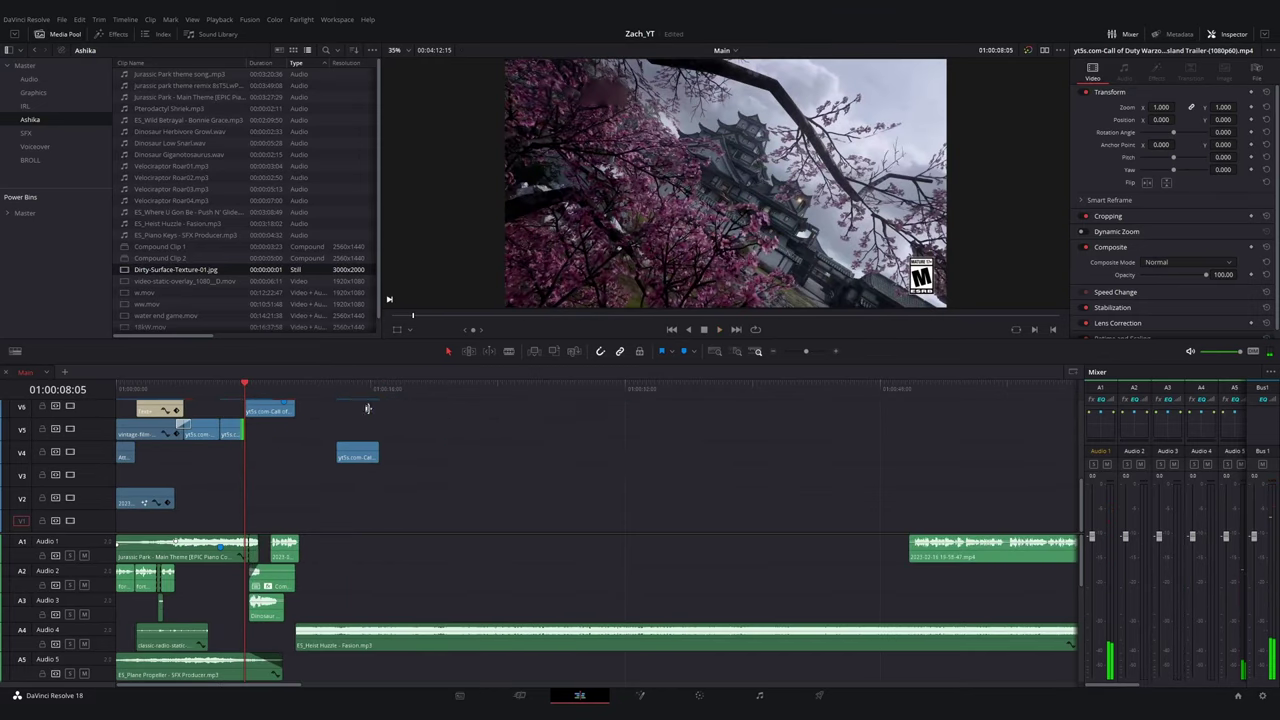
# - Play the intro from the start of the timeline to review the rearranged cutscene and trailer clips
pyautogui.hotkey('ctrl', '=')
pyautogui.scroll(2, 294, 406)
pyautogui.scroll(-1, 294, 406)
pyautogui.moveTo(516, 338); pyautogui.dragTo(516, 330)
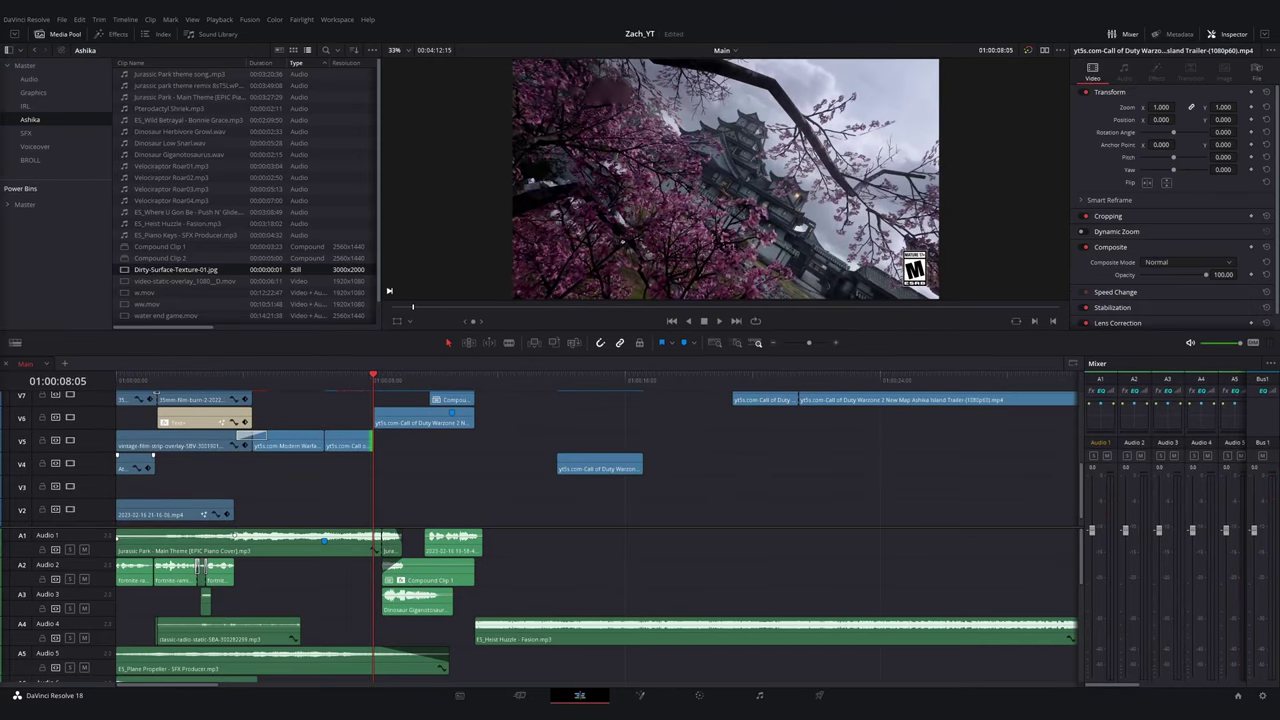
pyautogui.click(118, 383)
pyautogui.press('space')
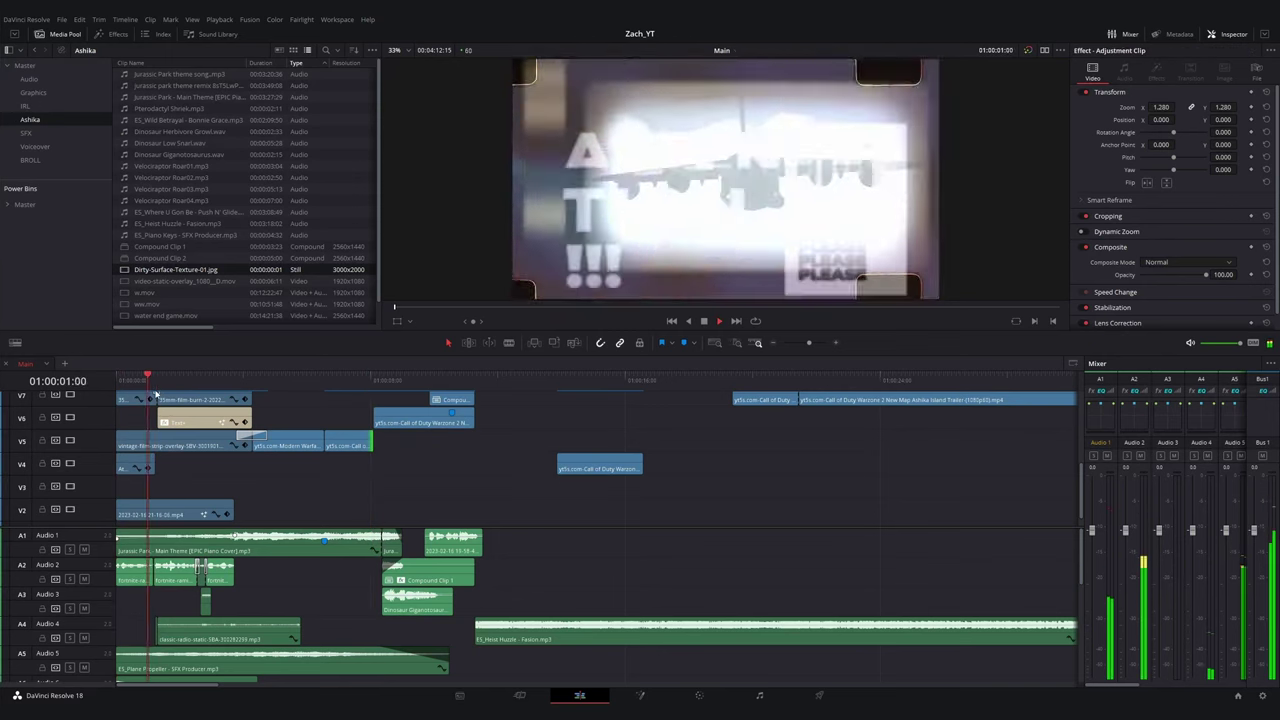
pyautogui.hotkey('ctrl', '=')
pyautogui.press('space')
pyautogui.hotkey('ctrl', '=')
# - Move the trailer clip after the cutscene down to V4 and add a speed point to the cutscene clip at 01:00:06:09
pyautogui.moveTo(374, 383); pyautogui.dragTo(499, 420)
pyautogui.moveTo(569, 447); pyautogui.dragTo(569, 469)
pyautogui.rightClick(418, 447)
pyautogui.click(466, 407)
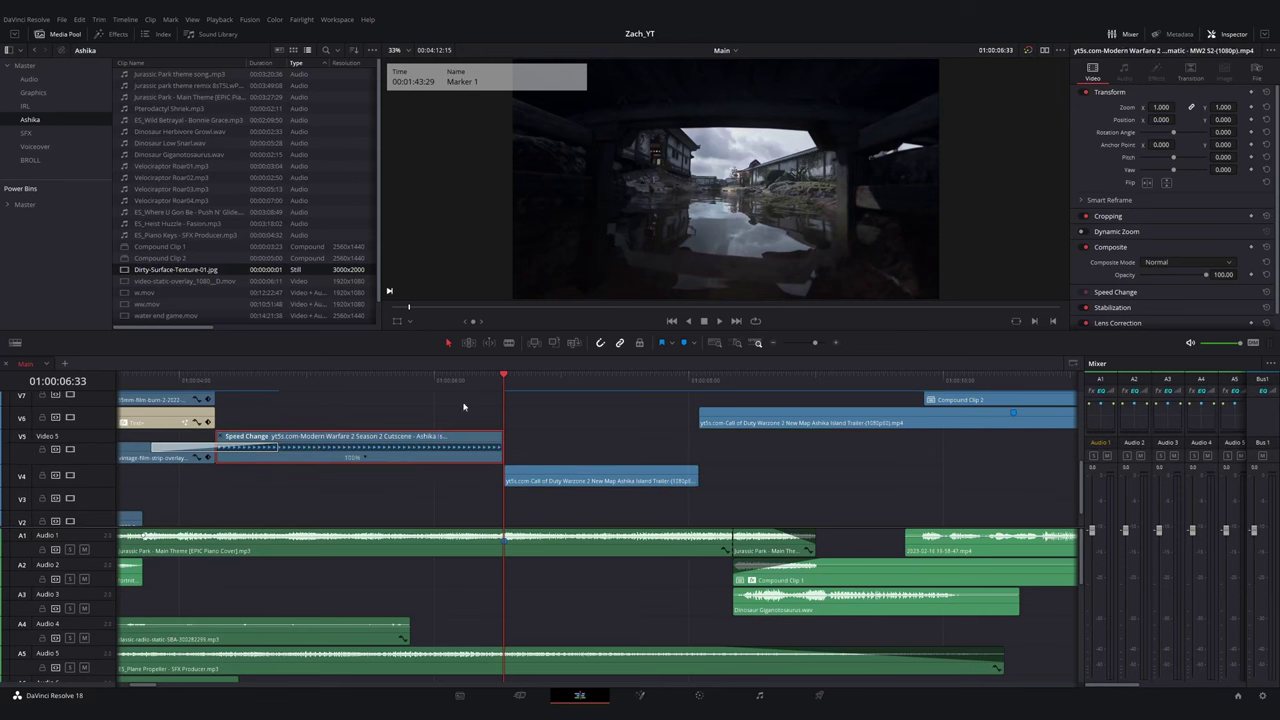
pyautogui.moveTo(444, 382); pyautogui.dragTo(453, 387)
pyautogui.click(365, 458)
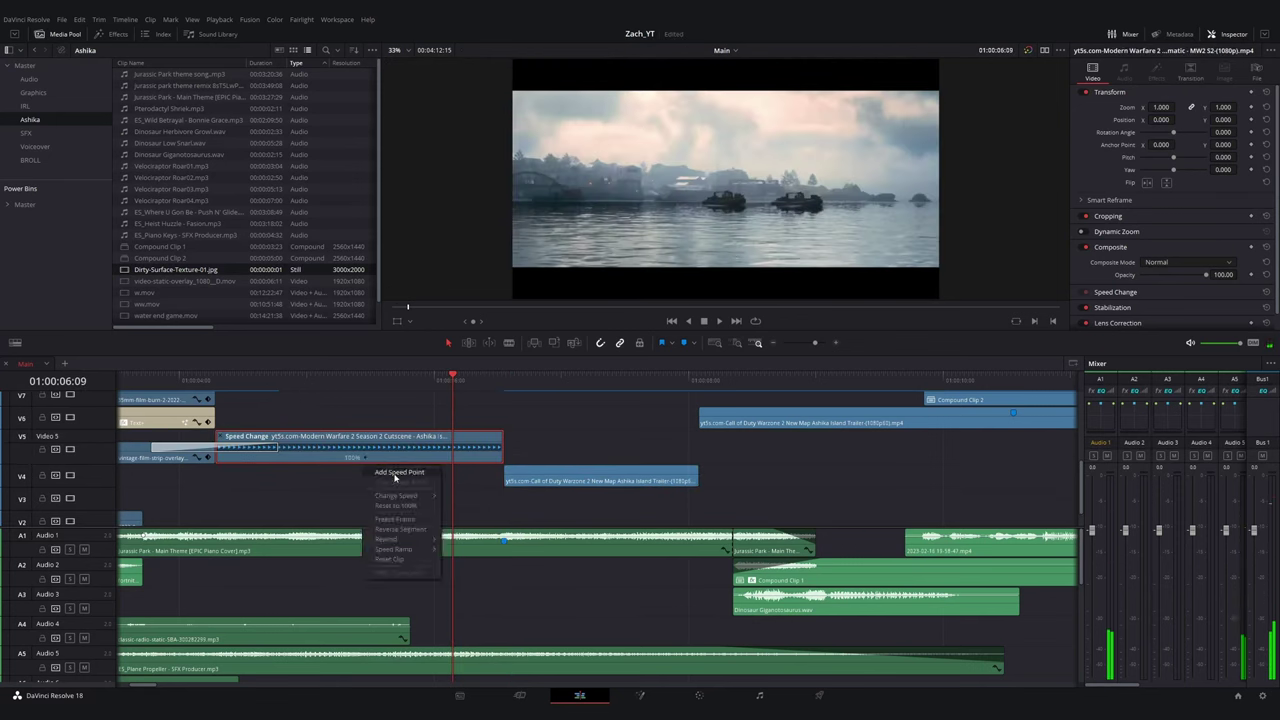
pyautogui.click(395, 475)
# - Slow the cutscene clip's first section to 50% and trim the clip's end back to the music marker
pyautogui.click(340, 458)
pyautogui.moveTo(376, 496)
pyautogui.click(448, 519)
pyautogui.moveTo(738, 446); pyautogui.dragTo(502, 446)
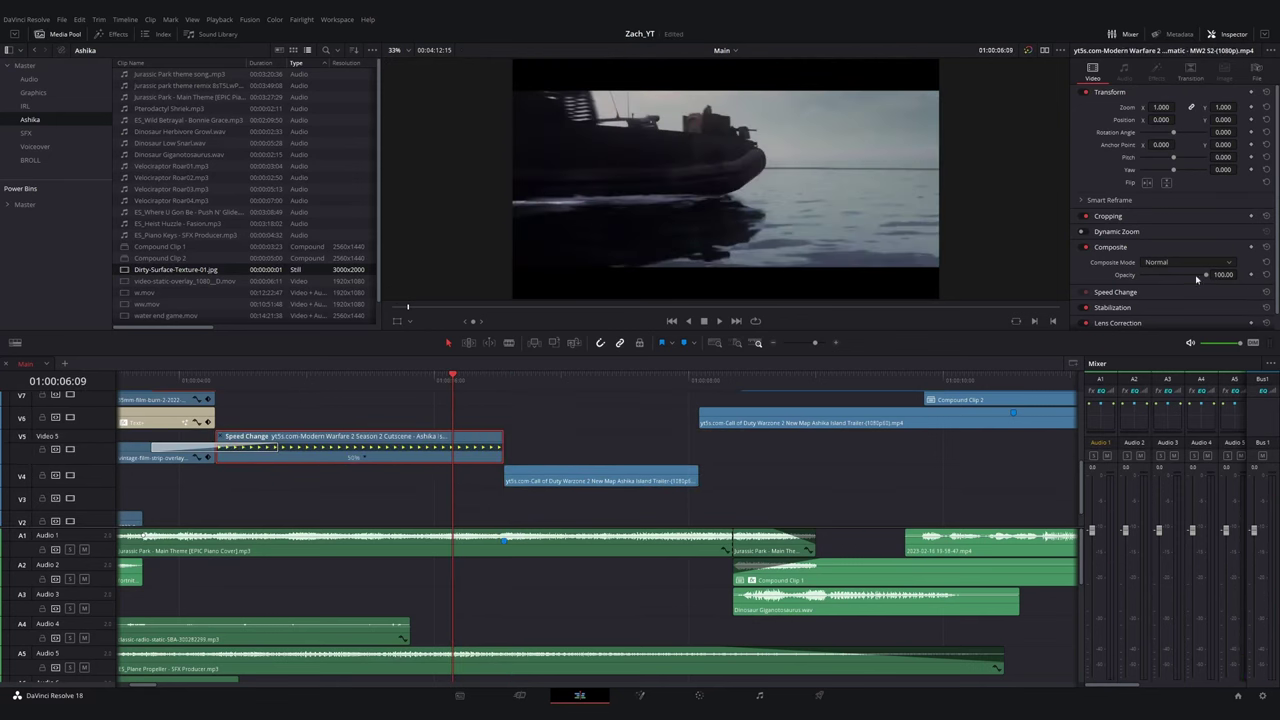
# - Set the cutscene clip's retime process to Optical Flow with Enhanced Better motion estimation and play the sequence
pyautogui.scroll(-2, 1170, 220)
pyautogui.moveTo(432, 381); pyautogui.dragTo(191, 385)
pyautogui.press('space')
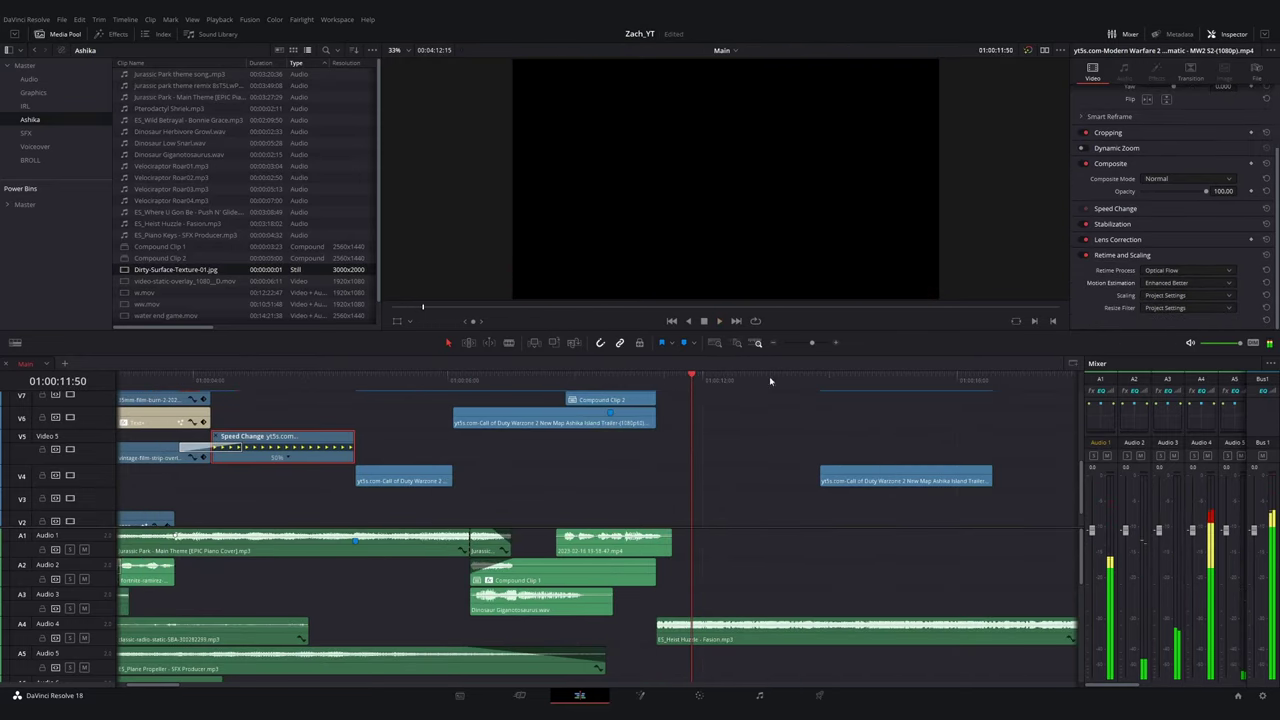
# - Keyframe the WELCOME TO compound clip's vertical position, setting it to 52
pyautogui.click(616, 400)
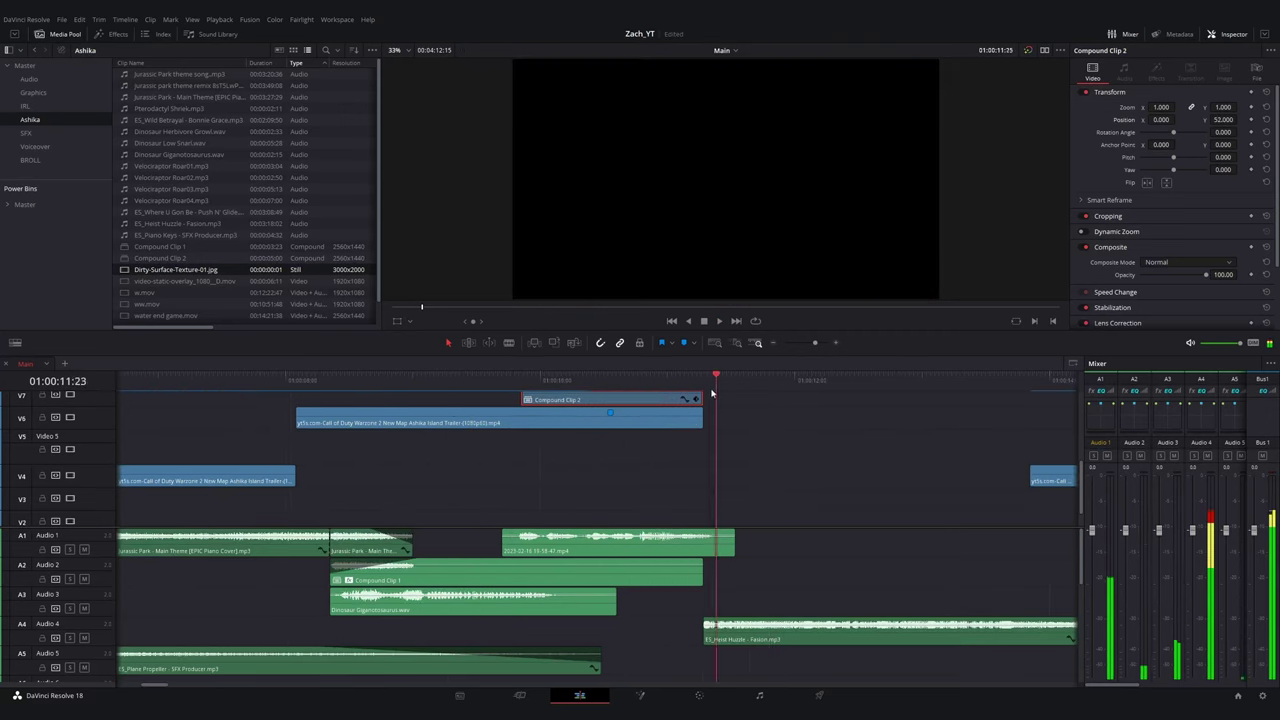
pyautogui.click(576, 480)
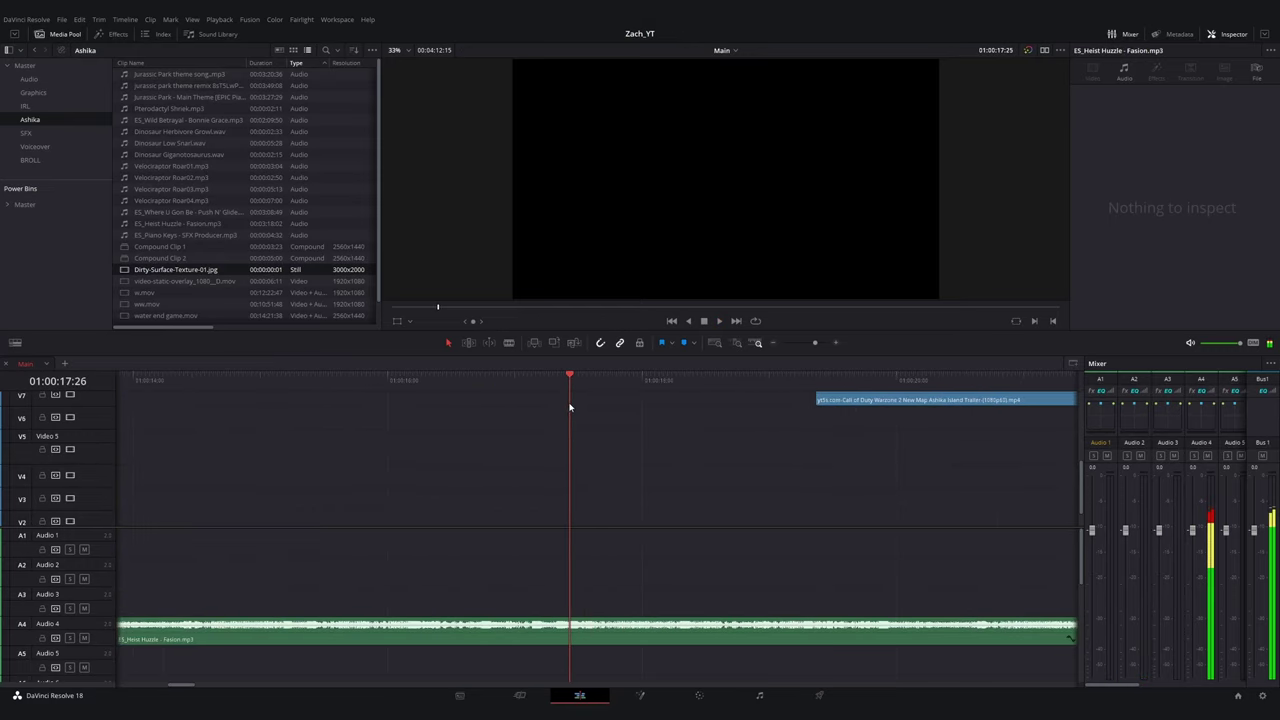
# - Split the ES_Heist Huzzle music at 01:00:17:32 and lower the second part's volume to -17.94 dB
pyautogui.press('space')
pyautogui.click(620, 641)
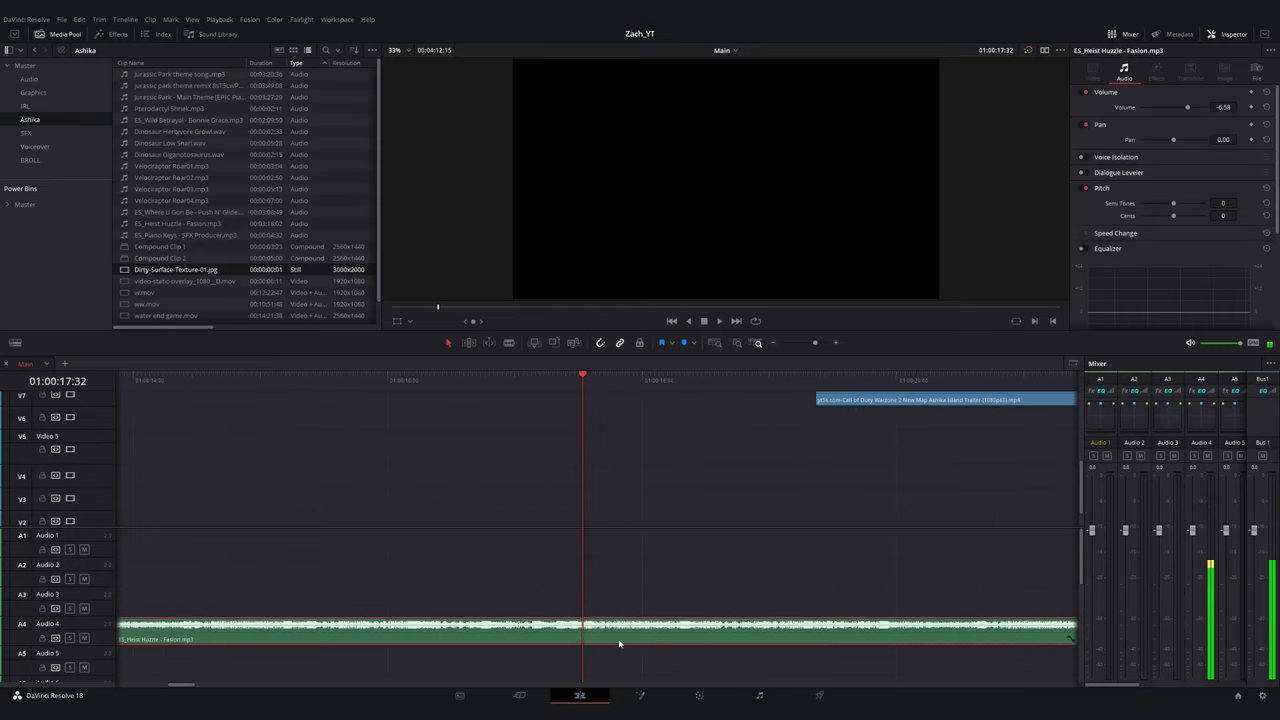
pyautogui.hotkey('ctrl', 'b')
pyautogui.moveTo(610, 626); pyautogui.dragTo(617, 653)
pyautogui.hotkey('ctrl', 'z')
pyautogui.click(612, 638)
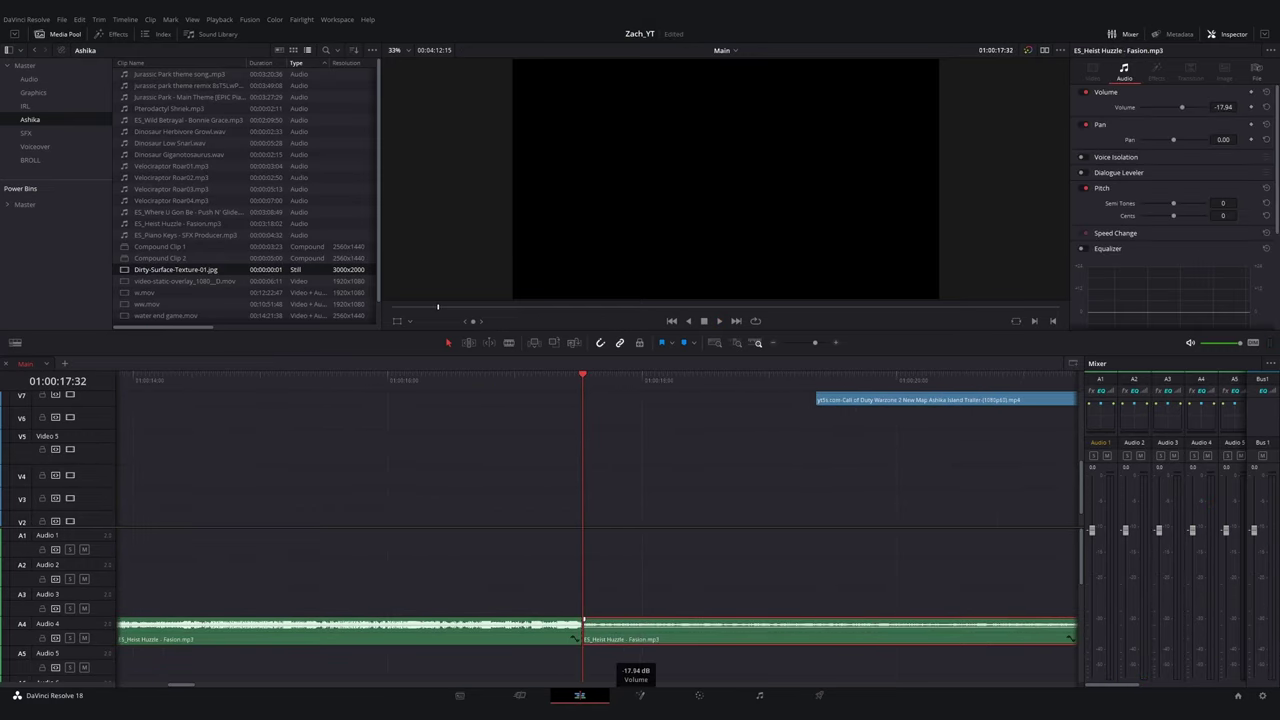
# - Add a Cross Fade 0 dB at the music cut and move the long voiceover clip to start there
pyautogui.click(112, 34)
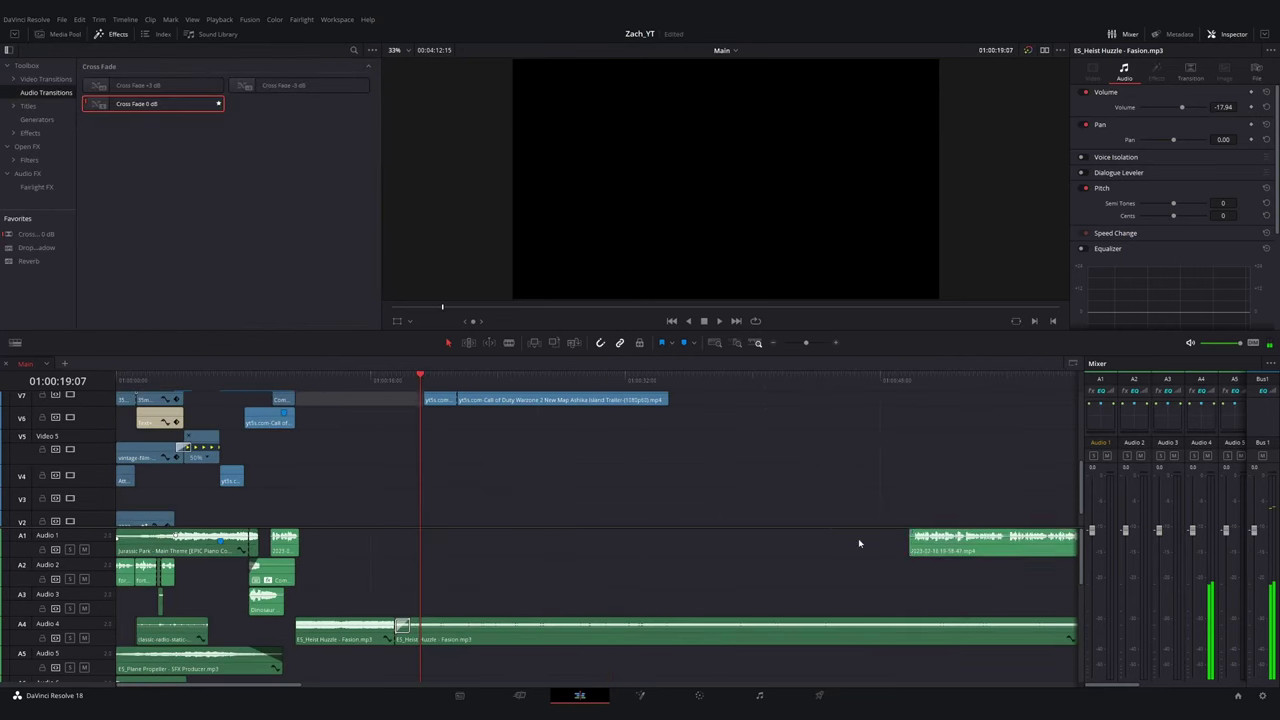
pyautogui.moveTo(858, 538); pyautogui.dragTo(399, 403)
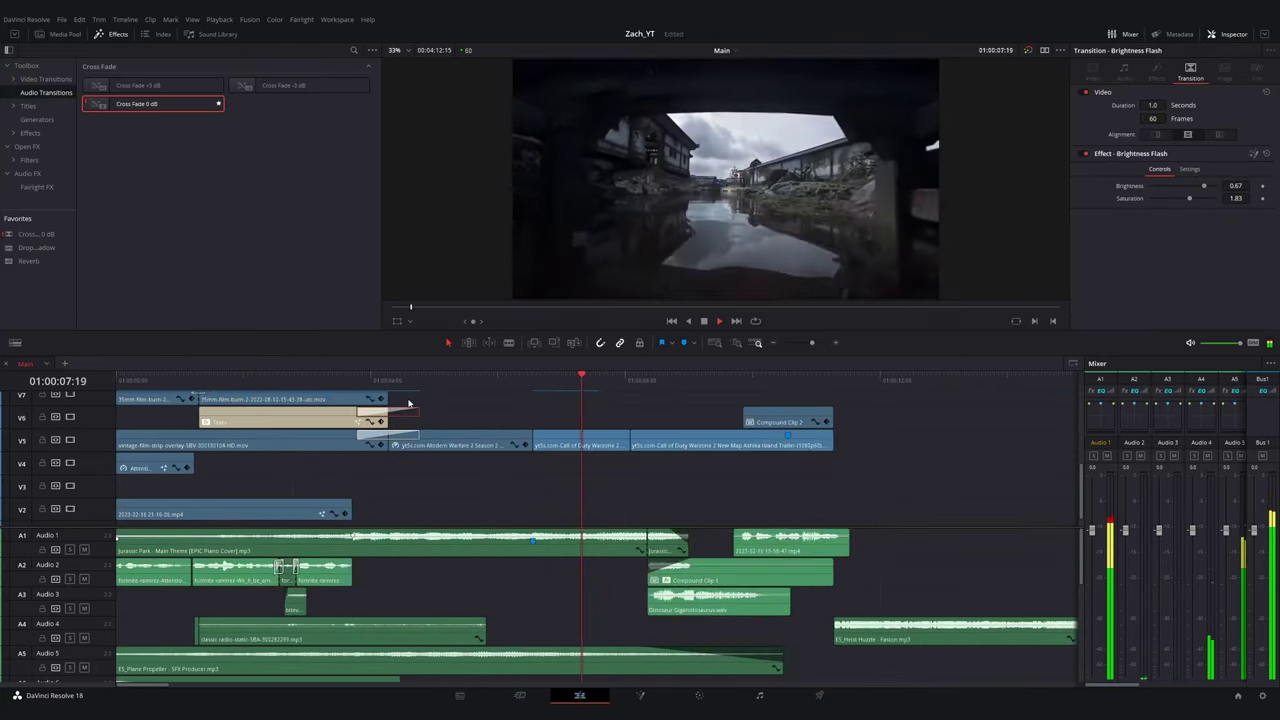
# - Add a color-graded adjustment clip on V6 spanning from the cutscene clip's start to the trailer clip's end at 01:00:11:16
pyautogui.scroll(4, 1089, 300)
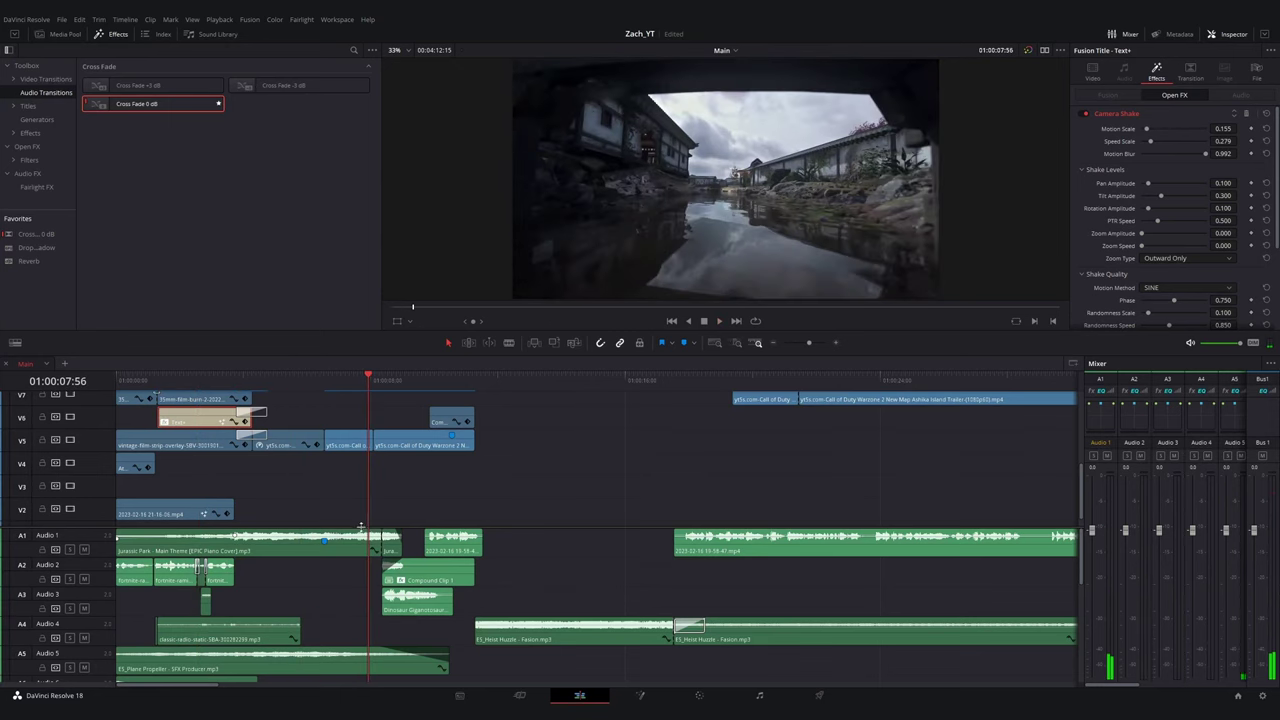
pyautogui.scroll(2, 361, 526)
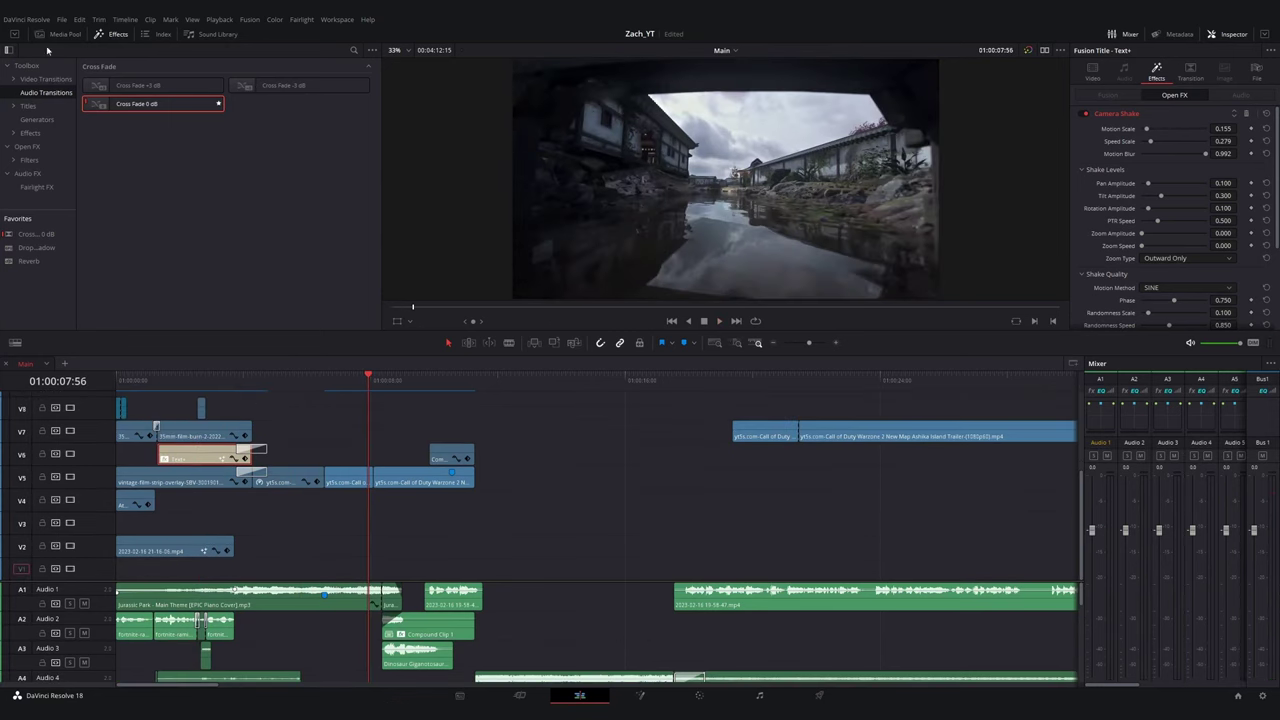
pyautogui.click(30, 132)
pyautogui.moveTo(137, 85); pyautogui.dragTo(425, 418)
pyautogui.moveTo(425, 418); pyautogui.dragTo(425, 436)
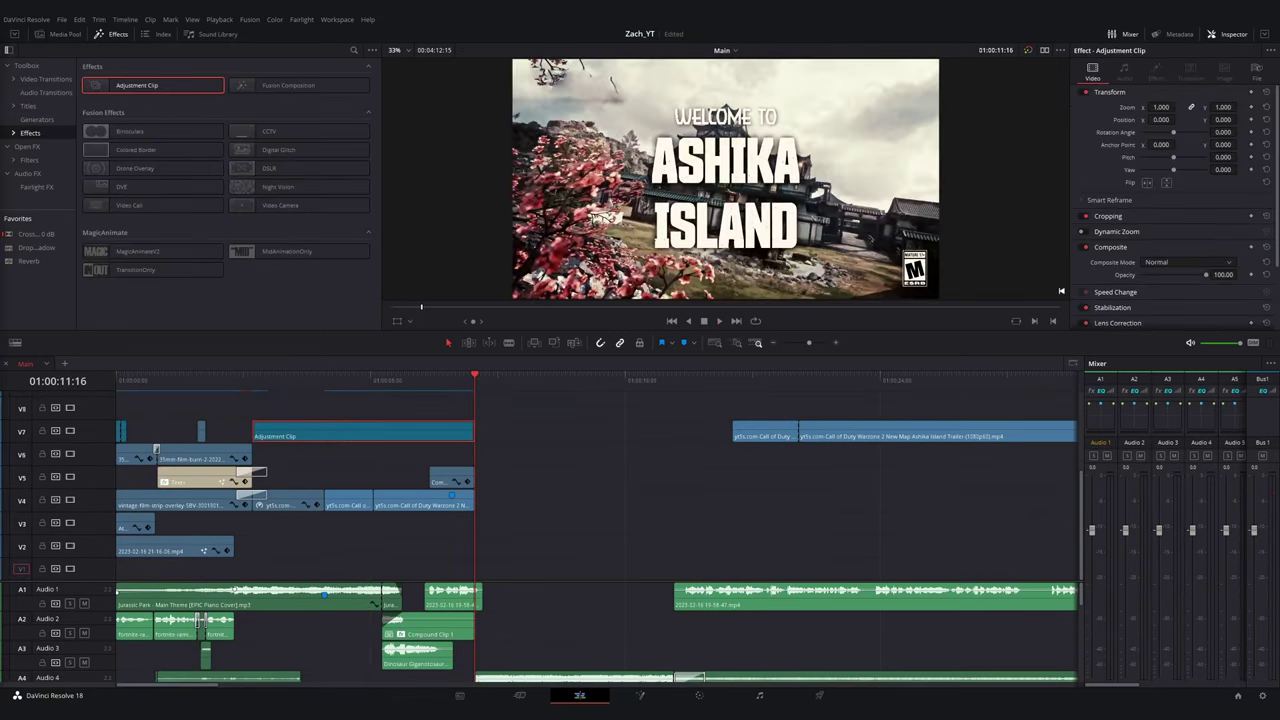
pyautogui.moveTo(320, 438); pyautogui.dragTo(320, 458)
# - Play the intro from the start to review the adjustment clip's look over the trailer footage
pyautogui.moveTo(150, 381); pyautogui.dragTo(96, 389)
pyautogui.press('space')
pyautogui.scroll(2, 626, 557)
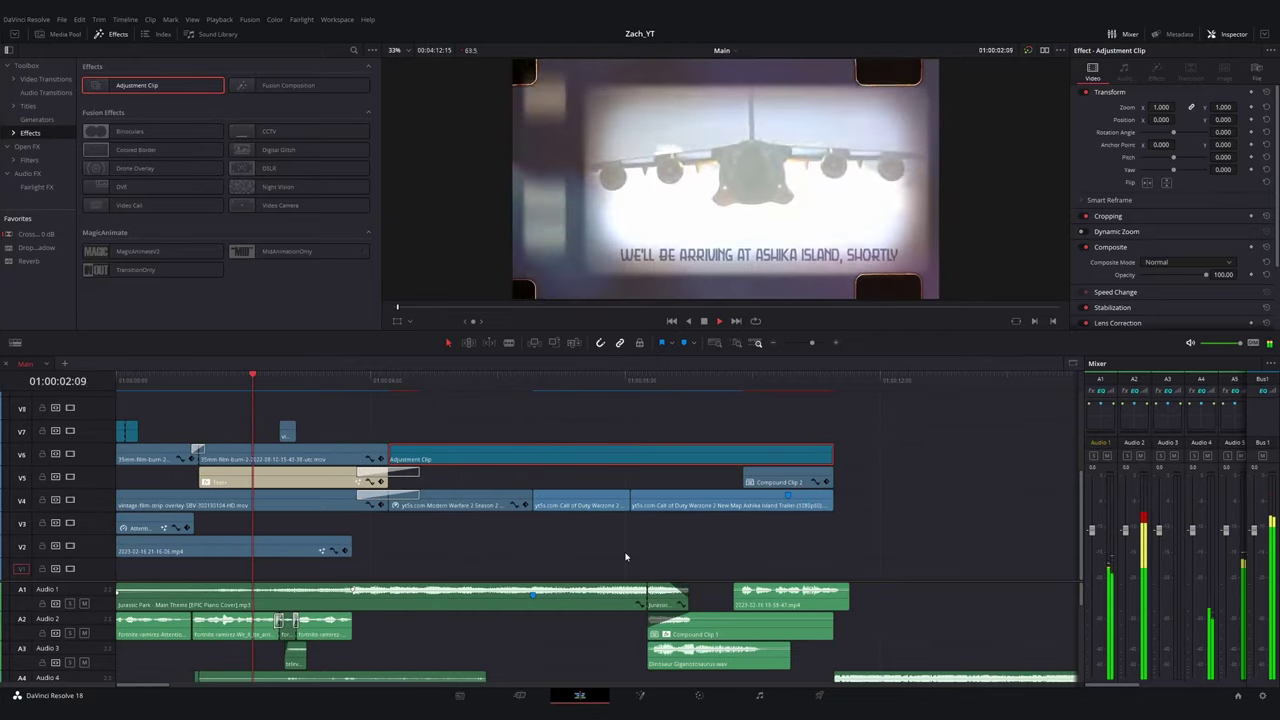
pyautogui.scroll(2, 626, 545)
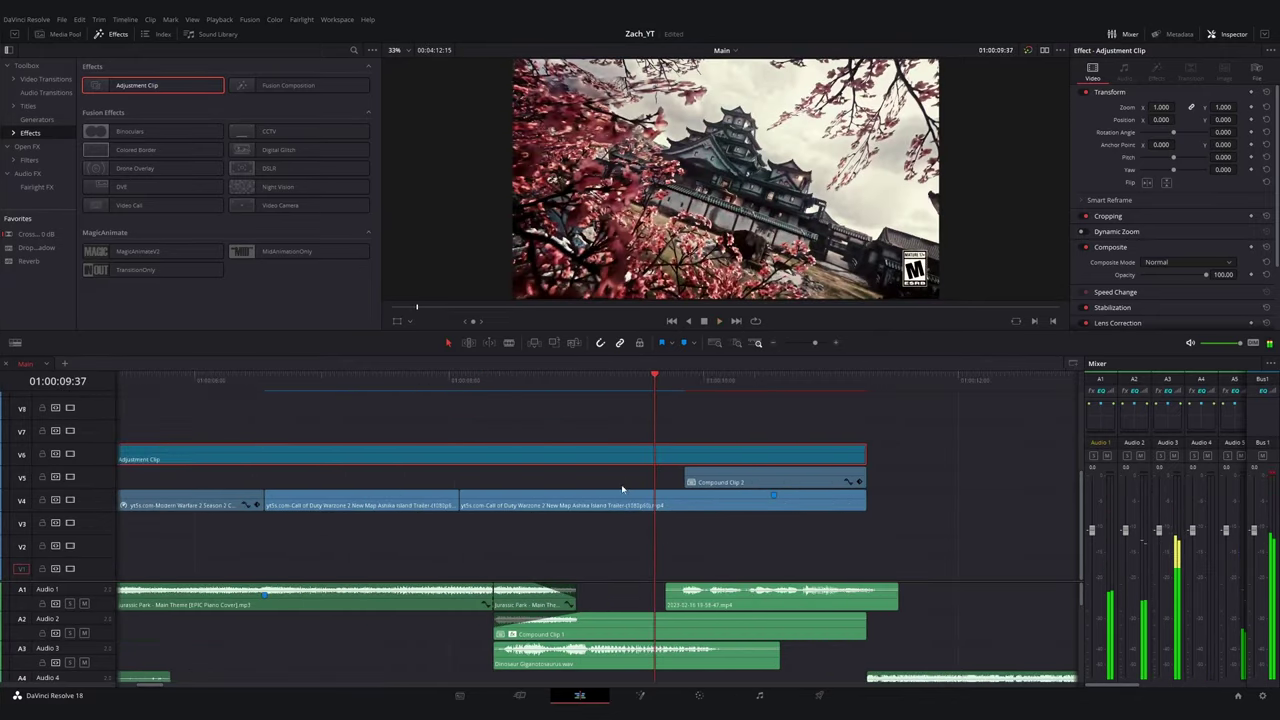
# - Disable the V6 track and run Object Removal scene analysis on the castle trailer clip's ESRB logo at 01:00:09:00
pyautogui.click(622, 494)
pyautogui.press('space')
pyautogui.scroll(-2, 520, 419)
pyautogui.click(503, 380)
pyautogui.click(70, 454)
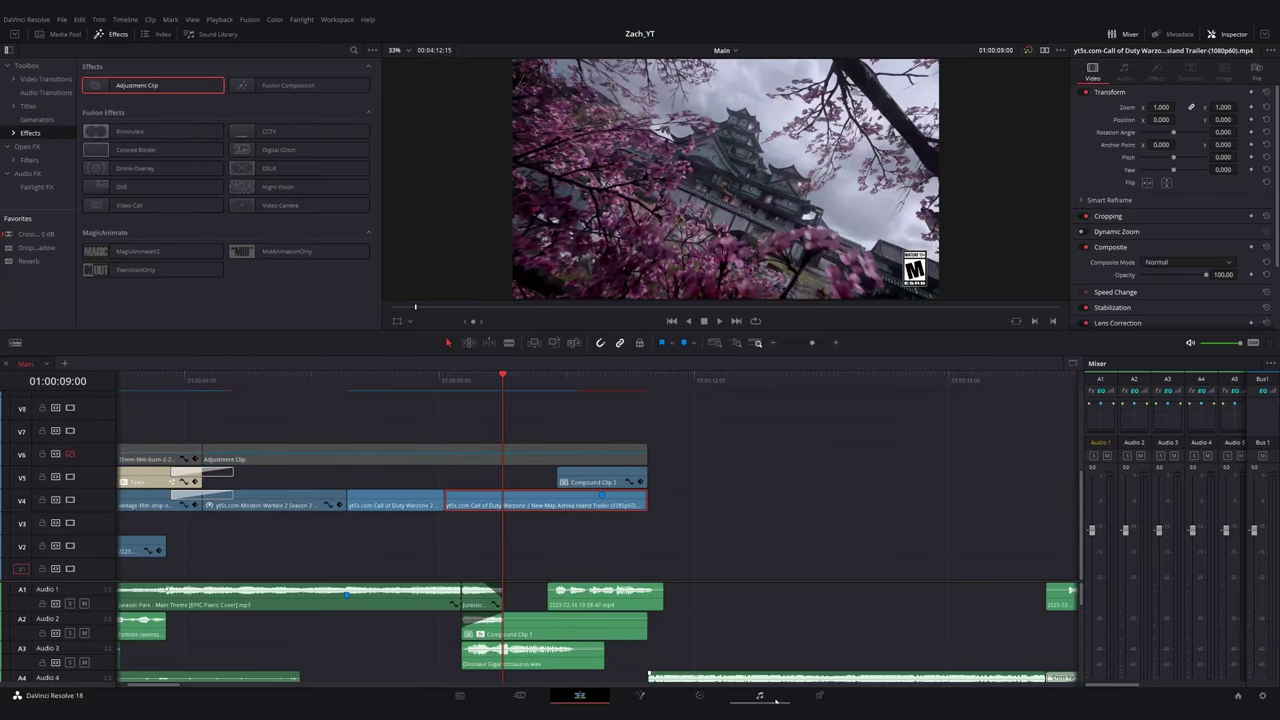
pyautogui.click(700, 695)
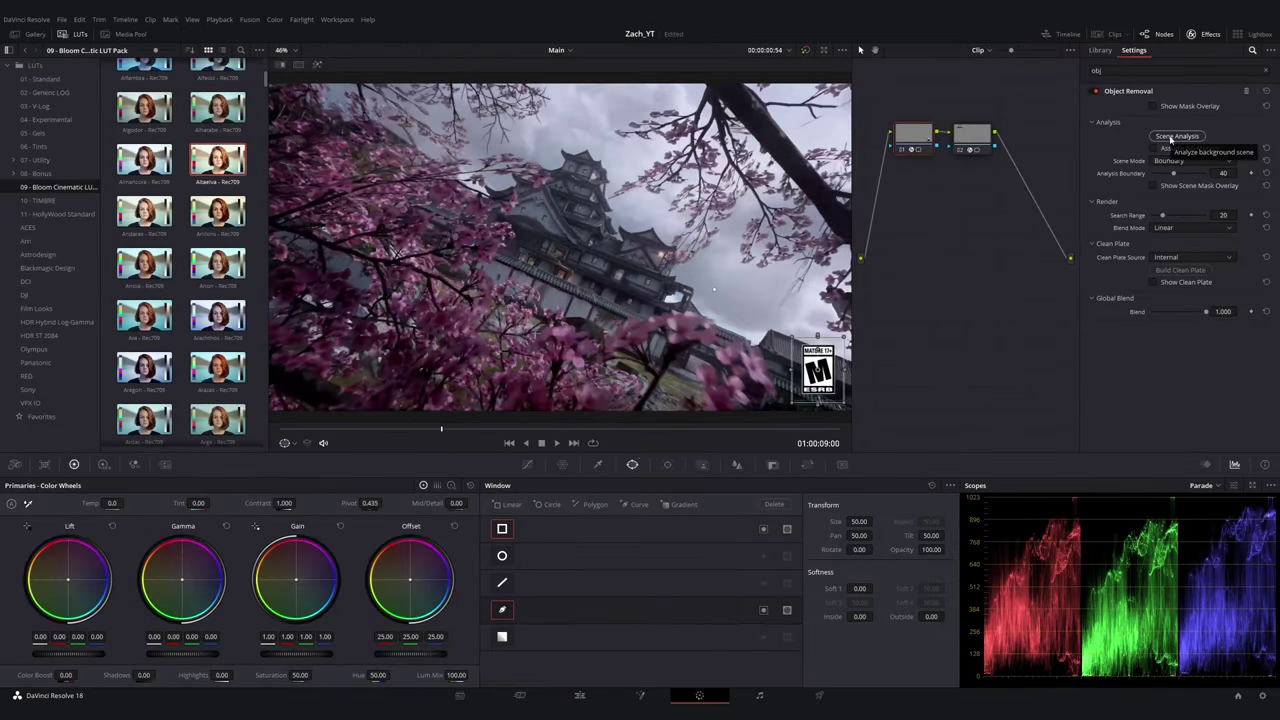
pyautogui.click(1182, 137)
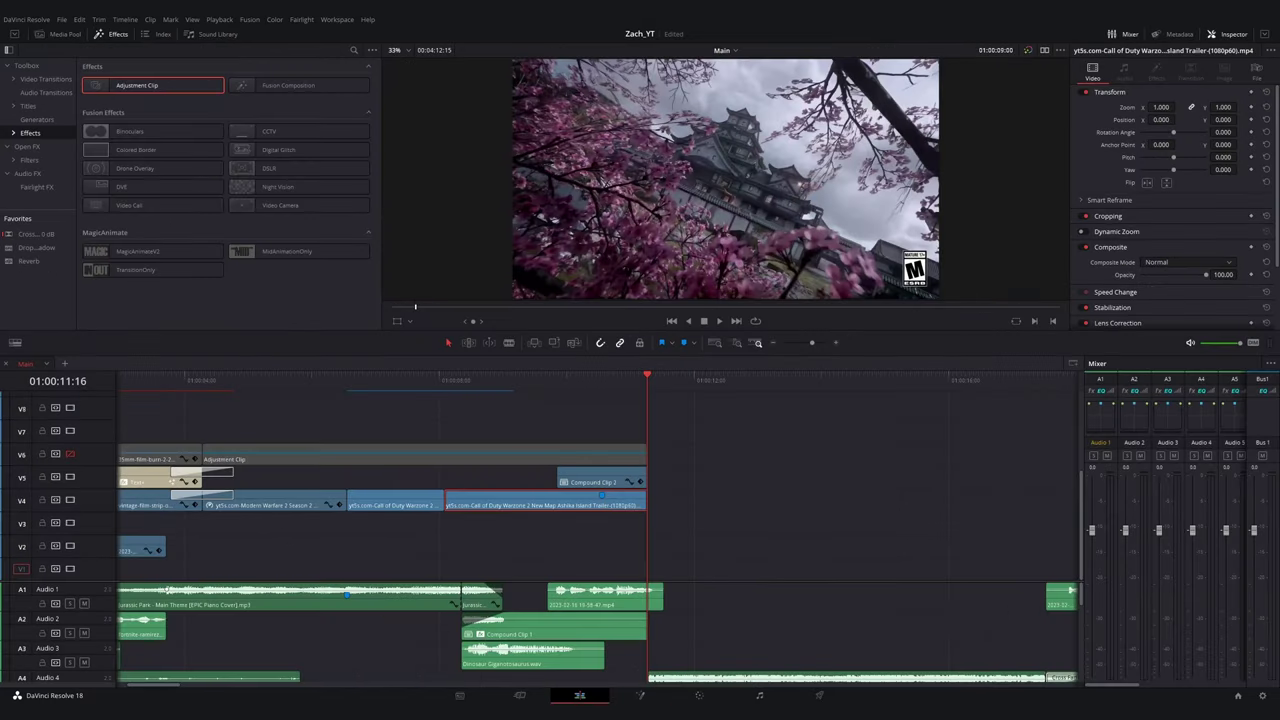
pyautogui.scroll(-3, 480, 382)
pyautogui.click(474, 406)
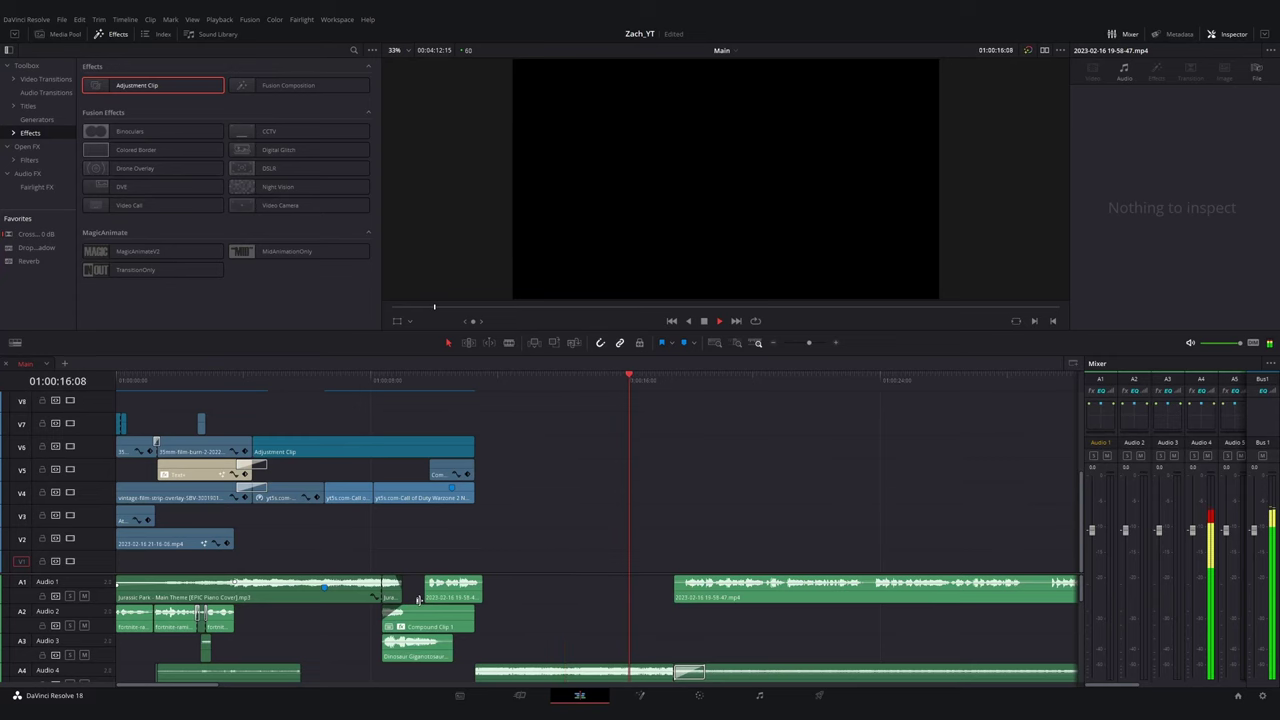
pyautogui.rightClick(704, 588)
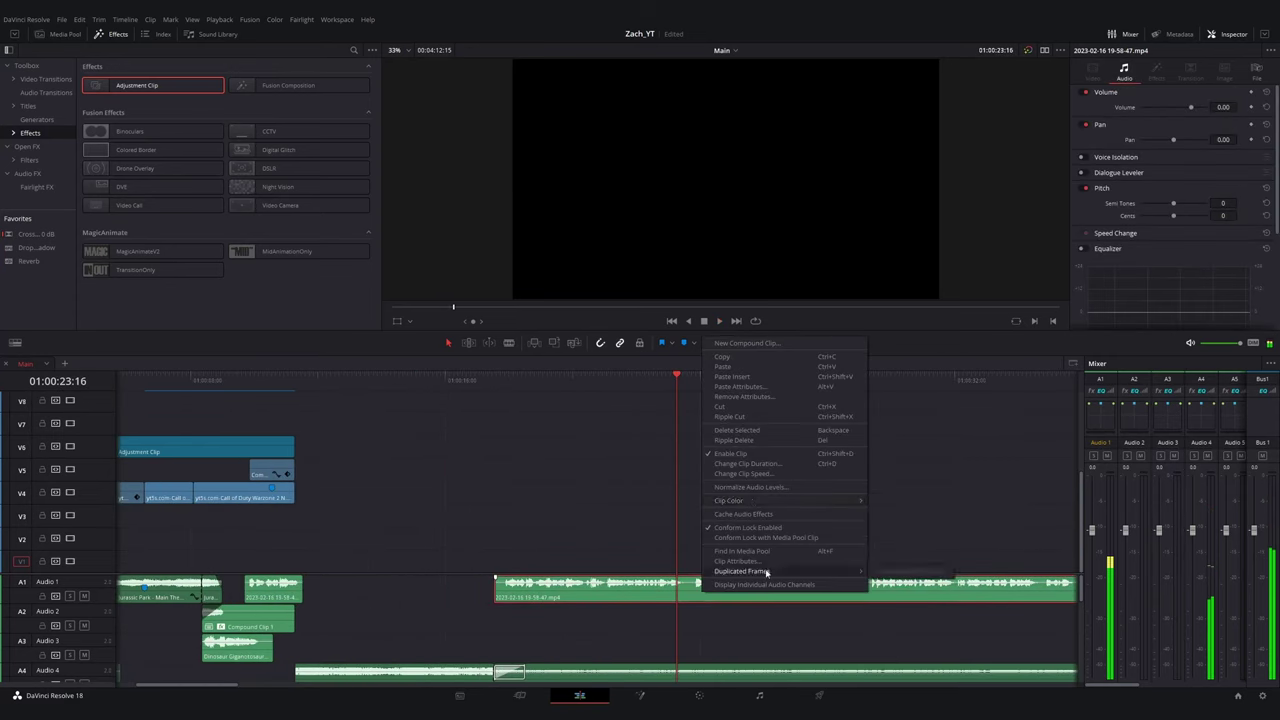
pyautogui.moveTo(790, 501)
pyautogui.click(900, 625)
pyautogui.rightClick(276, 590)
pyautogui.moveTo(400, 499)
pyautogui.click(475, 622)
# - Play through the long voiceover clip and split it at the pause near 01:00:28
pyautogui.press('space')
pyautogui.scroll(-1, 690, 617)
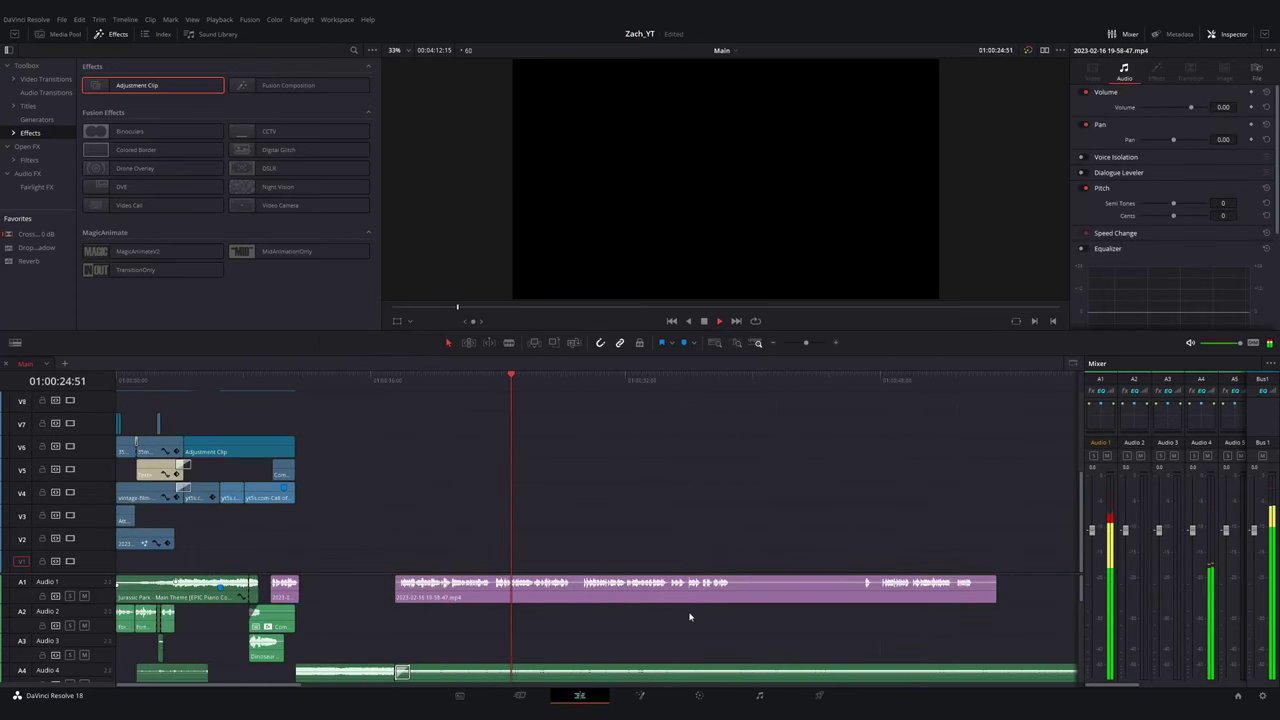
pyautogui.scroll(1, 687, 612)
pyautogui.click(708, 594)
pyautogui.hotkey('ctrl', 'b')
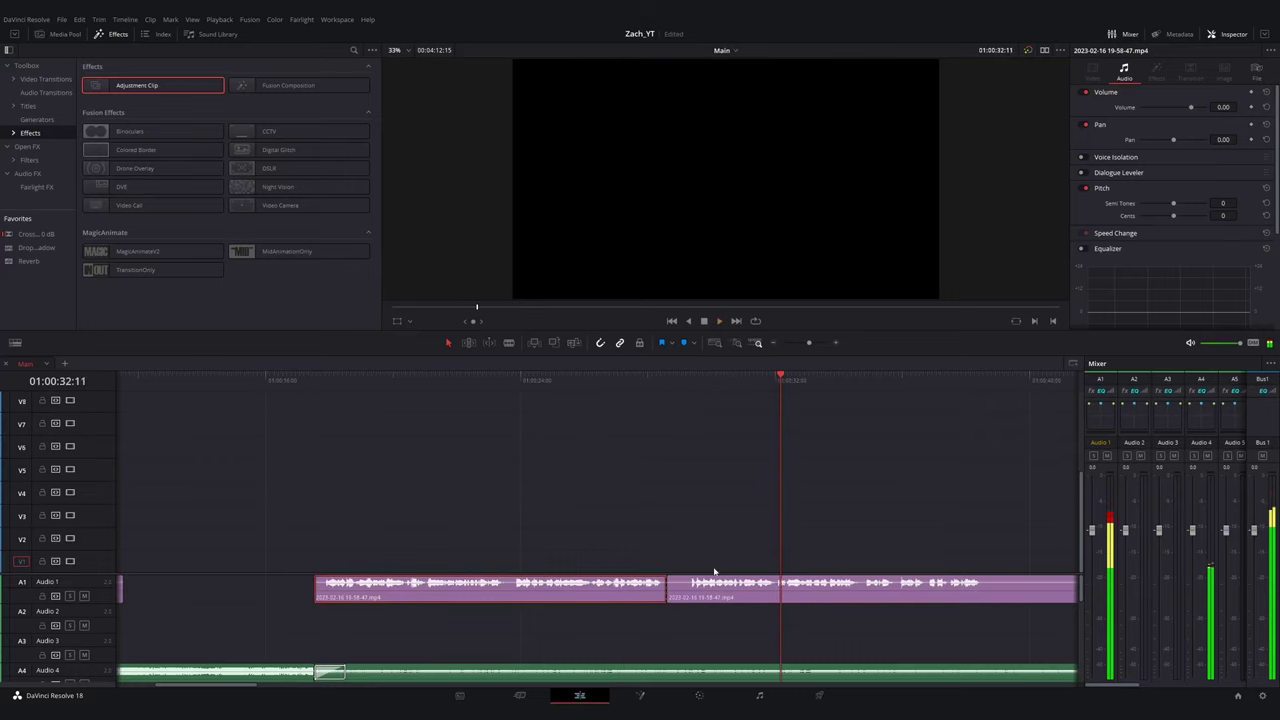
pyautogui.scroll(-1, 709, 558)
pyautogui.scroll(1, 709, 557)
pyautogui.scroll(1, 709, 557)
pyautogui.press('space')
pyautogui.click(739, 588)
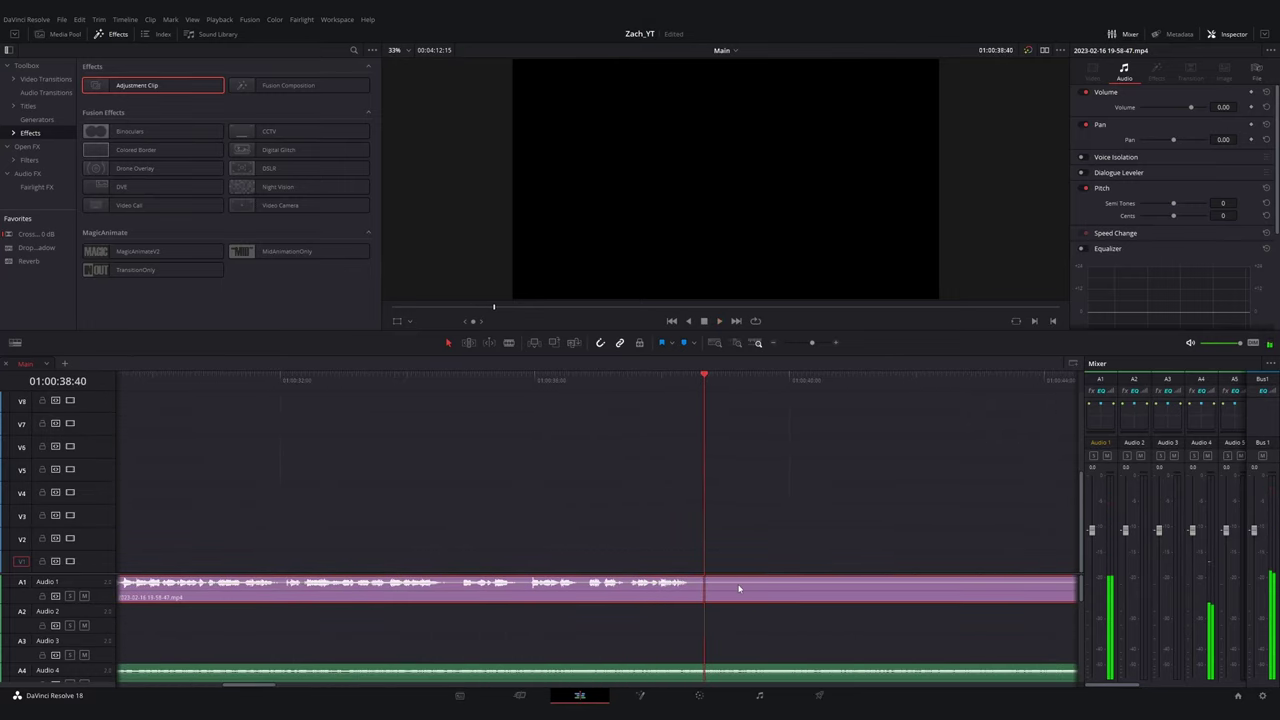
# - Play the voiceover from 01:00:38:40 onward to review the rest of the recording
pyautogui.press('space')
pyautogui.press('space')
pyautogui.hotkey('ctrl', '-')
pyautogui.moveTo(806, 390); pyautogui.dragTo(869, 394)
pyautogui.click(869, 381)
pyautogui.press('space')
pyautogui.hotkey('ctrl', '=')
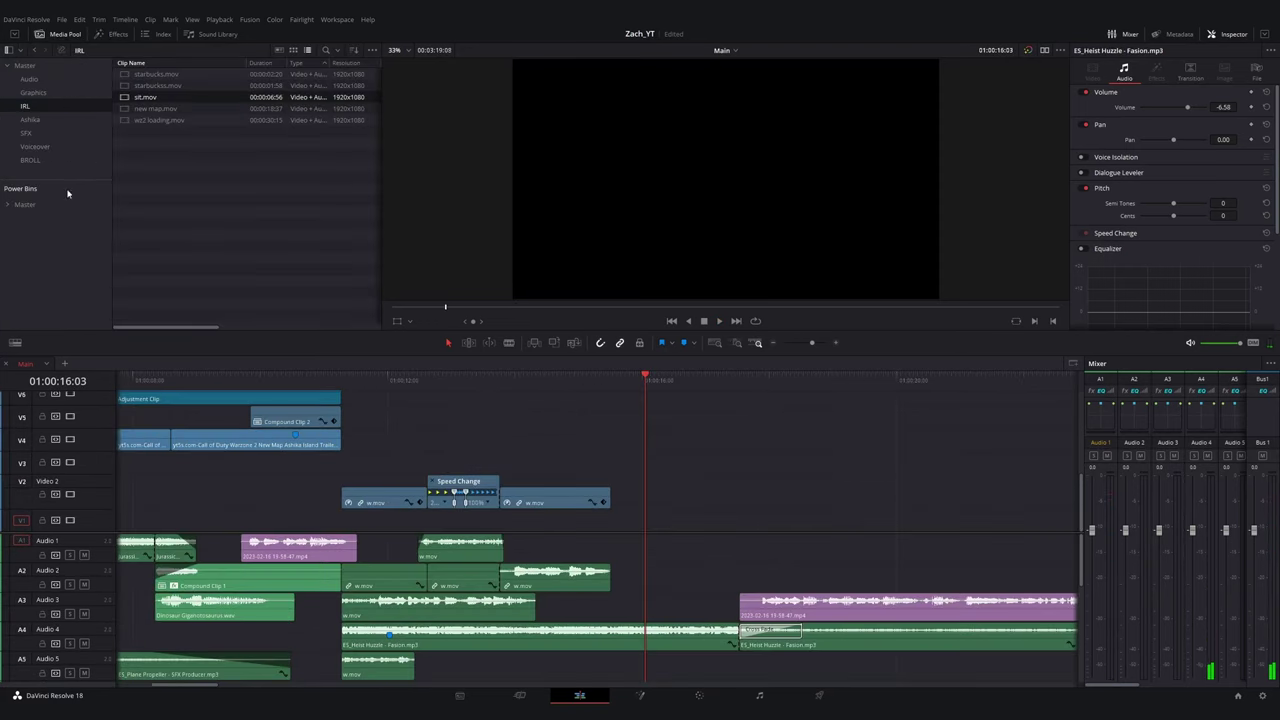
# - Play the last w.mov gameplay clip on V2 up to the voiceover's start at 01:00:17:32
pyautogui.press('space')
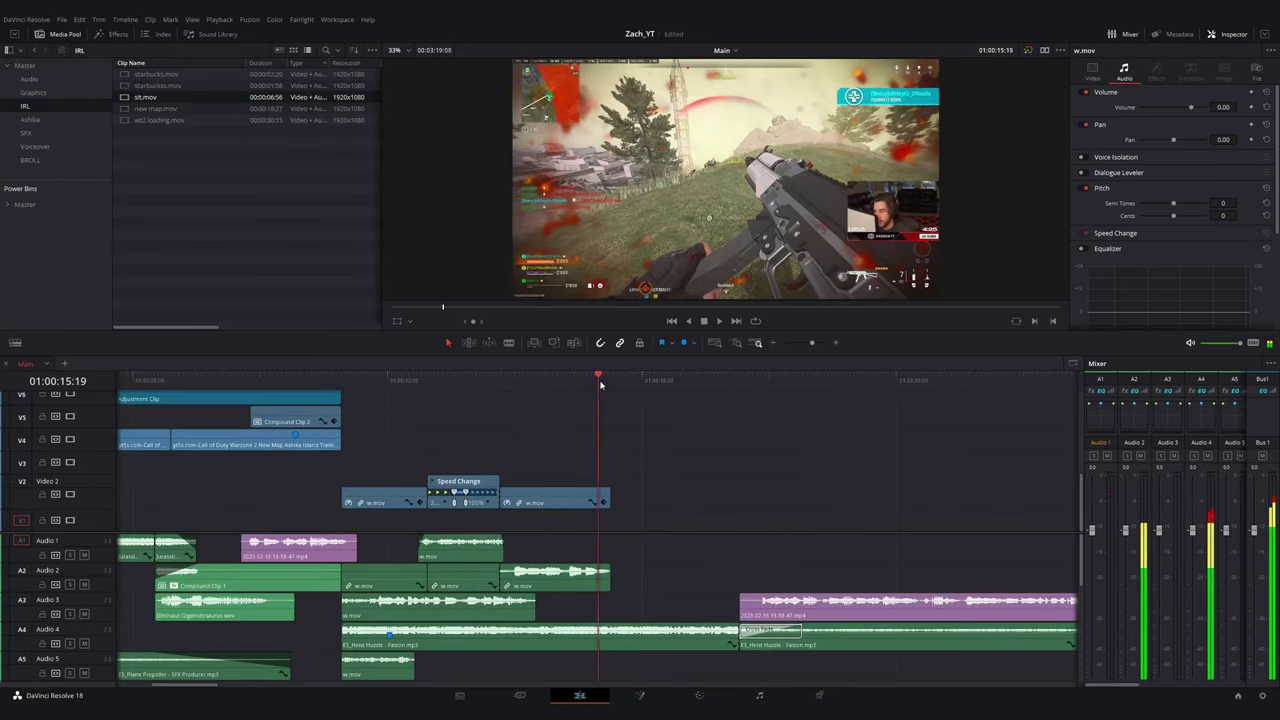
pyautogui.click(745, 378)
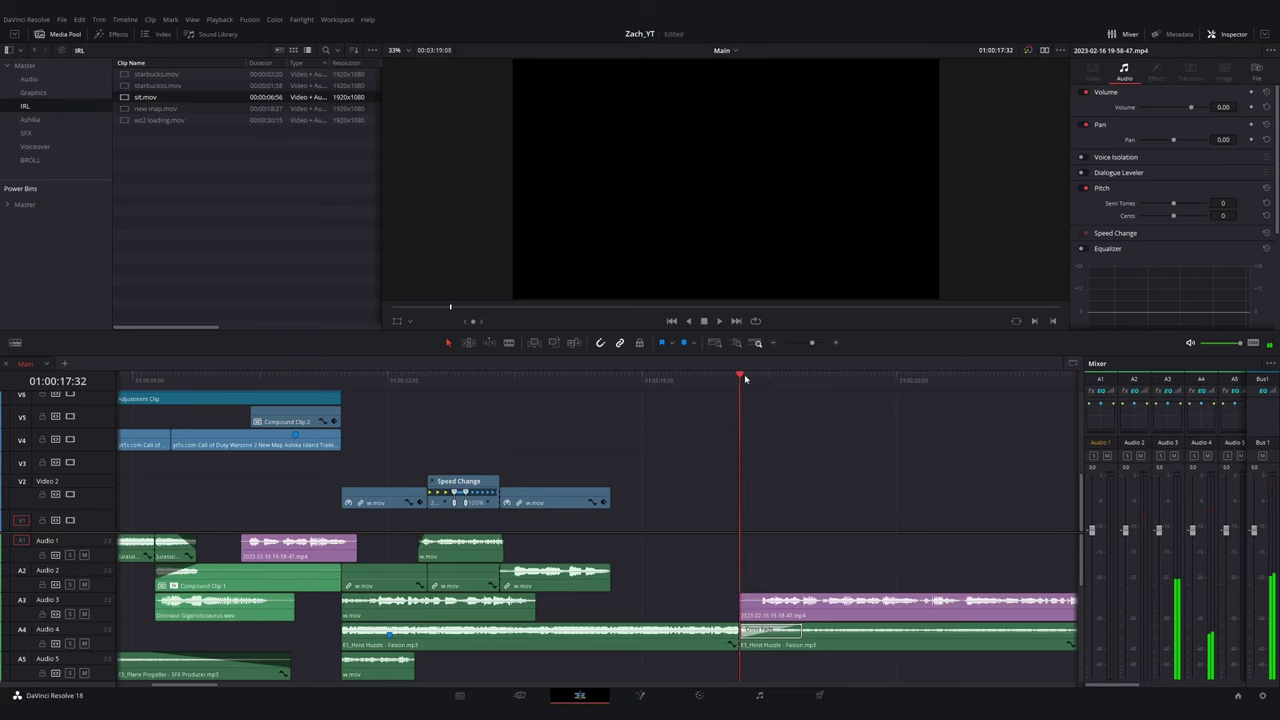
pyautogui.hotkey('ctrl', '-')
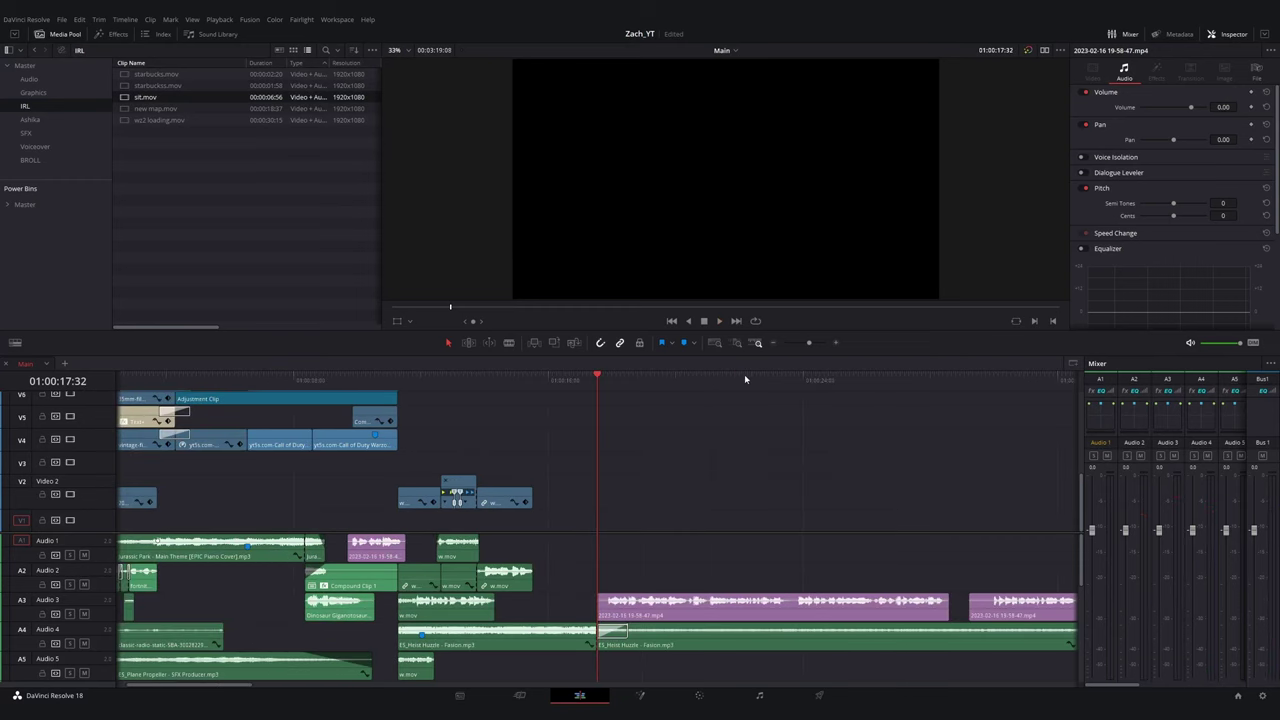
pyautogui.click(480, 380)
pyautogui.press('space')
pyautogui.press('space')
# - Try extending the last w.mov clip, with its linked audio, past the voiceover's start
pyautogui.moveTo(531, 496); pyautogui.dragTo(630, 496)
pyautogui.click(566, 380)
pyautogui.hotkey('ctrl', '=')
pyautogui.hotkey('ctrl', '=')
pyautogui.press('space')
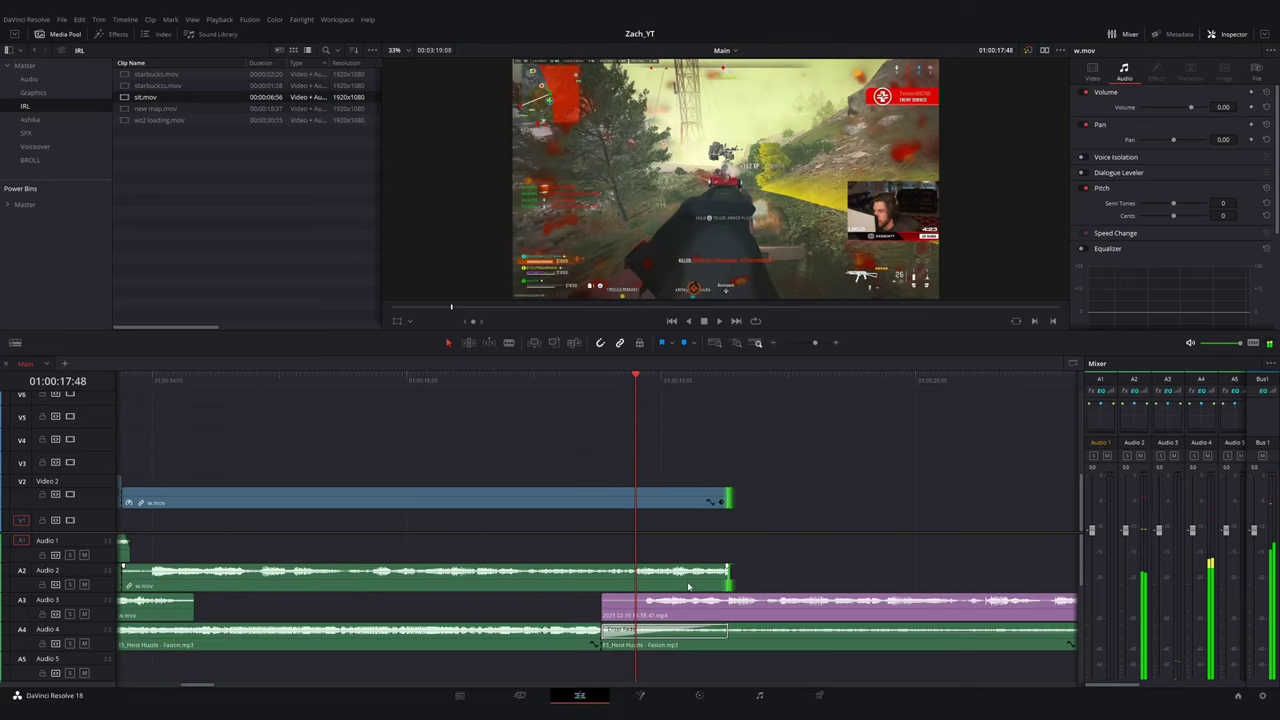
pyautogui.click(699, 502)
pyautogui.hotkey('ctrl', '-')
pyautogui.hotkey('ctrl', 'z')
# - Extend only the last w.mov clip's audio on A2 slightly past the voiceover's start and fade out its end
pyautogui.moveTo(450, 574); pyautogui.dragTo(597, 574)
pyautogui.moveTo(596, 567); pyautogui.dragTo(580, 568)
pyautogui.click(510, 382)
pyautogui.press('space')
pyautogui.click(430, 382)
pyautogui.click(503, 646)
# - Trim the end of the last w.mov video clip on V2 back to about 01:00:15:22
pyautogui.hotkey('ctrl', '=')
pyautogui.click(505, 384)
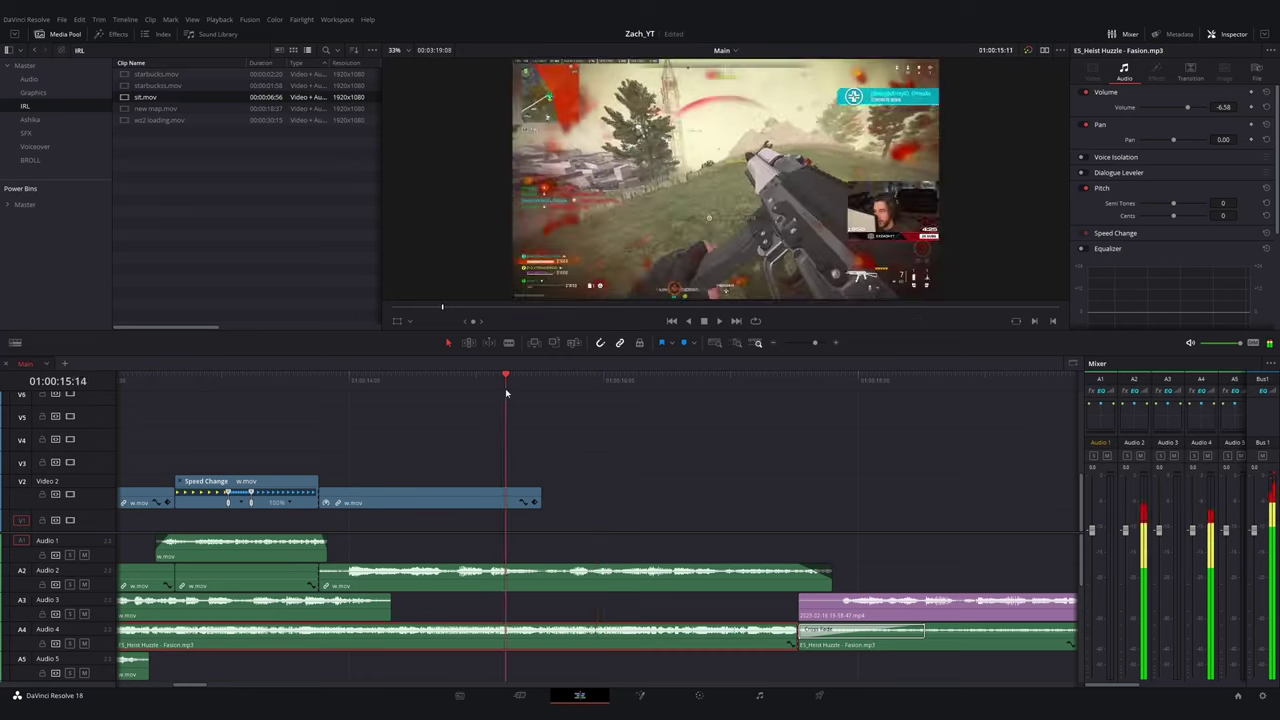
pyautogui.click(521, 385)
pyautogui.moveTo(522, 389); pyautogui.dragTo(524, 388)
pyautogui.moveTo(540, 499); pyautogui.dragTo(526, 500)
# - Add three beat markers to the music clip on A4 after the w.mov video ends, placing the third at 01:00:16:44
pyautogui.press('space')
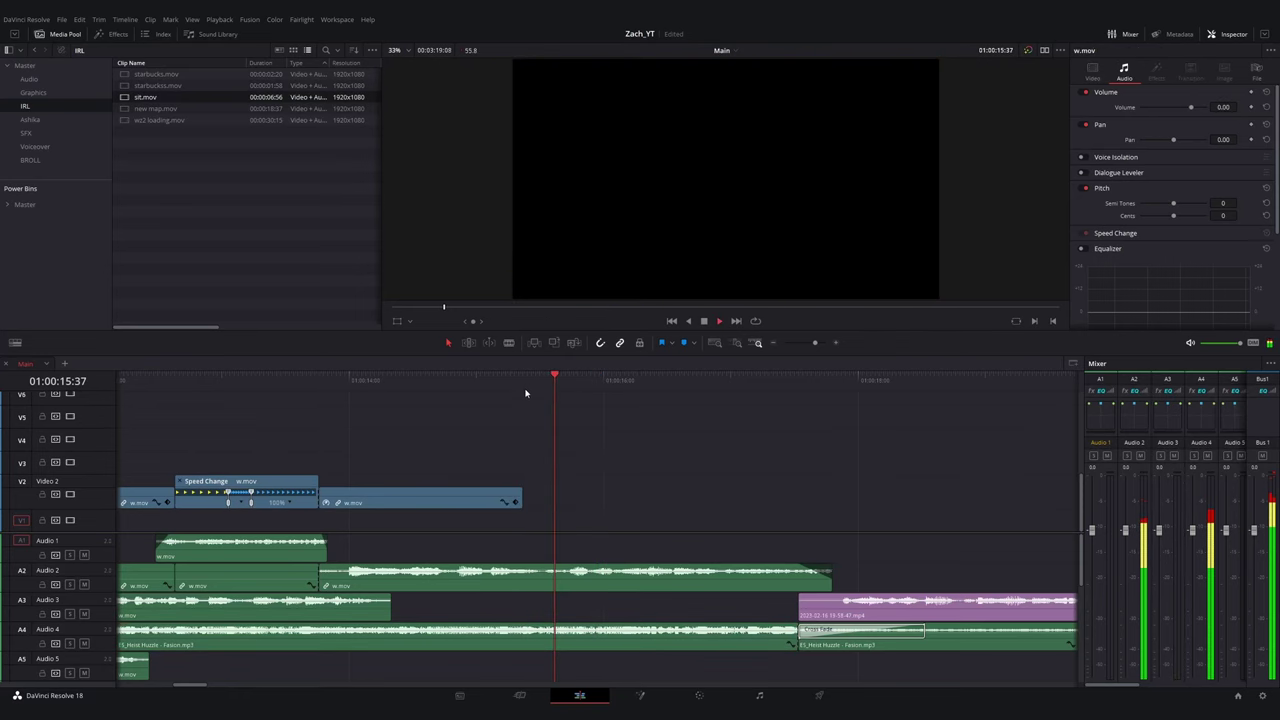
pyautogui.click(611, 643)
pyautogui.press('m')
pyautogui.press('space')
pyautogui.moveTo(614, 386); pyautogui.dragTo(690, 379)
pyautogui.click(653, 646)
pyautogui.press('m')
pyautogui.click(669, 388)
pyautogui.moveTo(676, 635); pyautogui.dragTo(697, 635)
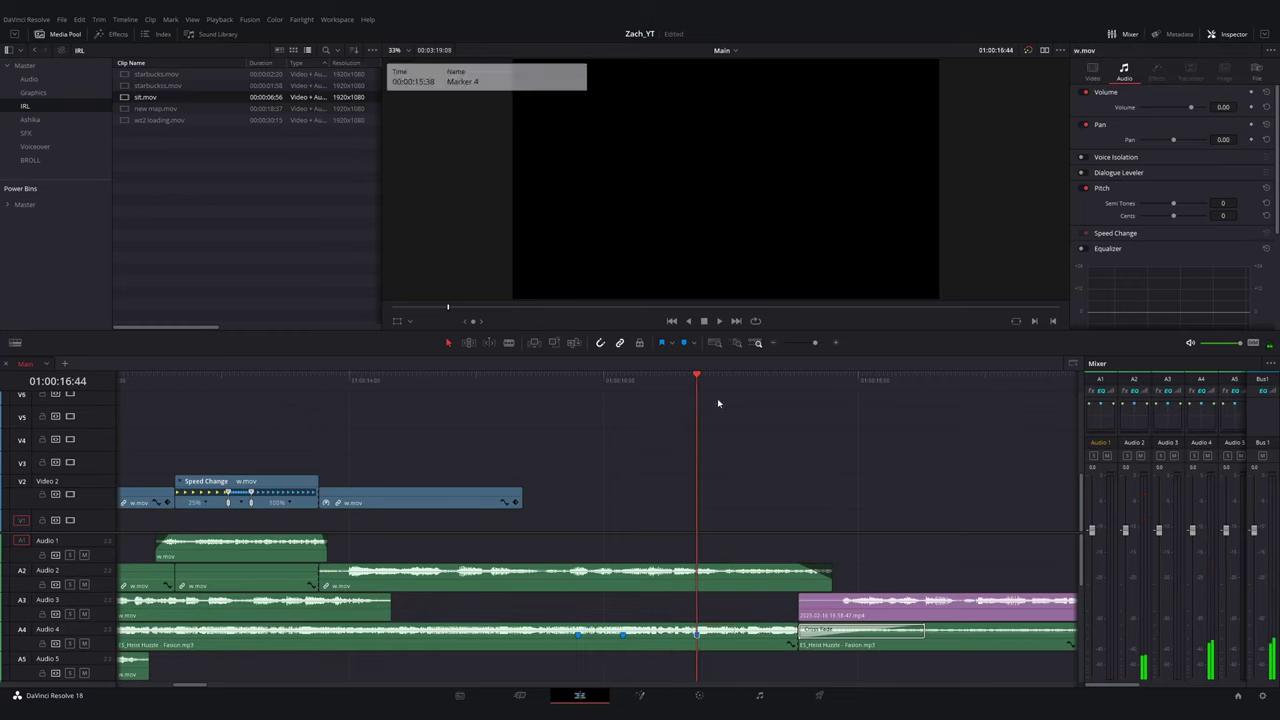
# - Add three more beat markers to the A4 music clip at 01:00:17:08, 01:00:17:19 and 01:00:17:26, and play the section back
pyautogui.moveTo(722, 388)
pyautogui.mouseDown()
pyautogui.moveTo(763, 395)
pyautogui.moveTo(748, 404)
pyautogui.mouseUp()
pyautogui.press('m')
pyautogui.hotkey('ctrl', 'z')
pyautogui.click(751, 634)
pyautogui.press('m')
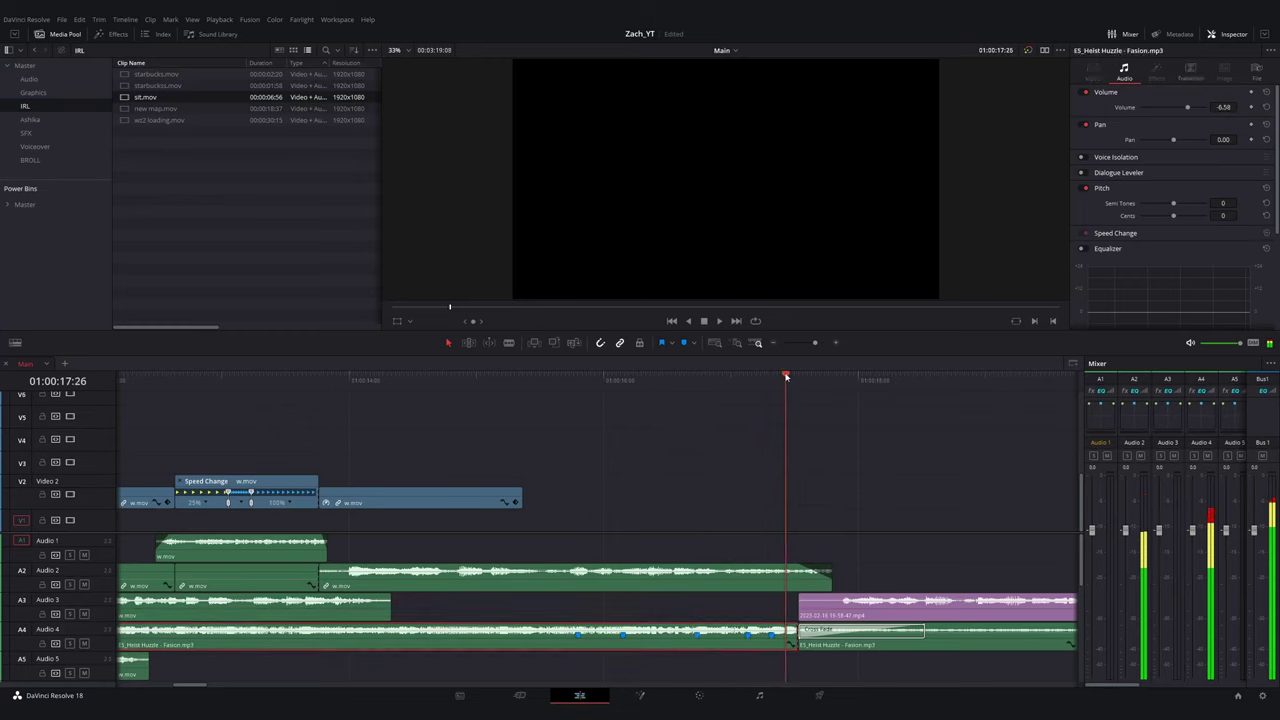
pyautogui.press('m')
pyautogui.moveTo(785, 377); pyautogui.dragTo(466, 389)
pyautogui.press('space')
pyautogui.hotkey('ctrl', '-')
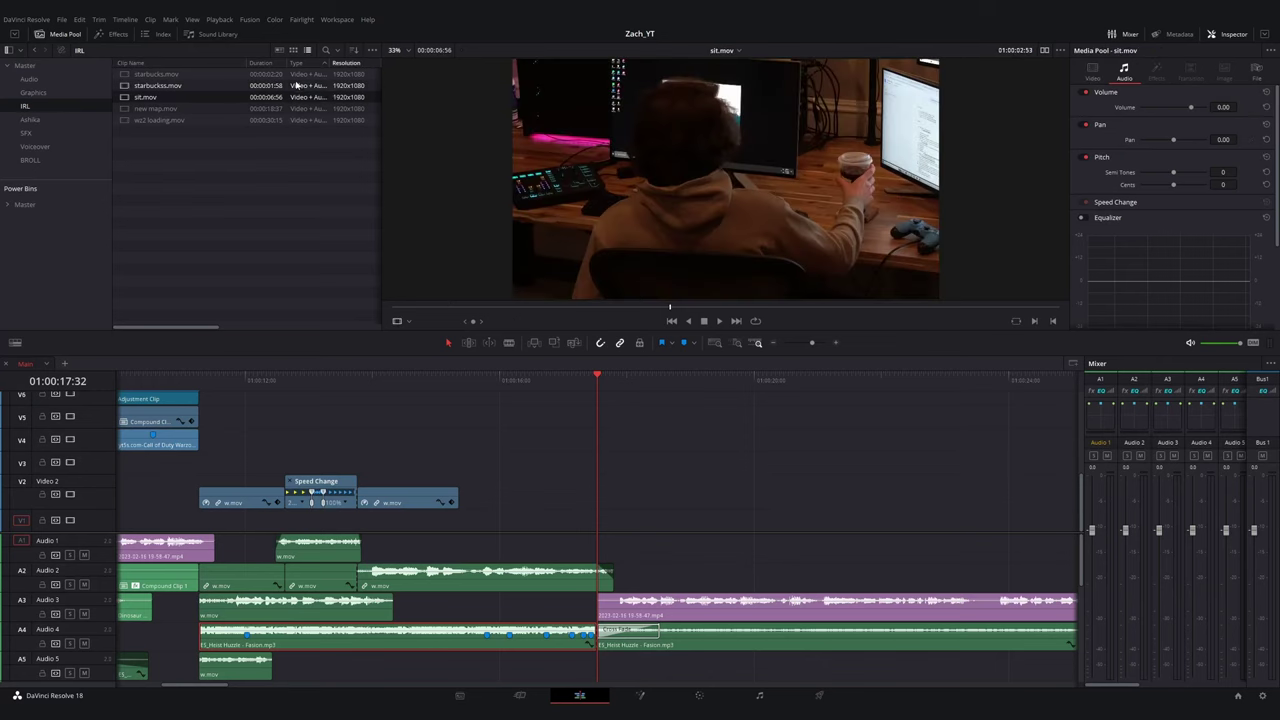
# - Place sit.mov on V2 after the last w.mov clip and cut out a section, making a jump cut at the first new beat marker
pyautogui.moveTo(295, 99); pyautogui.dragTo(461, 502)
pyautogui.click(434, 381)
pyautogui.press('space')
pyautogui.moveTo(434, 381)
pyautogui.mouseDown()
pyautogui.moveTo(580, 398)
pyautogui.moveTo(541, 405)
pyautogui.mouseUp()
pyautogui.hotkey('ctrl', 'b')
pyautogui.hotkey('ctrl', 'b')
pyautogui.click(516, 498)
pyautogui.press('BackSpace')
pyautogui.moveTo(640, 503); pyautogui.dragTo(580, 505)
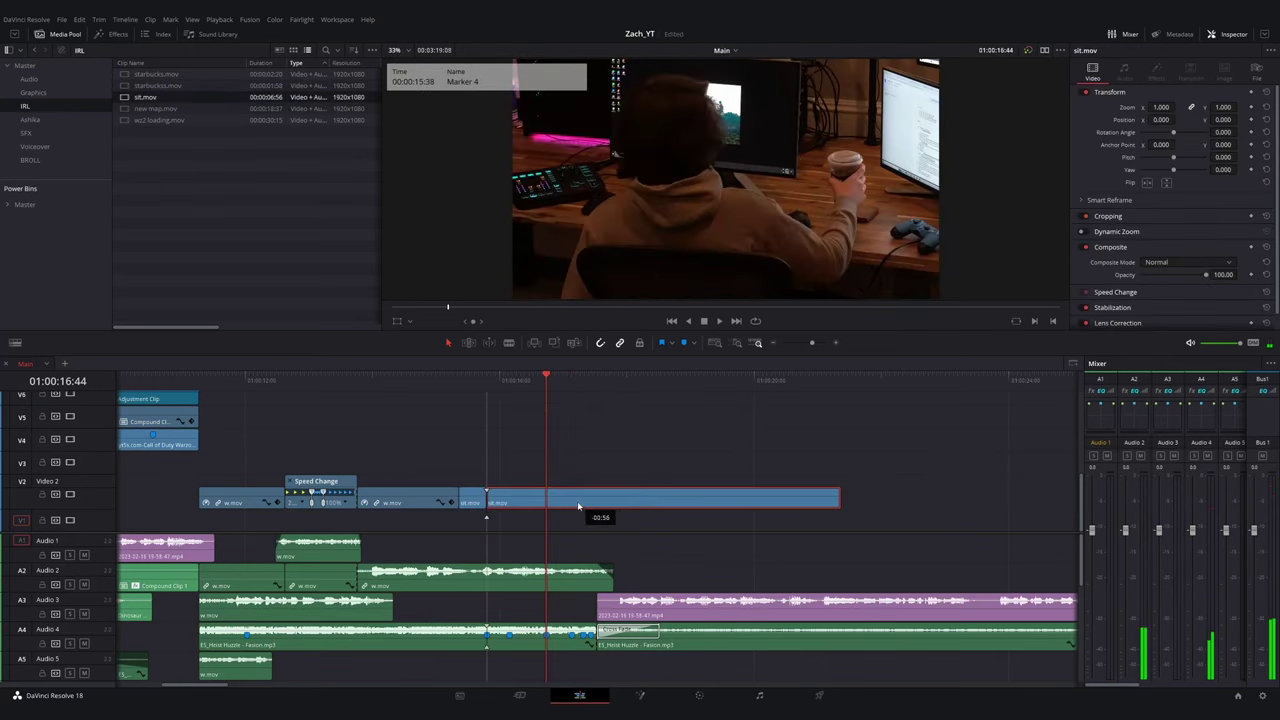
# - Place new map.mov on V2 at the 01:00:16:44 beat marker and split it at 01:00:17:08
pyautogui.moveTo(492, 380); pyautogui.dragTo(541, 380)
pyautogui.moveTo(244, 108); pyautogui.dragTo(584, 504)
pyautogui.click(574, 383)
pyautogui.hotkey('ctrl', 'b')
pyautogui.scroll(1, 586, 388)
pyautogui.moveTo(588, 384); pyautogui.dragTo(607, 449)
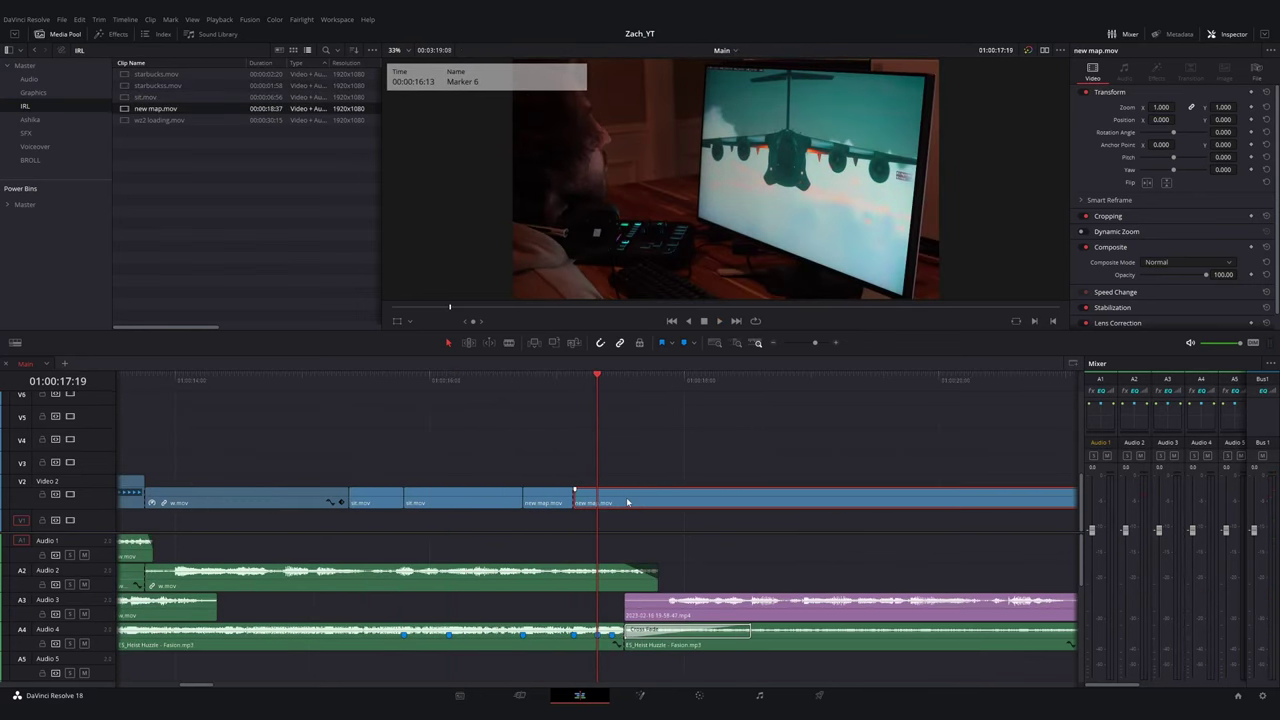
# - Fill 01:00:16:44 to 01:00:17:08 on V2 with wz2 loading.mov, keep new map.mov after it, and delete the excess beyond the voiceover's start
pyautogui.moveTo(544, 385); pyautogui.dragTo(574, 384)
pyautogui.moveTo(240, 120); pyautogui.dragTo(623, 464)
pyautogui.click(536, 383)
pyautogui.moveTo(617, 503); pyautogui.dragTo(566, 504)
pyautogui.moveTo(594, 380); pyautogui.dragTo(575, 381)
pyautogui.moveTo(618, 461); pyautogui.dragTo(595, 502)
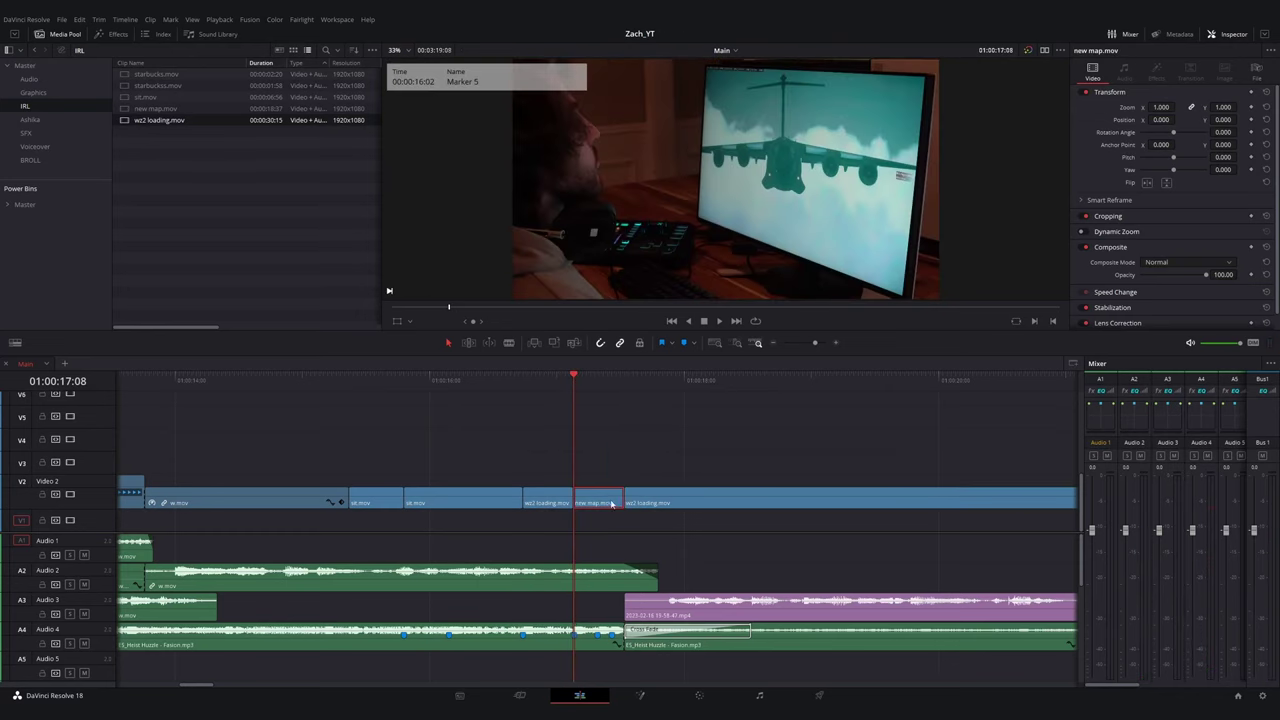
pyautogui.click(624, 494)
pyautogui.press('space')
pyautogui.click(667, 502)
pyautogui.press('Delete')
# - Try slipping the sit.mov footage within the V2 clip between the beat markers at 01:00:16:44 and 01:00:17:08
pyautogui.click(553, 384)
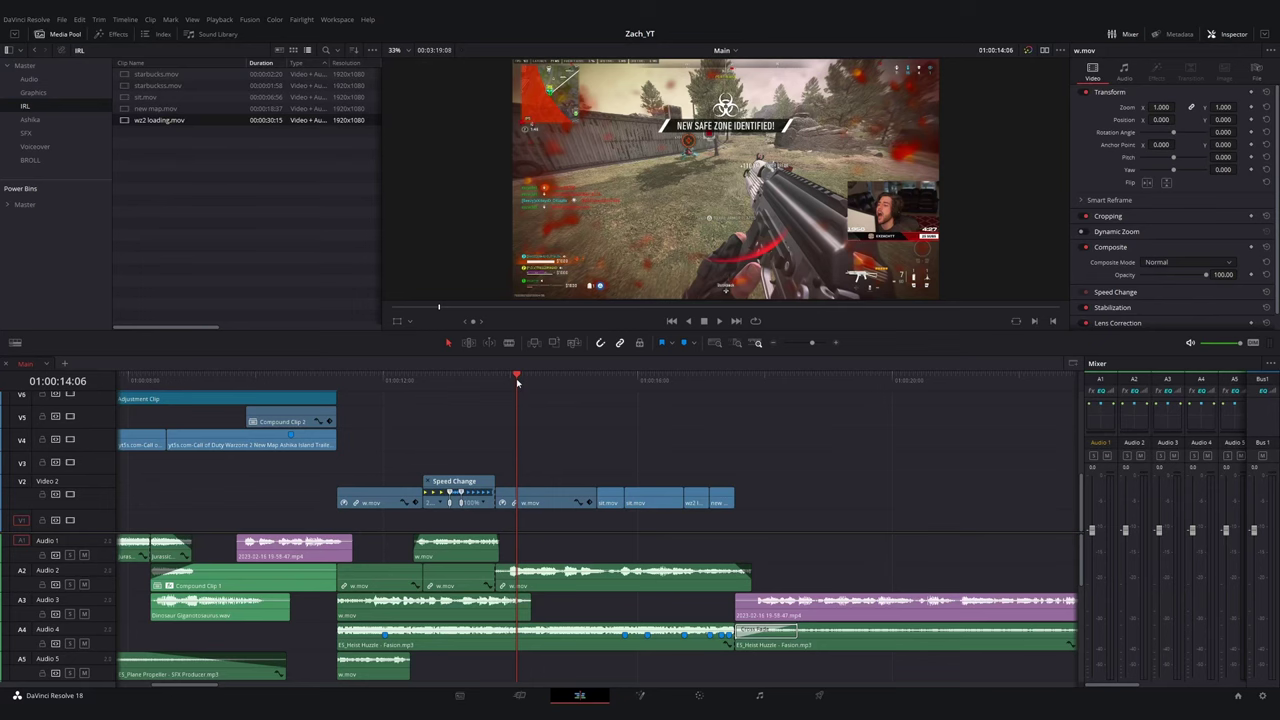
pyautogui.press('space')
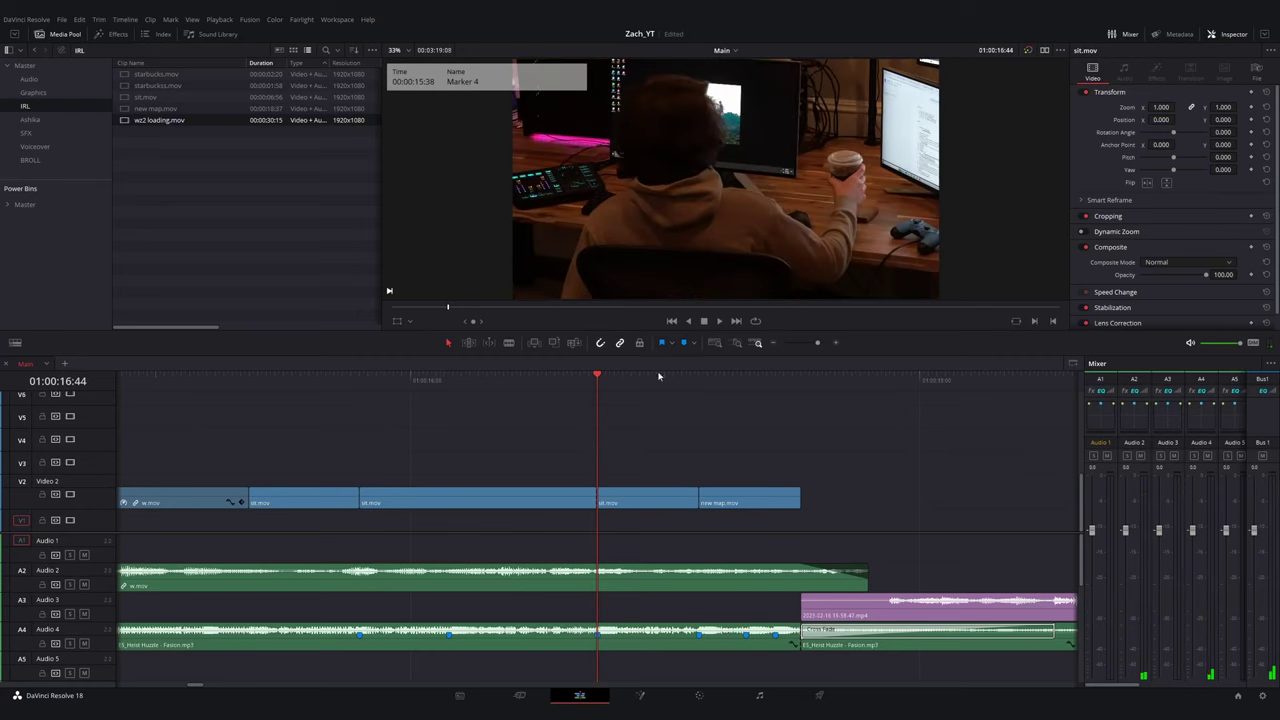
pyautogui.click(640, 378)
pyautogui.press('t')
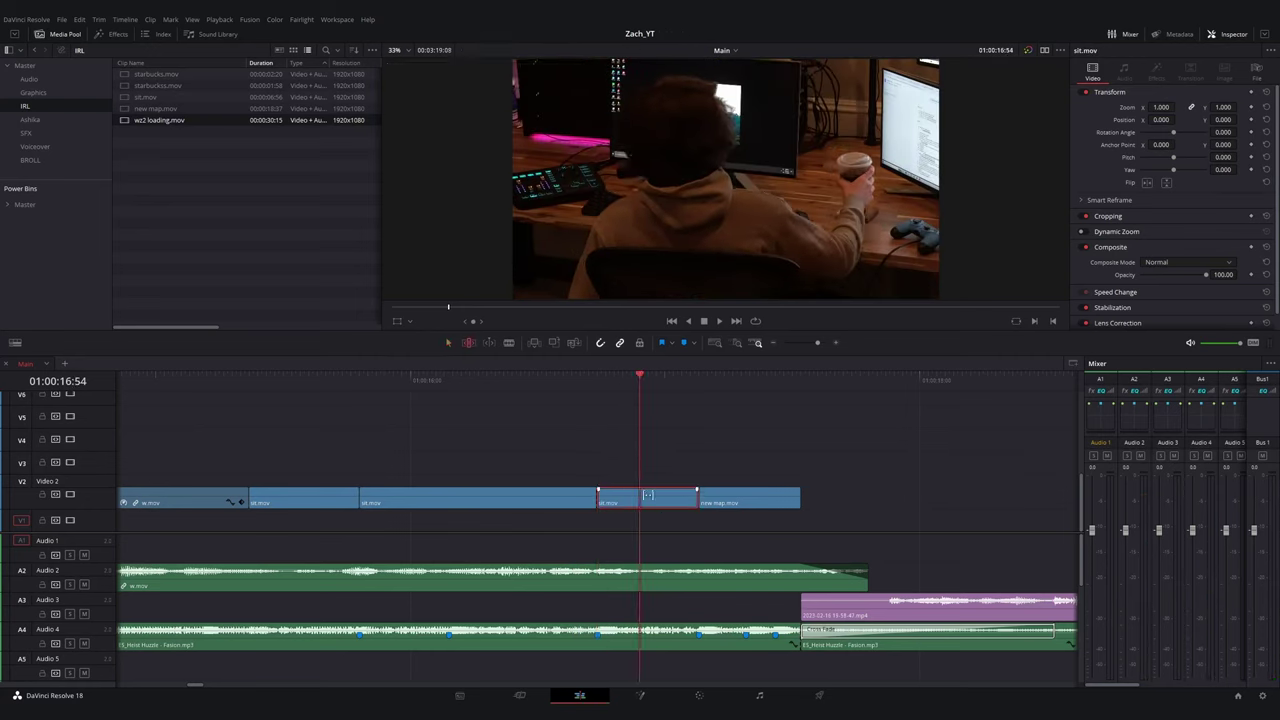
pyautogui.moveTo(648, 494); pyautogui.dragTo(592, 468)
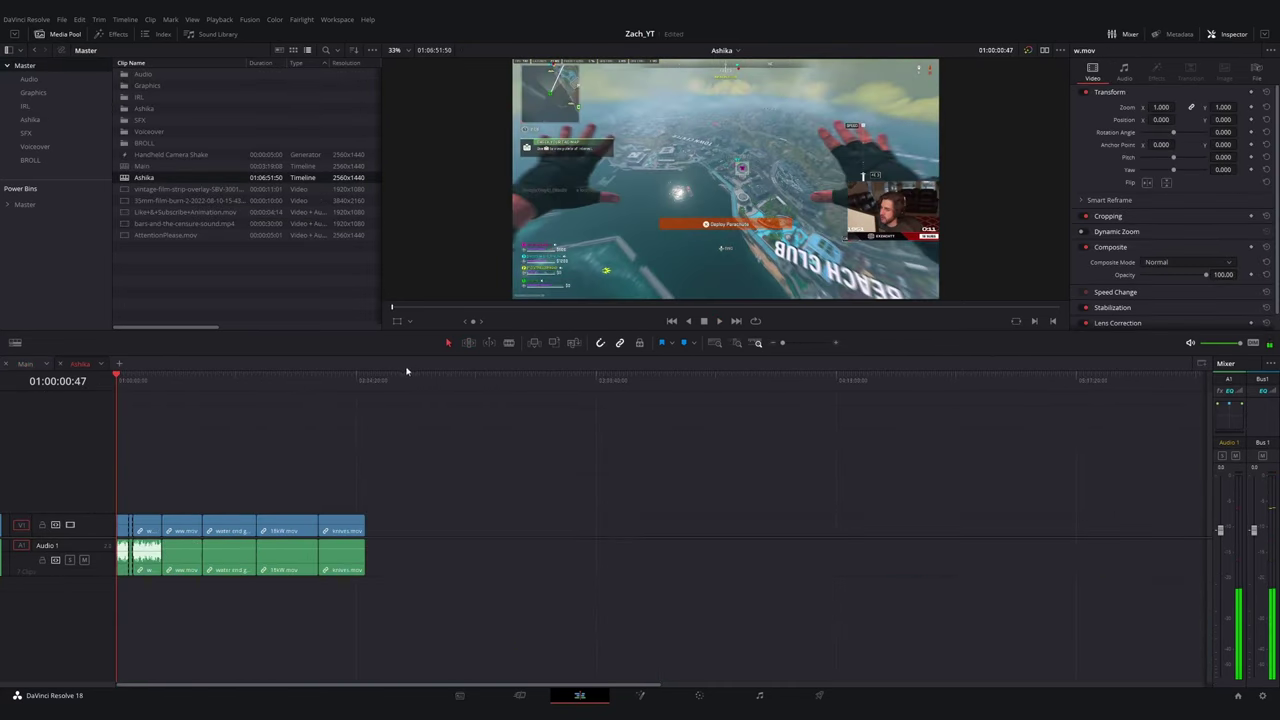
# - Find the water end game.mov clip in the Ashika timeline and bring it into Main on V1 at the voiceover's start
pyautogui.hotkey('shift', 'z')
pyautogui.moveTo(219, 381); pyautogui.dragTo(469, 391)
pyautogui.press('space')
pyautogui.press('space')
pyautogui.click(537, 527)
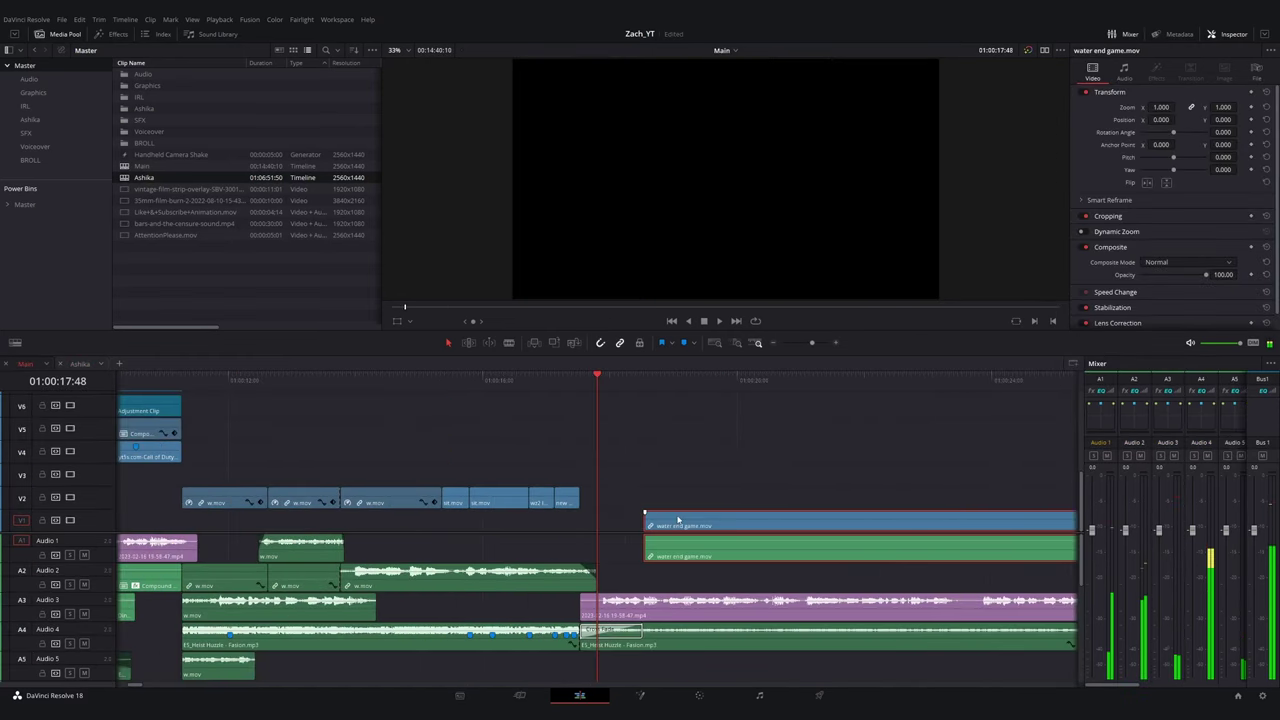
# - Add the Horizontal Whip generator from the Transitions power bin on V3 over the w.mov to sit.mov cut at 01:00:15:22 and review it
pyautogui.click(438, 388)
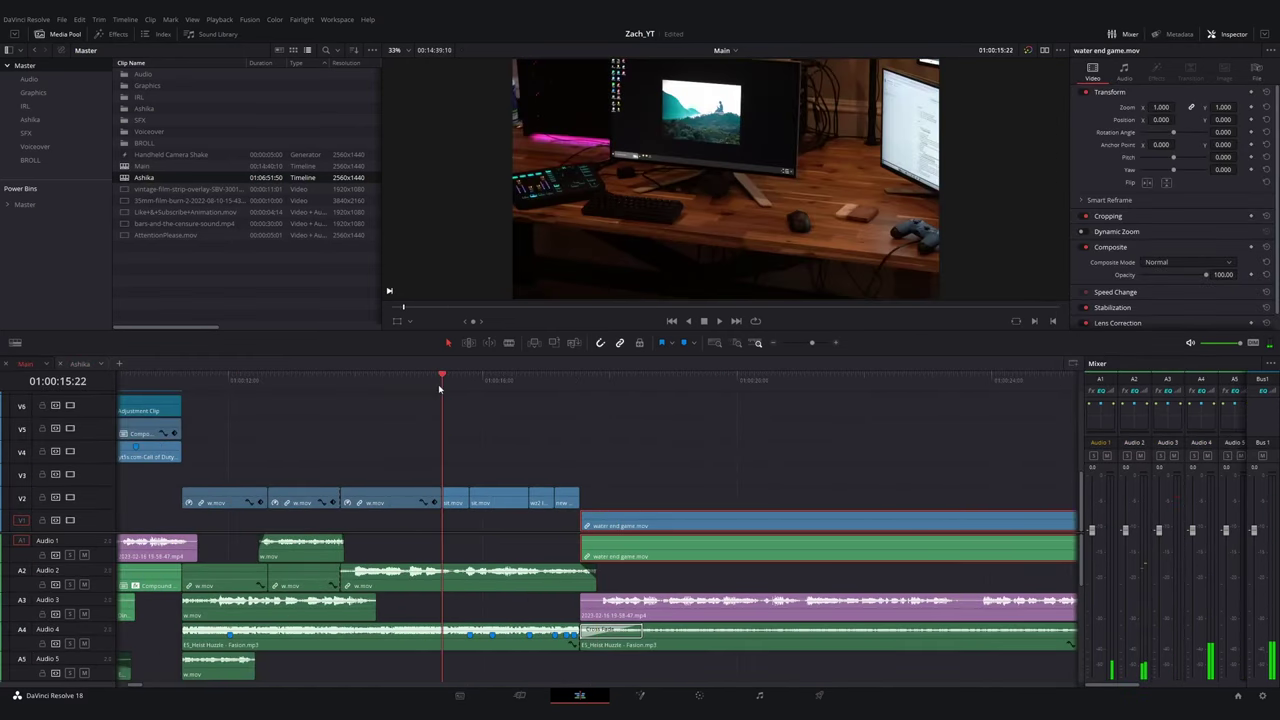
pyautogui.click(24, 205)
pyautogui.click(36, 231)
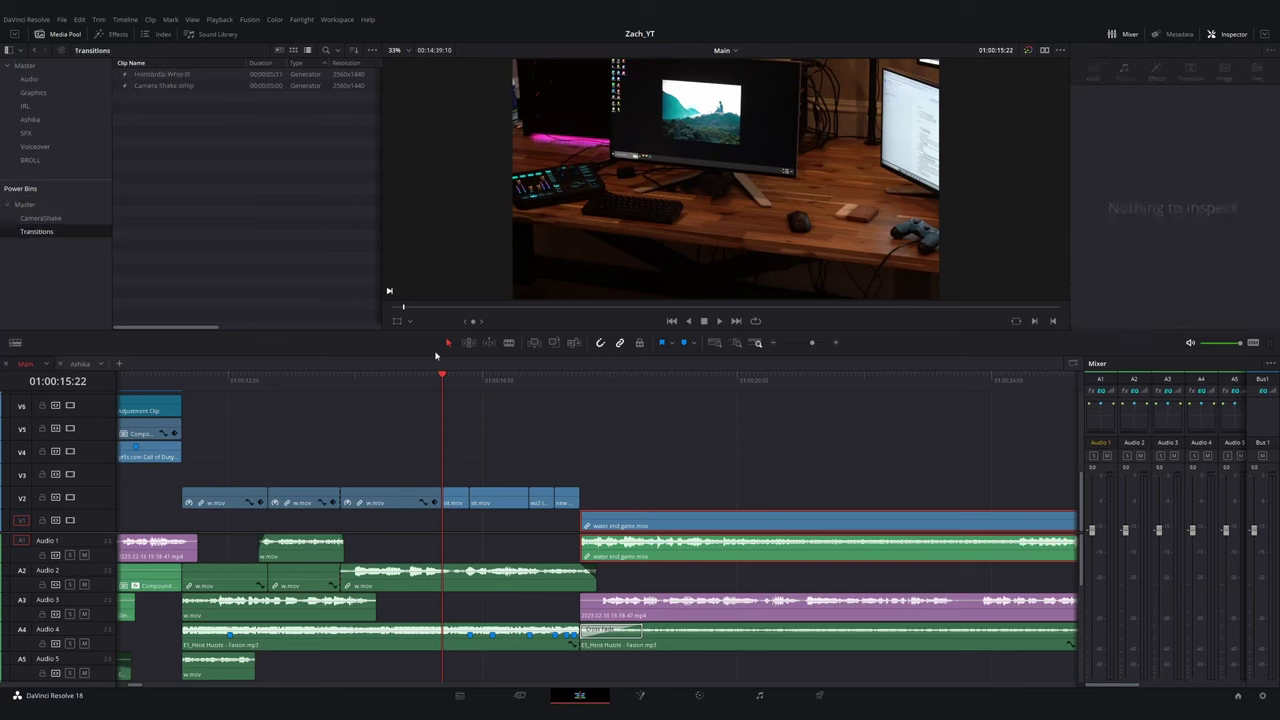
pyautogui.moveTo(160, 74); pyautogui.dragTo(443, 486)
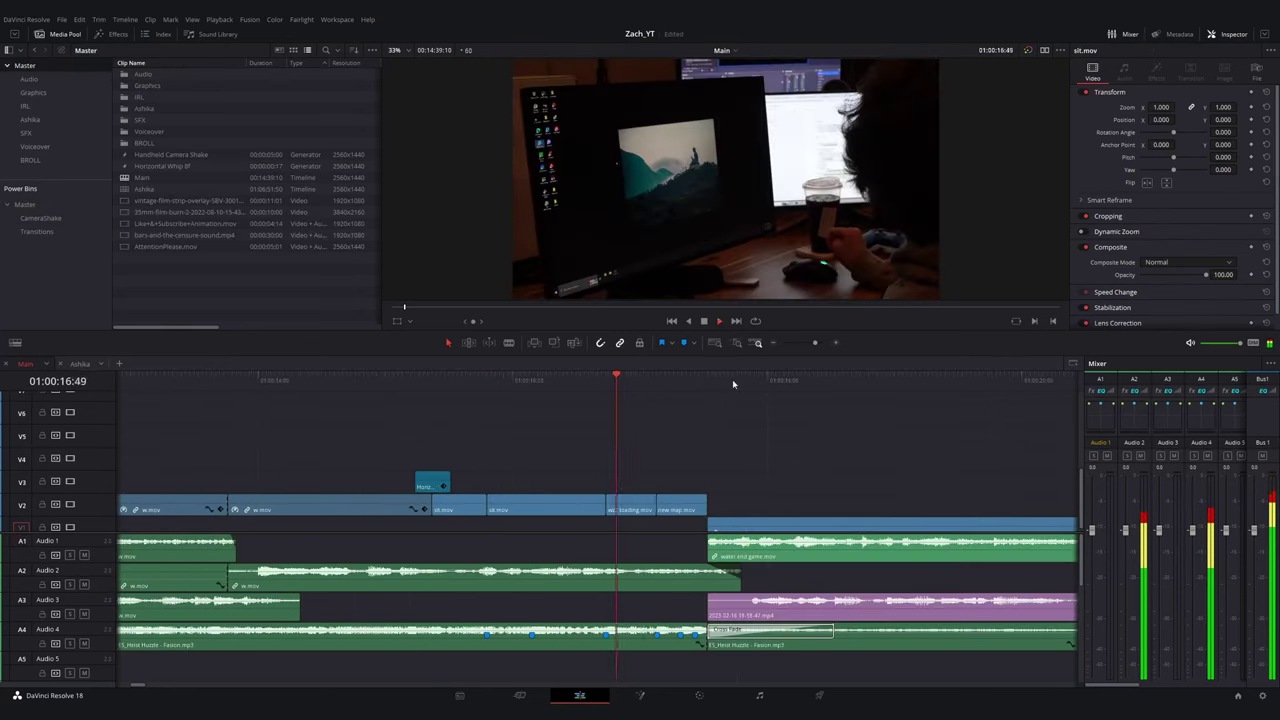
pyautogui.click(465, 379)
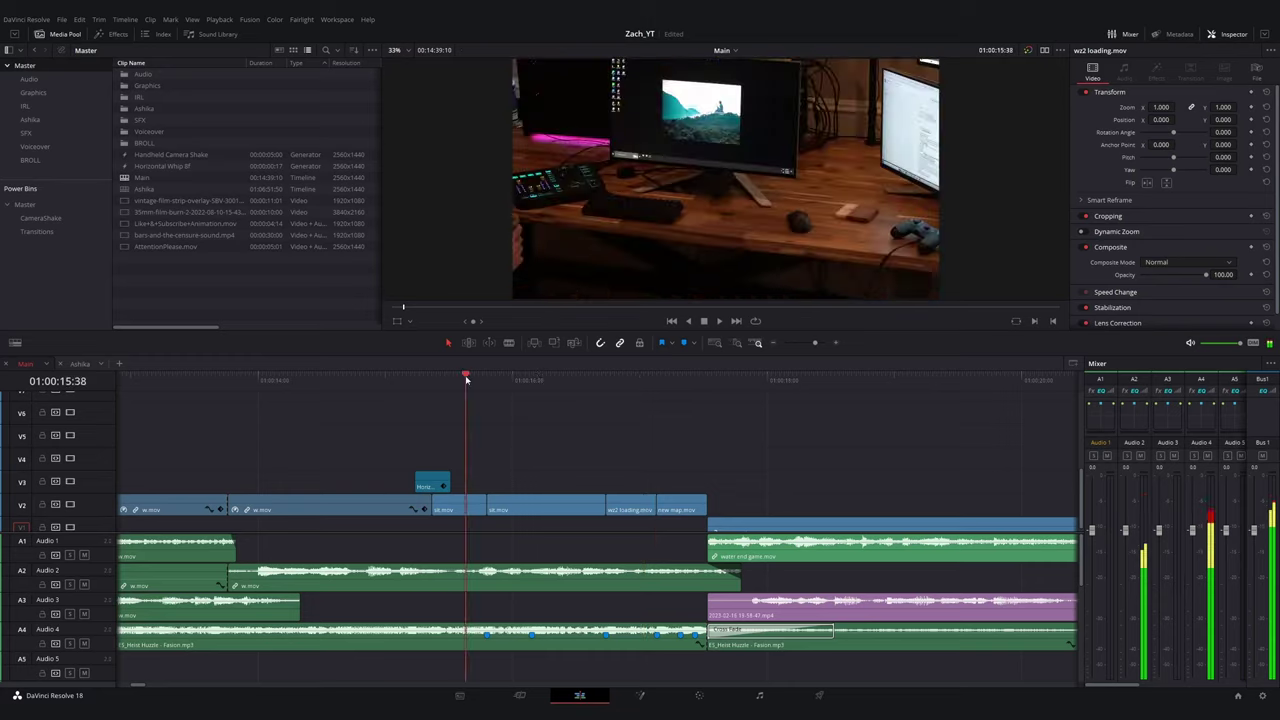
pyautogui.press('Up')
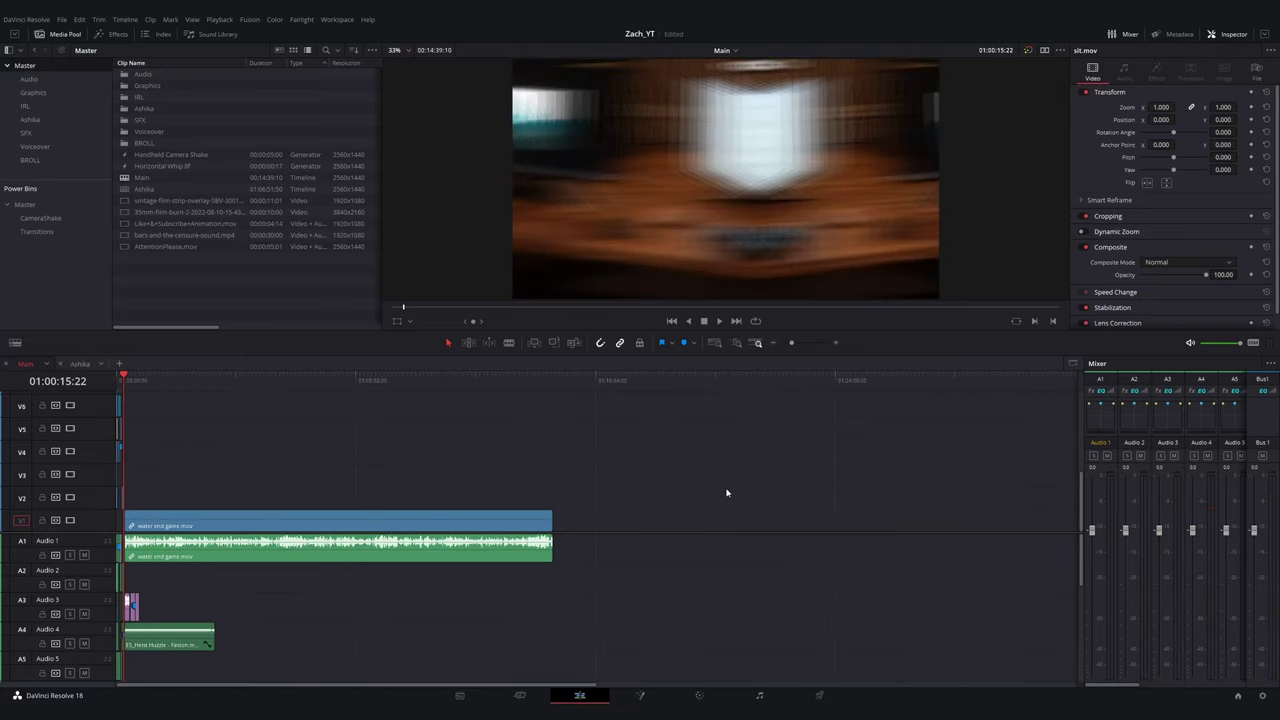
# - Scan the water end game.mov footage and the later gameplay clips in the Ashika timeline for usable moments
pyautogui.click(534, 394)
pyautogui.click(504, 398)
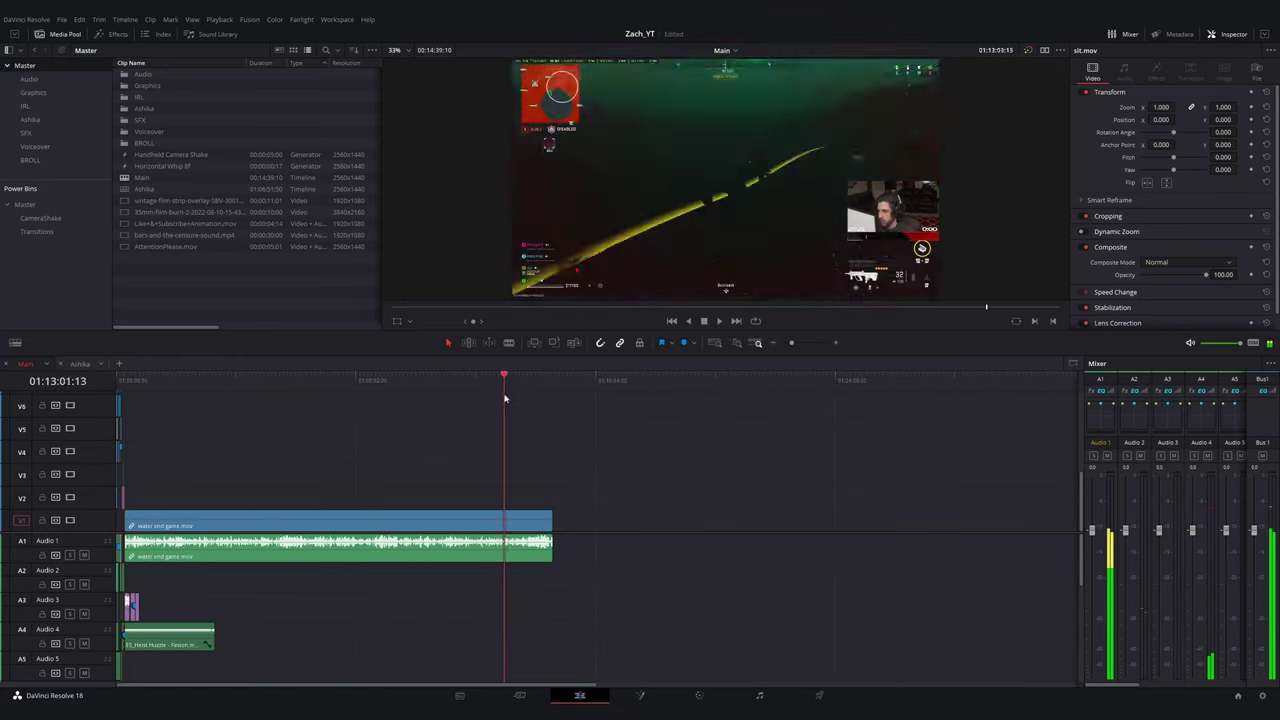
pyautogui.moveTo(504, 398); pyautogui.dragTo(523, 398)
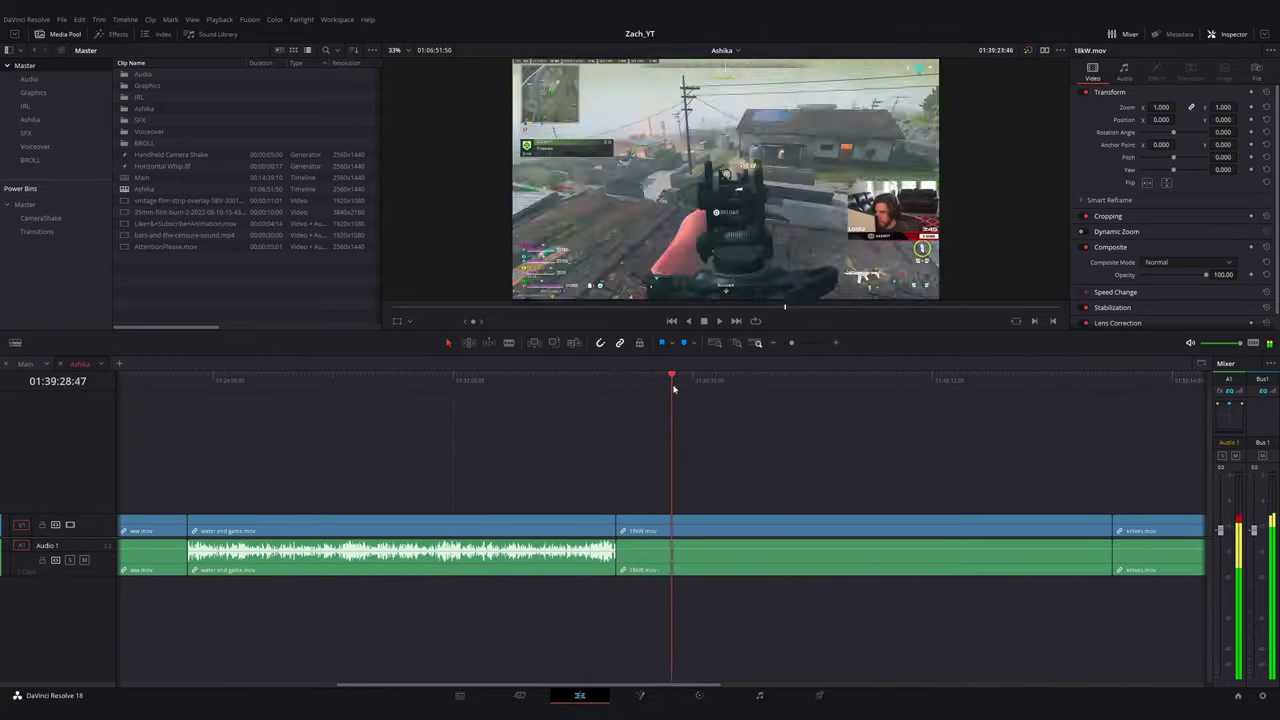
pyautogui.click(1061, 432)
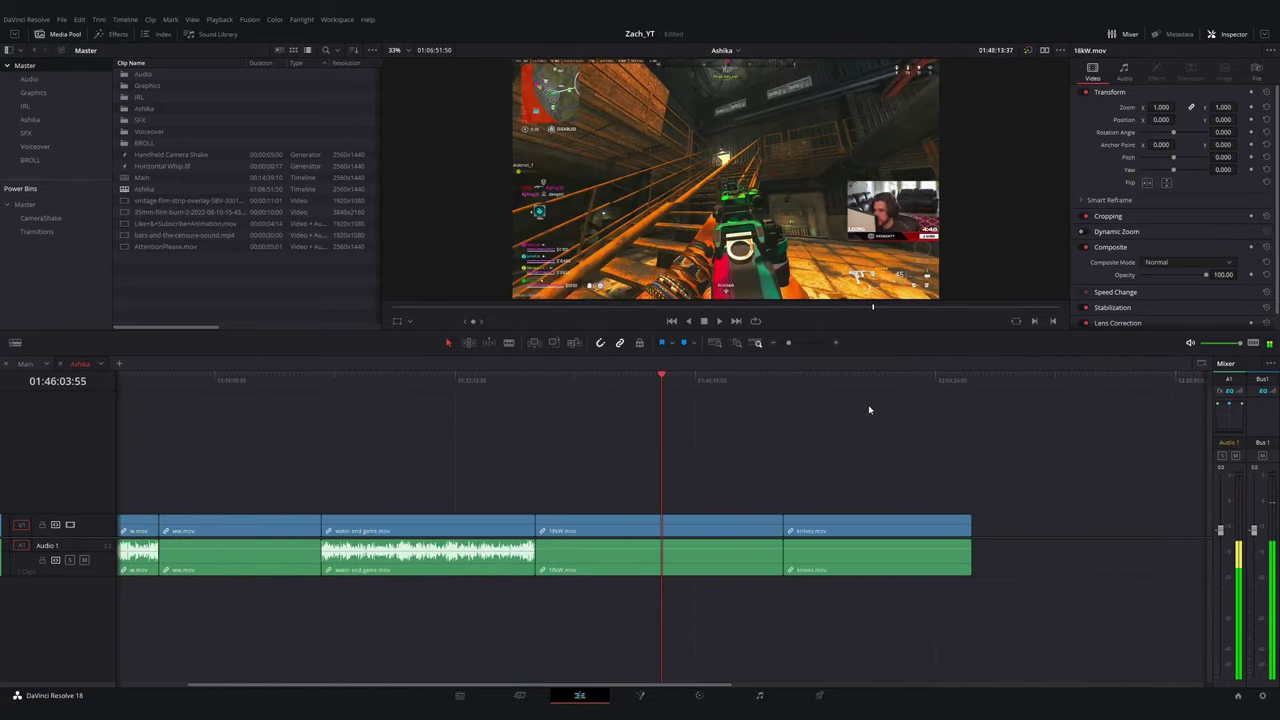
pyautogui.click(956, 384)
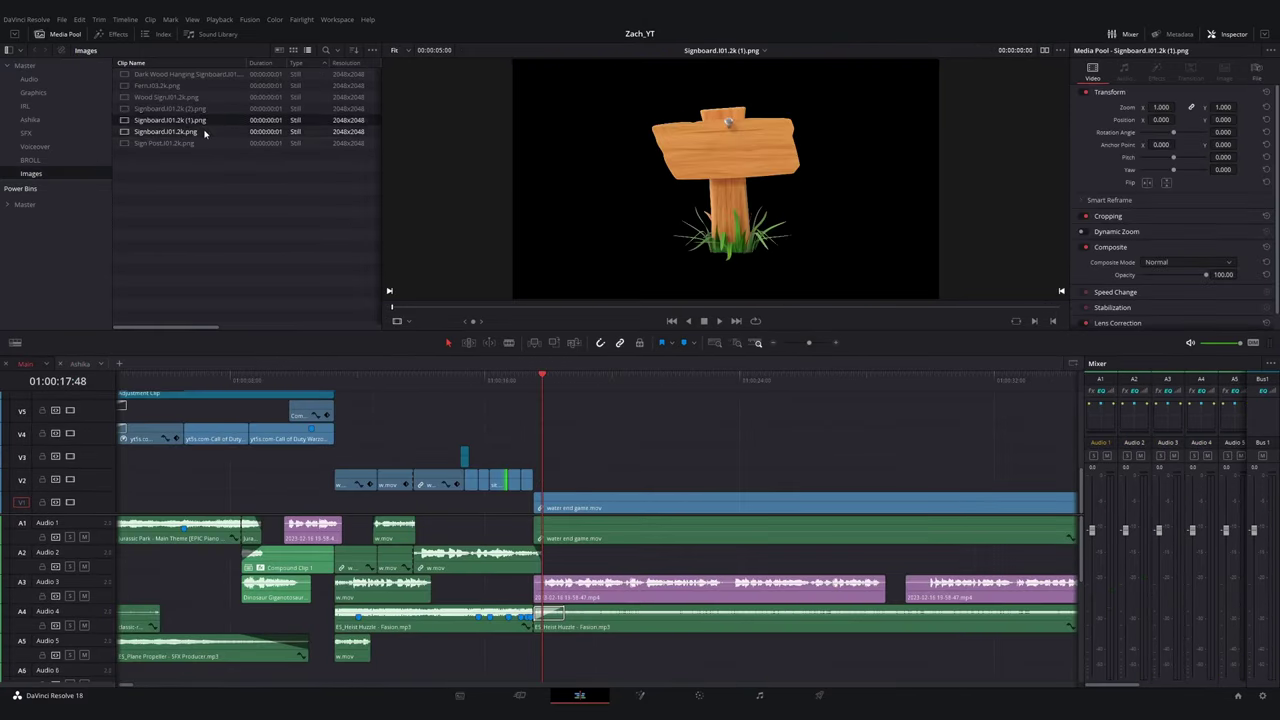
# - Preview the wooden sign images in the Images bin, including the Dark Wood Hanging Signboard
pyautogui.click(209, 100)
pyautogui.click(140, 86)
pyautogui.click(510, 385)
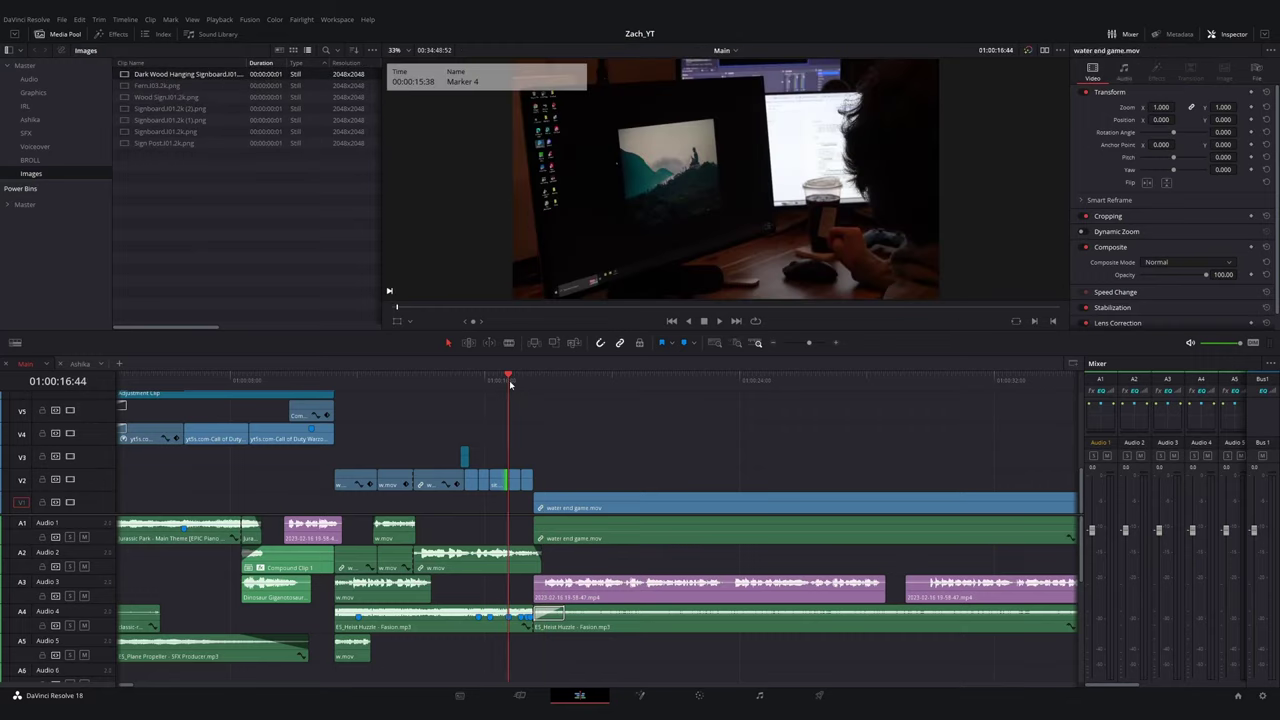
# - Try a FRESH zoom transition on the cut between new map.mov and water end game.mov
pyautogui.moveTo(507, 383); pyautogui.dragTo(445, 380)
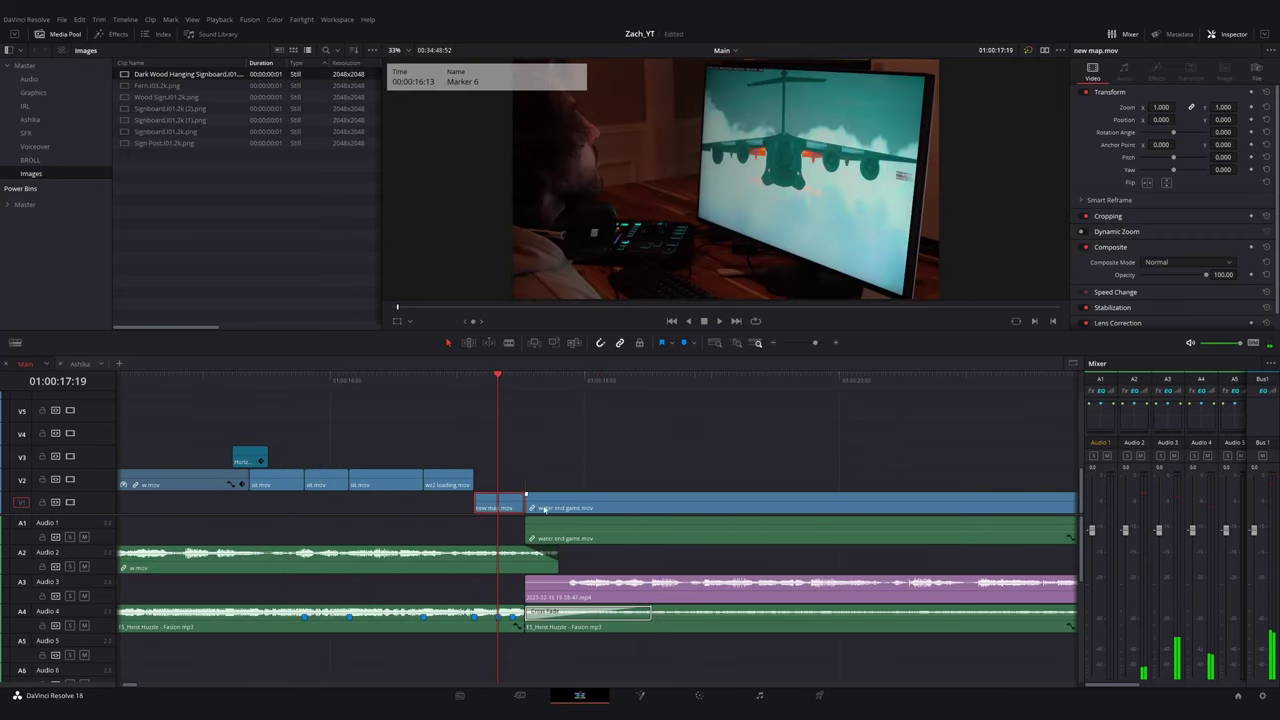
pyautogui.click(112, 34)
pyautogui.click(12, 78)
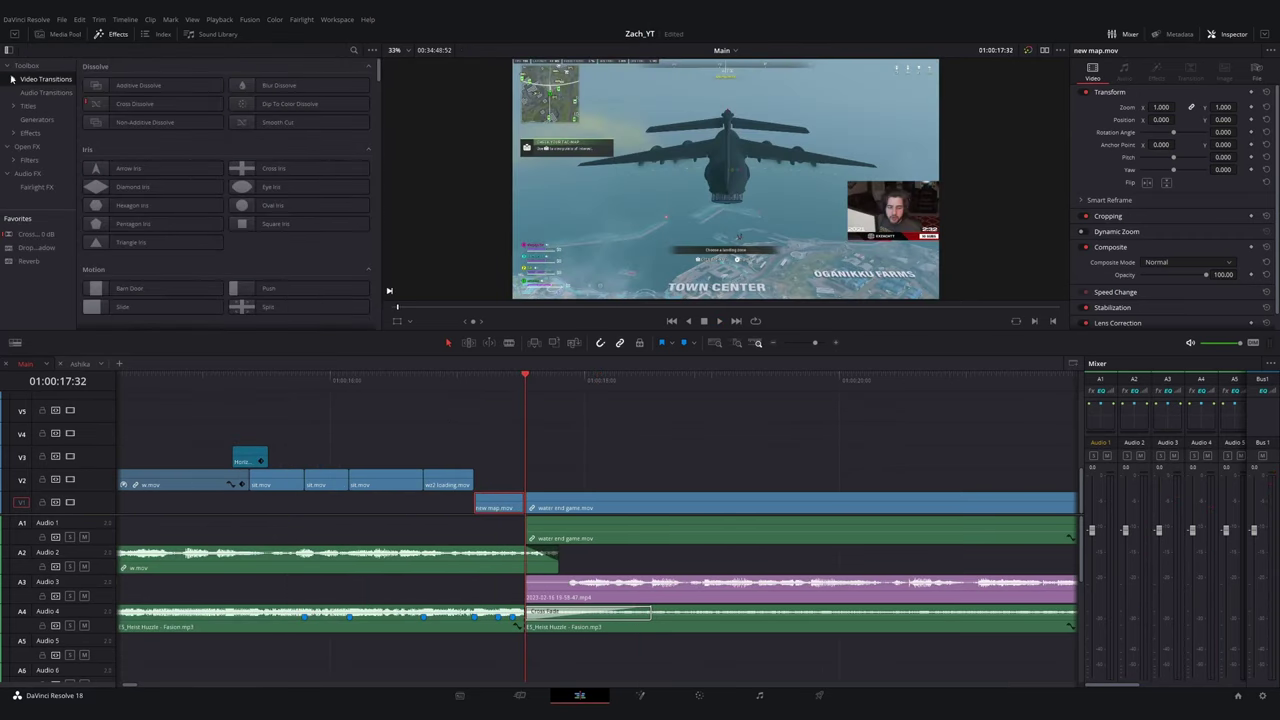
pyautogui.click(34, 92)
pyautogui.scroll(-8, 303, 200)
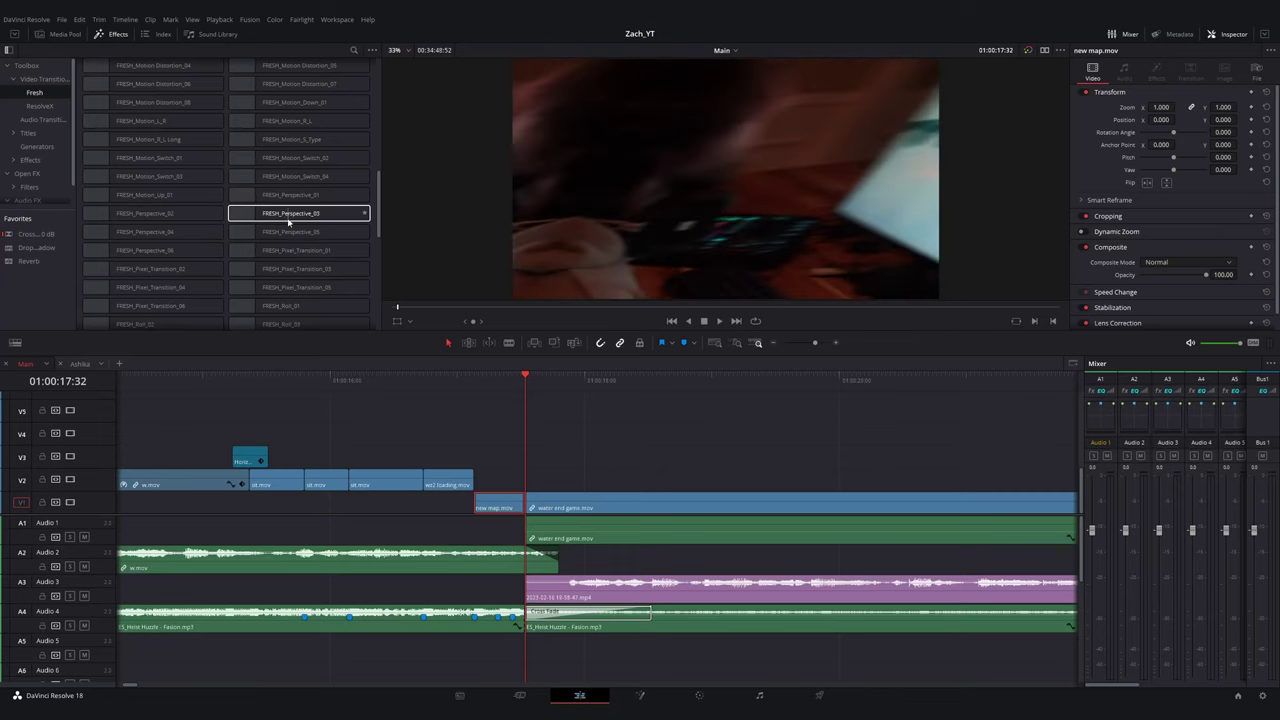
pyautogui.scroll(-8, 232, 215)
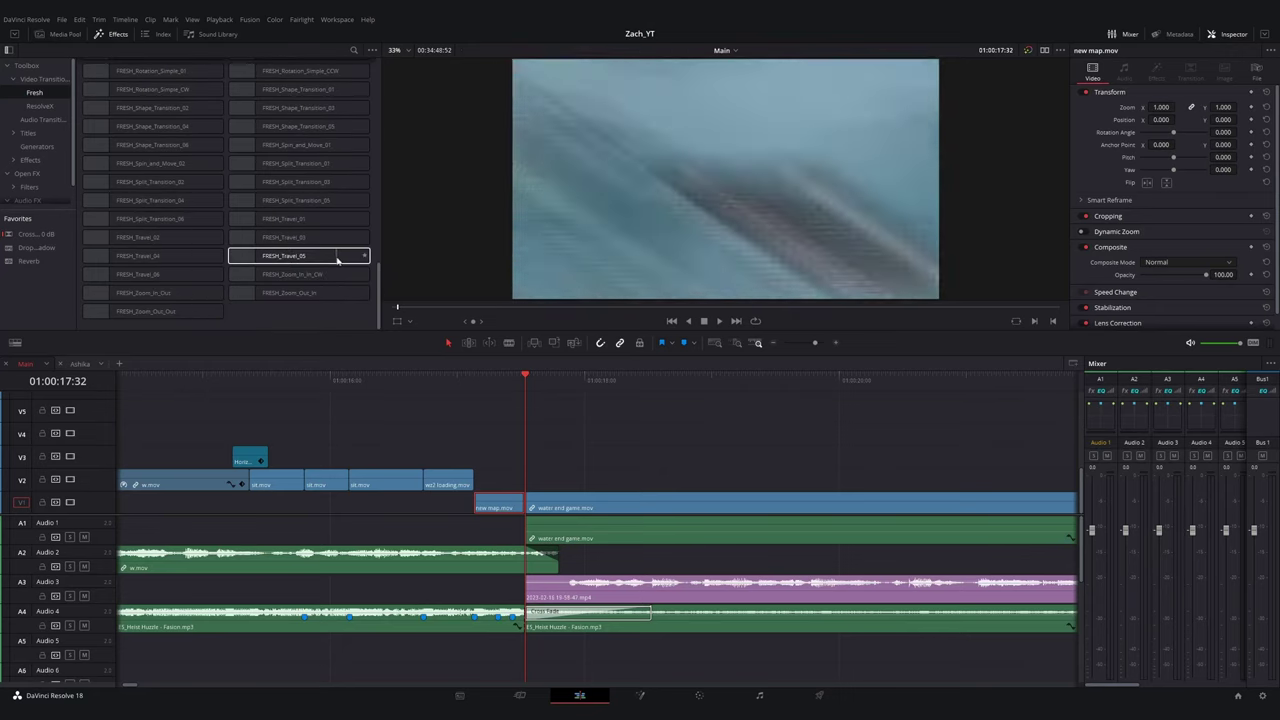
pyautogui.moveTo(337, 268); pyautogui.dragTo(528, 503)
pyautogui.moveTo(323, 243); pyautogui.dragTo(539, 511)
pyautogui.hotkey('ctrl', 'z')
# - Try a transition over the new map.mov to water end game.mov cut and play it back
pyautogui.hotkey('ctrl', '-')
pyautogui.scroll(-7, 454, 401)
pyautogui.scroll(7, 520, 391)
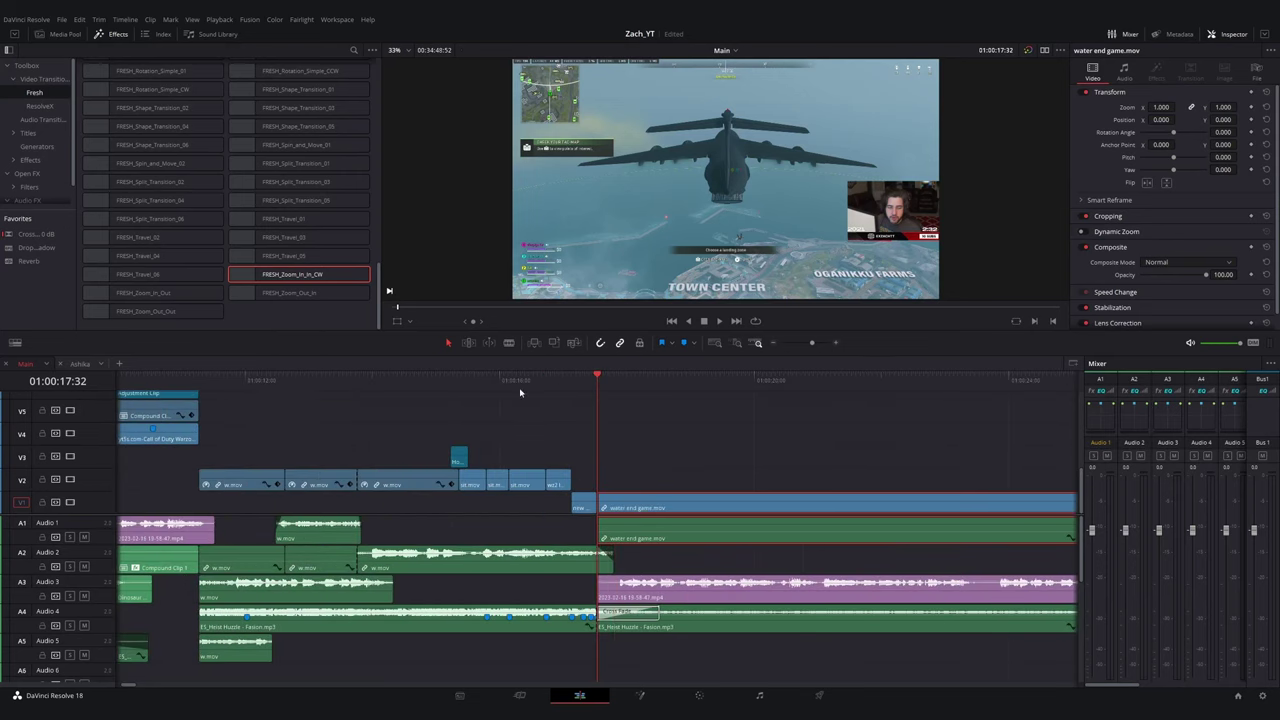
pyautogui.click(613, 381)
pyautogui.scroll(2, 615, 505)
pyautogui.moveTo(556, 505); pyautogui.dragTo(556, 505)
pyautogui.hotkey('ctrl', 't')
pyautogui.press('space')
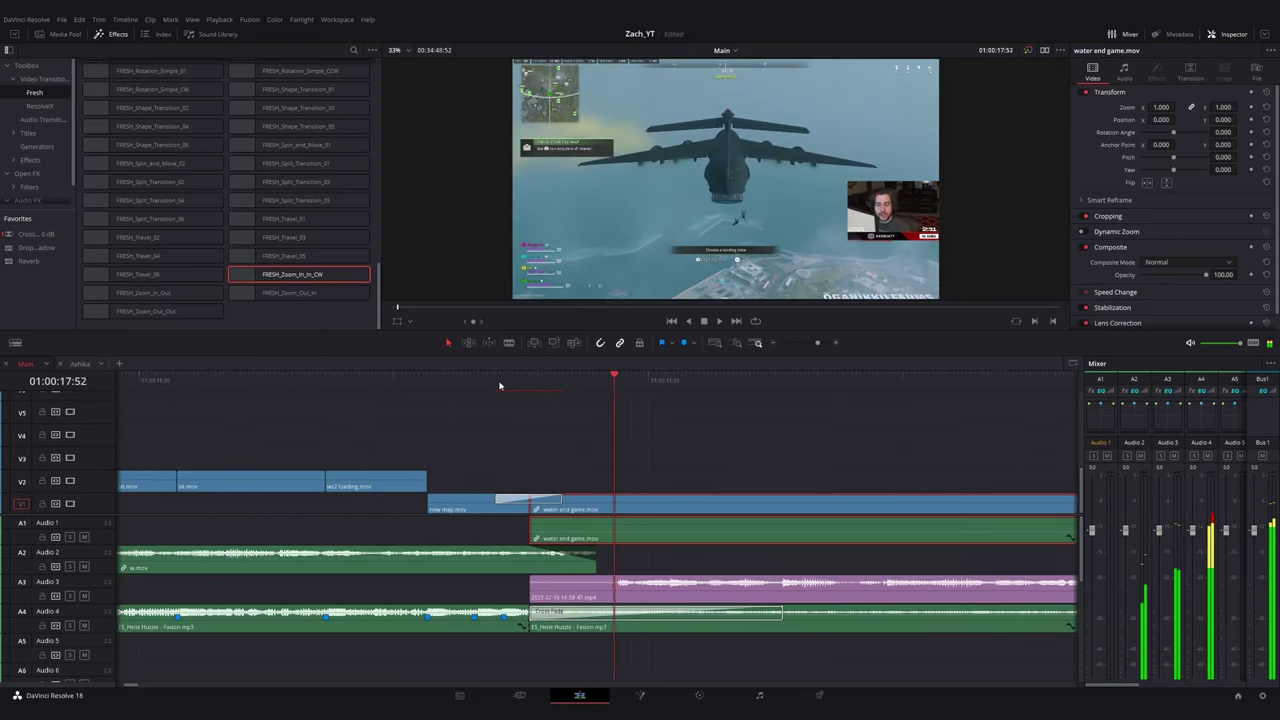
# - Replace the transition on the new map.mov to water end game.mov cut with Zoom In - ResolveX Transition
pyautogui.press('space')
pyautogui.click(555, 500)
pyautogui.press('Delete')
pyautogui.click(40, 106)
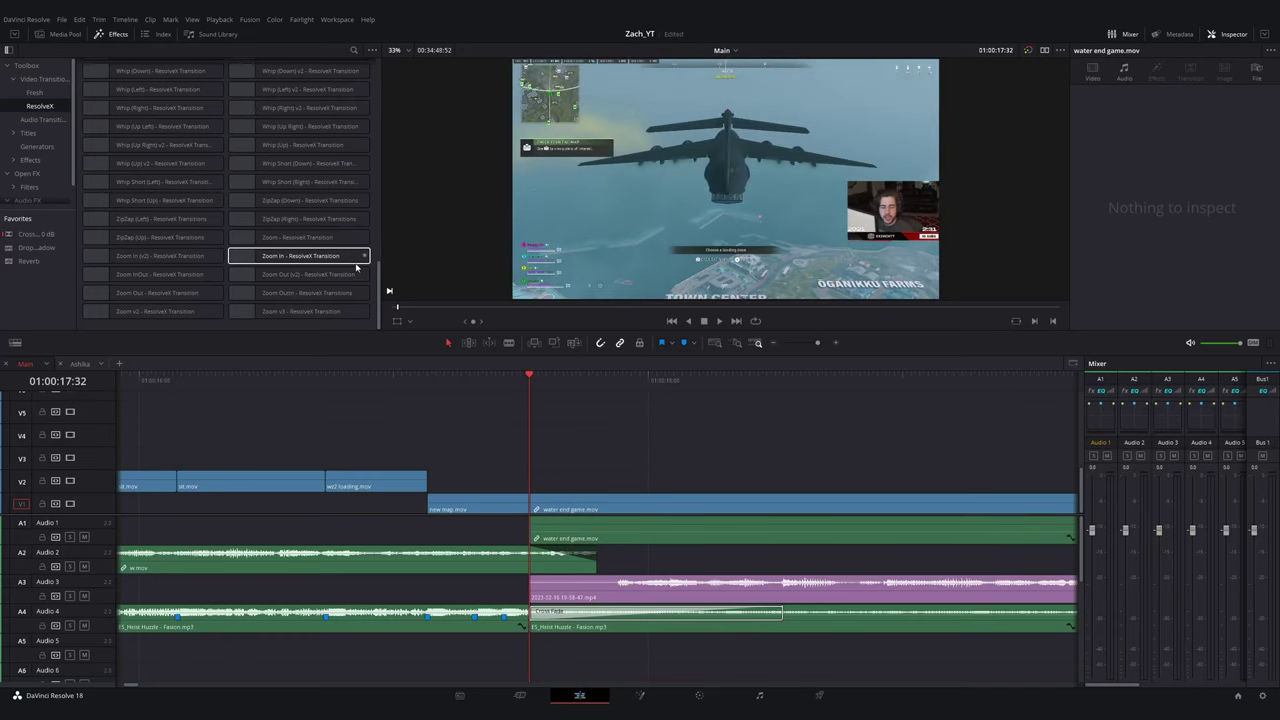
pyautogui.moveTo(356, 266); pyautogui.dragTo(528, 505)
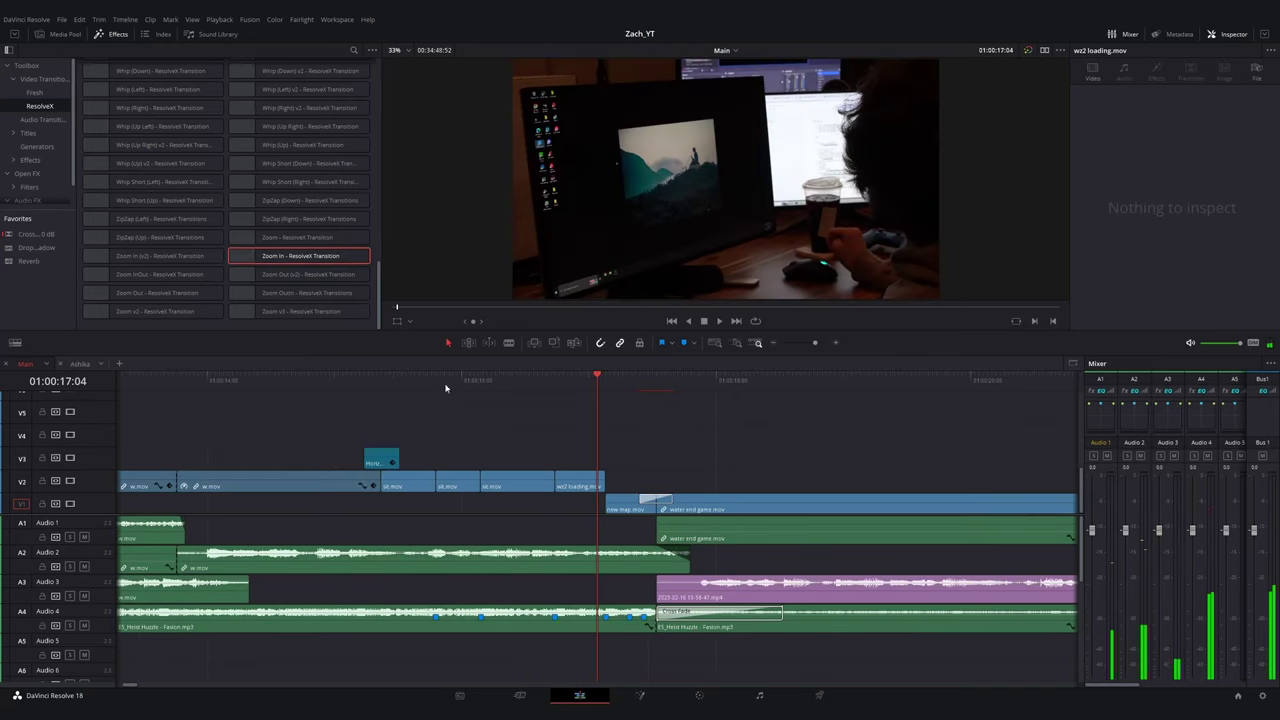
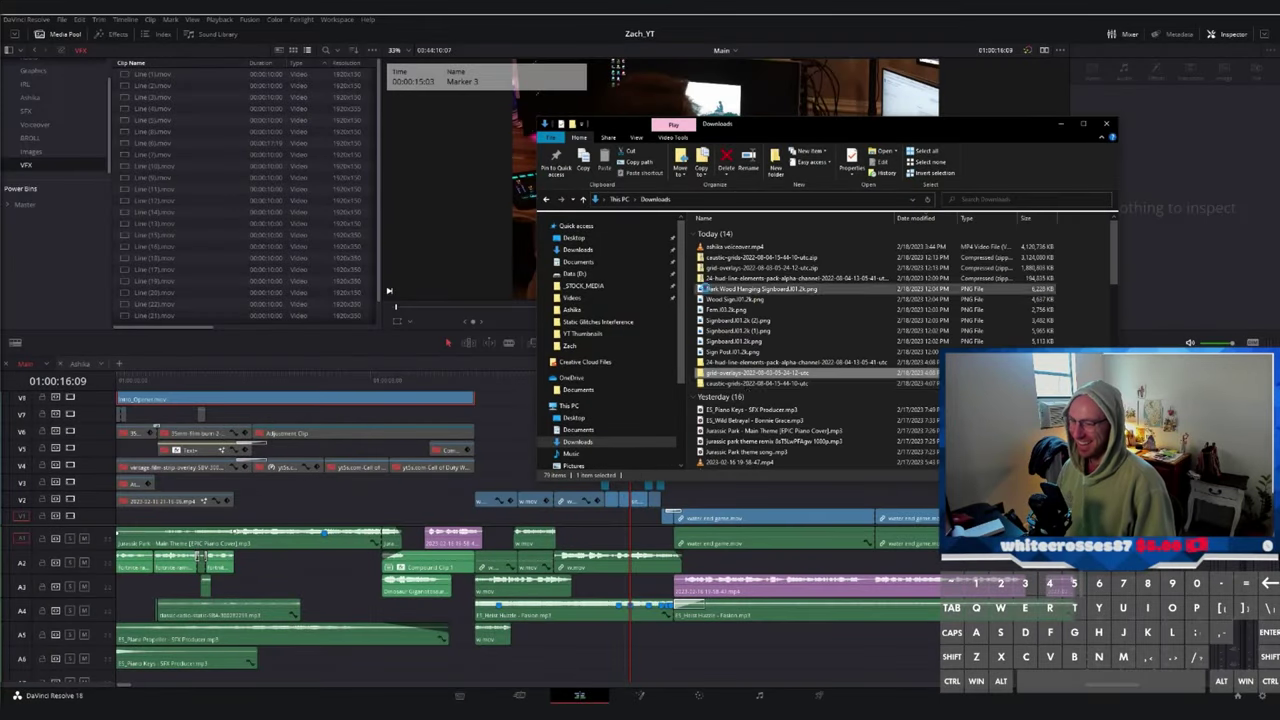
# - Import all the Reflection clips from the grid-overlays download folder into the VFX bin
pyautogui.click(720, 246)
pyautogui.scroll(-3, 720, 300)
pyautogui.keyDown('shift'); pyautogui.click(714, 417); pyautogui.keyUp('shift')
pyautogui.scroll(3, 716, 380)
pyautogui.moveTo(720, 252); pyautogui.dragTo(265, 266)
pyautogui.click(868, 318)
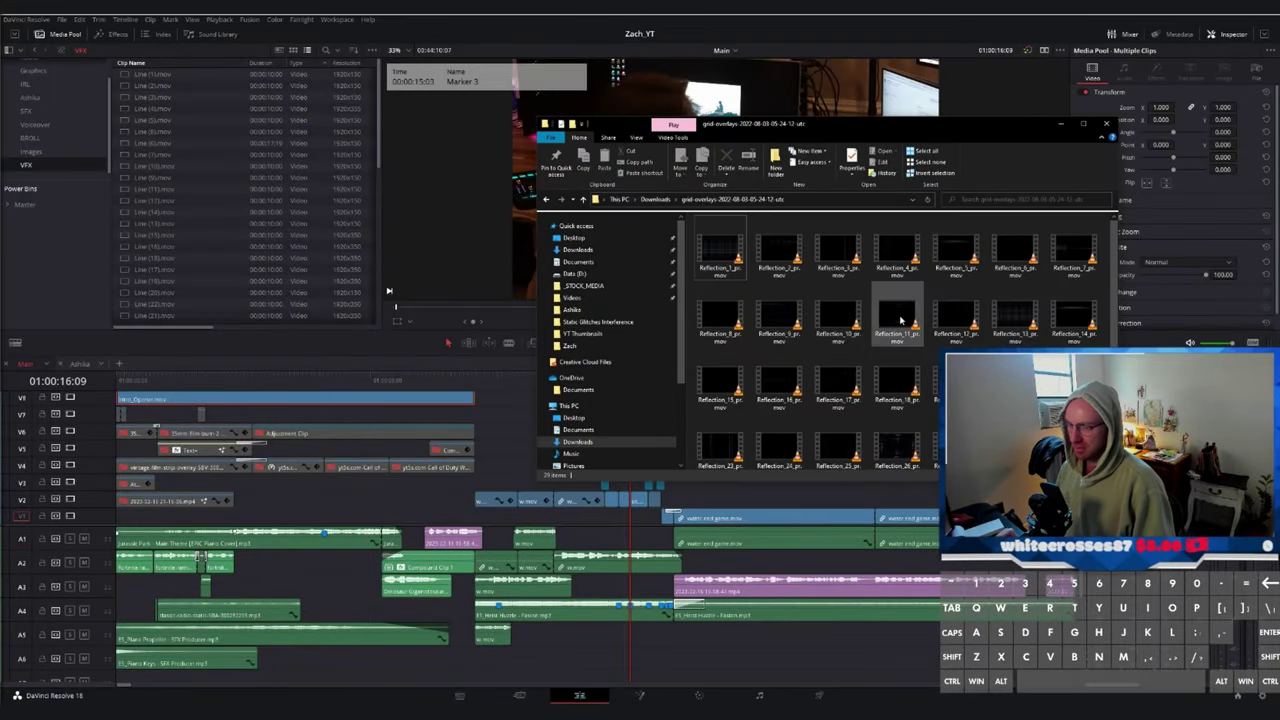
pyautogui.scroll(-3, 697, 320)
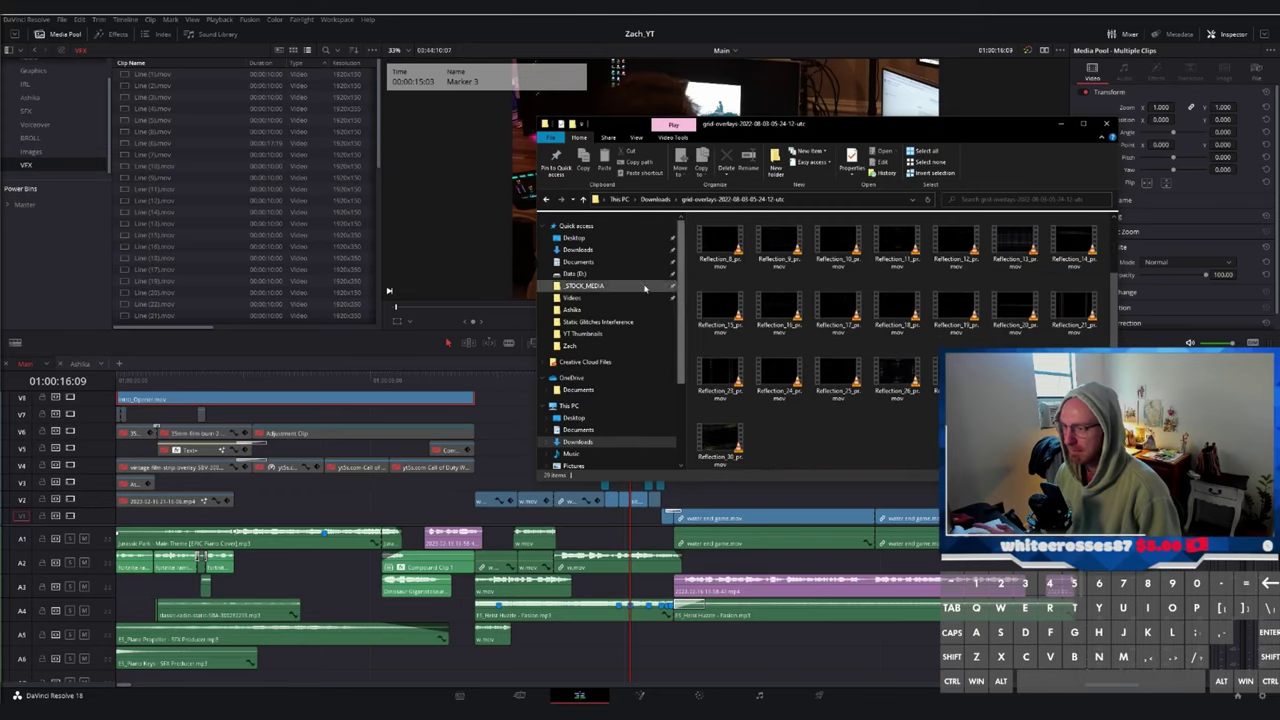
# - Preview a clip in the caustic-grids folder and import all its overlay_grid clips into the VFX bin
pyautogui.hotkey('alt', 'Left')
pyautogui.doubleClick(737, 384)
pyautogui.doubleClick(894, 252)
pyautogui.hotkey('alt', 'F4')
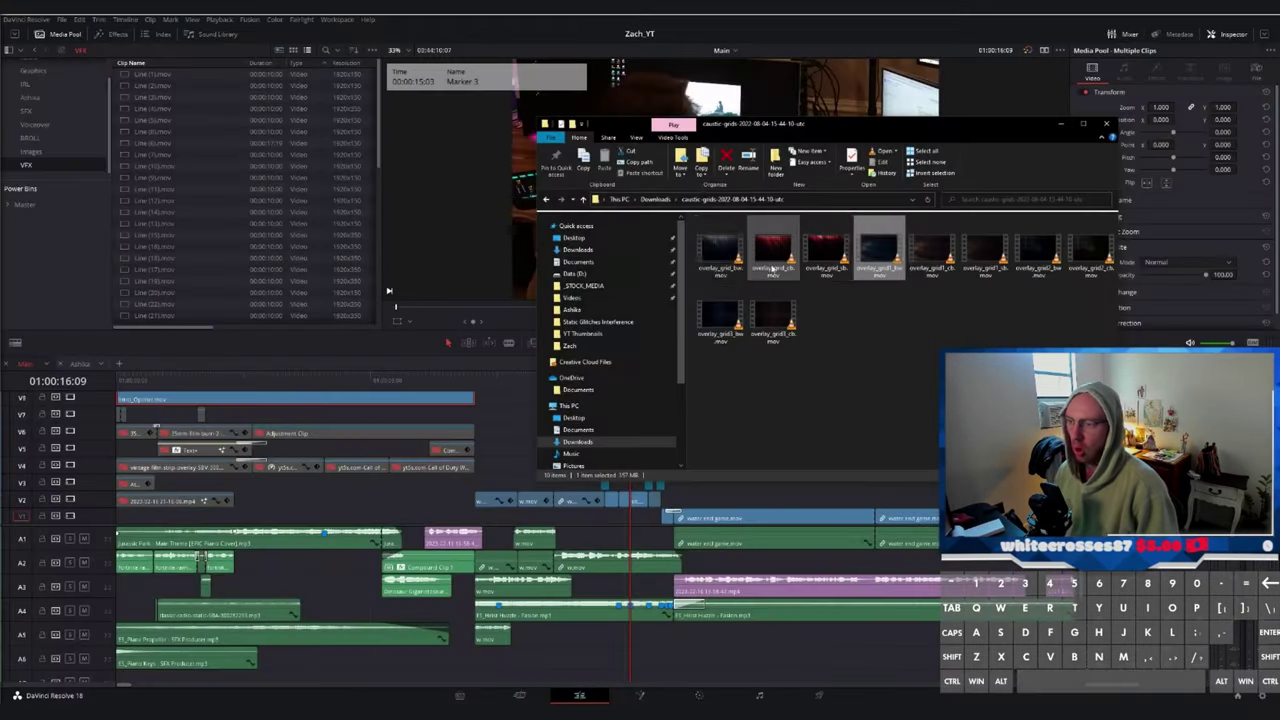
pyautogui.moveTo(698, 362); pyautogui.dragTo(1116, 232)
pyautogui.moveTo(877, 250); pyautogui.dragTo(275, 220)
pyautogui.click(1110, 125)
# - Find the start of the speech after the water end game.mov cut and mark the voiceover clip at 01:00:17:53
pyautogui.scroll(-5, 282, 195)
pyautogui.scroll(5, 280, 190)
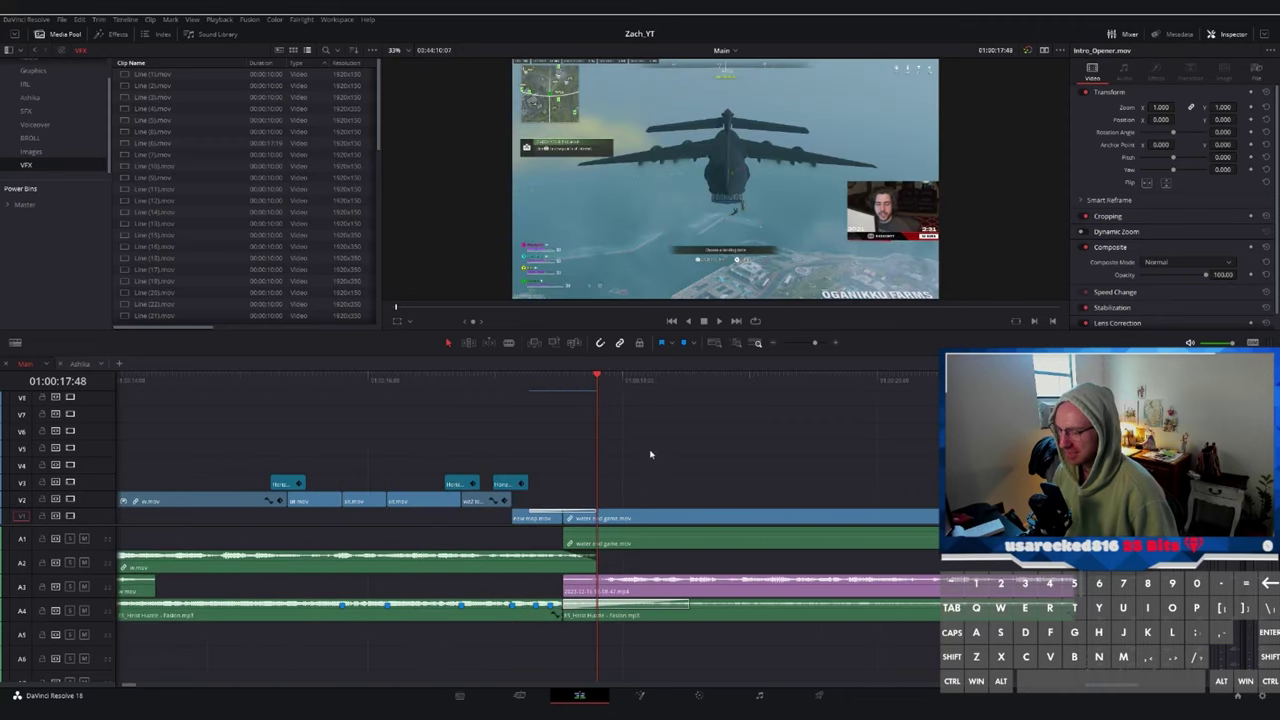
pyautogui.hscroll(3, 640, 450)
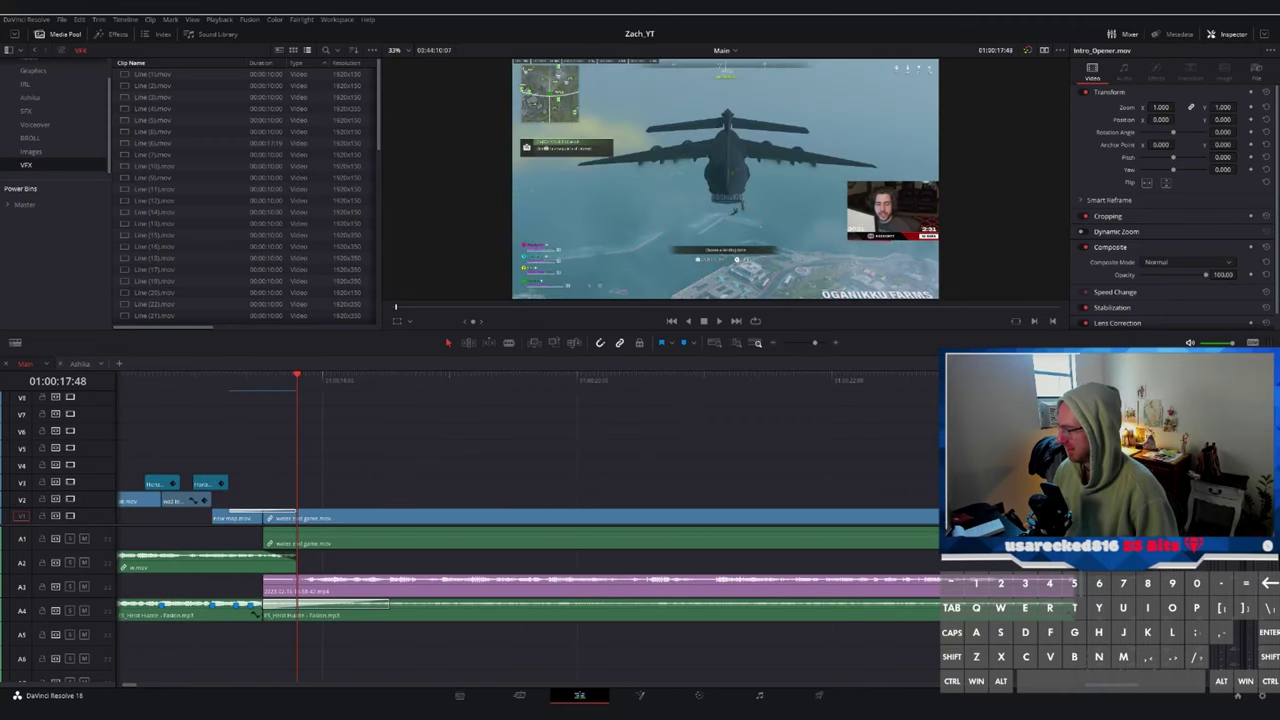
pyautogui.moveTo(298, 384); pyautogui.dragTo(315, 385)
pyautogui.moveTo(458, 527); pyautogui.dragTo(460, 490)
pyautogui.press('s')
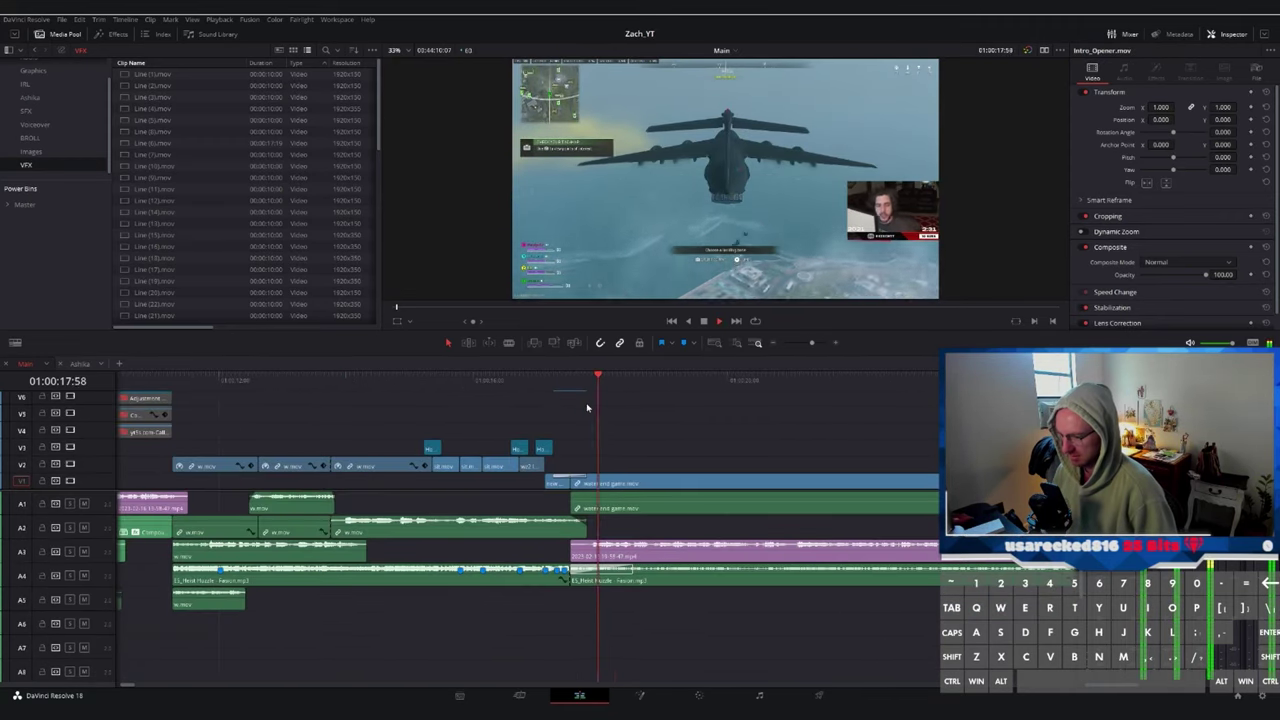
pyautogui.click(588, 381)
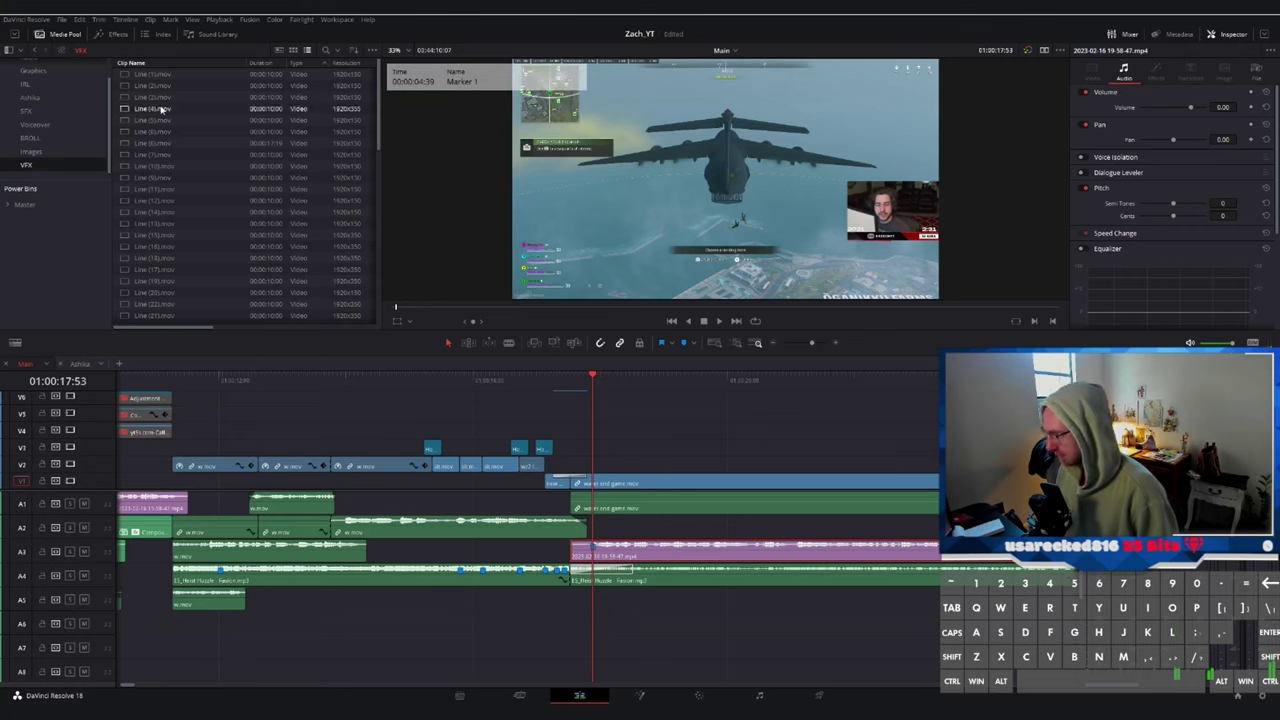
# - Preview the Line clips in the VFX bin and place Line (8).mov on V3 at the voiceover marker
pyautogui.click(160, 75)
pyautogui.click(165, 108)
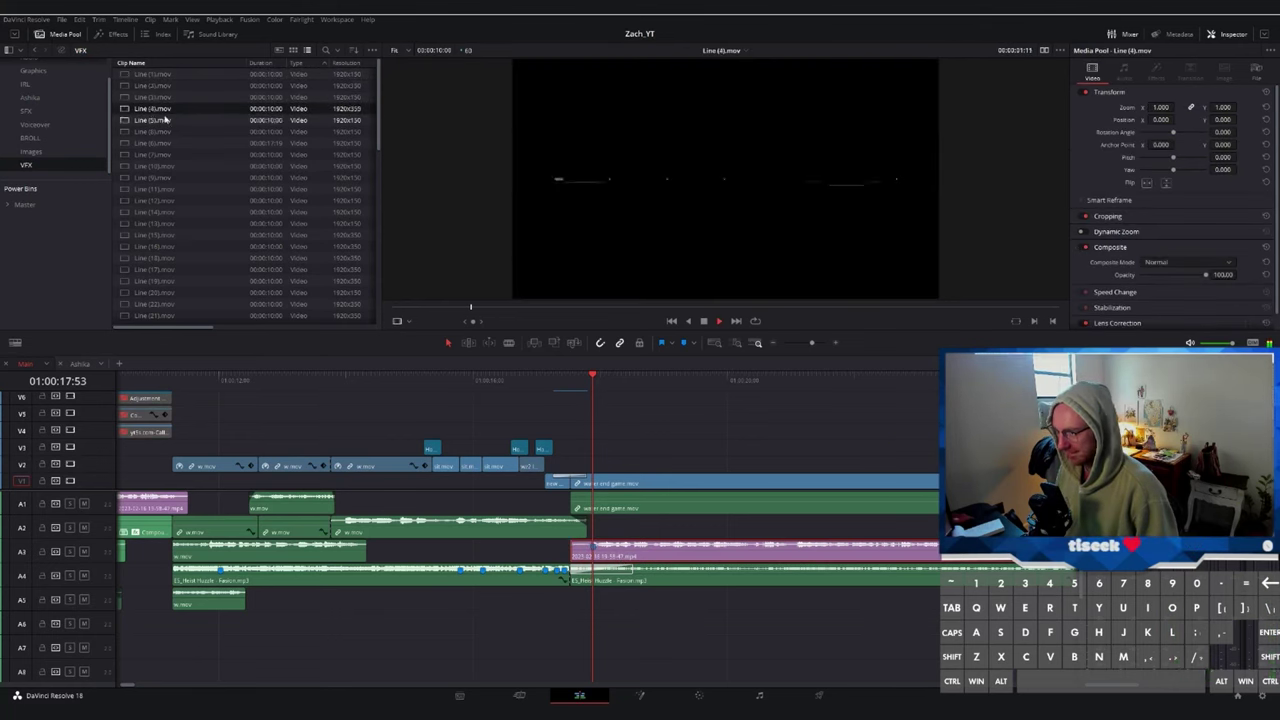
pyautogui.click(155, 132)
pyautogui.moveTo(213, 133); pyautogui.dragTo(599, 449)
# - Lower the Line (8).mov graphic on V3 by setting its vertical position to about -4000
pyautogui.moveTo(642, 379)
pyautogui.mouseDown()
pyautogui.moveTo(655, 379)
pyautogui.moveTo(634, 380)
pyautogui.mouseUp()
pyautogui.click(642, 449)
pyautogui.moveTo(1222, 120); pyautogui.dragTo(1180, 120)
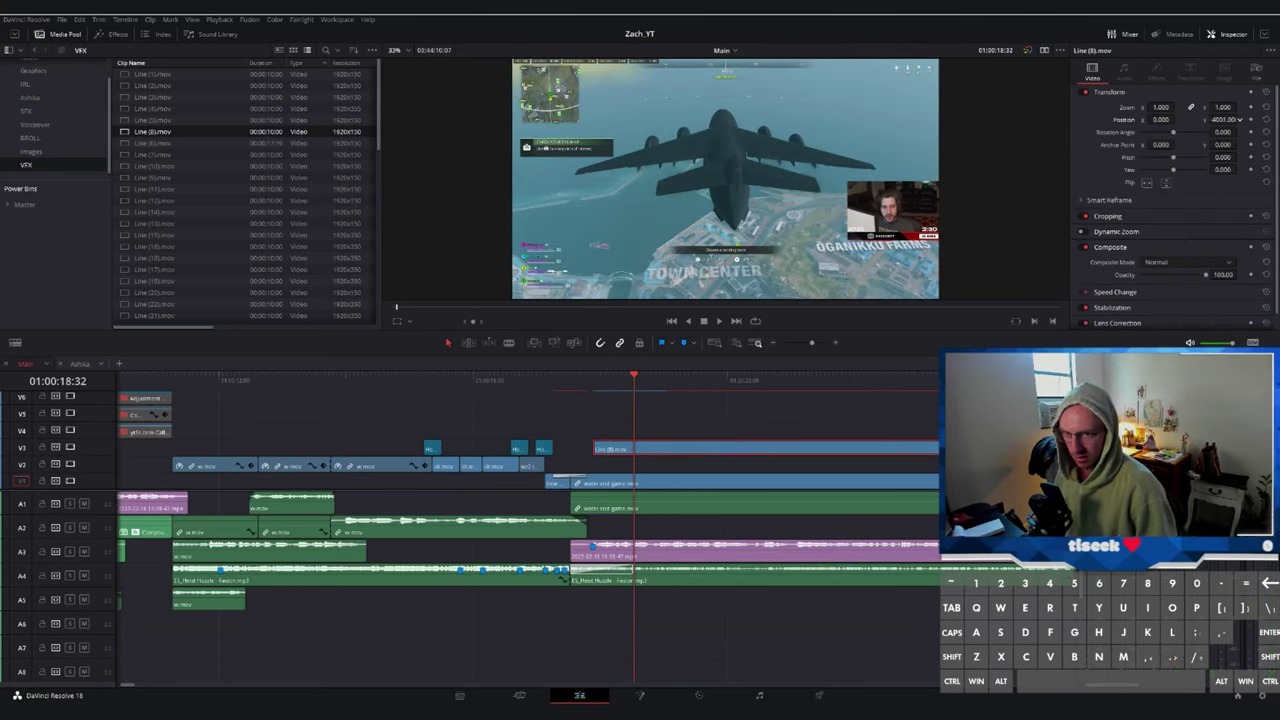
pyautogui.moveTo(1240, 120); pyautogui.dragTo(1239, 120)
# - Duplicate Line (8).mov onto V4, set its vertical position to 4000, flip it horizontally and vertically, and play it back
pyautogui.click(741, 447)
pyautogui.moveTo(653, 448); pyautogui.dragTo(653, 432)
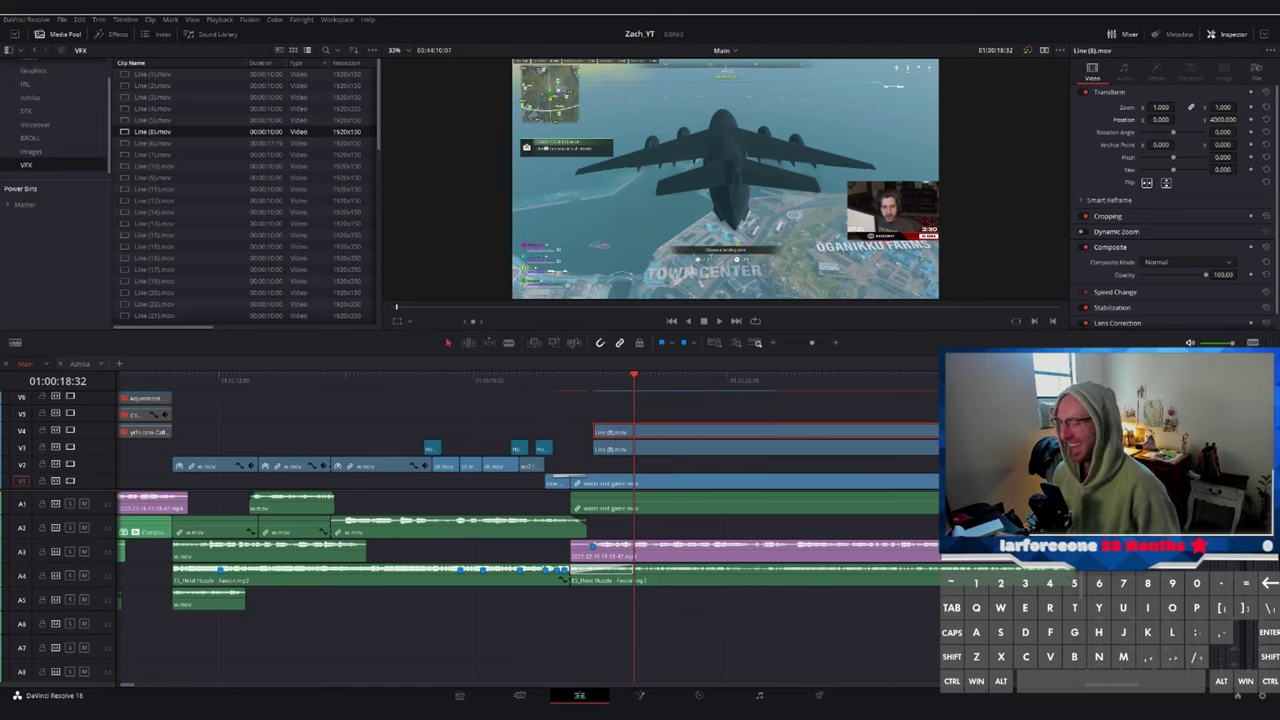
pyautogui.scroll(2, 620, 390)
pyautogui.click(494, 380)
pyautogui.rightClick(496, 380)
pyautogui.press('space')
pyautogui.press('space')
# - Preview the Reflection and overlay_grid clips in the VFX bin for a suitable grid overlay
pyautogui.scroll(-1, 471, 388)
pyautogui.scroll(-2, 189, 249)
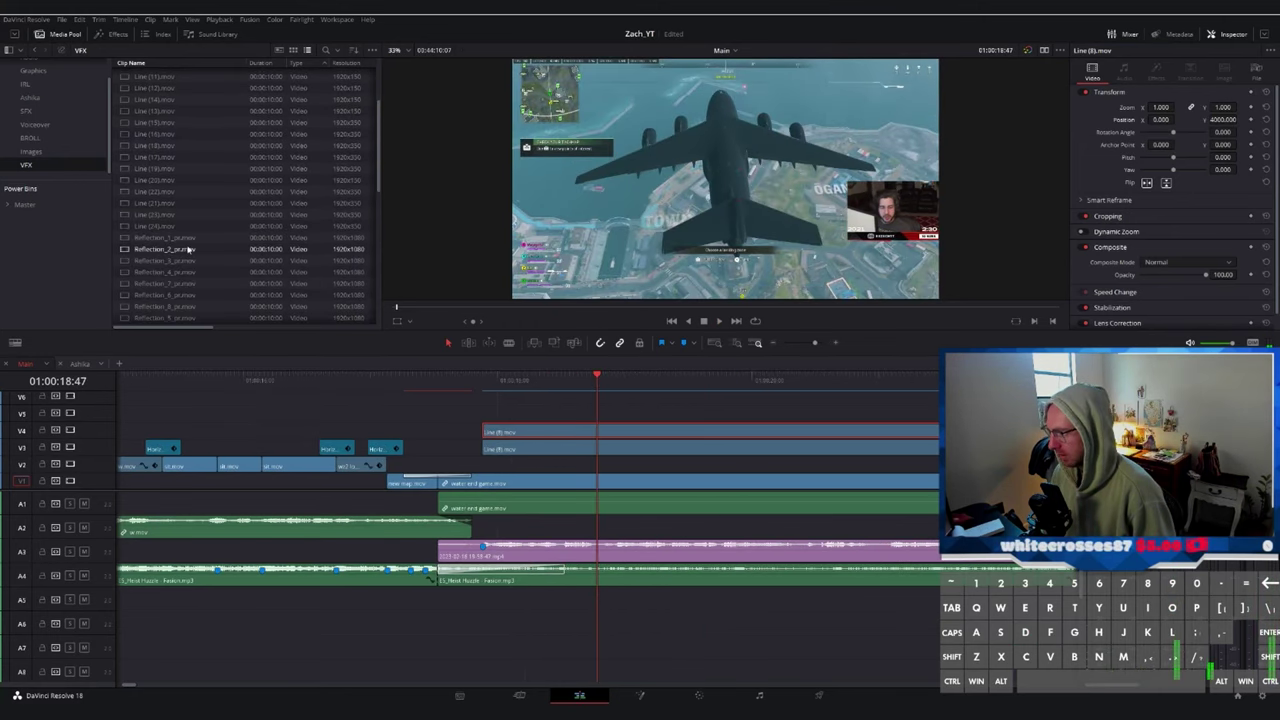
pyautogui.click(189, 249)
pyautogui.moveTo(400, 307); pyautogui.dragTo(763, 308)
pyautogui.click(203, 261)
pyautogui.scroll(-10, 206, 280)
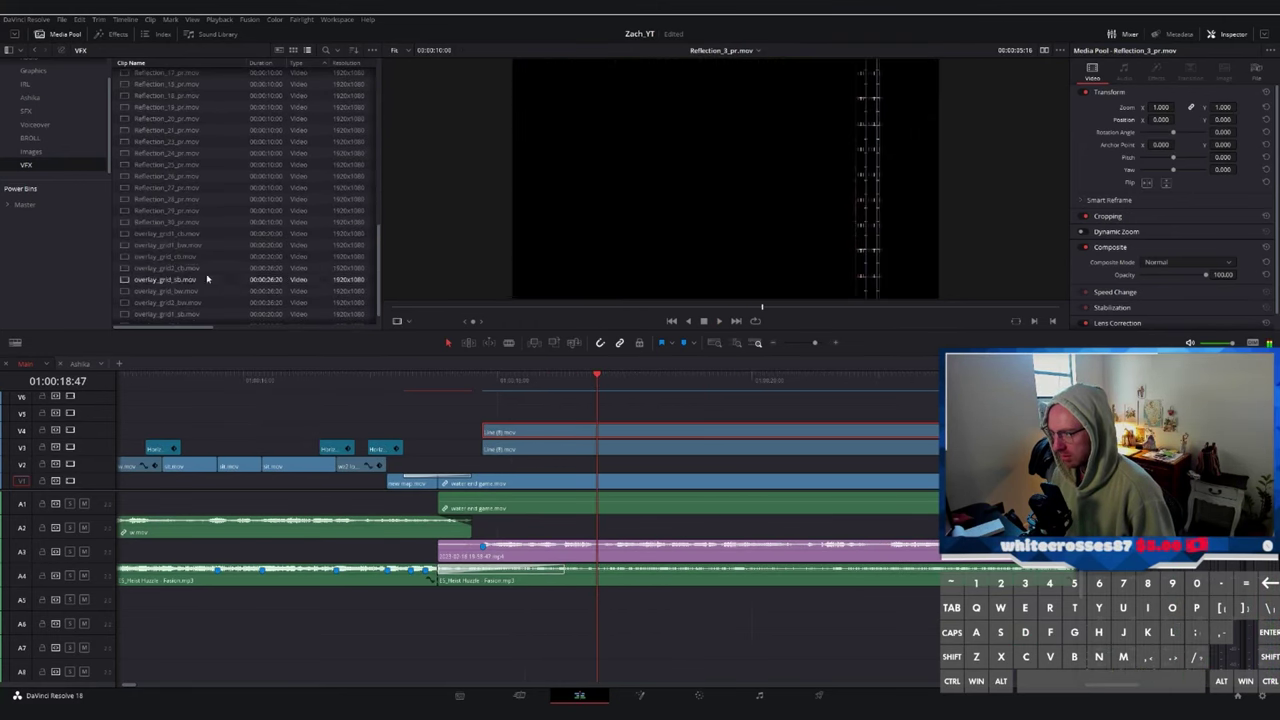
pyautogui.click(202, 270)
pyautogui.click(199, 248)
pyautogui.click(265, 213)
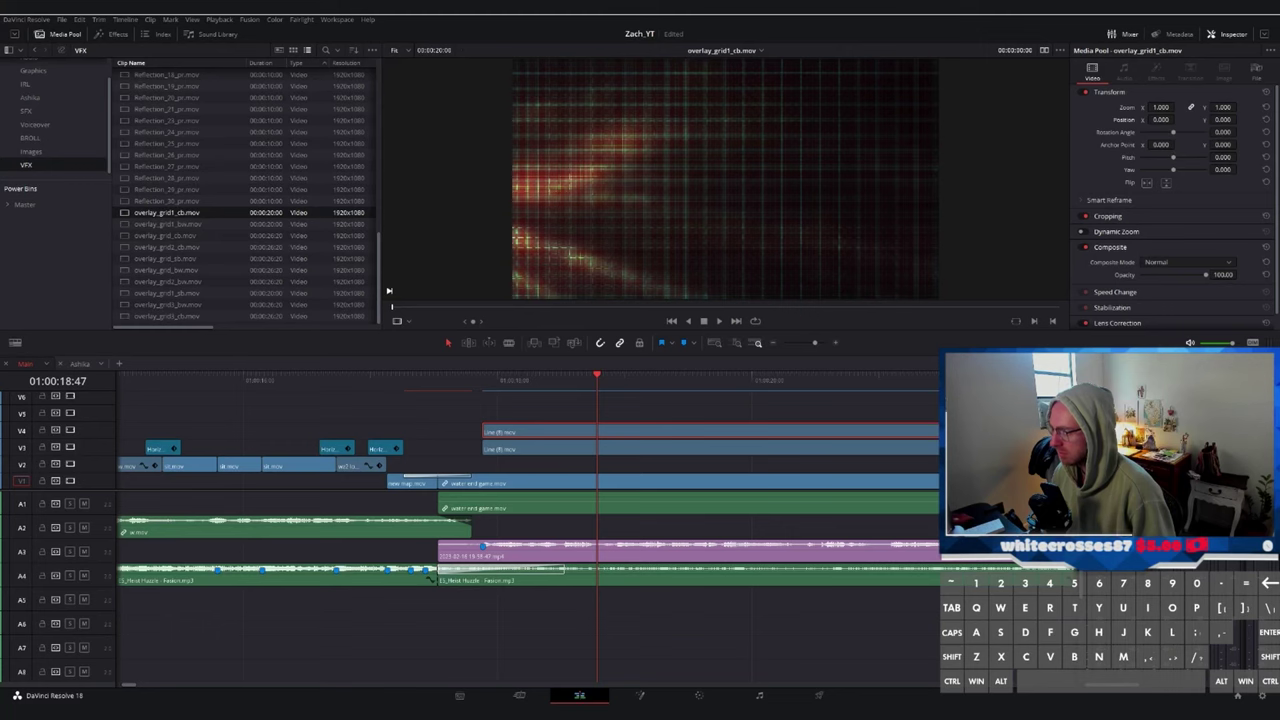
pyautogui.click(234, 226)
pyautogui.click(213, 282)
pyautogui.click(193, 315)
# - Place overlay_grid3_bw.mov on V2 beneath the Line (8).mov clips and set its composite mode to Add
pyautogui.click(191, 305)
pyautogui.moveTo(400, 308); pyautogui.dragTo(471, 308)
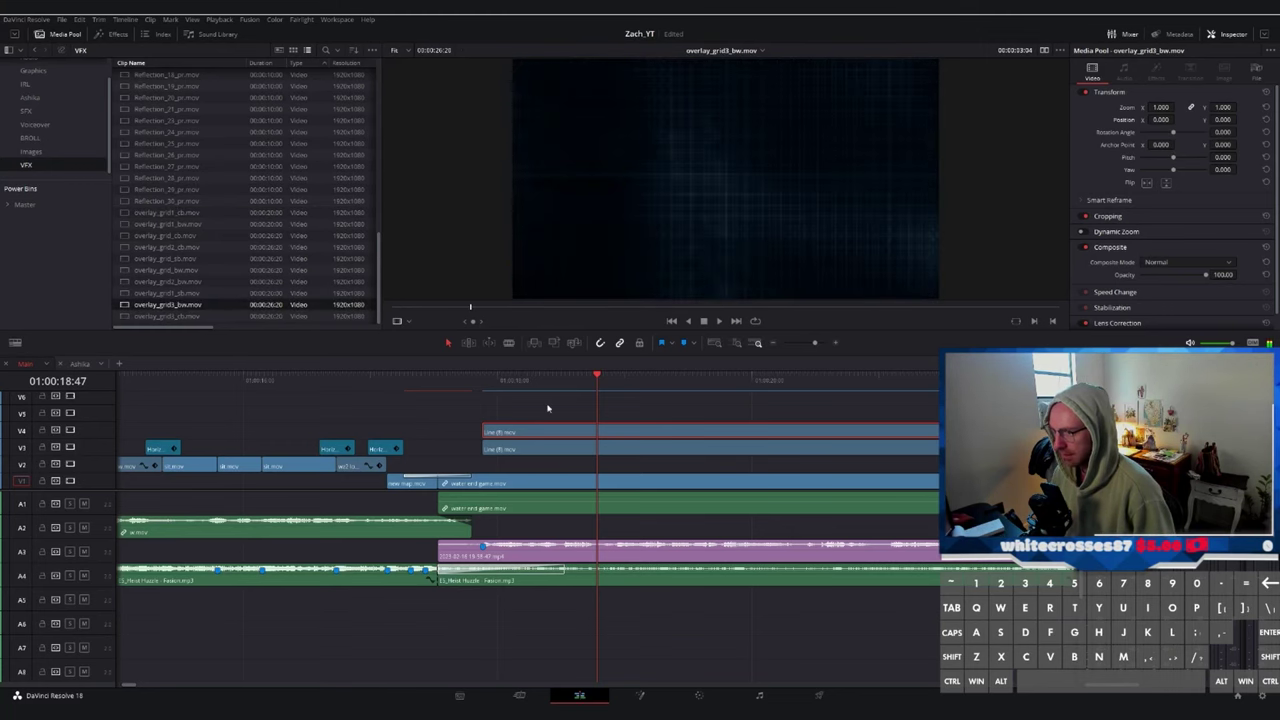
pyautogui.moveTo(184, 305); pyautogui.dragTo(553, 468)
pyautogui.click(1194, 264)
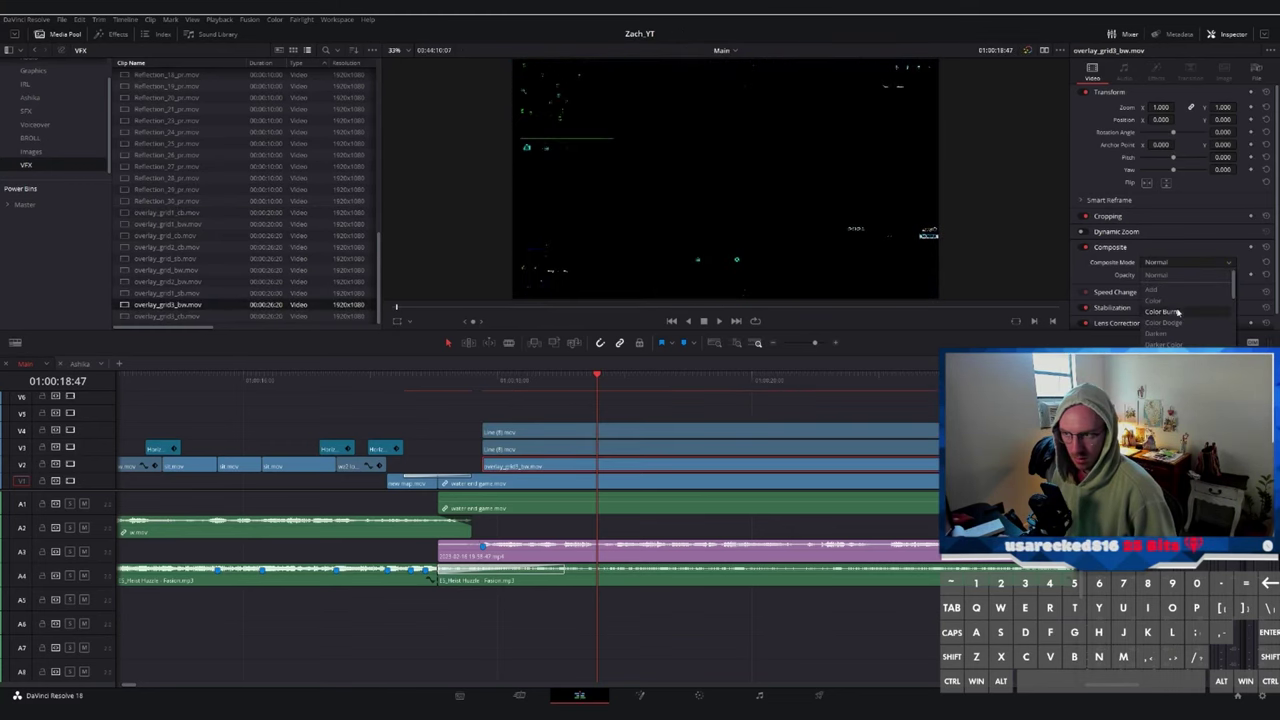
pyautogui.scroll(-1, 1188, 321)
pyautogui.scroll(-6, 1187, 316)
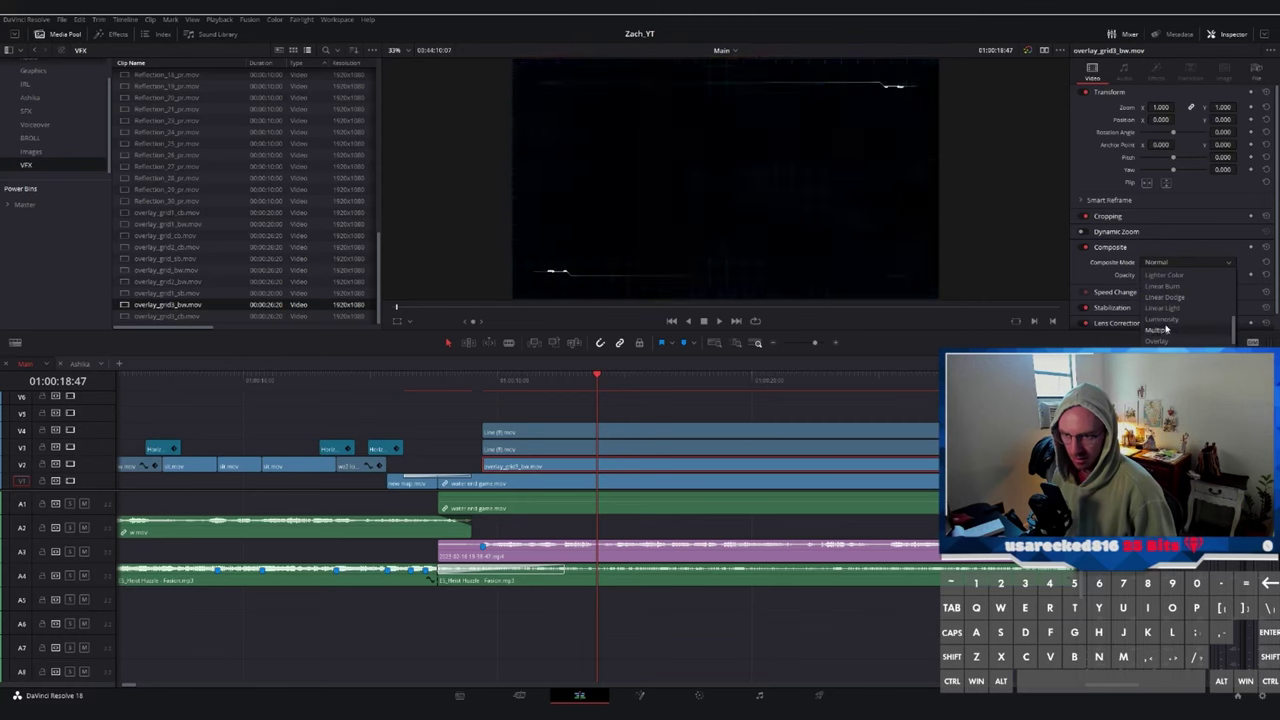
pyautogui.scroll(7, 1176, 332)
pyautogui.click(1155, 287)
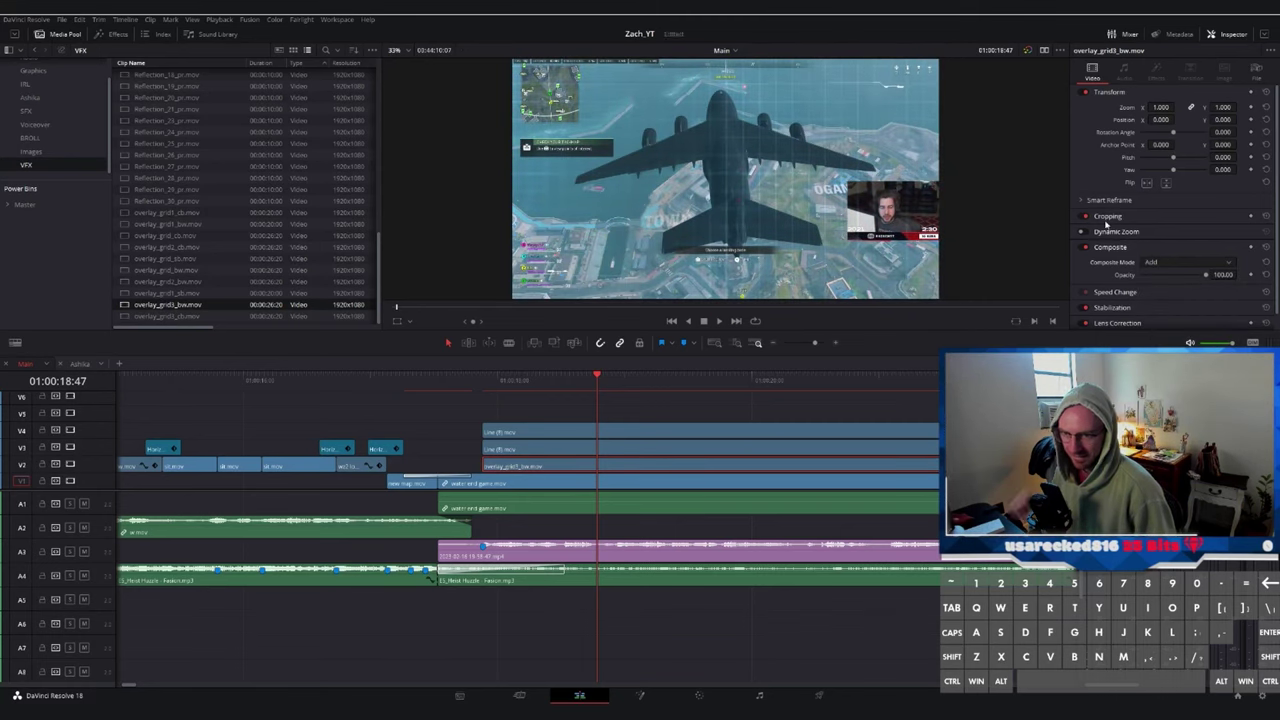
# - Set the crop softness of overlay_grid3_bw.mov to -60.8
pyautogui.click(1112, 231)
pyautogui.click(1110, 216)
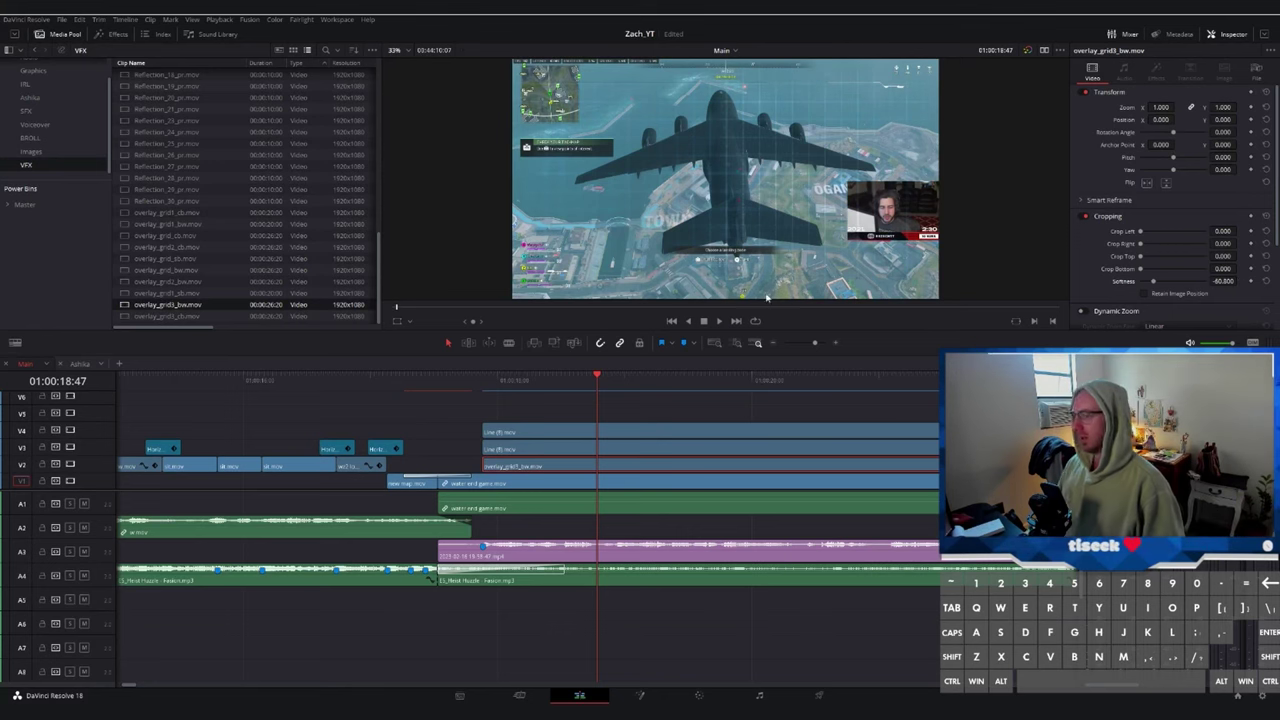
# - Split water end game.mov at 01:00:17:53 and apply Lens Blur to the part beneath the overlays
pyautogui.press('Up')
pyautogui.click(112, 34)
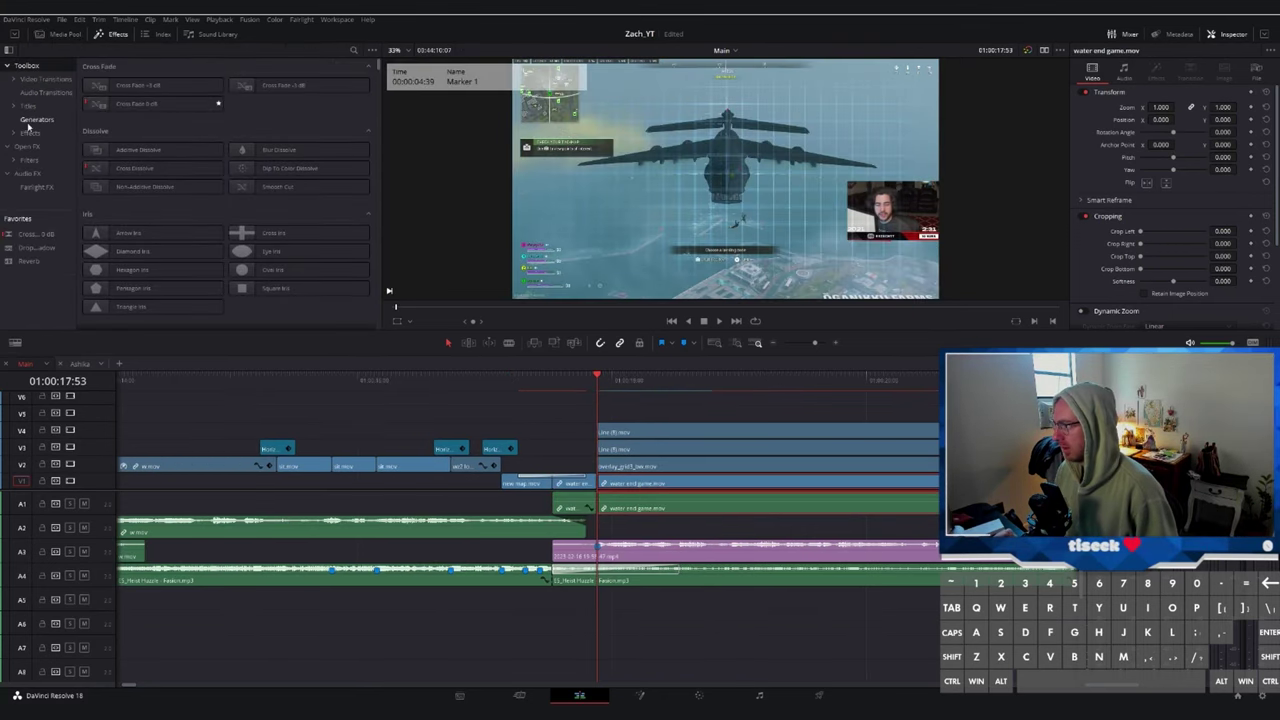
pyautogui.click(28, 147)
pyautogui.moveTo(280, 104); pyautogui.dragTo(642, 484)
pyautogui.click(618, 387)
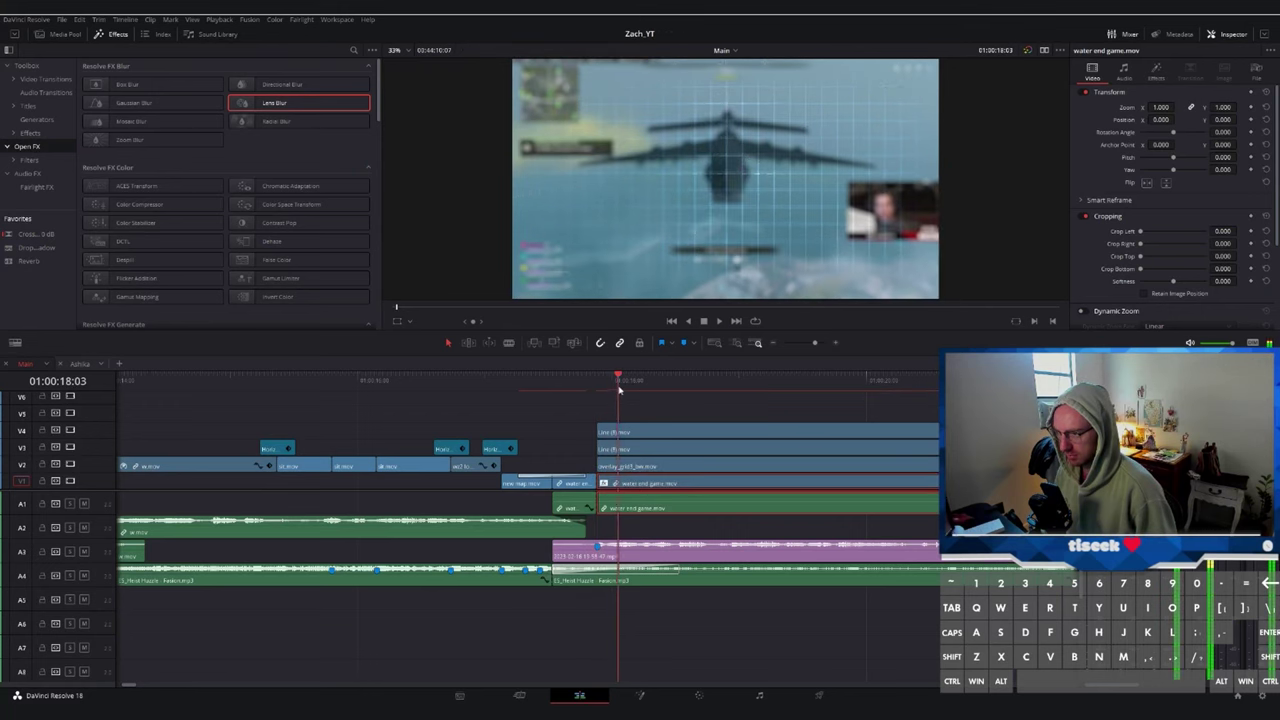
# - Review the blurred water end game.mov section with its grid and line overlays, inspecting the frame up close
pyautogui.moveTo(619, 390); pyautogui.dragTo(707, 388)
pyautogui.click(625, 458)
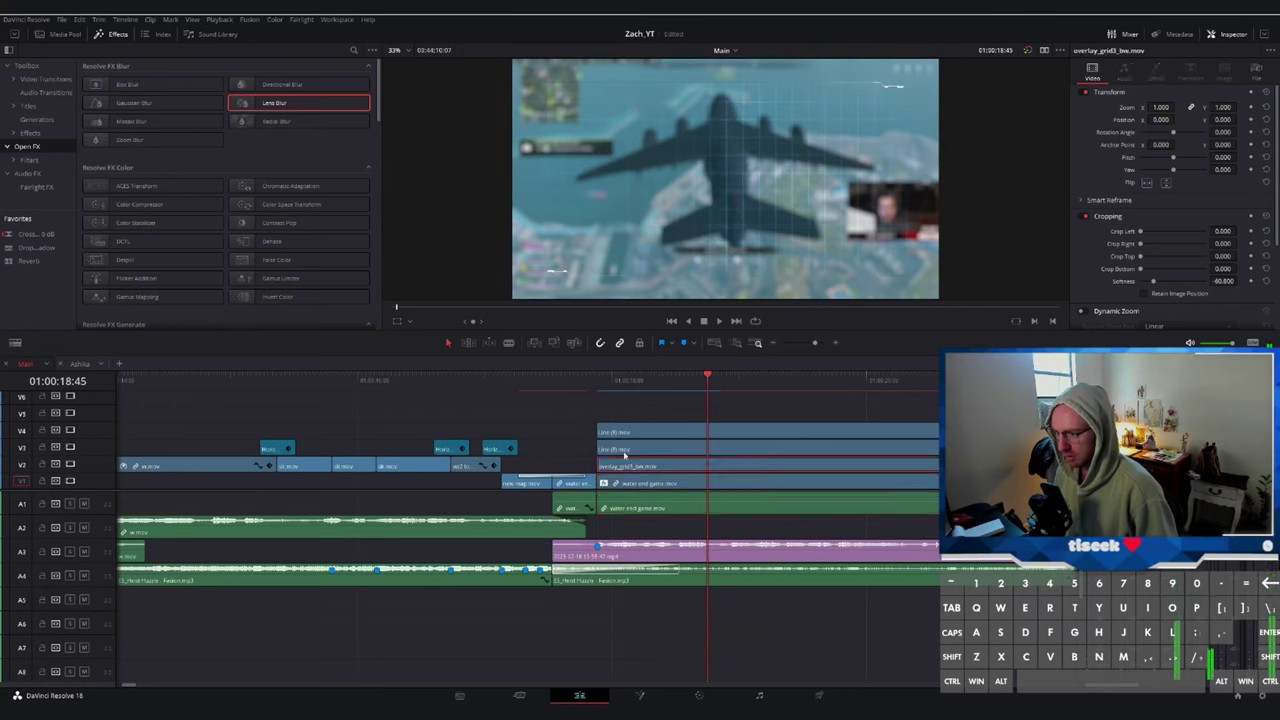
pyautogui.scroll(3, 614, 463)
pyautogui.keyDown('shift'); pyautogui.click(757, 460); pyautogui.keyUp('shift')
pyautogui.scroll(-4, 757, 460)
pyautogui.click(597, 384)
pyautogui.press('space')
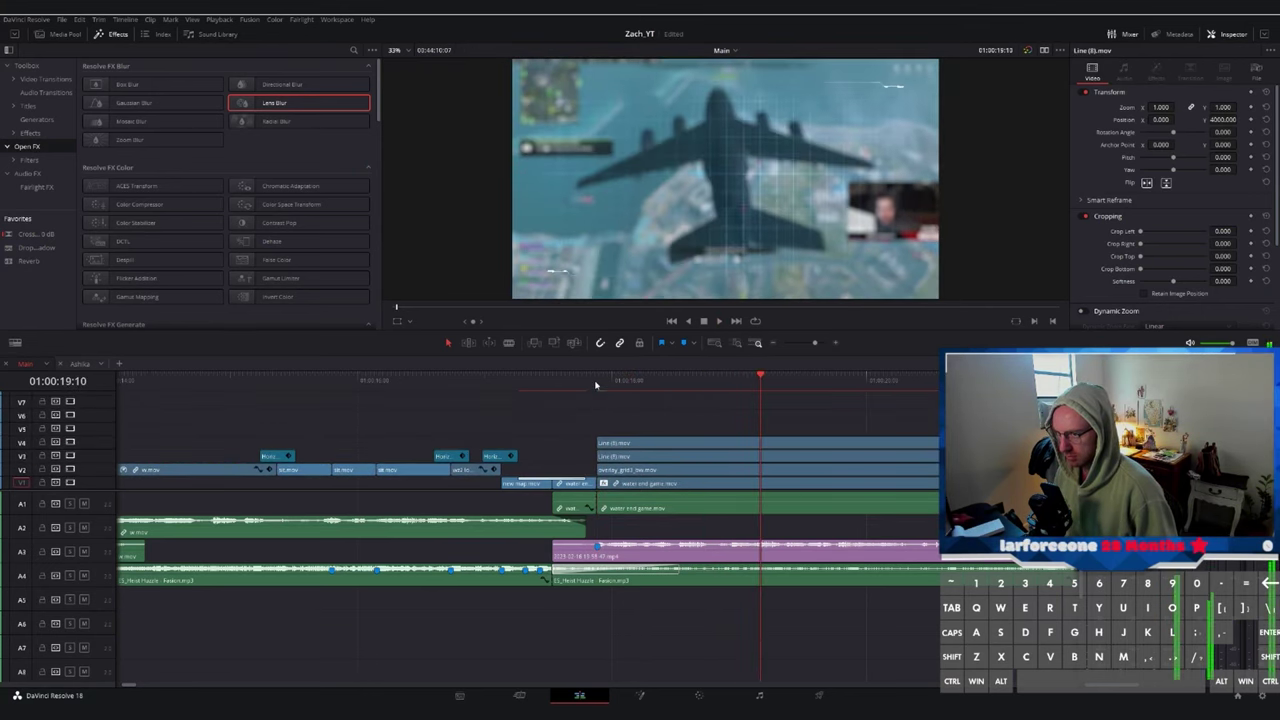
pyautogui.scroll(6, 588, 168)
pyautogui.scroll(-7, 686, 234)
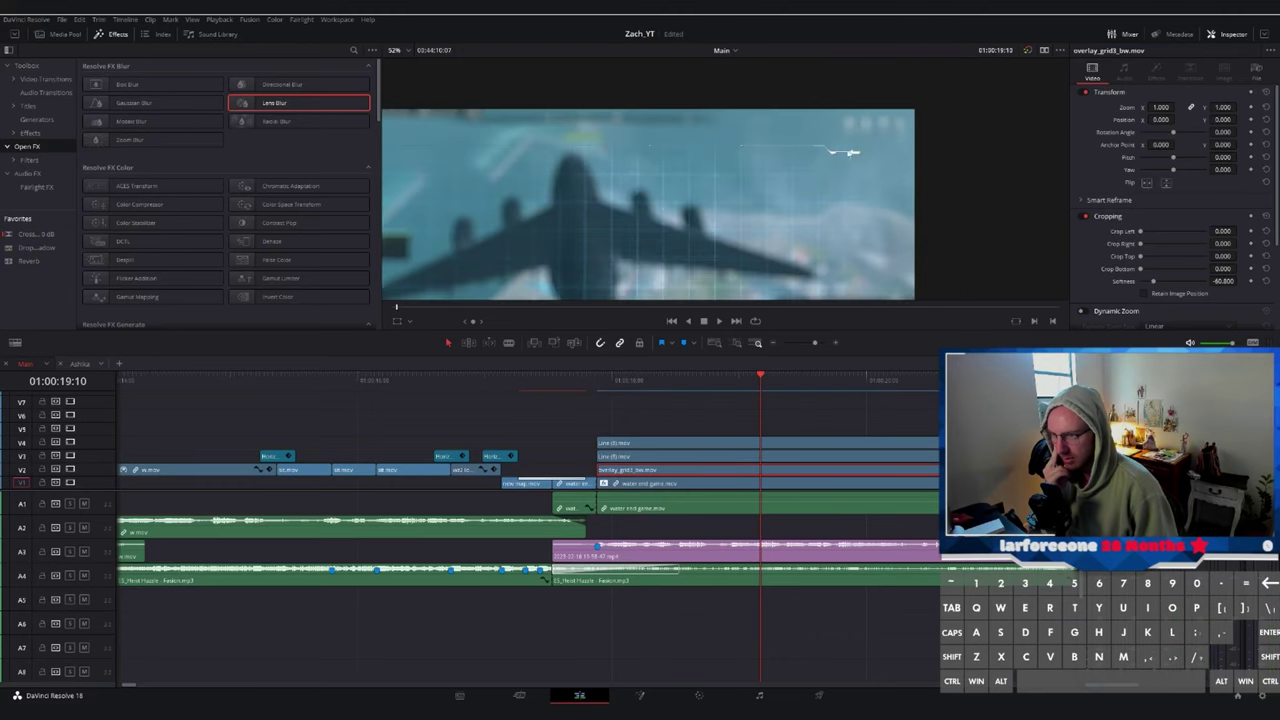
# - Add a short Cross Dissolve at the start of the blurred water end game.mov clip and play it back
pyautogui.press('Up')
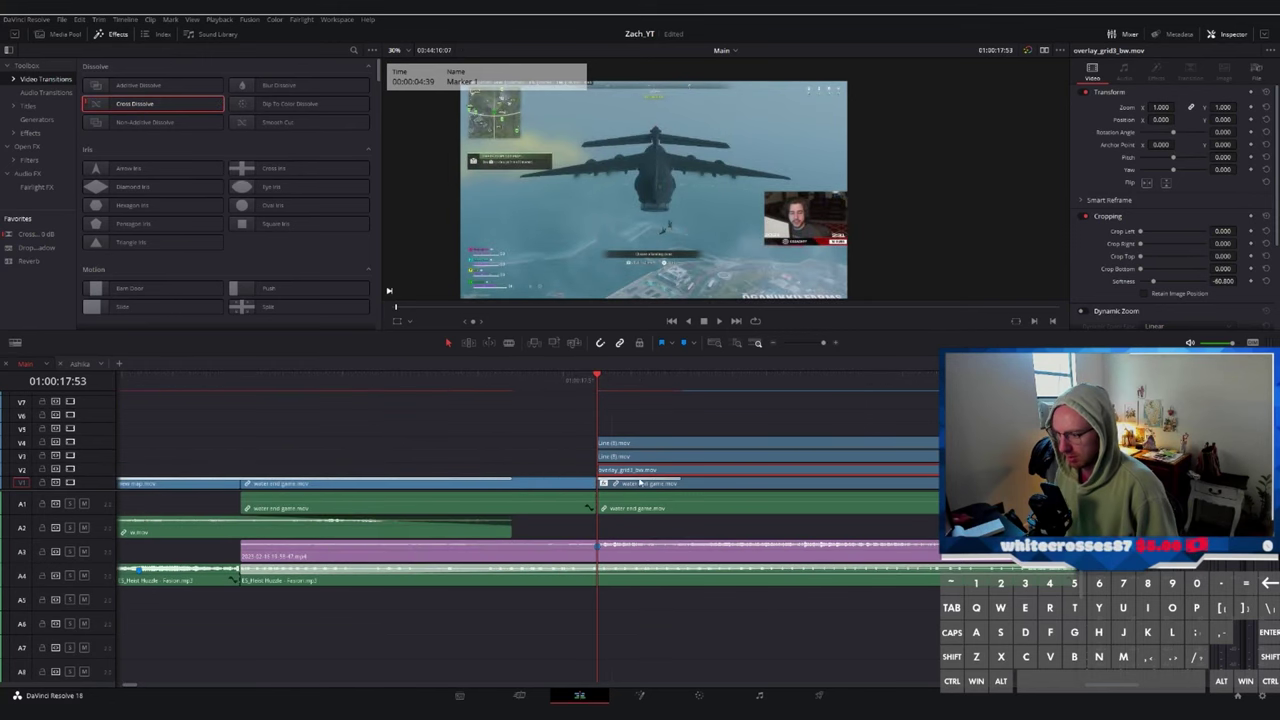
pyautogui.moveTo(680, 482); pyautogui.dragTo(711, 479)
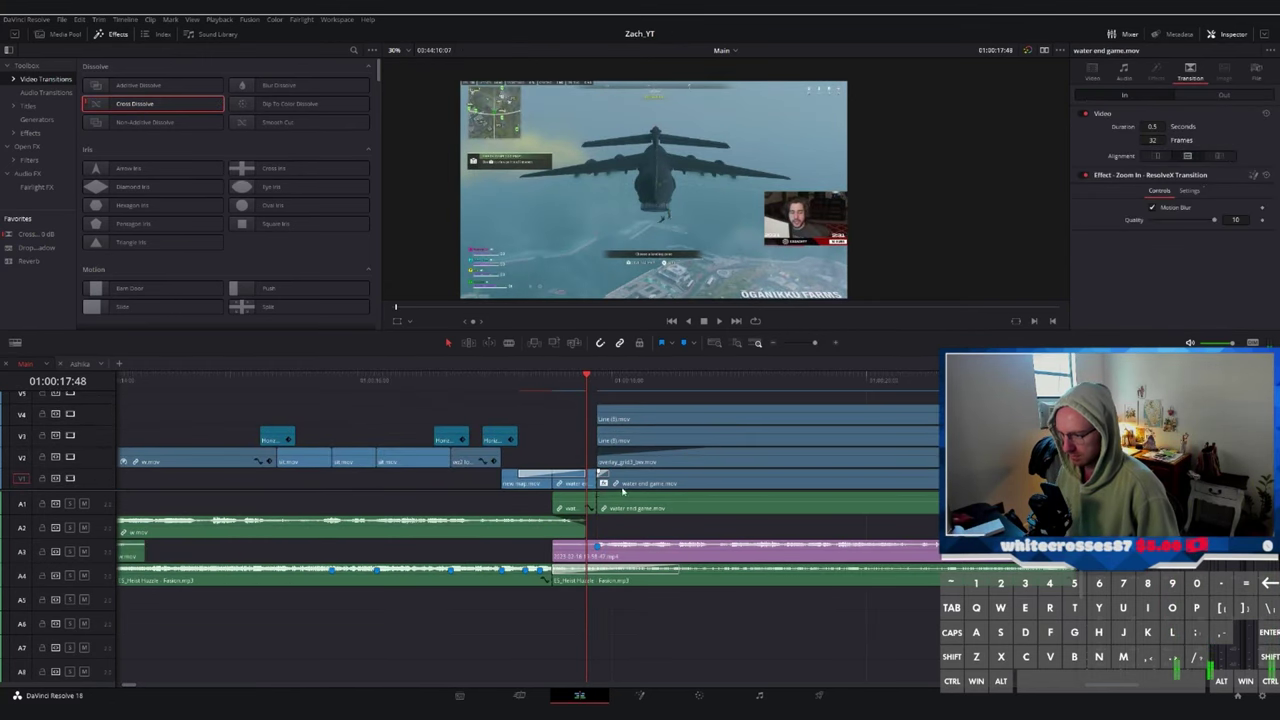
pyautogui.moveTo(622, 491); pyautogui.dragTo(621, 542)
pyautogui.press('space')
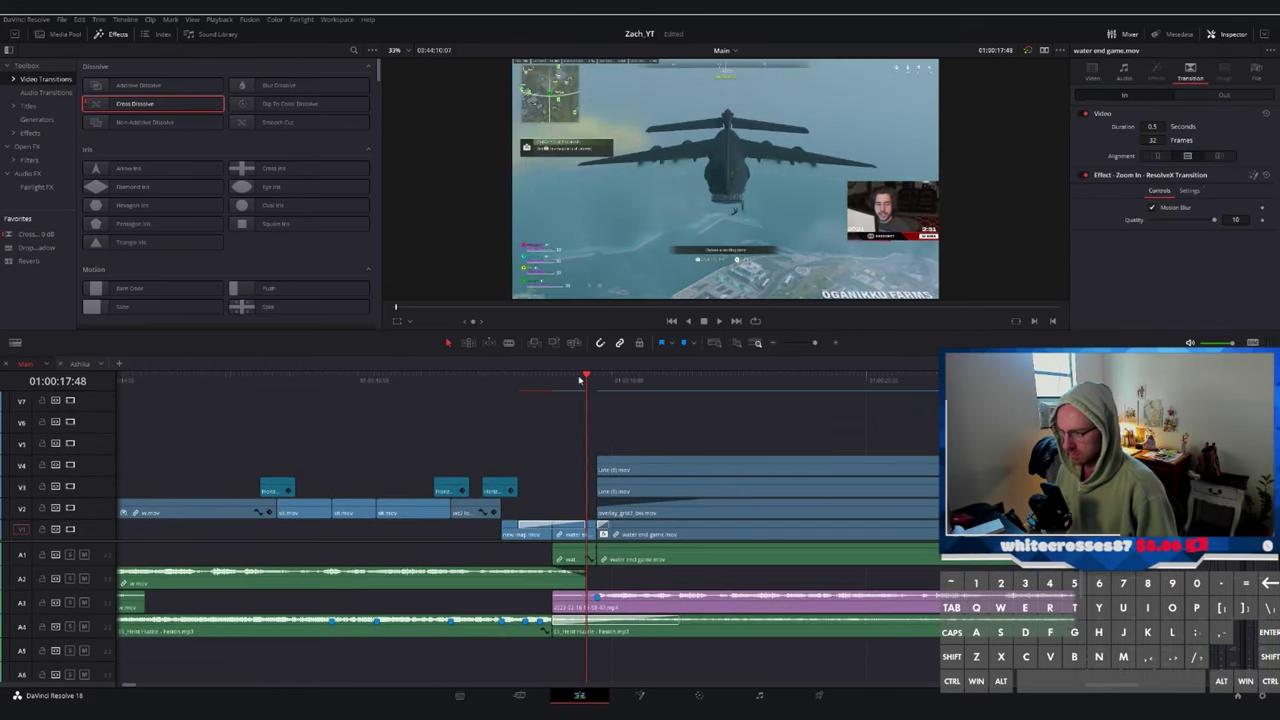
# - Park the playhead at 01:00:18:20, browse the Fusion title templates and search the titles for "write"
pyautogui.click(611, 387)
pyautogui.moveTo(611, 388); pyautogui.dragTo(651, 384)
pyautogui.click(15, 106)
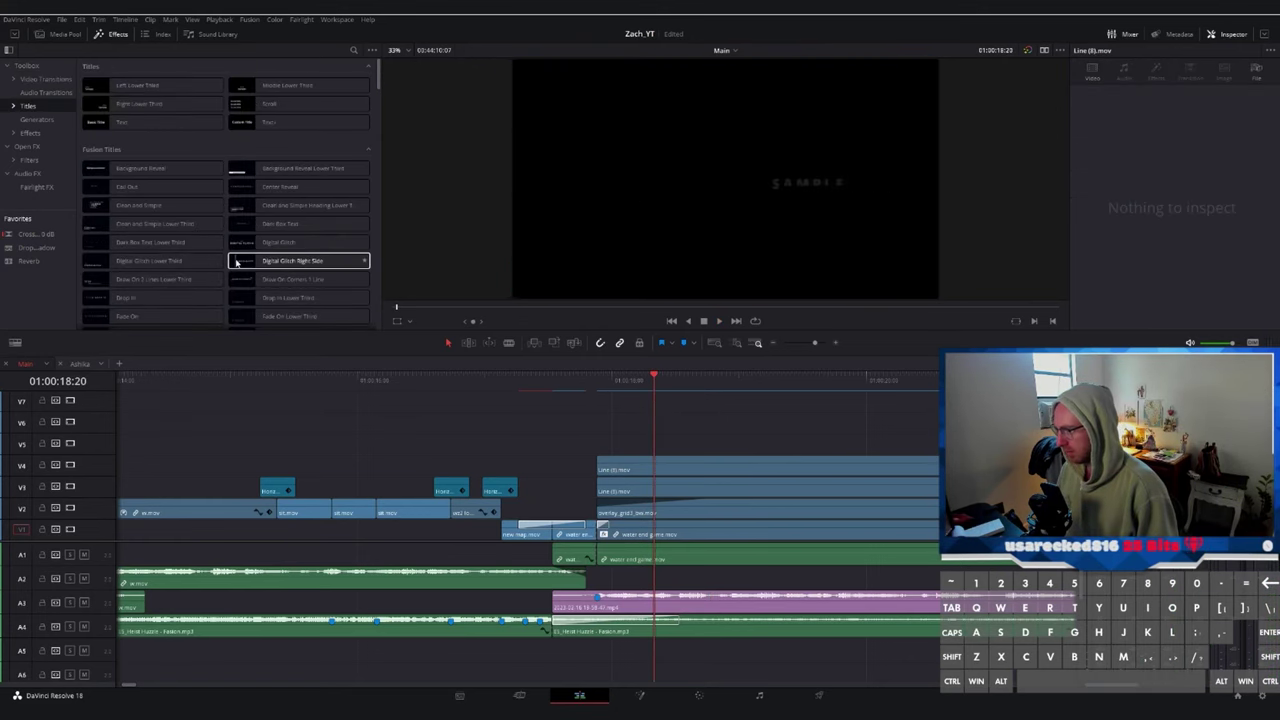
pyautogui.scroll(-1, 97, 221)
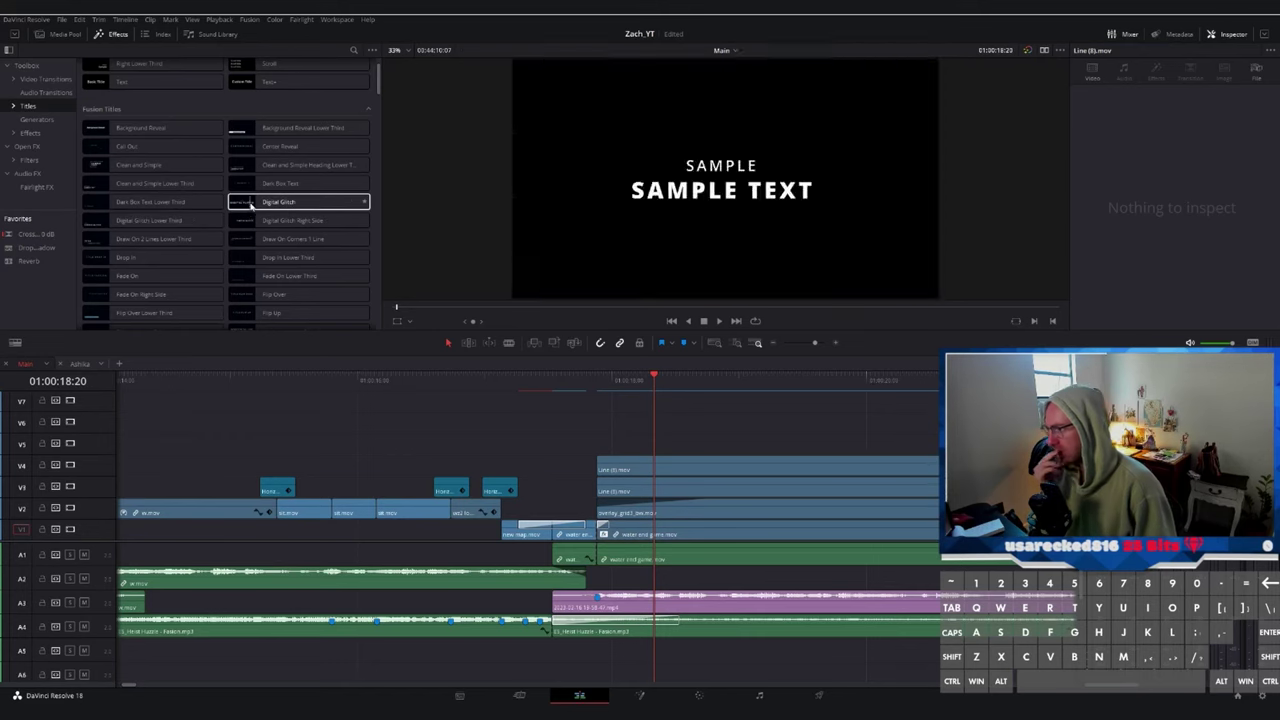
pyautogui.scroll(-3, 253, 206)
pyautogui.scroll(4, 254, 206)
pyautogui.click(354, 50)
pyautogui.write('write')
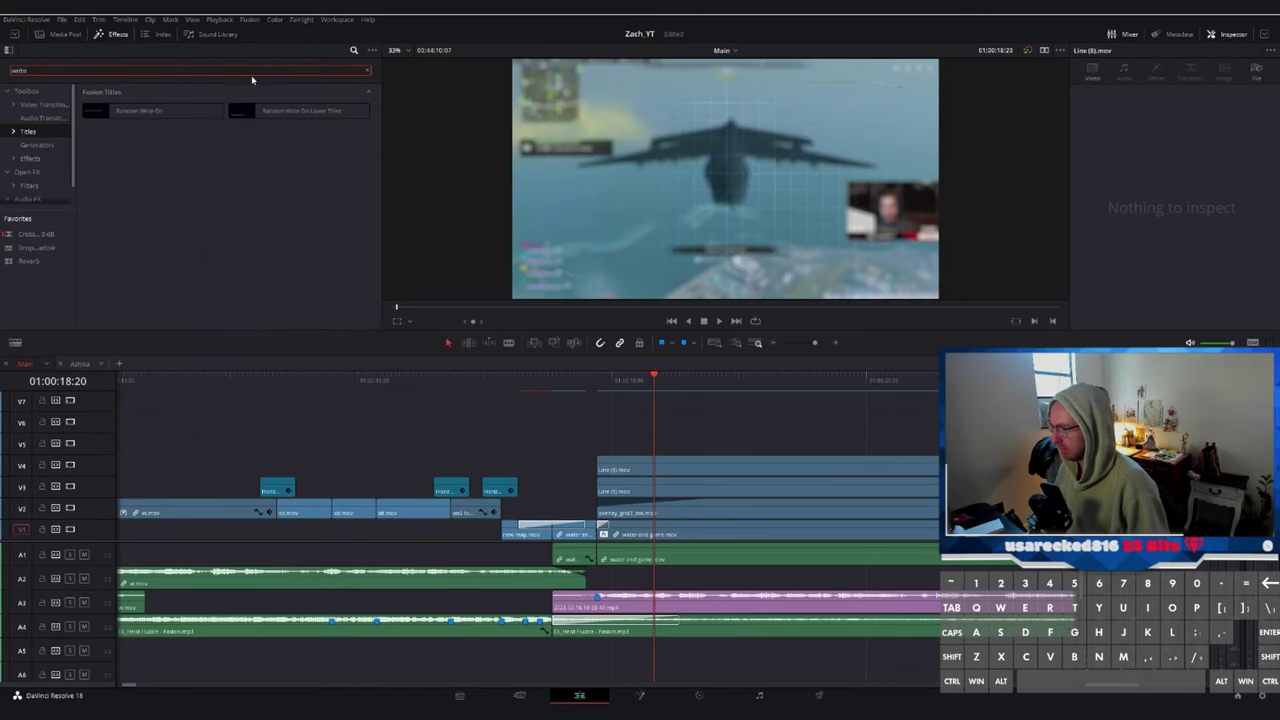
pyautogui.press('BackSpace')
pyautogui.press('BackSpace')
pyautogui.press('BackSpace')
pyautogui.press('BackSpace')
pyautogui.press('BackSpace')
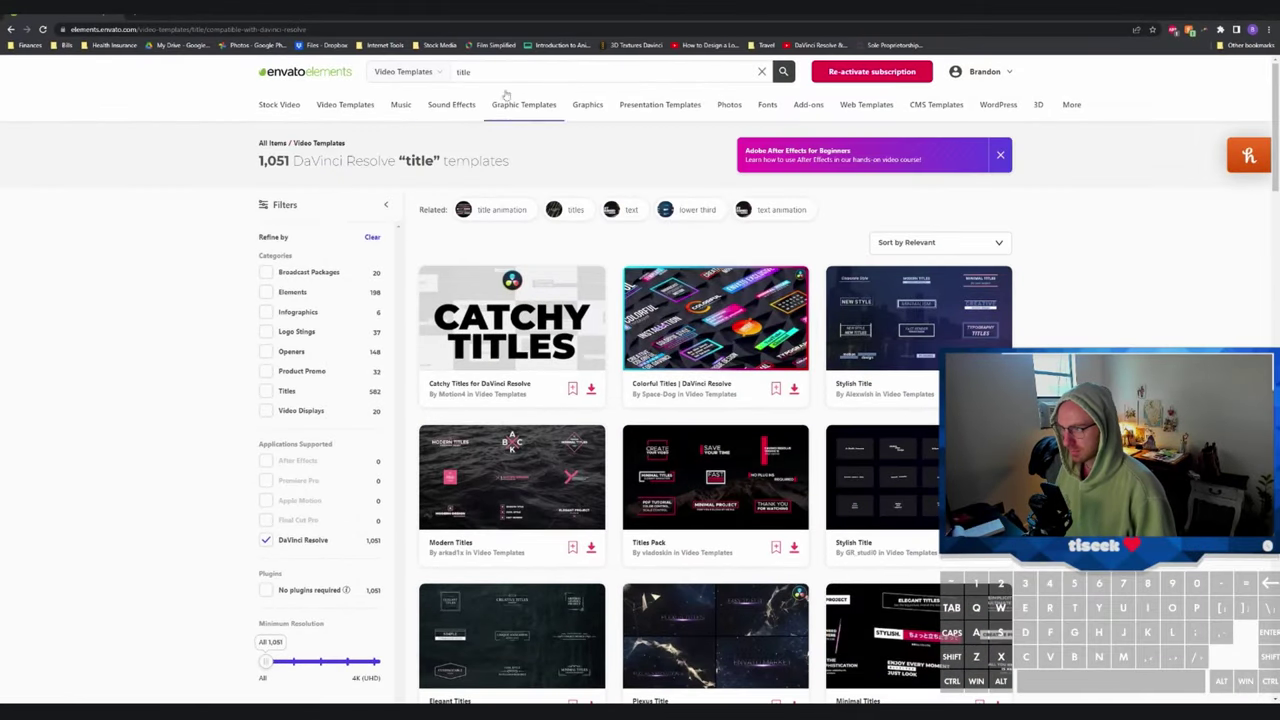
# - Switch to Envato Elements, search the DaVinci Resolve templates for "write on" and download Typewriter Titles DR
pyautogui.click(491, 80)
pyautogui.write('write on')
pyautogui.press('Return')
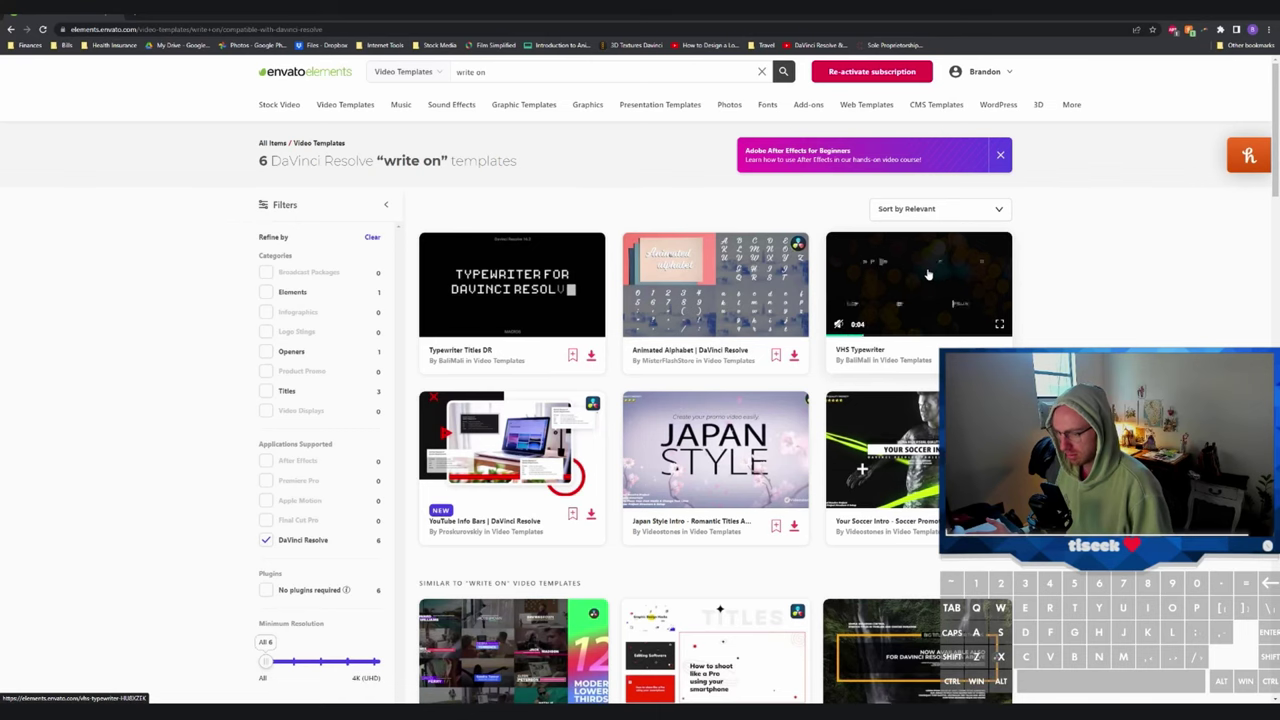
pyautogui.click(591, 354)
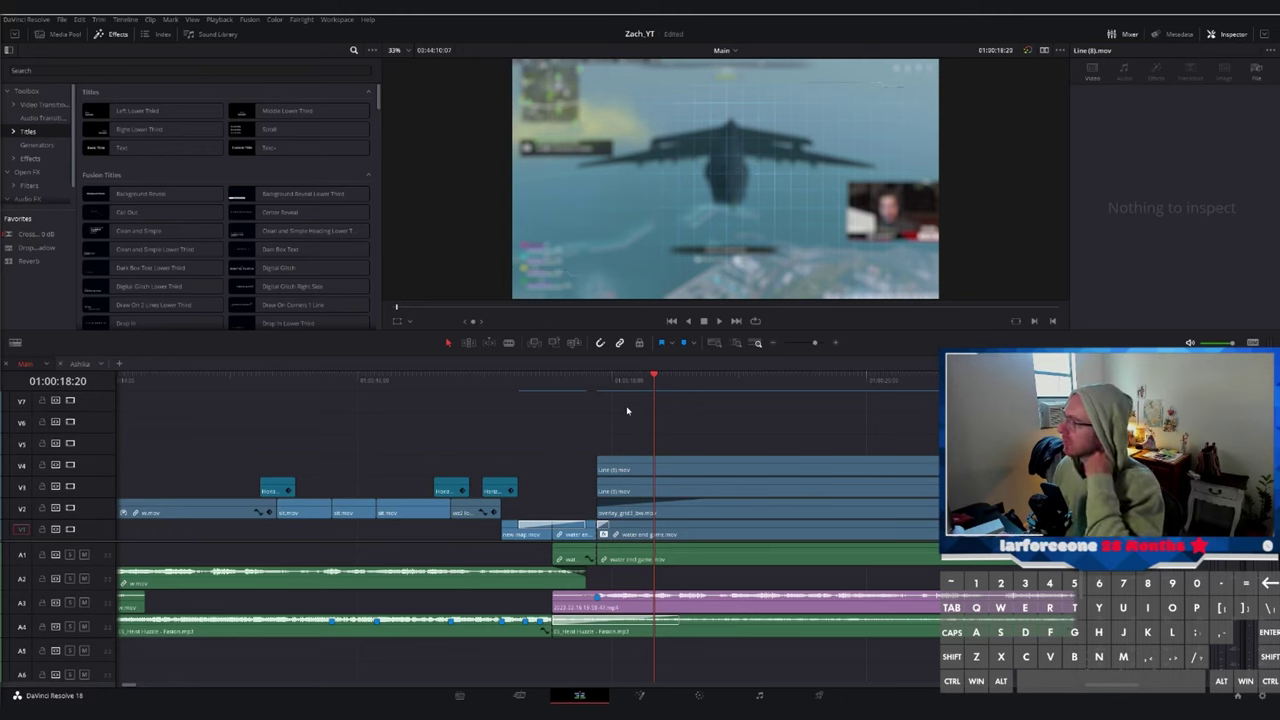
# - Switch to the Downloads folder in File Explorer and open the downloaded typewriter-titles zip
pyautogui.press('super+e')
pyautogui.click(580, 249)
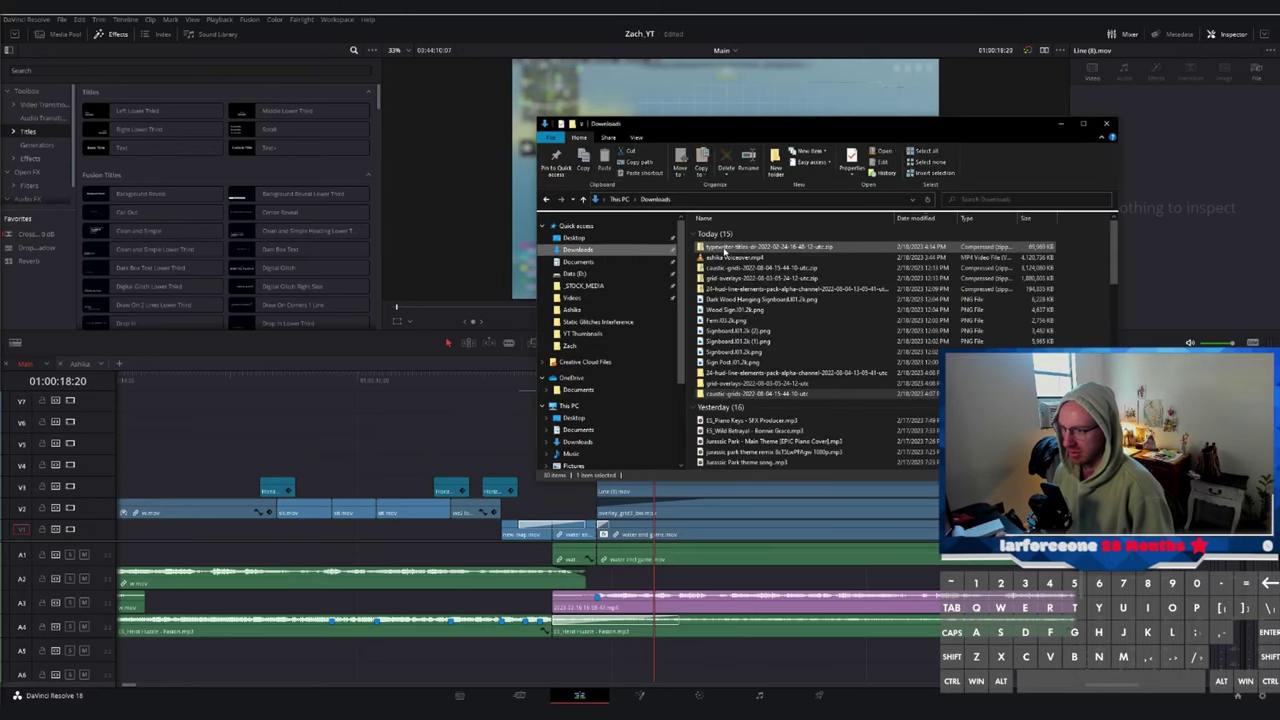
pyautogui.click(718, 248)
pyautogui.click(863, 166)
pyautogui.click(730, 454)
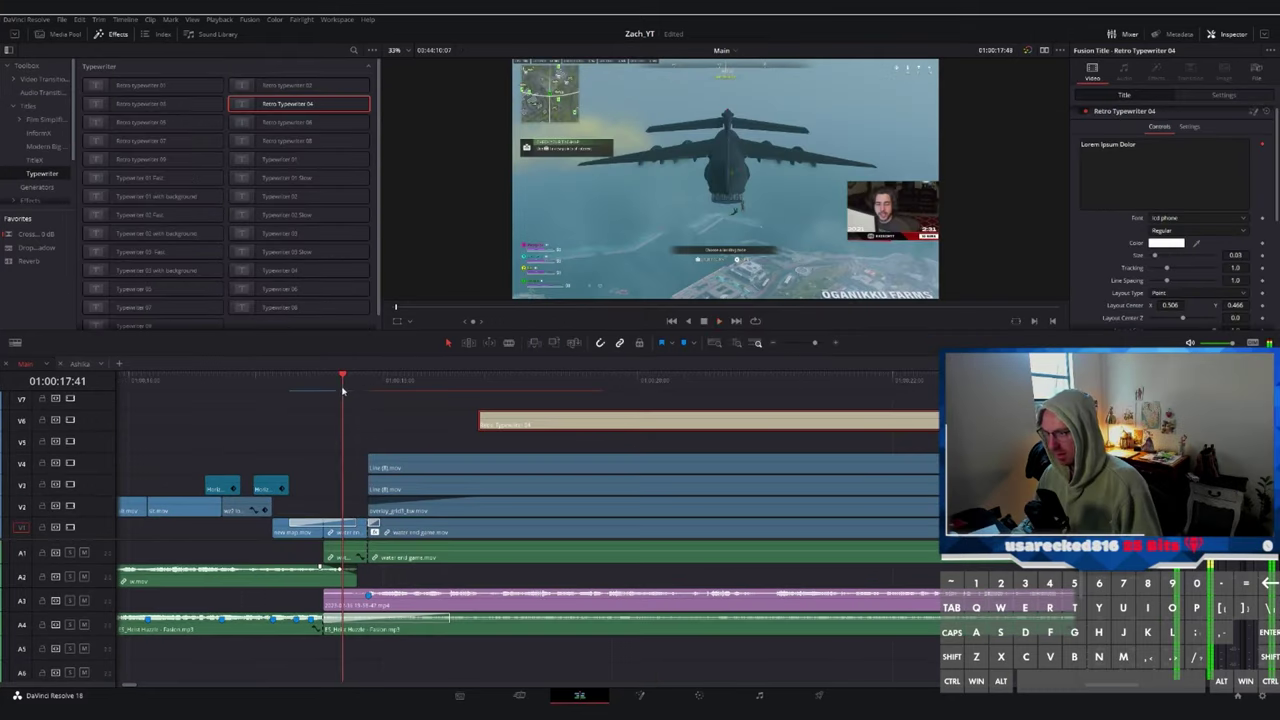
# - Align the Retro Typewriter 04 title on V6 with the start of the overlays and set its text to RESURGENCE IS BACK
pyautogui.moveTo(398, 425); pyautogui.dragTo(506, 428)
pyautogui.scroll(-7, 1140, 230)
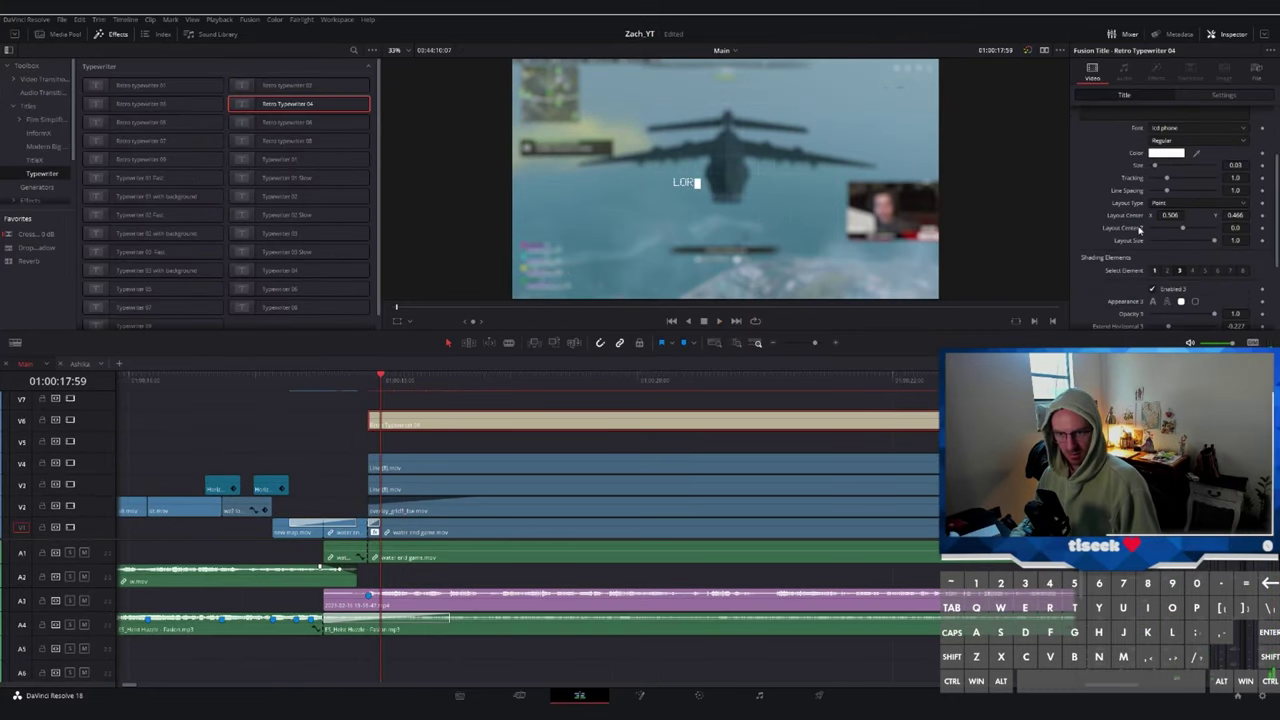
pyautogui.scroll(6, 1246, 284)
pyautogui.scroll(2, 1227, 268)
pyautogui.moveTo(1164, 152); pyautogui.dragTo(912, 153)
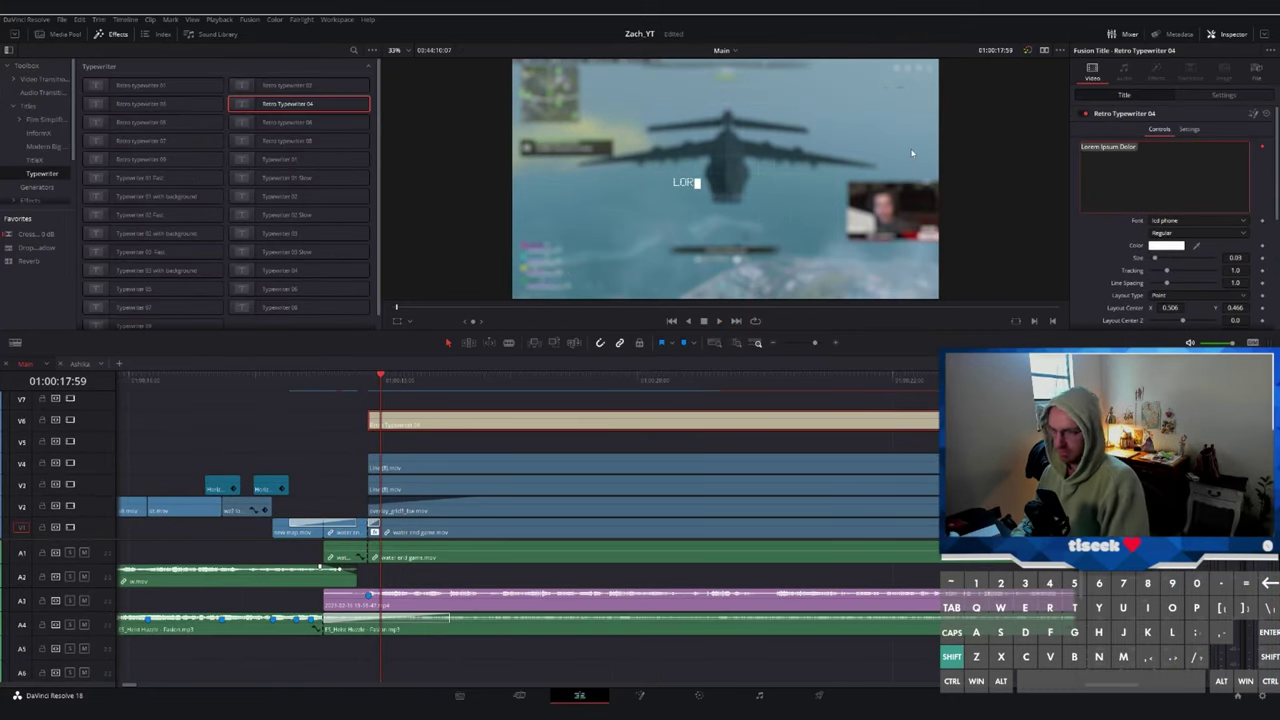
pyautogui.write('ESURGENCE IS BACK')
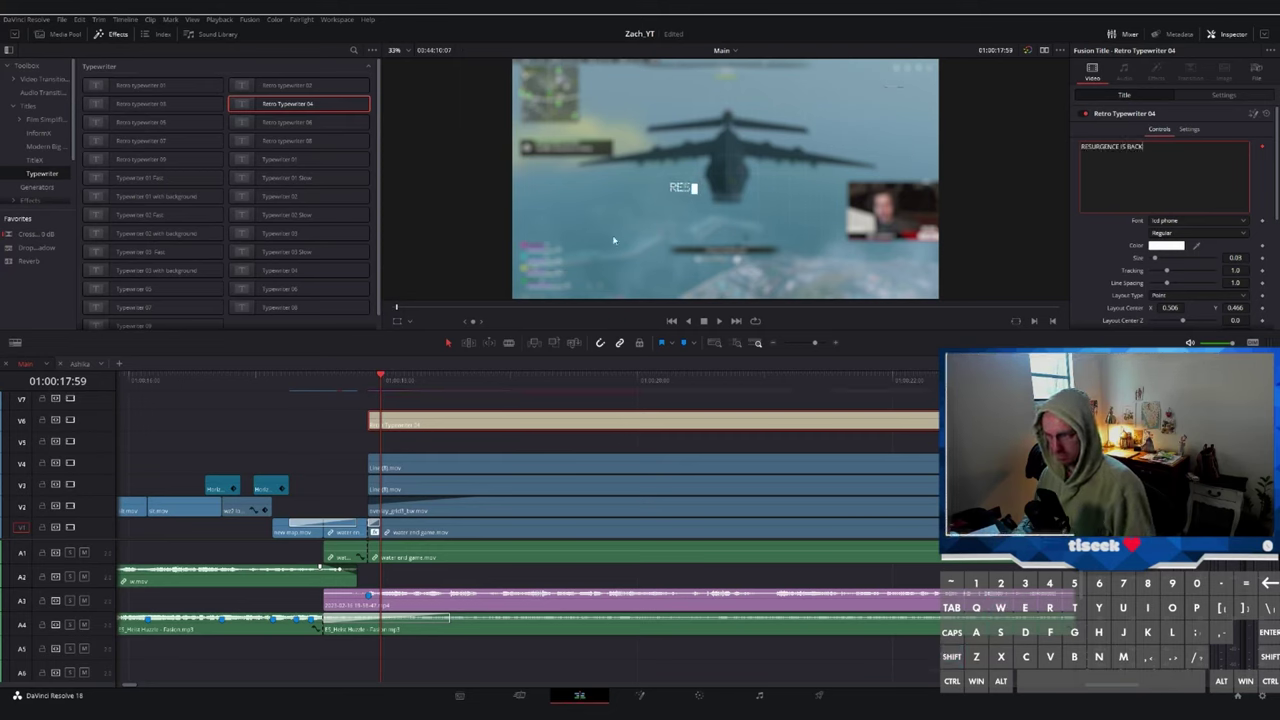
# - Compare fonts on the fully typed RESURGENCE IS BACK title and set its font to Texas LED
pyautogui.moveTo(383, 384); pyautogui.dragTo(482, 388)
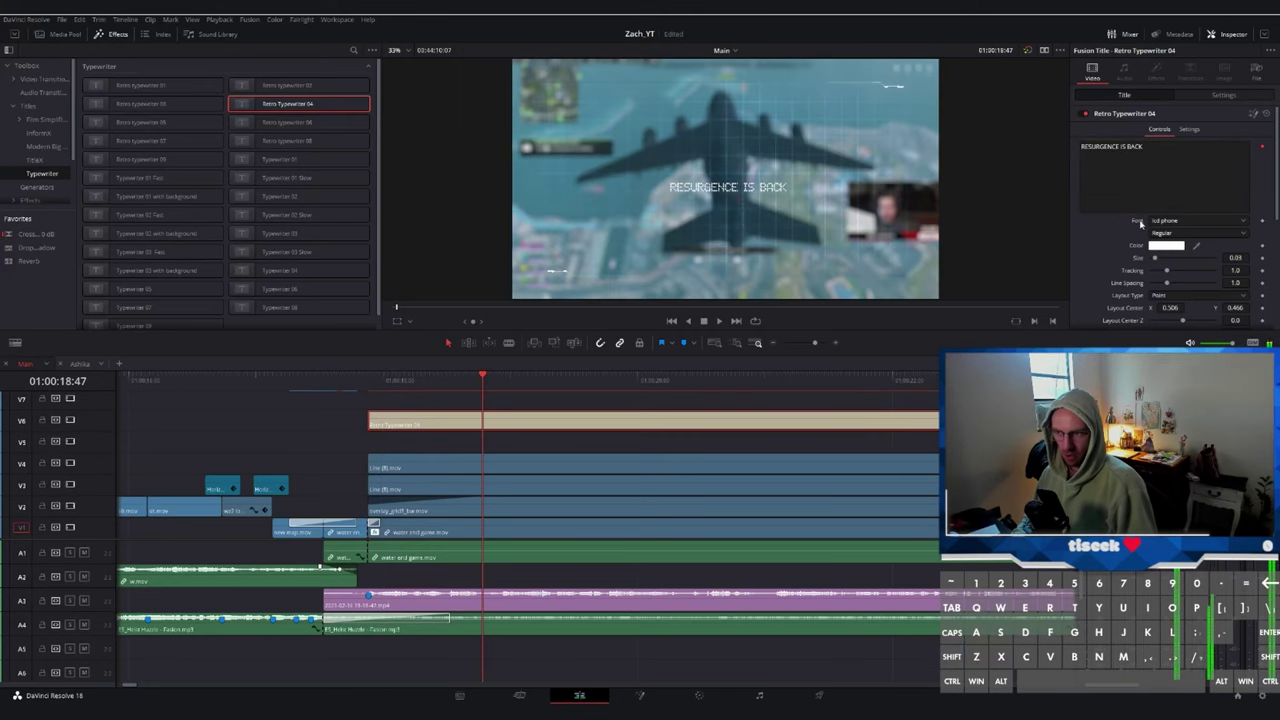
pyautogui.scroll(-4, 1142, 226)
pyautogui.scroll(4, 1151, 262)
pyautogui.click(1193, 222)
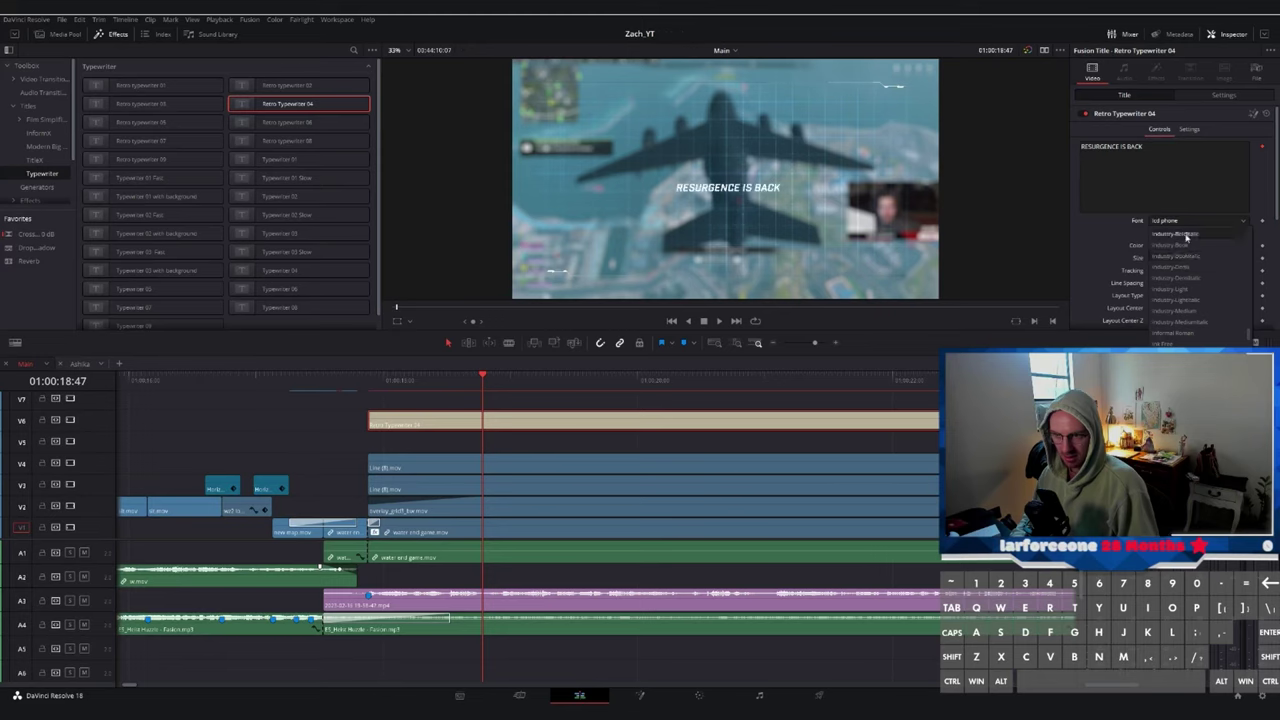
pyautogui.scroll(-5, 1178, 293)
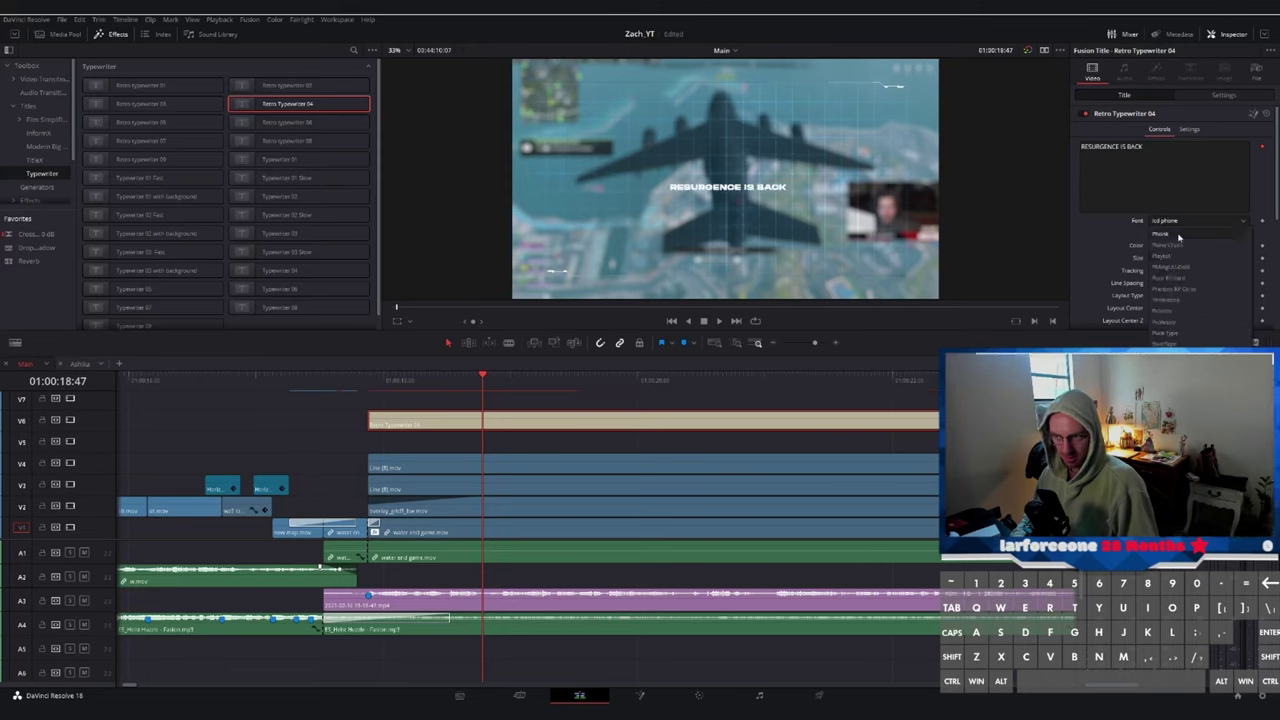
pyautogui.scroll(-15, 1178, 236)
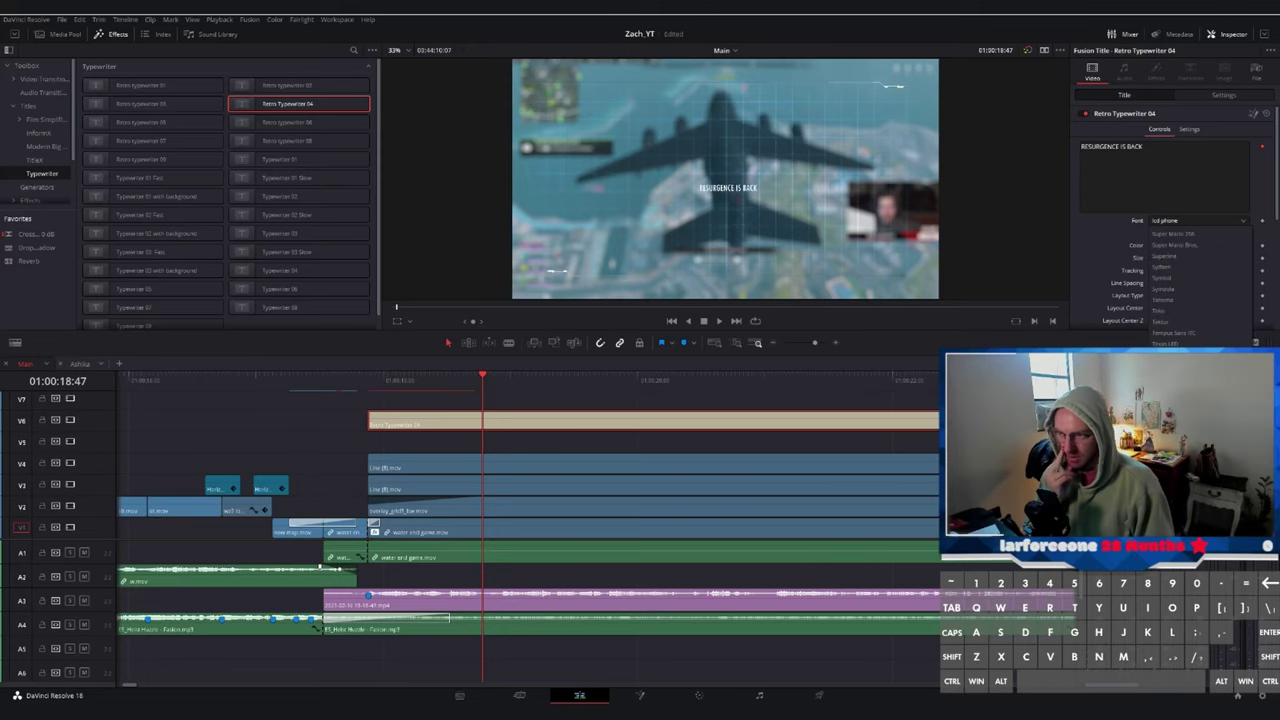
pyautogui.scroll(10, 1181, 241)
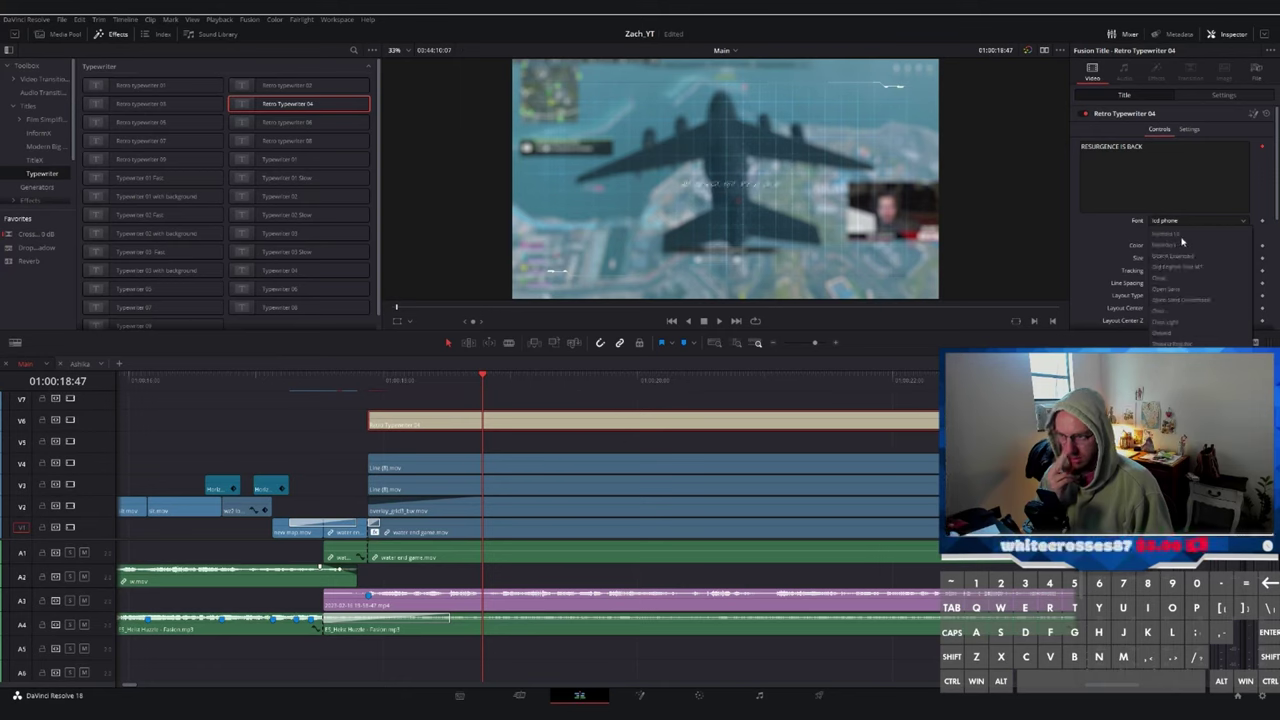
pyautogui.click(1162, 257)
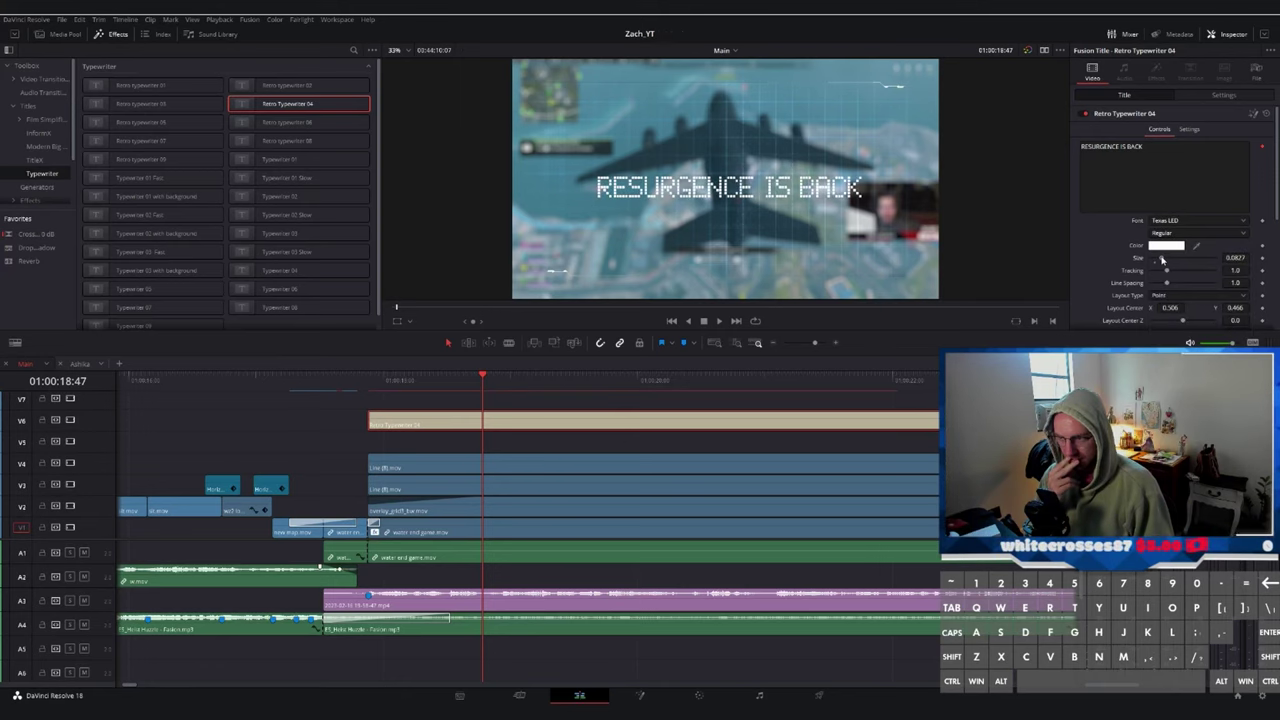
# - Set the title's size to 0.09, raise its layout center Y to 0.827 and play it back
pyautogui.moveTo(1162, 260); pyautogui.dragTo(1165, 259)
pyautogui.write('0.')
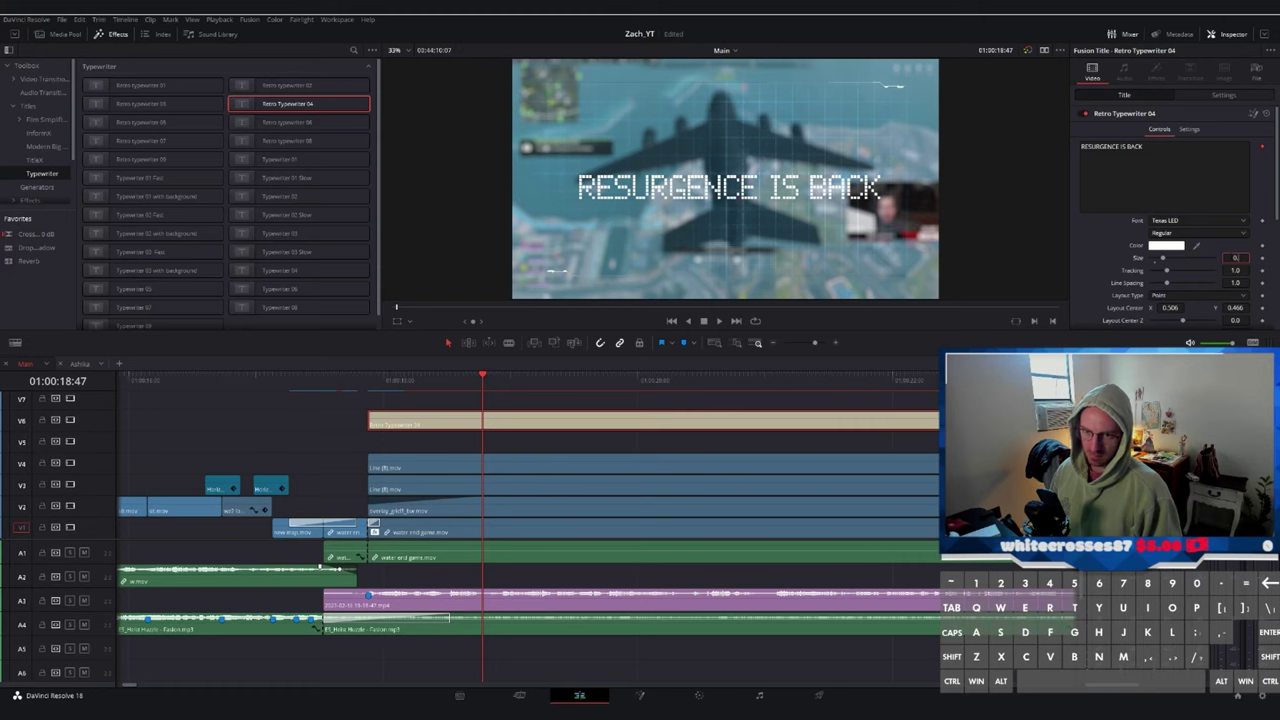
pyautogui.write('09')
pyautogui.press('Tab')
pyautogui.scroll(-1, 1187, 144)
pyautogui.moveTo(1235, 278)
pyautogui.mouseDown()
pyautogui.moveTo(1272, 278)
pyautogui.moveTo(1243, 278)
pyautogui.mouseUp()
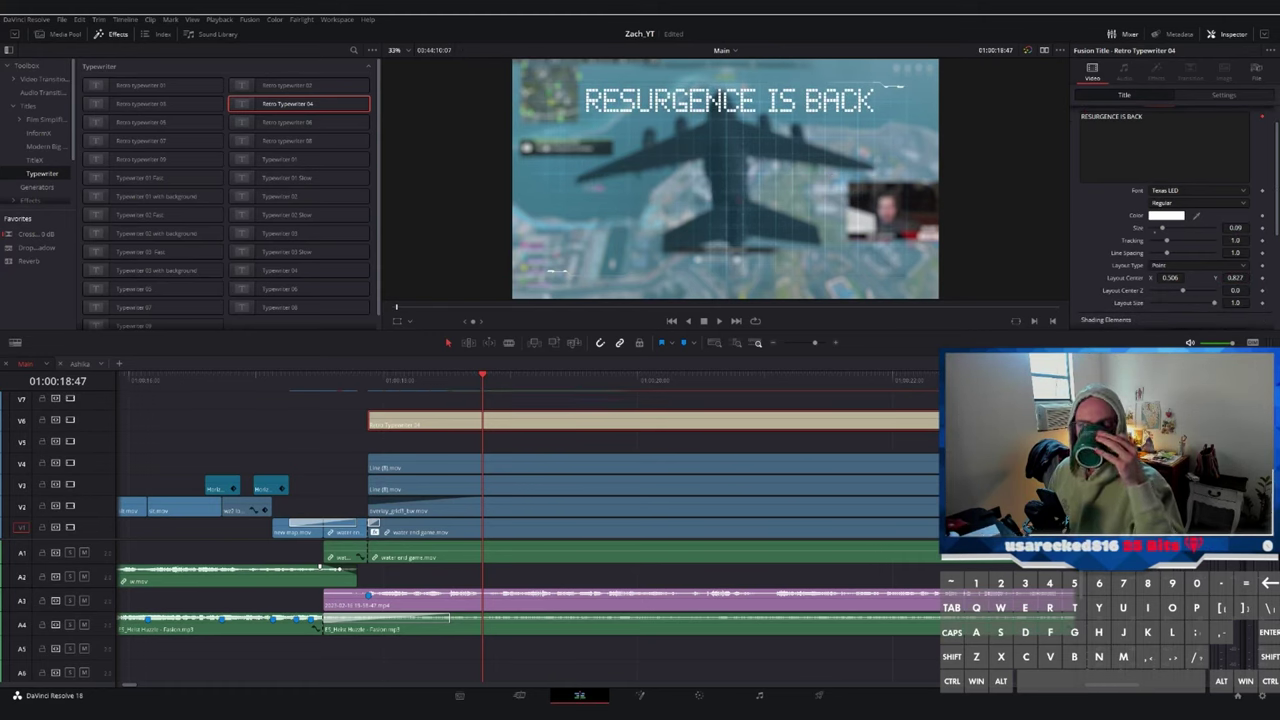
pyautogui.click(358, 379)
pyautogui.press('space')
pyautogui.scroll(-2, 463, 445)
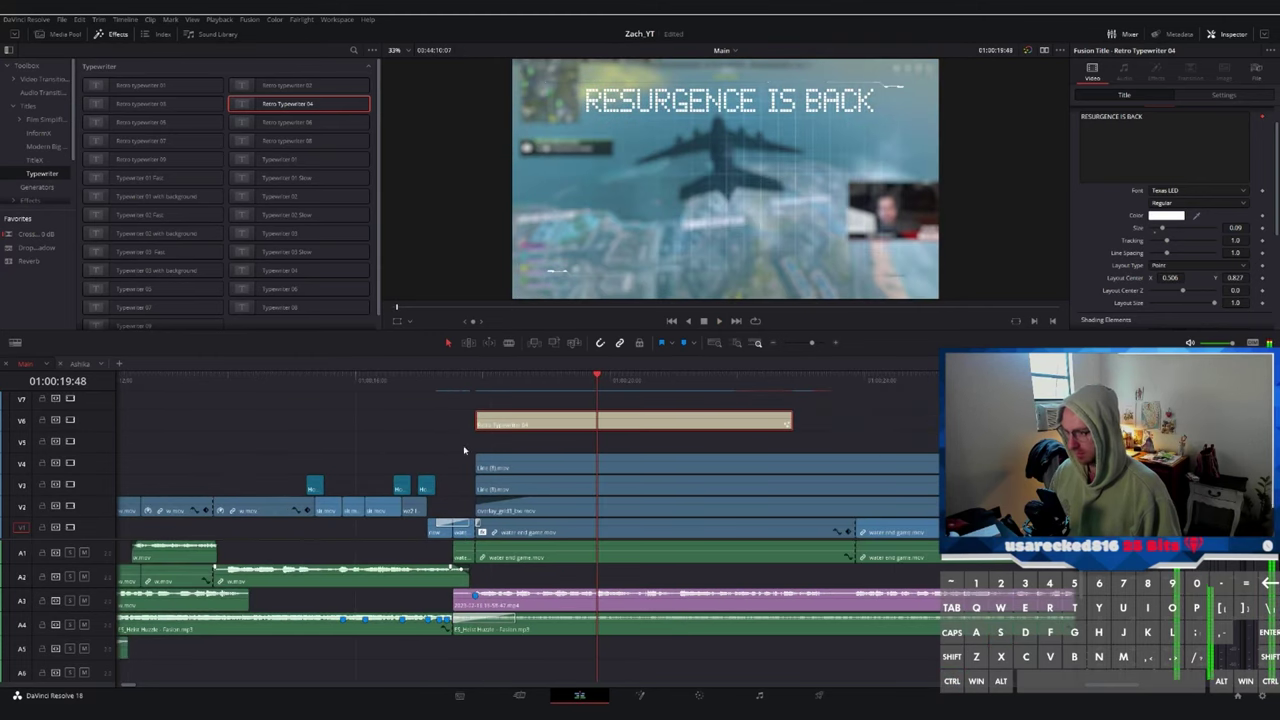
pyautogui.press('space')
# - Move the two line overlays and overlay_grid3_bw.mov up one track to free V2 beneath them
pyautogui.click(471, 381)
pyautogui.click(475, 381)
pyautogui.scroll(1, 560, 430)
pyautogui.moveTo(606, 436); pyautogui.dragTo(656, 510)
pyautogui.hotkey('alt', 'Up')
pyautogui.scroll(-2, 600, 490)
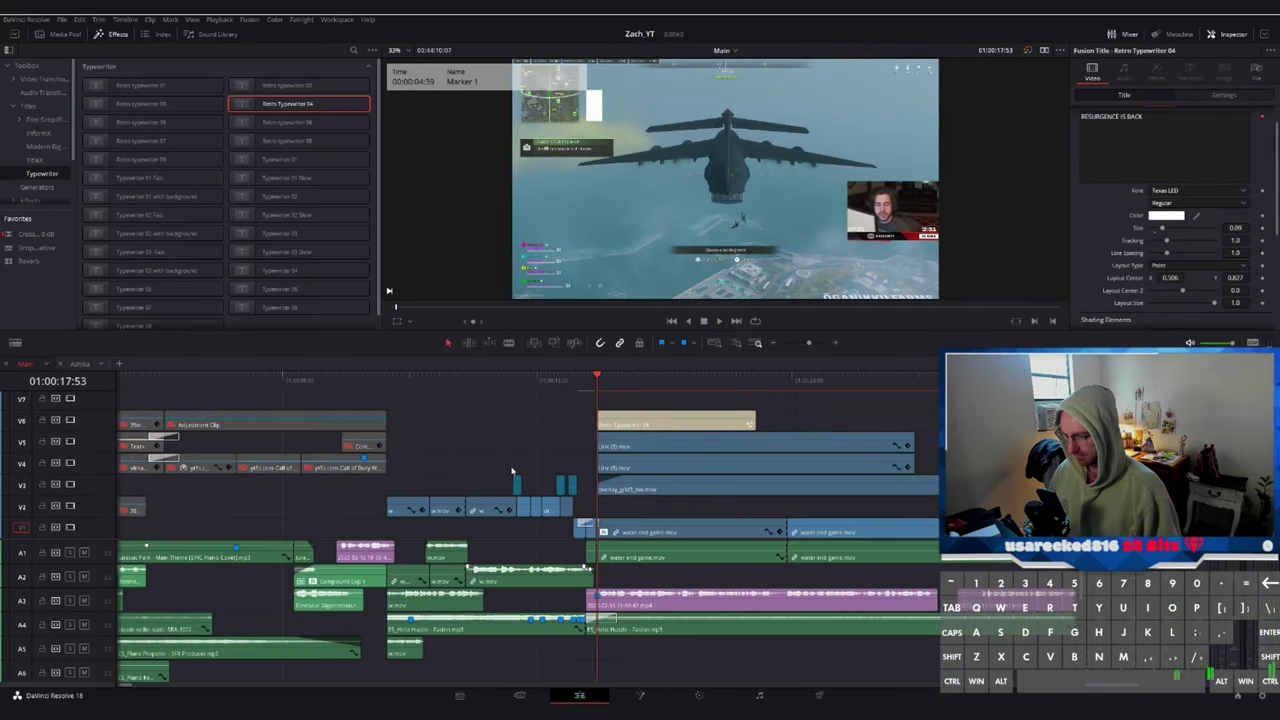
# - Look through the Images, VFX, Graphics, BROLL and Ashika bins of the media pool for a static overlay
pyautogui.click(48, 36)
pyautogui.click(34, 160)
pyautogui.click(37, 149)
pyautogui.click(36, 159)
pyautogui.scroll(-1, 36, 158)
pyautogui.click(34, 153)
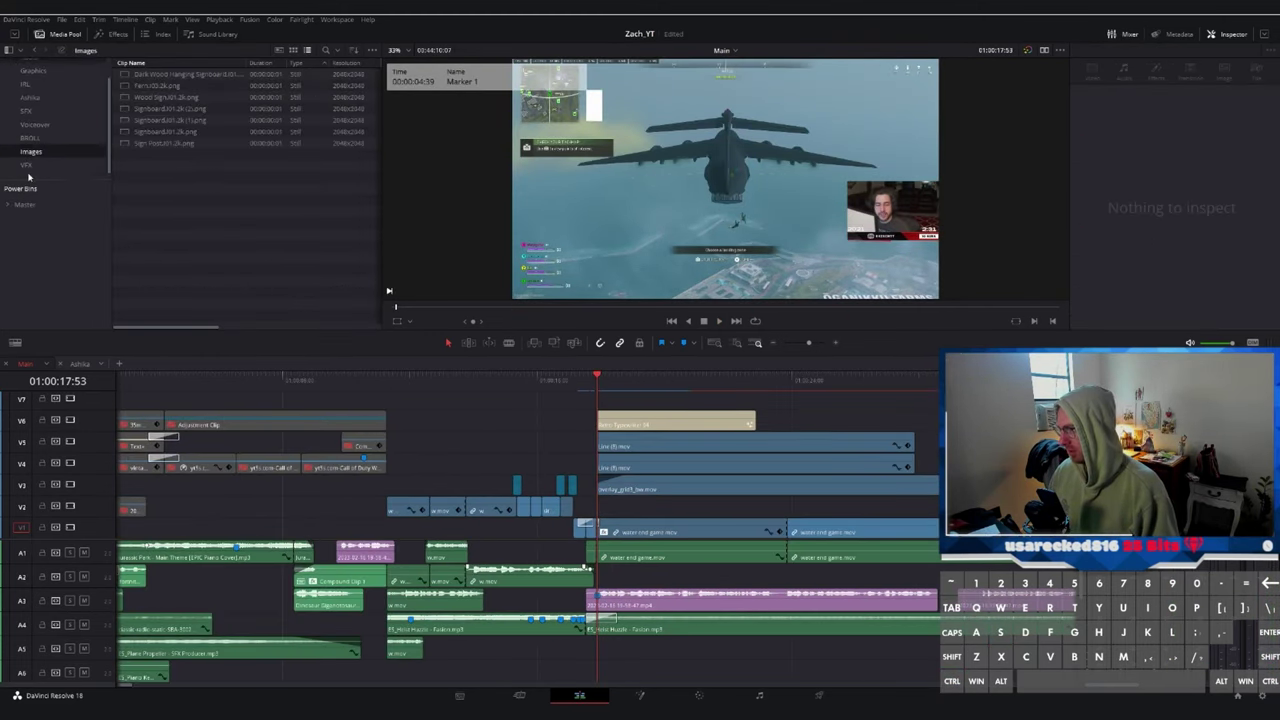
pyautogui.click(39, 165)
pyautogui.scroll(1, 40, 165)
pyautogui.click(31, 106)
pyautogui.click(35, 94)
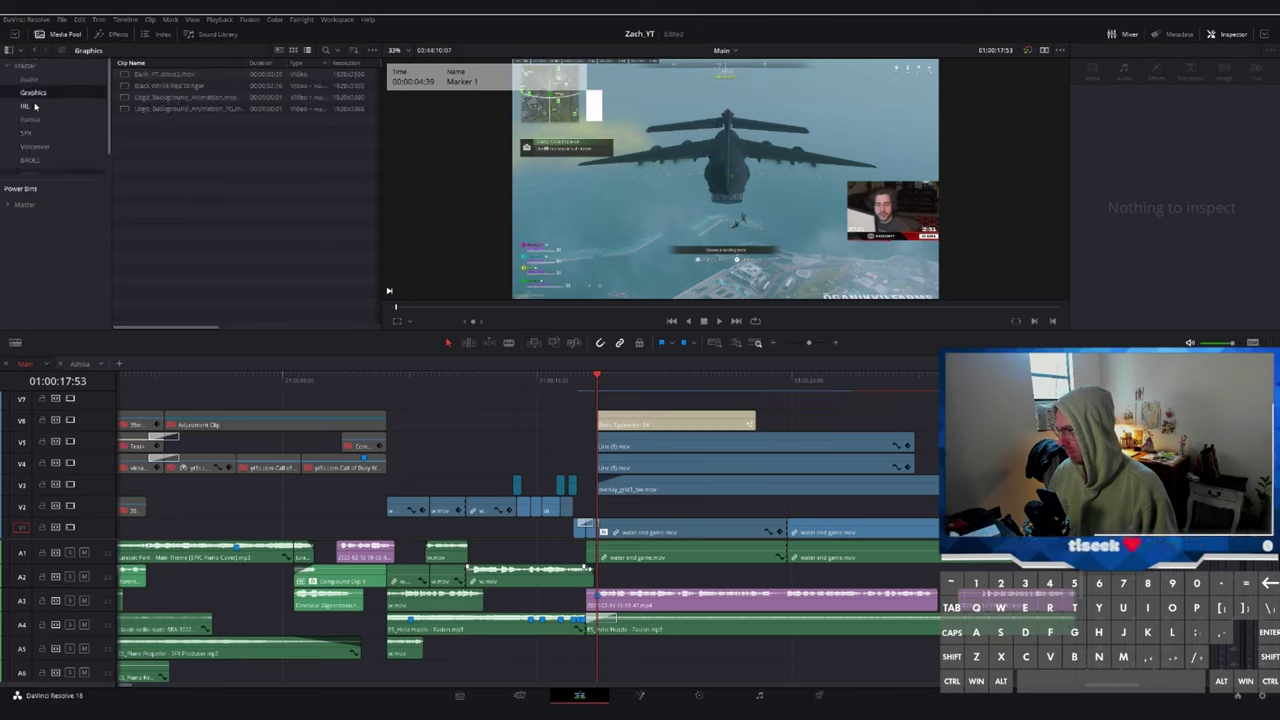
pyautogui.click(36, 160)
pyautogui.press('Up')
pyautogui.press('Up')
pyautogui.press('Up')
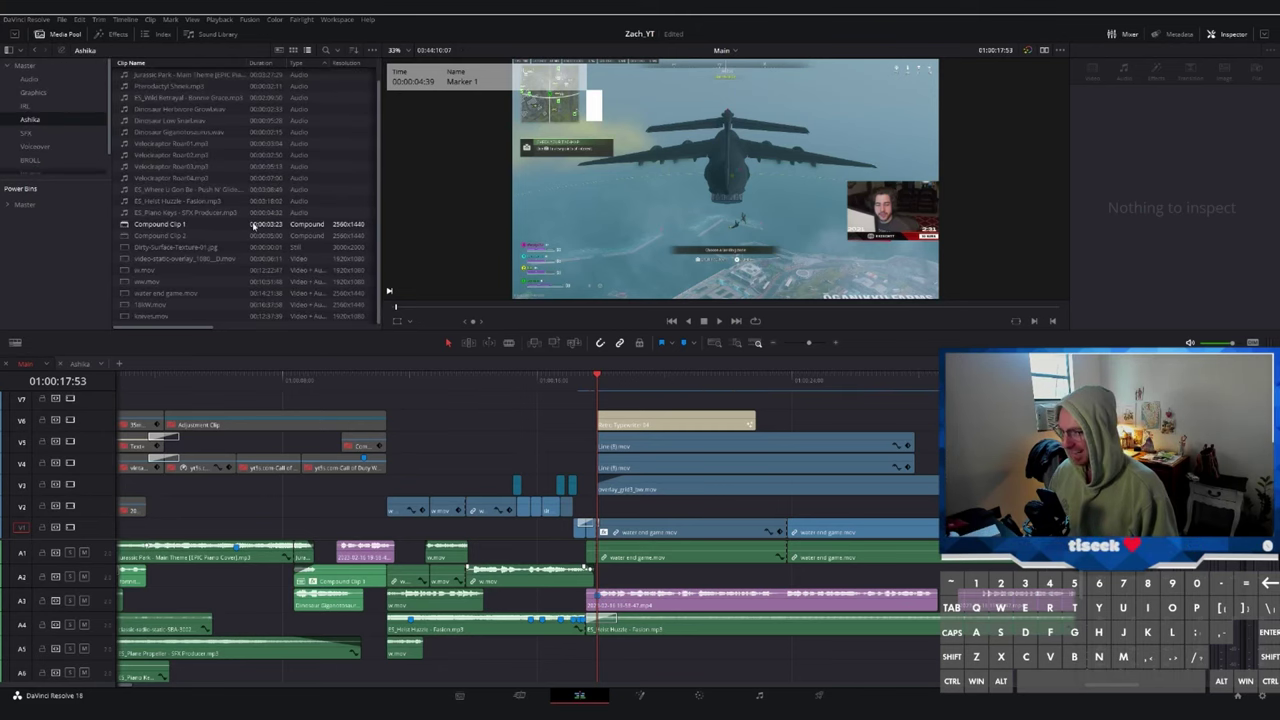
# - Preview video-static-overlay_1080__D.mov in the Ashika bin and return to the BROLL bin
pyautogui.scroll(1, 204, 193)
pyautogui.click(185, 281)
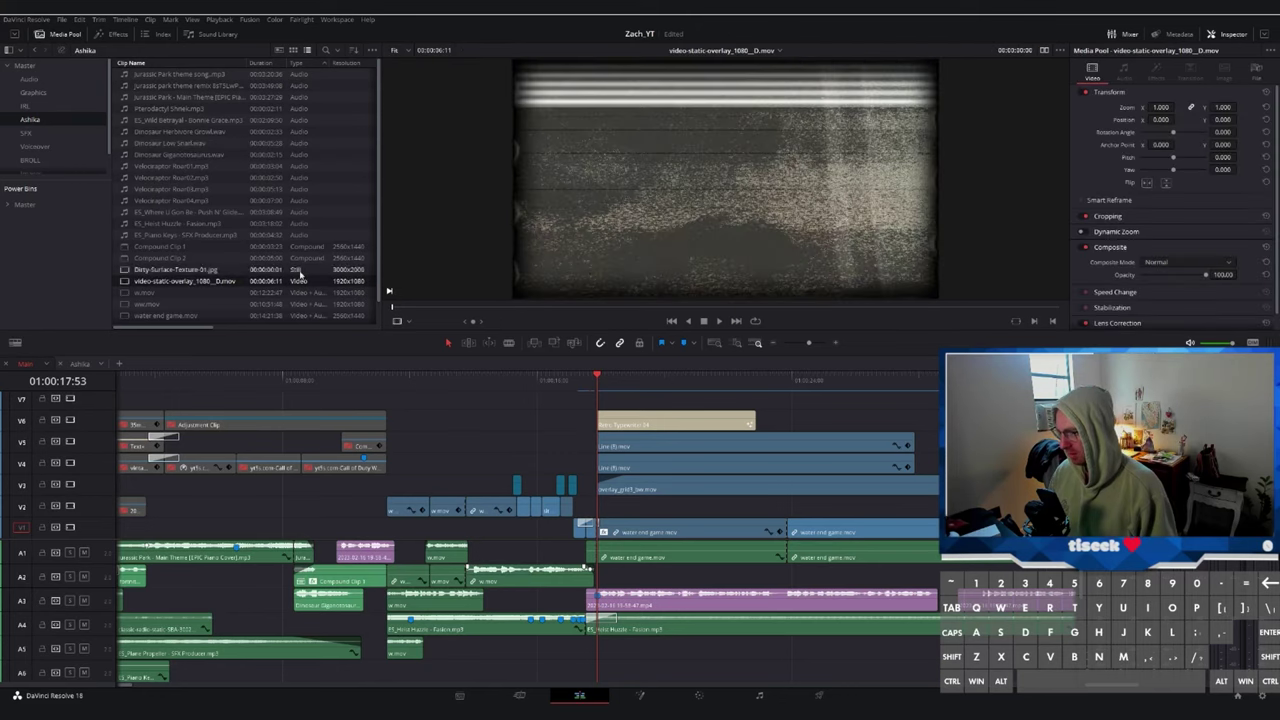
pyautogui.click(176, 305)
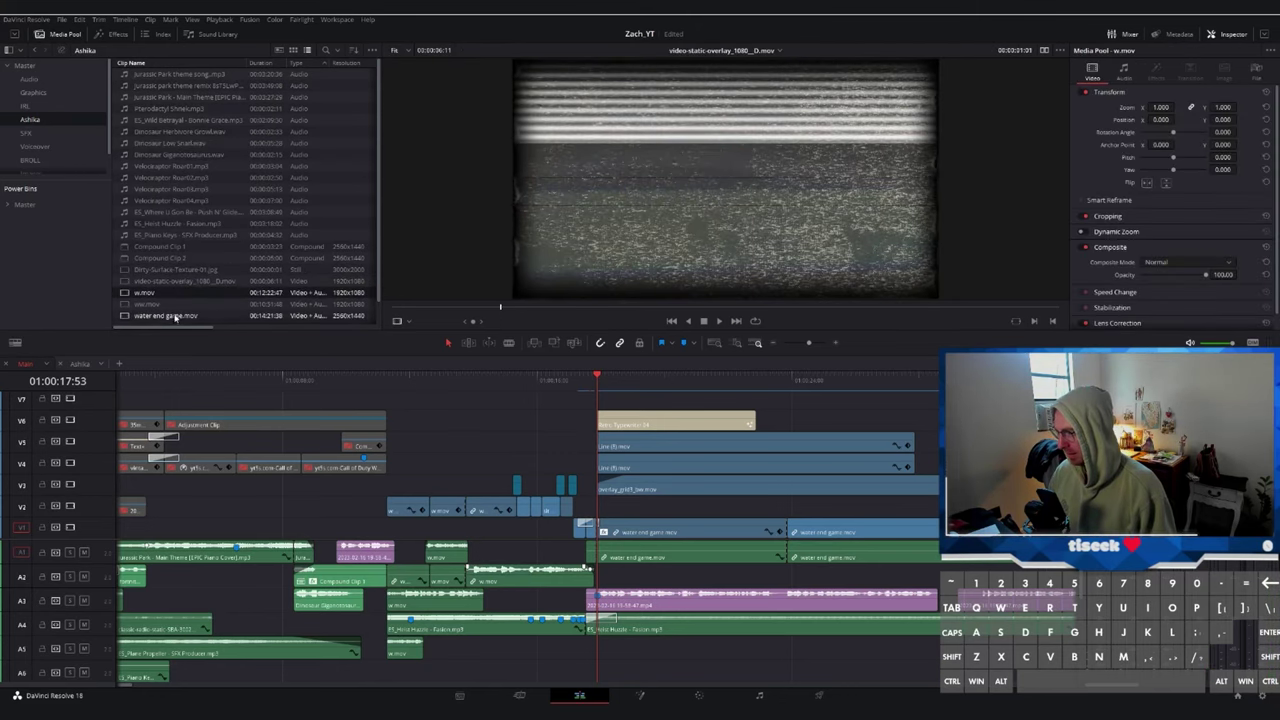
pyautogui.click(38, 161)
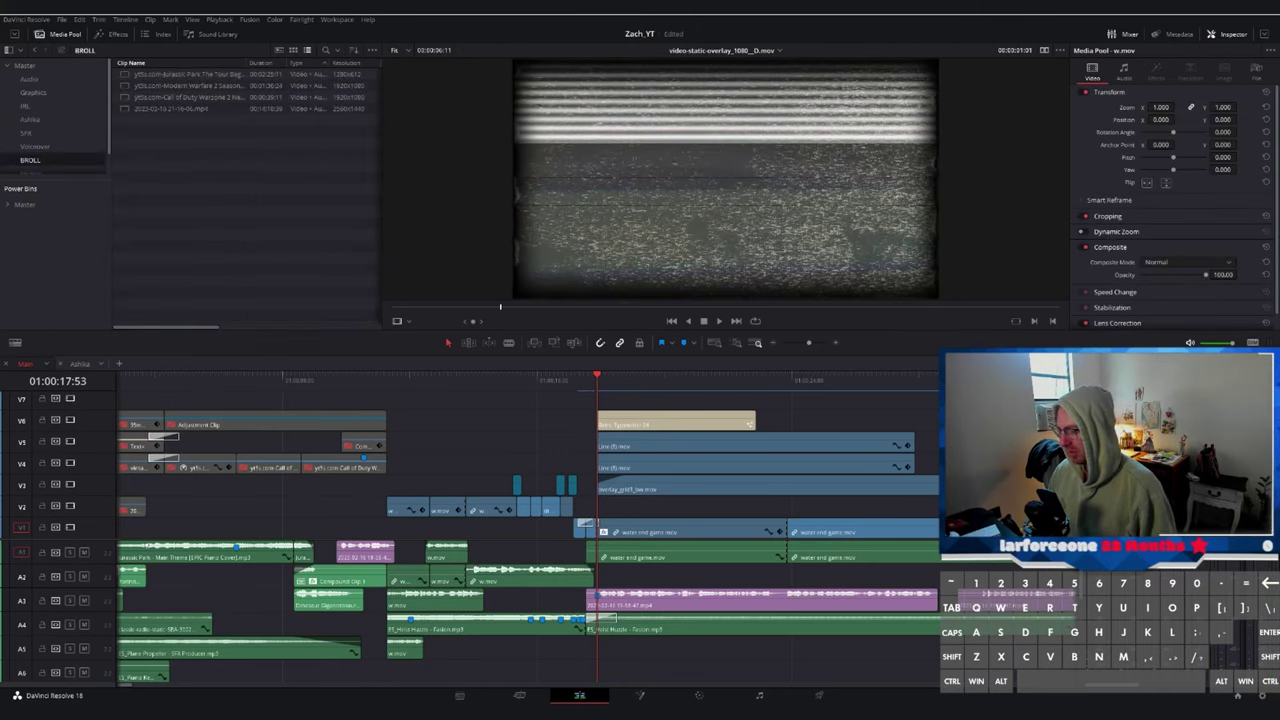
# - Switch to File Explorer and open the RetroX VHS Effects folder inside the _STOCK_MEDIA Video folder
pyautogui.press('super+e')
pyautogui.moveTo(322, 158); pyautogui.dragTo(586, 189)
pyautogui.click(478, 364)
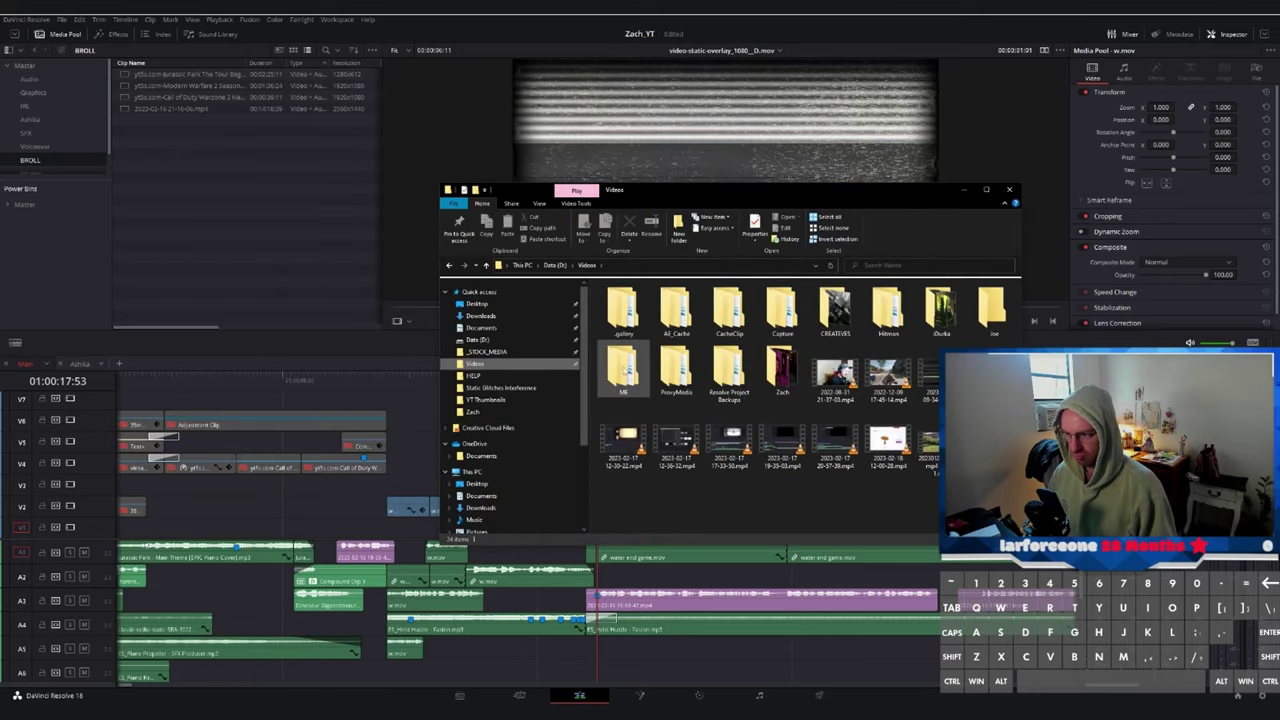
pyautogui.doubleClick(624, 370)
pyautogui.click(484, 321)
pyautogui.doubleClick(888, 312)
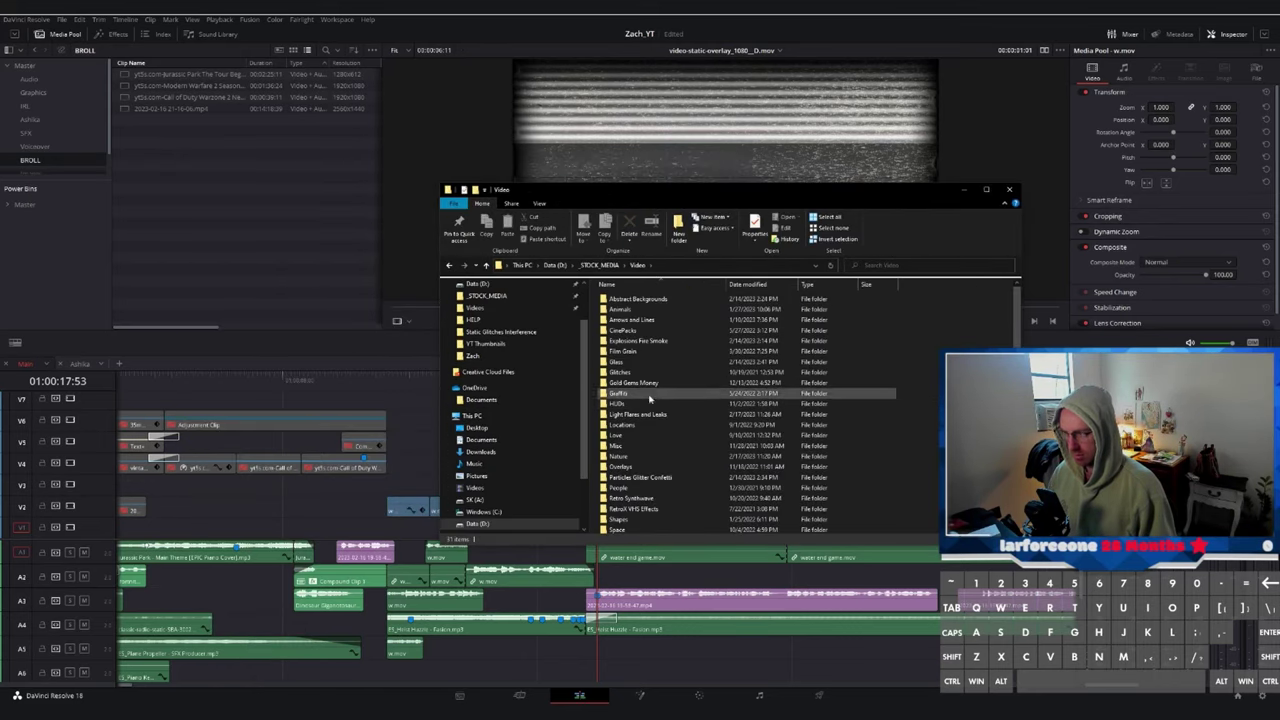
pyautogui.doubleClick(680, 509)
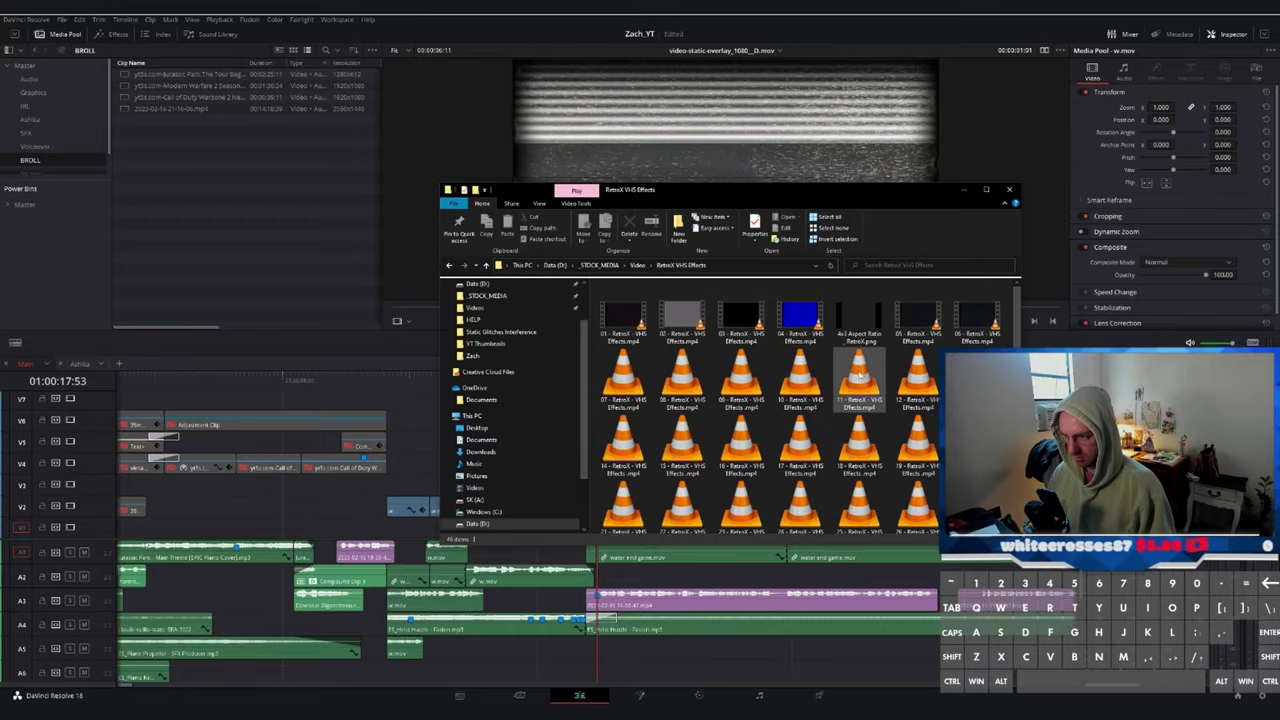
# - Preview several RetroX VHS Effects clips, including 10 - RetroX - VHS Effects.mp4
pyautogui.doubleClick(623, 318)
pyautogui.click(1268, 8)
pyautogui.doubleClick(788, 325)
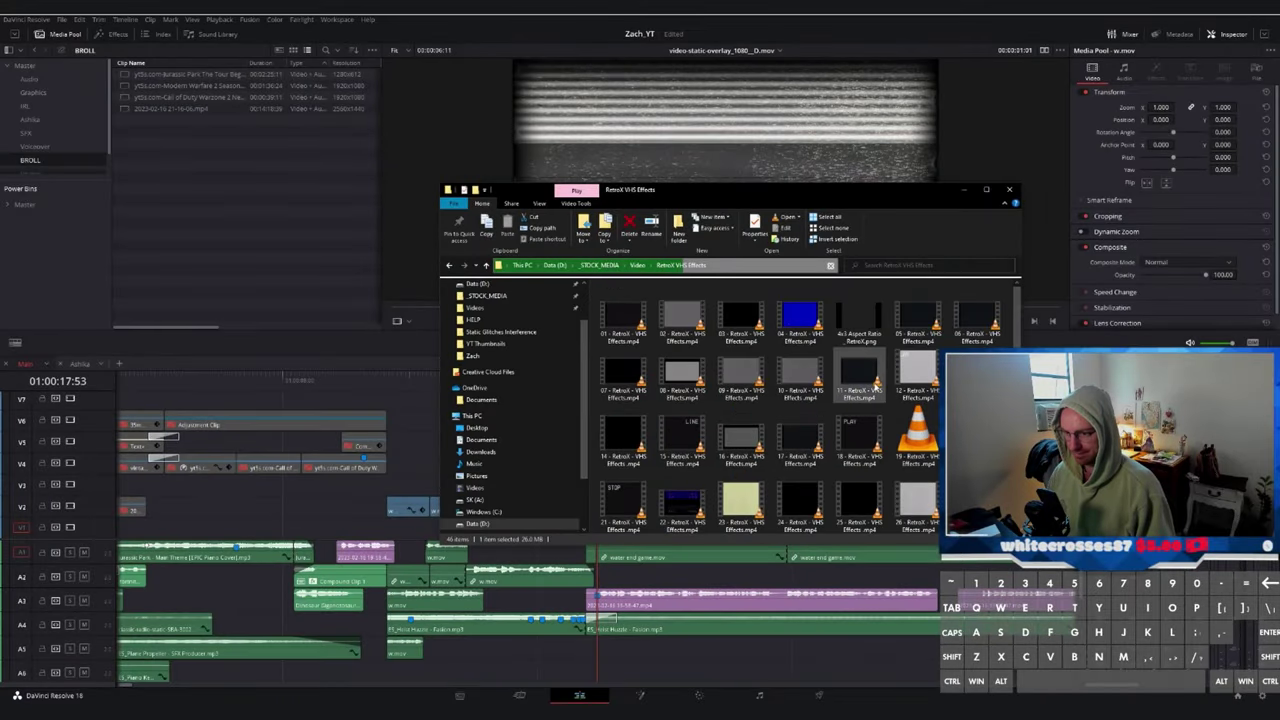
pyautogui.doubleClick(876, 385)
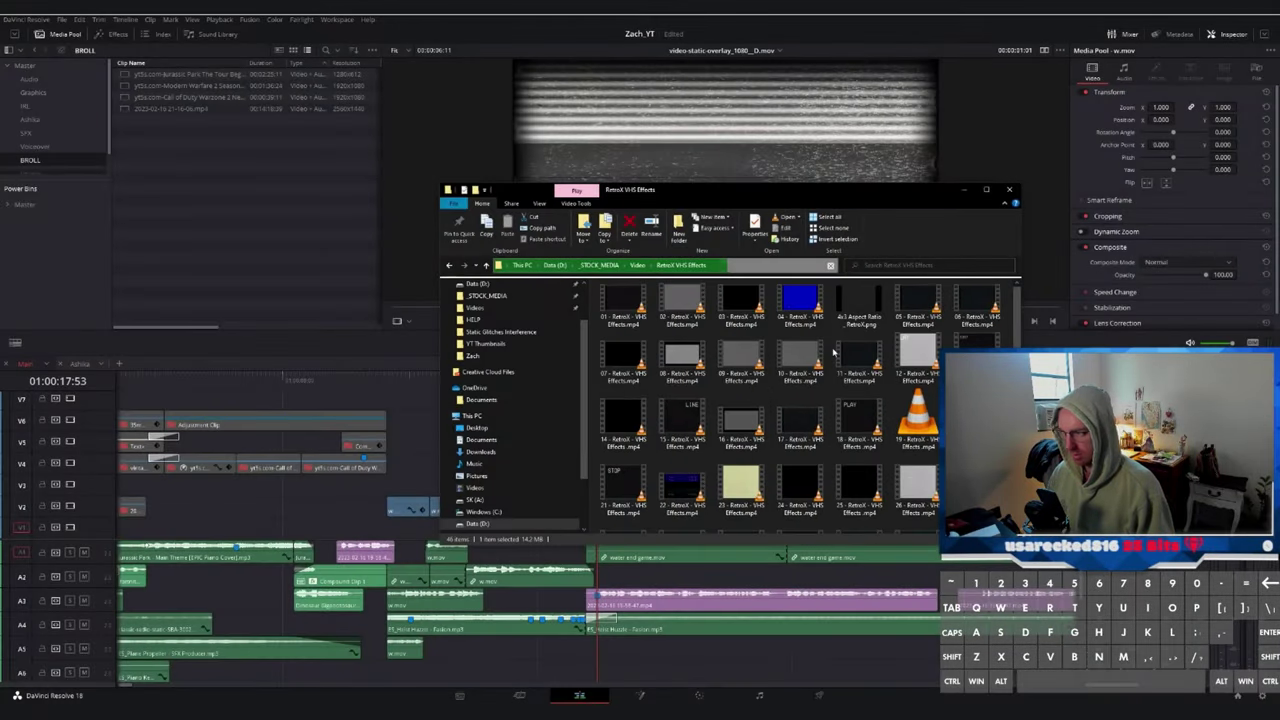
pyautogui.doubleClick(813, 362)
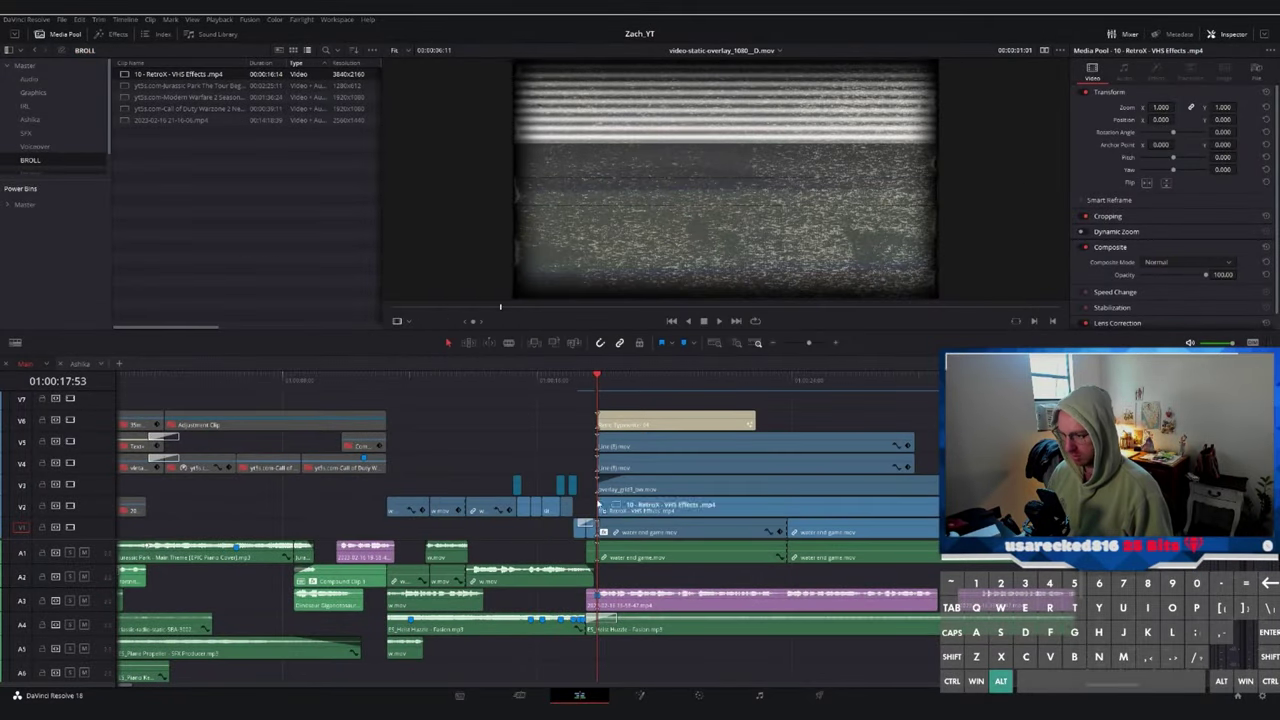
# - Set the RetroX VHS Effects clip on V2 to the Overlay composite mode and reduce its opacity to about 40
pyautogui.click(700, 510)
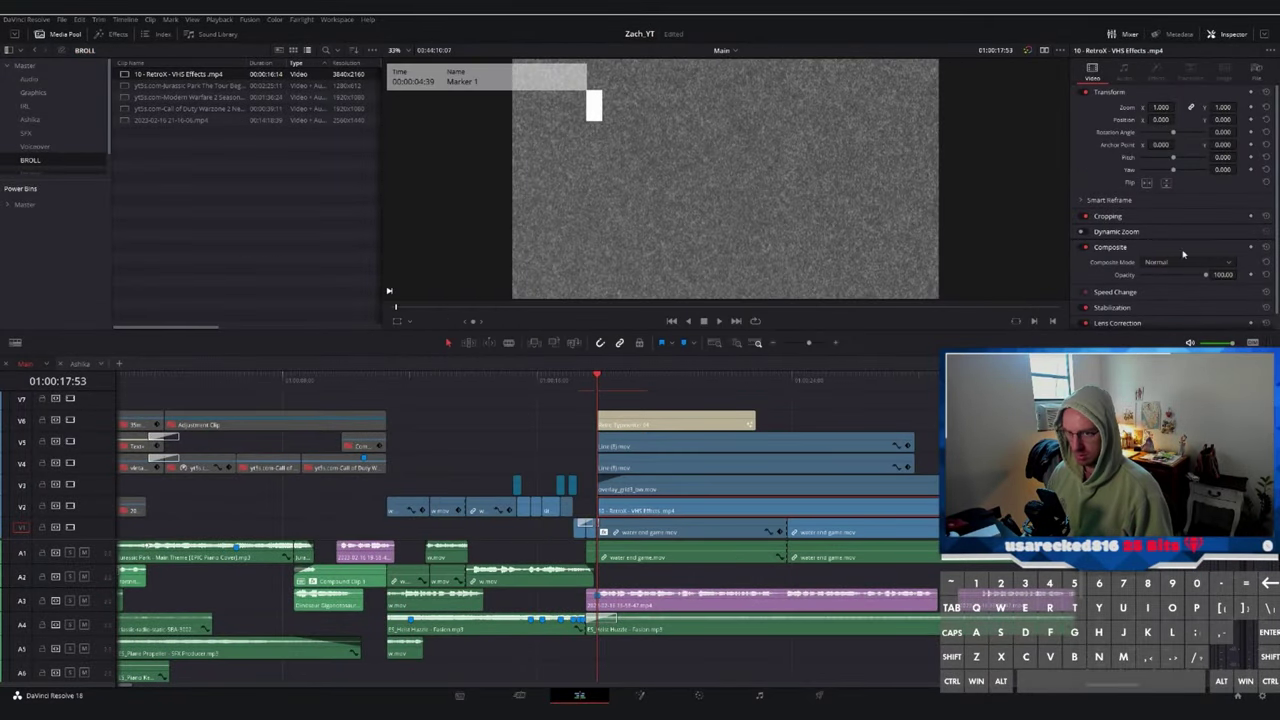
pyautogui.click(1185, 262)
pyautogui.scroll(-5, 1168, 334)
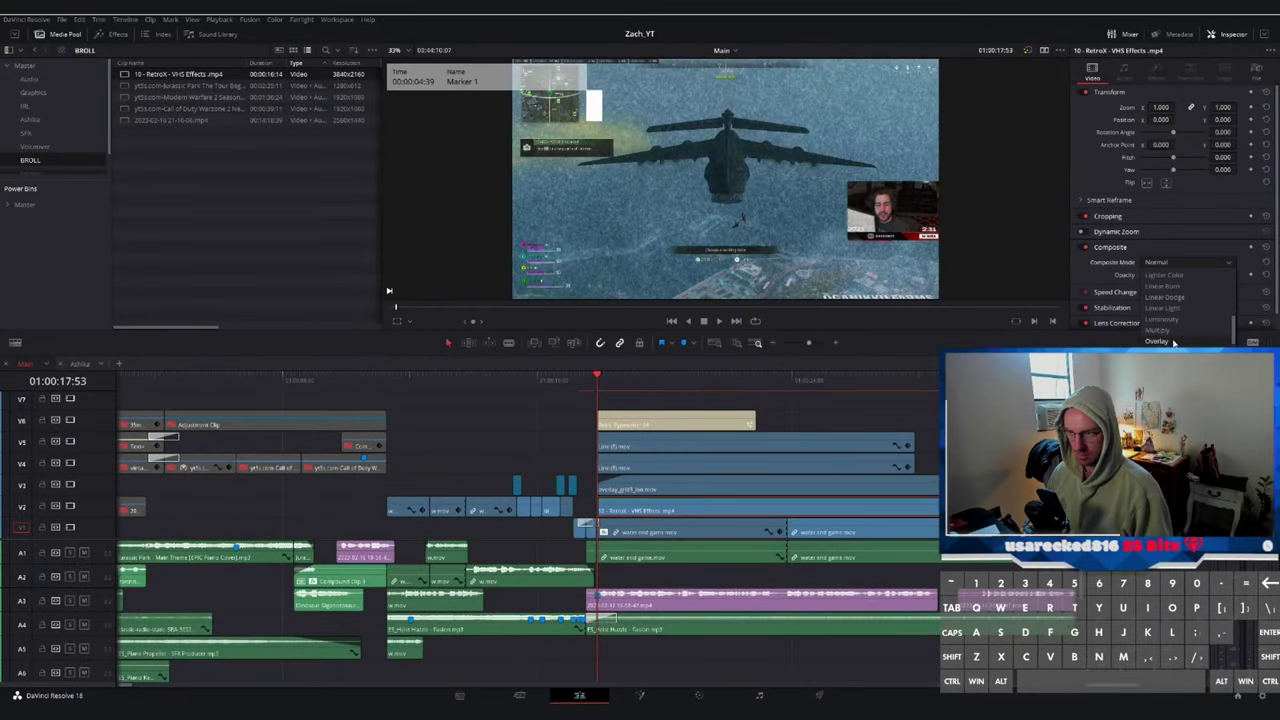
pyautogui.click(1164, 309)
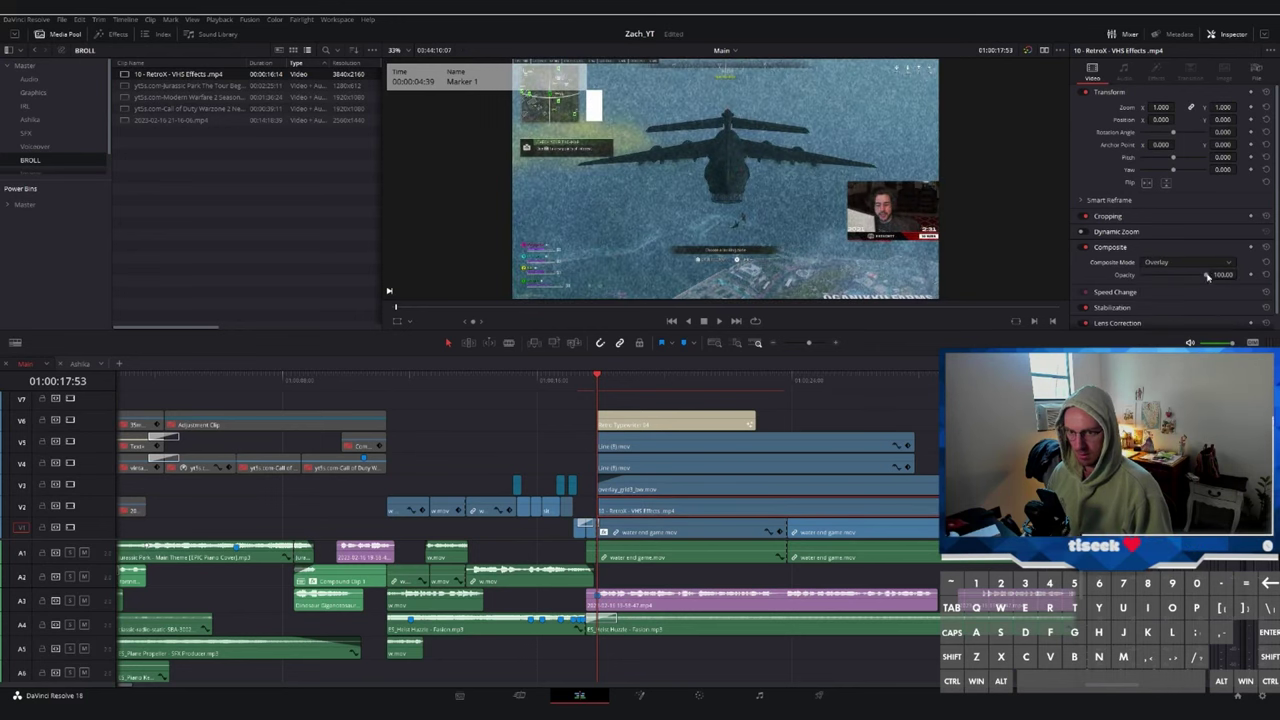
pyautogui.moveTo(1205, 275); pyautogui.dragTo(1173, 288)
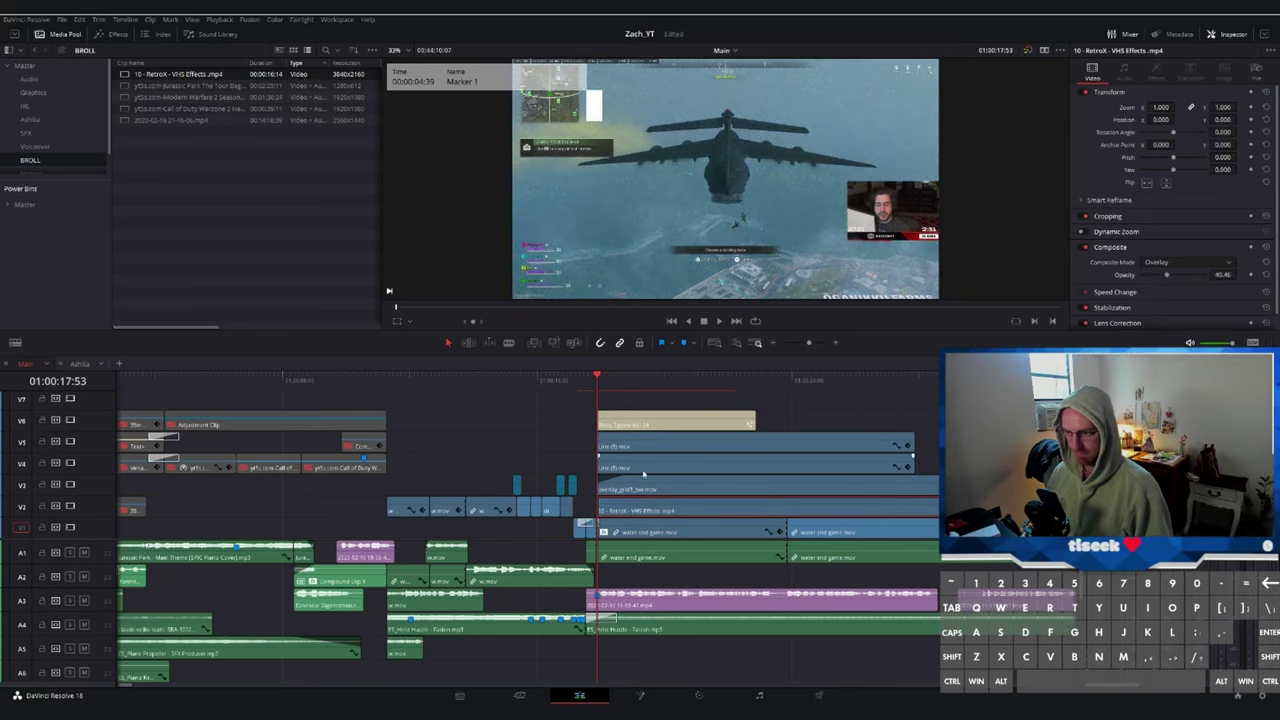
# - Play back the title section, then lower the opacity of the RetroX VHS Effects clip to 12.40
pyautogui.moveTo(599, 499); pyautogui.dragTo(626, 482)
pyautogui.scroll(3, 606, 408)
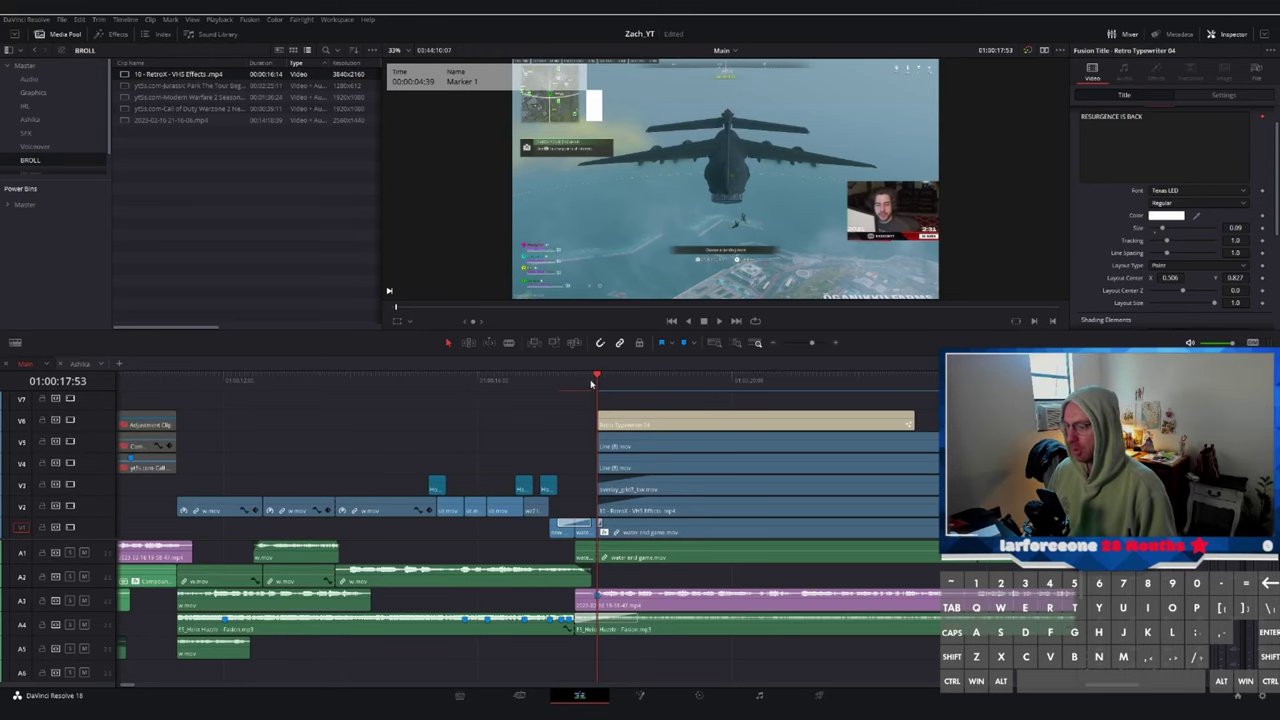
pyautogui.press('space')
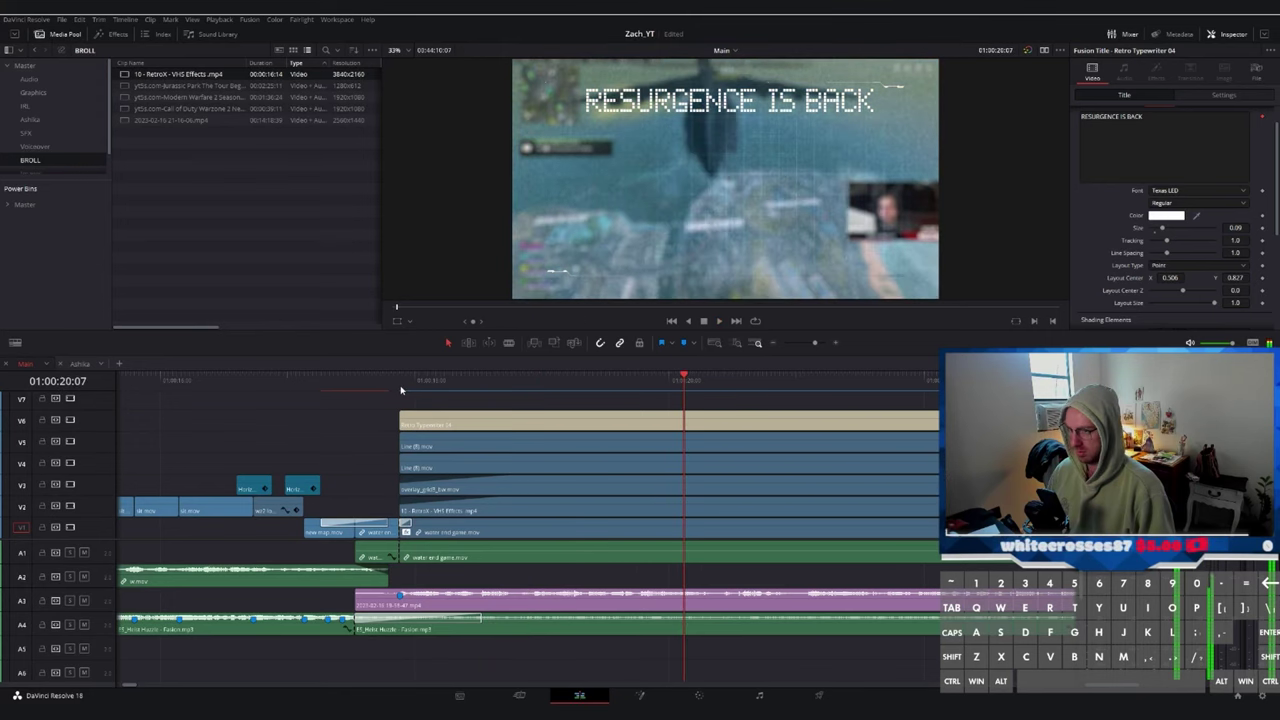
pyautogui.click(403, 385)
pyautogui.press('space')
pyautogui.press('space')
pyautogui.click(660, 528)
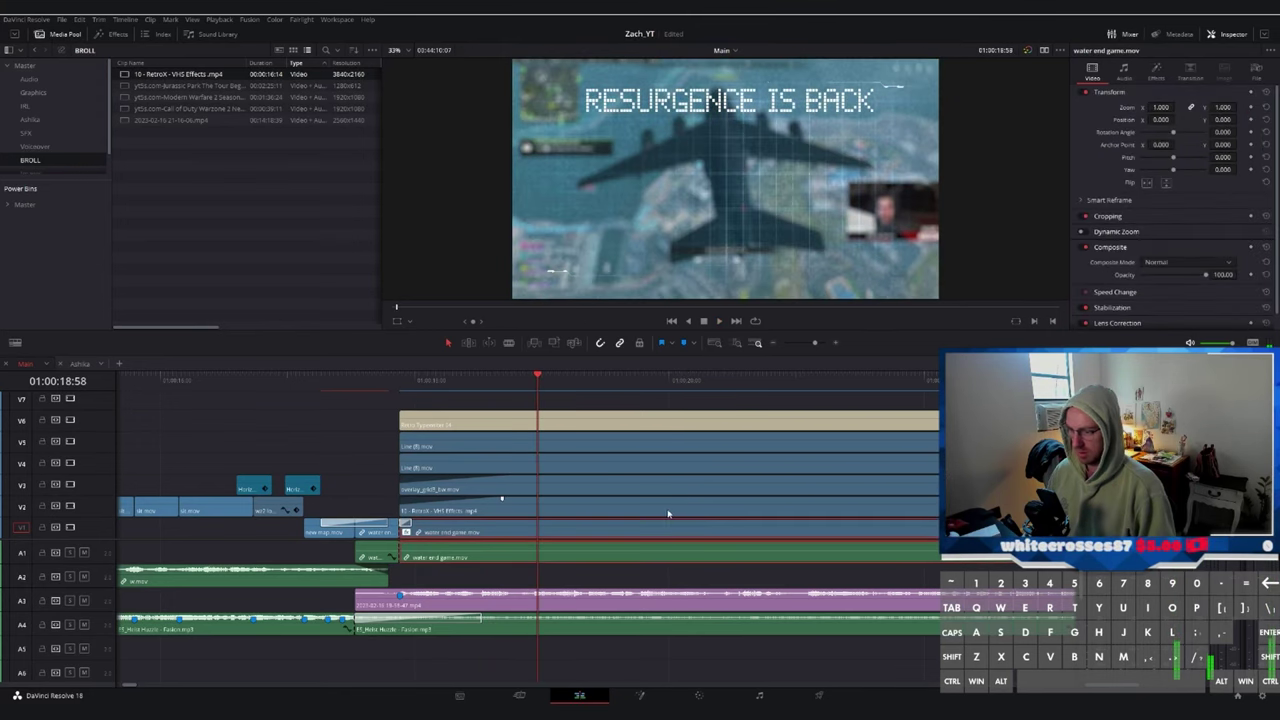
pyautogui.click(669, 512)
pyautogui.moveTo(1160, 275); pyautogui.dragTo(1148, 275)
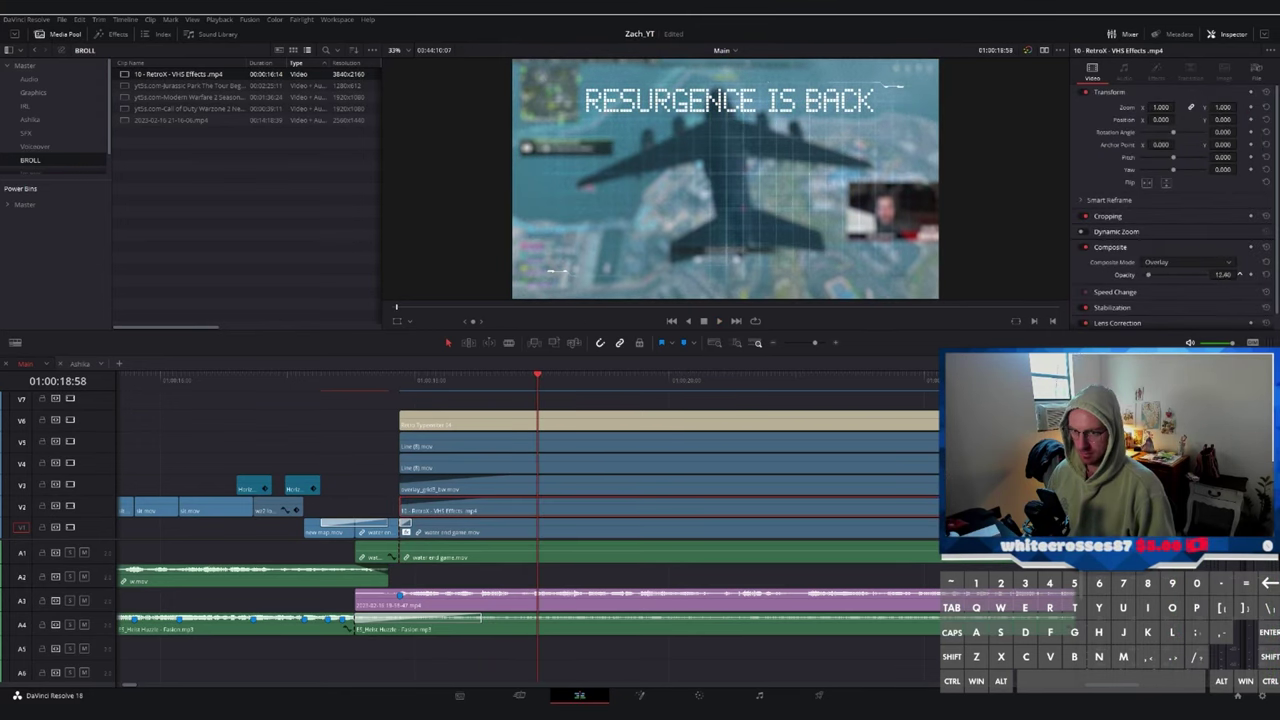
# - Darken the background by lowering the opacity of water end game.mov to 22.40, then play back the title section
pyautogui.click(519, 533)
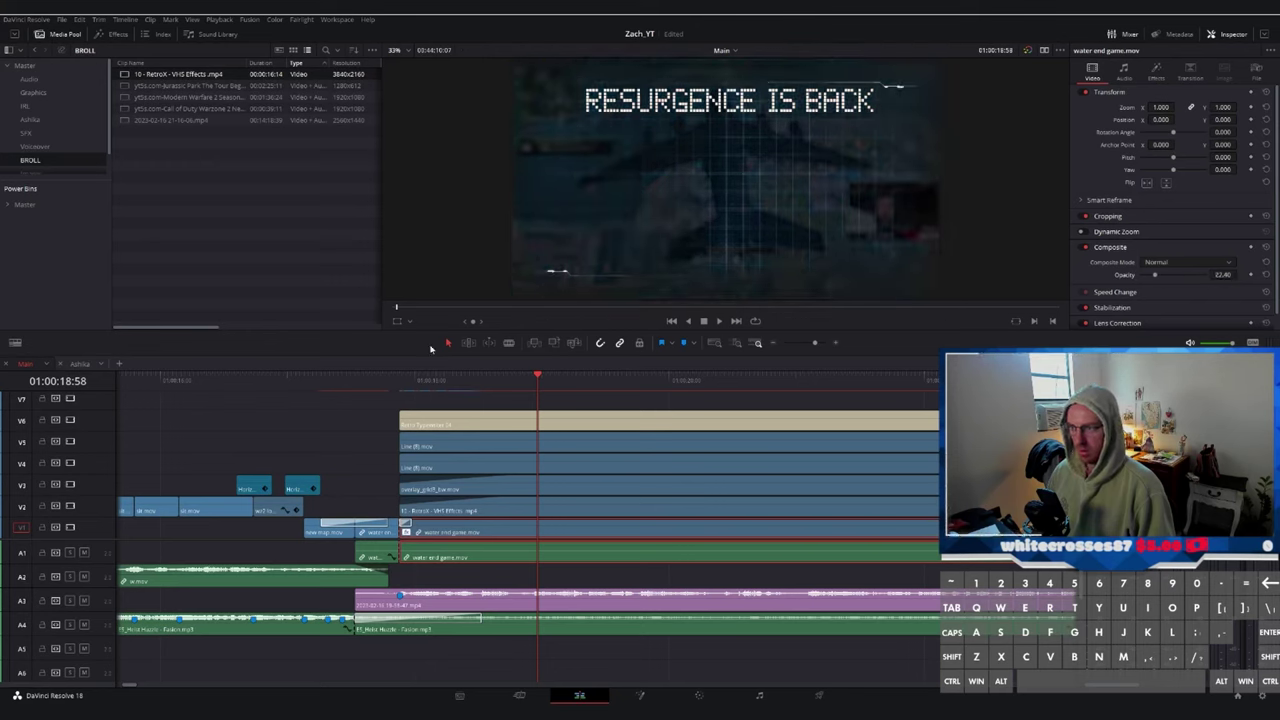
pyautogui.click(386, 379)
pyautogui.press('space')
pyautogui.moveTo(454, 383); pyautogui.dragTo(565, 397)
# - Try to apply the Resolve FX Light Glow effect to the RESURGENCE IS BACK title on V6
pyautogui.click(567, 421)
pyautogui.click(1199, 98)
pyautogui.click(1126, 97)
pyautogui.click(113, 35)
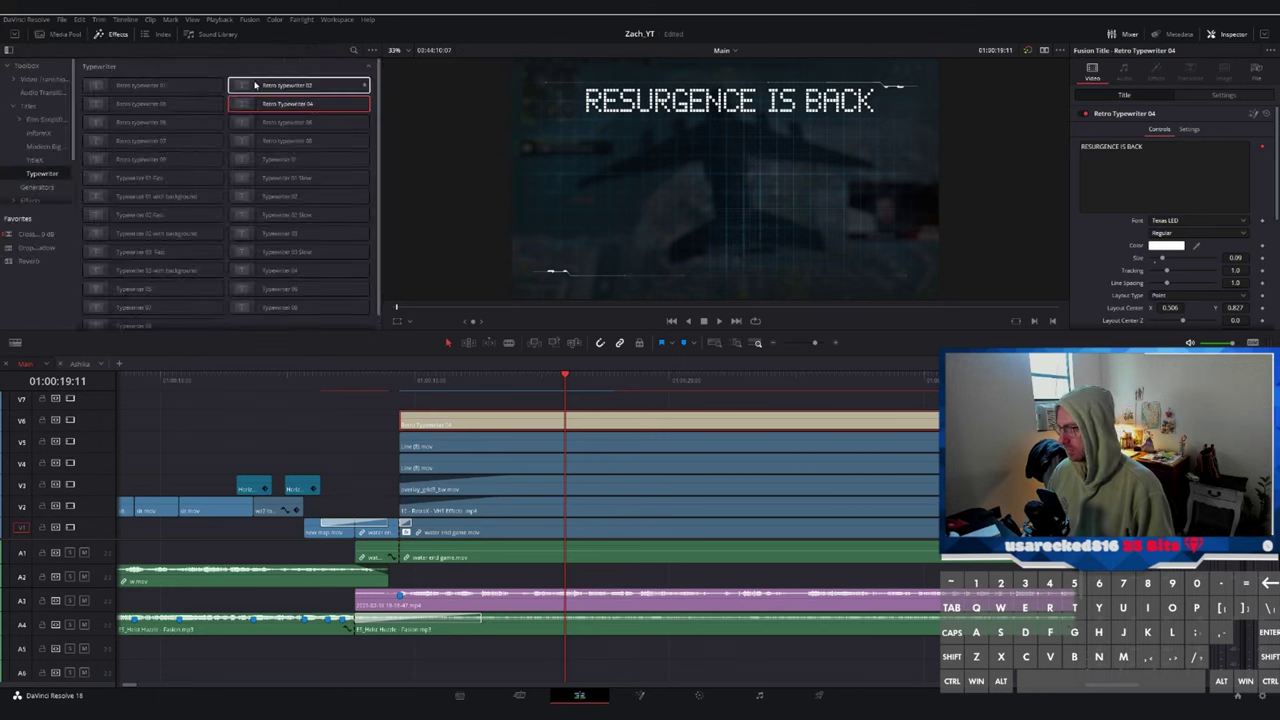
pyautogui.click(18, 107)
pyautogui.click(30, 145)
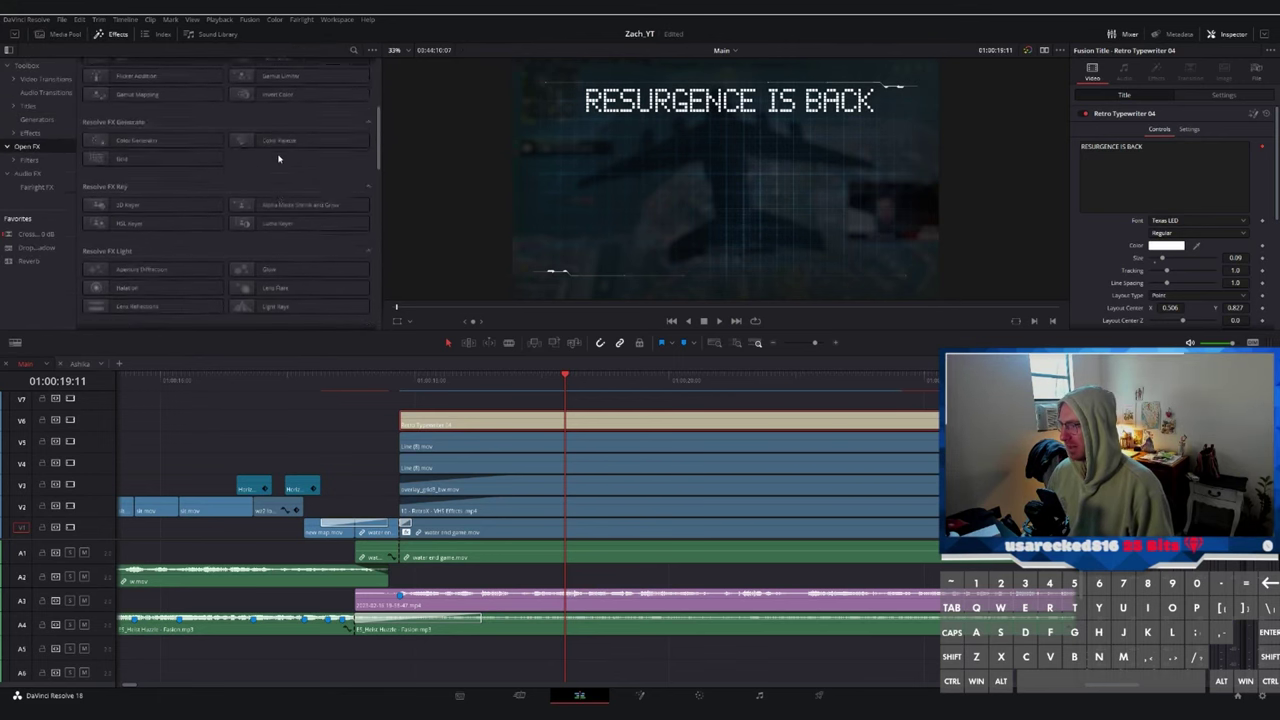
pyautogui.moveTo(269, 188); pyautogui.dragTo(559, 415)
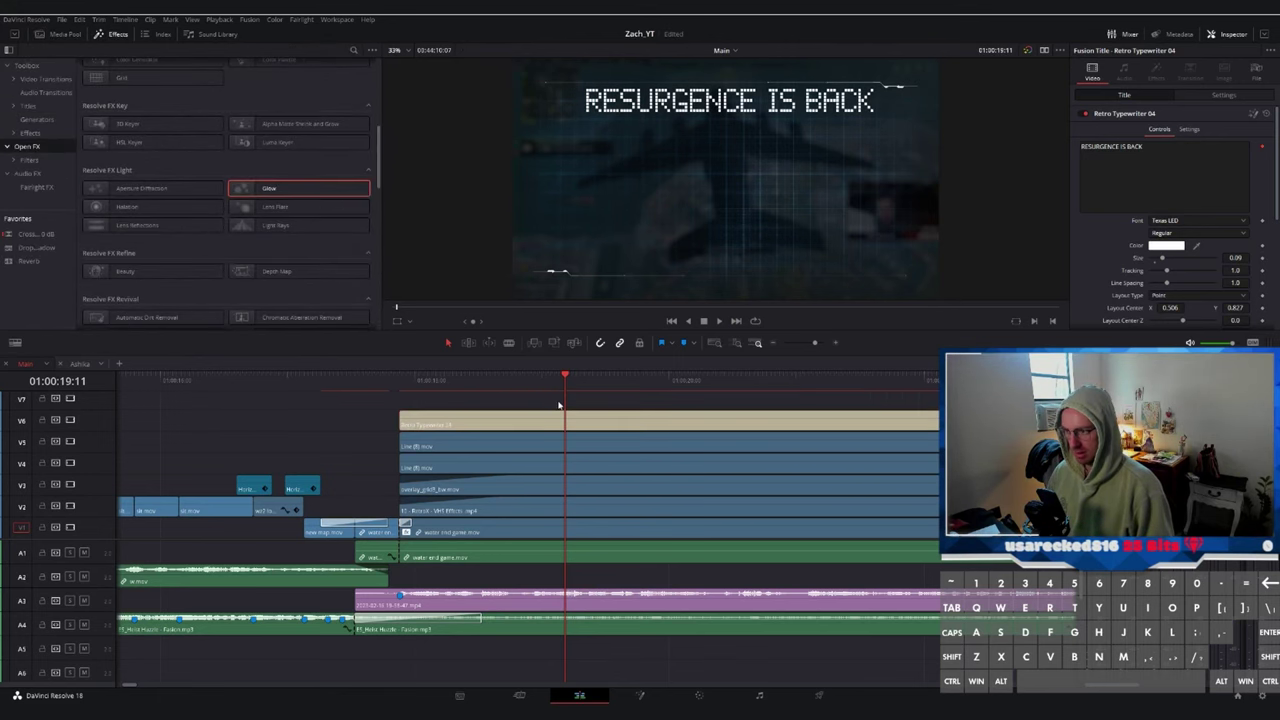
# - Add a Glow node between the Retro Typewriter title and its output in Fusion, then review the title on the Edit page
pyautogui.click(640, 694)
pyautogui.hotkey('shift', 'space')
pyautogui.press('Escape')
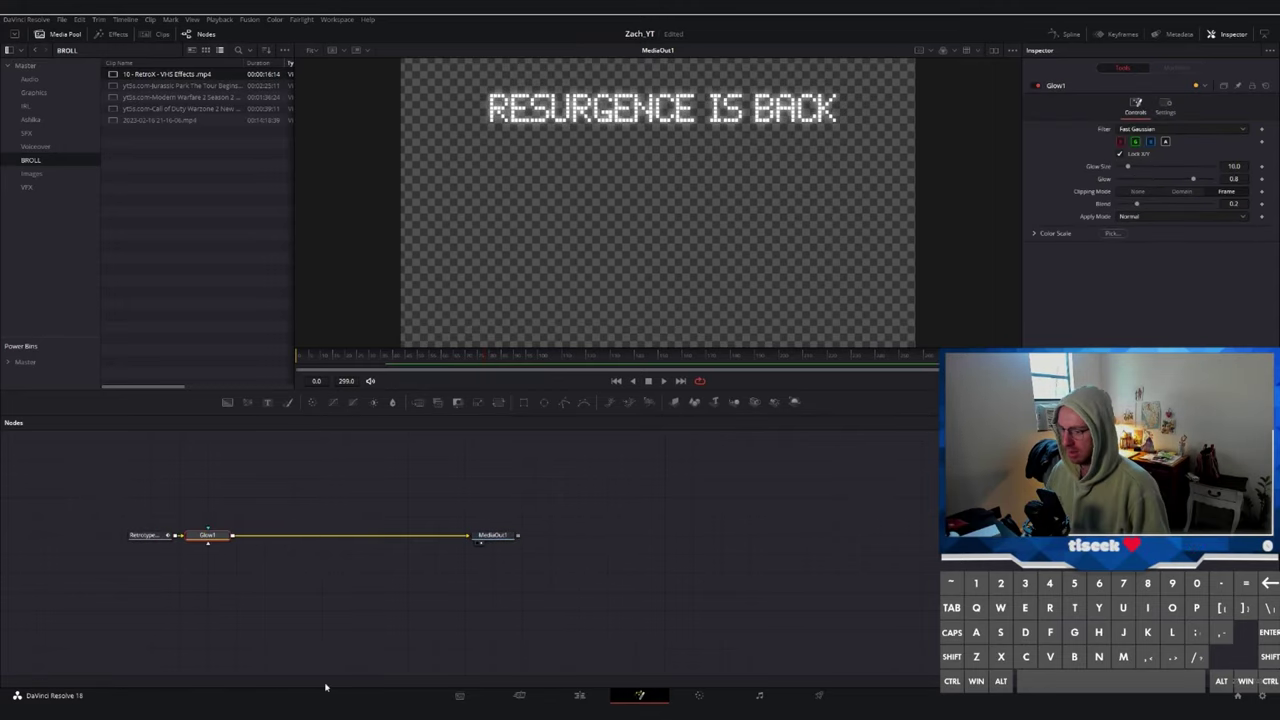
pyautogui.click(579, 694)
pyautogui.scroll(-4, 606, 252)
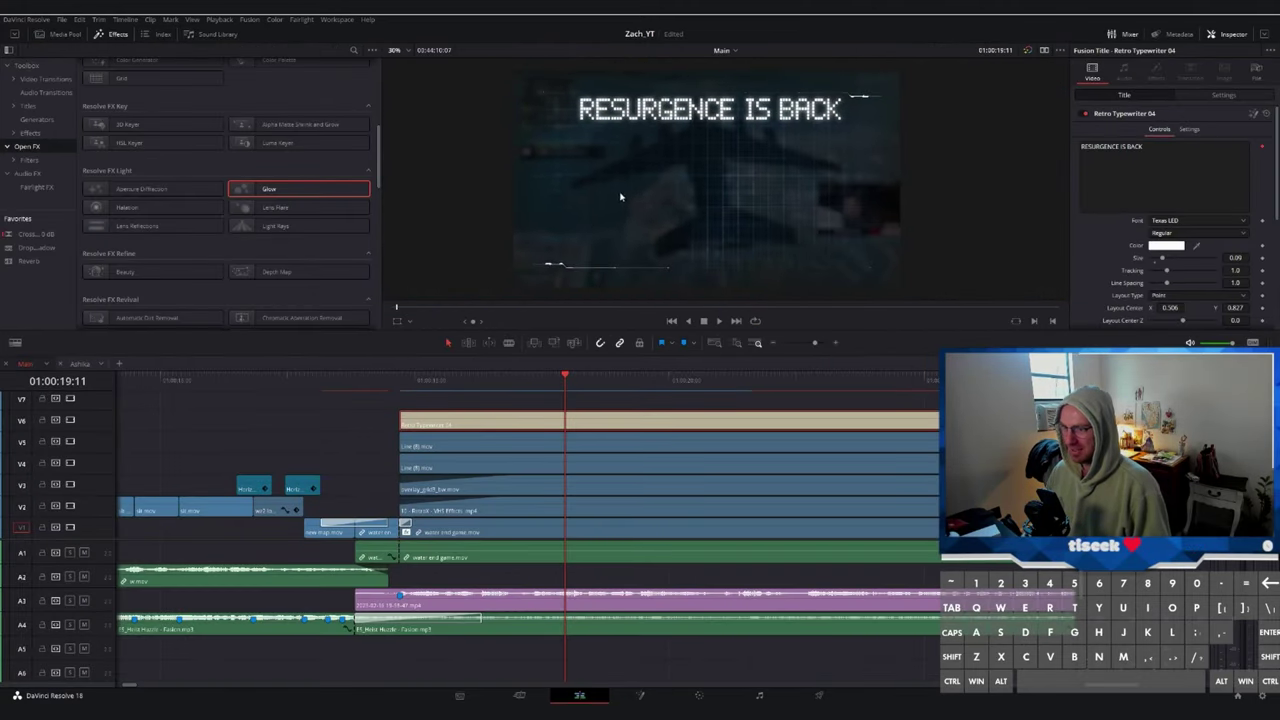
pyautogui.moveTo(405, 388); pyautogui.dragTo(718, 405)
pyautogui.press('d')
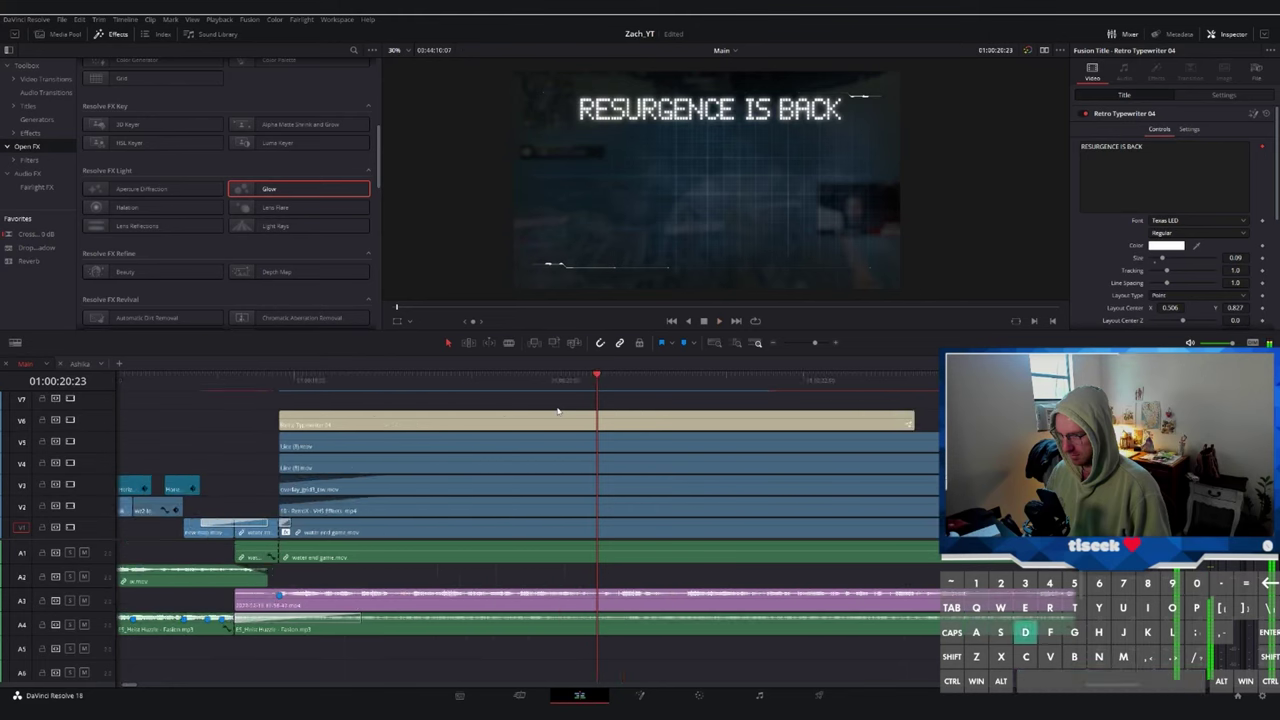
pyautogui.moveTo(408, 393)
pyautogui.mouseDown()
pyautogui.moveTo(428, 396)
pyautogui.moveTo(410, 400)
pyautogui.mouseUp()
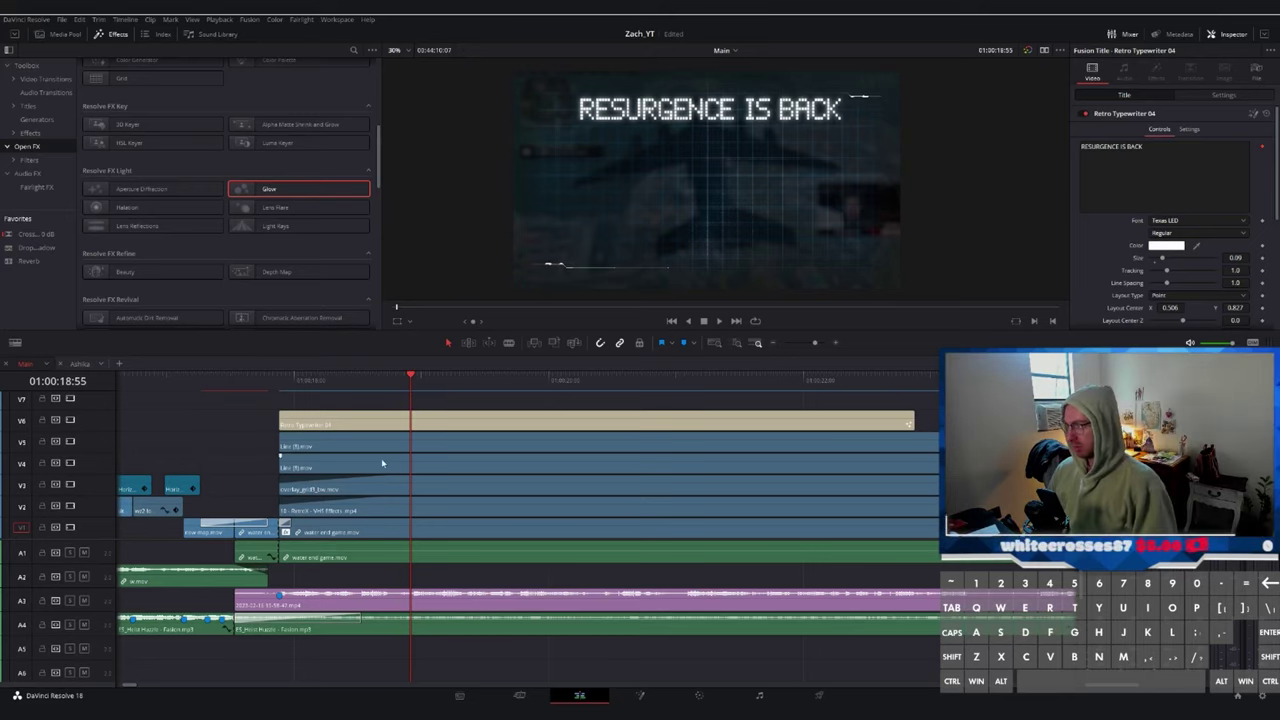
# - Open the VFX bin in the media pool
pyautogui.scroll(1, 671, 441)
pyautogui.rightClick(671, 443)
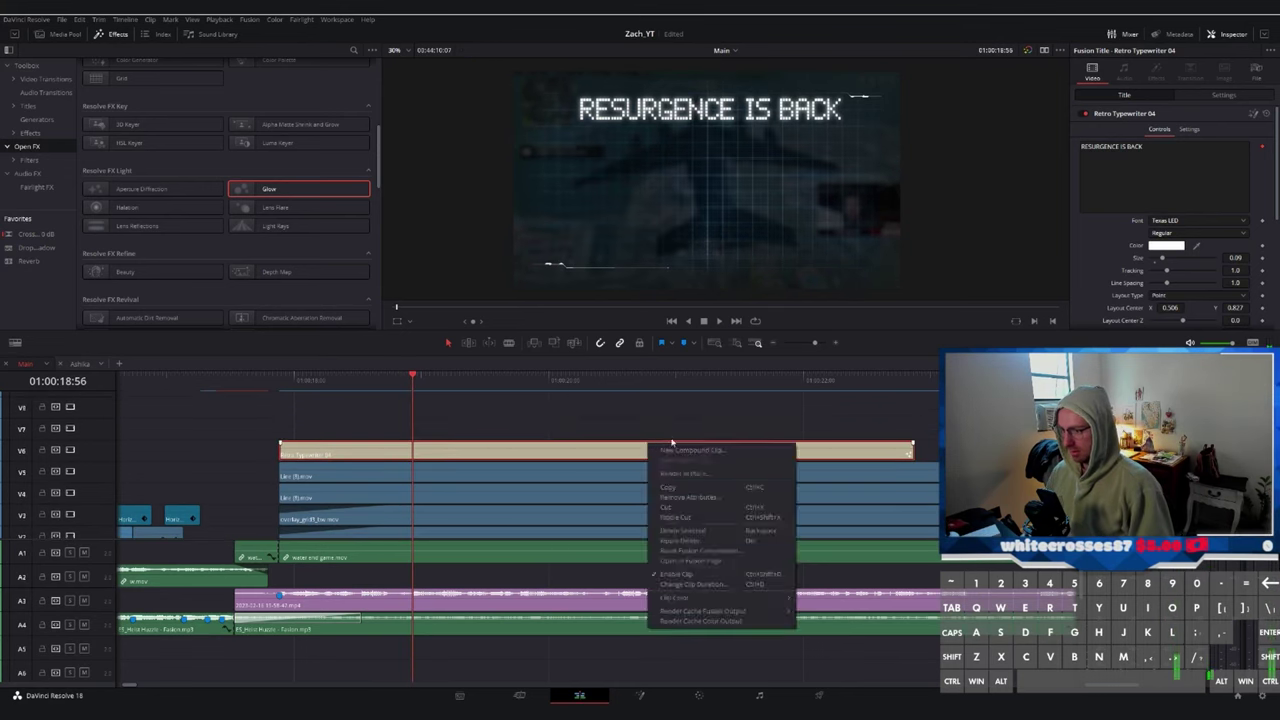
pyautogui.click(65, 34)
pyautogui.scroll(-1, 34, 150)
pyautogui.click(34, 164)
# - Try to convert the RESURGENCE IS BACK title into a compound clip, then undo it
pyautogui.rightClick(426, 458)
pyautogui.click(490, 465)
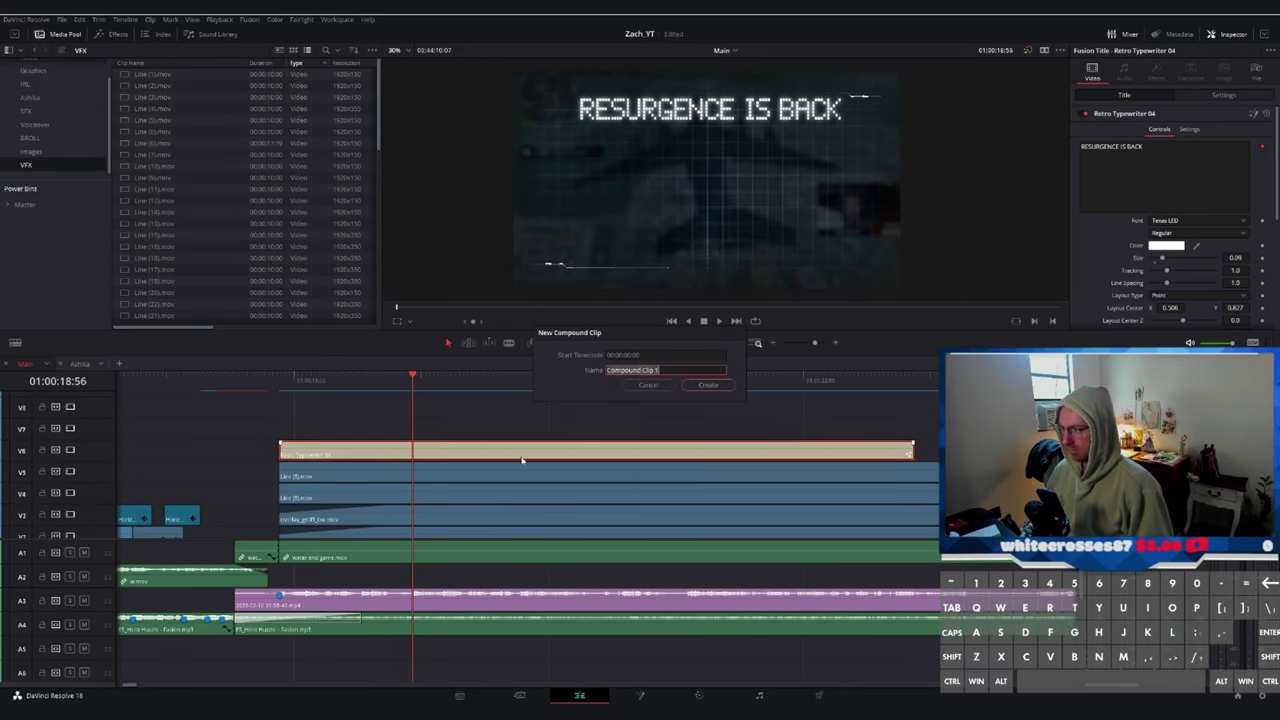
pyautogui.press('Return')
pyautogui.hotkey('ctrl', 'z')
# - Duplicate the RESURGENCE IS BACK title onto V7 and turn the original on V6 into a compound clip
pyautogui.keyDown('alt'); pyautogui.moveTo(431, 446); pyautogui.dragTo(431, 430); pyautogui.keyUp('alt')
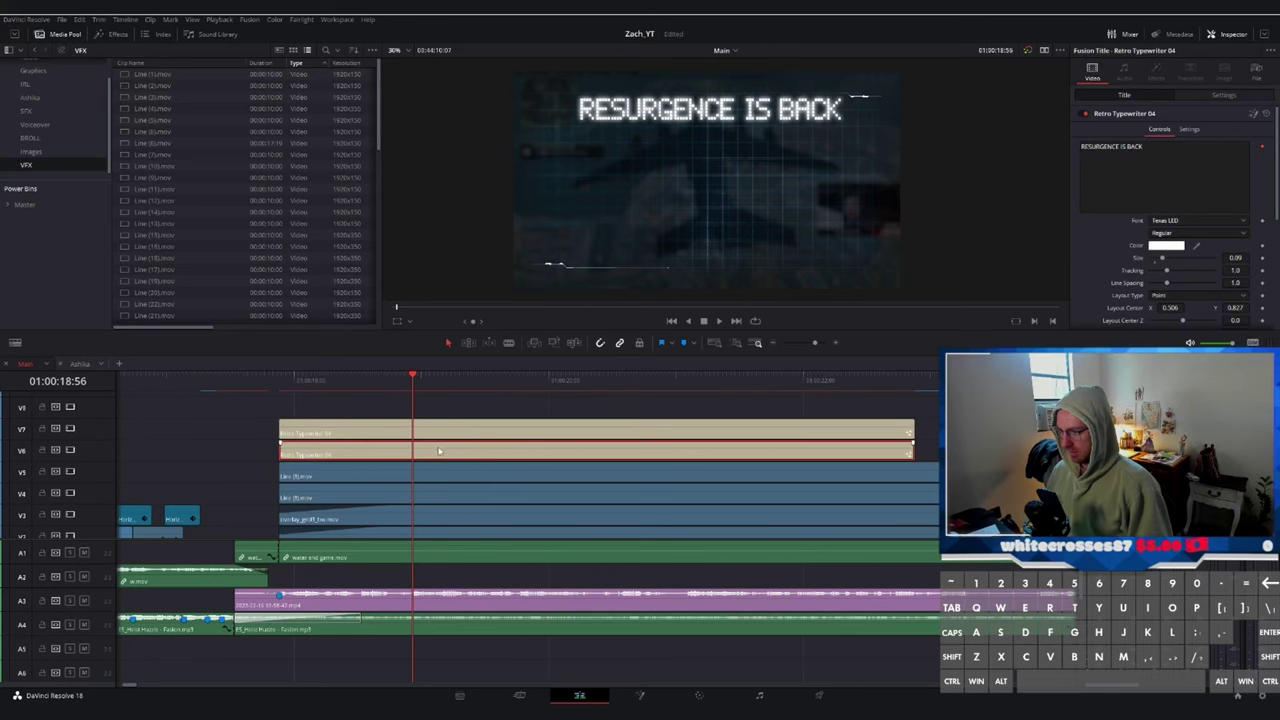
pyautogui.rightClick(431, 453)
pyautogui.click(490, 462)
pyautogui.click(708, 388)
# - Change the text of the duplicate title on V7 to ASHIKA ISLAND and turn it into a compound clip
pyautogui.click(712, 430)
pyautogui.moveTo(1145, 147); pyautogui.dragTo(852, 102)
pyautogui.write('ASHIKA ISLAND')
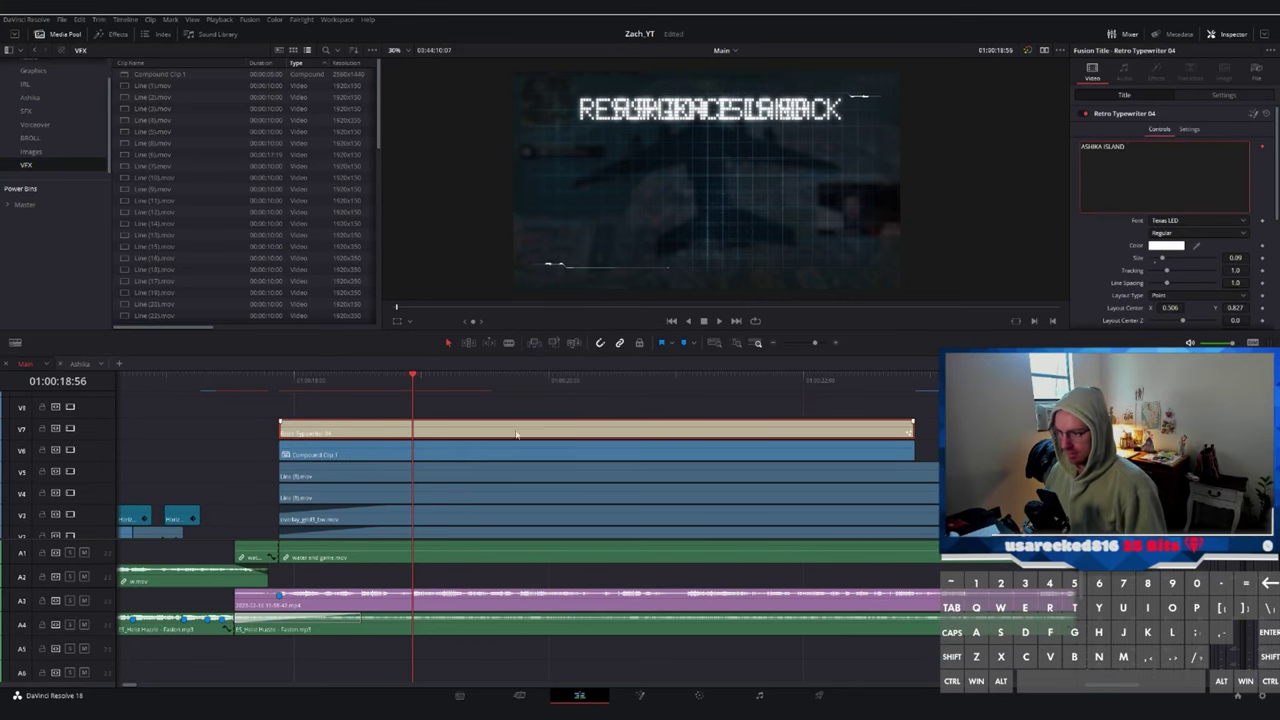
pyautogui.rightClick(514, 430)
pyautogui.click(572, 439)
pyautogui.click(727, 389)
# - Split the ASHIKA ISLAND compound clip at 01:00:18:56, moving its second part onto V6 and deleting the first part
pyautogui.hotkey('ctrl', 'b')
pyautogui.moveTo(452, 435); pyautogui.dragTo(451, 455)
pyautogui.click(397, 437)
pyautogui.press('Delete')
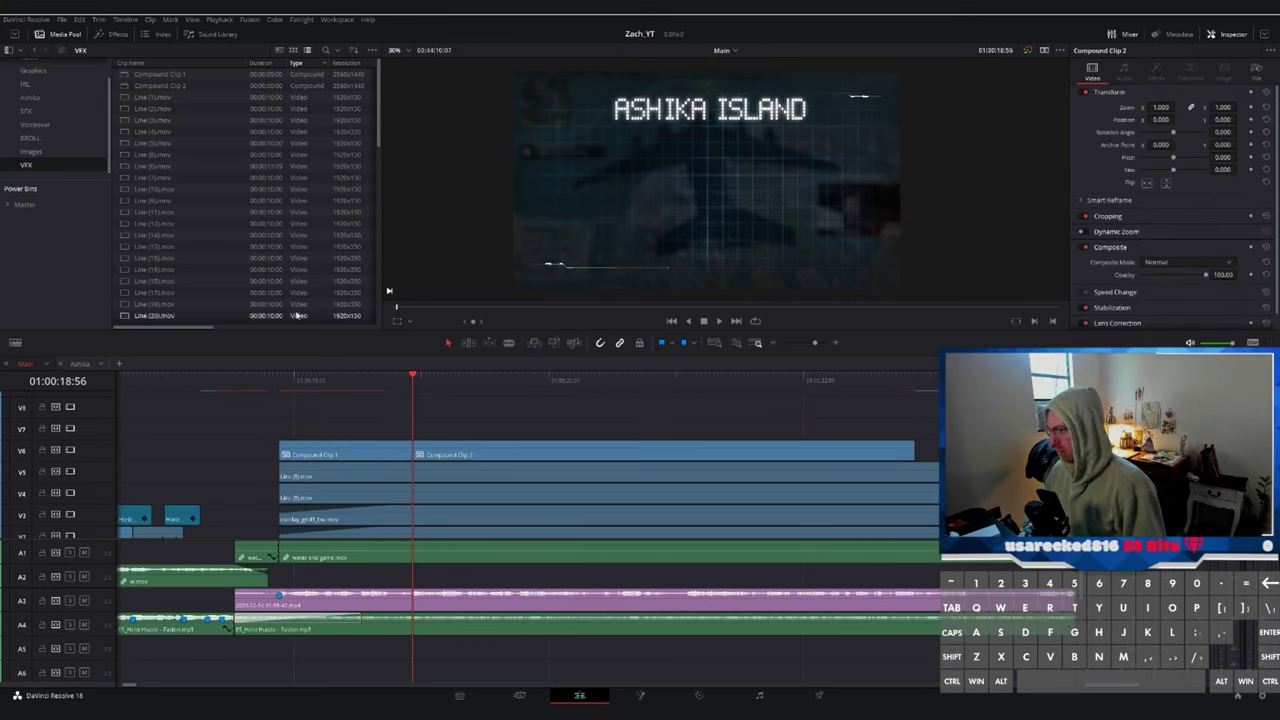
# - Try the FRESH_Digital Glitch_02 transition on the cut between the two title compound clips, then undo it
pyautogui.click(113, 34)
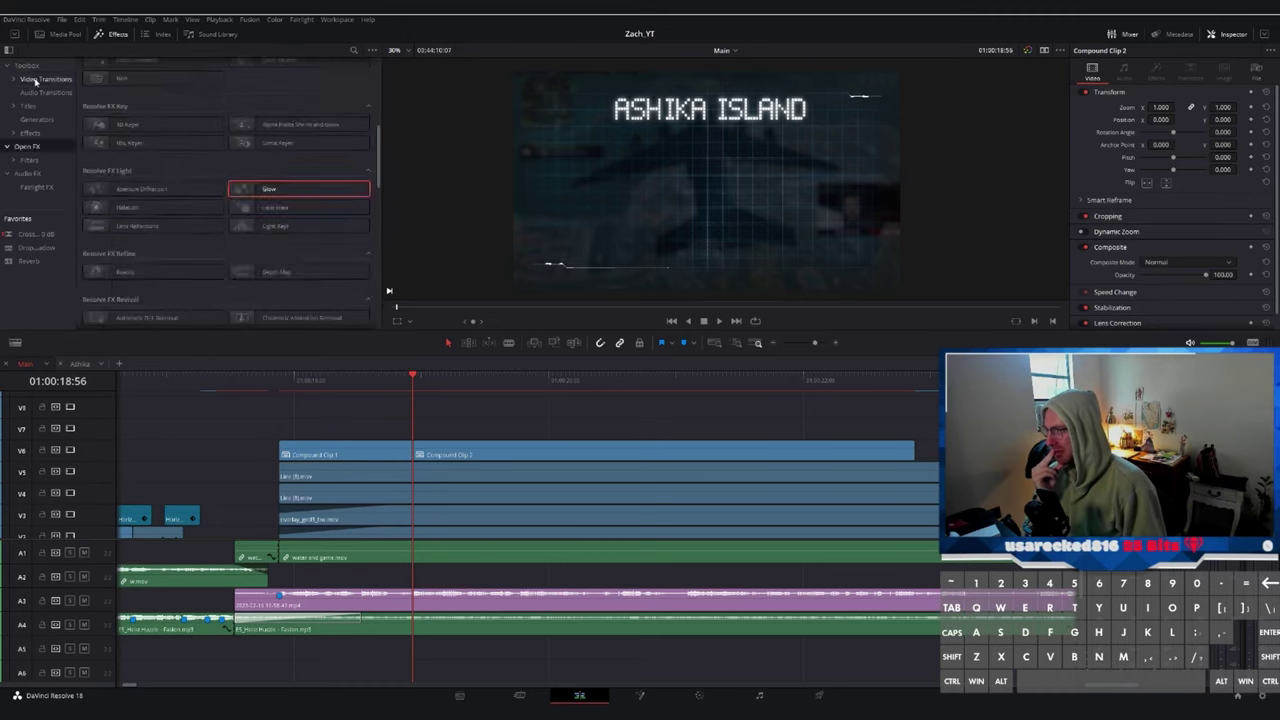
pyautogui.click(34, 82)
pyautogui.scroll(-10, 277, 266)
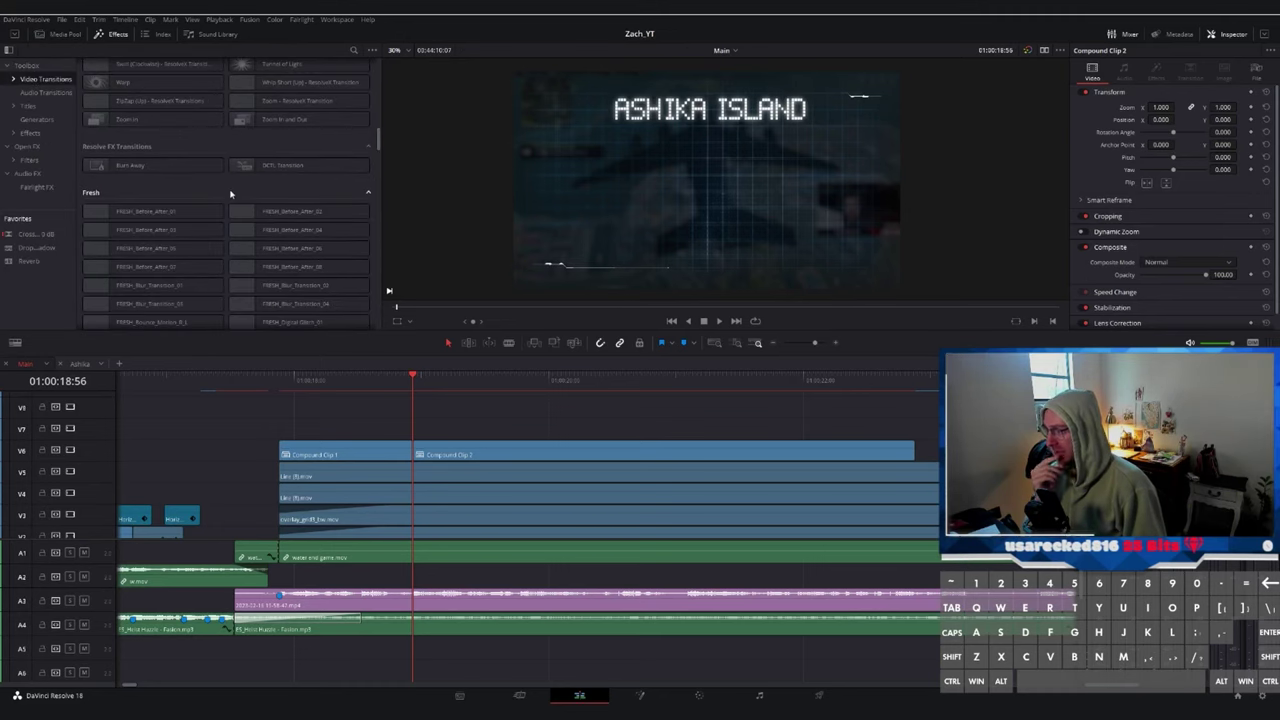
pyautogui.scroll(-3, 230, 194)
pyautogui.moveTo(152, 219); pyautogui.dragTo(408, 398)
pyautogui.press('space')
pyautogui.click(358, 379)
pyautogui.hotkey('ctrl', 'z')
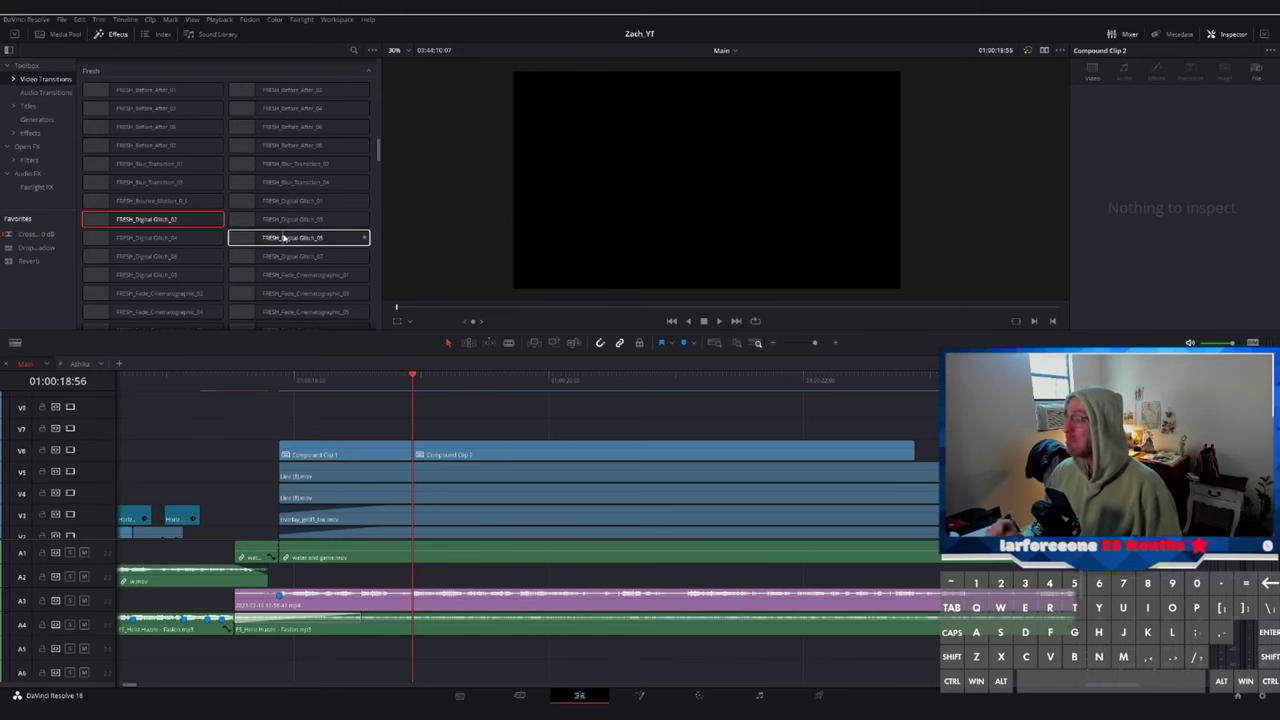
# - Try the ResolveX Glitch (v1) and a shortened Glitch (v2) transition between the two titles, then remove it
pyautogui.click(13, 79)
pyautogui.click(30, 107)
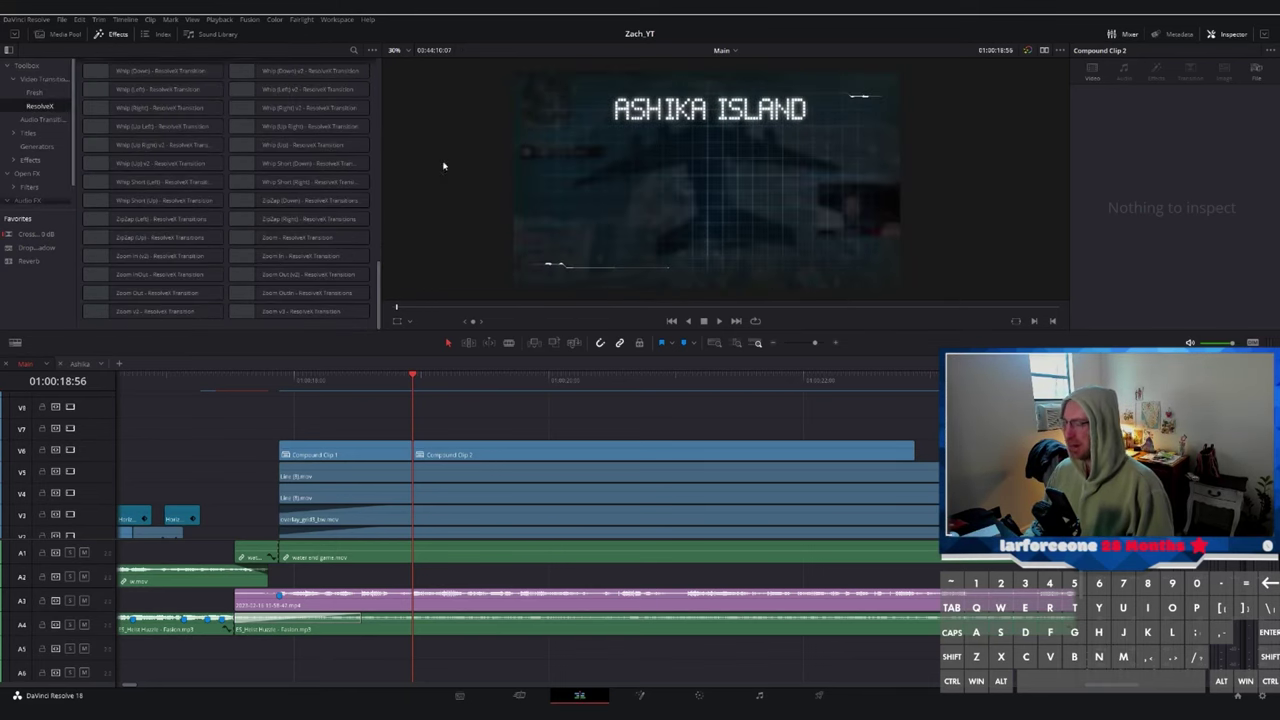
pyautogui.scroll(8, 288, 238)
pyautogui.moveTo(142, 181); pyautogui.dragTo(412, 454)
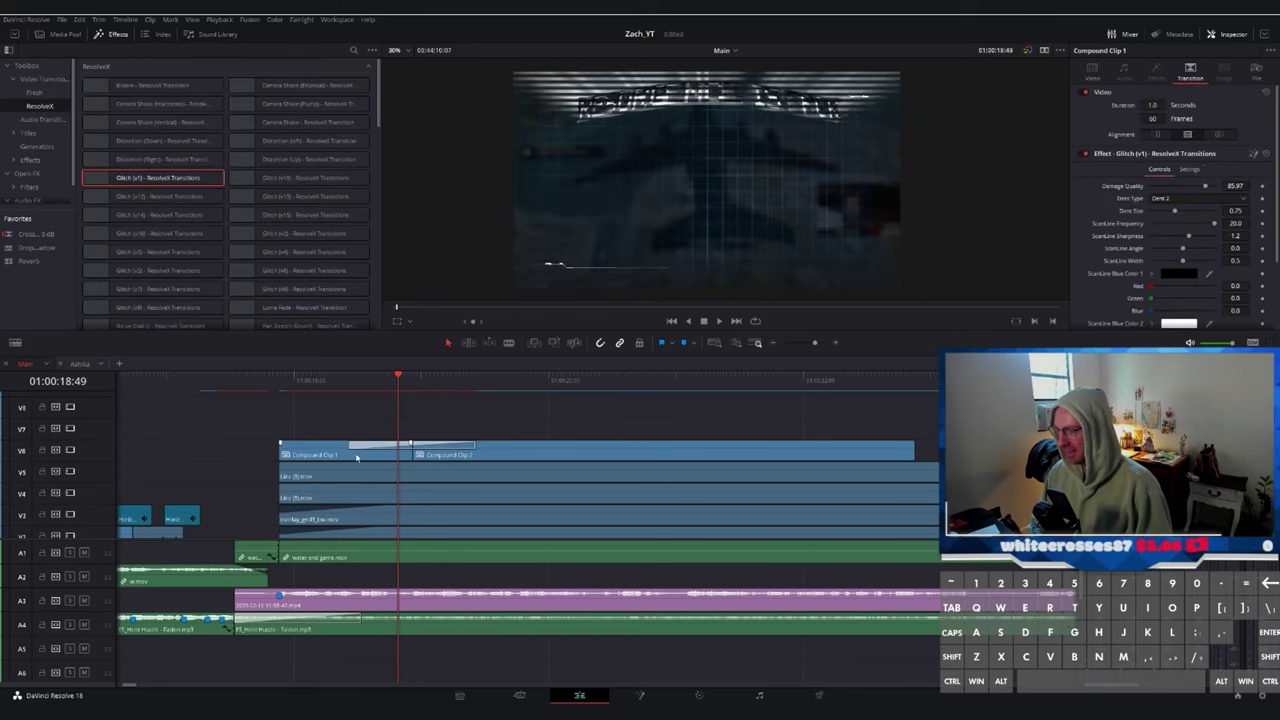
pyautogui.moveTo(290, 233); pyautogui.dragTo(410, 450)
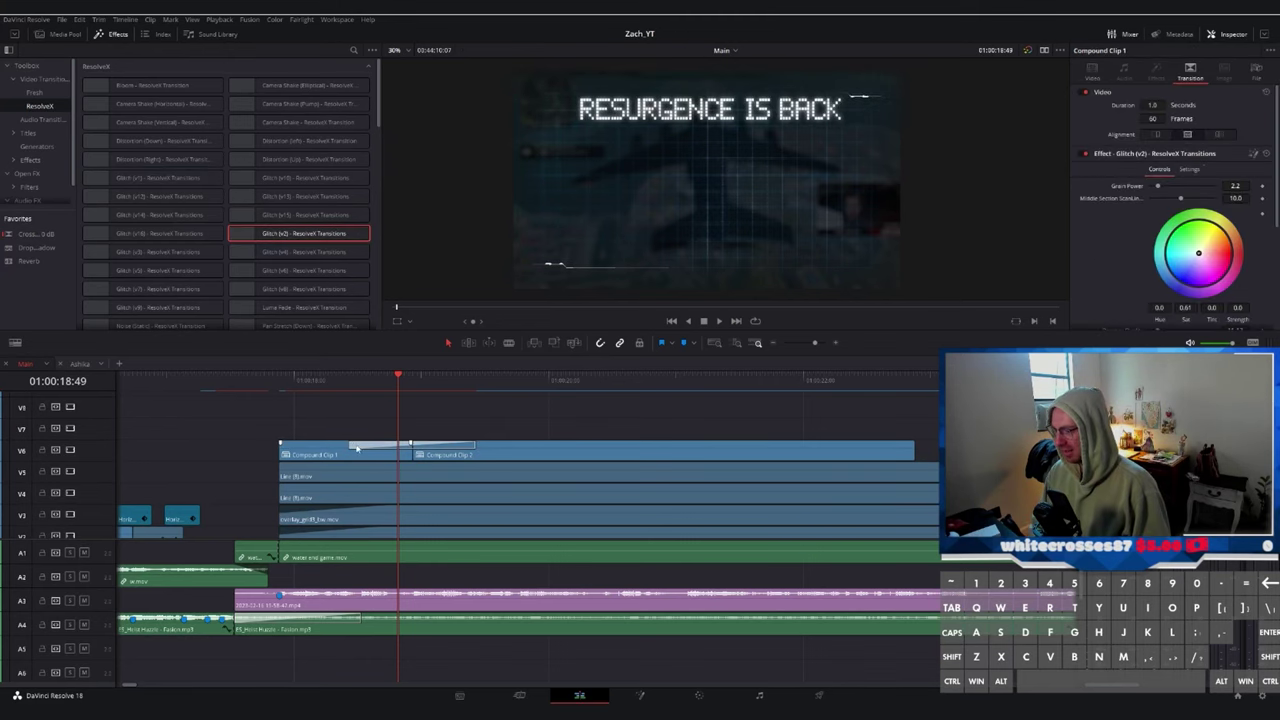
pyautogui.press('space')
pyautogui.click(402, 380)
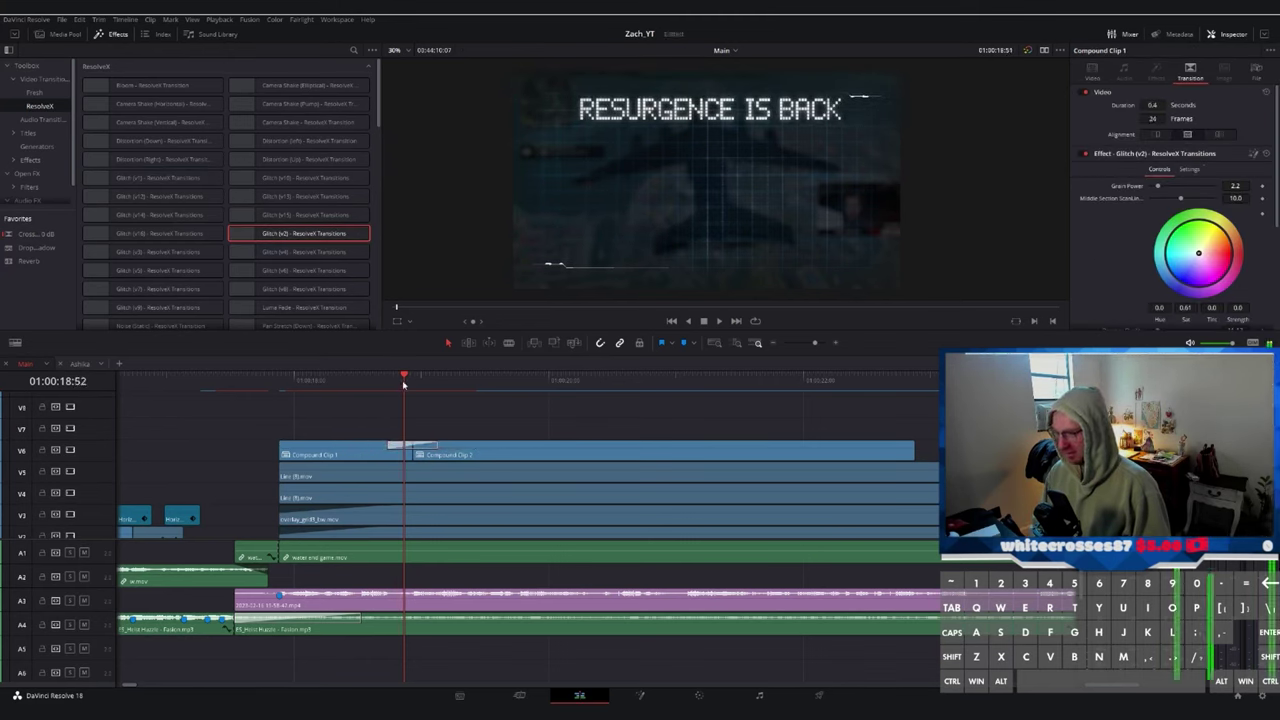
pyautogui.press('space')
pyautogui.click(428, 446)
pyautogui.press('Delete')
# - Add the ResolveX Glitch (v4) transition between the two title compound clips and play back the result
pyautogui.scroll(-2, 280, 150)
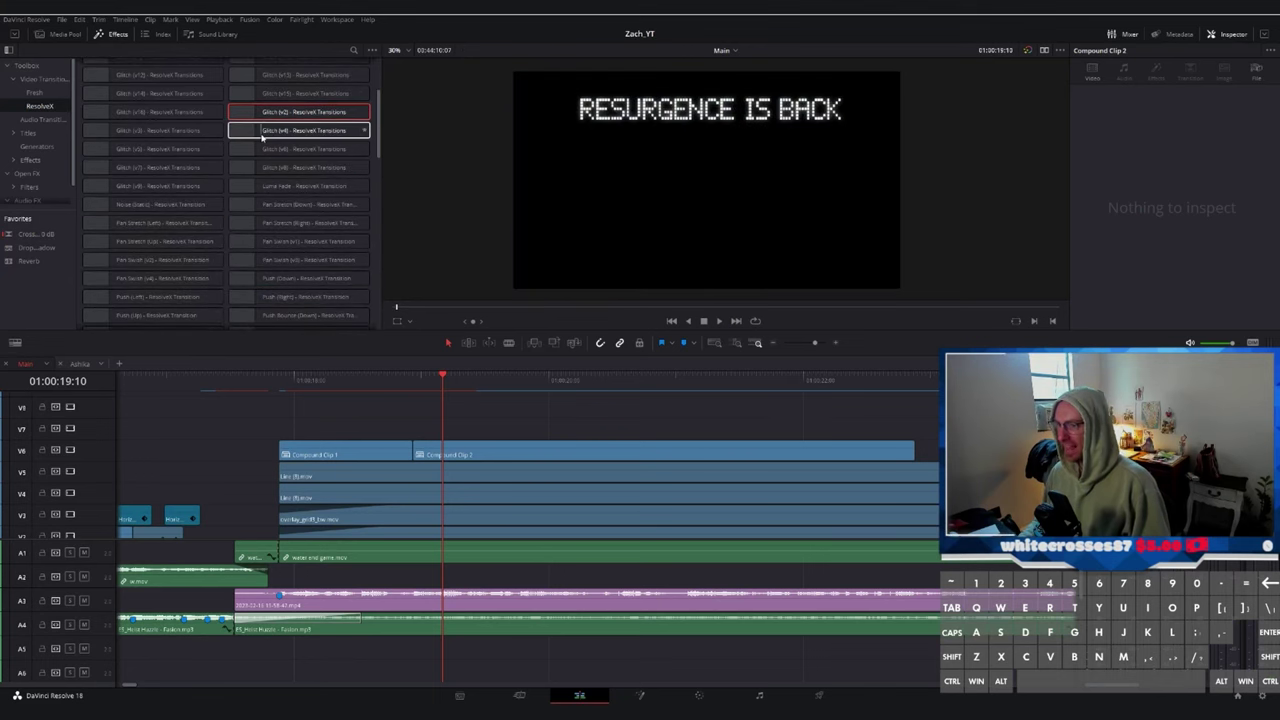
pyautogui.moveTo(264, 132); pyautogui.dragTo(412, 450)
pyautogui.click(387, 381)
pyautogui.press('space')
pyautogui.moveTo(386, 382); pyautogui.dragTo(318, 375)
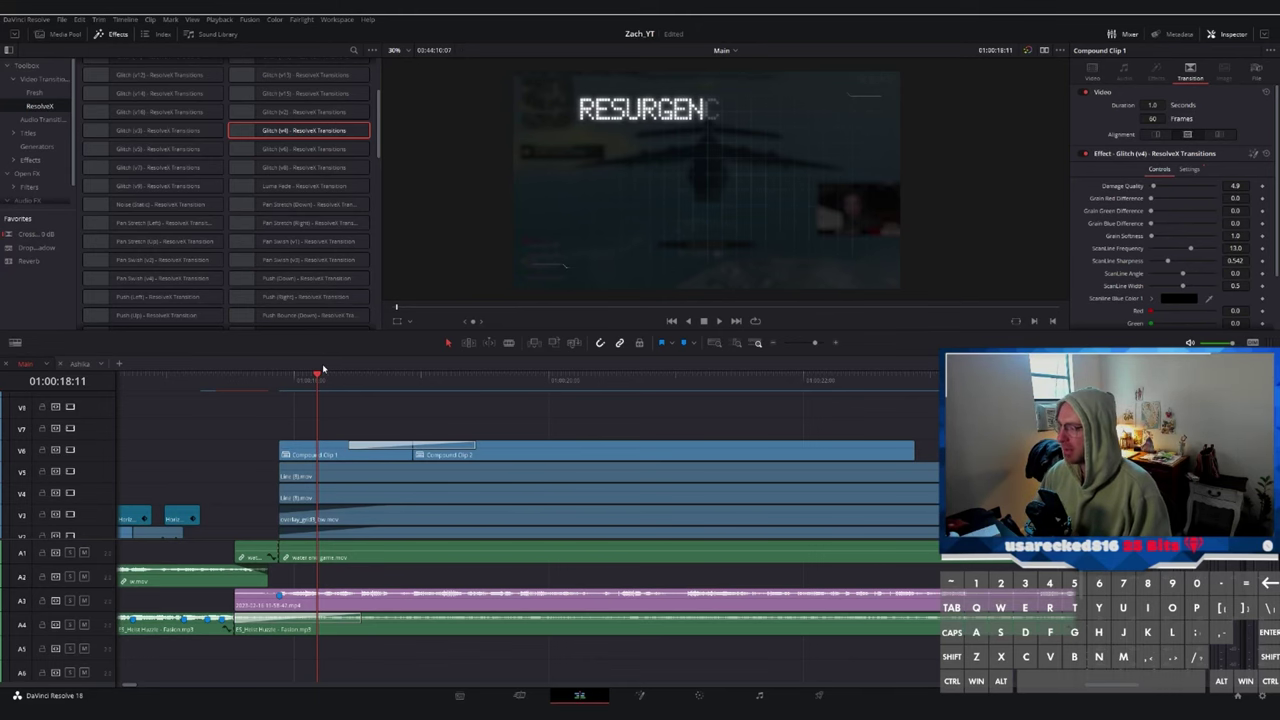
pyautogui.press('space')
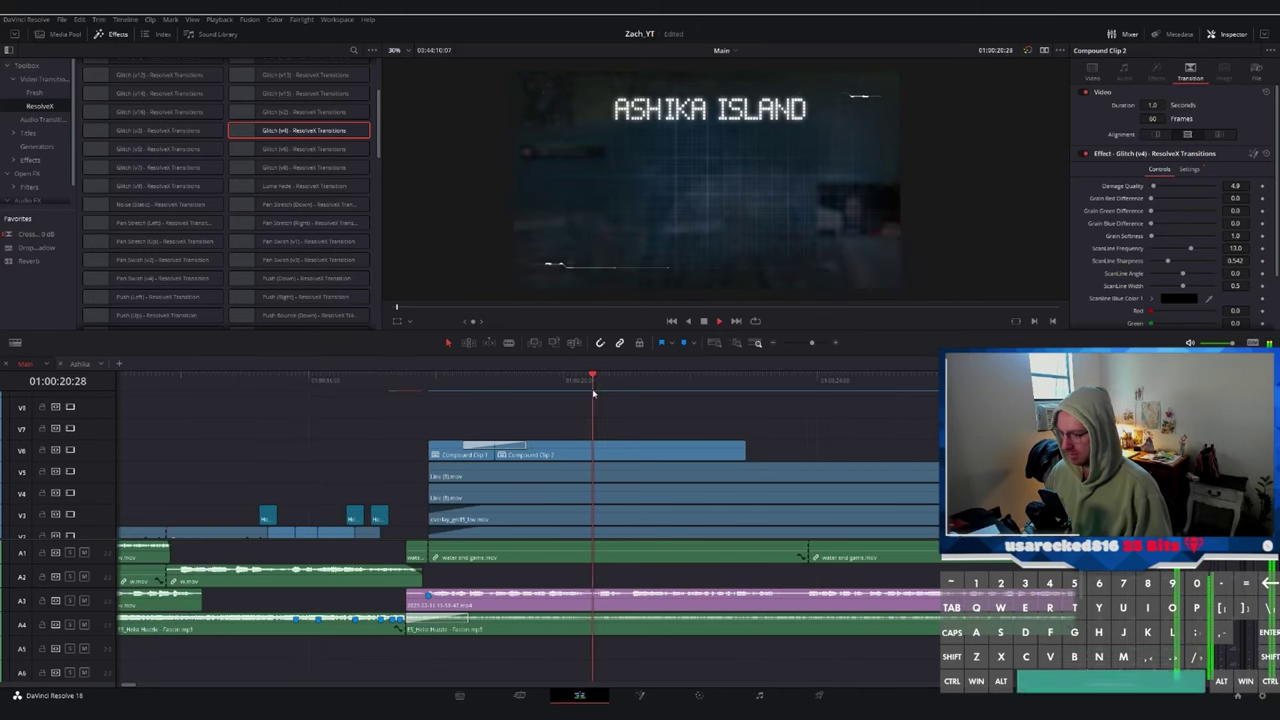
# - Split the ASHIKA ISLAND compound clip at 01:00:20:07 and add two copies of its second part directly after it on V6
pyautogui.scroll(3, 605, 454)
pyautogui.click(482, 385)
pyautogui.hotkey('ctrl', 'b')
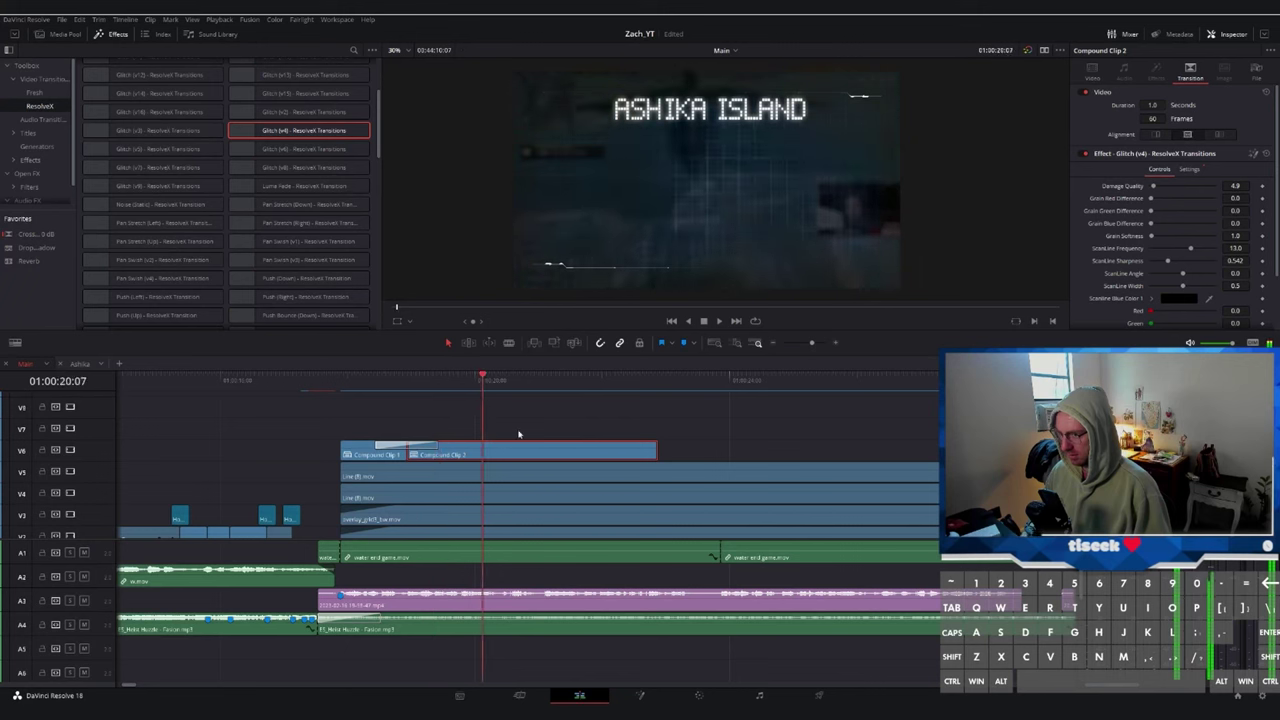
pyautogui.moveTo(525, 449); pyautogui.dragTo(700, 457)
pyautogui.moveTo(700, 457); pyautogui.dragTo(876, 457)
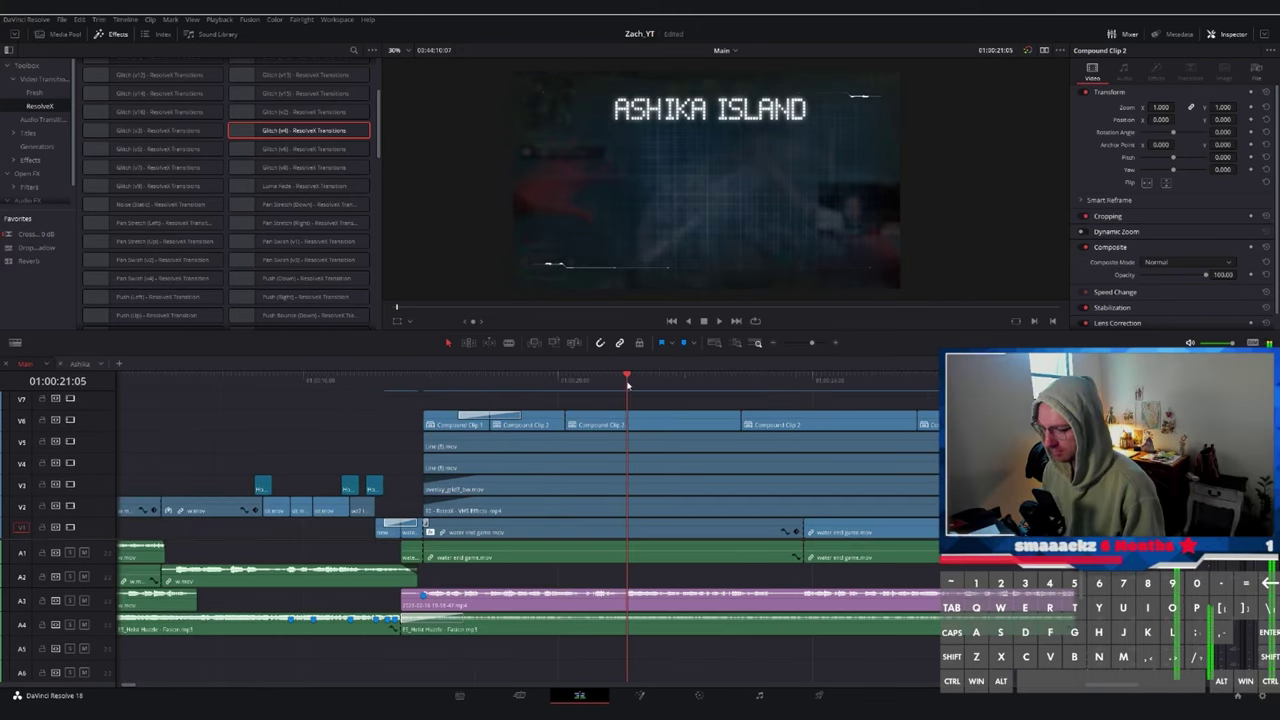
# - Open Compound Clip 1 from the VFX bin in its own timeline
pyautogui.click(55, 35)
pyautogui.click(221, 214)
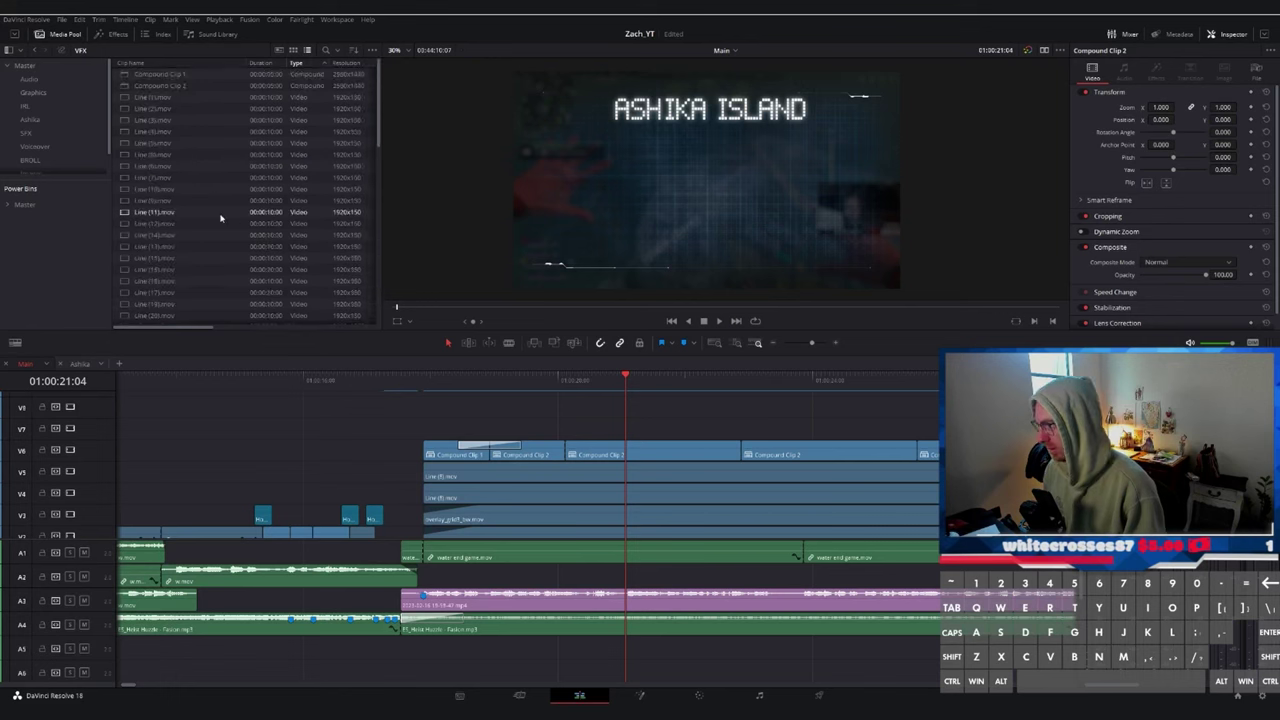
pyautogui.rightClick(178, 75)
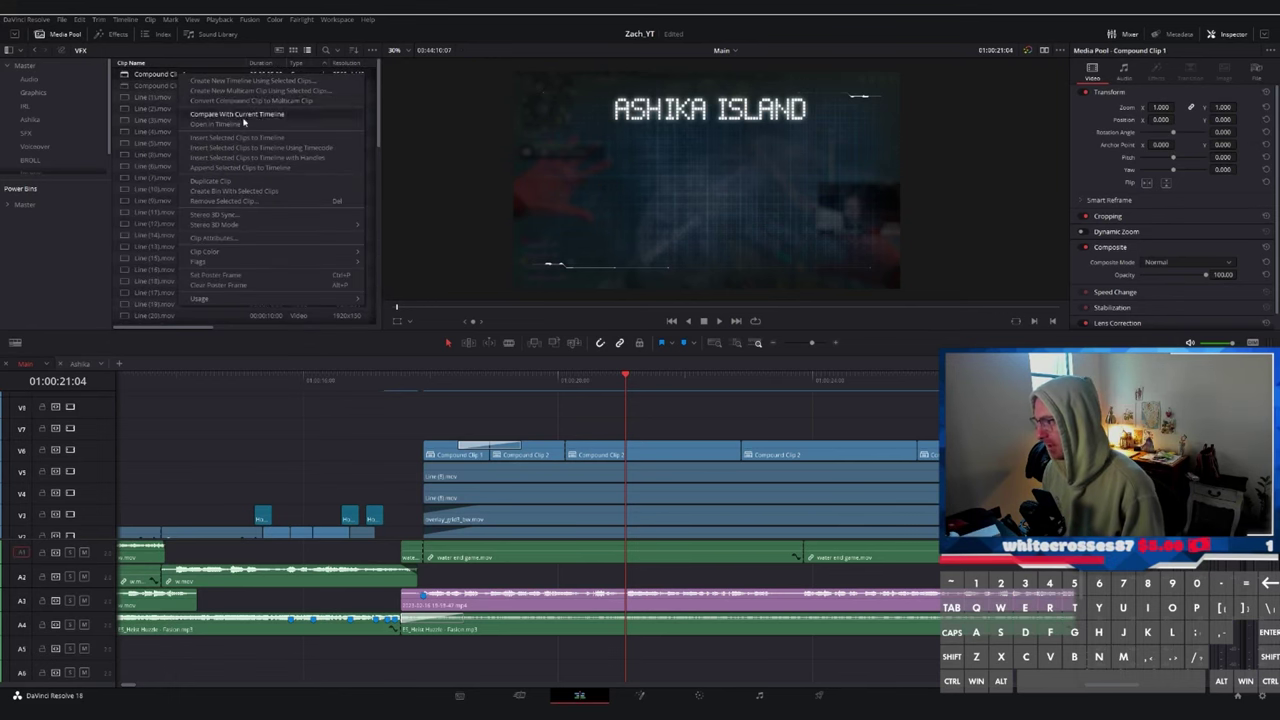
pyautogui.click(246, 118)
# - Look over the full length of the Main timeline and return the playhead to its start
pyautogui.press('s')
pyautogui.press('s')
pyautogui.press('s')
pyautogui.press('s')
pyautogui.press('s')
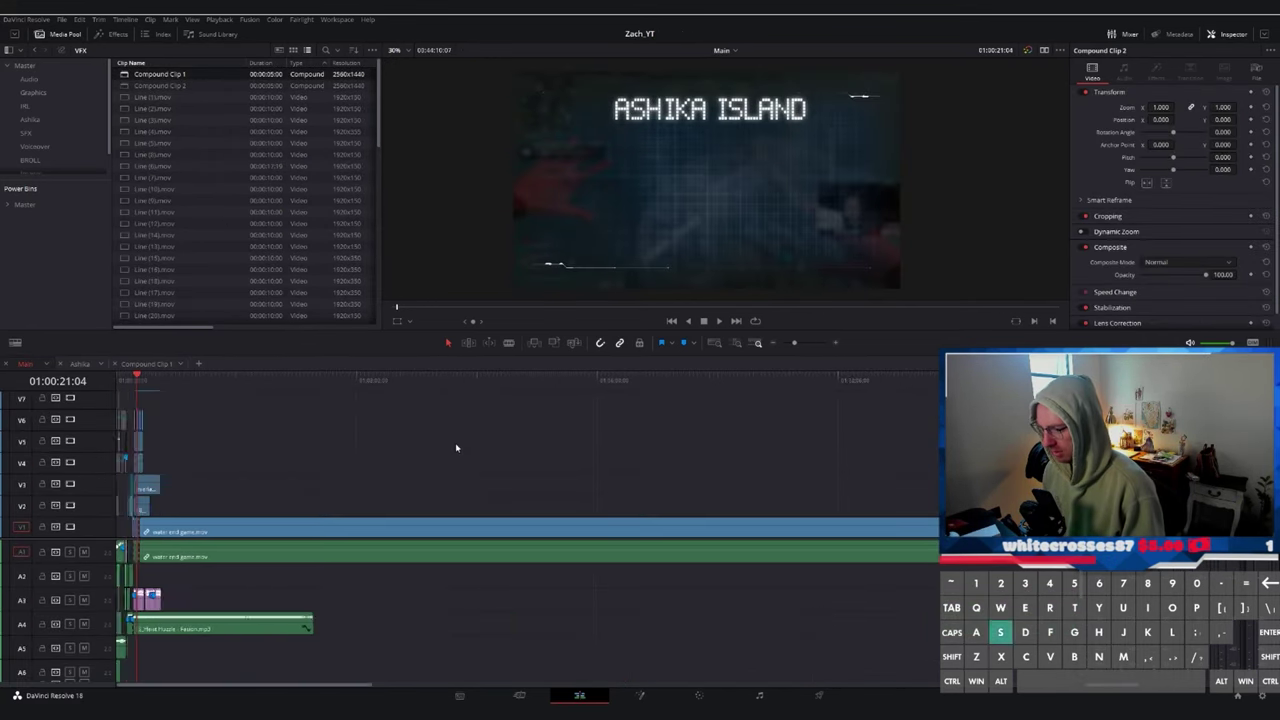
pyautogui.click(553, 380)
pyautogui.hotkey('ctrl', 'v')
pyautogui.moveTo(556, 533); pyautogui.dragTo(389, 420)
pyautogui.hotkey('ctrl', 'x')
pyautogui.click(118, 380)
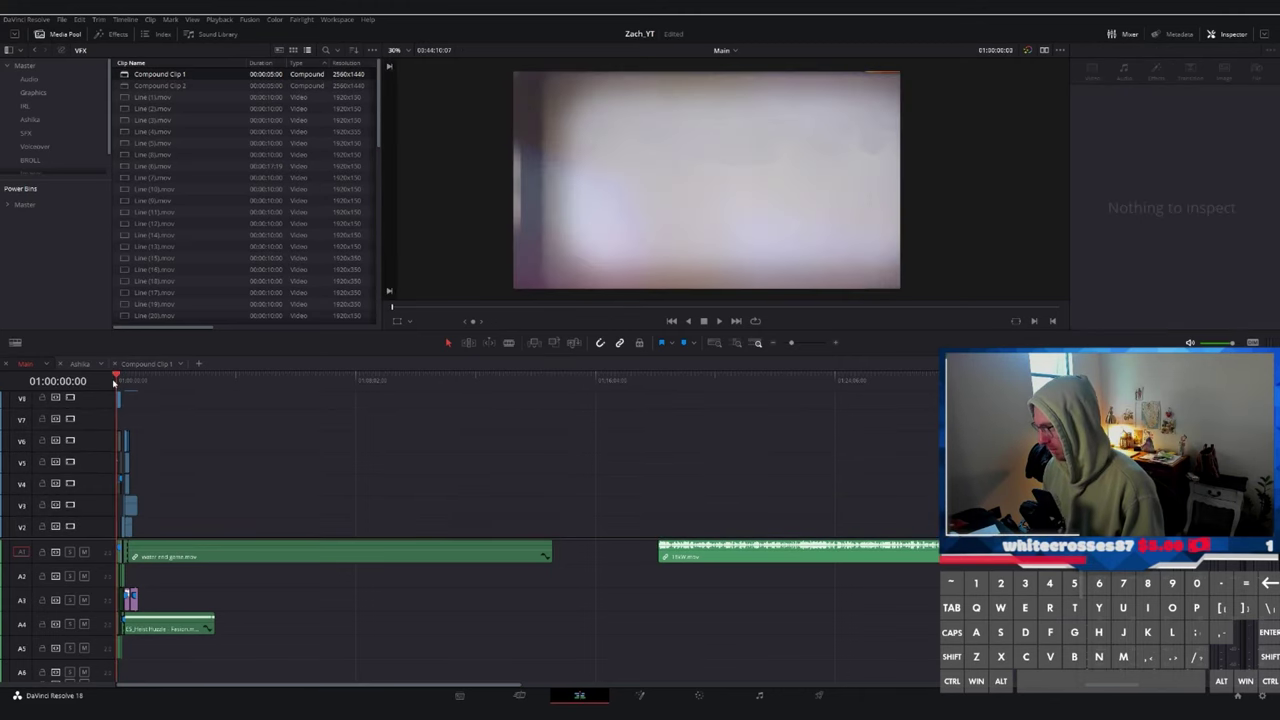
# - Paste the copied Retro Typewriter title onto track V7 above the compound clips in the Ashika Island section
pyautogui.hotkey('ctrl', '=')
pyautogui.hotkey('ctrl', '=')
pyautogui.hotkey('ctrl', '=')
pyautogui.hotkey('ctrl', '=')
pyautogui.hotkey('ctrl', '=')
pyautogui.click(438, 381)
pyautogui.hotkey('ctrl', 'v')
pyautogui.hotkey('ctrl', '=')
pyautogui.hotkey('ctrl', '=')
pyautogui.click(537, 531)
pyautogui.press('s')
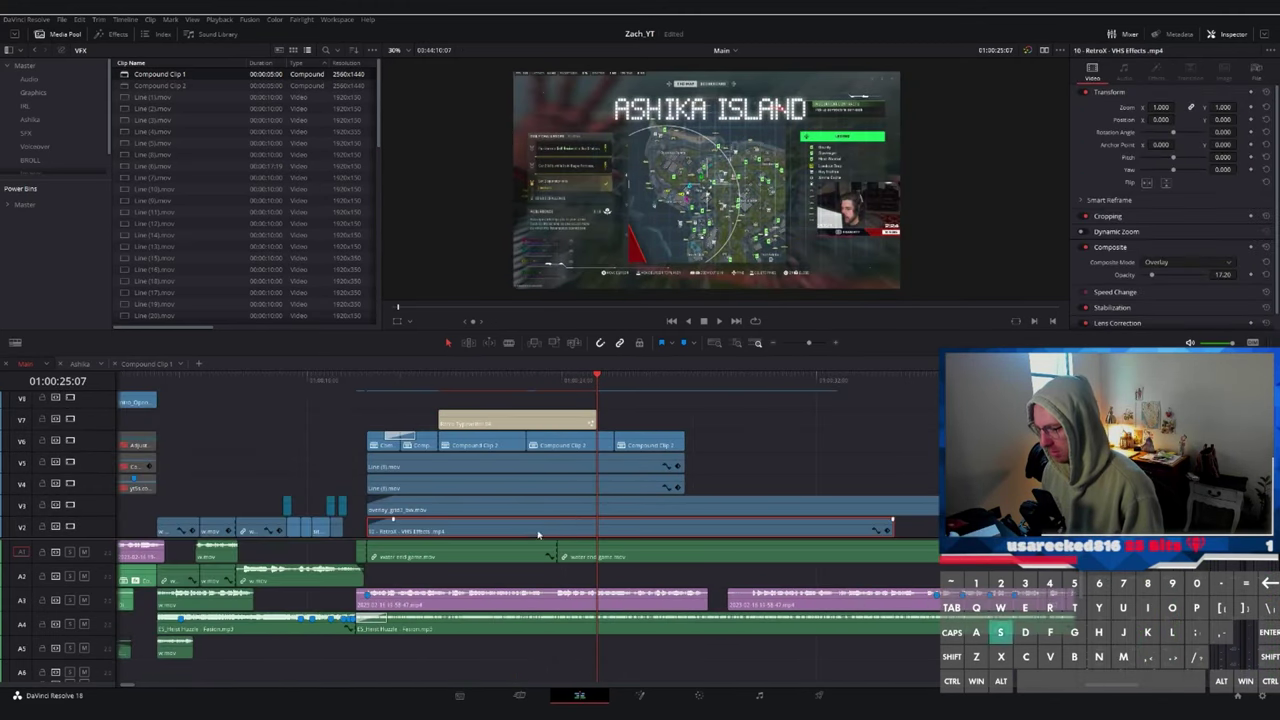
# - Move the pasted Retro Typewriter title on V7 so it starts at 01:00:21:04
pyautogui.scroll(-1, 537, 531)
pyautogui.click(457, 380)
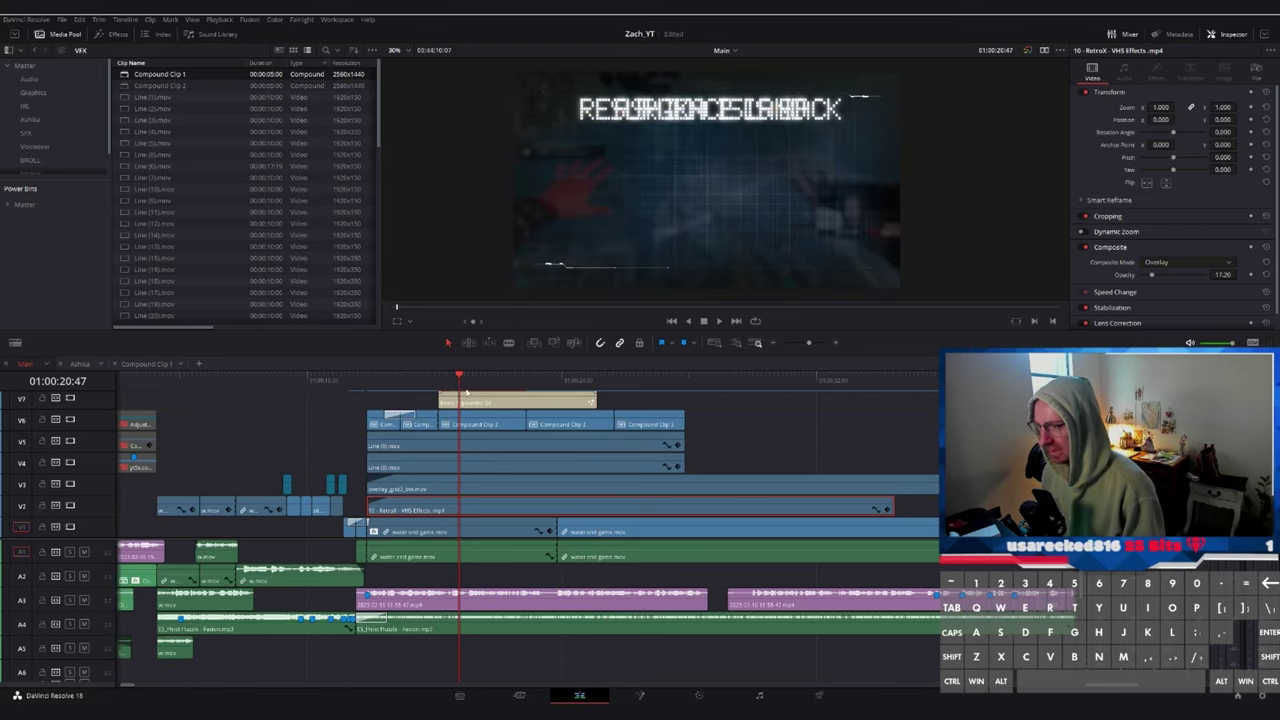
pyautogui.hotkey('ctrl', '=')
pyautogui.moveTo(598, 378); pyautogui.dragTo(615, 378)
pyautogui.moveTo(656, 402); pyautogui.dragTo(716, 403)
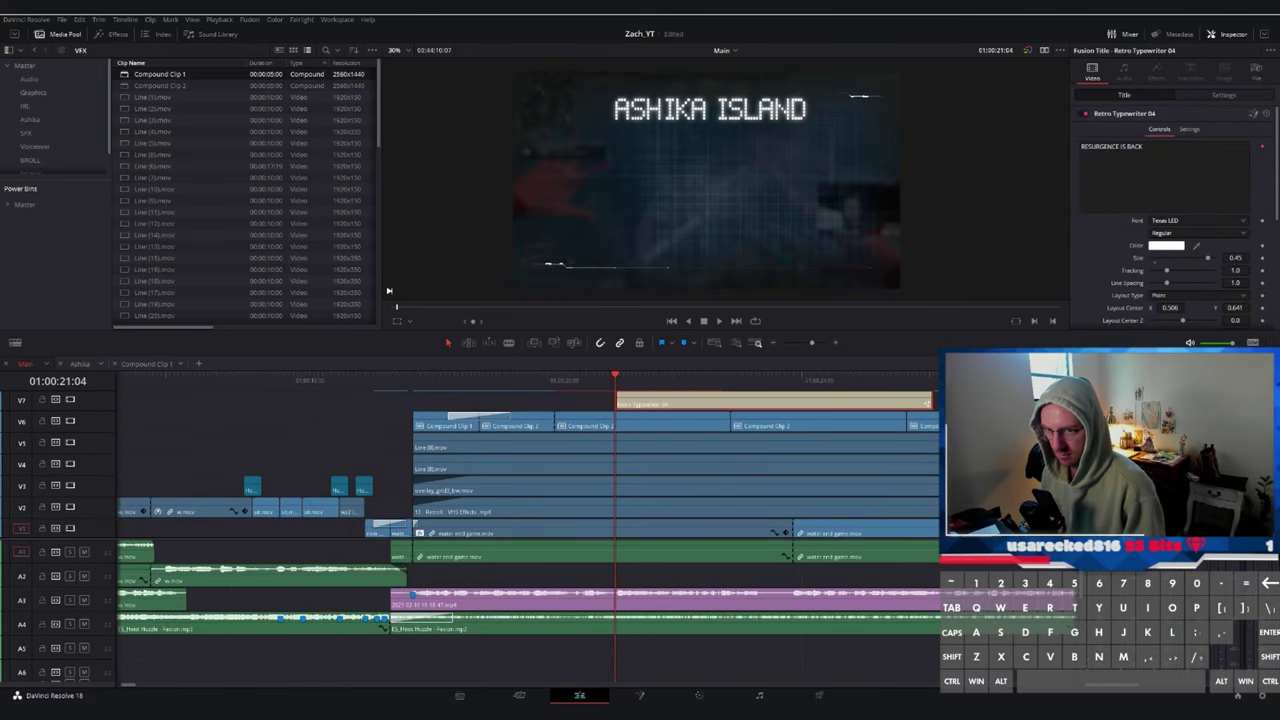
# - Set the V7 title's size to 0.045 and replace its text with "- Movement Speeds Increased"
pyautogui.hotkey('shift', 'Right')
pyautogui.write('0.045')
pyautogui.press('Tab')
pyautogui.moveTo(1156, 148); pyautogui.dragTo(1020, 144)
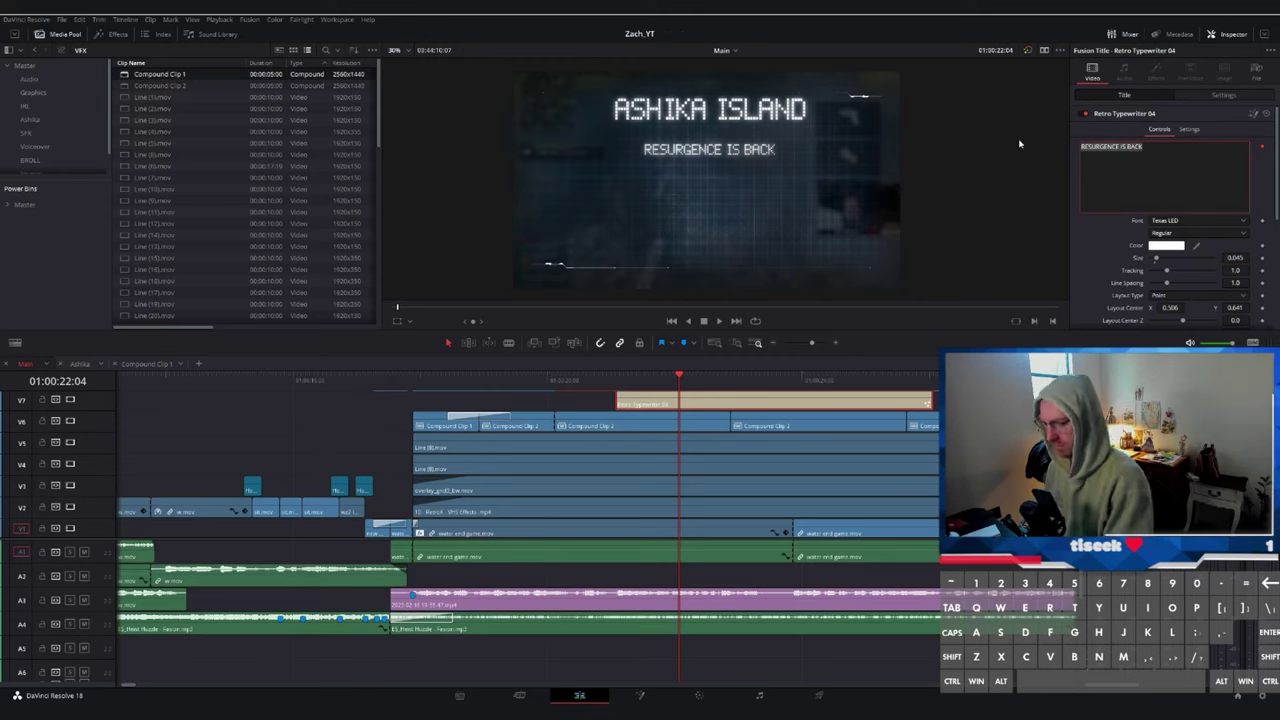
pyautogui.write('- Movement Speeds Increased')
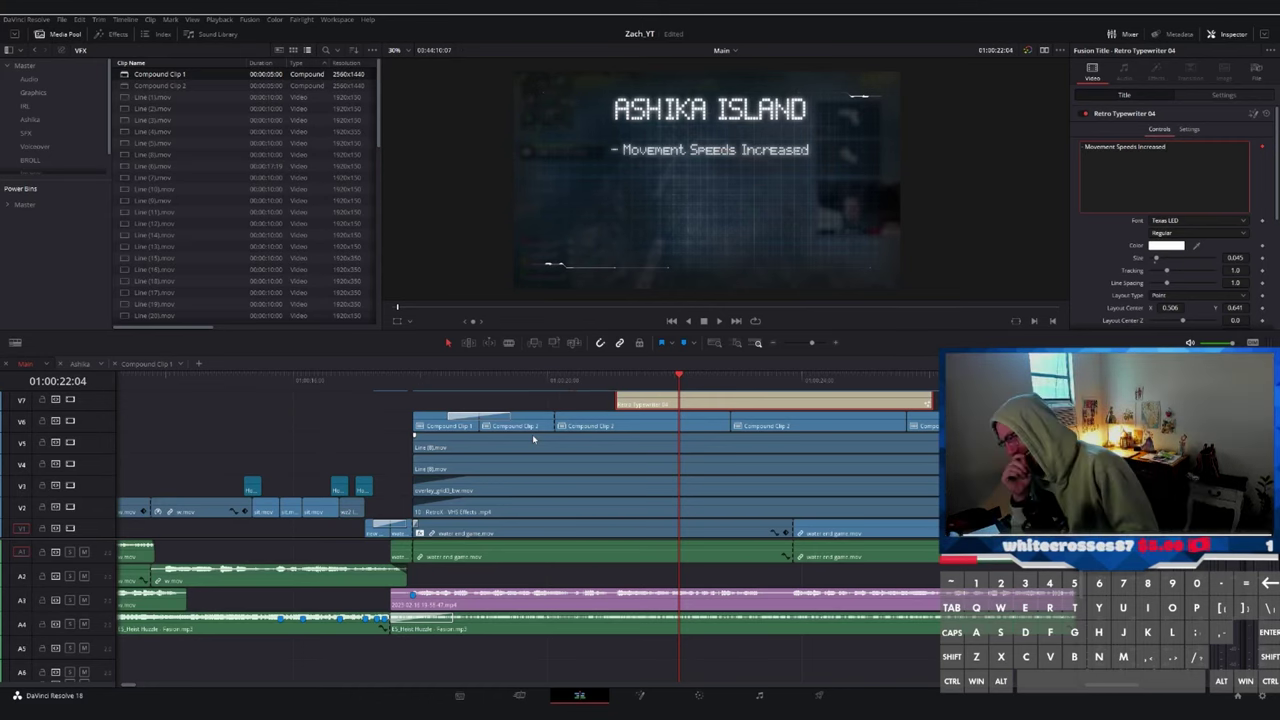
# - Shorten the third compound clip on V6 to end at 01:00:22:27 and place duplicates of it back to back after it
pyautogui.scroll(1, 604, 400)
pyautogui.click(604, 400)
pyautogui.press('space')
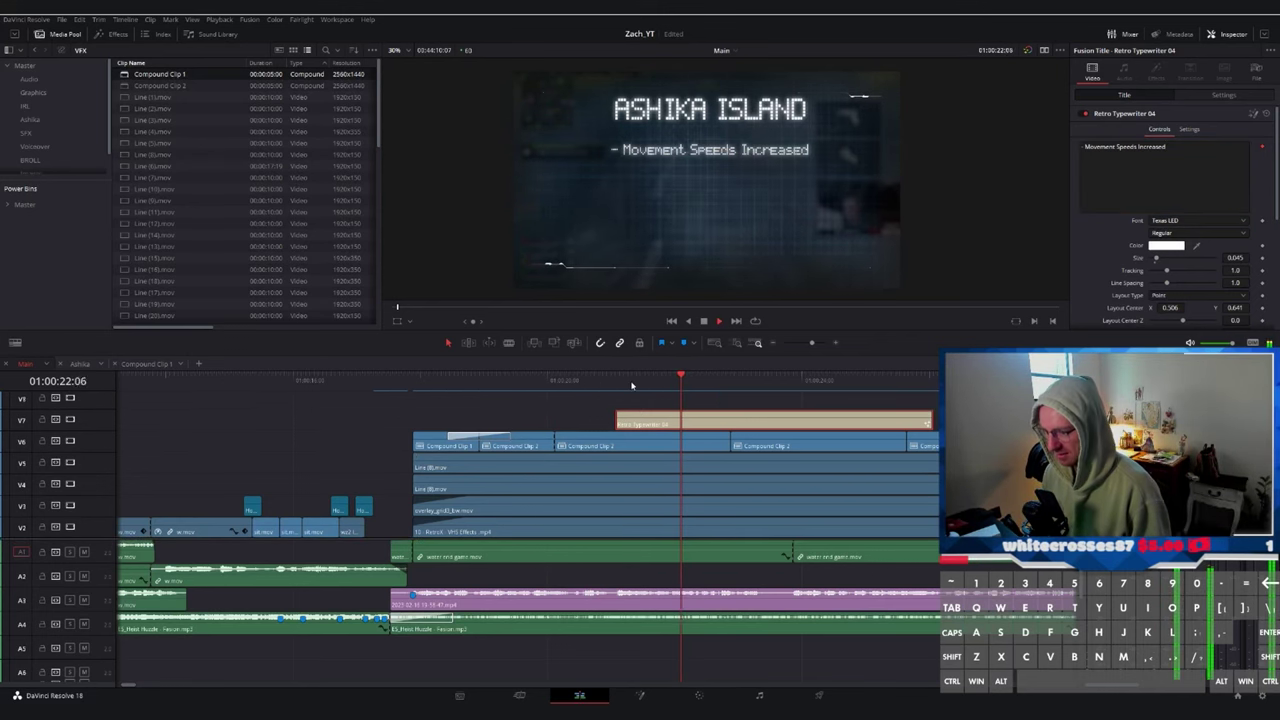
pyautogui.moveTo(632, 385); pyautogui.dragTo(703, 441)
pyautogui.moveTo(697, 440); pyautogui.dragTo(845, 440)
pyautogui.moveTo(750, 441); pyautogui.dragTo(898, 443)
pyautogui.hscroll(4, 890, 441)
pyautogui.moveTo(500, 440); pyautogui.dragTo(648, 440)
pyautogui.hscroll(-3, 513, 474)
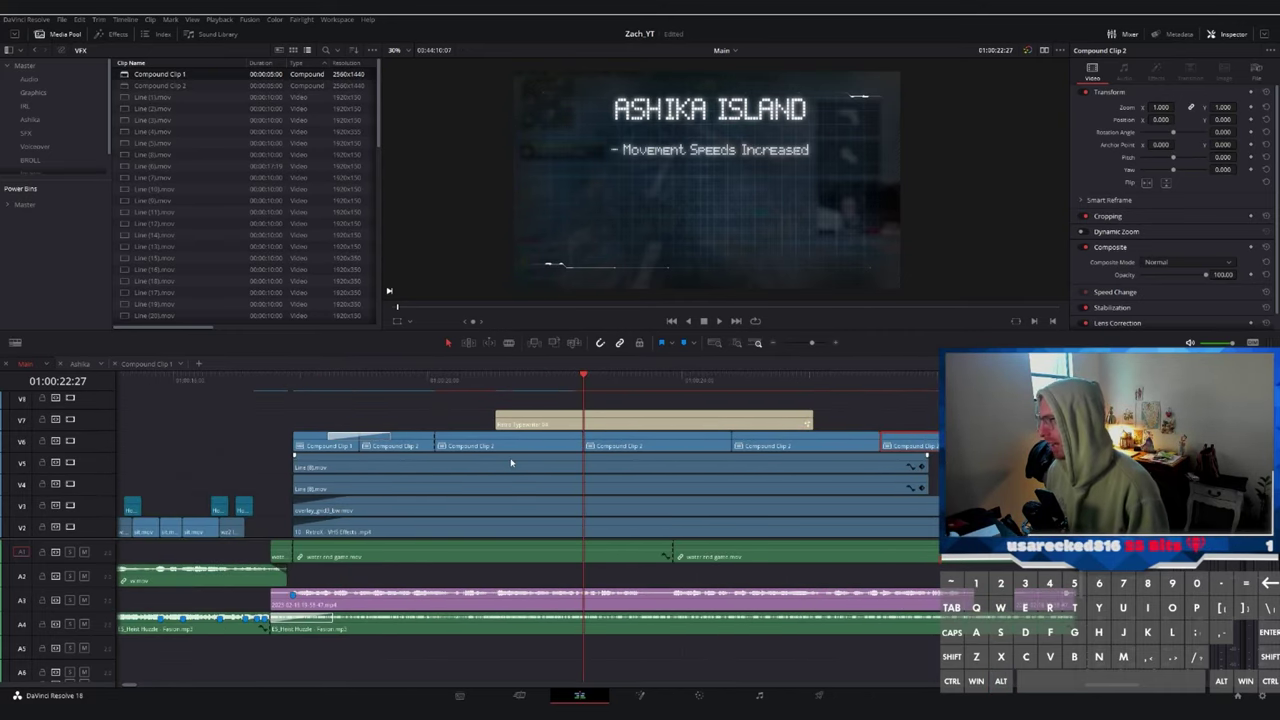
# - Play back the Ashika Island section to examine the timing of the typewriter text and where it should end
pyautogui.click(515, 383)
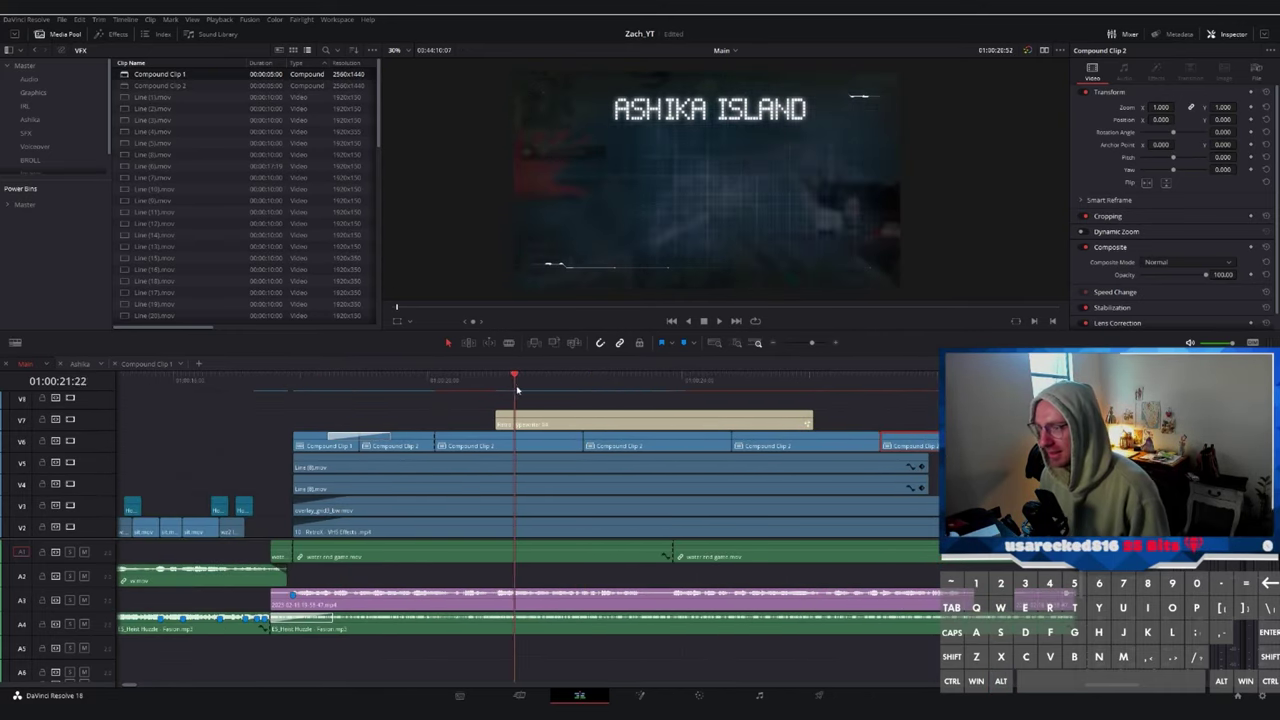
pyautogui.press('space')
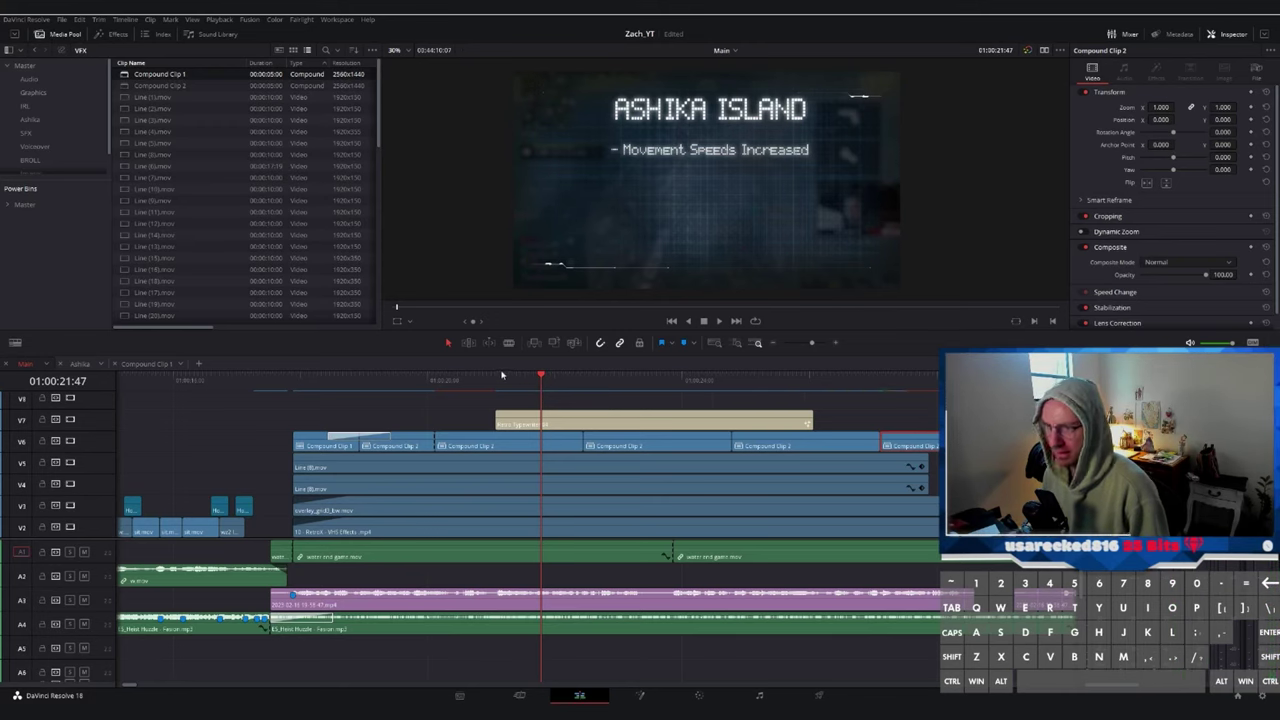
pyautogui.click(503, 382)
pyautogui.press('space')
pyautogui.click(486, 382)
pyautogui.press('space')
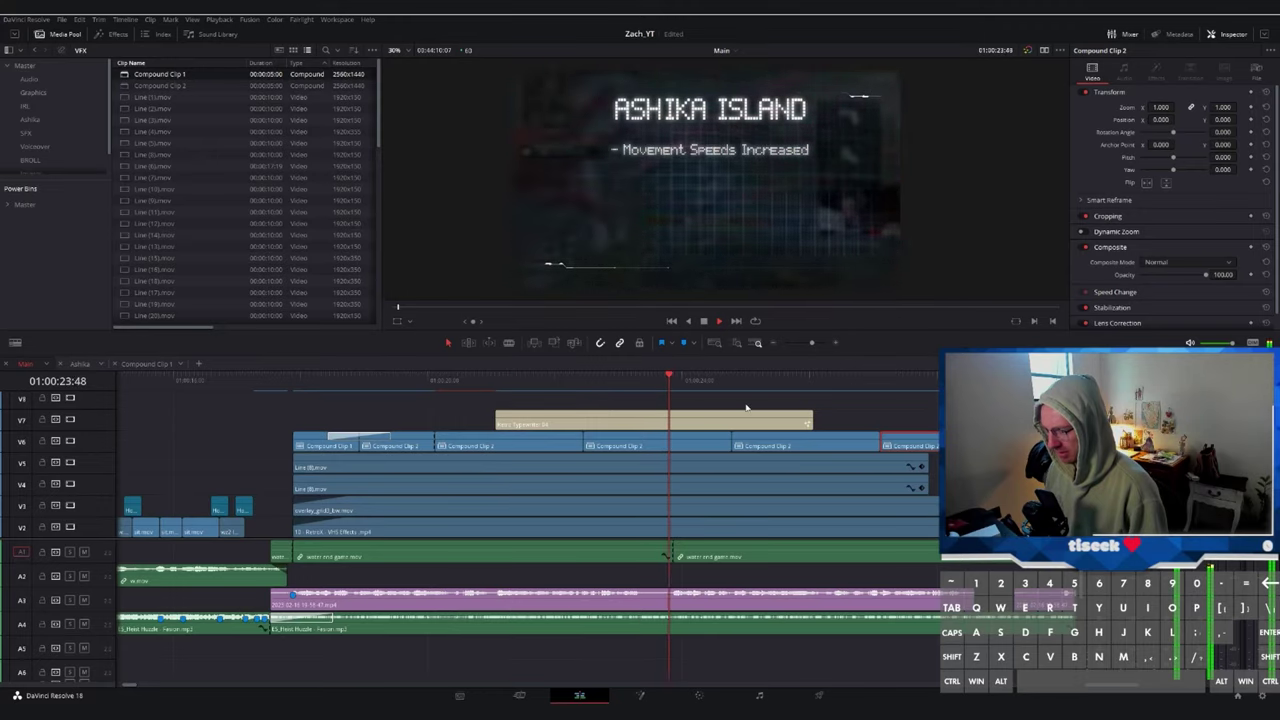
pyautogui.hscroll(3, 747, 407)
pyautogui.press('space')
pyautogui.press('s')
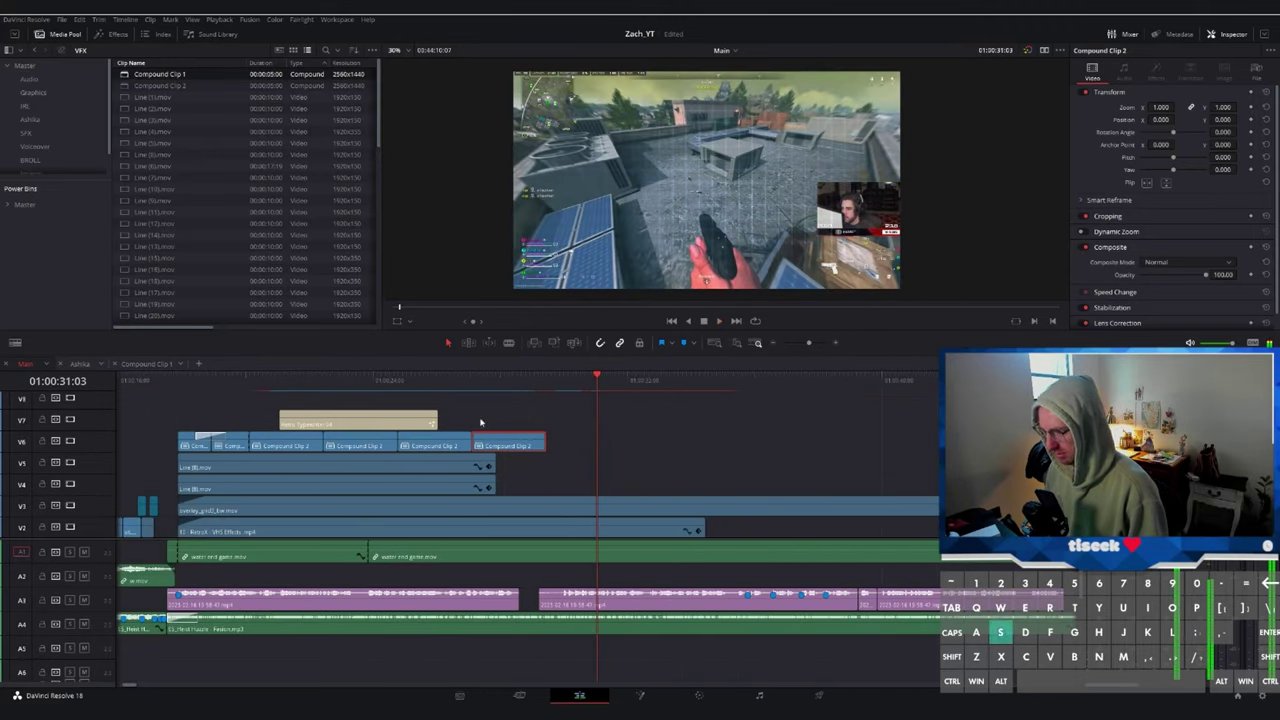
pyautogui.click(266, 384)
pyautogui.press('space')
pyautogui.press('w')
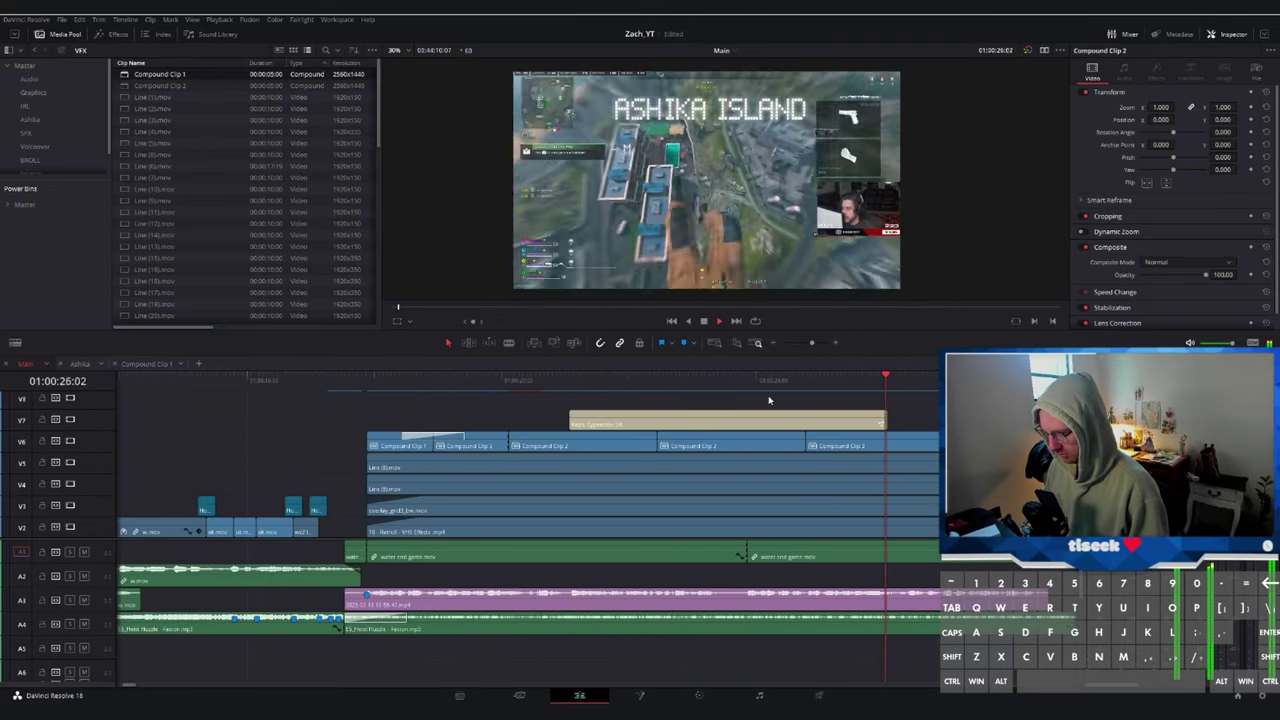
pyautogui.press('space')
# - Trim the ends of the two line clips, the grid overlay and the VHS effects clip on V2 to V5 to 01:00:26:18
pyautogui.moveTo(1003, 467); pyautogui.dragTo(902, 488)
pyautogui.hscroll(3, 894, 497)
pyautogui.press('s')
pyautogui.moveTo(792, 381); pyautogui.dragTo(535, 430)
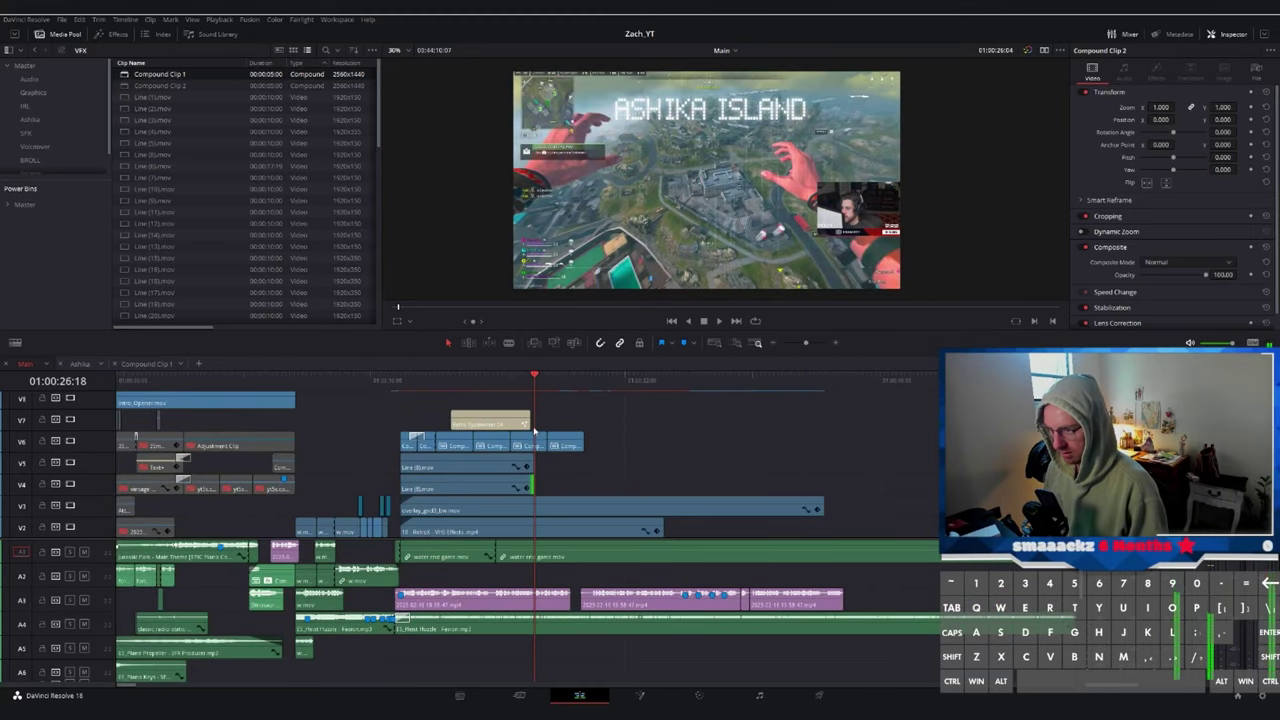
pyautogui.moveTo(823, 507); pyautogui.dragTo(534, 507)
pyautogui.moveTo(662, 529); pyautogui.dragTo(534, 528)
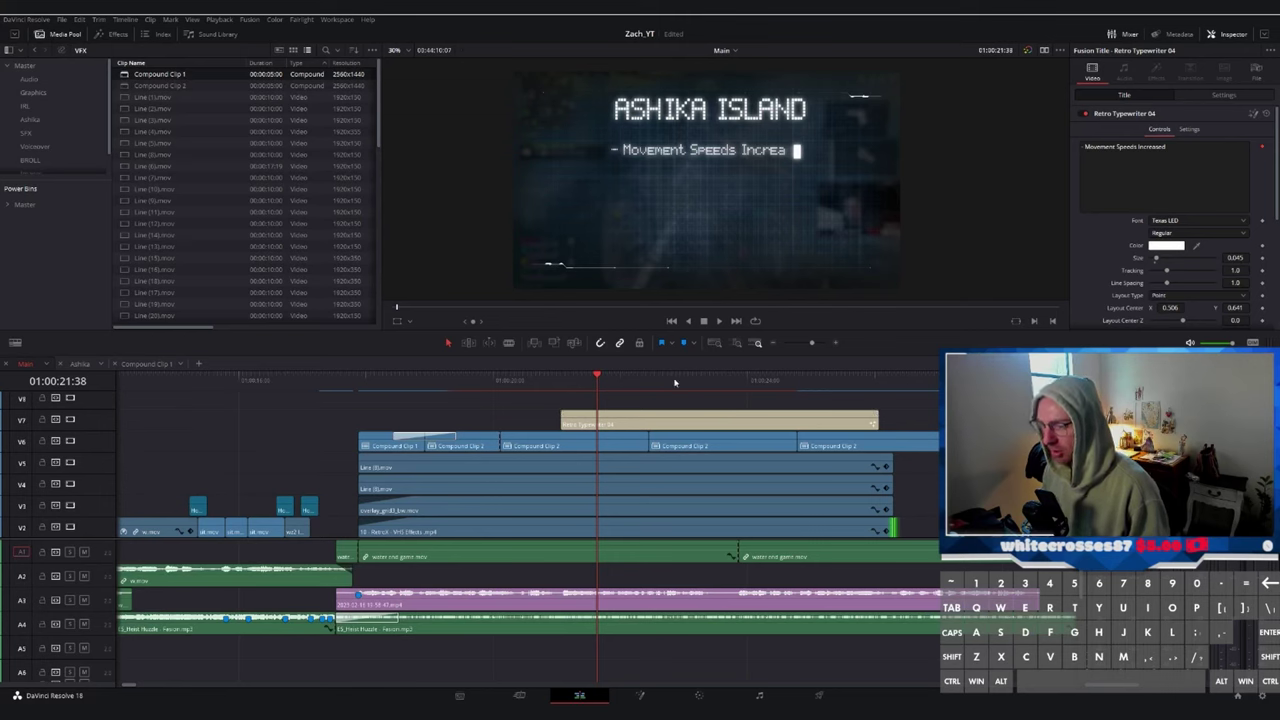
# - Extend the end of the "Movement Speeds Increased" title to match the trimmed layers below it
pyautogui.scroll(-1, 620, 520)
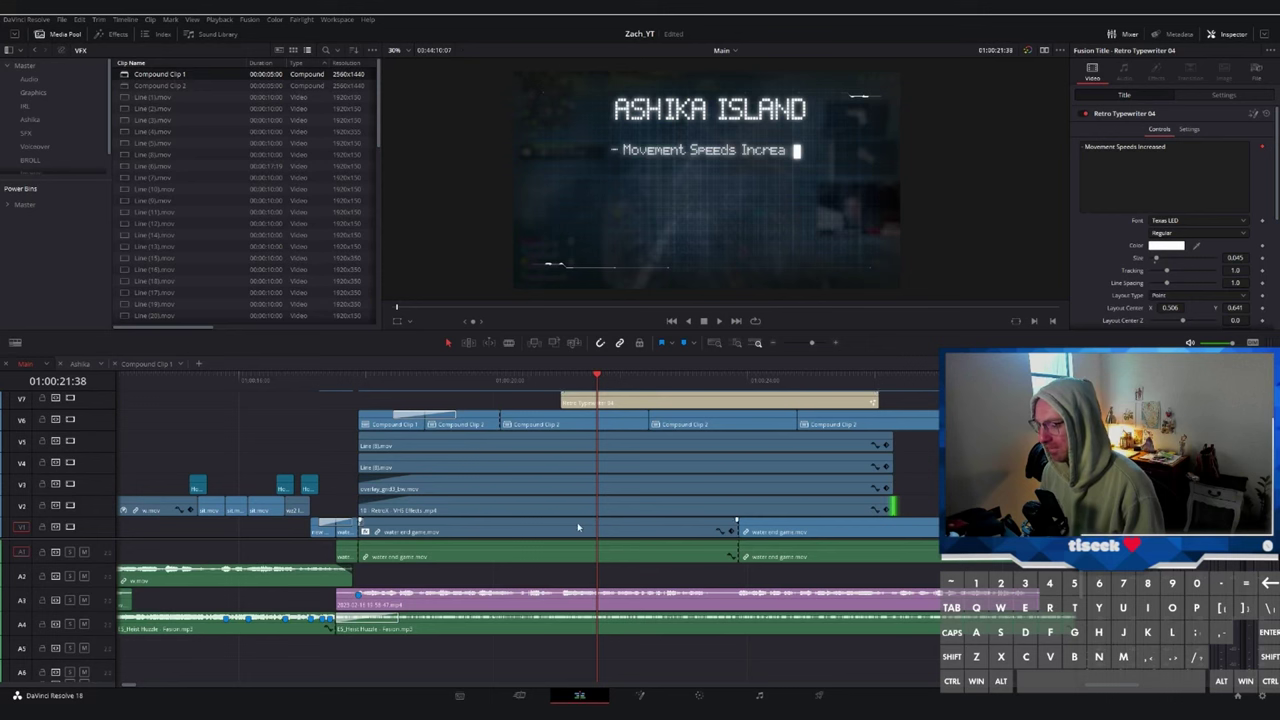
pyautogui.scroll(1, 499, 566)
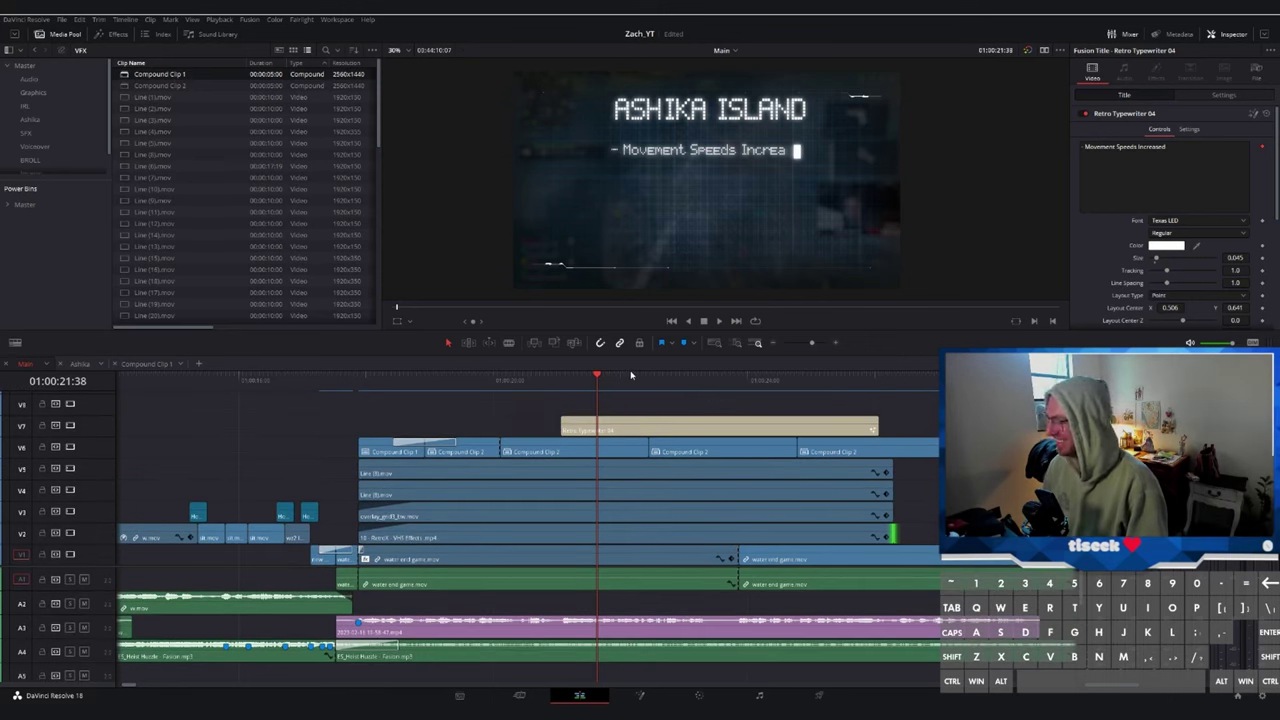
pyautogui.moveTo(593, 378); pyautogui.dragTo(893, 428)
# - Duplicate the title onto track V8, starting at 01:00:23:52 and ending together with the title below it
pyautogui.moveTo(728, 383); pyautogui.dragTo(739, 396)
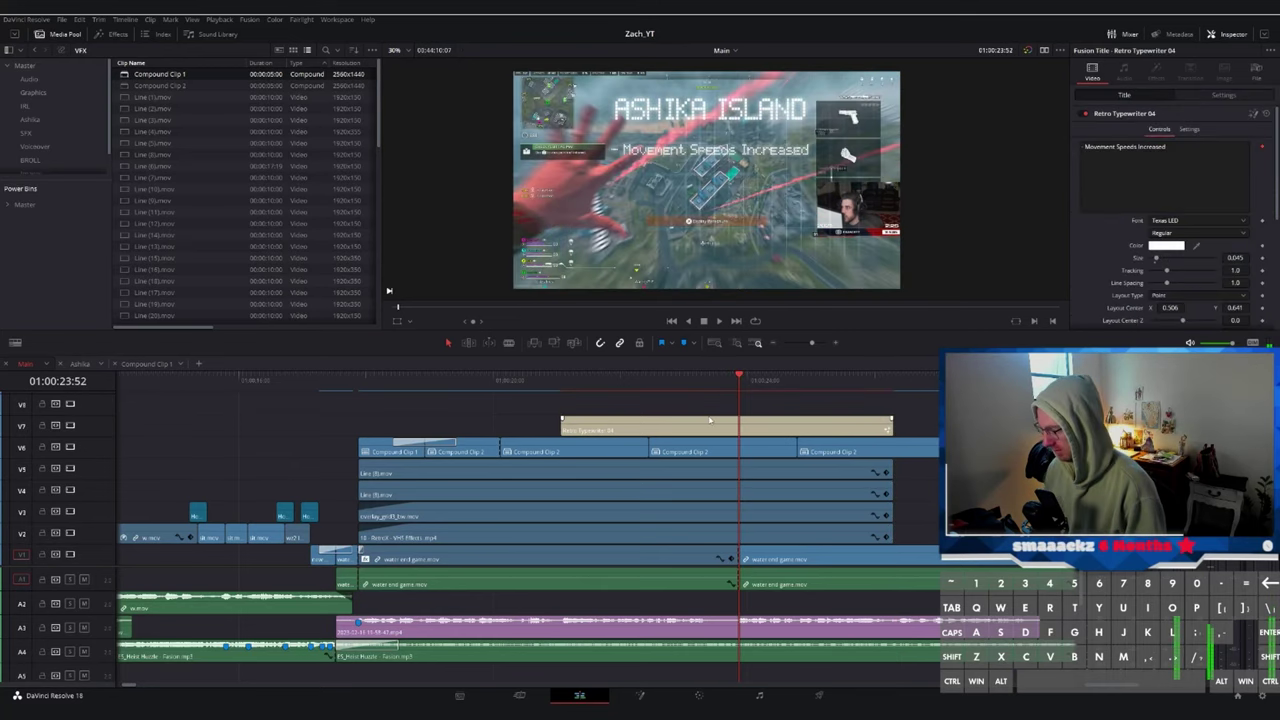
pyautogui.moveTo(630, 425); pyautogui.dragTo(674, 427)
pyautogui.press('s')
pyautogui.click(612, 381)
pyautogui.press('d')
# - Lower the duplicate title's layout center Y to 0.537 and replace its text with "- Warzone 2 still stinks"
pyautogui.moveTo(1168, 147); pyautogui.dragTo(1083, 147)
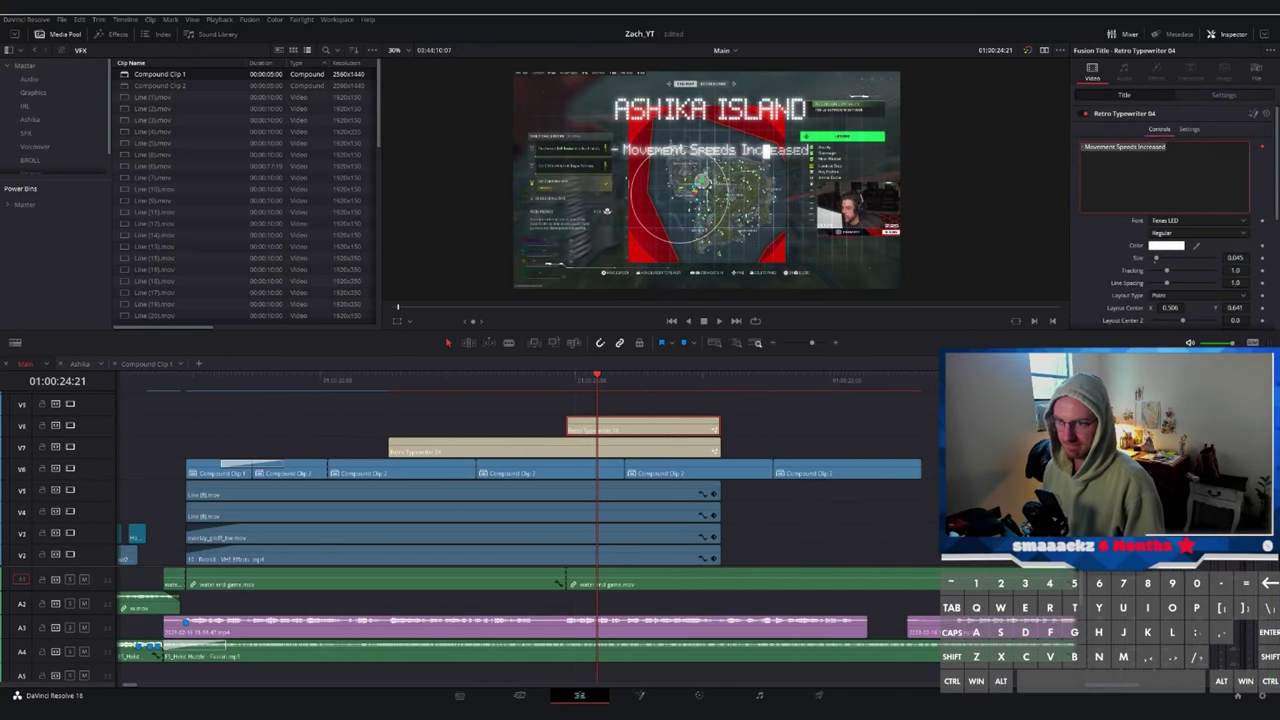
pyautogui.click(1162, 138)
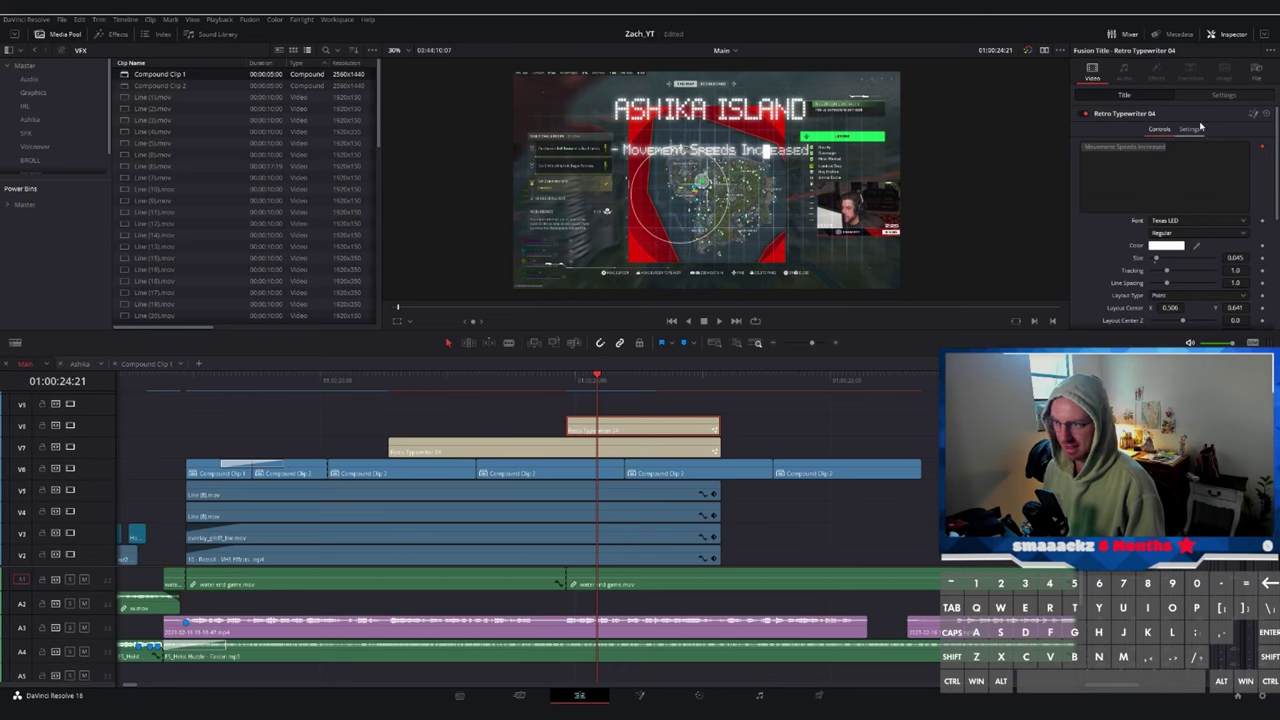
pyautogui.moveTo(1235, 308); pyautogui.dragTo(1131, 308)
pyautogui.moveTo(1168, 147); pyautogui.dragTo(1083, 147)
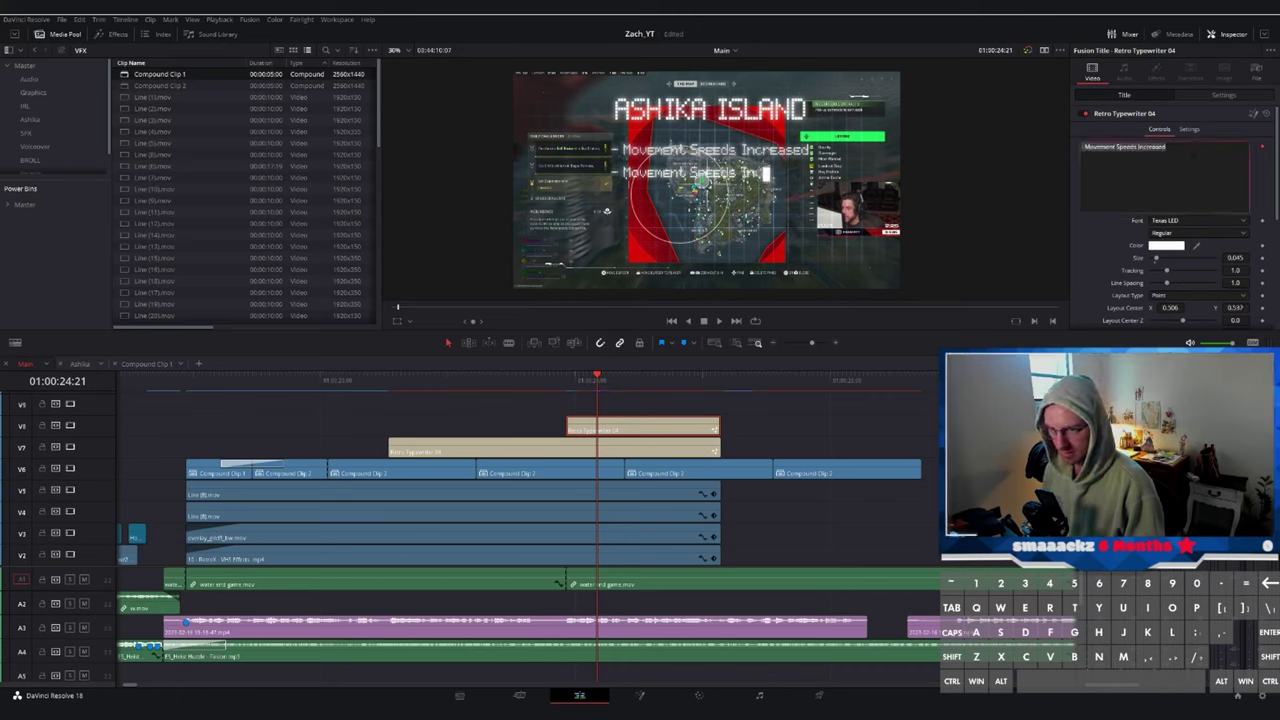
pyautogui.write('- Warzone')
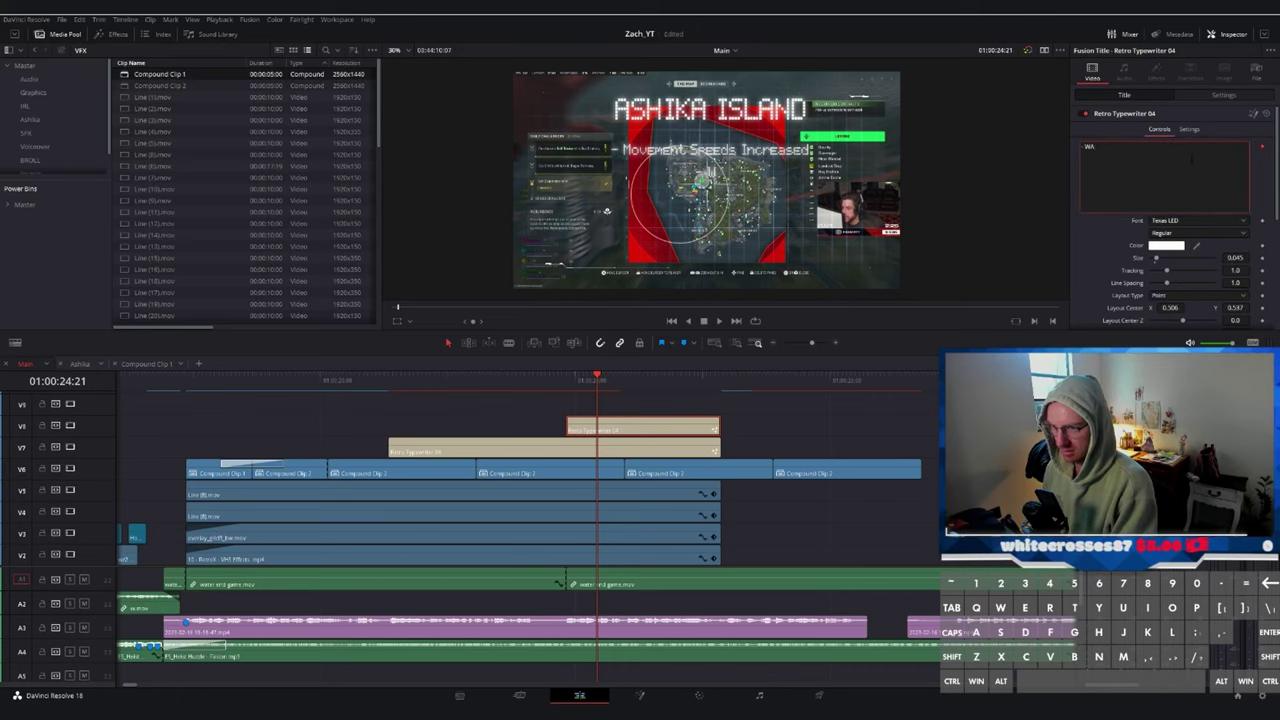
pyautogui.write(' 2 st')
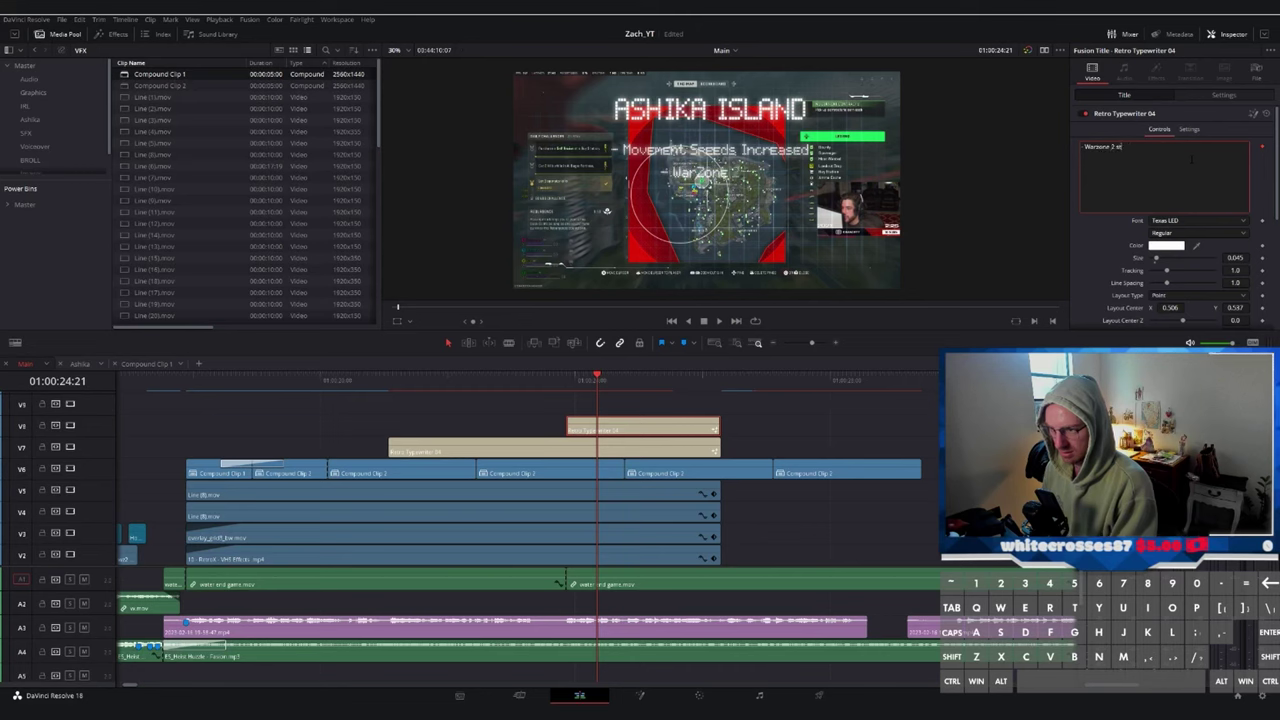
pyautogui.write('ill sucks')
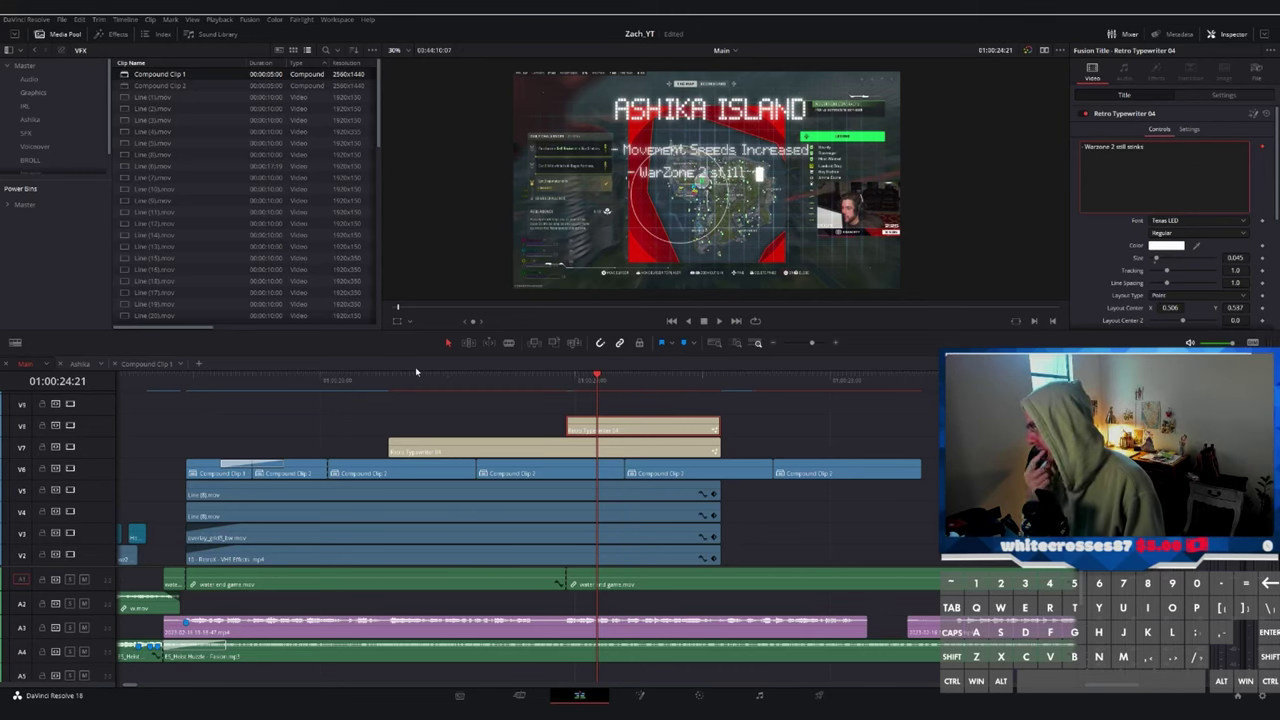
# - Extend the ends of both titles and the layers on V2 to V5 to 01:00:26:23
pyautogui.click(295, 597)
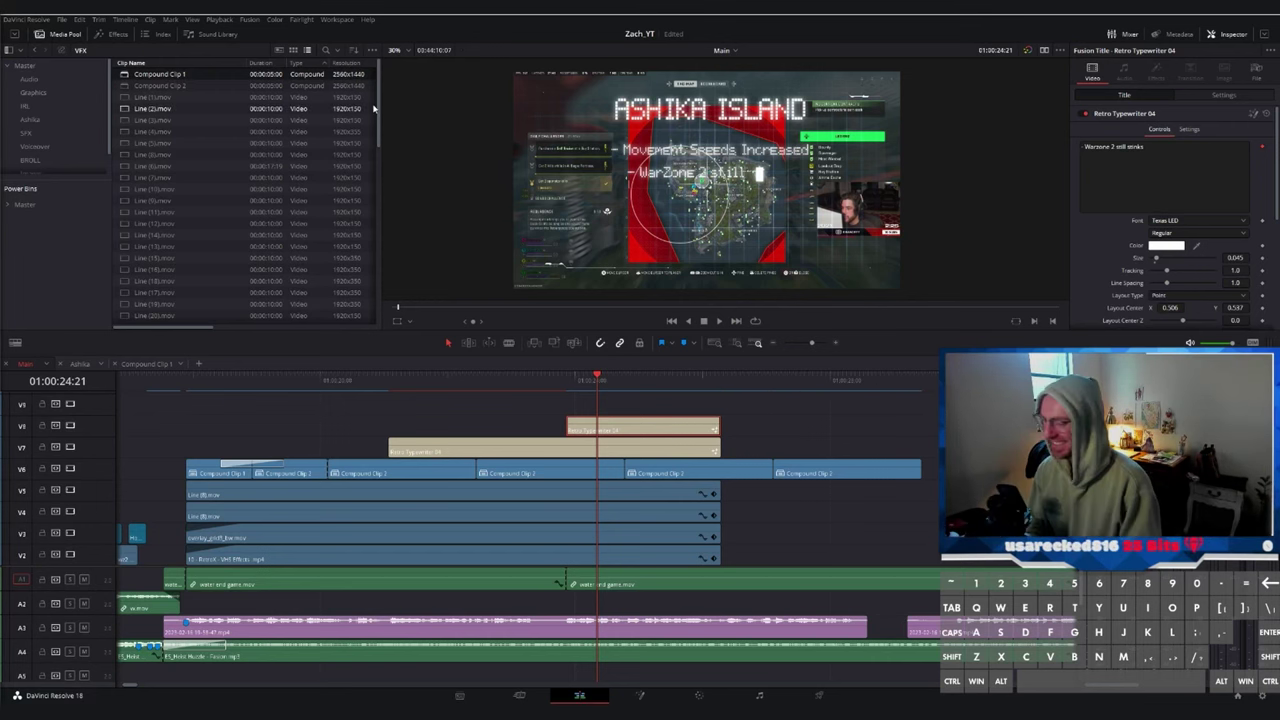
pyautogui.press('space')
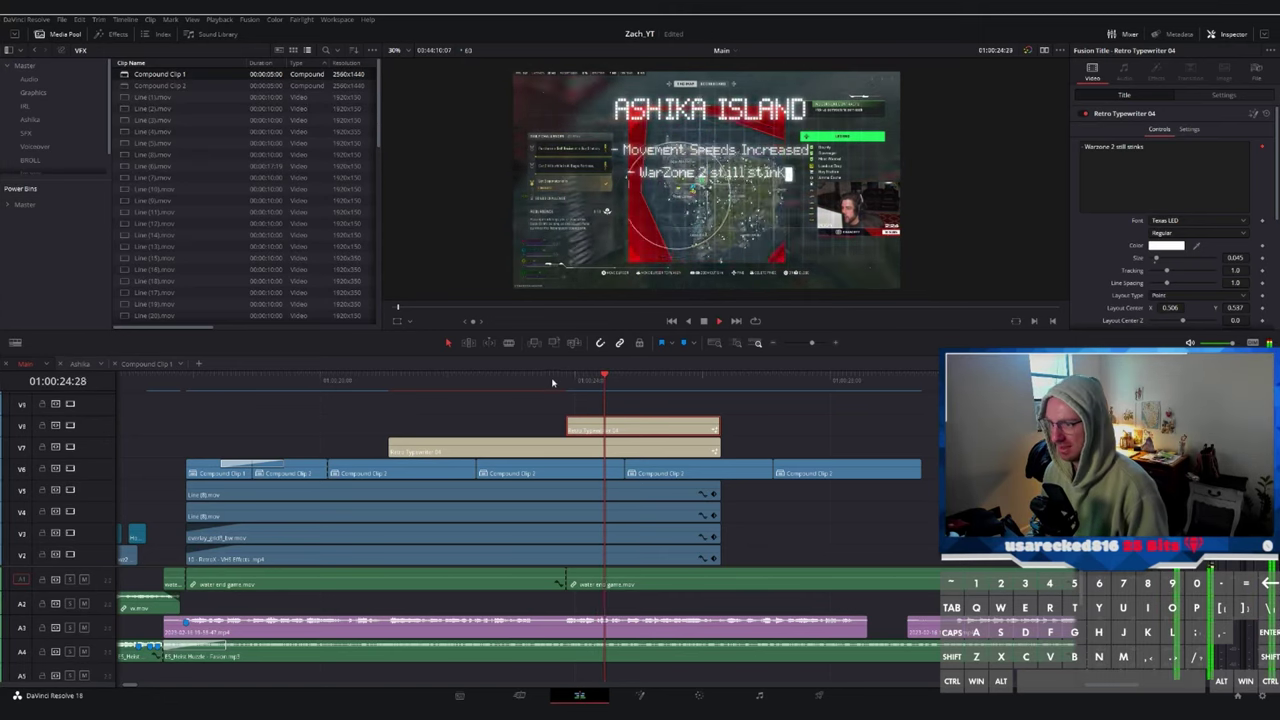
pyautogui.moveTo(736, 394)
pyautogui.mouseDown()
pyautogui.moveTo(743, 407)
pyautogui.moveTo(726, 410)
pyautogui.mouseUp()
pyautogui.moveTo(719, 555); pyautogui.dragTo(726, 554)
pyautogui.moveTo(718, 533); pyautogui.dragTo(724, 530)
pyautogui.moveTo(718, 512); pyautogui.dragTo(724, 511)
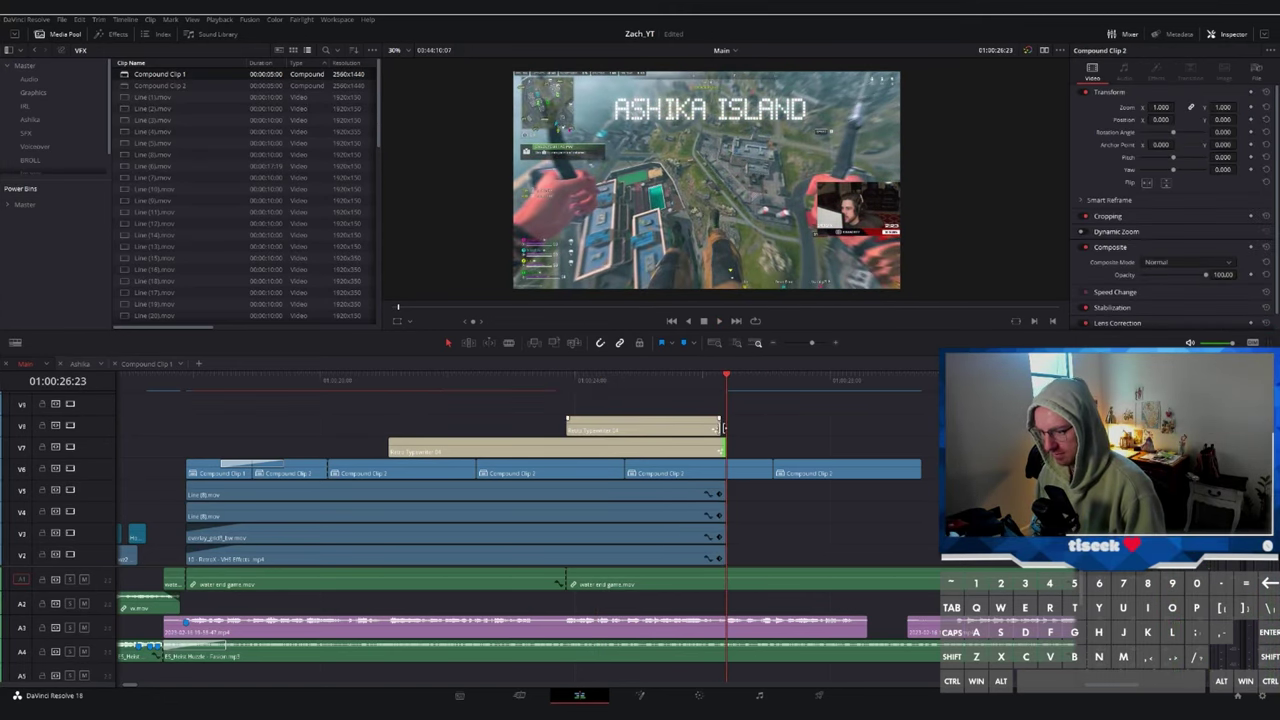
pyautogui.moveTo(721, 428); pyautogui.dragTo(727, 428)
# - Split the V1 gameplay clip at 01:00:26:23 and paste the preceding segment's attributes onto the new middle segment
pyautogui.scroll(-1, 727, 430)
pyautogui.hotkey('ctrl', 'b')
pyautogui.click(509, 558)
pyautogui.hotkey('ctrl', 'c')
pyautogui.click(635, 558)
pyautogui.hotkey('alt', 'v')
pyautogui.click(734, 519)
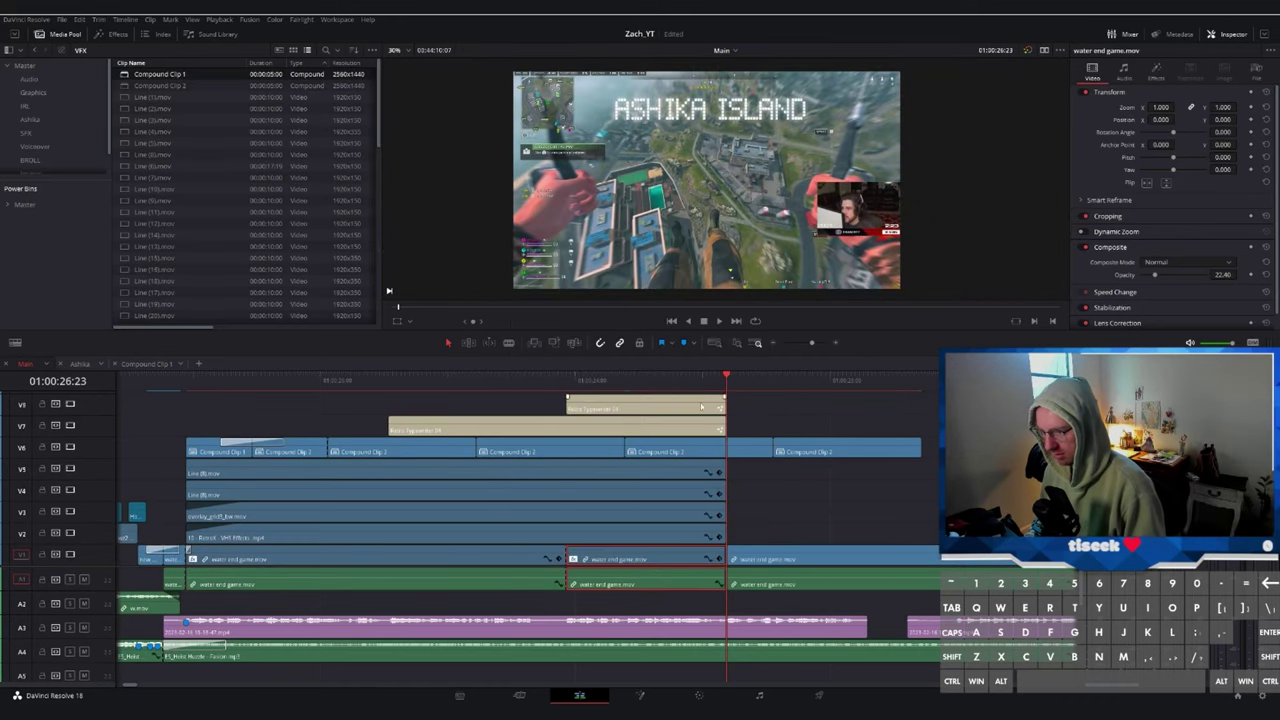
# - Apply a Cross Dissolve transition to the V1 gameplay cut where the title layers end, and play it back
pyautogui.click(685, 381)
pyautogui.scroll(-2, 597, 402)
pyautogui.click(112, 34)
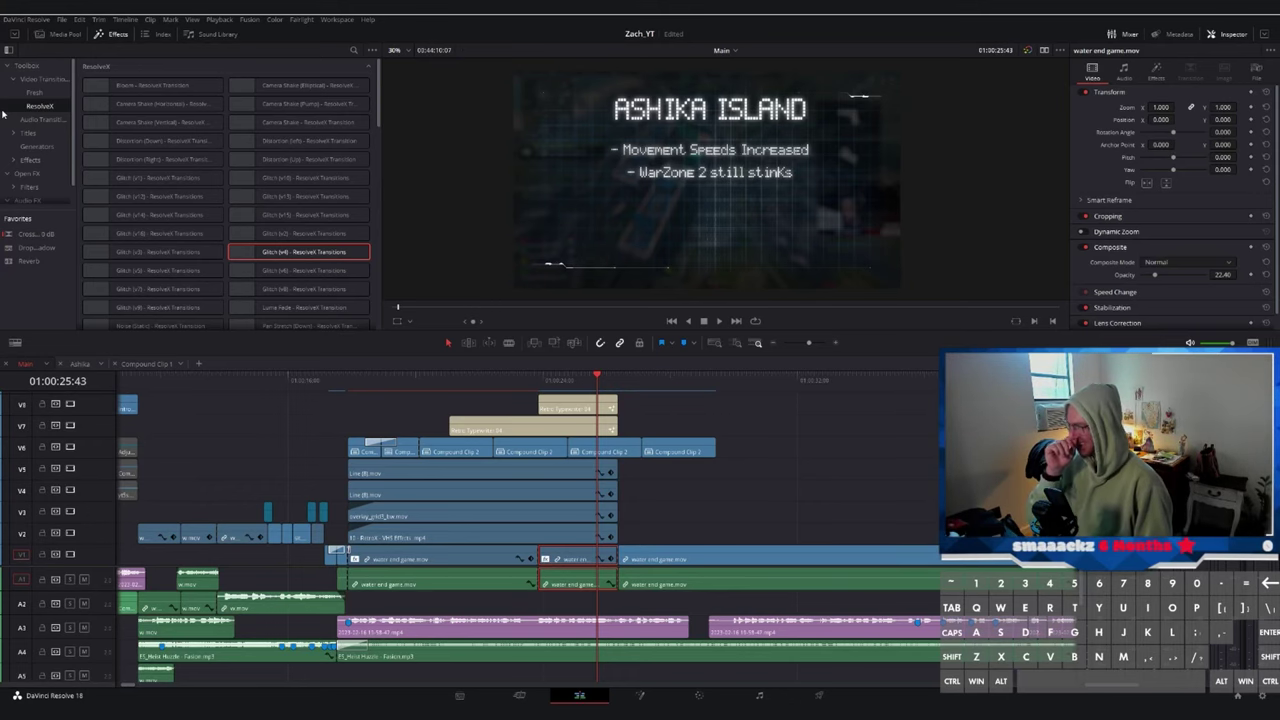
pyautogui.click(27, 65)
pyautogui.moveTo(136, 86); pyautogui.dragTo(140, 106)
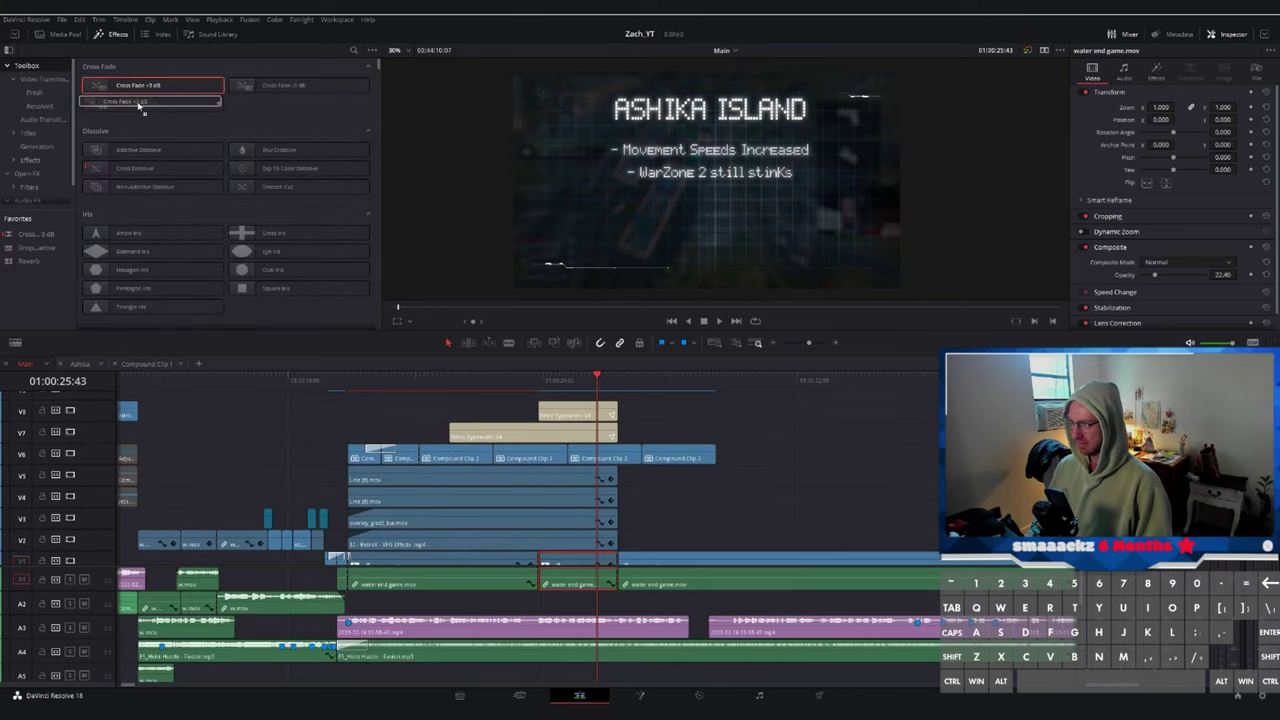
pyautogui.click(44, 79)
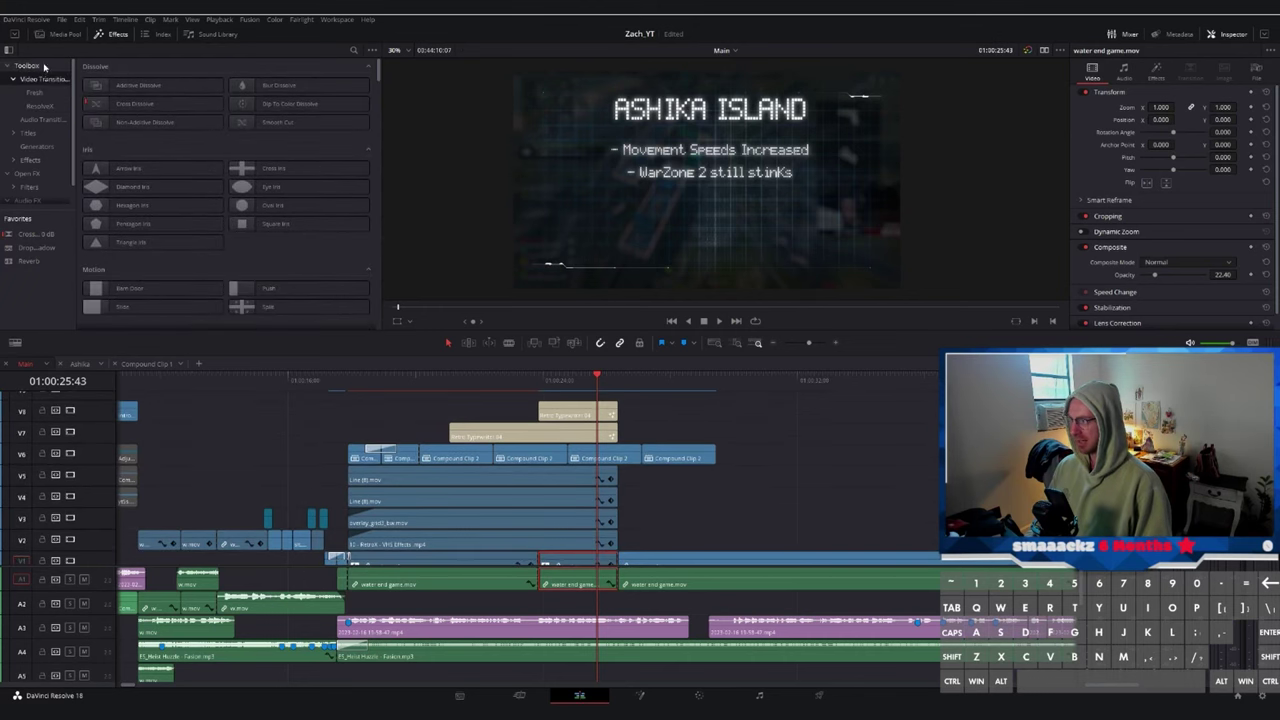
pyautogui.click(100, 104)
pyautogui.press('space')
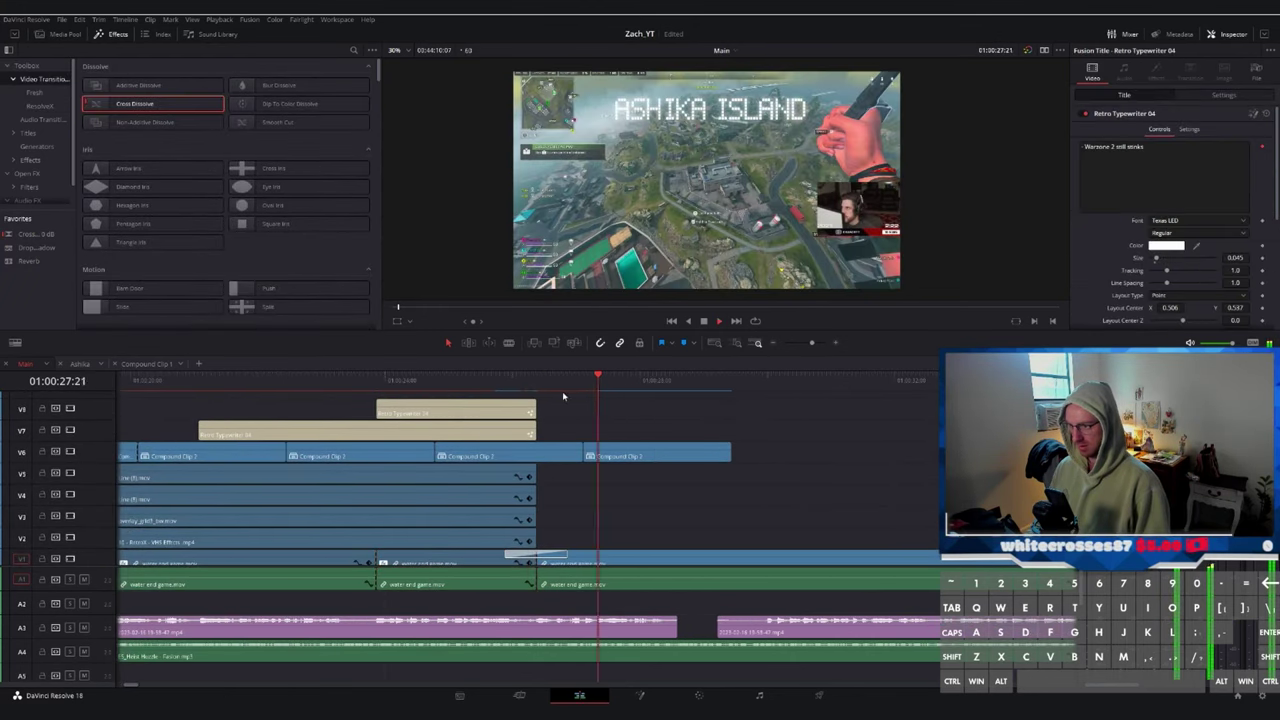
# - Delete the surplus Compound Clip 2 on V6 and adjust the last remaining one to end with the title layers at 01:00:26:23
pyautogui.click(537, 380)
pyautogui.click(689, 450)
pyautogui.press('BackSpace')
pyautogui.moveTo(581, 453); pyautogui.dragTo(488, 452)
pyautogui.click(350, 381)
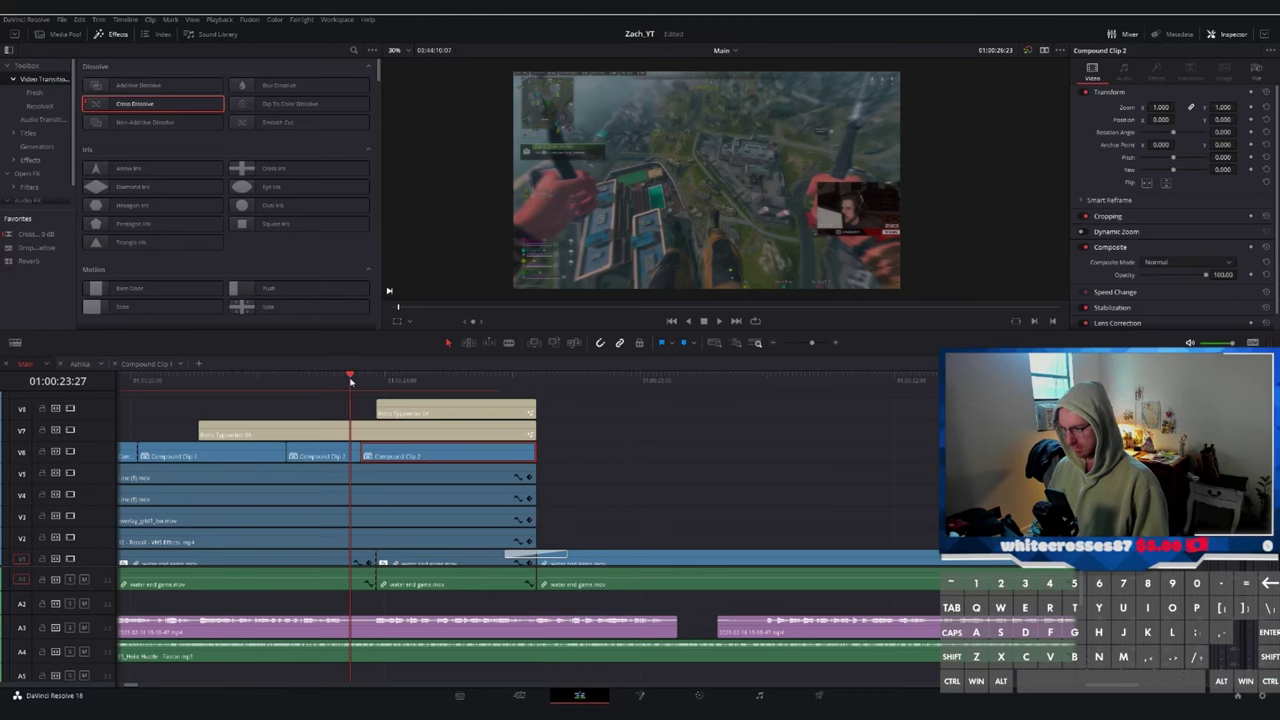
pyautogui.scroll(-4, 535, 470)
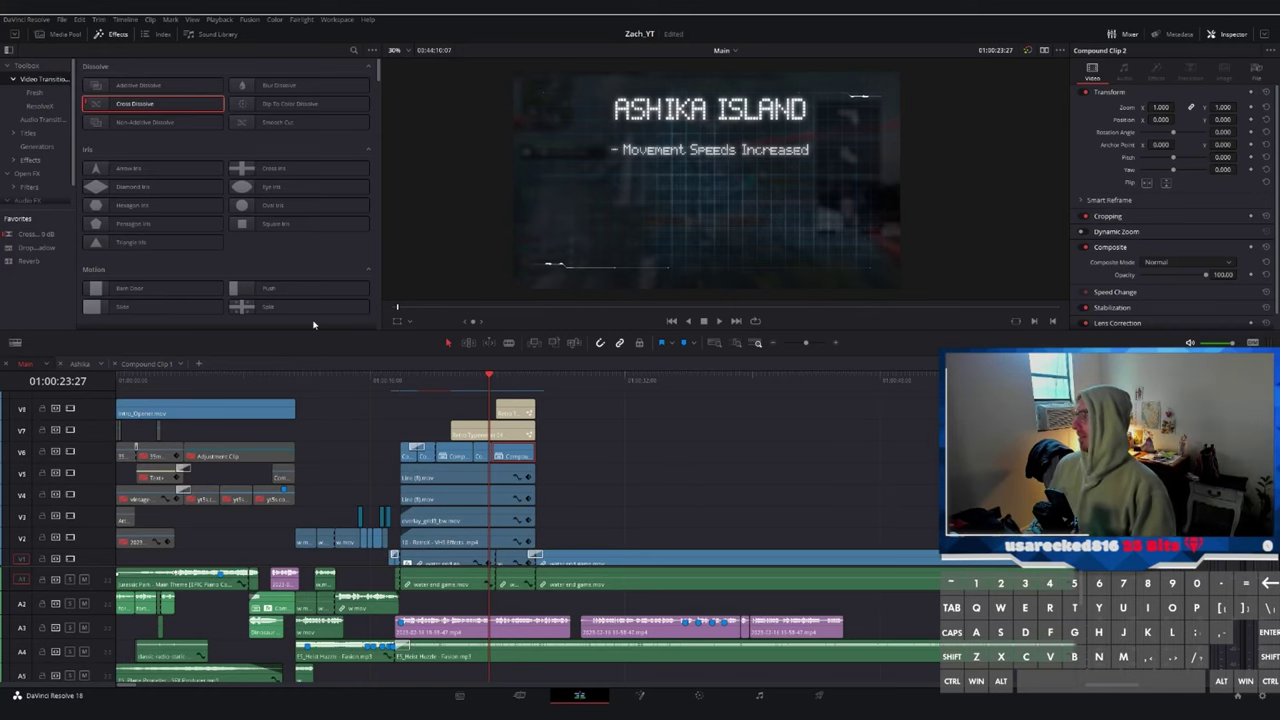
pyautogui.click(428, 389)
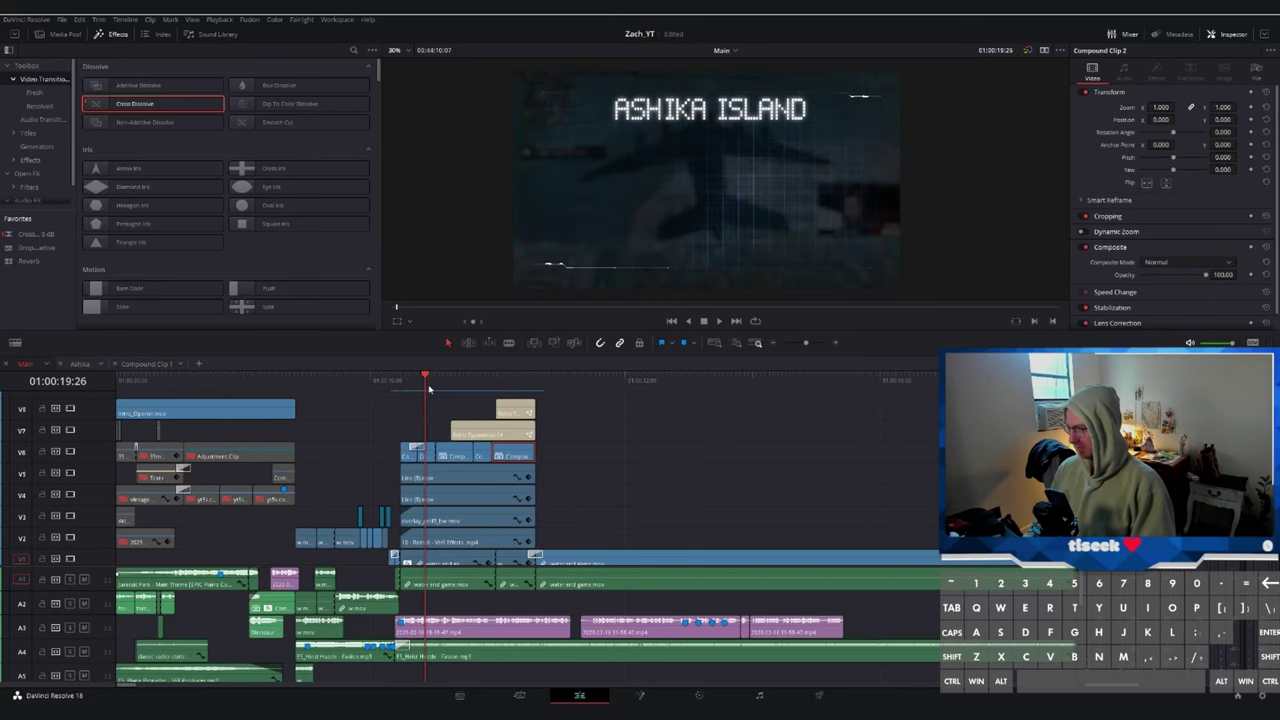
pyautogui.scroll(3, 430, 390)
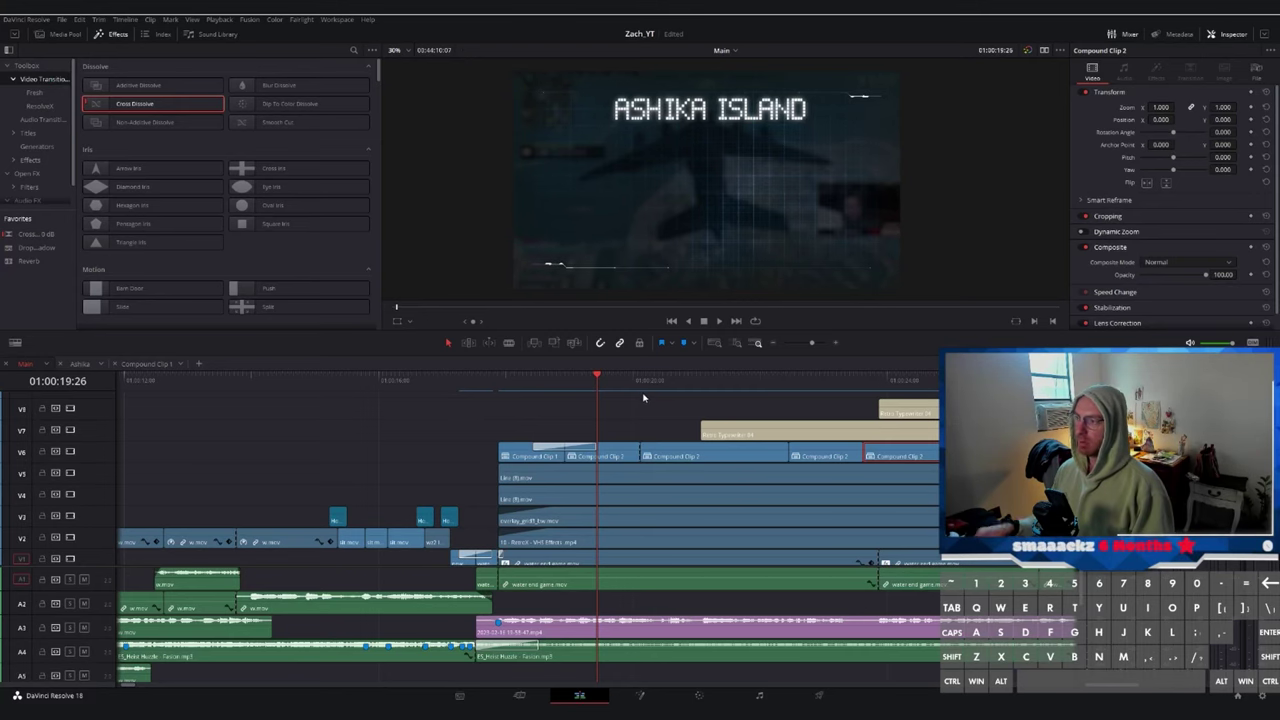
# - Play back the Ashika Island info screen and its dissolve to gameplay, save the project, and replay from 01:00:17:32
pyautogui.press('space')
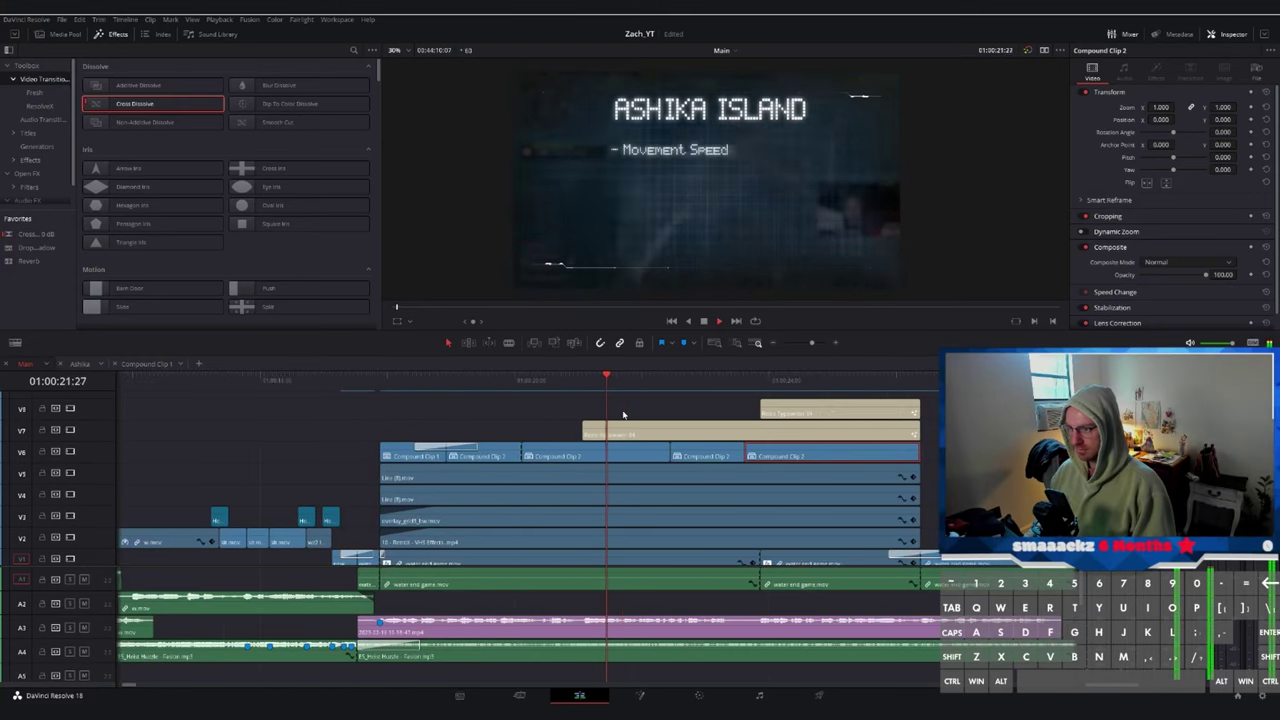
pyautogui.press('space')
pyautogui.press('Up')
pyautogui.click(912, 556)
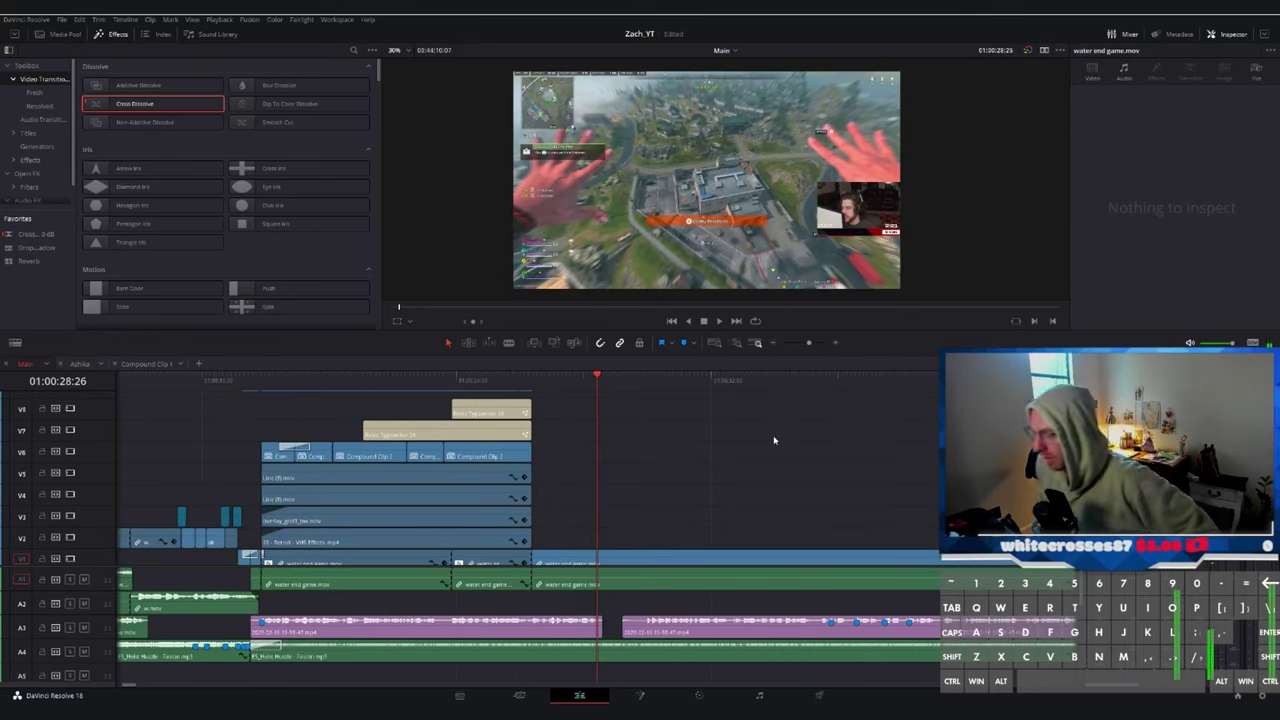
pyautogui.scroll(-1, 720, 487)
pyautogui.moveTo(527, 565); pyautogui.dragTo(527, 547)
pyautogui.hotkey('ctrl', 's')
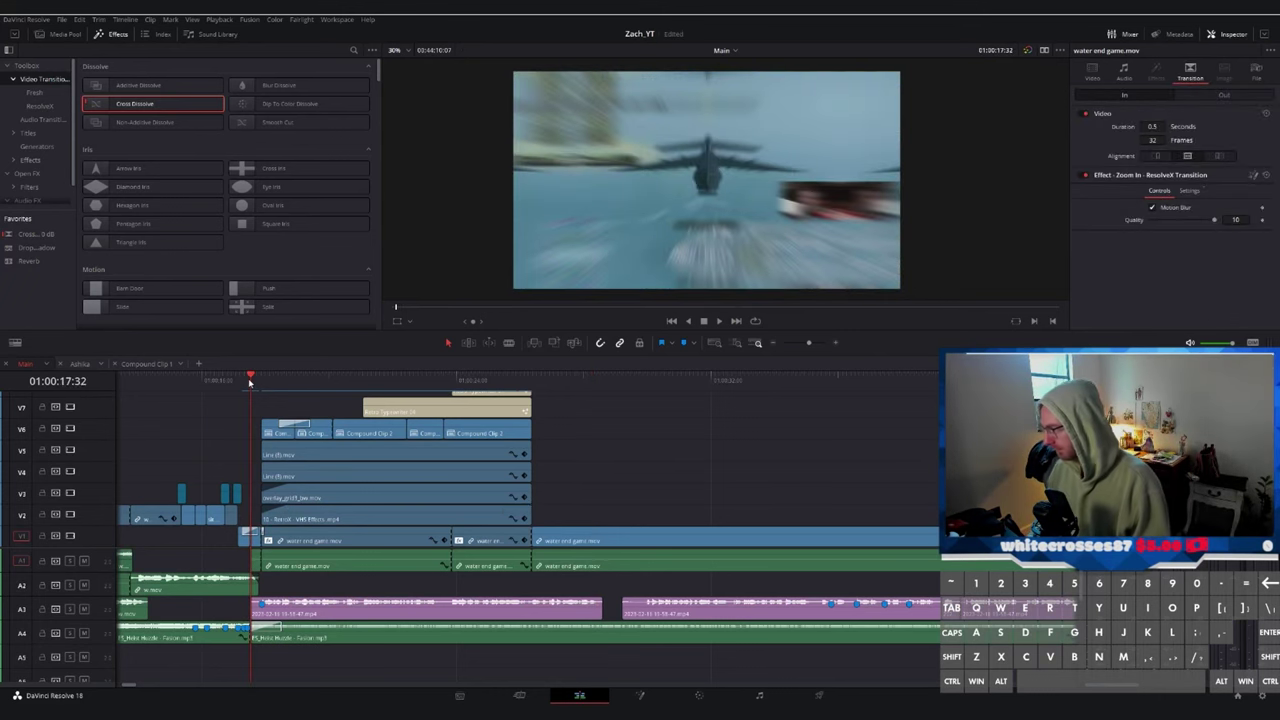
pyautogui.press('space')
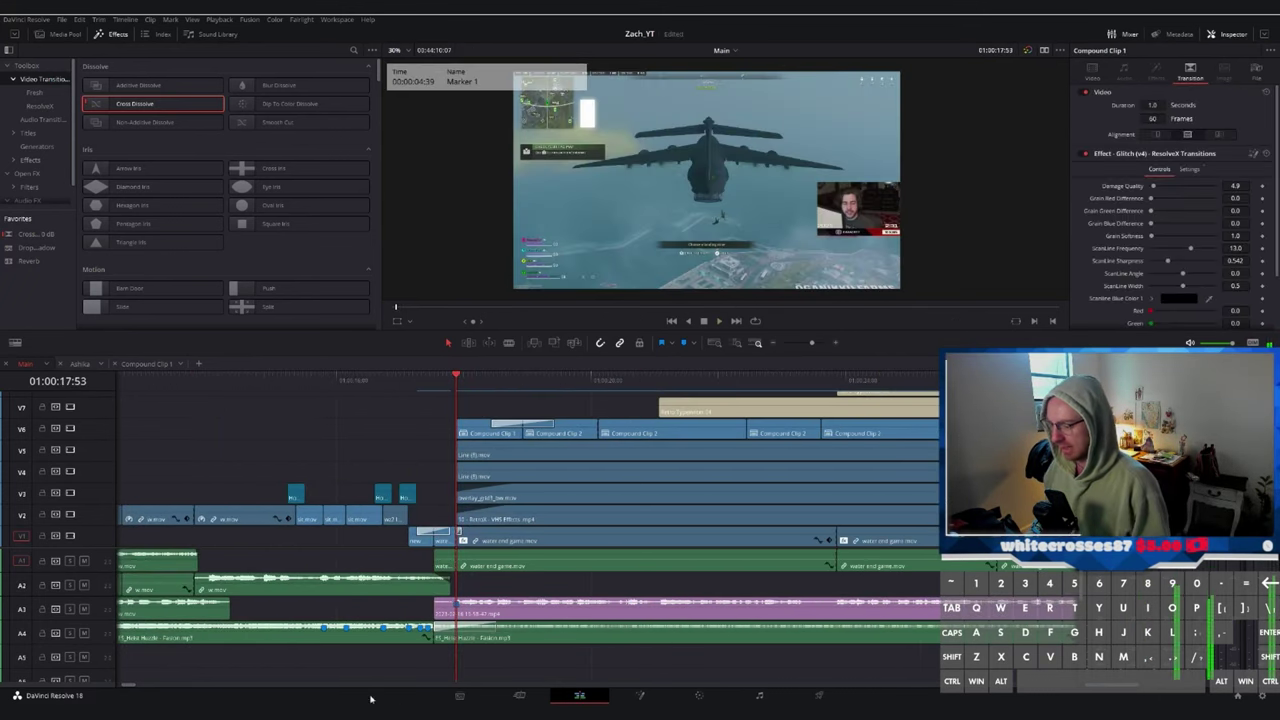
# - Preview Glitch v2 - The Resolve Store.wav from the Audio bin and place it on A5 beneath the V6 glitch transition
pyautogui.click(371, 703)
pyautogui.click(62, 34)
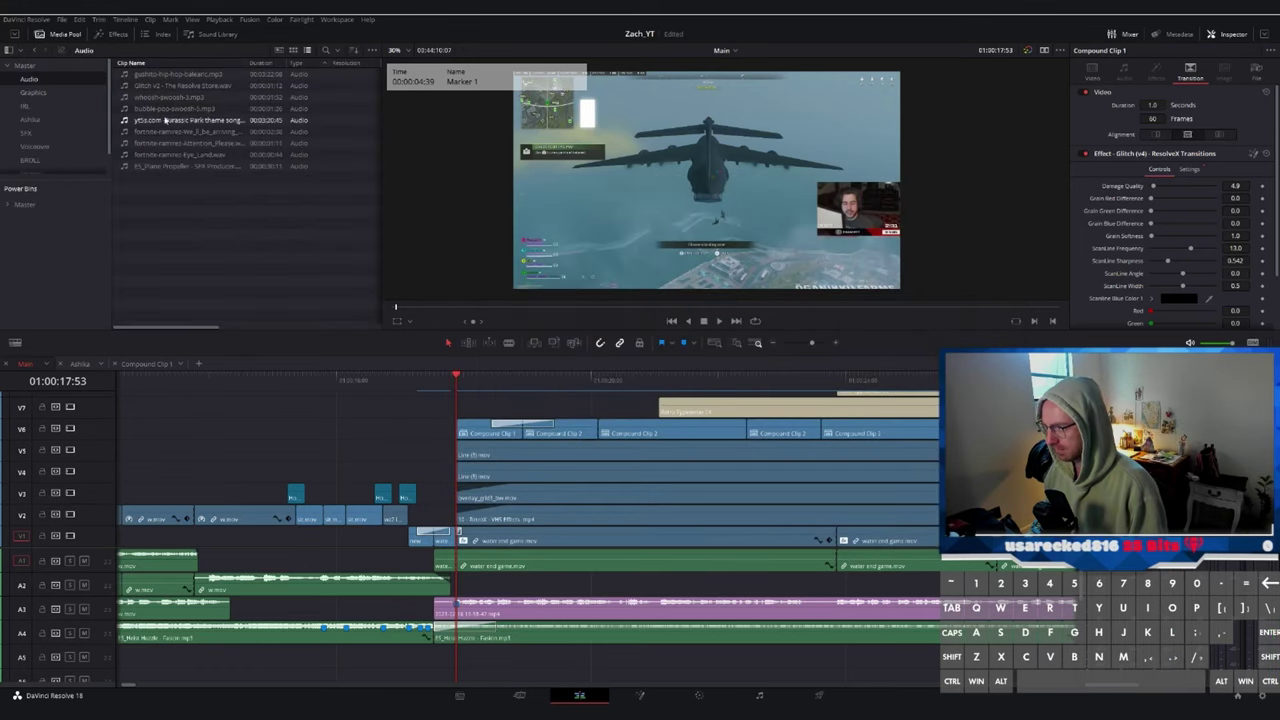
pyautogui.doubleClick(352, 86)
pyautogui.press('space')
pyautogui.click(523, 380)
pyautogui.scroll(-2, 520, 610)
pyautogui.moveTo(184, 86); pyautogui.dragTo(538, 608)
# - Preview the computer-room-beeps MP3 from the Static Glitches Interference folder and place it on A6 at 01:00:17:53 with volume -18.75
pyautogui.hotkey('alt', 'Tab')
pyautogui.doubleClick(782, 306)
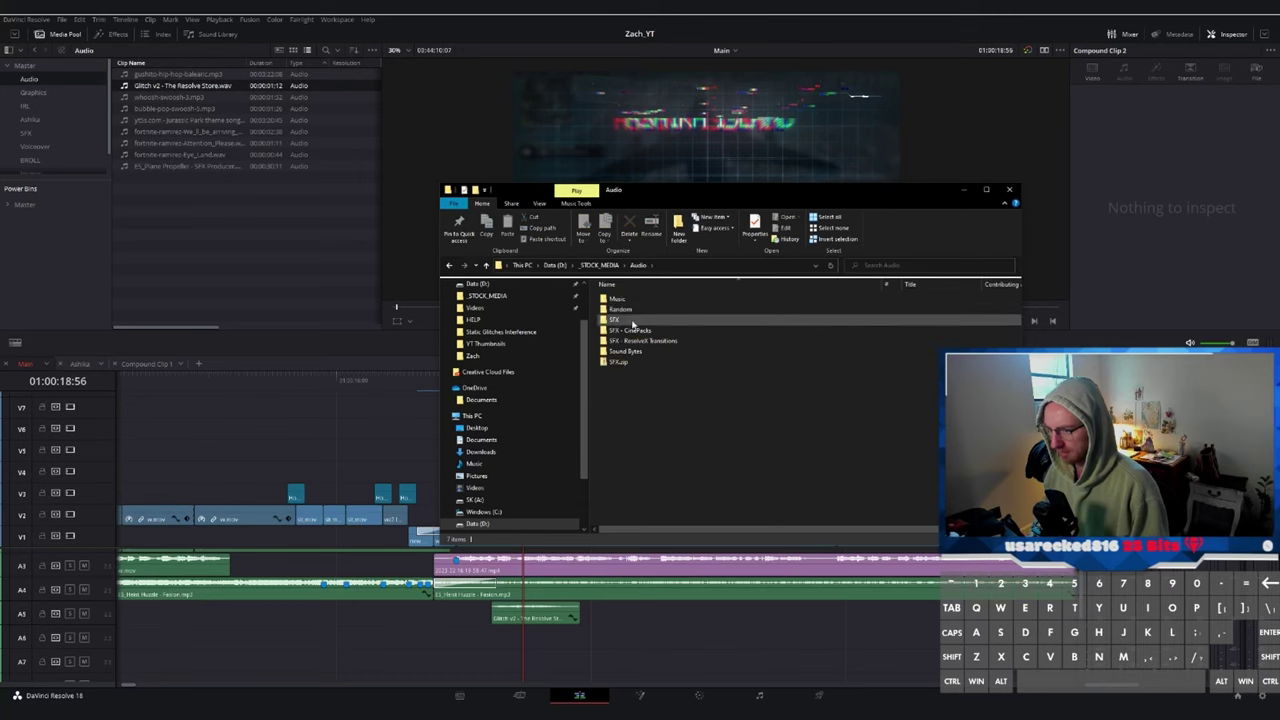
pyautogui.doubleClick(633, 321)
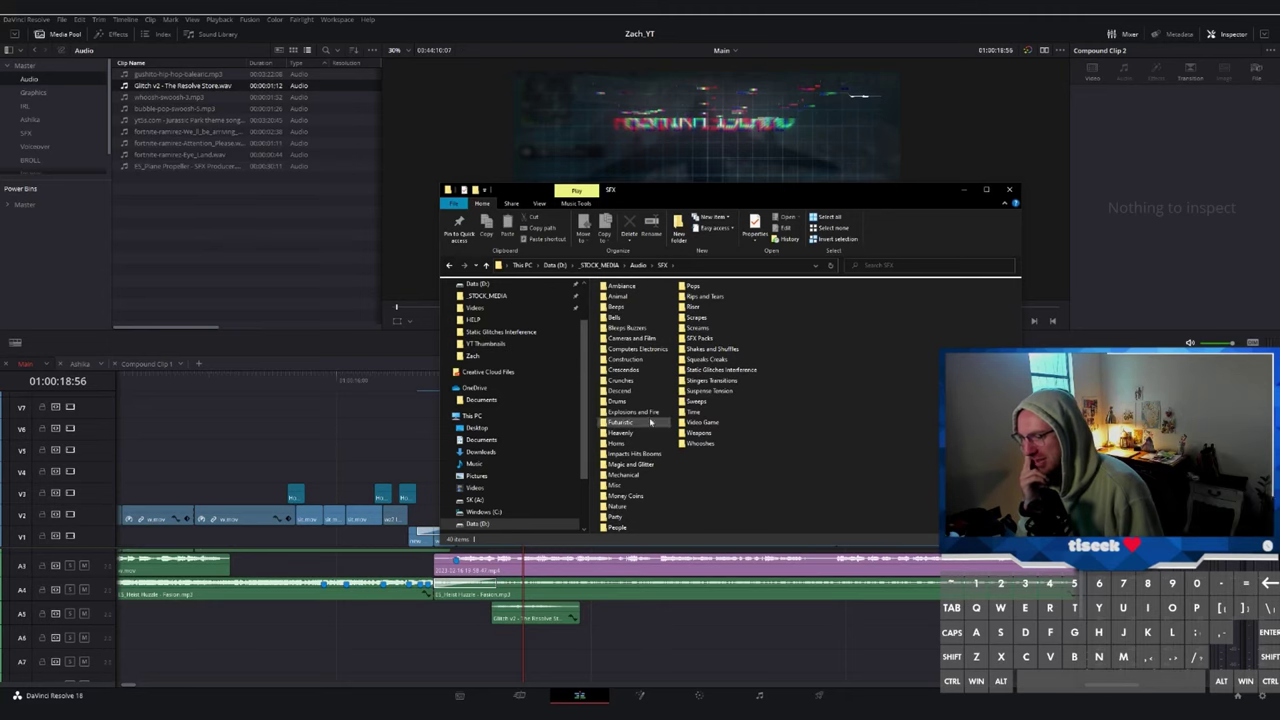
pyautogui.doubleClick(716, 370)
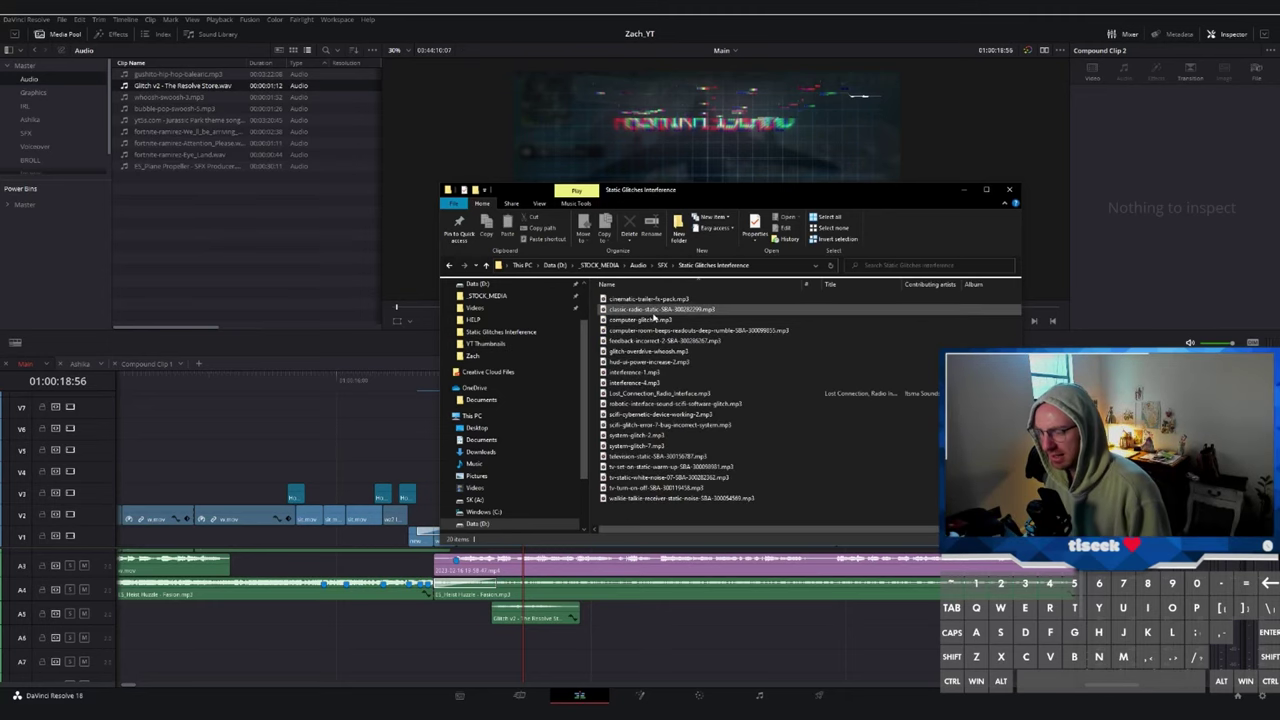
pyautogui.doubleClick(655, 330)
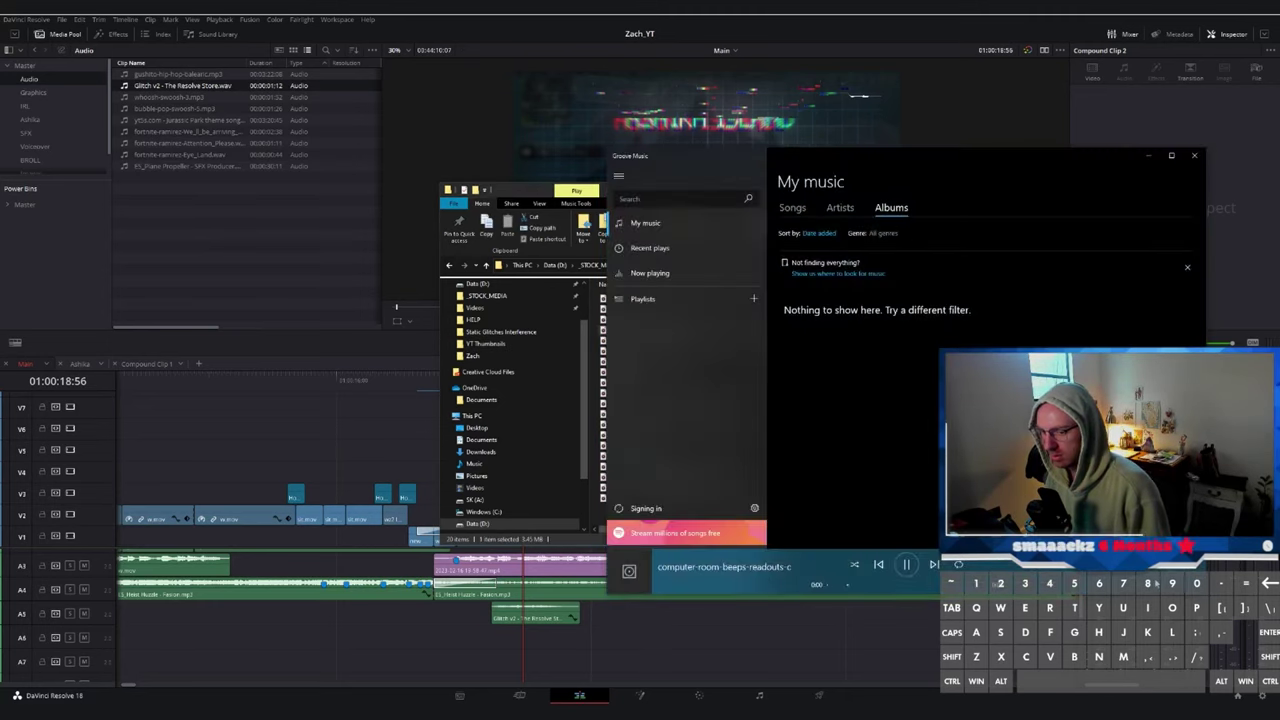
pyautogui.click(1194, 156)
pyautogui.moveTo(655, 327); pyautogui.dragTo(598, 601)
# - Play back the title section with the new sound effects and return the playhead to 01:00:17:53
pyautogui.scroll(-2, 598, 601)
pyautogui.click(406, 381)
pyautogui.press('space')
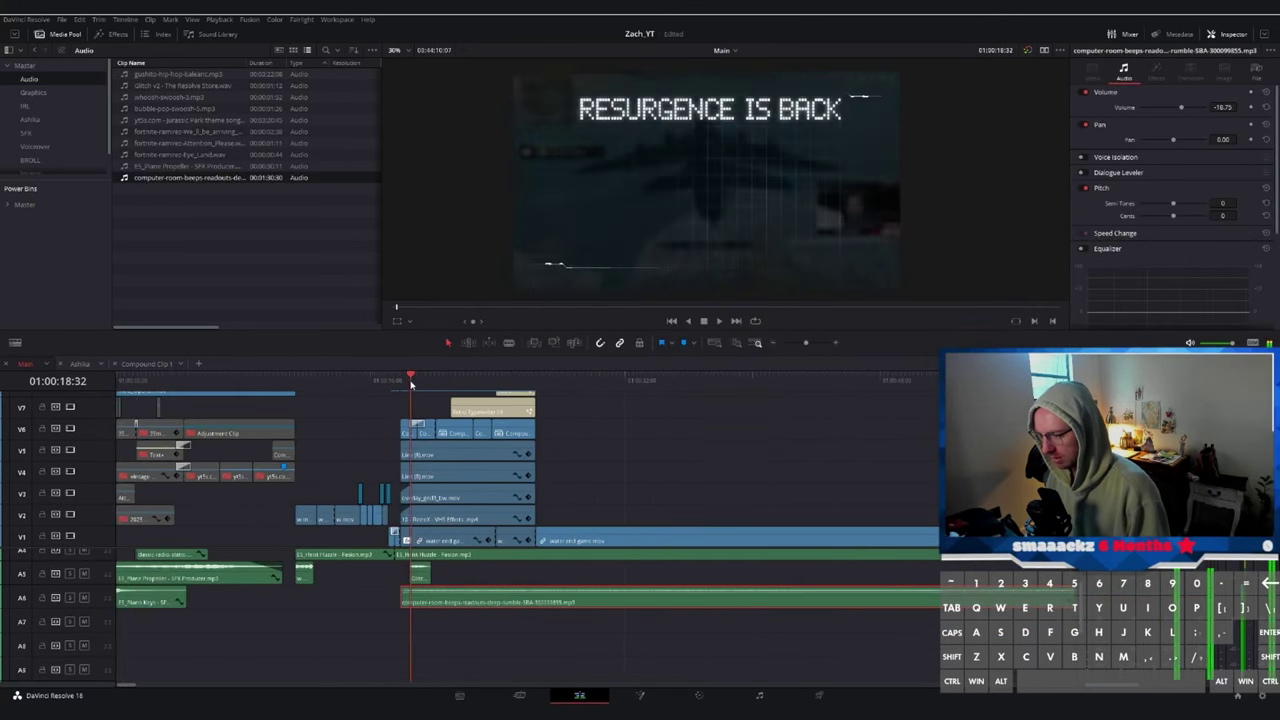
pyautogui.scroll(1, 518, 570)
pyautogui.press('space')
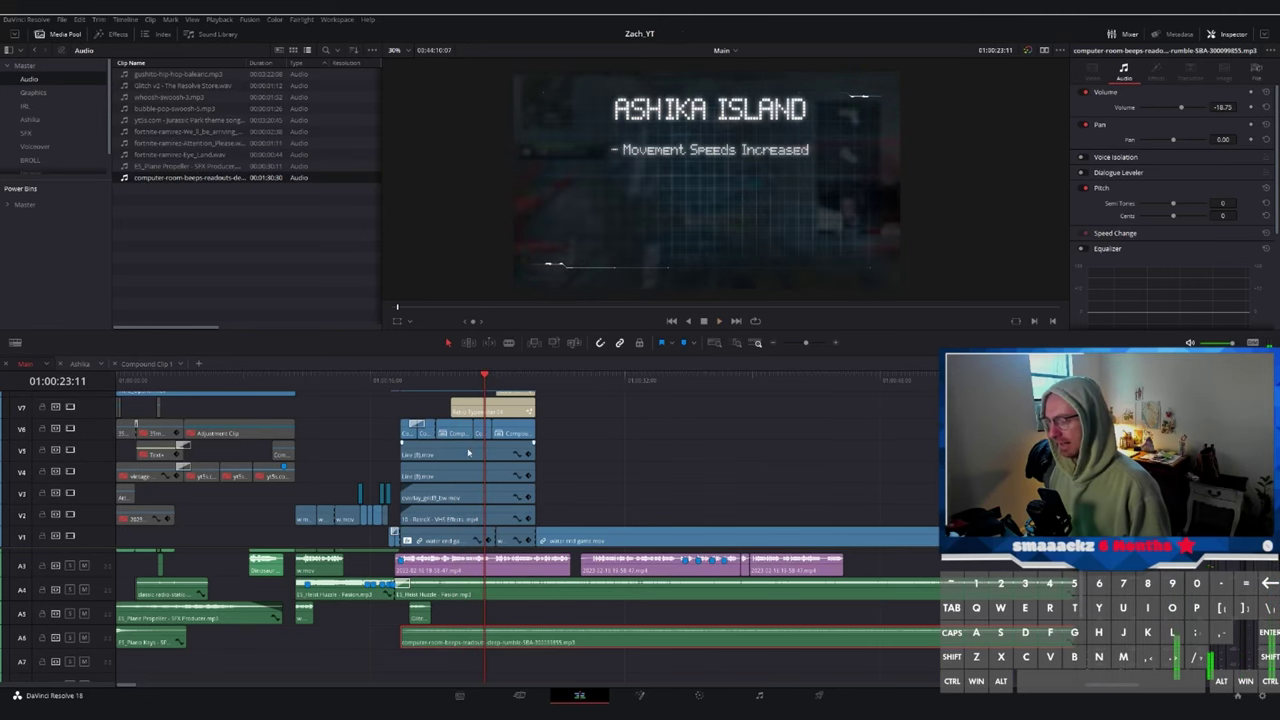
pyautogui.click(404, 381)
pyautogui.scroll(2, 404, 383)
pyautogui.moveTo(597, 383); pyautogui.dragTo(591, 383)
# - Switch to Envato Elements and search the sound effects for "digital write on", followed by "digital"
pyautogui.hotkey('alt', 'Tab')
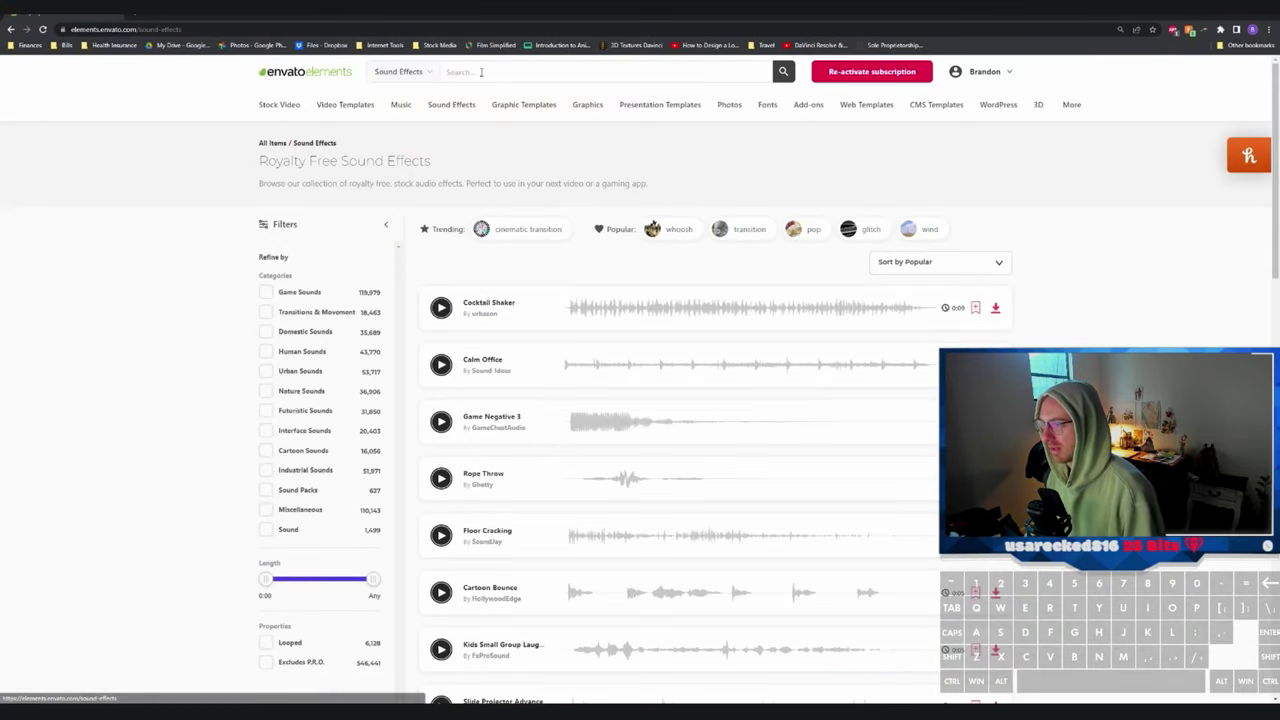
pyautogui.click(481, 77)
pyautogui.write('d')
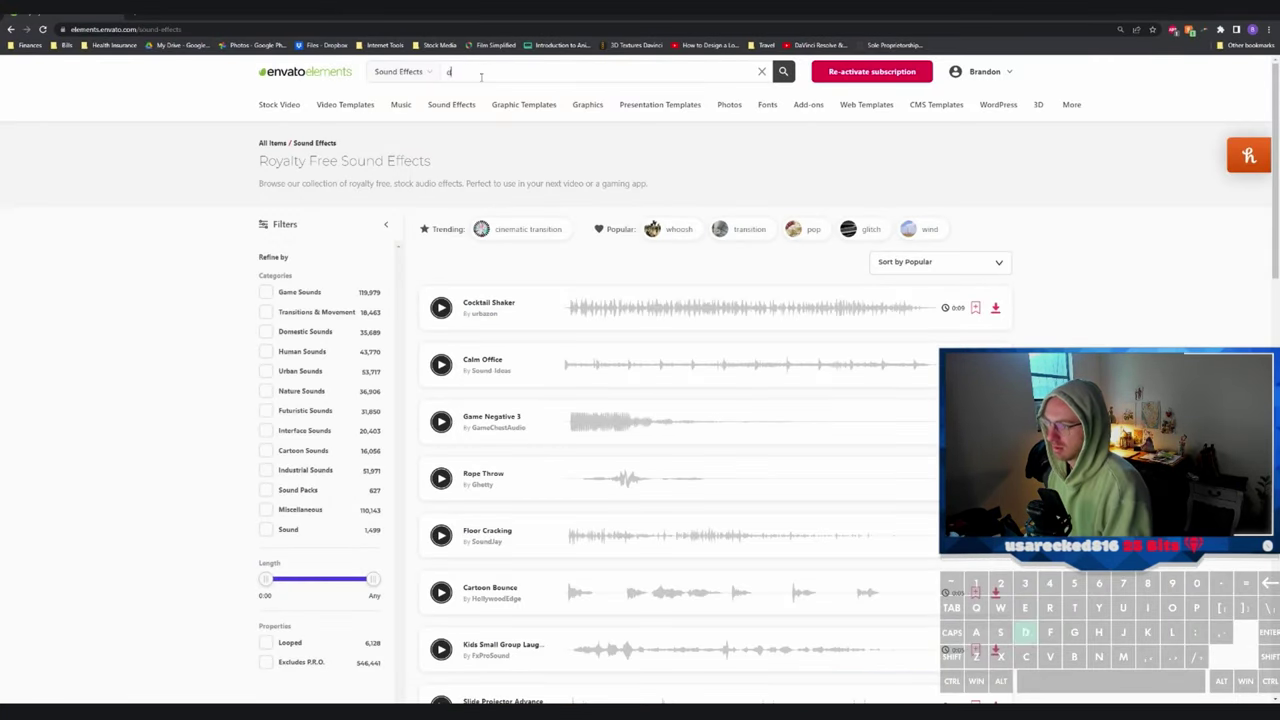
pyautogui.write('igital write on')
pyautogui.press('Return')
pyautogui.write('gital')
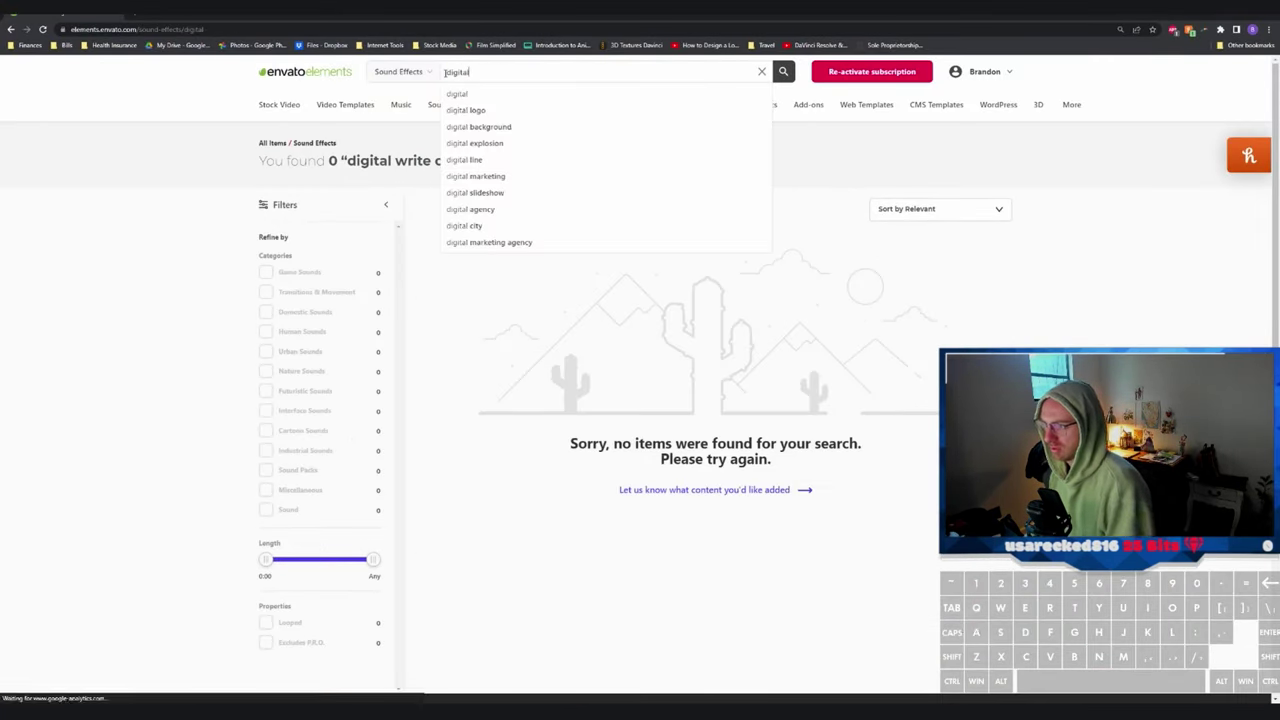
pyautogui.press('Return')
# - Listen to the Digital Particles, Digital Creepy, digital sweep_03 and Digital Text sound effects
pyautogui.click(441, 287)
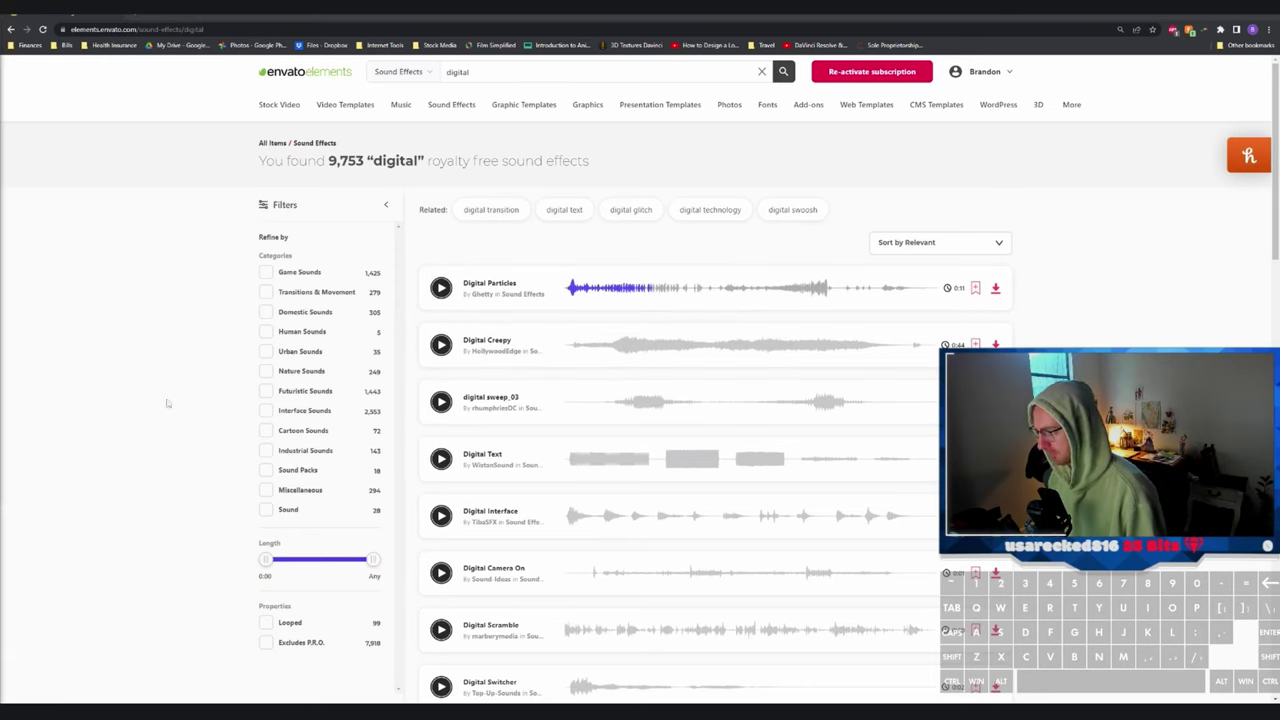
pyautogui.click(441, 344)
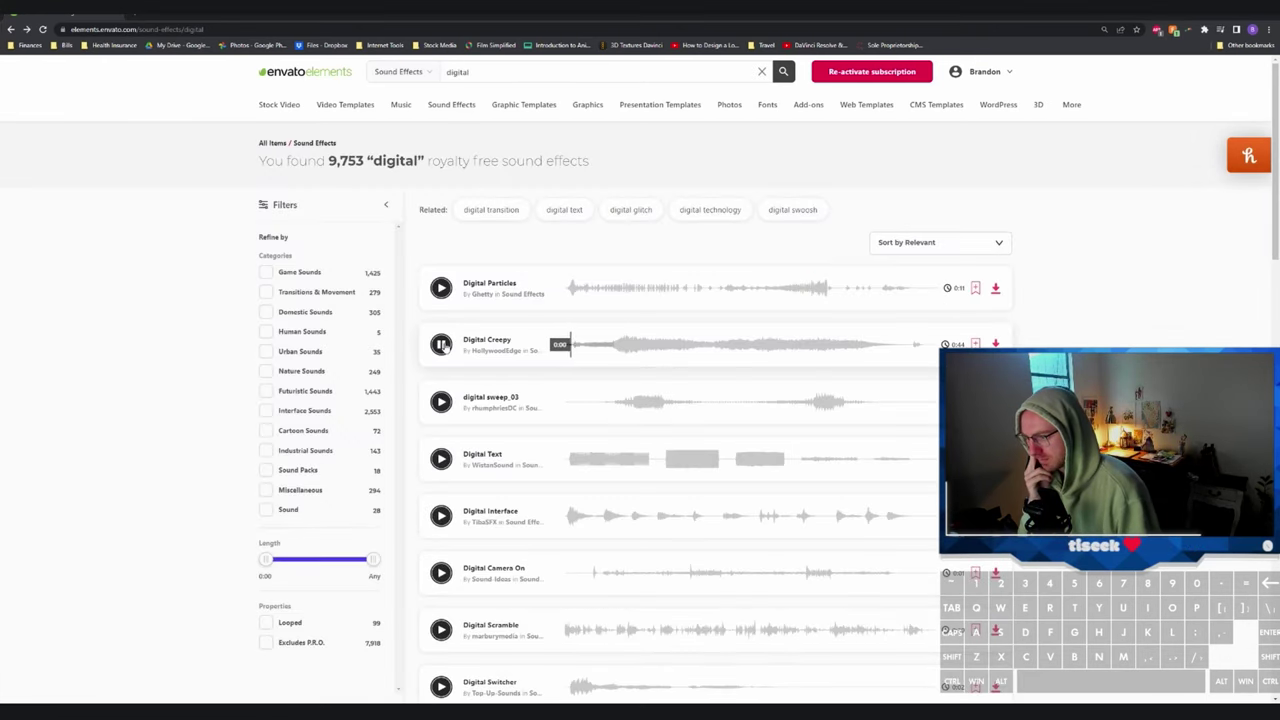
pyautogui.click(441, 401)
pyautogui.click(441, 458)
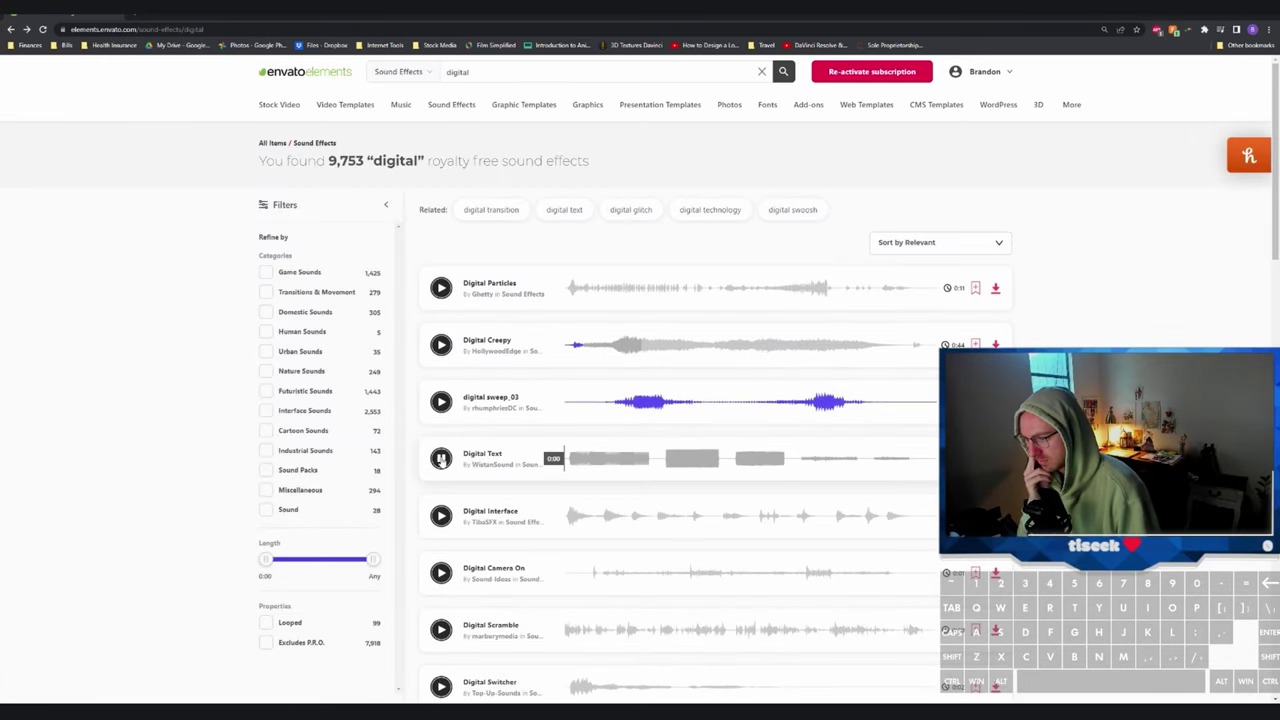
pyautogui.click(808, 464)
# - Open the Digital Text sound effect's item page and download the sound effect
pyautogui.scroll(-1, 771, 500)
pyautogui.click(537, 426)
pyautogui.scroll(-9, 231, 351)
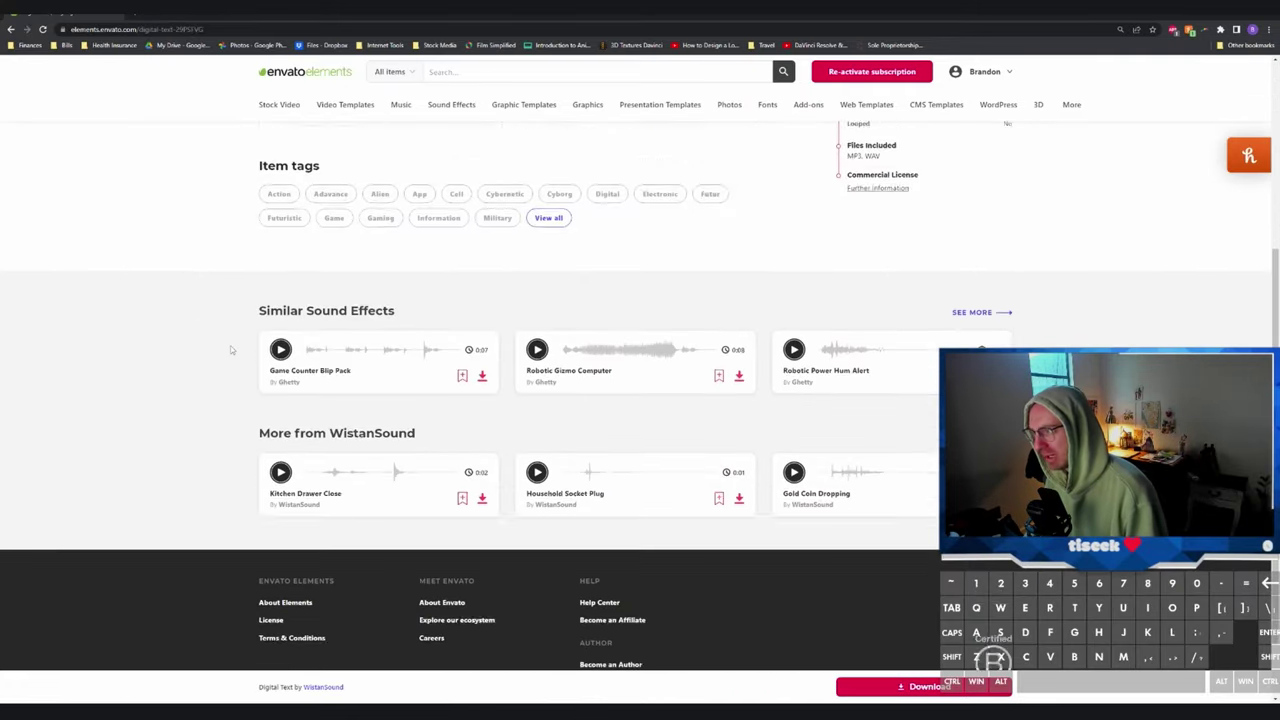
pyautogui.scroll(4, 231, 350)
pyautogui.scroll(3, 231, 350)
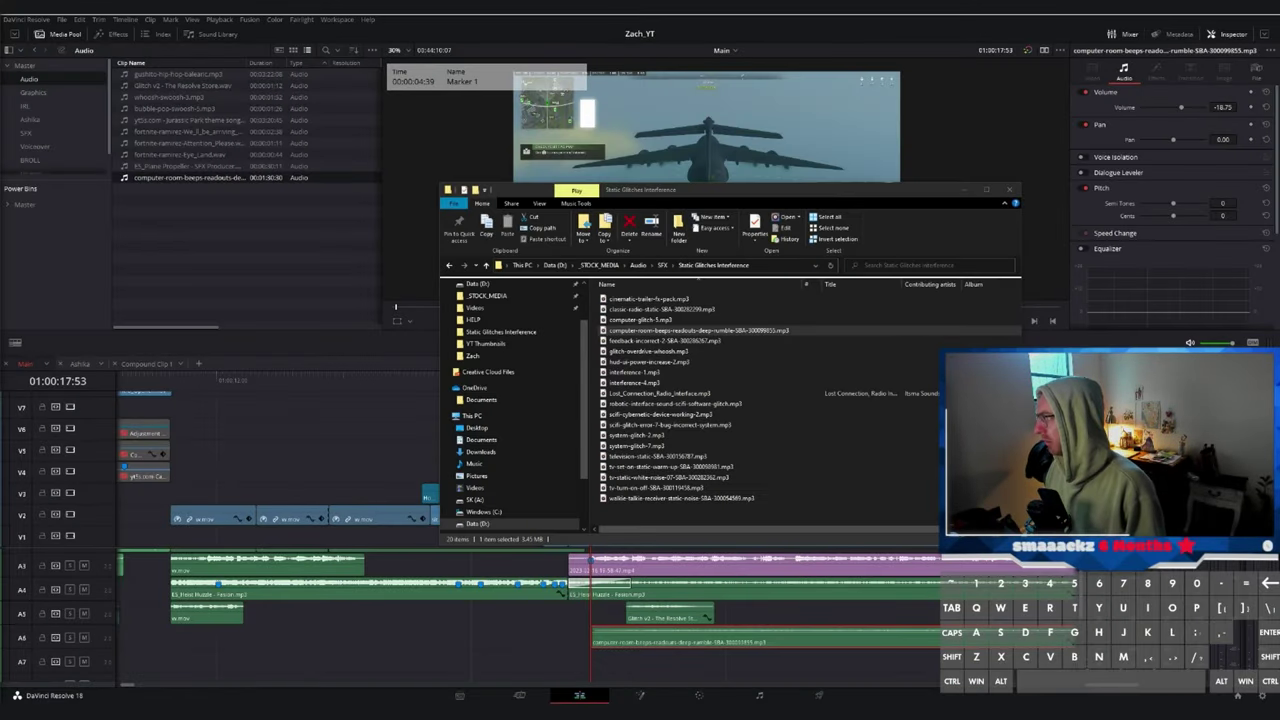
# - Extract the downloaded digital-text zip in the Downloads folder and open the extracted folder
pyautogui.scroll(2, 500, 400)
pyautogui.click(480, 315)
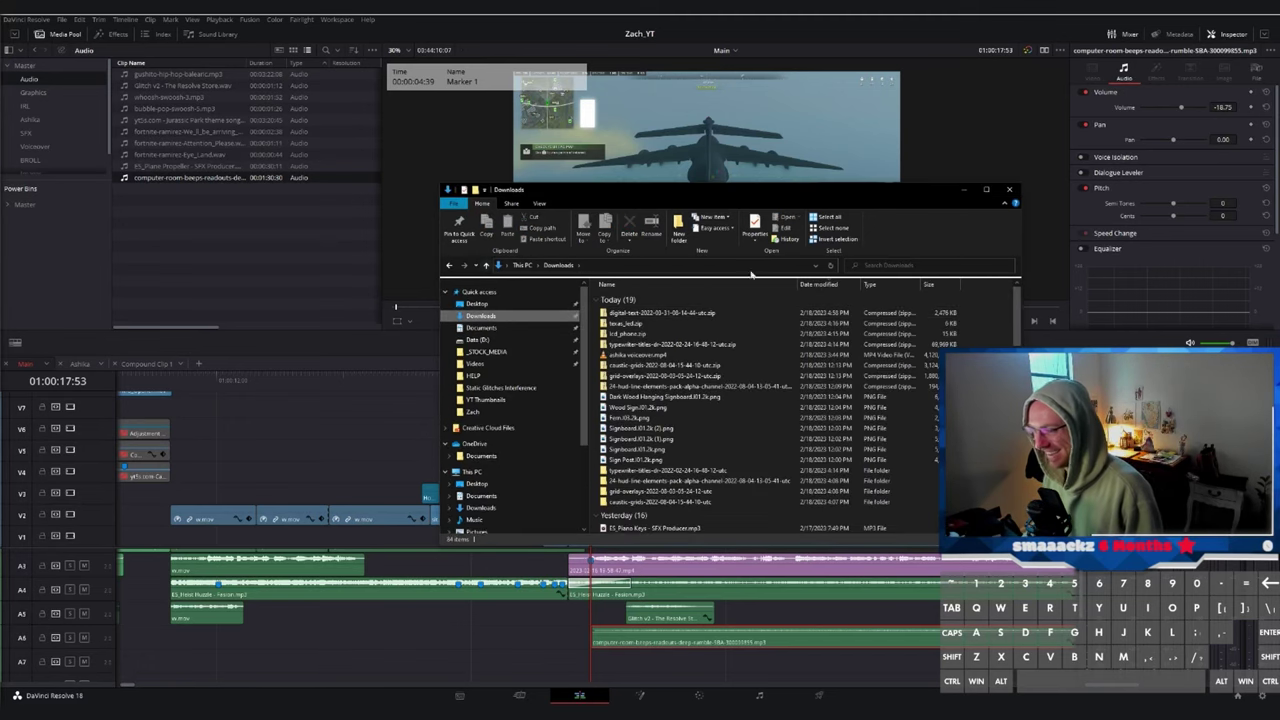
pyautogui.click(593, 203)
pyautogui.click(764, 229)
pyautogui.click(727, 460)
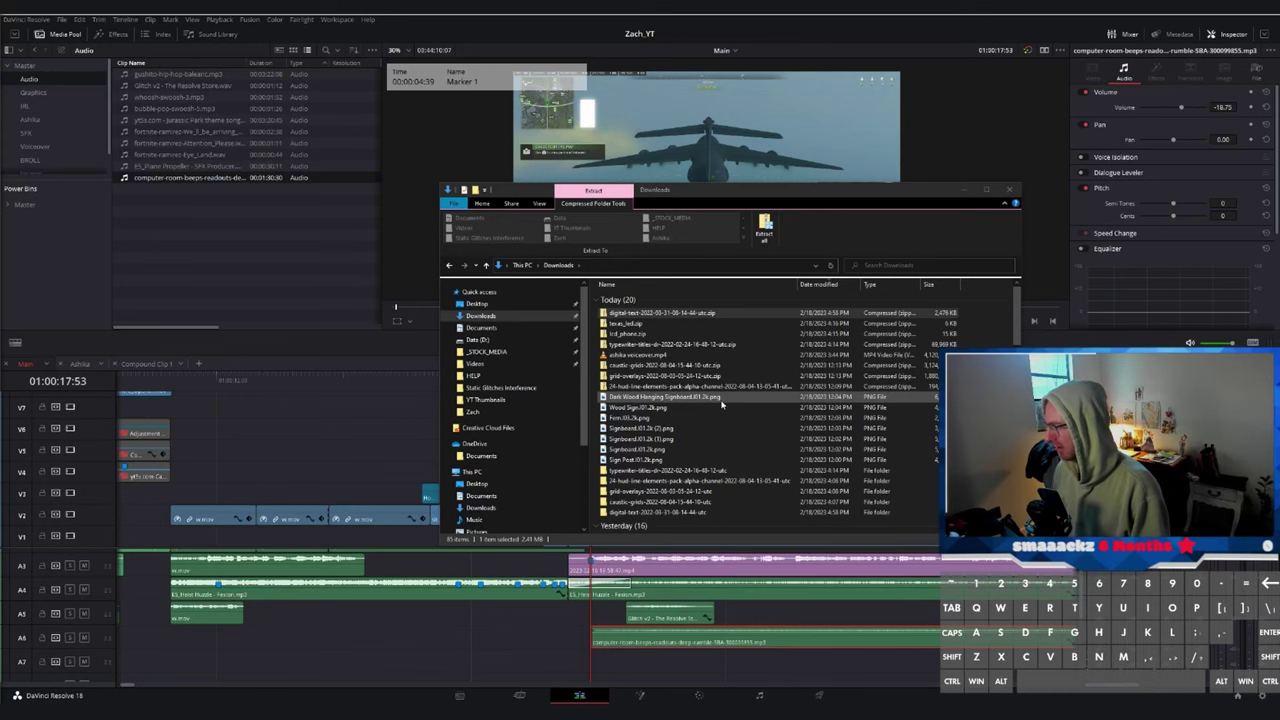
pyautogui.doubleClick(658, 512)
# - Import all the extracted Digital Text MP3 and WAV files into the SFX bin of the DaVinci Resolve project
pyautogui.moveTo(800, 190); pyautogui.dragTo(642, 238)
pyautogui.click(27, 133)
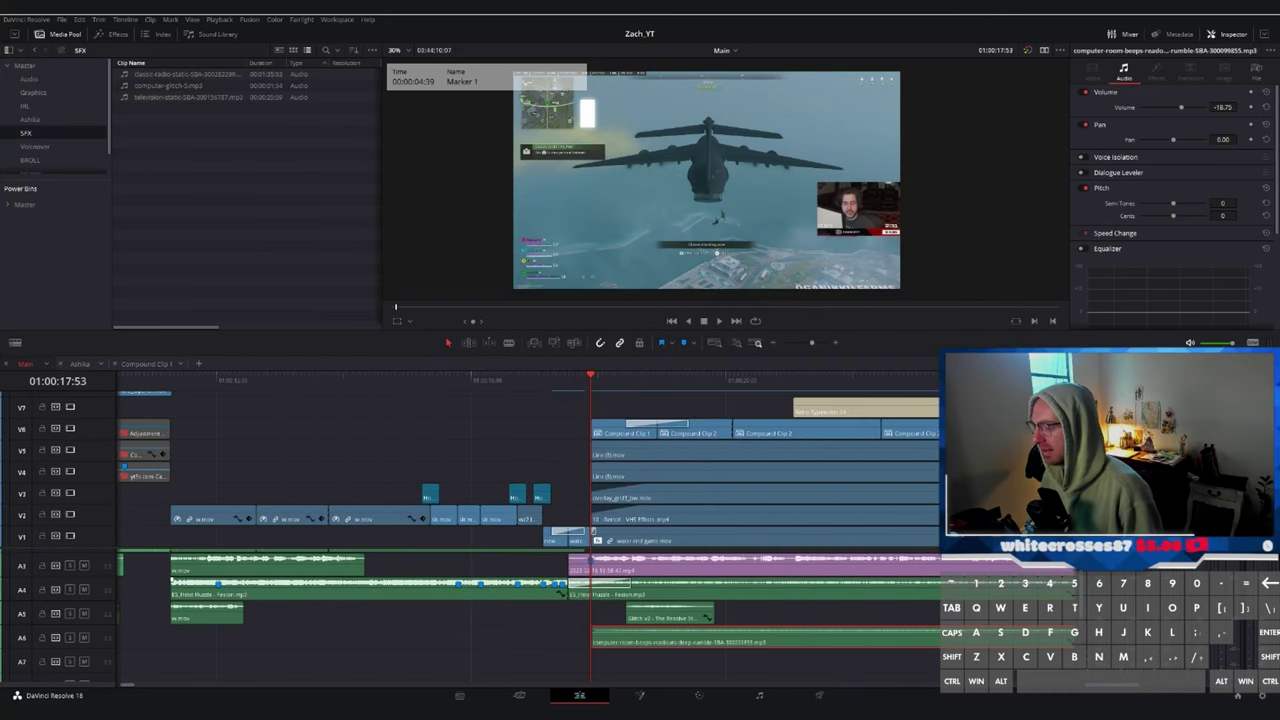
pyautogui.hotkey('alt', 'Tab')
pyautogui.moveTo(512, 499); pyautogui.dragTo(462, 347)
pyautogui.moveTo(475, 357); pyautogui.dragTo(200, 232)
pyautogui.click(852, 238)
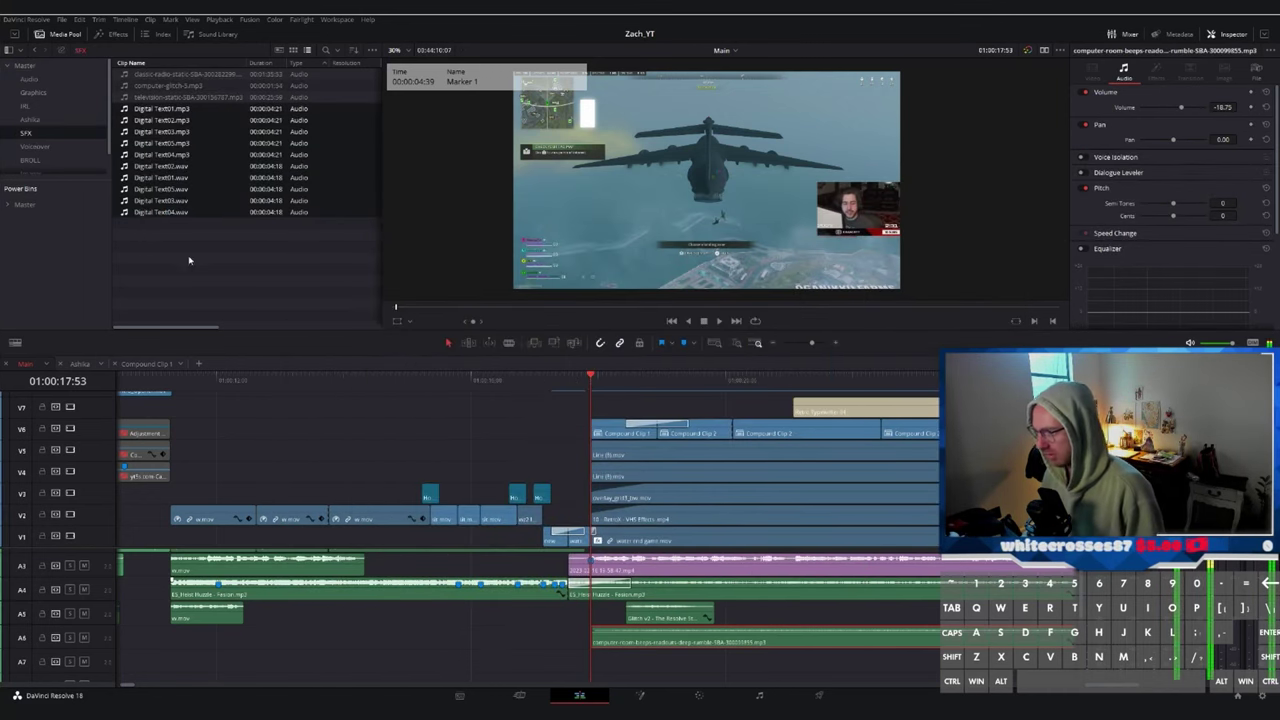
# - Place Digital Text01.mp3 on A7 beneath the start of the title layers with volume -11.25, and play it back
pyautogui.click(189, 260)
pyautogui.click(182, 112)
pyautogui.moveTo(181, 113); pyautogui.dragTo(606, 661)
pyautogui.press('space')
pyautogui.scroll(-2, 683, 611)
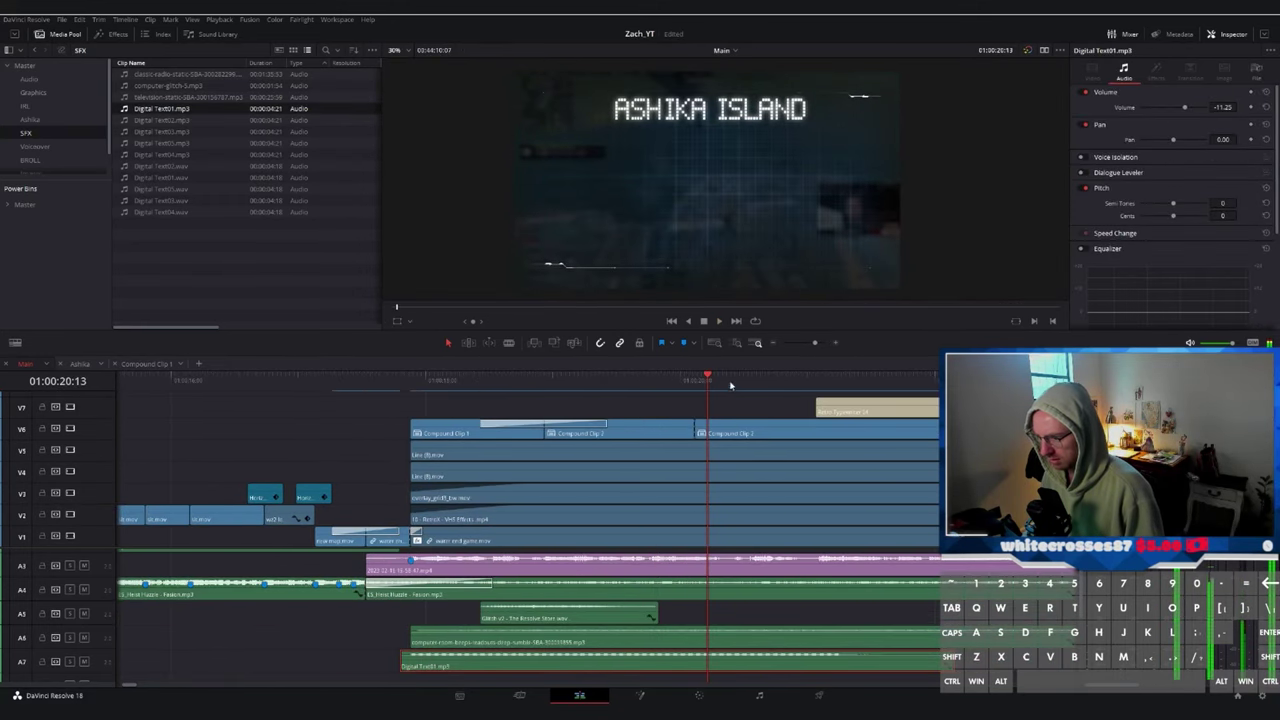
# - Split Digital Text01.mp3 on A7 at 01:00:18:33, where the first title finishes typing, and delete the remainder
pyautogui.moveTo(729, 383); pyautogui.dragTo(481, 385)
pyautogui.scroll(1, 500, 632)
pyautogui.scroll(-1, 497, 635)
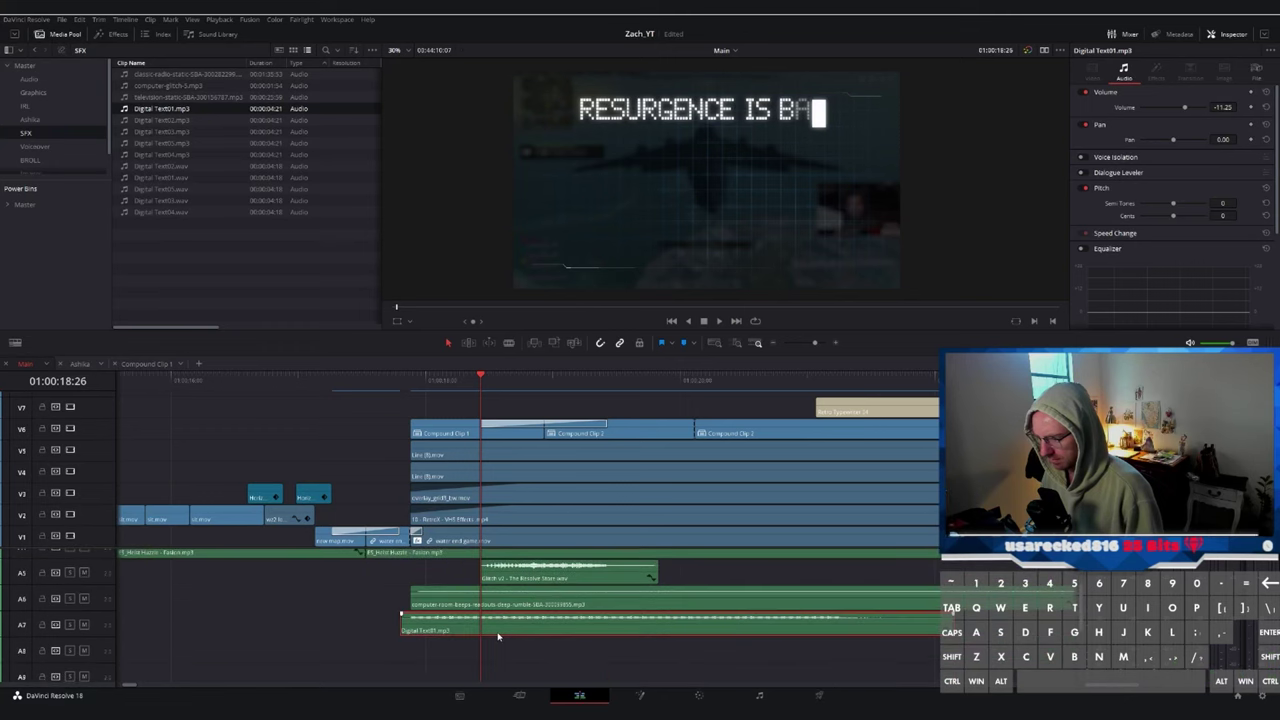
pyautogui.scroll(2, 499, 632)
pyautogui.moveTo(600, 378)
pyautogui.mouseDown()
pyautogui.moveTo(630, 385)
pyautogui.moveTo(614, 386)
pyautogui.mouseUp()
pyautogui.scroll(2, 630, 385)
pyautogui.hotkey('ctrl', 'b')
pyautogui.click(632, 632)
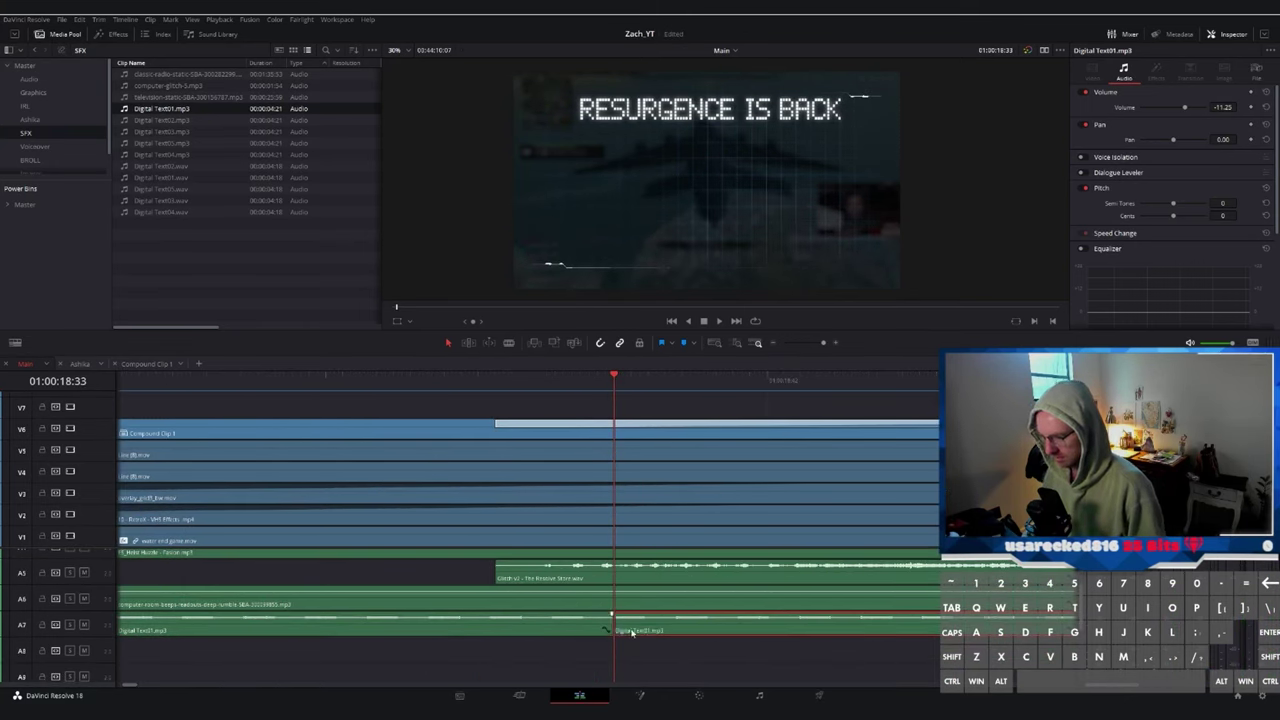
pyautogui.press('Delete')
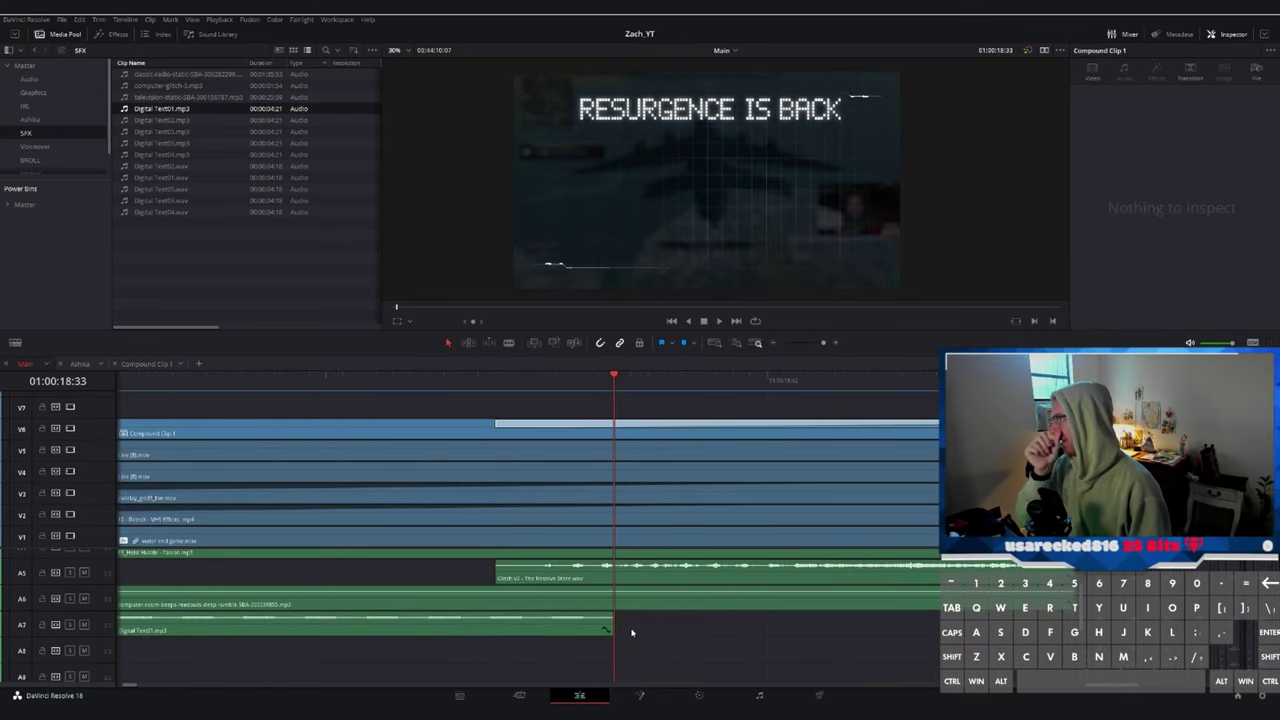
# - Play back the first title with its trimmed typing sound from 01:00:17:32
pyautogui.hscroll(-3, 397, 545)
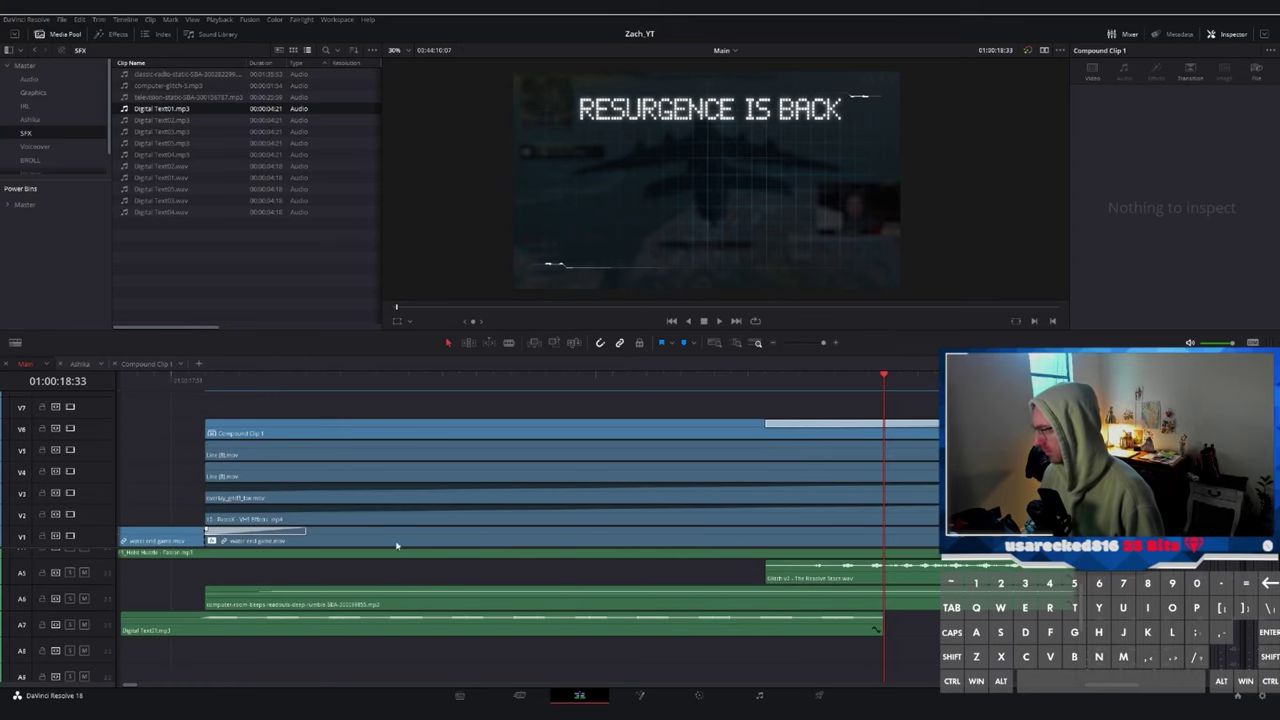
pyautogui.click(193, 385)
pyautogui.scroll(-5, 431, 414)
pyautogui.click(586, 381)
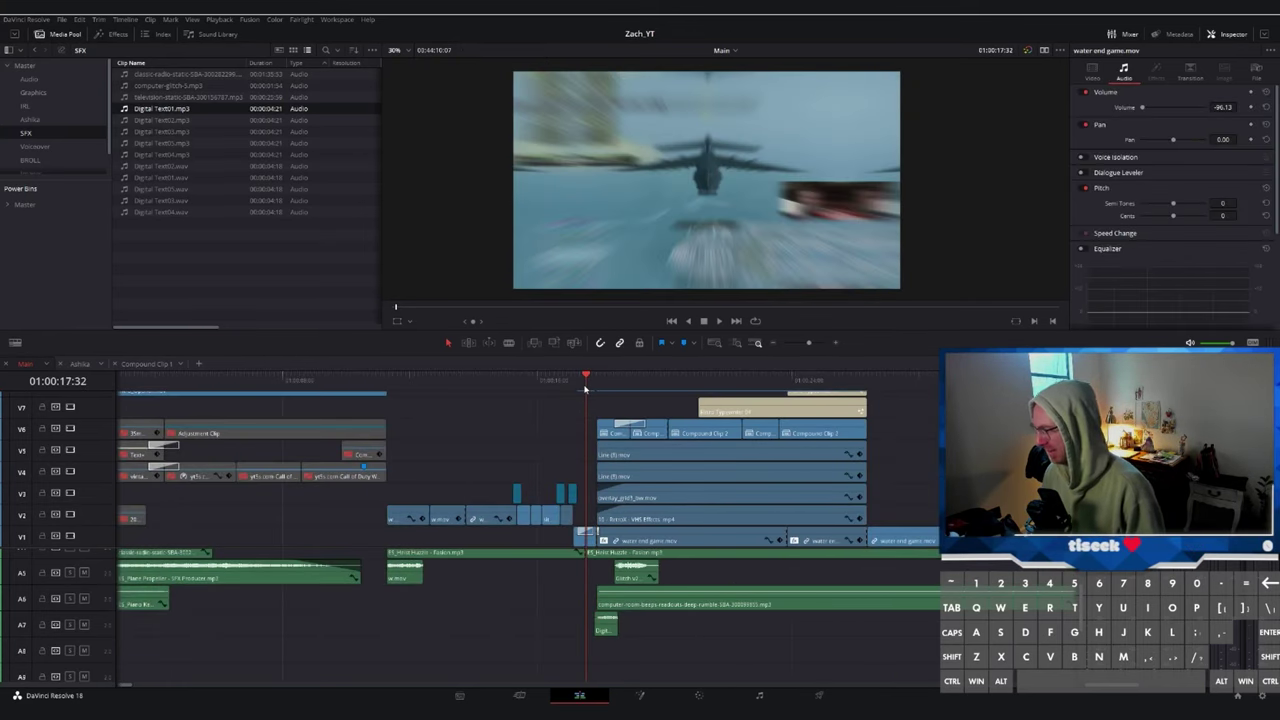
pyautogui.press('space')
pyautogui.scroll(1, 580, 397)
pyautogui.press('space')
# - Preview more Digital Text sounds and place Digital Text05.mp3 on A7 at the start of the V7 title, around 01:00:21:04
pyautogui.click(736, 380)
pyautogui.doubleClick(177, 131)
pyautogui.doubleClick(227, 143)
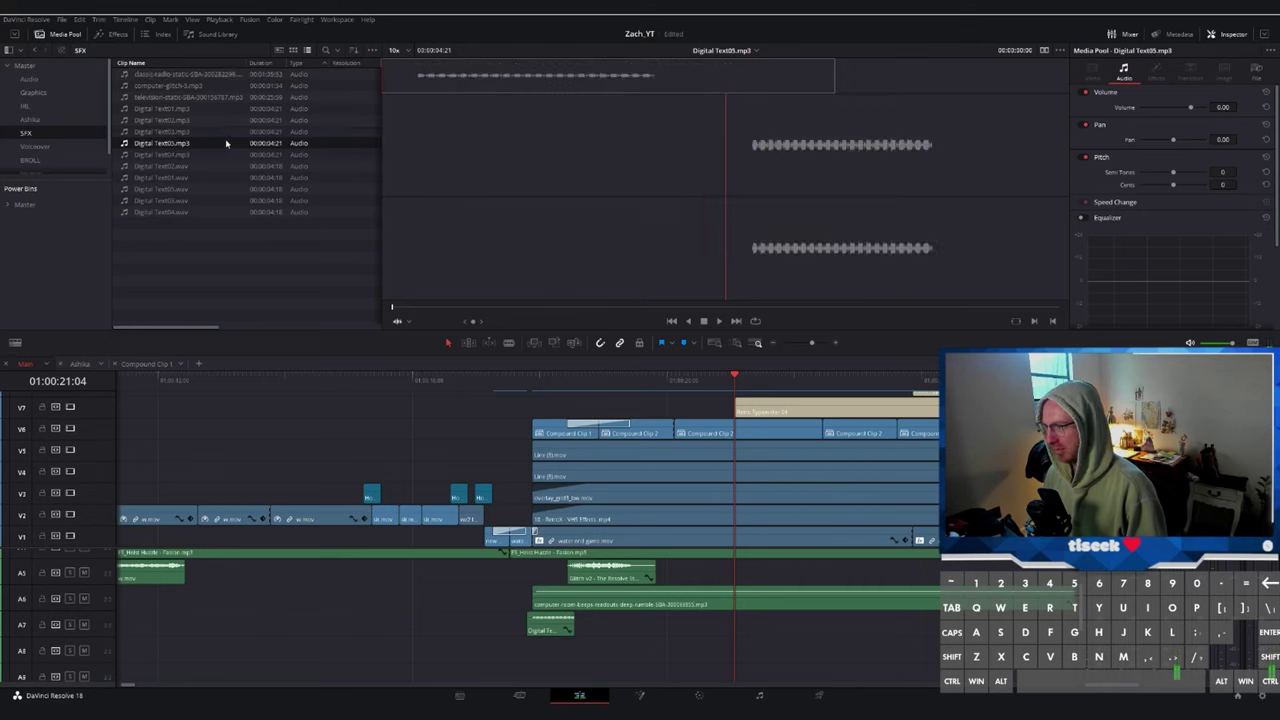
pyautogui.press('space')
pyautogui.moveTo(418, 98); pyautogui.dragTo(727, 610)
# - Split Digital Text05.mp3 at 01:00:21:47, where the first bullet finishes typing, delete the remainder and play back
pyautogui.press('space')
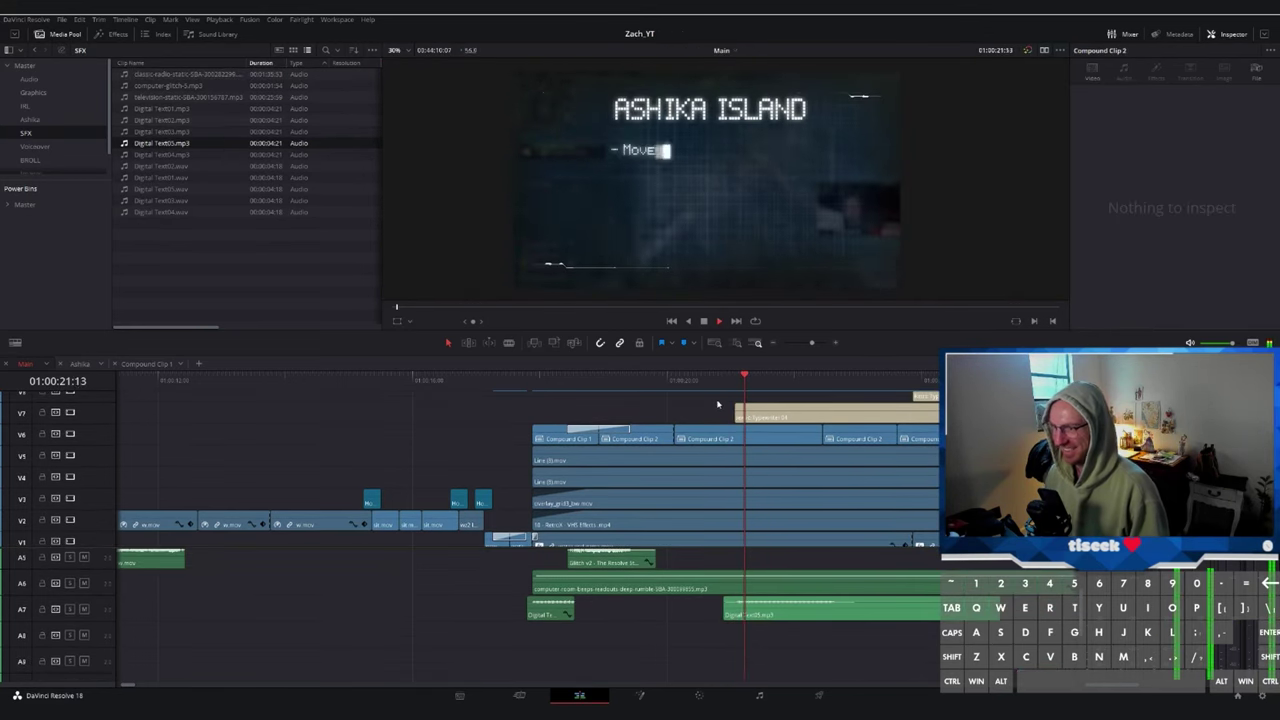
pyautogui.press('space')
pyautogui.click(724, 382)
pyautogui.moveTo(730, 388); pyautogui.dragTo(781, 396)
pyautogui.click(785, 610)
pyautogui.scroll(5, 785, 610)
pyautogui.hotkey('ctrl', 'b')
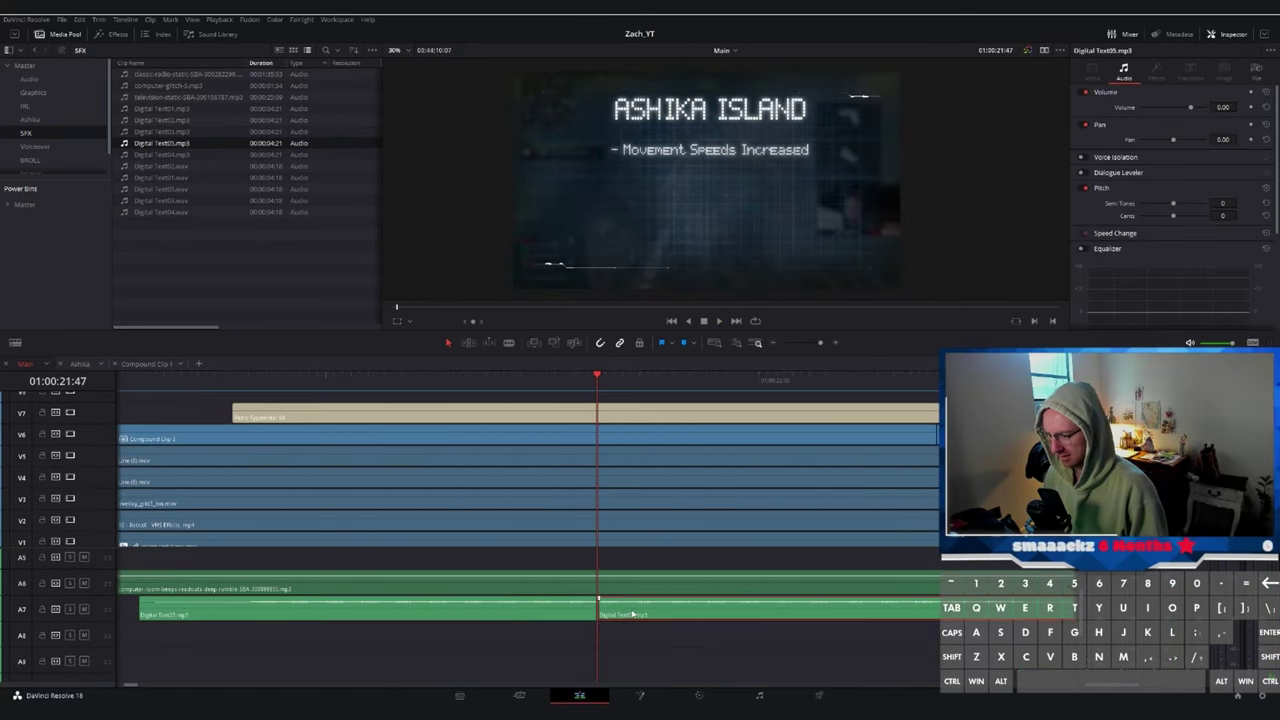
pyautogui.press('Delete')
pyautogui.scroll(-5, 574, 404)
pyautogui.press('space')
# - Preview Digital Text04.mp3, place it on A7 beneath the second bullet's start with volume -3.17, and play it back
pyautogui.doubleClick(160, 154)
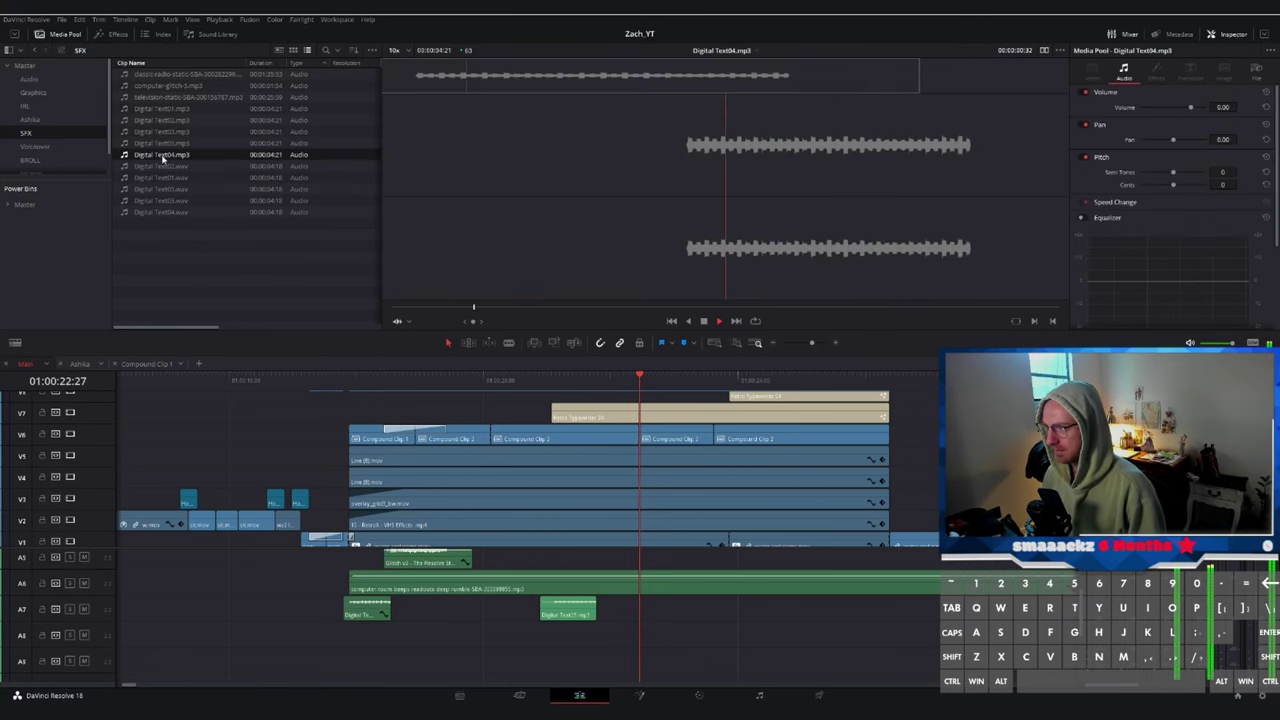
pyautogui.moveTo(405, 315); pyautogui.dragTo(641, 622)
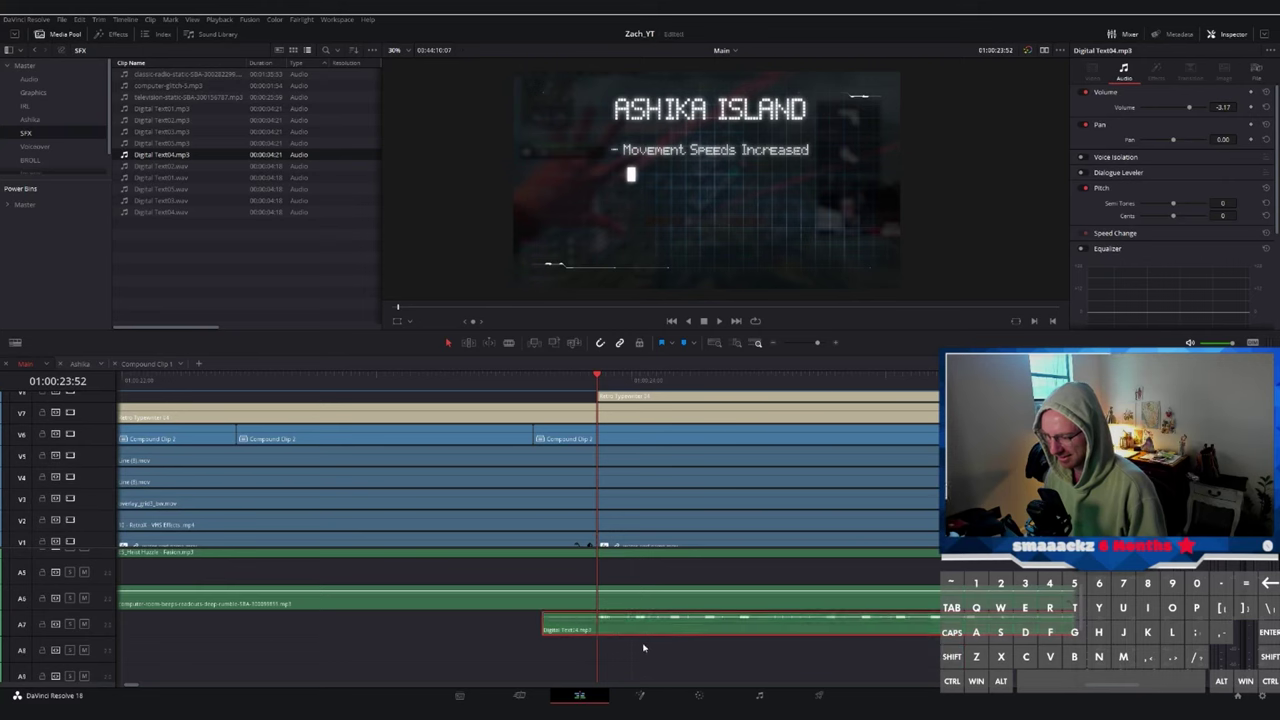
pyautogui.hotkey('ctrl', '-')
pyautogui.press('space')
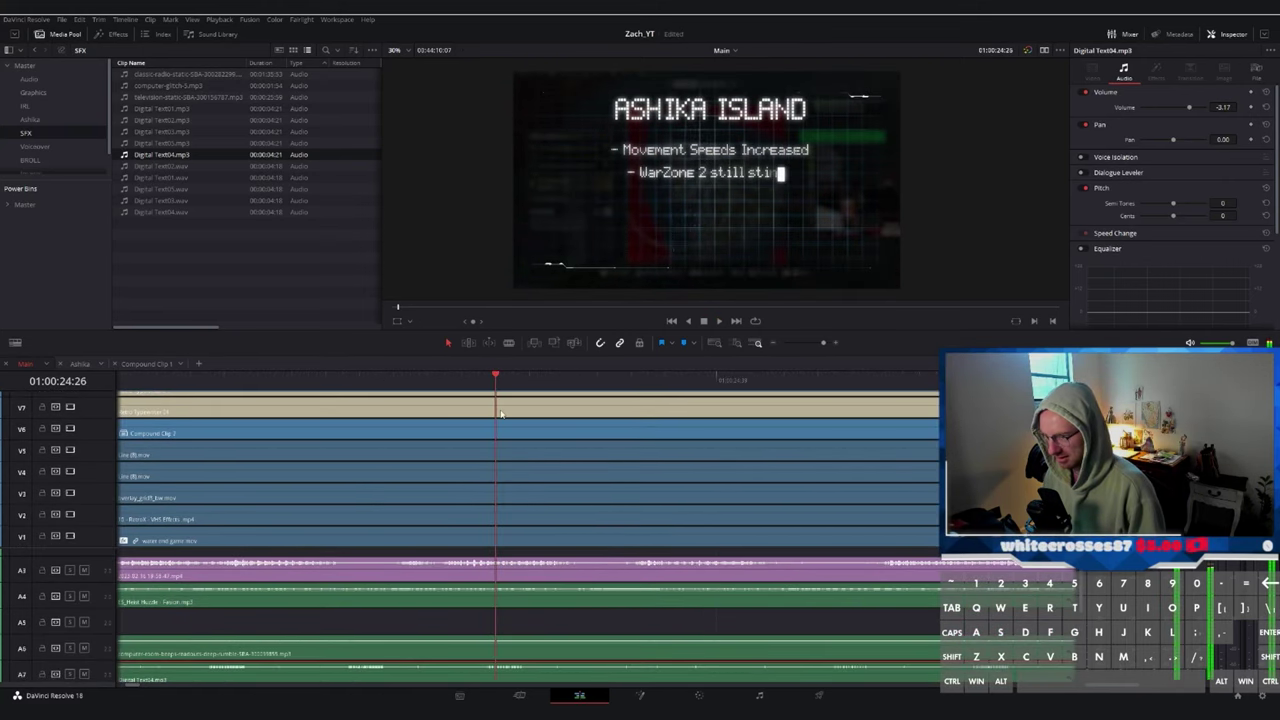
# - Split Digital Text04.mp3 on A7 at 01:00:24:26, where the second bullet finishes typing, and delete the remainder
pyautogui.hotkey('ctrl', 'b')
pyautogui.click(589, 671)
pyautogui.press('BackSpace')
pyautogui.scroll(2, 640, 654)
pyautogui.scroll(-5, 642, 620)
pyautogui.scroll(2, 645, 584)
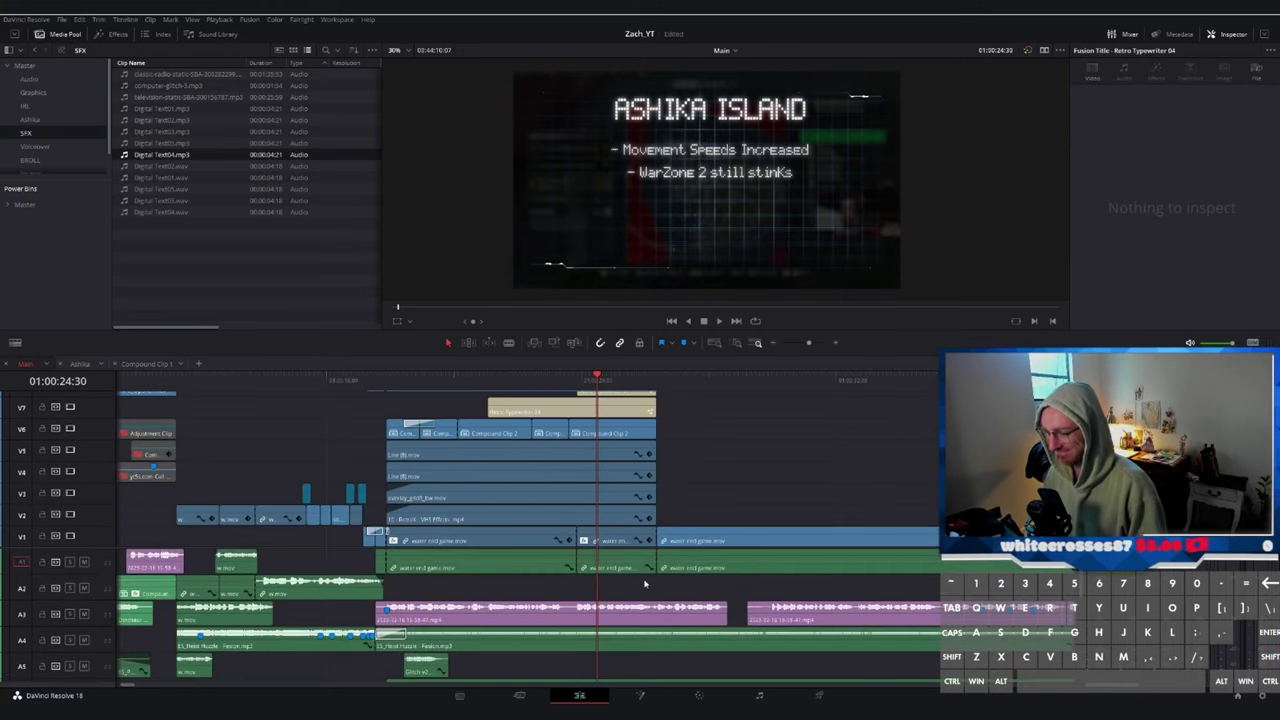
pyautogui.moveTo(625, 547); pyautogui.dragTo(627, 505)
pyautogui.scroll(-2, 628, 405)
# - Play back the whole info screen with its typing sounds, stopping at the cut back to gameplay at 01:00:26:23
pyautogui.click(368, 382)
pyautogui.press('space')
pyautogui.press('d')
pyautogui.press('d')
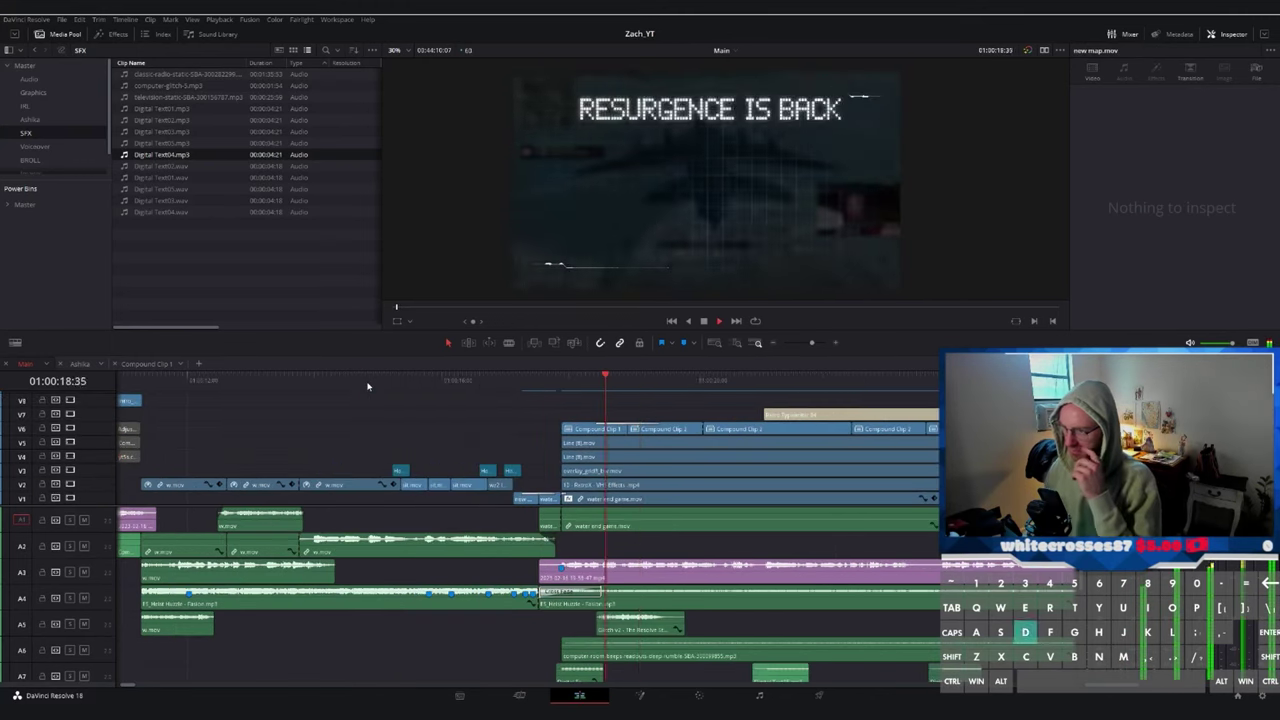
pyautogui.hotkey('ctrl', '-')
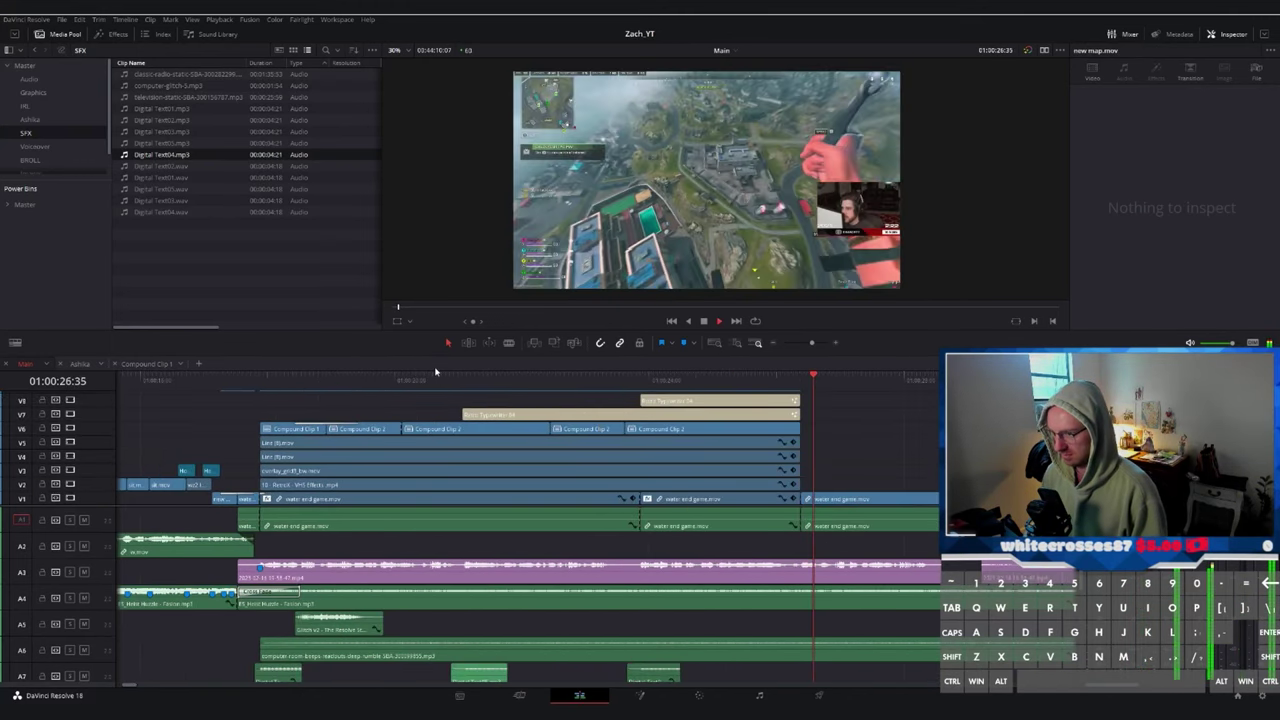
pyautogui.press('space')
pyautogui.press('Up')
pyautogui.scroll(-2, 840, 468)
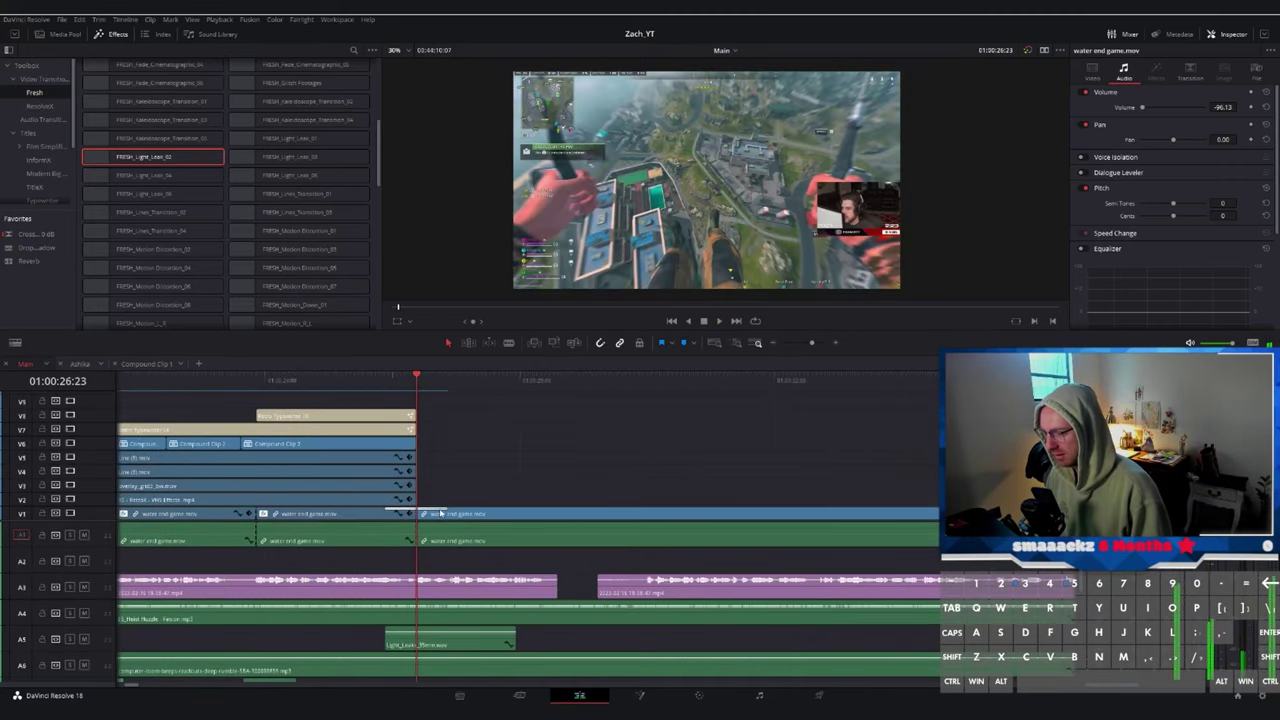
# - Delete the water end game.mov footage following the info screen on V1 and review the w.mov gameplay that replaces it
pyautogui.click(440, 511)
pyautogui.press('Delete')
pyautogui.click(260, 383)
pyautogui.hscroll(-4, 262, 393)
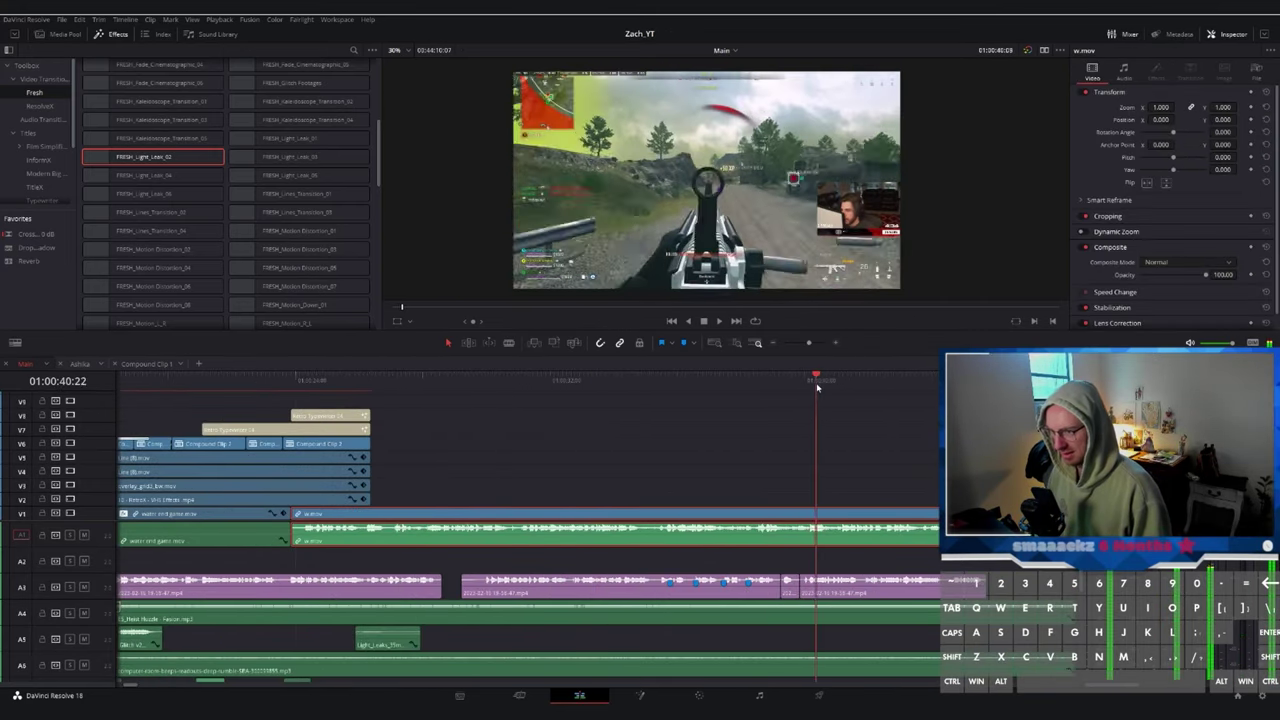
pyautogui.moveTo(817, 388)
pyautogui.mouseDown()
pyautogui.moveTo(888, 401)
pyautogui.moveTo(766, 414)
pyautogui.moveTo(805, 404)
pyautogui.mouseUp()
pyautogui.press('space')
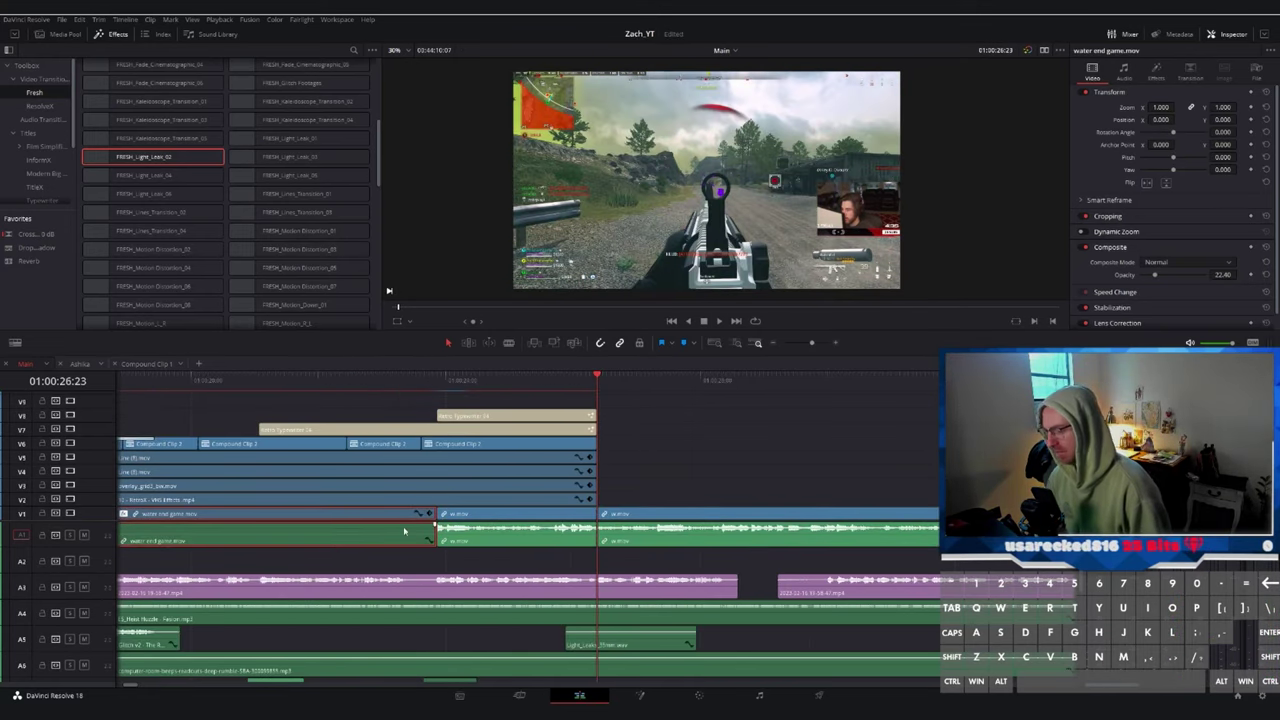
# - Give the w.mov segment under the info screen the preceding background clip's attributes, with 22.40 opacity and silenced audio
pyautogui.click(442, 527)
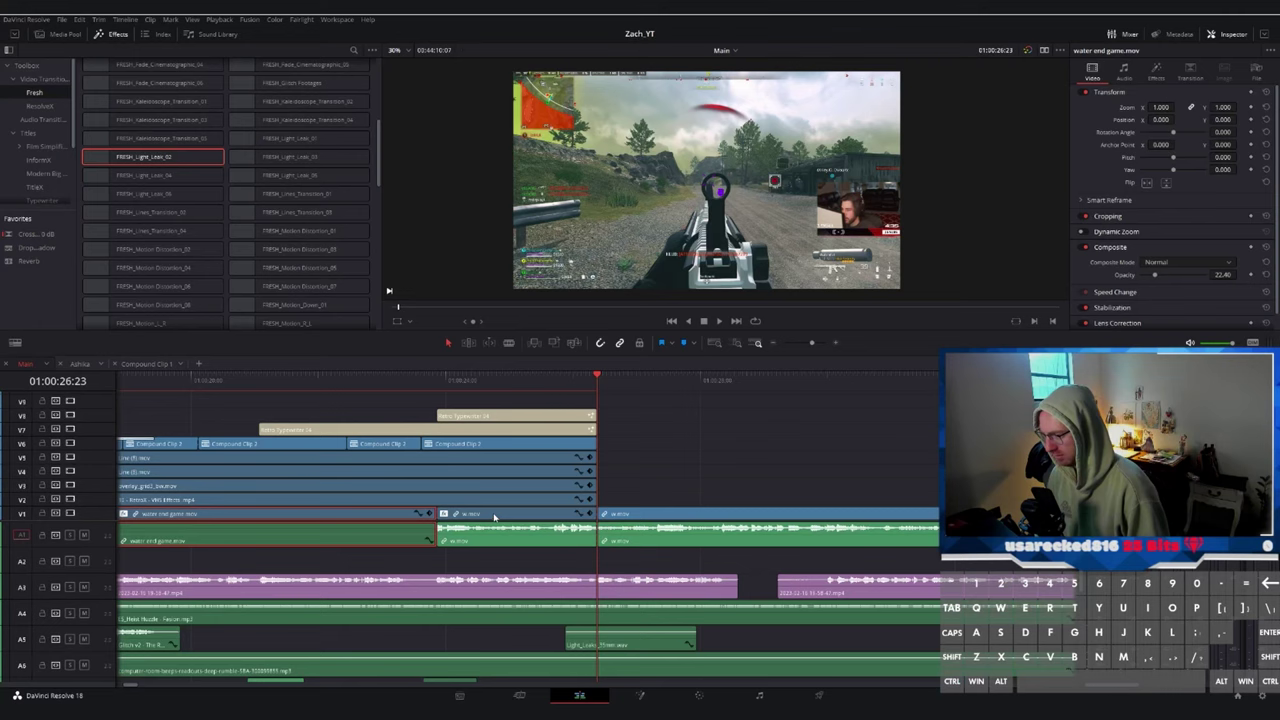
pyautogui.click(494, 516)
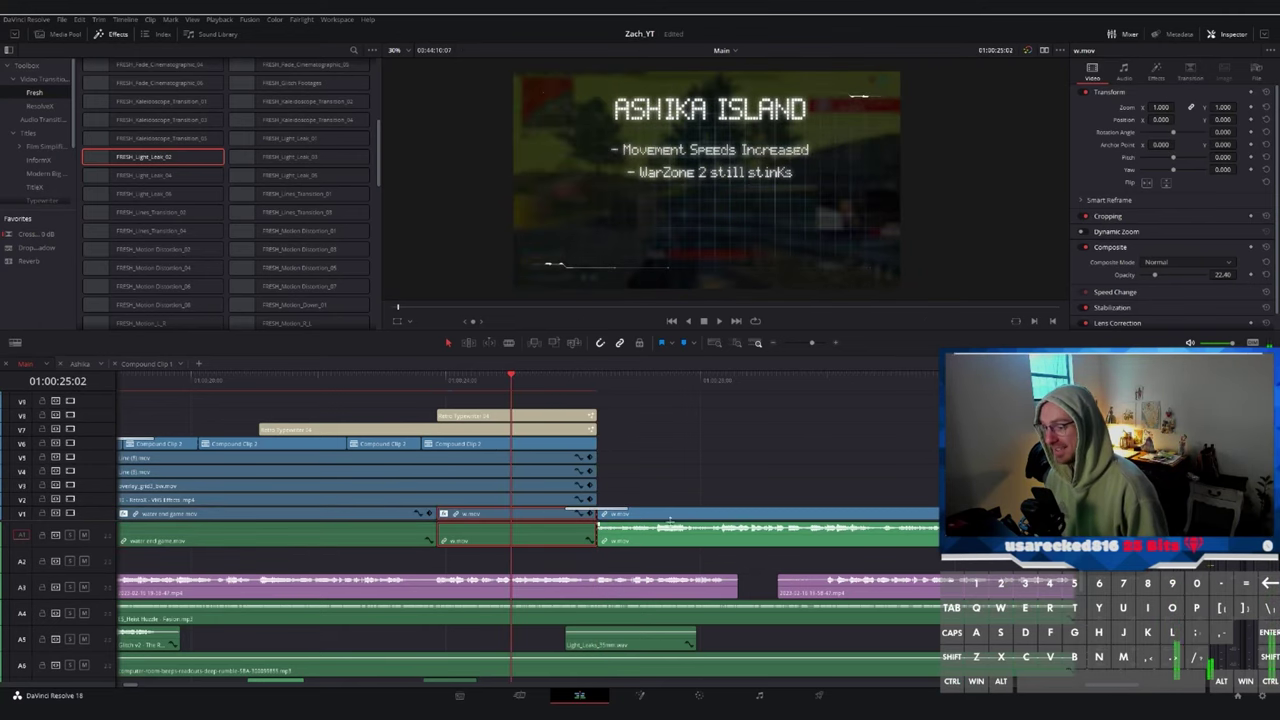
# - Split w.mov at 01:00:28:19 and add a Cross Fade 0 dB to its audio at the cut on A1
pyautogui.click(720, 380)
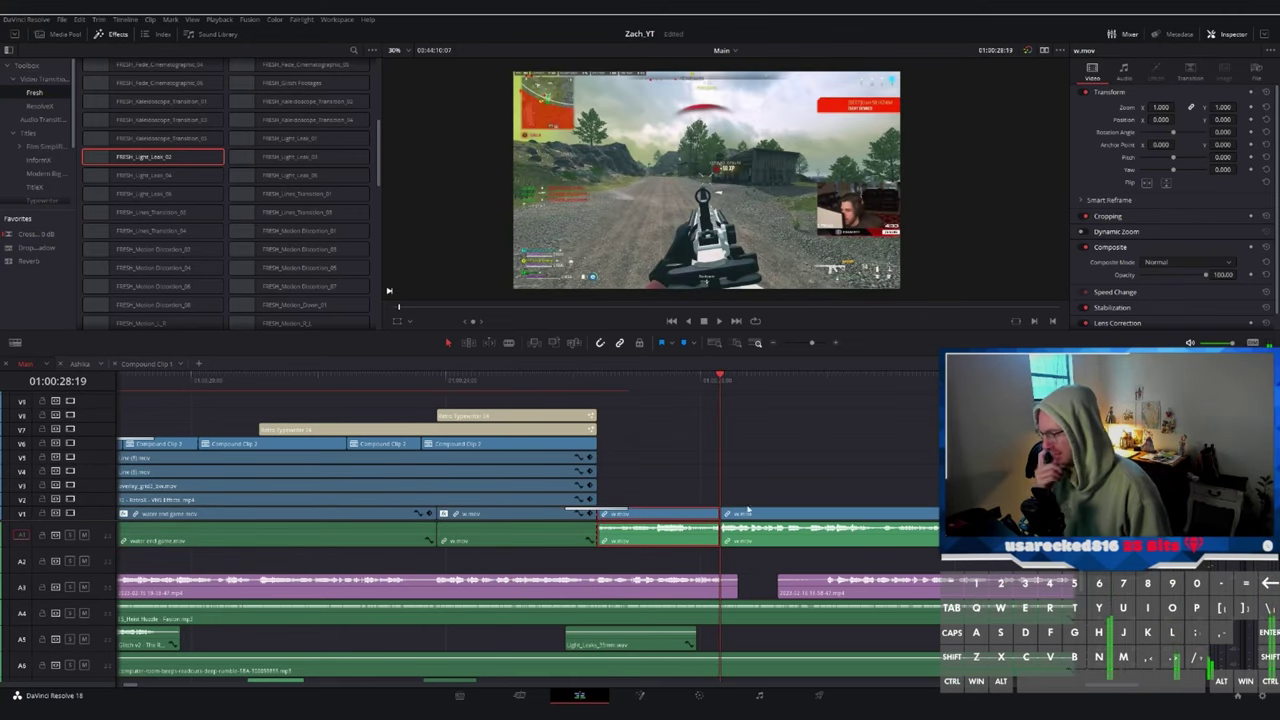
pyautogui.click(40, 121)
pyautogui.moveTo(147, 104); pyautogui.dragTo(709, 531)
pyautogui.hotkey('ctrl', '=')
# - Play back the edit from the intro through the info screen and into the w.mov gameplay
pyautogui.click(491, 378)
pyautogui.hotkey('ctrl', '-')
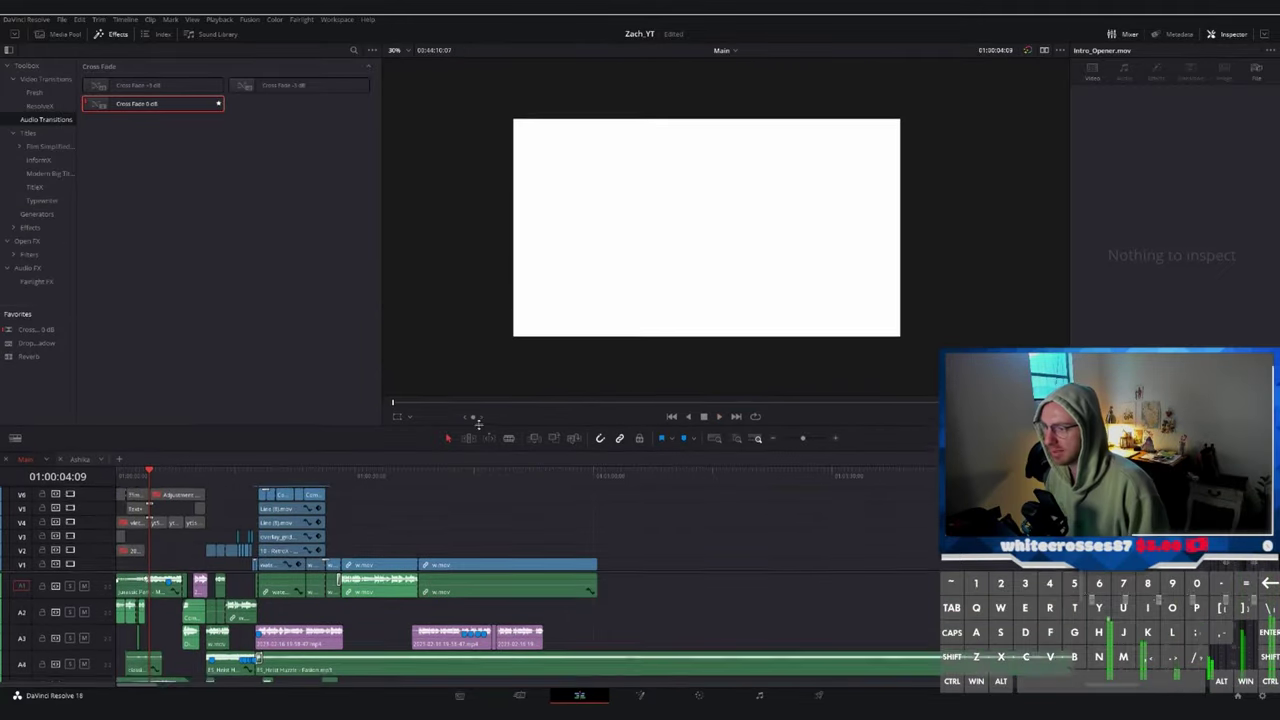
pyautogui.press('space')
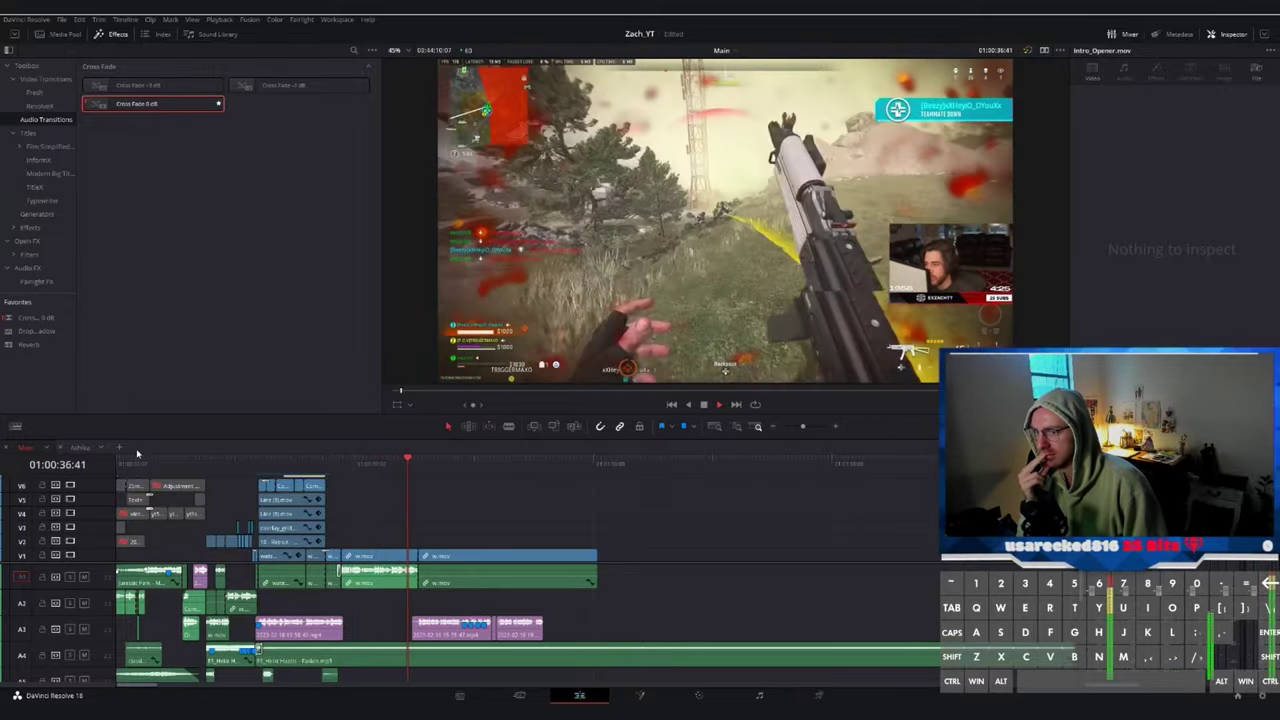
pyautogui.press('space')
pyautogui.moveTo(420, 416); pyautogui.dragTo(418, 306)
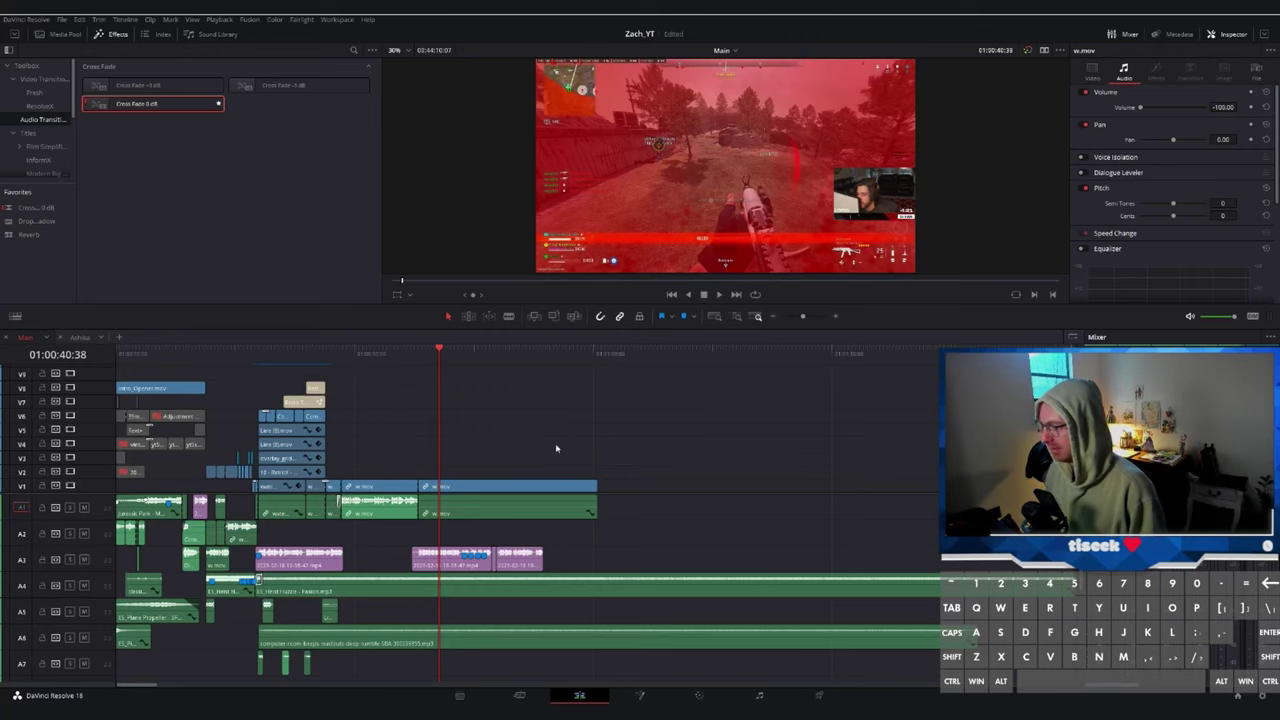
# - Add a cross fade to the w.mov audio on A1 at the cut near 01:00:38 and play back the transition
pyautogui.moveTo(433, 505); pyautogui.dragTo(431, 506)
pyautogui.click(419, 354)
pyautogui.scroll(5, 420, 362)
pyautogui.click(552, 358)
pyautogui.press('space')
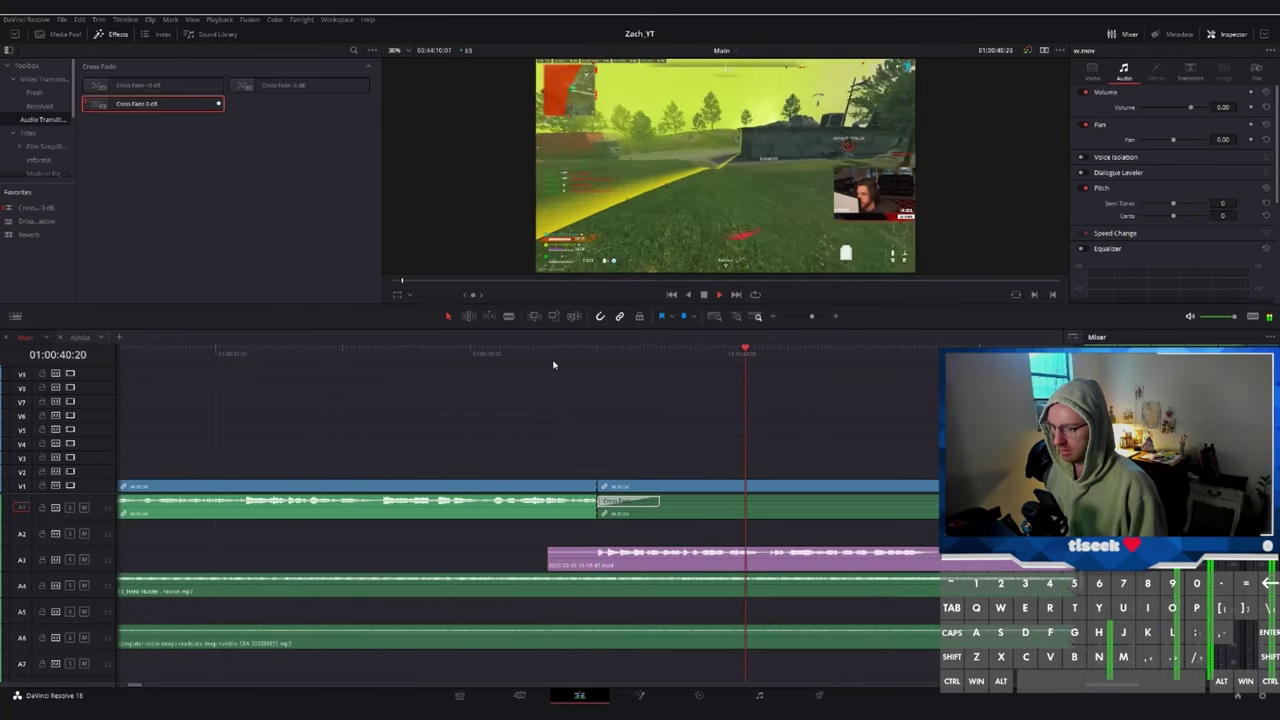
pyautogui.click(768, 359)
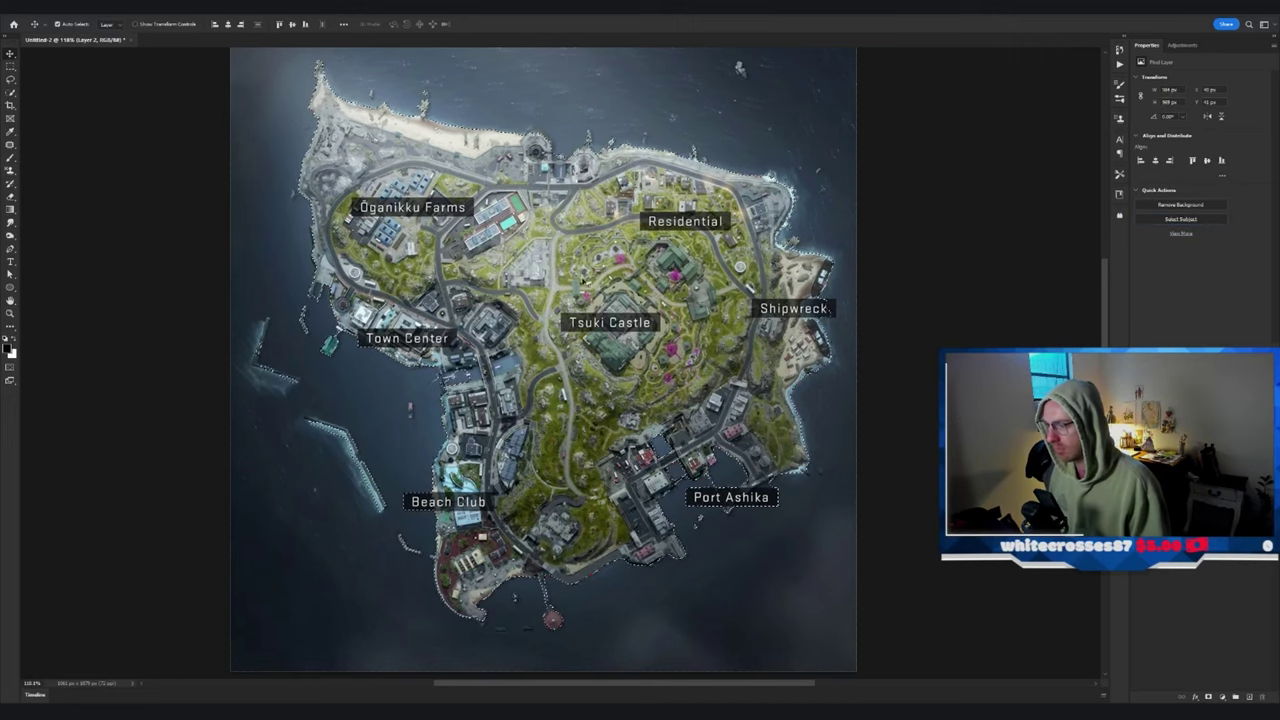
# - Switch to Photoshop, turn the island selection into a quick mask, and brush the canal areas beside Port Ashika into it
pyautogui.press('q')
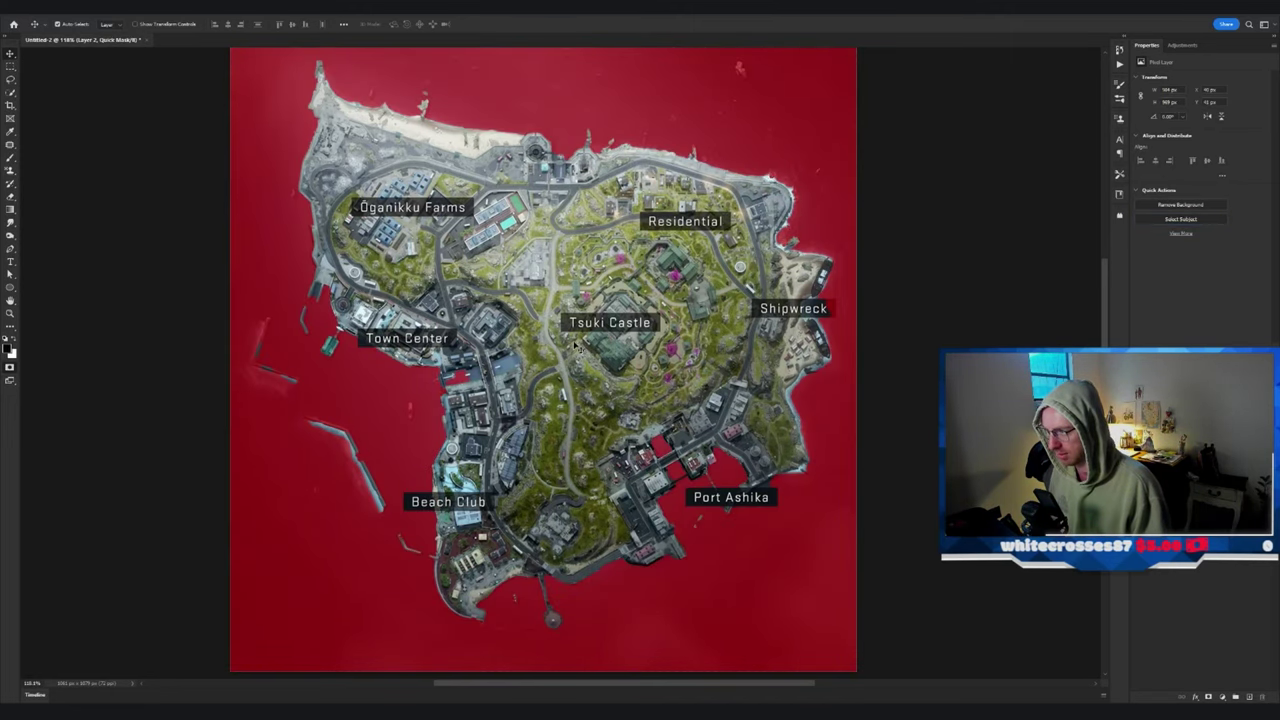
pyautogui.scroll(5, 676, 450)
pyautogui.press('b')
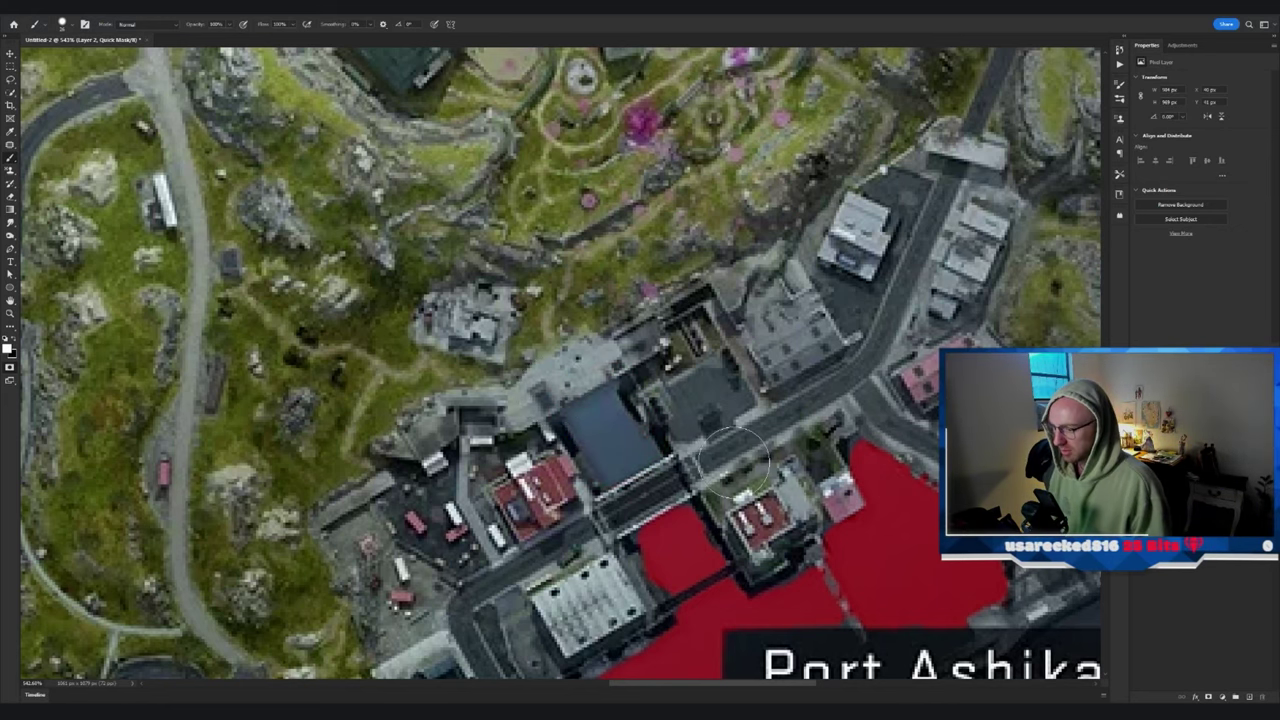
pyautogui.moveTo(643, 571); pyautogui.dragTo(713, 535)
pyautogui.scroll(-1, 713, 535)
pyautogui.scroll(-5, 714, 354)
pyautogui.scroll(9, 714, 354)
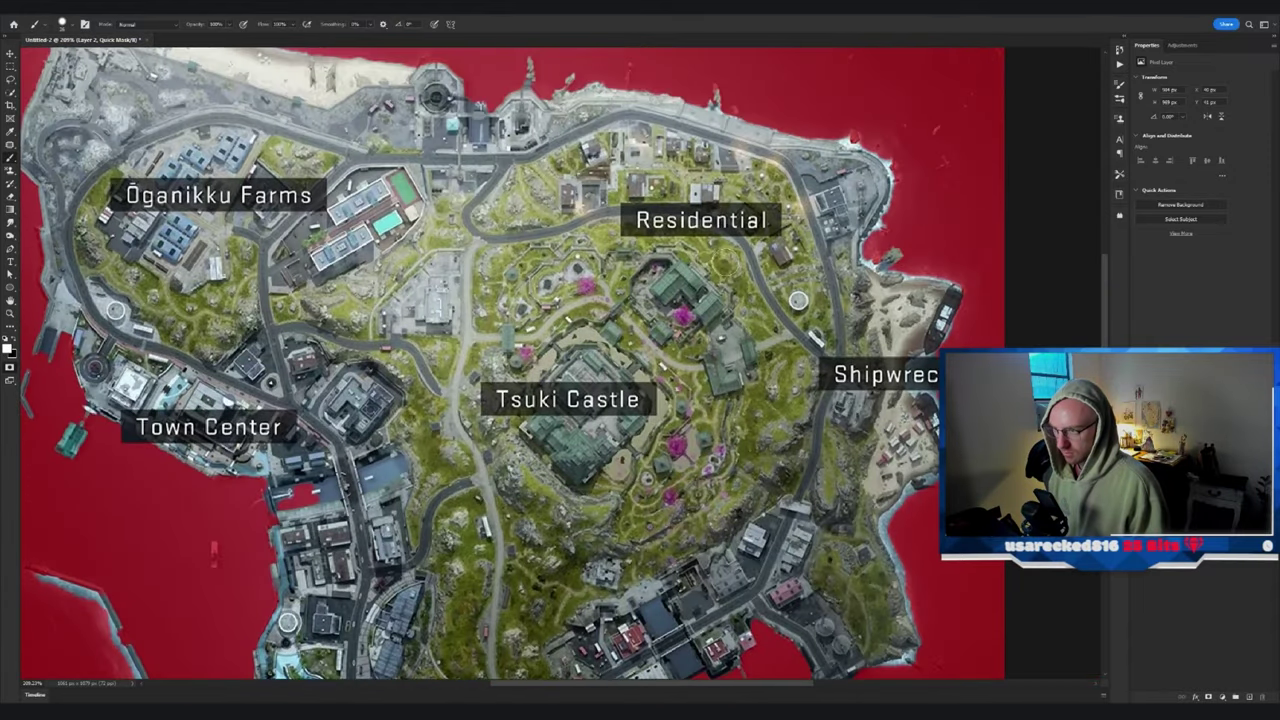
# - Brush the missing shoreline west of Oganikku Farms and Town Center and the southern round pier into the quick mask
pyautogui.hscroll(-7, 714, 354)
pyautogui.scroll(5, 340, 428)
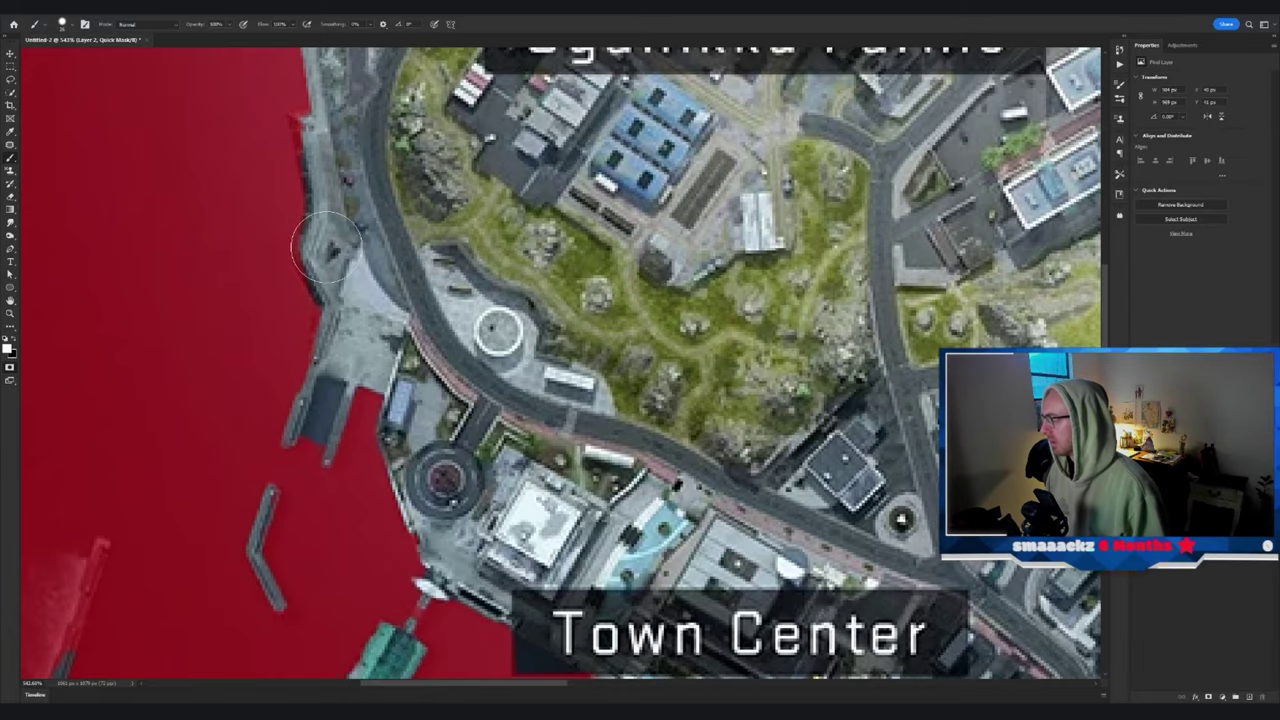
pyautogui.scroll(-8, 430, 235)
pyautogui.scroll(8, 467, 90)
pyautogui.scroll(-8, 535, 178)
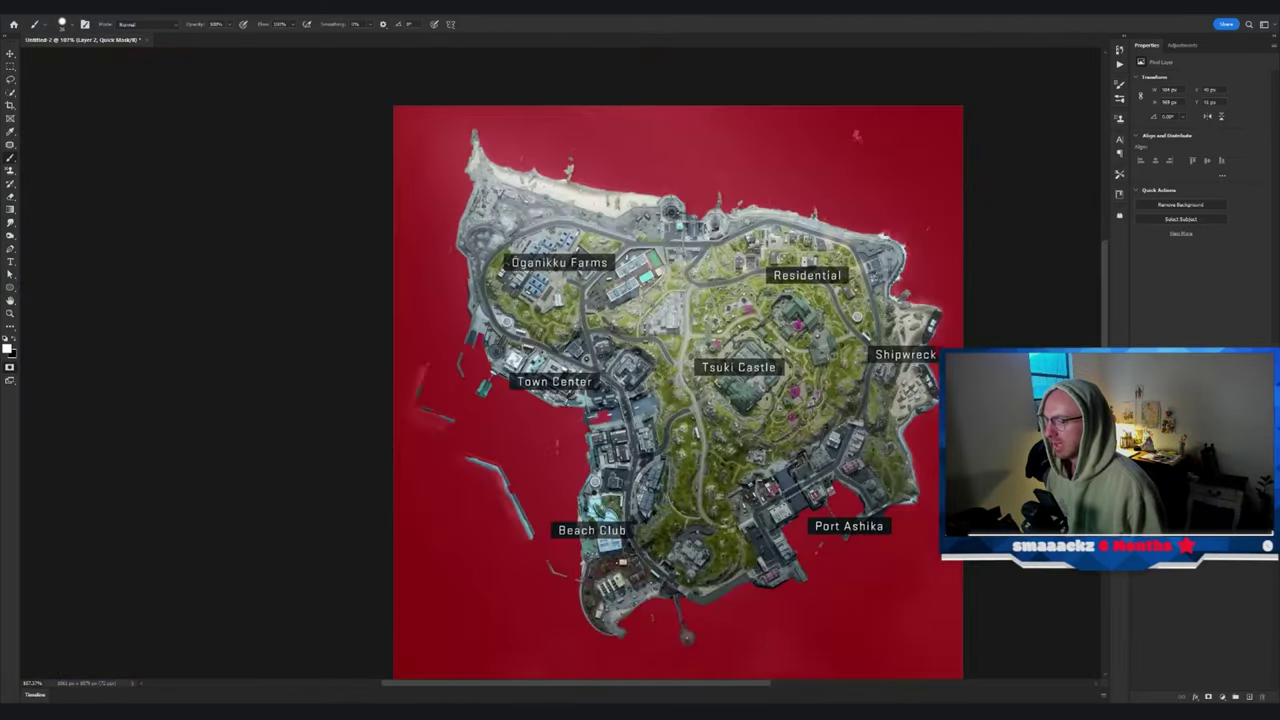
pyautogui.scroll(5, 445, 568)
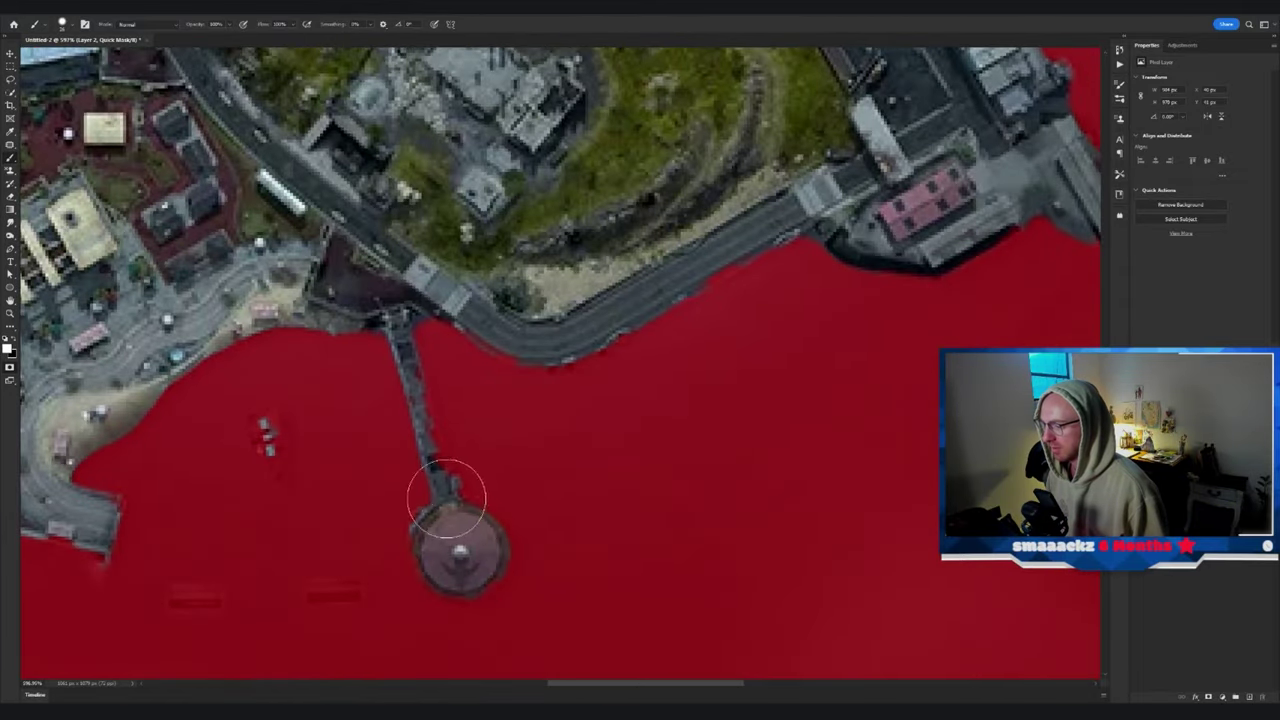
pyautogui.scroll(-6, 446, 494)
# - Paint the breakwaters off the west coast into the quick mask with a small brush
pyautogui.scroll(8, 516, 150)
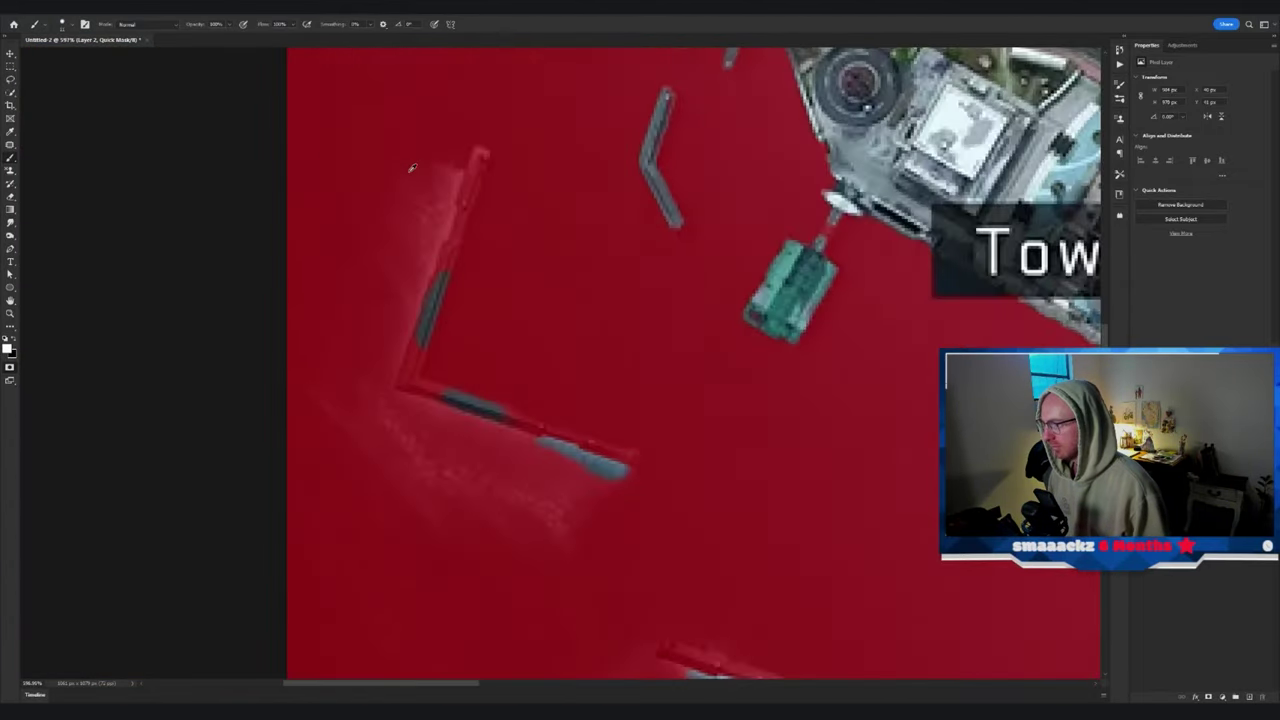
pyautogui.scroll(-6, 730, 585)
pyautogui.scroll(8, 534, 466)
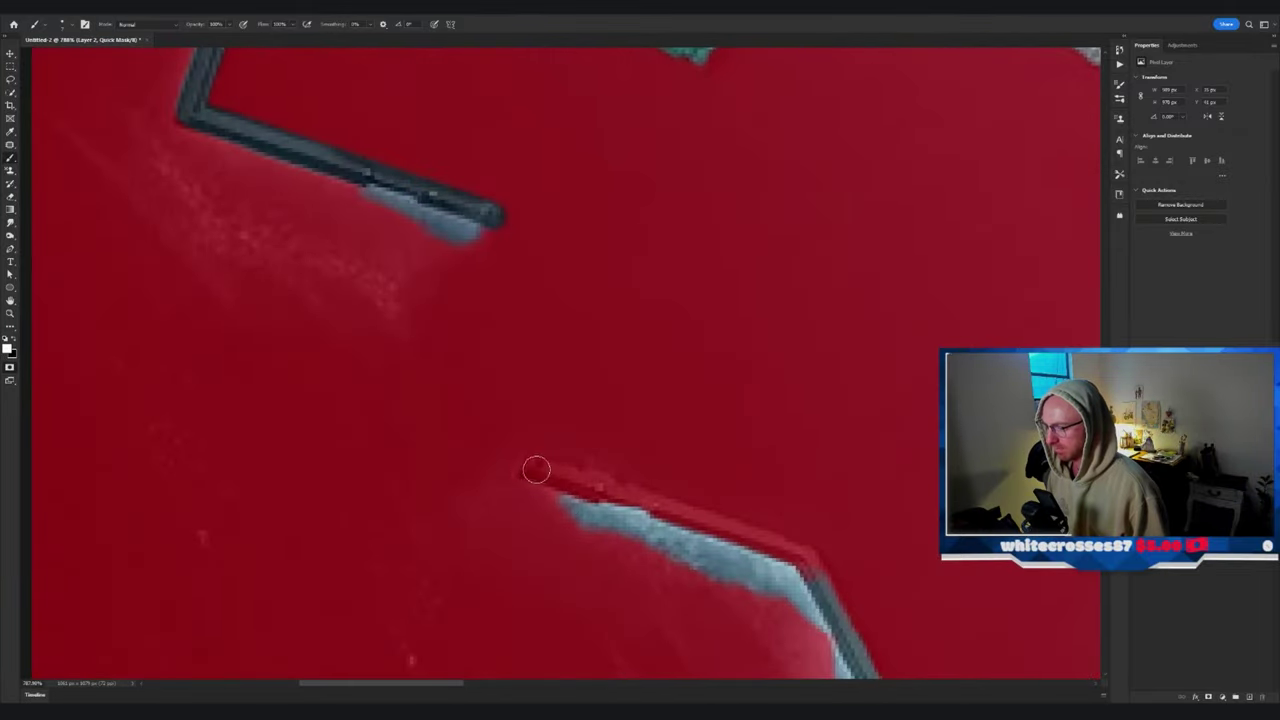
pyautogui.scroll(-6, 534, 466)
# - Paint the inlet south-east of Town Center and the ship edges at Shipwreck into the quick mask
pyautogui.scroll(4, 600, 425)
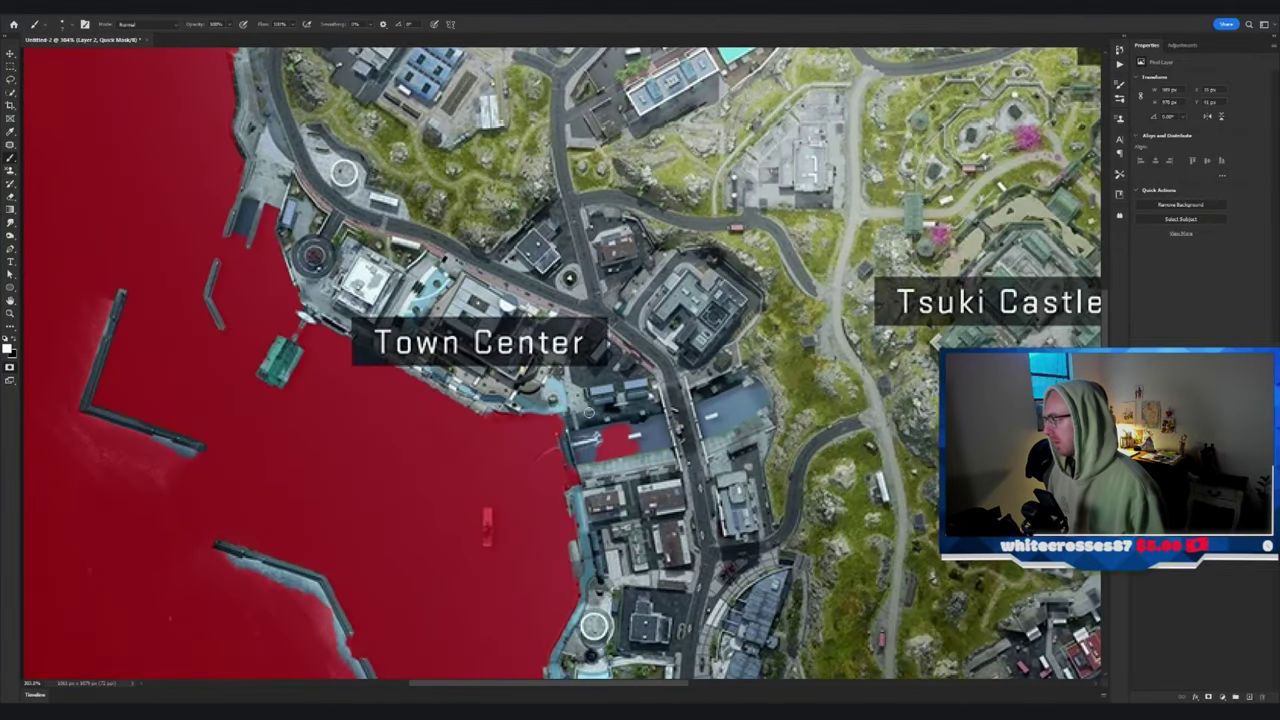
pyautogui.click(627, 441)
pyautogui.hscroll(10, 627, 441)
pyautogui.scroll(10, 856, 280)
pyautogui.moveTo(854, 277); pyautogui.dragTo(820, 277)
pyautogui.scroll(-7, 817, 297)
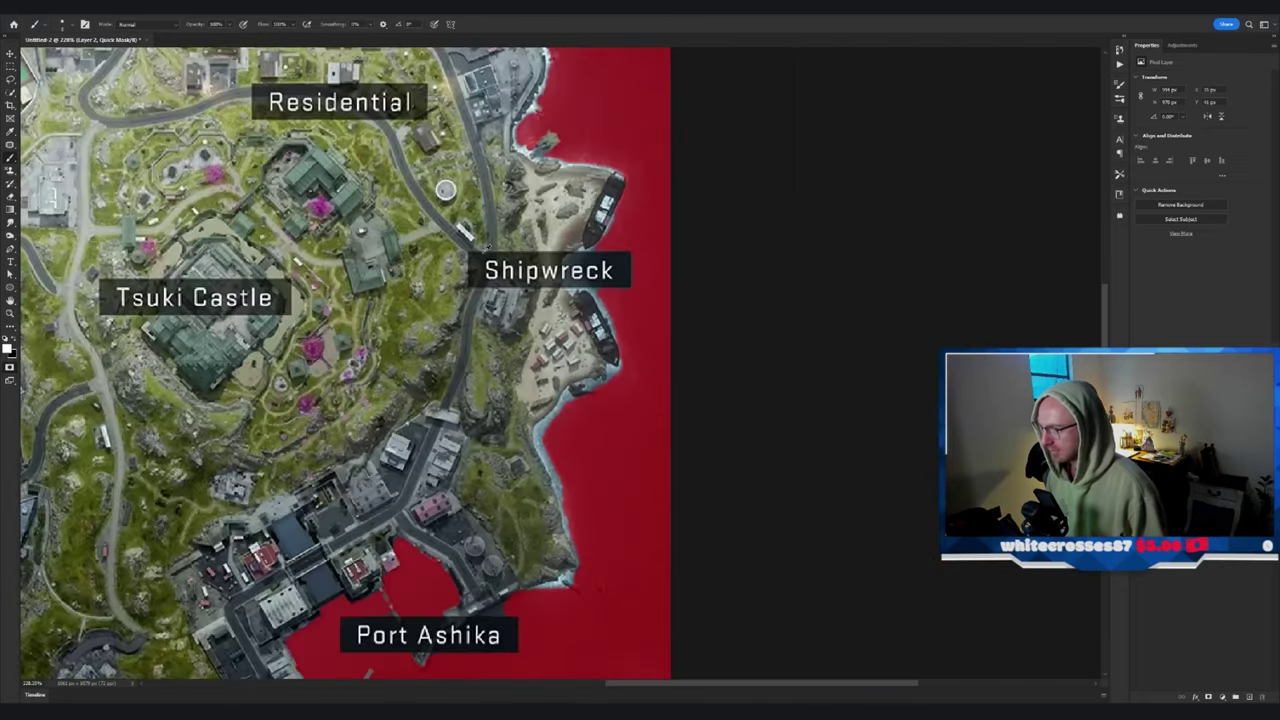
# - Leave the quick mask, mask Layer 2 to the island selection, and duplicate the masked layer
pyautogui.press('q')
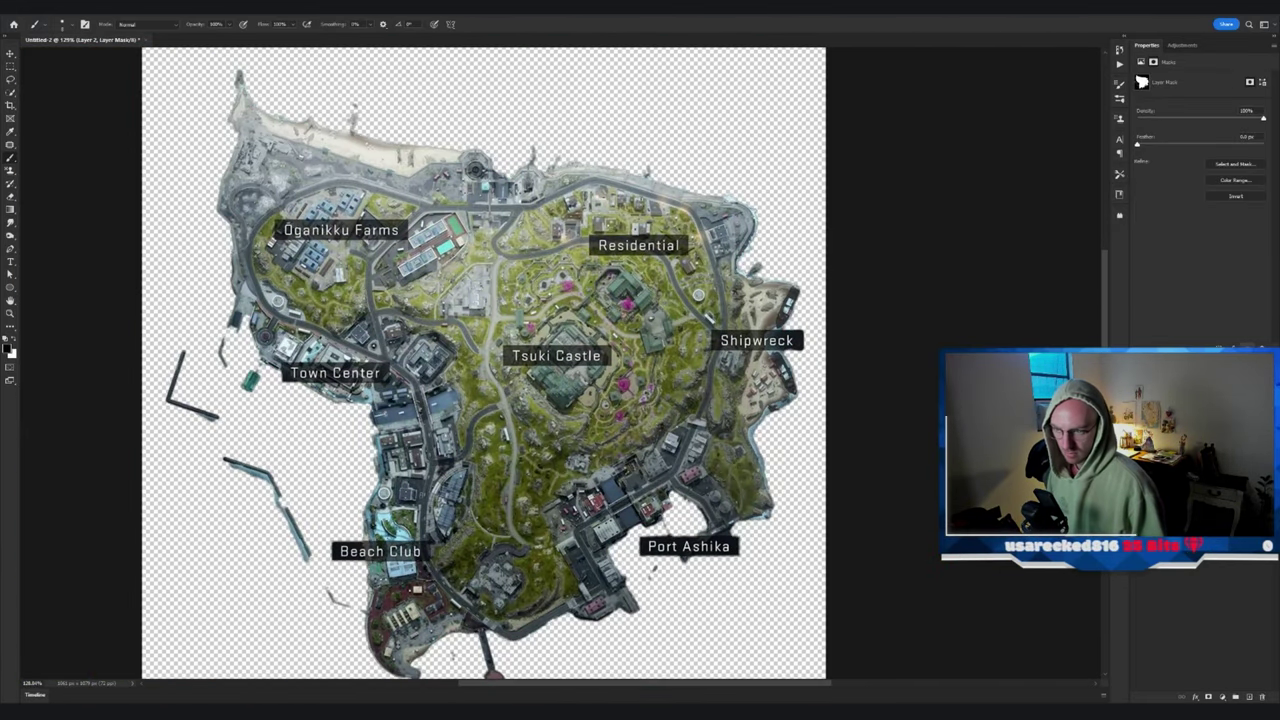
pyautogui.click(1166, 445)
# - Apply the layer mask permanently on the Layer 2 copy
pyautogui.rightClick(1212, 445)
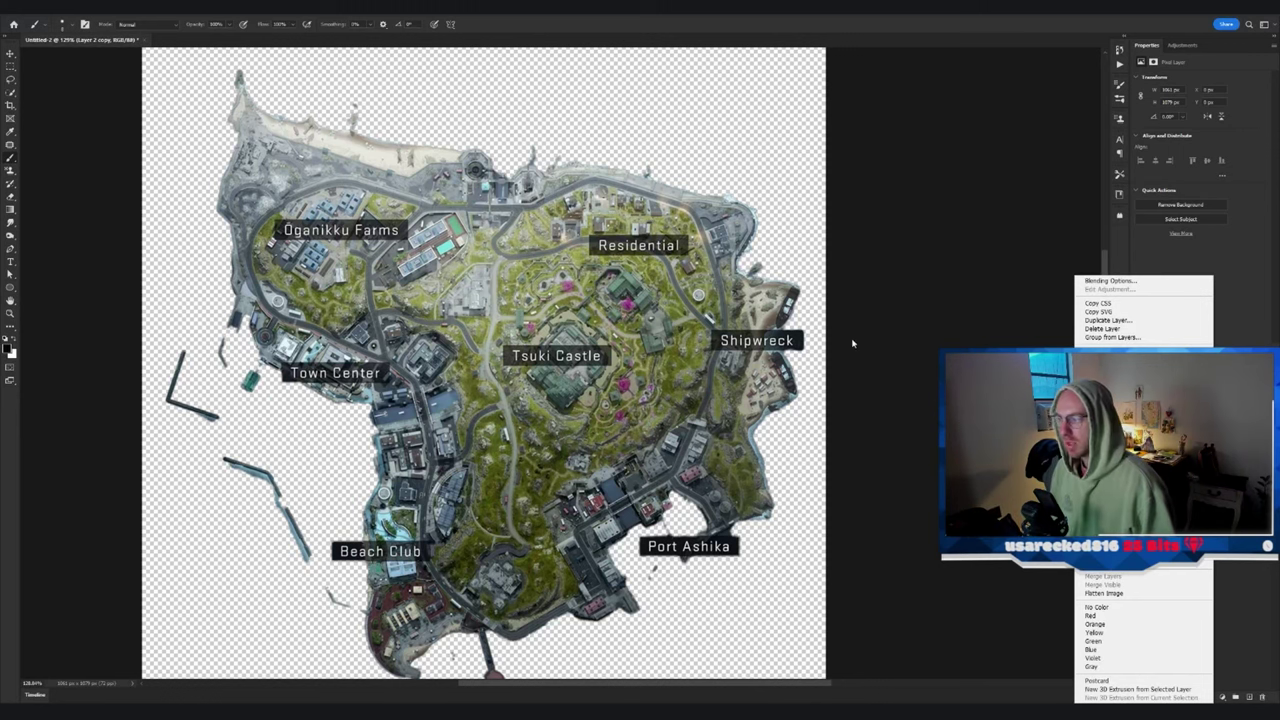
pyautogui.rightClick(1151, 445)
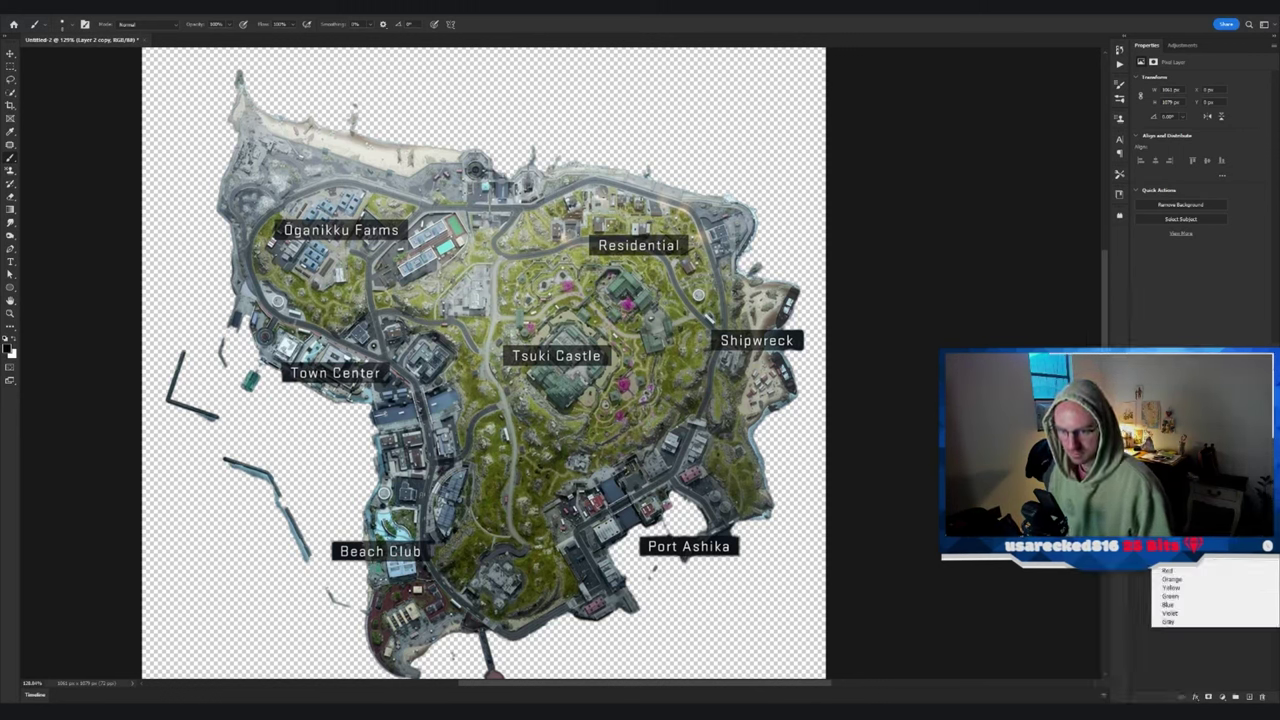
pyautogui.rightClick(1217, 445)
pyautogui.press('Escape')
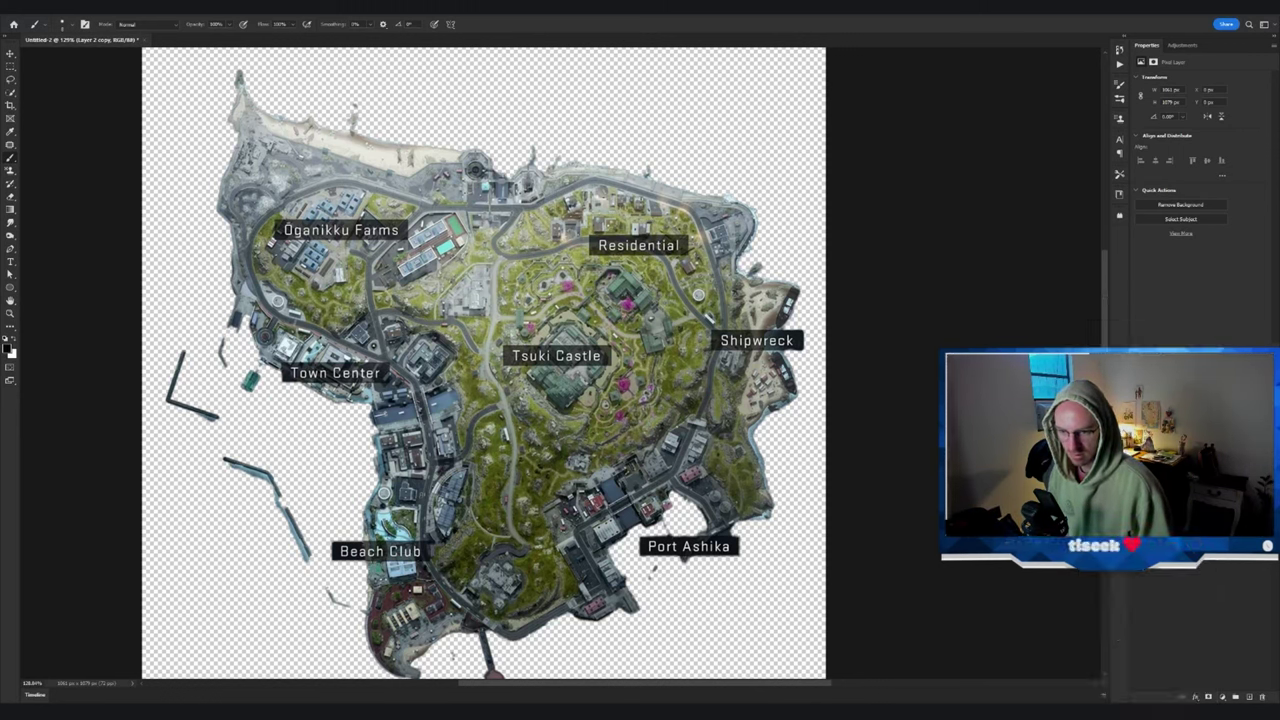
pyautogui.press('v')
pyautogui.rightClick(1238, 445)
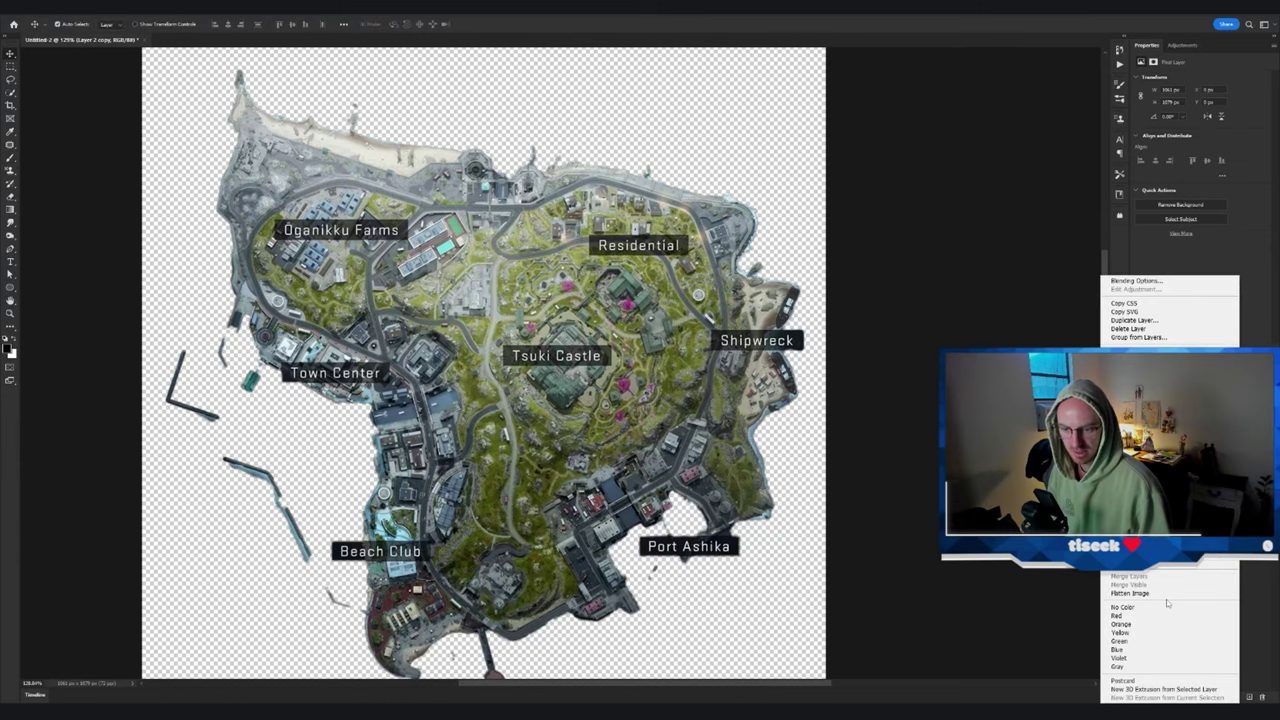
pyautogui.rightClick(1180, 445)
pyautogui.click(1172, 470)
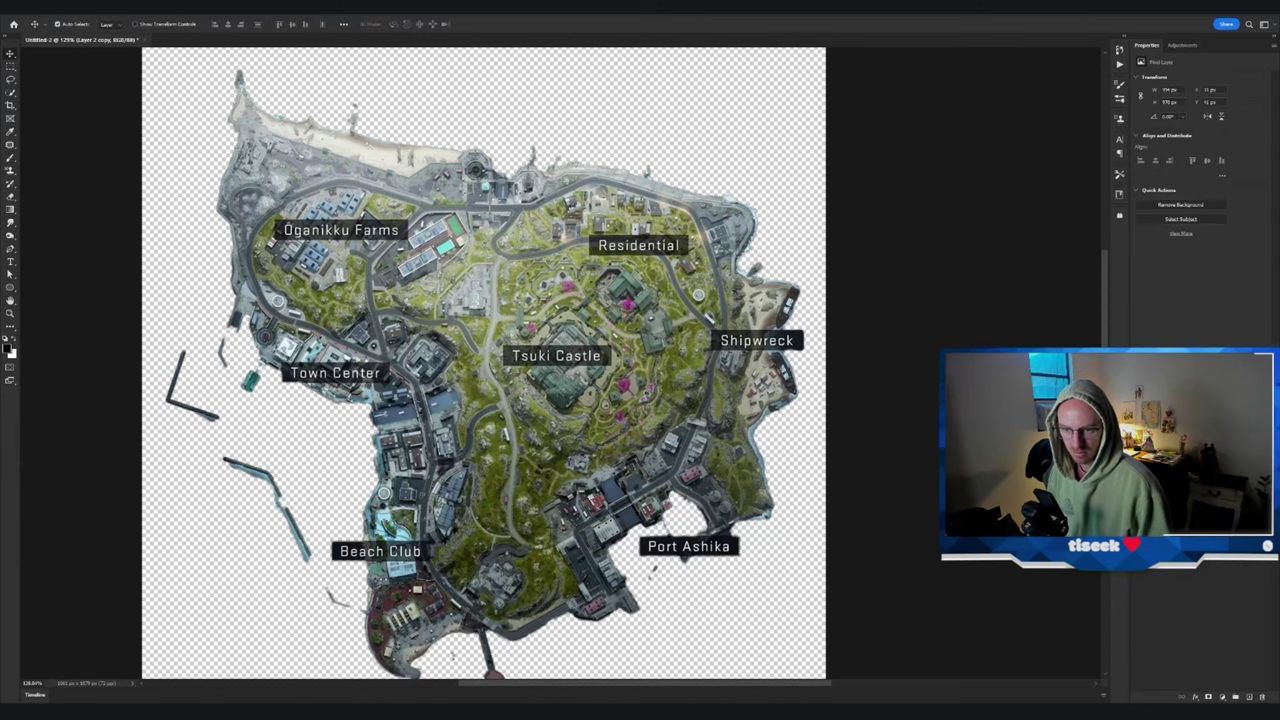
# - Try the Find Edges filter on the island cutout copy and undo it
pyautogui.scroll(-1, 441, 218)
pyautogui.hscroll(-2, 441, 218)
pyautogui.scroll(-3, 441, 218)
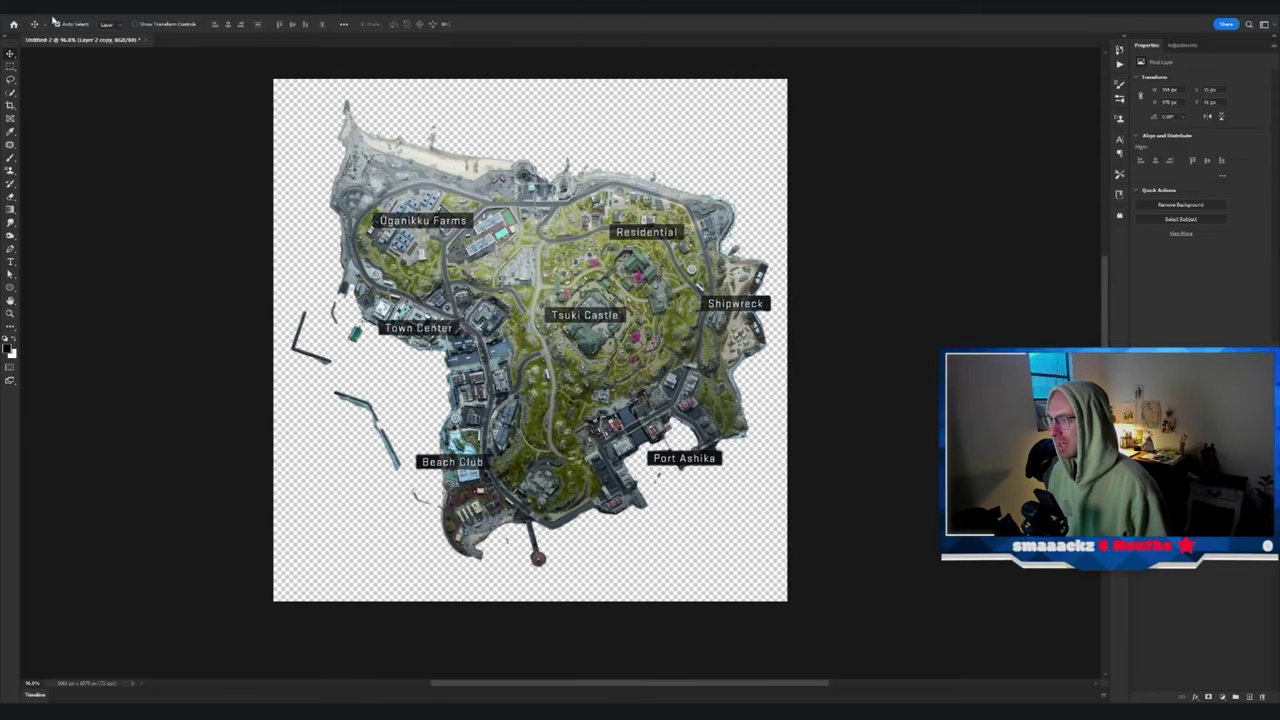
pyautogui.click(209, 9)
pyautogui.moveTo(55, 9)
pyautogui.moveTo(82, 35)
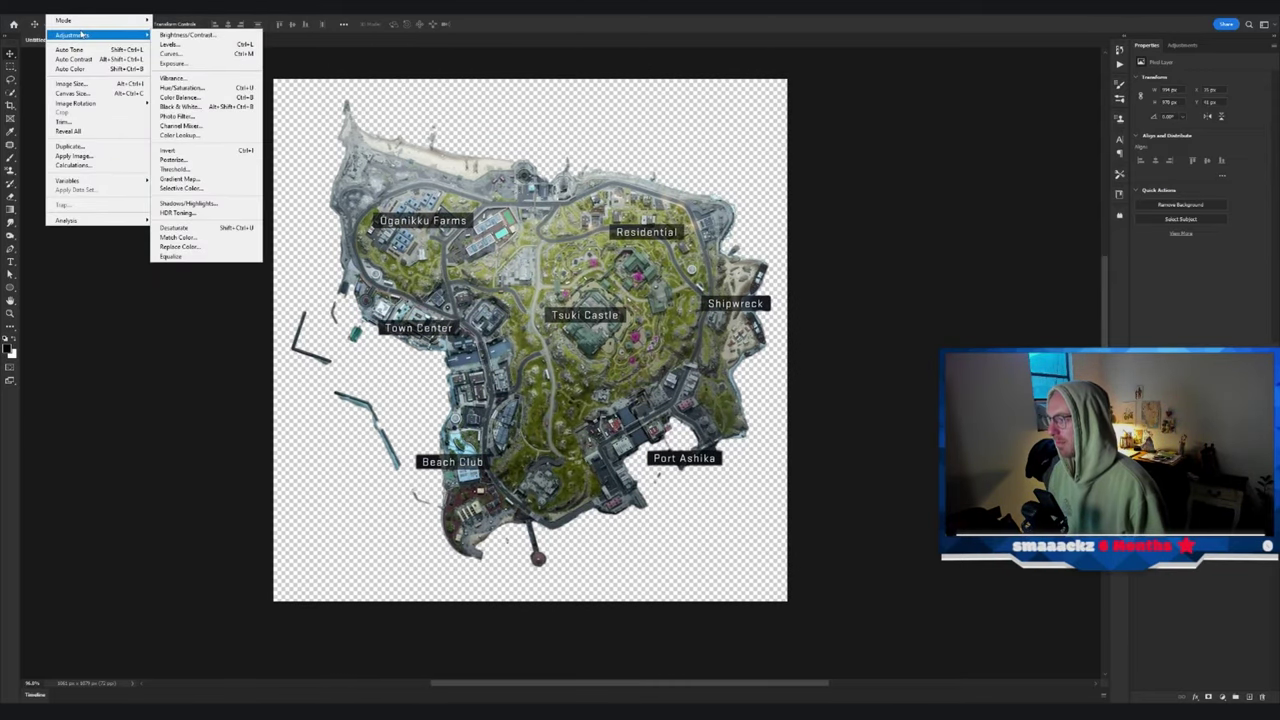
pyautogui.moveTo(180, 138)
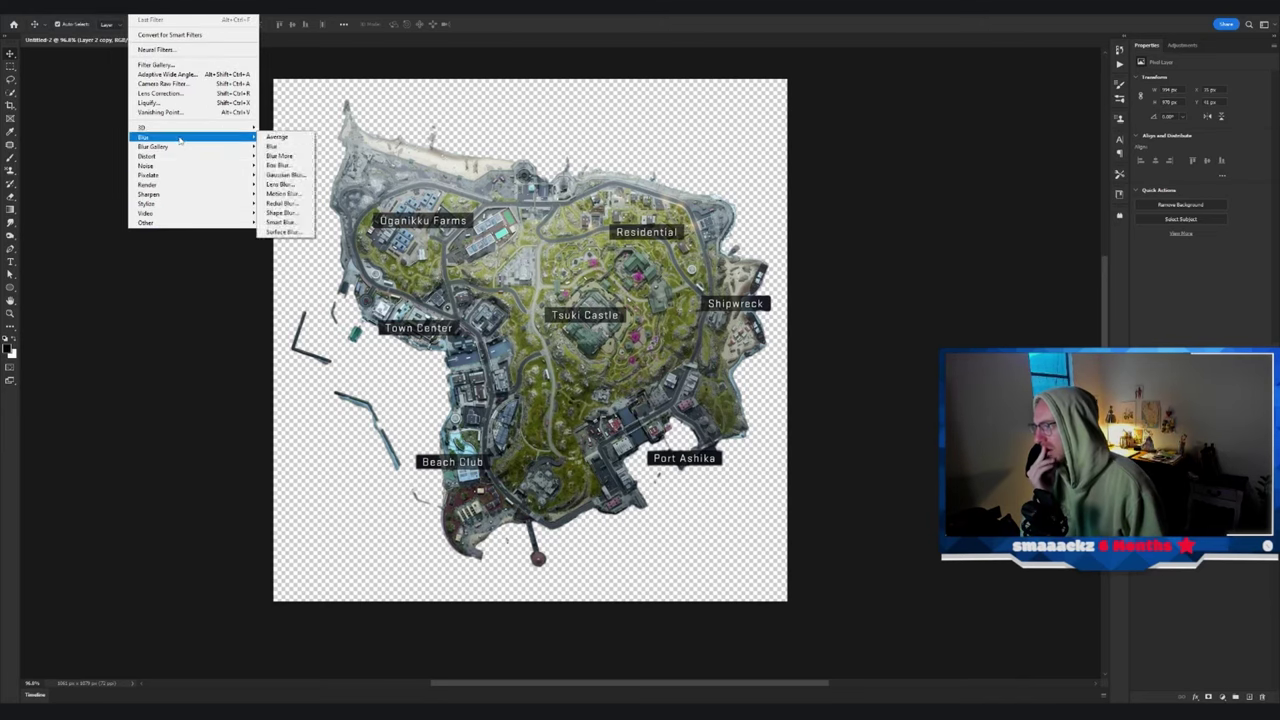
pyautogui.click(284, 231)
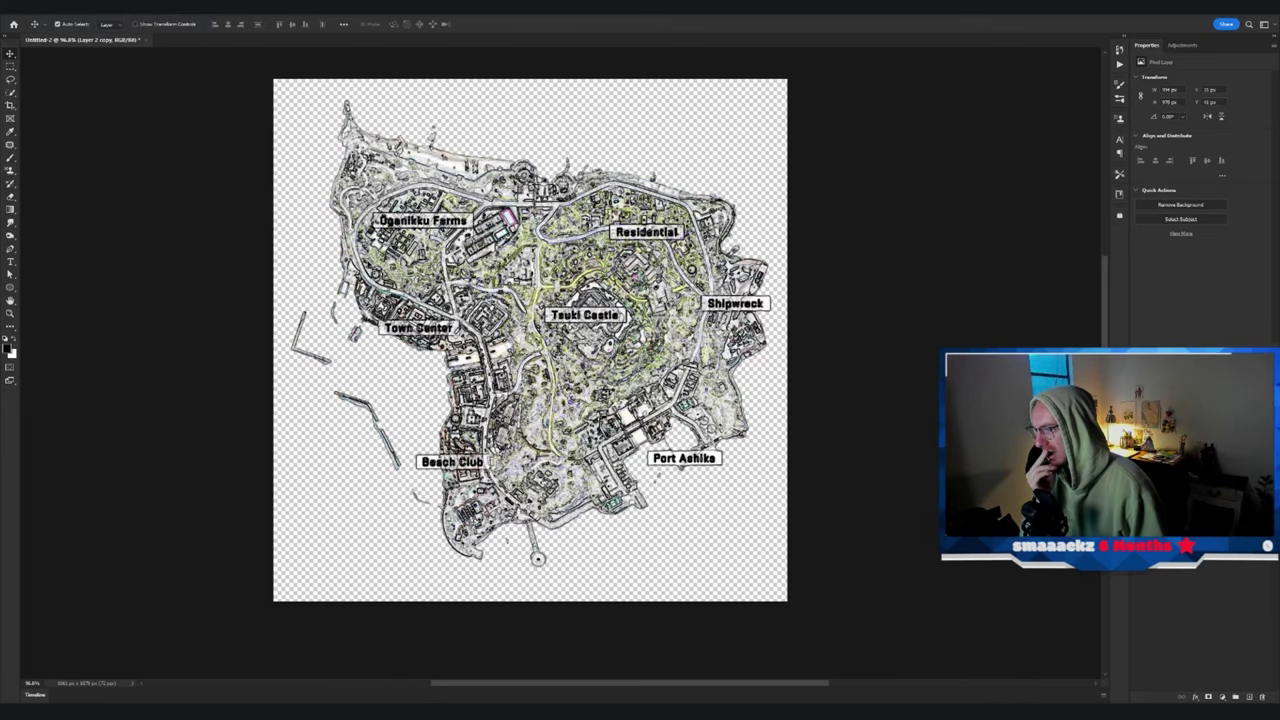
pyautogui.hotkey('ctrl', 'z')
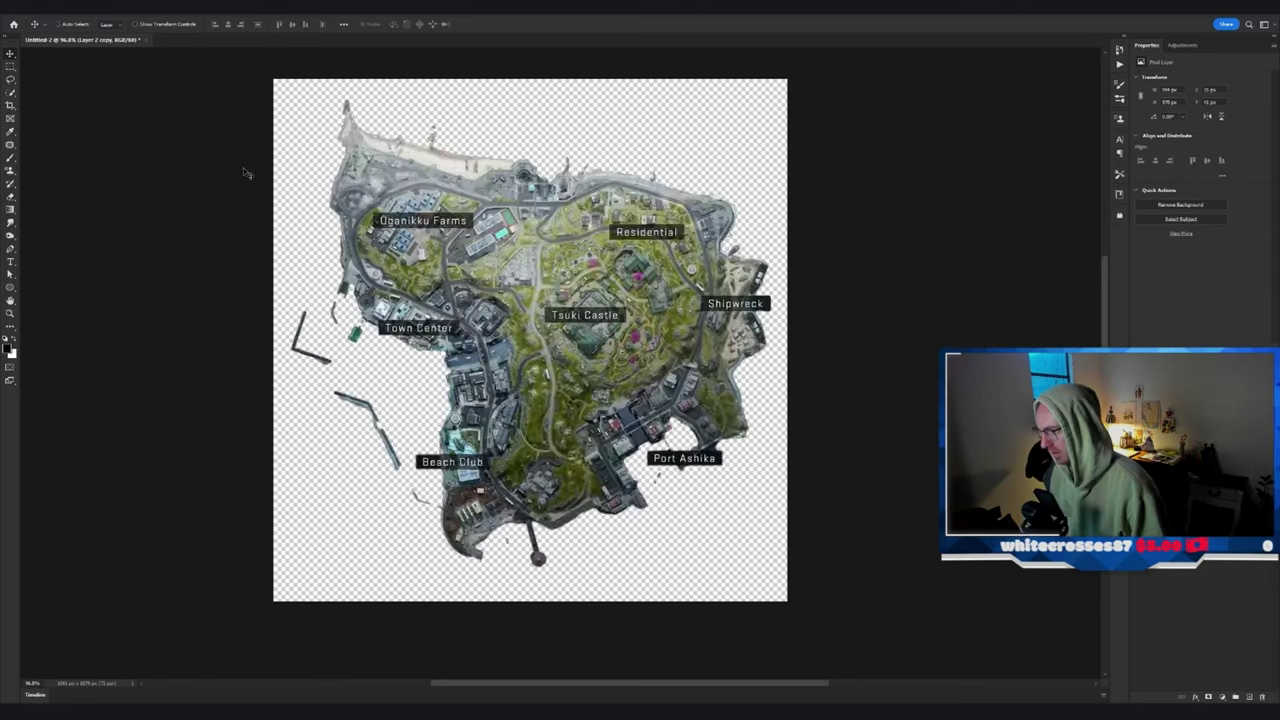
# - Desaturate the island cutout copy and apply the Find Edges filter to it
pyautogui.click(95, 5)
pyautogui.click(218, 228)
pyautogui.click(120, 5)
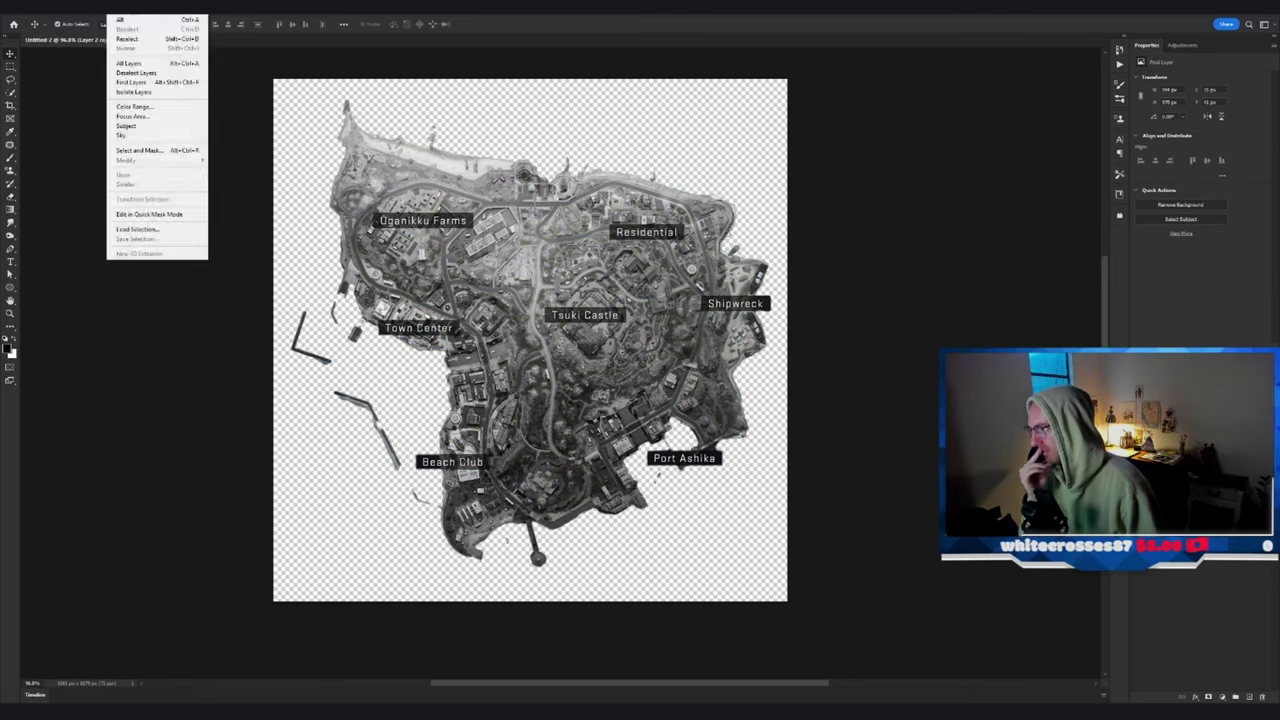
pyautogui.click(286, 229)
# - Place Vintage Paper Background.jpg from the Treasure Map Maker folder into the document, rotated 90 degrees
pyautogui.click(471, 711)
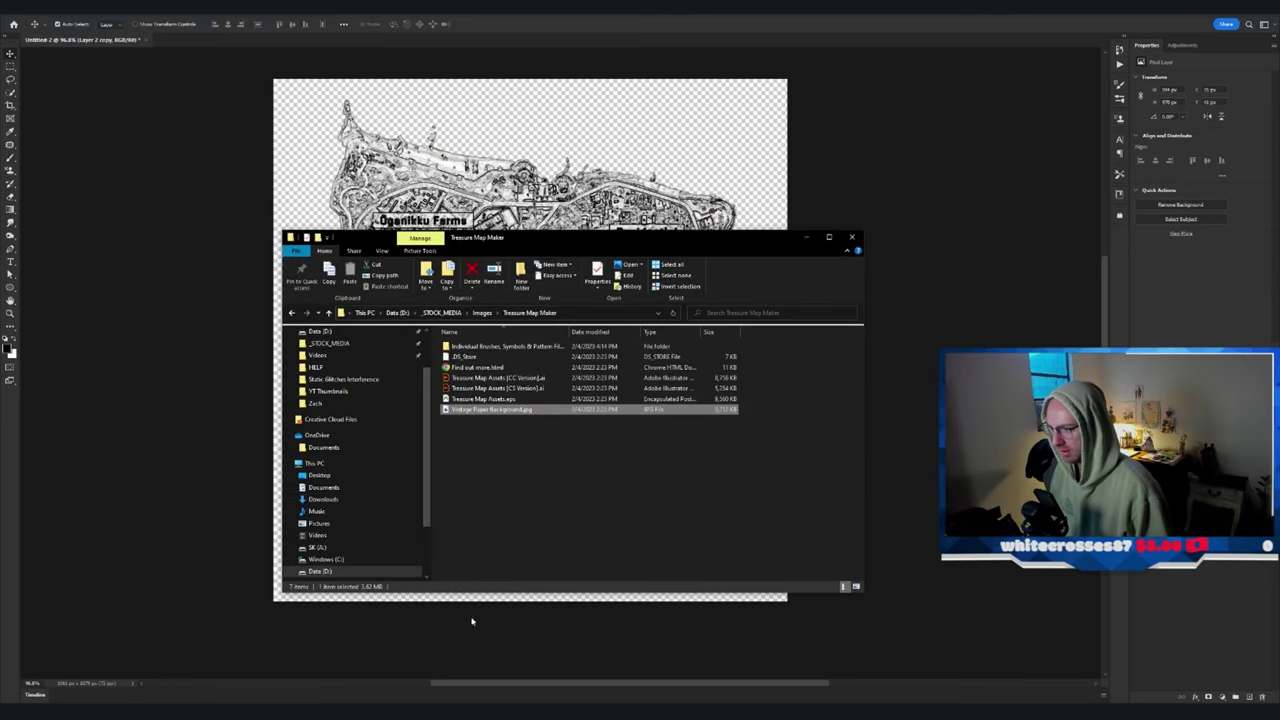
pyautogui.moveTo(497, 409); pyautogui.dragTo(580, 196)
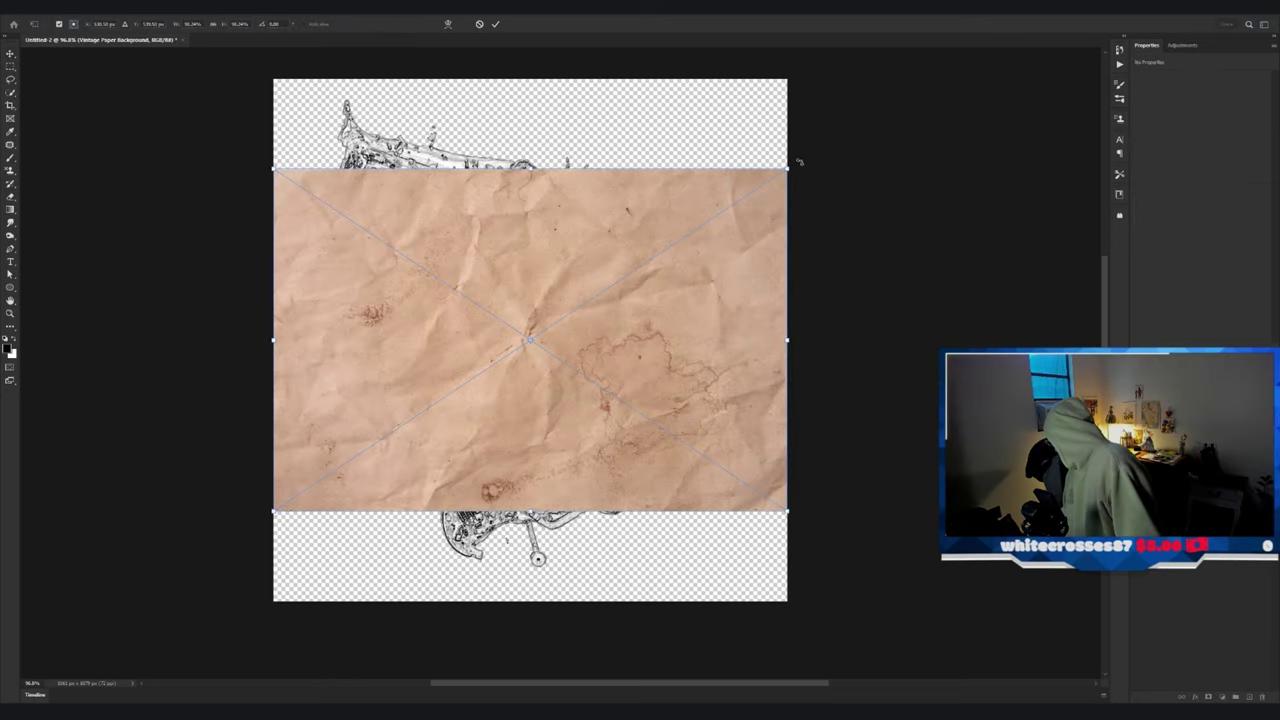
pyautogui.moveTo(811, 171); pyautogui.dragTo(628, 527)
pyautogui.click(495, 24)
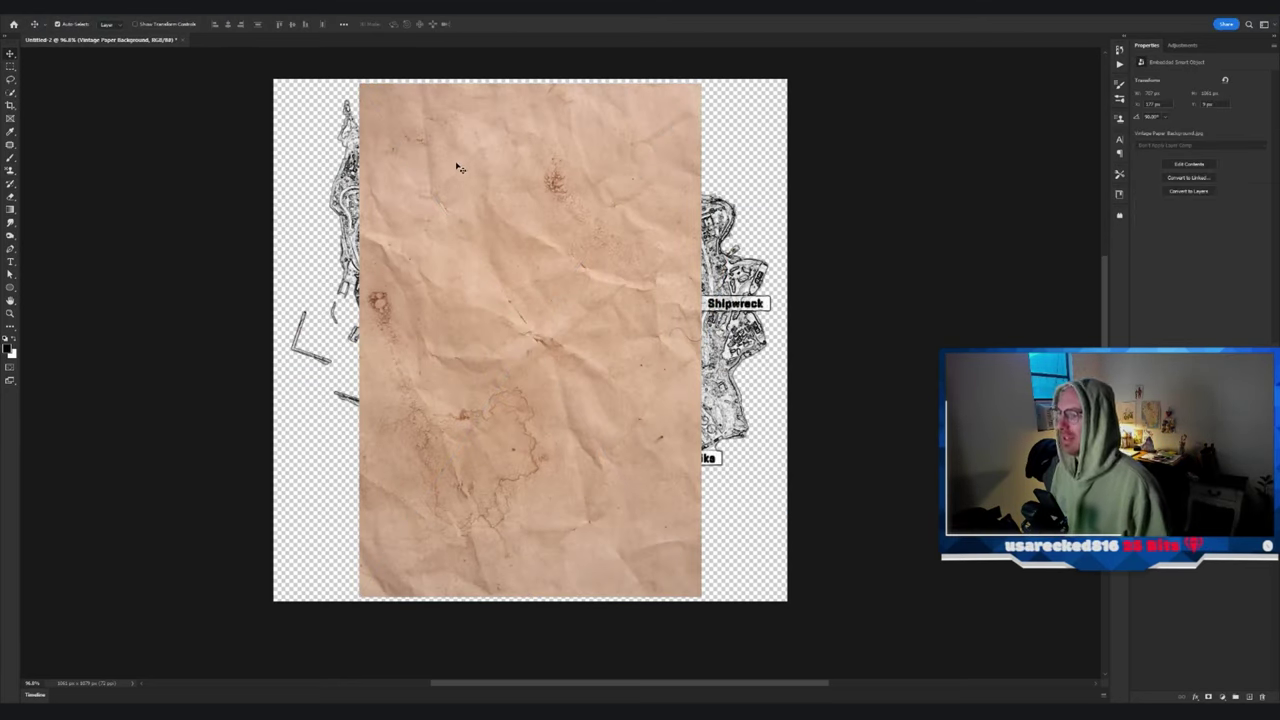
# - Send the vintage paper layer beneath the island line art and stretch it to fill the whole canvas
pyautogui.hotkey('ctrl', '[')
pyautogui.hotkey('ctrl', 't')
pyautogui.moveTo(701, 84)
pyautogui.mouseDown()
pyautogui.moveTo(808, 75)
pyautogui.moveTo(709, 72)
pyautogui.mouseUp()
pyautogui.moveTo(709, 72); pyautogui.dragTo(788, 75)
pyautogui.moveTo(352, 74); pyautogui.dragTo(275, 78)
pyautogui.moveTo(531, 609); pyautogui.dragTo(531, 602)
pyautogui.press('Return')
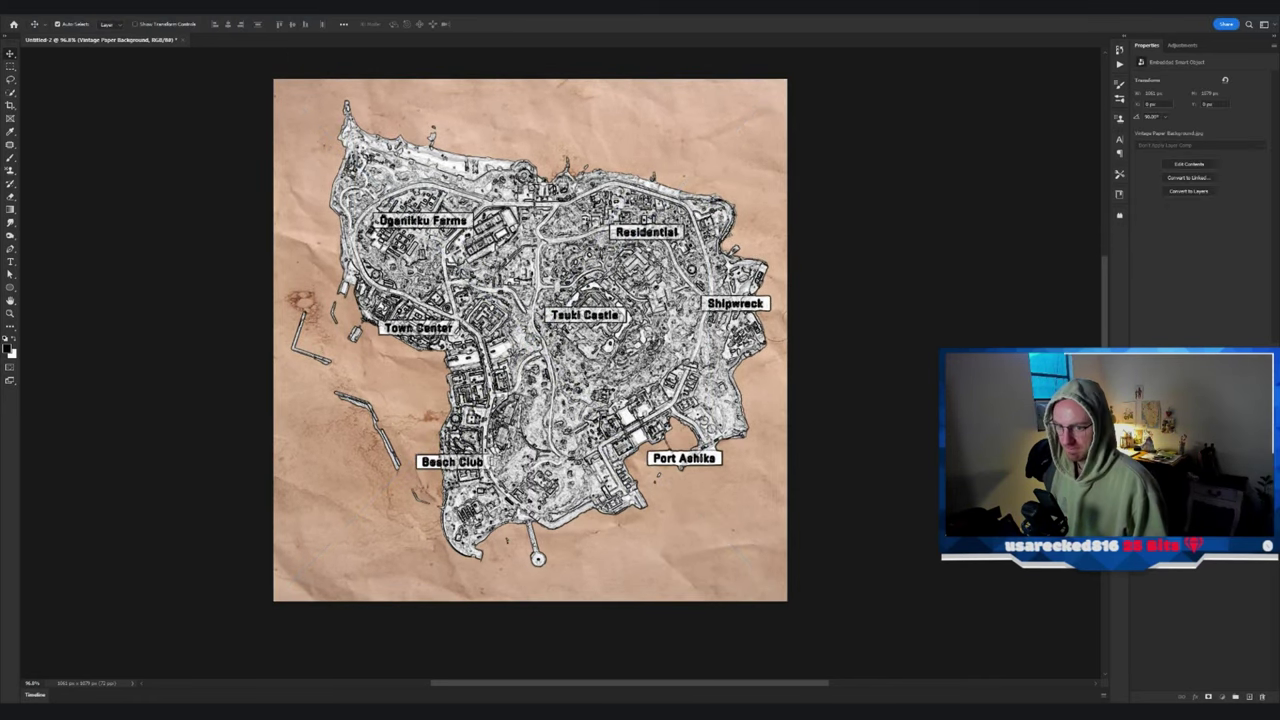
# - Blend the island line art into the paper background and cancel the Smart Sharpen filter
pyautogui.click(1190, 422)
pyautogui.click(1166, 372)
pyautogui.click(1160, 424)
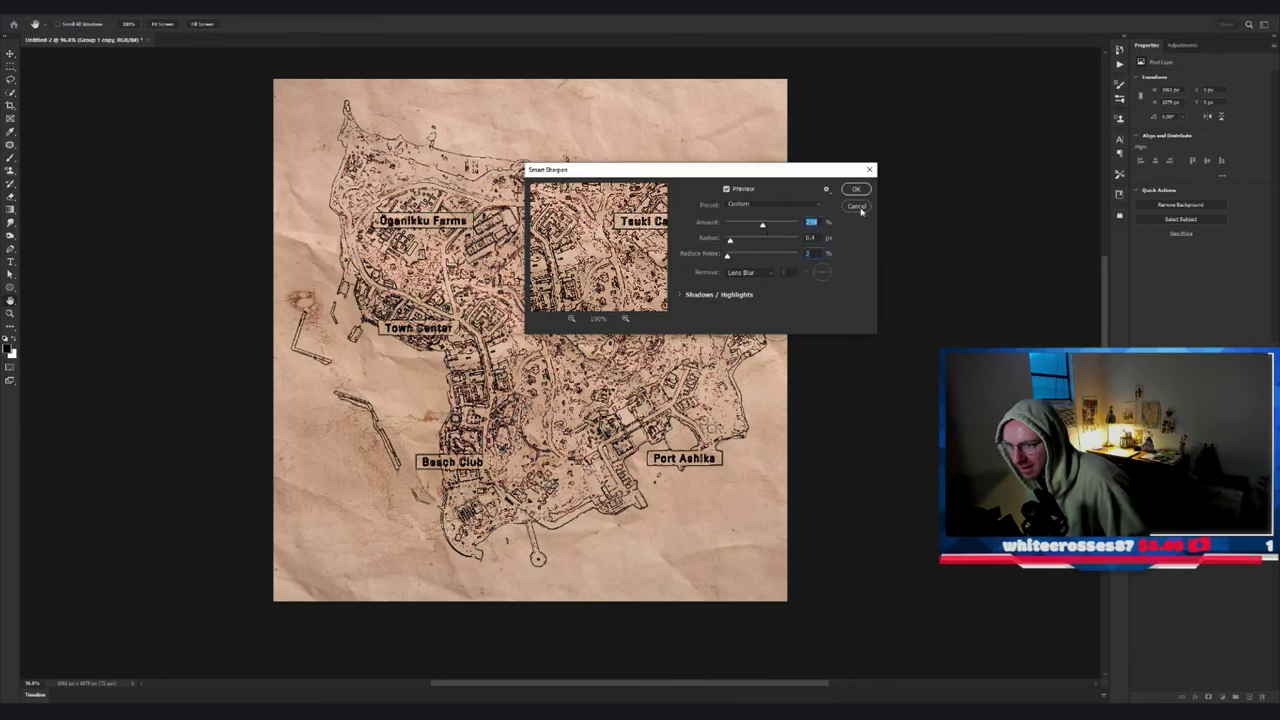
pyautogui.click(857, 207)
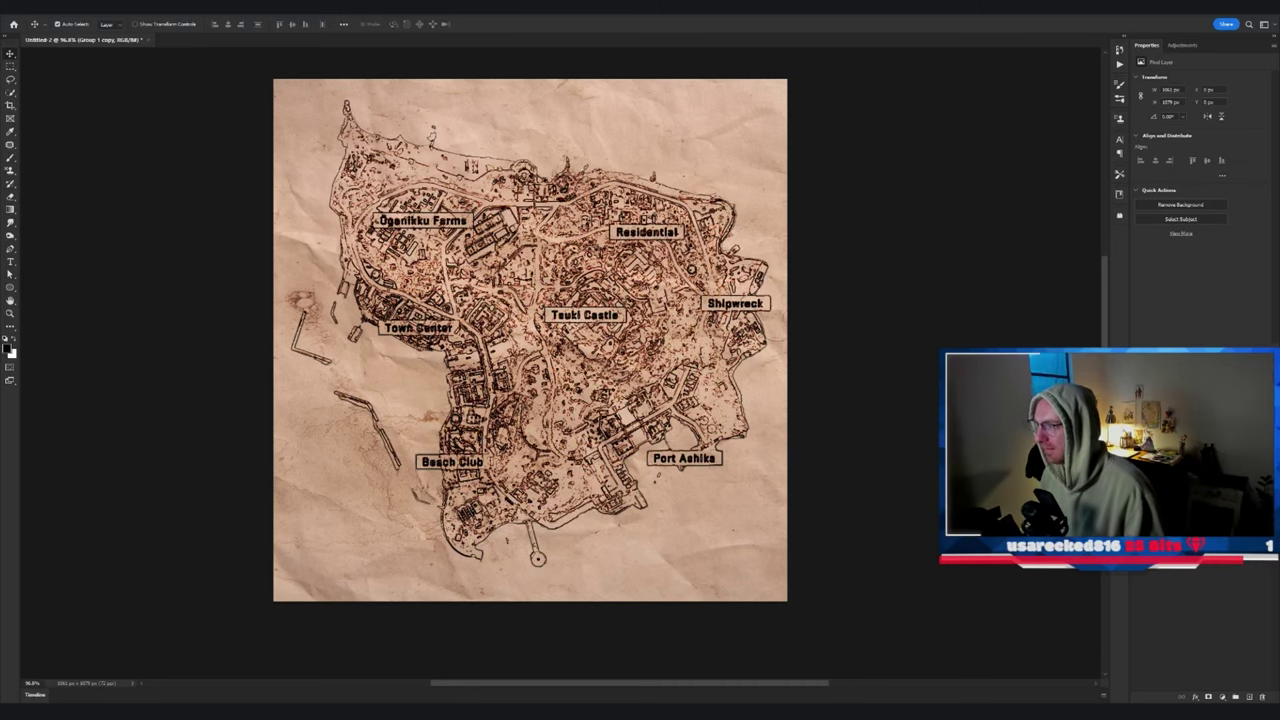
# - Quick-export the finished map as a PNG named Ashika Map to the Desktop
pyautogui.click(138, 10)
pyautogui.moveTo(76, 13)
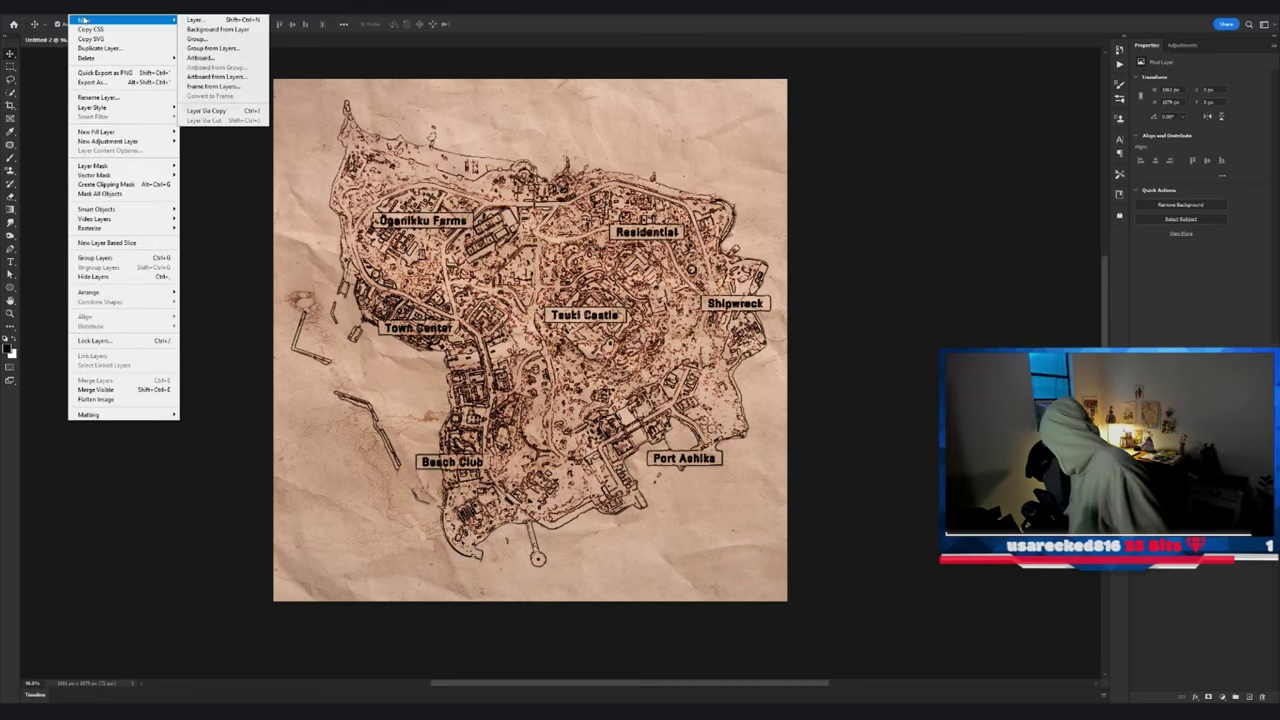
pyautogui.click(105, 72)
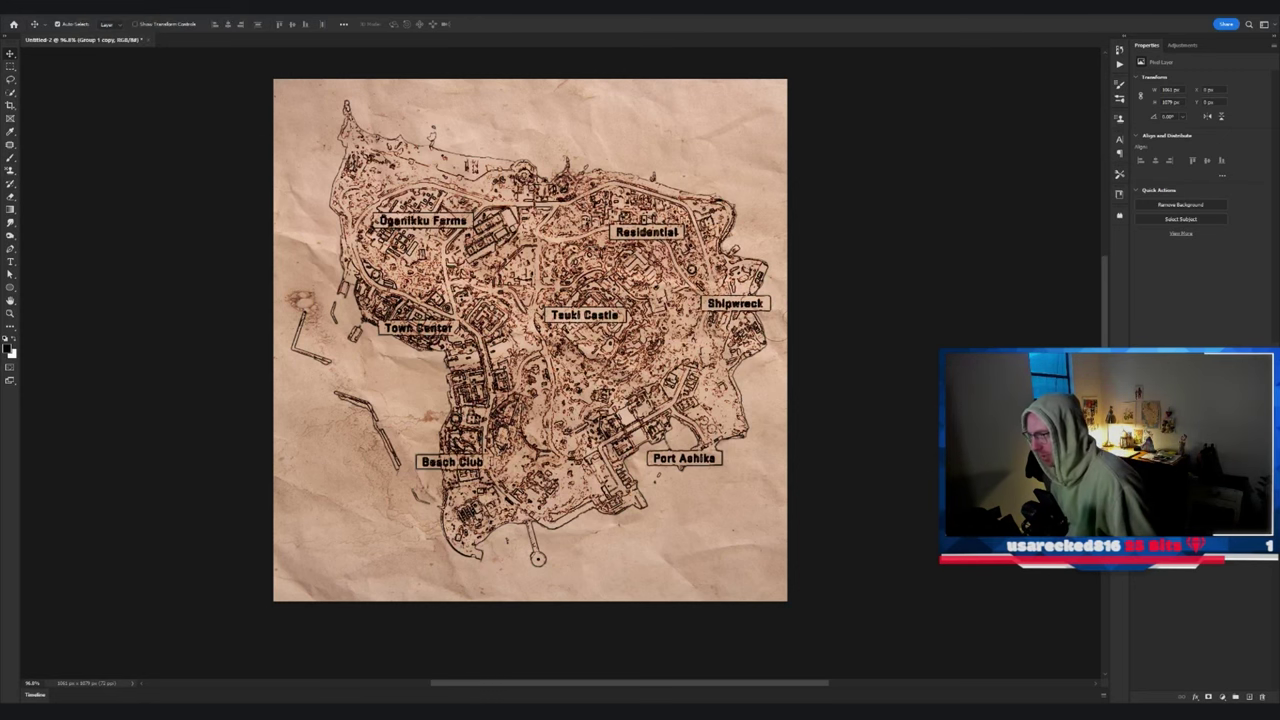
pyautogui.write('ashika')
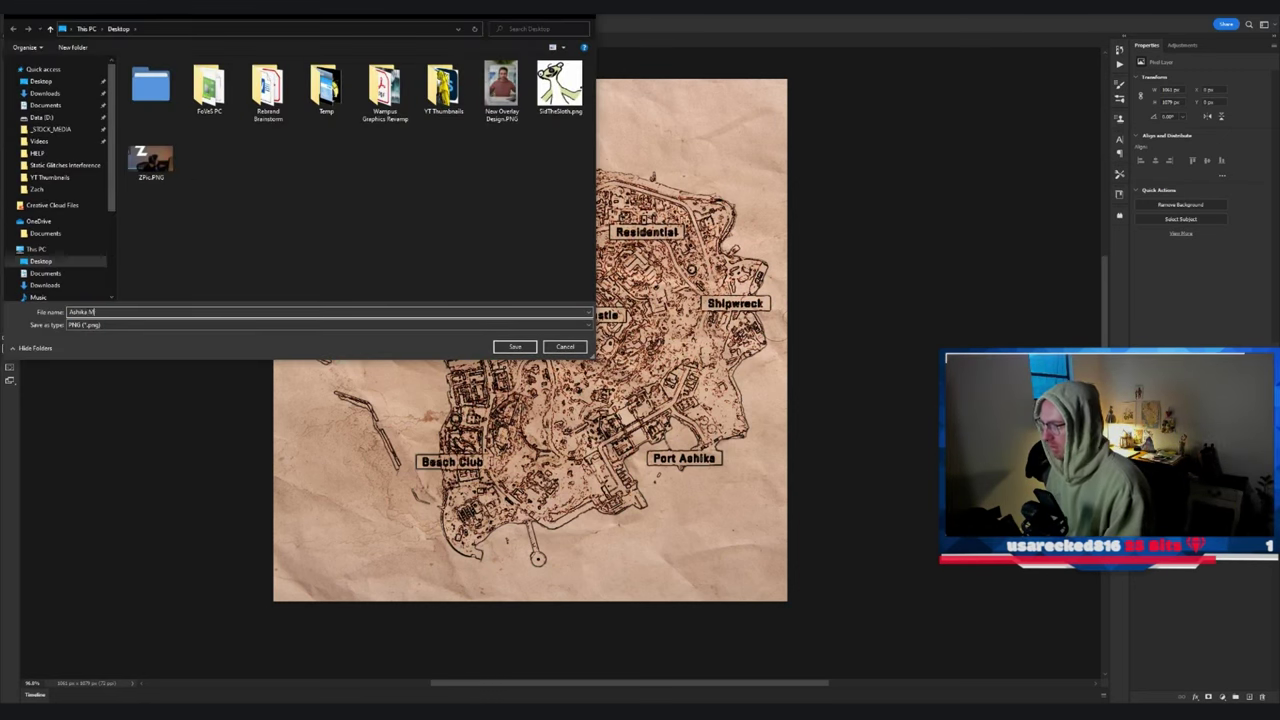
pyautogui.press('Return')
# - Quit Photoshop, saving the document on the computer's Desktop as Ashika map.psd
pyautogui.hotkey('ctrl', 'q')
pyautogui.click(592, 261)
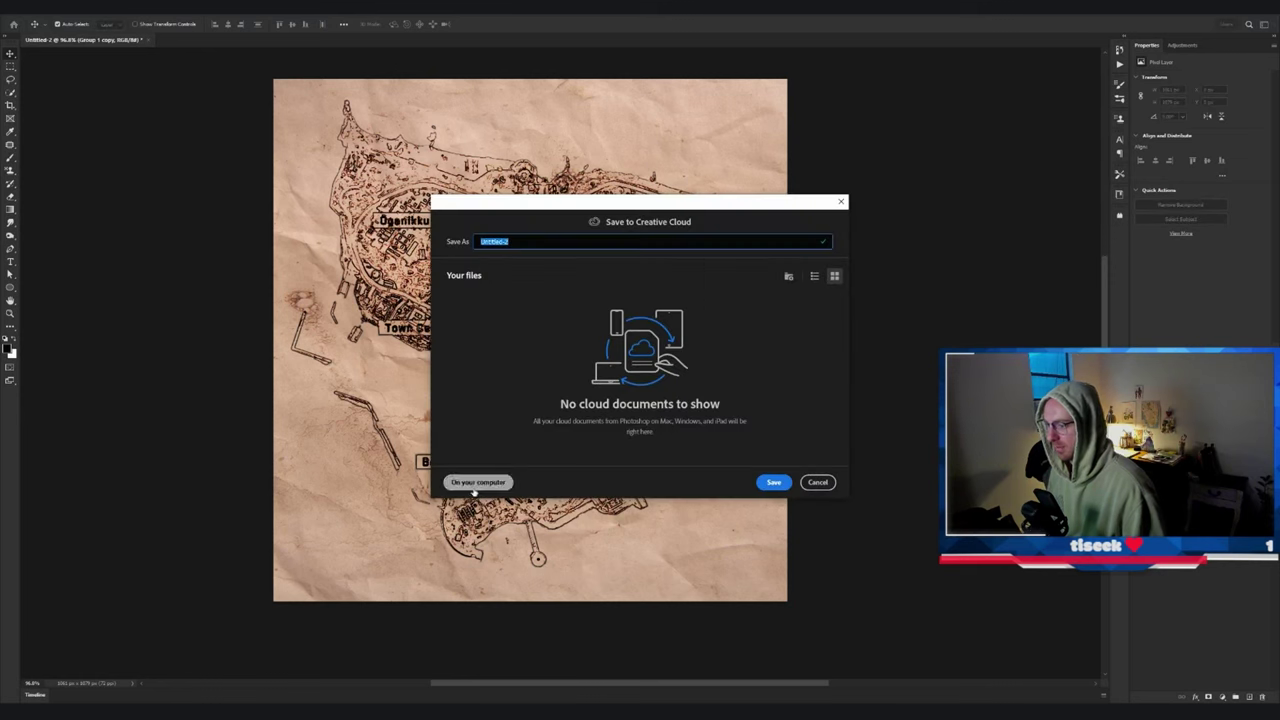
pyautogui.click(479, 486)
pyautogui.scroll(3, 62, 160)
pyautogui.click(41, 81)
pyautogui.click(125, 312)
pyautogui.write('Ash')
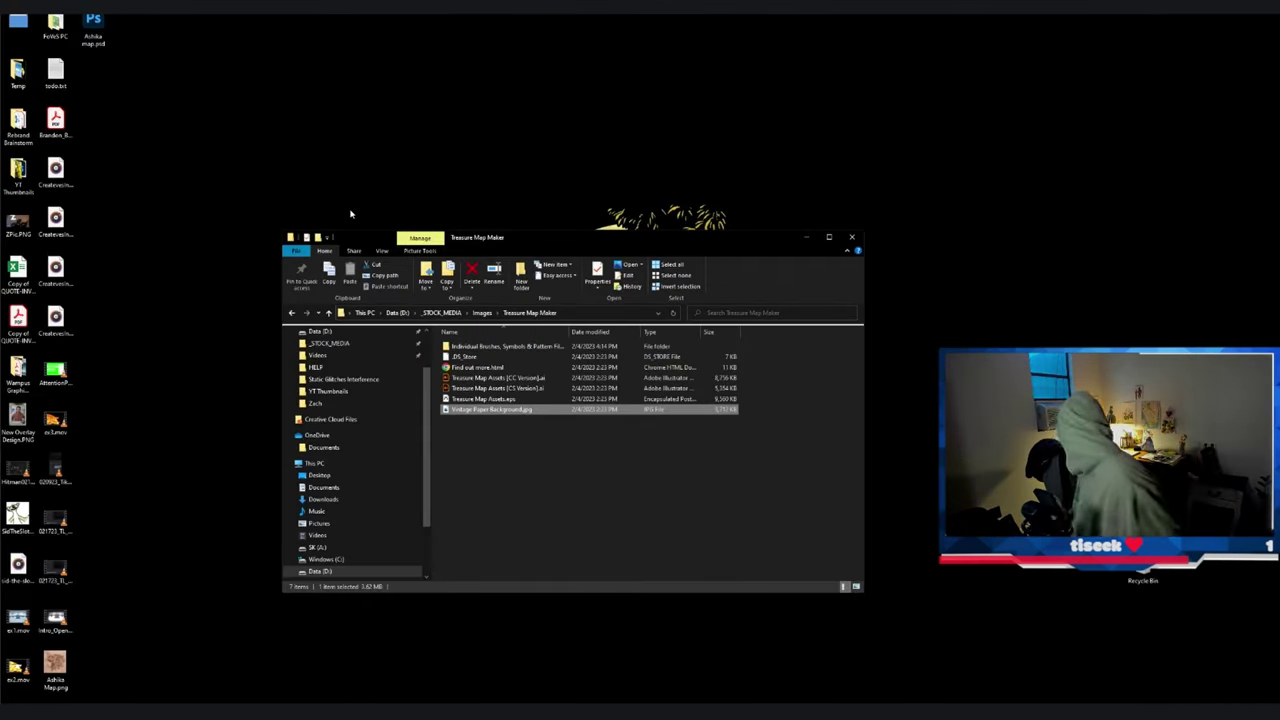
# - Move the exported Ashika Map.png off the desktop and open the YouTube video project in DaVinci Resolve
pyautogui.moveTo(560, 237); pyautogui.dragTo(608, 139)
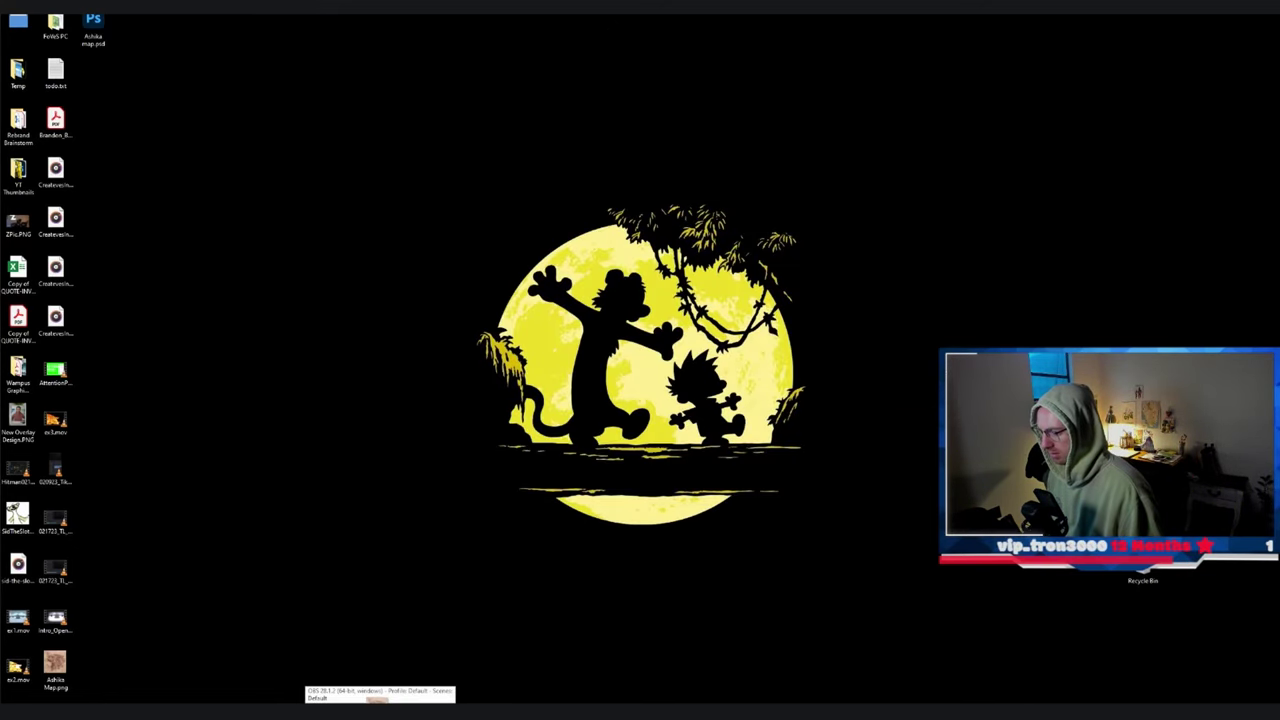
pyautogui.moveTo(378, 708); pyautogui.dragTo(318, 408)
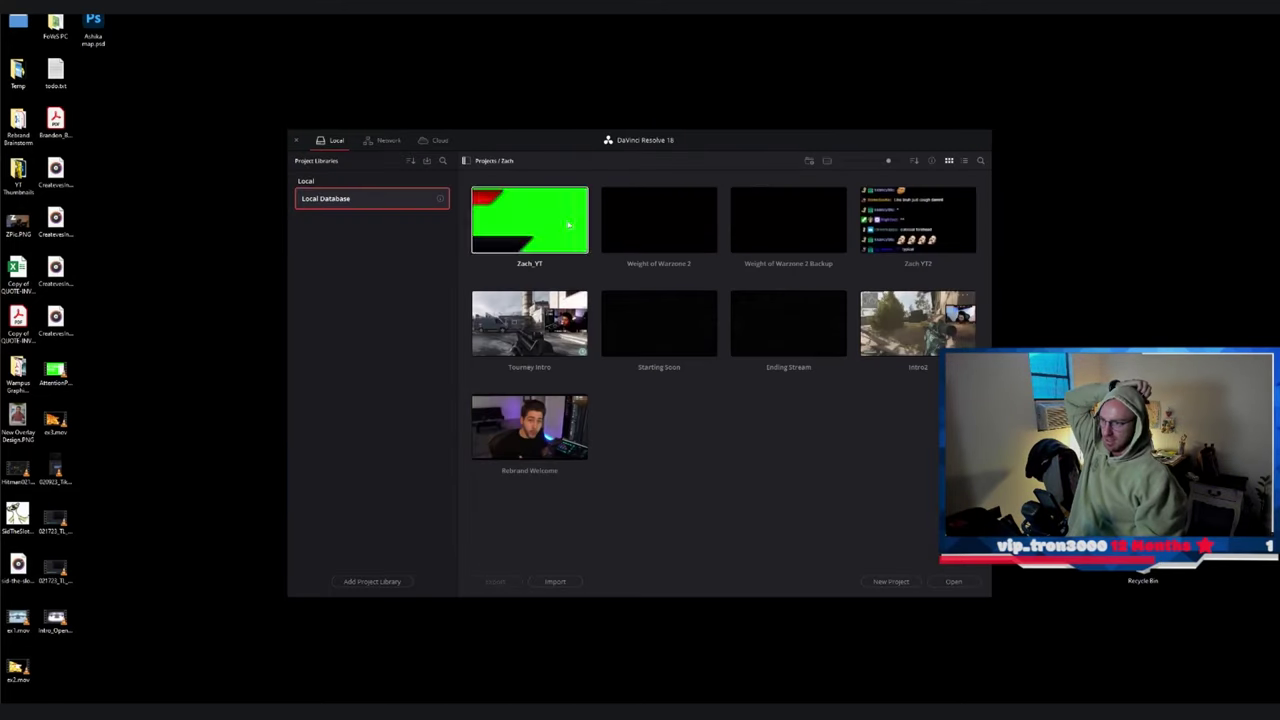
pyautogui.doubleClick(568, 226)
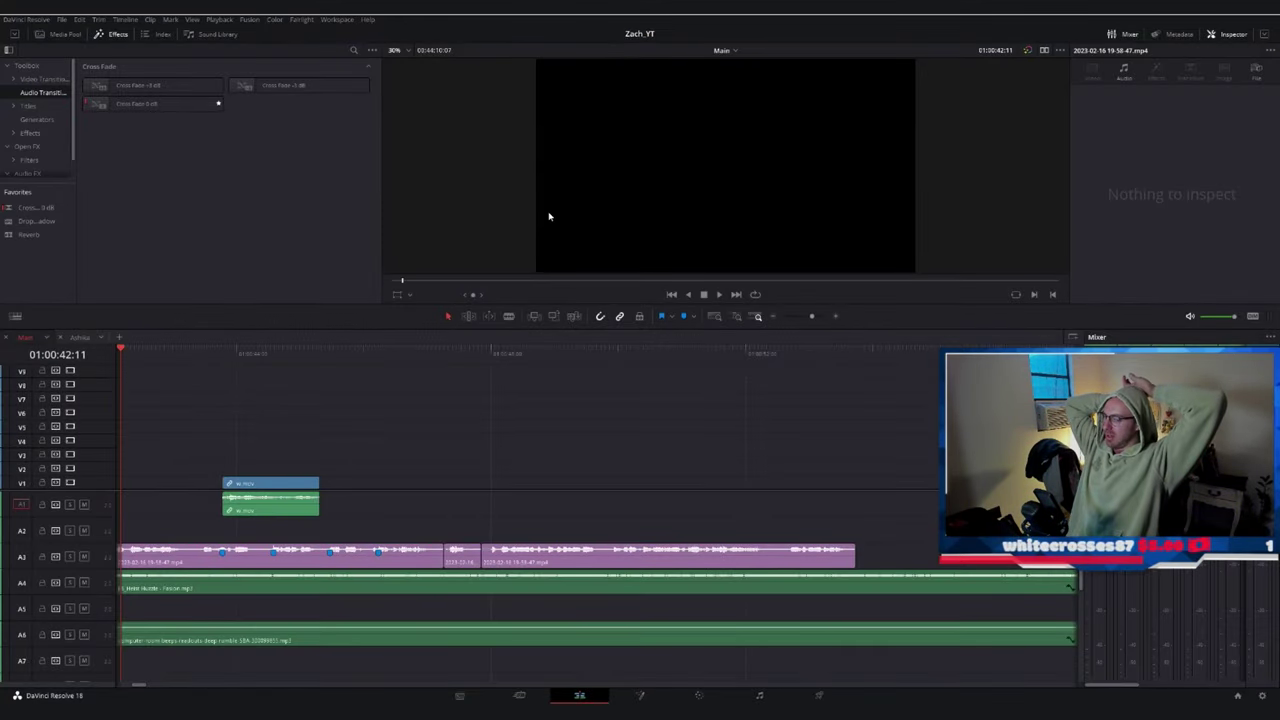
# - Try Ashika Map.png from the media pool on the Main timeline after the gameplay clip, then delete the clip
pyautogui.click(65, 36)
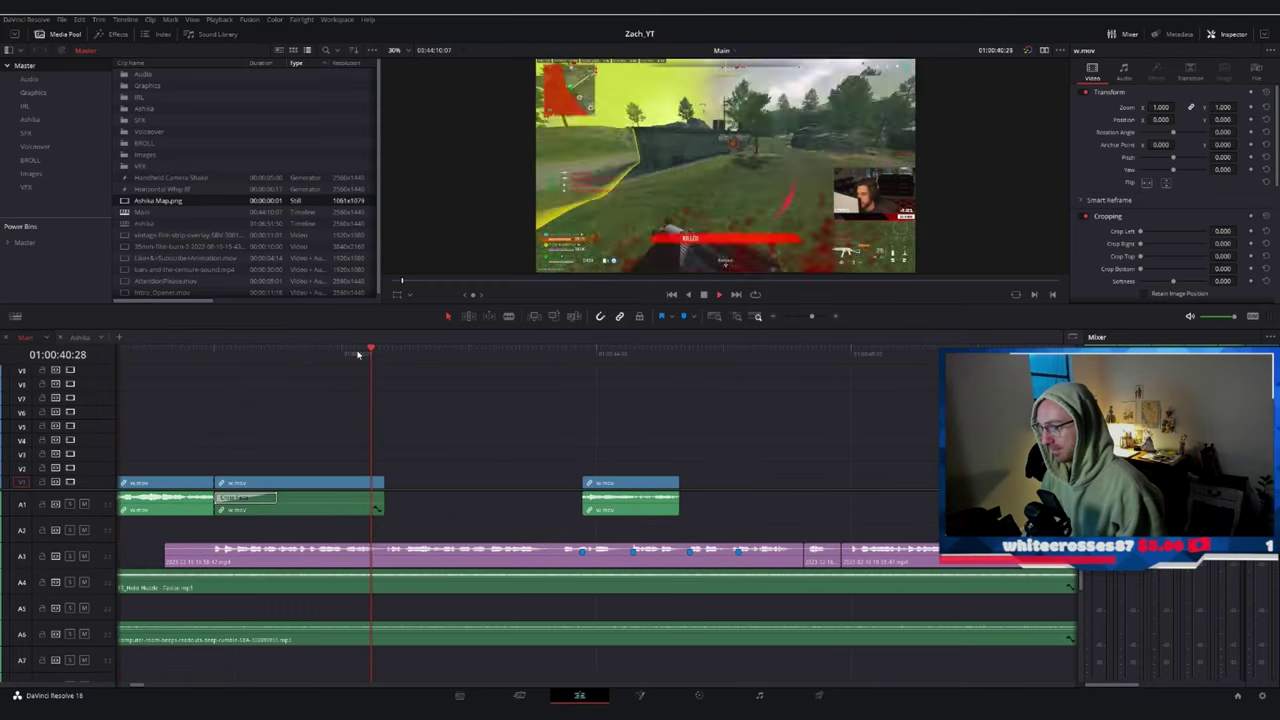
pyautogui.press('space')
pyautogui.moveTo(158, 201); pyautogui.dragTo(427, 470)
pyautogui.moveTo(403, 354); pyautogui.dragTo(324, 358)
pyautogui.press('space')
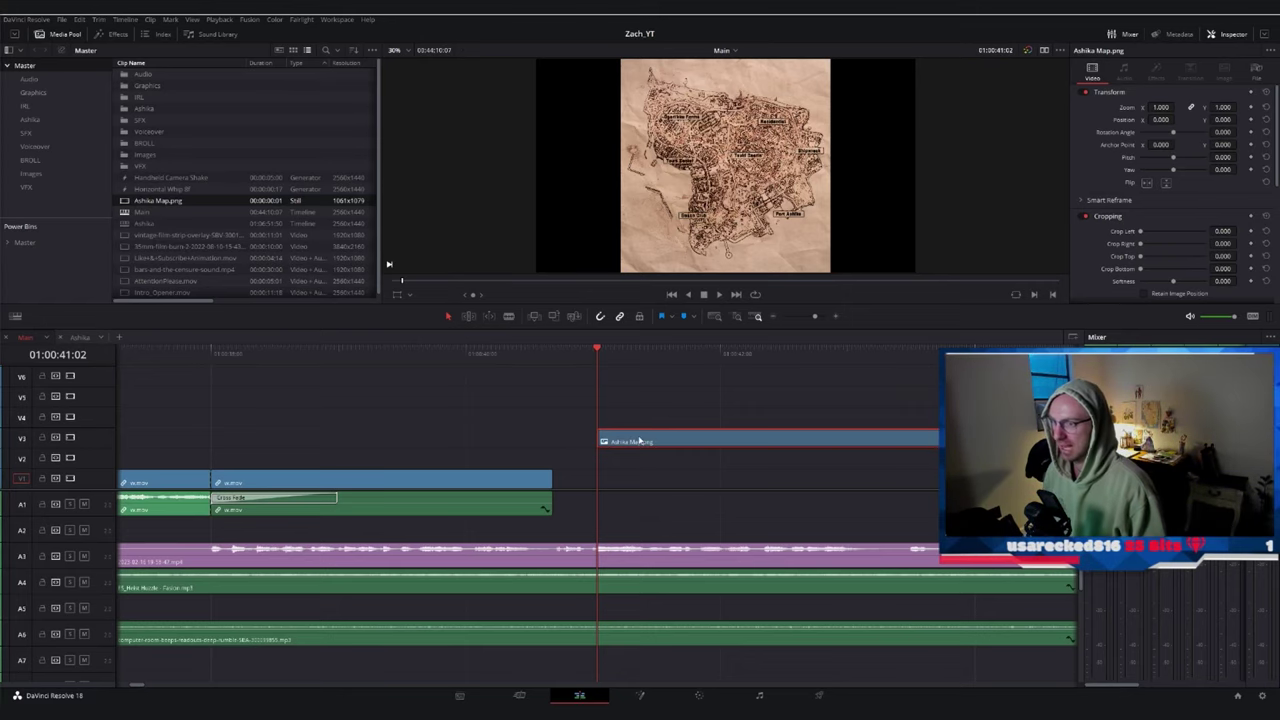
pyautogui.press('Delete')
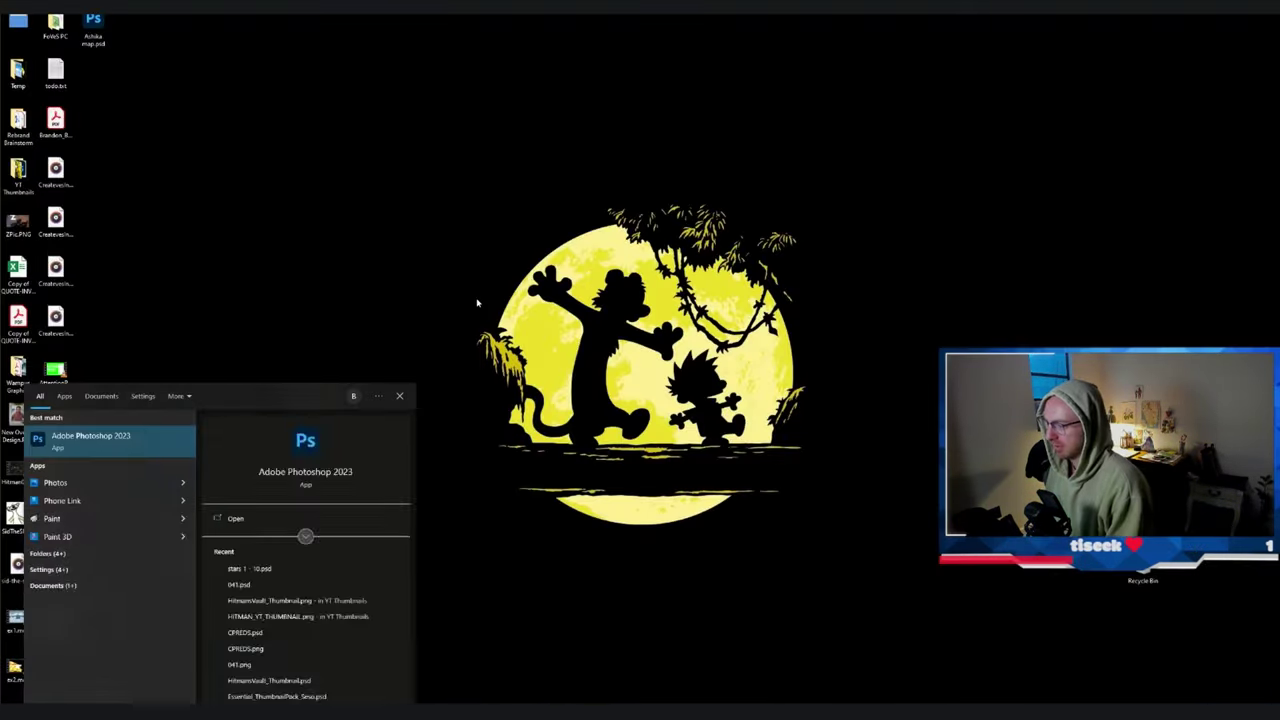
# - Launch Photoshop and reopen the recent file Ashika map.psd
pyautogui.press('Return')
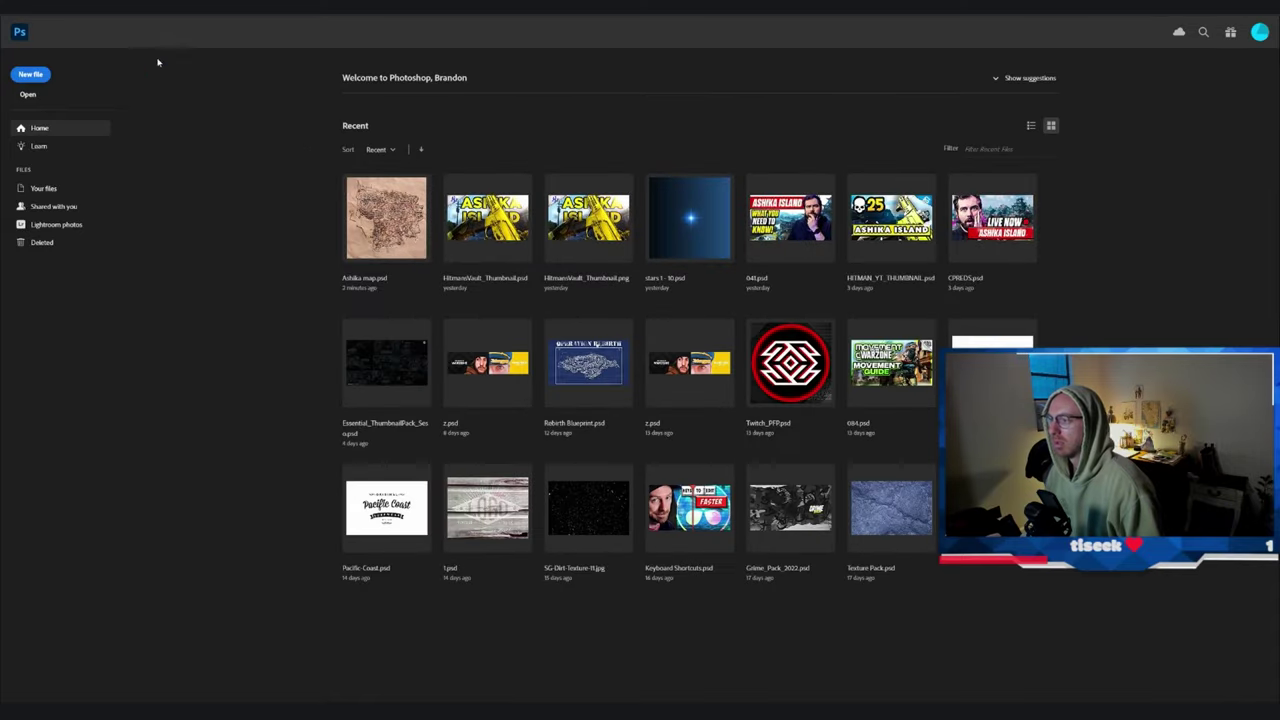
pyautogui.click(386, 218)
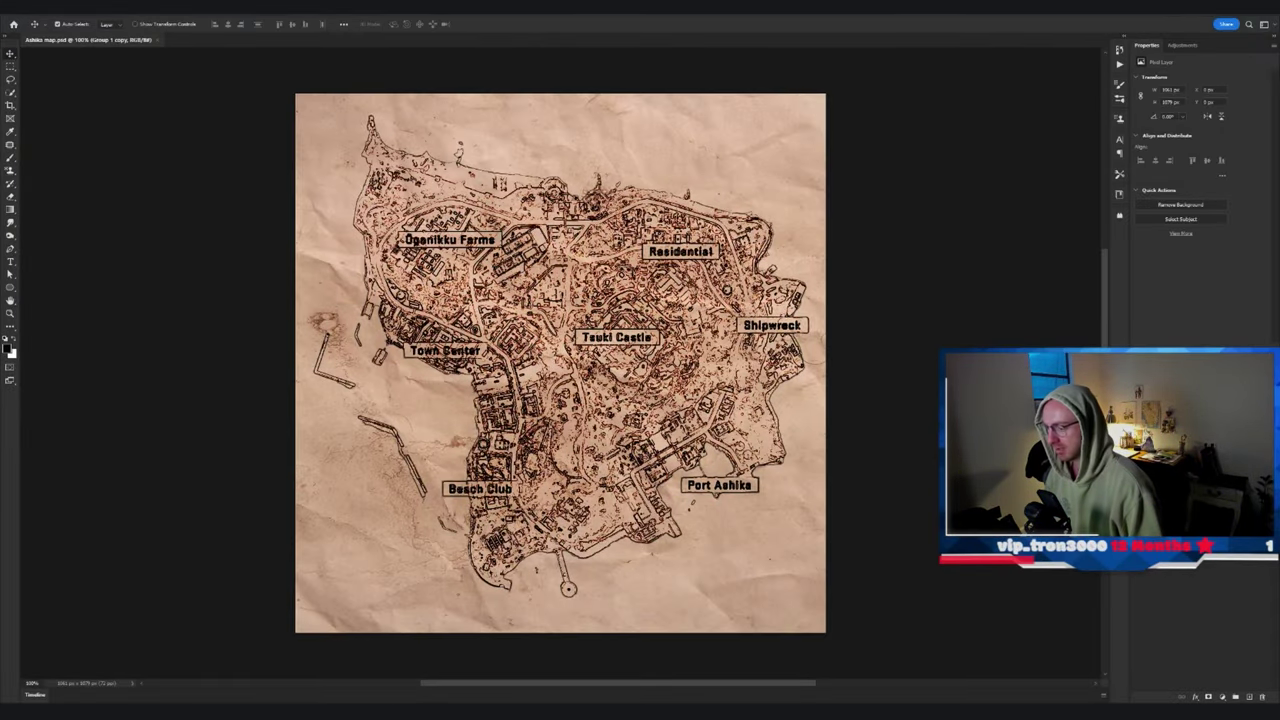
# - Browse the stock media Images folder, checking Textures and the Burnt Paper Edges PNG files for edge graphics
pyautogui.press('super+e')
pyautogui.click(390, 288)
pyautogui.doubleClick(521, 260)
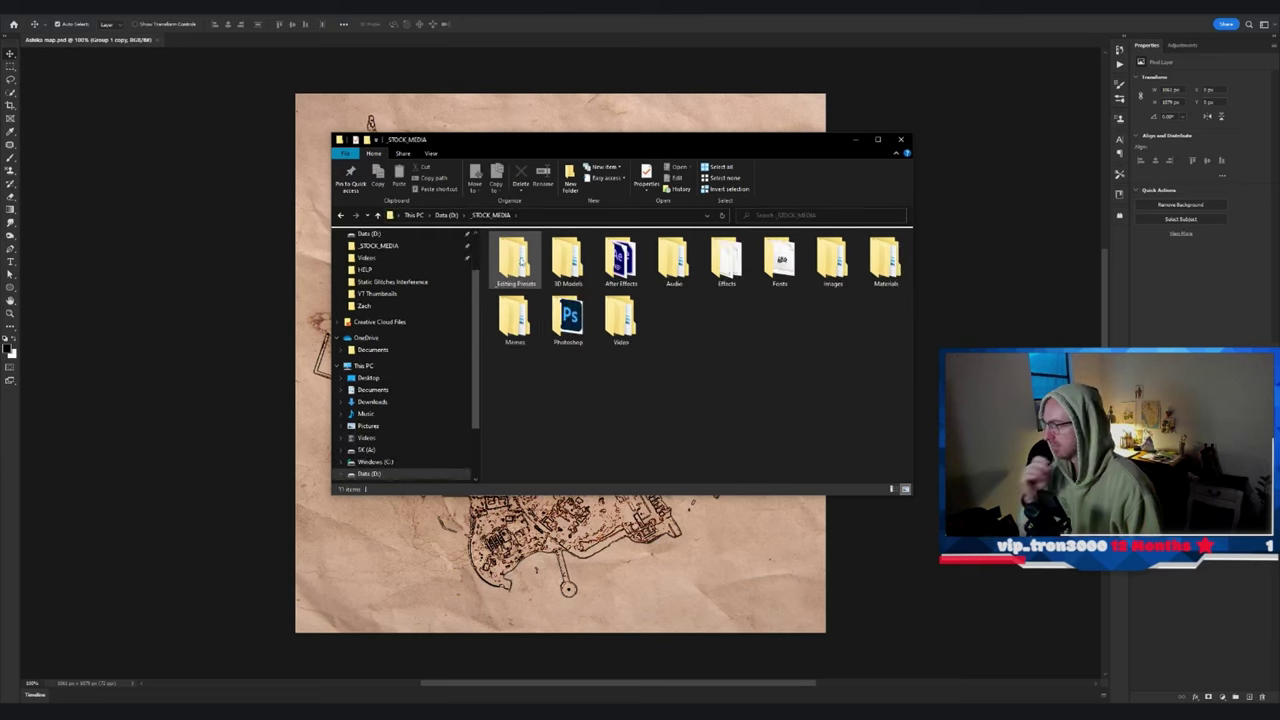
pyautogui.doubleClick(833, 258)
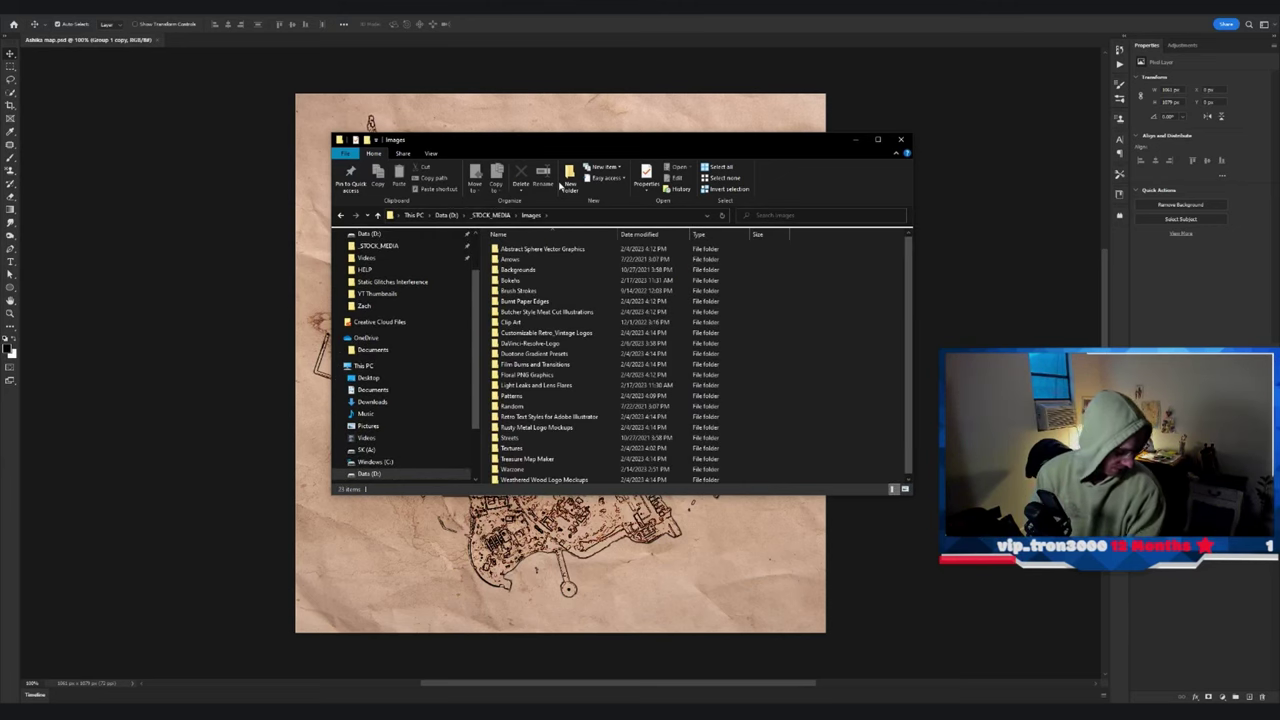
pyautogui.doubleClick(530, 449)
pyautogui.doubleClick(514, 253)
pyautogui.hotkey('alt', 'Left')
pyautogui.hotkey('alt', 'Left')
pyautogui.doubleClick(542, 303)
pyautogui.doubleClick(547, 263)
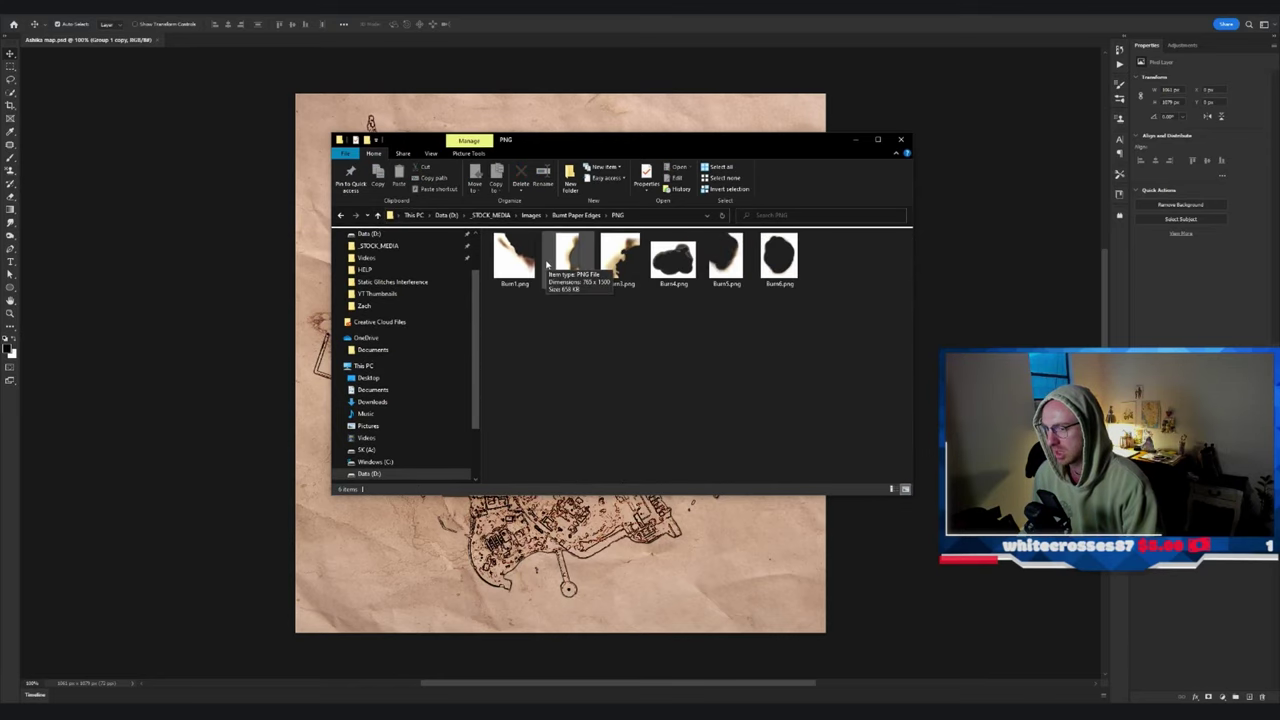
pyautogui.hotkey('alt', 'Left')
pyautogui.hotkey('alt', 'Left')
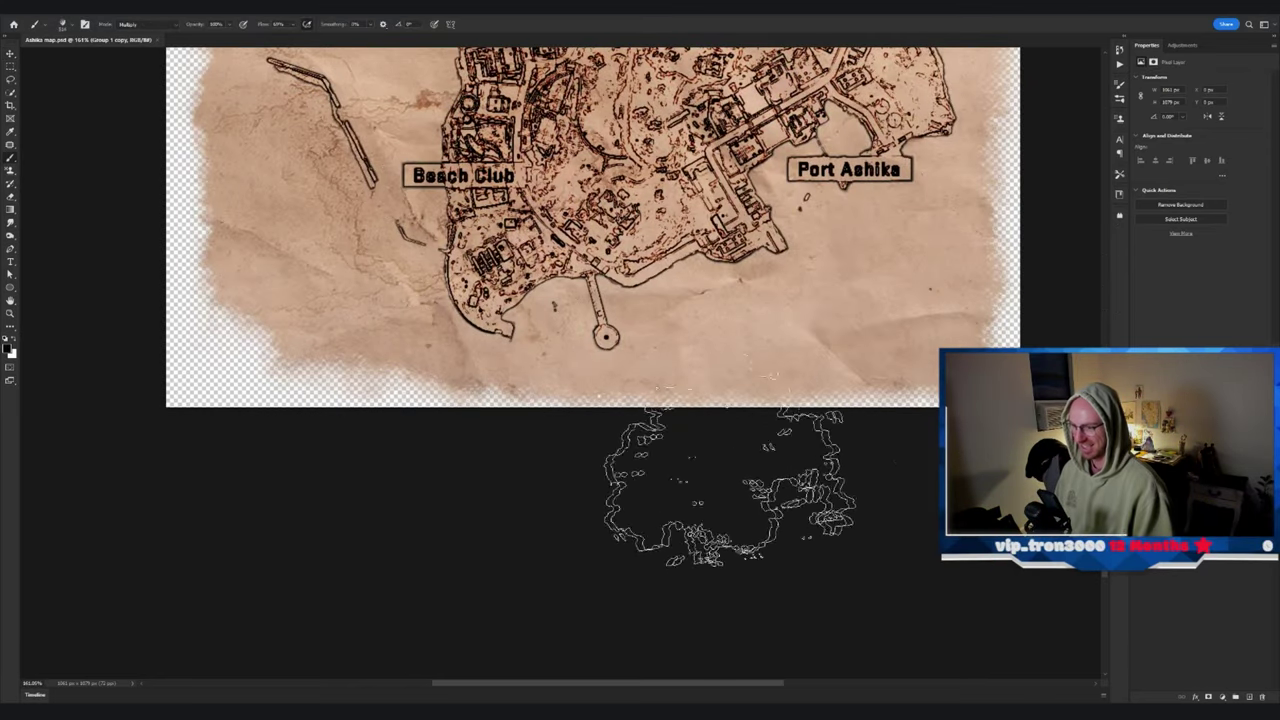
# - Paint on the layer mask of Group 1 copy with the rough-edged brush to wear away the map paper's edges
pyautogui.moveTo(870, 475); pyautogui.dragTo(771, 464)
pyautogui.hotkey('ctrl', 'z')
pyautogui.click(1183, 420)
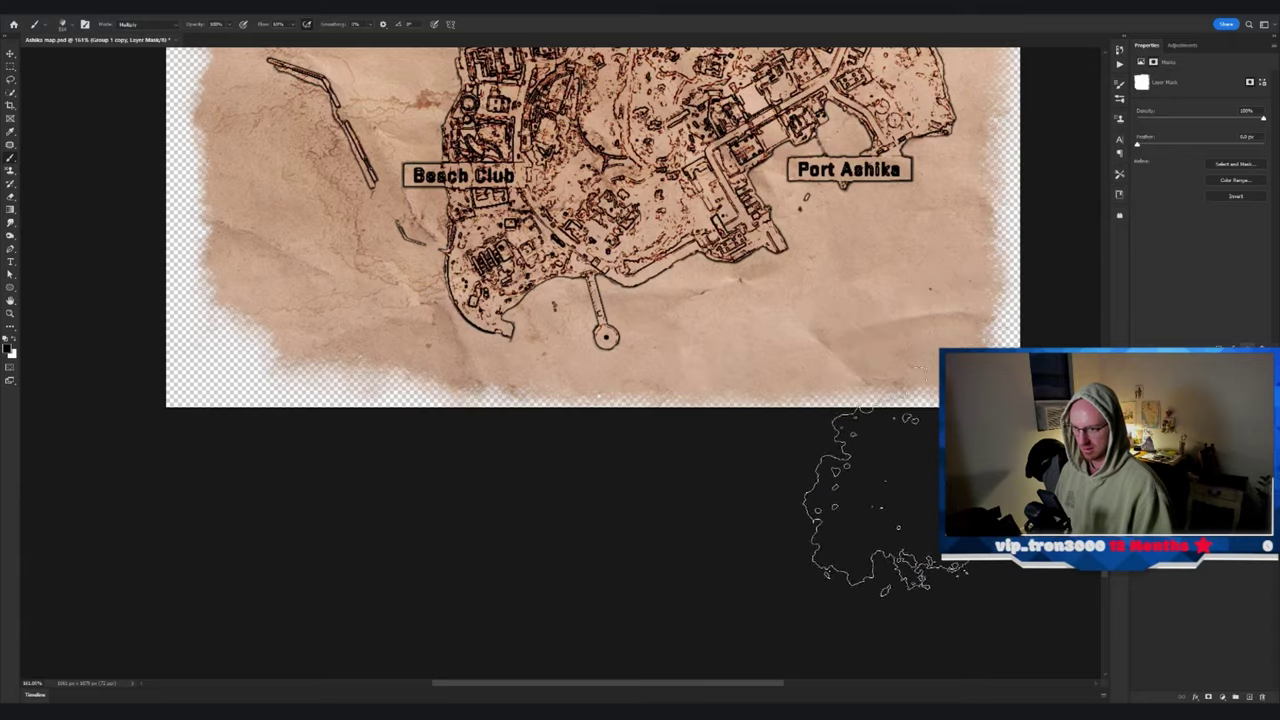
pyautogui.moveTo(937, 495)
pyautogui.mouseDown()
pyautogui.moveTo(455, 485)
pyautogui.moveTo(572, 463)
pyautogui.mouseUp()
pyautogui.scroll(4, 575, 440)
pyautogui.hscroll(4, 590, 300)
pyautogui.scroll(3, 594, 200)
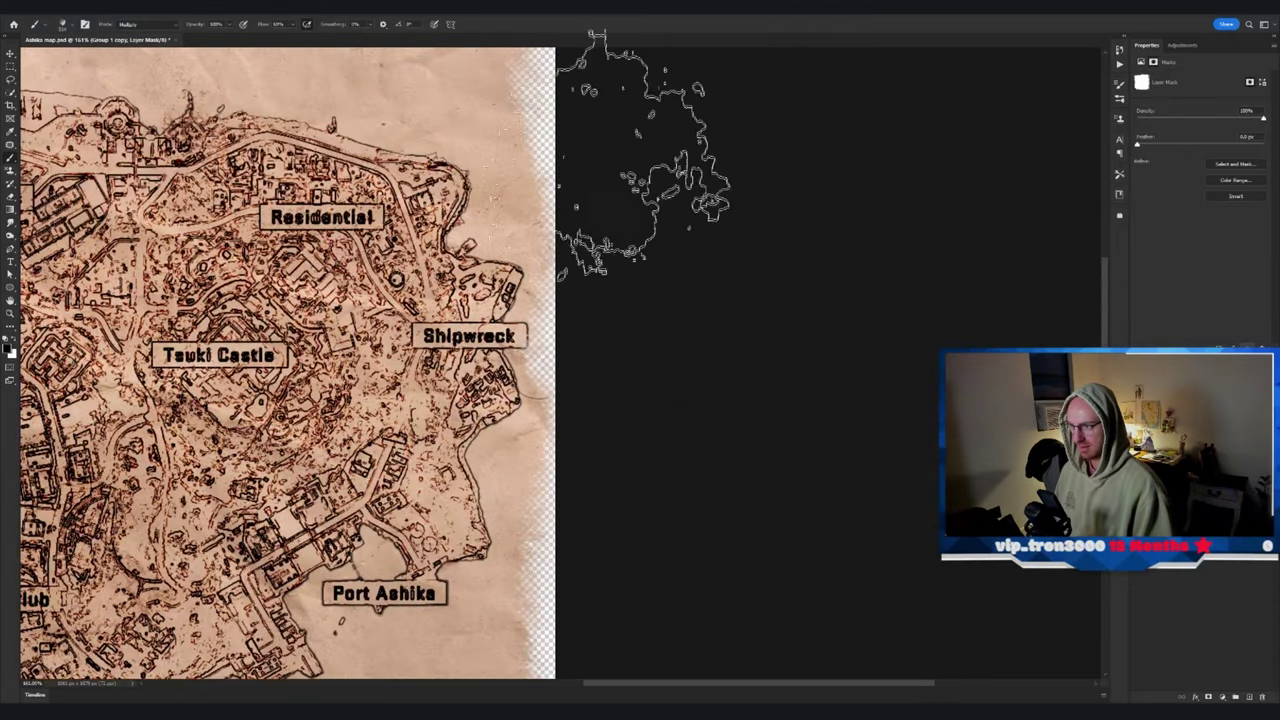
pyautogui.scroll(-3, 620, 130)
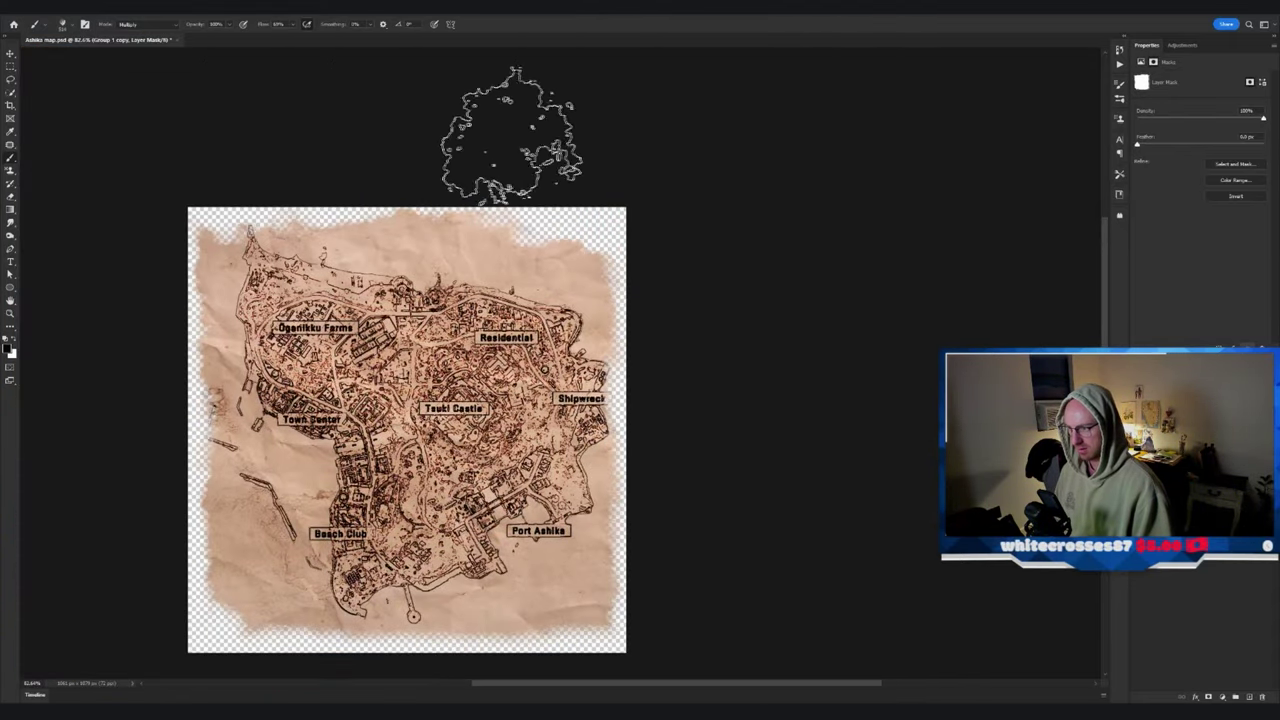
pyautogui.scroll(-3, 58, 280)
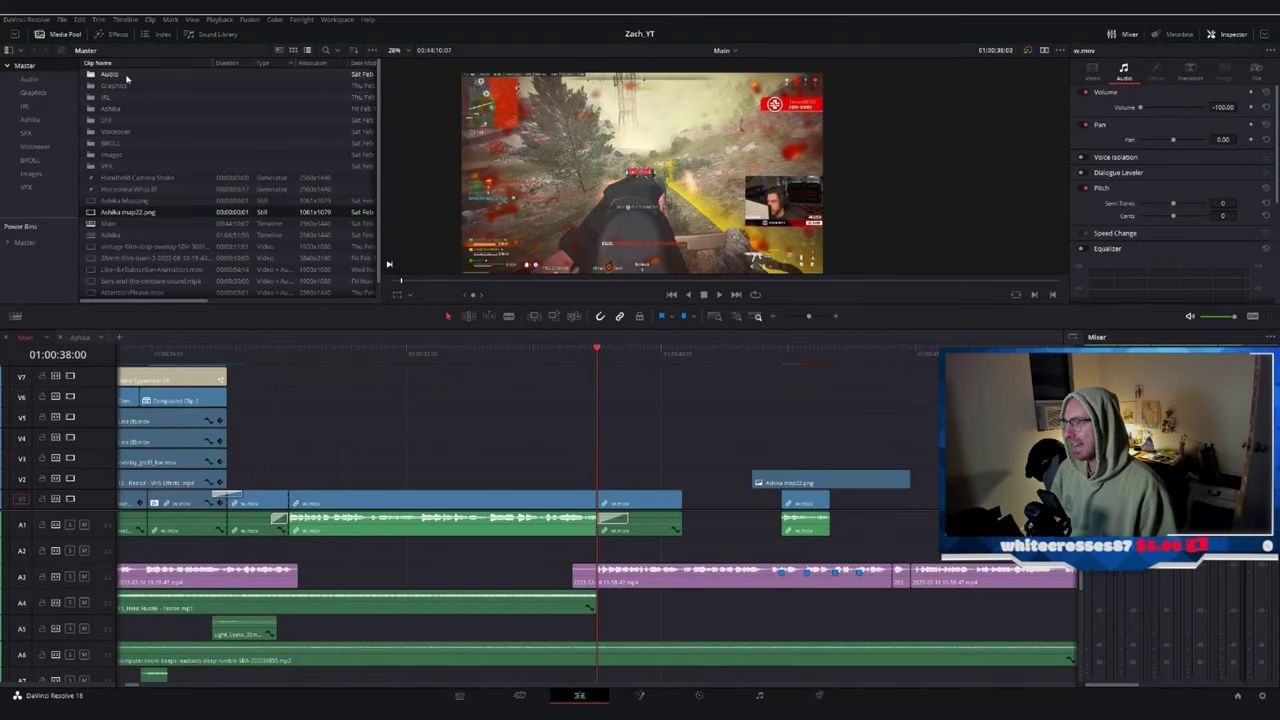
# - Switch to DaVinci Resolve and load the Jurassic Park theme song from the Audio bin for preview
pyautogui.doubleClick(126, 77)
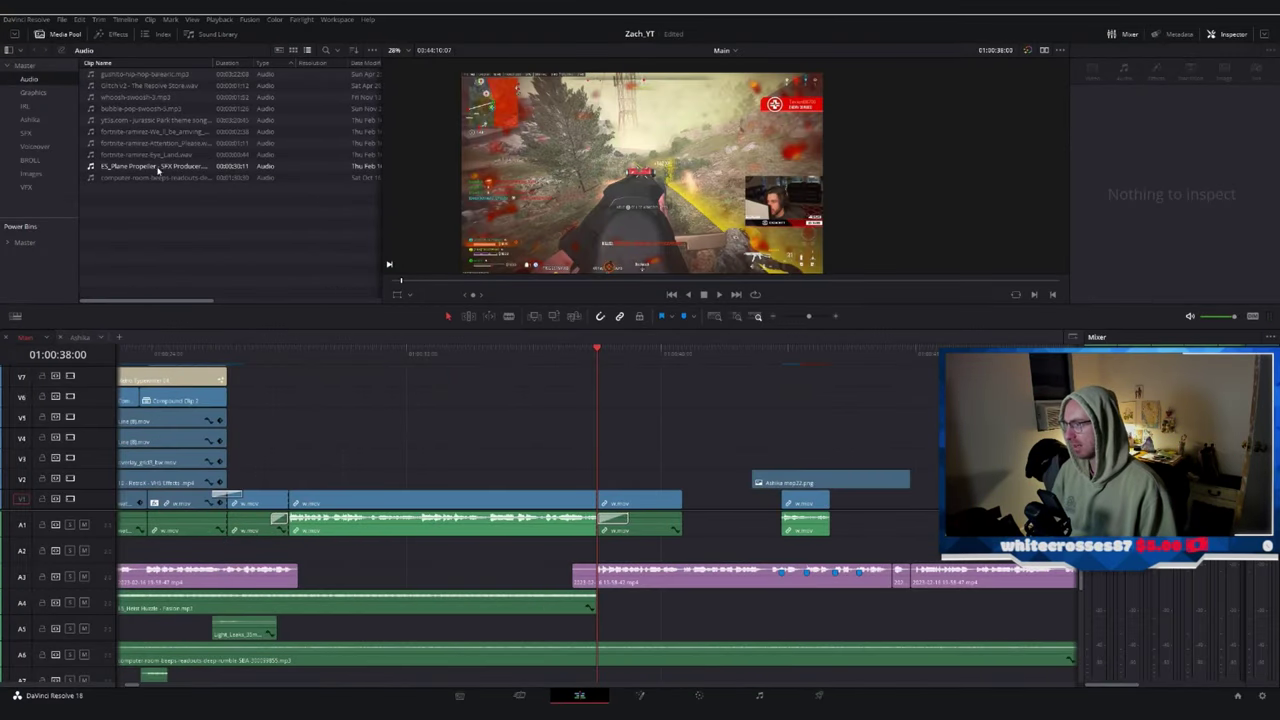
pyautogui.doubleClick(174, 121)
pyautogui.click(31, 67)
pyautogui.scroll(-2, 190, 235)
pyautogui.scroll(1, 194, 243)
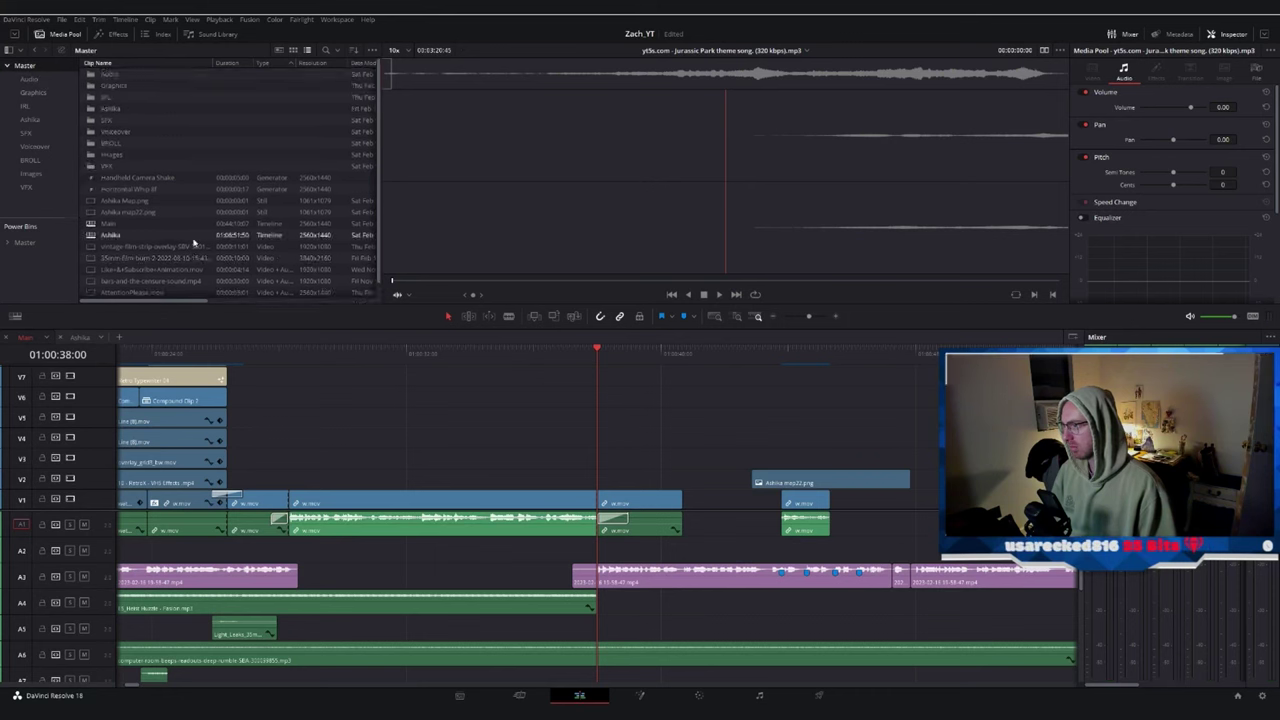
# - Audition the ES_Wild Betrayal track from the Ashika bin, including its middle section
pyautogui.doubleClick(160, 108)
pyautogui.click(165, 104)
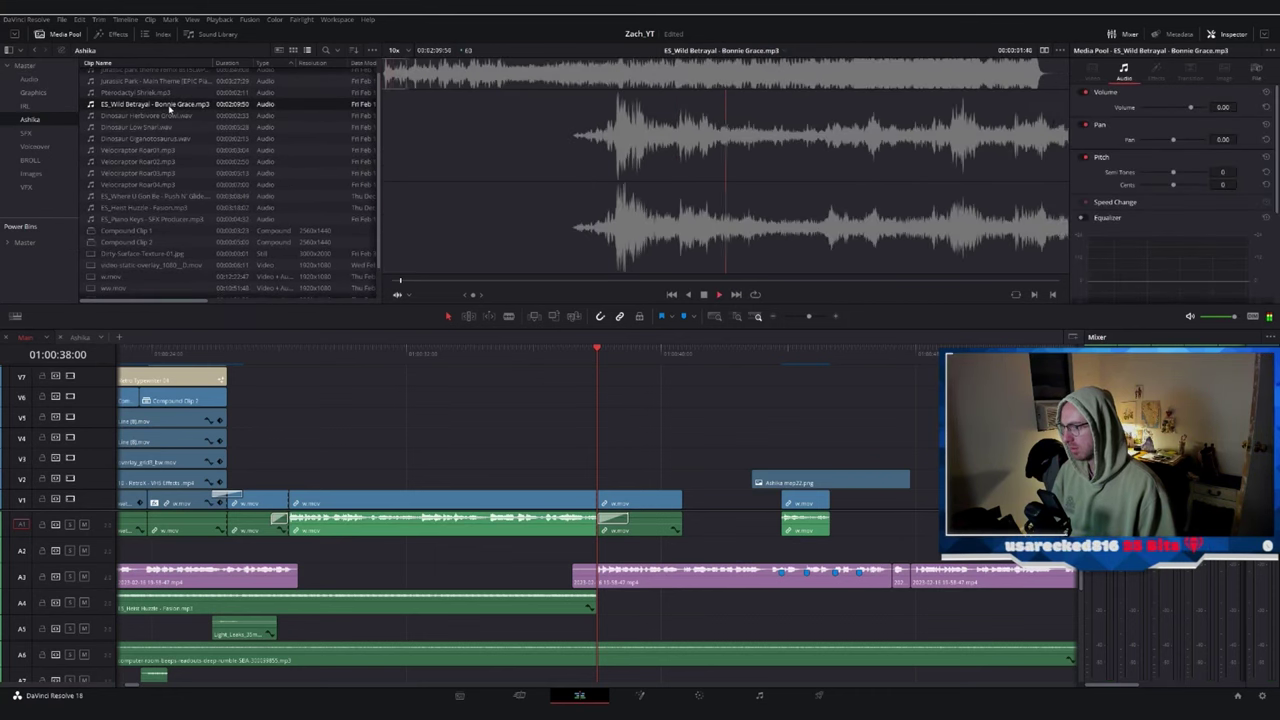
pyautogui.click(680, 76)
pyautogui.scroll(-1, 158, 114)
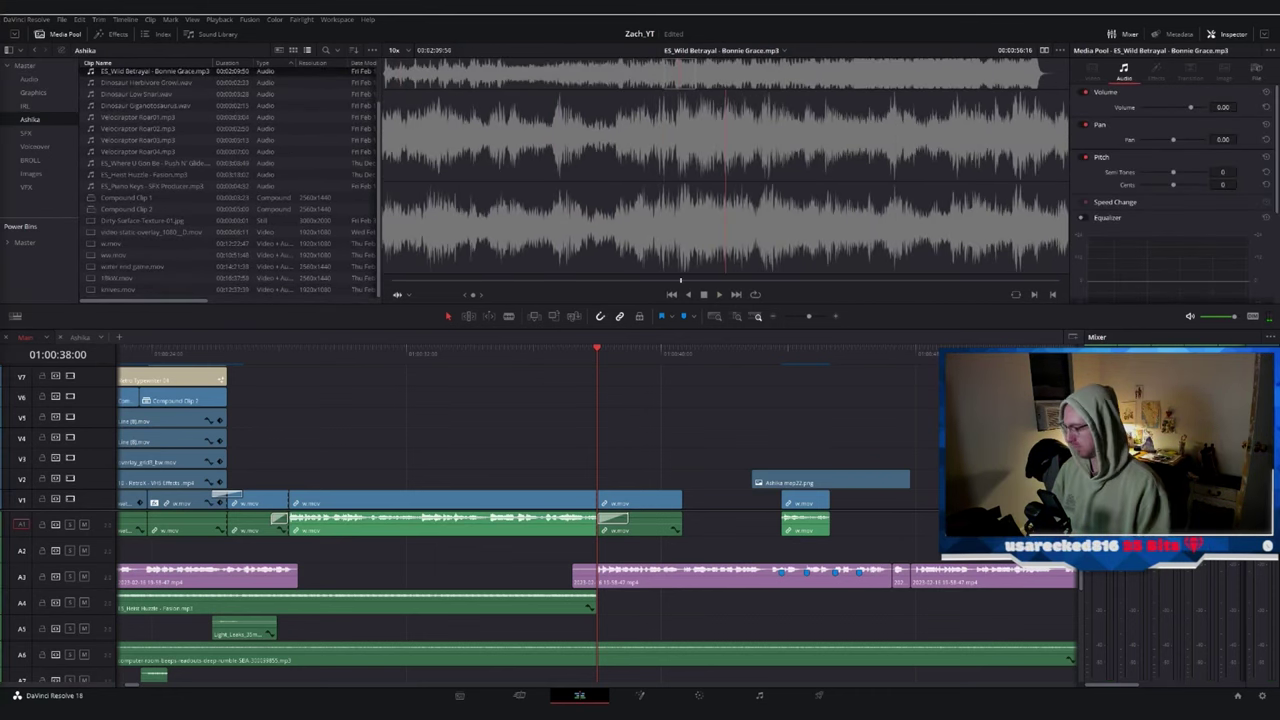
# - Switch to Epidemic Sound in the browser, search music for "adventure" and preview the Medieval Adventure track
pyautogui.moveTo(0, 20); pyautogui.dragTo(600, 16)
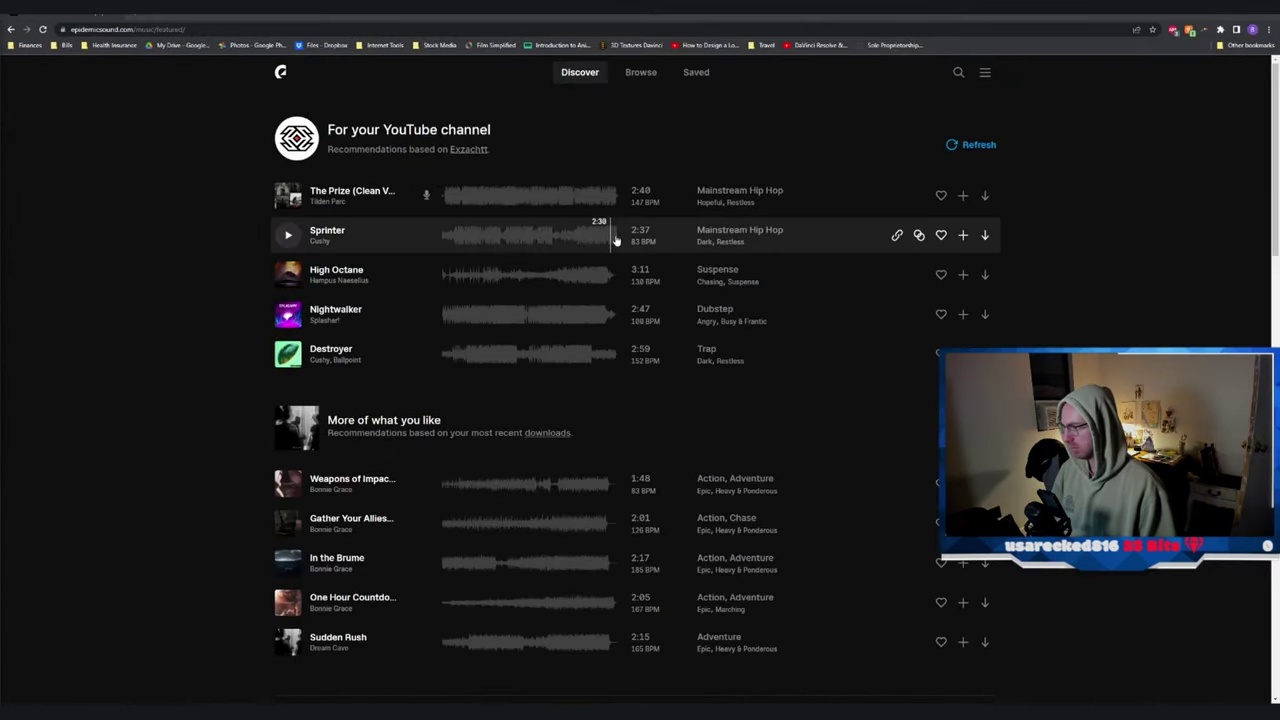
pyautogui.click(957, 72)
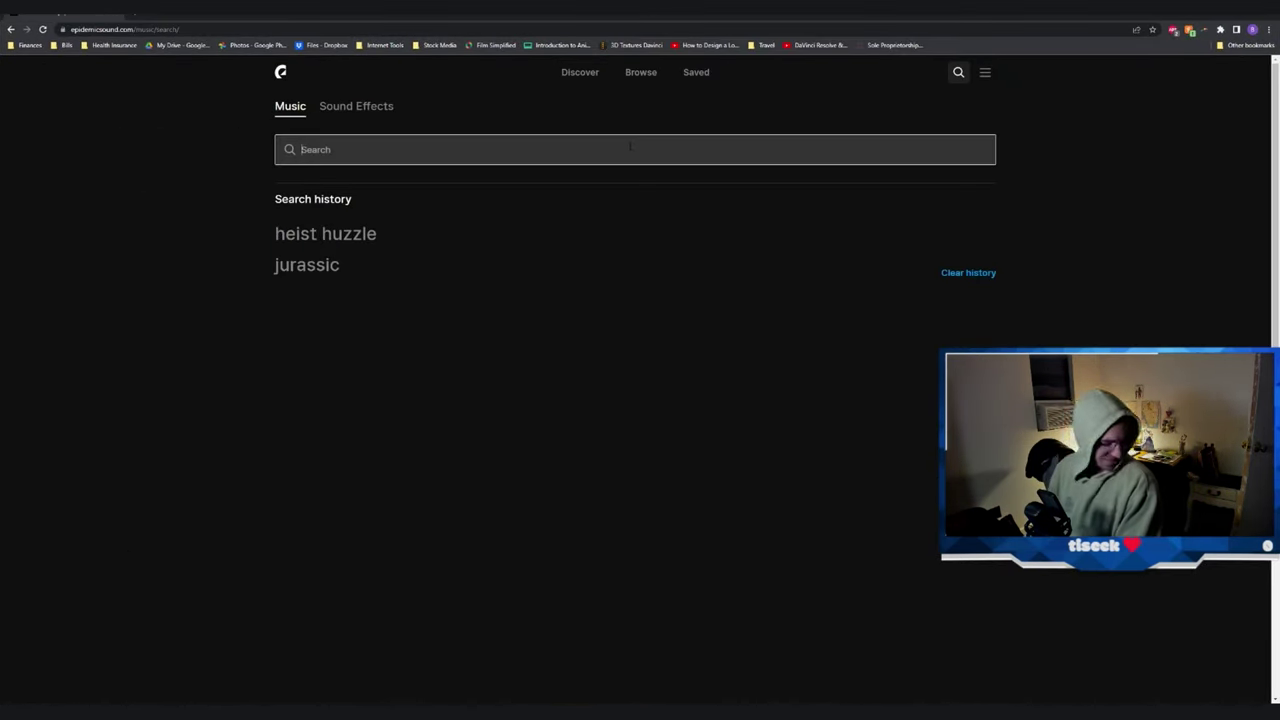
pyautogui.write('adventure')
pyautogui.press('Return')
pyautogui.click(288, 532)
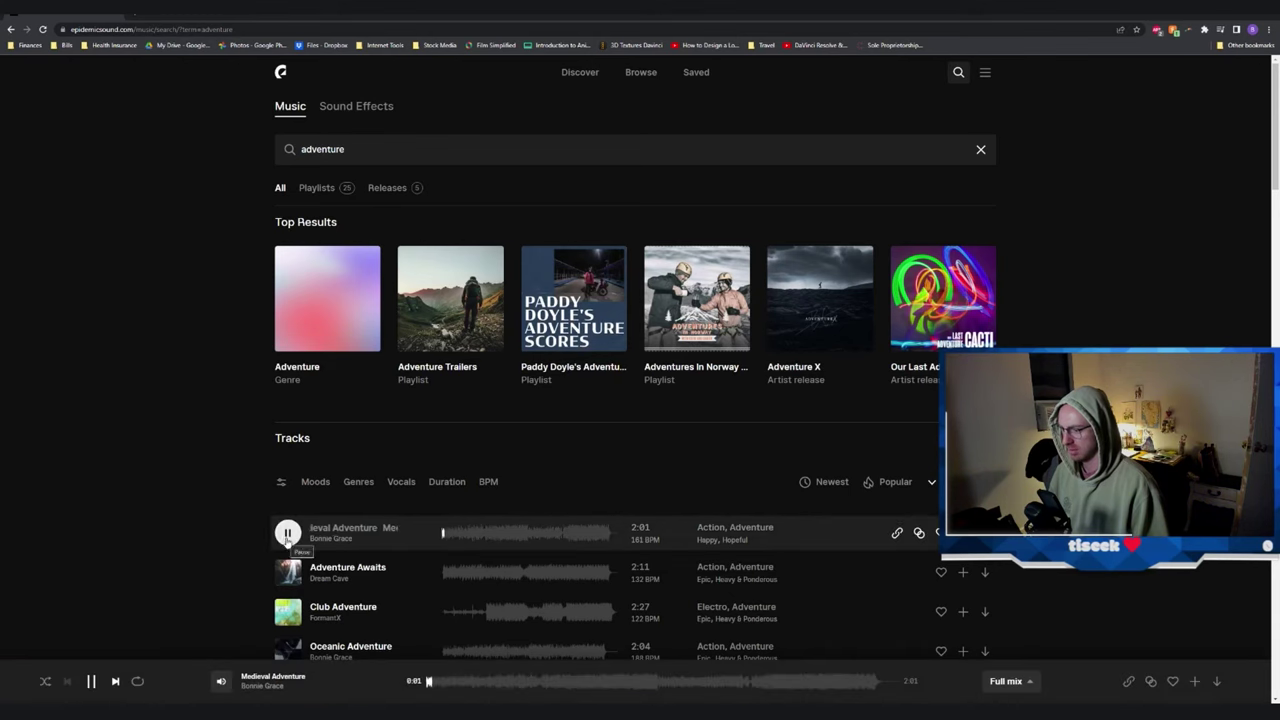
# - Audition the As the Crow Flies and Tinker's Curse tracks in the adventure search results
pyautogui.scroll(-3, 288, 433)
pyautogui.click(288, 432)
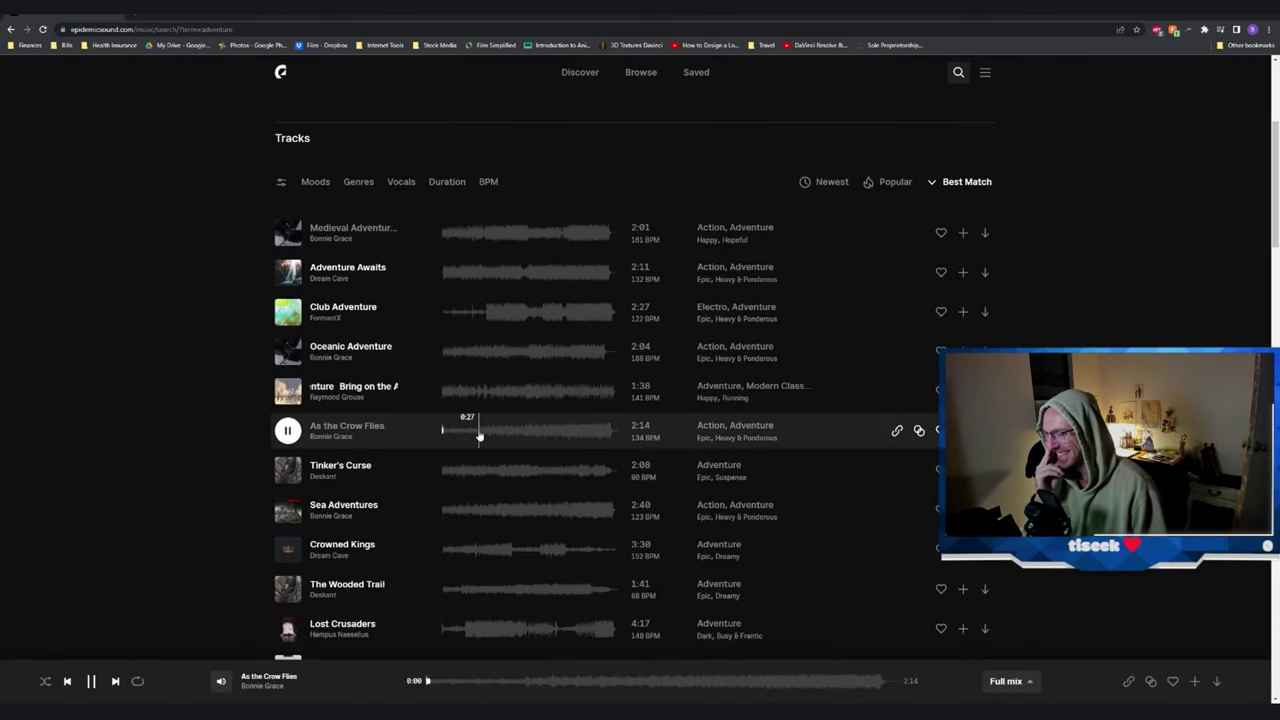
pyautogui.click(460, 466)
pyautogui.scroll(-2, 440, 481)
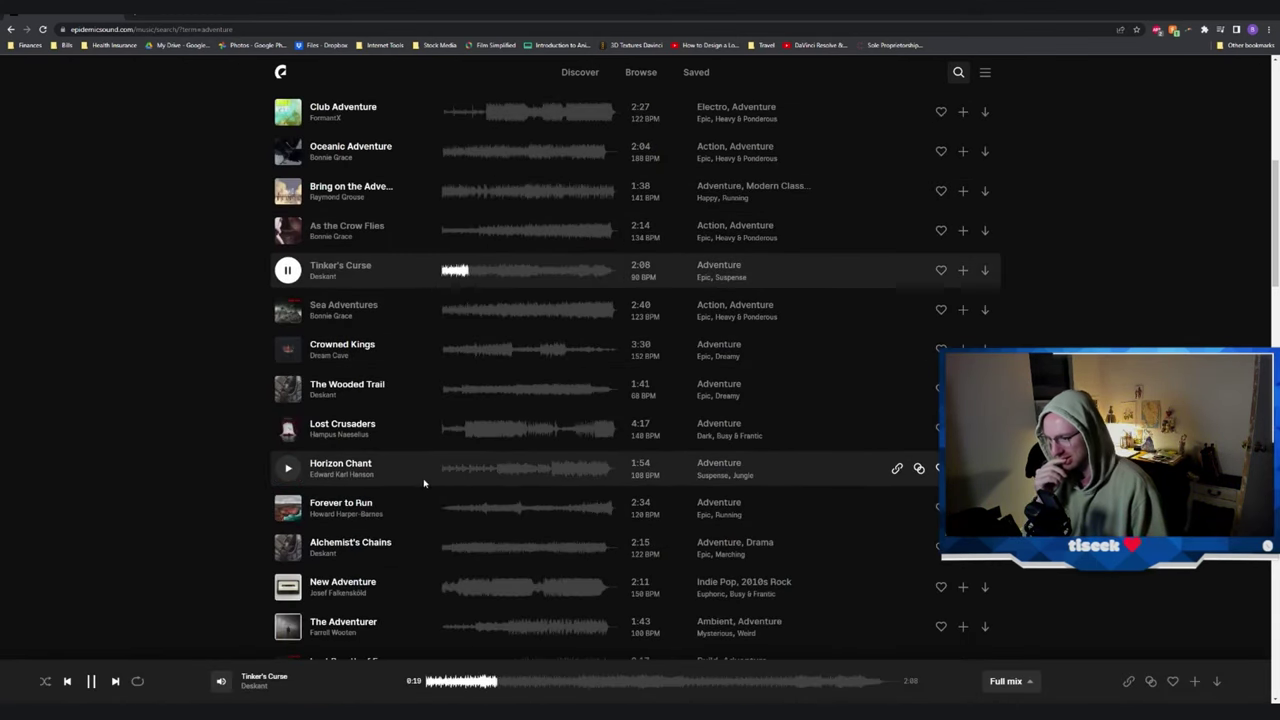
# - Preview the Horizon Chant track and download its full mix as an MP3
pyautogui.click(465, 478)
pyautogui.click(985, 468)
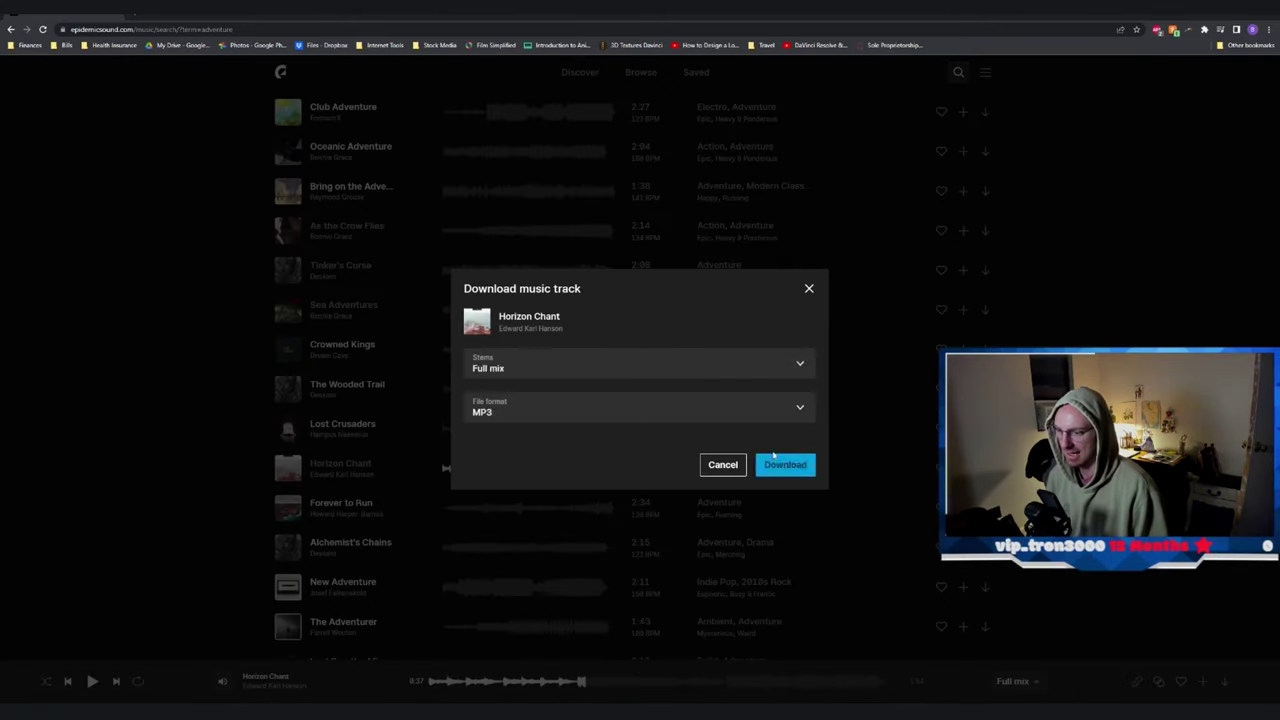
pyautogui.click(786, 463)
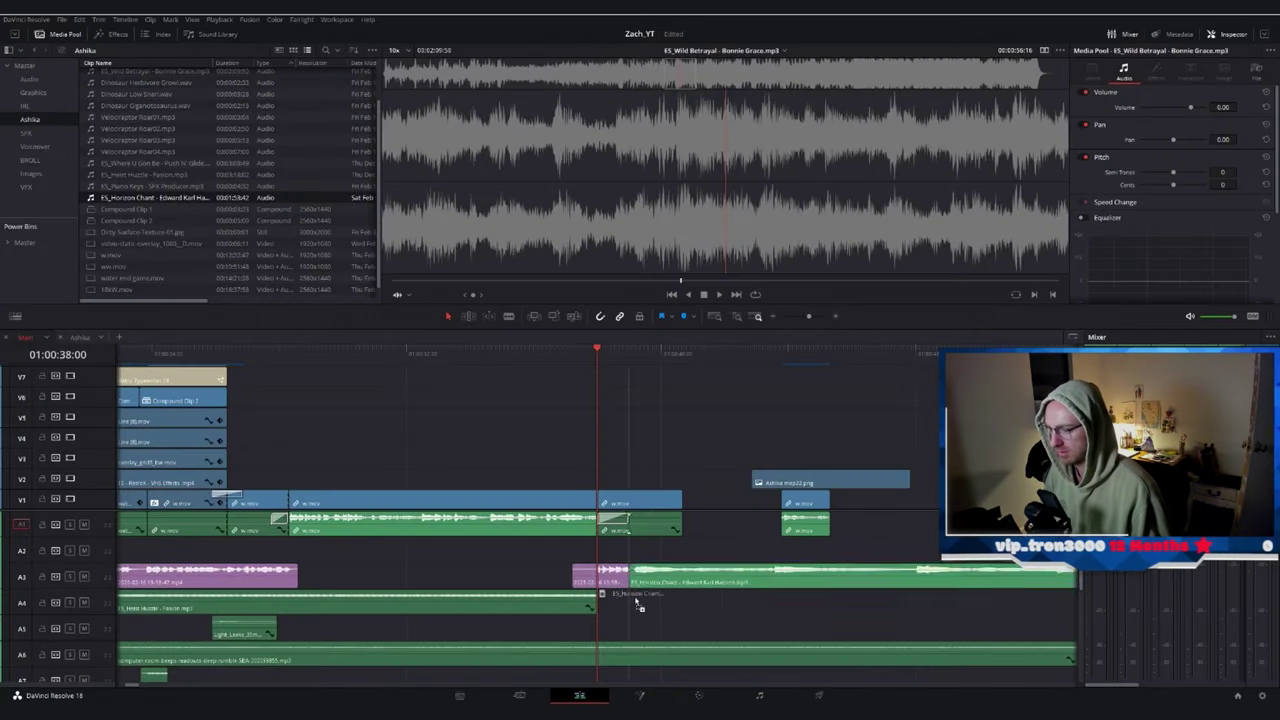
# - In DaVinci Resolve, place ES_Horizon Chant on A4 at 01:00:38:00 and lower its volume to about -25 dB
pyautogui.moveTo(638, 603); pyautogui.dragTo(606, 603)
pyautogui.moveTo(634, 595); pyautogui.dragTo(634, 606)
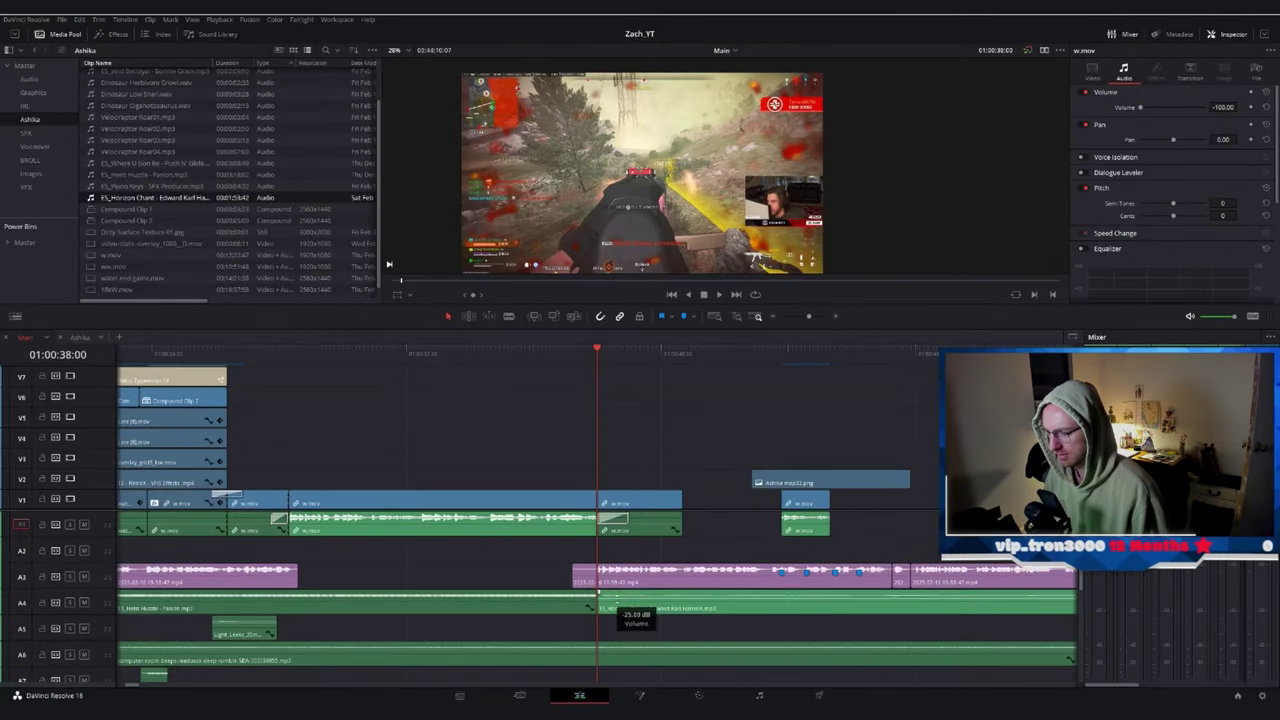
pyautogui.hotkey('ctrl', '-')
# - Apply a Cross Fade 0 dB audio transition to the start of the Horizon Chant clip and play back the fade
pyautogui.click(112, 34)
pyautogui.click(43, 92)
pyautogui.moveTo(150, 104); pyautogui.dragTo(651, 597)
pyautogui.press('Up')
pyautogui.hotkey('ctrl', '-')
pyautogui.press('space')
pyautogui.click(593, 354)
pyautogui.press('space')
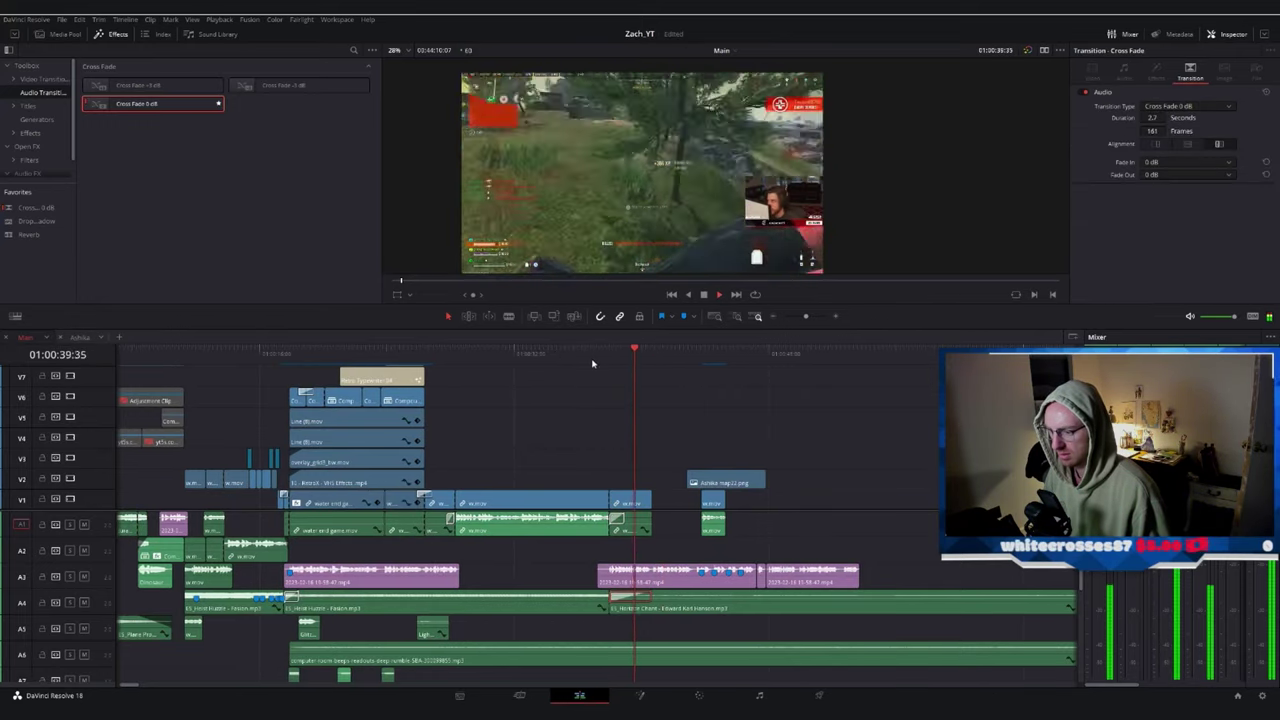
# - Move the Ashika map22.png clip earlier and up to V3, starting at about 01:00:40:28
pyautogui.moveTo(650, 356); pyautogui.dragTo(622, 356)
pyautogui.press('space')
pyautogui.hotkey('ctrl', '=')
pyautogui.hotkey('ctrl', '=')
pyautogui.moveTo(757, 481); pyautogui.dragTo(657, 459)
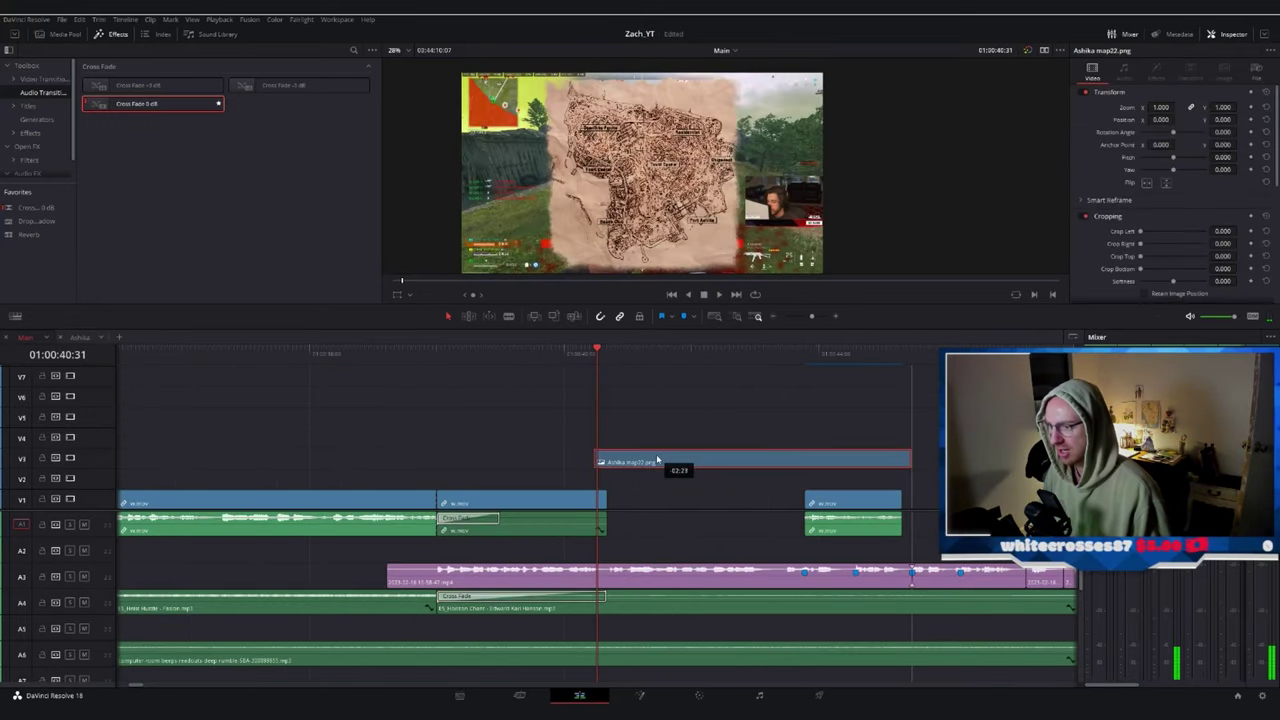
pyautogui.click(64, 35)
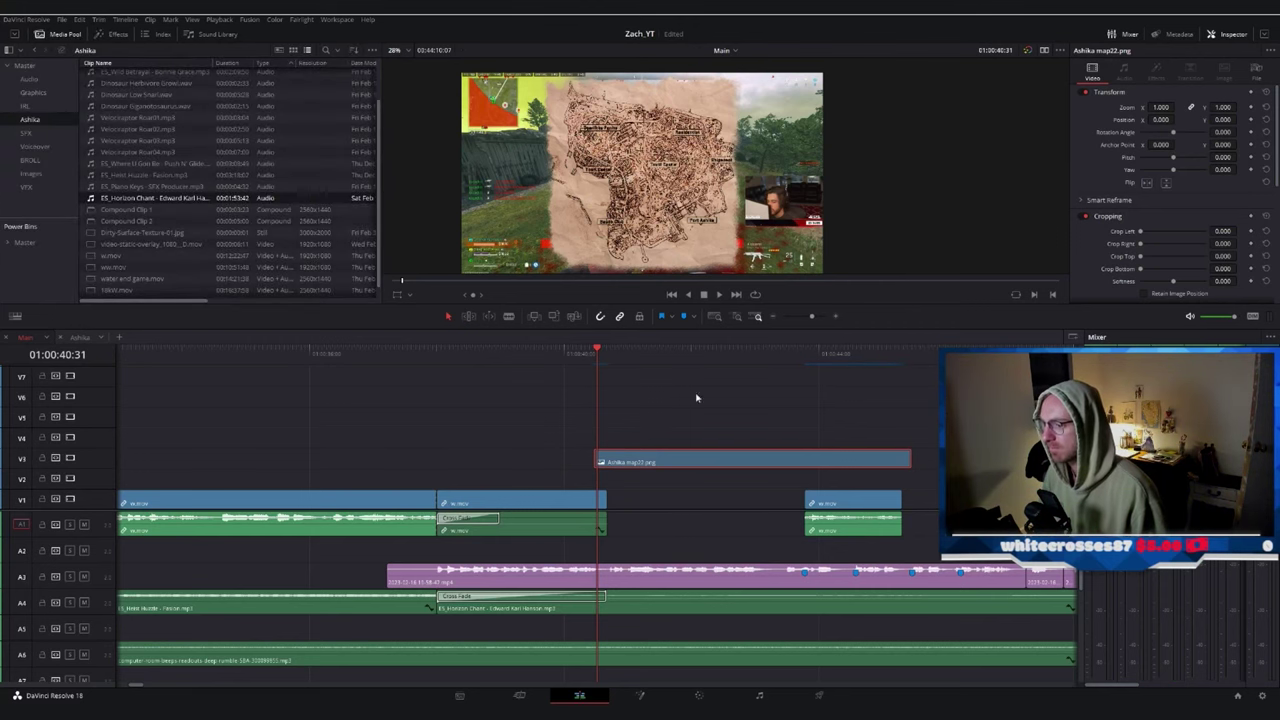
pyautogui.click(595, 351)
# - Find the Burn Away video transition and apply it to the start of the Ashika map22.png clip
pyautogui.click(25, 67)
pyautogui.click(112, 35)
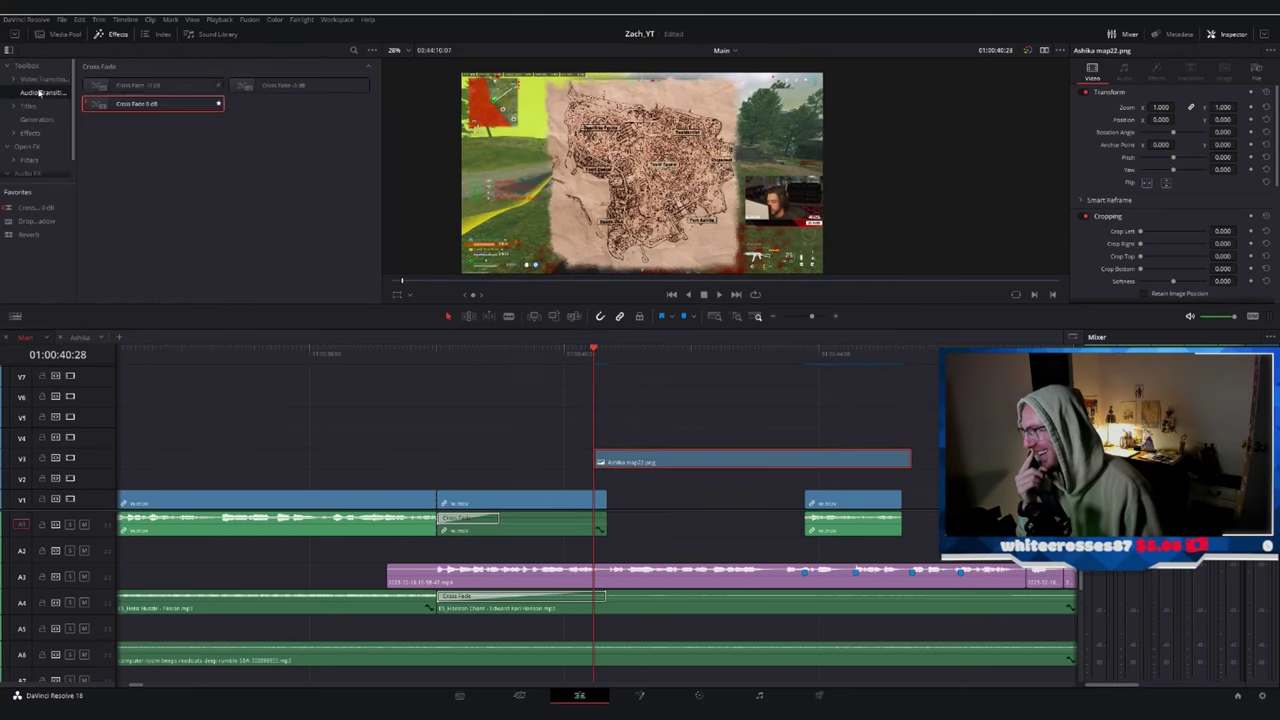
pyautogui.click(13, 80)
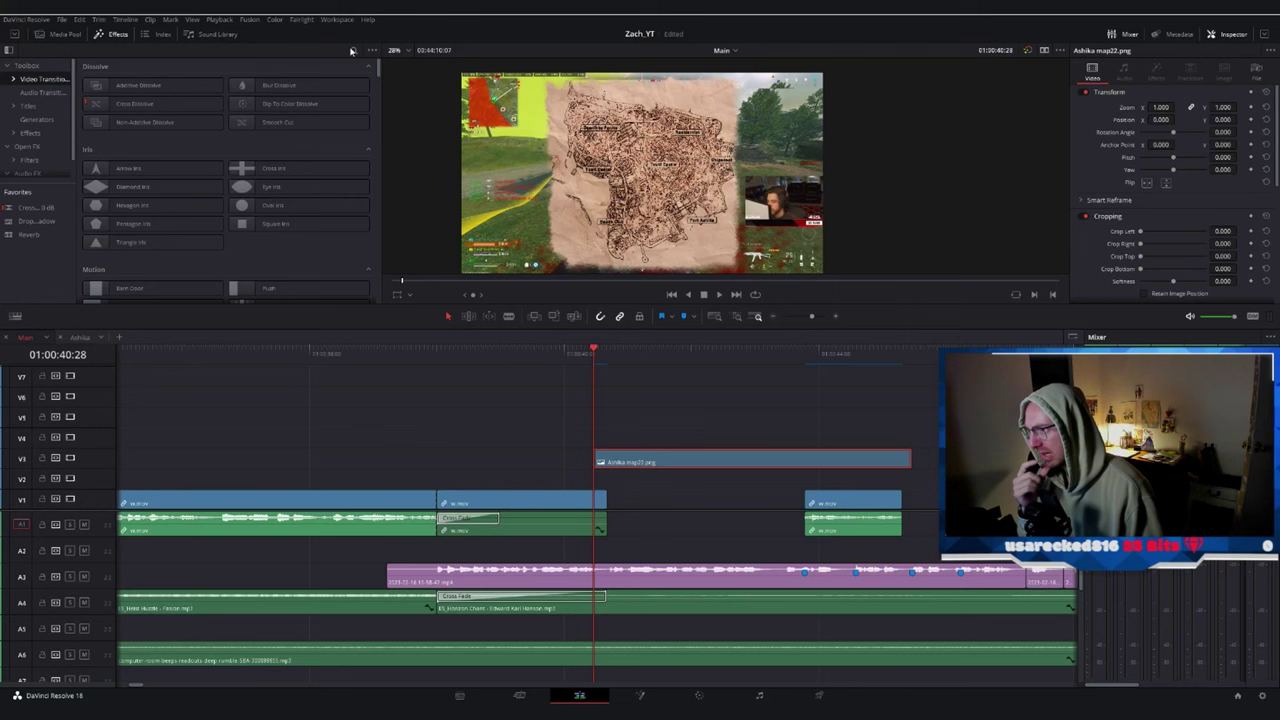
pyautogui.click(351, 50)
pyautogui.scroll(-5, 164, 145)
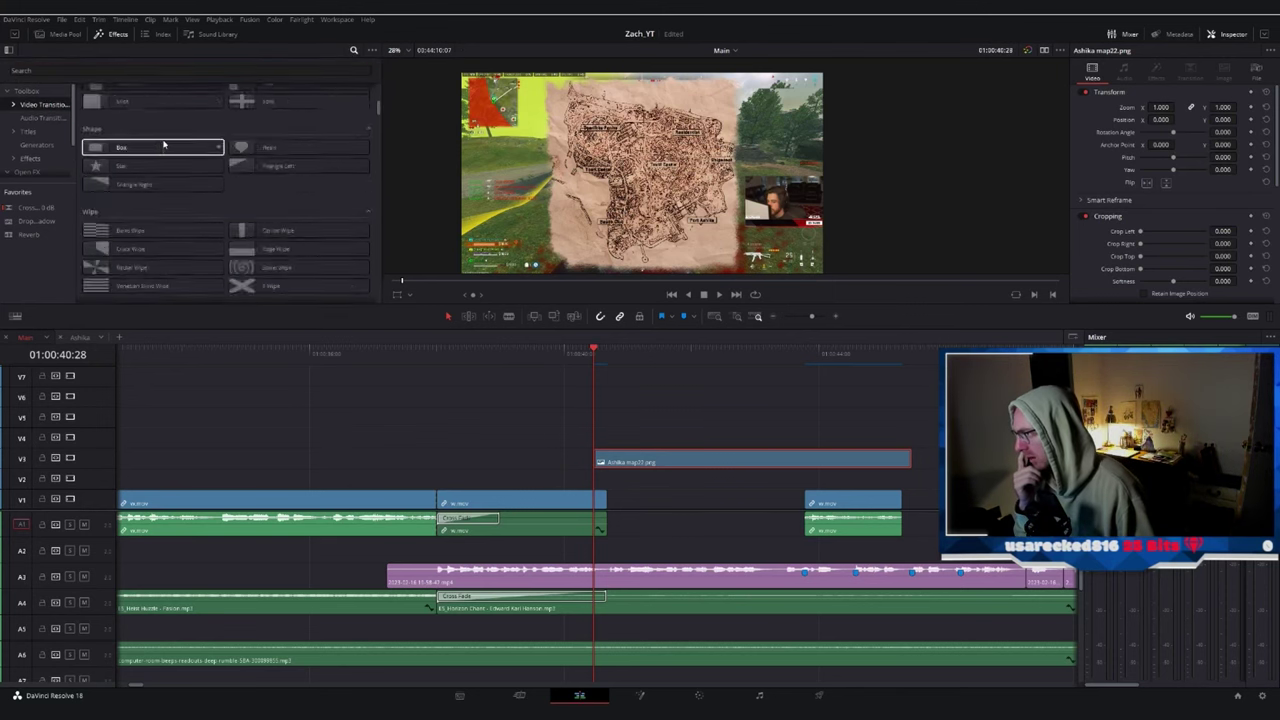
pyautogui.scroll(-10, 164, 145)
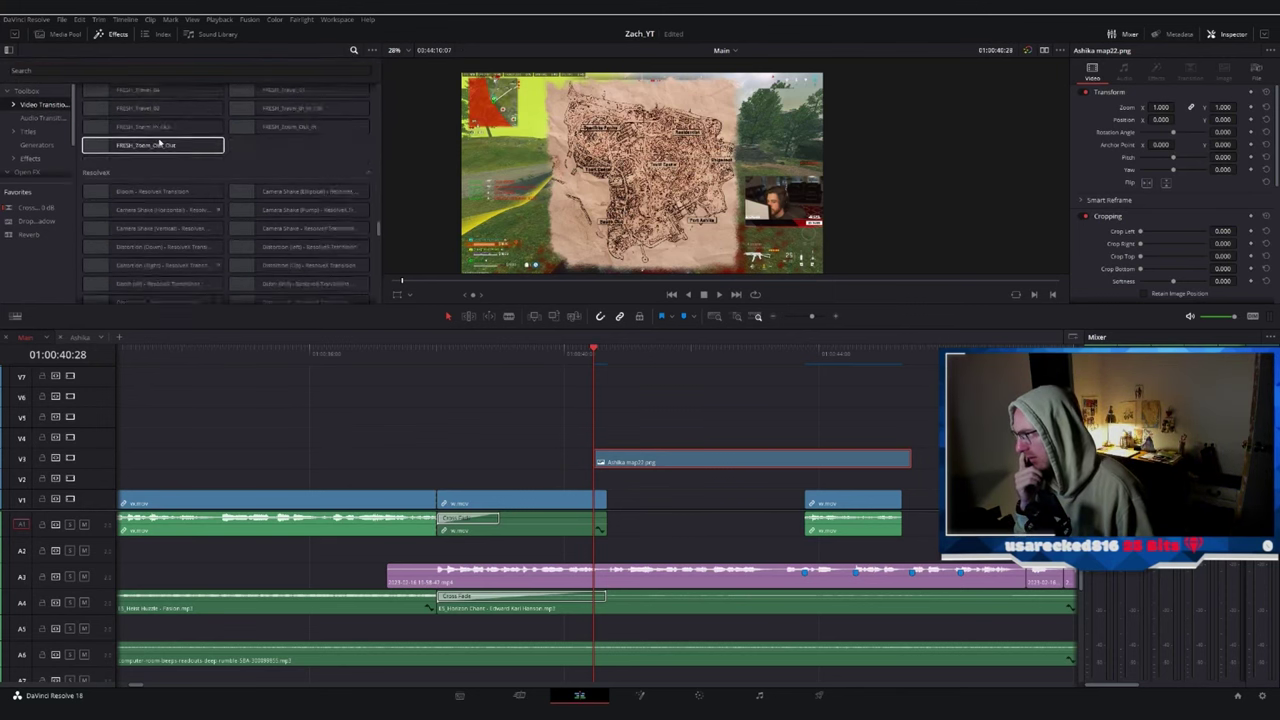
pyautogui.moveTo(150, 152); pyautogui.dragTo(600, 472)
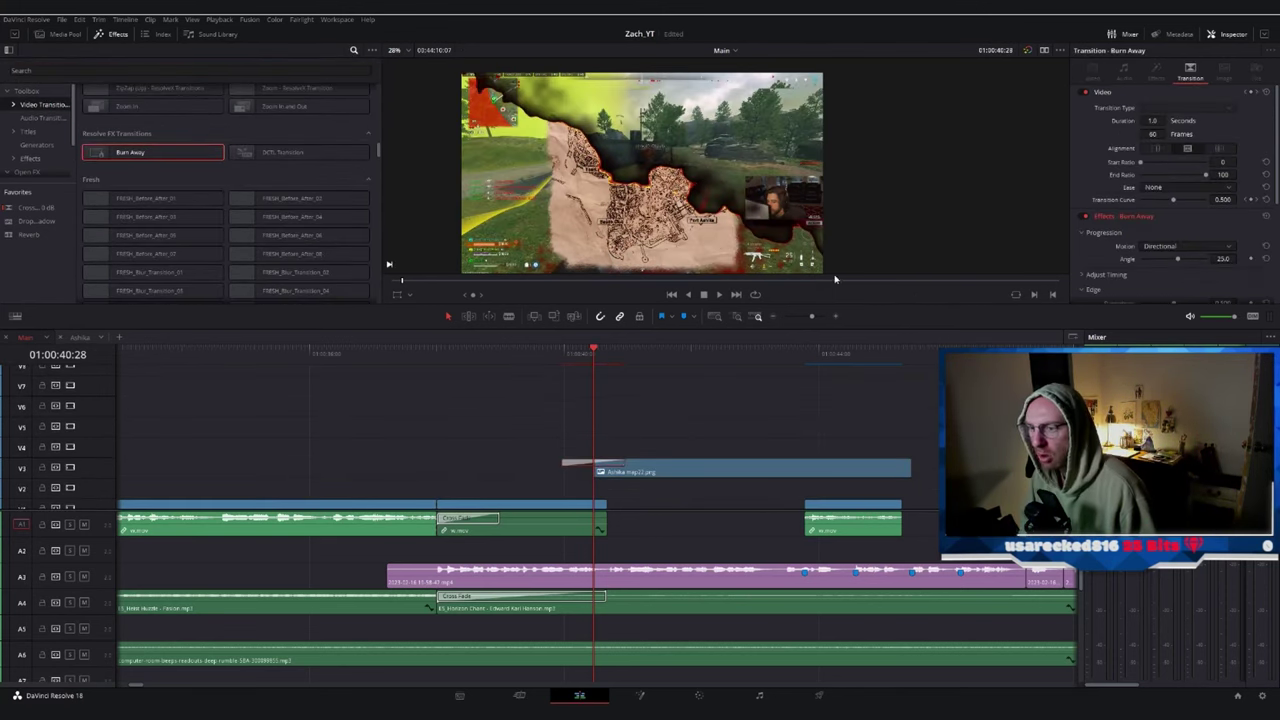
# - Adjust the Burn Away effect, setting Raggedness to 0.512, Char to 0.496 and Burn to 0
pyautogui.scroll(-5, 1140, 190)
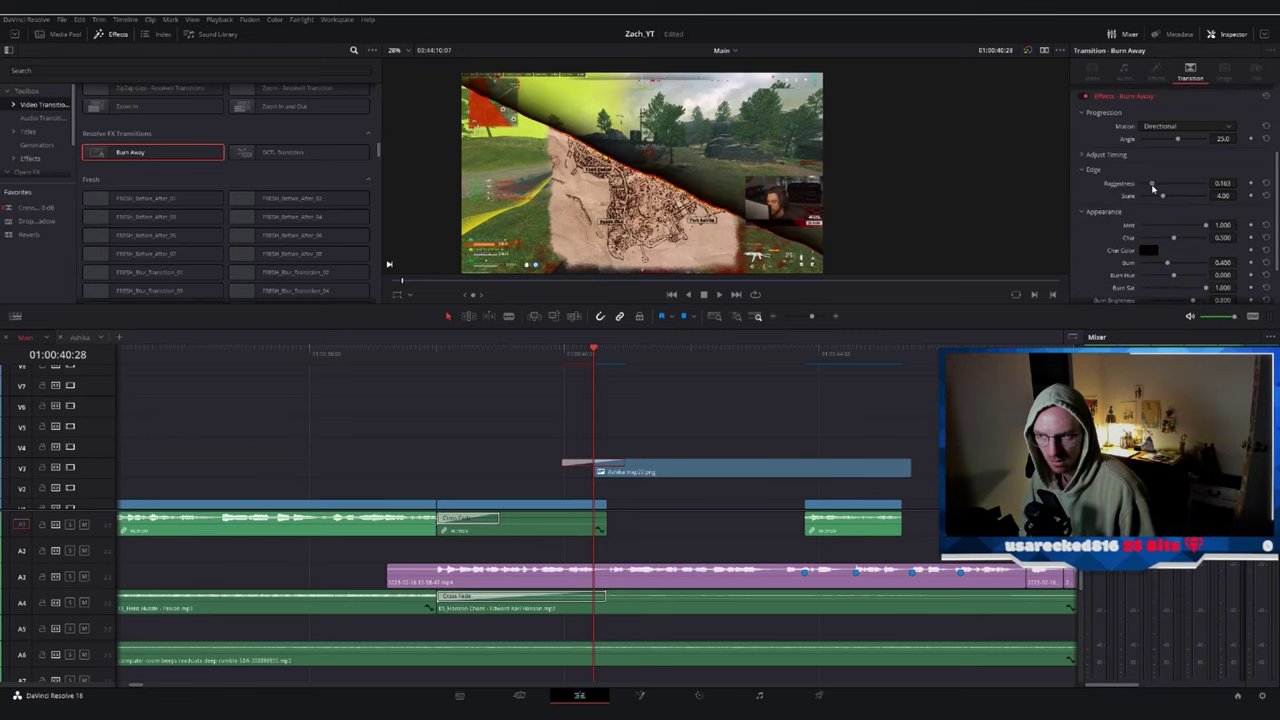
pyautogui.moveTo(1173, 186); pyautogui.dragTo(1175, 186)
pyautogui.moveTo(1173, 239); pyautogui.dragTo(1173, 239)
pyautogui.moveTo(1167, 264); pyautogui.dragTo(1155, 266)
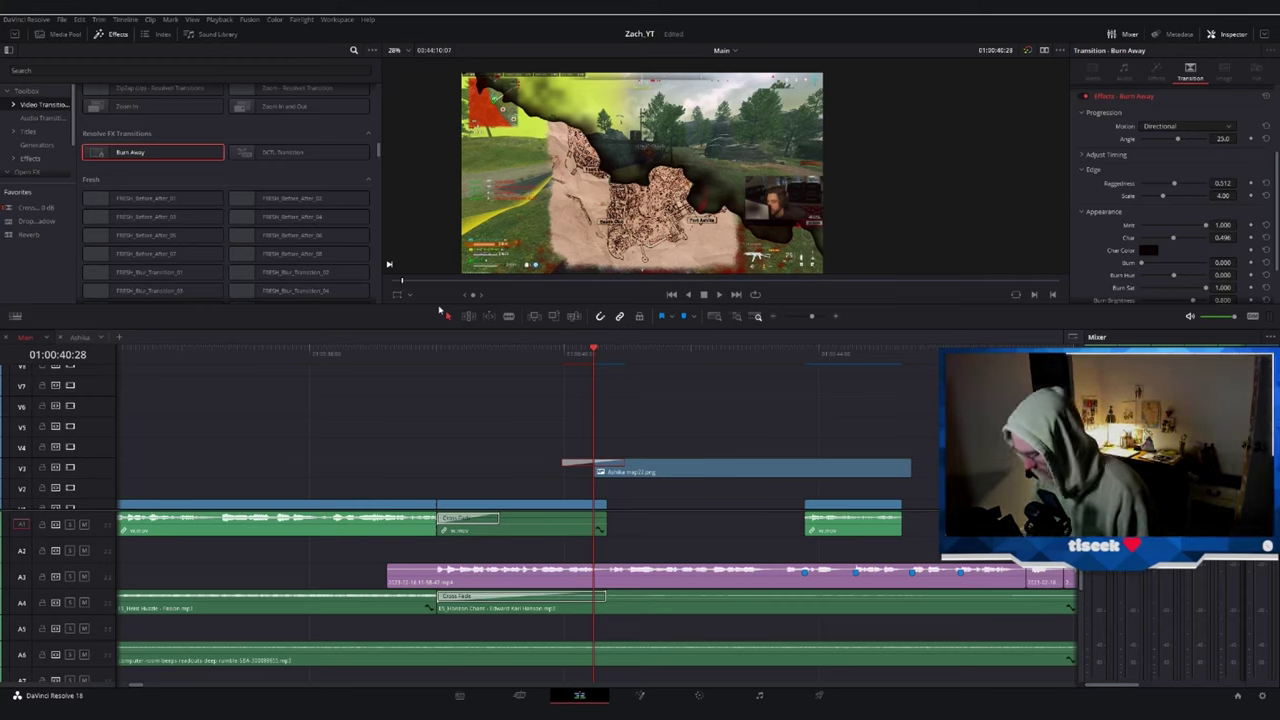
# - Play back the burn transition and trim the end of the V1 gameplay clip back to the map clip's start
pyautogui.click(558, 354)
pyautogui.press('space')
pyautogui.scroll(-1, 551, 389)
pyautogui.click(567, 356)
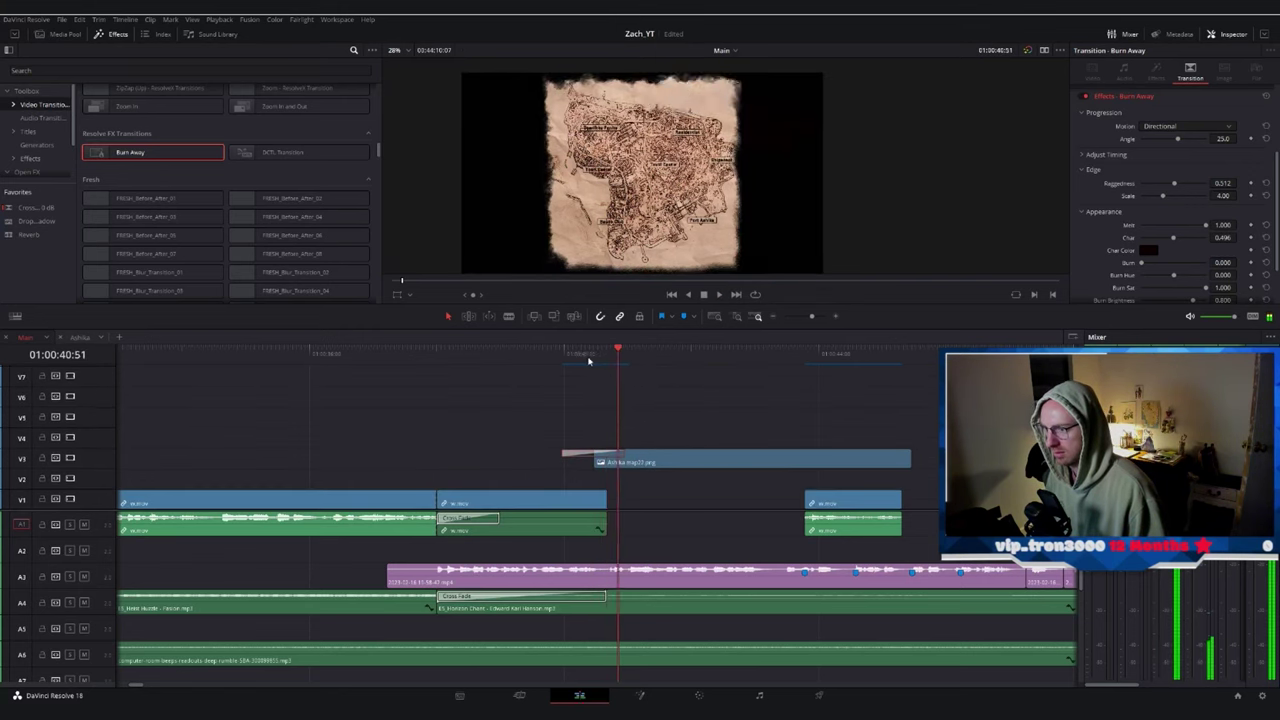
pyautogui.press('space')
pyautogui.press('Up')
pyautogui.press('Up')
pyautogui.moveTo(606, 492); pyautogui.dragTo(598, 490)
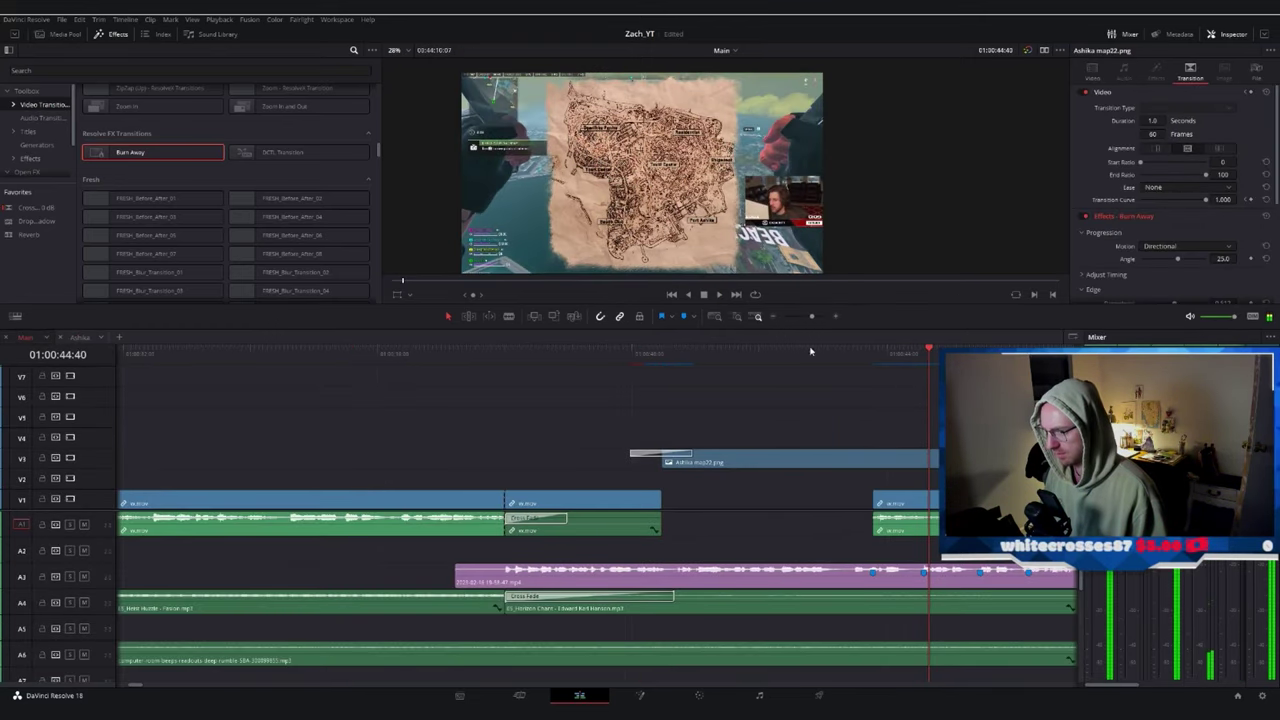
pyautogui.click(821, 351)
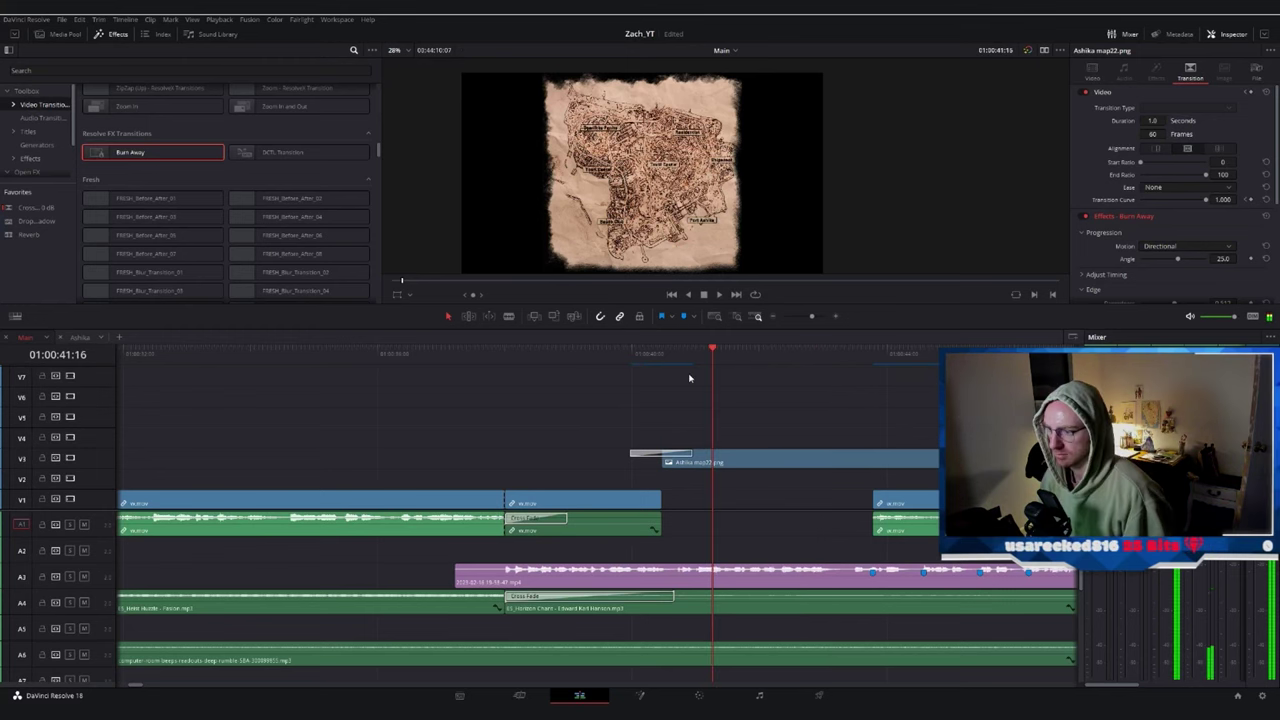
pyautogui.click(663, 351)
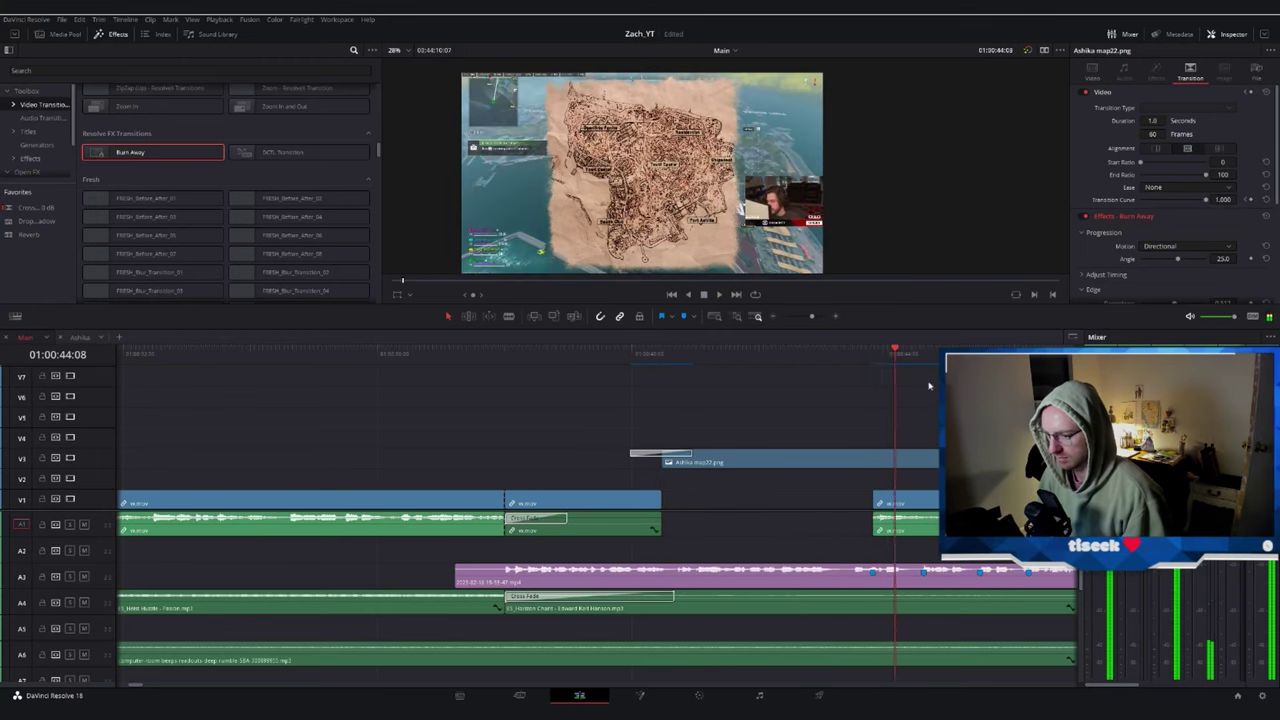
# - Extend the end of the Ashika map22.png clip to 01:00:47:16
pyautogui.scroll(-1, 926, 384)
pyautogui.moveTo(700, 352)
pyautogui.mouseDown()
pyautogui.moveTo(598, 372)
pyautogui.moveTo(697, 375)
pyautogui.mouseUp()
pyautogui.moveTo(637, 459); pyautogui.dragTo(694, 459)
pyautogui.click(621, 462)
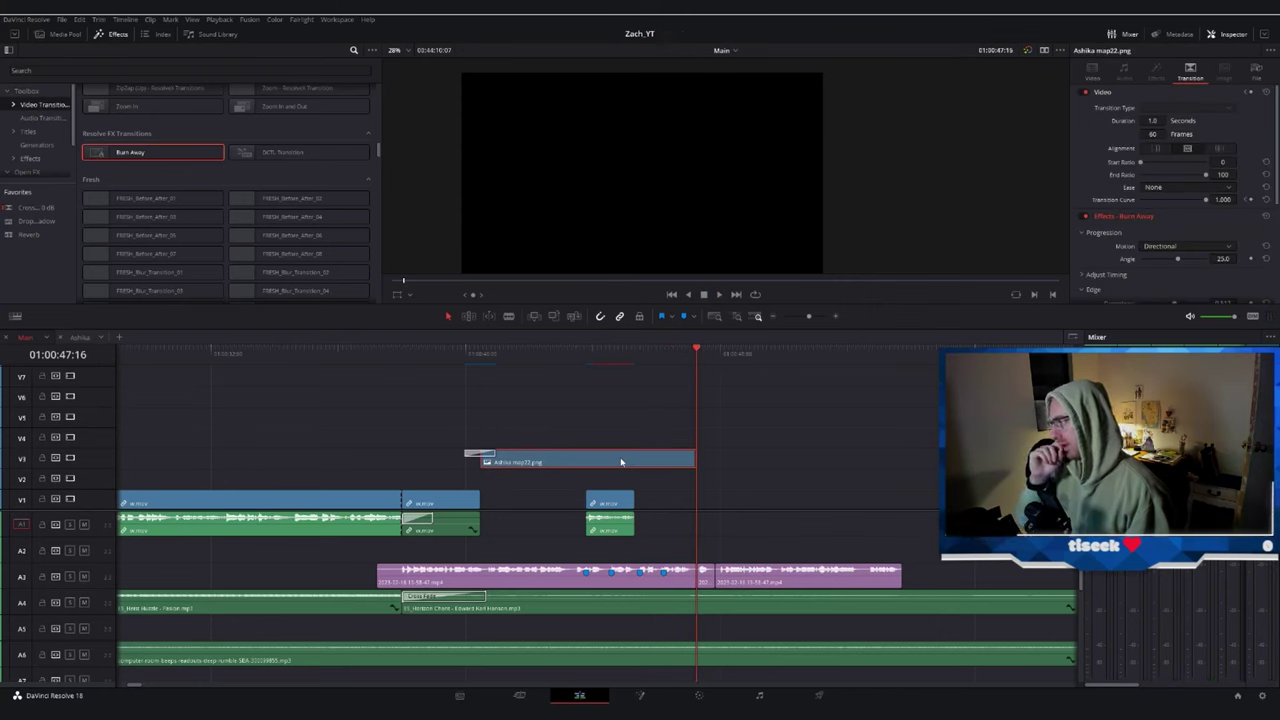
# - Cut water end game.mov at the plane shot in the Ashika timeline and paste it onto V1 beneath the map in Main
pyautogui.press('Up')
pyautogui.press('space')
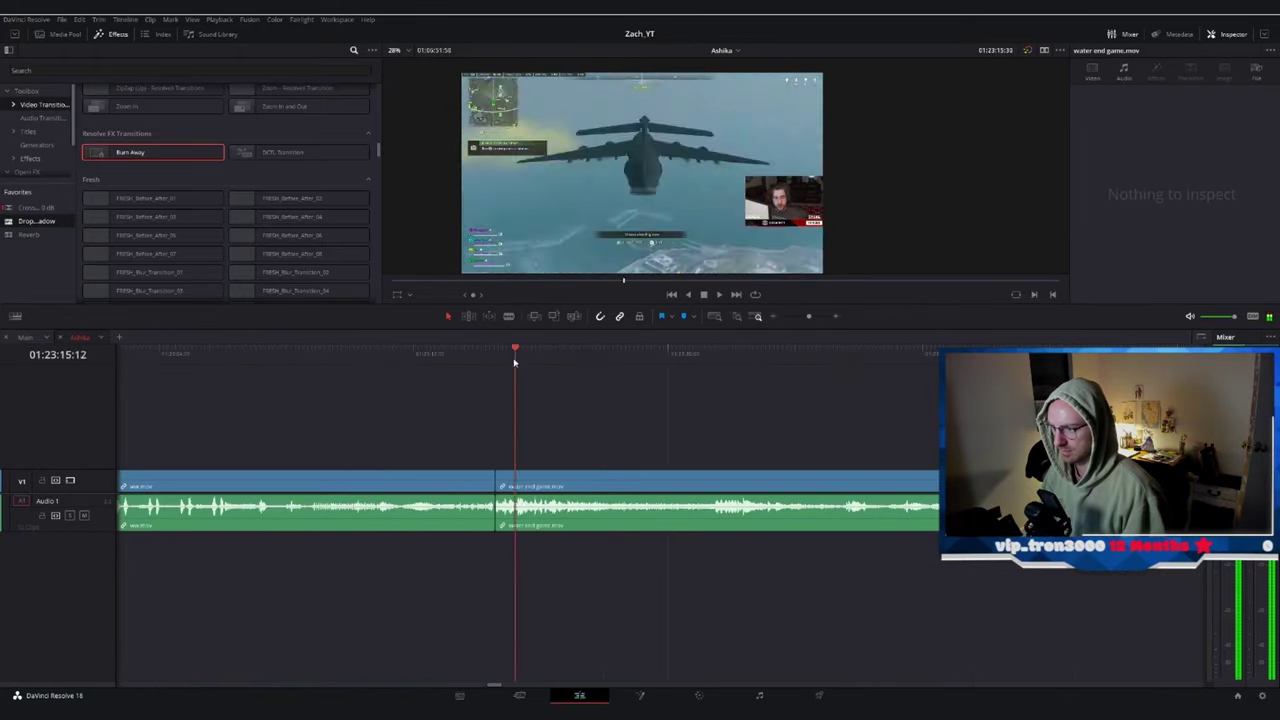
pyautogui.hotkey('ctrl', 'b')
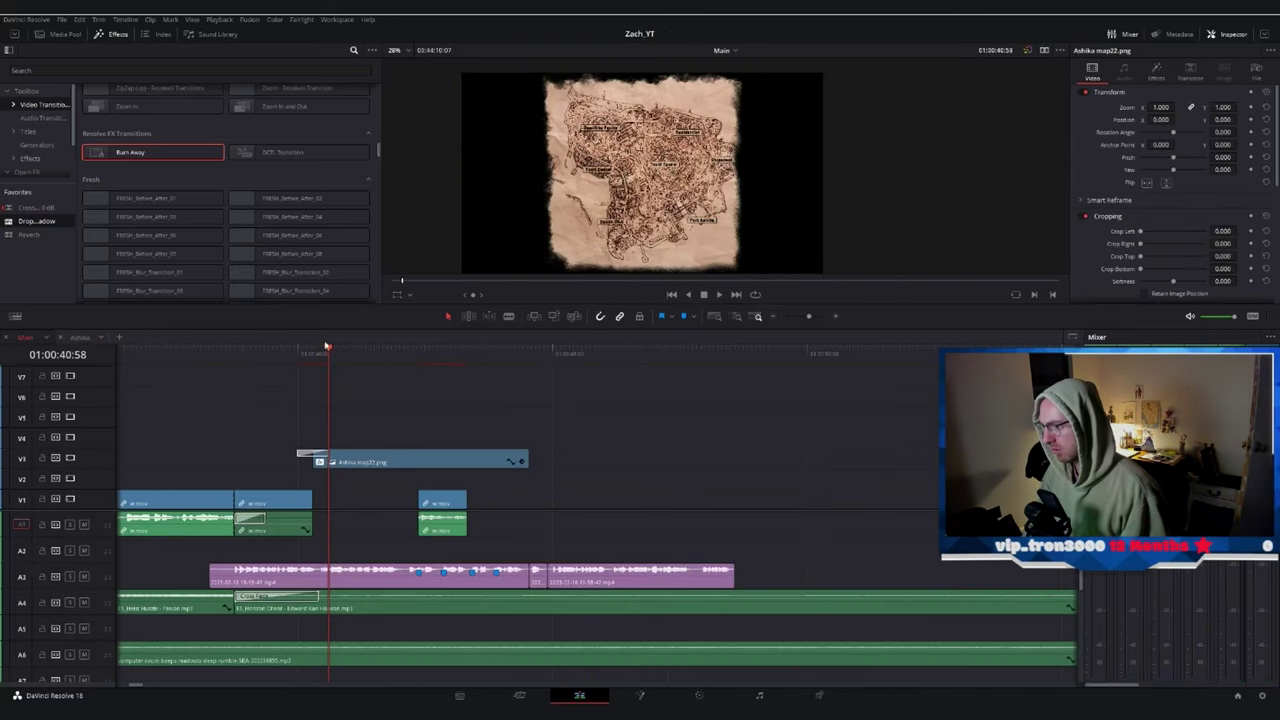
pyautogui.hotkey('ctrl', 'v')
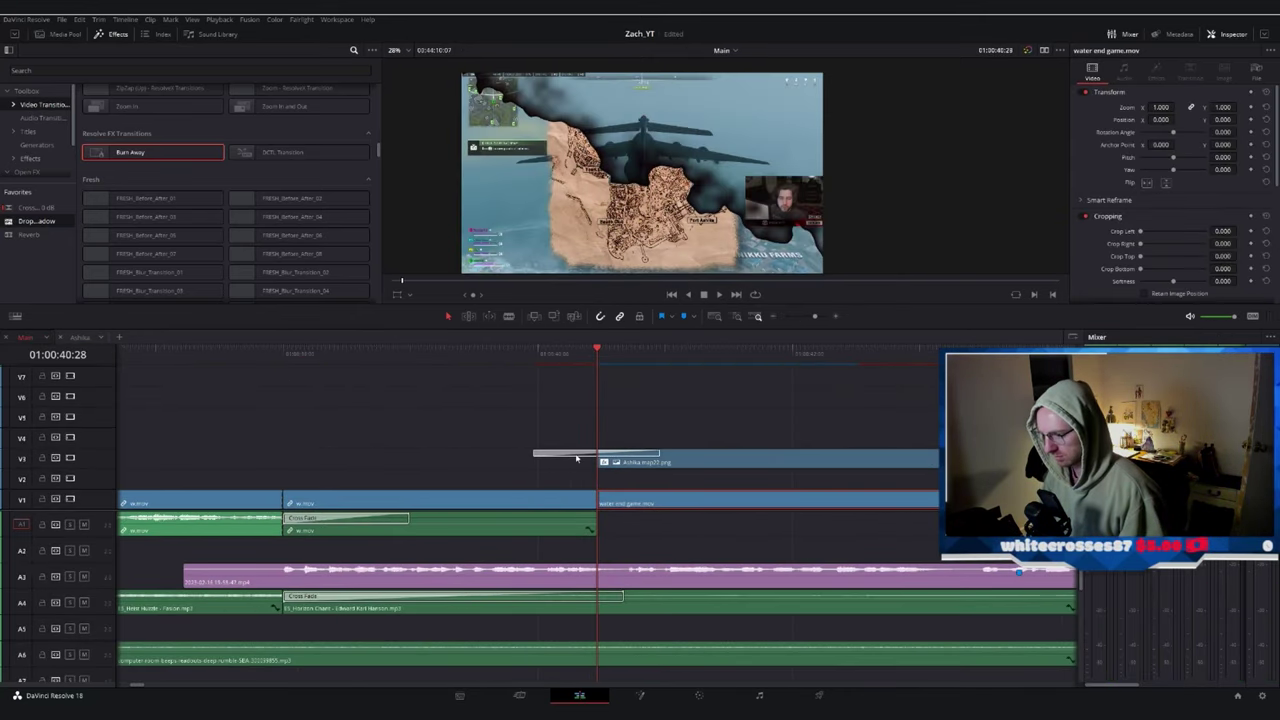
# - Add the Burn Away transition at the V1 cut before water end game.mov, adjusting that clip in Trim Edit mode
pyautogui.hotkey('ctrl', 't')
pyautogui.click(606, 409)
pyautogui.click(577, 455)
pyautogui.click(643, 504)
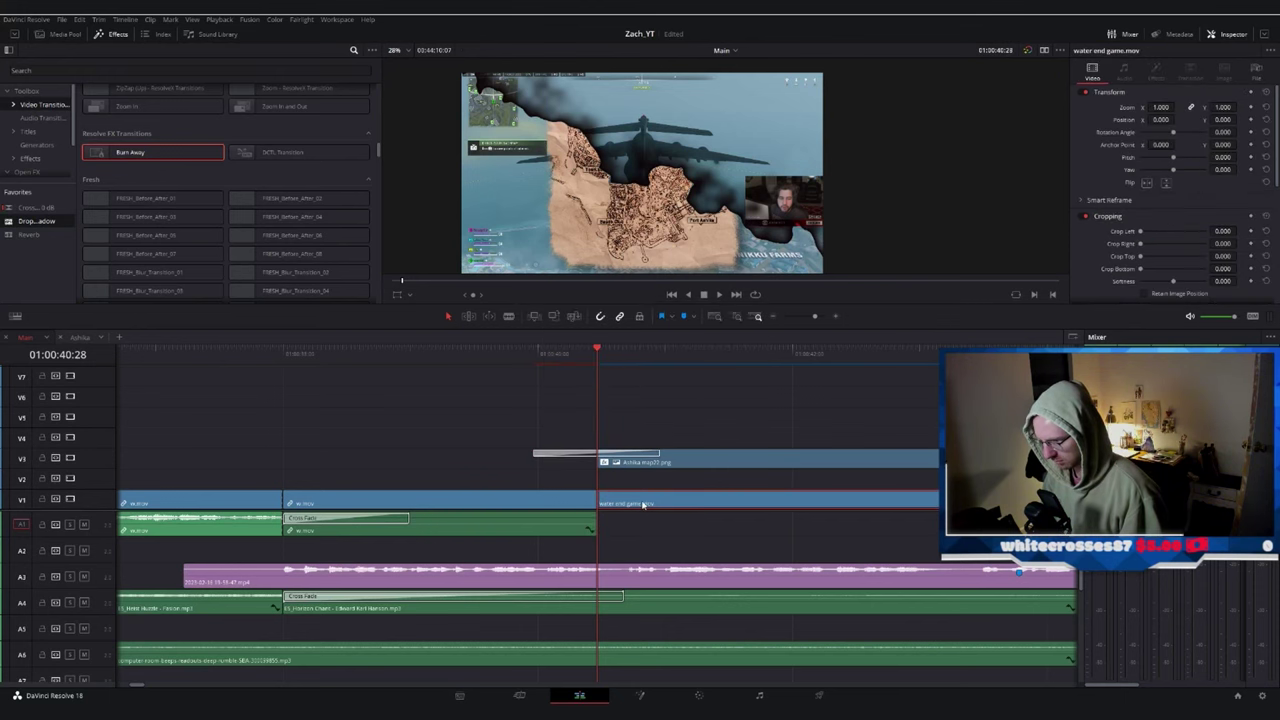
pyautogui.press('t')
pyautogui.moveTo(643, 504); pyautogui.dragTo(600, 503)
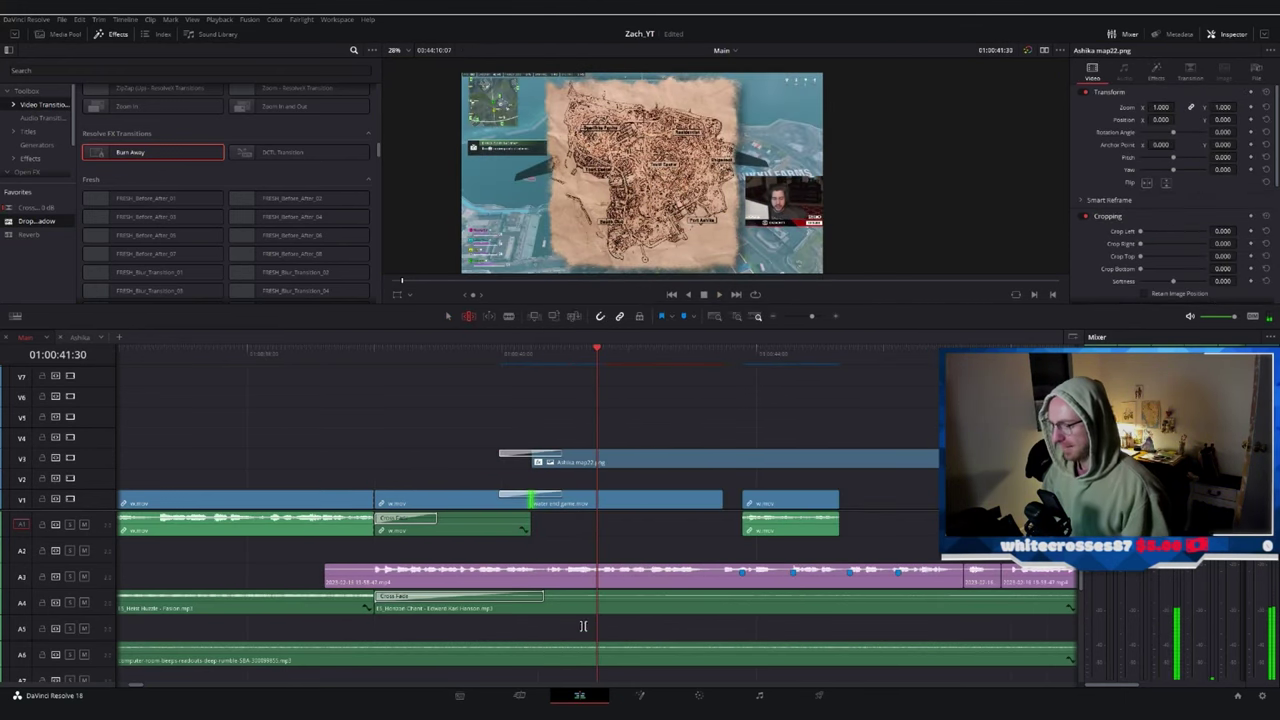
pyautogui.scroll(-1, 602, 487)
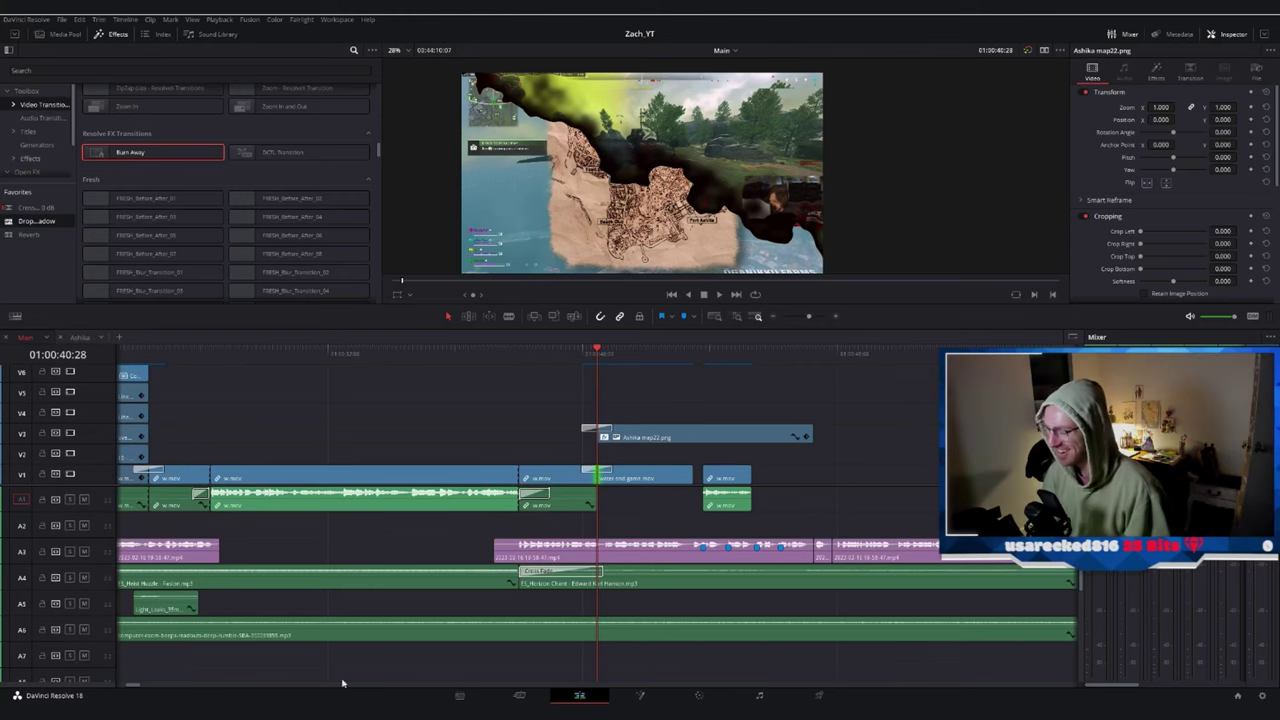
# - Open File Explorer and browse the D: drive to _STOCK_MEDIA, Audio, SFX, Explosions and Fire
pyautogui.click(62, 34)
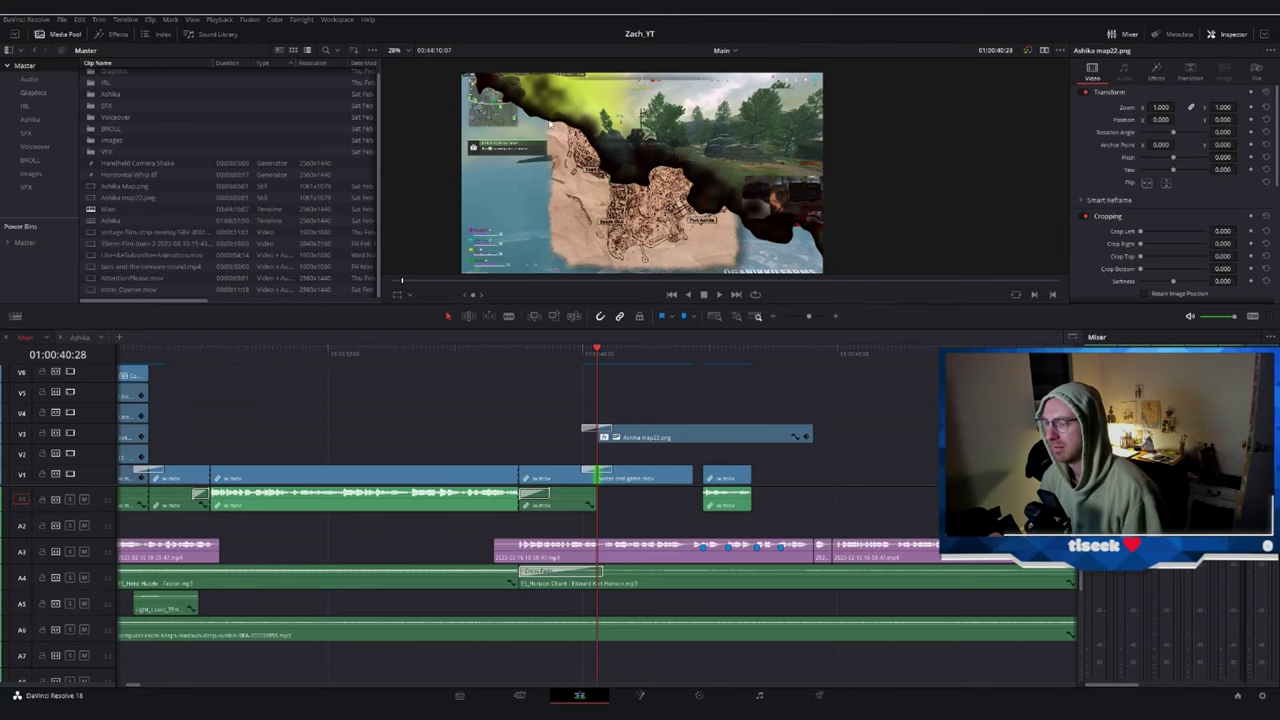
pyautogui.press('super+e')
pyautogui.scroll(3, 406, 257)
pyautogui.click(390, 289)
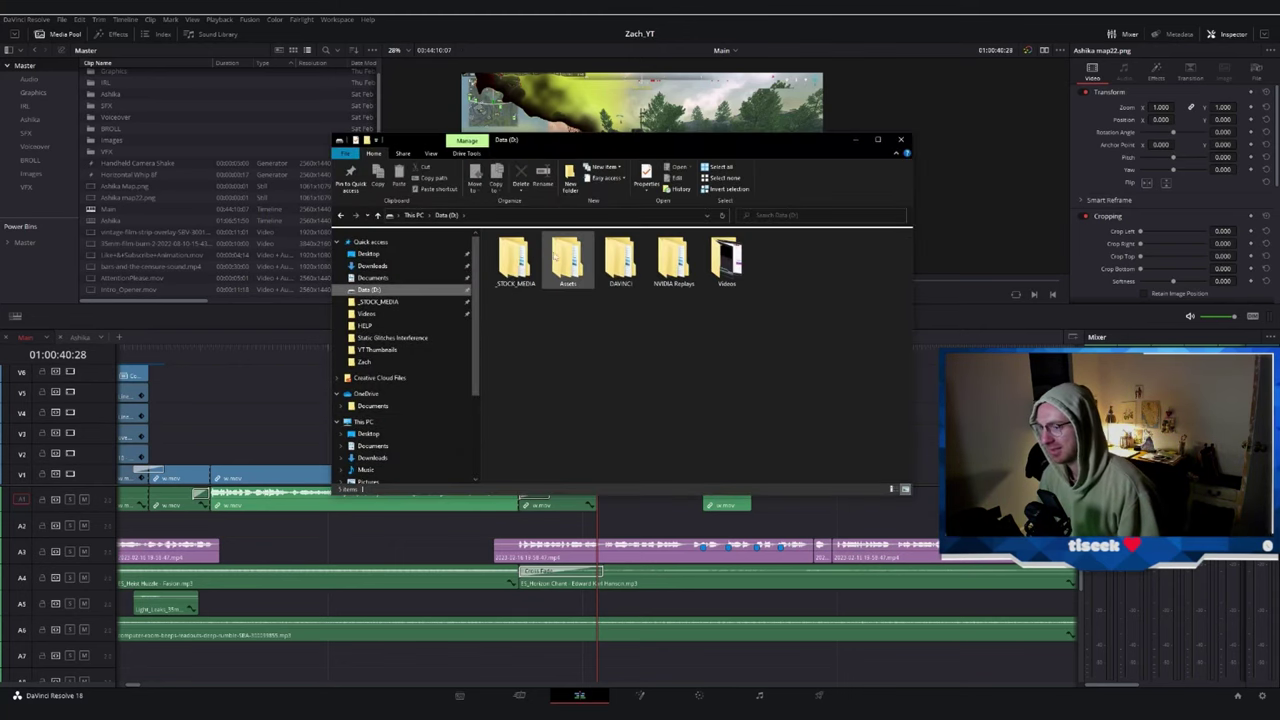
pyautogui.doubleClick(527, 261)
pyautogui.doubleClick(672, 262)
pyautogui.click(555, 272)
pyautogui.doubleClick(554, 272)
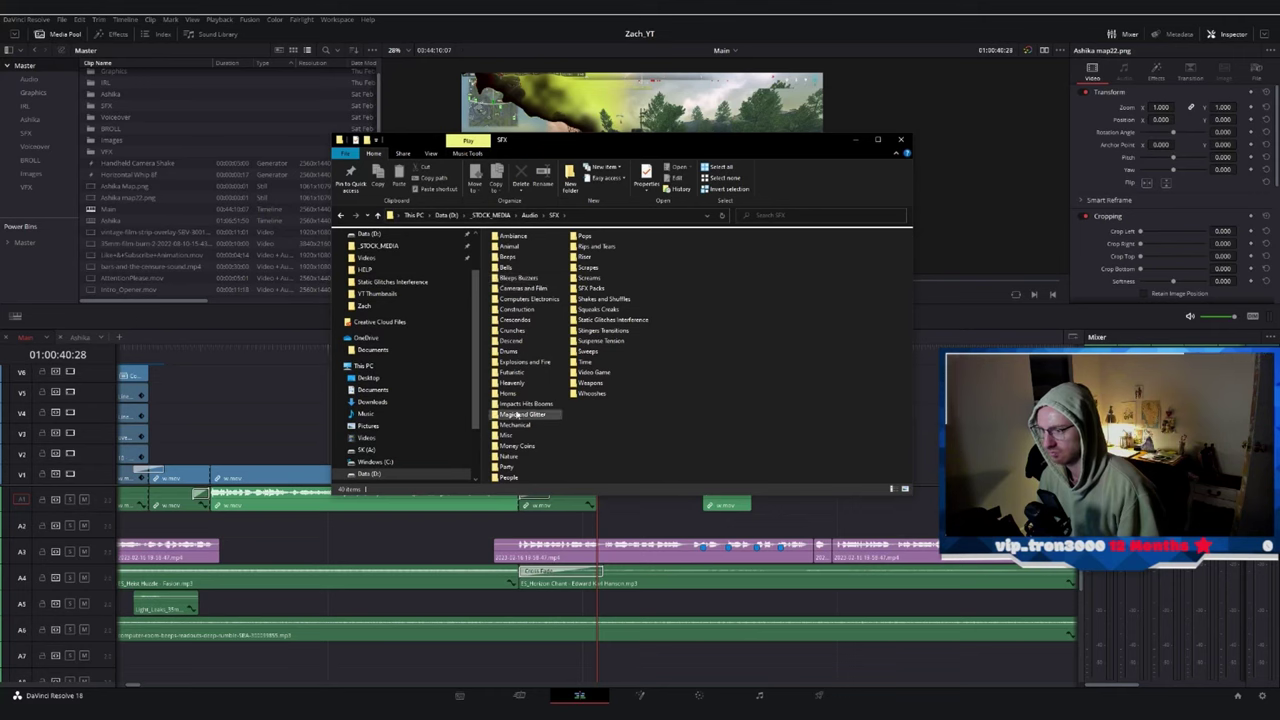
pyautogui.doubleClick(514, 362)
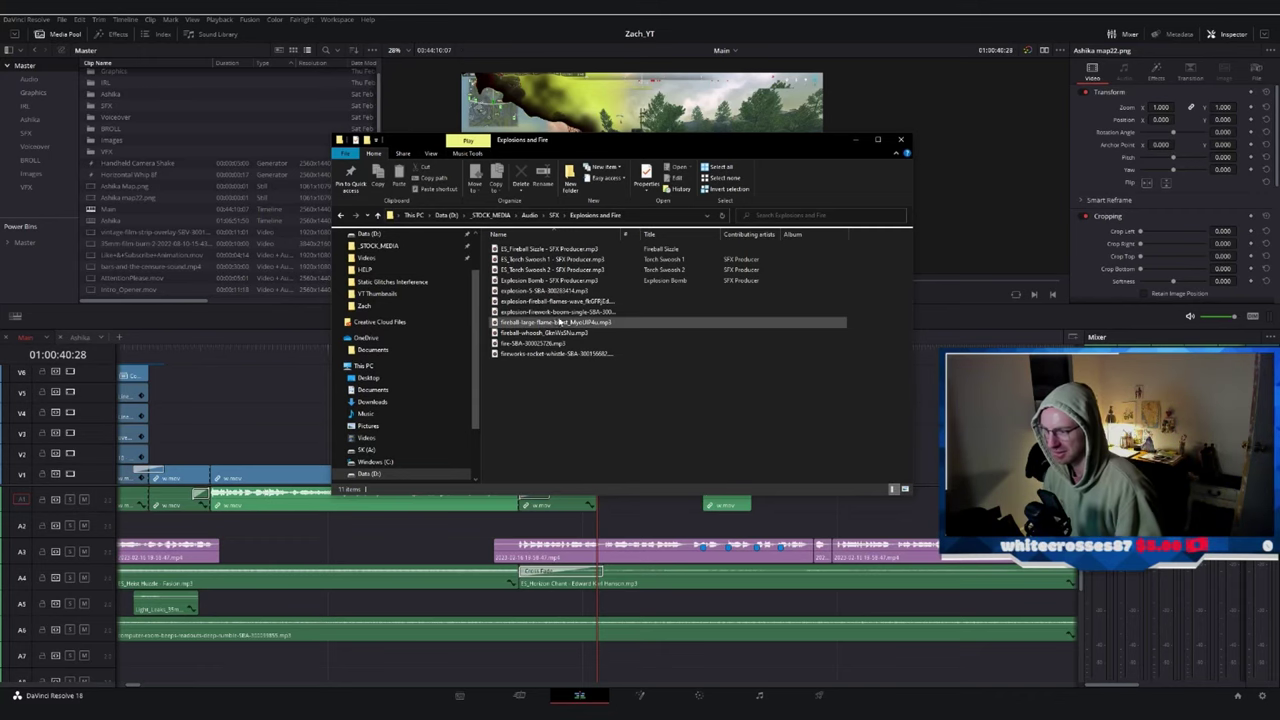
# - Audition the Torch Swoosh 1, Torch Swoosh 2 and Fireball Sizzle sound effects
pyautogui.doubleClick(550, 259)
pyautogui.click(1194, 156)
pyautogui.doubleClick(508, 271)
pyautogui.click(1194, 156)
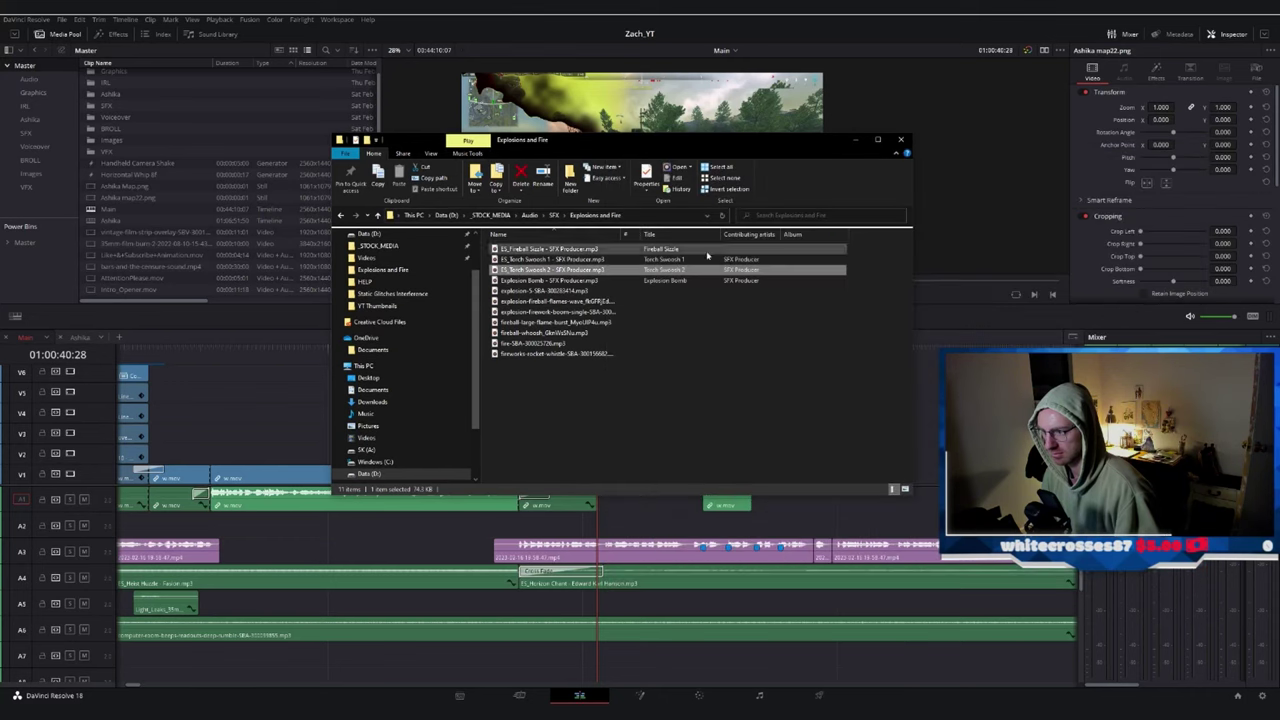
pyautogui.doubleClick(534, 249)
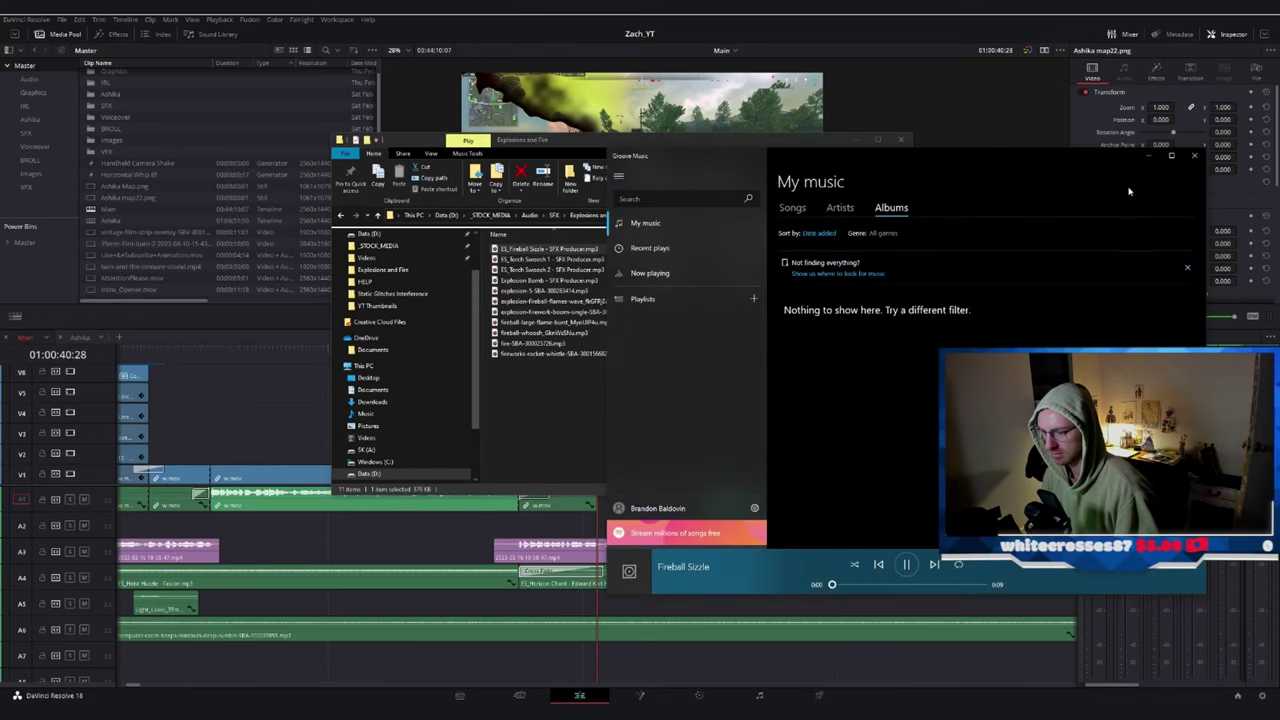
pyautogui.click(1194, 156)
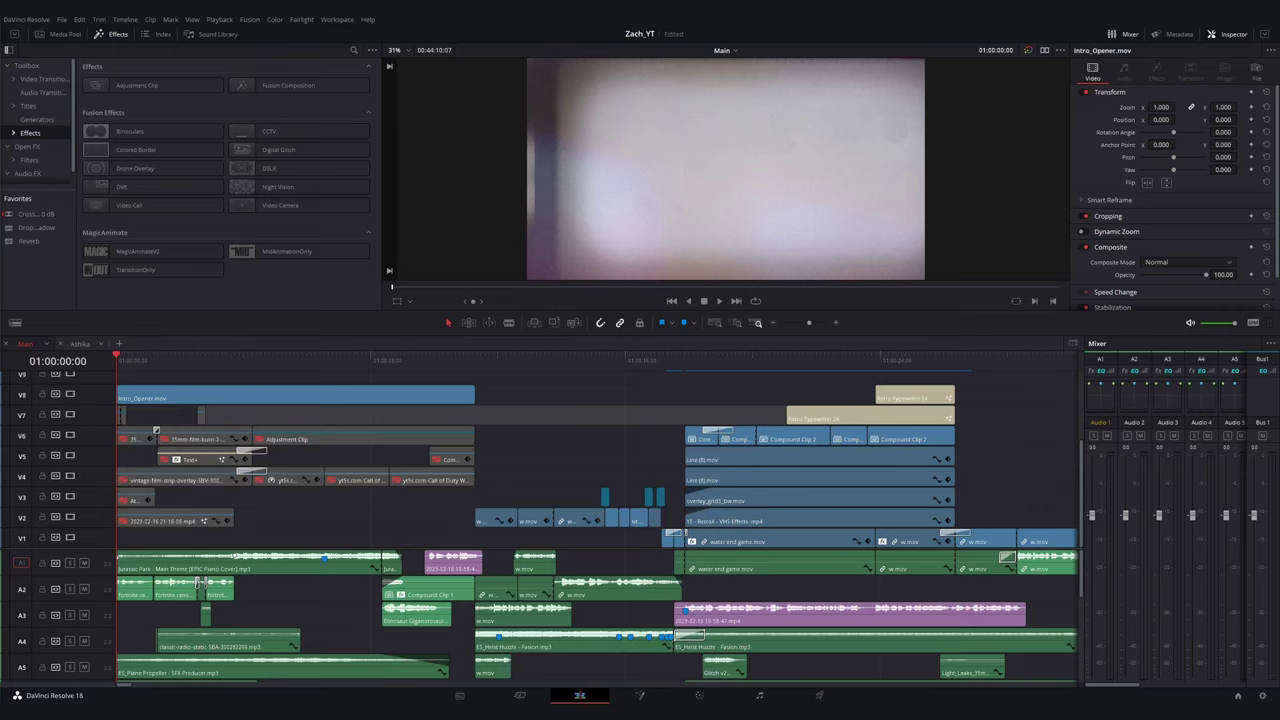
# - Play back the Main timeline from its start in DaVinci Resolve to review the edited intro
pyautogui.click(112, 354)
pyautogui.hotkey('ctrl', '=')
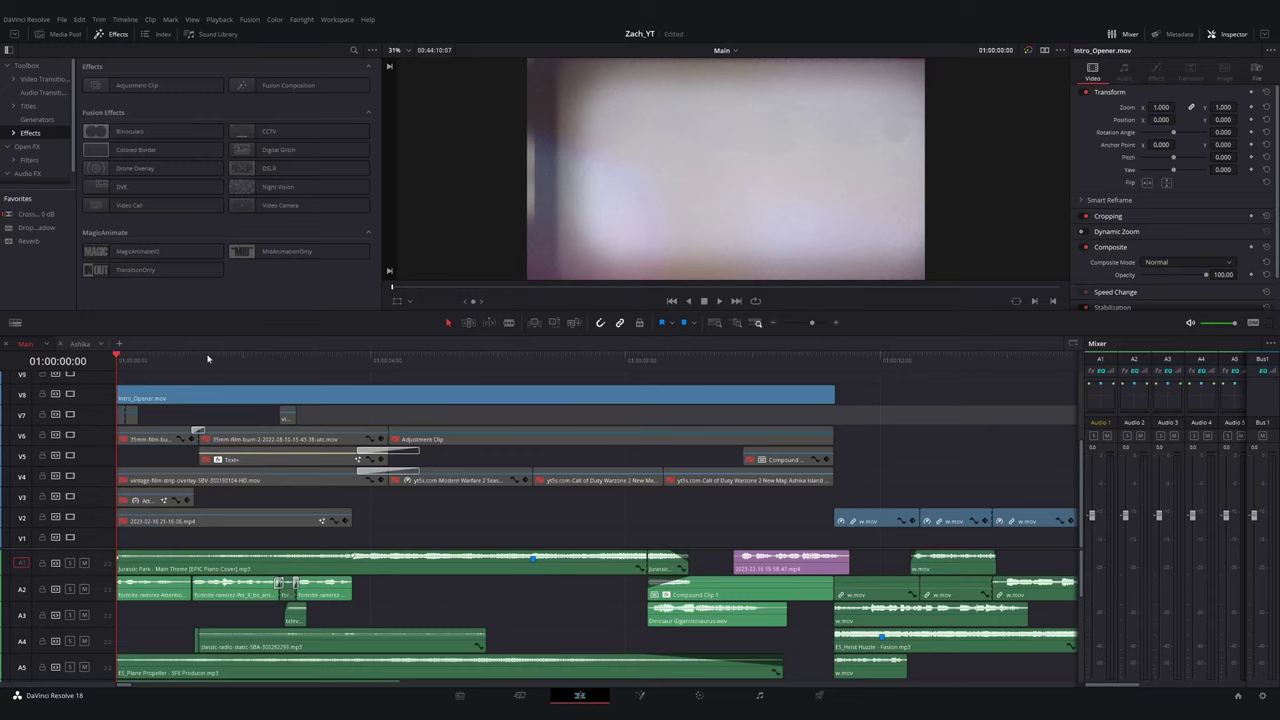
pyautogui.press('space')
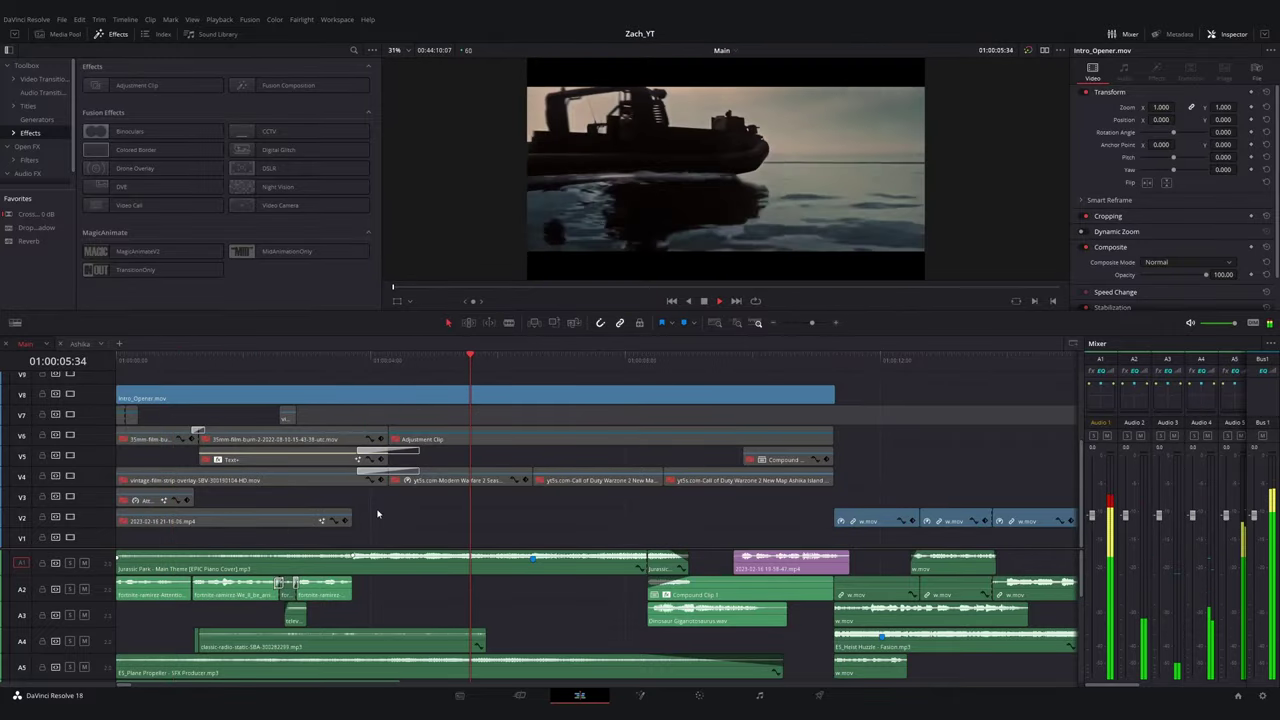
# - Place whoosh-swoosh-3.mp3 on A2 under the cut between the two Ashika map22.png clips and play it back
pyautogui.hotkey('ctrl', '-')
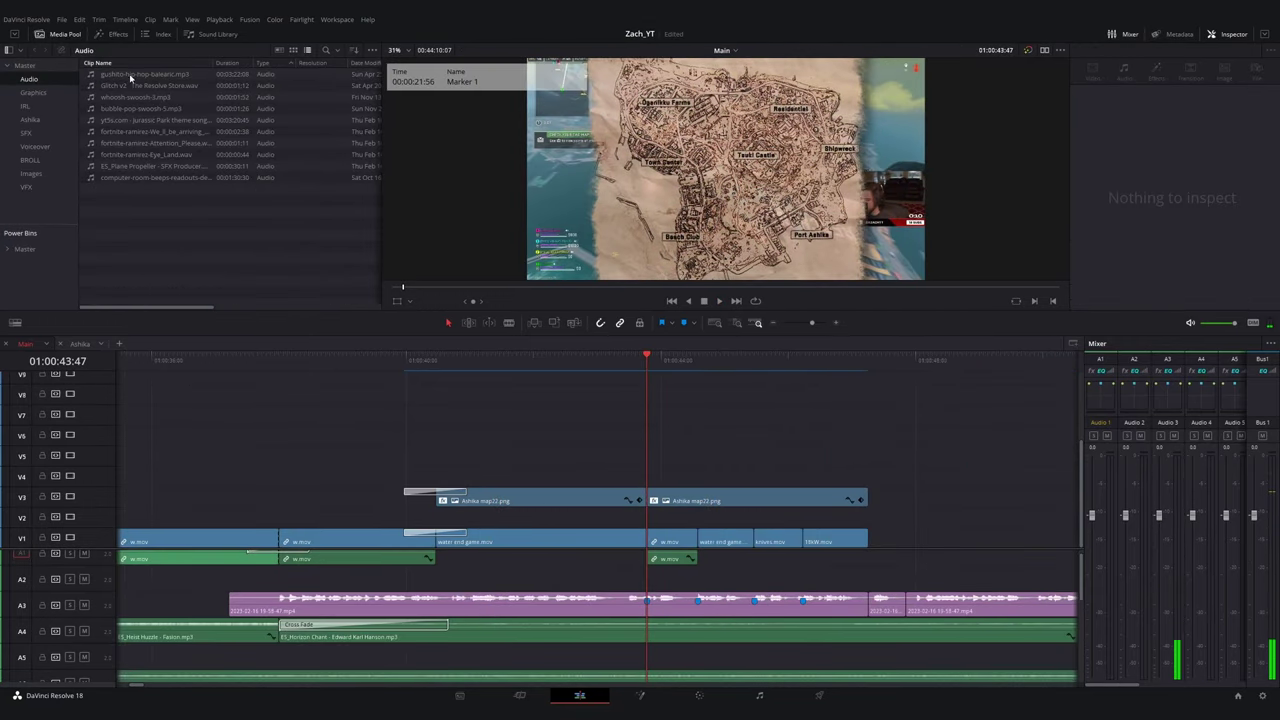
pyautogui.moveTo(135, 97)
pyautogui.mouseDown()
pyautogui.moveTo(606, 580)
pyautogui.moveTo(585, 595)
pyautogui.moveTo(611, 584)
pyautogui.mouseUp()
pyautogui.click(581, 360)
pyautogui.press('space')
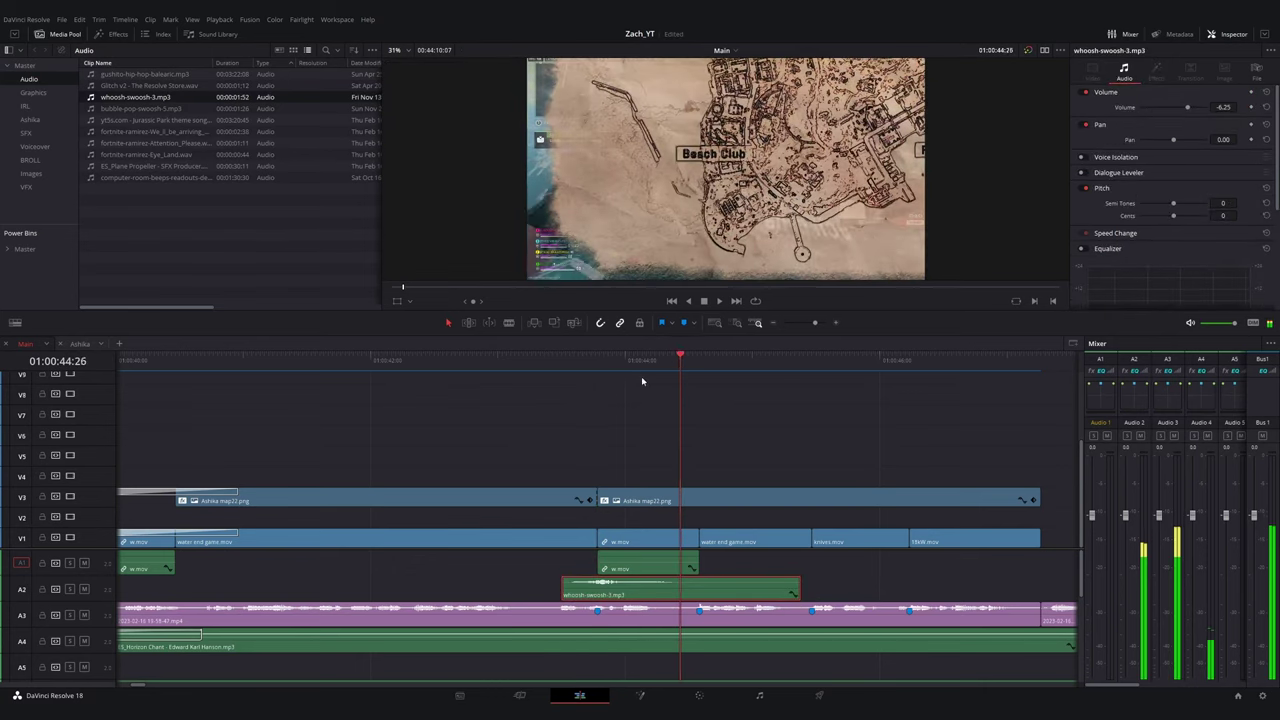
pyautogui.scroll(-2, 546, 620)
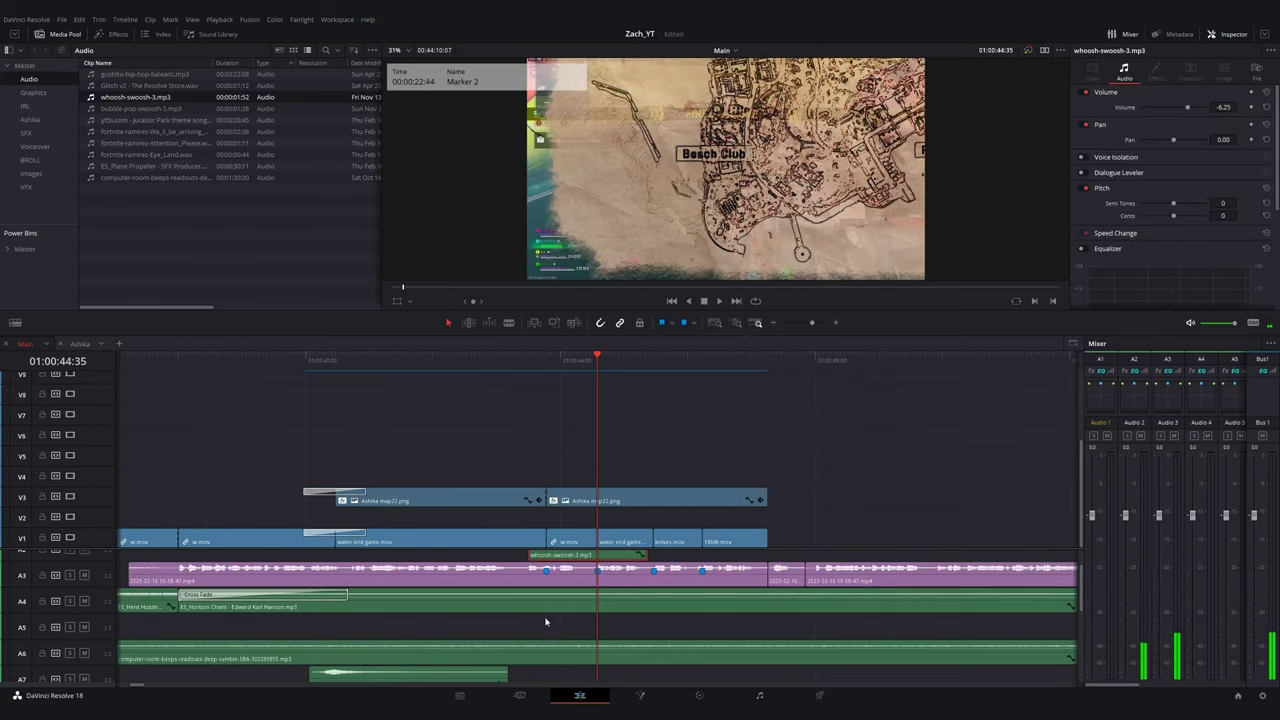
# - Move the start of the Horizon Chant music on A4 to the end of the voiceover and extend Heist Huzzle to meet it
pyautogui.moveTo(587, 594); pyautogui.dragTo(818, 604)
pyautogui.scroll(-2, 486, 603)
pyautogui.moveTo(490, 604); pyautogui.dragTo(743, 604)
pyautogui.click(531, 360)
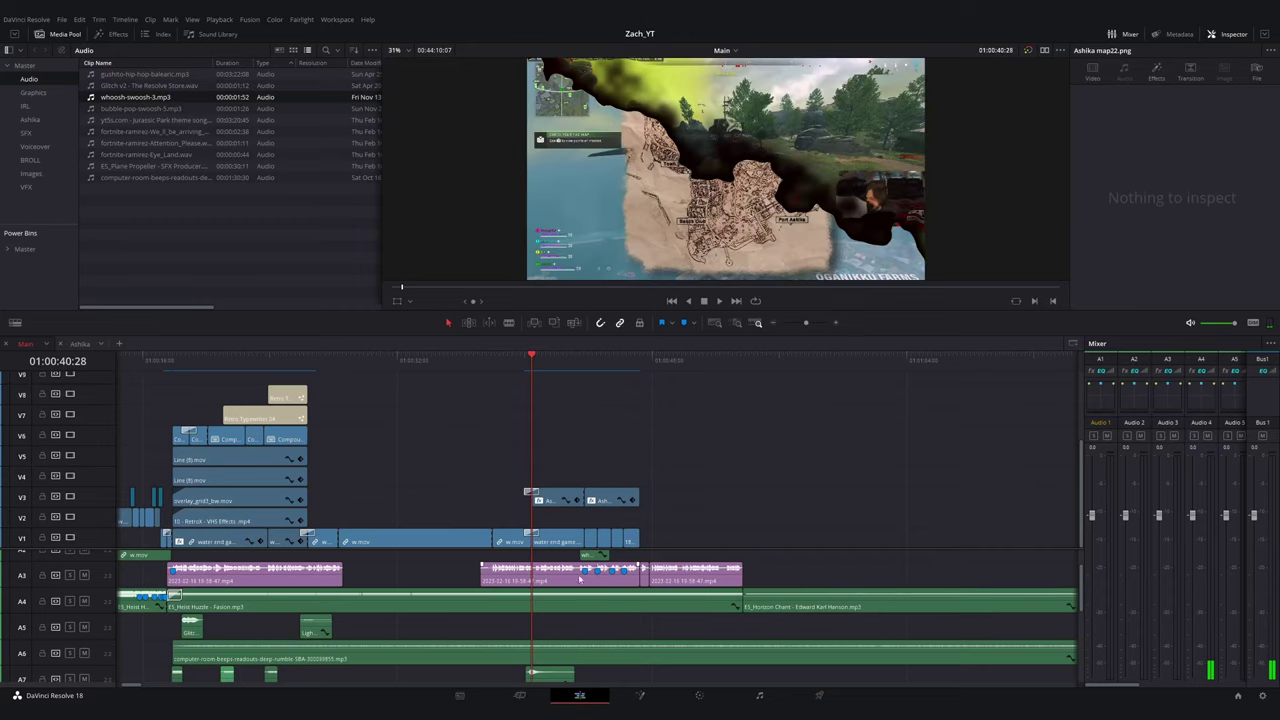
# - Cut the Heist Huzzle music on A4 at 01:00:40:28, add a Cross Fade 0 dB transition there and play it back
pyautogui.moveTo(574, 595); pyautogui.dragTo(566, 604)
pyautogui.click(112, 34)
pyautogui.moveTo(153, 104); pyautogui.dragTo(531, 597)
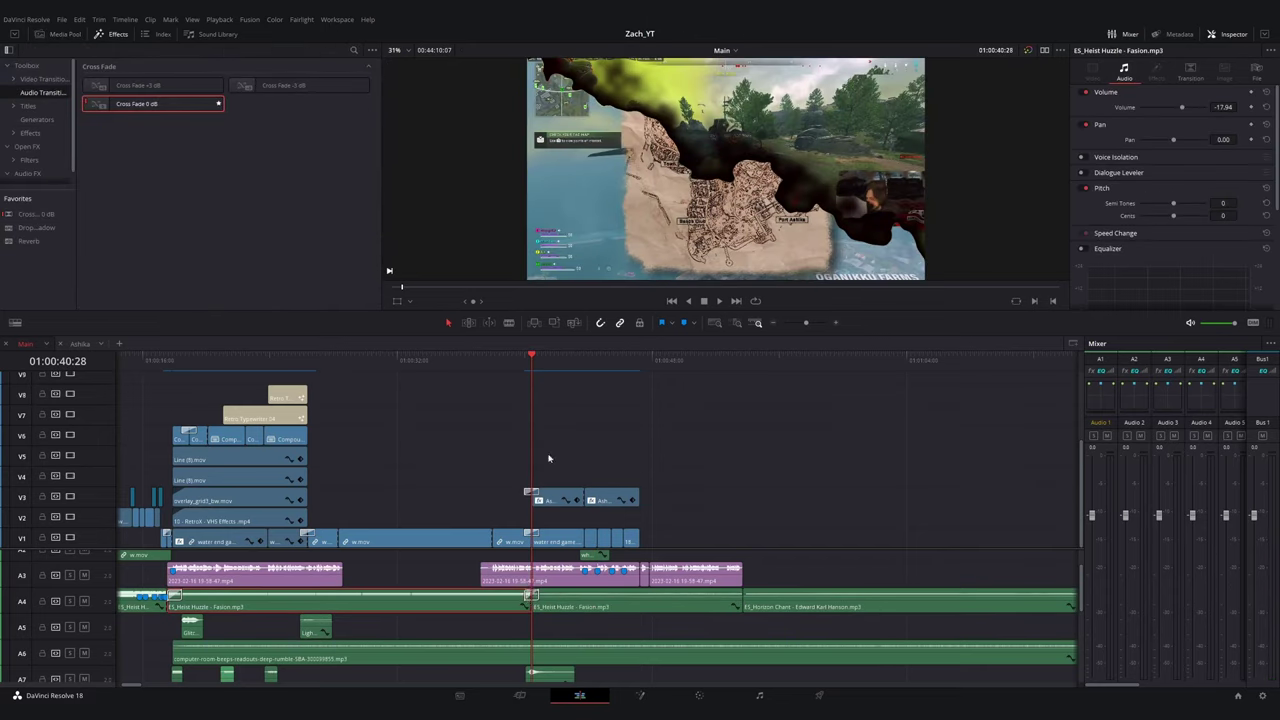
pyautogui.press('space')
pyautogui.press('space')
# - Move both Ashika map22.png clips from V3 down to V2
pyautogui.scroll(2, 636, 604)
pyautogui.scroll(2, 630, 600)
pyautogui.scroll(-2, 589, 567)
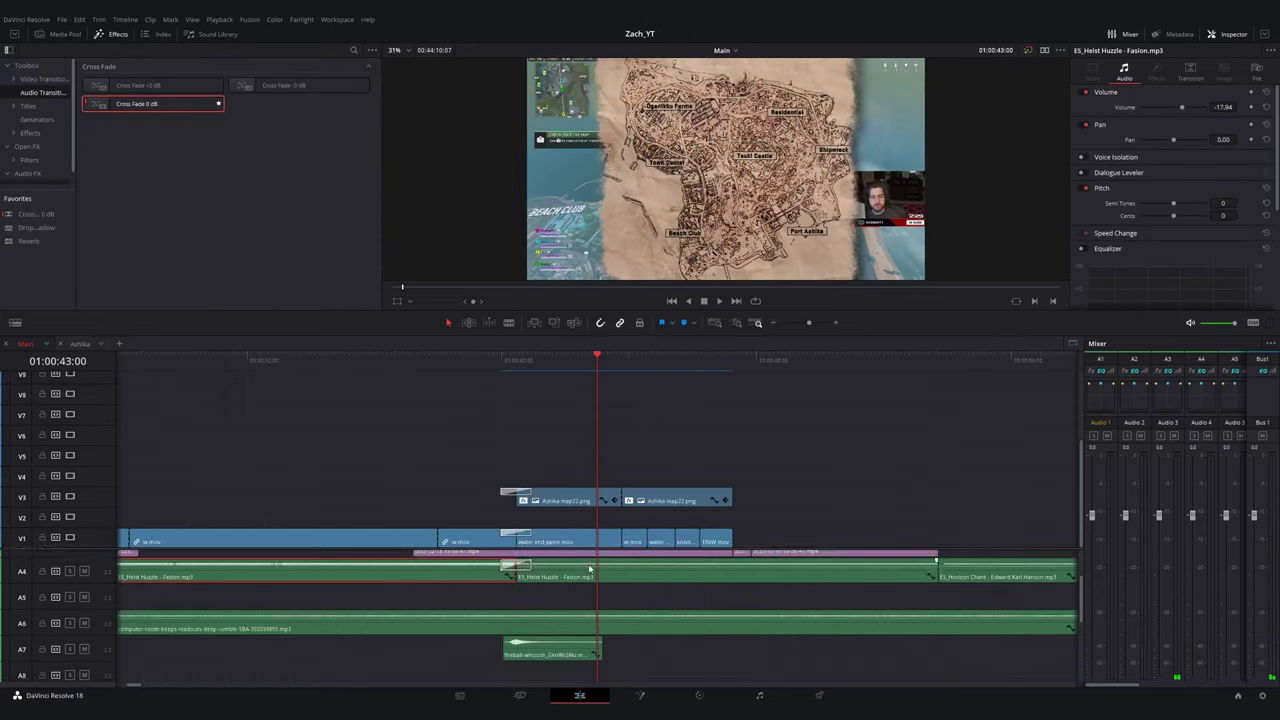
pyautogui.scroll(2, 589, 567)
pyautogui.moveTo(787, 471); pyautogui.dragTo(572, 497)
pyautogui.moveTo(566, 493); pyautogui.dragTo(566, 509)
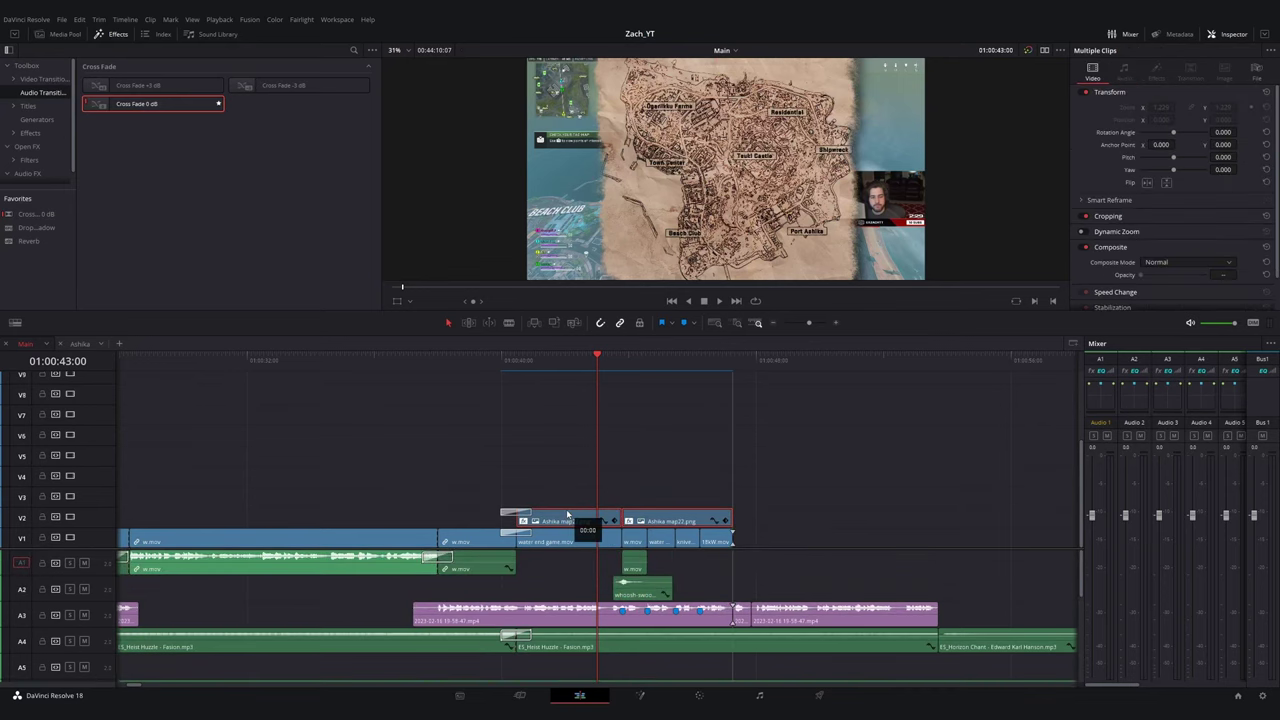
# - Play back the map zoom section and park the playhead on Marker 2 at 01:00:44:35
pyautogui.hotkey('ctrl', '=')
pyautogui.hotkey('ctrl', '=')
pyautogui.moveTo(672, 366); pyautogui.dragTo(695, 366)
pyautogui.hotkey('ctrl', '-')
pyautogui.press('space')
pyautogui.click(648, 368)
# - Open File Explorer and browse the D: drive to _STOCK_MEDIA, Audio, SFX and Whooshes
pyautogui.click(62, 34)
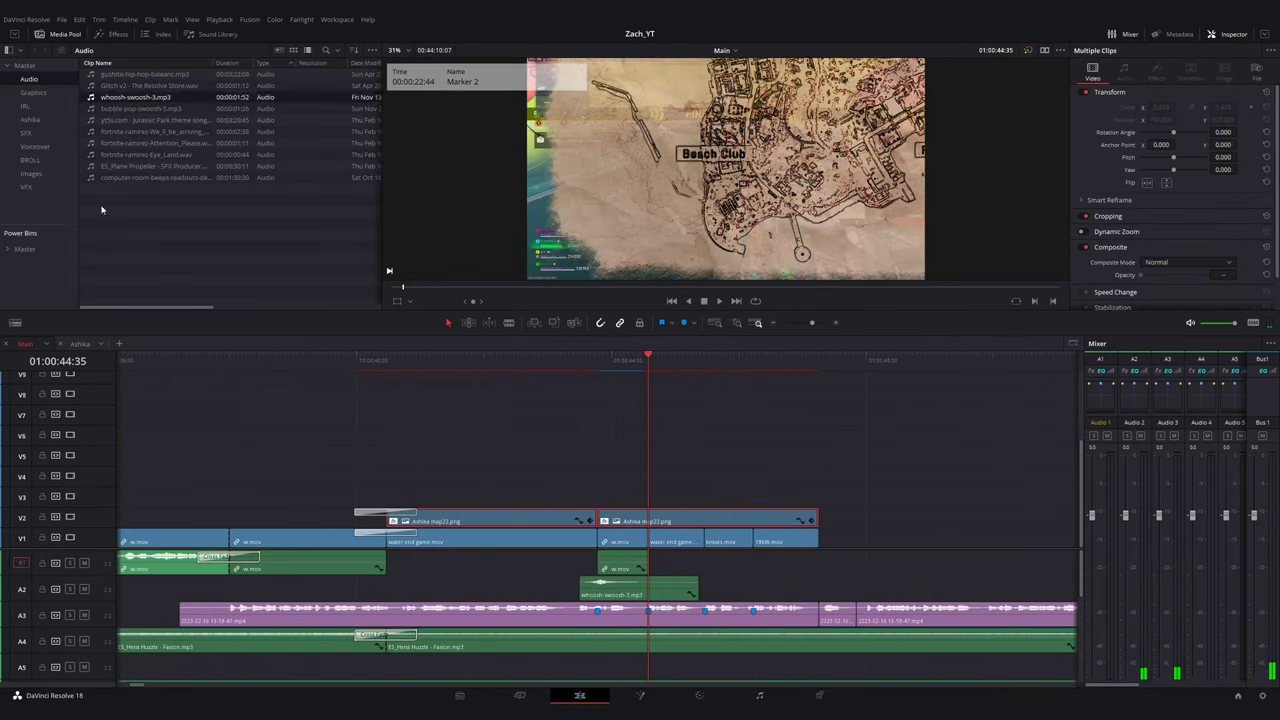
pyautogui.click(103, 209)
pyautogui.press('super+e')
pyautogui.scroll(1, 303, 240)
pyautogui.click(300, 232)
pyautogui.doubleClick(393, 219)
pyautogui.doubleClick(392, 231)
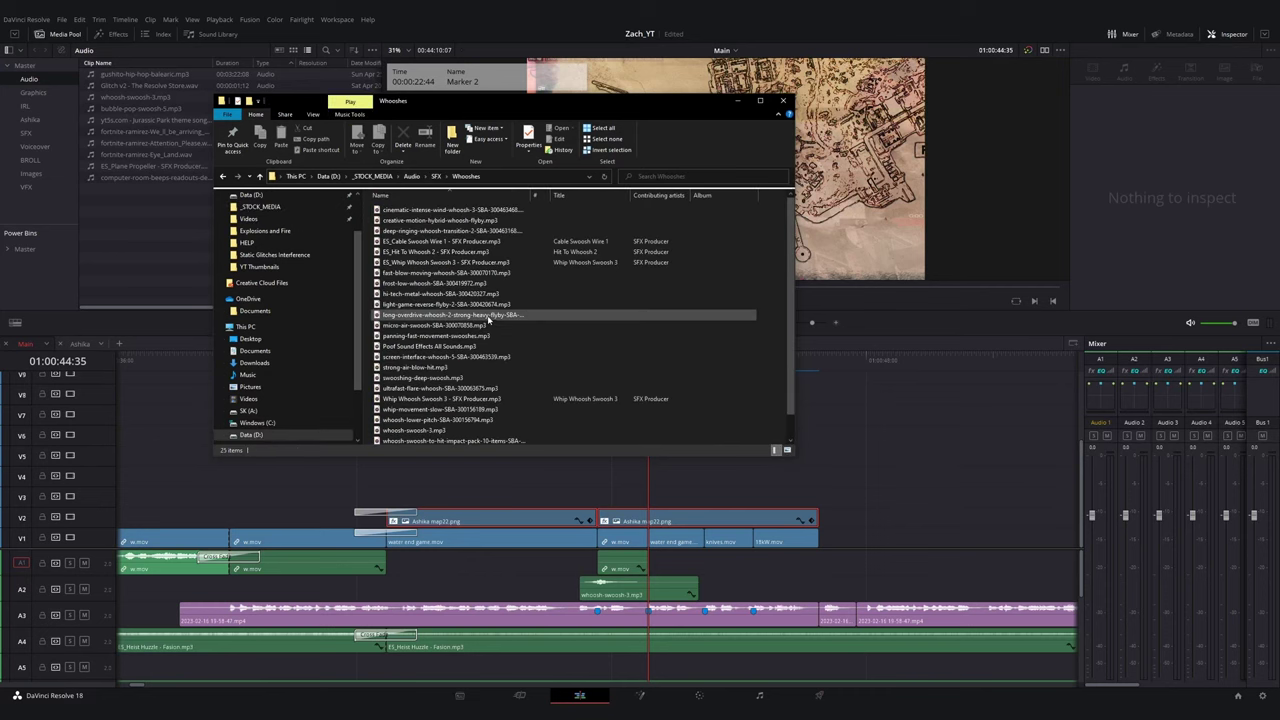
pyautogui.doubleClick(391, 237)
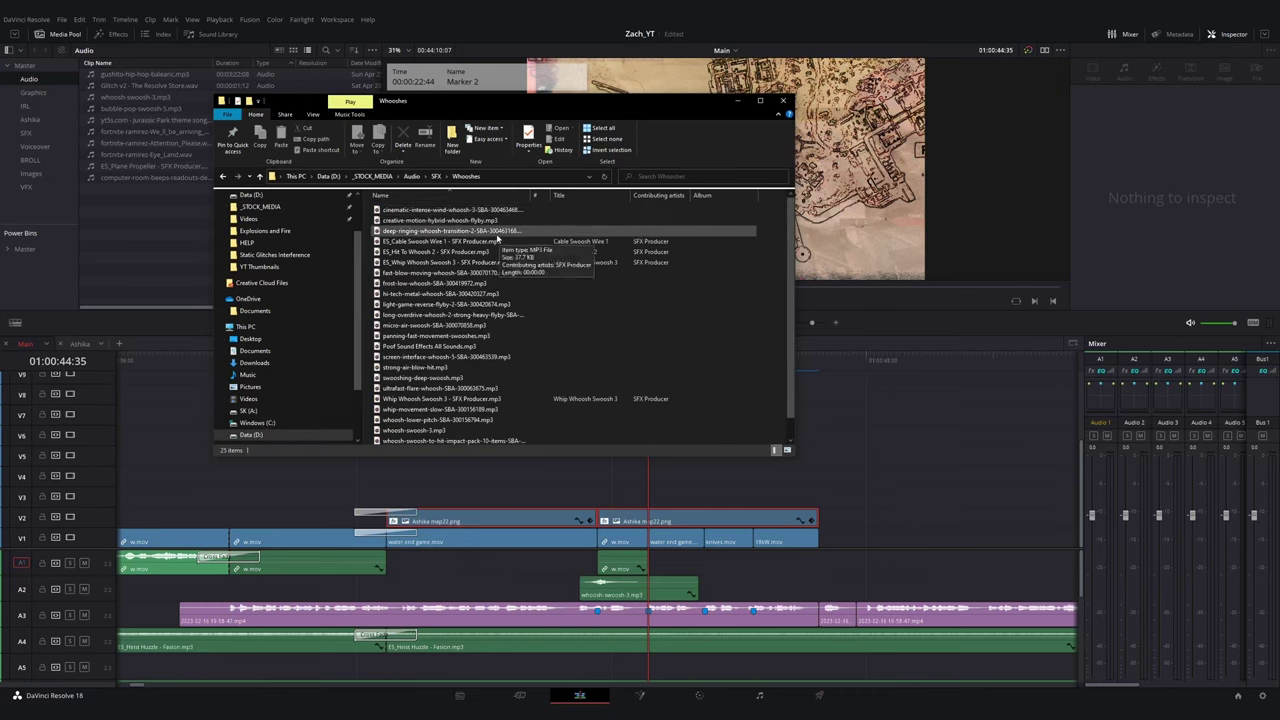
# - Sort the Whooshes folder by date modified, newest first, and audition screen-interface-whoosh-5 and whoosh-lower-pitch
pyautogui.rightClick(569, 200)
pyautogui.click(616, 308)
pyautogui.click(558, 196)
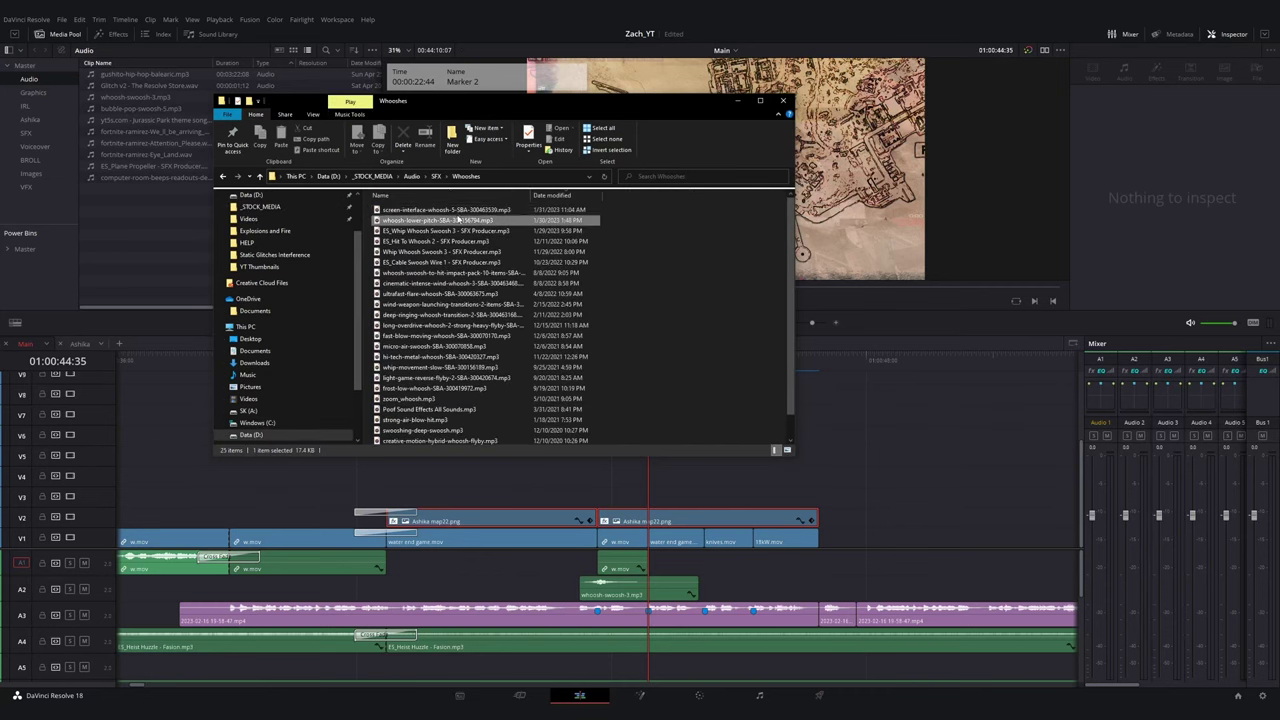
pyautogui.doubleClick(478, 210)
pyautogui.click(1194, 156)
pyautogui.doubleClick(478, 221)
pyautogui.click(1148, 156)
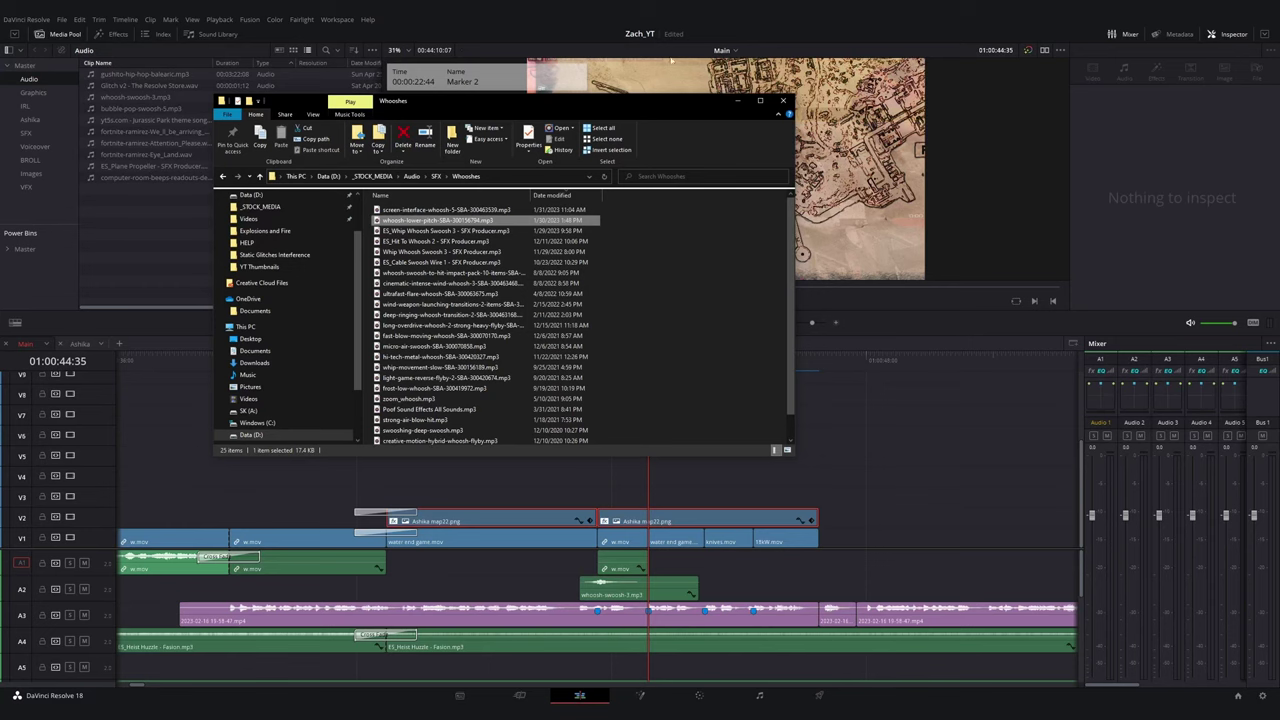
# - Add whoosh-lower-pitch-SBA-300156794.mp3 to A5 at Marker 2 in DaVinci Resolve and play it back
pyautogui.moveTo(440, 220); pyautogui.dragTo(612, 635)
pyautogui.scroll(-4, 628, 590)
pyautogui.scroll(2, 642, 565)
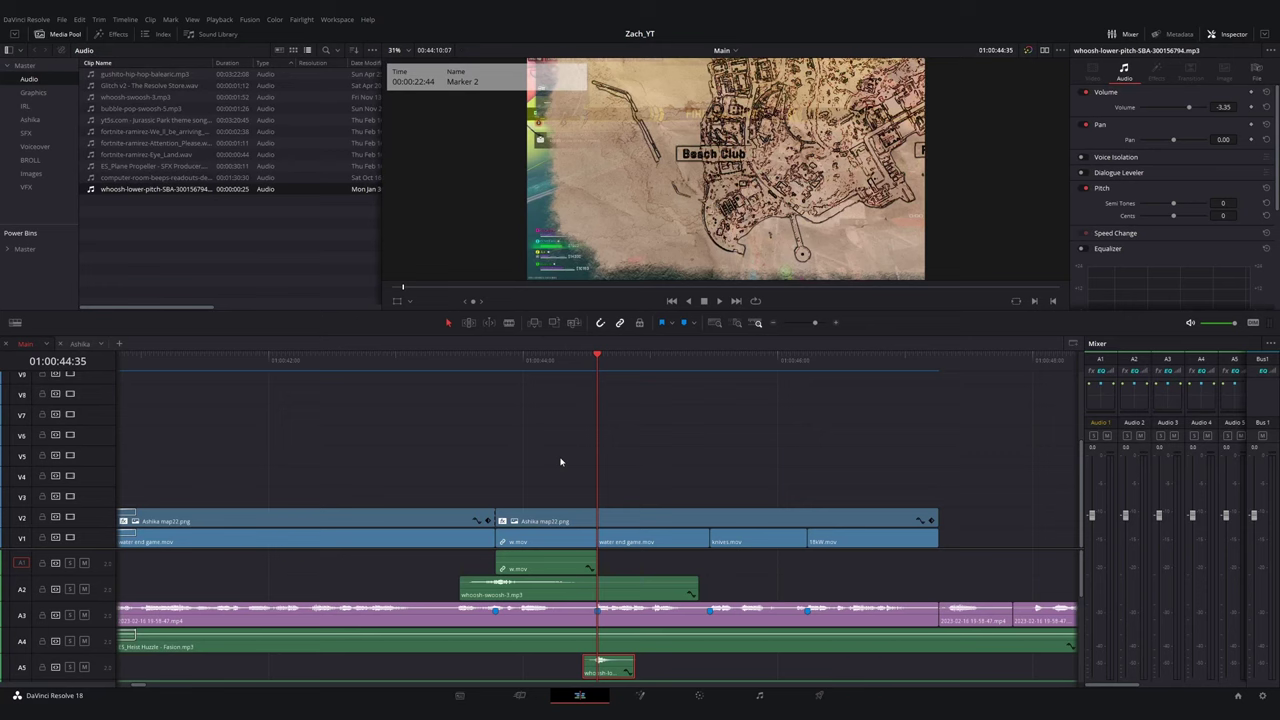
pyautogui.click(449, 367)
pyautogui.press('space')
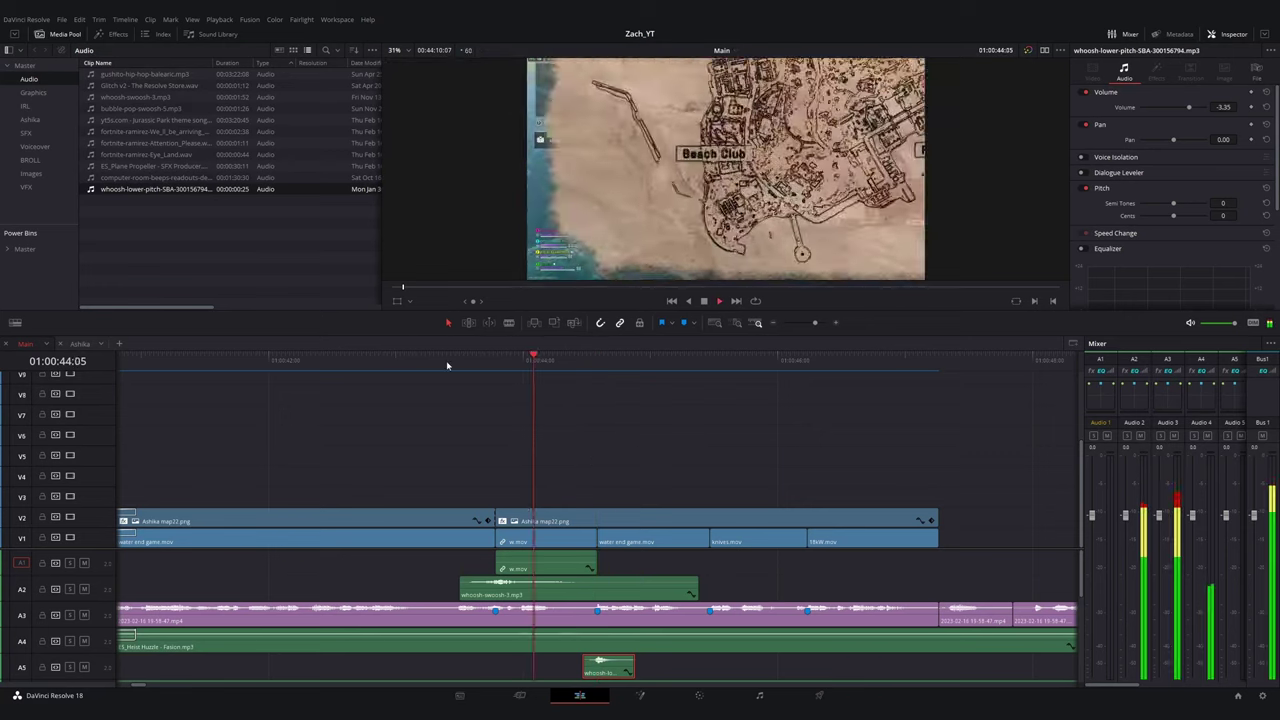
pyautogui.press('space')
# - Duplicate the lower-pitch whoosh on A5 at Marker 3 and set its pitch to -2 semitones
pyautogui.click(710, 367)
pyautogui.moveTo(608, 671); pyautogui.dragTo(722, 671)
pyautogui.scroll(2, 680, 661)
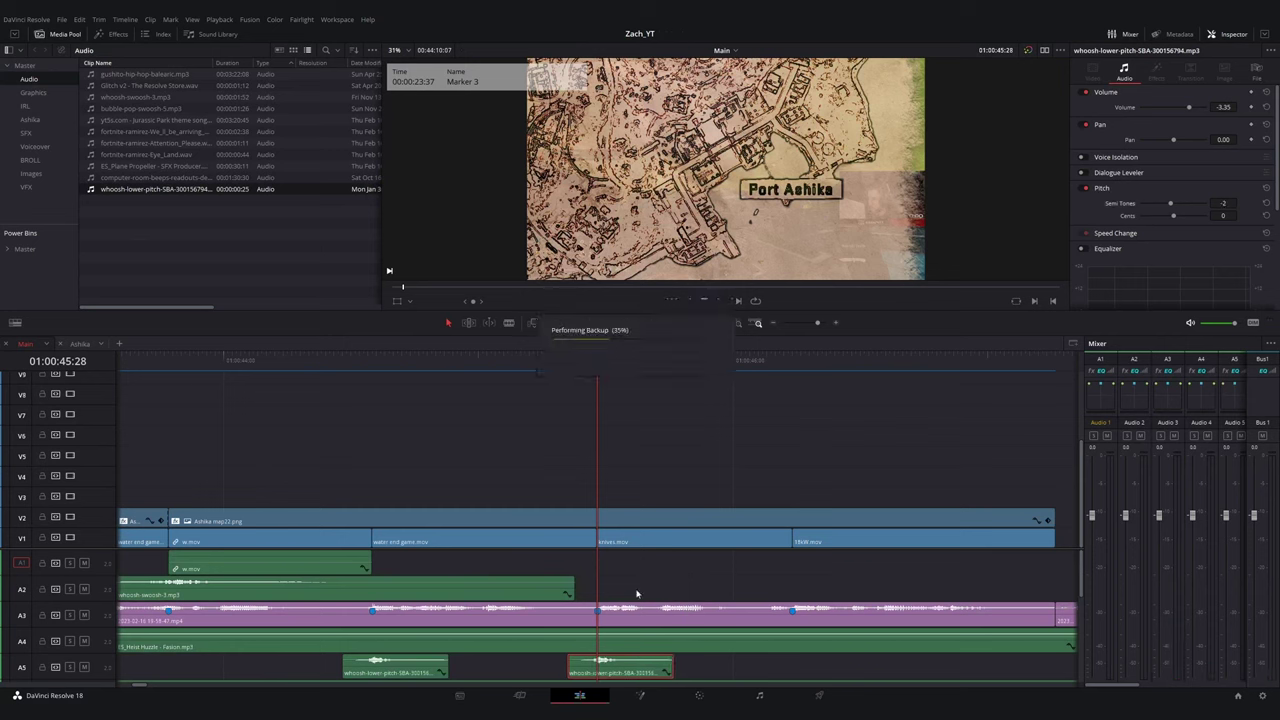
pyautogui.scroll(-3, 637, 594)
pyautogui.press('super')
# - Place another copy of the lower-pitch whoosh on A5 at the fourth voiceover marker and play back the map zooms
pyautogui.moveTo(546, 667)
pyautogui.mouseDown()
pyautogui.moveTo(668, 661)
pyautogui.moveTo(590, 672)
pyautogui.mouseUp()
pyautogui.click(646, 362)
pyautogui.scroll(3, 624, 664)
pyautogui.scroll(-3, 590, 660)
pyautogui.click(427, 362)
pyautogui.press('space')
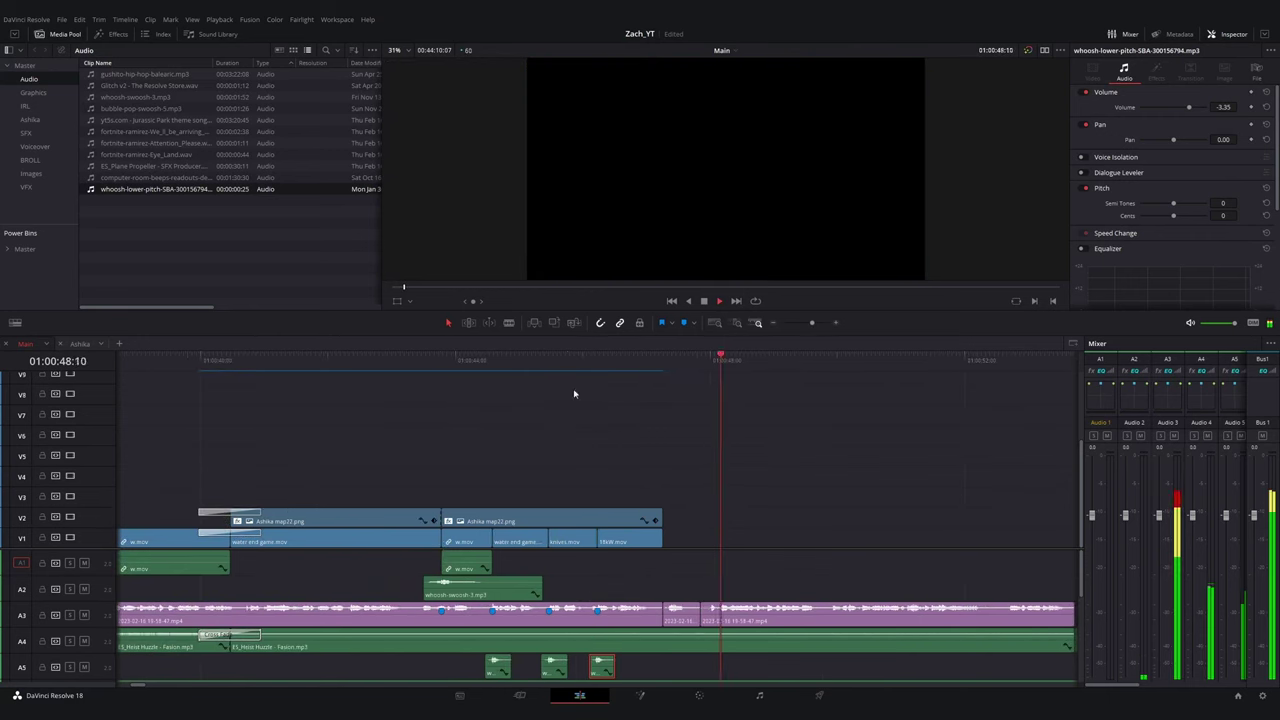
# - Review the voiceover following the map clips and raise the playback monitoring volume slightly
pyautogui.moveTo(600, 366); pyautogui.dragTo(725, 376)
pyautogui.scroll(-2, 700, 369)
pyautogui.click(550, 366)
pyautogui.scroll(2, 554, 368)
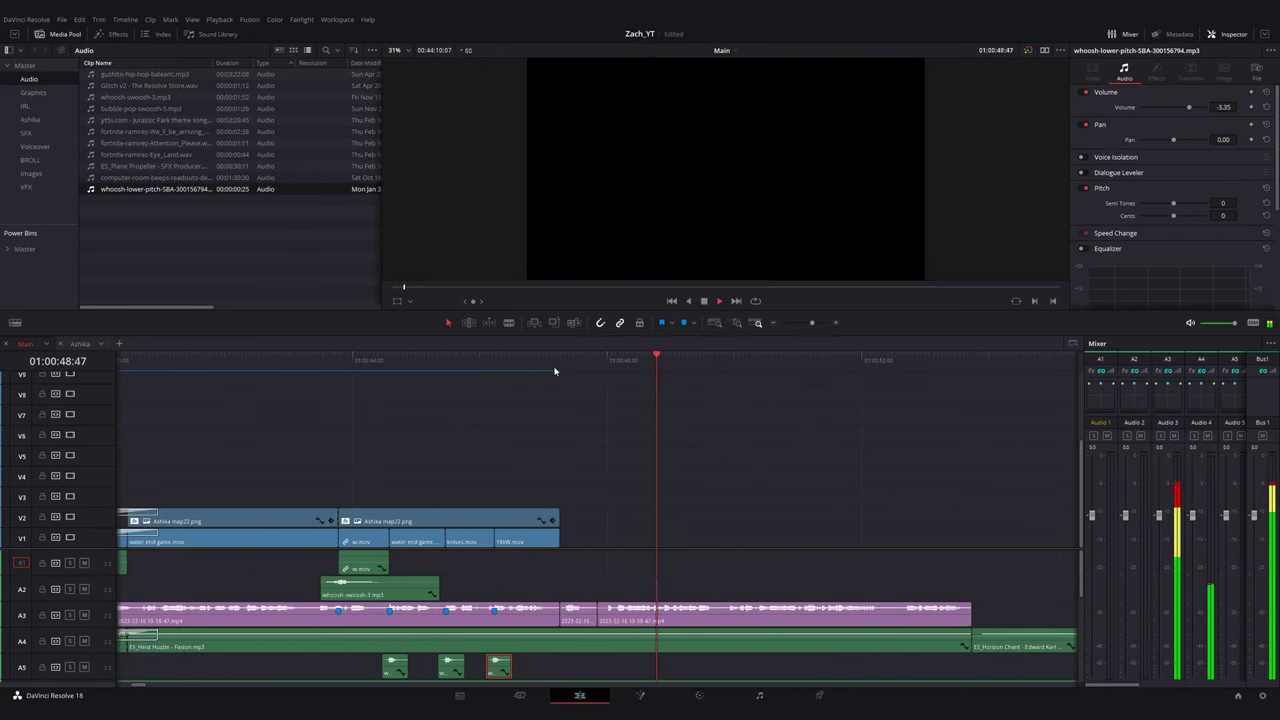
pyautogui.press('space')
pyautogui.moveTo(1234, 323); pyautogui.dragTo(1240, 323)
# - Move ashika voiceover.mp4 from the end of the timeline to A2, close behind the edited intro
pyautogui.scroll(-2, 698, 434)
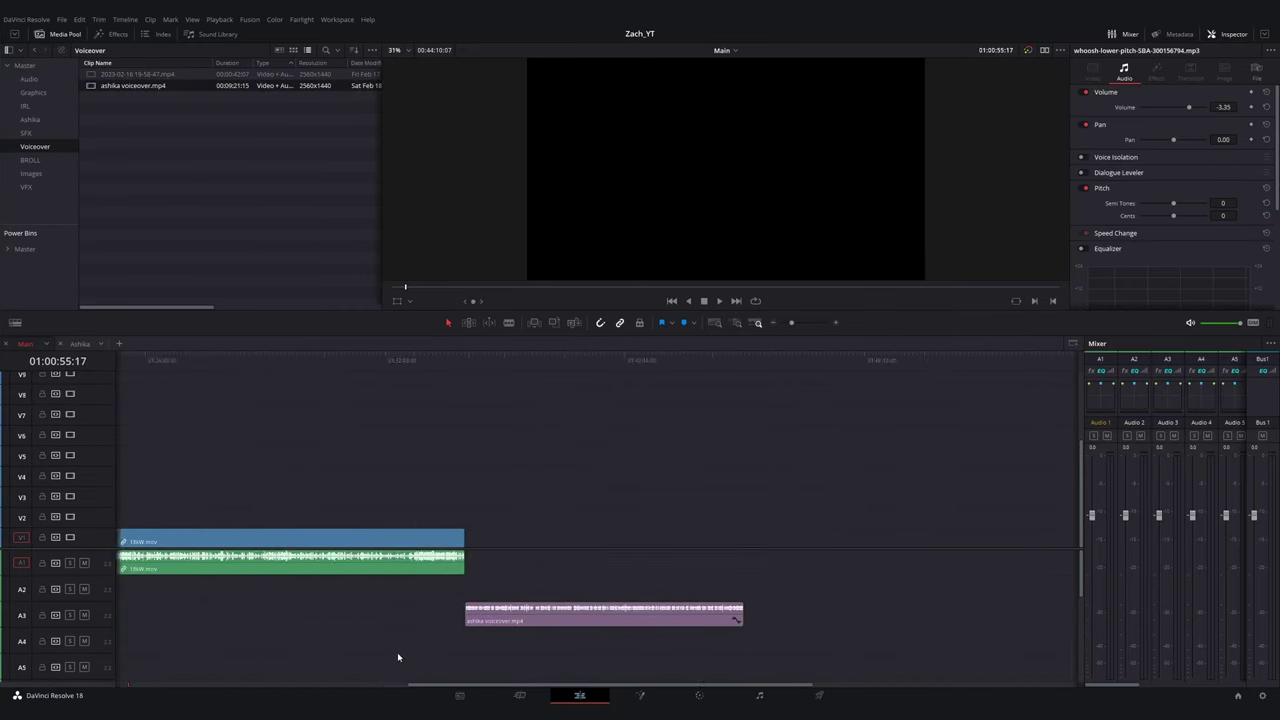
pyautogui.hscroll(-10, 397, 657)
pyautogui.click(250, 592)
pyautogui.press('BackSpace')
pyautogui.moveTo(1040, 616); pyautogui.dragTo(212, 592)
pyautogui.hscroll(-3, 400, 600)
pyautogui.moveTo(415, 594); pyautogui.dragTo(260, 594)
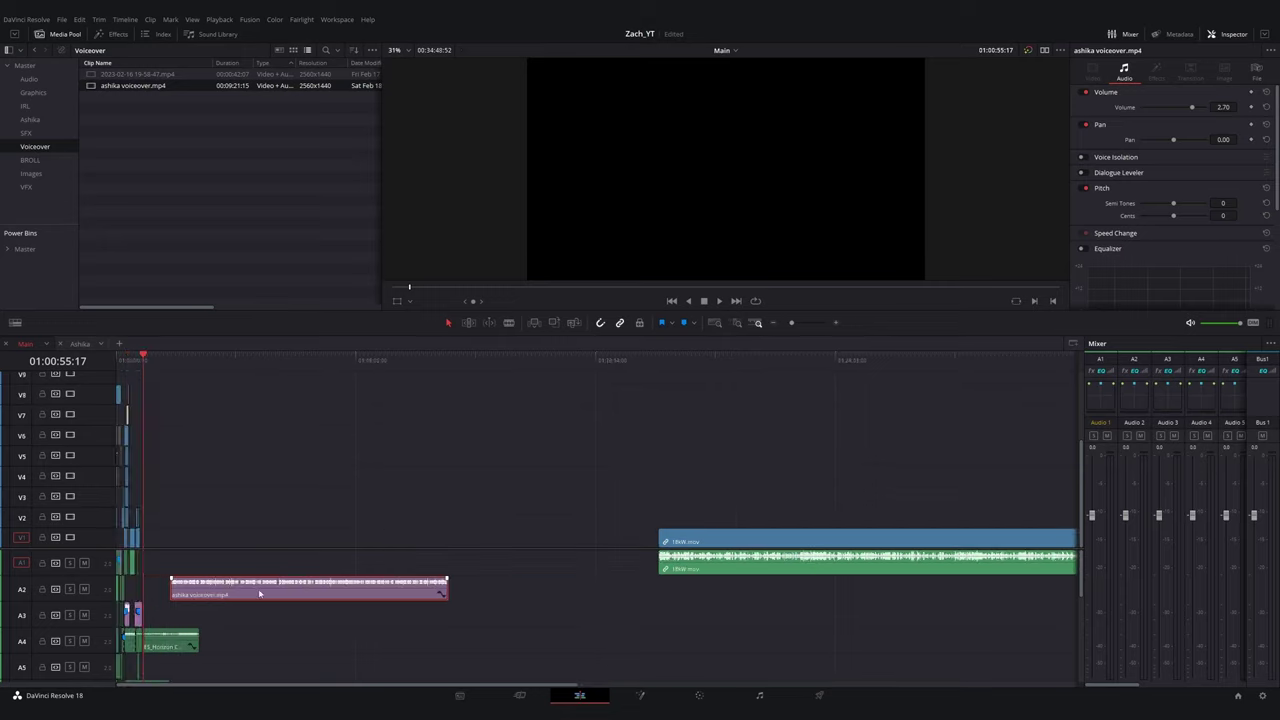
# - Align ashika voiceover.mp4 on A2 with the start of Horizon Chant, adjust the A3 voiceover's end and play back the overlap
pyautogui.scroll(5, 260, 594)
pyautogui.moveTo(605, 597); pyautogui.dragTo(391, 598)
pyautogui.scroll(5, 391, 598)
pyautogui.moveTo(497, 616); pyautogui.dragTo(663, 625)
pyautogui.click(451, 363)
pyautogui.press('space')
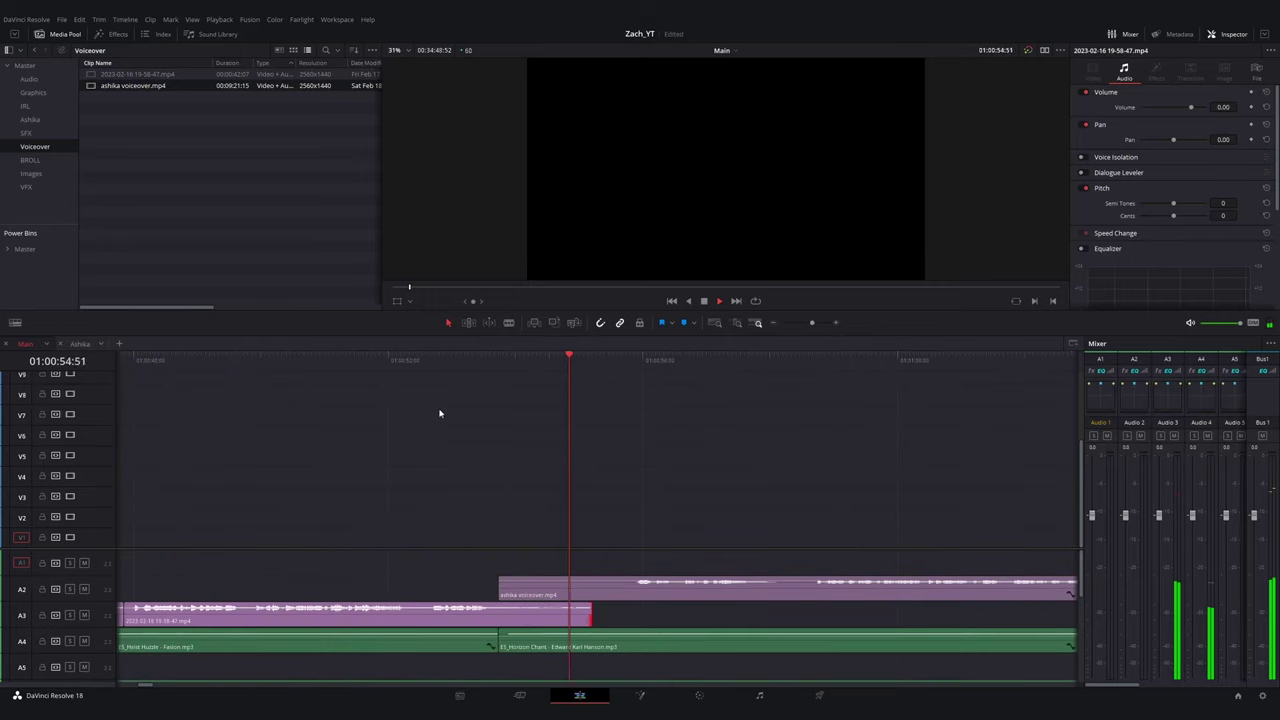
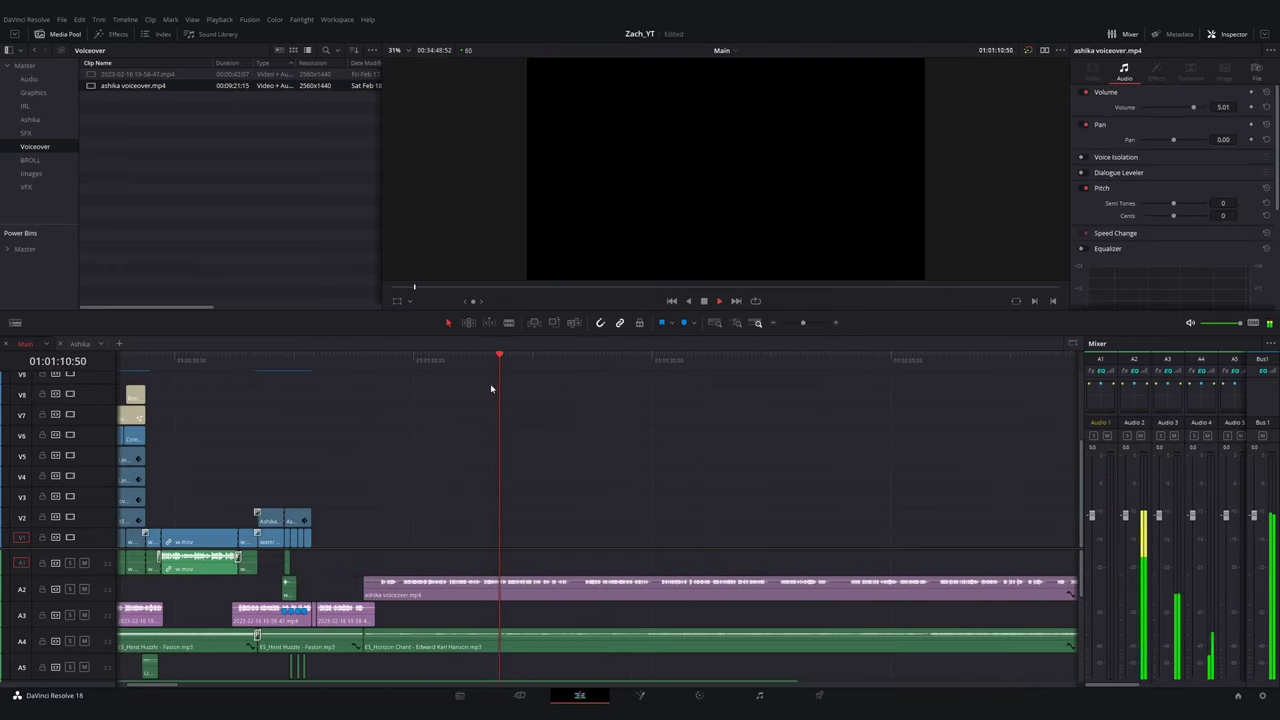
# - Raise the volume of ashika voiceover.mp4 to 9.39 dB and play it back
pyautogui.moveTo(478, 582); pyautogui.dragTo(476, 550)
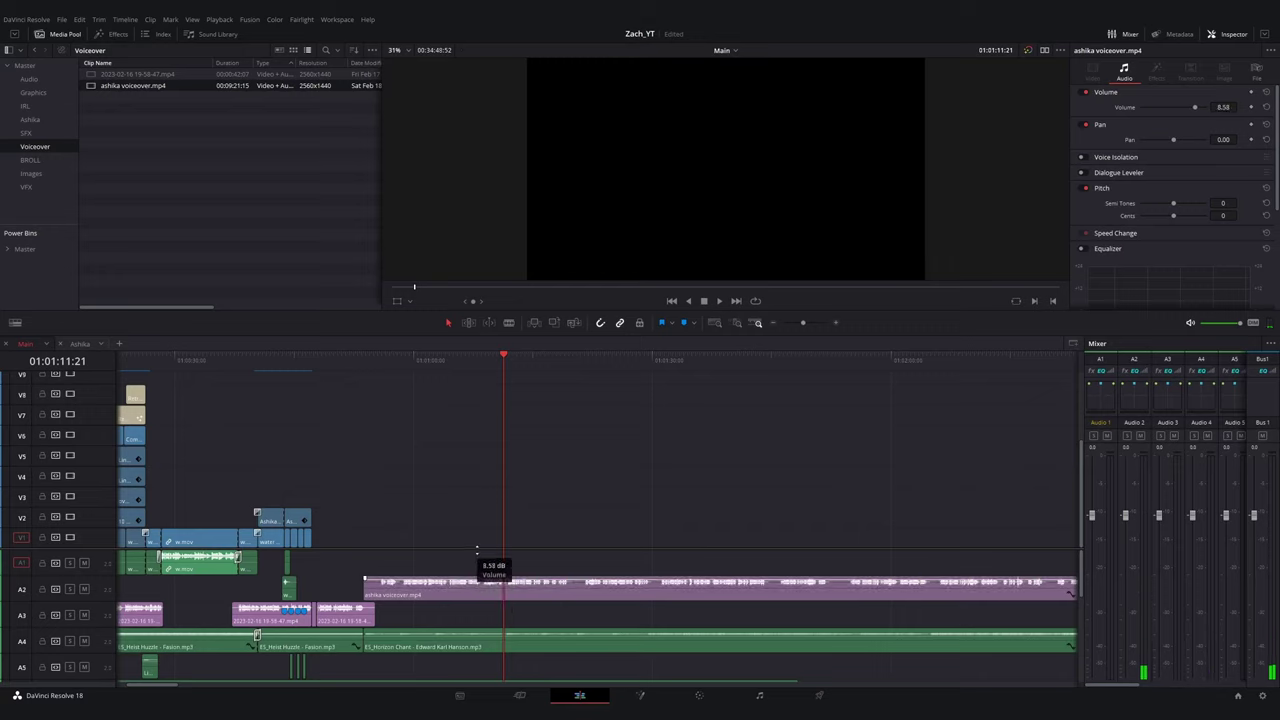
pyautogui.click(450, 378)
pyautogui.press('space')
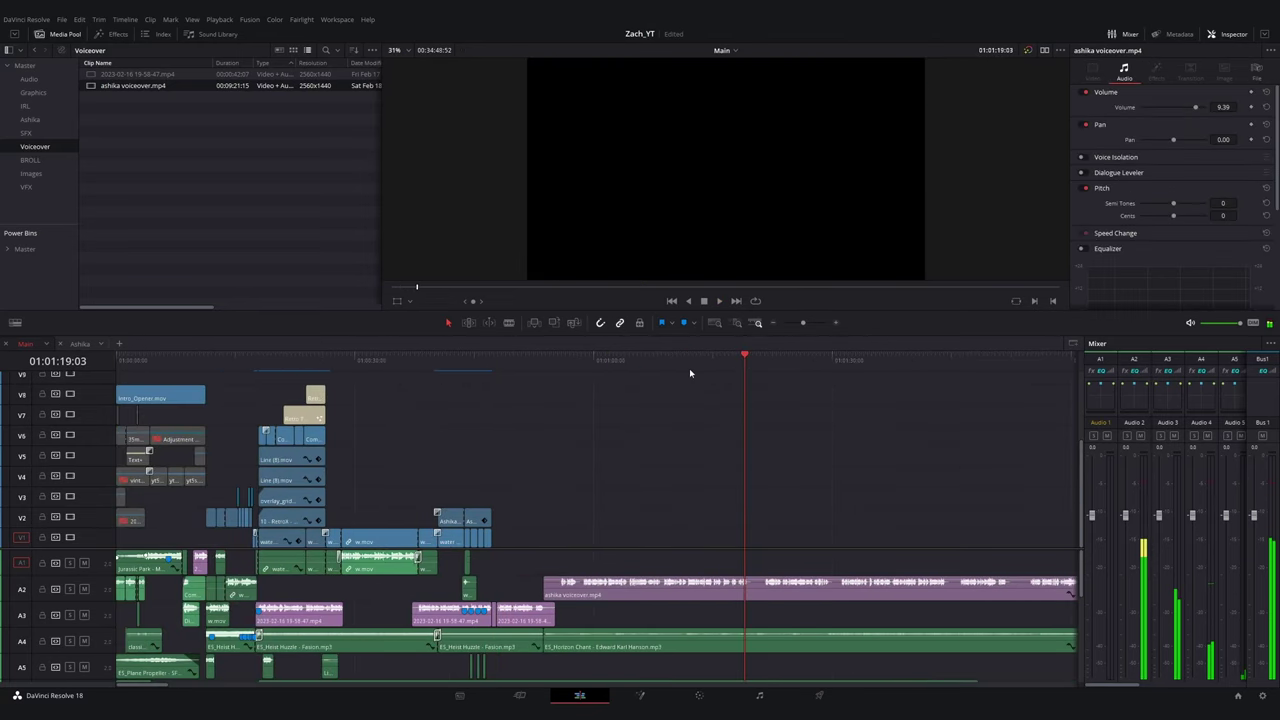
pyautogui.click(752, 584)
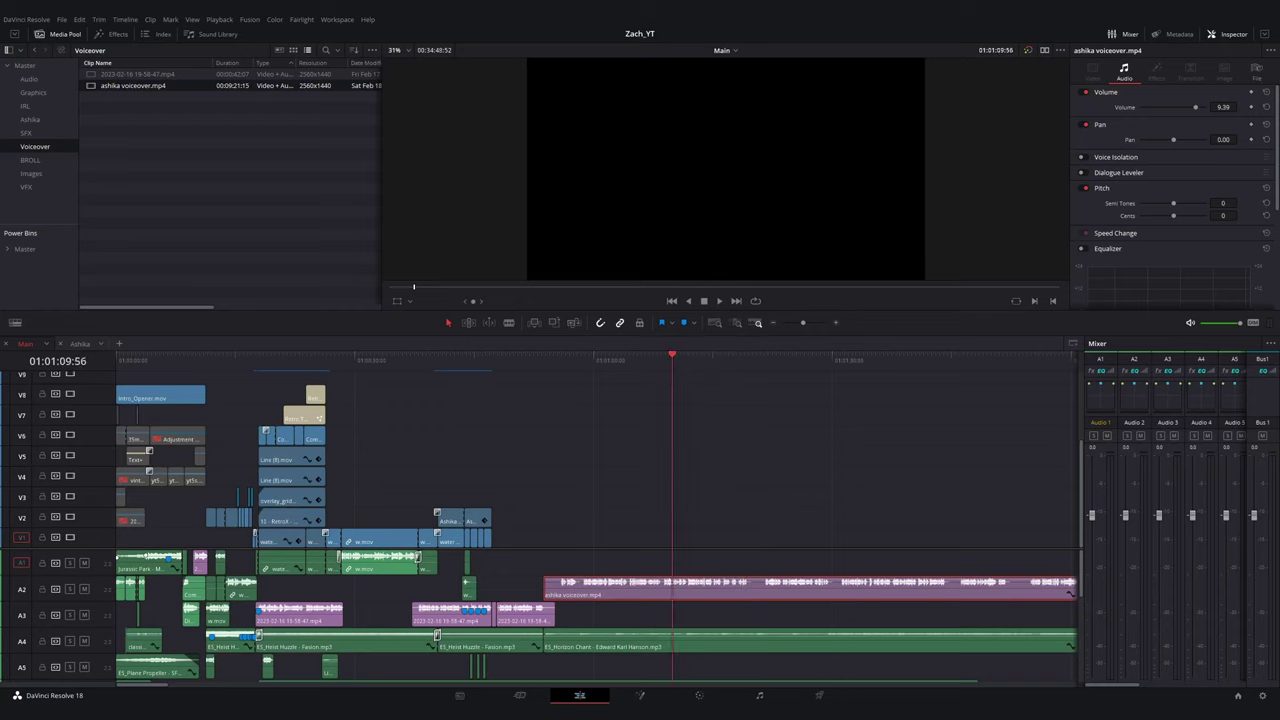
# - Play through ashika voiceover.mp4 and split it where speech resumes near 01:01:21
pyautogui.click(652, 360)
pyautogui.press('space')
pyautogui.scroll(3, 641, 360)
pyautogui.click(686, 357)
pyautogui.click(1018, 361)
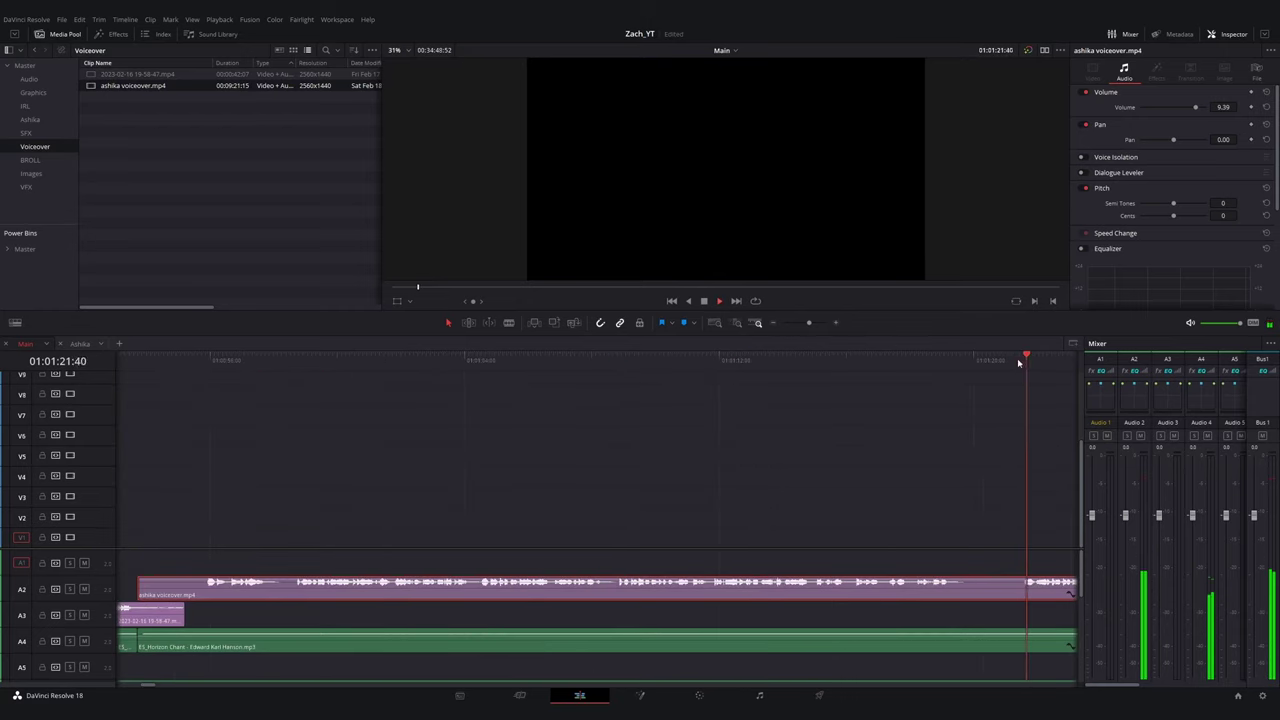
pyautogui.press('space')
pyautogui.hotkey('ctrl', 'b')
# - Drop the voiceover's opening portion and move the rest on A2 to start where the last A3 voiceover clip ends
pyautogui.scroll(-3, 668, 500)
pyautogui.moveTo(668, 590); pyautogui.dragTo(461, 592)
pyautogui.click(367, 361)
pyautogui.scroll(3, 686, 414)
pyautogui.click(666, 362)
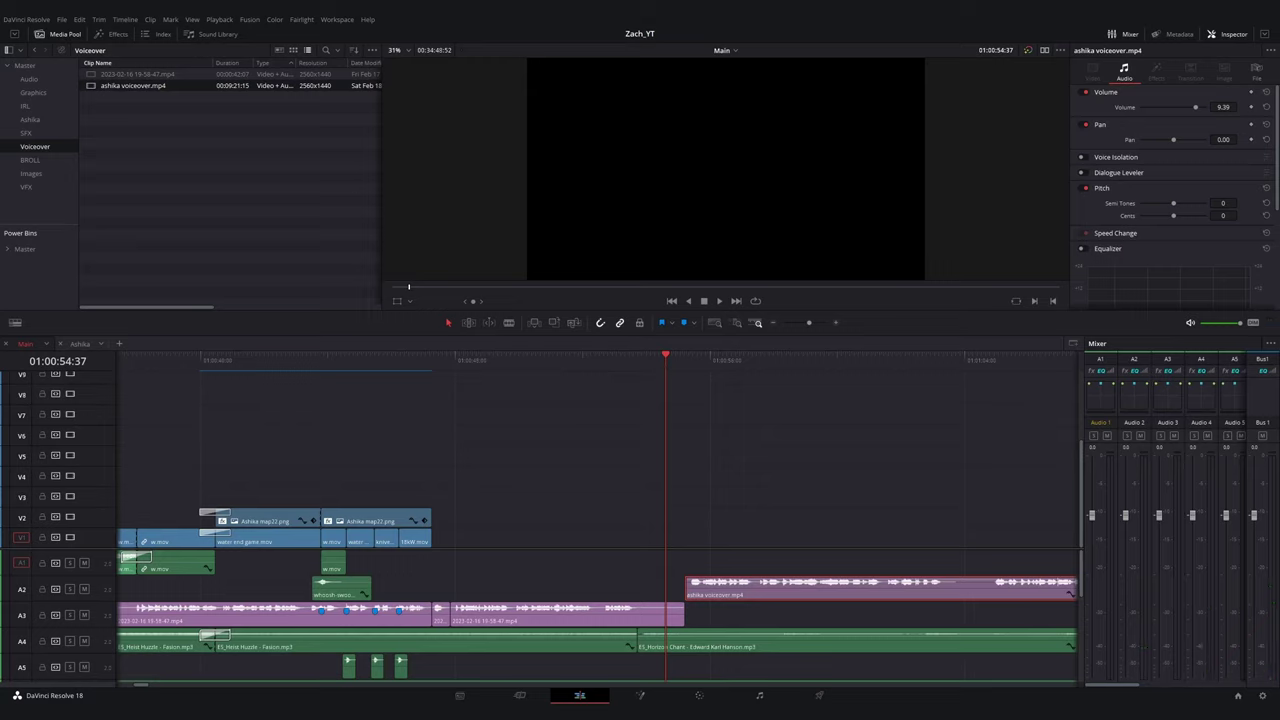
# - Play back ashika voiceover.mp4 on A2 and split it at the pause near 01:01:03
pyautogui.press('space')
pyautogui.scroll(-4, 713, 370)
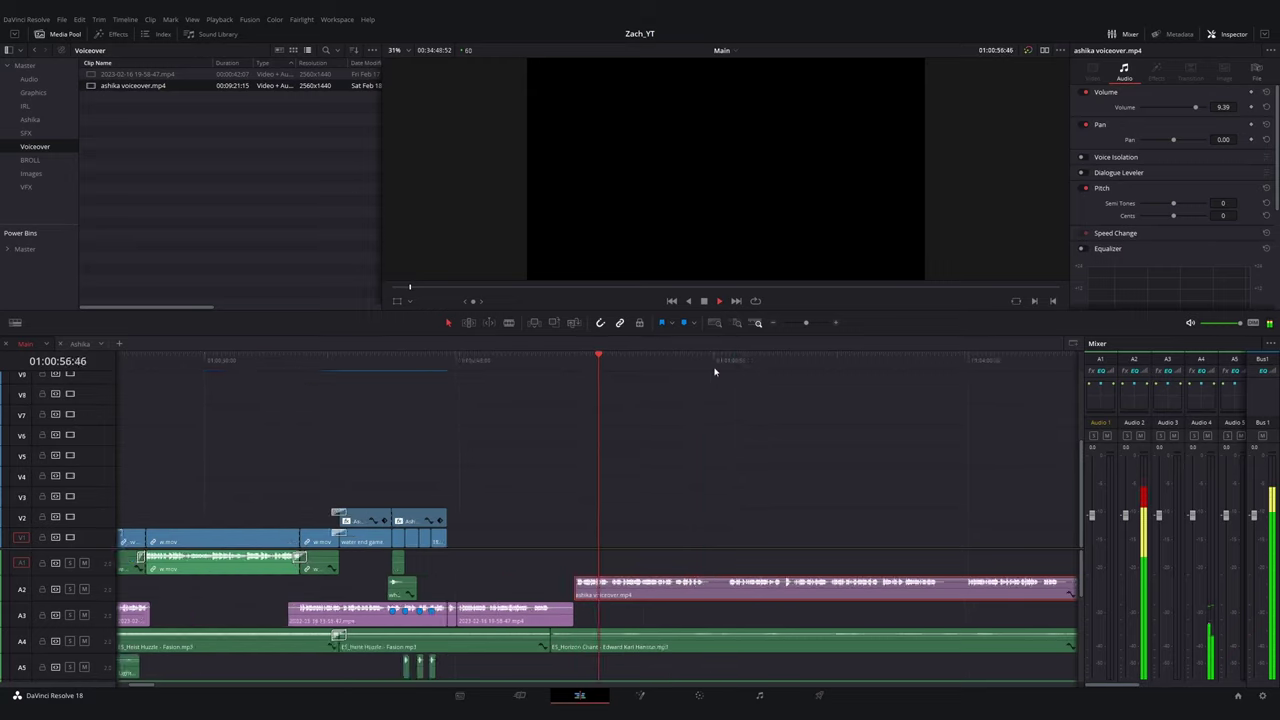
pyautogui.scroll(4, 712, 370)
pyautogui.hotkey('ctrl', 'b')
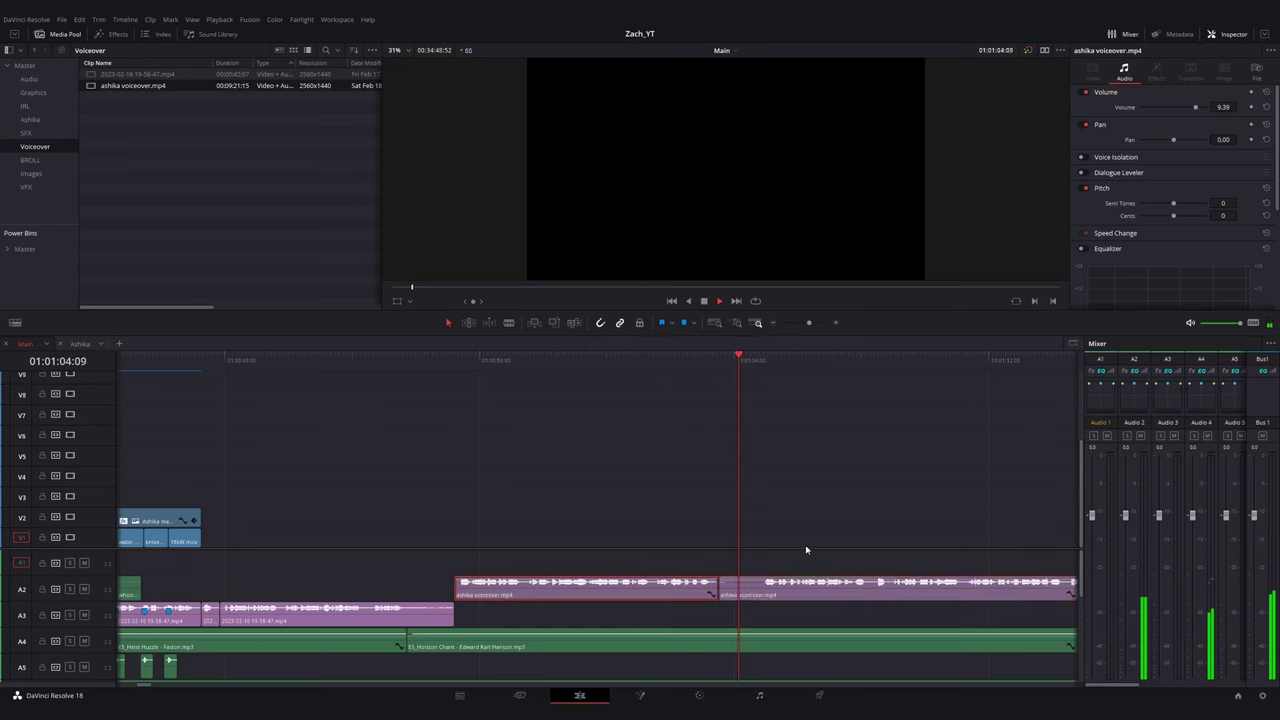
# - Play back the existing A3 voiceover from 01:00:47:16, just after the map clips
pyautogui.press('space')
pyautogui.scroll(-2, 788, 535)
pyautogui.click(788, 535)
pyautogui.click(247, 361)
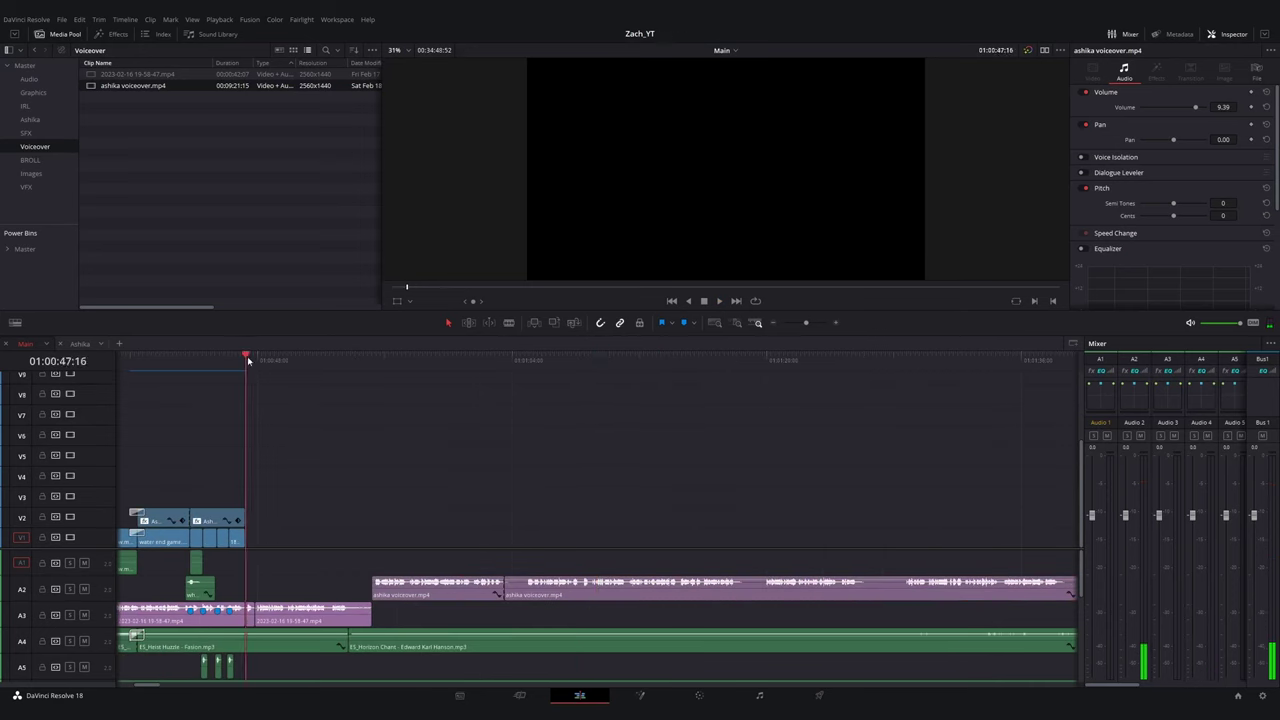
pyautogui.press('space')
pyautogui.press('space')
# - Move the first ashika voiceover.mp4 segment onto A3 right after the map clips, overwriting the old voiceover there, and play it
pyautogui.click(446, 591)
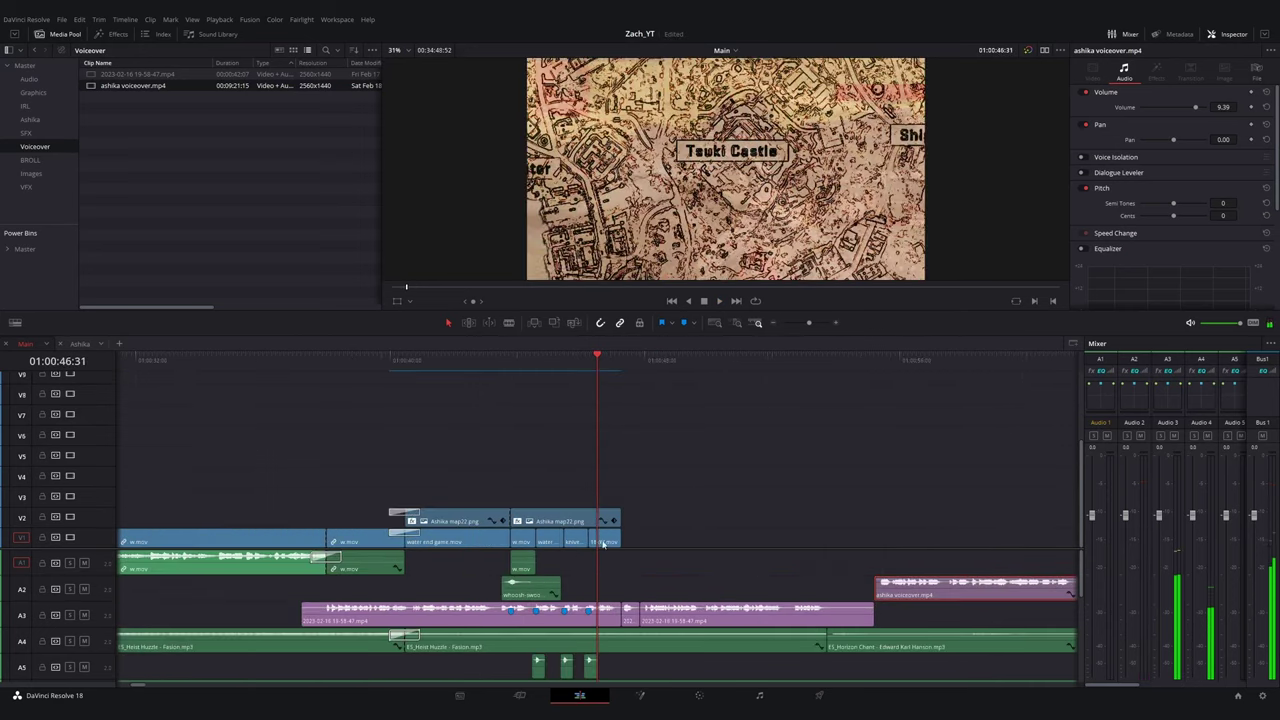
pyautogui.moveTo(907, 592); pyautogui.dragTo(656, 619)
pyautogui.press('space')
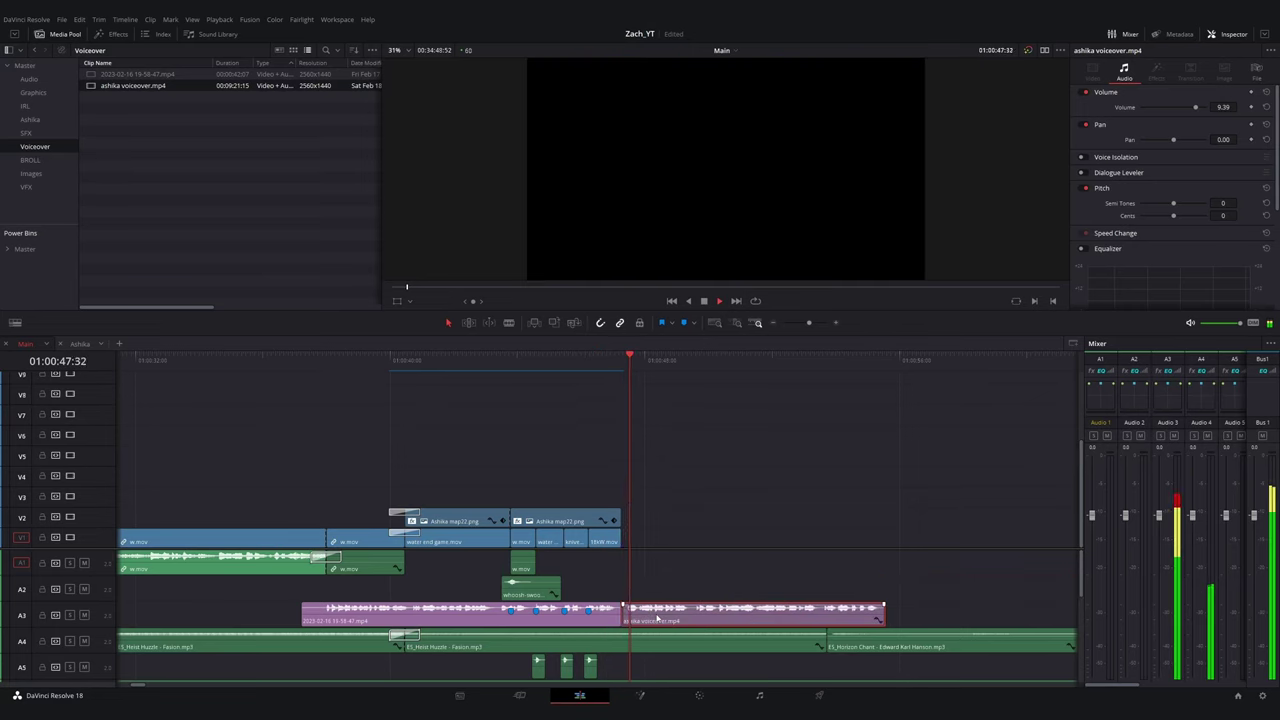
pyautogui.press('space')
# - Shift the voiceover segment up to A2 to overlap the end of the A3 voiceover, and split it at 01:00:47:40
pyautogui.scroll(2, 600, 619)
pyautogui.moveTo(551, 619); pyautogui.dragTo(534, 599)
pyautogui.click(541, 361)
pyautogui.press('space')
pyautogui.press('space')
pyautogui.scroll(2, 588, 490)
pyautogui.hotkey('ctrl', 'b')
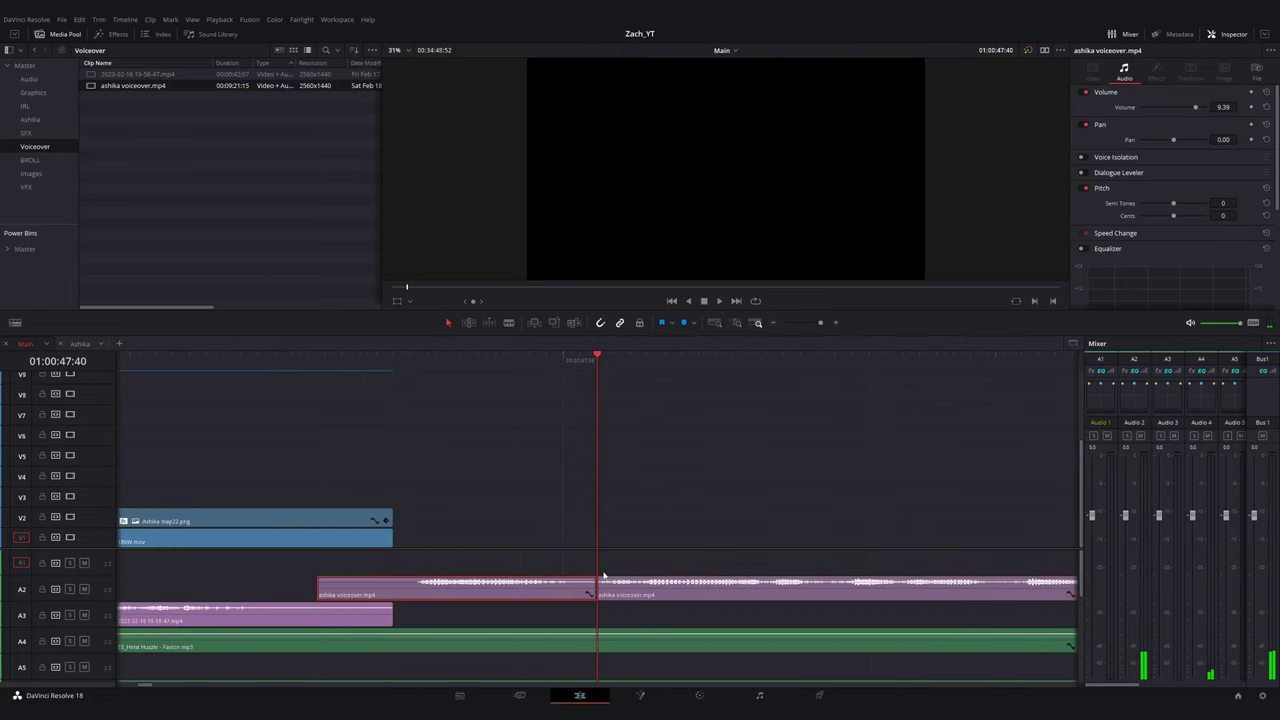
# - Move the voiceover part after the split down to A3, keeping its timing, and play back the join
pyautogui.scroll(-1, 612, 585)
pyautogui.click(634, 598)
pyautogui.moveTo(633, 600); pyautogui.dragTo(627, 605)
pyautogui.scroll(-1, 625, 603)
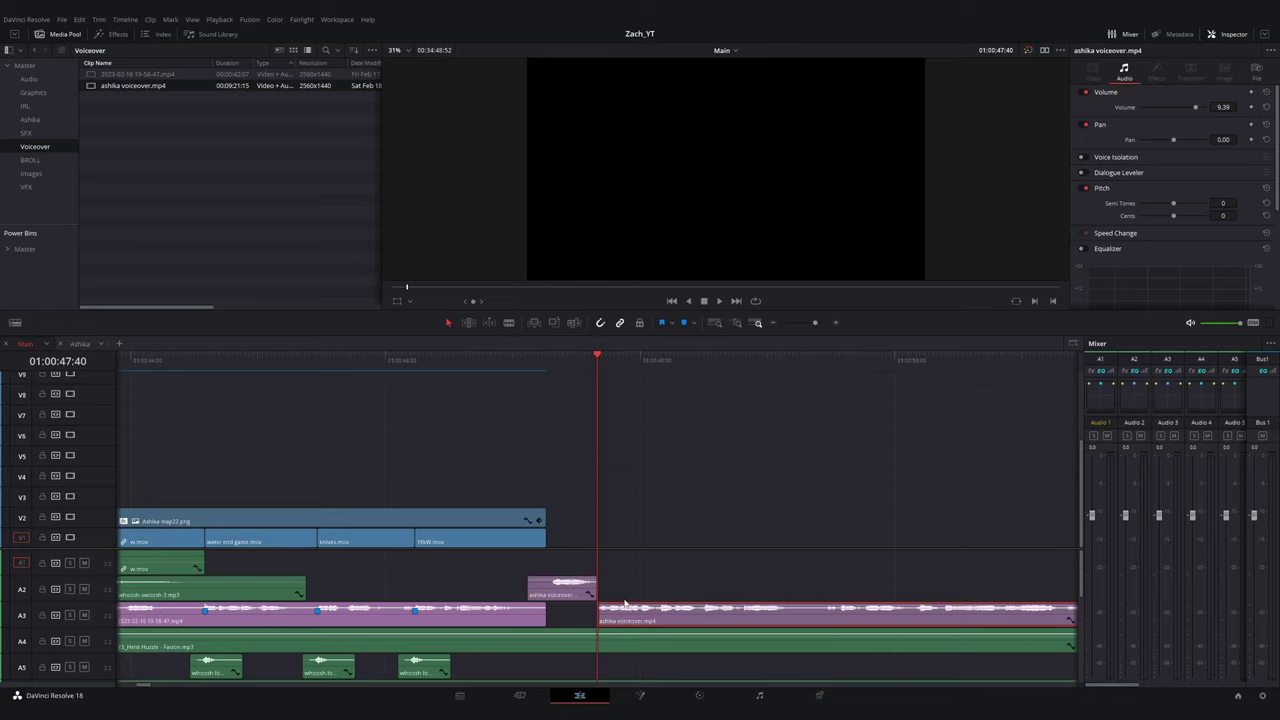
pyautogui.press('space')
pyautogui.click(574, 355)
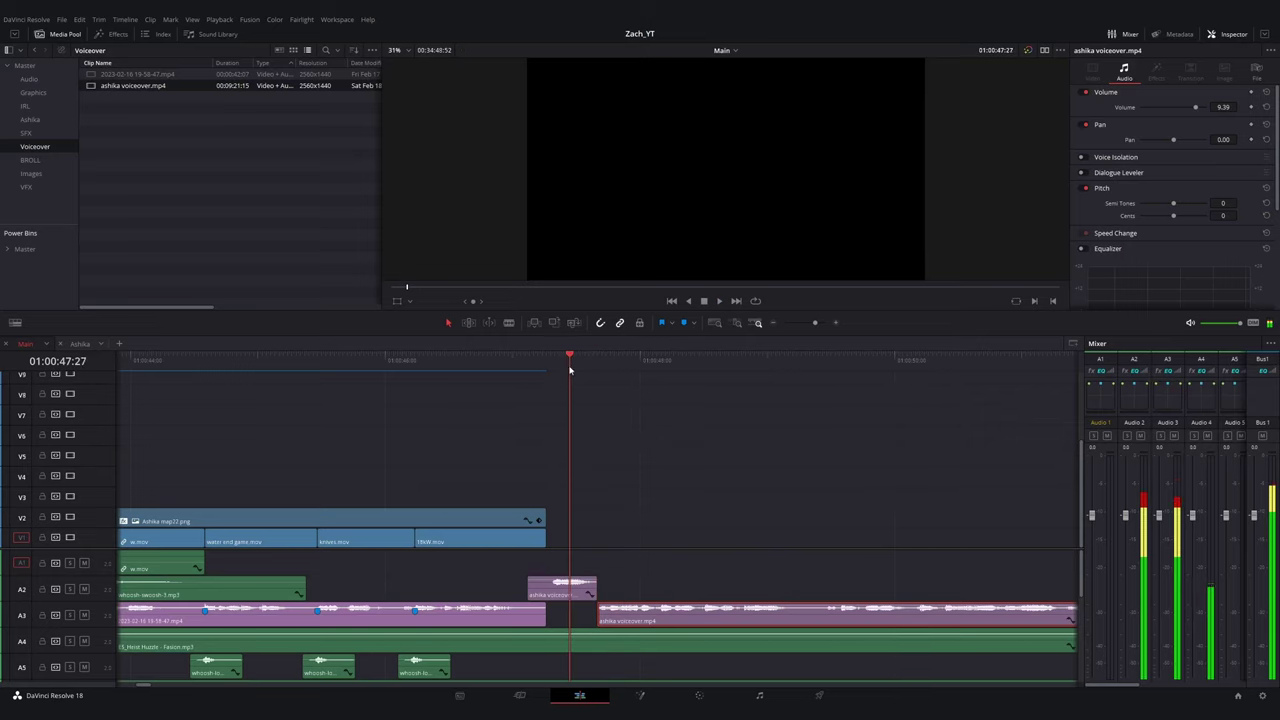
pyautogui.hotkey('ctrl', '-')
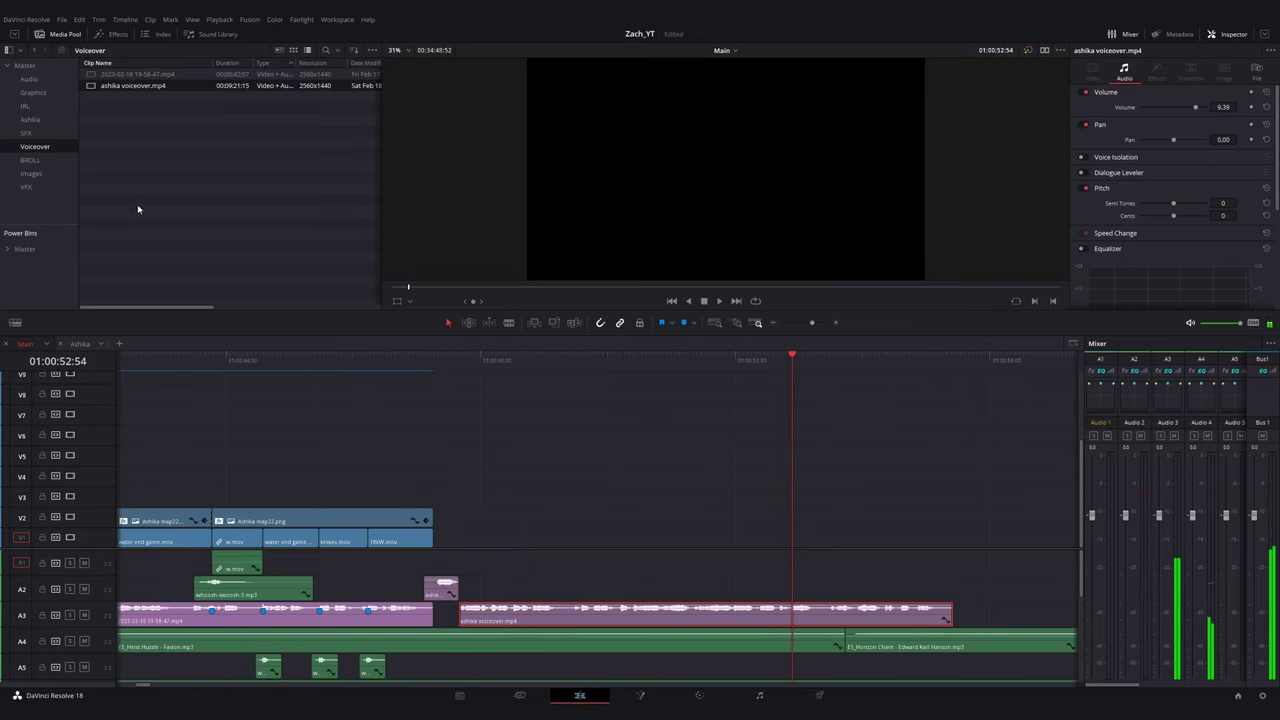
# - Switch to the browser, search Google Images for "warzone 2 character model" and look through the results
pyautogui.hotkey('alt', 'Tab')
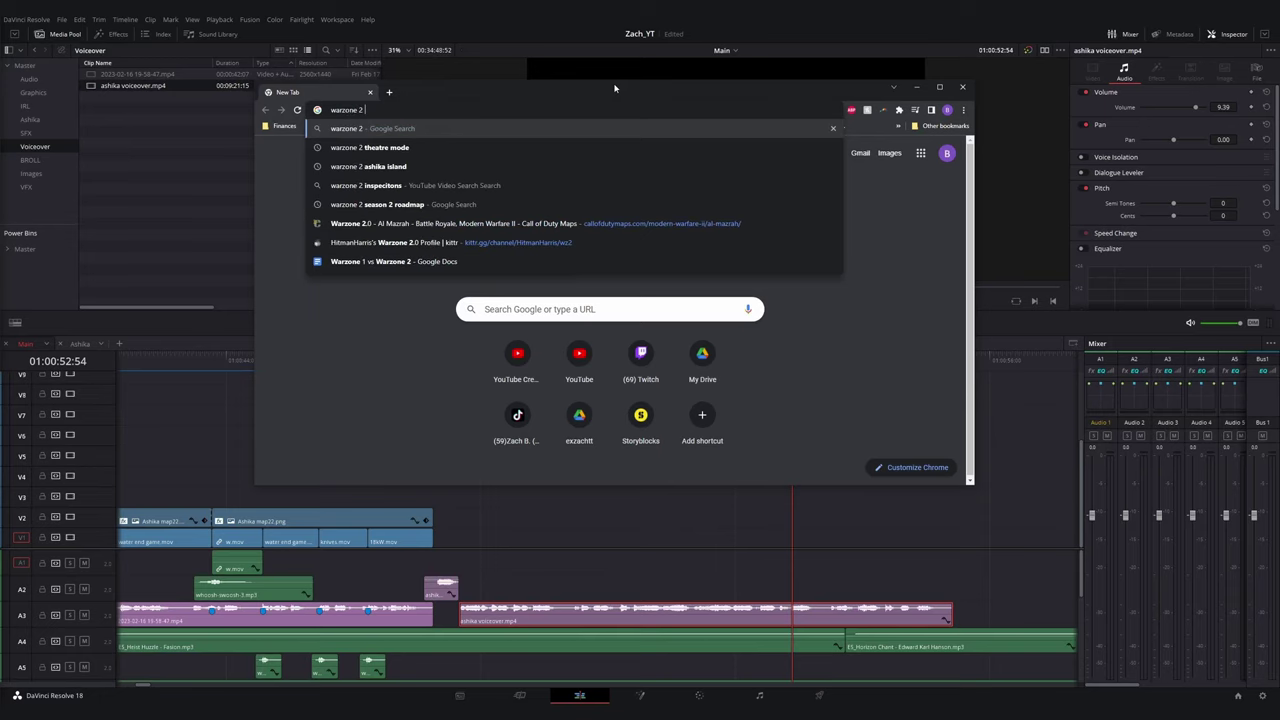
pyautogui.write('character model')
pyautogui.press('Return')
pyautogui.click(414, 194)
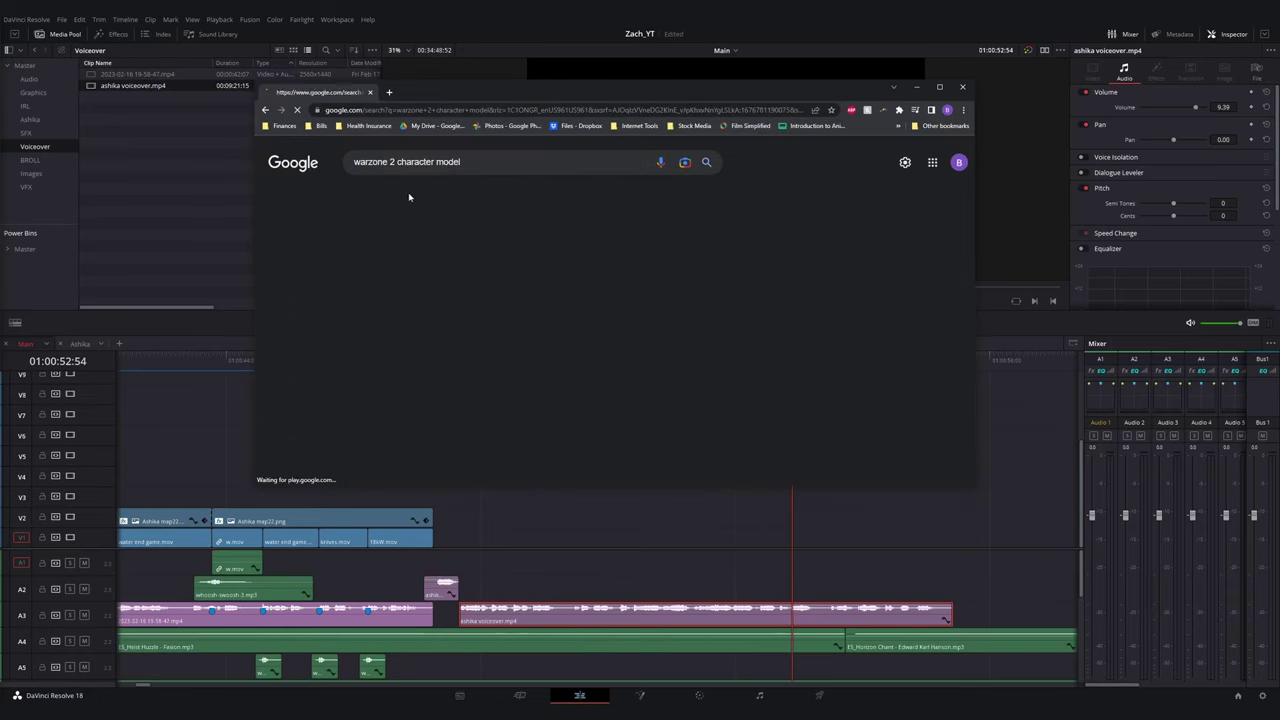
pyautogui.scroll(-3, 348, 275)
pyautogui.scroll(-10, 348, 275)
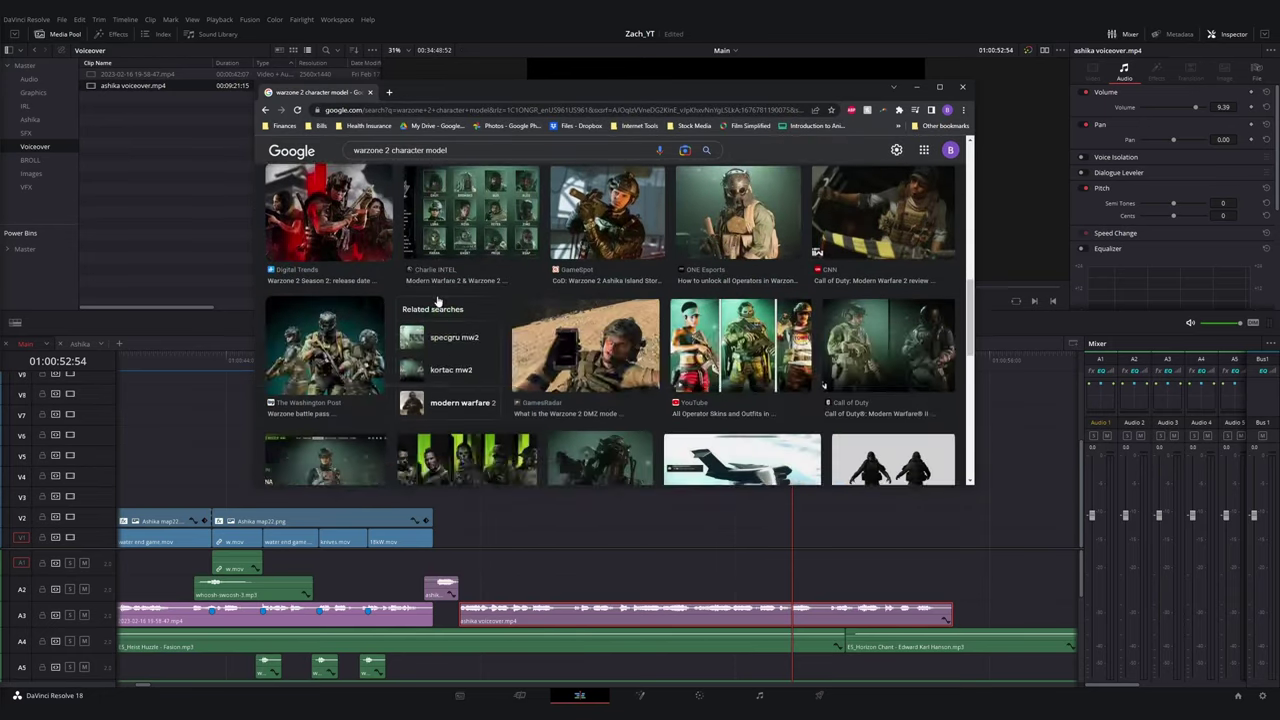
pyautogui.scroll(-6, 437, 300)
# - Reposition and enlarge the browser window to show more of the image results
pyautogui.moveTo(505, 100); pyautogui.dragTo(285, 47)
pyautogui.moveTo(752, 433); pyautogui.dragTo(851, 578)
pyautogui.moveTo(430, 42); pyautogui.dragTo(638, 80)
pyautogui.scroll(2, 635, 297)
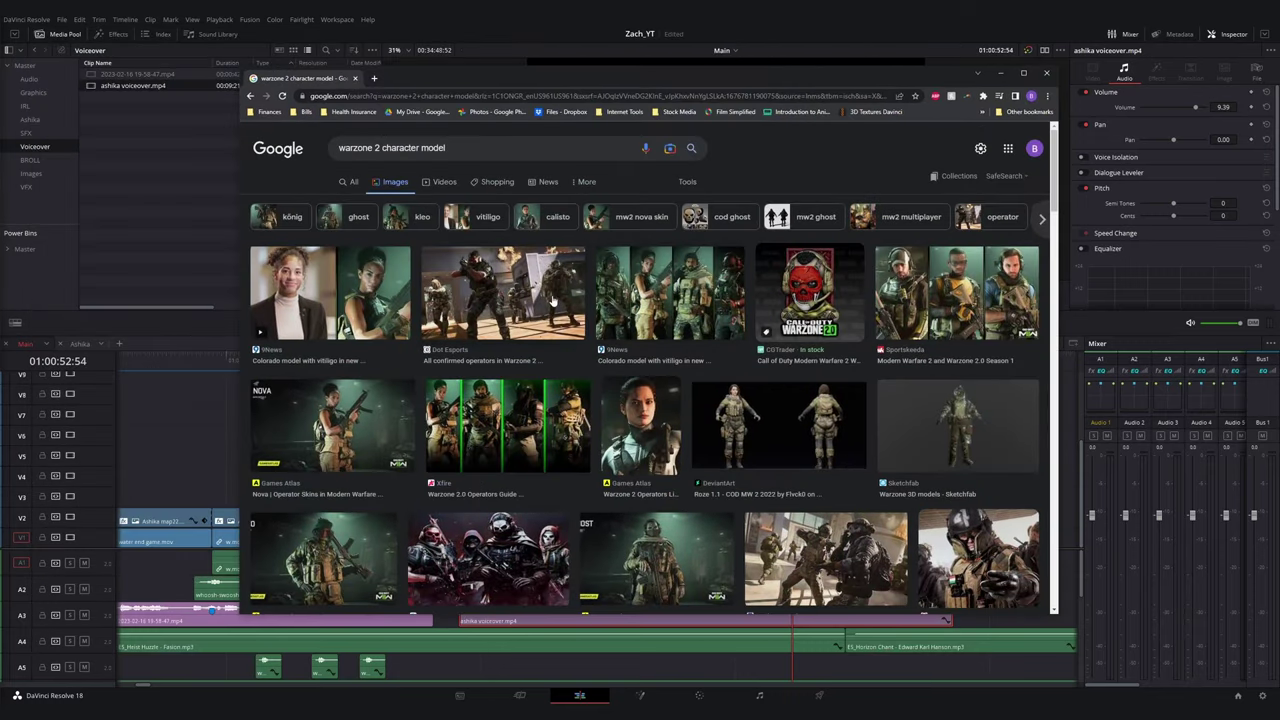
# - Preview the operator line-up images from 9News, Xfire and Gaming Trend along with their related pictures
pyautogui.click(700, 294)
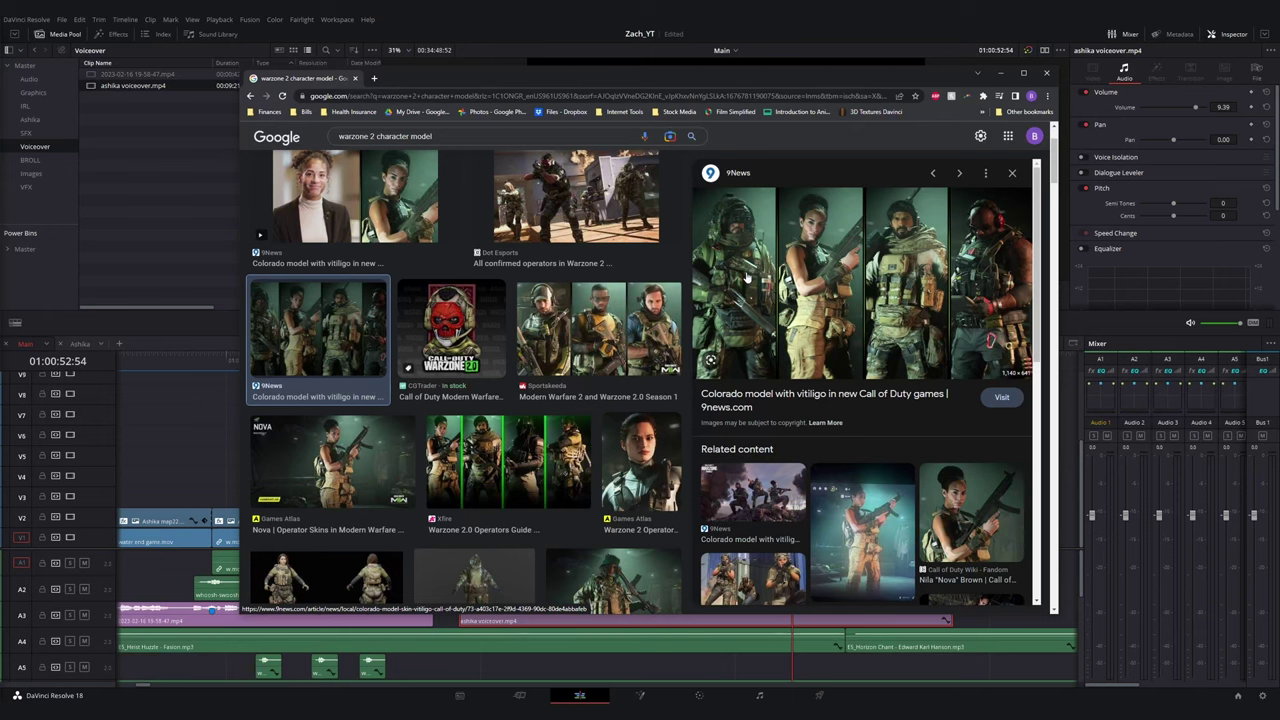
pyautogui.scroll(-8, 736, 286)
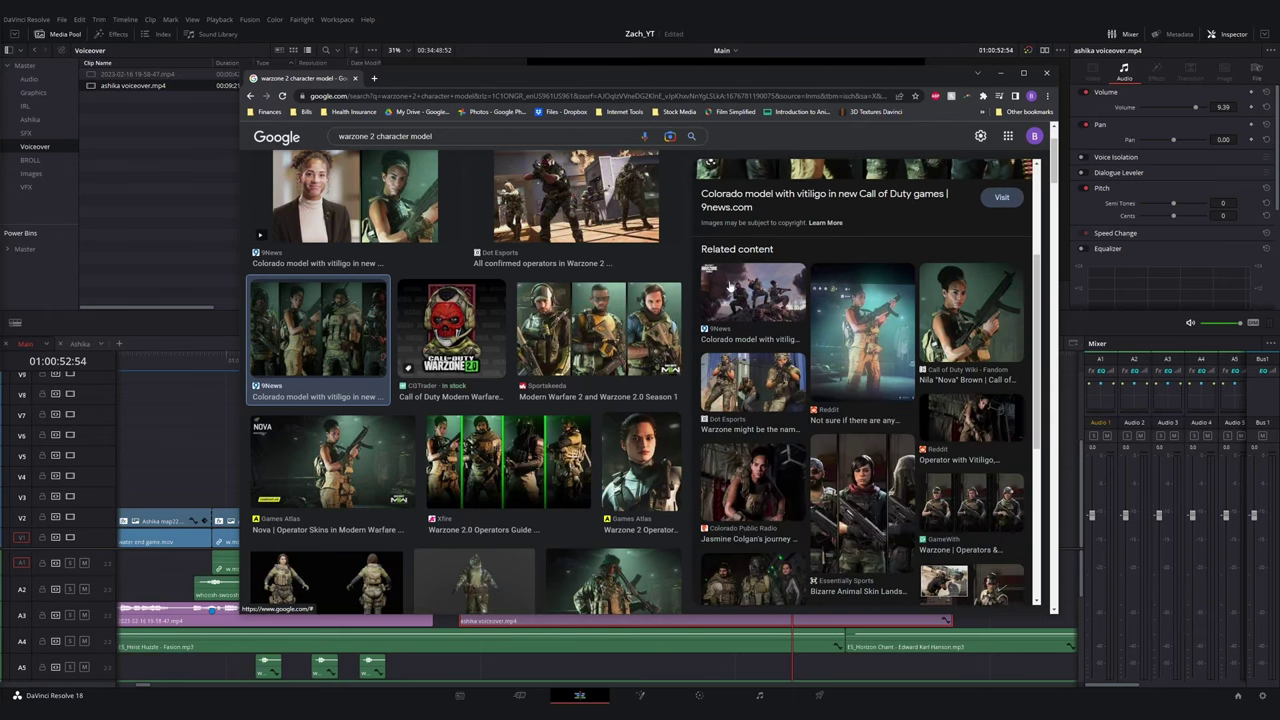
pyautogui.click(850, 420)
pyautogui.click(936, 174)
pyautogui.click(935, 173)
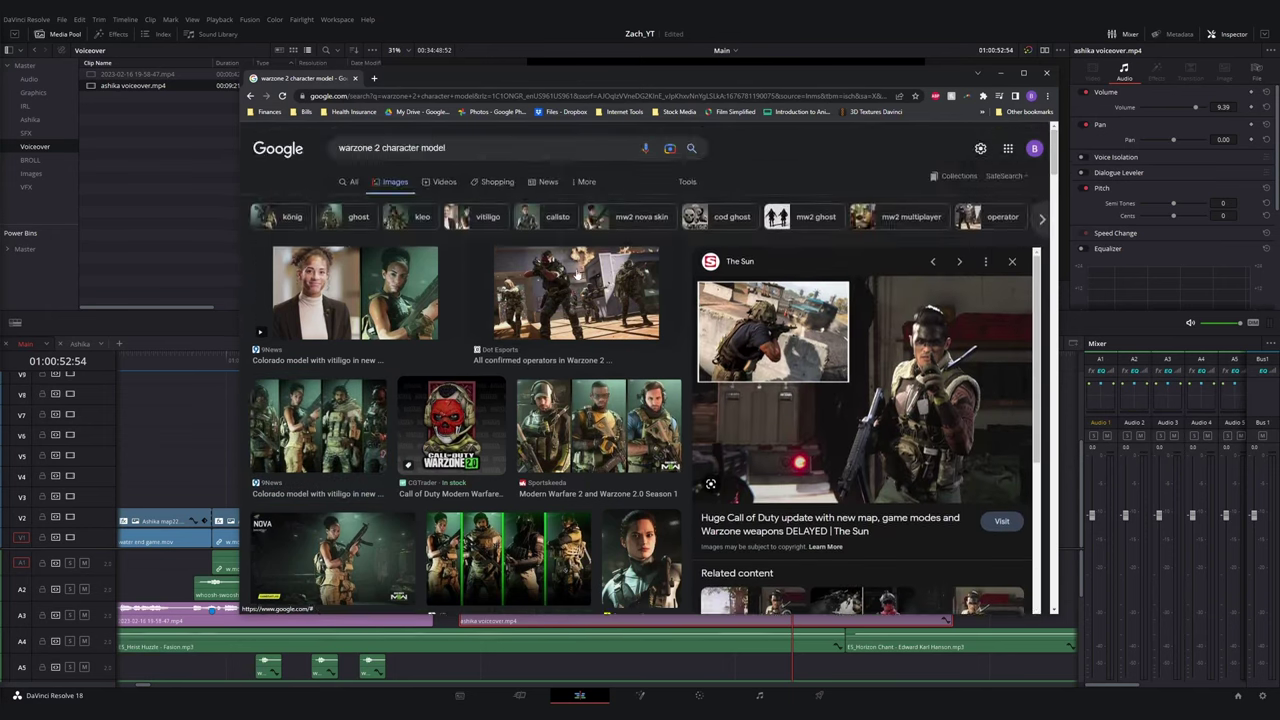
pyautogui.click(935, 173)
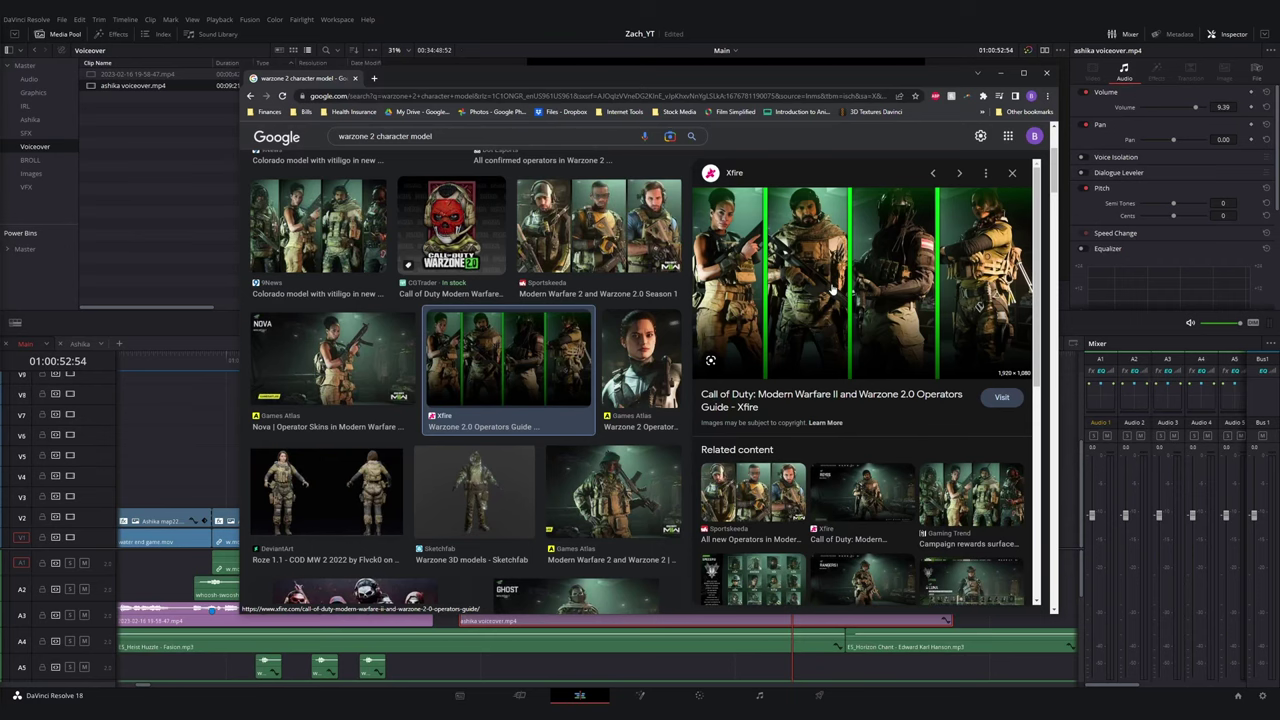
pyautogui.scroll(-3, 840, 290)
pyautogui.click(968, 294)
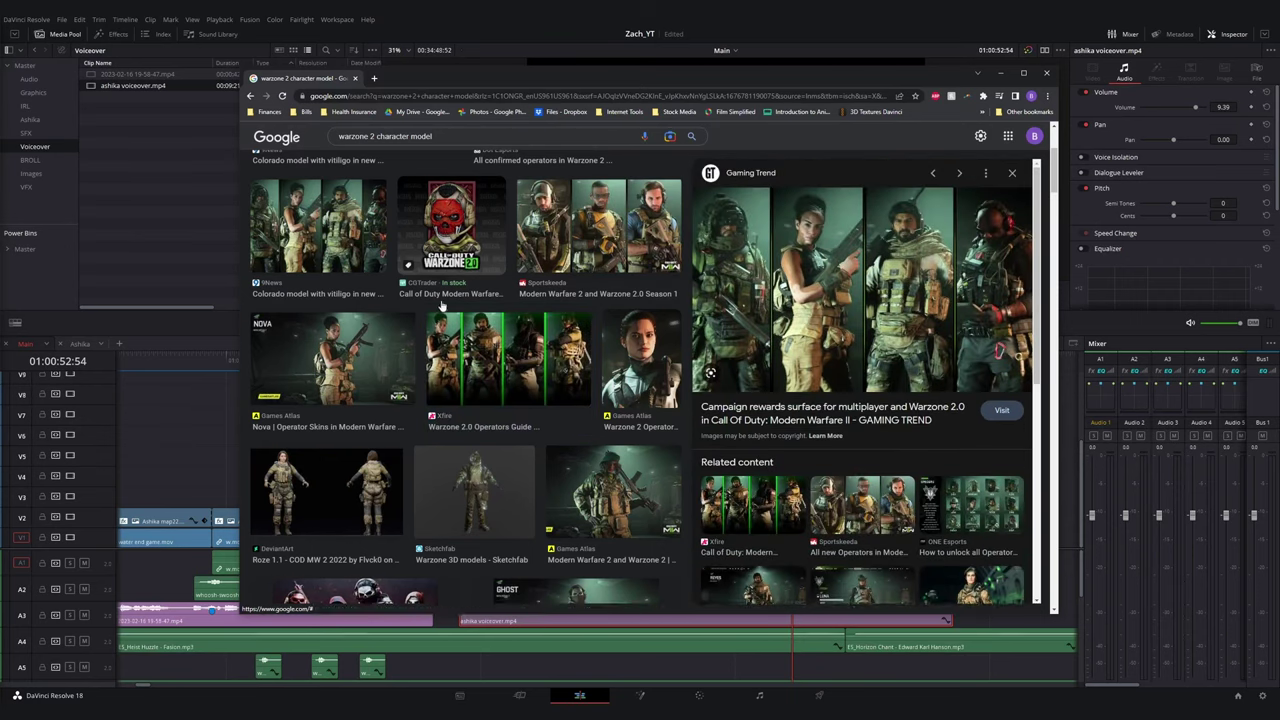
# - Open the Games Atlas image of the Nova operator and check its related pictures
pyautogui.scroll(-3, 436, 306)
pyautogui.scroll(3, 435, 306)
pyautogui.click(390, 306)
pyautogui.scroll(-8, 855, 320)
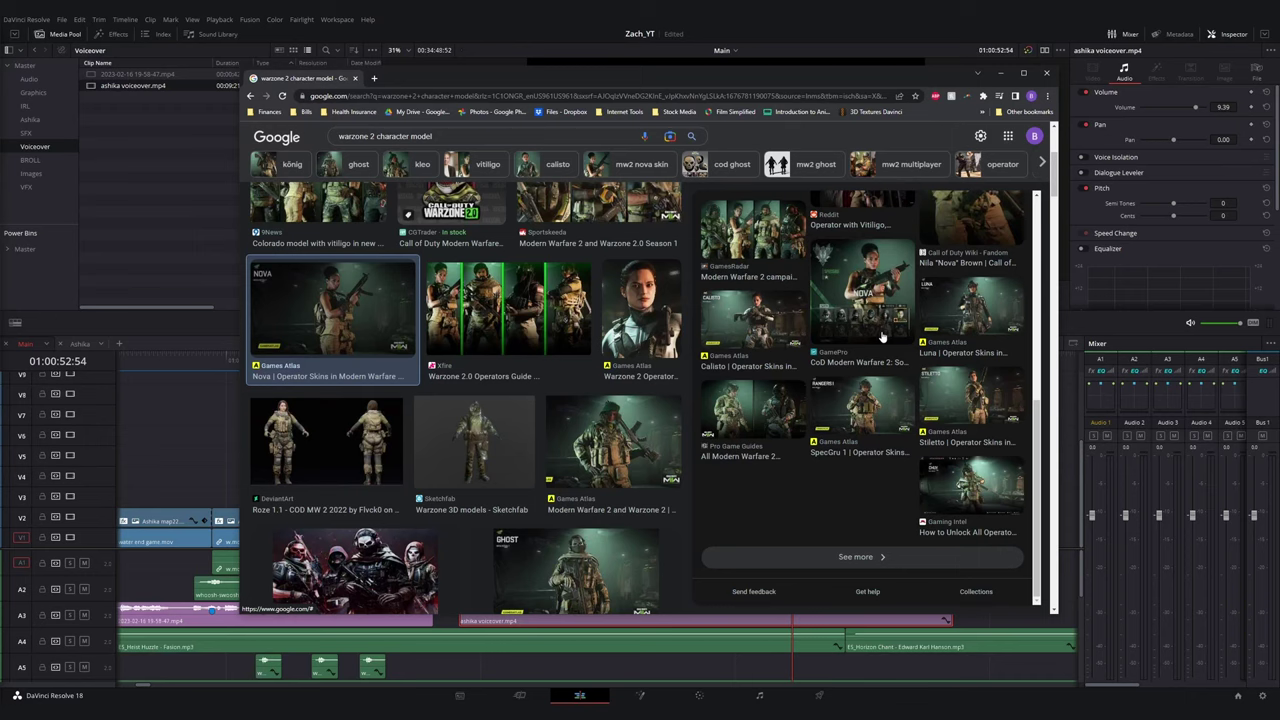
pyautogui.scroll(8, 880, 330)
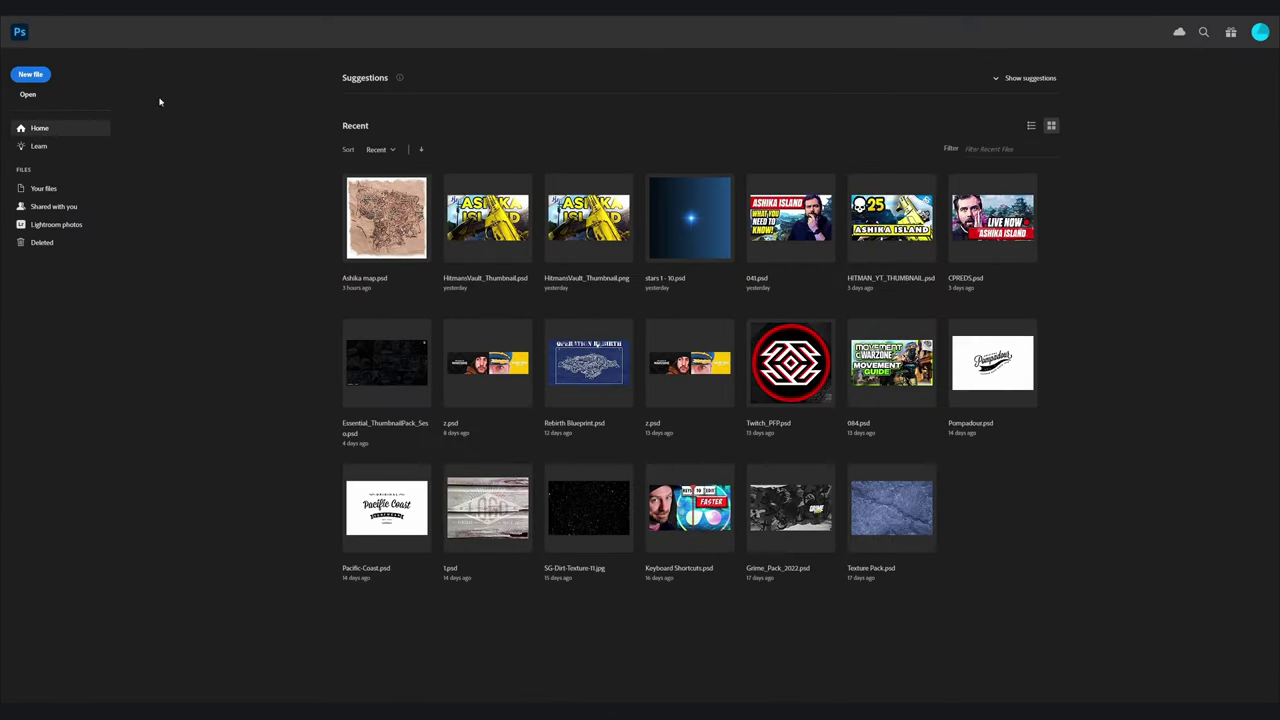
# - Create a new transparent document in Photoshop and paste the Games Atlas Nova image into it
pyautogui.hotkey('ctrl', 'n')
pyautogui.click(690, 436)
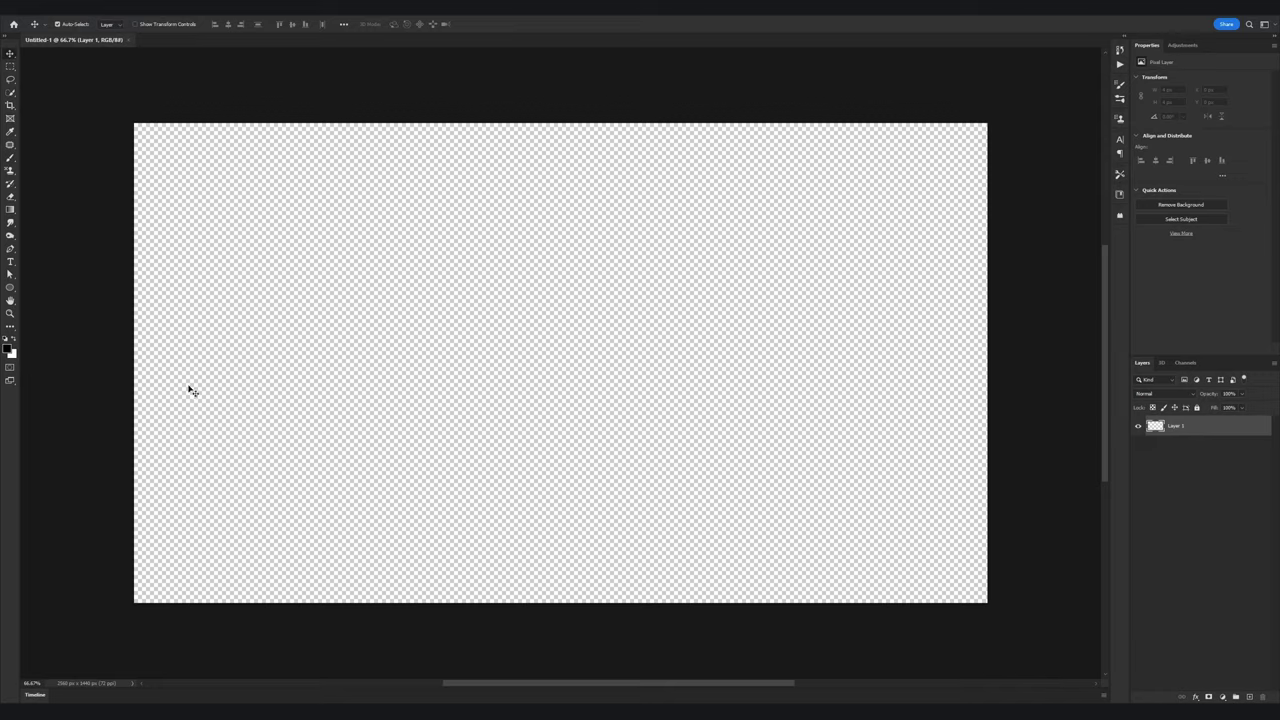
pyautogui.hotkey('alt', 'Tab')
pyautogui.rightClick(862, 268)
pyautogui.click(898, 379)
pyautogui.hotkey('alt', 'Tab')
pyautogui.hotkey('ctrl', 'v')
pyautogui.scroll(7, 585, 342)
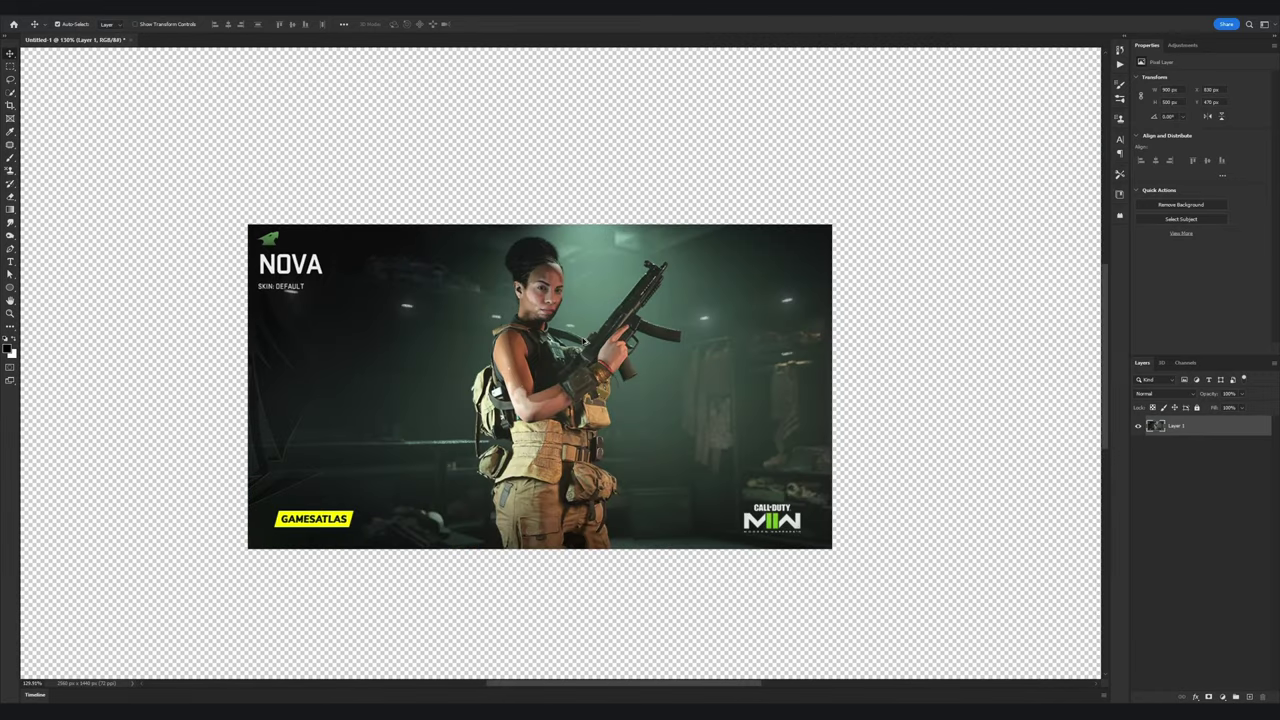
# - Look through the related Nova images in the browser for alternatives, then return to the Games Atlas picture
pyautogui.hotkey('alt', 'Tab')
pyautogui.scroll(-5, 447, 484)
pyautogui.scroll(-5, 962, 410)
pyautogui.scroll(3, 962, 410)
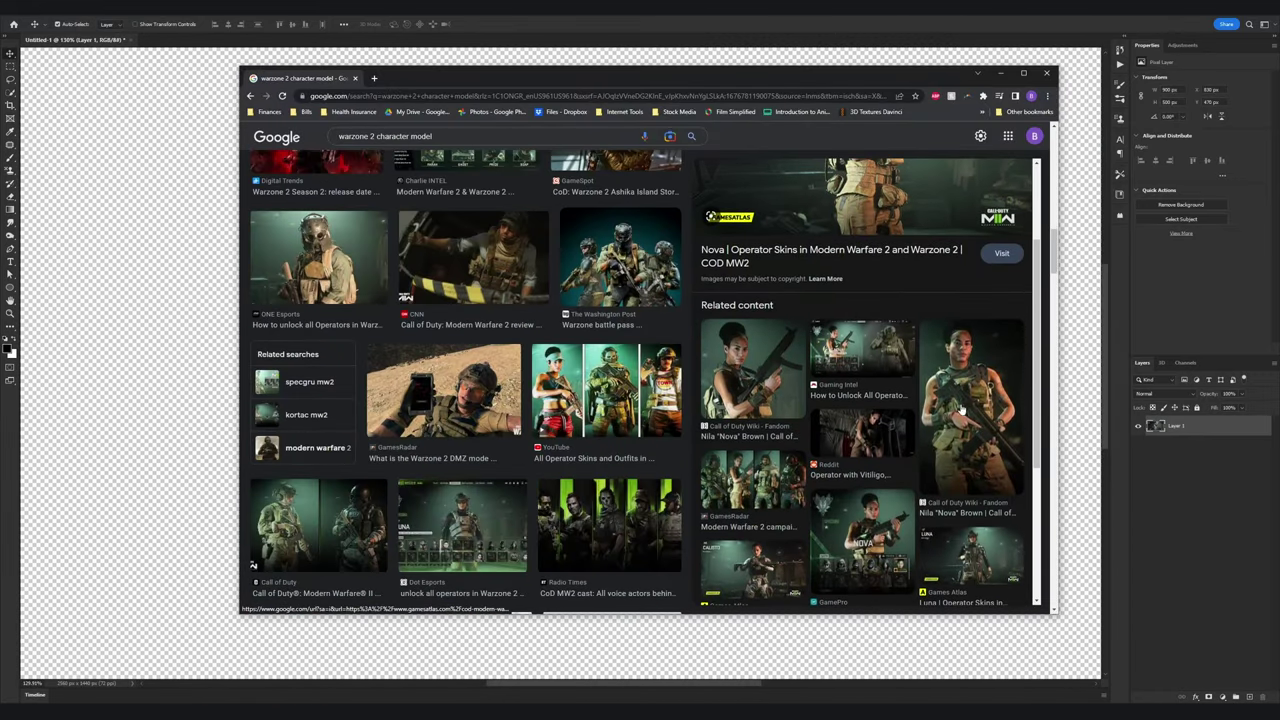
pyautogui.click(960, 410)
pyautogui.scroll(-5, 930, 360)
pyautogui.click(888, 297)
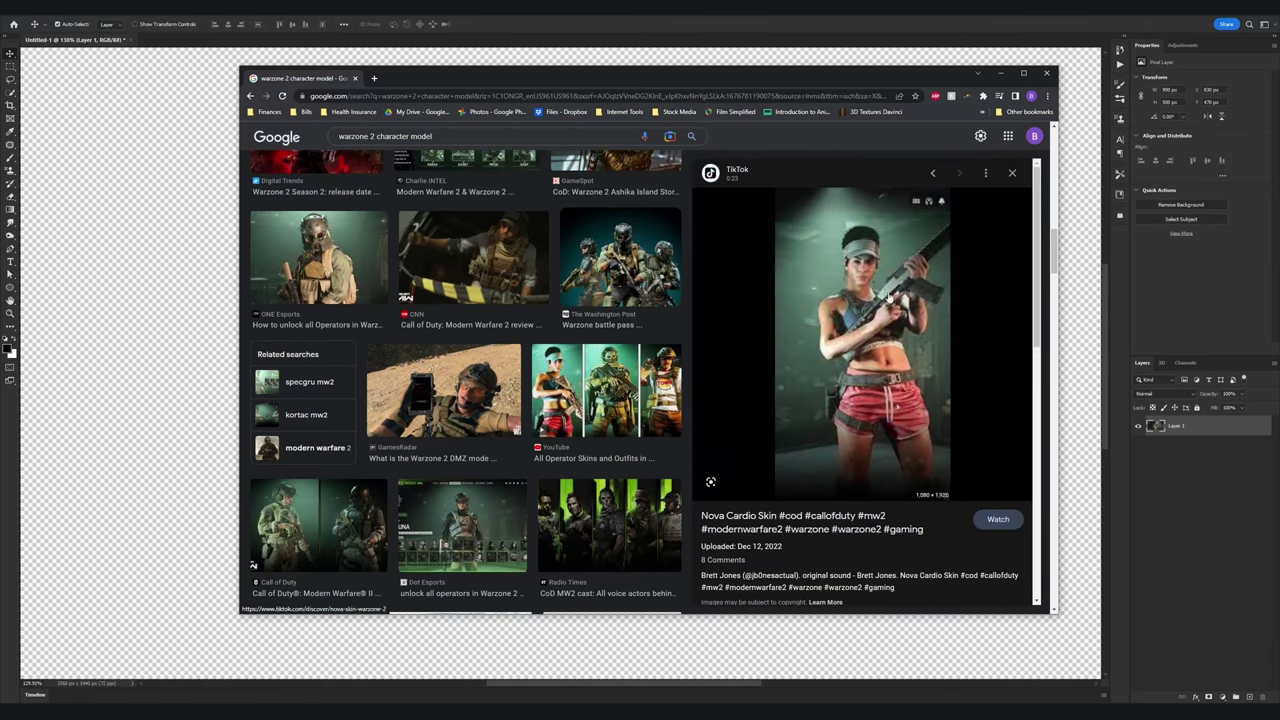
pyautogui.scroll(-10, 850, 340)
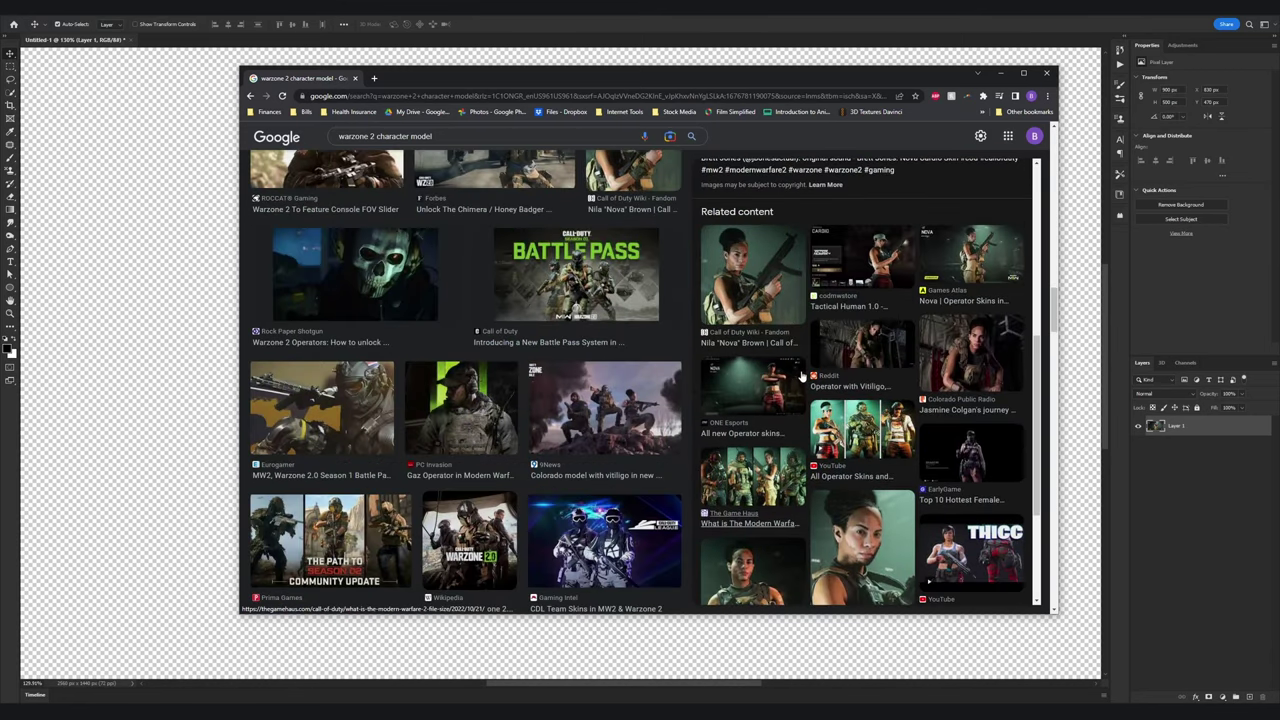
pyautogui.click(801, 375)
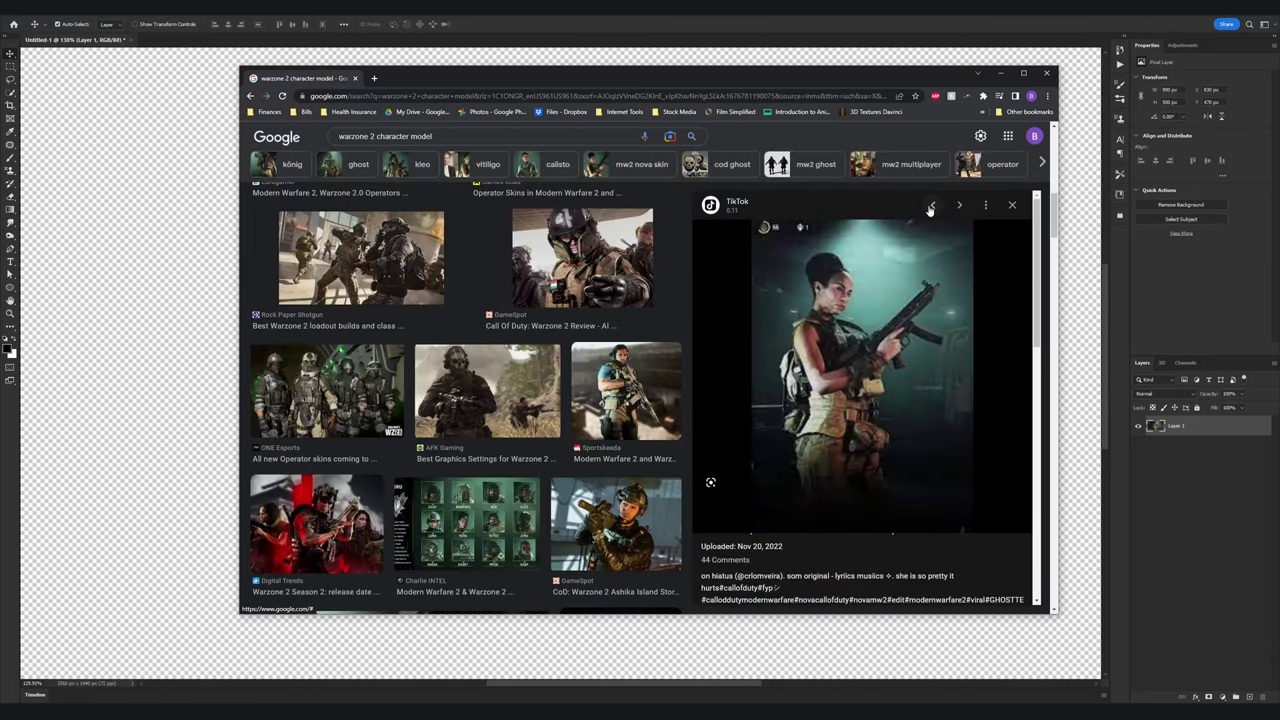
pyautogui.click(931, 207)
pyautogui.scroll(-2, 847, 300)
pyautogui.hotkey('alt', 'Left')
pyautogui.hotkey('alt', 'Left')
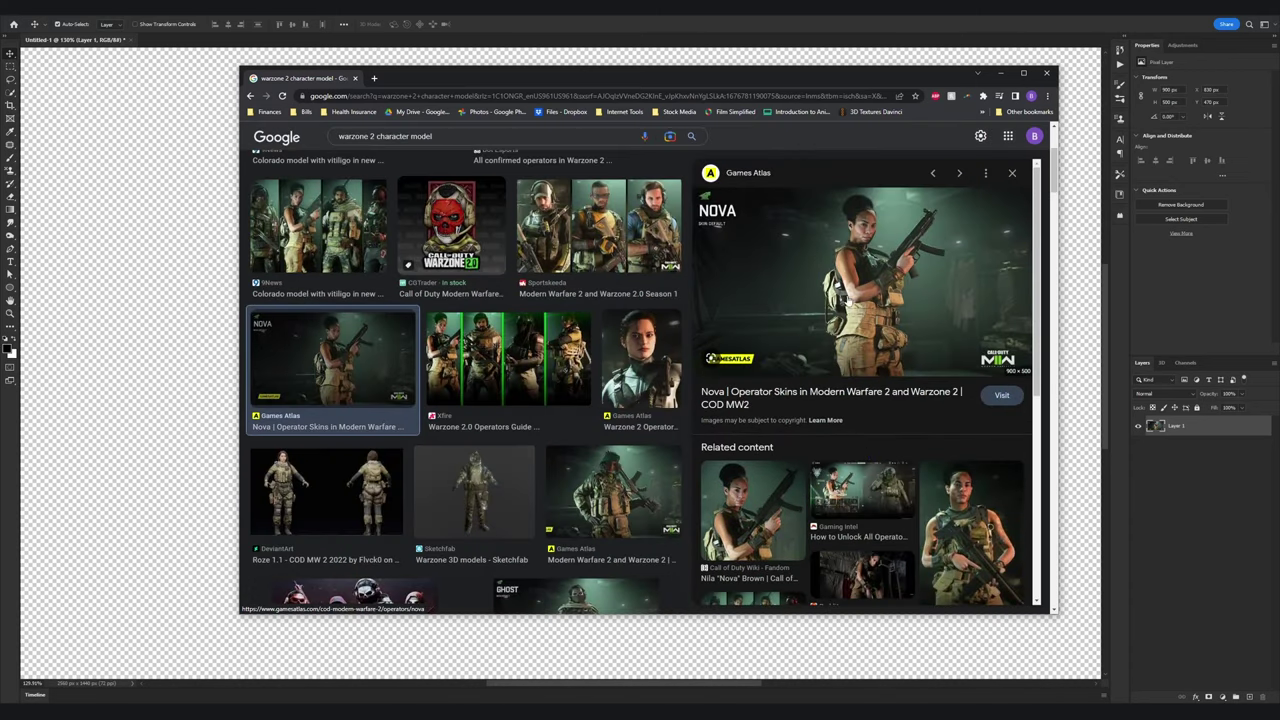
# - Select the Nova character in Photoshop and refine the selection in Quick Mask with the Brush around the backpack, vest and strap
pyautogui.hotkey('alt', 'Tab')
pyautogui.press('q')
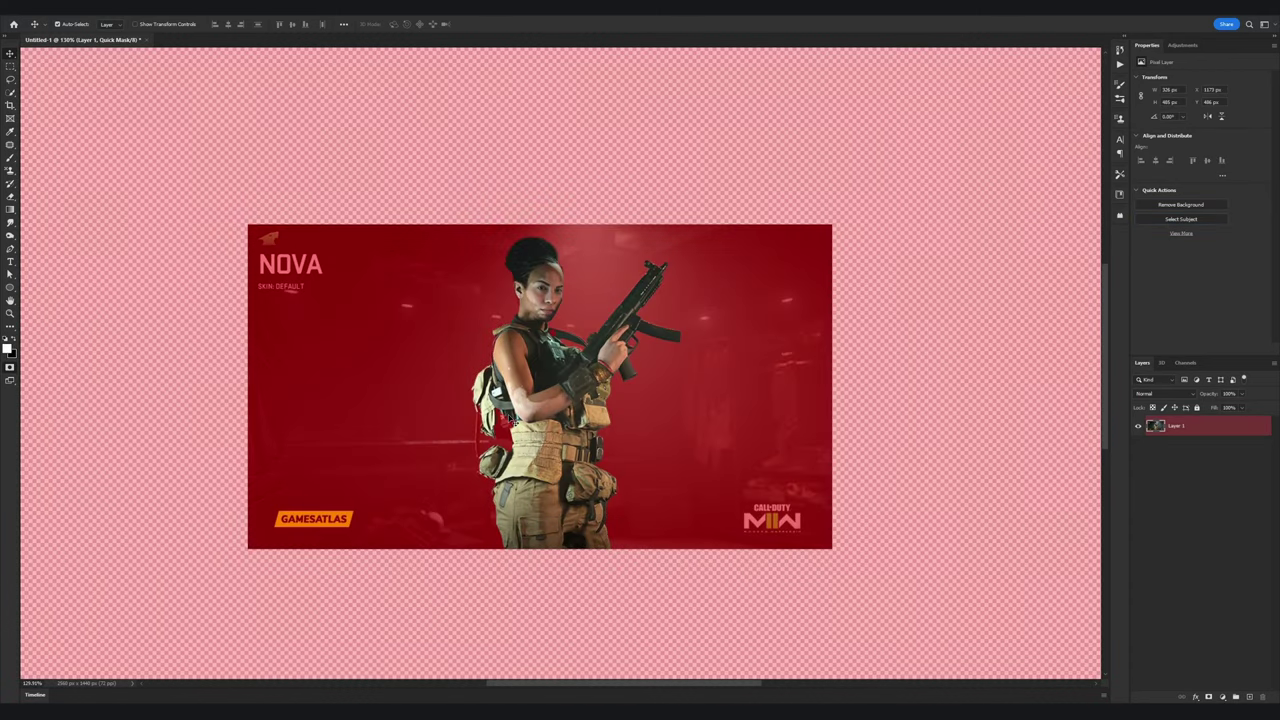
pyautogui.press('b')
pyautogui.scroll(4, 540, 410)
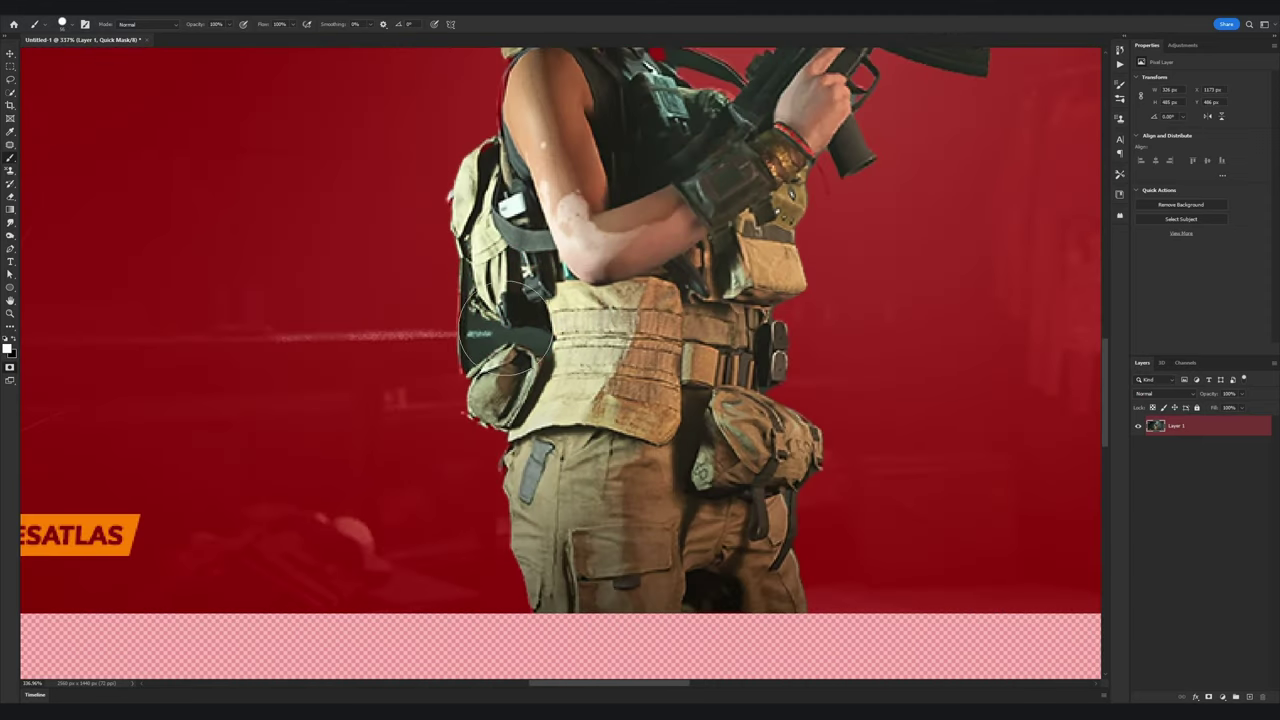
pyautogui.scroll(-2, 508, 327)
pyautogui.scroll(6, 580, 355)
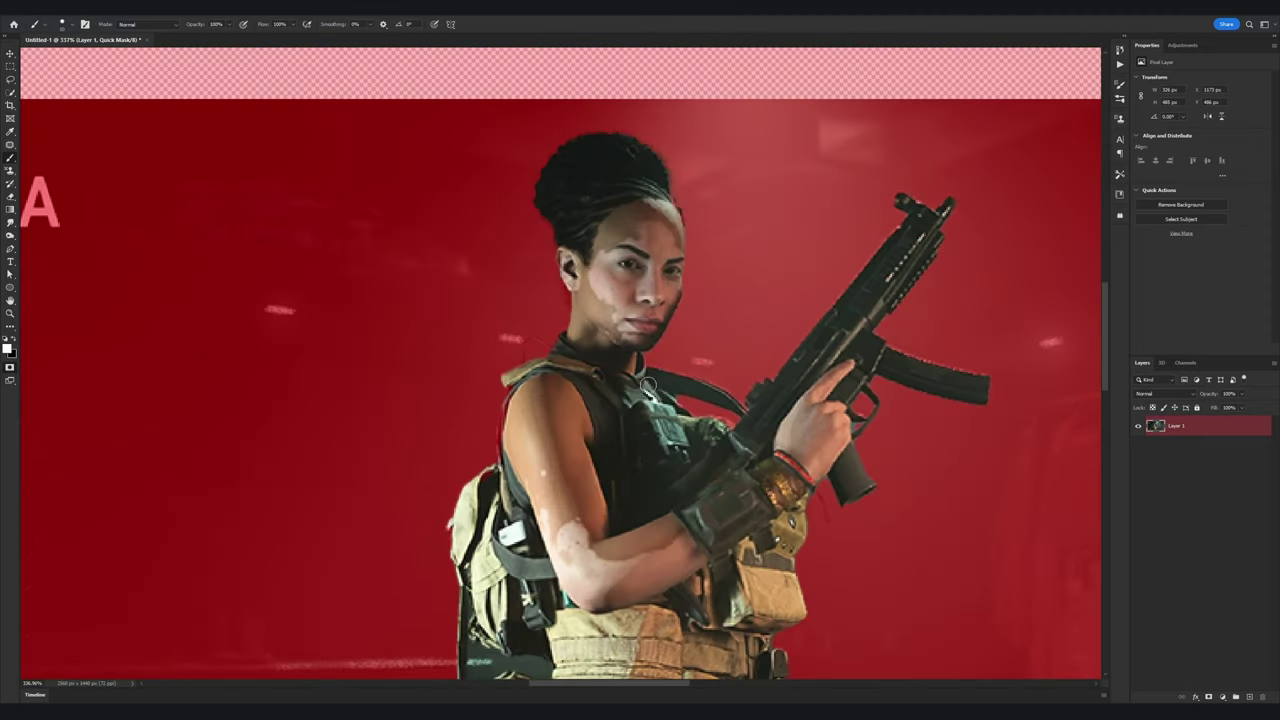
pyautogui.scroll(-1, 700, 340)
pyautogui.scroll(4, 495, 352)
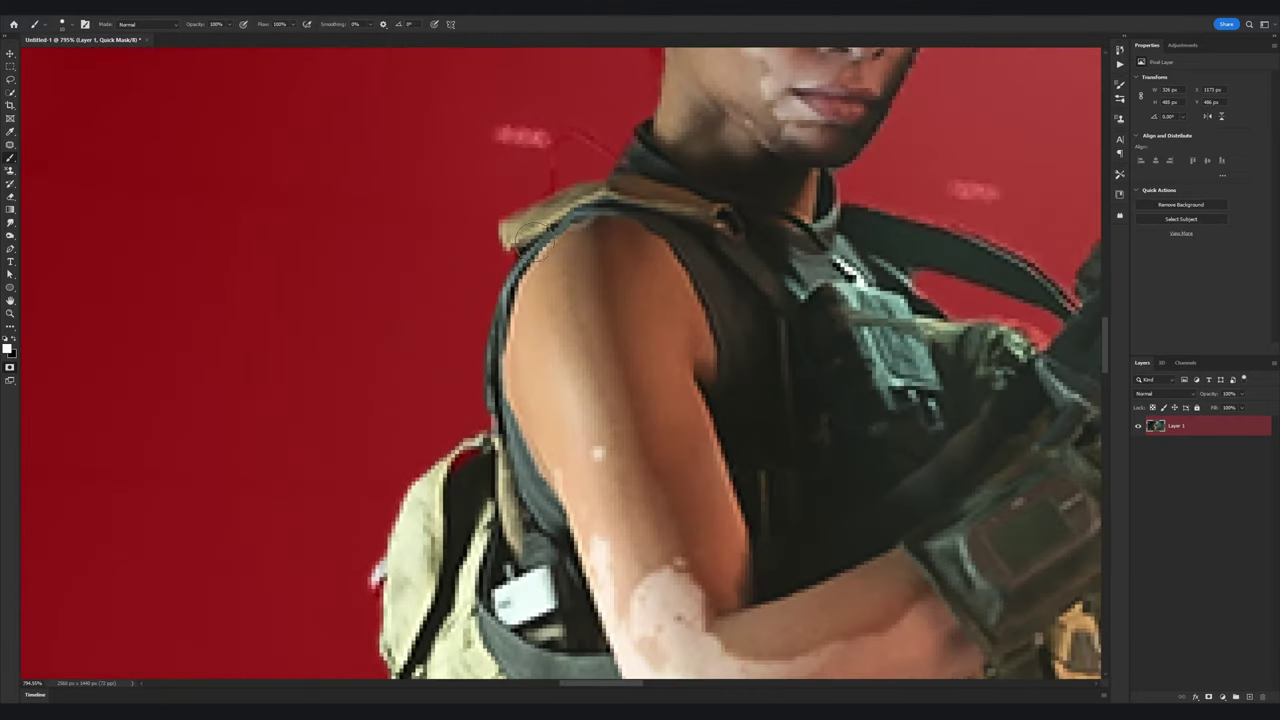
pyautogui.scroll(-6, 520, 232)
# - Turn the refined selection into a layer mask that cuts Nova out of the background
pyautogui.press('q')
pyautogui.click(1209, 697)
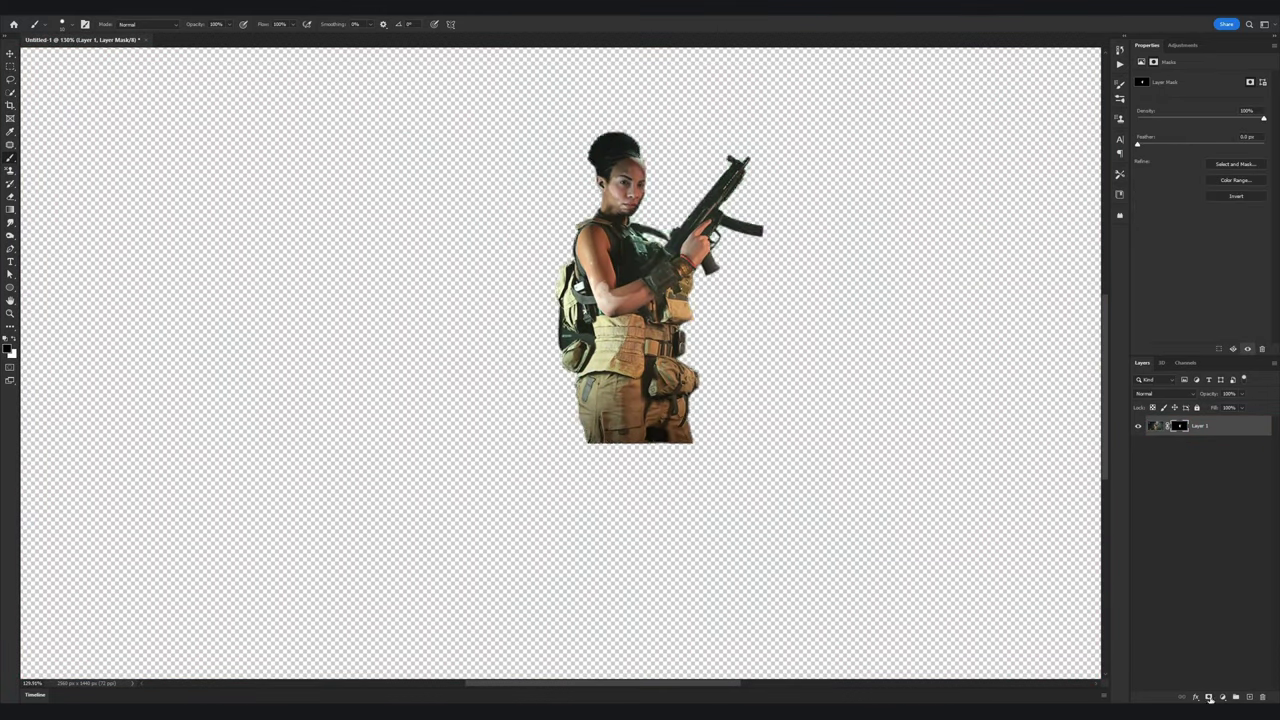
pyautogui.moveTo(700, 400); pyautogui.dragTo(630, 391)
# - Try to trim the canvas to the Nova cut-out and undo the trim
pyautogui.click(53, 10)
pyautogui.moveTo(21, 10)
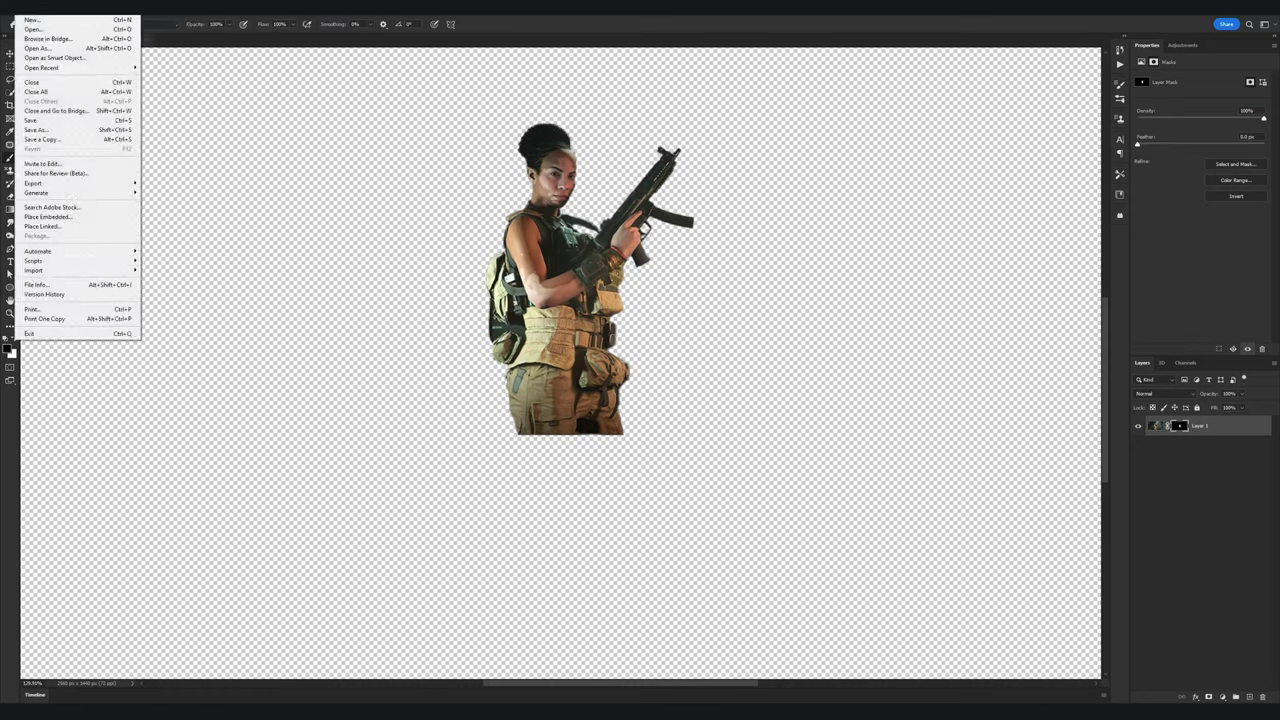
pyautogui.moveTo(77, 10)
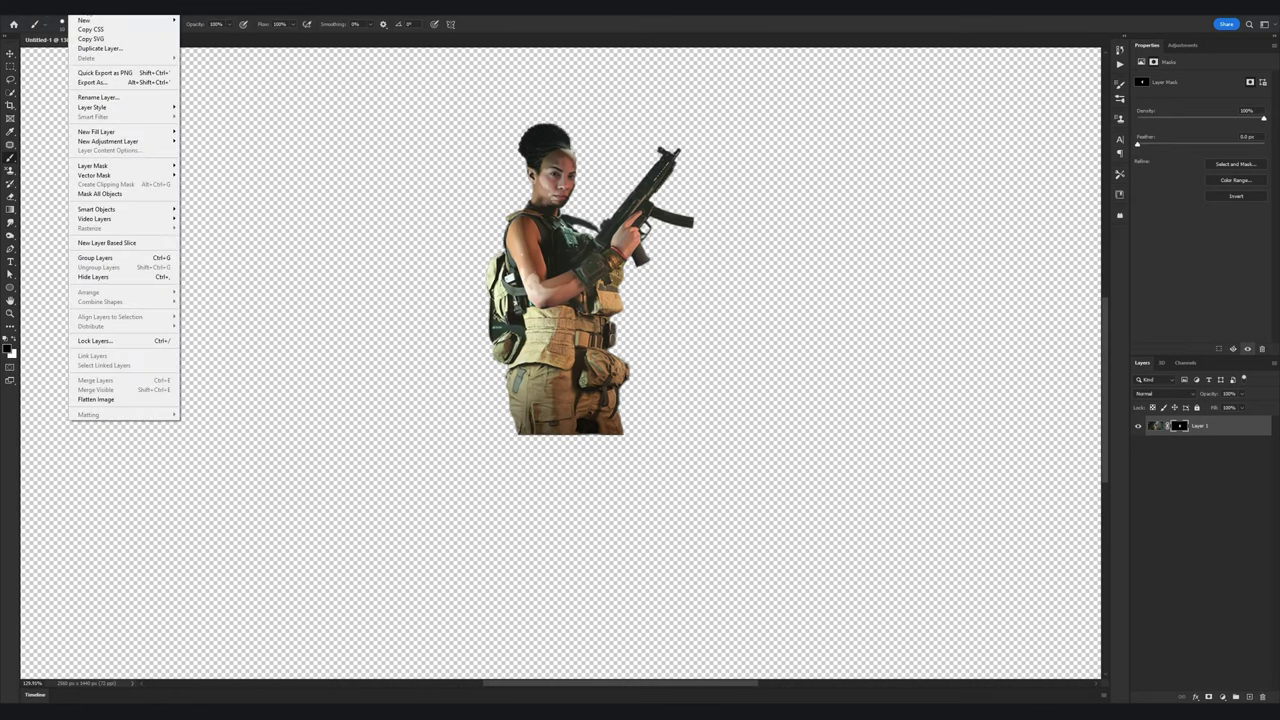
pyautogui.click(72, 123)
pyautogui.press('Return')
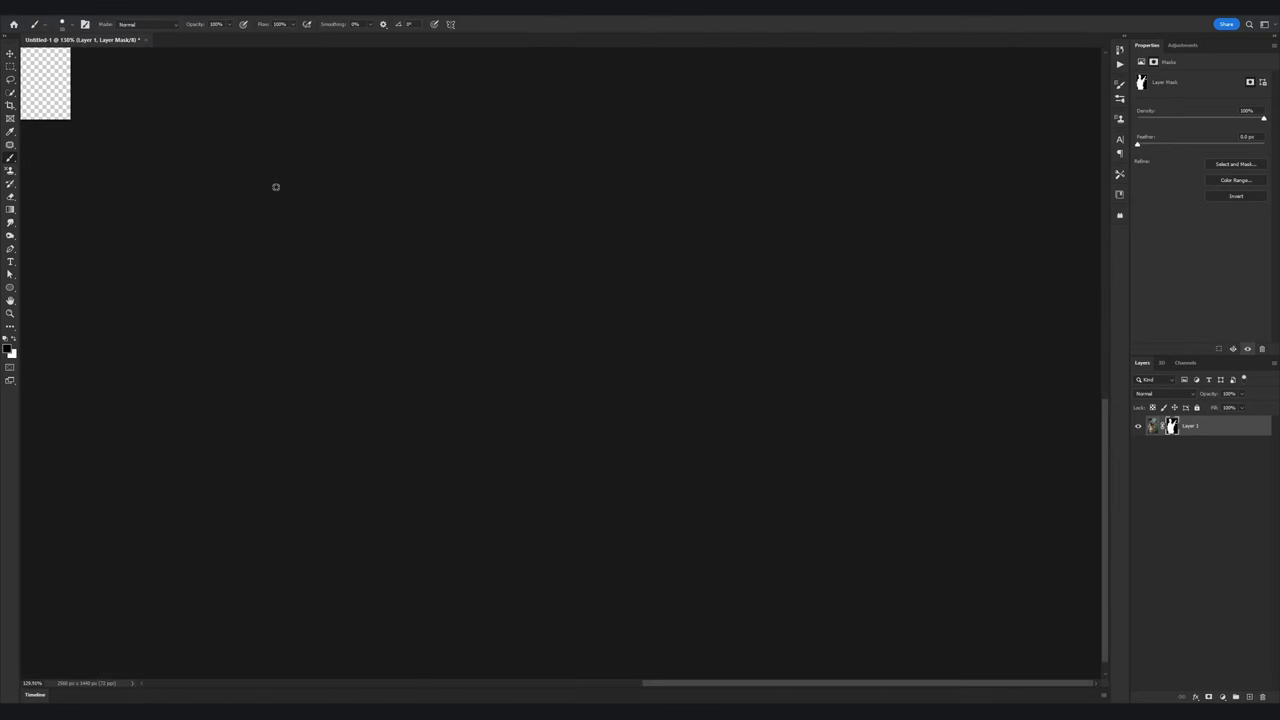
pyautogui.scroll(-9, 276, 187)
pyautogui.scroll(6, 54, 128)
pyautogui.hotkey('ctrl', 'z')
# - Trim the transparent pixels away from all four sides of the Nova cut-out
pyautogui.scroll(-3, 416, 212)
pyautogui.click(53, 10)
pyautogui.click(72, 123)
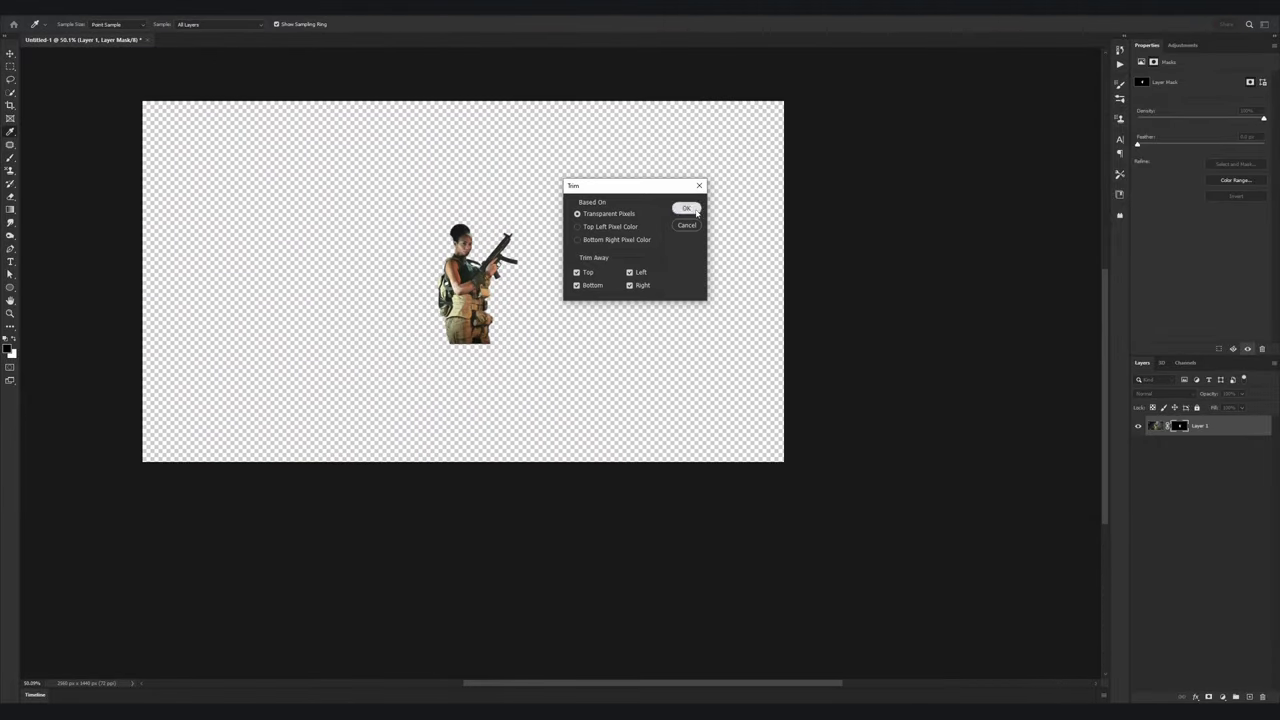
pyautogui.click(686, 209)
# - Export the trimmed Nova cut-out to the Desktop as a PNG named Mask
pyautogui.click(15, 6)
pyautogui.moveTo(60, 180)
pyautogui.click(183, 187)
pyautogui.write('M')
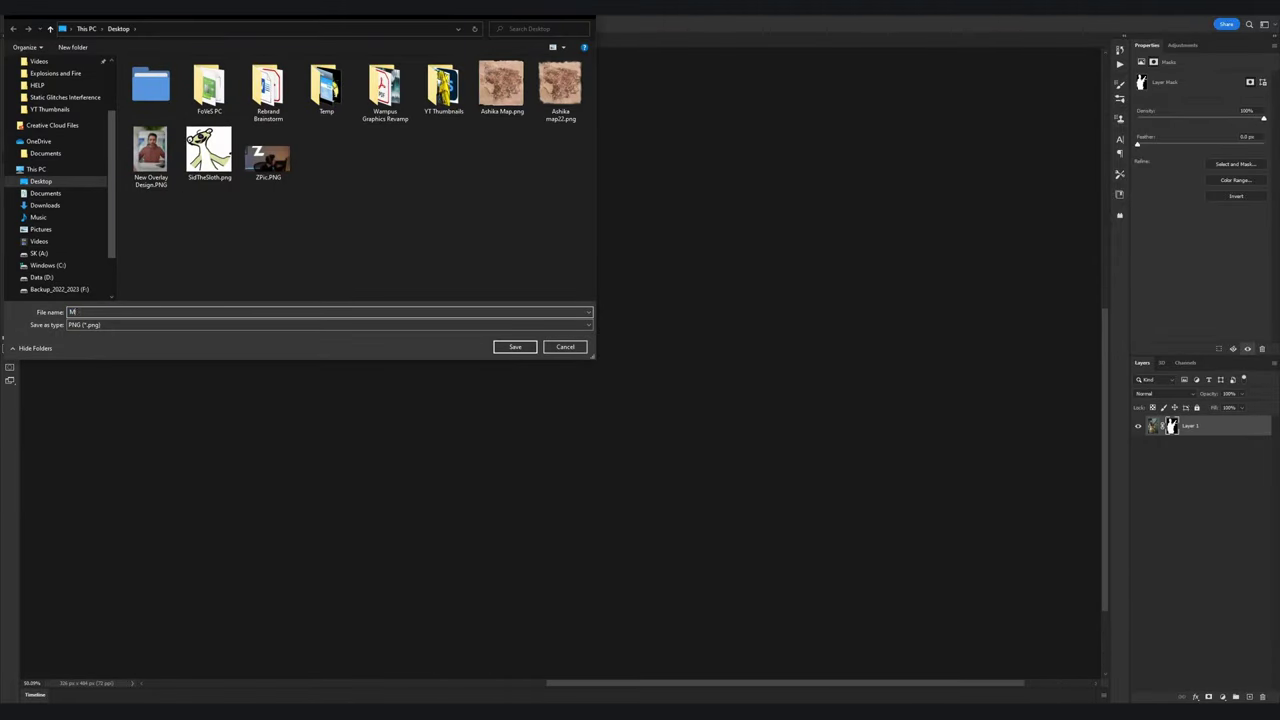
pyautogui.write('ask')
pyautogui.press('Return')
# - Undo the trim to restore the document's full canvas
pyautogui.hotkey('ctrl', 'z')
pyautogui.press('v')
pyautogui.press('Delete')
pyautogui.hotkey('ctrl', 'z')
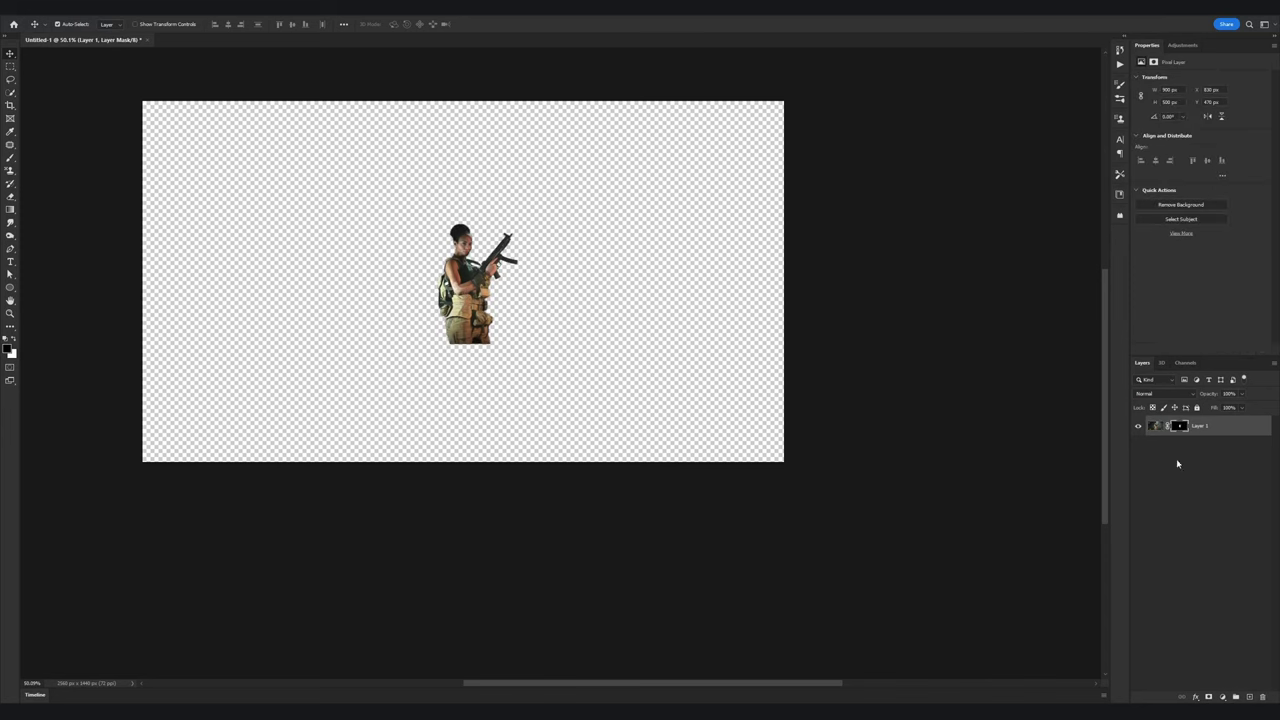
# - Replace the masked Nova layer with the Calisto operator image copied from Games Atlas
pyautogui.hotkey('ctrl', 'shift', 'alt', 'n')
pyautogui.click(1203, 447)
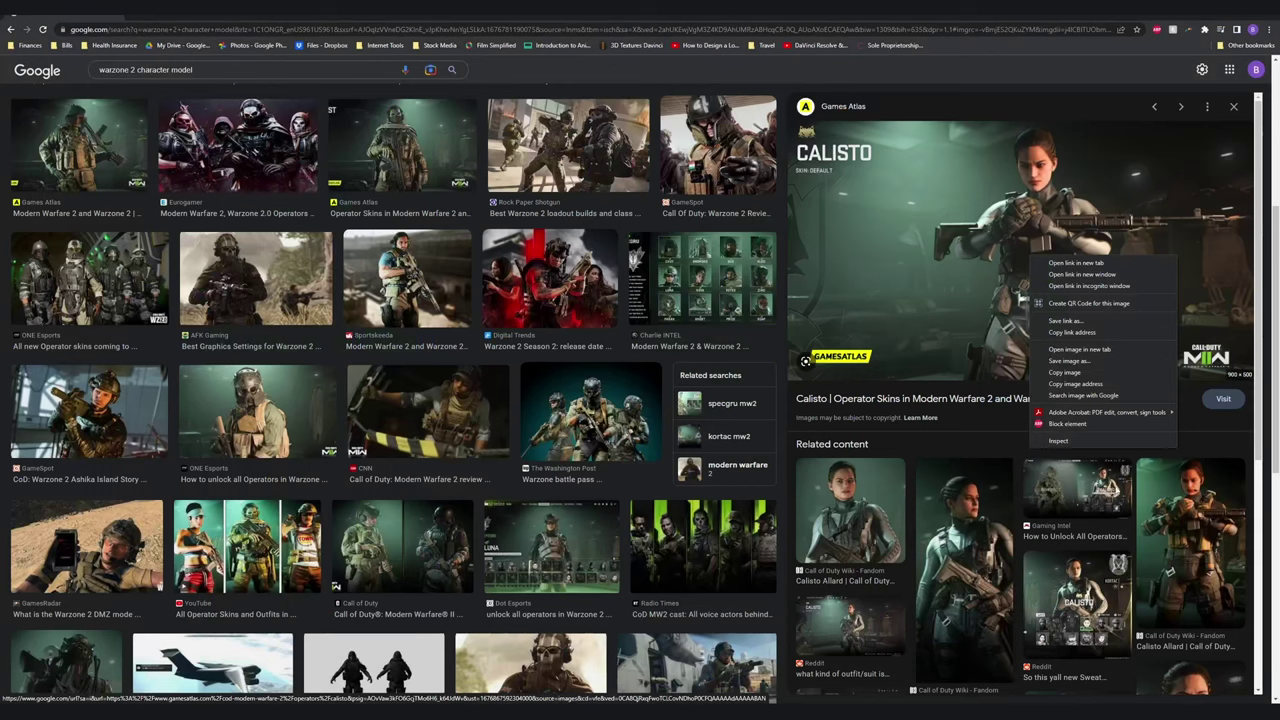
pyautogui.click(1100, 375)
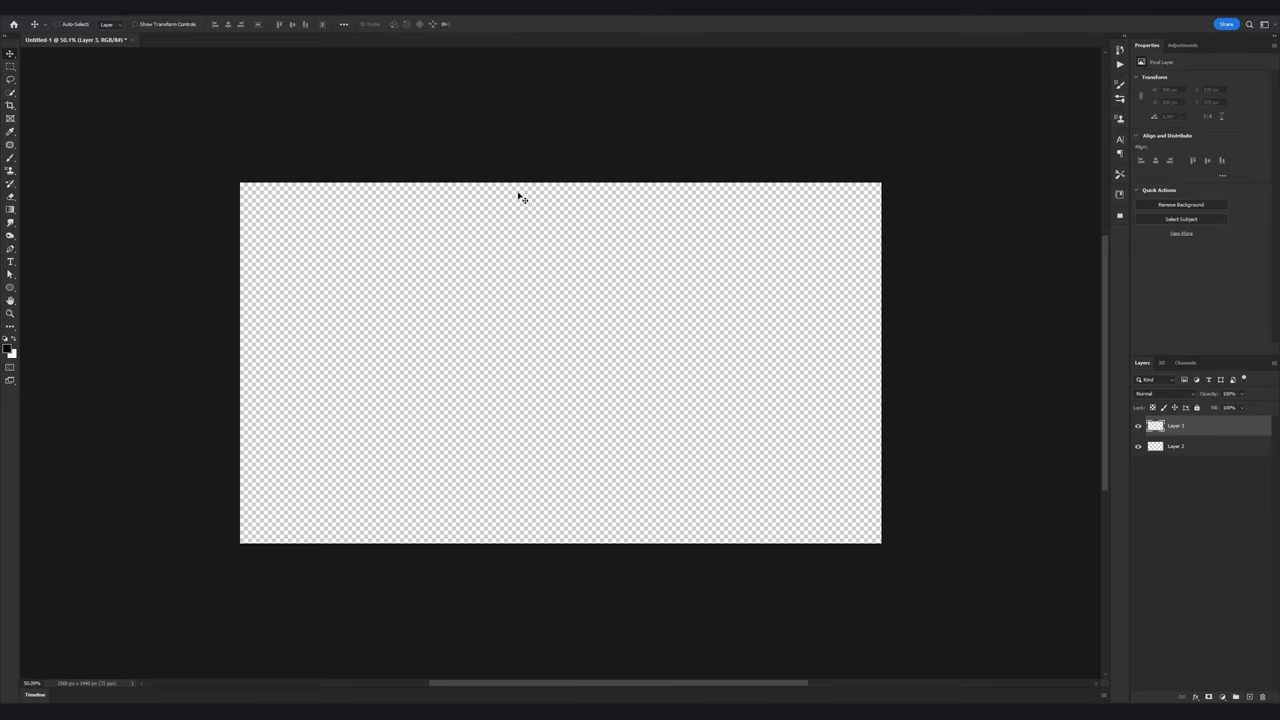
pyautogui.hotkey('ctrl', 'v')
# - Paint the gap between Calisto's rifle stock and elbow out of the subject selection in Quick Mask mode
pyautogui.press('q')
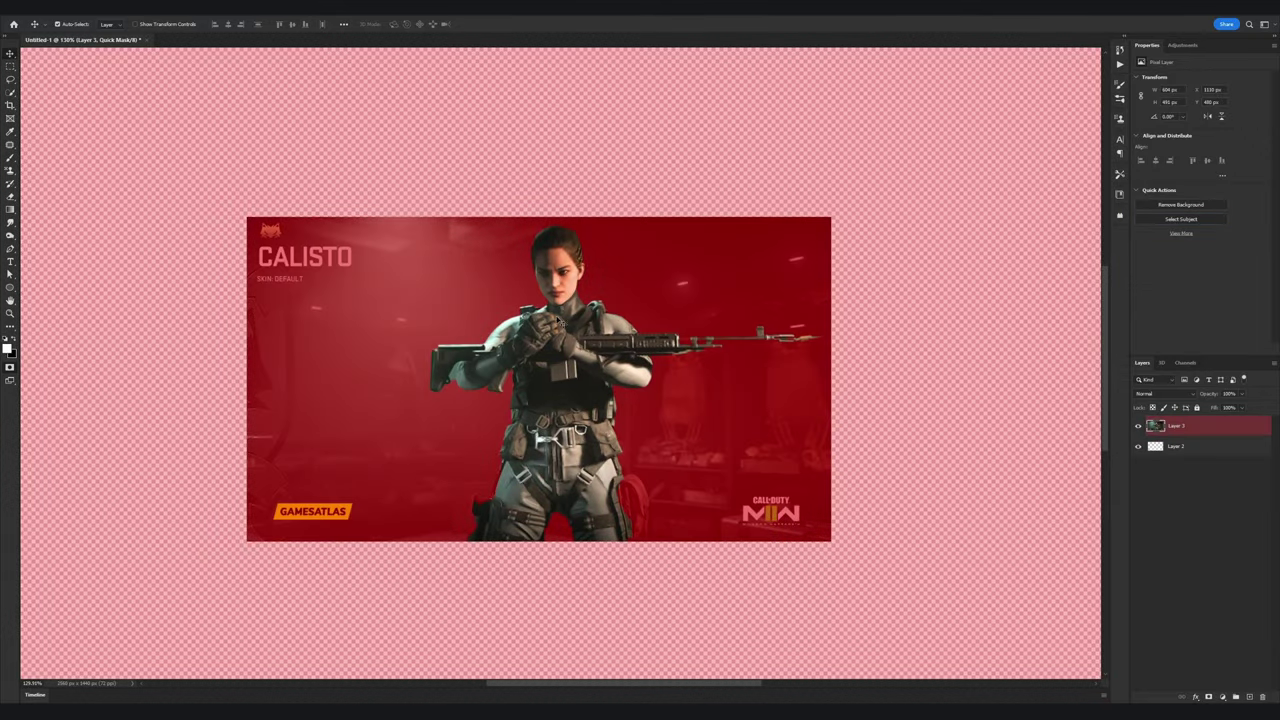
pyautogui.scroll(5, 549, 349)
pyautogui.press('b')
pyautogui.scroll(10, 397, 393)
pyautogui.click(398, 393)
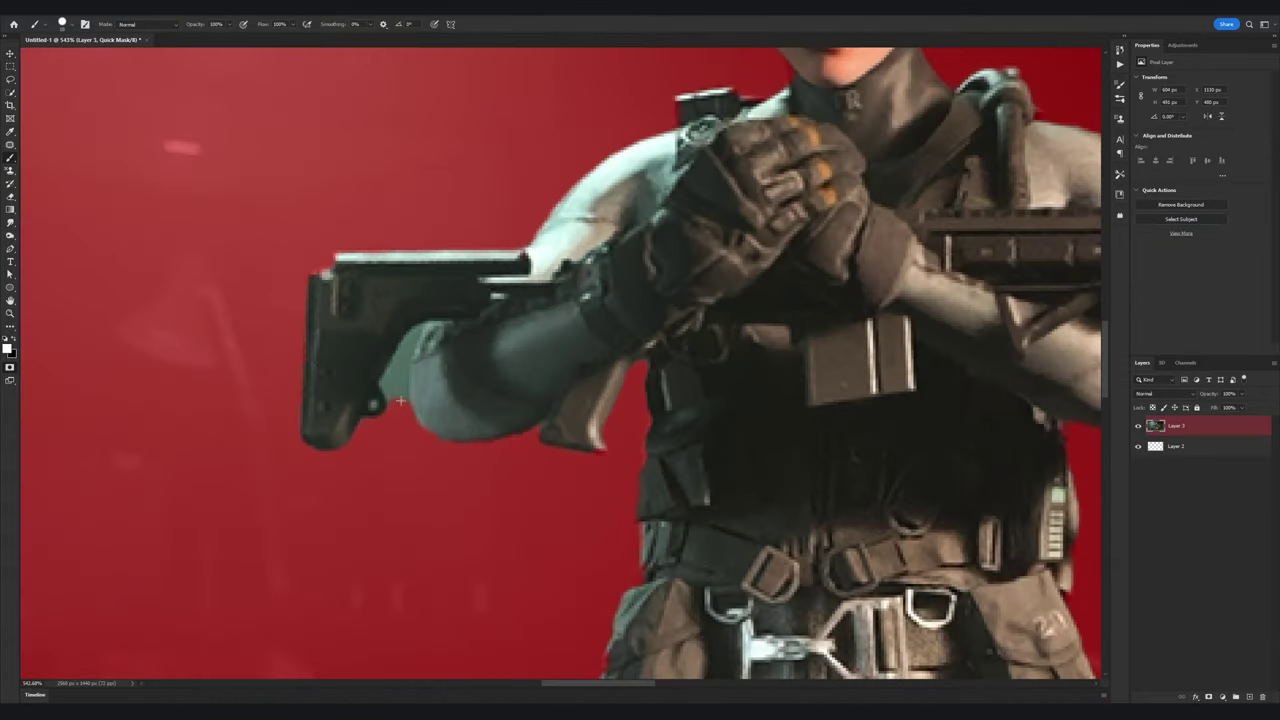
pyautogui.rightClick(400, 401)
pyautogui.press('Escape')
pyautogui.press('q')
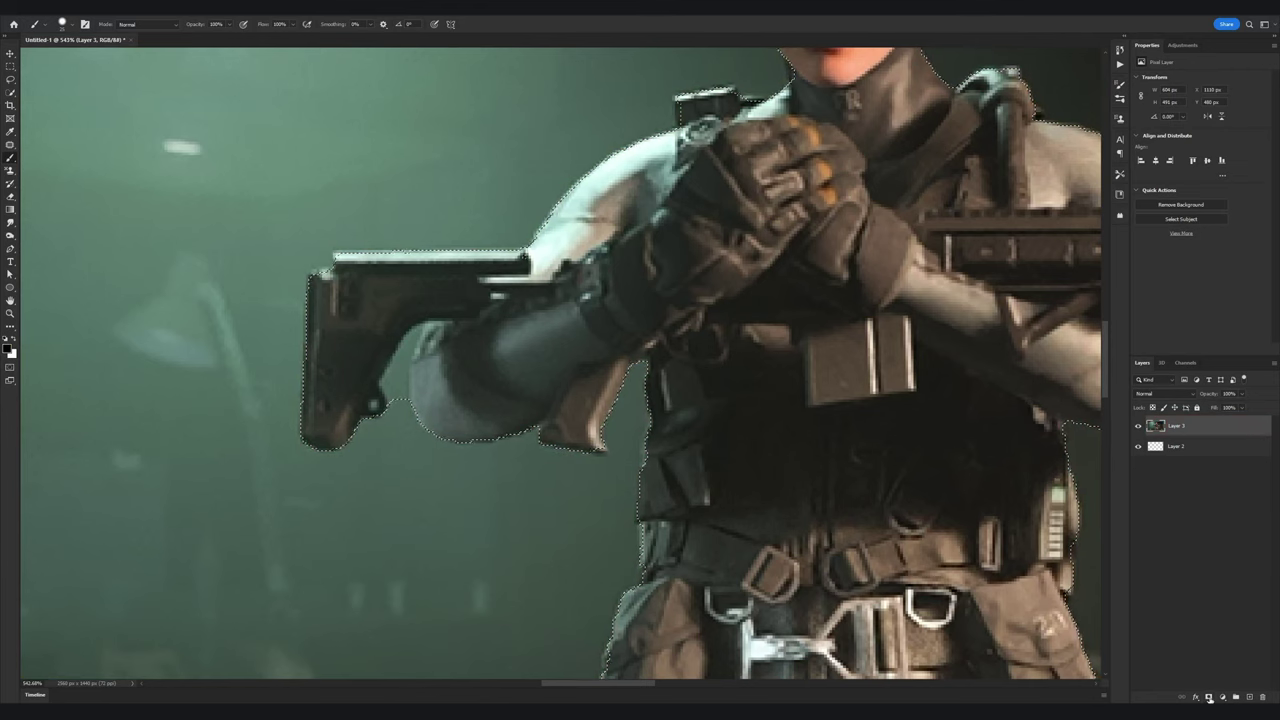
pyautogui.press('q')
pyautogui.scroll(-3, 400, 398)
pyautogui.scroll(-6, 396, 397)
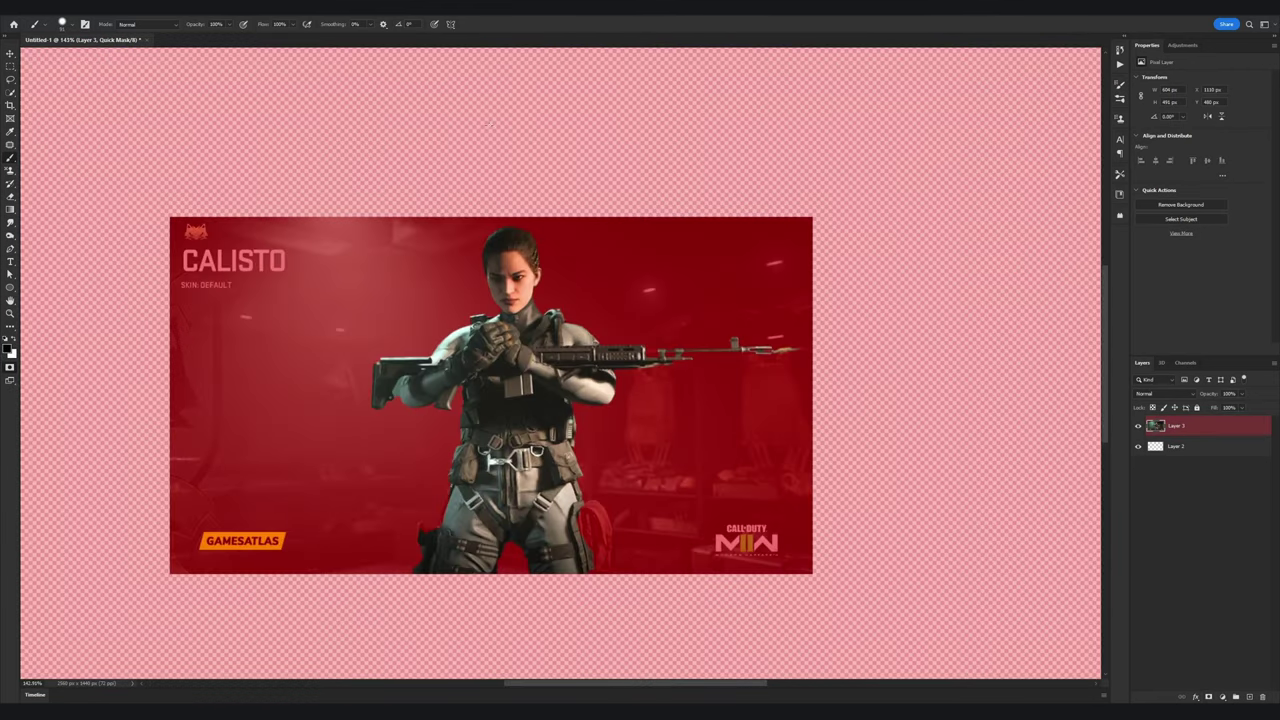
pyautogui.scroll(5, 404, 390)
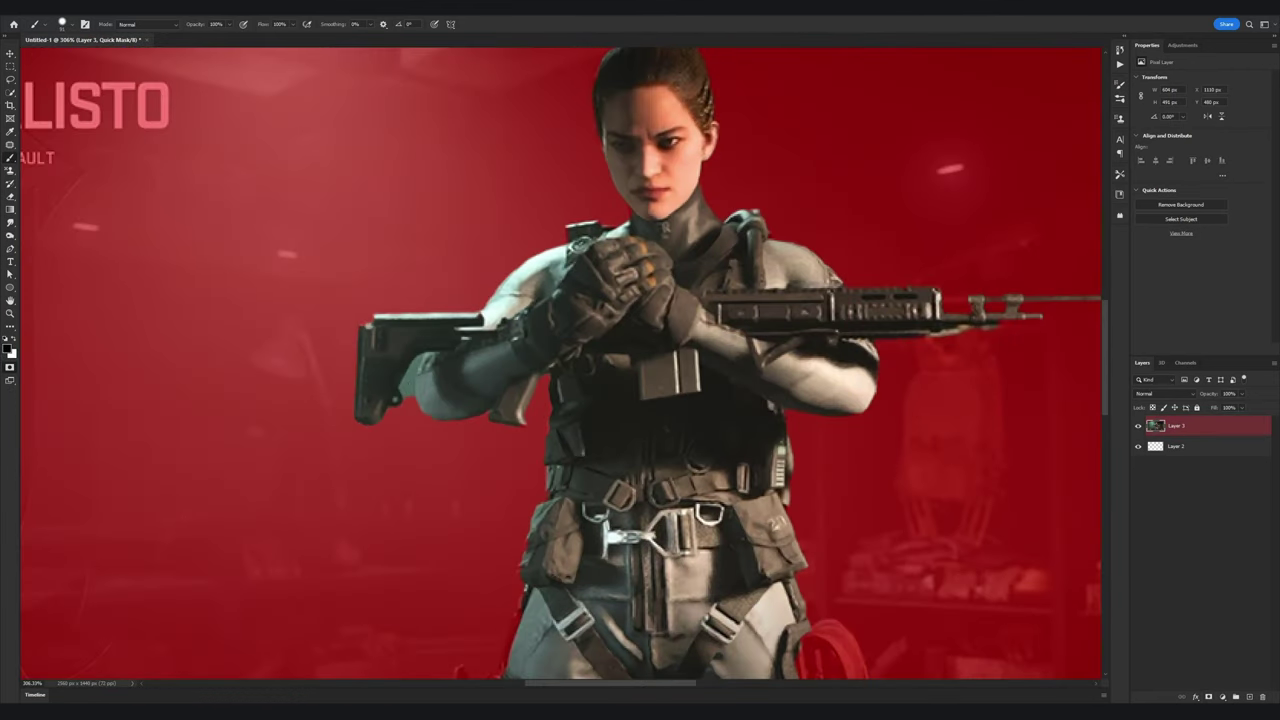
pyautogui.scroll(-5, 228, 421)
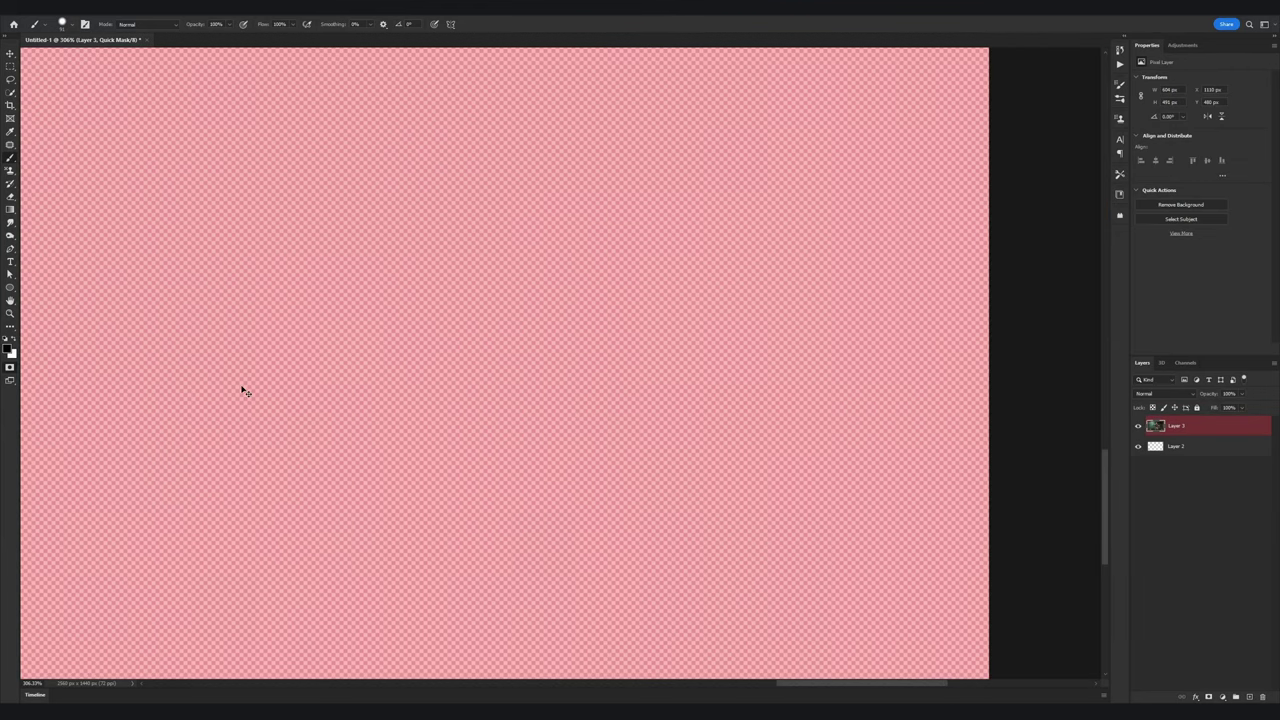
pyautogui.scroll(8, 356, 136)
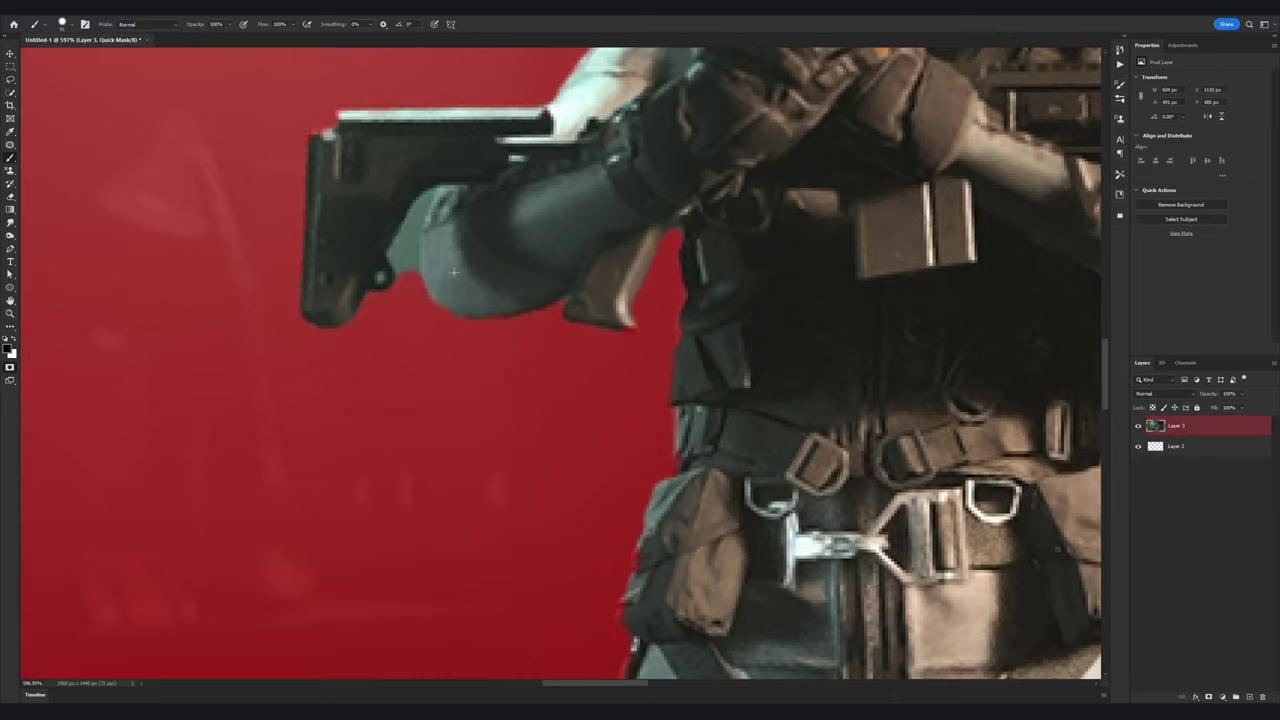
pyautogui.moveTo(557, 249); pyautogui.dragTo(407, 256)
pyautogui.scroll(4, 420, 227)
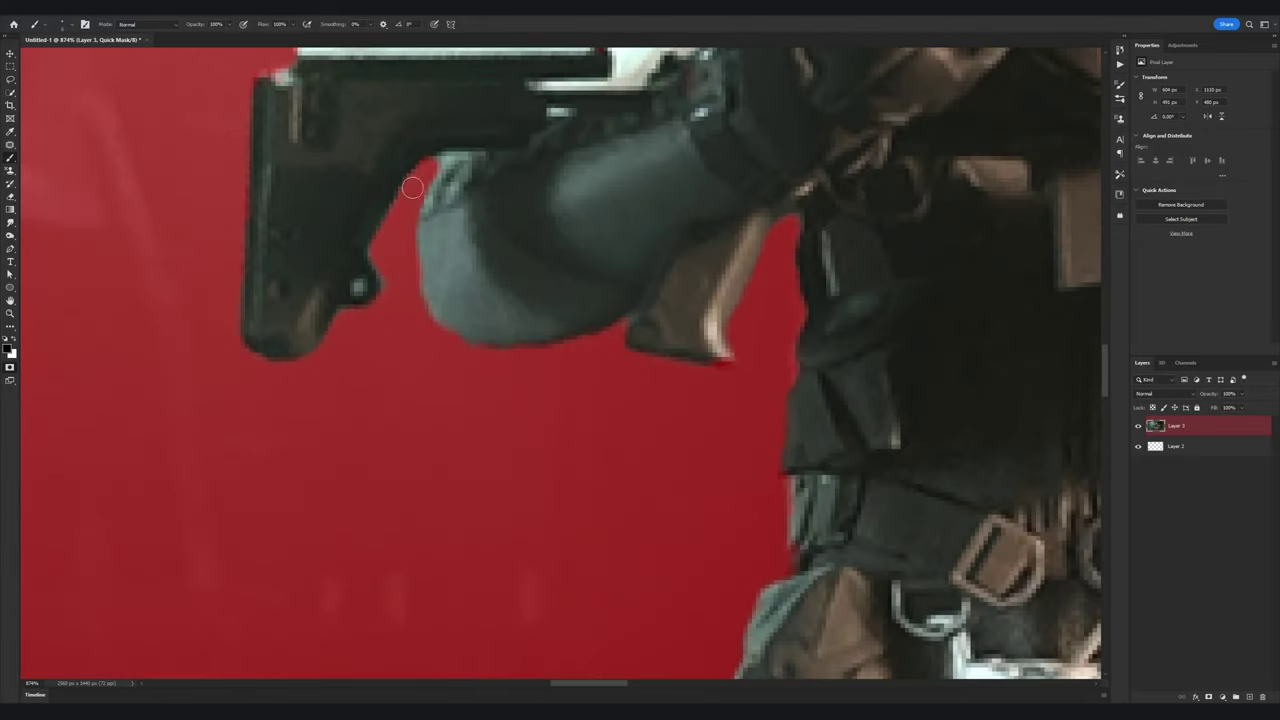
# - Restore the thin dark strap along Calisto's outer hip, above the holster, to the quick mask selection
pyautogui.scroll(-10, 412, 187)
pyautogui.scroll(10, 349, 427)
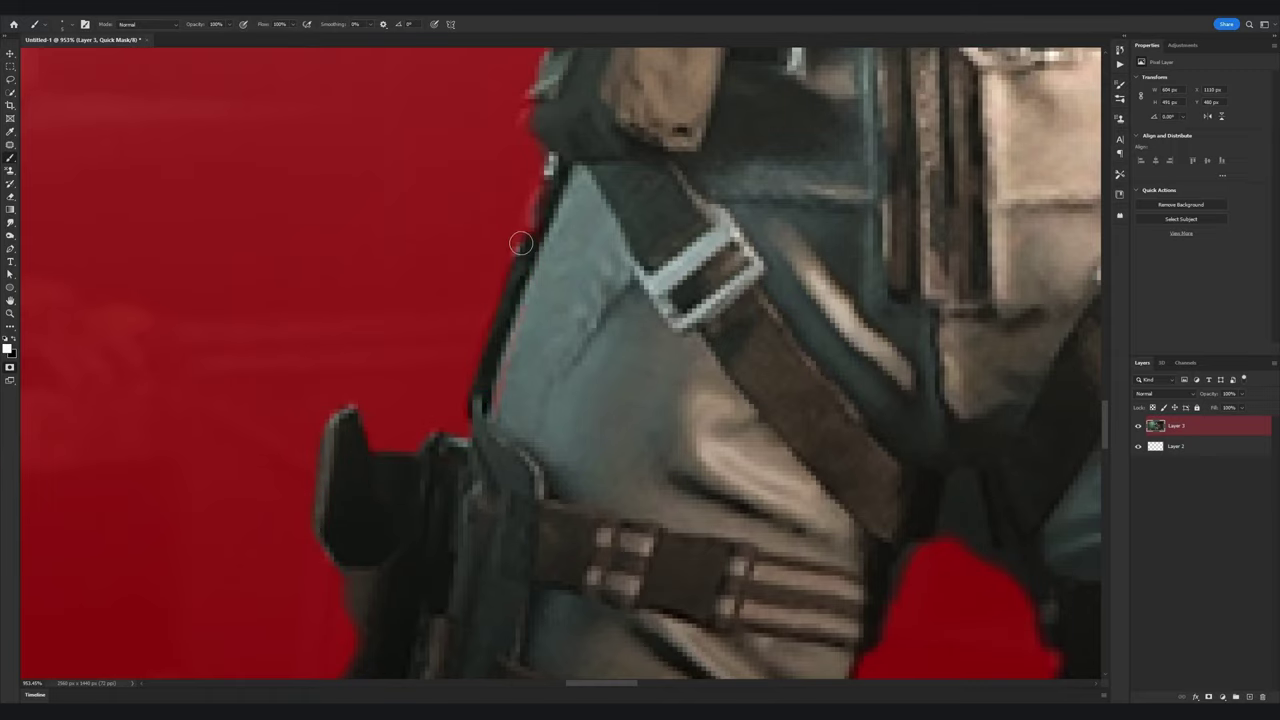
pyautogui.scroll(4, 549, 169)
pyautogui.scroll(-5, 544, 202)
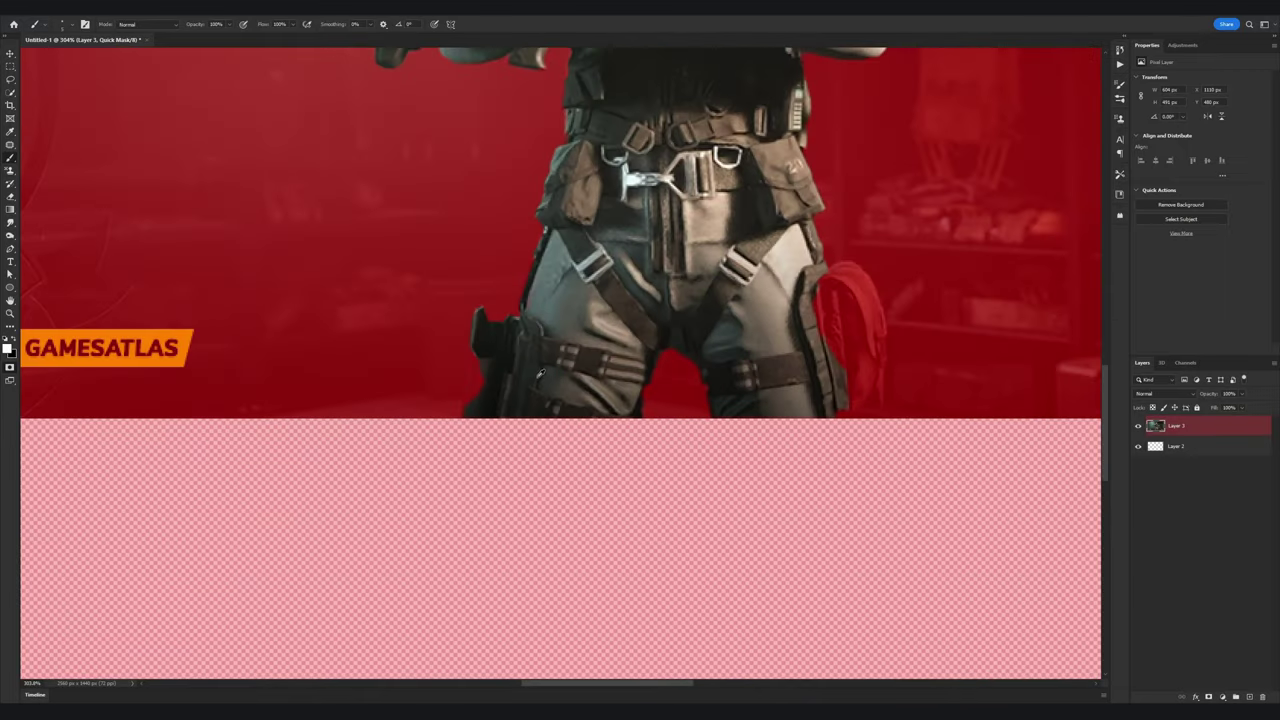
# - Paint the lower edges of Calisto's holster and both legs into the selection along the bottom of the image
pyautogui.scroll(5, 460, 430)
pyautogui.moveTo(591, 438); pyautogui.dragTo(825, 450)
pyautogui.hotkey('ctrl', 'z')
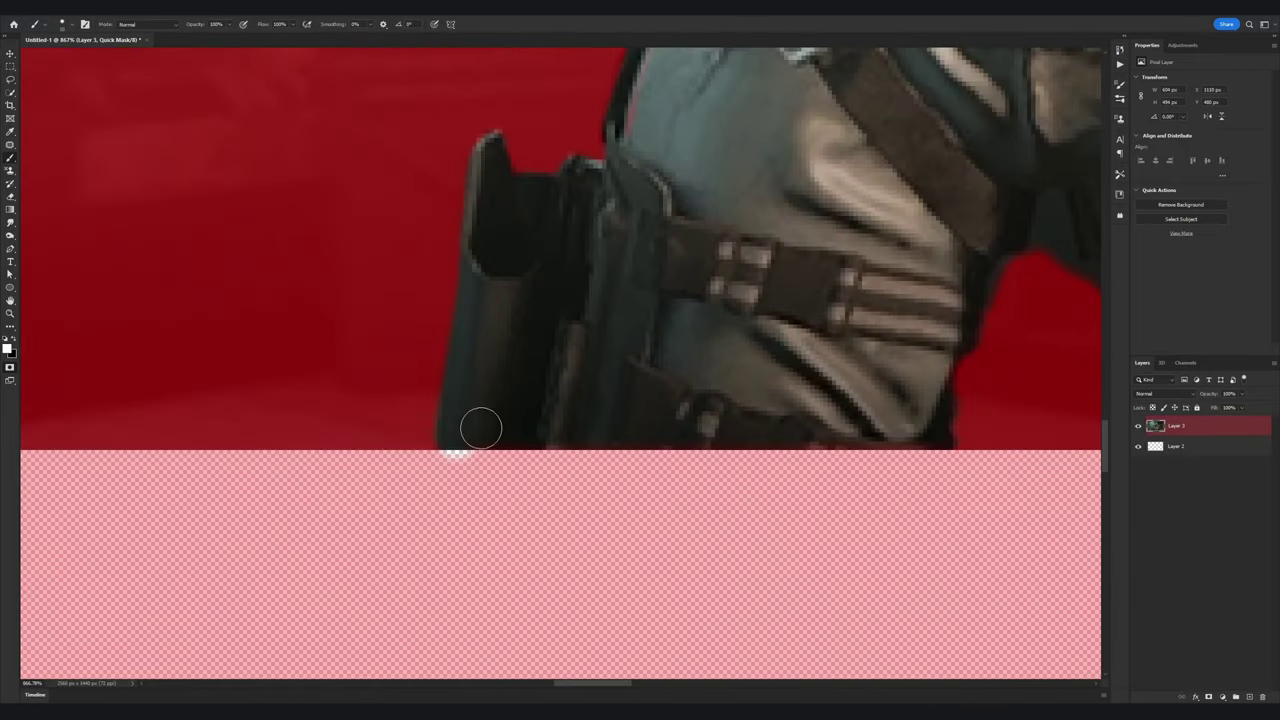
pyautogui.moveTo(482, 430); pyautogui.dragTo(931, 431)
pyautogui.hscroll(5, 905, 424)
pyautogui.moveTo(598, 430); pyautogui.dragTo(884, 437)
pyautogui.scroll(1, 900, 425)
pyautogui.scroll(-2, 983, 389)
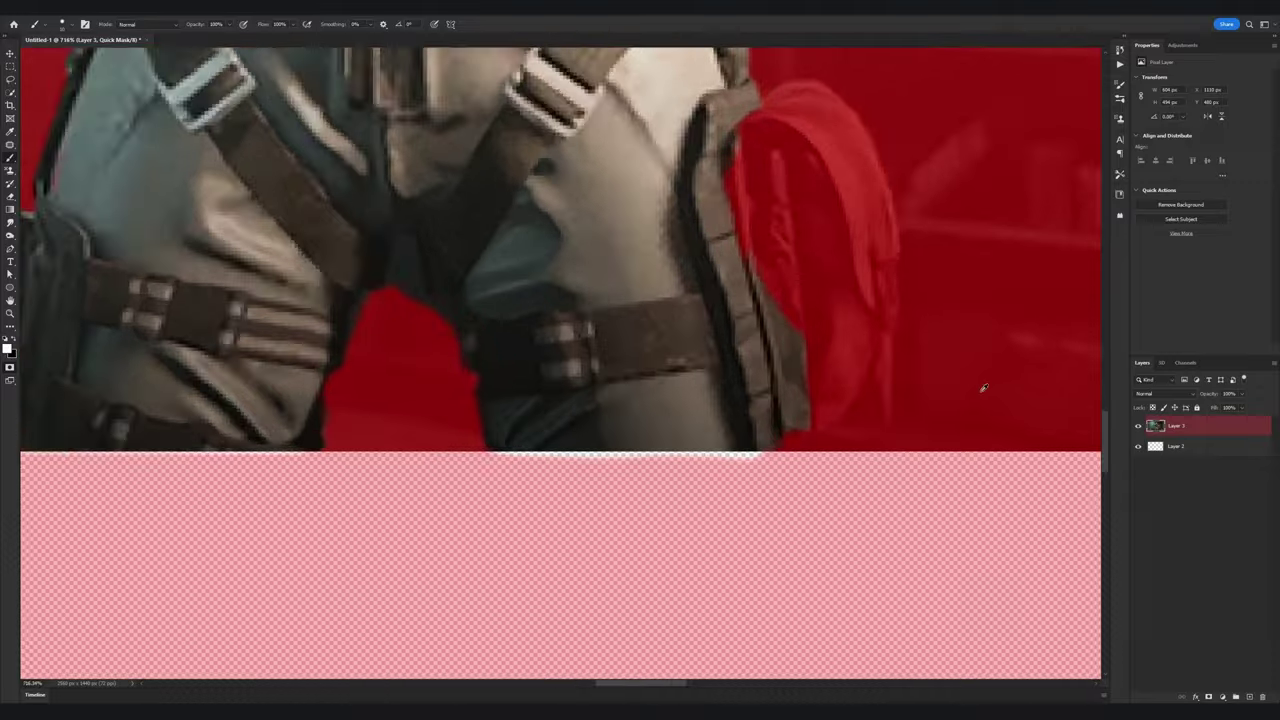
# - Paint the pouch hanging beside Calisto's thigh back into the quick mask selection
pyautogui.scroll(4, 900, 400)
pyautogui.moveTo(741, 431)
pyautogui.mouseDown()
pyautogui.moveTo(766, 406)
pyautogui.moveTo(823, 264)
pyautogui.moveTo(648, 238)
pyautogui.moveTo(630, 170)
pyautogui.mouseUp()
pyautogui.scroll(5, 640, 220)
pyautogui.moveTo(643, 262)
pyautogui.mouseDown()
pyautogui.moveTo(647, 175)
pyautogui.moveTo(735, 137)
pyautogui.moveTo(805, 201)
pyautogui.moveTo(849, 352)
pyautogui.moveTo(853, 518)
pyautogui.moveTo(840, 465)
pyautogui.moveTo(818, 543)
pyautogui.moveTo(805, 337)
pyautogui.moveTo(638, 290)
pyautogui.moveTo(762, 137)
pyautogui.moveTo(537, 229)
pyautogui.mouseUp()
pyautogui.scroll(-5, 537, 220)
pyautogui.scroll(4, 538, 213)
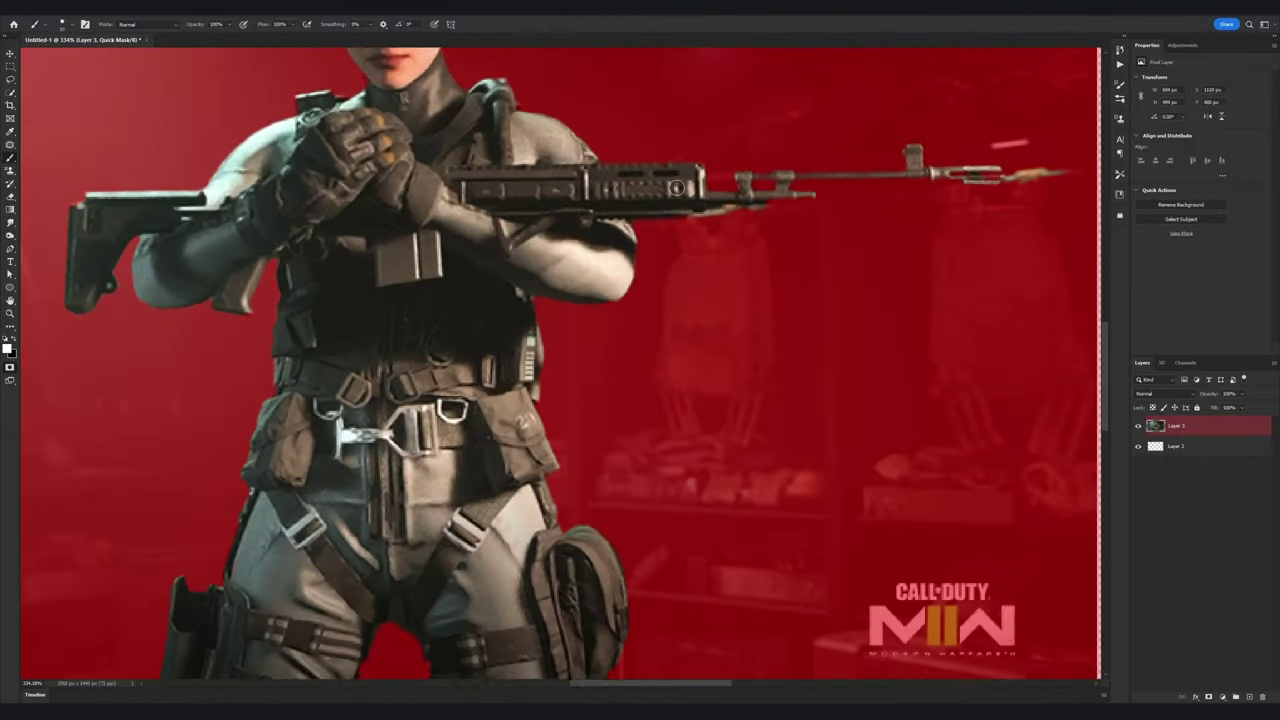
# - Restore the missing parts of Calisto's rifle barrel, from the handguard to the muzzle, in the quick mask
pyautogui.scroll(5, 537, 166)
pyautogui.scroll(-3, 506, 167)
pyautogui.scroll(2, 546, 180)
pyautogui.scroll(1, 546, 179)
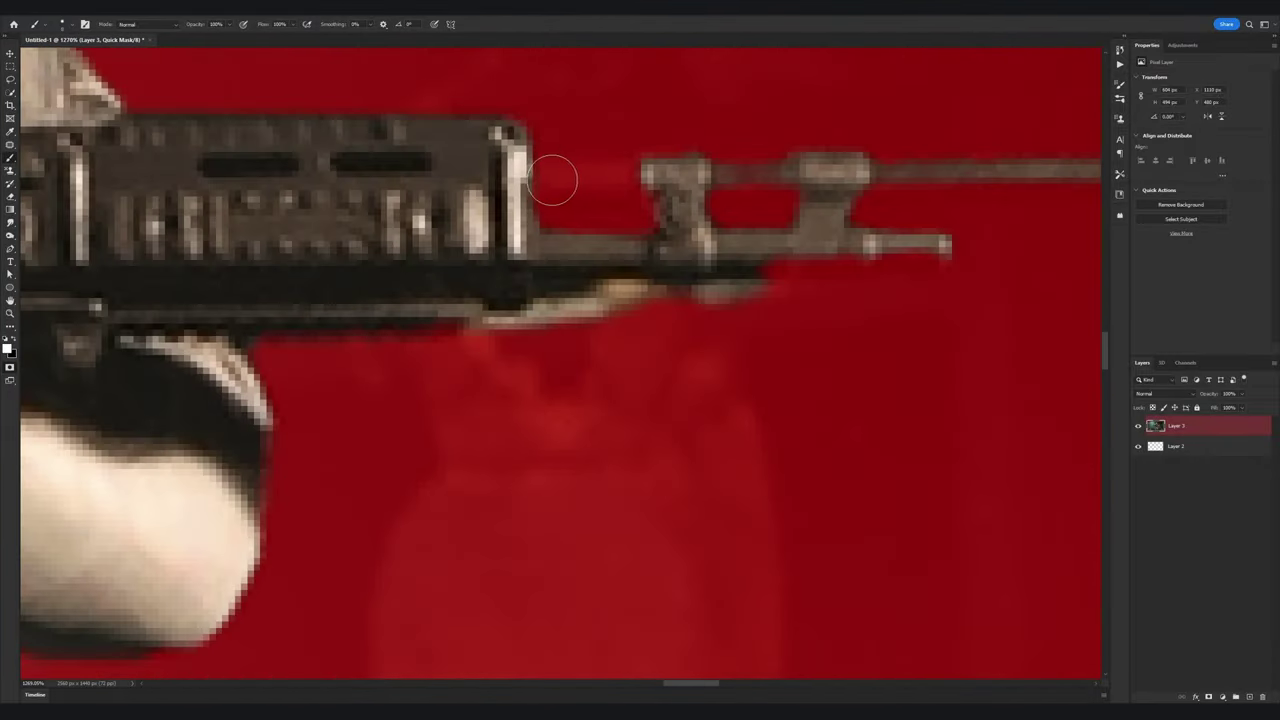
pyautogui.hscroll(5, 833, 186)
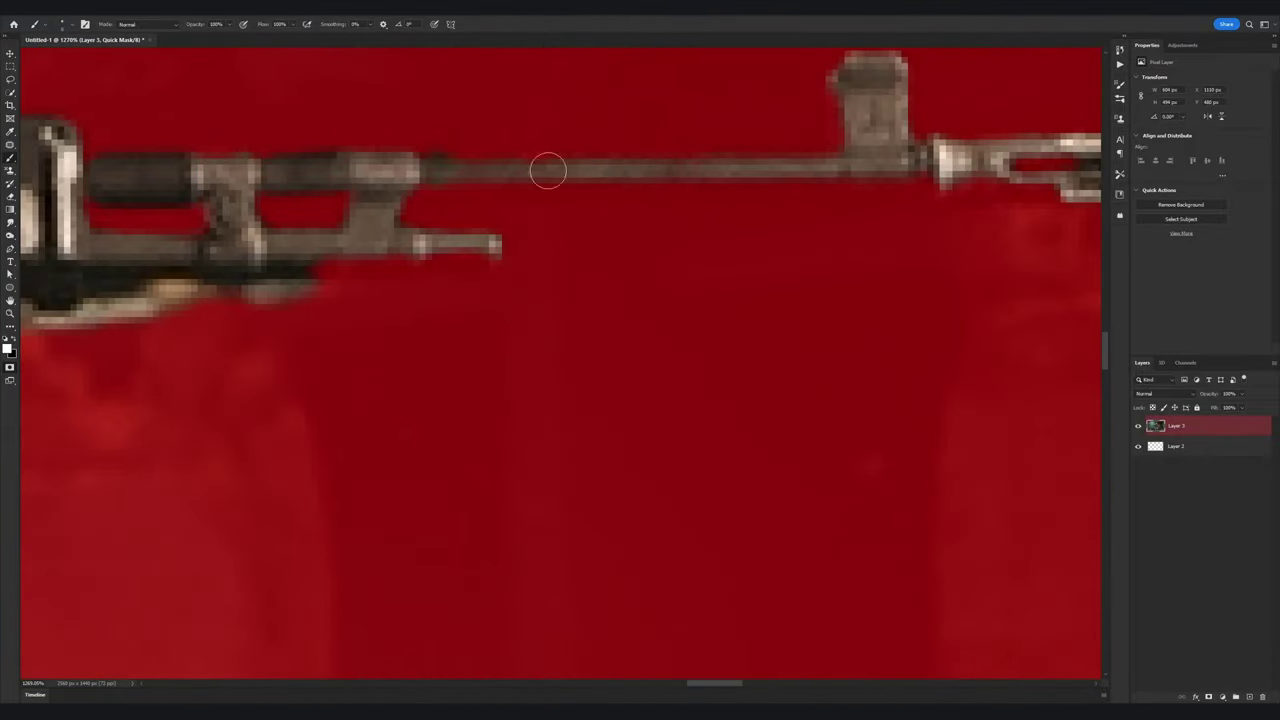
pyautogui.hscroll(8, 515, 180)
pyautogui.scroll(-4, 368, 161)
pyautogui.scroll(1, 371, 190)
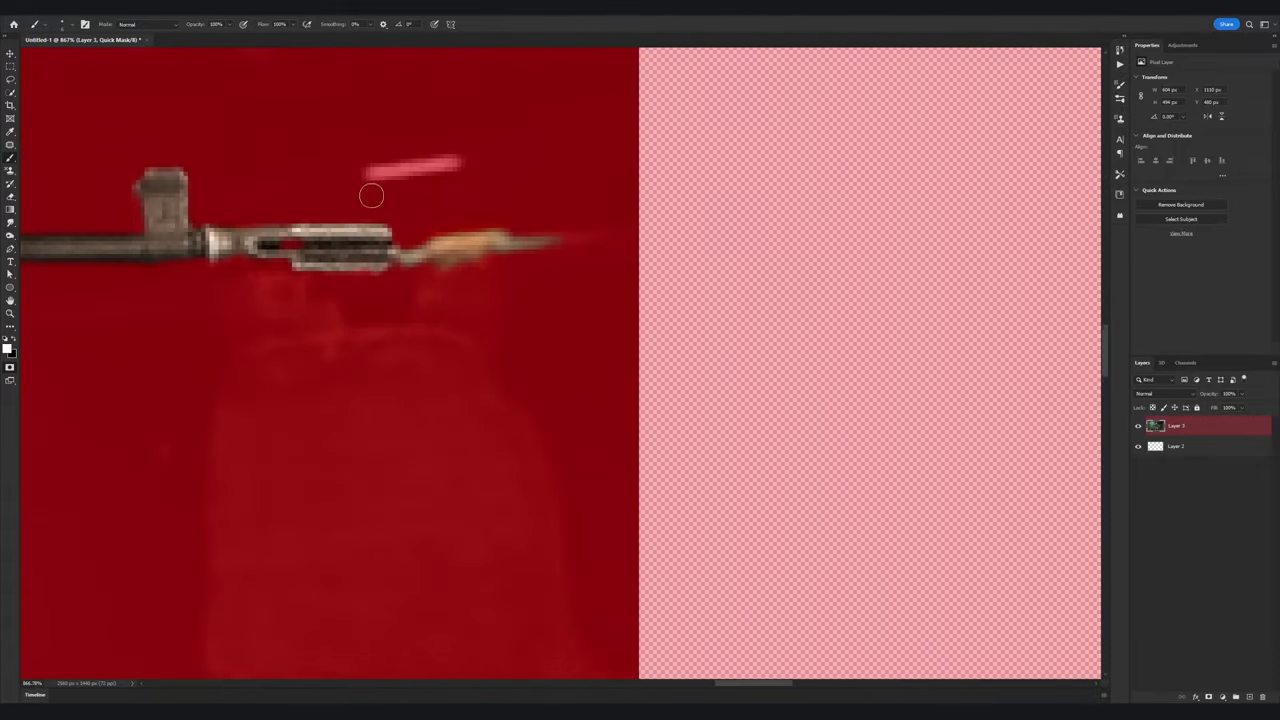
pyautogui.hscroll(-4, 371, 197)
pyautogui.scroll(6, 434, 240)
pyautogui.scroll(-10, 626, 271)
pyautogui.hscroll(-8, 433, 237)
pyautogui.scroll(2, 400, 228)
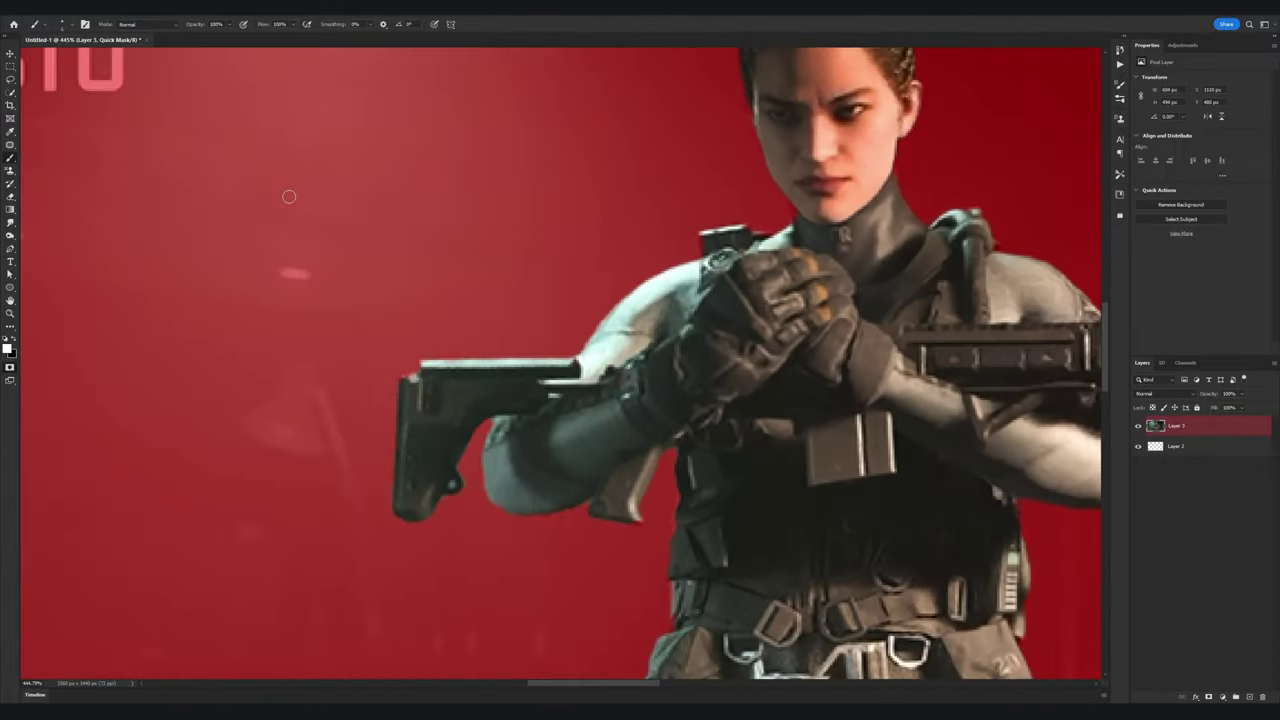
# - Refine the outer edge of Calisto's thigh pouch, including its thin hanging strap, in the quick mask
pyautogui.hscroll(5, 350, 190)
pyautogui.scroll(-10, 438, 177)
pyautogui.scroll(15, 522, 484)
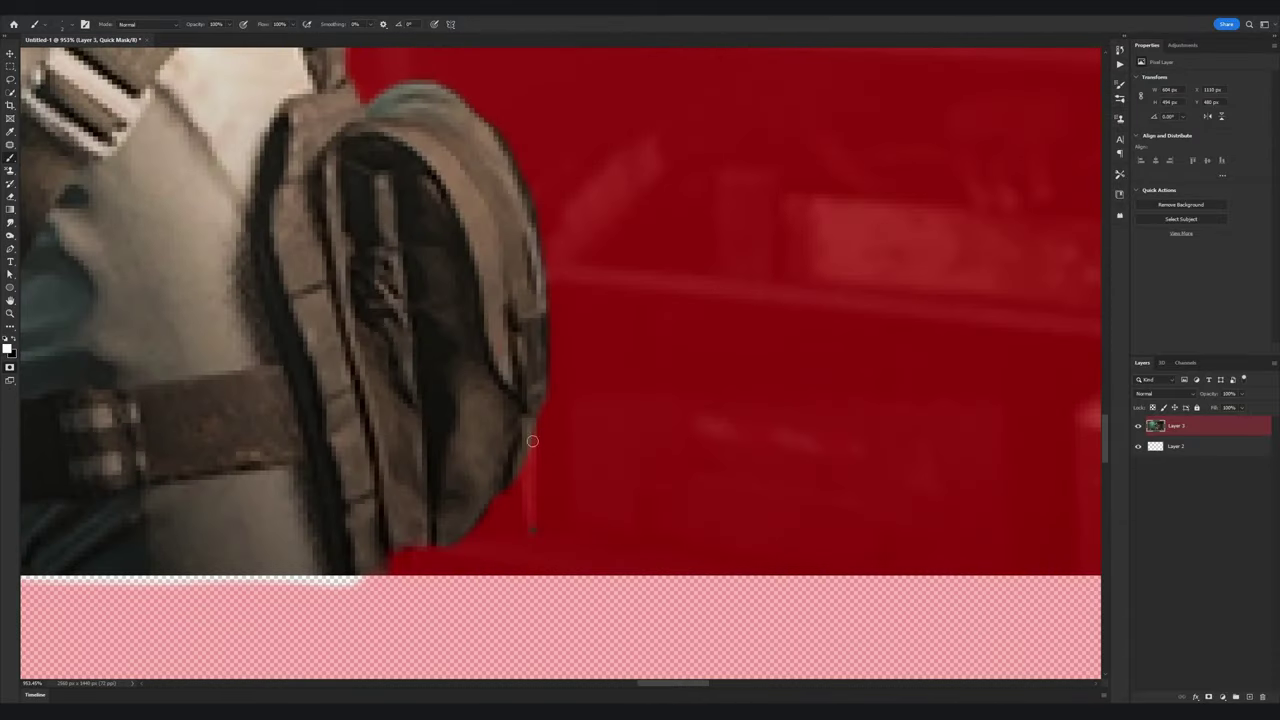
pyautogui.scroll(-10, 505, 435)
pyautogui.scroll(9, 305, 445)
pyautogui.scroll(-8, 334, 400)
pyautogui.scroll(5, 380, 205)
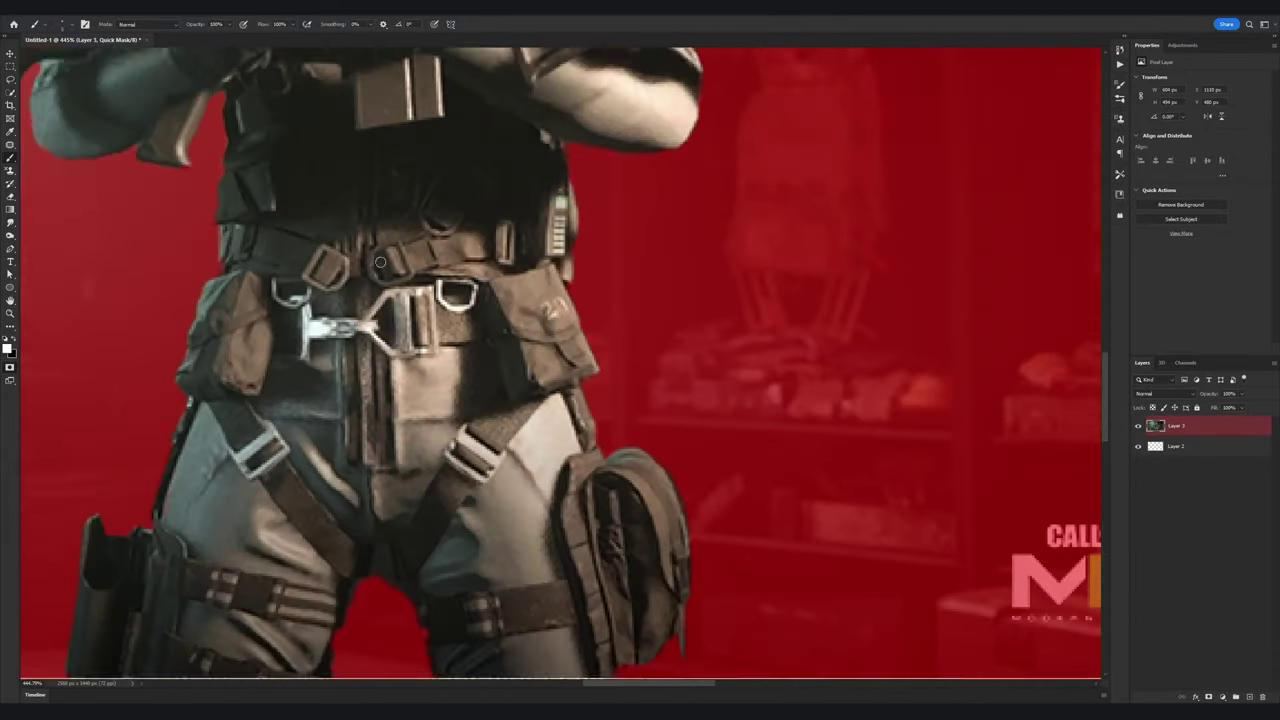
pyautogui.scroll(-7, 725, 360)
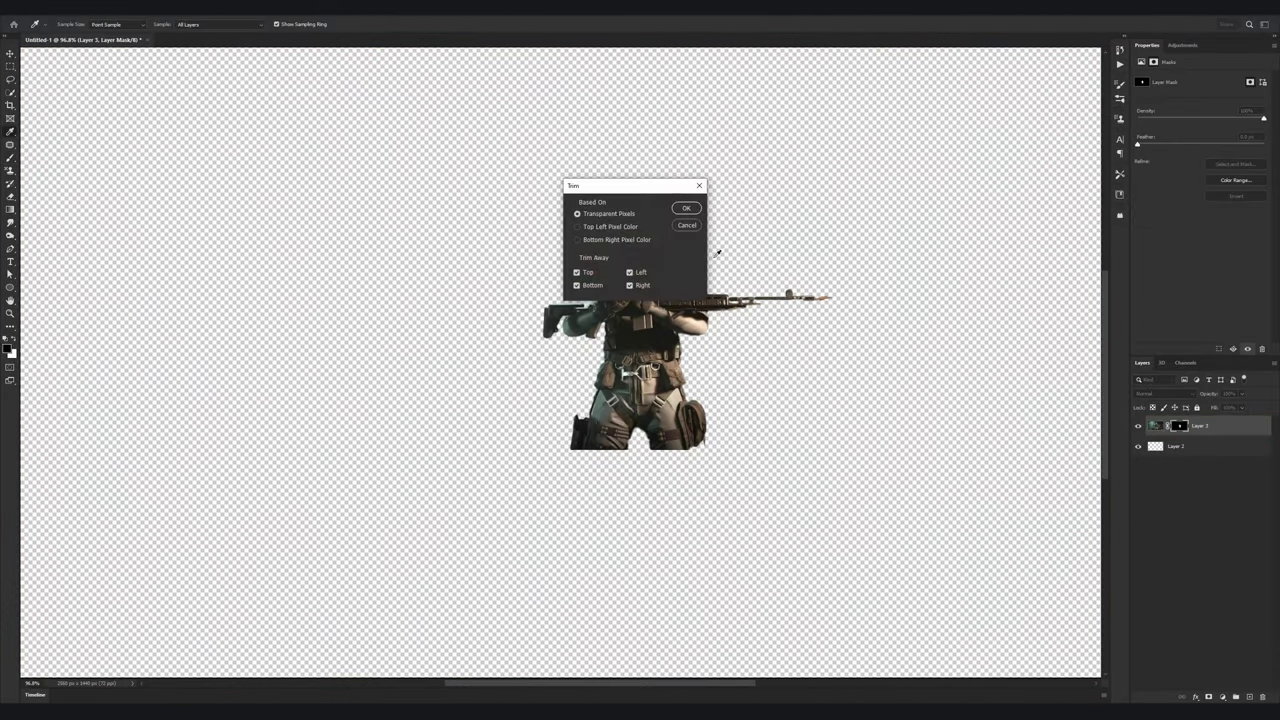
# - Export the trimmed Calisto cut-out to the Desktop as a PNG
pyautogui.click(30, 8)
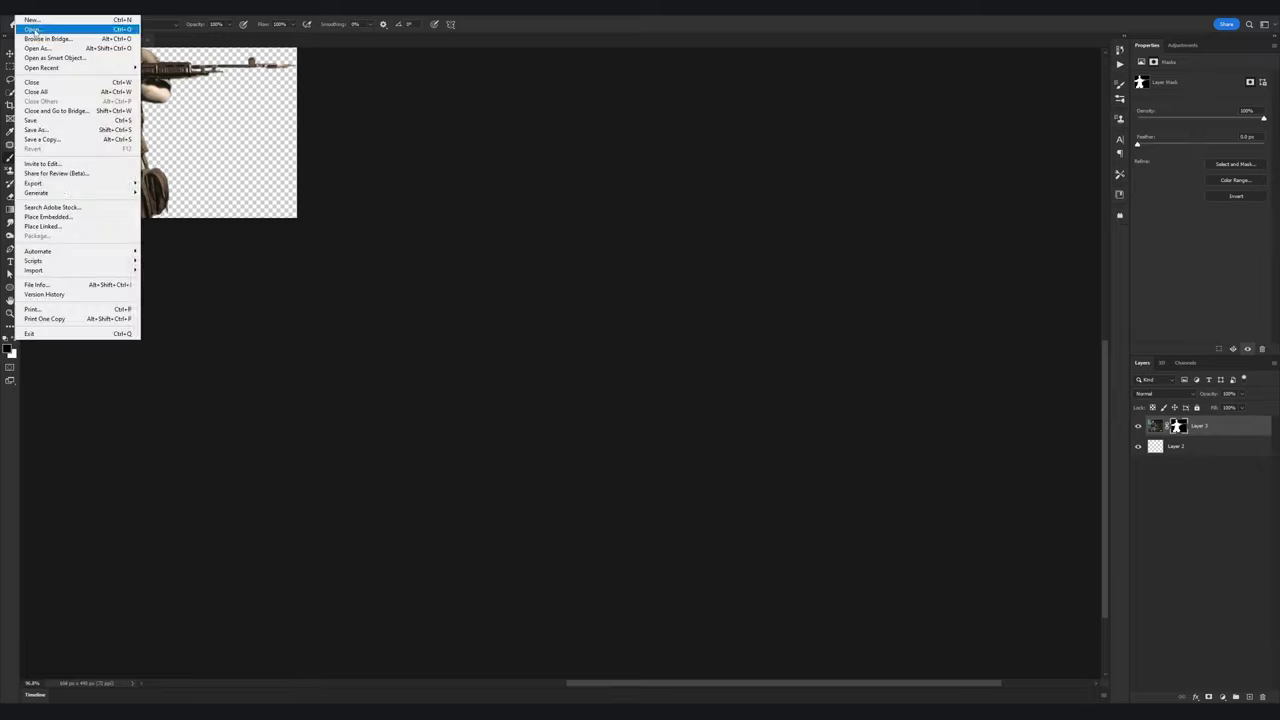
pyautogui.moveTo(35, 183)
pyautogui.click(172, 184)
pyautogui.click(151, 155)
pyautogui.click(90, 313)
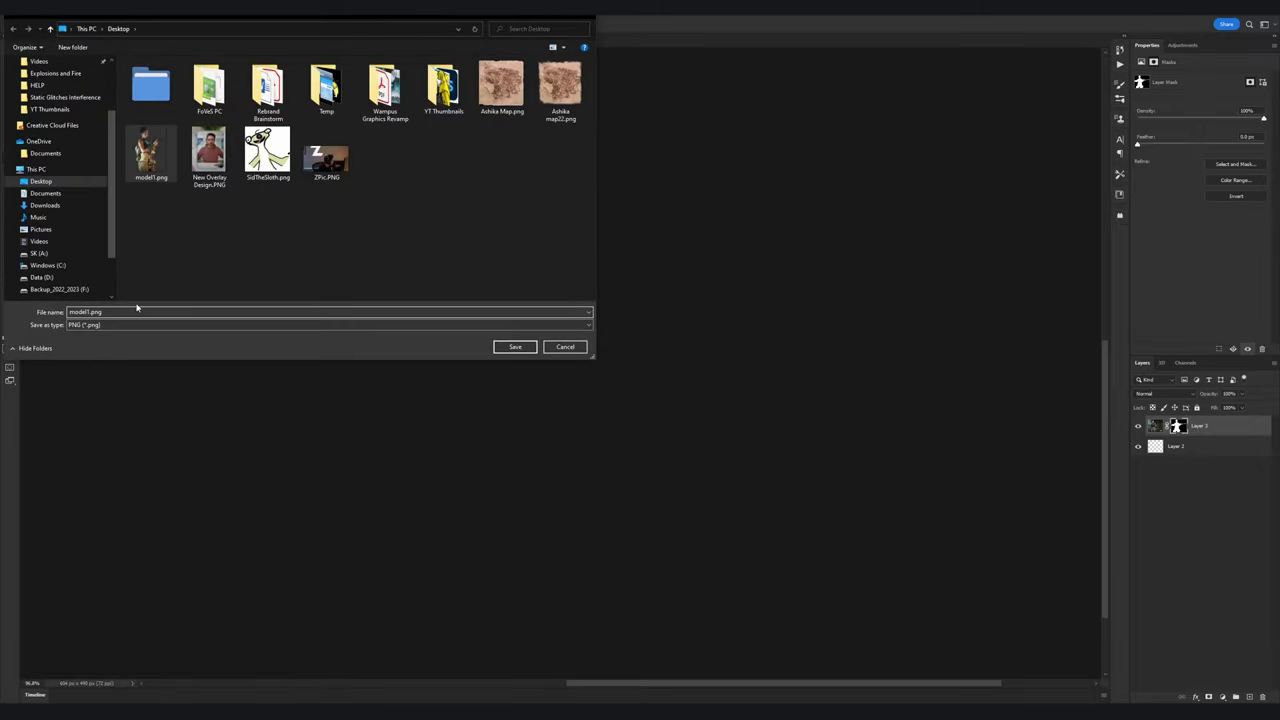
pyautogui.press('Return')
# - Copy the Games Atlas Ghost operator image from the browser's image results and paste it into Layer 2 in Photoshop
pyautogui.scroll(5, 283, 243)
pyautogui.hscroll(-5, 283, 243)
pyautogui.scroll(-1, 283, 243)
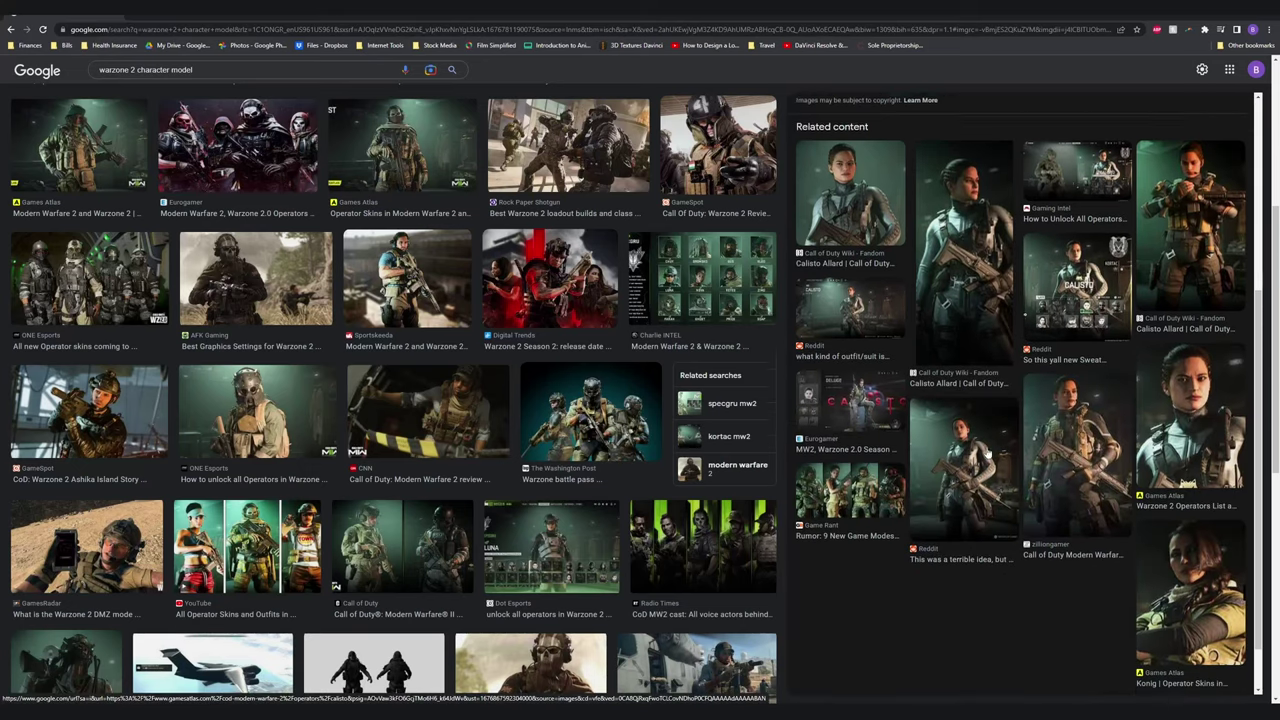
pyautogui.click(419, 133)
pyautogui.rightClick(1022, 252)
pyautogui.click(1048, 370)
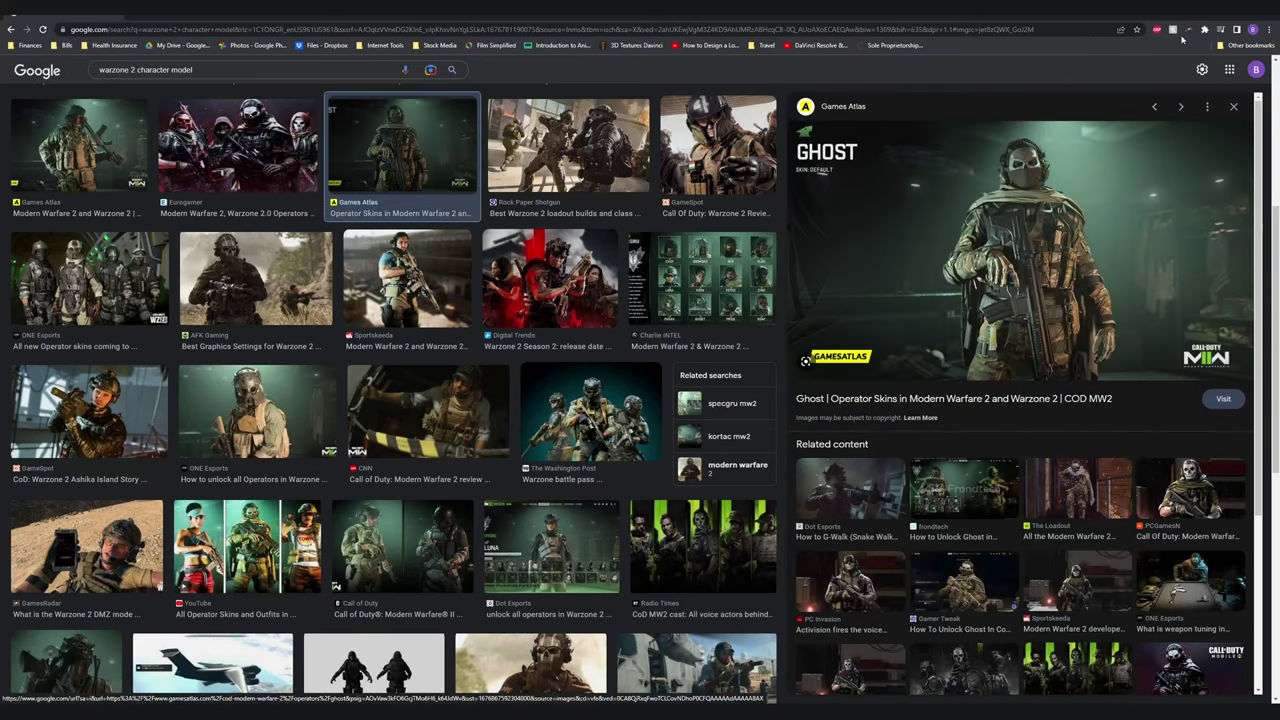
pyautogui.click(220, 711)
pyautogui.click(1190, 446)
pyautogui.hotkey('ctrl', 'v')
pyautogui.scroll(12, 592, 383)
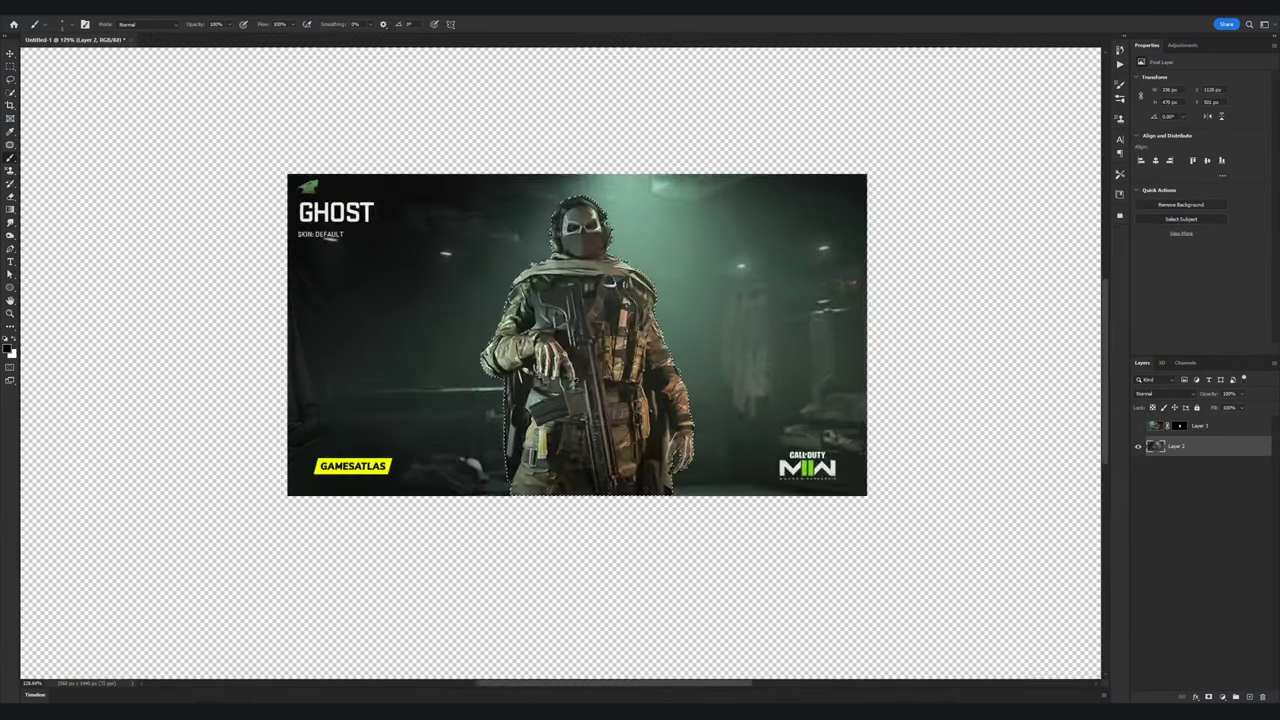
# - Paint the background gap between Ghost's torso and forearm out of the subject selection in Quick Mask mode
pyautogui.press('q')
pyautogui.scroll(19, 765, 437)
pyautogui.moveTo(680, 492); pyautogui.dragTo(669, 496)
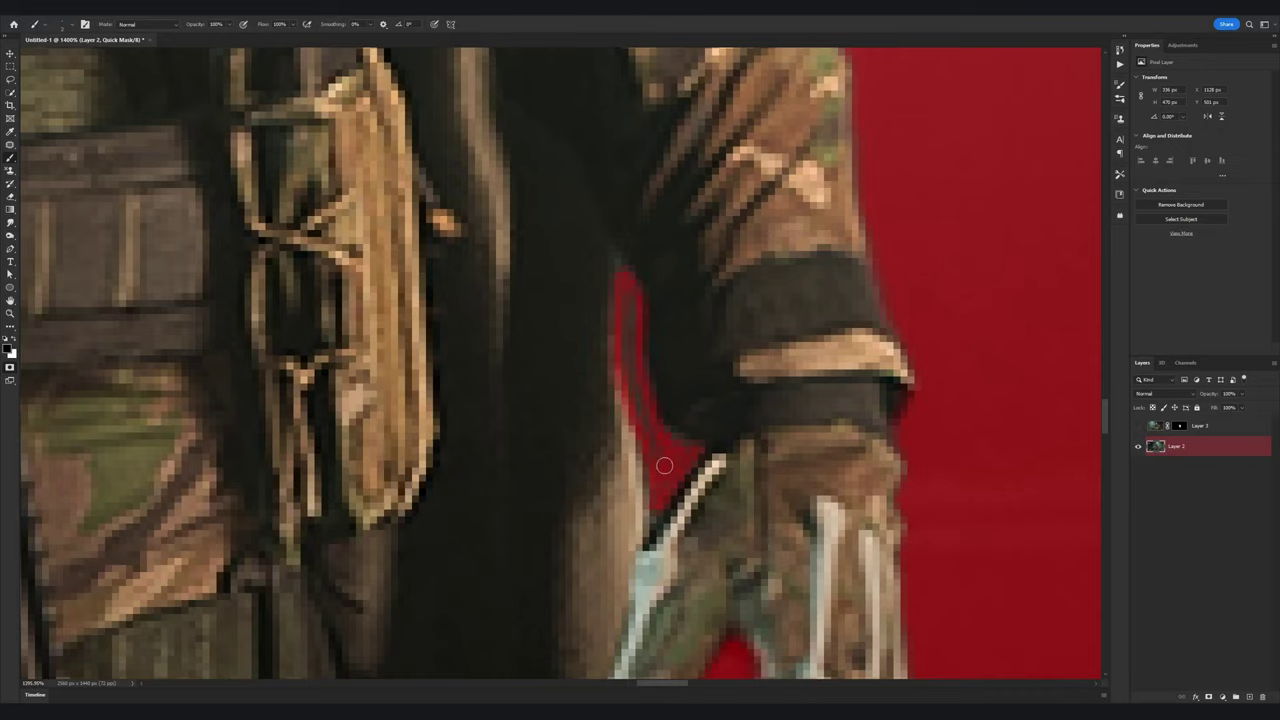
pyautogui.scroll(-10, 654, 446)
pyautogui.scroll(8, 418, 346)
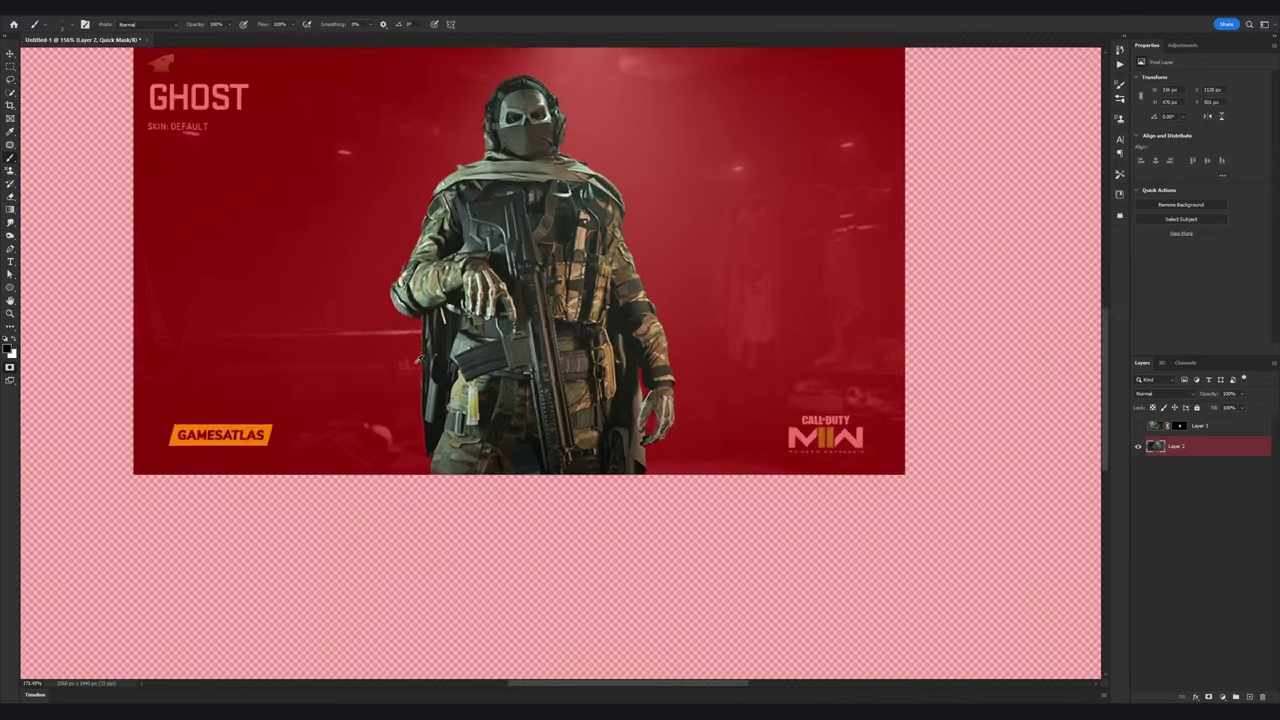
# - Touch up the quick mask along Ghost's cloak, holster side and rifle-side sleeve to restore missing edges
pyautogui.scroll(4, 440, 312)
pyautogui.scroll(-3, 438, 450)
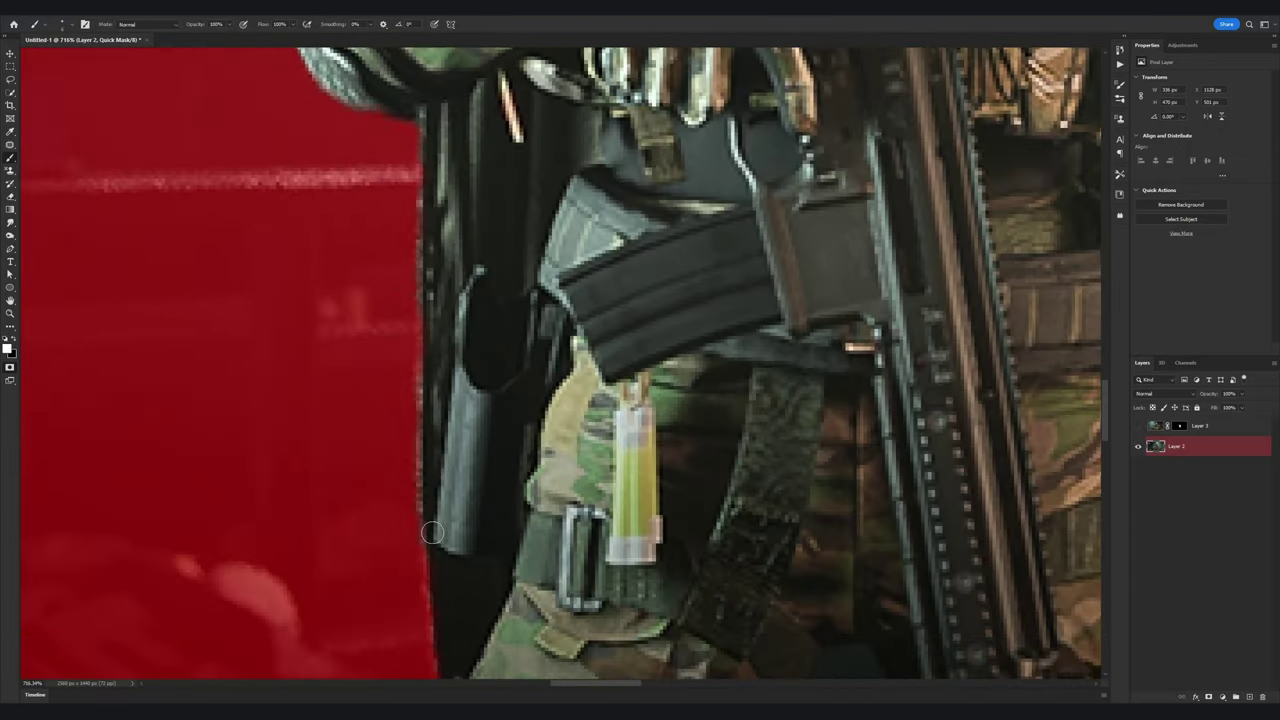
pyautogui.scroll(8, 400, 580)
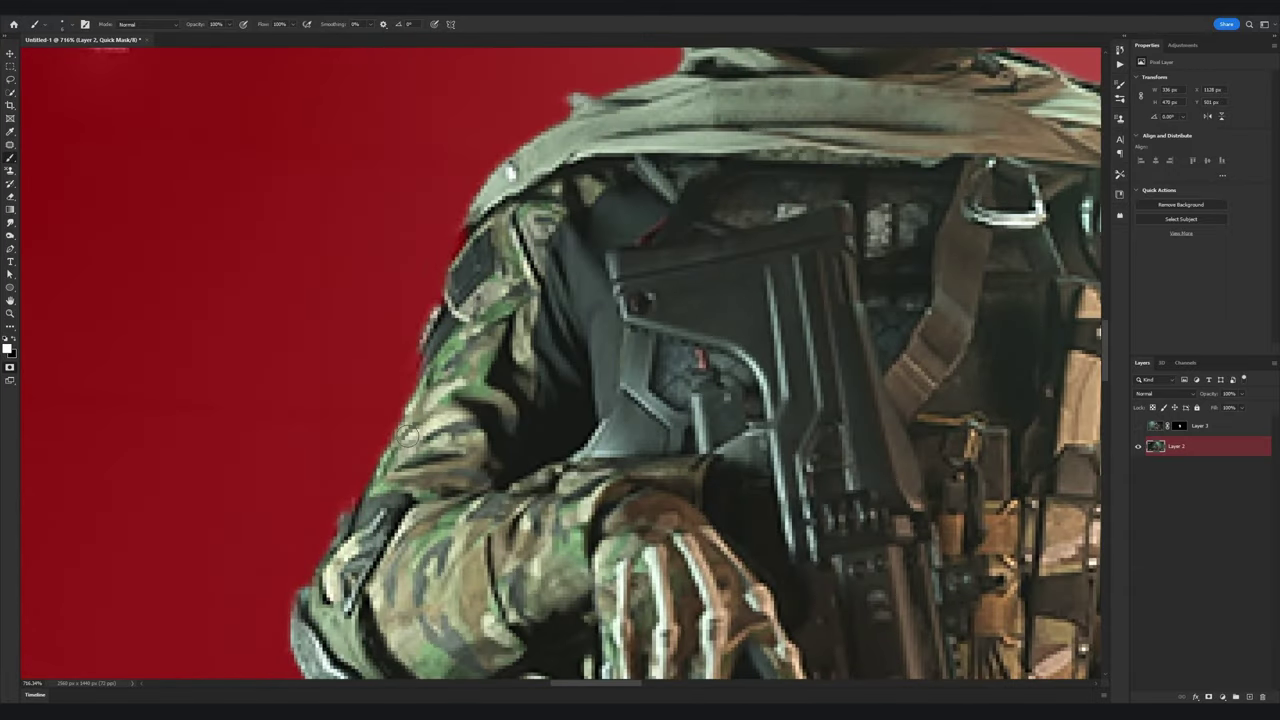
pyautogui.scroll(-8, 500, 250)
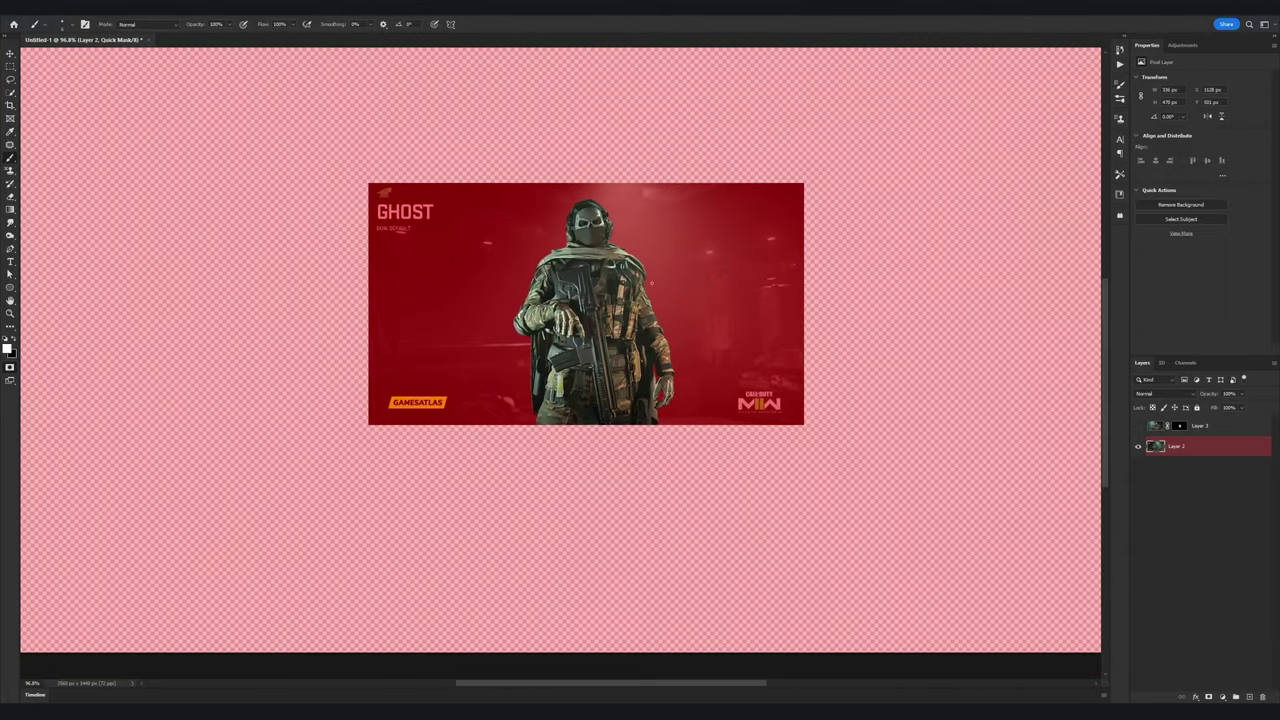
# - Mask the Ghost layer with the refined selection and trim the transparent pixels around the cut-out
pyautogui.press('q')
pyautogui.click(1208, 697)
pyautogui.scroll(-2, 610, 400)
pyautogui.click(54, 9)
pyautogui.click(68, 121)
pyautogui.press('Return')
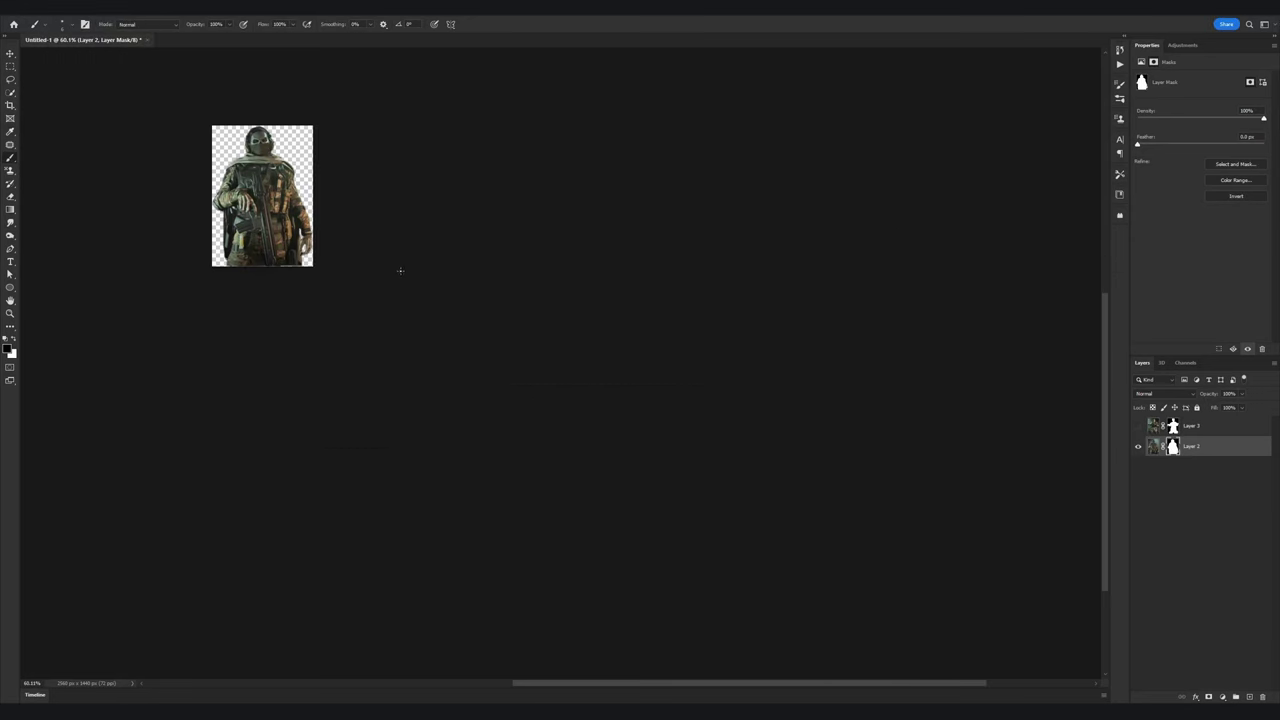
pyautogui.scroll(6, 222, 165)
pyautogui.moveTo(200, 140); pyautogui.dragTo(319, 189)
# - Export the trimmed Ghost cut-out to the Desktop as a PNG numbered 3
pyautogui.click(20, 9)
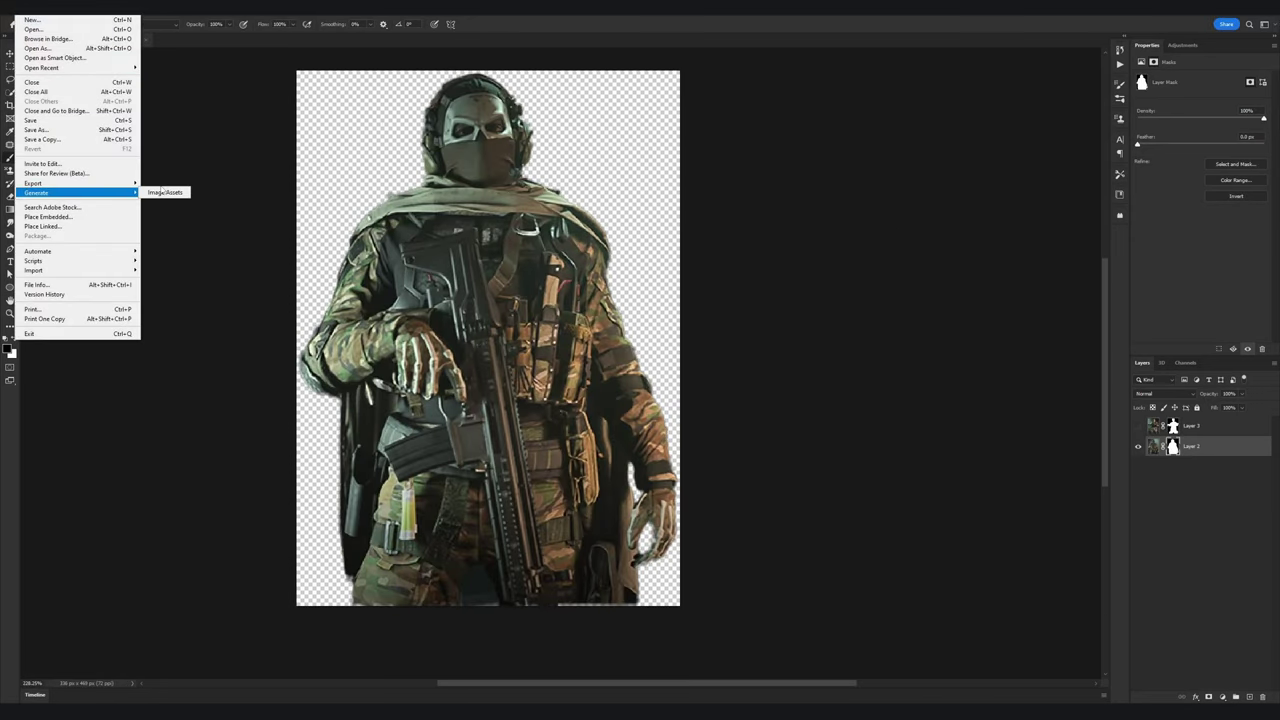
pyautogui.moveTo(60, 183)
pyautogui.click(185, 183)
pyautogui.click(212, 172)
pyautogui.click(114, 309)
pyautogui.write('3')
pyautogui.press('Return')
# - Undo the trim to restore the full canvas and hide the Ghost layer
pyautogui.hotkey('ctrl', 'z')
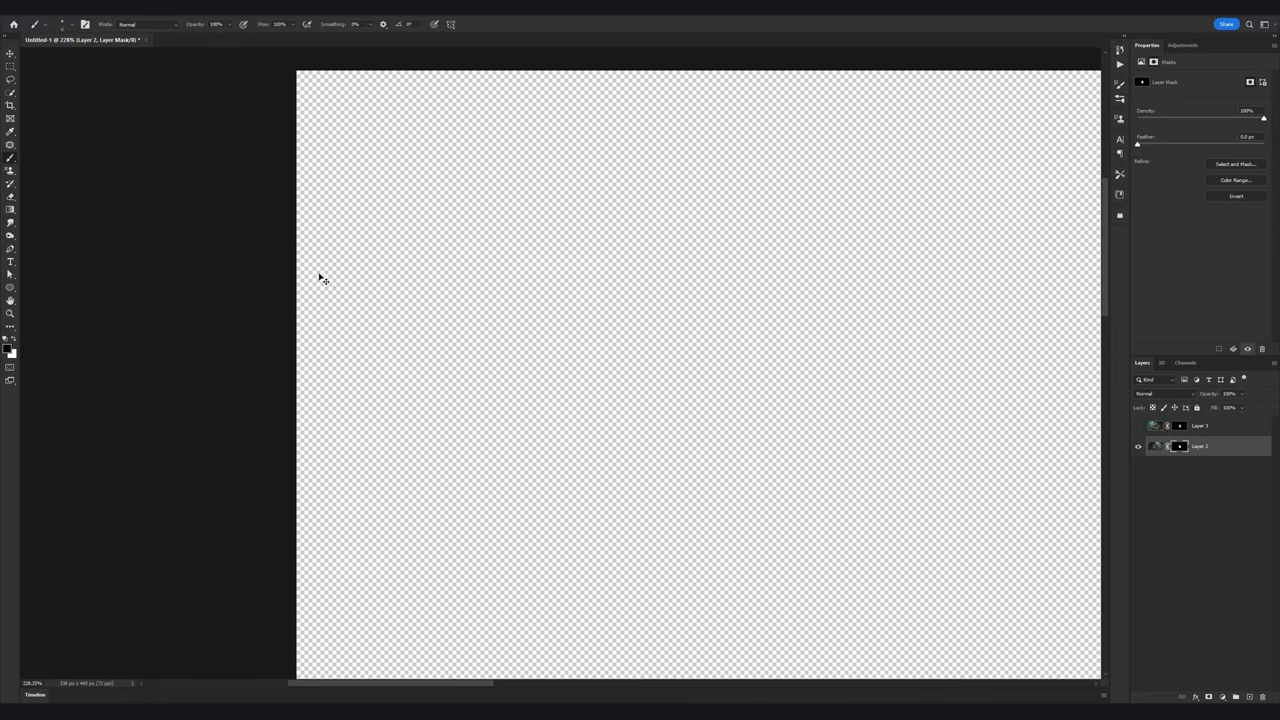
pyautogui.scroll(-8, 323, 277)
pyautogui.scroll(5, 430, 270)
pyautogui.scroll(-5, 529, 314)
pyautogui.moveTo(942, 326); pyautogui.dragTo(1003, 383)
pyautogui.click(1138, 447)
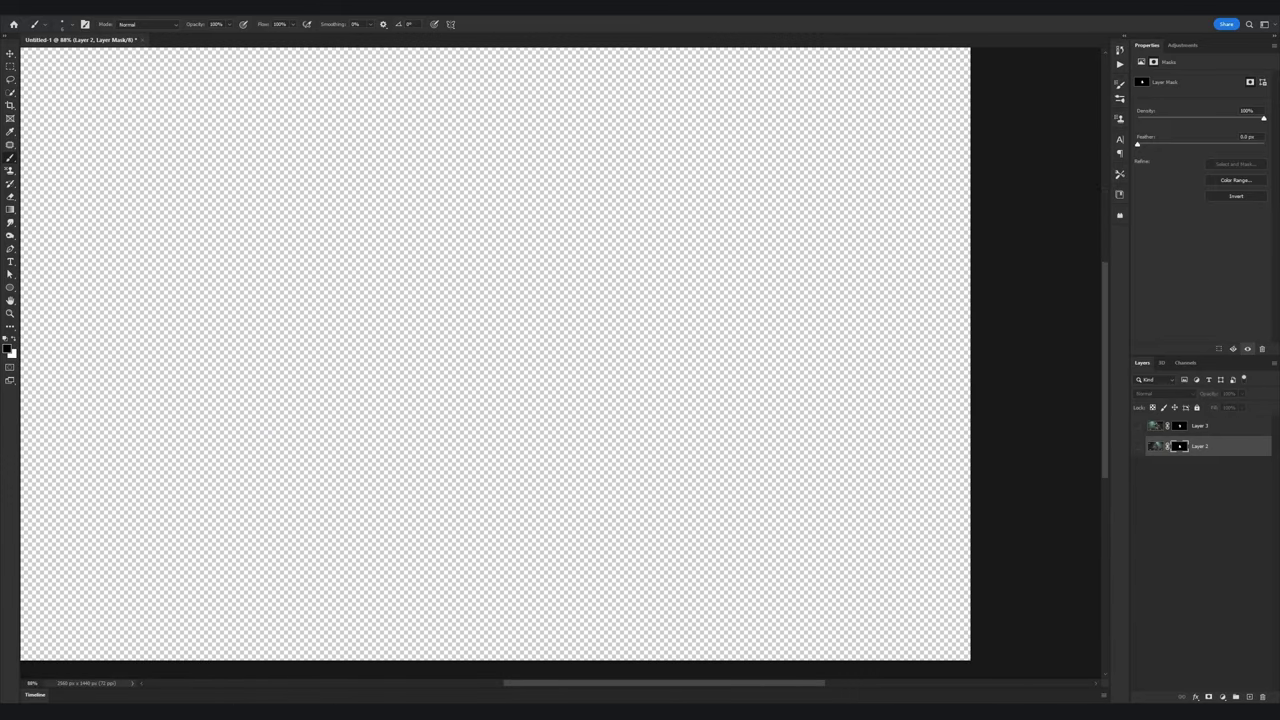
# - Switch to the browser and copy the full-size Gus operator image from the warzone 2 character model image results
pyautogui.hotkey('alt', 'Tab')
pyautogui.scroll(-10, 560, 400)
pyautogui.scroll(-5, 840, 565)
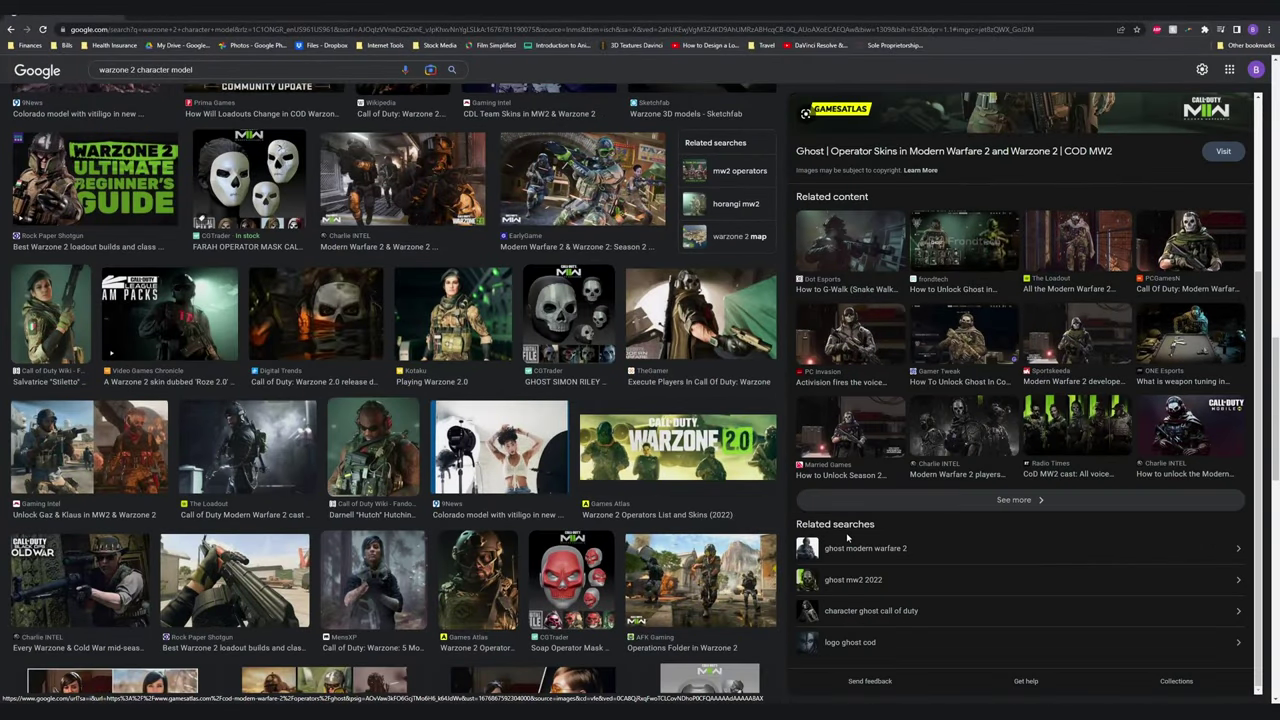
pyautogui.scroll(10, 540, 410)
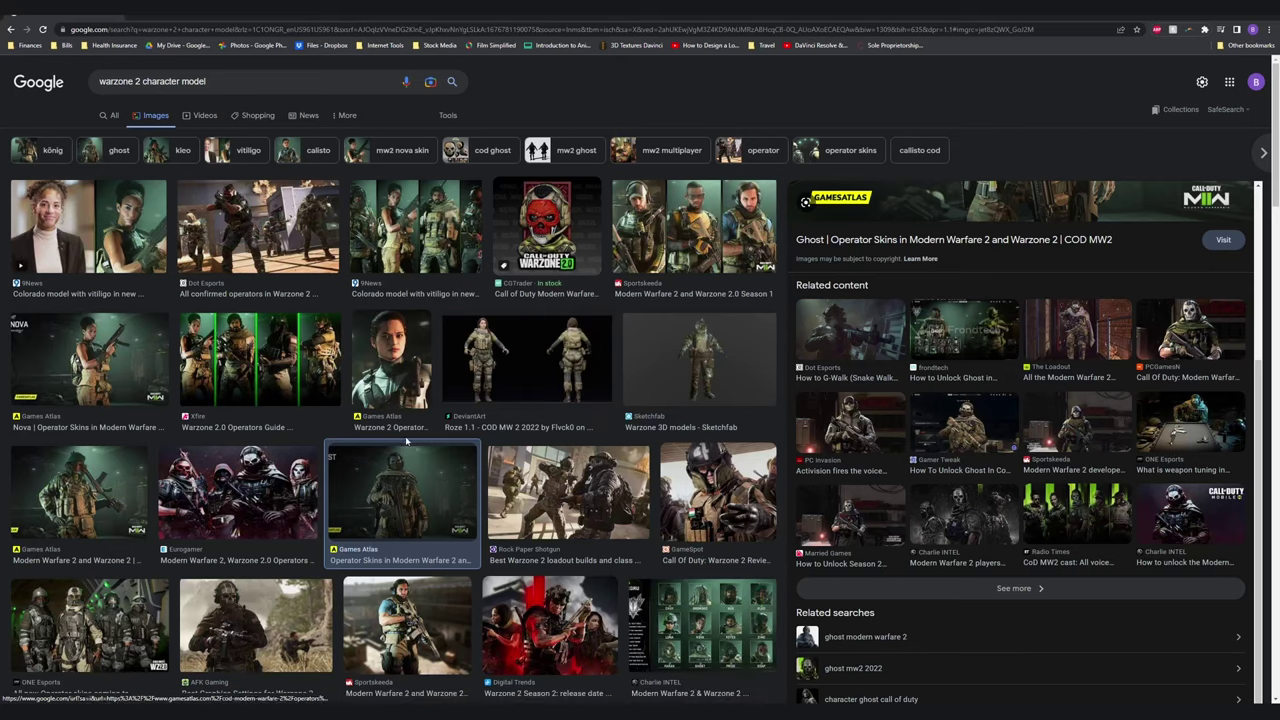
pyautogui.scroll(-3, 406, 443)
pyautogui.click(90, 193)
pyautogui.click(968, 497)
pyautogui.rightClick(1047, 206)
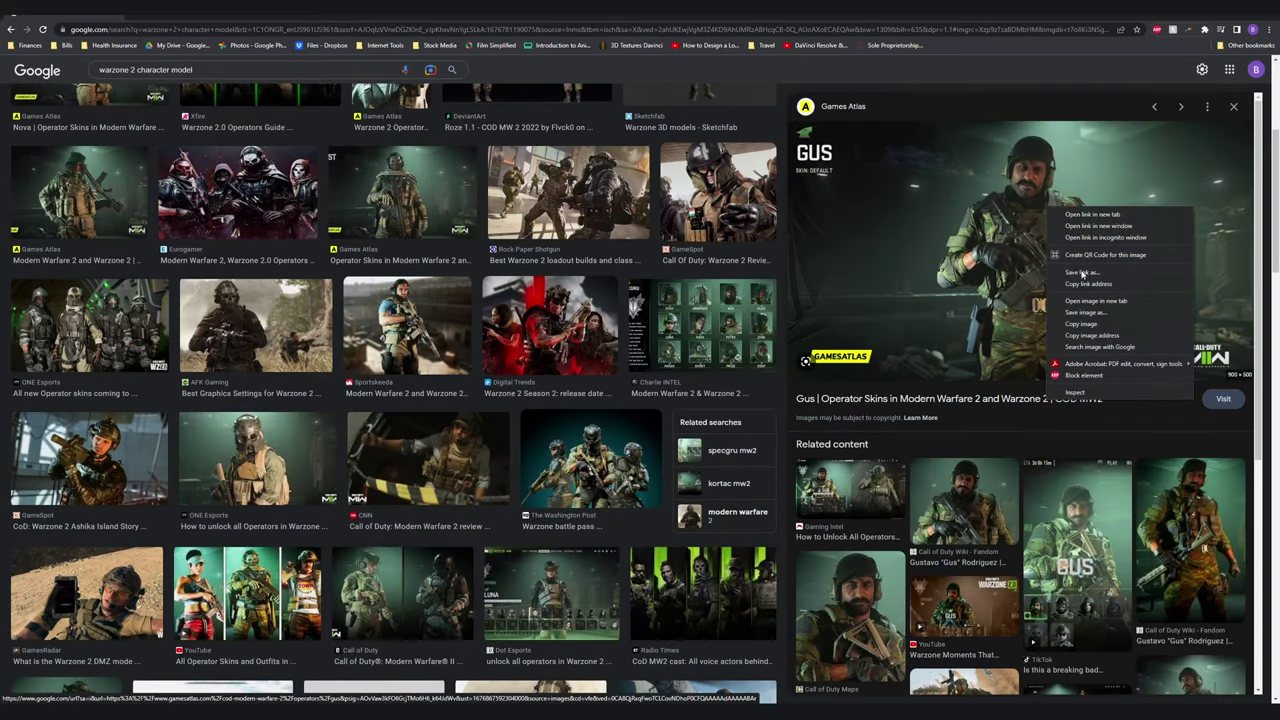
pyautogui.click(1084, 322)
# - Switch back to Photoshop, paste the Gus image as a new layer and select its subject
pyautogui.hotkey('alt', 'Tab')
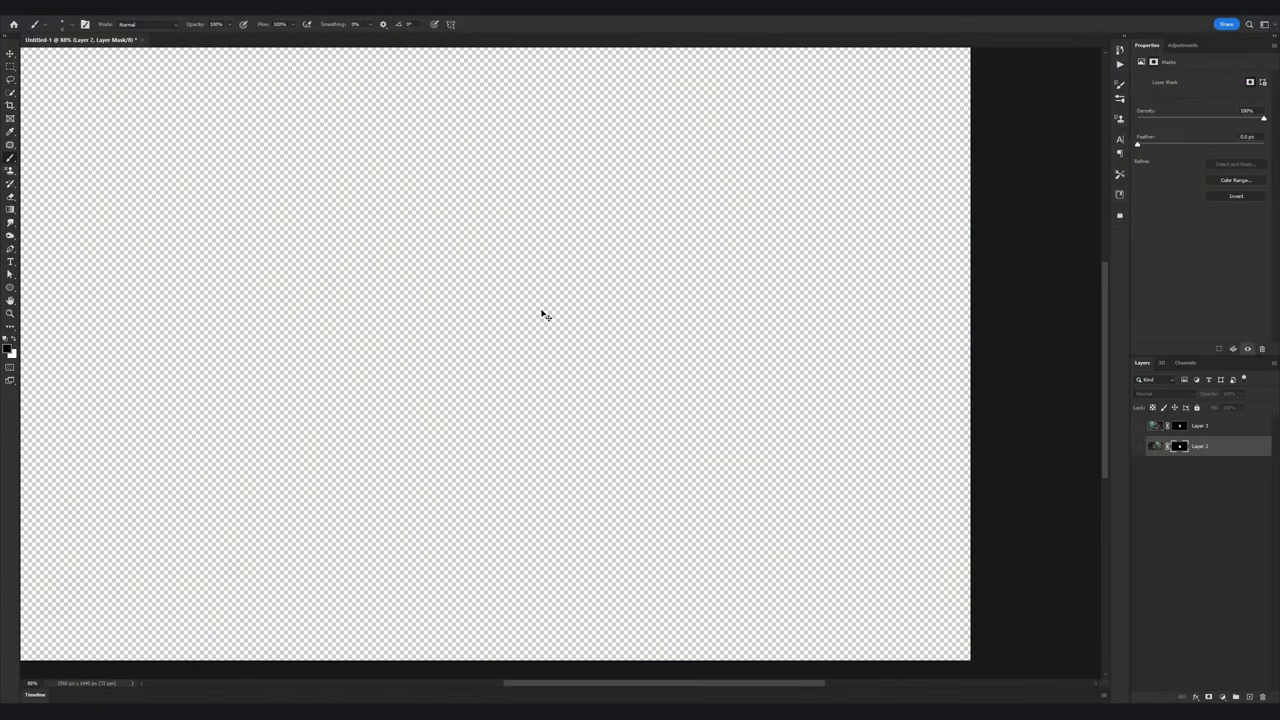
pyautogui.hotkey('ctrl', 'v')
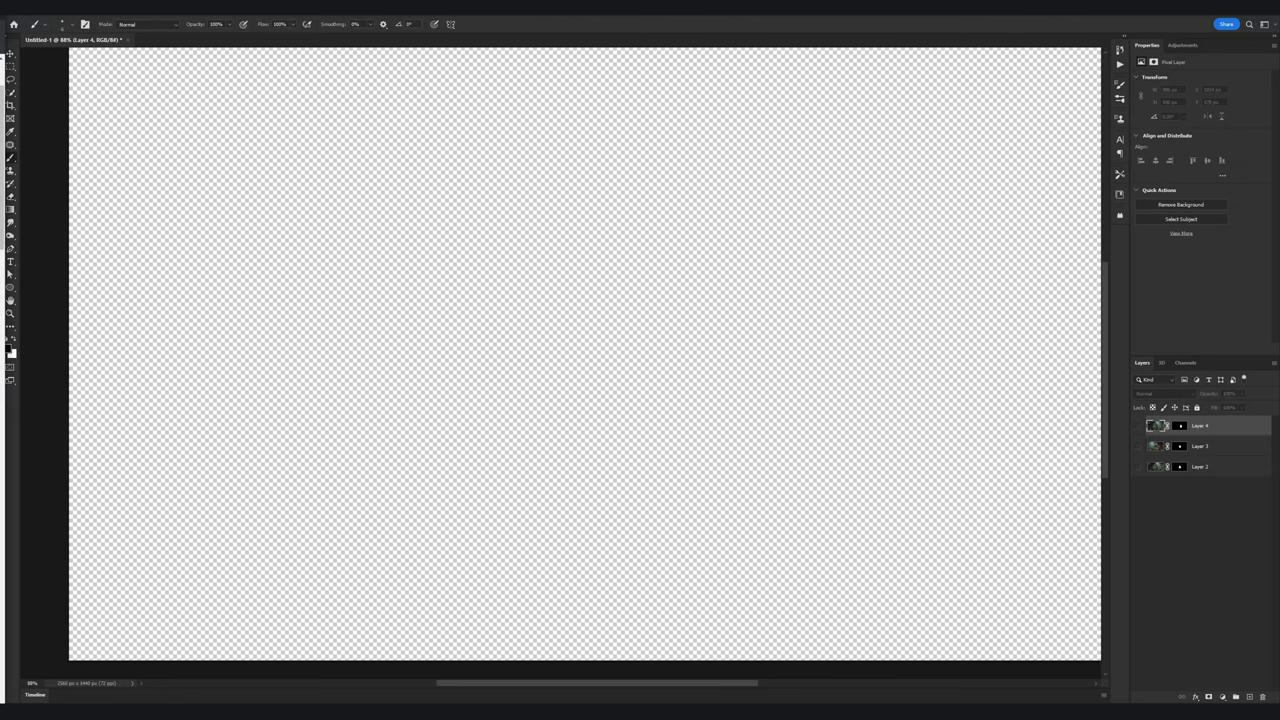
pyautogui.hotkey('ctrl', 'v')
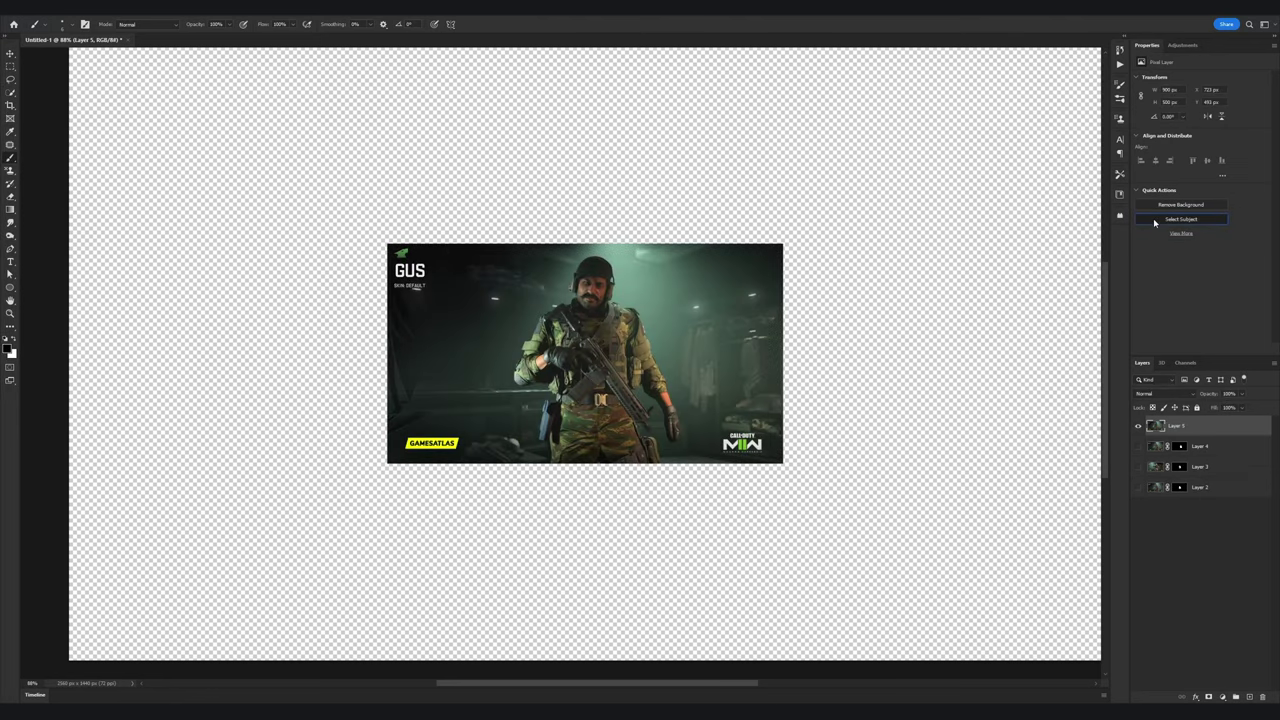
pyautogui.scroll(5, 625, 362)
# - Examine the subject selection as a quick mask around Gus's holster, sleeves, rifle and head
pyautogui.press('q')
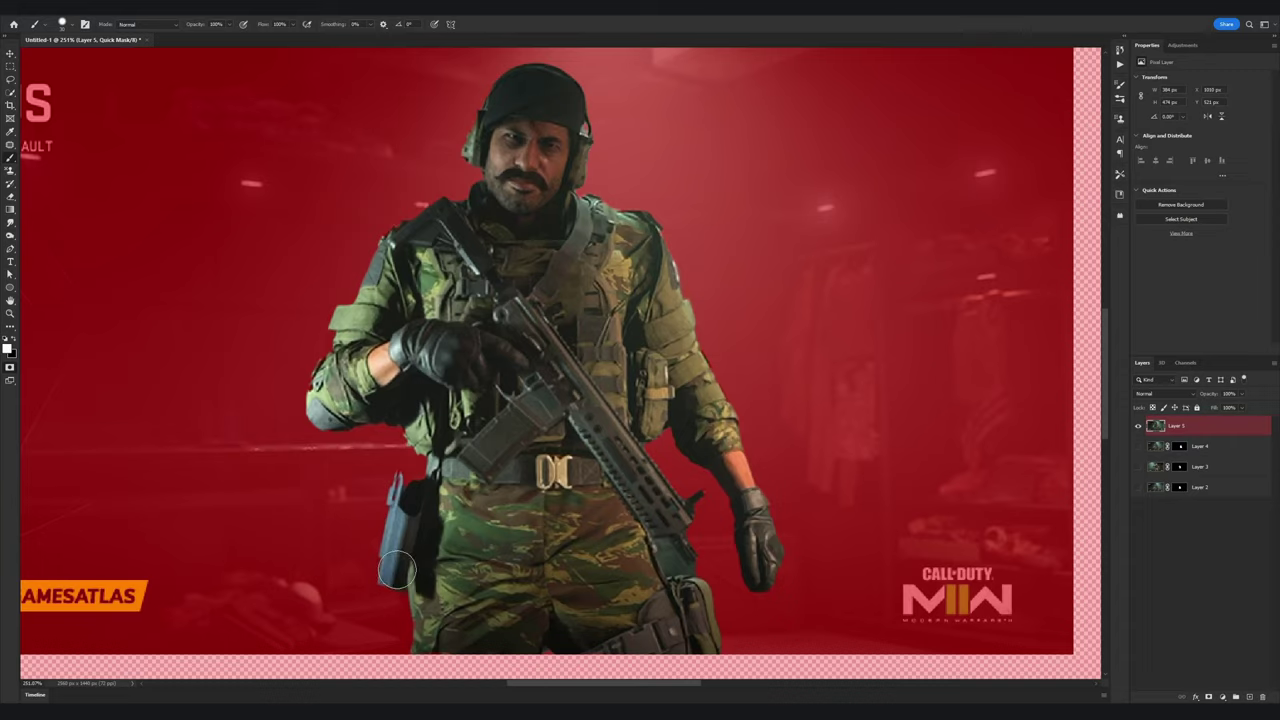
pyautogui.scroll(5, 432, 432)
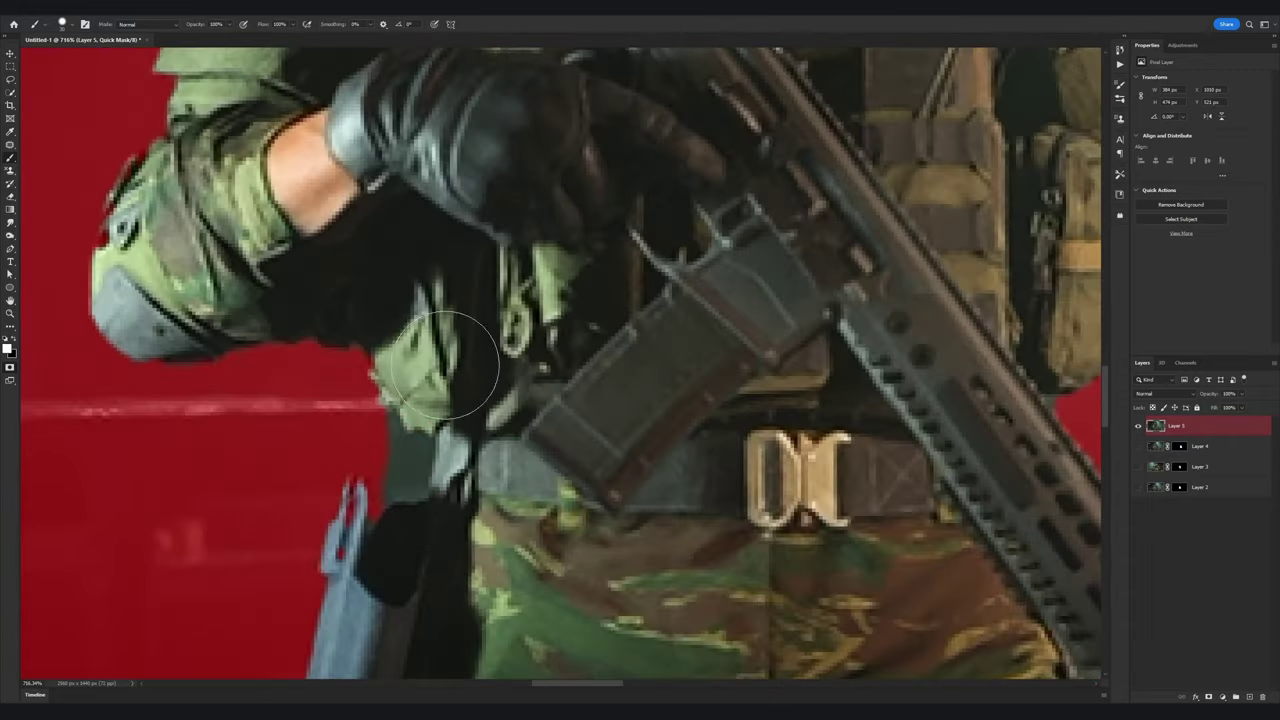
pyautogui.scroll(-8, 410, 325)
pyautogui.scroll(4, 522, 135)
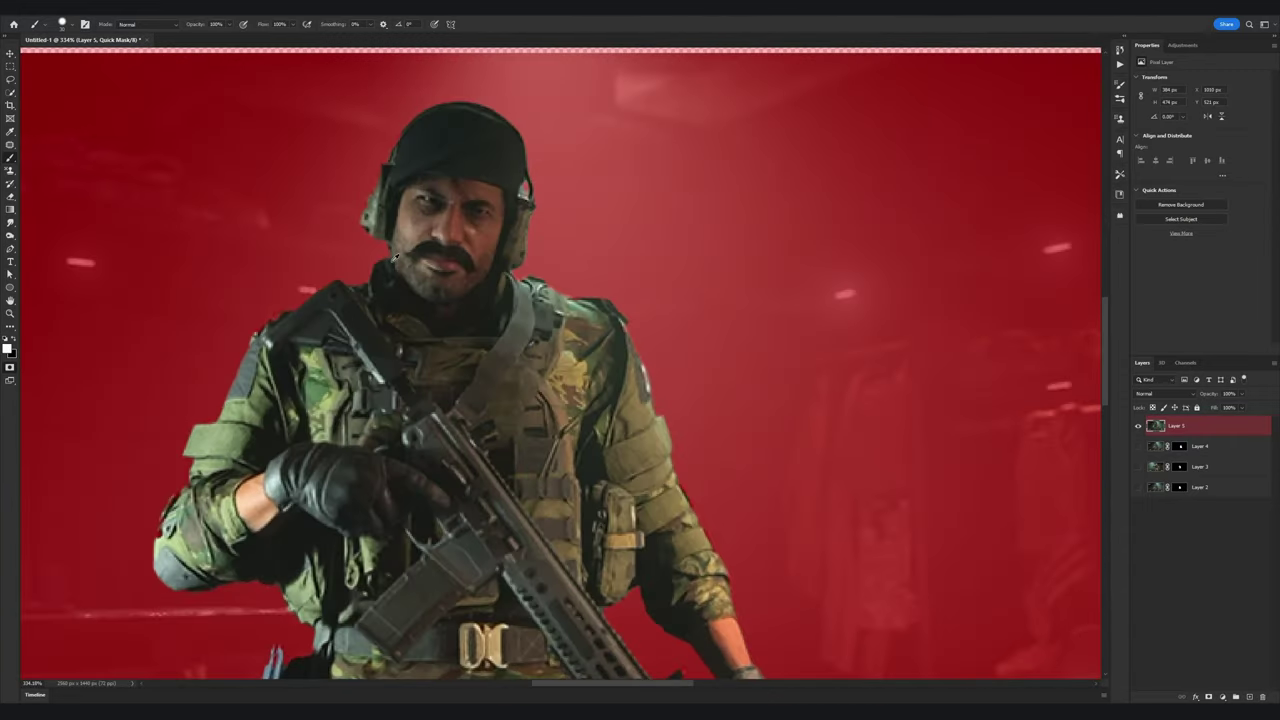
pyautogui.scroll(-3, 396, 258)
pyautogui.scroll(5, 561, 428)
pyautogui.scroll(-5, 448, 358)
pyautogui.moveTo(448, 360); pyautogui.dragTo(554, 360)
pyautogui.press('q')
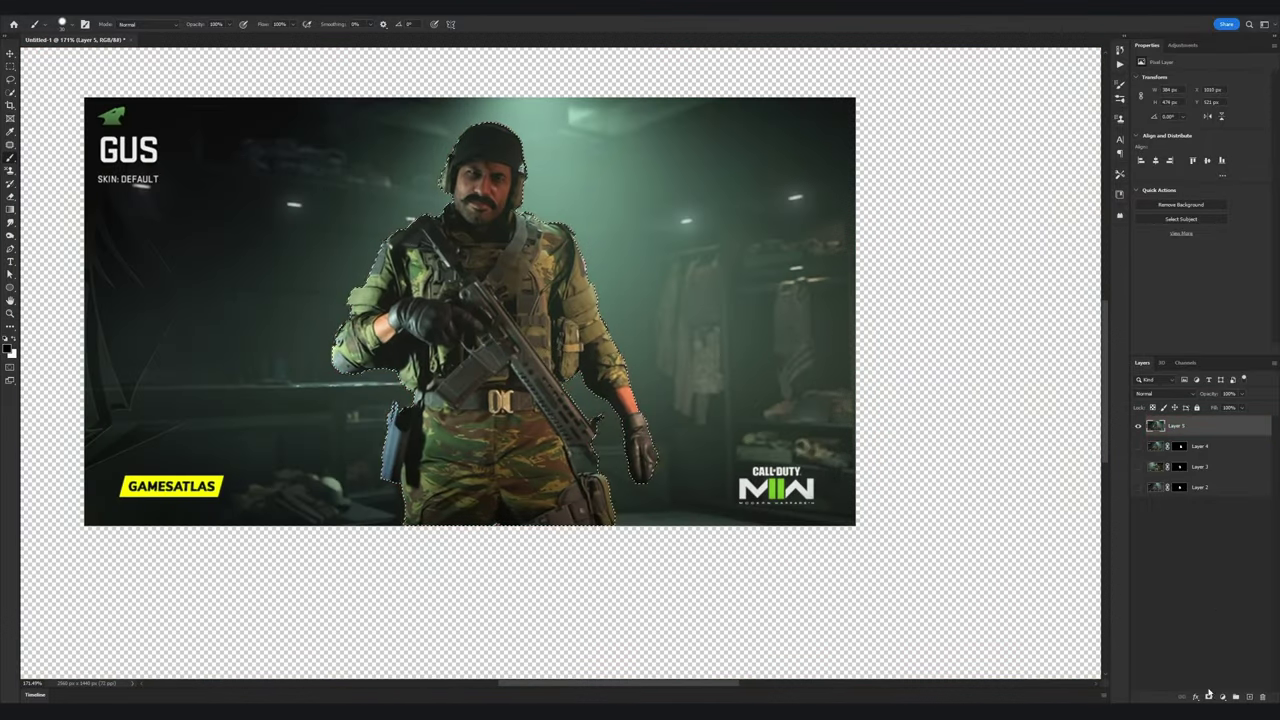
# - Mask the Gus layer with the subject selection and trim the transparent pixels around the cut-out
pyautogui.click(1209, 697)
pyautogui.scroll(-2, 547, 372)
pyautogui.scroll(1, 391, 243)
pyautogui.click(52, 9)
pyautogui.click(75, 134)
pyautogui.click(689, 210)
# - Export the trimmed Gus cut-out to the Desktop as a PNG with its own model file name
pyautogui.scroll(-8, 137, 157)
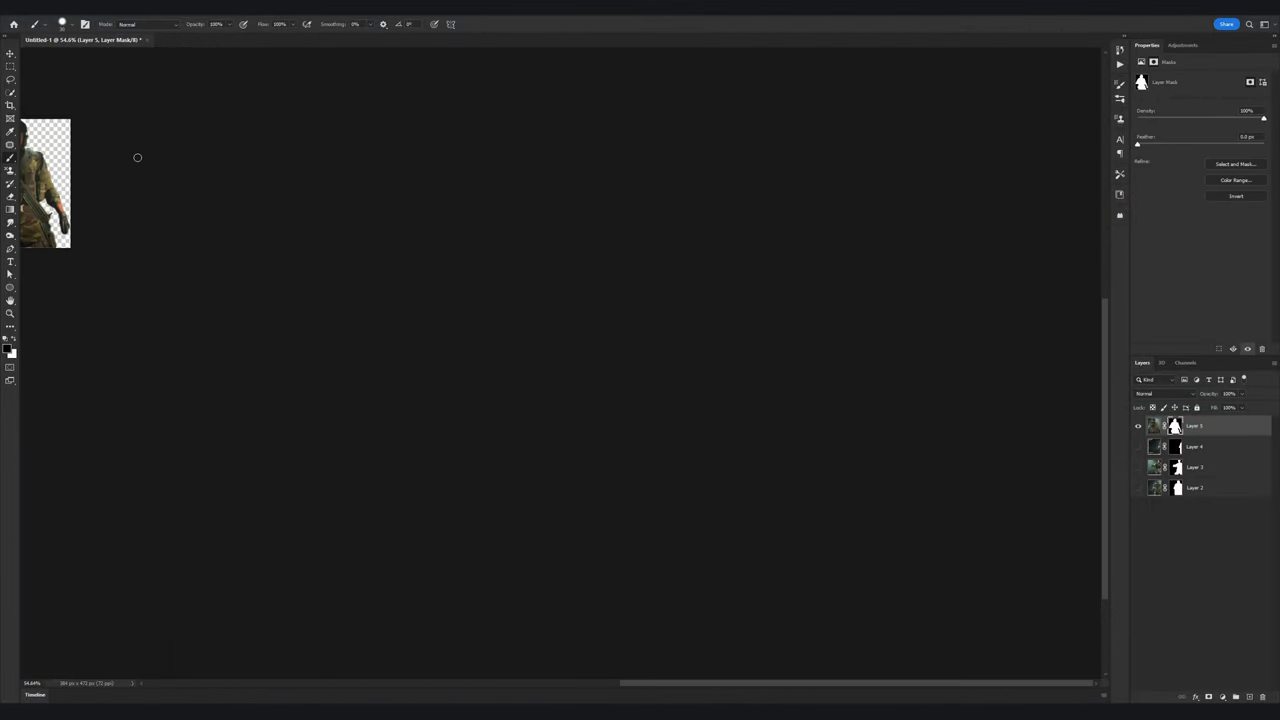
pyautogui.moveTo(137, 157); pyautogui.dragTo(299, 220)
pyautogui.scroll(9, 299, 220)
pyautogui.moveTo(102, 70); pyautogui.dragTo(267, 204)
pyautogui.click(22, 9)
pyautogui.moveTo(42, 184)
pyautogui.click(192, 184)
pyautogui.click(268, 155)
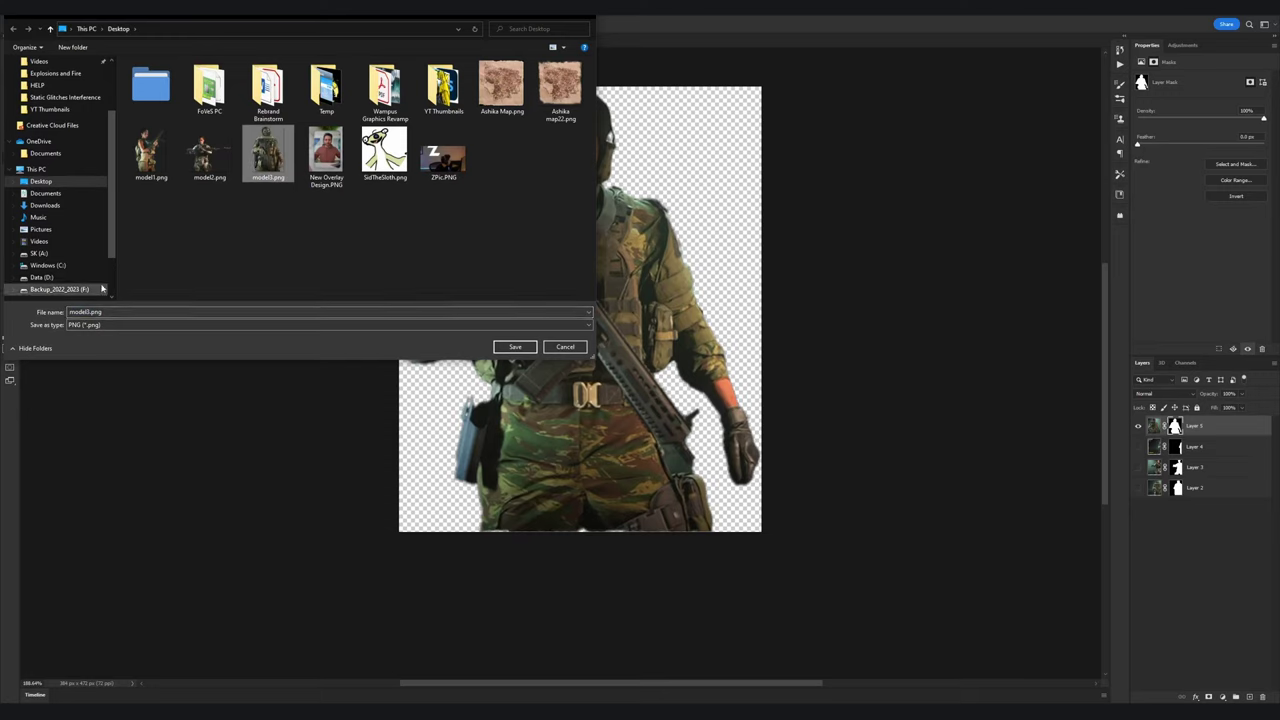
pyautogui.click(113, 312)
pyautogui.press('Return')
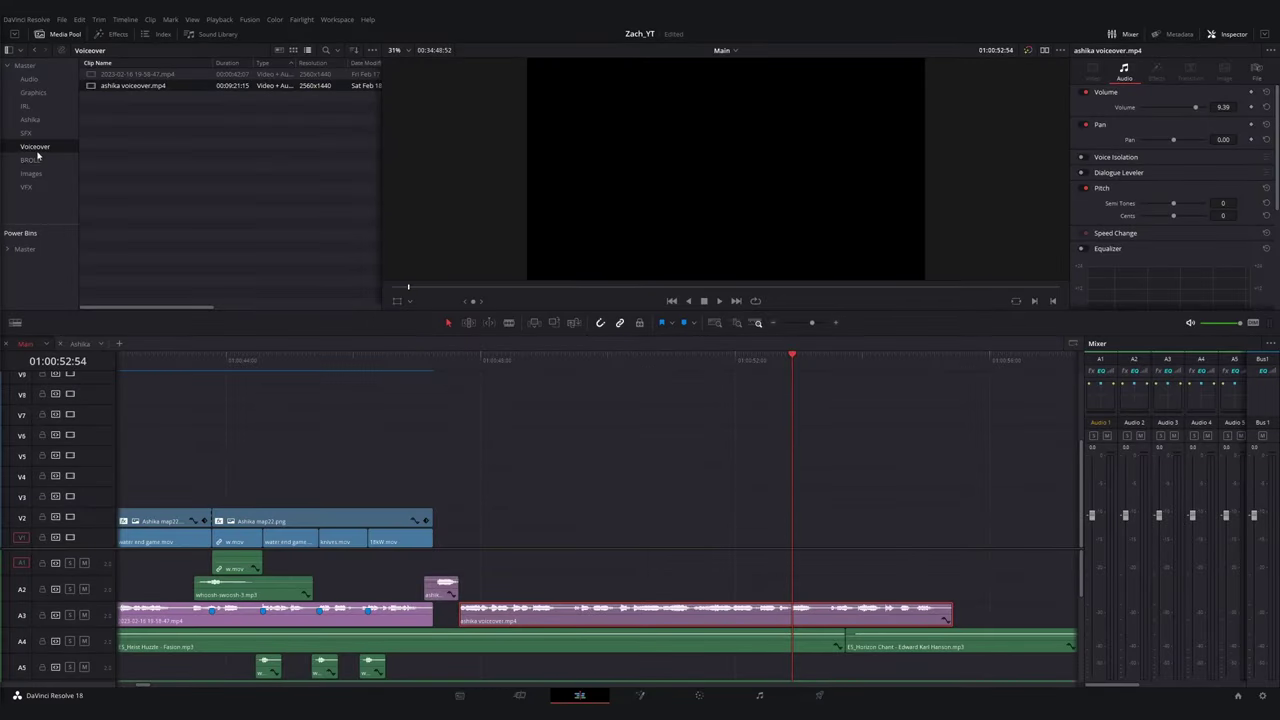
# - In DaVinci Resolve, place the dark-poly background clip from the BROLL bin on video track 1, starting at 01:00:51:19
pyautogui.click(36, 158)
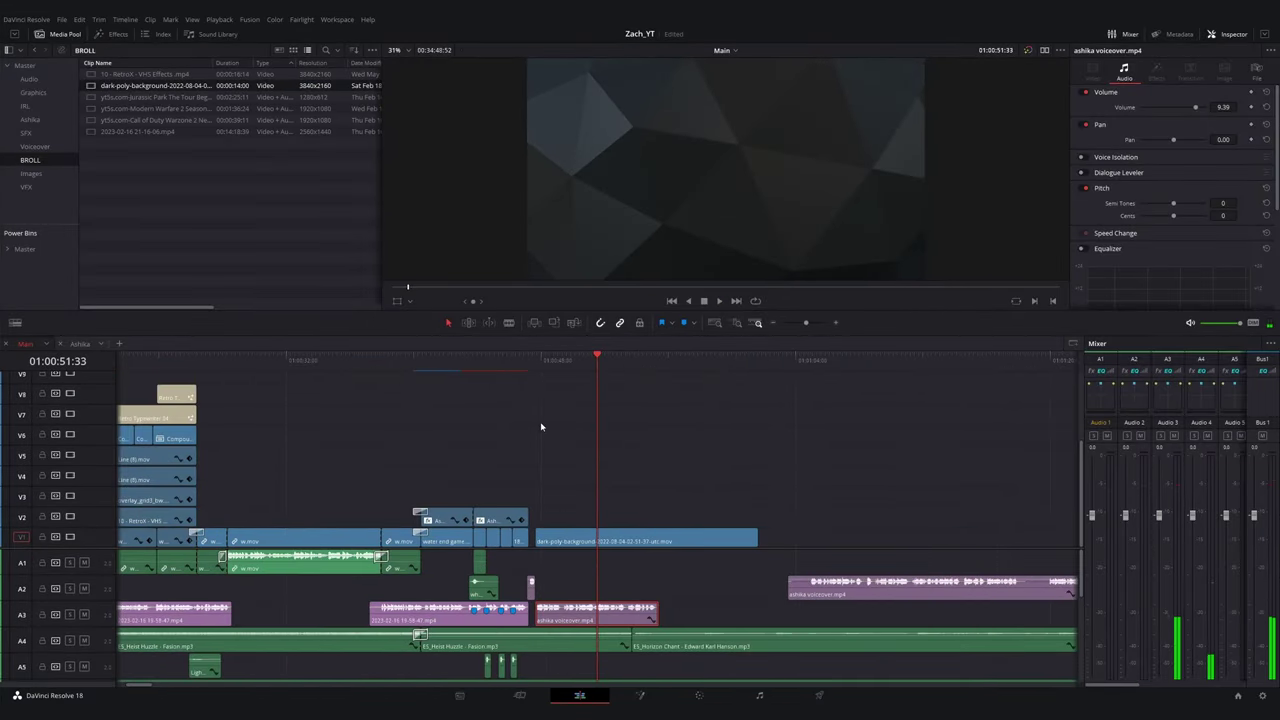
pyautogui.scroll(2, 496, 549)
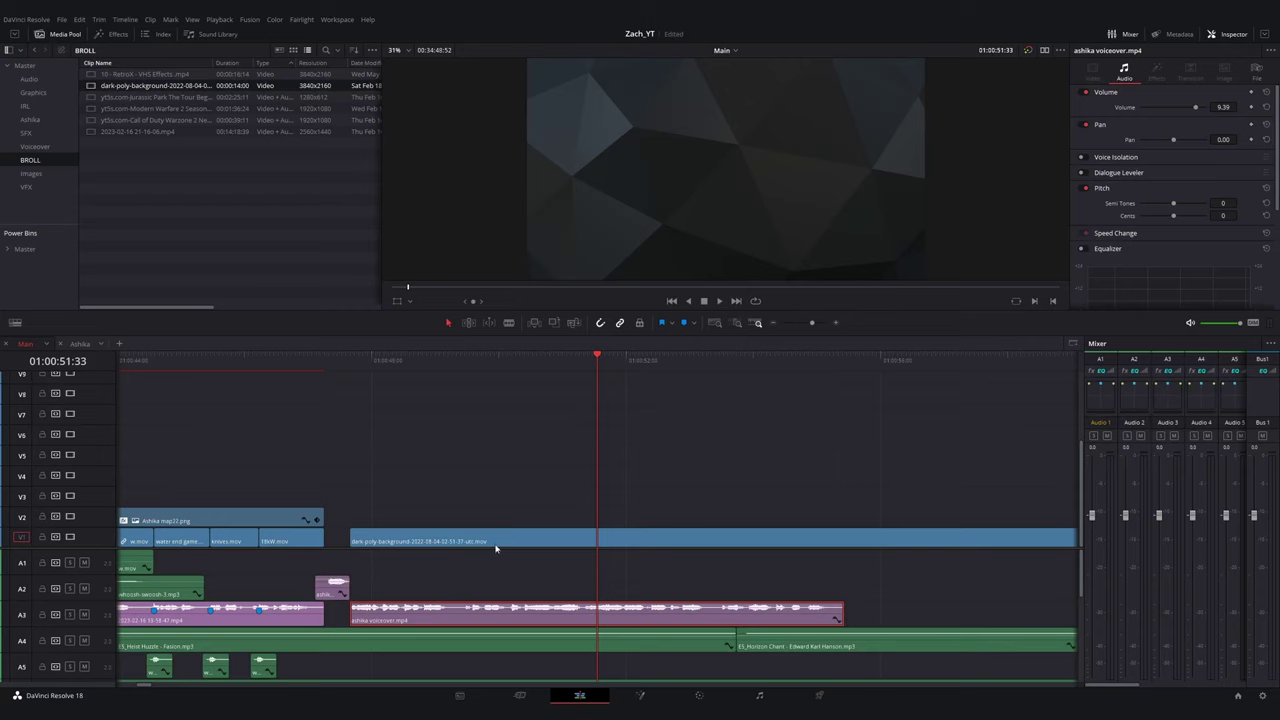
pyautogui.click(570, 361)
pyautogui.press('space')
pyautogui.click(559, 361)
pyautogui.click(482, 363)
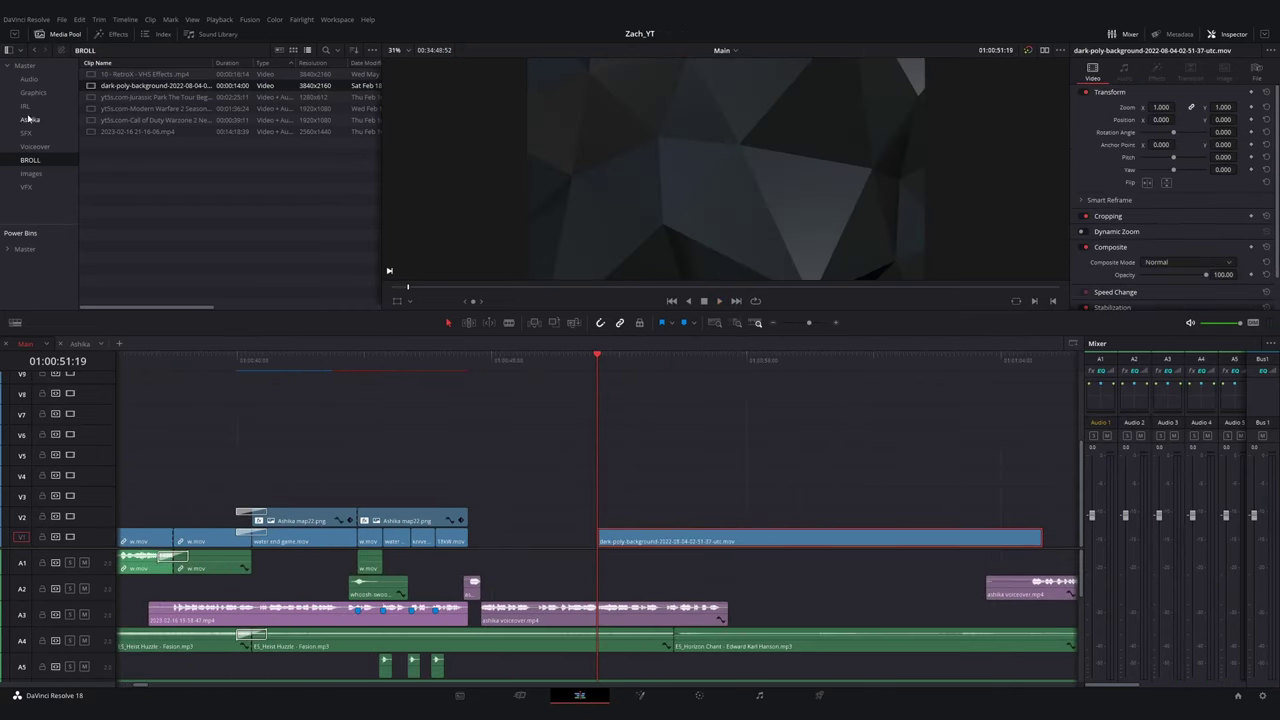
# - Apply the Resolve FX Transform effect to the dark-poly background clip
pyautogui.click(112, 34)
pyautogui.click(36, 147)
pyautogui.moveTo(66, 191); pyautogui.dragTo(64, 218)
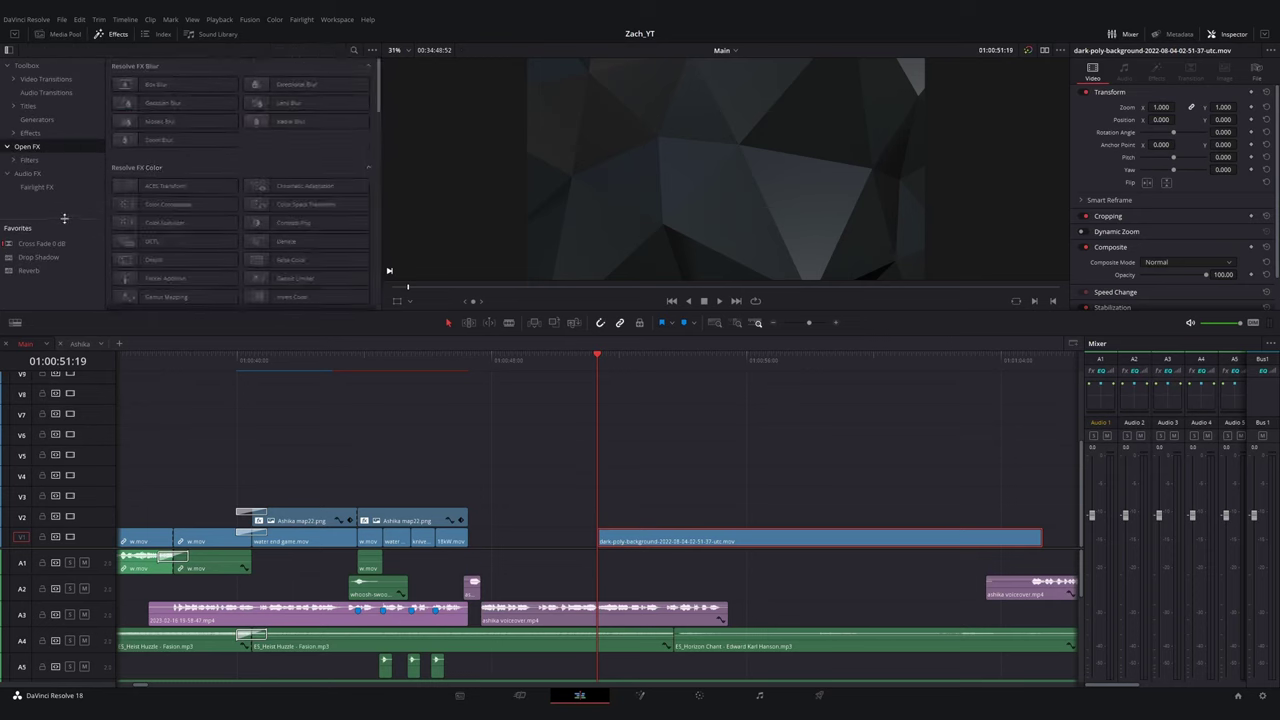
pyautogui.scroll(-15, 304, 190)
pyautogui.moveTo(306, 190); pyautogui.dragTo(643, 539)
# - Keyframe the background's Transform effect with Position Y at 1.001 on the clip's first frame and set Motion Blur to 1.000
pyautogui.press('space')
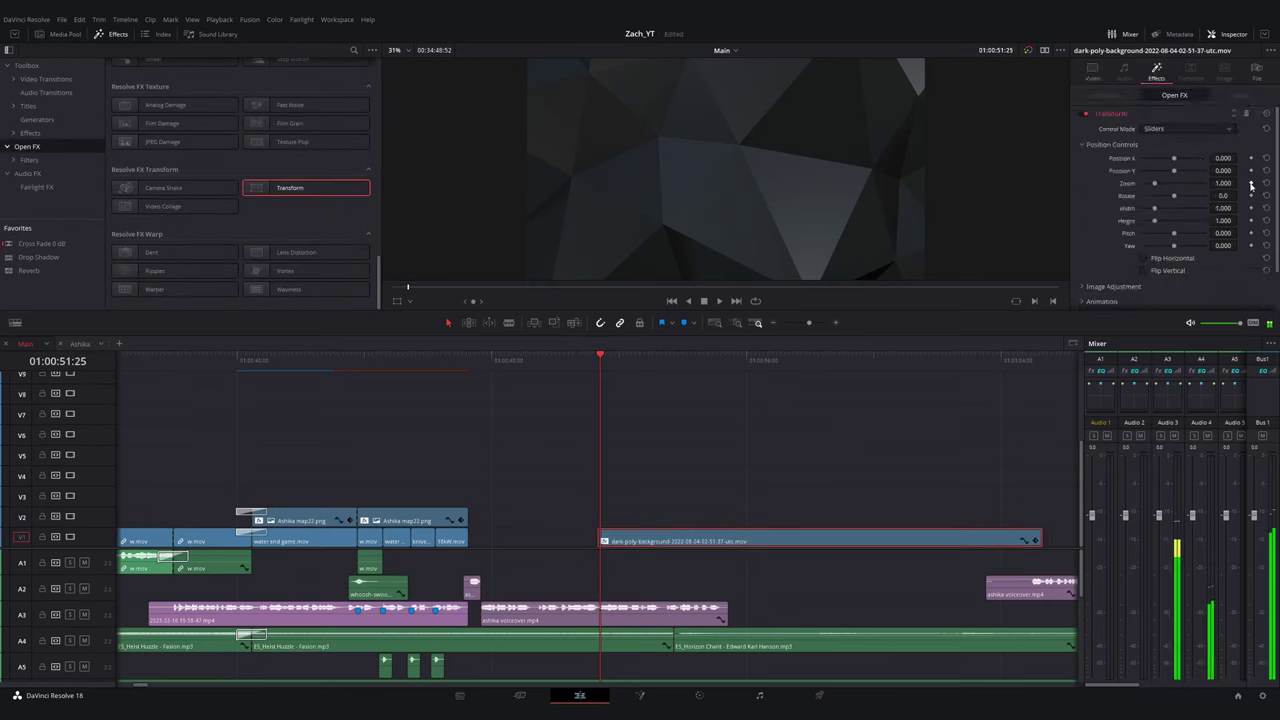
pyautogui.moveTo(1211, 172); pyautogui.dragTo(1240, 171)
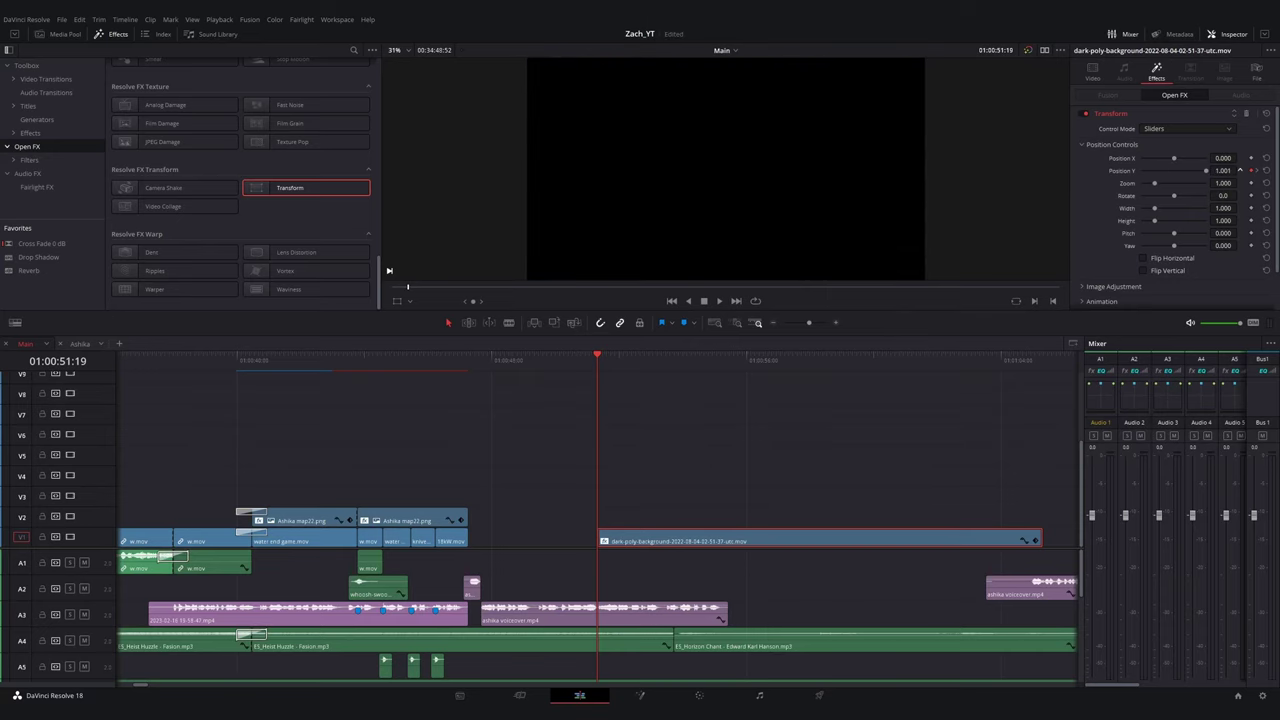
pyautogui.scroll(-3, 1141, 274)
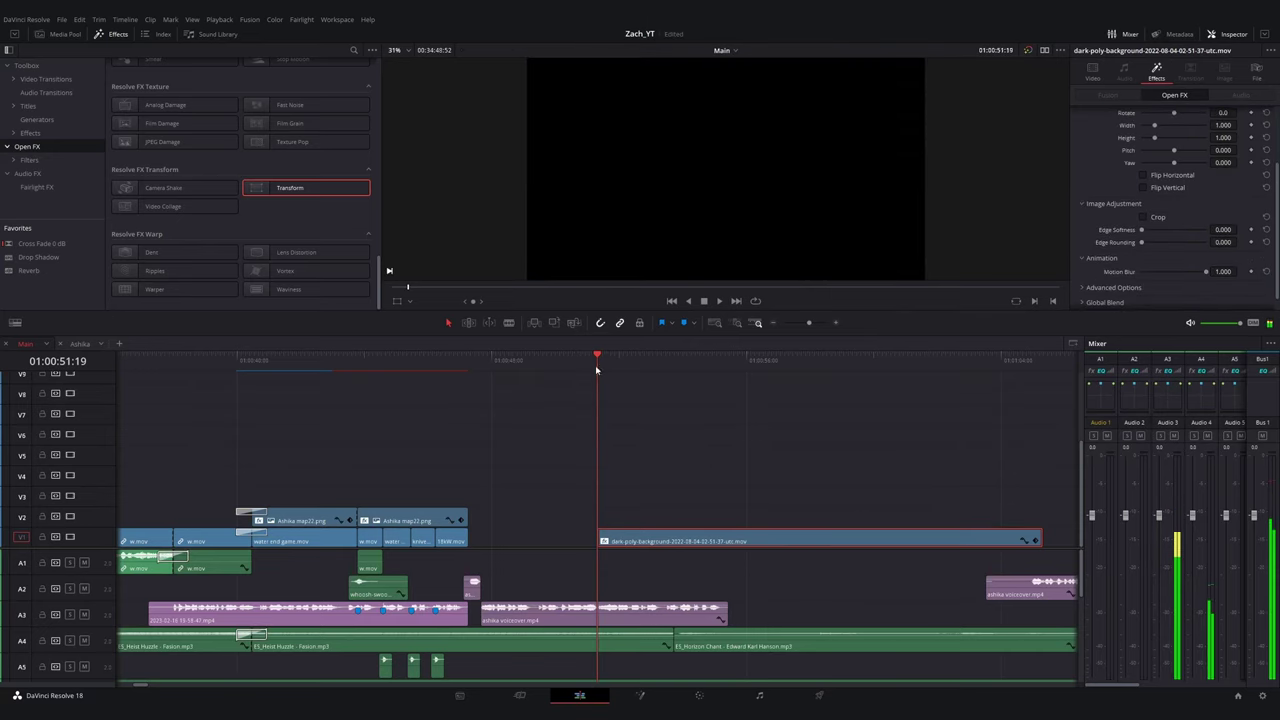
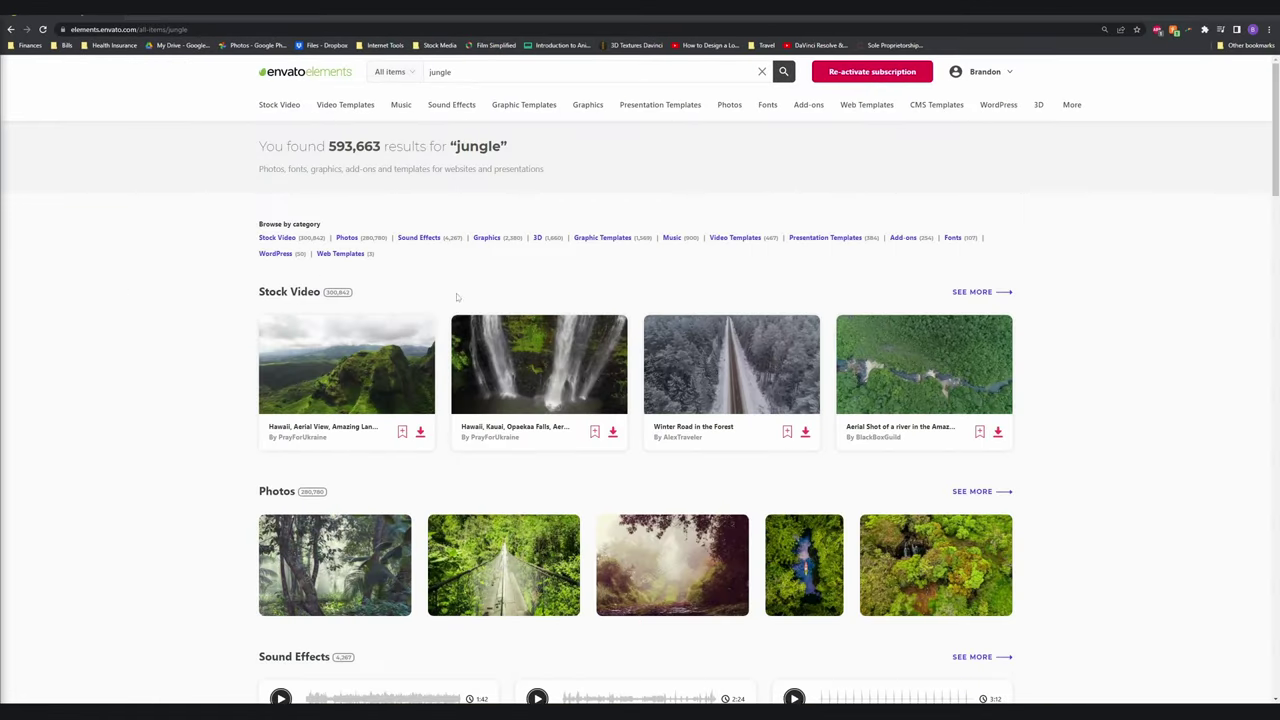
# - Narrow the Envato Elements jungle search to stock video motion graphics and browse the clips
pyautogui.scroll(-8, 510, 337)
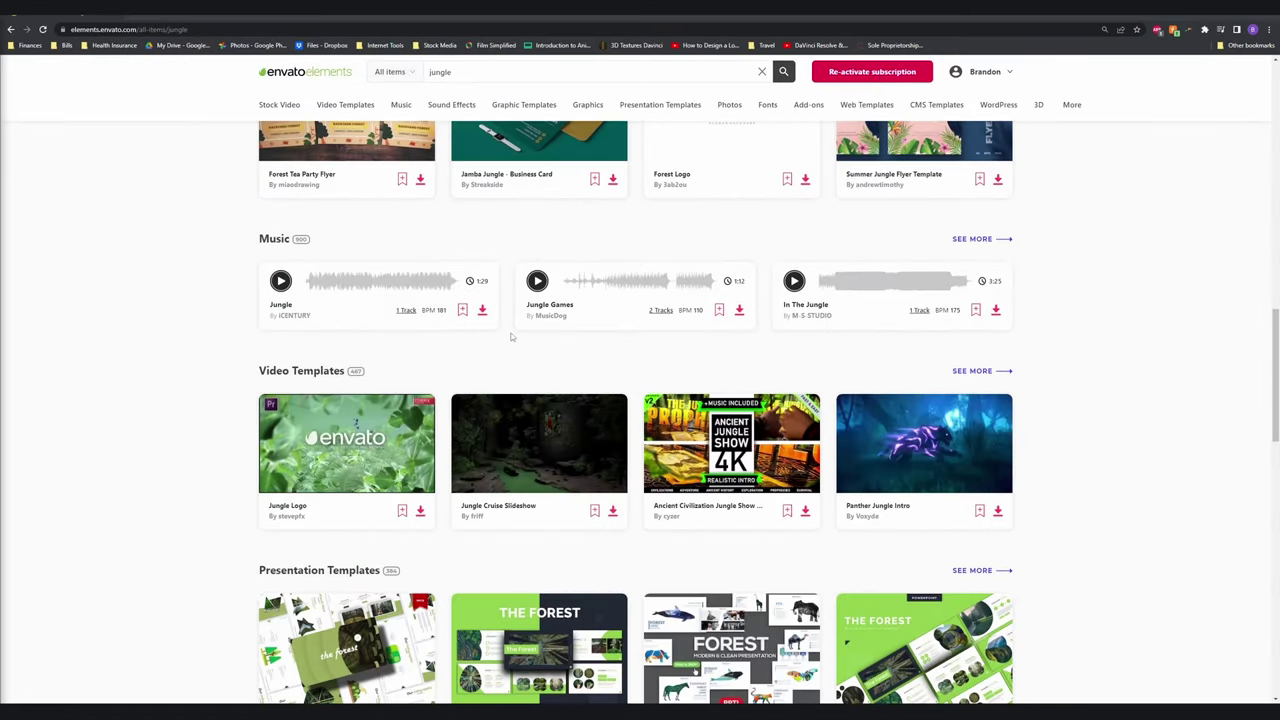
pyautogui.scroll(-9, 510, 337)
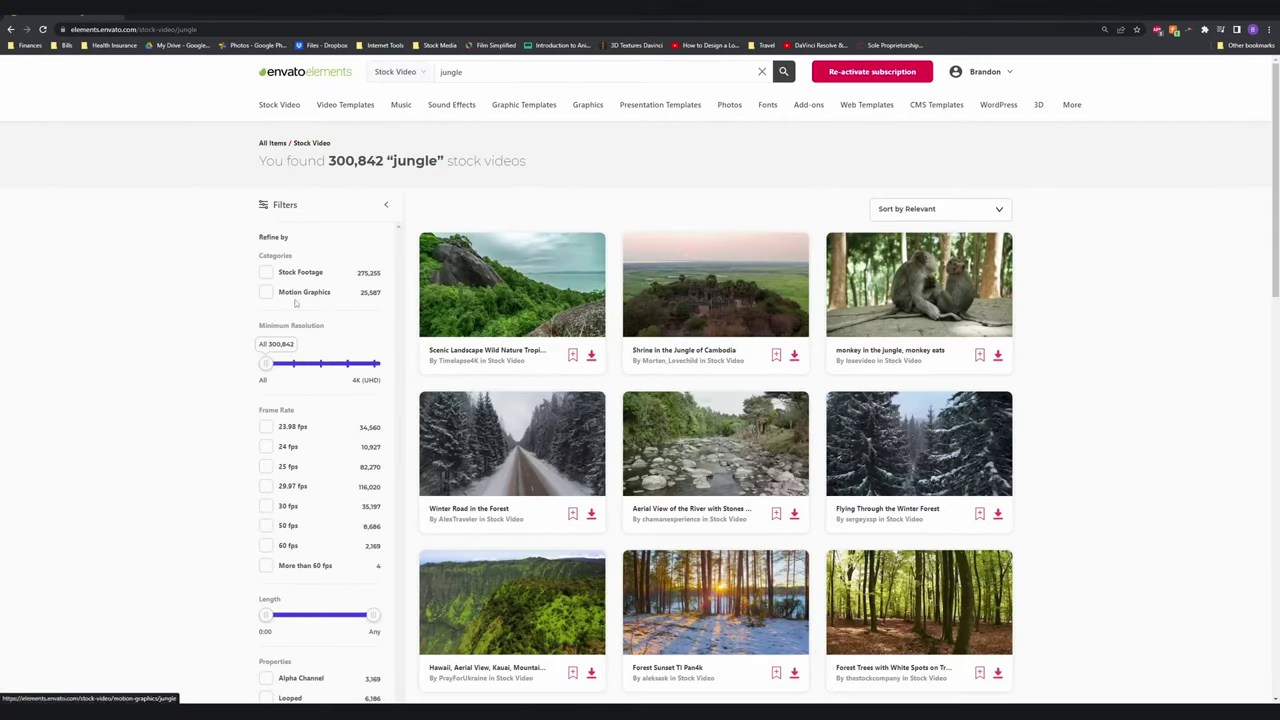
pyautogui.scroll(-3, 270, 340)
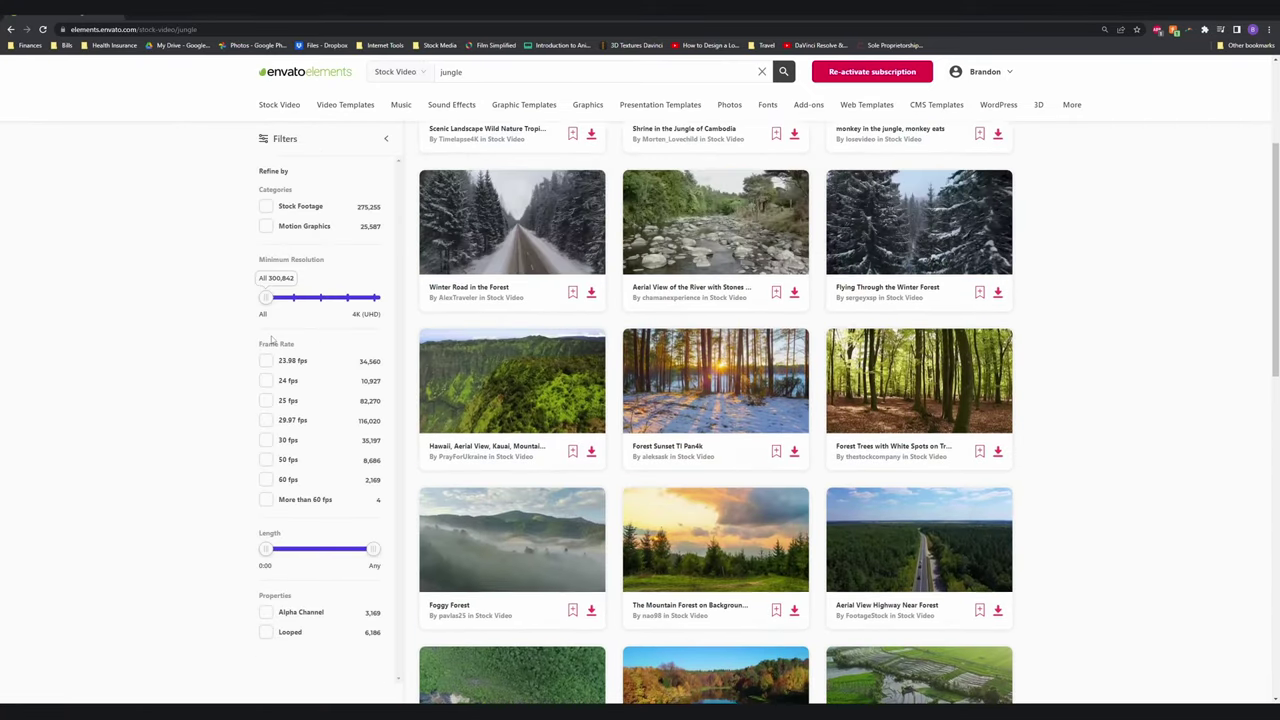
pyautogui.click(265, 226)
pyautogui.scroll(-10, 463, 322)
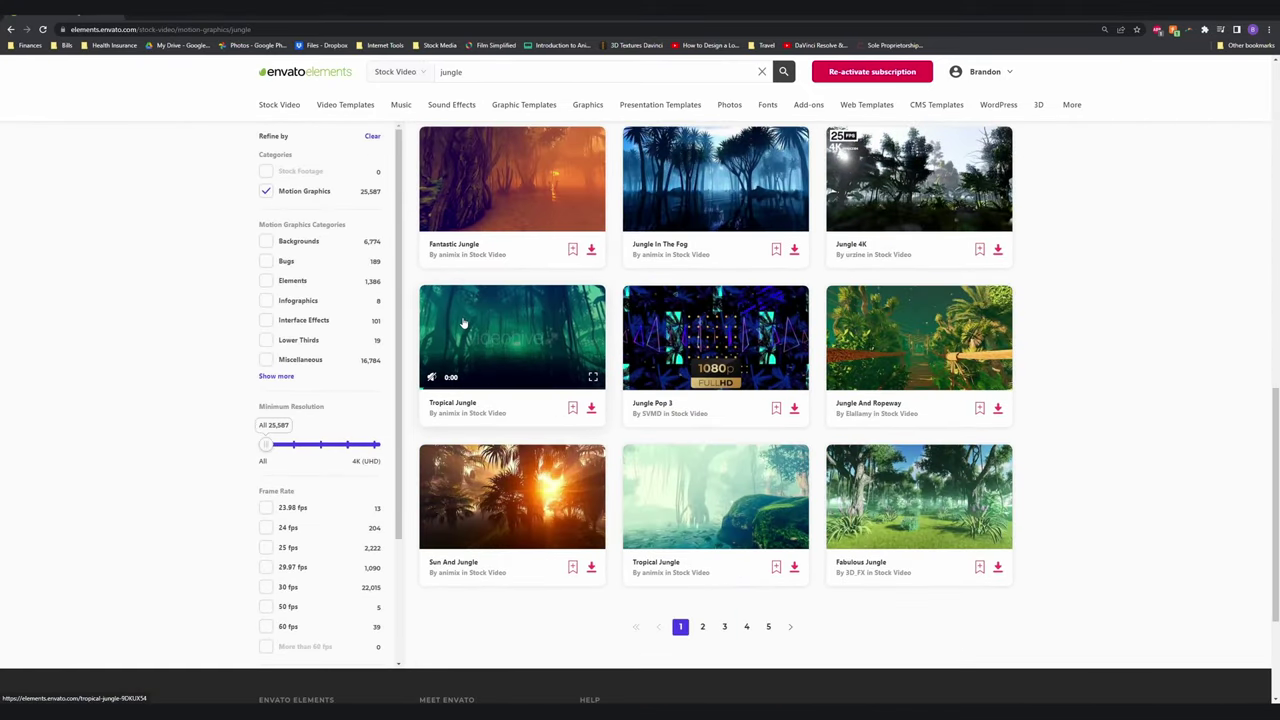
pyautogui.scroll(10, 463, 322)
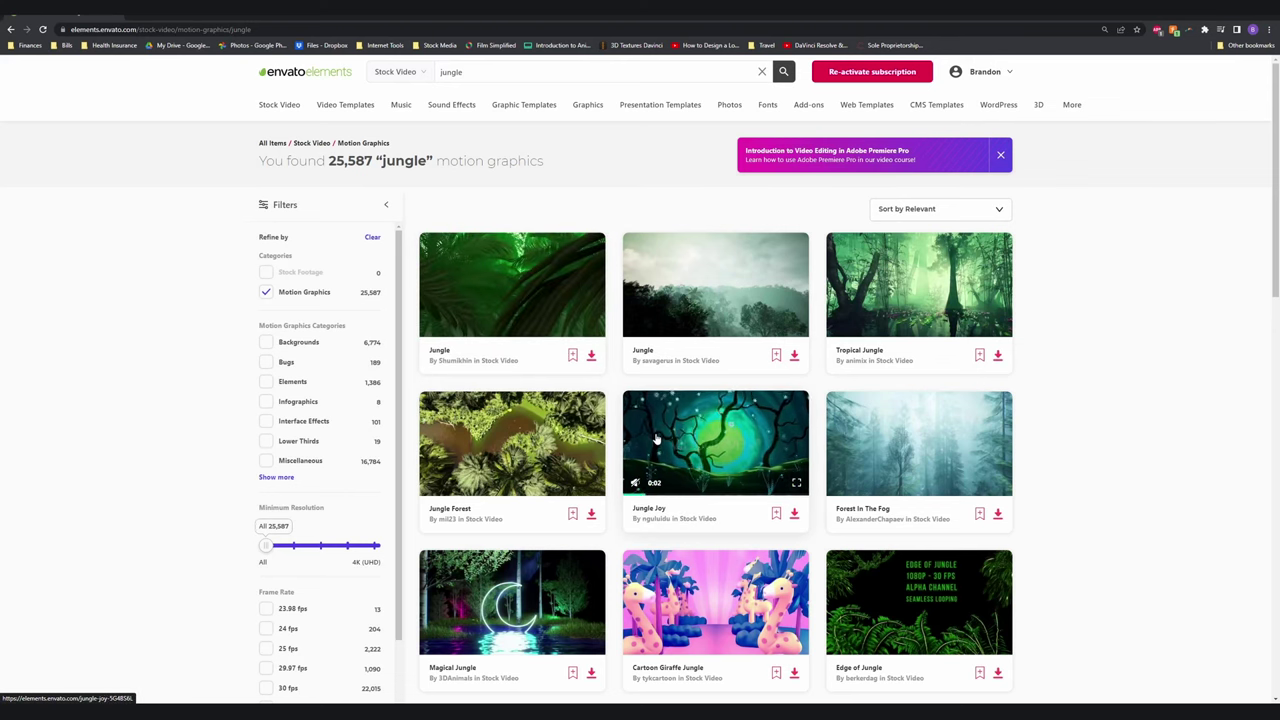
# - Search the motion graphics for "cherry blossom" and browse the first two pages of clips
pyautogui.doubleClick(472, 72)
pyautogui.write('cherry blososm')
pyautogui.press('Return')
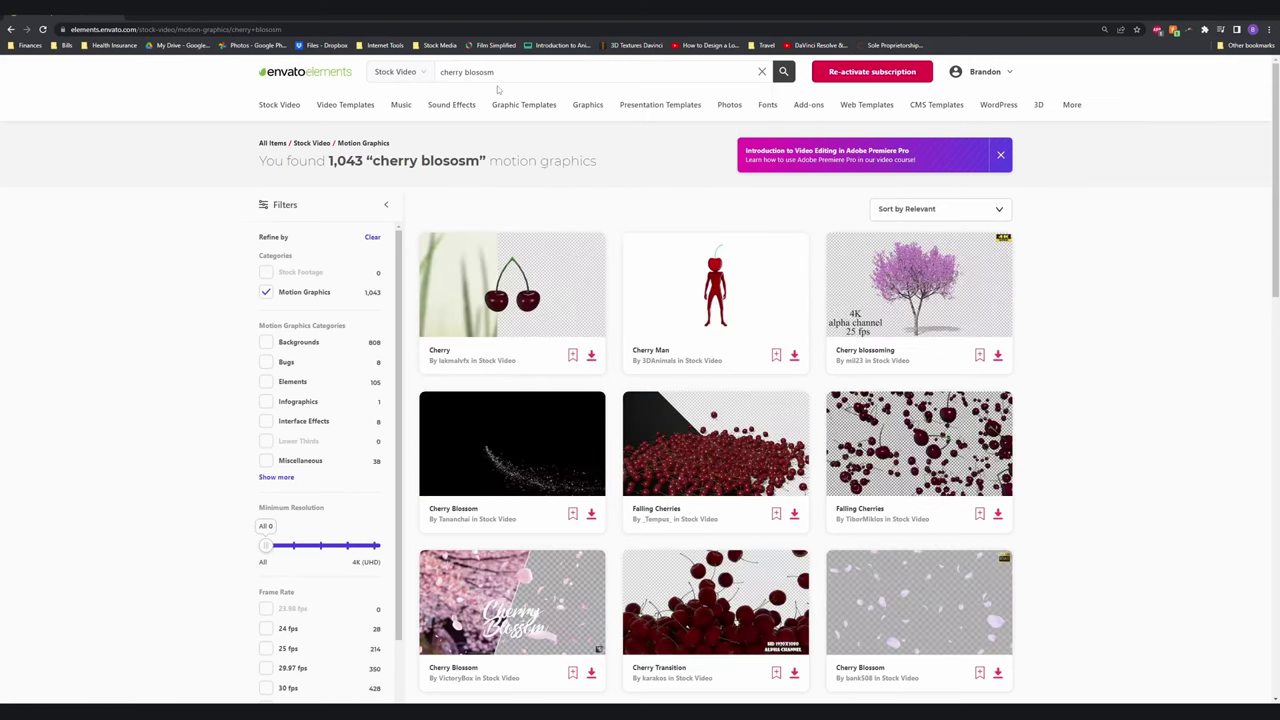
pyautogui.click(480, 93)
pyautogui.scroll(-8, 893, 378)
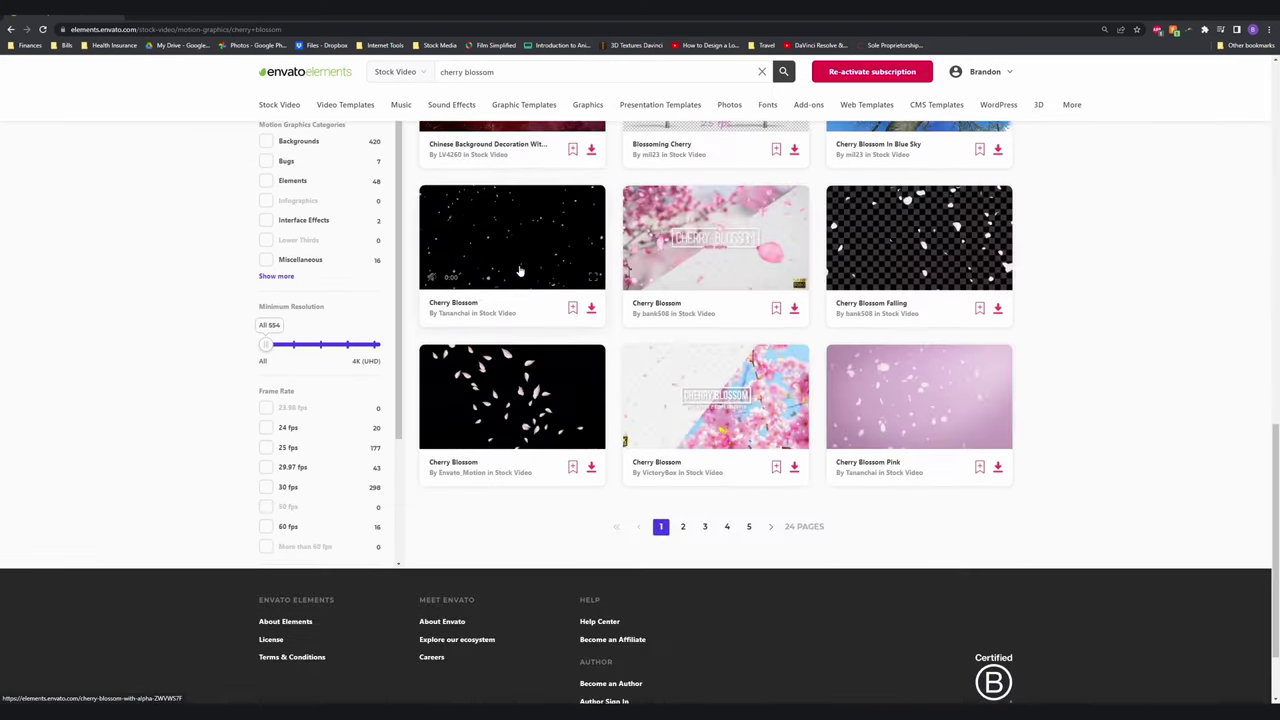
pyautogui.click(683, 526)
pyautogui.scroll(-8, 225, 300)
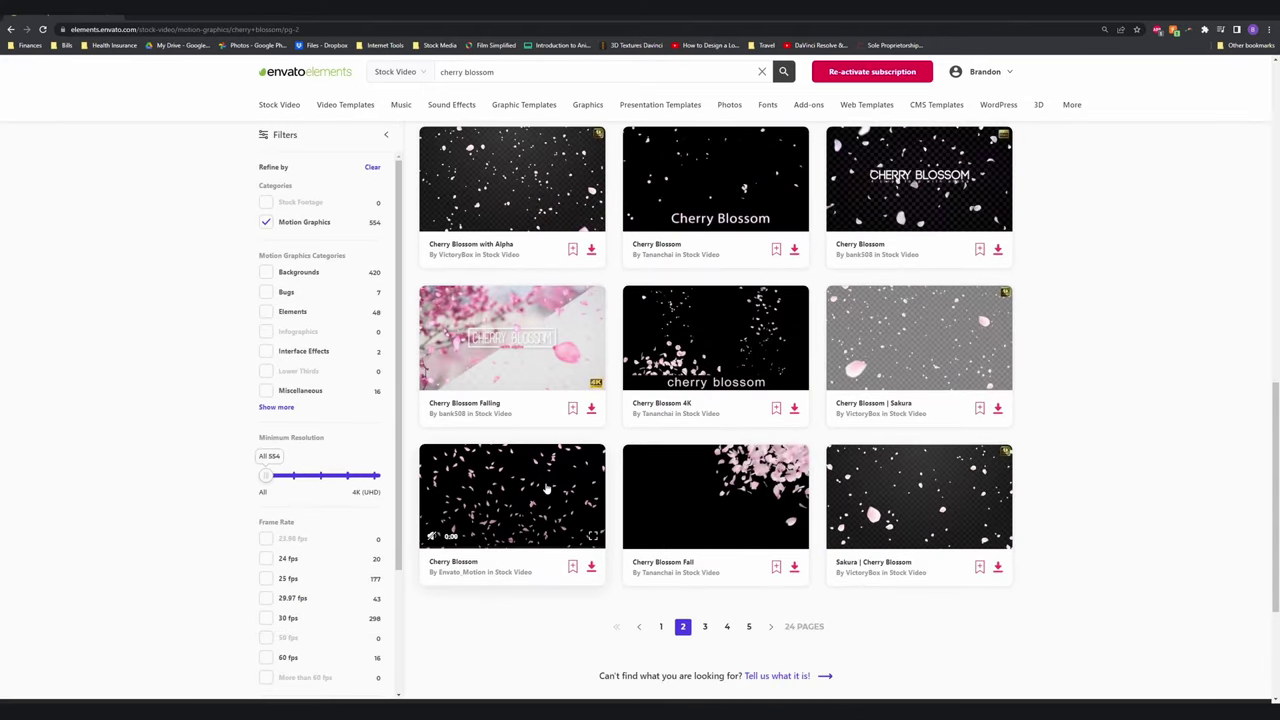
# - Search the motion graphics for "japan" and browse the first page of clips
pyautogui.scroll(8, 300, 318)
pyautogui.write('japan')
pyautogui.press('Return')
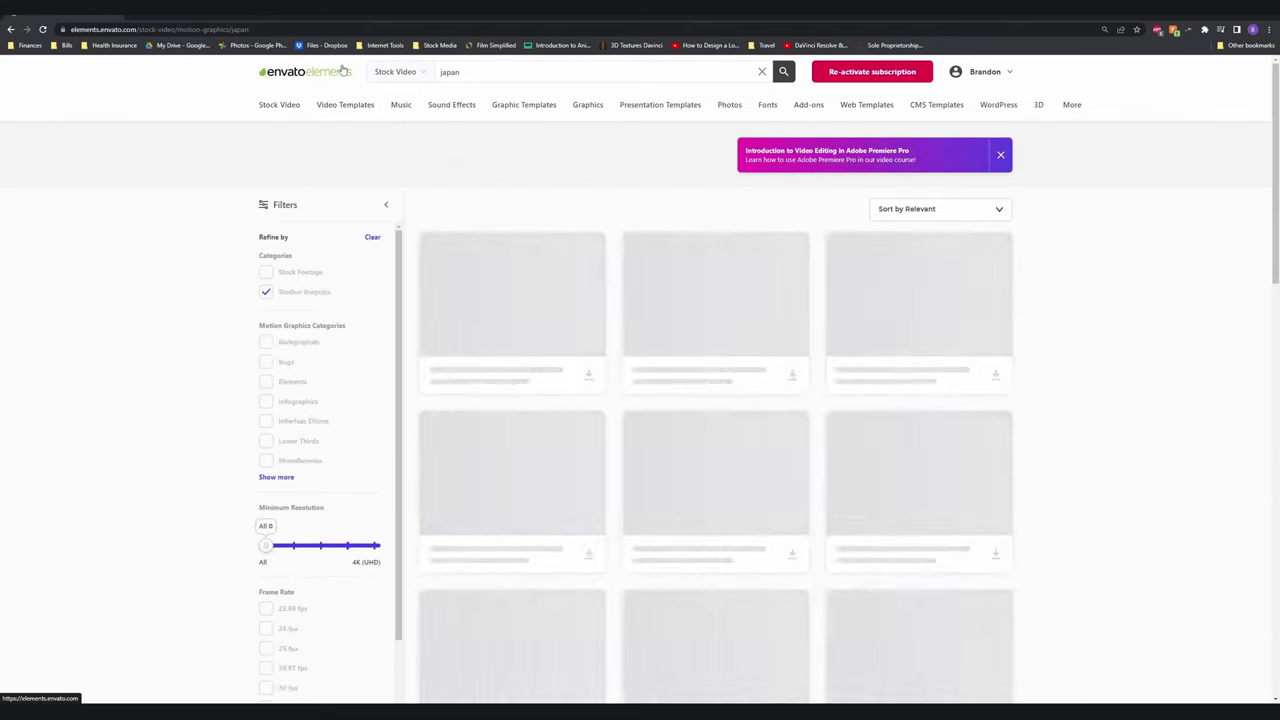
pyautogui.scroll(-5, 858, 197)
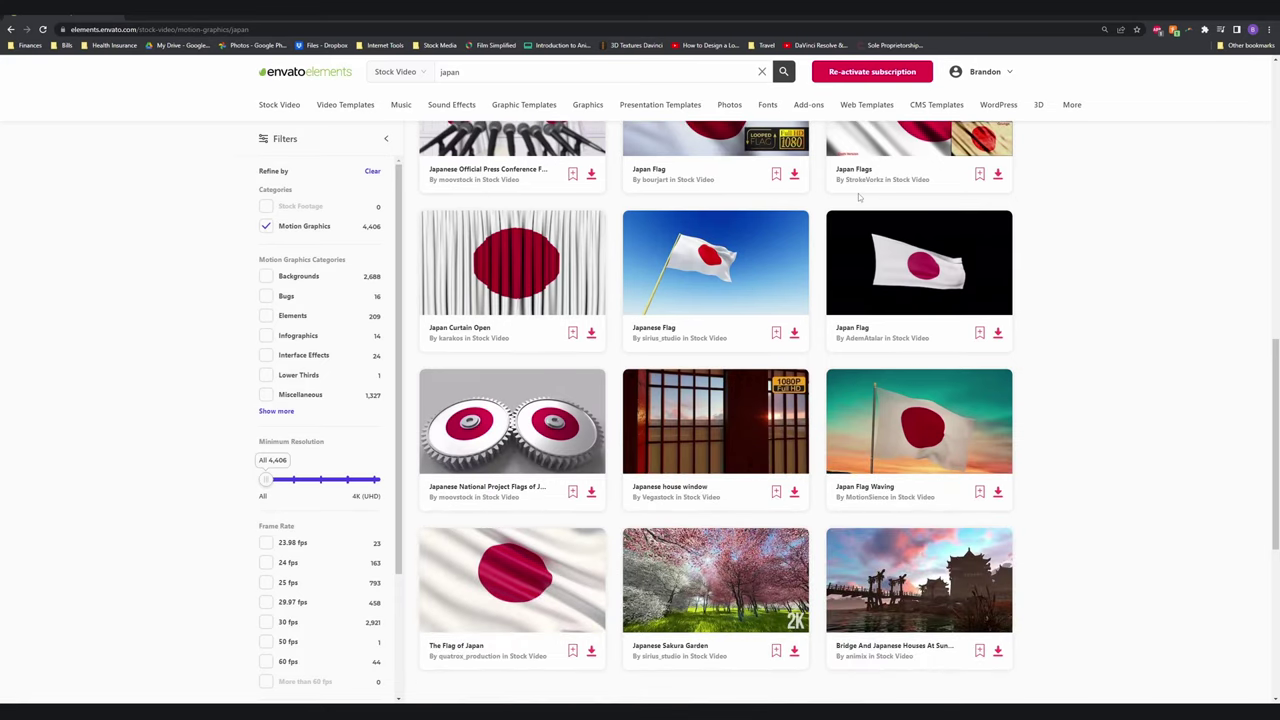
pyautogui.scroll(-1, 858, 197)
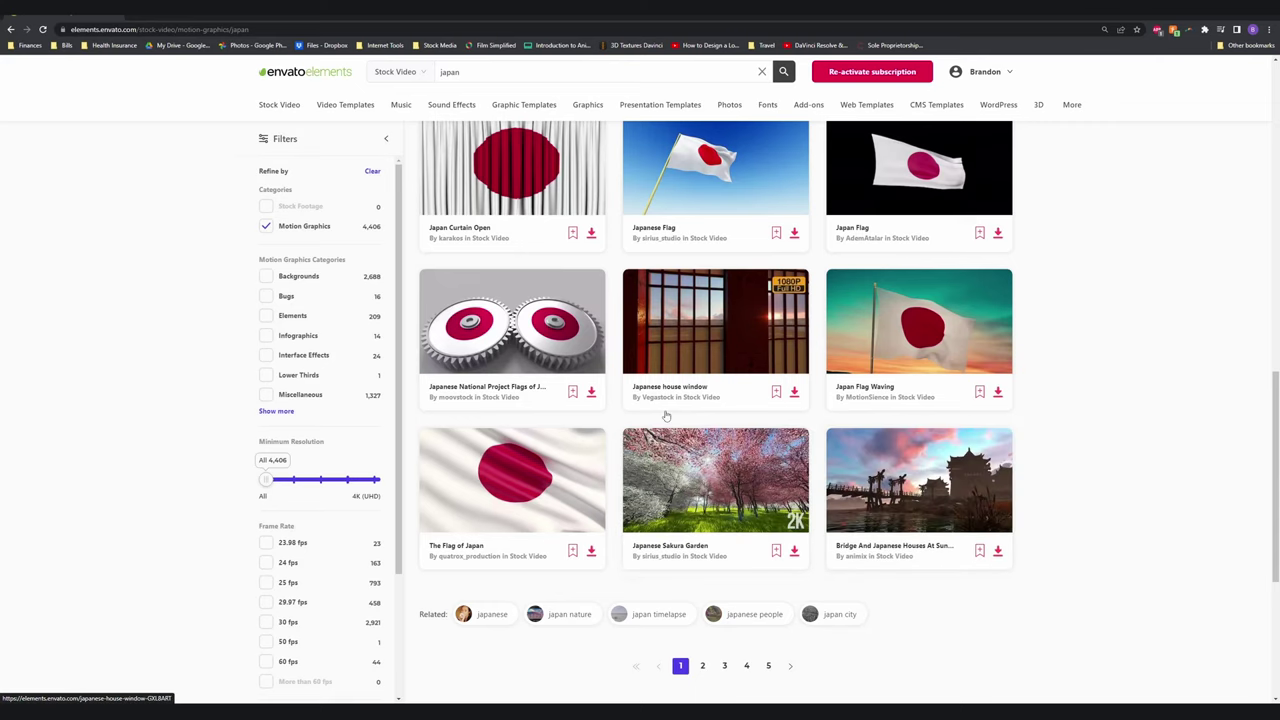
# - Browse on to the third page of japan clips and download the Osaka Castle - Japan video
pyautogui.click(786, 663)
pyautogui.scroll(-10, 76, 476)
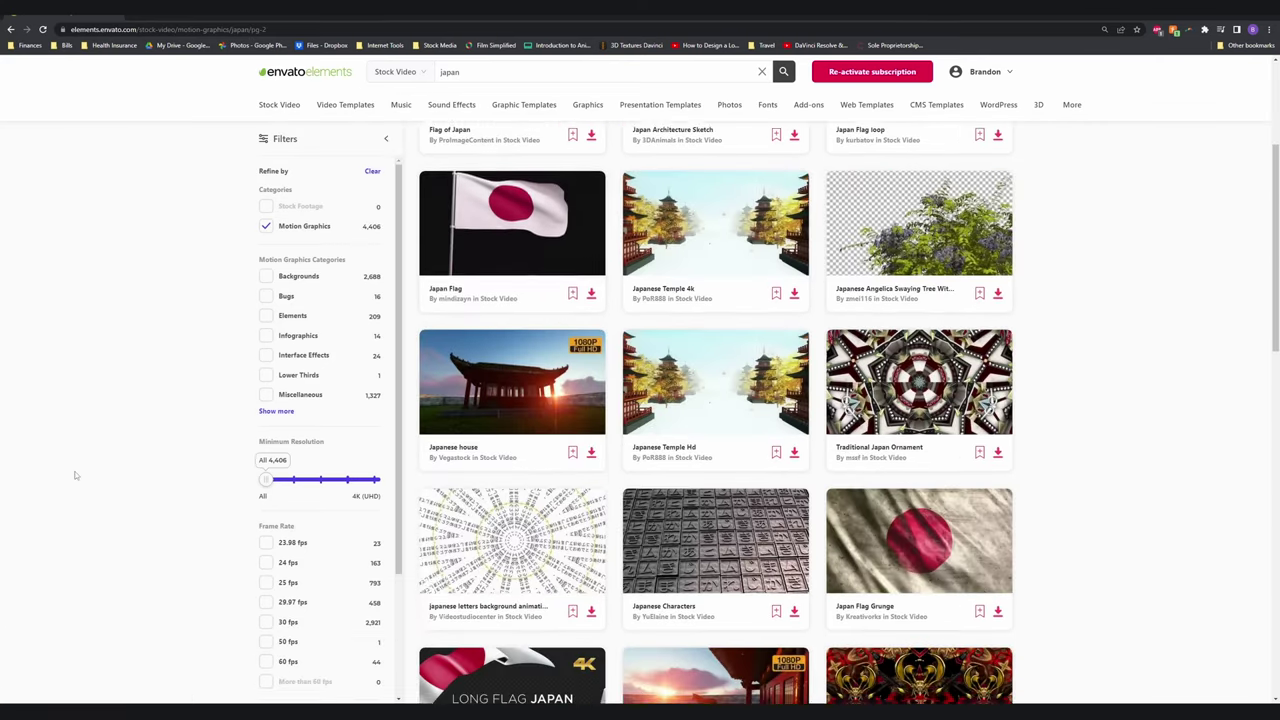
pyautogui.click(791, 467)
pyautogui.scroll(-6, 584, 499)
pyautogui.scroll(-3, 583, 497)
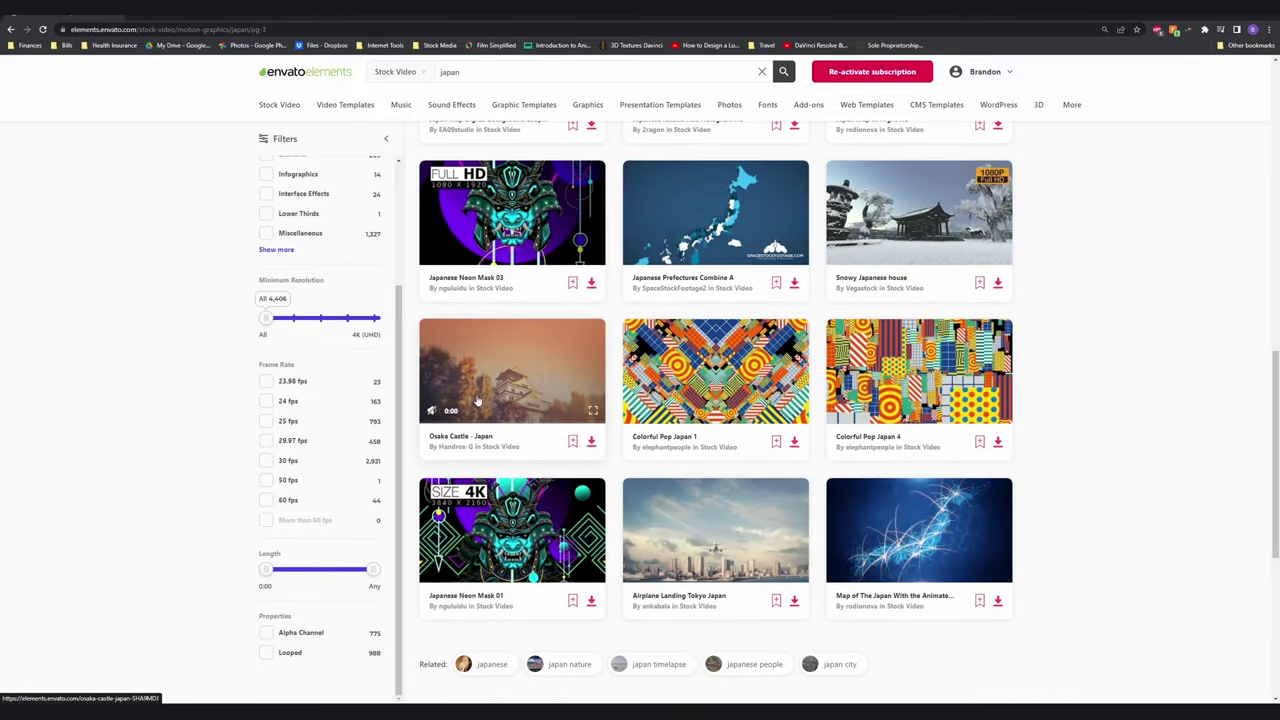
pyautogui.click(592, 441)
pyautogui.click(618, 446)
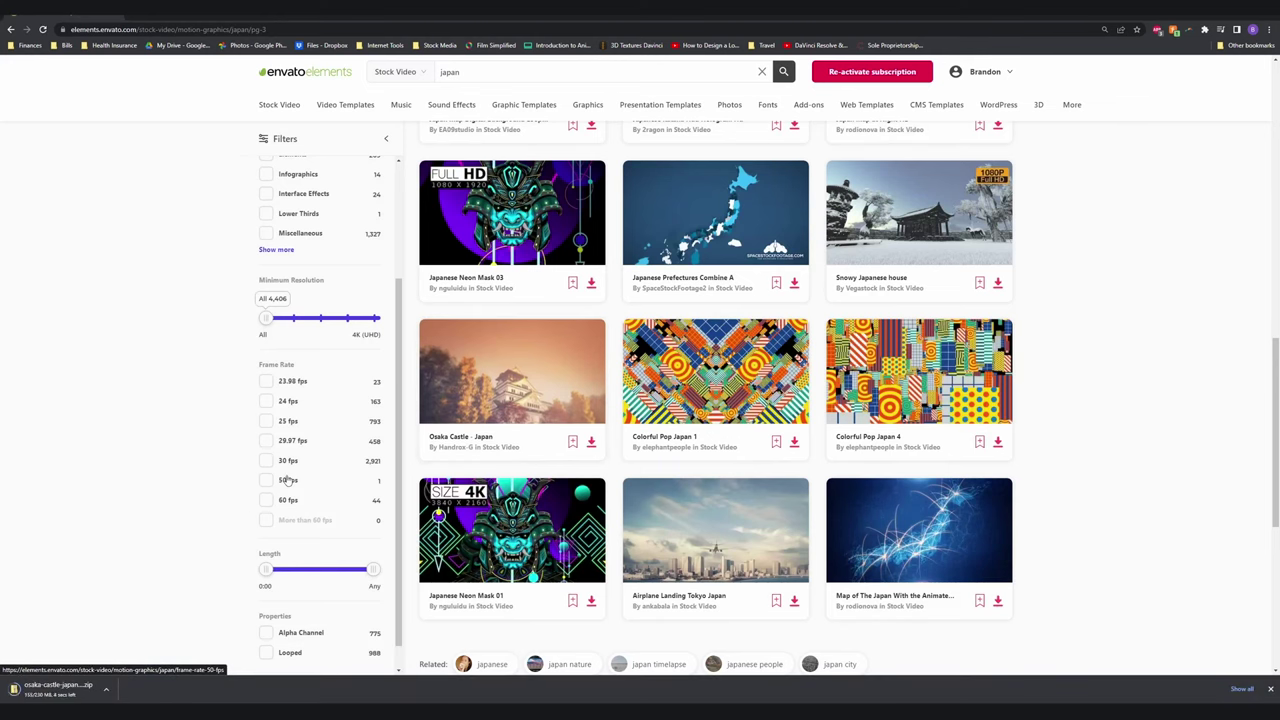
# - Extract the downloaded Osaka Castle zip into its own folder inside Downloads
pyautogui.click(58, 688)
pyautogui.click(586, 150)
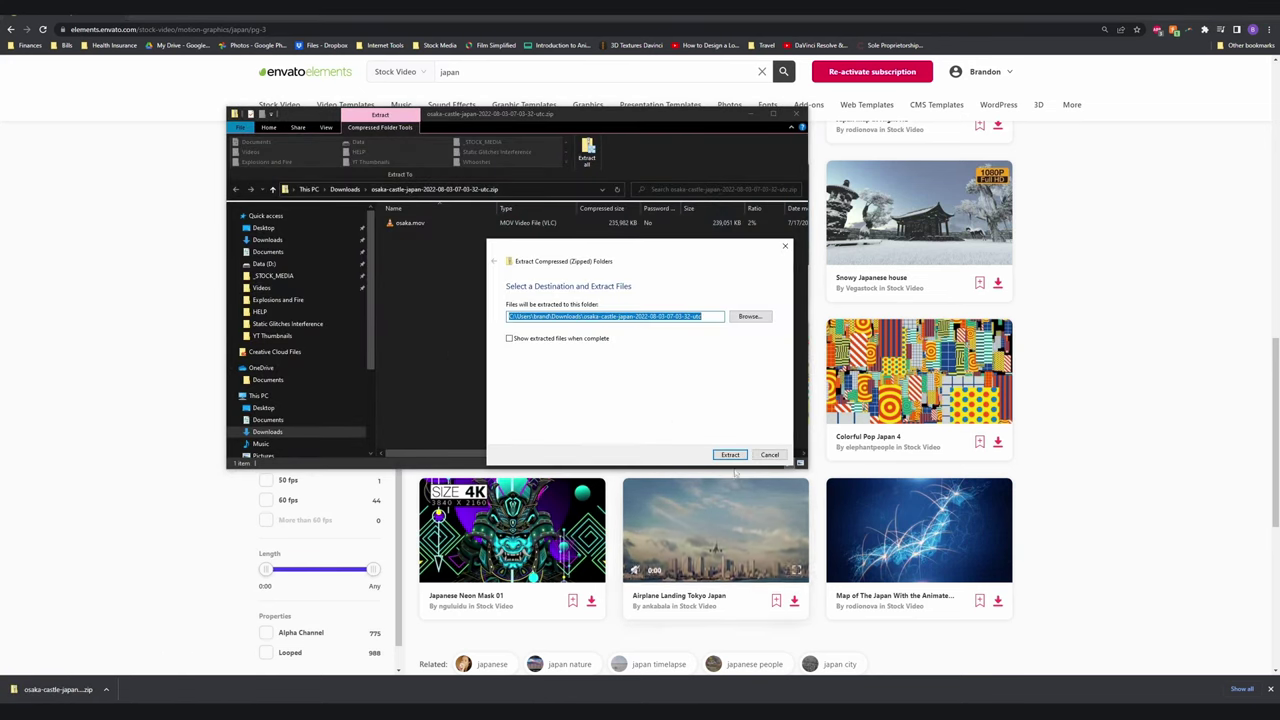
pyautogui.click(730, 454)
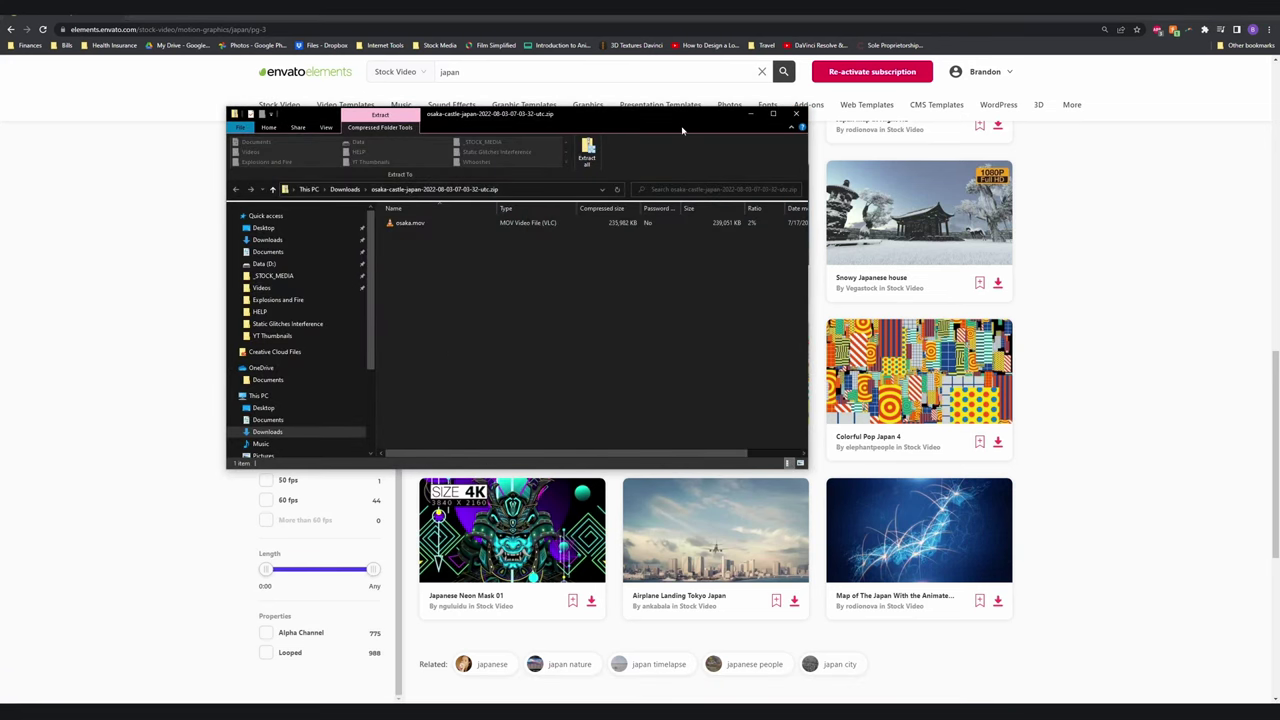
# - Find osaka.mov in the extracted Downloads folder and place it on video track V1 beneath the operator clips in DaVinci Resolve
pyautogui.click(345, 189)
pyautogui.scroll(-3, 470, 320)
pyautogui.doubleClick(489, 299)
pyautogui.click(417, 248)
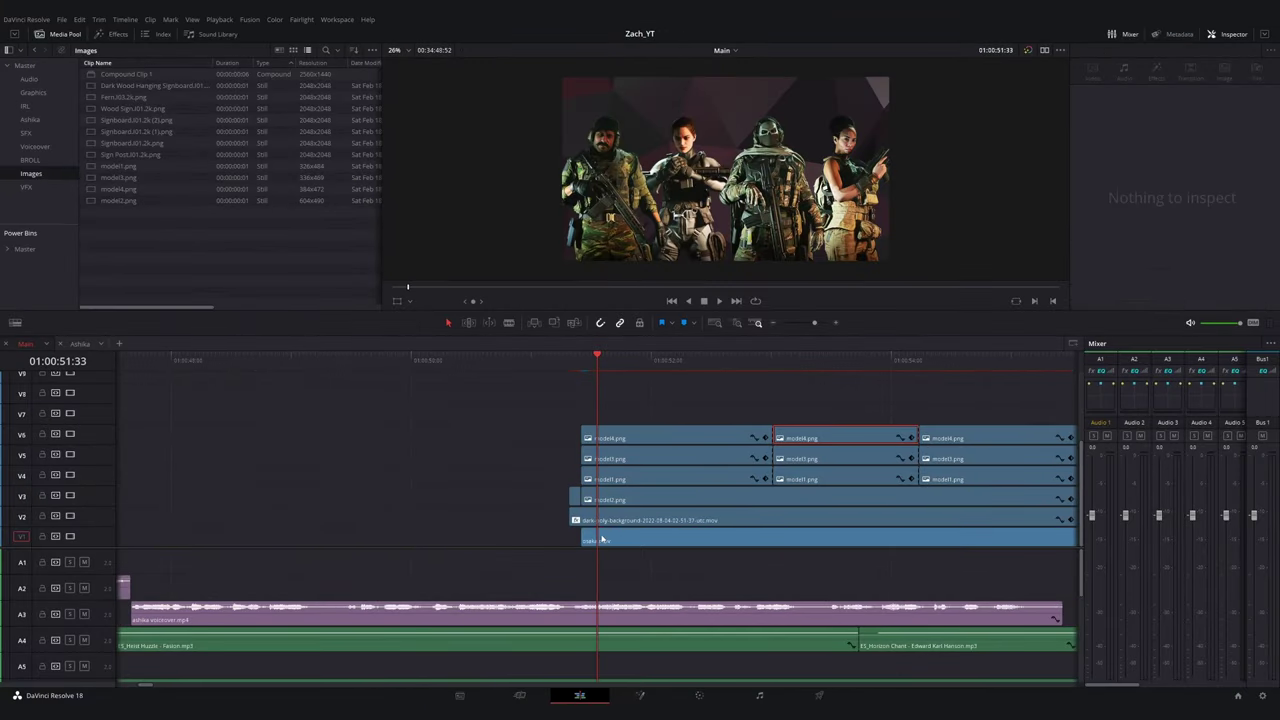
# - Try replacing the dark poly background on V2 with osaka.mov carrying all its pasted attributes, and undo the replacement
pyautogui.click(603, 521)
pyautogui.hotkey('ctrl', 'c')
pyautogui.click(603, 538)
pyautogui.hotkey('alt', 'v')
pyautogui.click(729, 520)
pyautogui.click(680, 521)
pyautogui.press('Delete')
pyautogui.moveTo(651, 542); pyautogui.dragTo(648, 521)
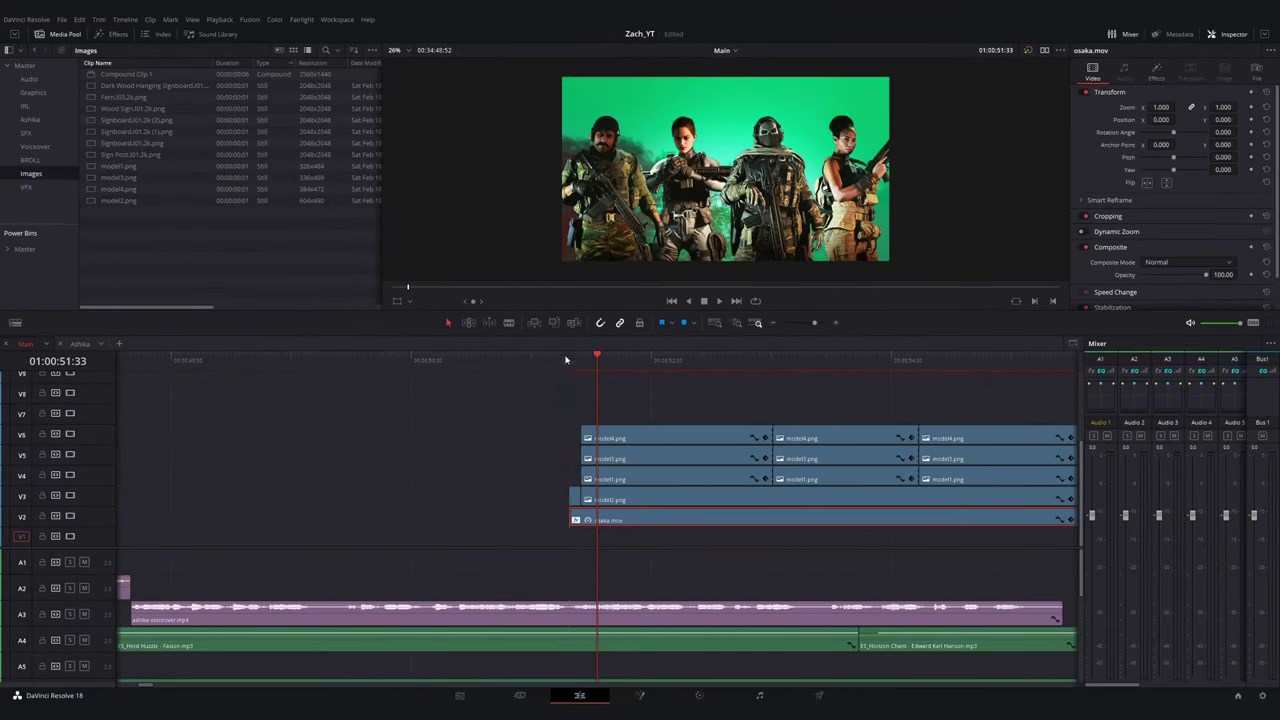
pyautogui.moveTo(597, 360); pyautogui.dragTo(708, 393)
pyautogui.hotkey('ctrl', 'z')
pyautogui.hotkey('ctrl', 'z')
pyautogui.hotkey('ctrl', 'z')
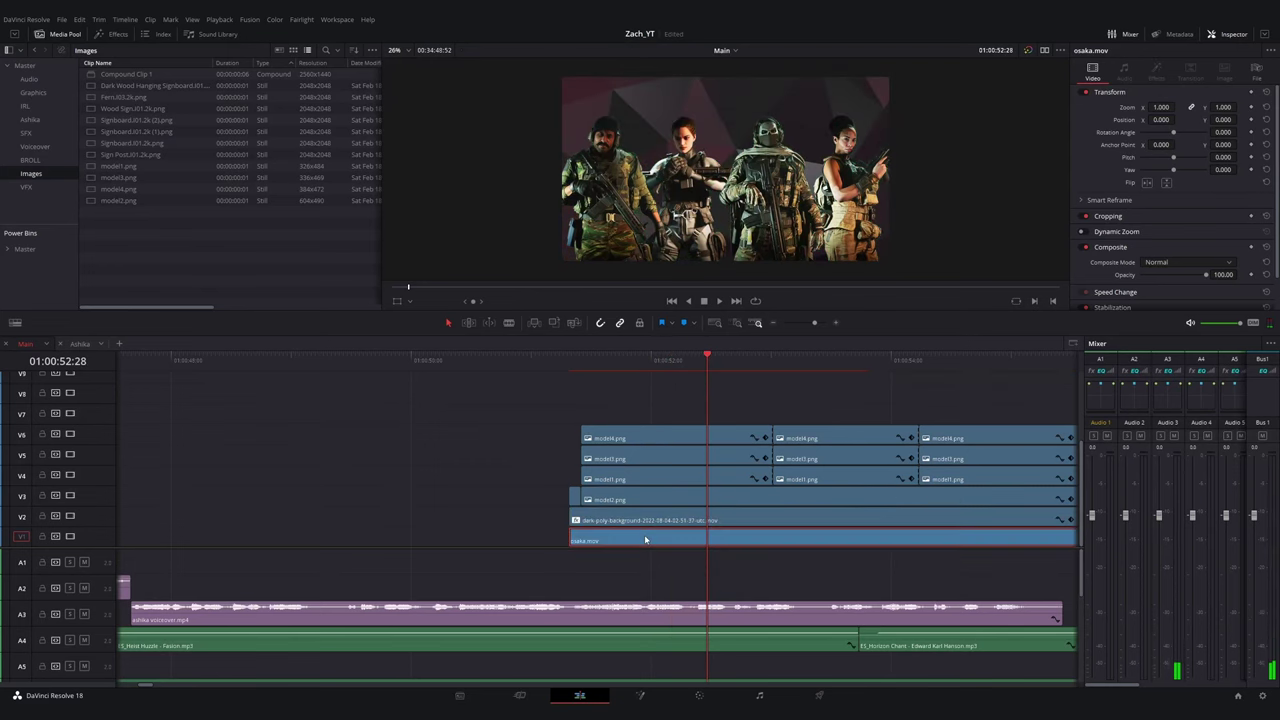
# - Paste the background's attributes onto osaka.mov again, put it on V2 in place of the dark poly clip, and align its start with the compound clip
pyautogui.hotkey('alt', 'v')
pyautogui.click(735, 518)
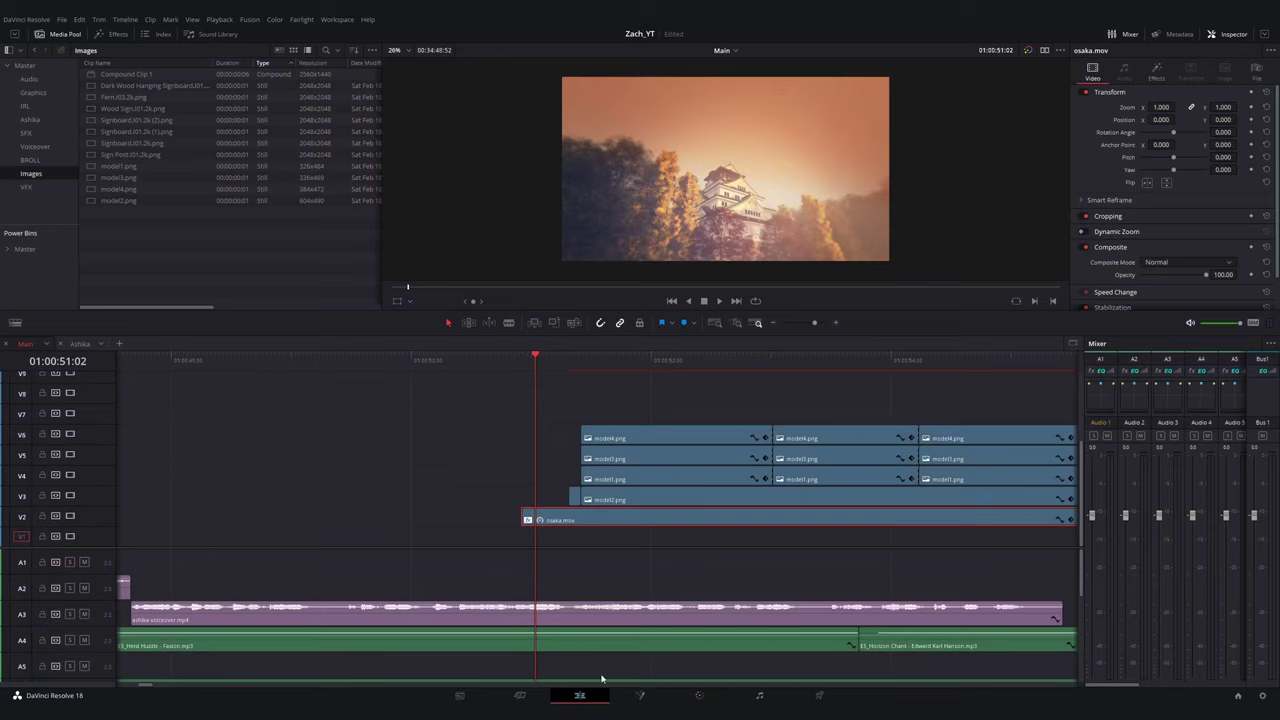
pyautogui.moveTo(523, 520); pyautogui.dragTo(571, 520)
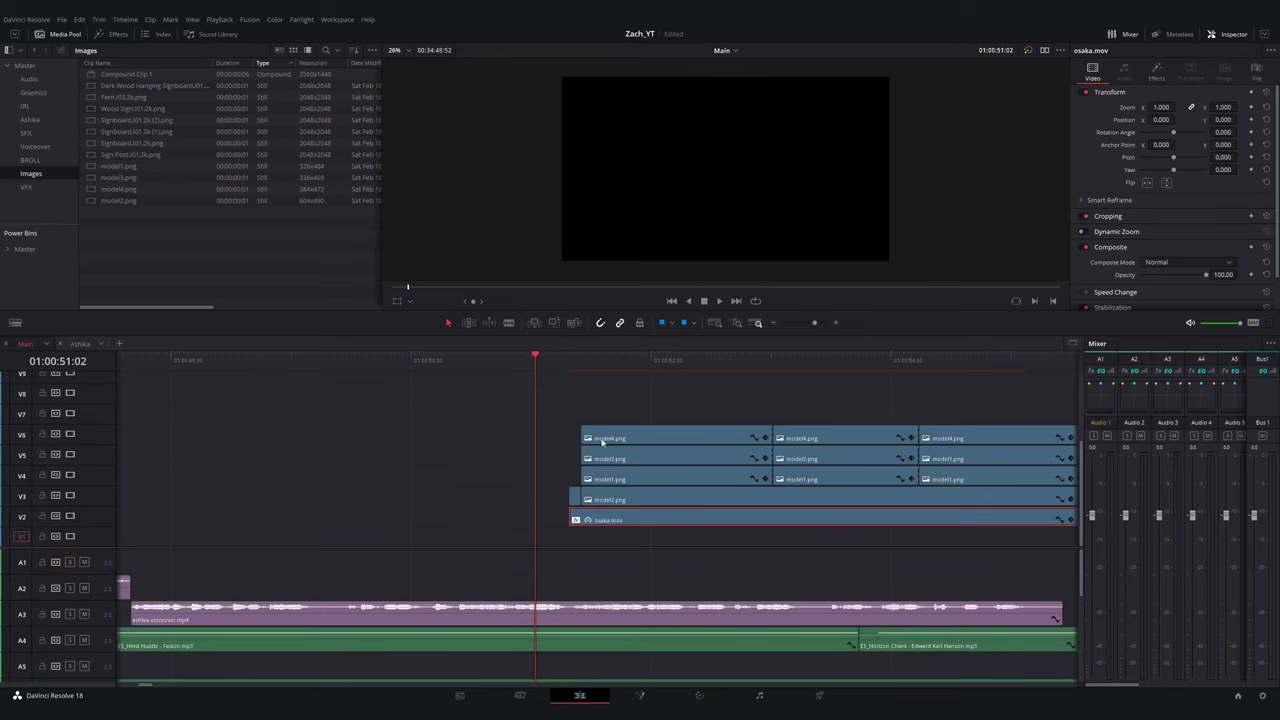
pyautogui.click(572, 370)
pyautogui.press('space')
pyautogui.press('space')
pyautogui.moveTo(570, 374); pyautogui.dragTo(311, 403)
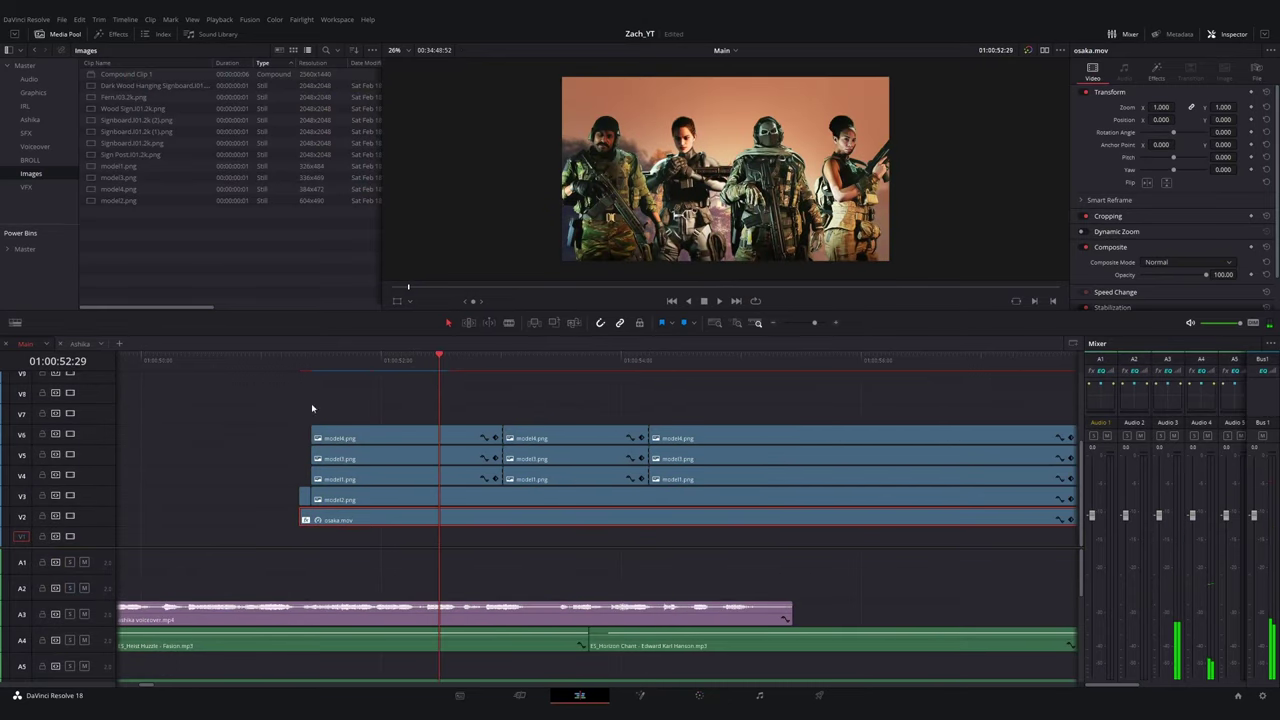
# - Extend the start of osaka.mov ahead of the operators and open its frame at 01:00:51:10 for color grading
pyautogui.moveTo(302, 520); pyautogui.dragTo(247, 520)
pyautogui.click(281, 358)
pyautogui.moveTo(302, 499); pyautogui.dragTo(295, 515)
pyautogui.click(295, 516)
pyautogui.hotkey('shift', '6')
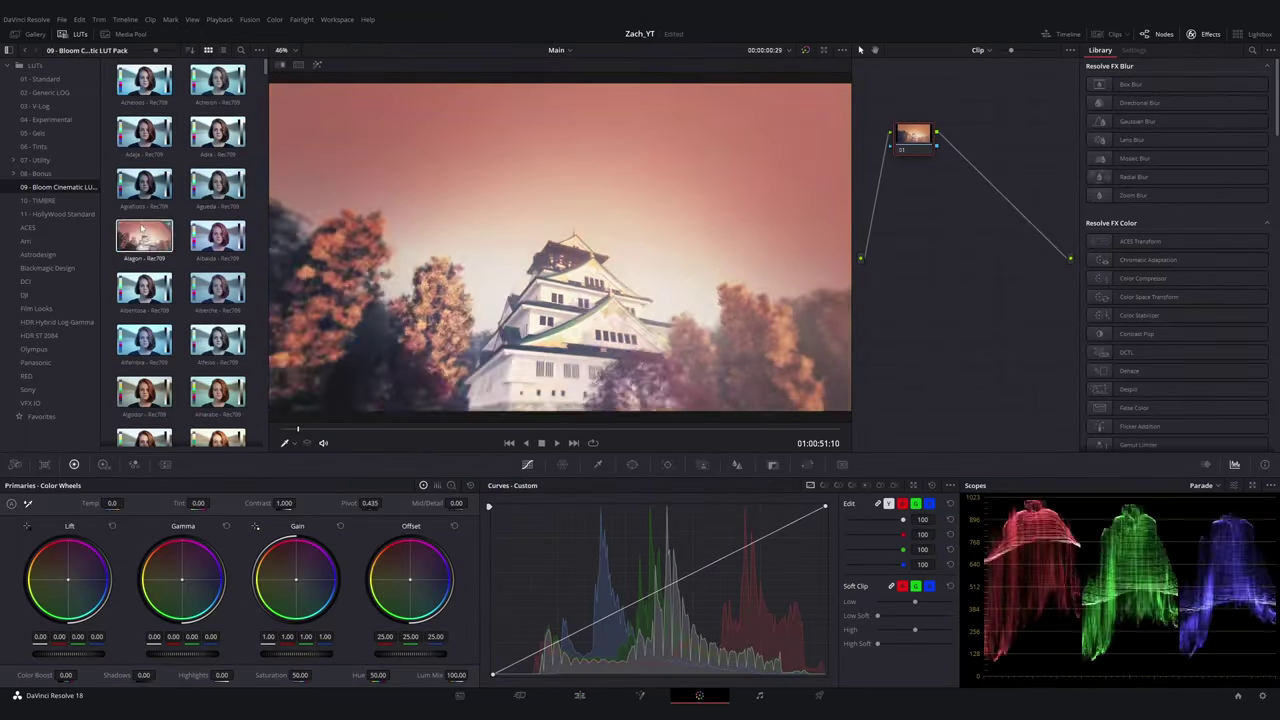
# - Shift the castle footage's orange hues to teal with the Hue vs Hue curve and lower the Offset to 7.95
pyautogui.click(825, 486)
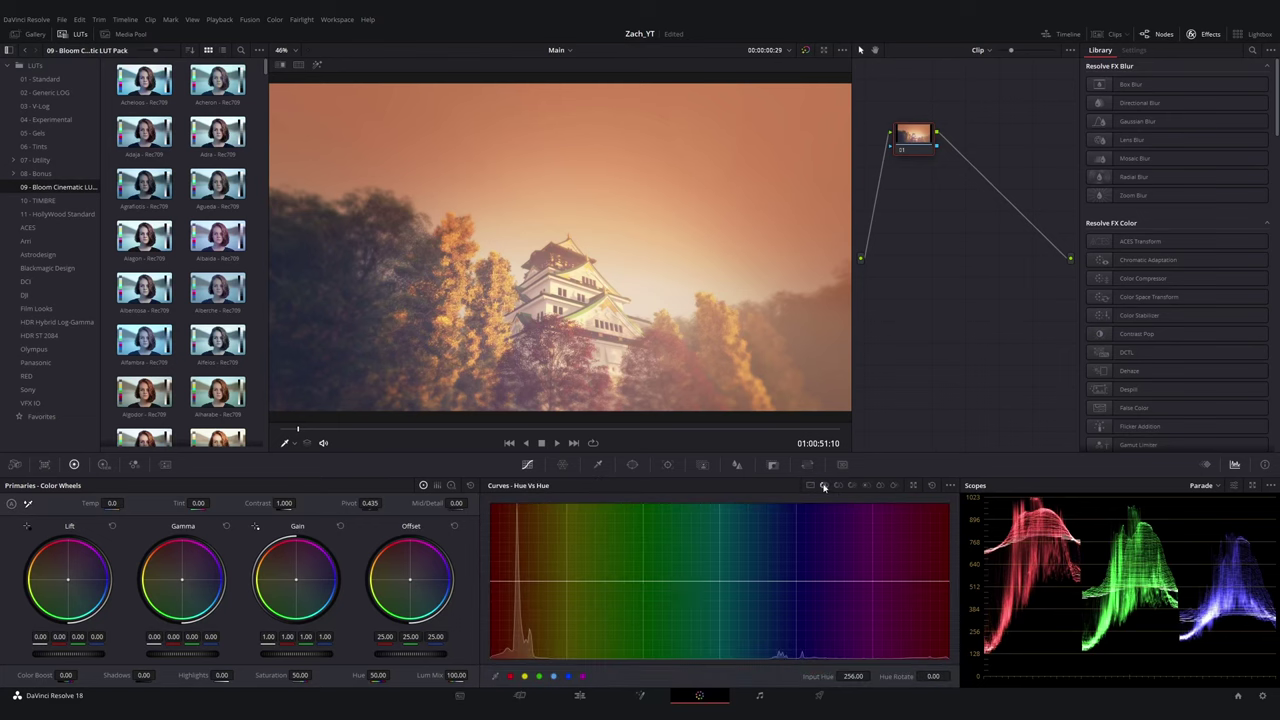
pyautogui.moveTo(492, 583); pyautogui.dragTo(517, 650)
pyautogui.moveTo(625, 582); pyautogui.dragTo(666, 588)
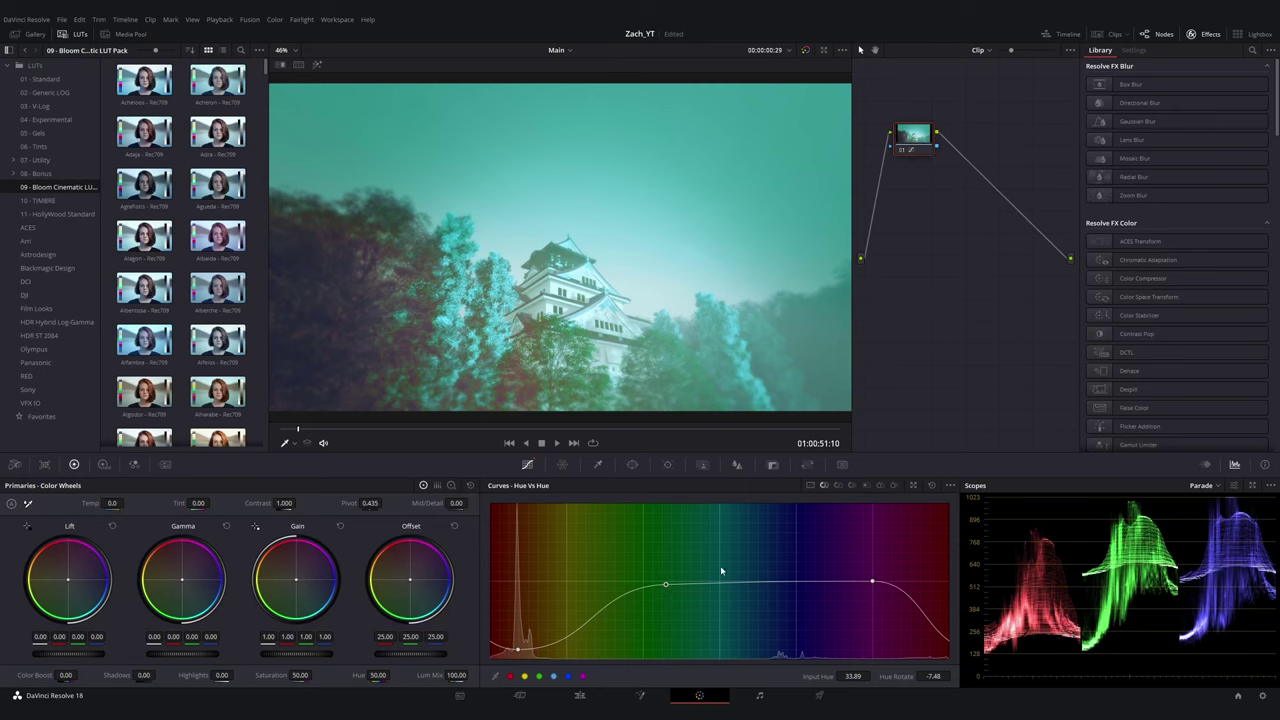
pyautogui.moveTo(410, 636); pyautogui.dragTo(350, 636)
# - Slightly reduce the saturation of the footage's original orange hues with the Hue vs Sat curve
pyautogui.click(838, 485)
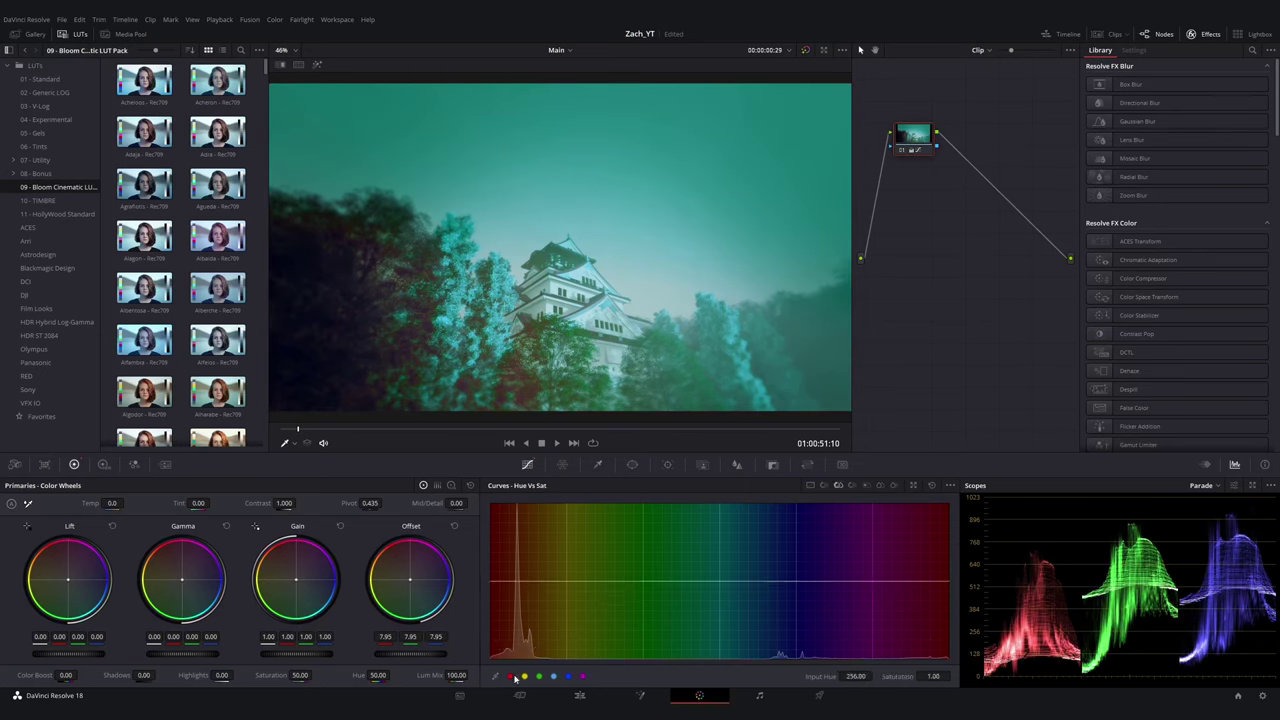
pyautogui.moveTo(514, 590)
pyautogui.mouseDown()
pyautogui.moveTo(510, 655)
pyautogui.moveTo(518, 590)
pyautogui.mouseUp()
pyautogui.click(810, 485)
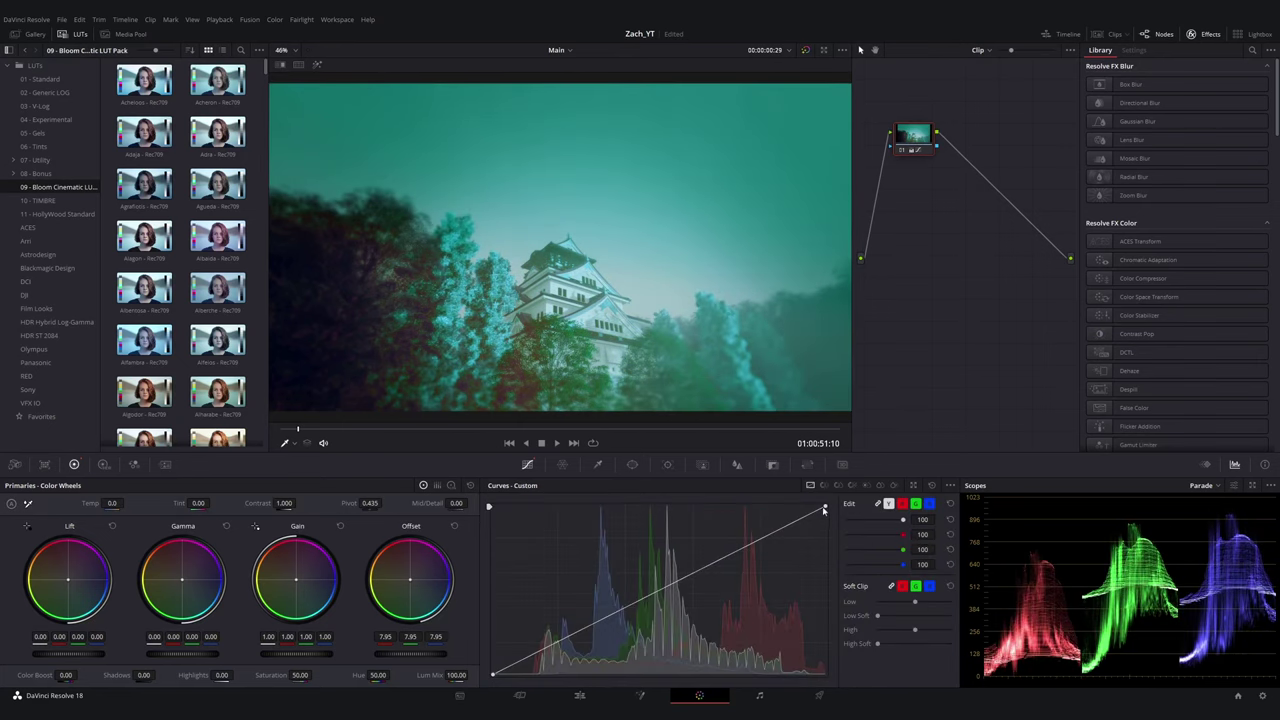
# - Trim the start of osaka.mov back to the compound clip on the Edit page, and set its Zoom to 1.400 and Position Y to 279
pyautogui.click(579, 695)
pyautogui.moveTo(247, 519); pyautogui.dragTo(300, 519)
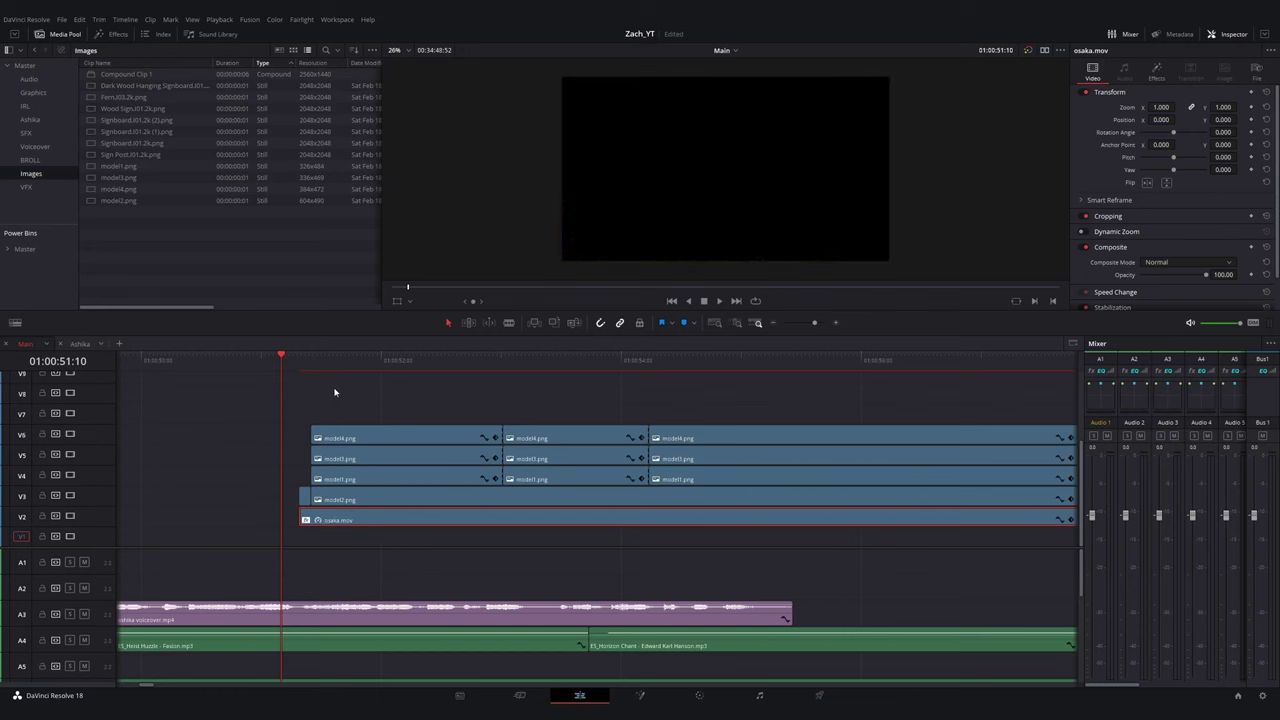
pyautogui.moveTo(336, 362); pyautogui.dragTo(847, 432)
pyautogui.hotkey('ctrl', '-')
pyautogui.moveTo(560, 362); pyautogui.dragTo(614, 414)
pyautogui.click(622, 519)
pyautogui.moveTo(1160, 107); pyautogui.dragTo(1276, 120)
# - Apply the Lens Blur effect to the osaka.mov background clip on V2
pyautogui.moveTo(314, 361); pyautogui.dragTo(340, 360)
pyautogui.click(121, 37)
pyautogui.scroll(10, 304, 204)
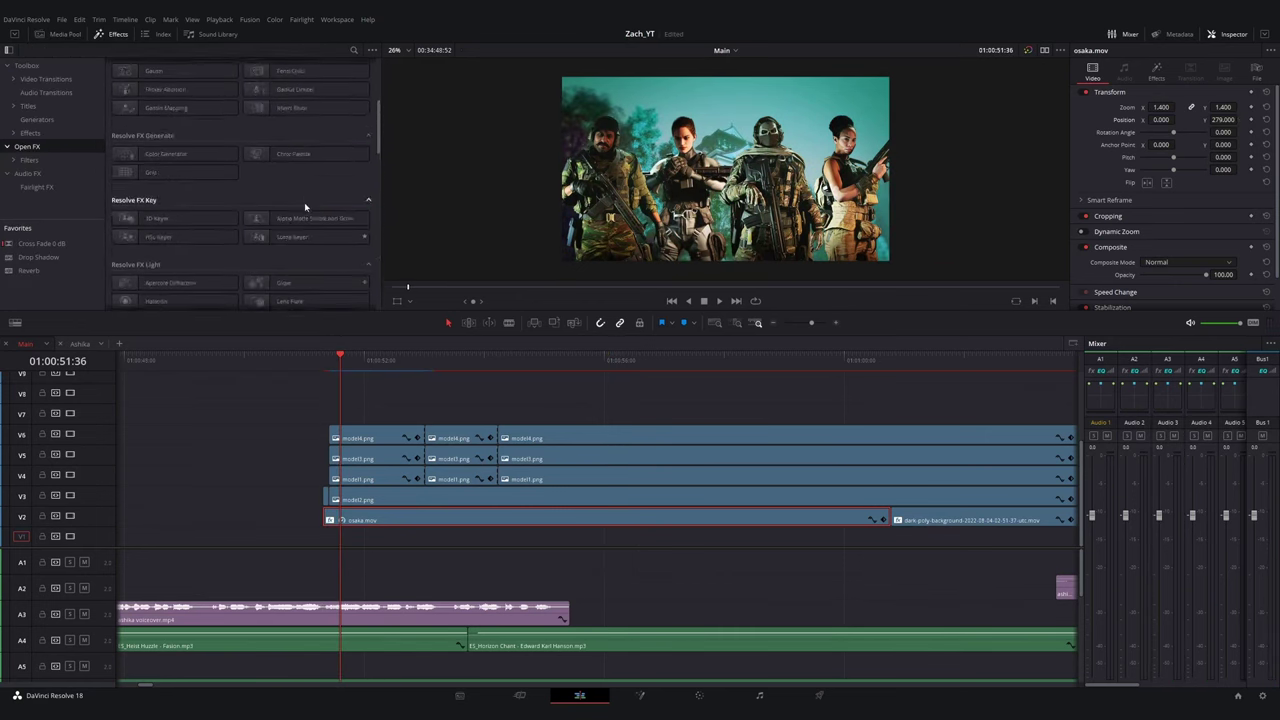
pyautogui.moveTo(289, 103); pyautogui.dragTo(386, 519)
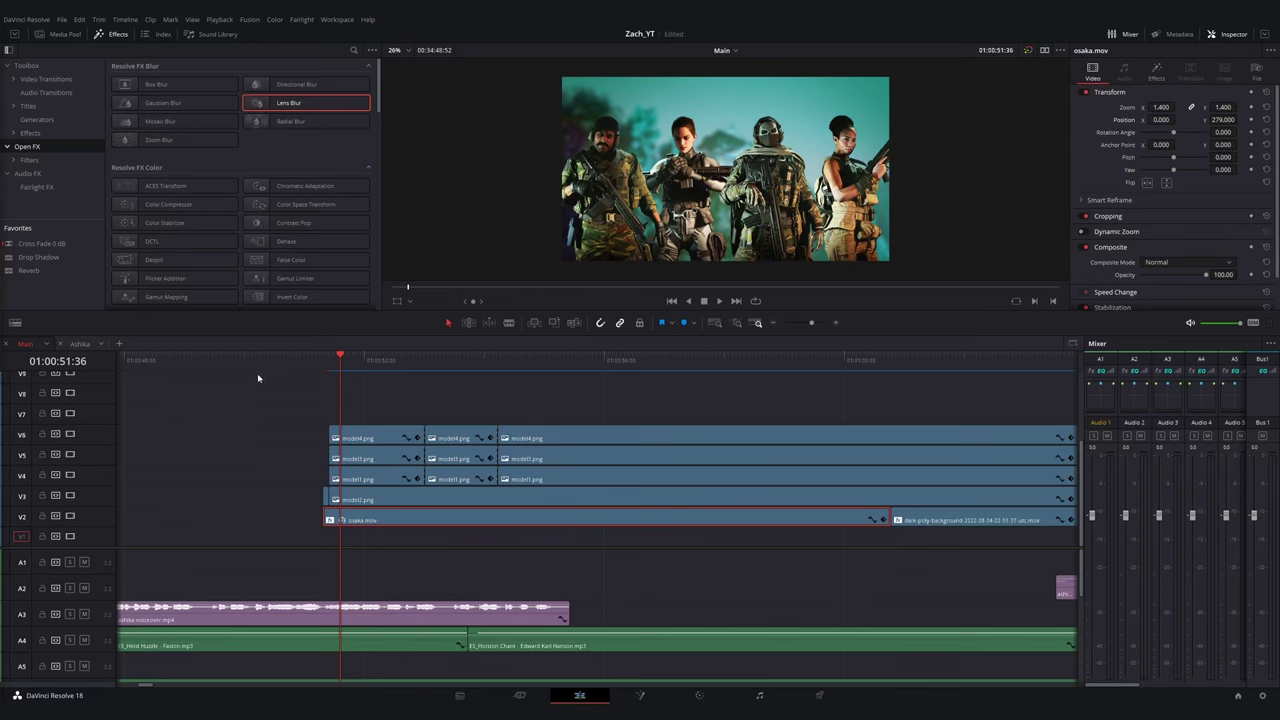
# - Play back the operator lineup over the blurred castle background to check the timing
pyautogui.click(262, 360)
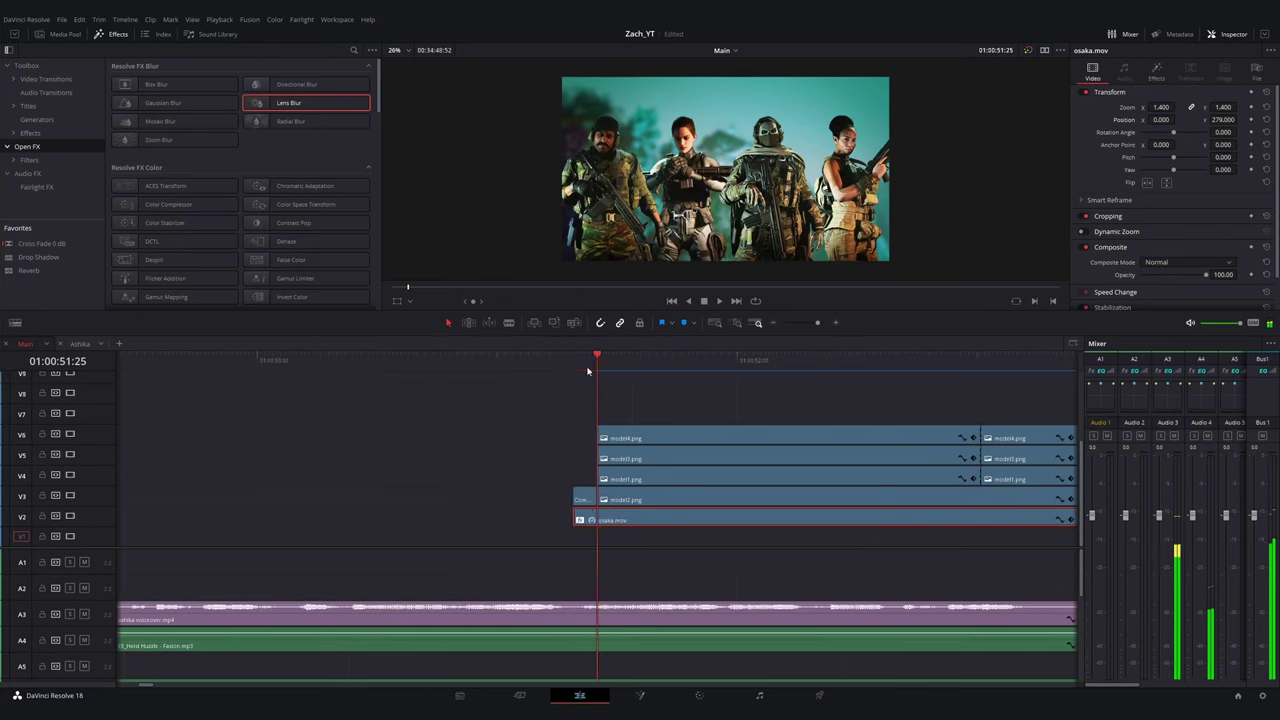
pyautogui.click(577, 358)
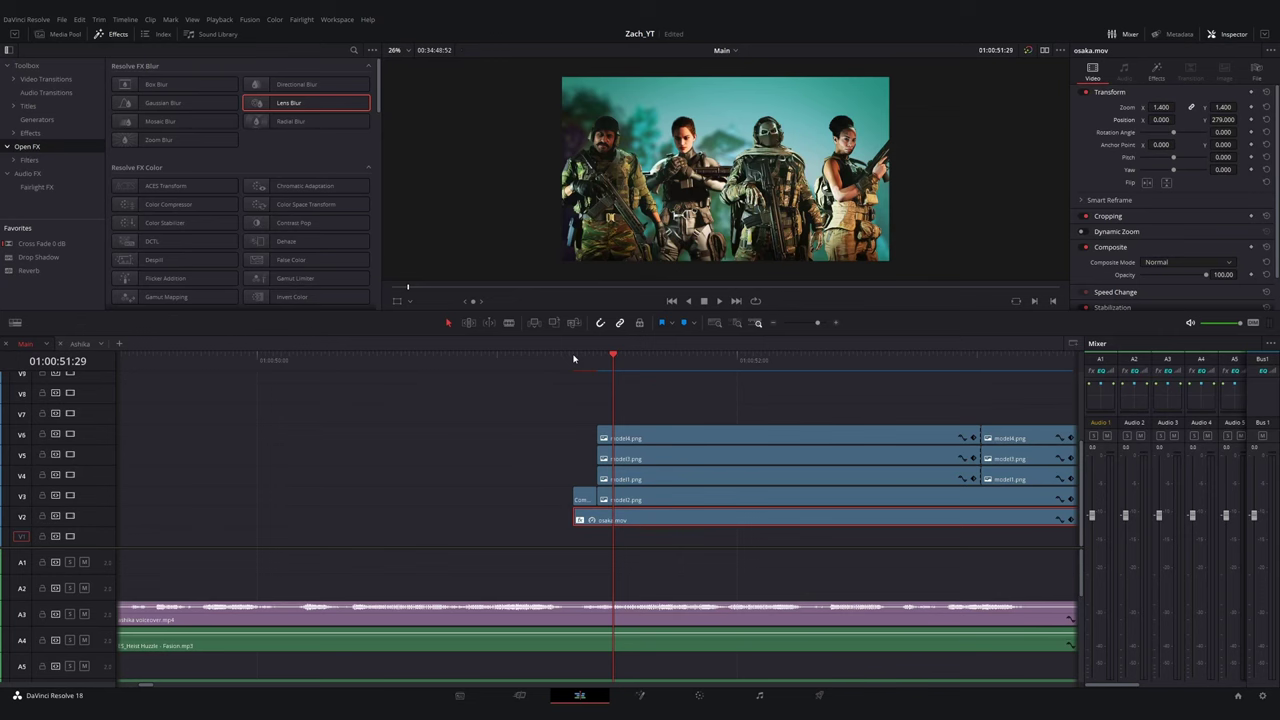
pyautogui.hscroll(3, 554, 387)
pyautogui.press('space')
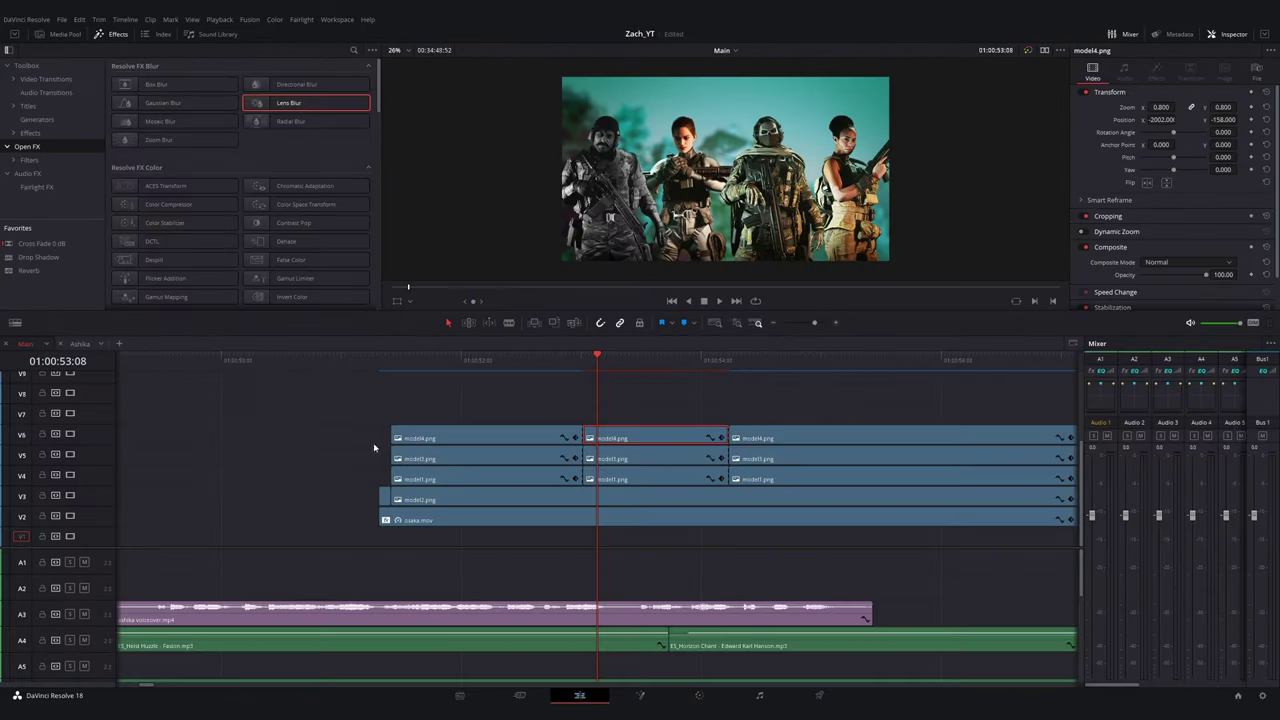
# - Check the middle model3.png clip with track V6 hidden, and split model2.png on V3 at the other operators' cuts
pyautogui.click(70, 434)
pyautogui.click(655, 458)
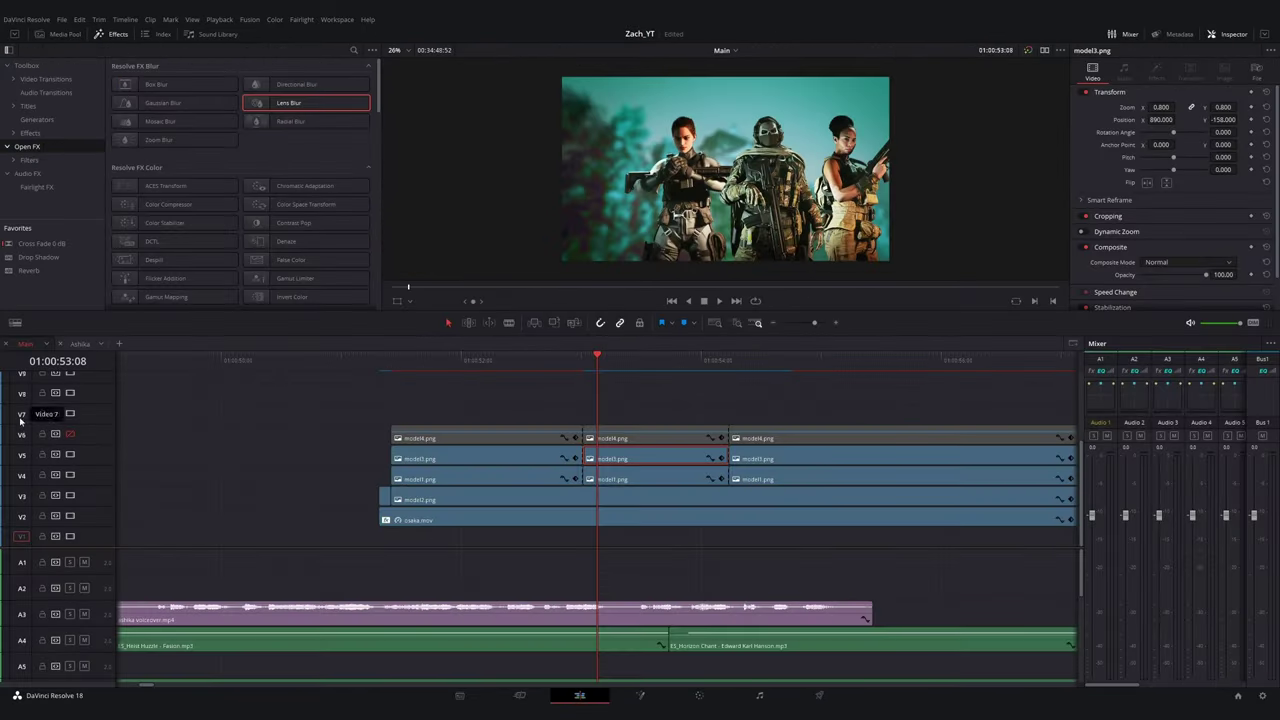
pyautogui.click(70, 434)
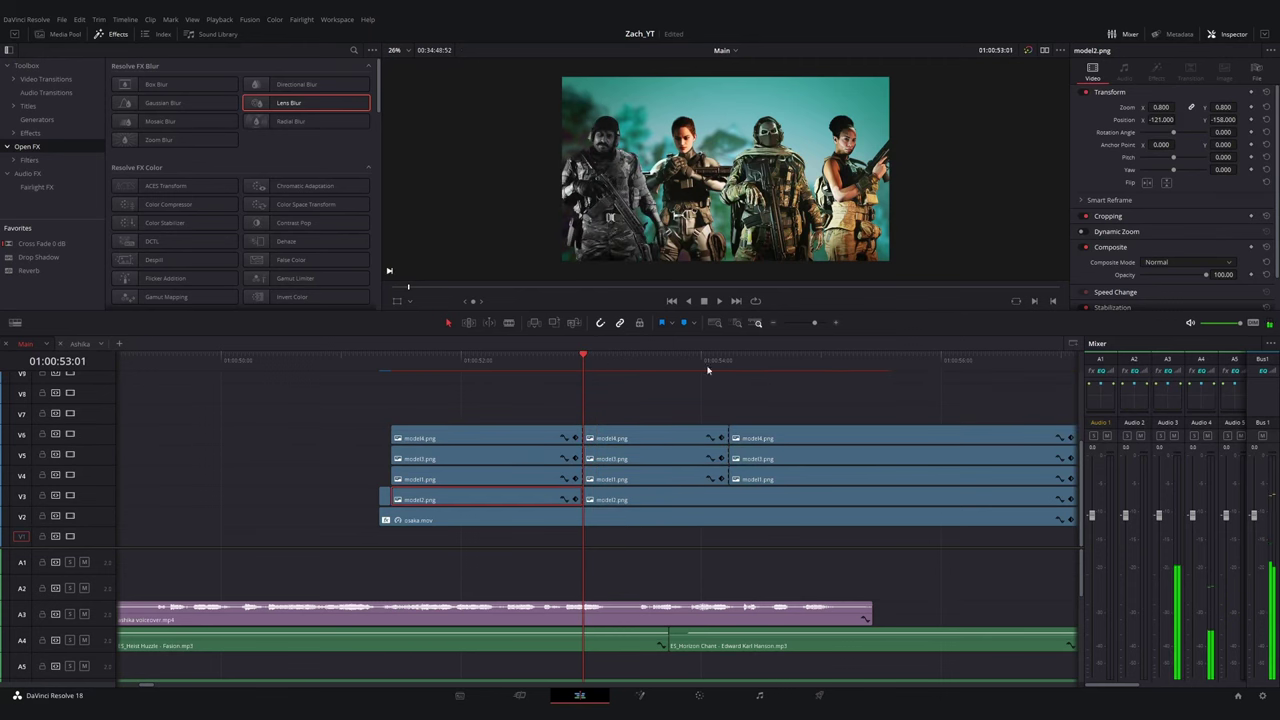
pyautogui.press('Down')
pyautogui.hotkey('ctrl', 'b')
# - Hide tracks V6, V5 and V4 to turn the middle model1.png and model2.png clips black and white, and show the tracks again
pyautogui.click(643, 360)
pyautogui.click(70, 434)
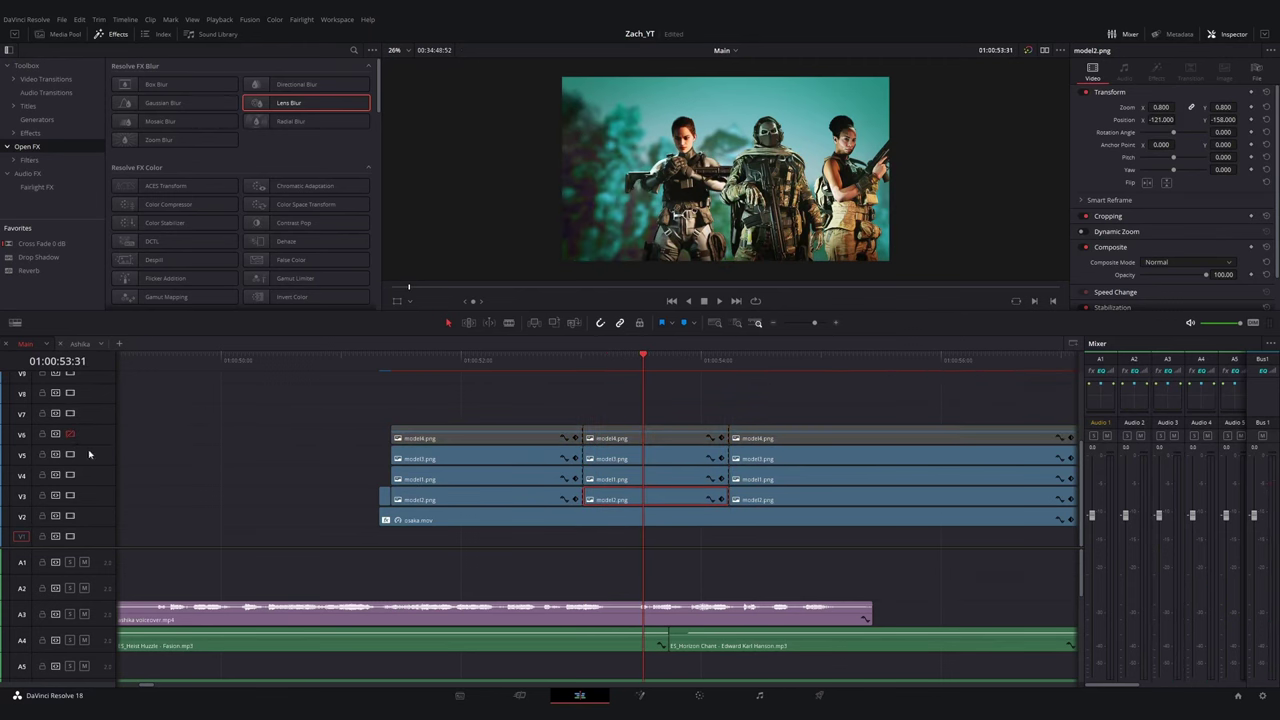
pyautogui.click(70, 455)
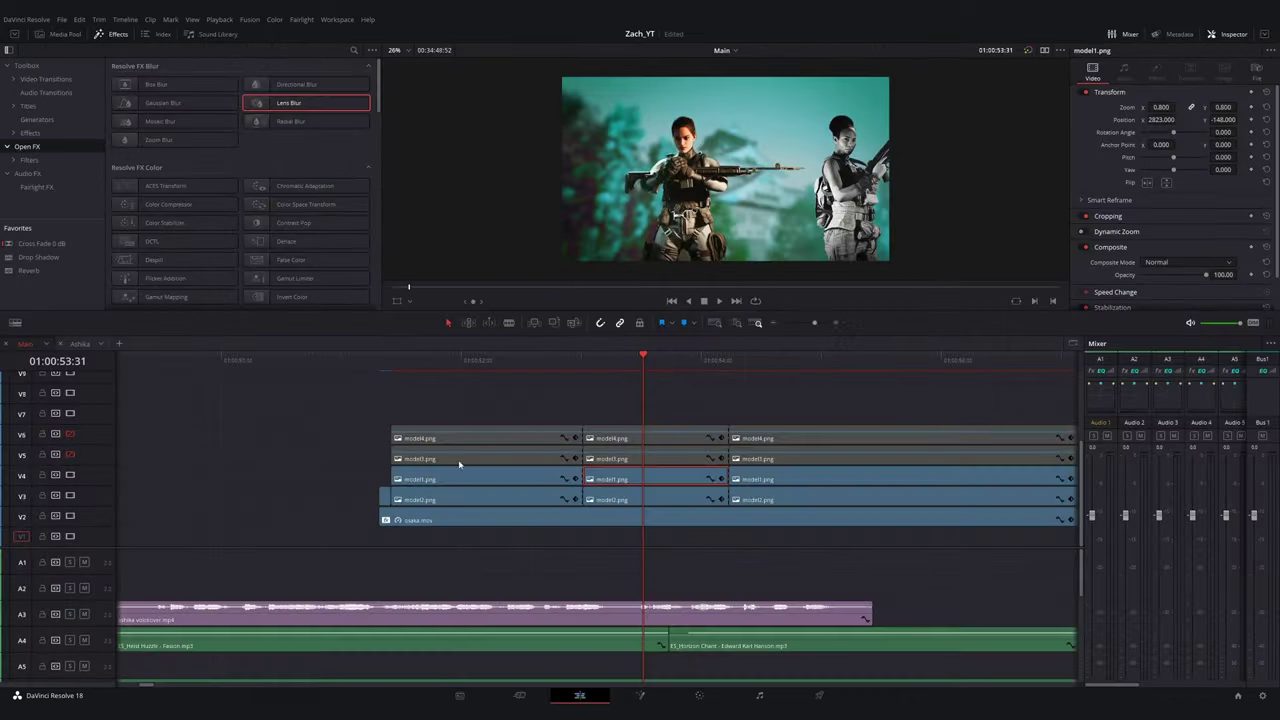
pyautogui.click(70, 475)
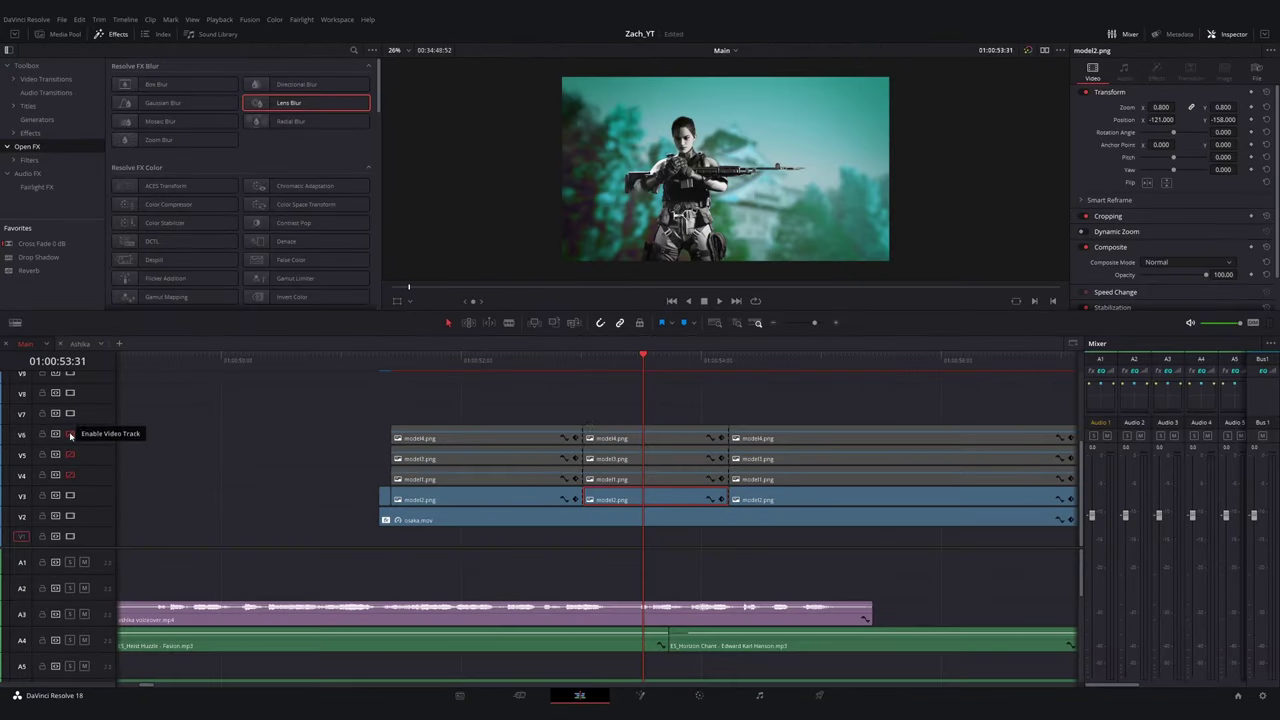
pyautogui.click(70, 434)
pyautogui.click(70, 455)
pyautogui.click(70, 475)
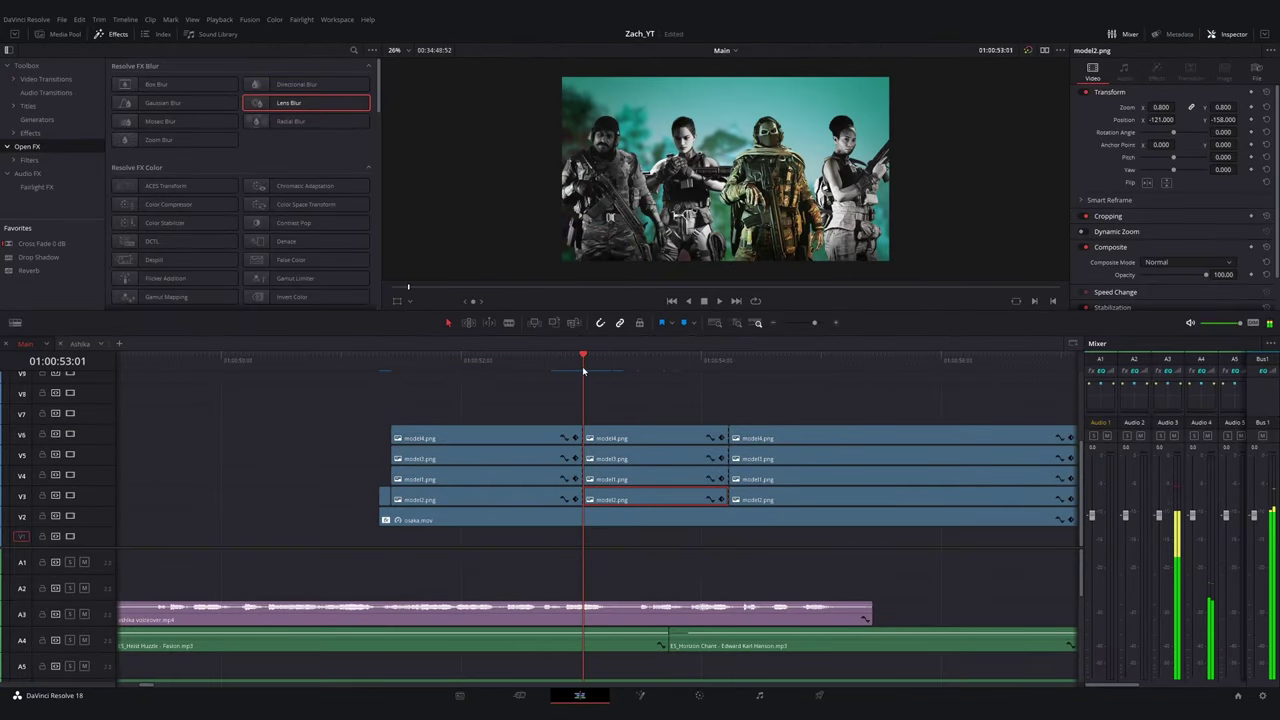
# - Try Cross Dissolve transitions at the operator clips' first cut on V6, V4 and V3, and play them back
pyautogui.click(46, 79)
pyautogui.moveTo(187, 104); pyautogui.dragTo(585, 433)
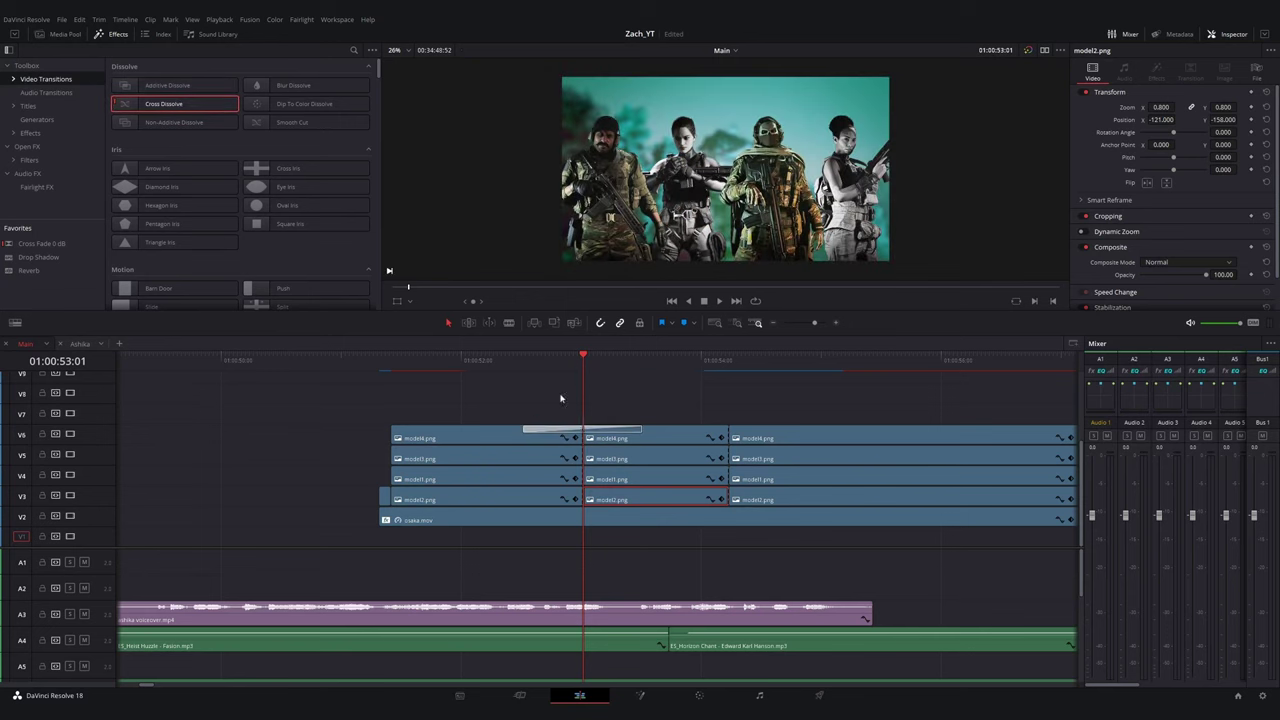
pyautogui.click(560, 394)
pyautogui.press('space')
pyautogui.moveTo(176, 104); pyautogui.dragTo(582, 477)
pyautogui.moveTo(176, 104); pyautogui.dragTo(590, 496)
pyautogui.moveTo(590, 361); pyautogui.dragTo(743, 395)
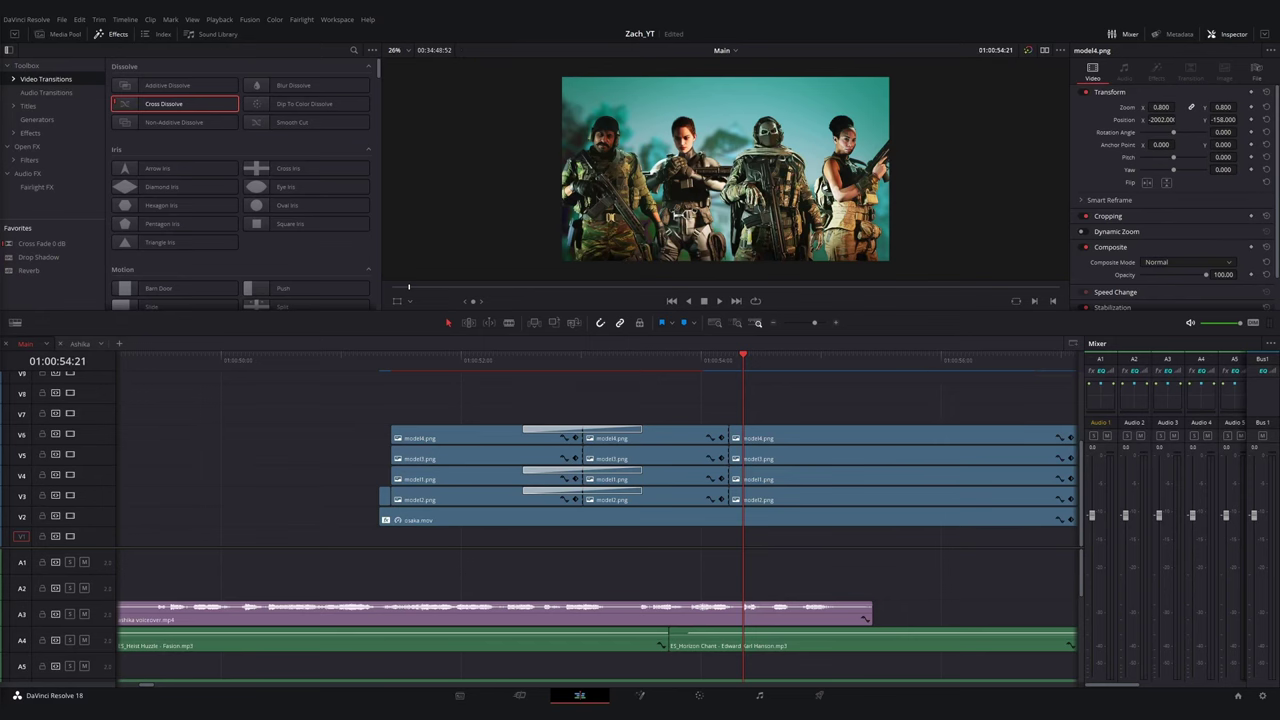
pyautogui.click(348, 366)
pyautogui.scroll(-1, 348, 367)
pyautogui.press('space')
pyautogui.scroll(2, 345, 369)
pyautogui.click(417, 367)
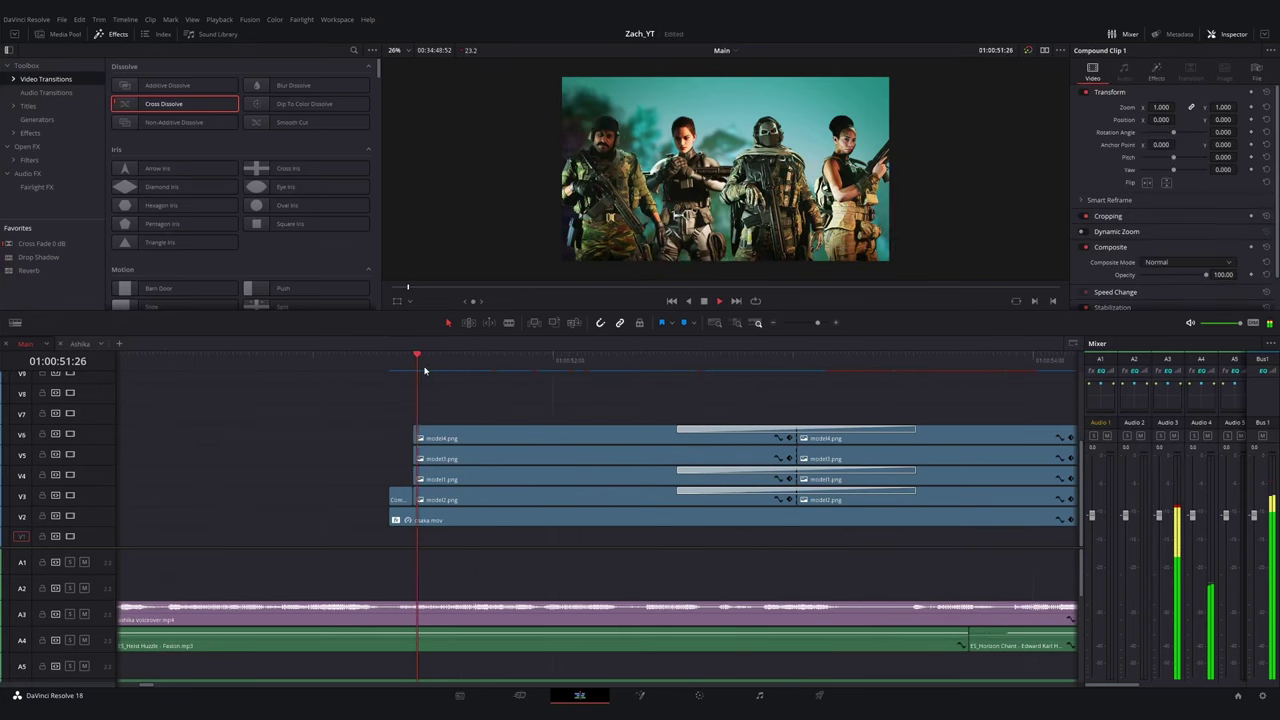
# - Delete the cross dissolves on V6, V4 and V3 and return the playhead to the cut at 01:00:53:01
pyautogui.click(748, 430)
pyautogui.press('Delete')
pyautogui.click(729, 472)
pyautogui.press('Delete')
pyautogui.click(730, 491)
pyautogui.press('Delete')
pyautogui.click(791, 367)
pyautogui.scroll(-2, 720, 382)
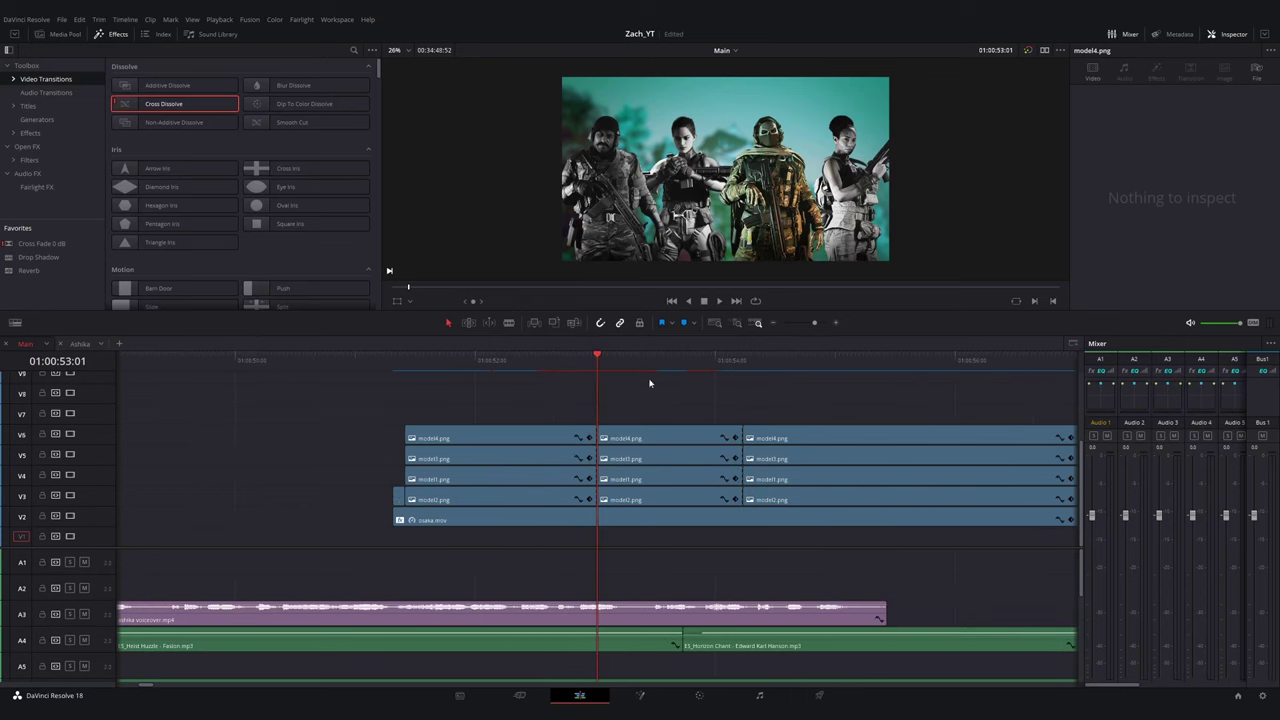
# - Switch to Envato Elements, search stock video for "red x" and remove the Motion Graphics filter
pyautogui.moveTo(234, 711)
pyautogui.click(264, 677)
pyautogui.moveTo(464, 73); pyautogui.dragTo(416, 75)
pyautogui.write('red x')
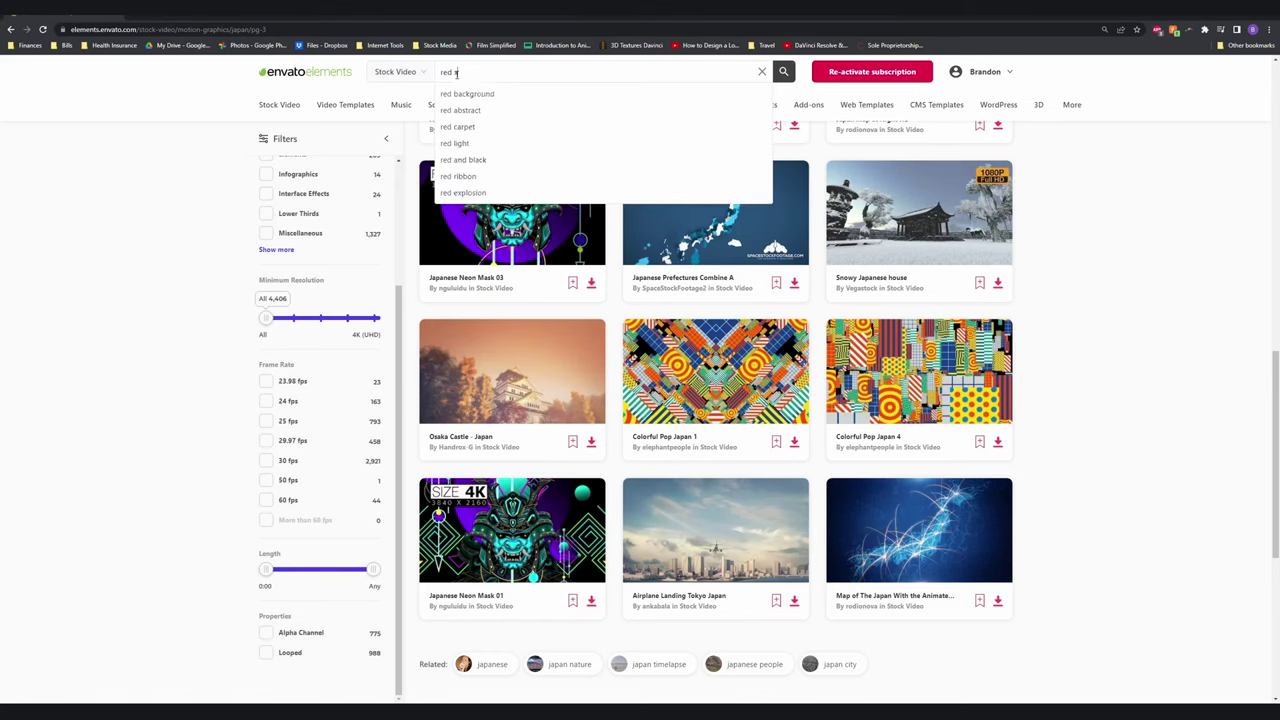
pyautogui.press('Return')
pyautogui.scroll(10, 405, 75)
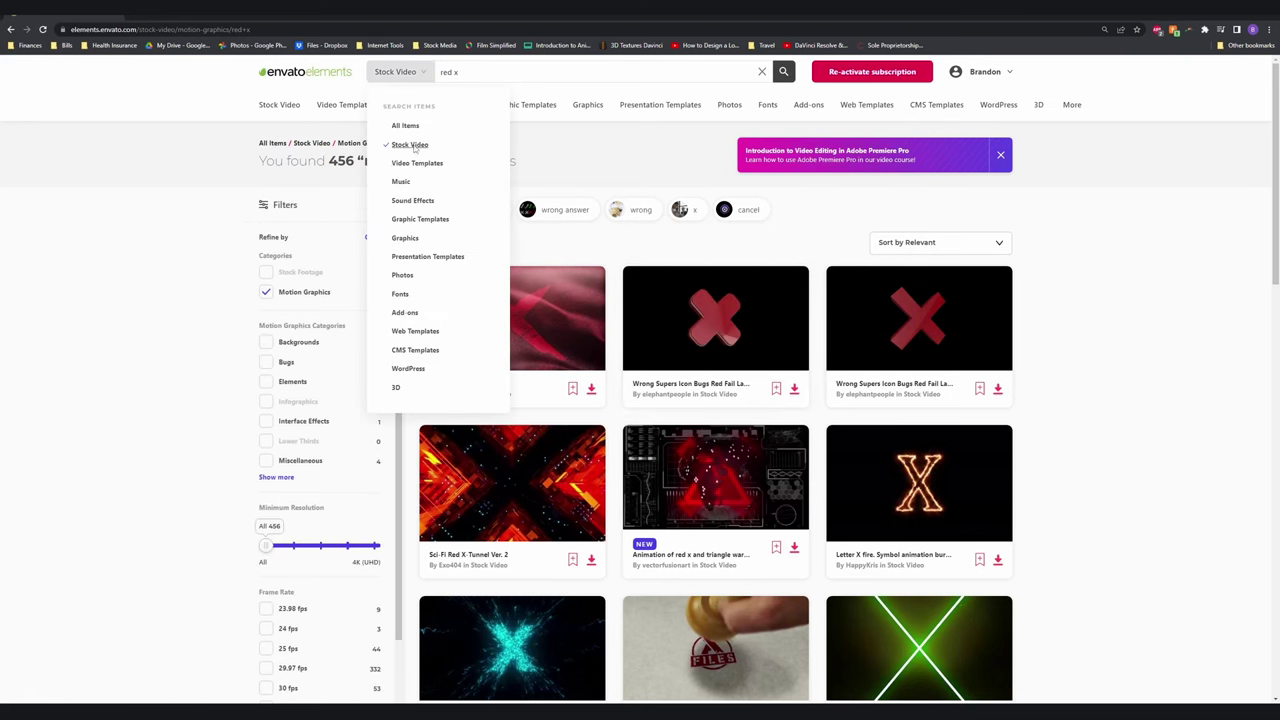
pyautogui.click(265, 293)
pyautogui.moveTo(552, 300)
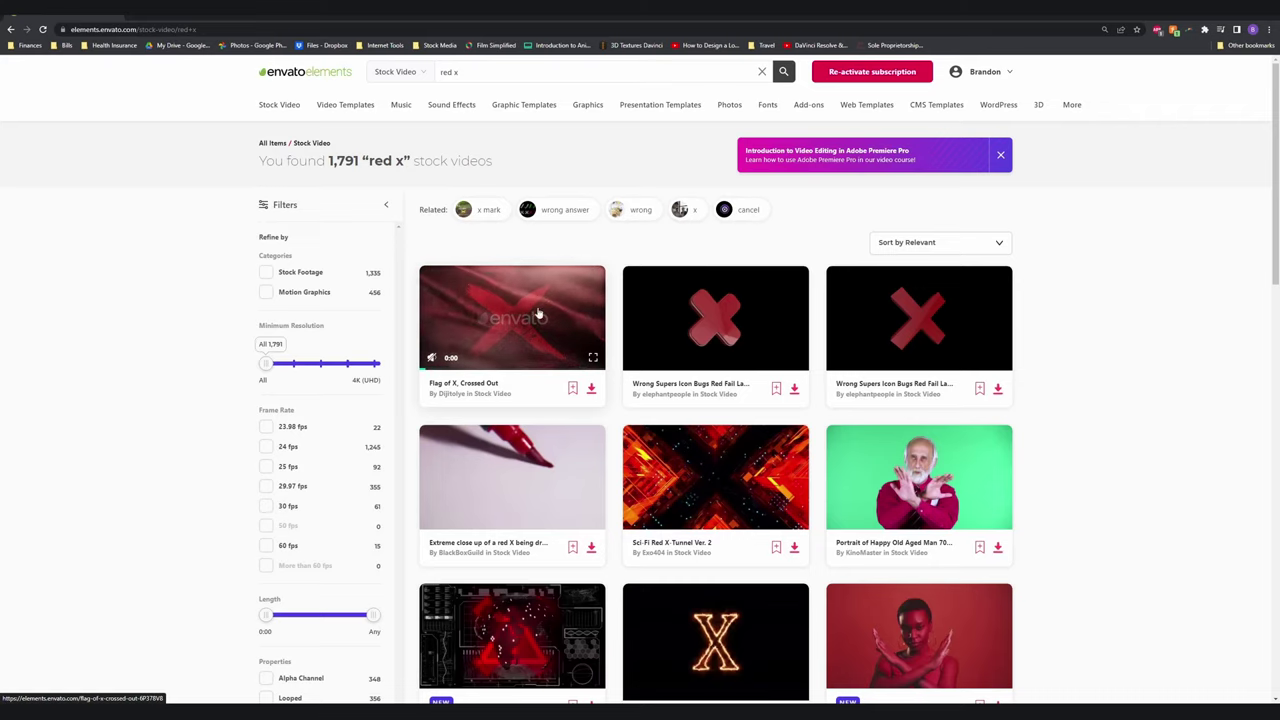
# - Widen the red x search to all items and download the first Wrong Supers Icon Bugs Red Fail clip
pyautogui.scroll(-10, 513, 348)
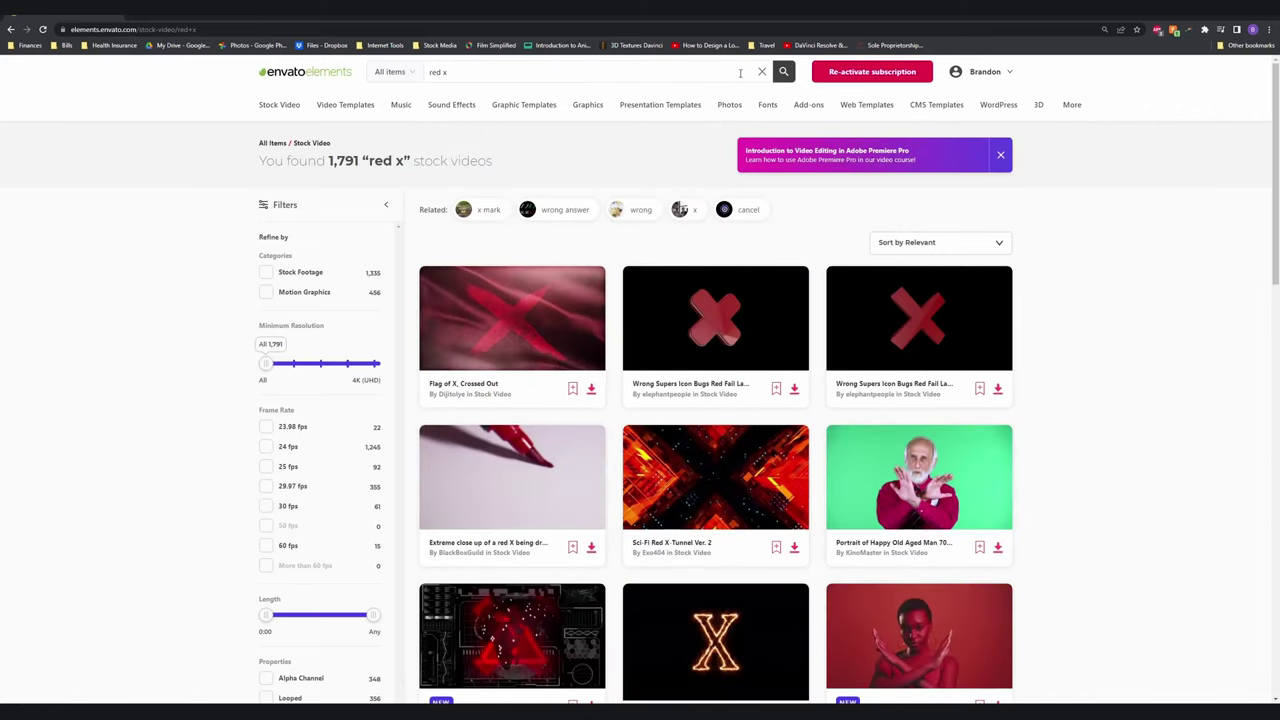
pyautogui.click(266, 138)
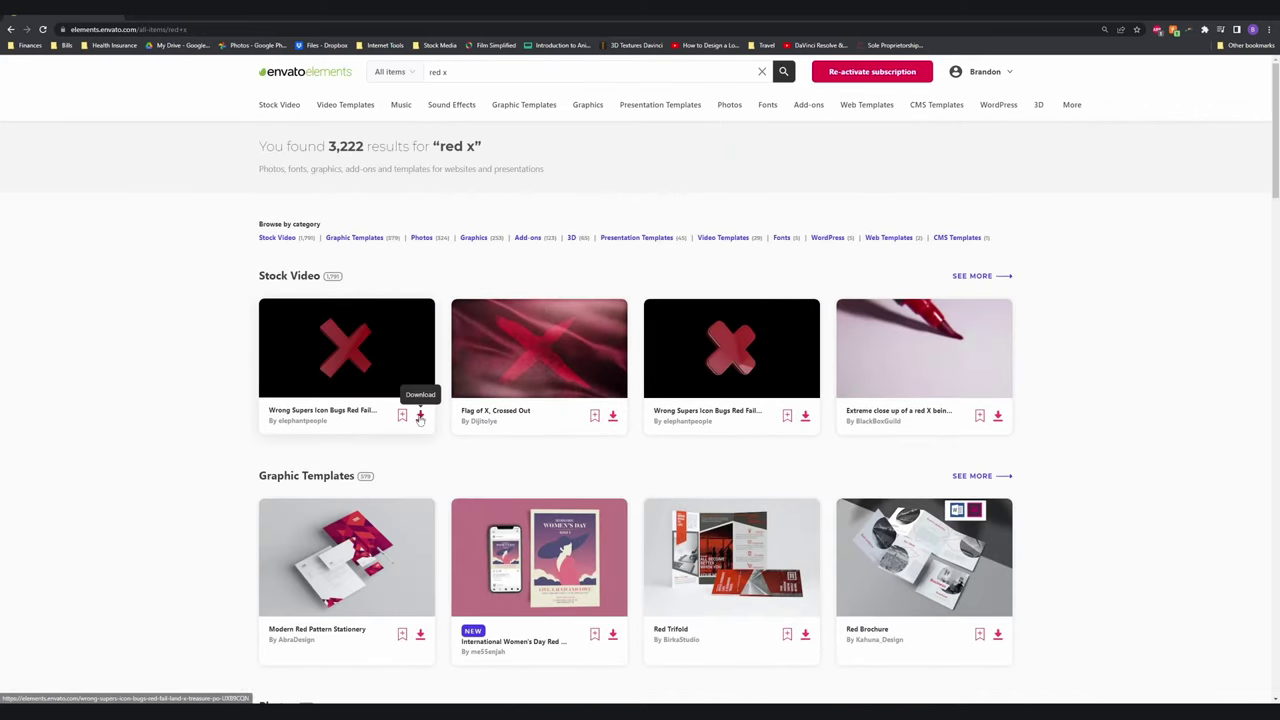
pyautogui.click(420, 415)
pyautogui.click(634, 450)
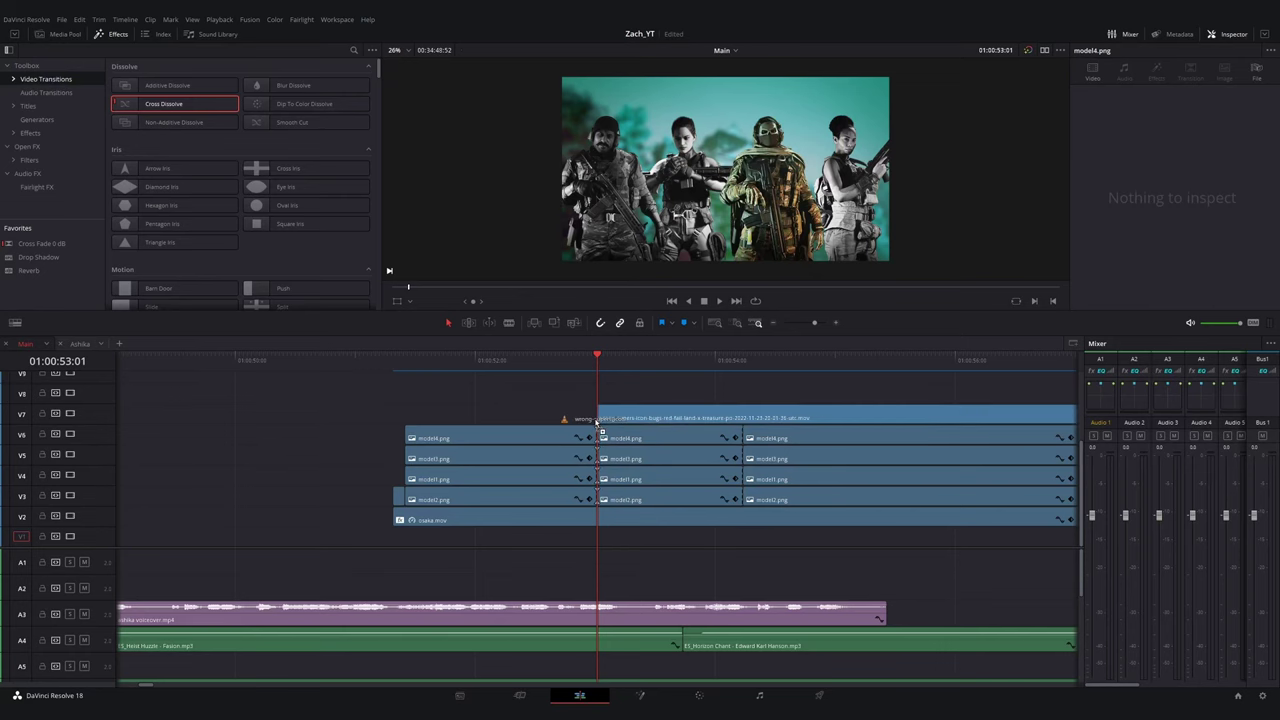
# - Place the red X clip on V7, align its marker with 01:00:53:01, and set zoom 0.470 and position -1662, -52 over the first character
pyautogui.moveTo(594, 362)
pyautogui.mouseDown()
pyautogui.moveTo(670, 378)
pyautogui.moveTo(613, 391)
pyautogui.mouseUp()
pyautogui.press('m')
pyautogui.scroll(1, 686, 417)
pyautogui.press('Up')
pyautogui.moveTo(1161, 120); pyautogui.dragTo(1134, 107)
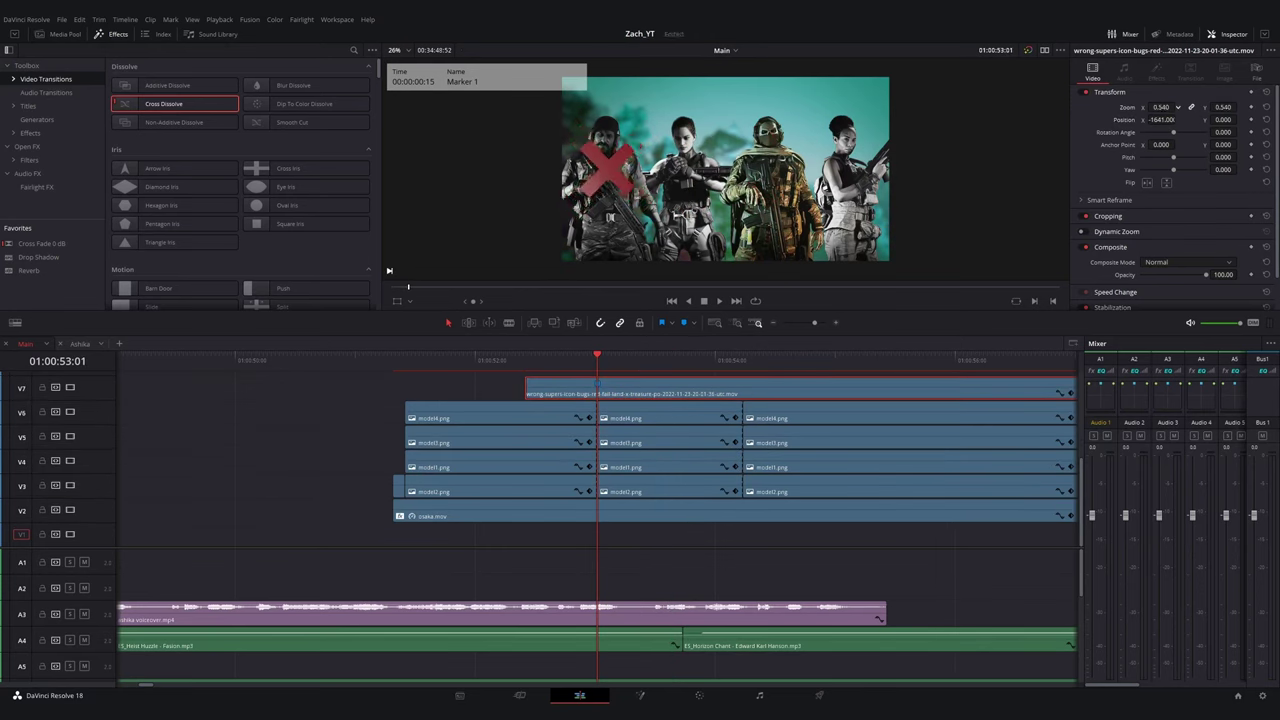
pyautogui.scroll(3, 626, 457)
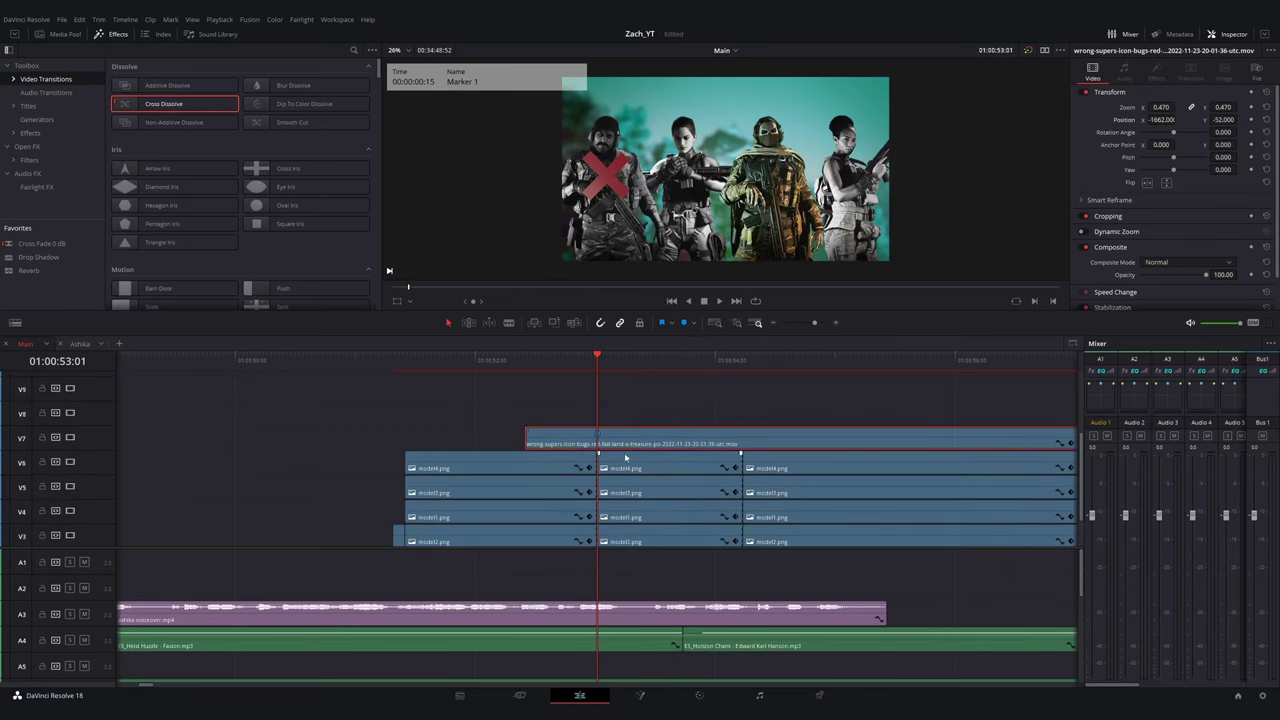
# - Duplicate the red X clip onto V8 and V9, setting their X positions to -573 and 1694, and play back the result
pyautogui.moveTo(626, 441); pyautogui.dragTo(628, 423)
pyautogui.moveTo(1161, 120); pyautogui.dragTo(1255, 120)
pyautogui.scroll(1, 657, 428)
pyautogui.moveTo(631, 427); pyautogui.dragTo(628, 403)
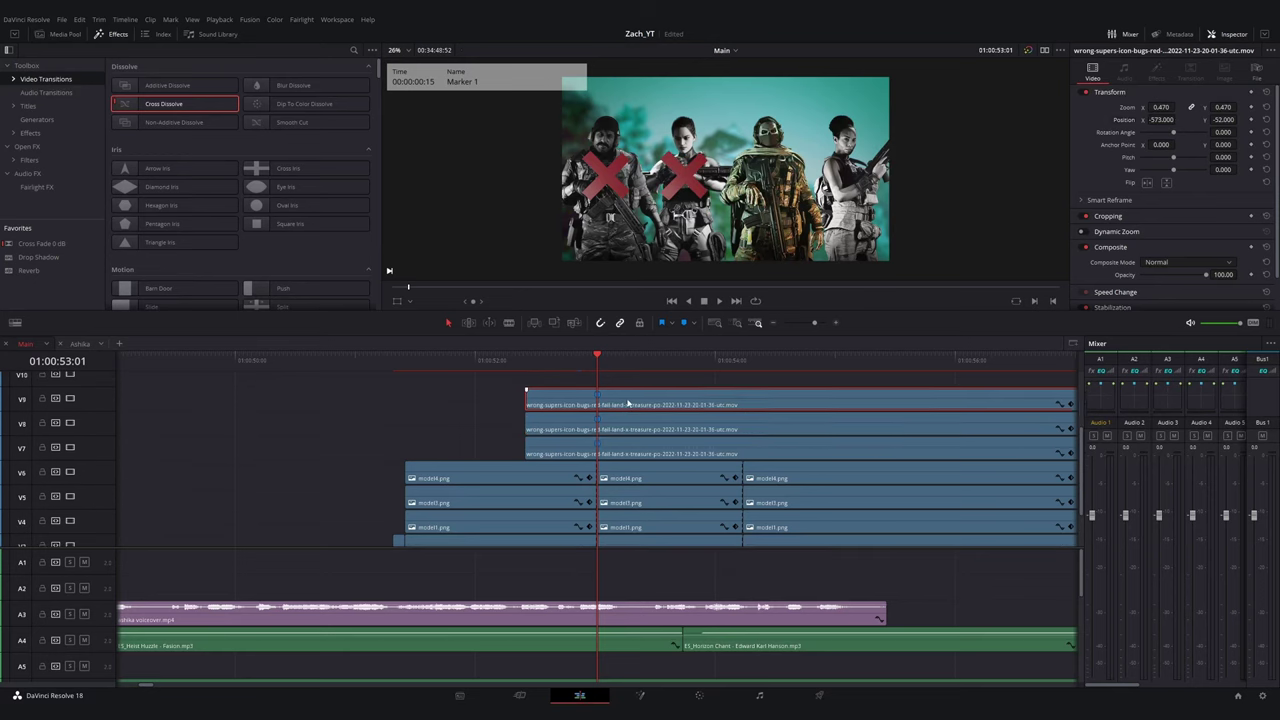
pyautogui.moveTo(1178, 120); pyautogui.dragTo(1197, 120)
pyautogui.click(506, 360)
pyautogui.press('space')
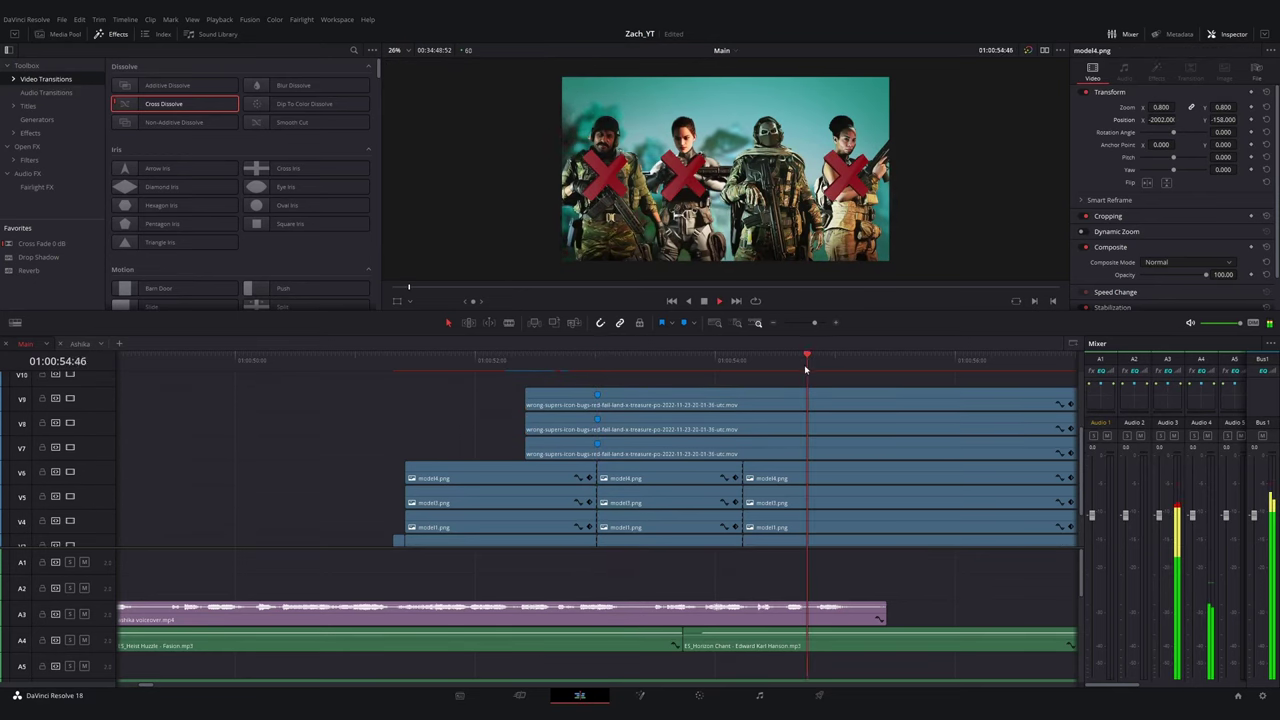
# - Split the three red X clips at the second cut in the model clips and delete the remainders after it
pyautogui.click(775, 361)
pyautogui.moveTo(775, 361); pyautogui.dragTo(592, 362)
pyautogui.click(785, 399)
pyautogui.keyDown('shift'); pyautogui.click(789, 454); pyautogui.keyUp('shift')
pyautogui.hotkey('ctrl', 'b')
pyautogui.click(789, 454)
pyautogui.keyDown('shift'); pyautogui.click(789, 398); pyautogui.keyUp('shift')
pyautogui.press('BackSpace')
# - Remove the first cut in model3.png on V5 to rejoin its first two segments
pyautogui.click(617, 493)
pyautogui.click(597, 491)
pyautogui.press('BackSpace')
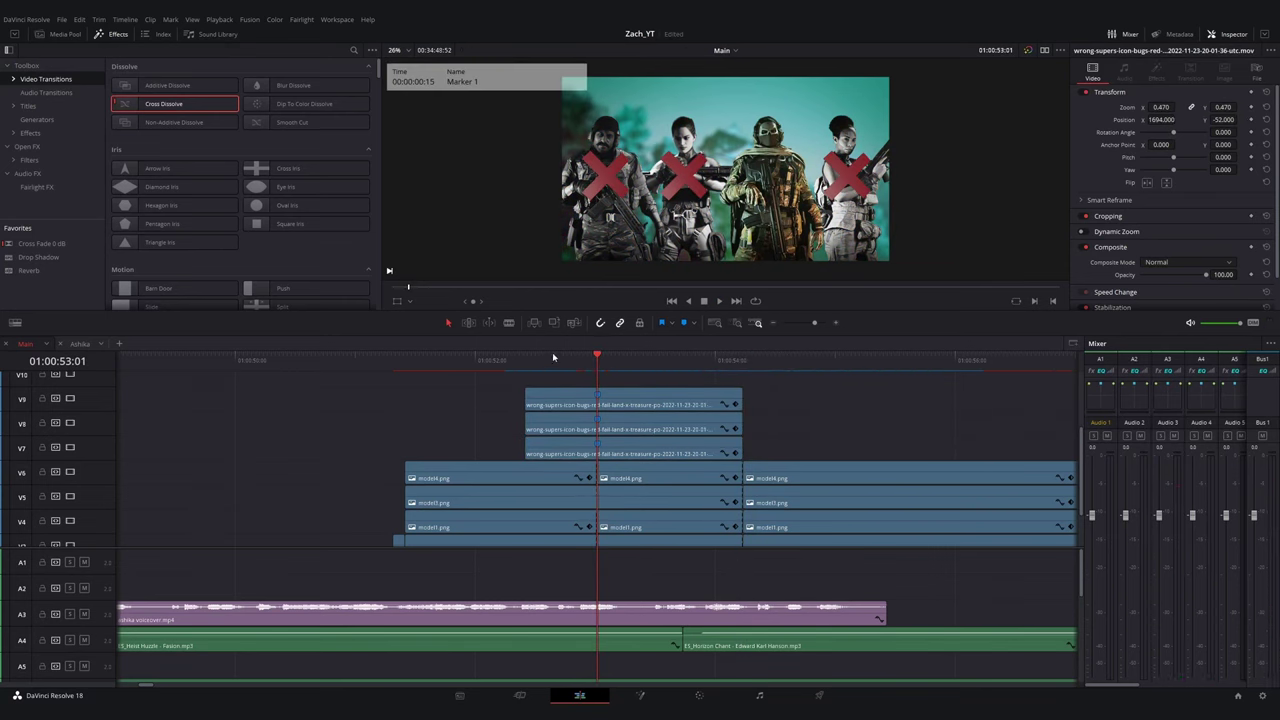
# - Keyframe model3.png's zoom and position, raising zoom to 0.960 and Y position to -52 at 01:00:53:15
pyautogui.click(583, 358)
pyautogui.click(608, 493)
pyautogui.click(1252, 107)
pyautogui.press('space')
pyautogui.press('space')
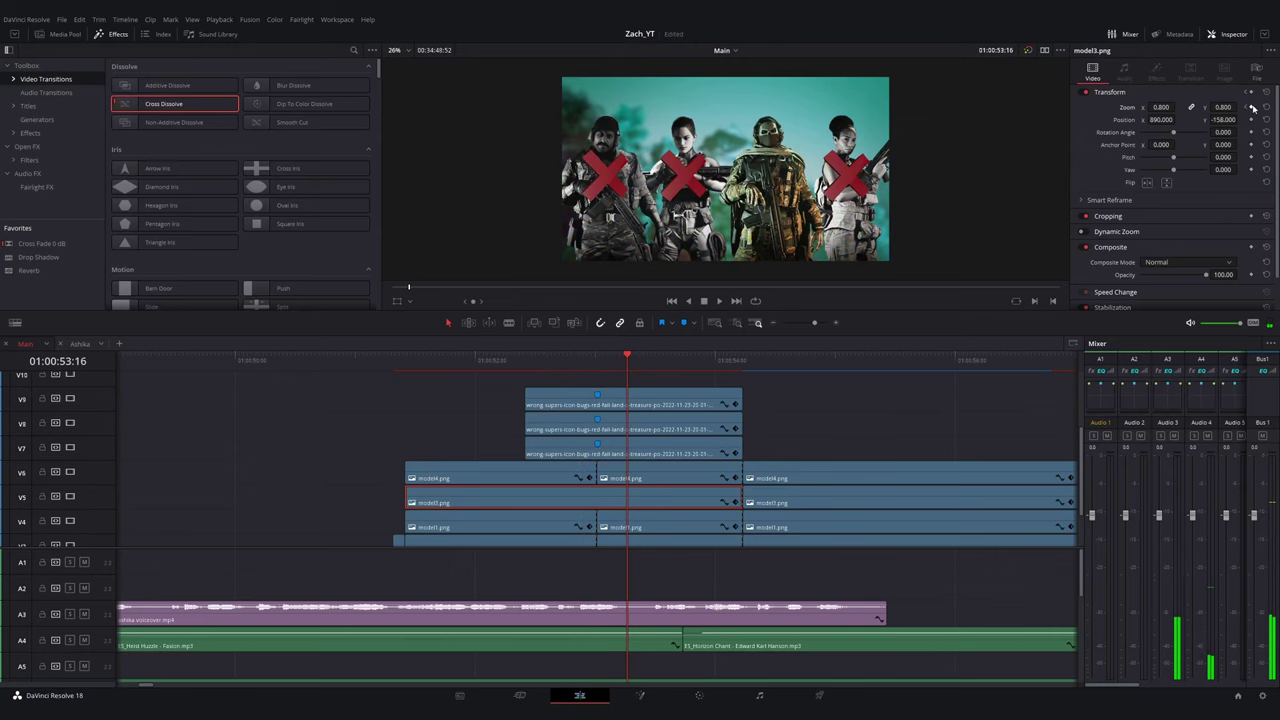
pyautogui.press('Up')
pyautogui.press('space')
pyautogui.press('space')
pyautogui.moveTo(1213, 107); pyautogui.dragTo(1223, 120)
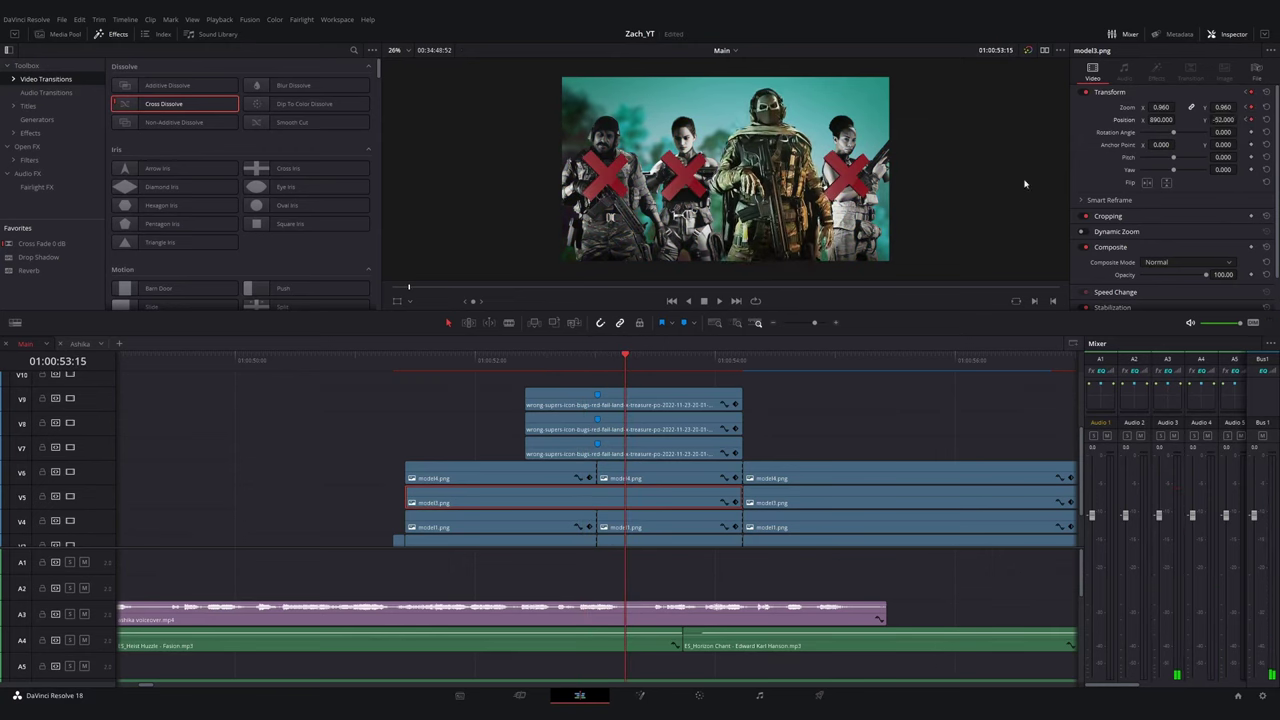
# - Remove the remaining cut in model3.png and keyframe its zoom to 0.800 and Y position to -147 at 01:00:54:33
pyautogui.click(743, 497)
pyautogui.press('Delete')
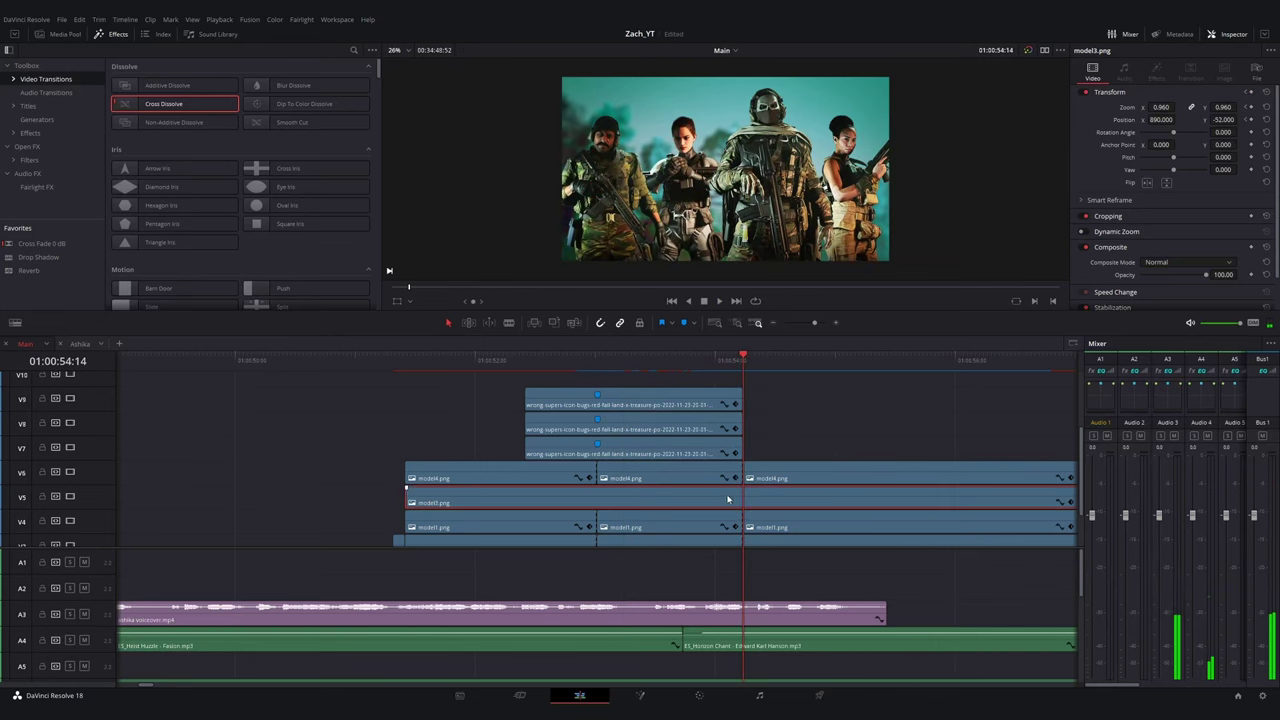
pyautogui.press('space')
pyautogui.press('space')
pyautogui.moveTo(1163, 107); pyautogui.dragTo(1148, 108)
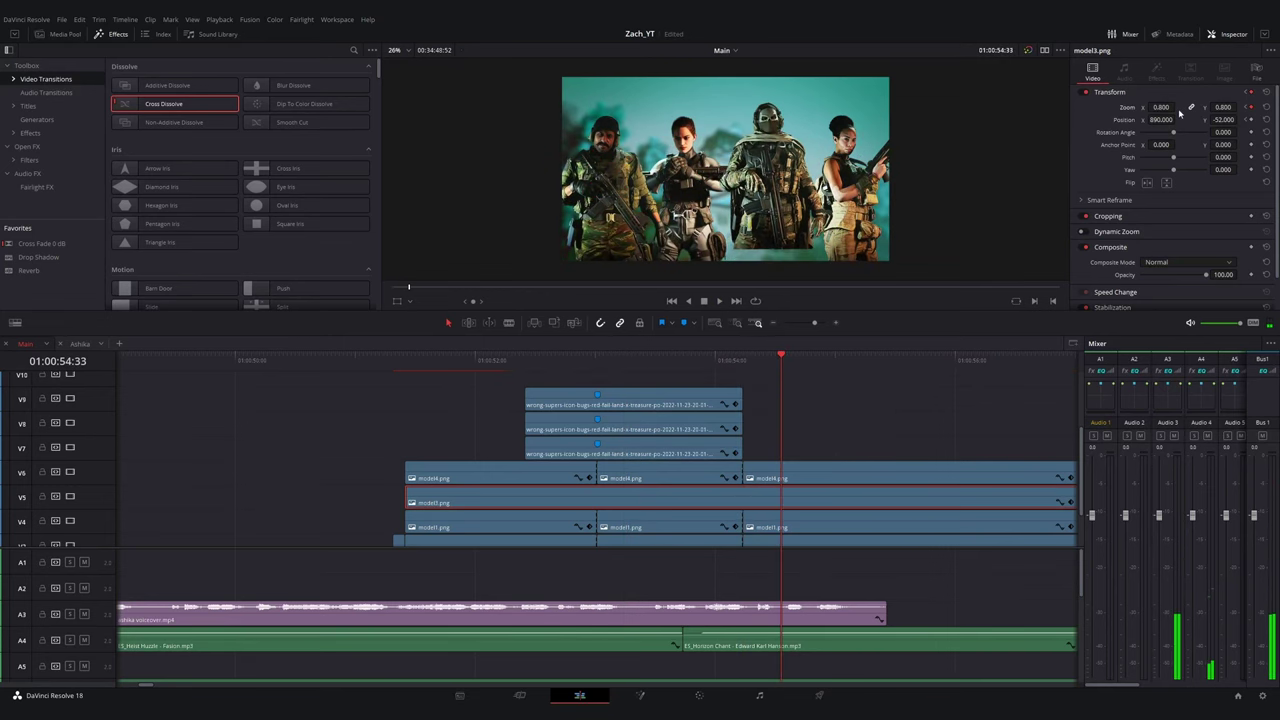
pyautogui.moveTo(1228, 120); pyautogui.dragTo(1219, 120)
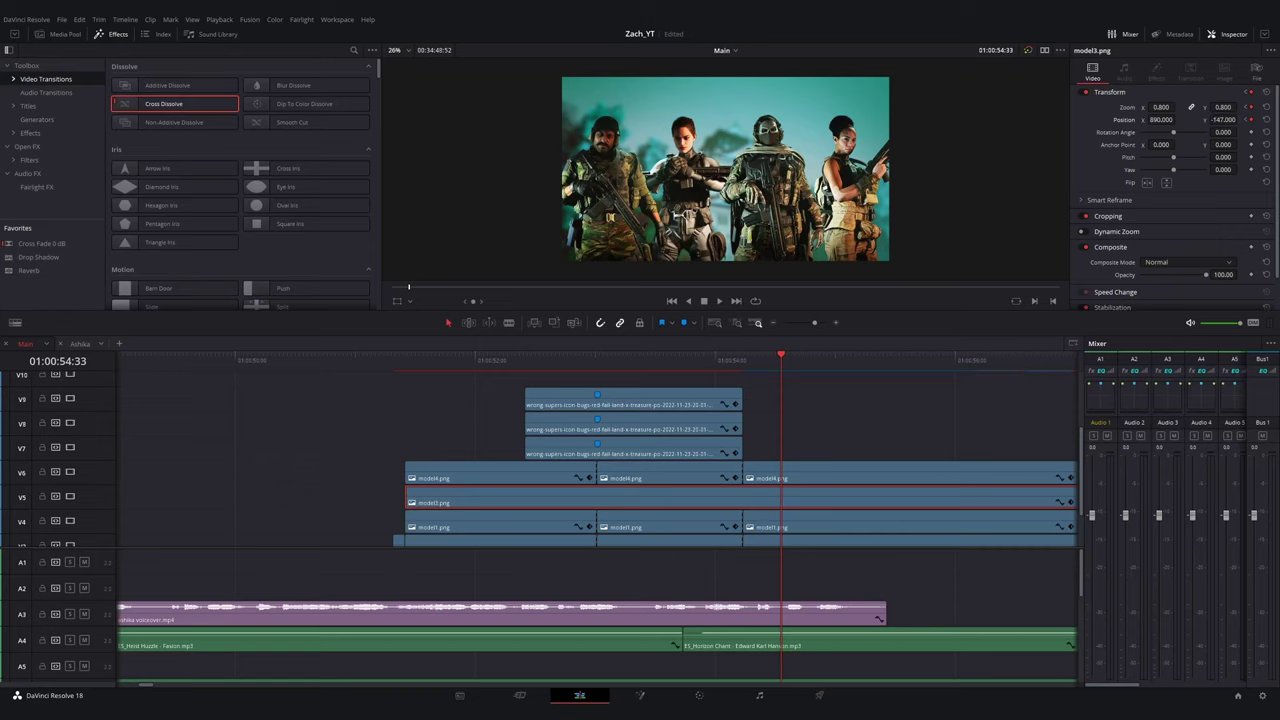
# - Play back the model sequence from before the clips appear and park the playhead at 01:00:53:01
pyautogui.scroll(-4, 600, 460)
pyautogui.click(377, 363)
pyautogui.press('space')
pyautogui.moveTo(603, 359); pyautogui.dragTo(604, 360)
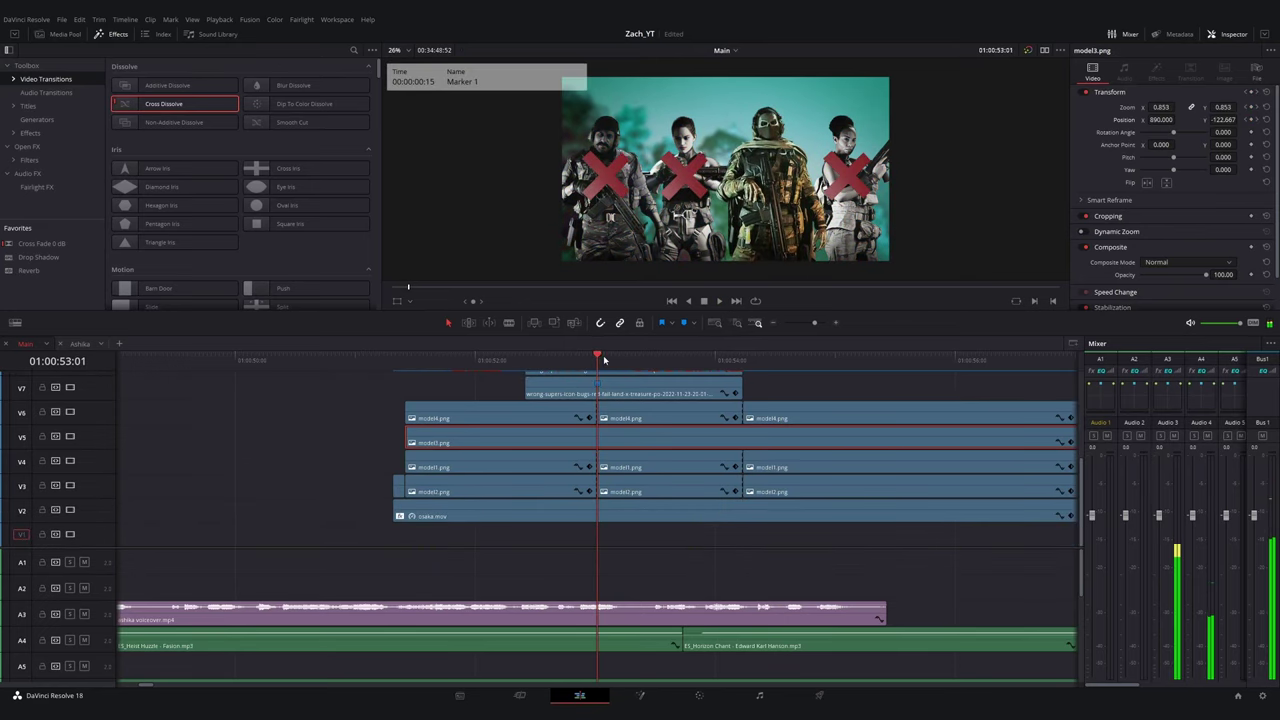
# - Show the media bins and browse the stock SFX library's Beeps Buzzers folder in File Explorer for an error sound
pyautogui.click(58, 35)
pyautogui.click(203, 260)
pyautogui.click(357, 717)
pyautogui.click(403, 690)
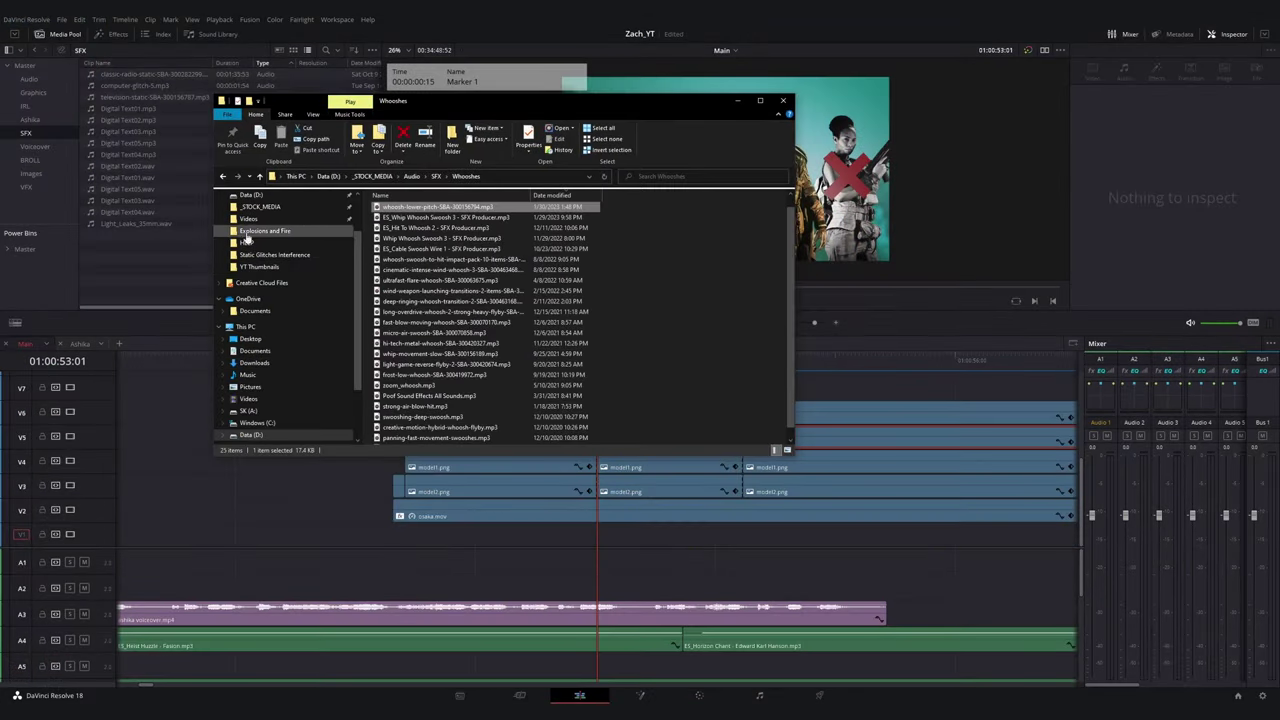
pyautogui.click(436, 177)
pyautogui.doubleClick(405, 239)
pyautogui.doubleClick(425, 231)
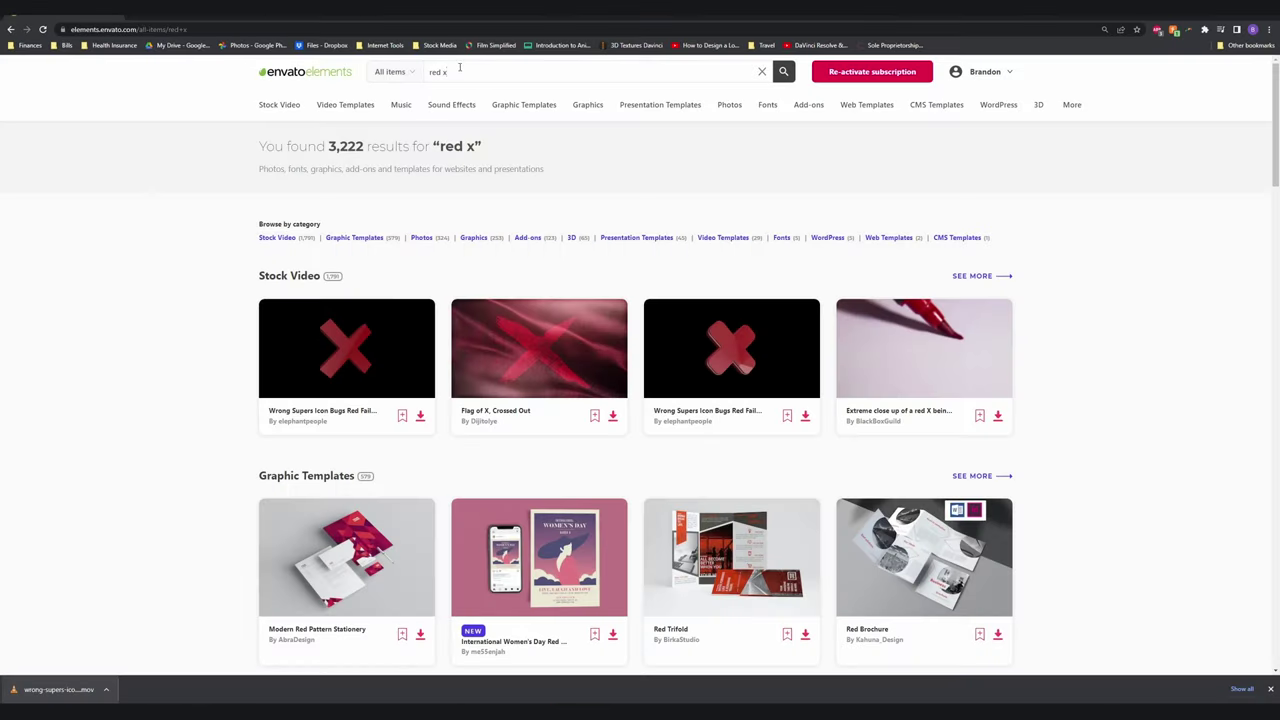
# - On Envato Elements in the browser, restrict the search to Sound Effects and search for "error"
pyautogui.click(400, 72)
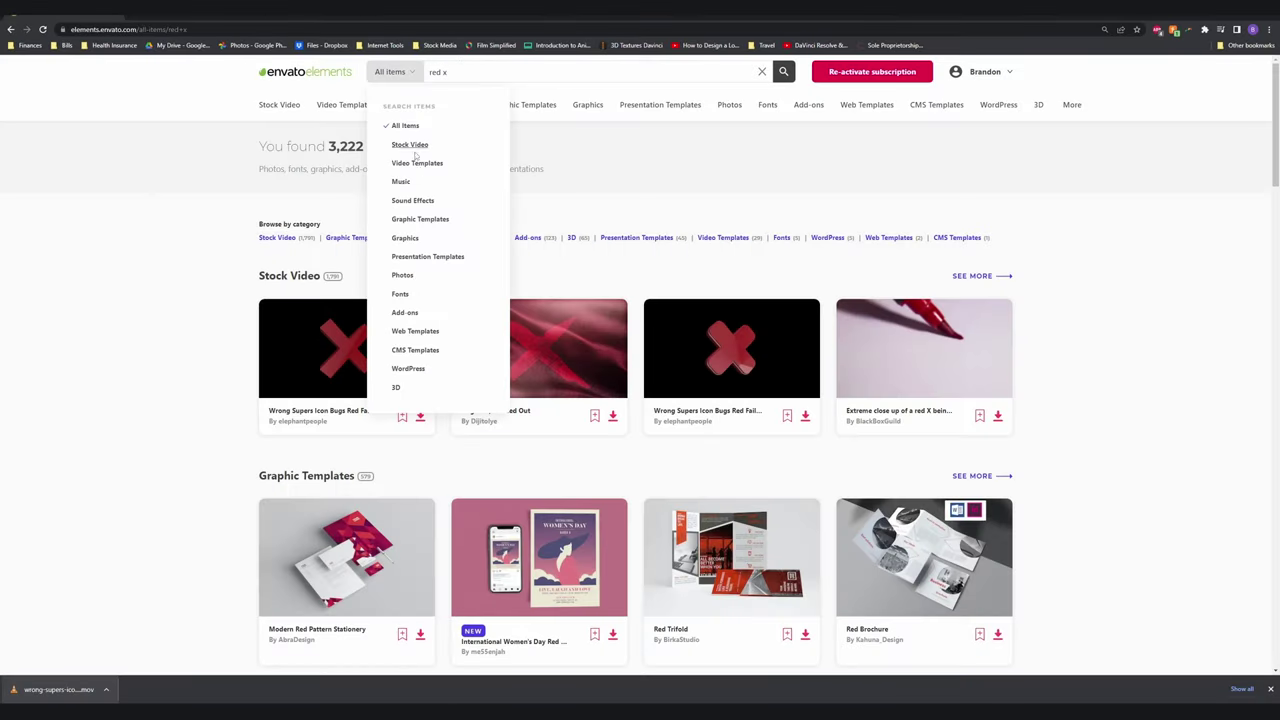
pyautogui.click(414, 200)
pyautogui.write('error')
pyautogui.press('Return')
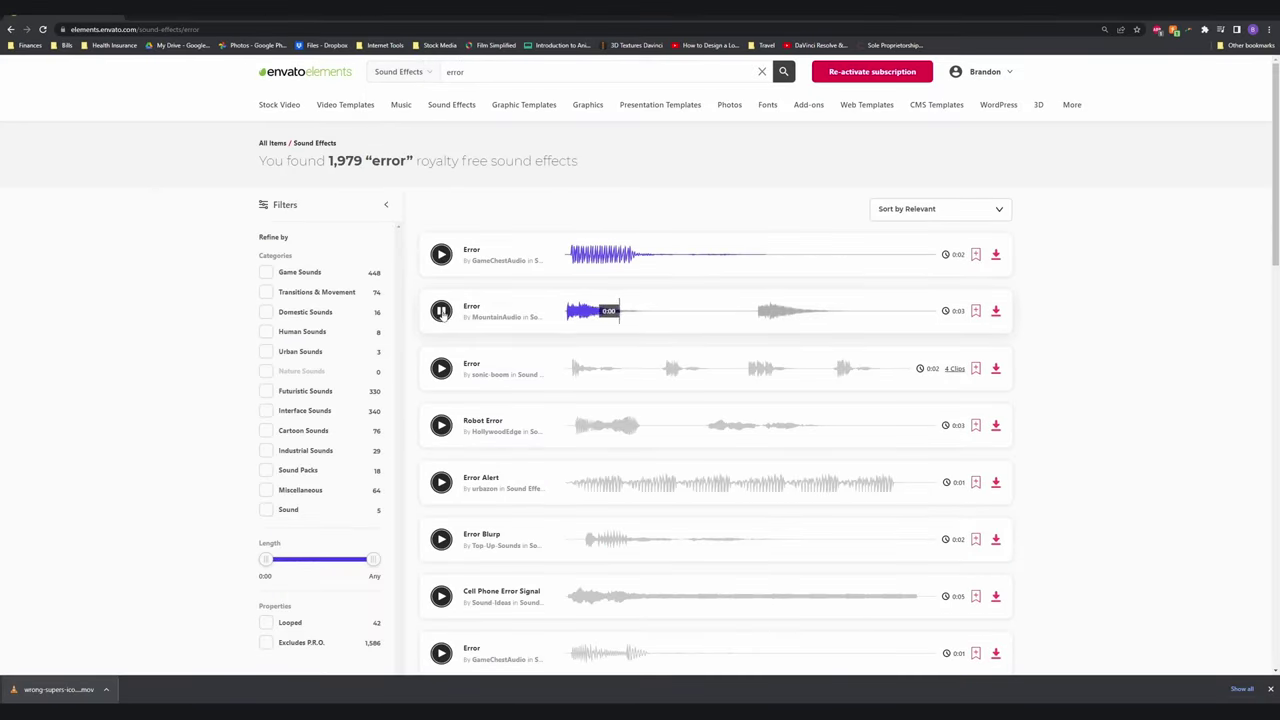
# - Audition the error sound effects in the search results and download Notify Error
pyautogui.click(441, 481)
pyautogui.scroll(-2, 443, 481)
pyautogui.click(441, 345)
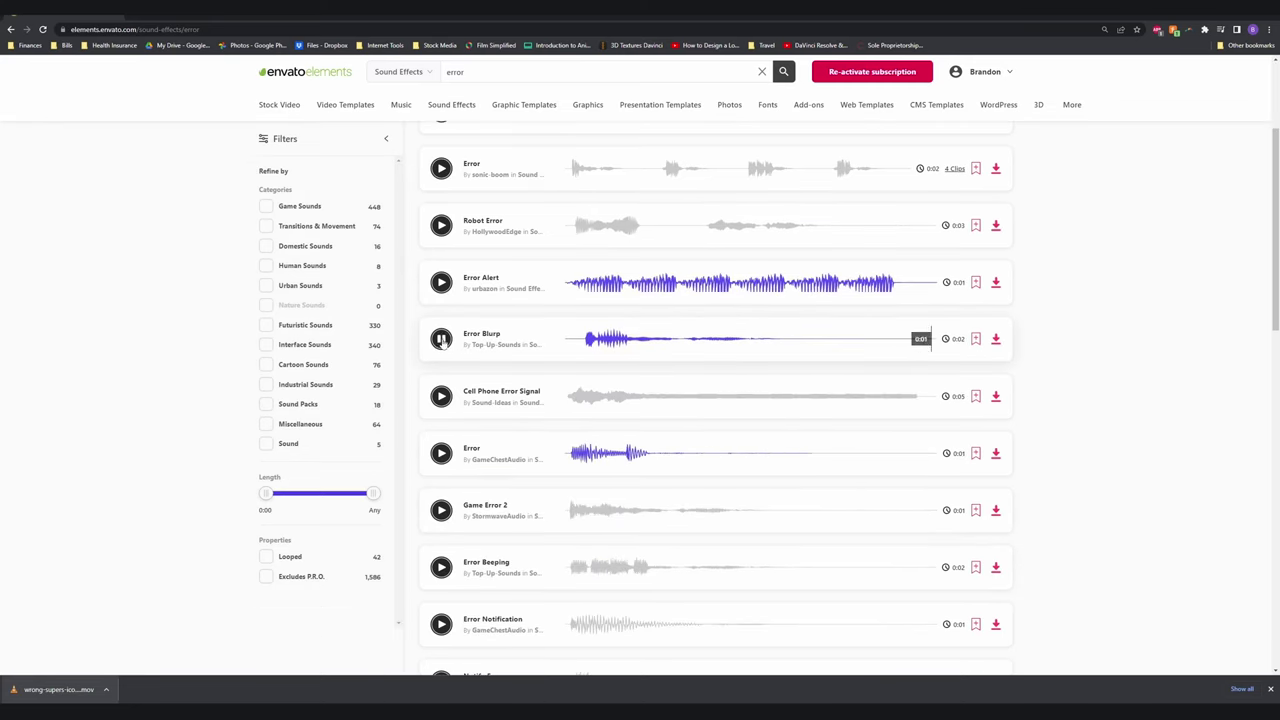
pyautogui.click(440, 342)
pyautogui.click(441, 511)
pyautogui.click(441, 568)
pyautogui.scroll(-3, 438, 560)
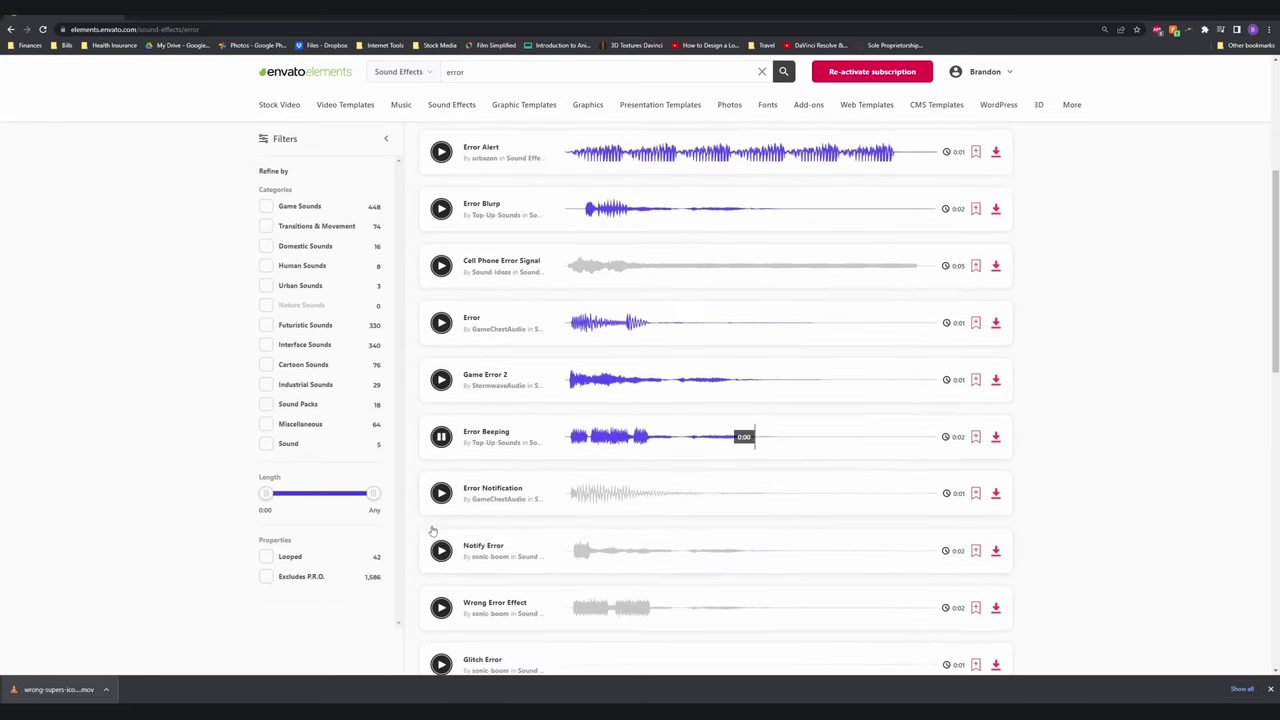
pyautogui.click(441, 475)
pyautogui.click(441, 532)
pyautogui.click(441, 589)
pyautogui.click(995, 530)
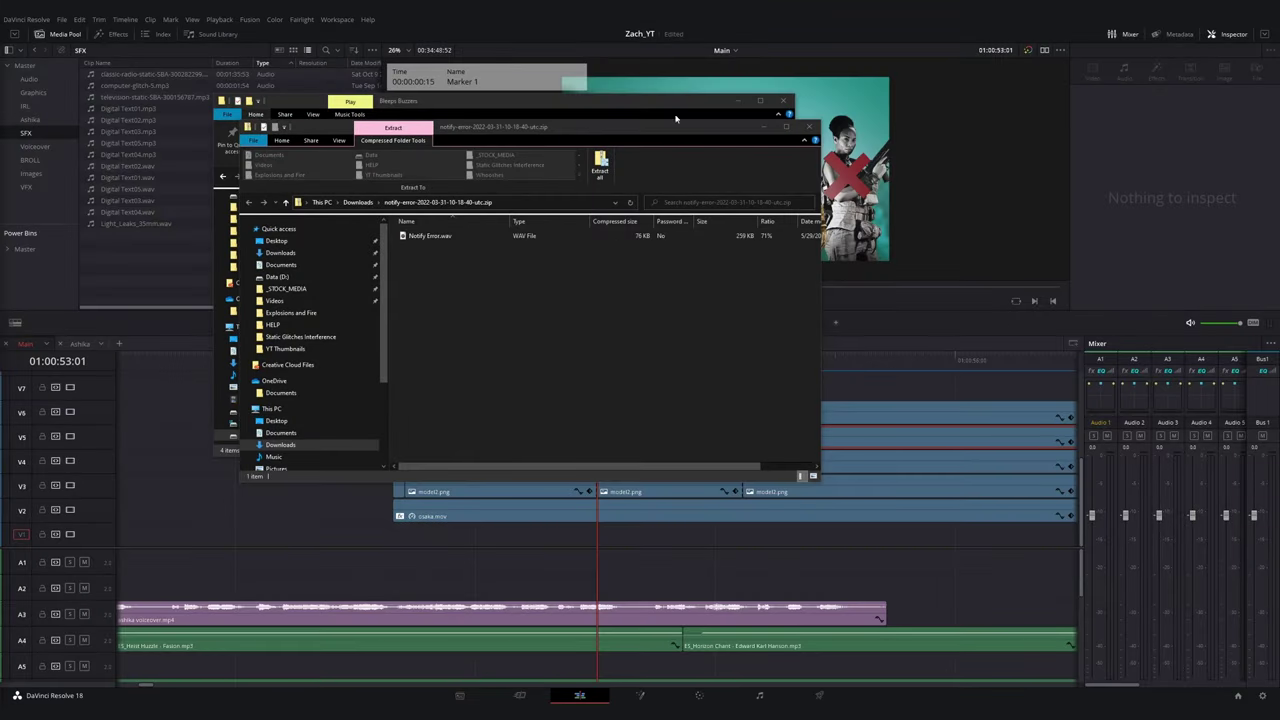
# - Extract the downloaded notify-error zip archive in Downloads and open the extracted folder
pyautogui.click(783, 100)
pyautogui.click(601, 170)
pyautogui.click(731, 454)
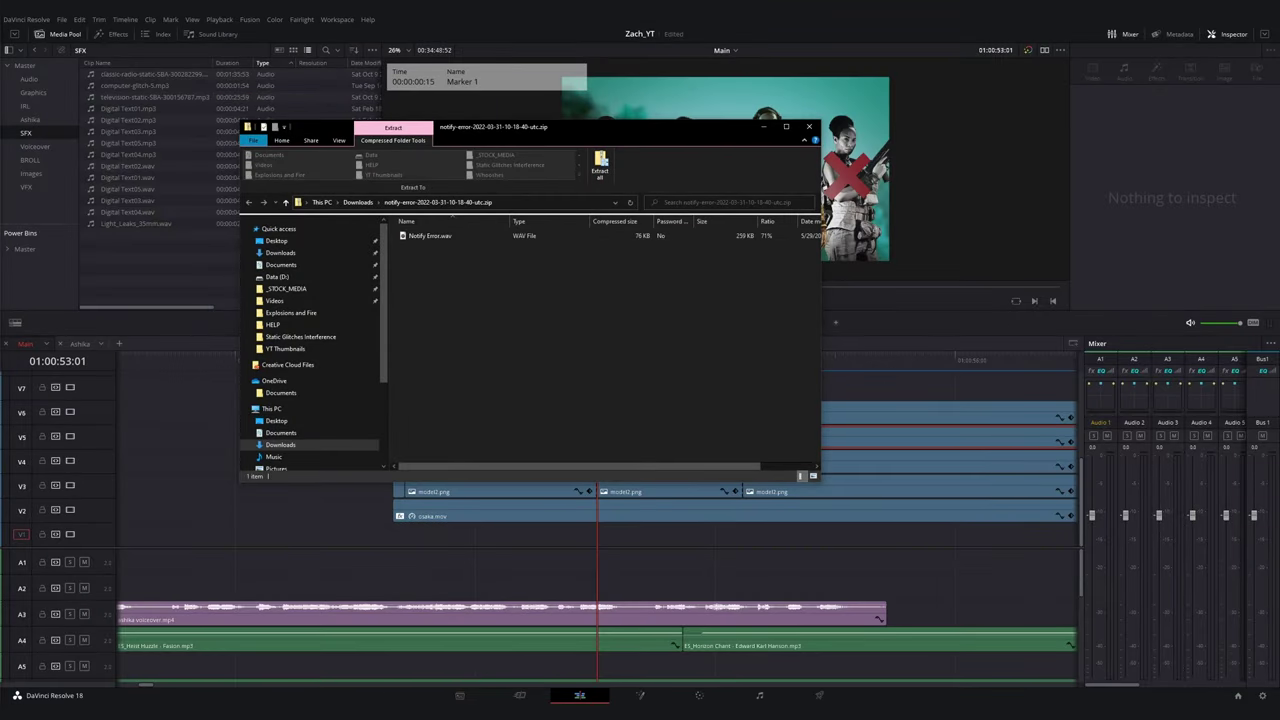
pyautogui.click(286, 202)
pyautogui.scroll(-6, 461, 374)
pyautogui.doubleClick(463, 303)
# - Place Notify Error.wav on track A2 at 01:00:53:01 and play back the sequence with the sound
pyautogui.moveTo(667, 133); pyautogui.dragTo(701, 187)
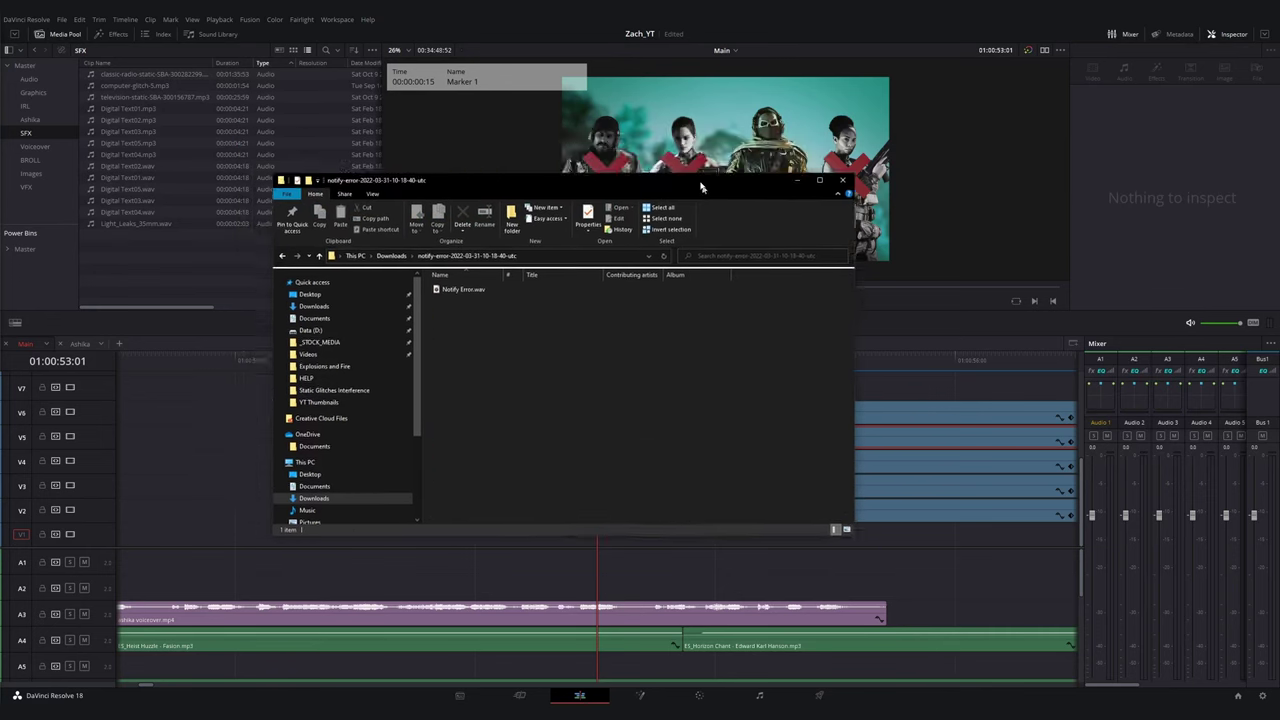
pyautogui.moveTo(463, 289); pyautogui.dragTo(605, 582)
pyautogui.hotkey('ctrl', '-')
pyautogui.hotkey('ctrl', '-')
pyautogui.hotkey('ctrl', '-')
pyautogui.moveTo(595, 357); pyautogui.dragTo(212, 360)
pyautogui.press('space')
pyautogui.hotkey('ctrl', '-')
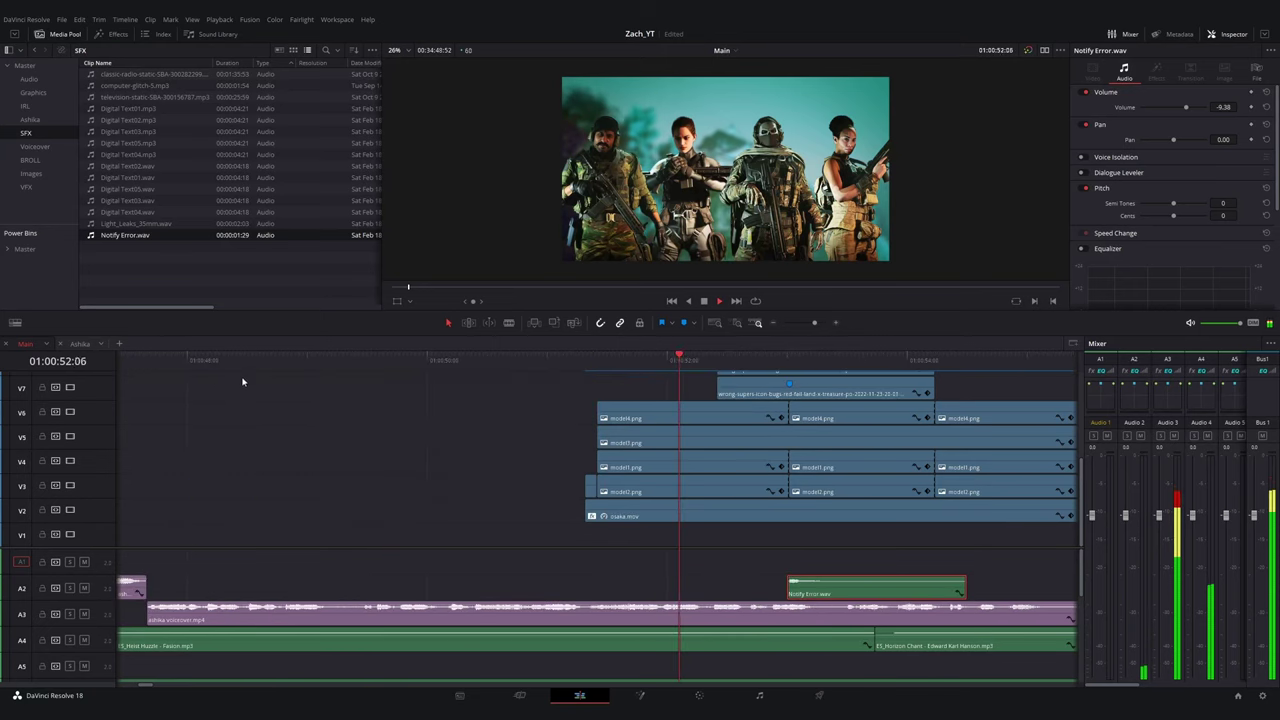
pyautogui.hotkey('ctrl', '-')
pyautogui.hotkey('ctrl', '=')
pyautogui.hotkey('ctrl', '=')
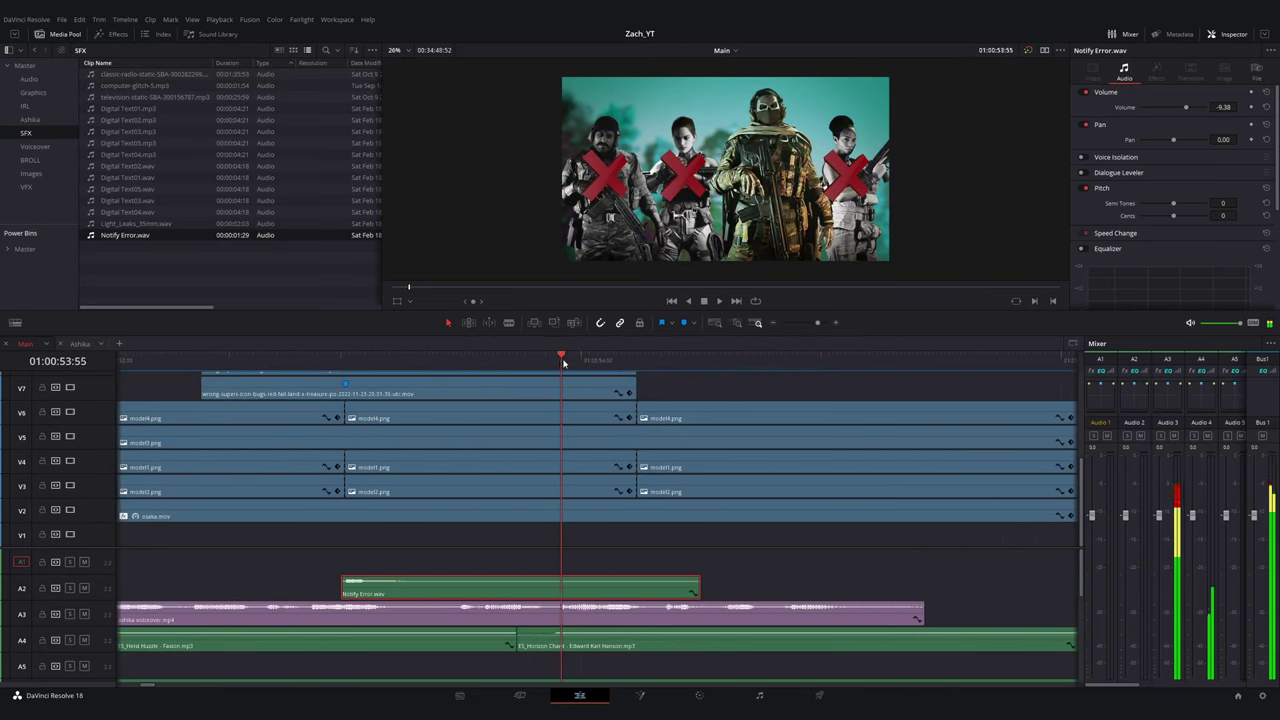
# - Keyframe the positions of the three red X clips from 01:00:53:56 so they move off their characters by 01:00:54:13
pyautogui.moveTo(563, 363); pyautogui.dragTo(566, 363)
pyautogui.scroll(2, 580, 400)
pyautogui.click(596, 430)
pyautogui.click(611, 405)
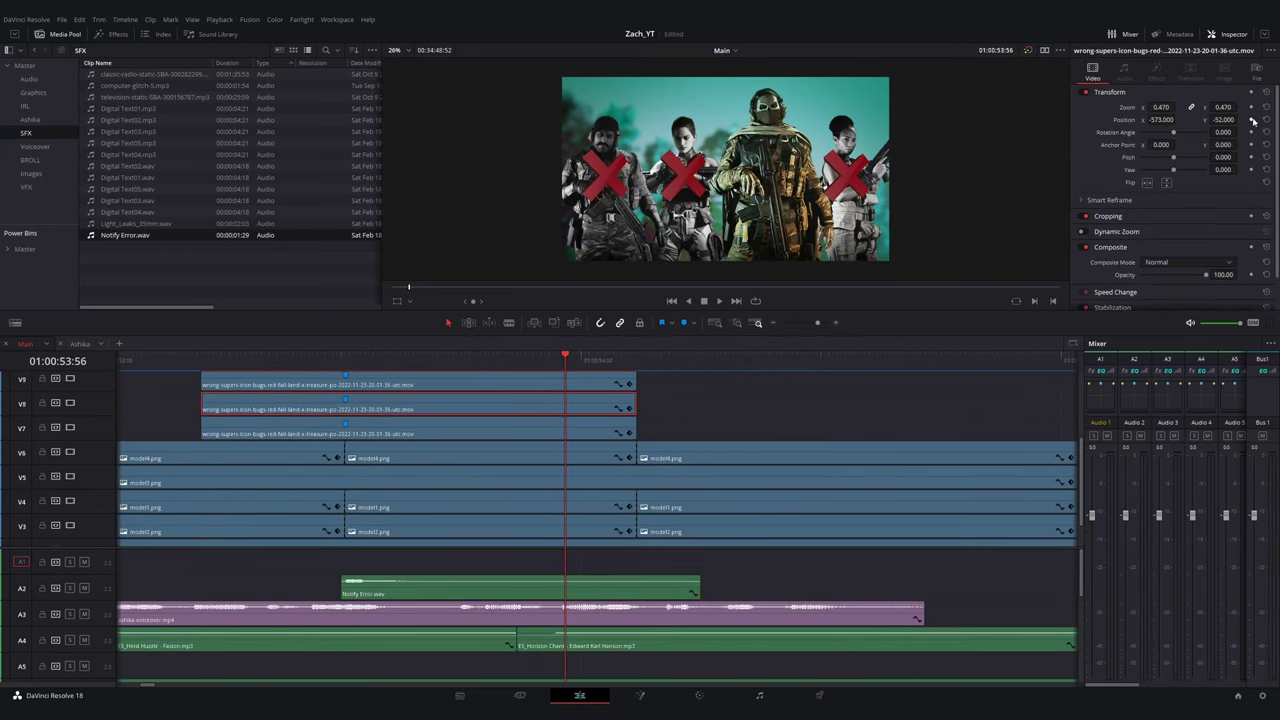
pyautogui.scroll(2, 578, 476)
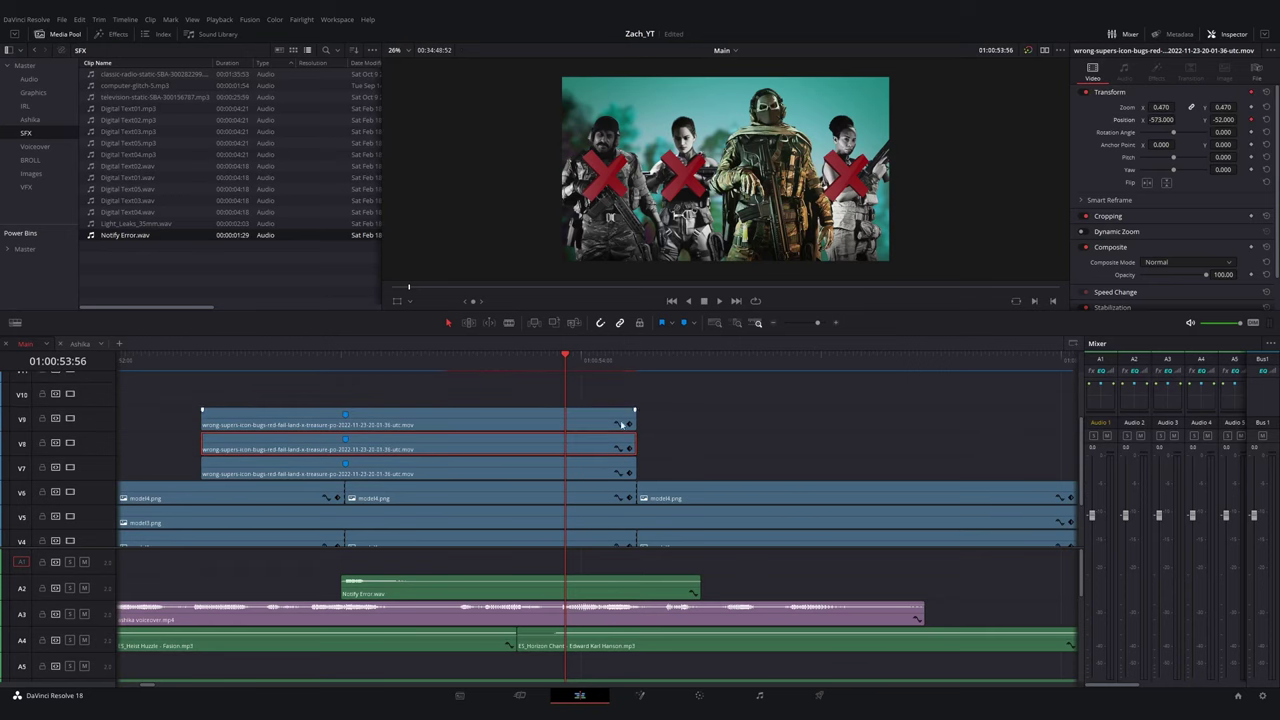
pyautogui.hotkey('alt', 'Down')
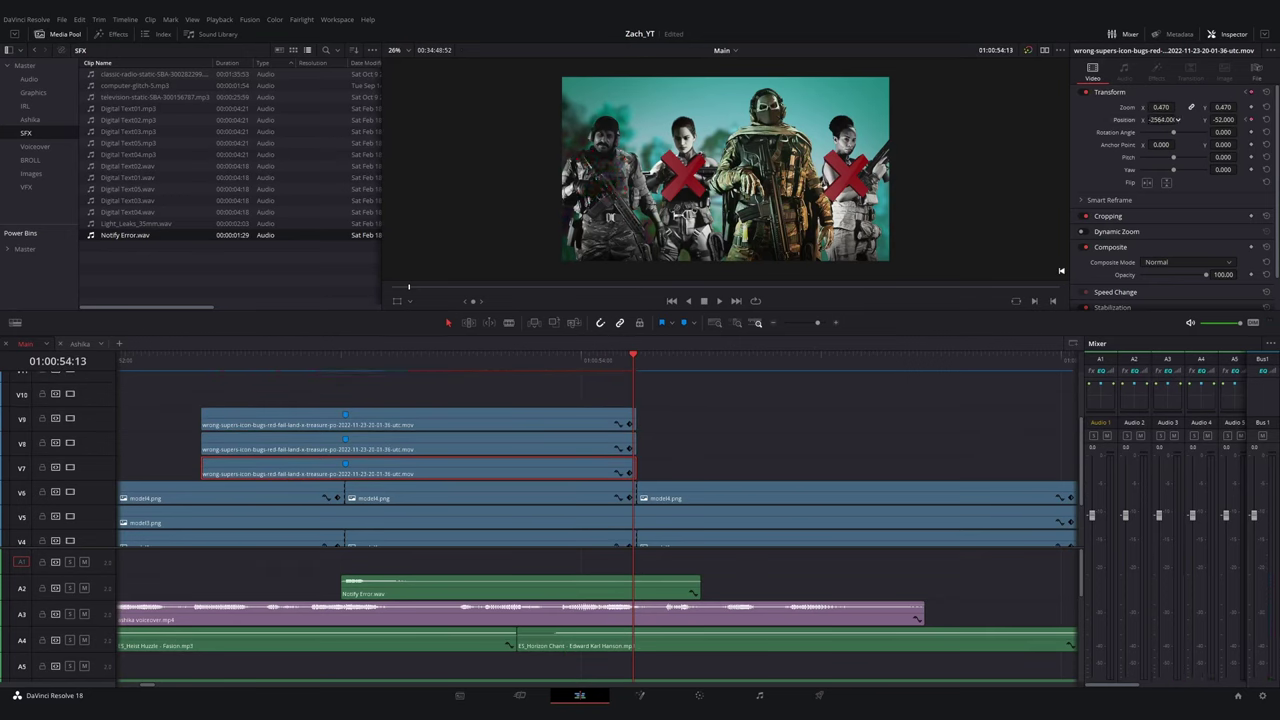
pyautogui.hotkey('alt', 'Up')
pyautogui.hotkey('alt', 'Up')
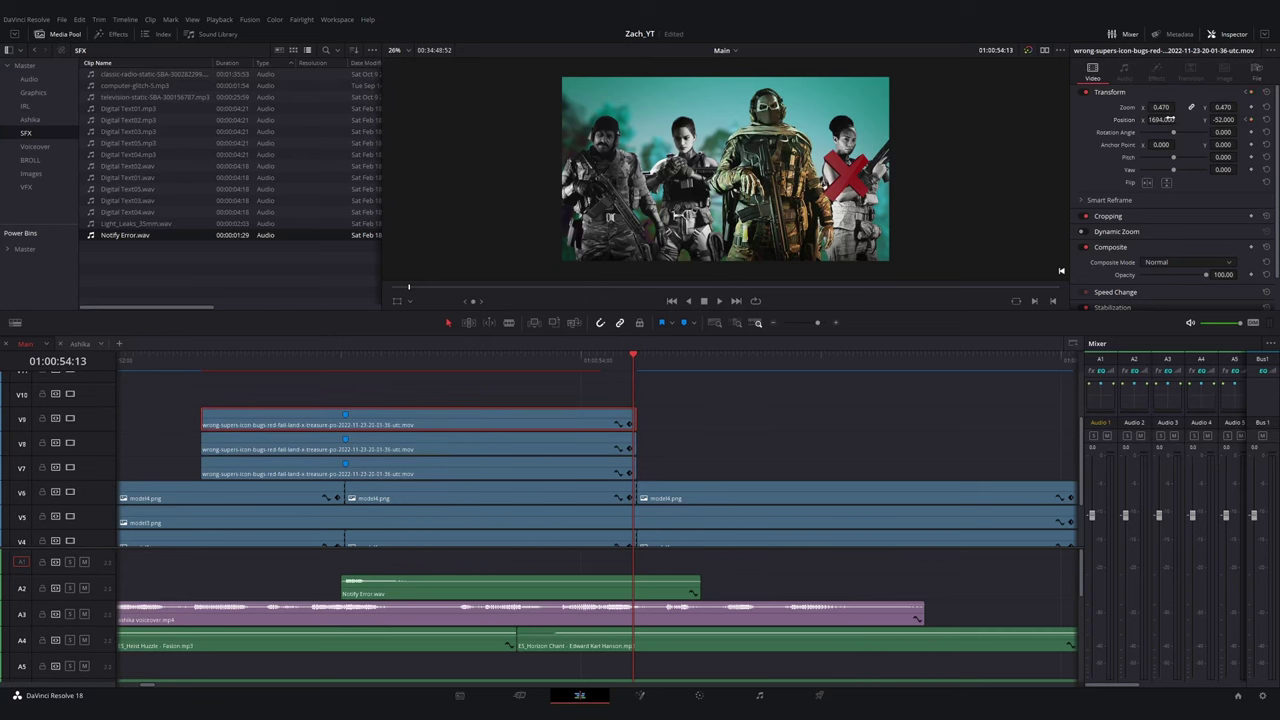
pyautogui.scroll(-3, 628, 450)
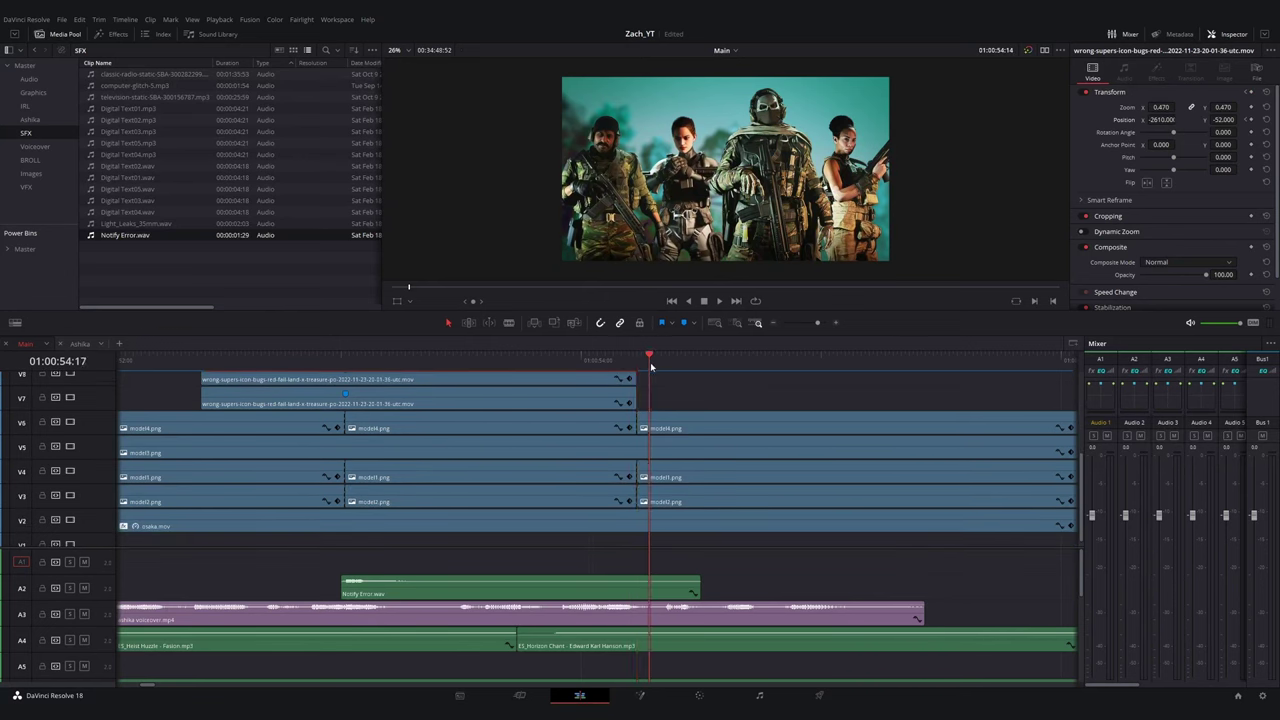
# - Split model3.png at both cuts of the neighbouring model clips and move the middle segment to V10 above the red X clips
pyautogui.click(654, 453)
pyautogui.hotkey('ctrl', 'b')
pyautogui.click(345, 362)
pyautogui.hotkey('ctrl', 'b')
pyautogui.scroll(2, 422, 486)
pyautogui.moveTo(422, 494); pyautogui.dragTo(406, 384)
# - Play back the red X sequence and park the playhead at 01:00:54:14
pyautogui.click(408, 362)
pyautogui.press('space')
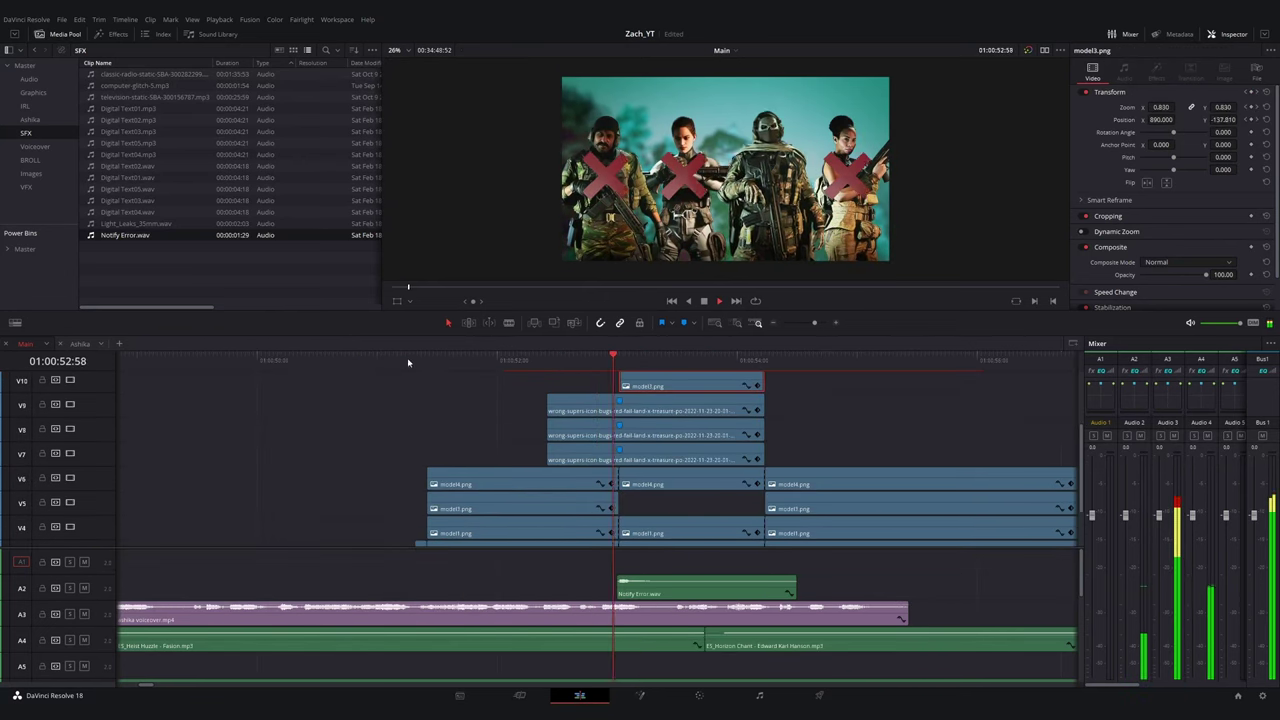
pyautogui.hotkey('ctrl', '=')
pyautogui.press('space')
pyautogui.click(763, 359)
pyautogui.hotkey('ctrl', '-')
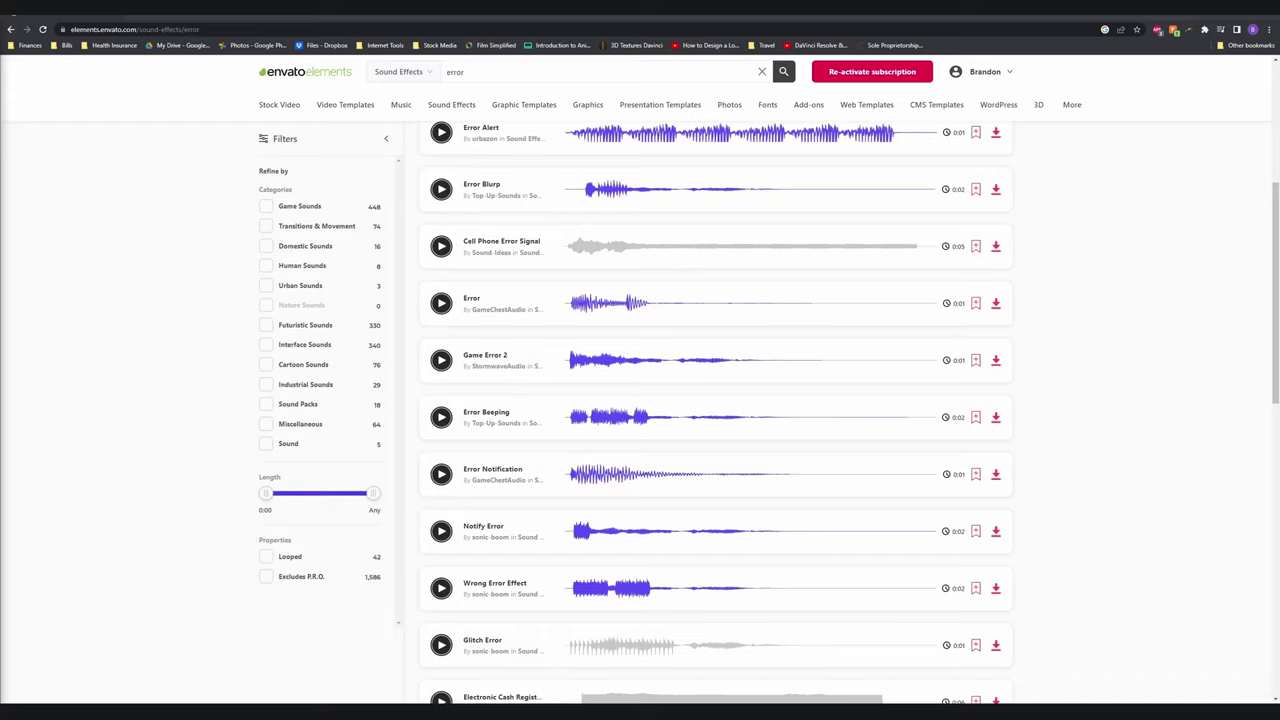
# - Search Envato's sound effects for "success" in the browser, audition results, and download Success Notification without a license
pyautogui.click(515, 71)
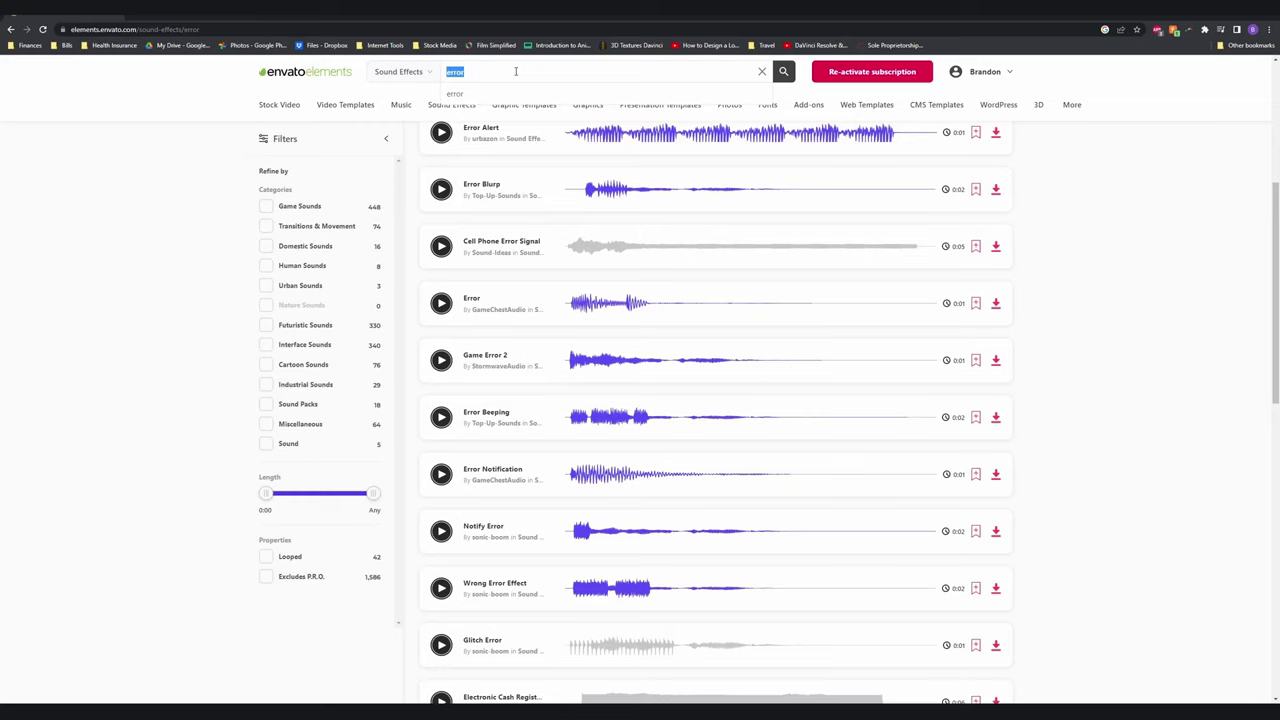
pyautogui.write('success')
pyautogui.press('Return')
pyautogui.click(441, 211)
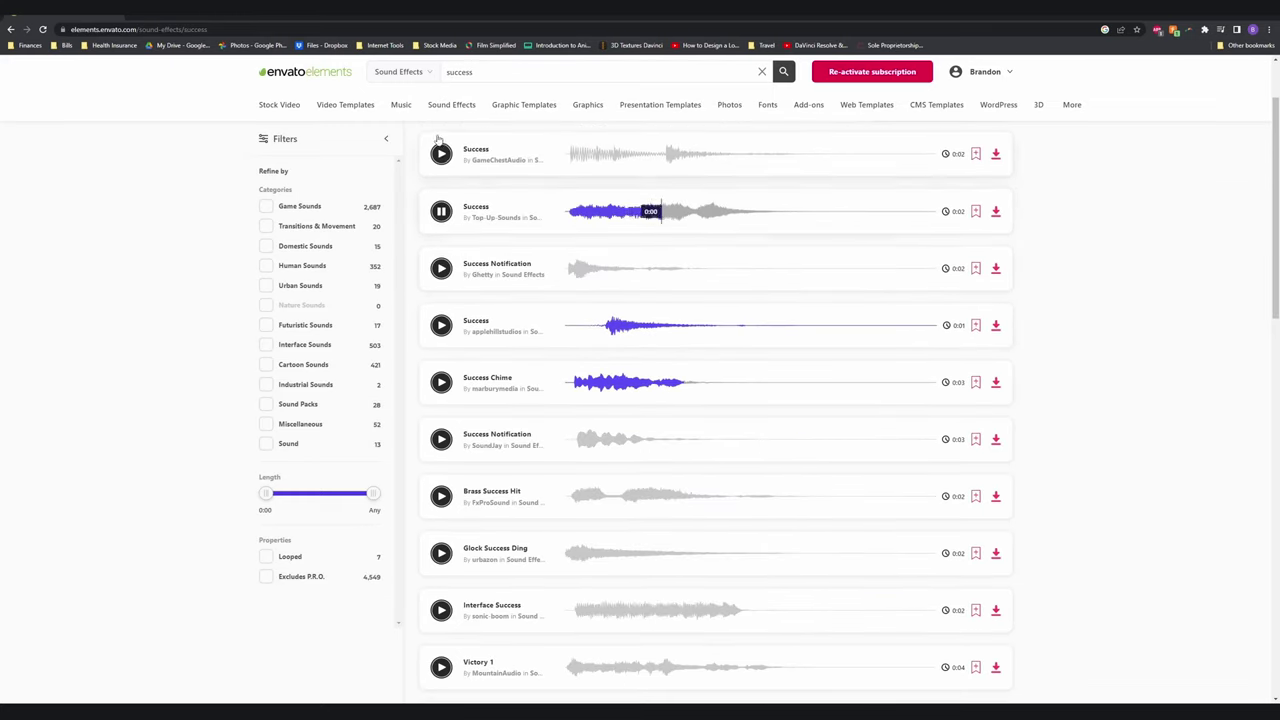
pyautogui.scroll(2, 600, 300)
pyautogui.click(999, 368)
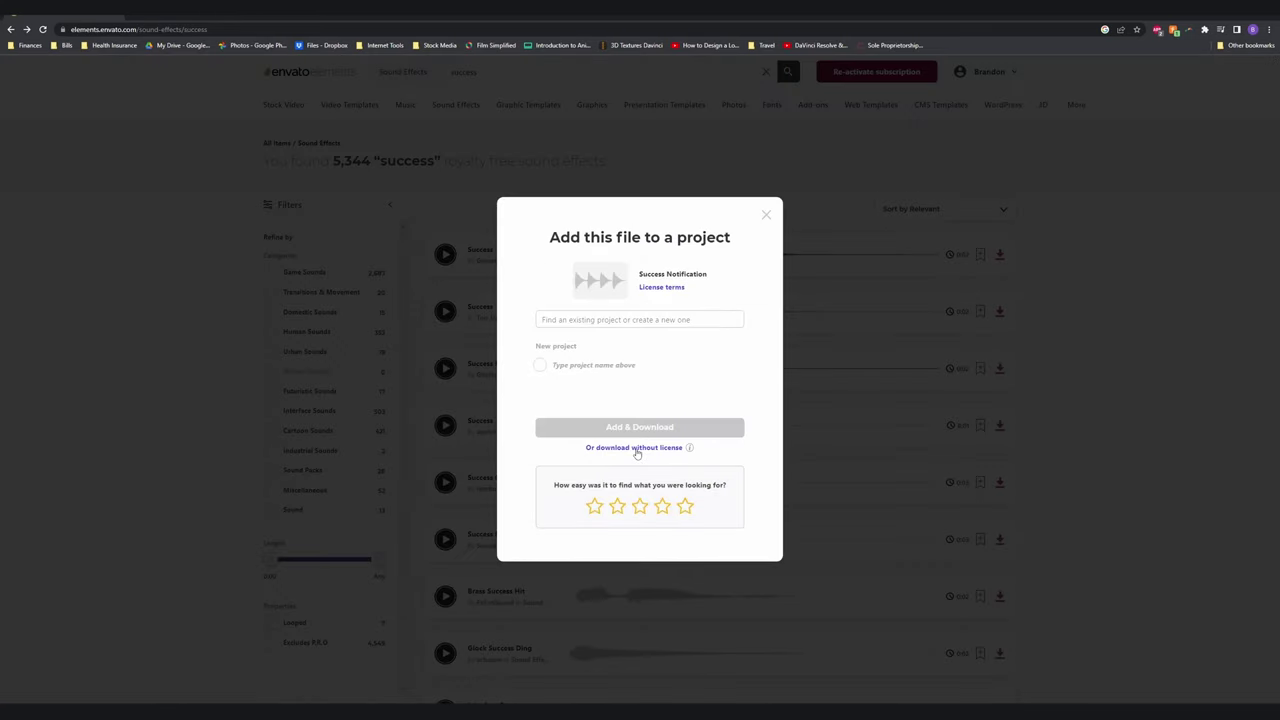
pyautogui.click(636, 448)
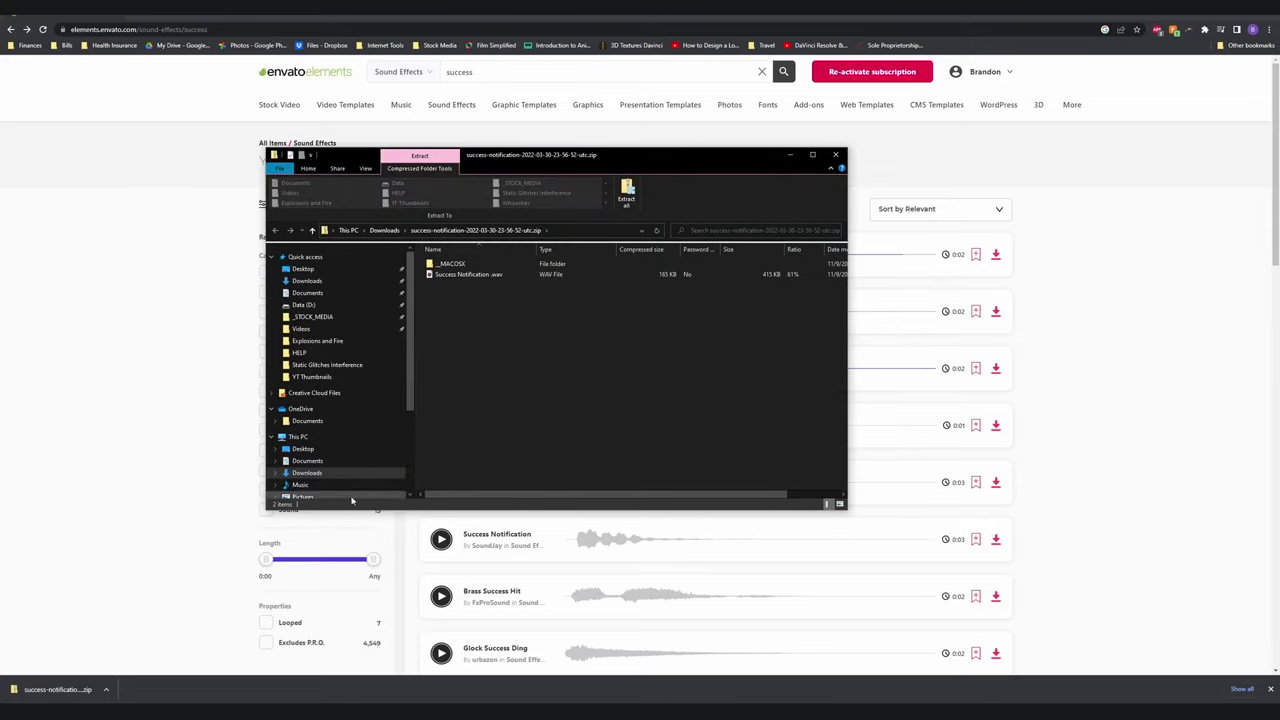
# - Extract the success-notification archive and place Success Notification.wav on track A1 at 01:00:54:14 in DaVinci Resolve
pyautogui.click(626, 192)
pyautogui.click(731, 455)
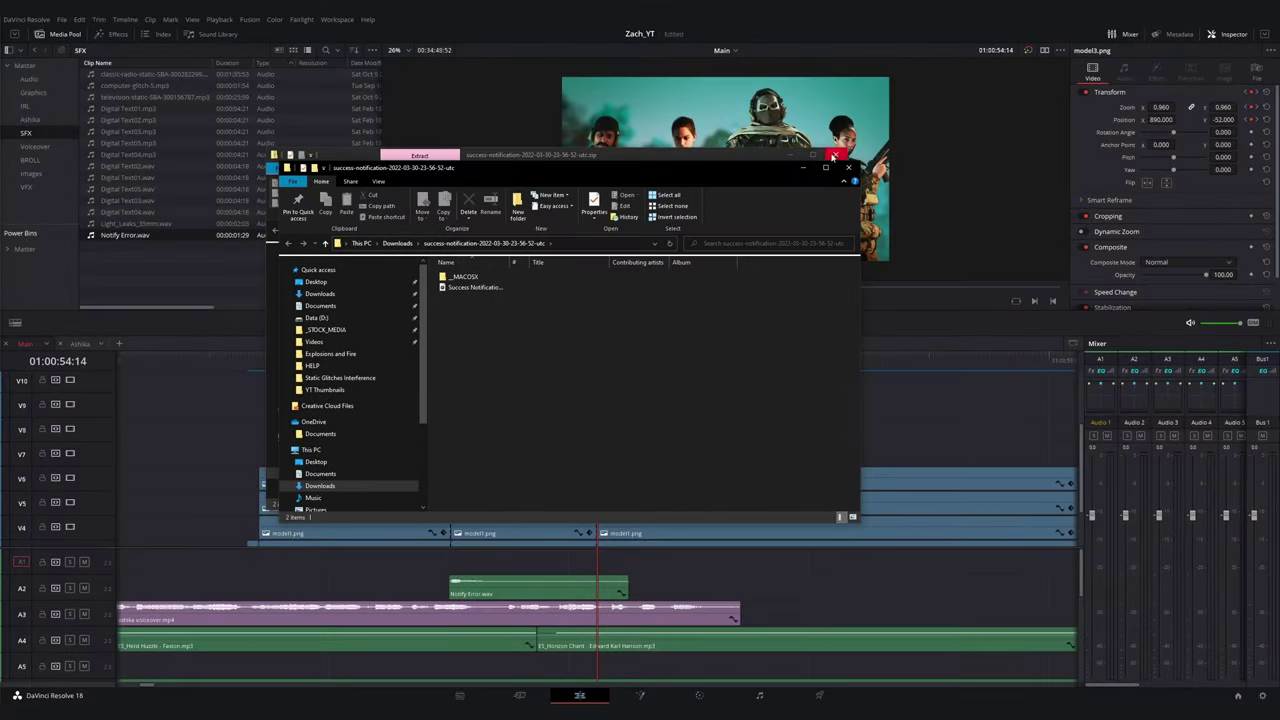
pyautogui.moveTo(138, 246); pyautogui.dragTo(590, 572)
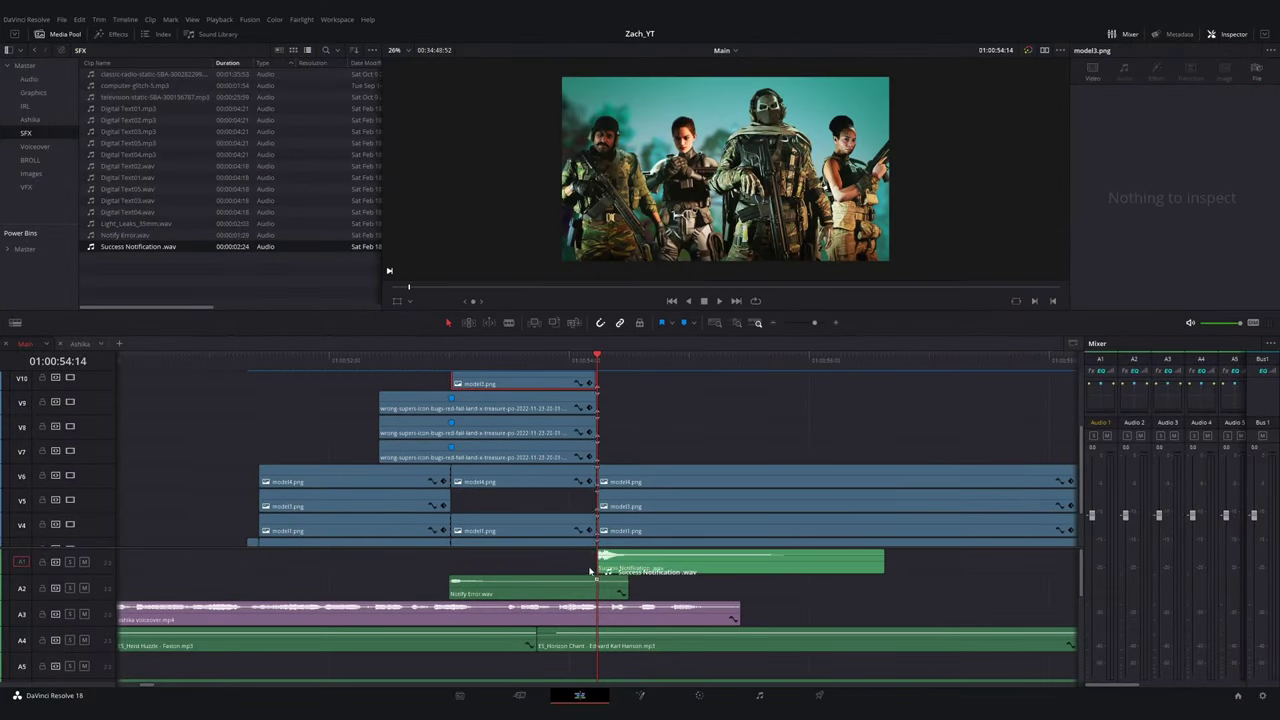
# - Lower the Success Notification clip's volume to about -4.38 dB and play back the red X sequence
pyautogui.scroll(3, 600, 568)
pyautogui.moveTo(618, 554); pyautogui.dragTo(618, 560)
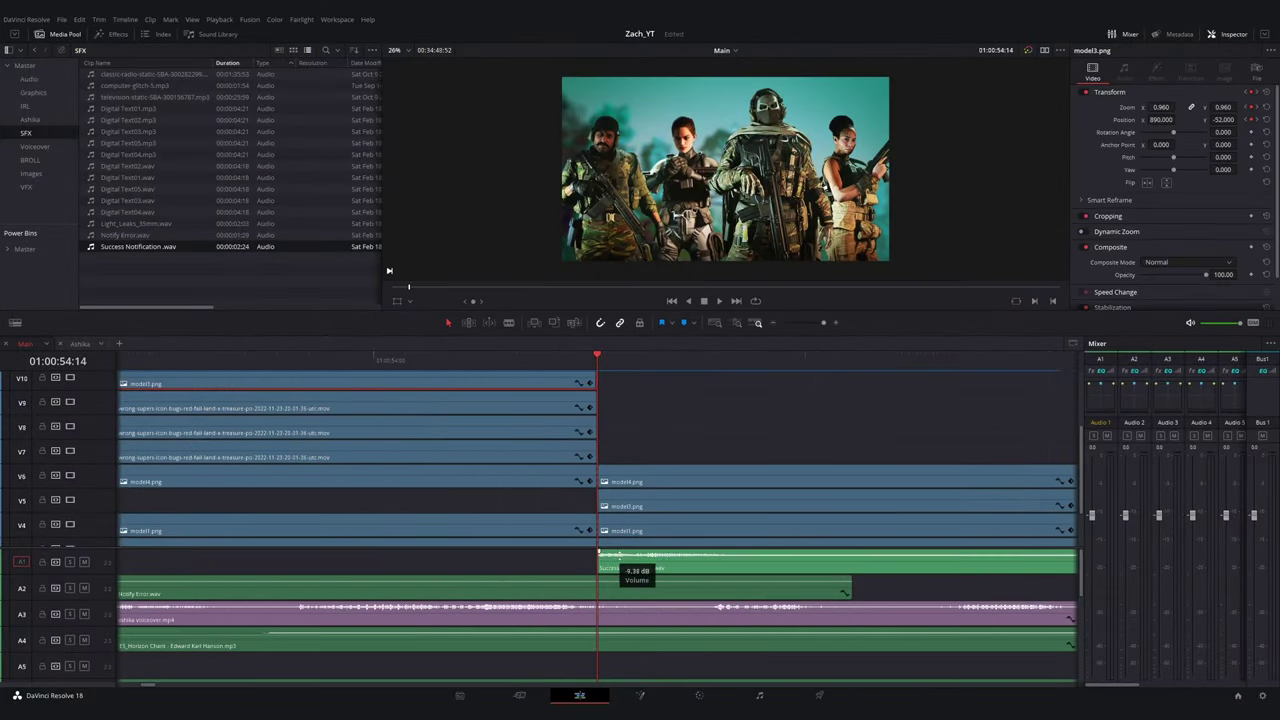
pyautogui.scroll(-3, 618, 560)
pyautogui.click(412, 354)
pyautogui.press('space')
pyautogui.scroll(-1, 412, 352)
pyautogui.click(535, 357)
pyautogui.moveTo(535, 358); pyautogui.dragTo(285, 358)
pyautogui.keyDown('alt'); pyautogui.scroll(-5, 382, 428); pyautogui.keyUp('alt')
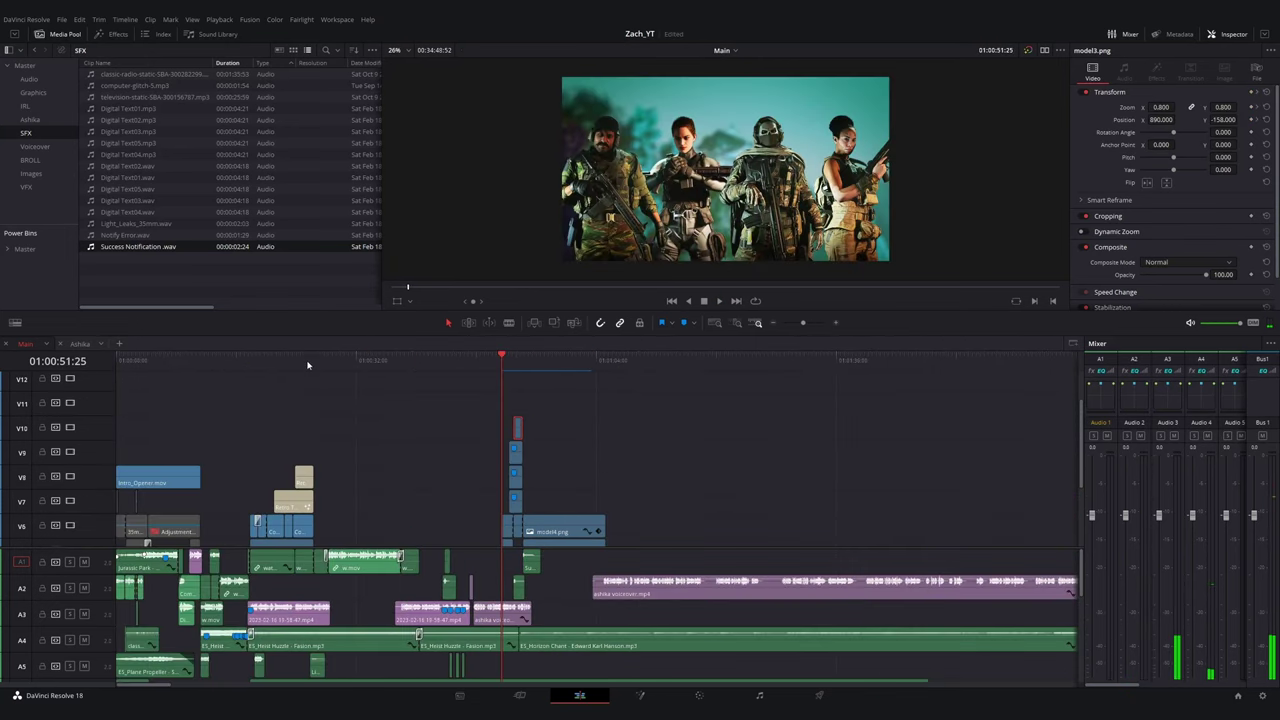
# - Examine the font and styling of the existing Text+ title near the start of the timeline
pyautogui.click(137, 362)
pyautogui.keyDown('alt'); pyautogui.scroll(5, 137, 364); pyautogui.keyUp('alt')
pyautogui.click(137, 360)
pyautogui.click(277, 506)
pyautogui.scroll(-2, 274, 501)
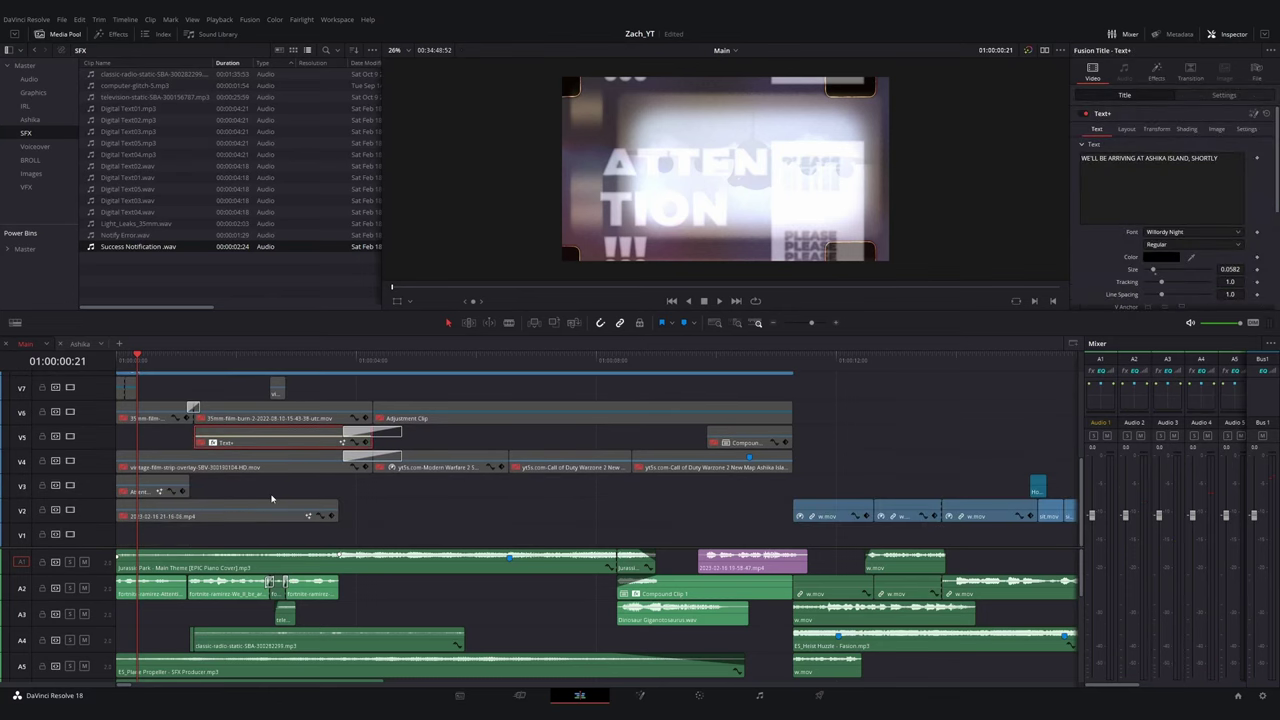
pyautogui.scroll(4, 275, 497)
pyautogui.keyDown('alt'); pyautogui.scroll(-4, 622, 446); pyautogui.keyUp('alt')
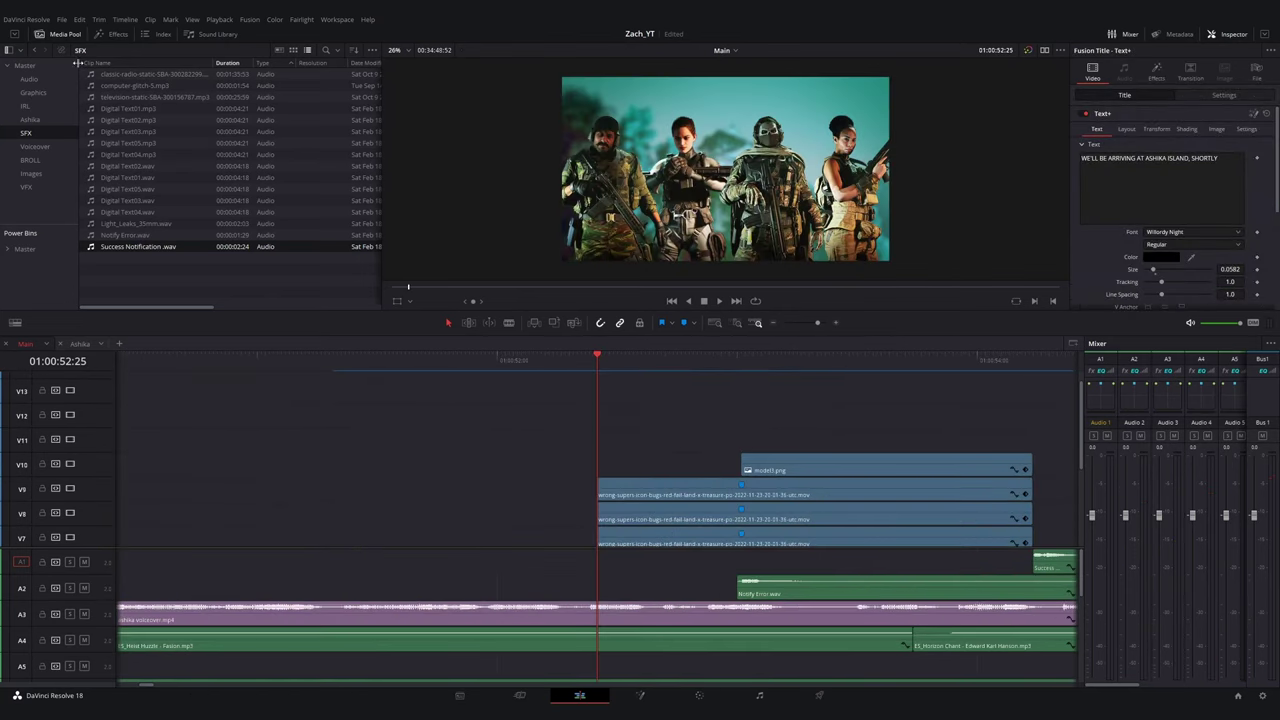
# - Add a Text+ title on V11 at 01:00:52:25 and set its font to Willordy Night Regular
pyautogui.click(112, 34)
pyautogui.click(28, 105)
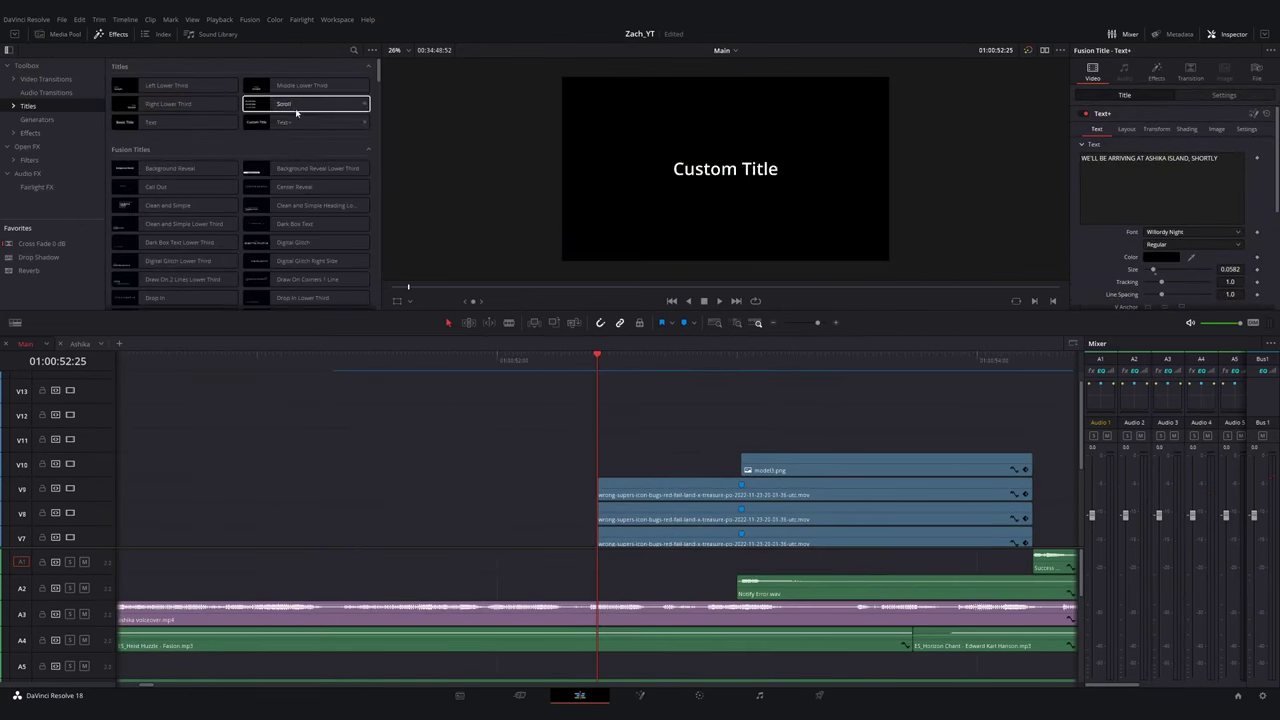
pyautogui.moveTo(306, 122); pyautogui.dragTo(600, 440)
pyautogui.click(1172, 241)
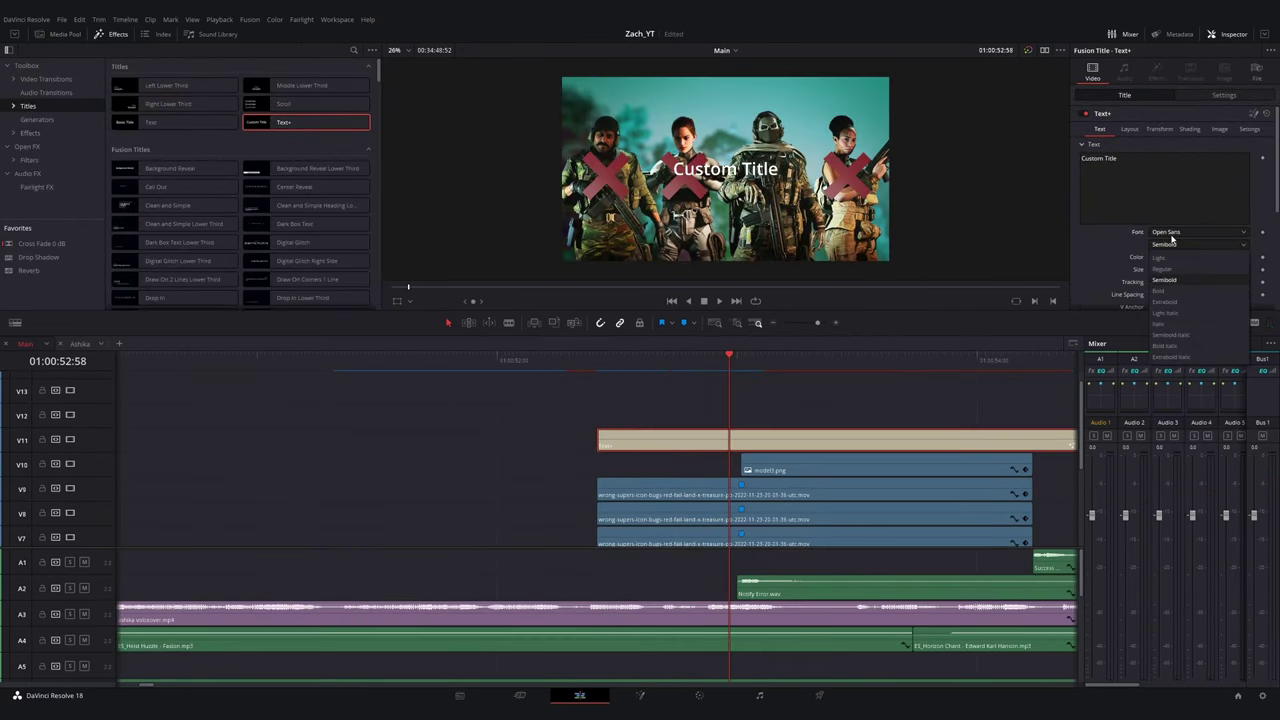
pyautogui.click(1172, 235)
pyautogui.press('w')
pyautogui.press('Return')
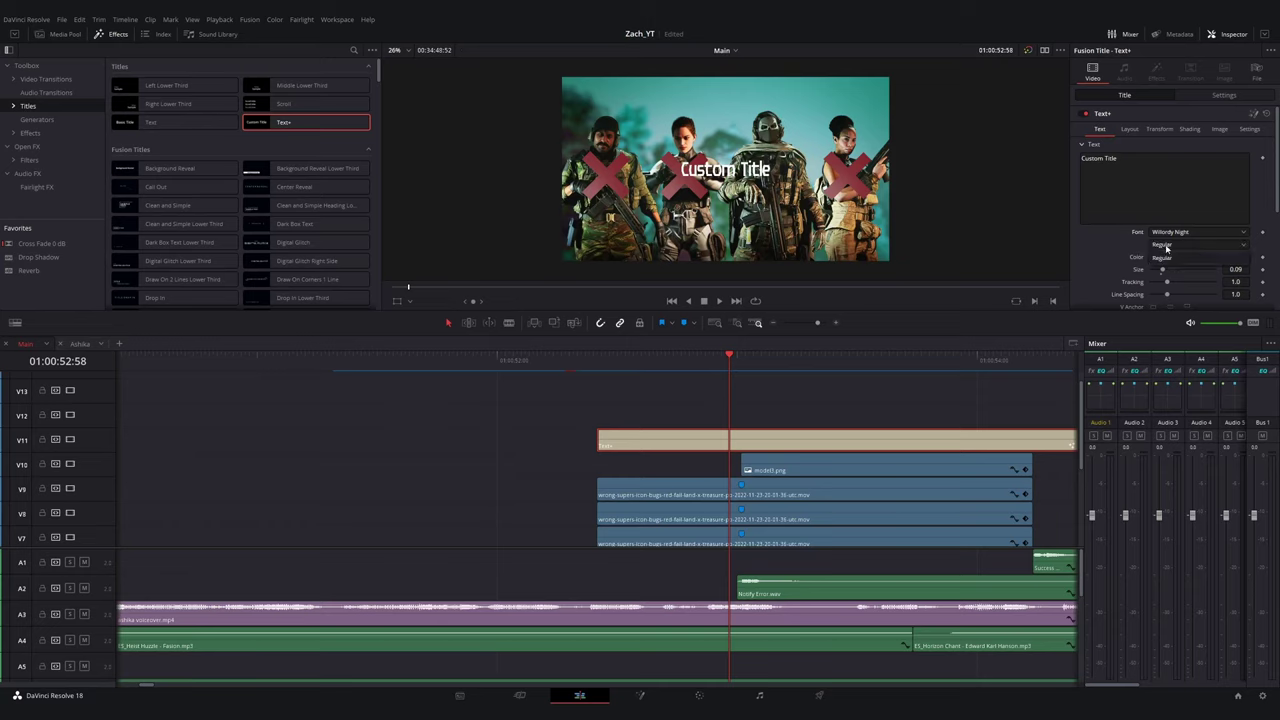
pyautogui.click(1163, 246)
# - Examine the text styling of the Ashika Island title sequence and browse alternative fonts for the new title
pyautogui.hscroll(-15, 459, 489)
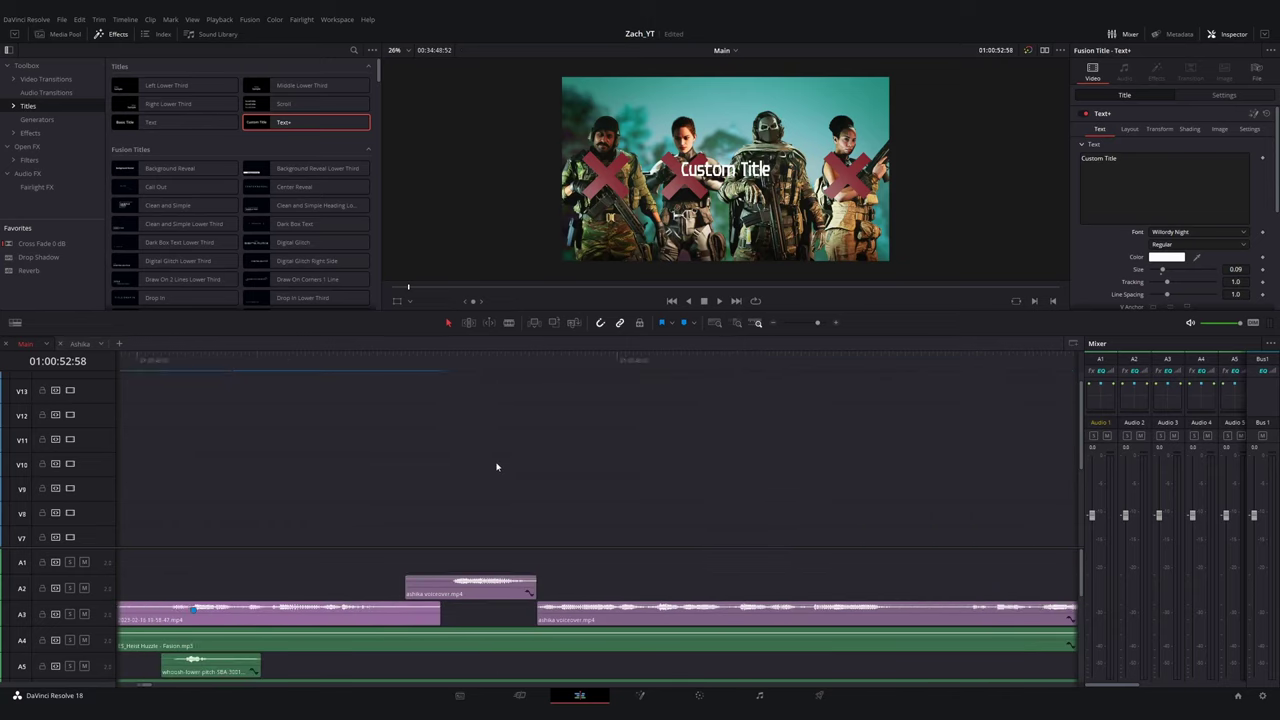
pyautogui.scroll(-3, 470, 475)
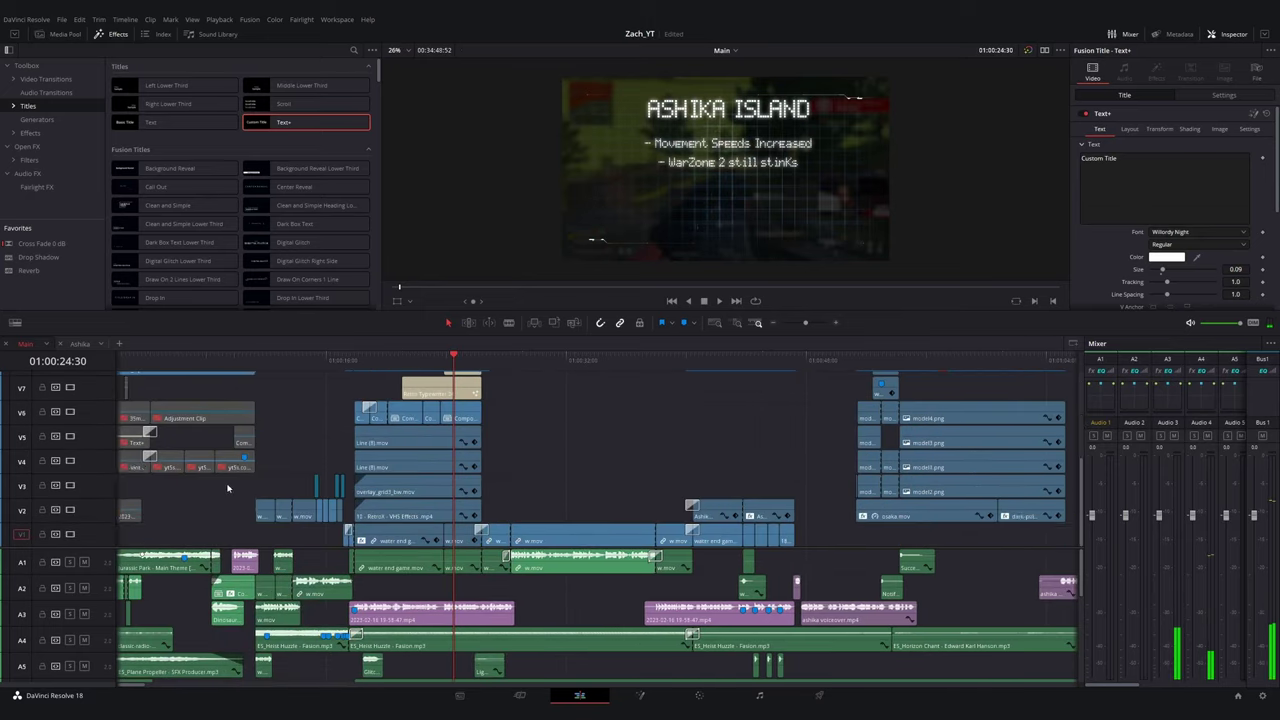
pyautogui.hscroll(-2, 600, 500)
pyautogui.click(158, 360)
pyautogui.moveTo(163, 372); pyautogui.dragTo(120, 406)
pyautogui.scroll(2, 369, 461)
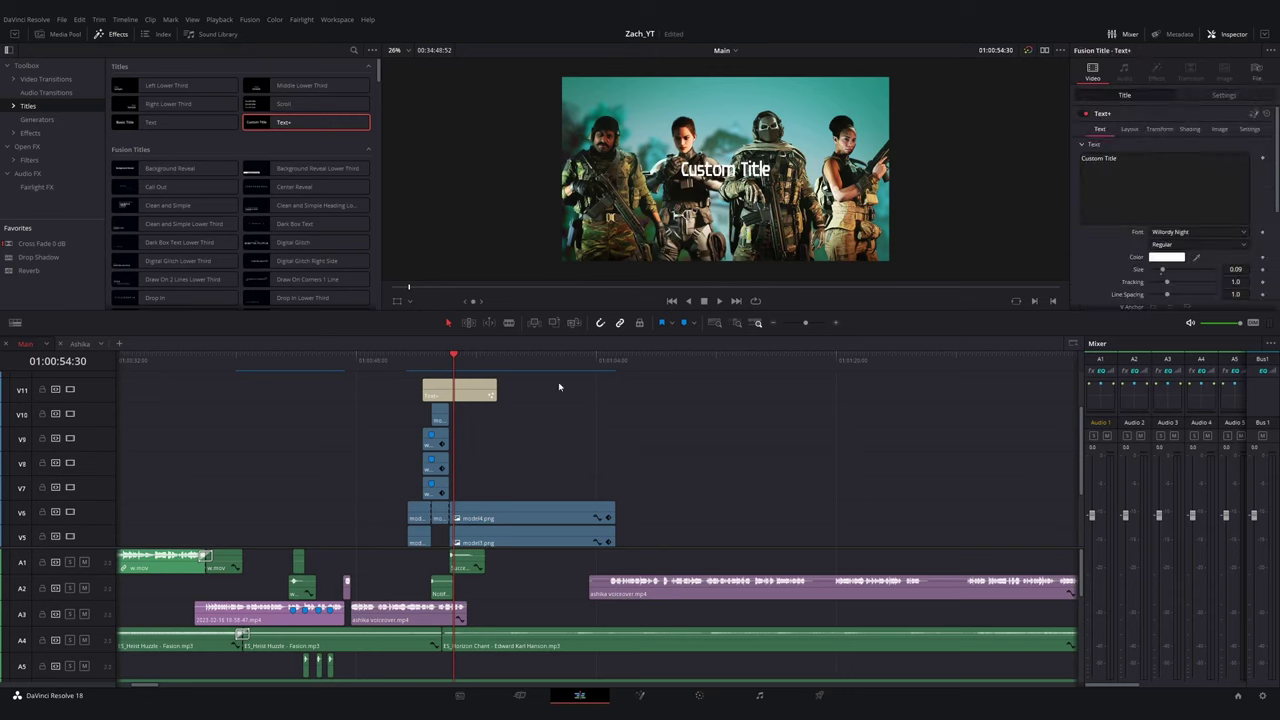
pyautogui.click(1181, 236)
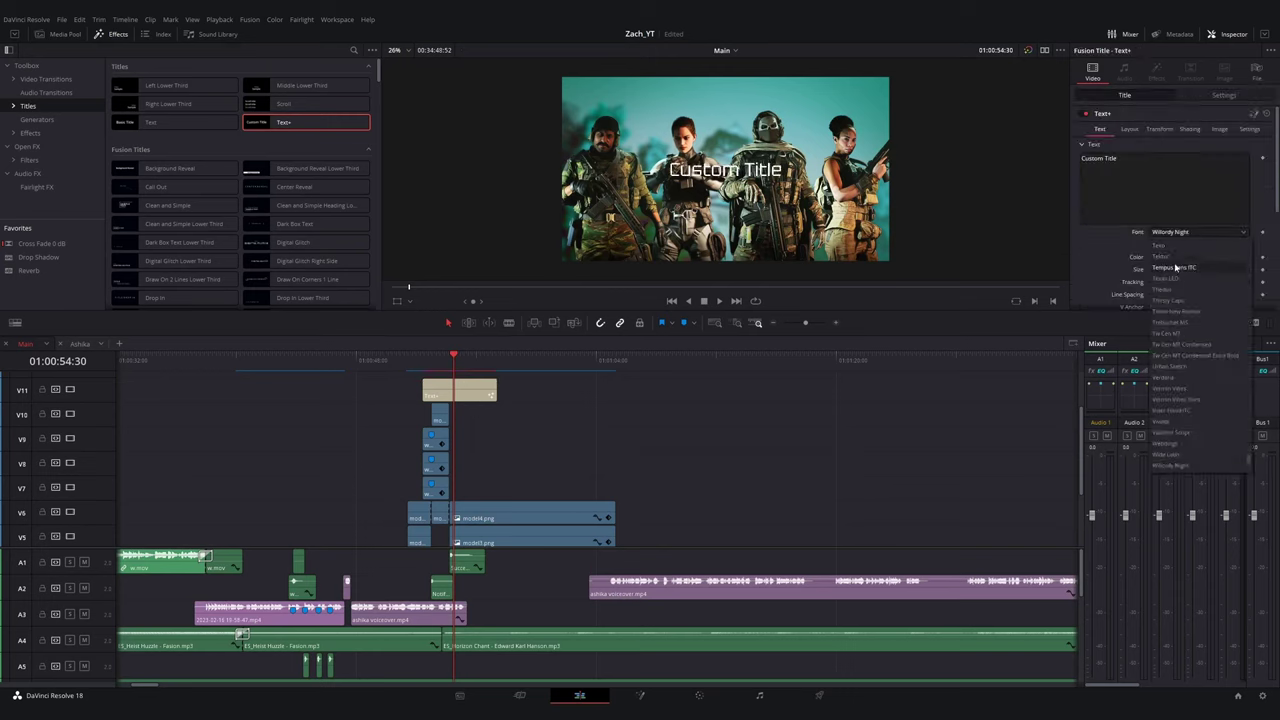
pyautogui.click(1190, 377)
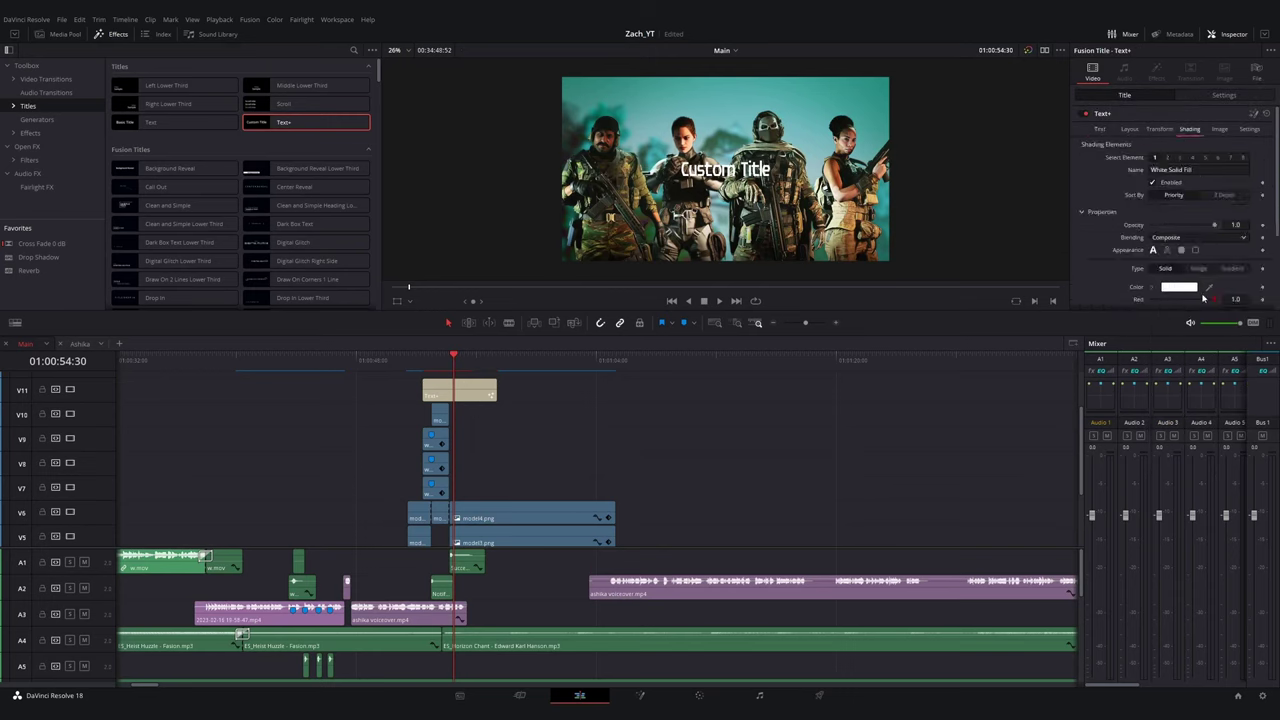
# - Enable the title's second shading element, the outline, and set its color to black
pyautogui.scroll(-1, 1203, 298)
pyautogui.scroll(1, 1190, 240)
pyautogui.click(1167, 157)
pyautogui.click(1152, 182)
pyautogui.scroll(-4, 1190, 257)
pyautogui.click(1173, 243)
pyautogui.moveTo(752, 340); pyautogui.dragTo(749, 390)
pyautogui.click(735, 446)
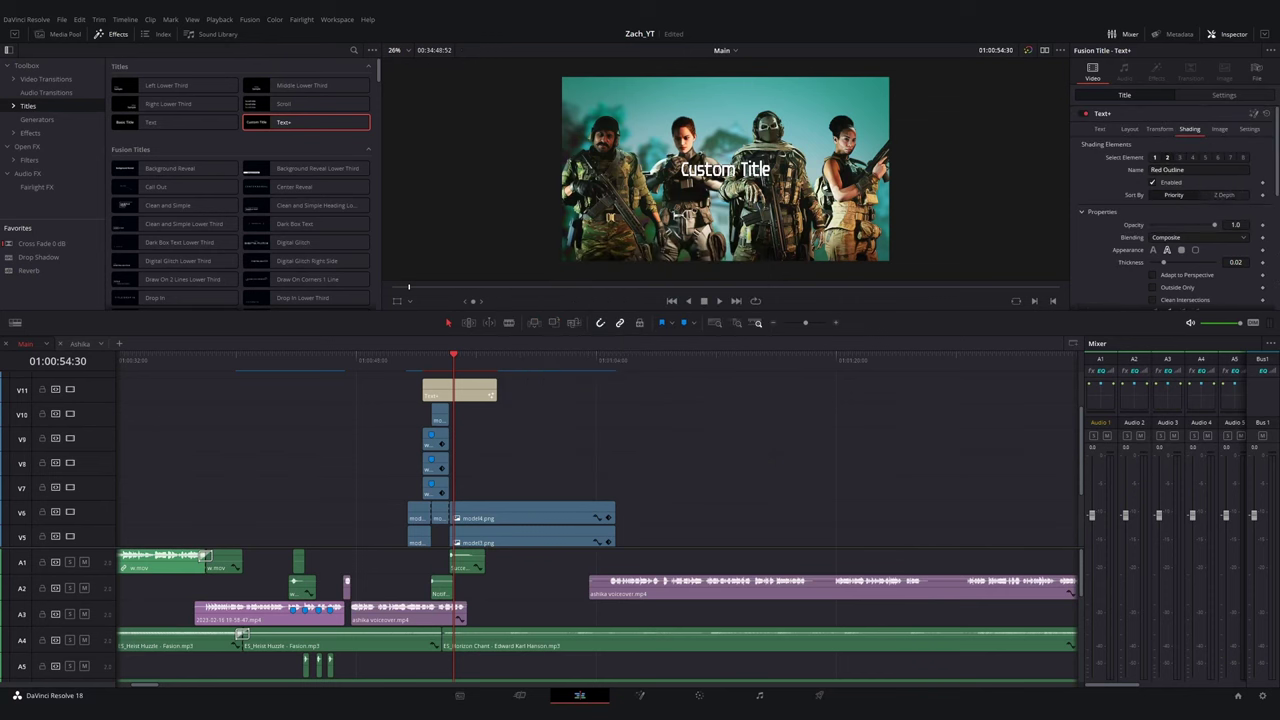
# - Enable the title's black shadow as the third shading element and set the outline thickness to 0.0606
pyautogui.scroll(-6, 1108, 201)
pyautogui.scroll(3, 725, 170)
pyautogui.scroll(1, 725, 170)
pyautogui.scroll(8, 1158, 171)
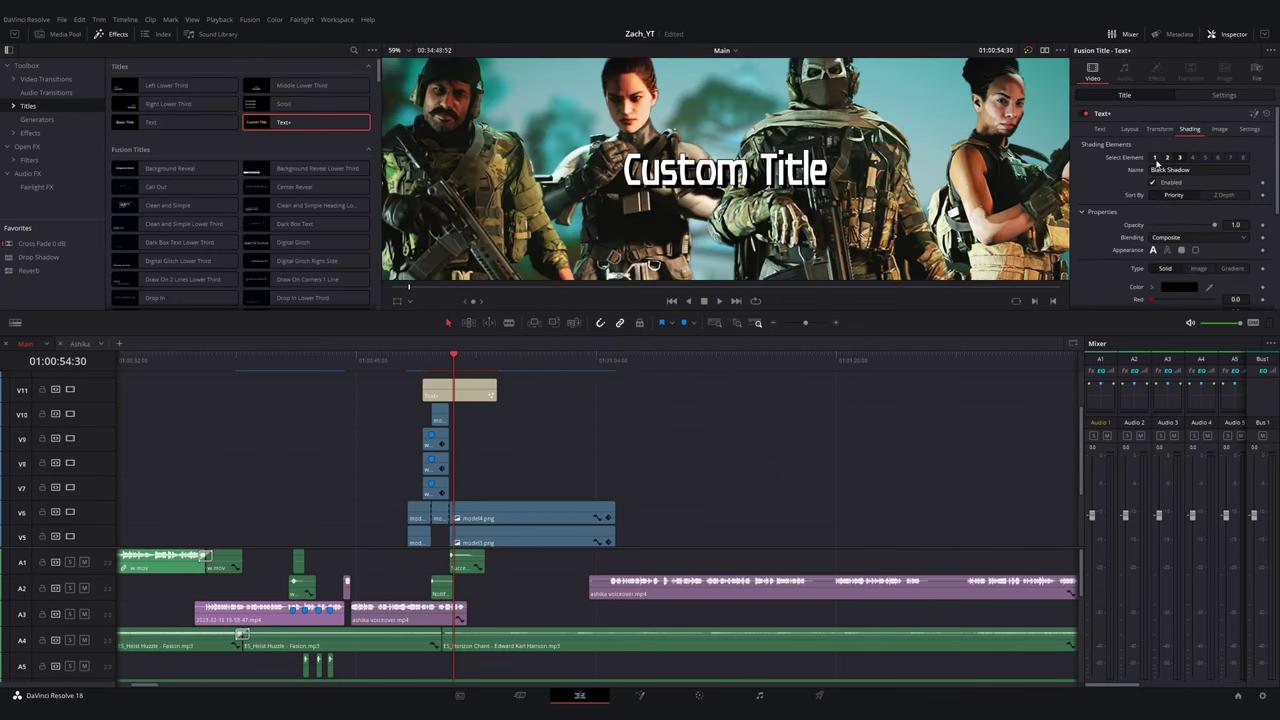
pyautogui.scroll(-3, 1163, 173)
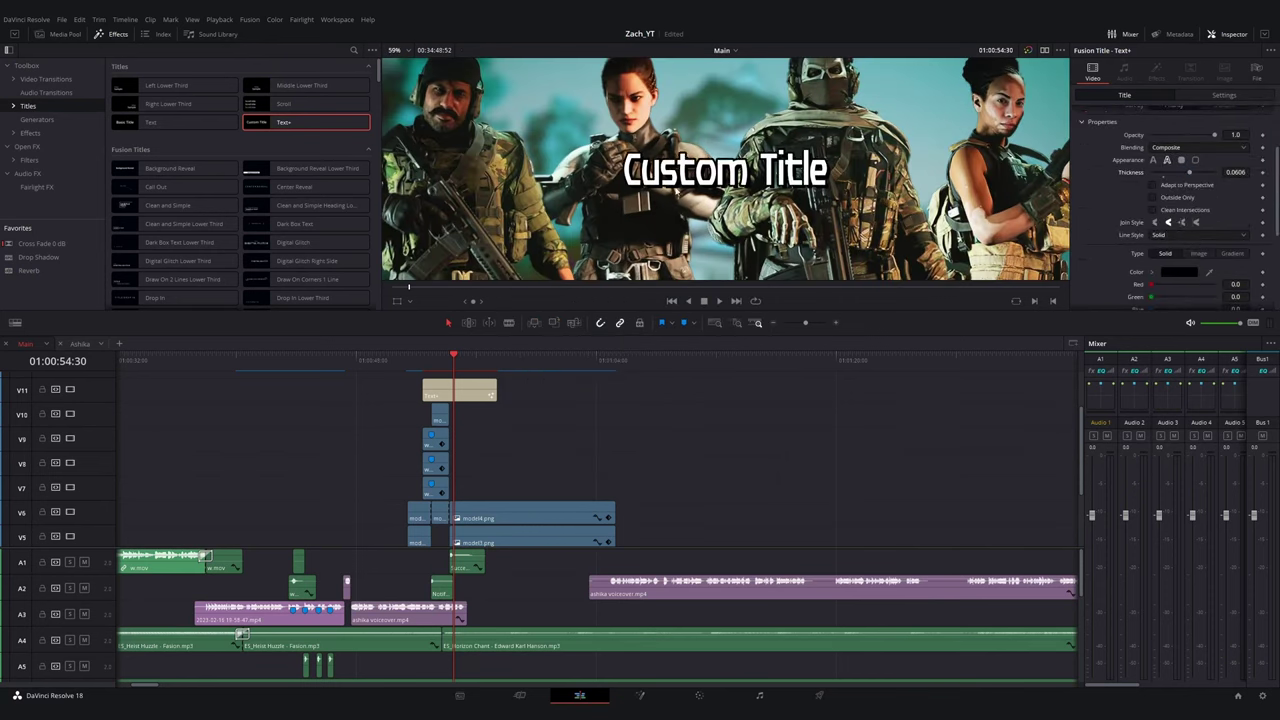
# - Move the title clip earlier on V11 so it starts just before the model clips at 01:00:51:25
pyautogui.scroll(-3, 725, 170)
pyautogui.click(411, 358)
pyautogui.scroll(4, 500, 358)
pyautogui.moveTo(602, 359); pyautogui.dragTo(579, 359)
pyautogui.moveTo(654, 390); pyautogui.dragTo(589, 390)
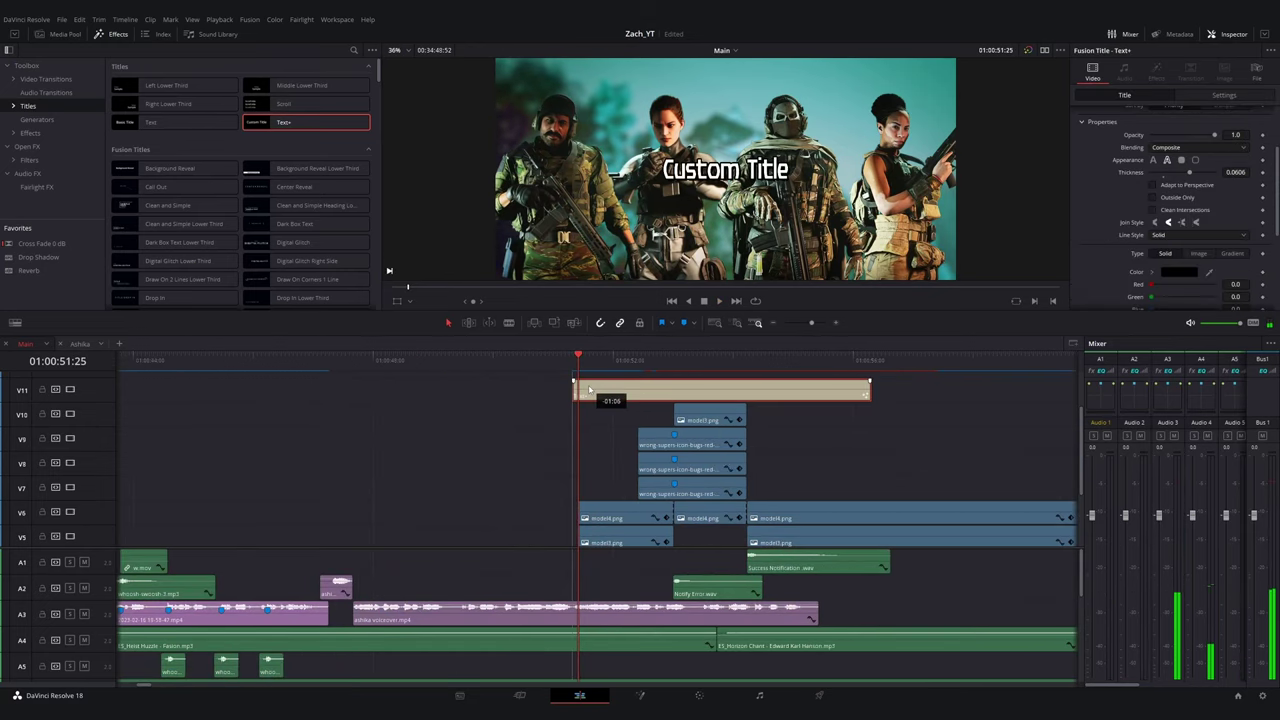
# - Raise the title to the upper part of the frame with a layout Center Y of 0.881
pyautogui.scroll(-3, 725, 170)
pyautogui.scroll(5, 1137, 157)
pyautogui.click(1129, 129)
pyautogui.moveTo(1233, 170); pyautogui.dragTo(1271, 170)
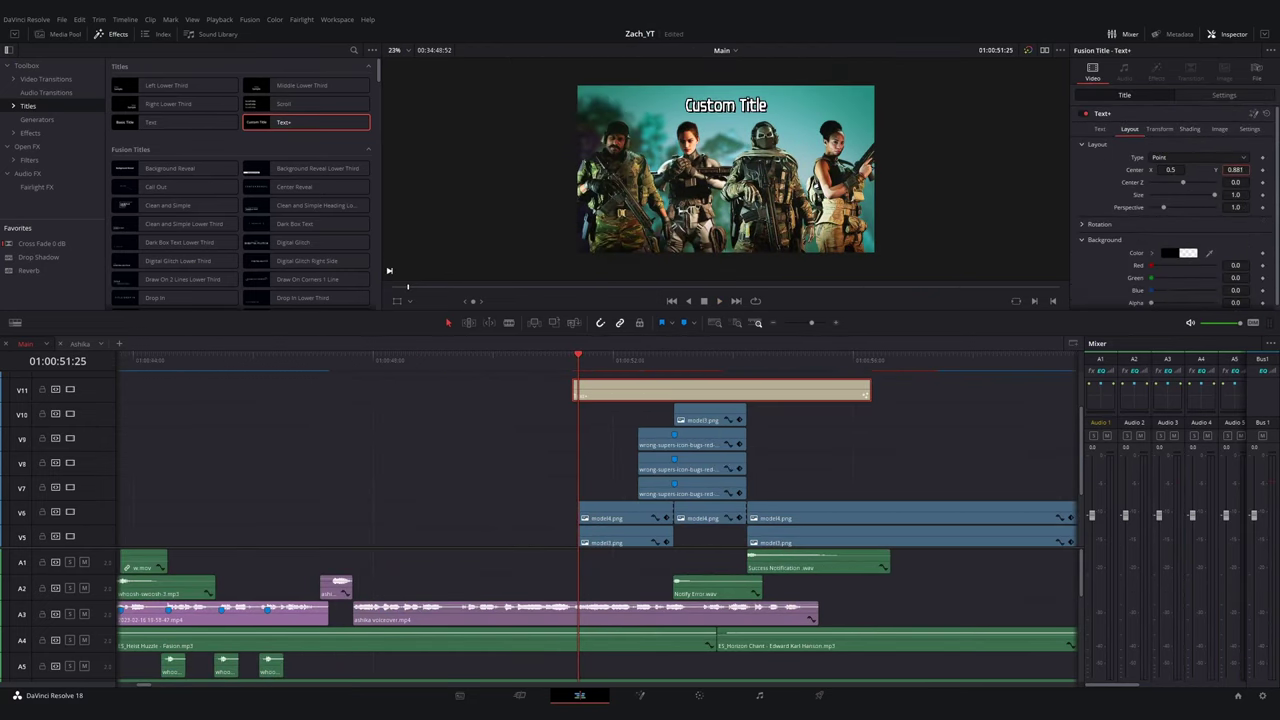
# - Change the title text to "As long as one of your teammates is up" and play back the section
pyautogui.click(1100, 129)
pyautogui.moveTo(1122, 158); pyautogui.dragTo(1000, 153)
pyautogui.write('As long as one of your teammat')
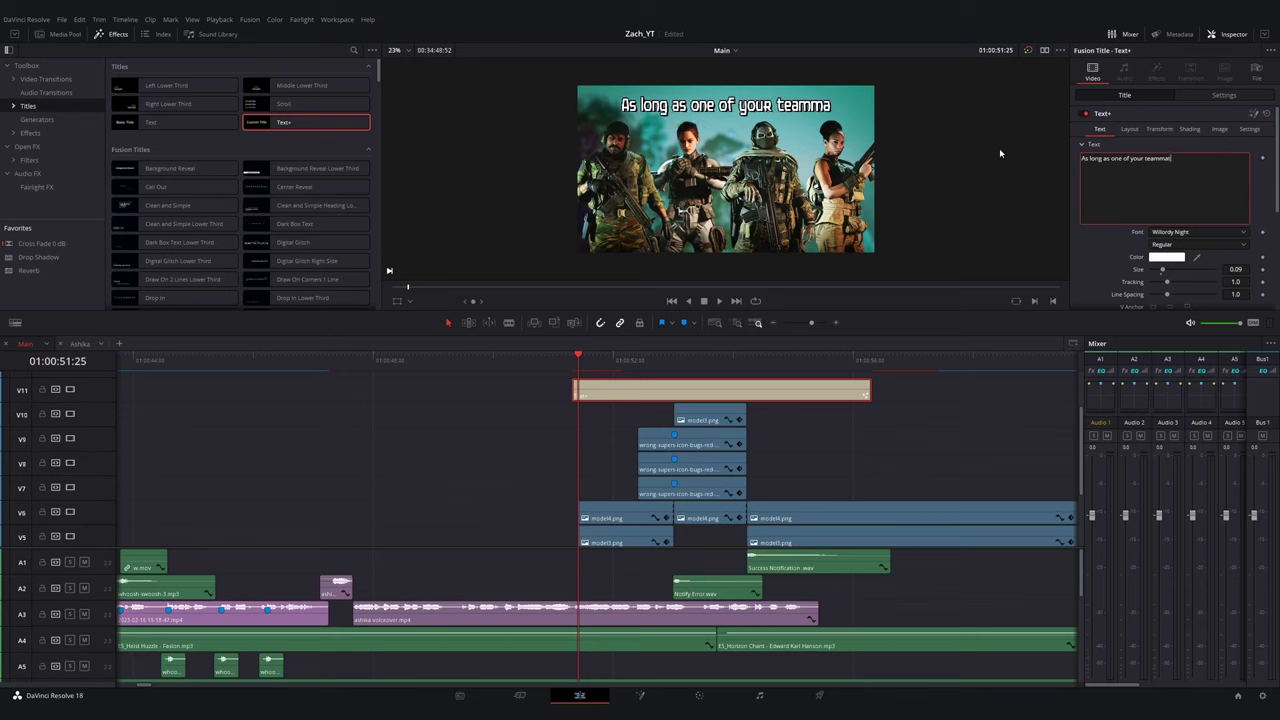
pyautogui.write('es is up')
pyautogui.click(557, 360)
pyautogui.press('space')
pyautogui.press('space')
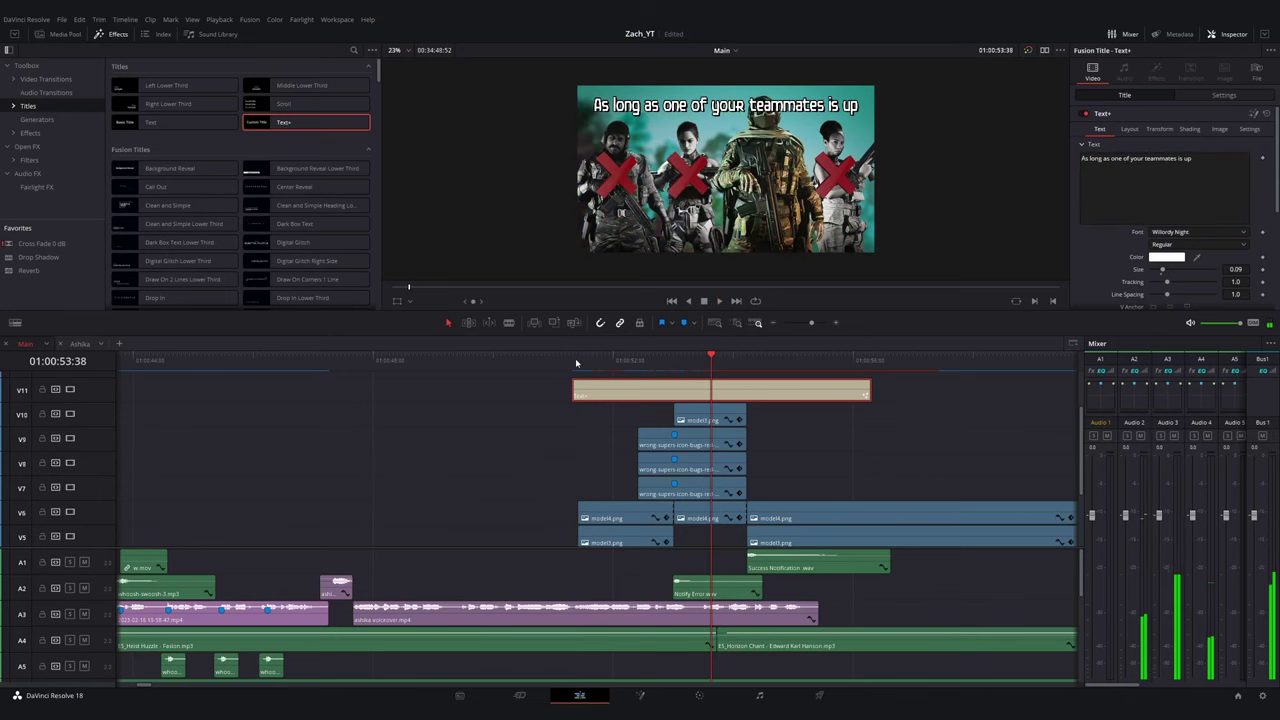
# - Swap the stacking order so the title sits on V10 and the middle model3.png segment on V11 above it
pyautogui.click(673, 360)
pyautogui.scroll(4, 687, 408)
pyautogui.click(601, 360)
pyautogui.moveTo(628, 411); pyautogui.dragTo(627, 368)
pyautogui.moveTo(640, 411); pyautogui.dragTo(640, 436)
pyautogui.moveTo(636, 388); pyautogui.dragTo(636, 418)
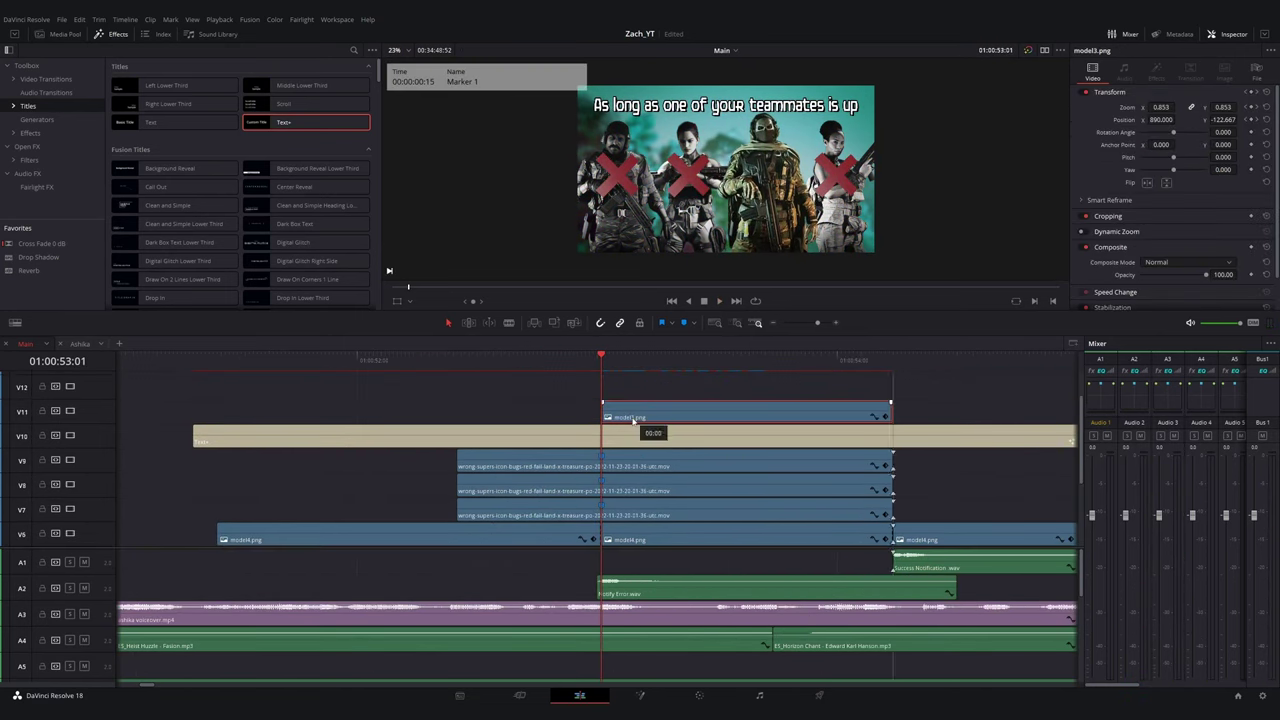
# - Play back the titled section and park the playhead frame by frame at 01:00:53:30
pyautogui.click(398, 360)
pyautogui.press('space')
pyautogui.scroll(-2, 437, 403)
pyautogui.press('space')
pyautogui.press('Right')
pyautogui.press('Right')
pyautogui.press('Right')
pyautogui.press('Right')
pyautogui.press('Right')
pyautogui.press('Right')
pyautogui.press('Right')
pyautogui.press('Right')
pyautogui.press('Left')
pyautogui.press('Left')
pyautogui.press('Left')
pyautogui.press('Left')
pyautogui.press('Left')
pyautogui.press('Left')
pyautogui.press('Left')
pyautogui.press('Left')
pyautogui.press('Left')
pyautogui.press('Right')
pyautogui.press('Right')
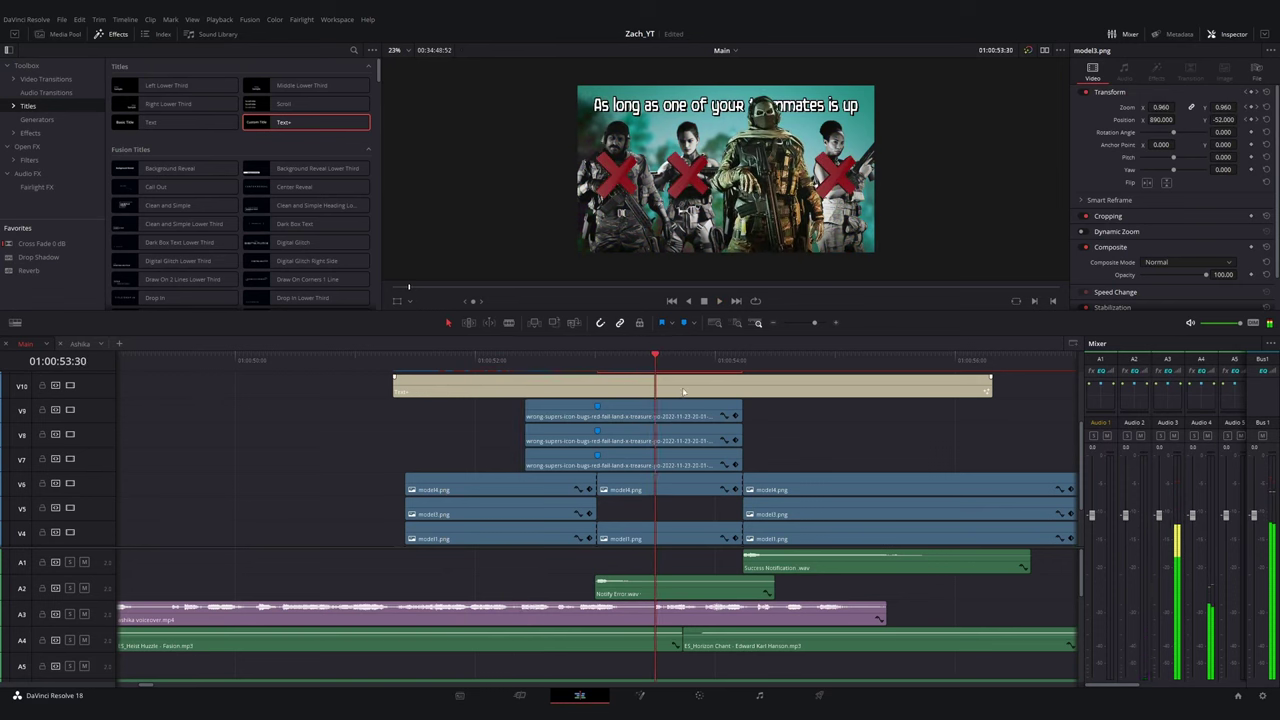
# - Duplicate the title on V10 at 01:00:53:30 and set the copy's text to "You can respawn up to the 4th circle"
pyautogui.moveTo(549, 391); pyautogui.dragTo(811, 397)
pyautogui.write('Y')
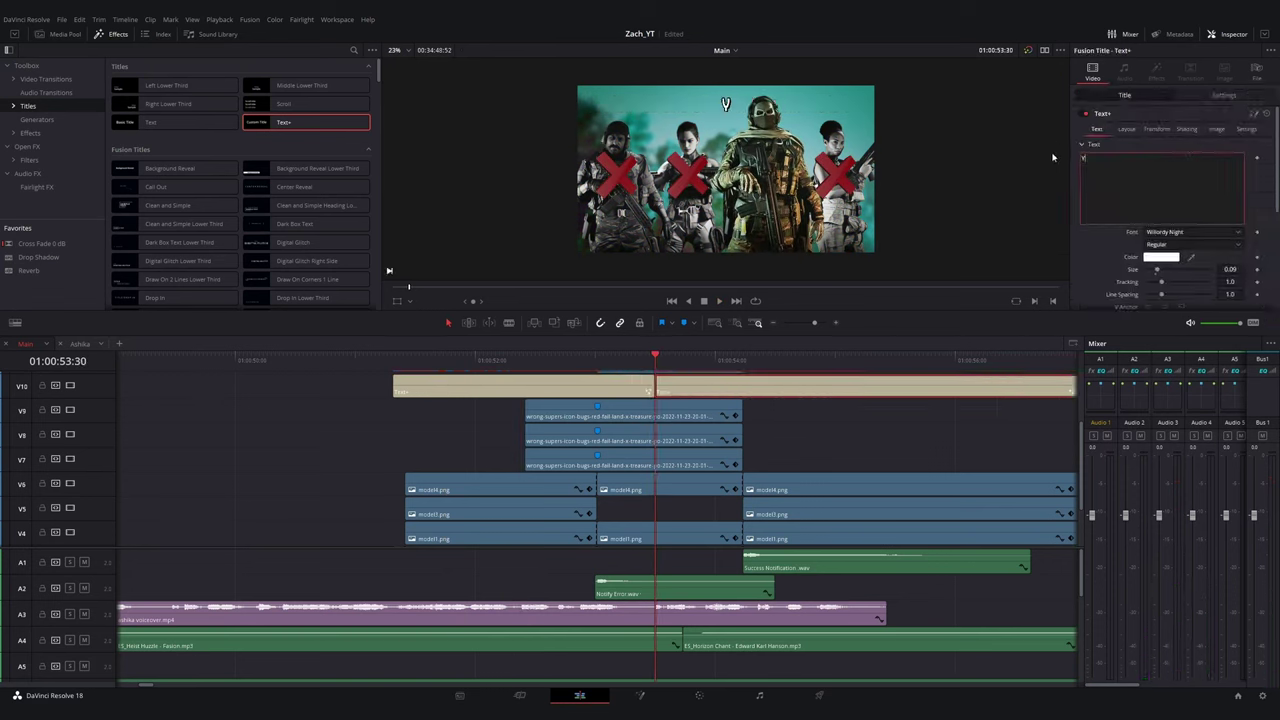
pyautogui.write('ou can respawn up to the 4th circle')
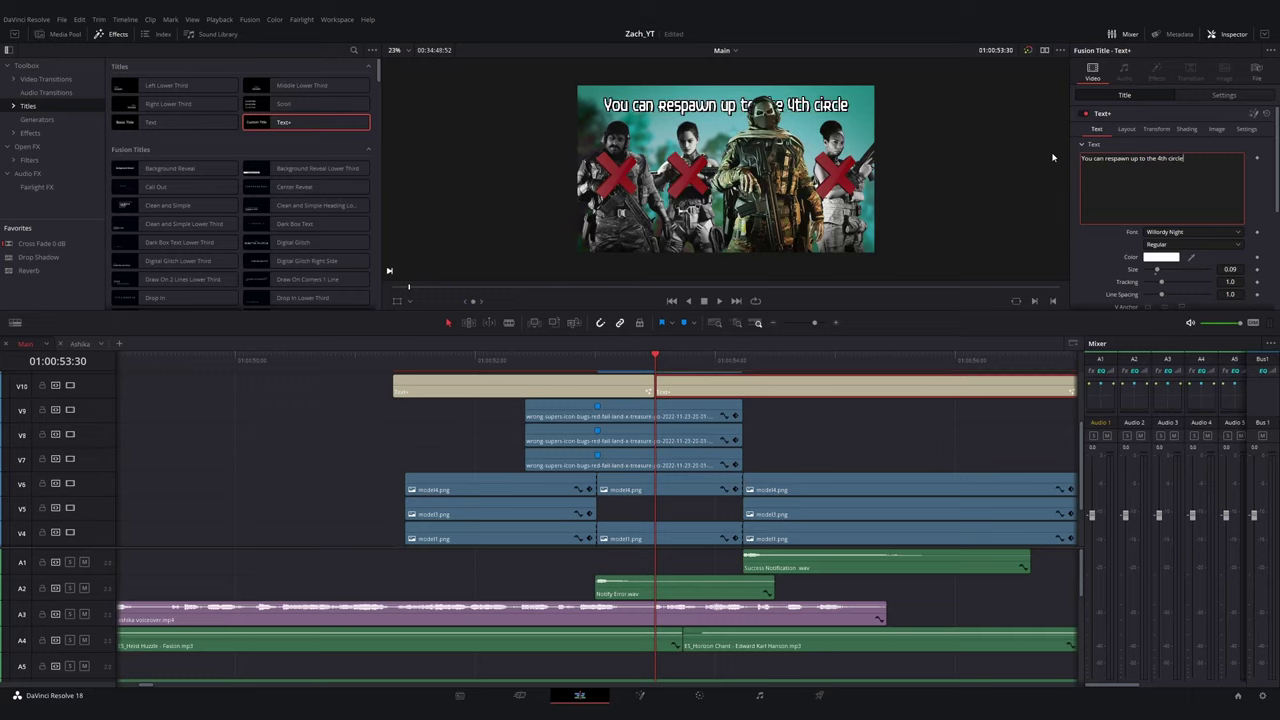
# - Play back both titles, then split the second one at 01:00:55:12 and delete the remainder
pyautogui.click(365, 361)
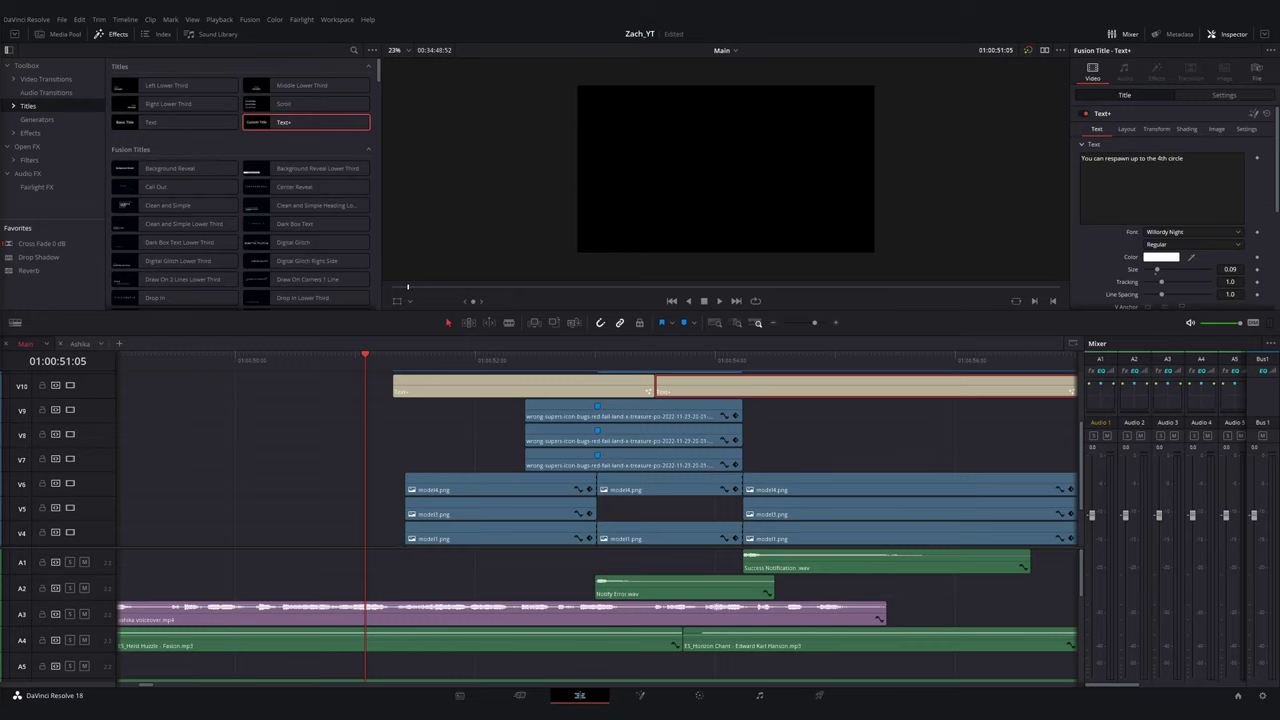
pyautogui.press('space')
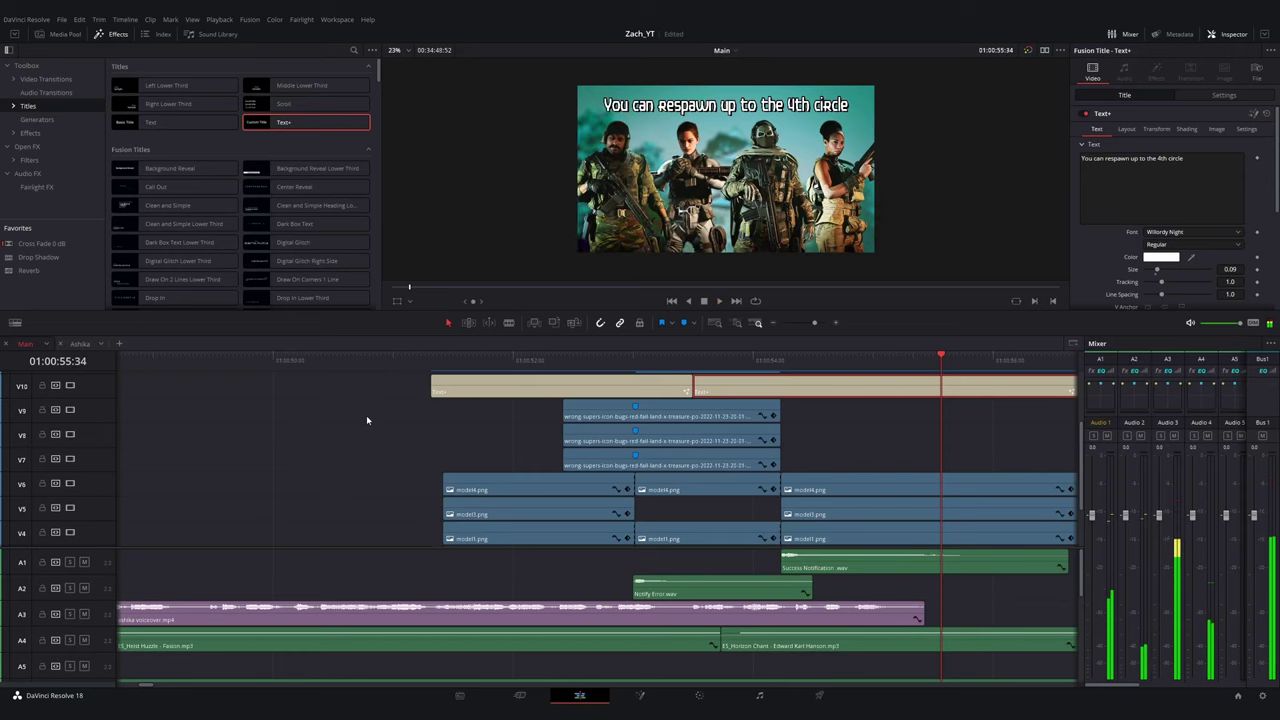
pyautogui.scroll(-3, 536, 436)
pyautogui.press('j')
pyautogui.scroll(1, 536, 436)
pyautogui.press('k')
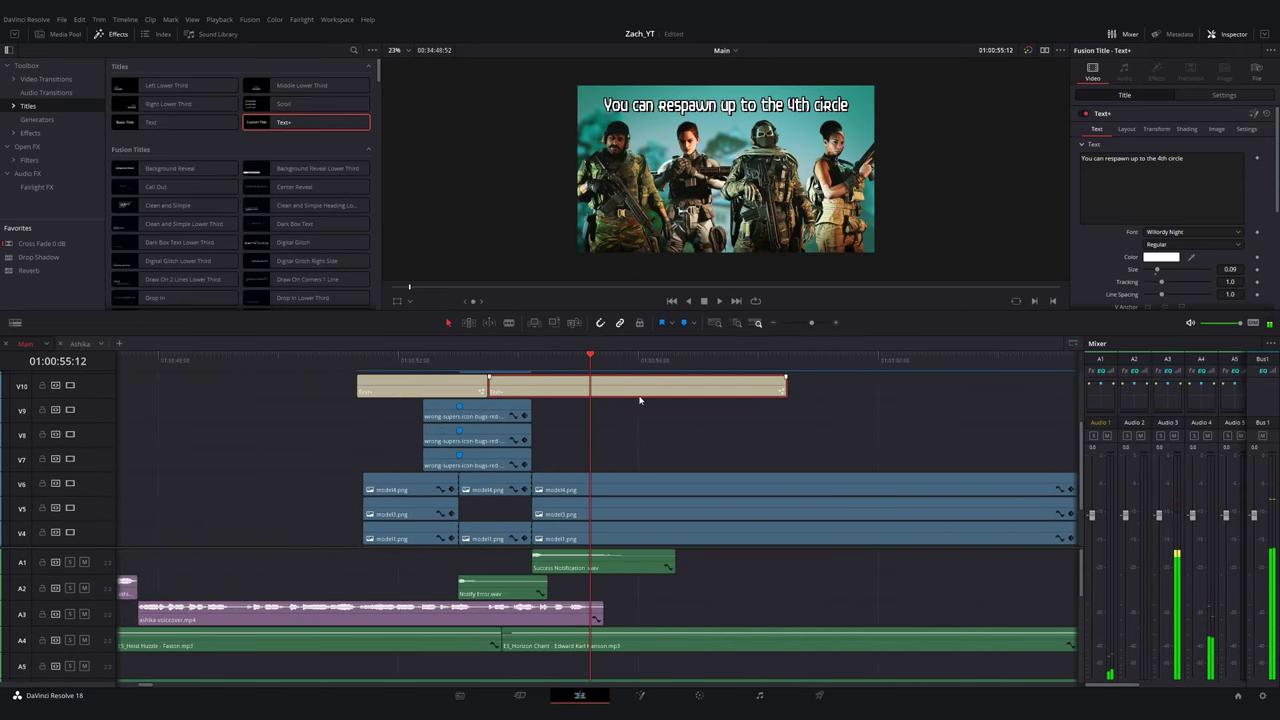
pyautogui.hotkey('ctrl', 'b')
pyautogui.press('Delete')
# - Split the model and background clips at 01:00:55:12 and delete everything after the cut, including the leftover dark-poly-background clip
pyautogui.scroll(1, 630, 385)
pyautogui.moveTo(630, 430); pyautogui.dragTo(642, 538)
pyautogui.scroll(2, 640, 449)
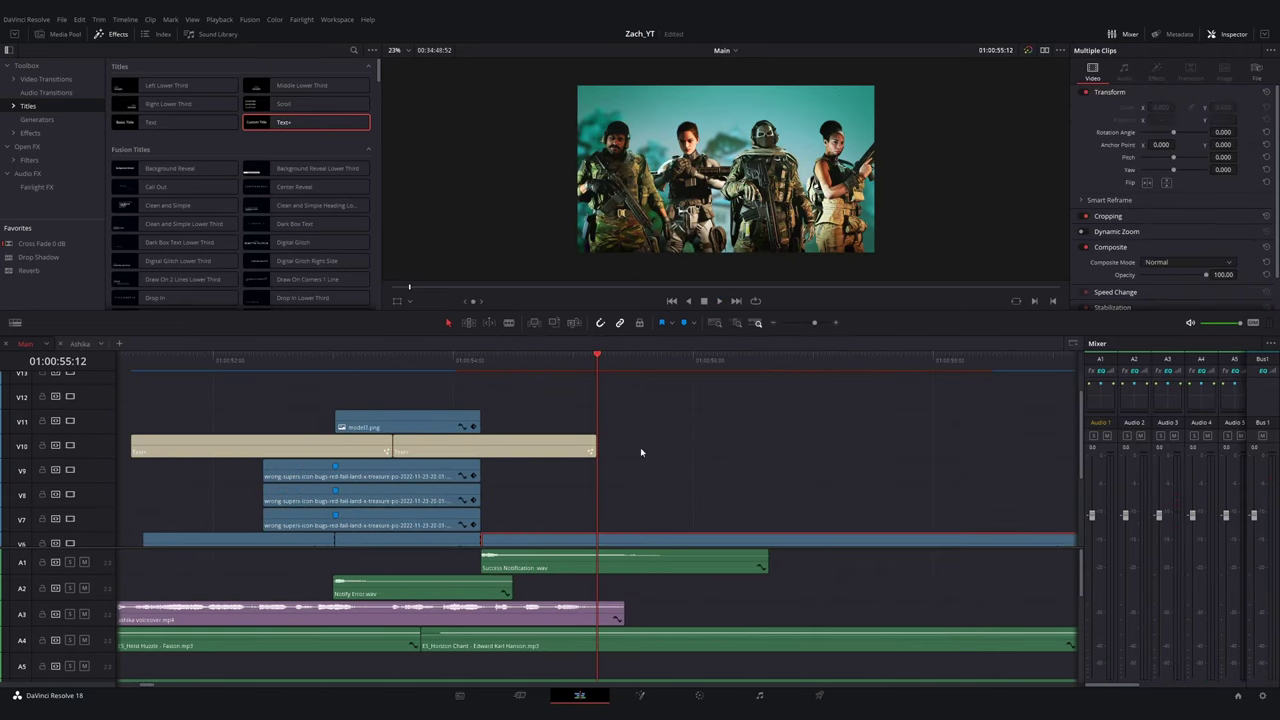
pyautogui.scroll(-3, 642, 450)
pyautogui.moveTo(637, 402); pyautogui.dragTo(627, 545)
pyautogui.hotkey('ctrl', 'b')
pyautogui.scroll(-2, 640, 535)
pyautogui.press('Delete')
pyautogui.click(784, 540)
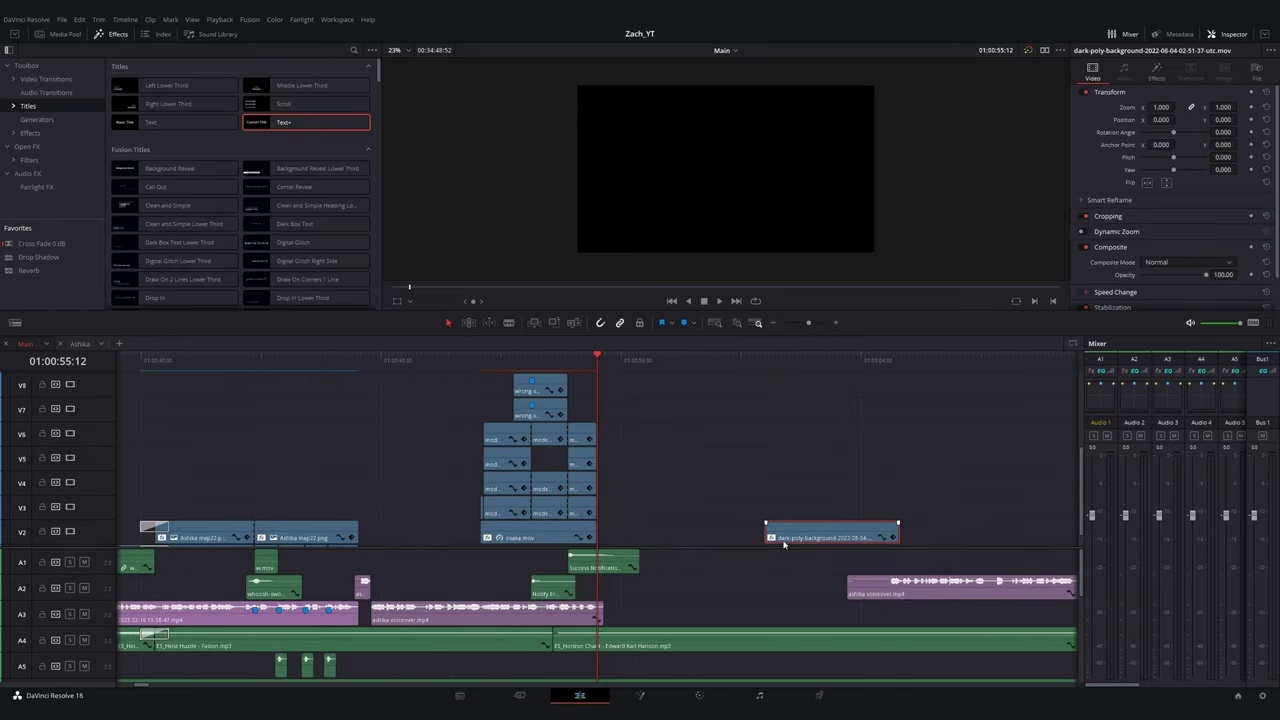
pyautogui.press('Delete')
pyautogui.scroll(-1, 426, 388)
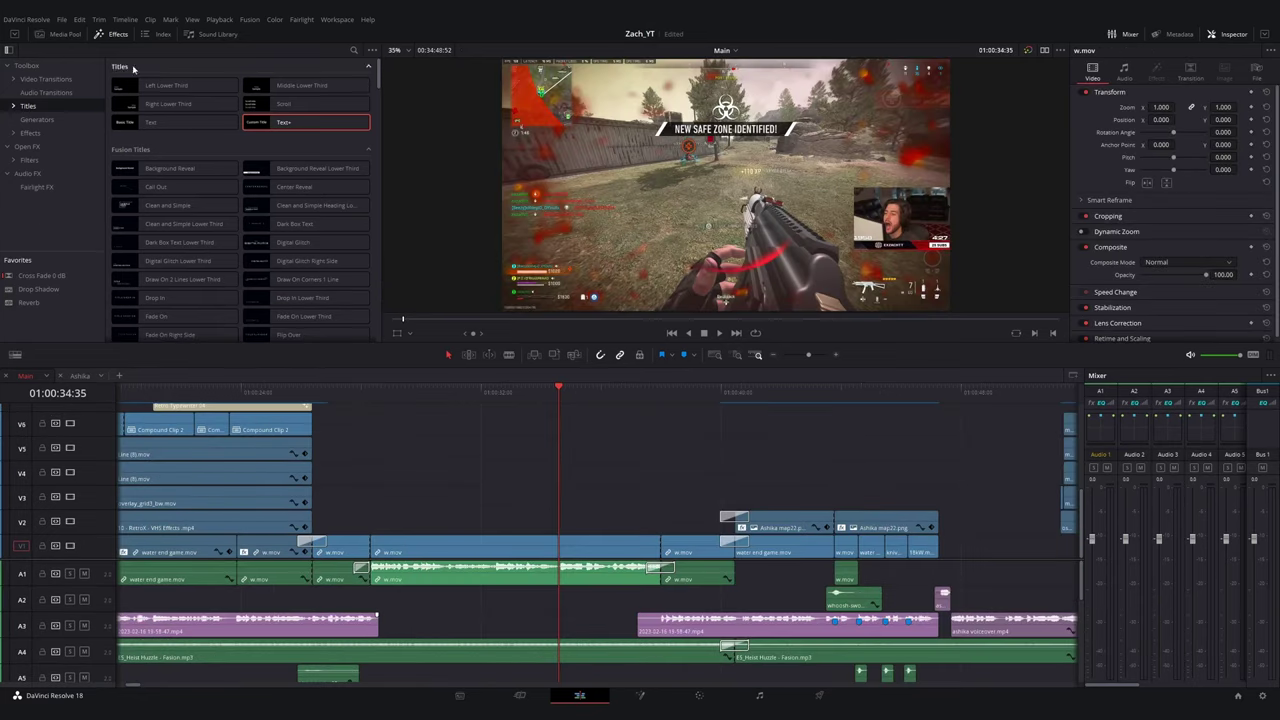
# - Add an adjustment clip on V5 at 01:00:34:35 and apply the Resolve FX Transform effect to it
pyautogui.click(30, 132)
pyautogui.moveTo(150, 84); pyautogui.dragTo(600, 447)
pyautogui.click(27, 146)
pyautogui.scroll(-15, 290, 220)
pyautogui.moveTo(290, 220); pyautogui.dragTo(640, 447)
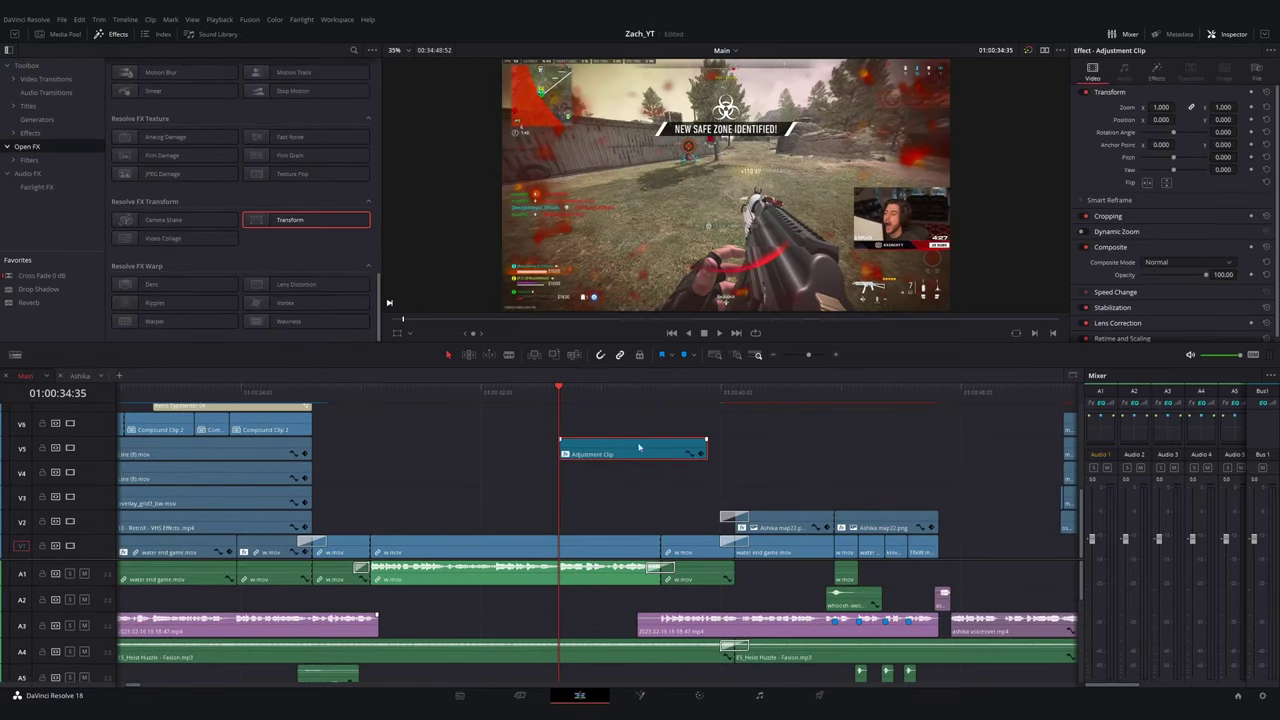
# - Keyframe Position X, Position Y and Zoom in the adjustment clip's Transform effect and set its Motion Blur to 1.000
pyautogui.click(1156, 72)
pyautogui.scroll(-2, 1256, 169)
pyautogui.click(1250, 145)
pyautogui.click(1101, 288)
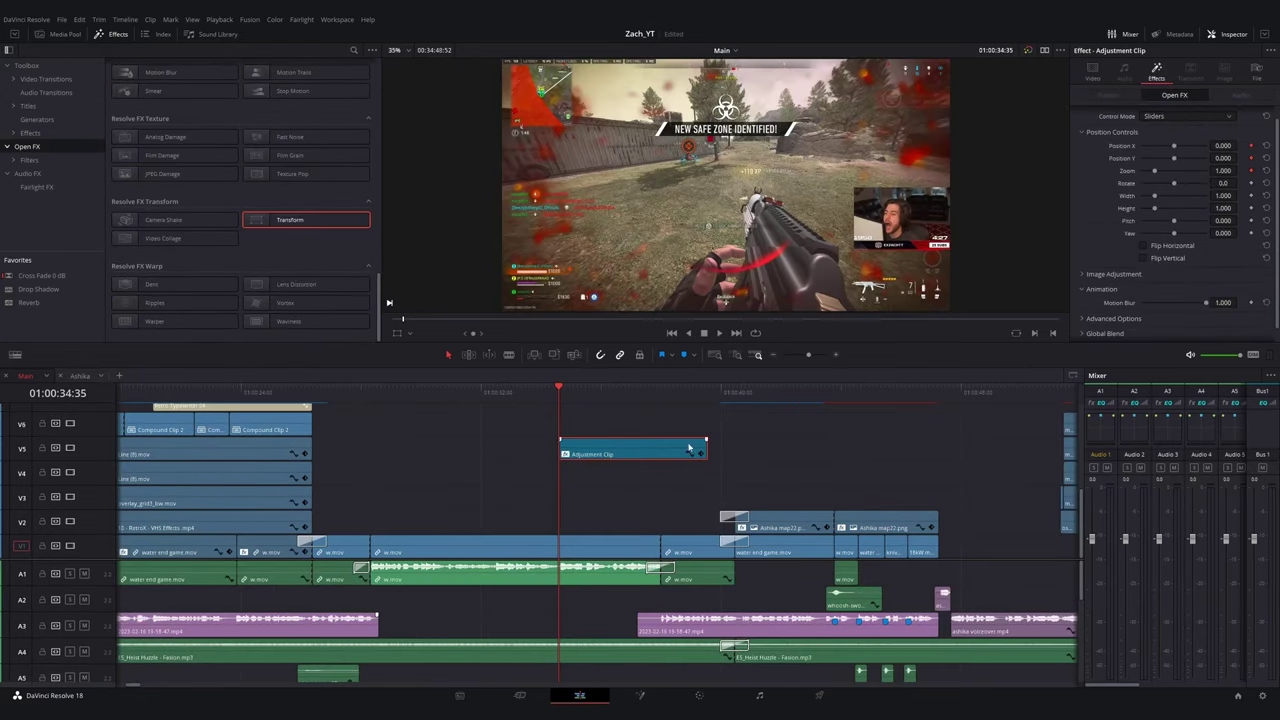
# - Advance eight frames and keyframe new Zoom and position values in the adjustment clip's Transform effect
pyautogui.press('Right')
pyautogui.press('Right')
pyautogui.press('Right')
pyautogui.press('Right')
pyautogui.press('Right')
pyautogui.press('Right')
pyautogui.press('Right')
pyautogui.press('Right')
pyautogui.moveTo(1226, 170)
pyautogui.mouseDown()
pyautogui.moveTo(1246, 166)
pyautogui.moveTo(1208, 146)
pyautogui.moveTo(1235, 160)
pyautogui.mouseUp()
pyautogui.moveTo(1225, 170)
pyautogui.mouseDown()
pyautogui.moveTo(1242, 170)
pyautogui.moveTo(1213, 146)
pyautogui.moveTo(1218, 158)
pyautogui.mouseUp()
pyautogui.moveTo(1223, 147); pyautogui.dragTo(1226, 148)
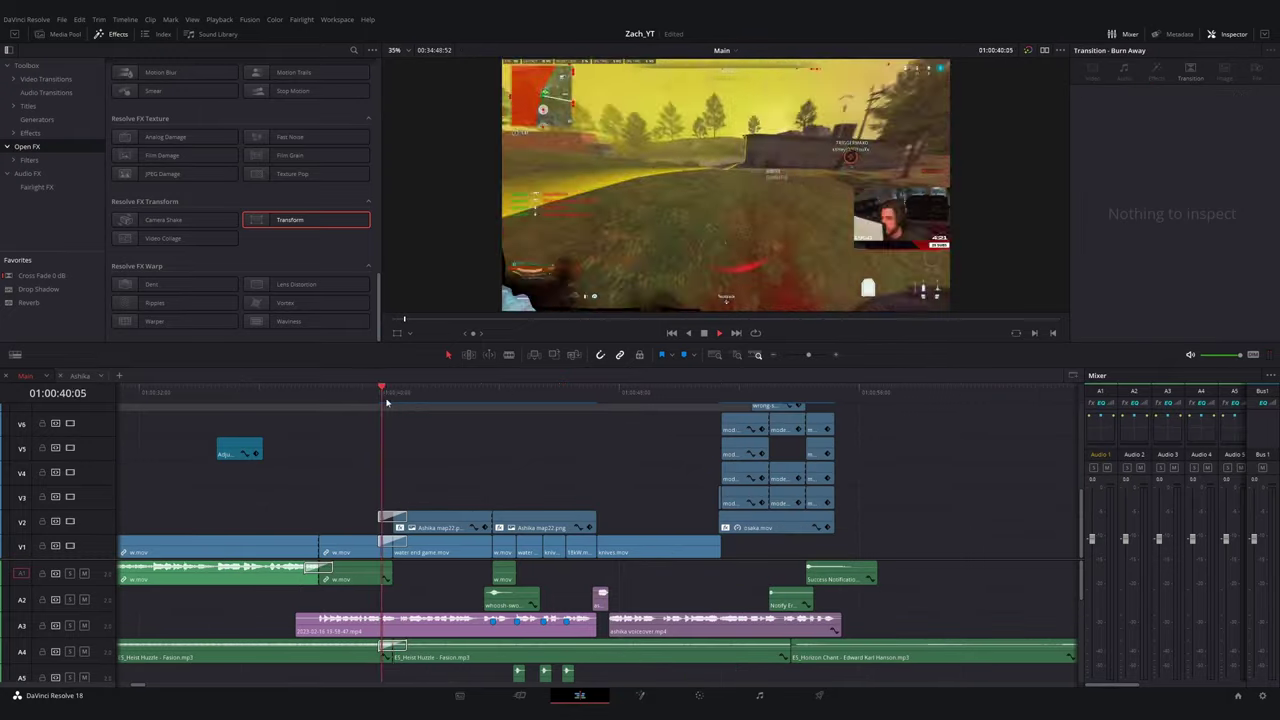
# - Play back from 01:00:40:05 and place the "As long as one of your teammates is up" title at 01:00:47:43 above knives.mov
pyautogui.press('space')
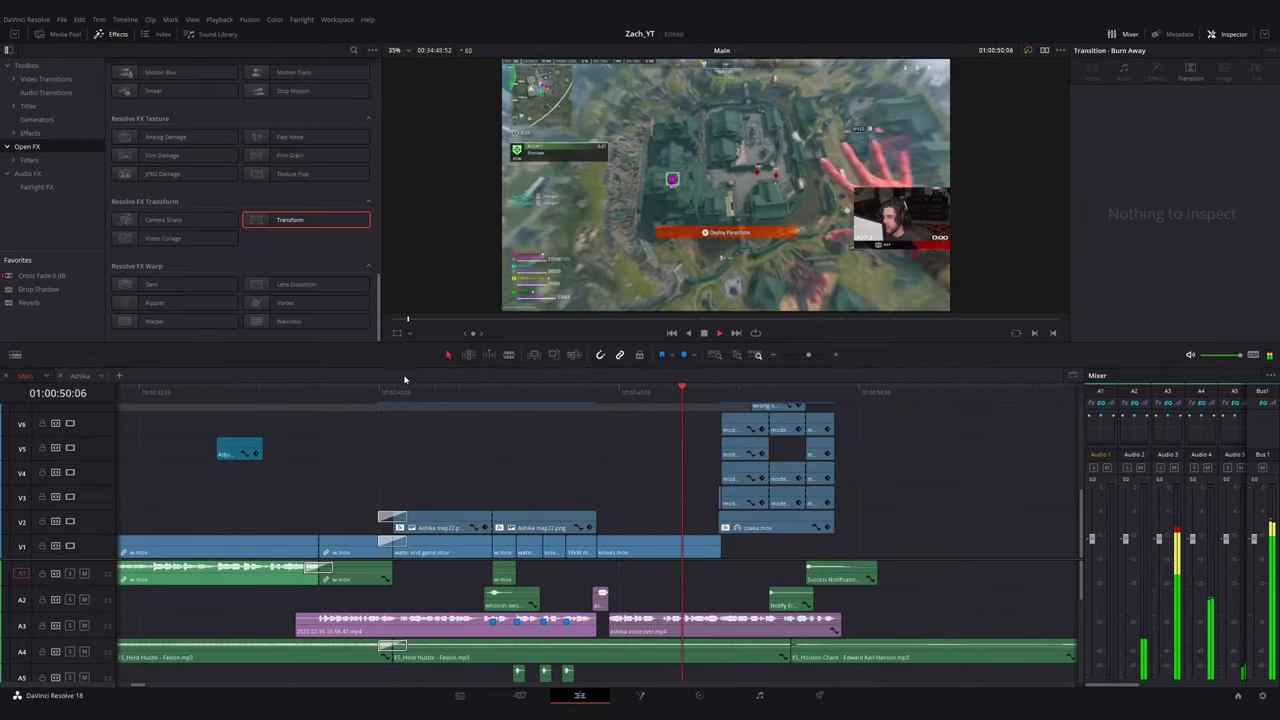
pyautogui.scroll(-2, 607, 425)
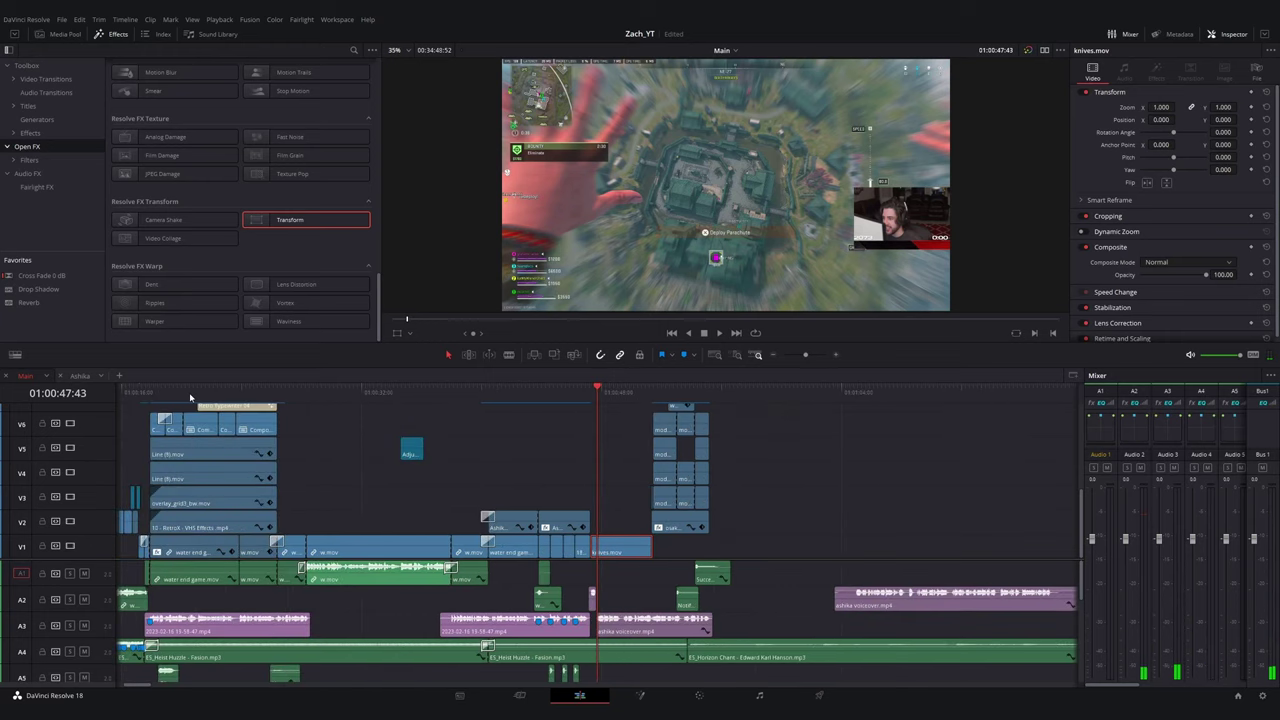
pyautogui.scroll(3, 629, 446)
pyautogui.scroll(2, 629, 448)
pyautogui.moveTo(672, 437); pyautogui.dragTo(618, 490)
pyautogui.scroll(-4, 622, 484)
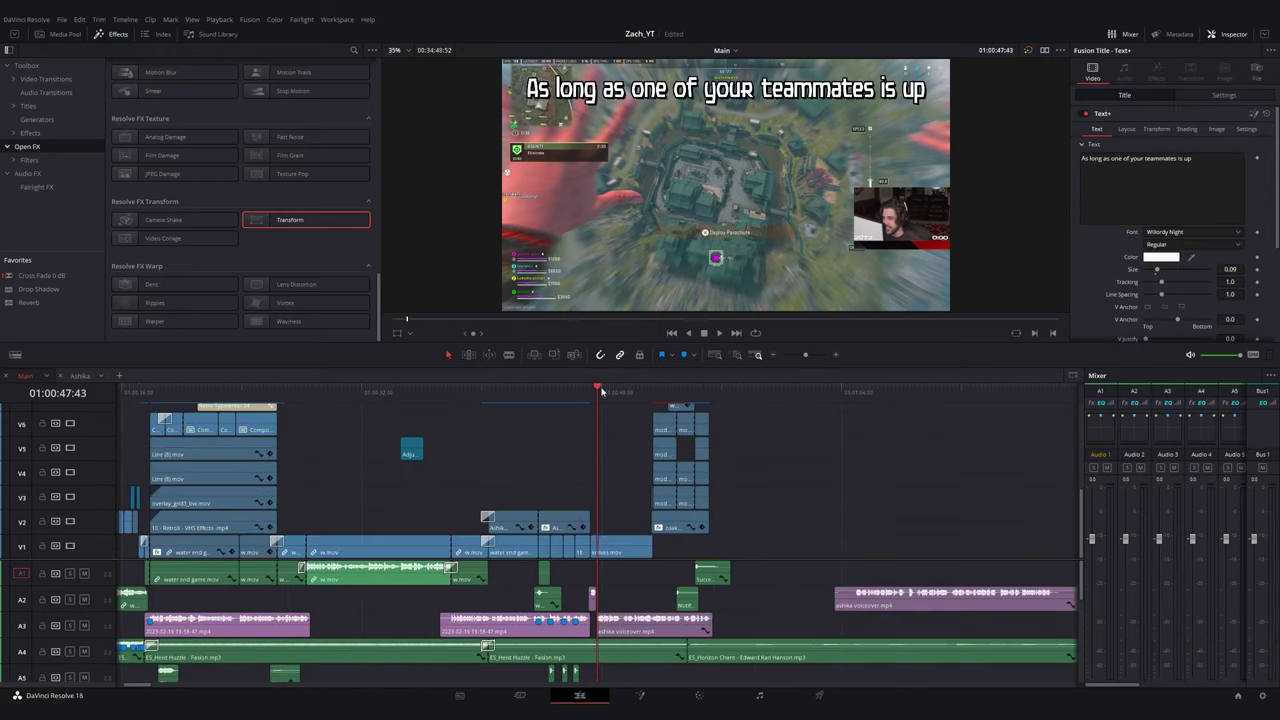
# - Place the copied title on V3 above the start of knives.mov and change its text to NOW
pyautogui.scroll(1, 603, 395)
pyautogui.moveTo(600, 394); pyautogui.dragTo(587, 395)
pyautogui.scroll(2, 642, 427)
pyautogui.moveTo(643, 427); pyautogui.dragTo(630, 538)
pyautogui.scroll(3, 632, 538)
pyautogui.moveTo(656, 538)
pyautogui.mouseDown()
pyautogui.moveTo(622, 537)
pyautogui.moveTo(656, 537)
pyautogui.mouseUp()
pyautogui.press('Right')
pyautogui.press('Right')
pyautogui.press('Right')
pyautogui.scroll(-5, 656, 537)
pyautogui.click(1188, 160)
pyautogui.hotkey('ctrl', 'a')
pyautogui.write('NOW')
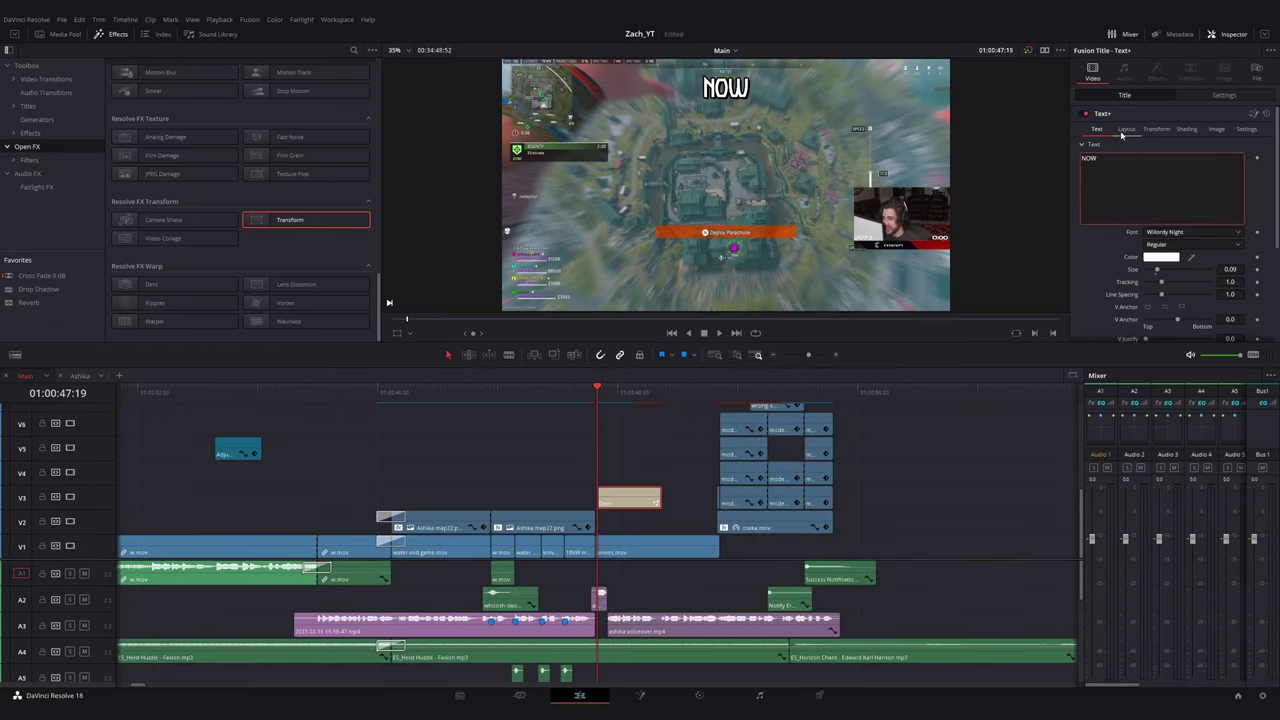
# - Set the NOW title's vertical layout center to 0.5
pyautogui.click(1126, 131)
pyautogui.doubleClick(1235, 169)
pyautogui.write('0.5')
pyautogui.press('Tab')
pyautogui.click(1100, 129)
# - Keyframe the NOW title's Size at 01:00:47:19, advance seven frames and set the Size to 0.2
pyautogui.click(1262, 270)
pyautogui.press('Right')
pyautogui.press('Right')
pyautogui.press('Right')
pyautogui.press('Right')
pyautogui.press('Right')
pyautogui.press('Right')
pyautogui.press('Right')
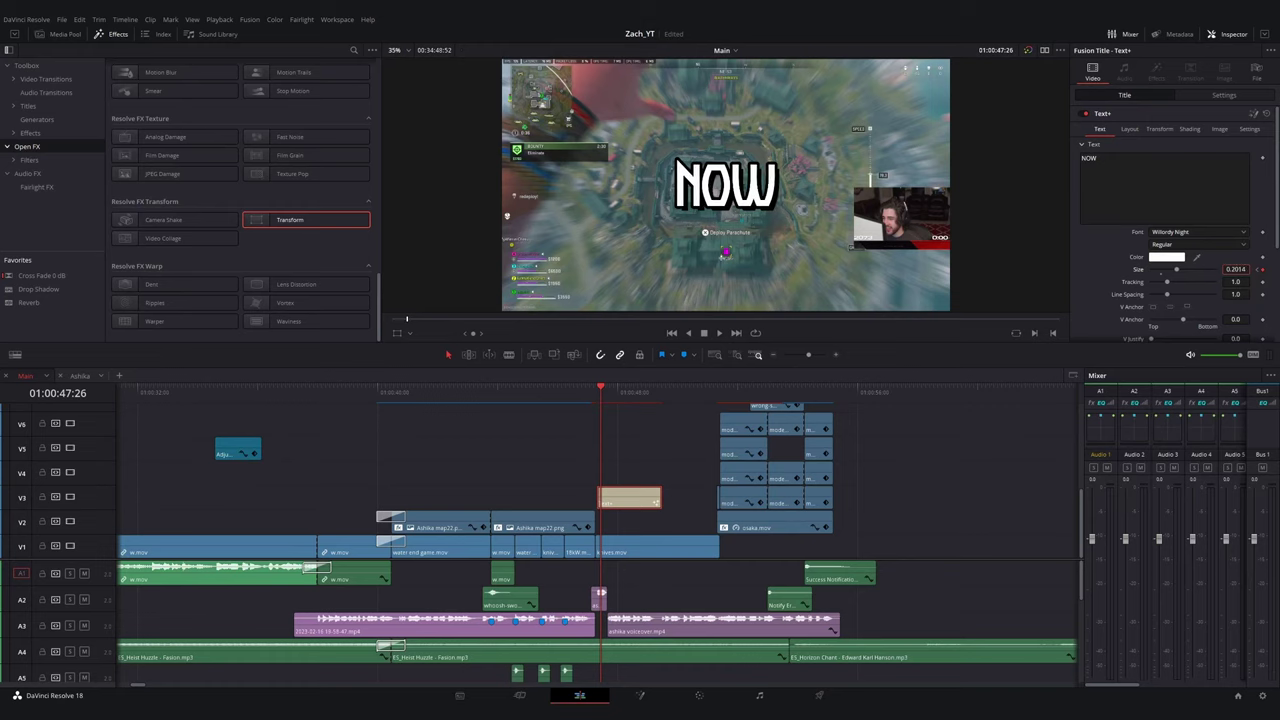
pyautogui.click(1257, 270)
pyautogui.moveTo(1236, 269); pyautogui.dragTo(1218, 269)
# - Play back the NOW title and duplicate it onto V2 starting at 01:00:47:40, ending the V3 original there
pyautogui.click(575, 393)
pyautogui.press('space')
pyautogui.scroll(3, 562, 395)
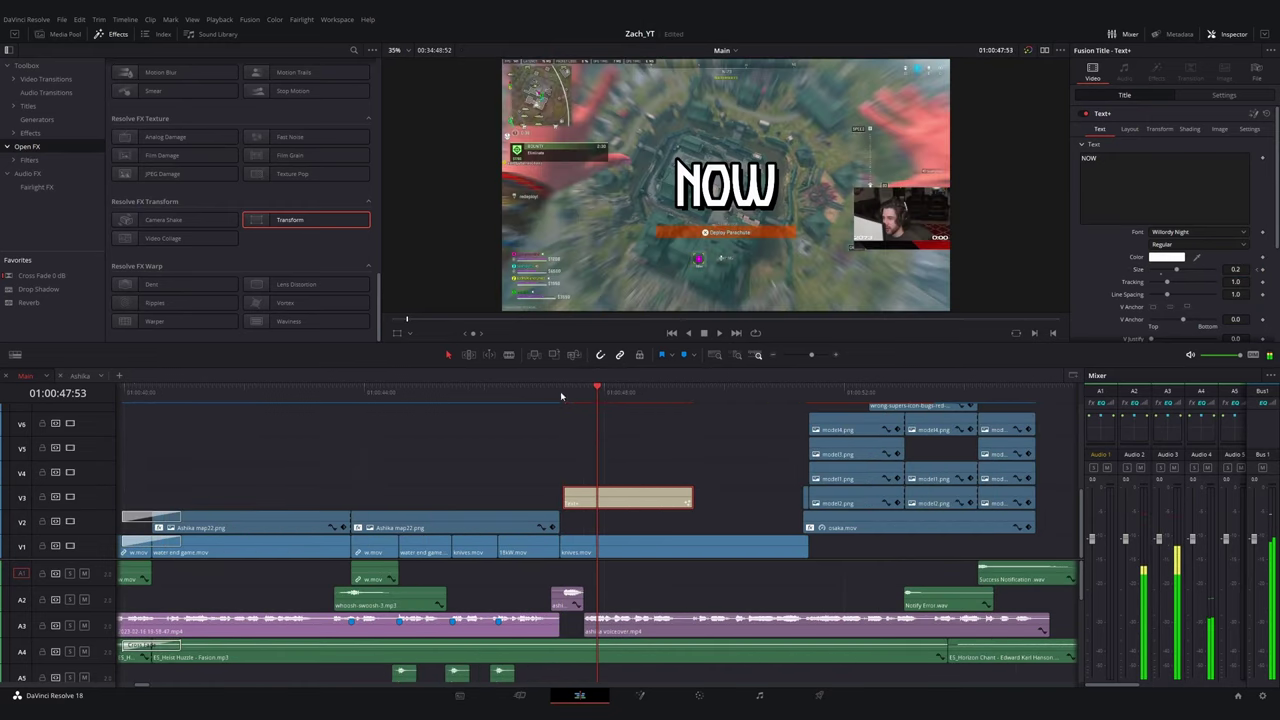
pyautogui.click(553, 394)
pyautogui.scroll(2, 560, 401)
pyautogui.moveTo(554, 399); pyautogui.dragTo(591, 402)
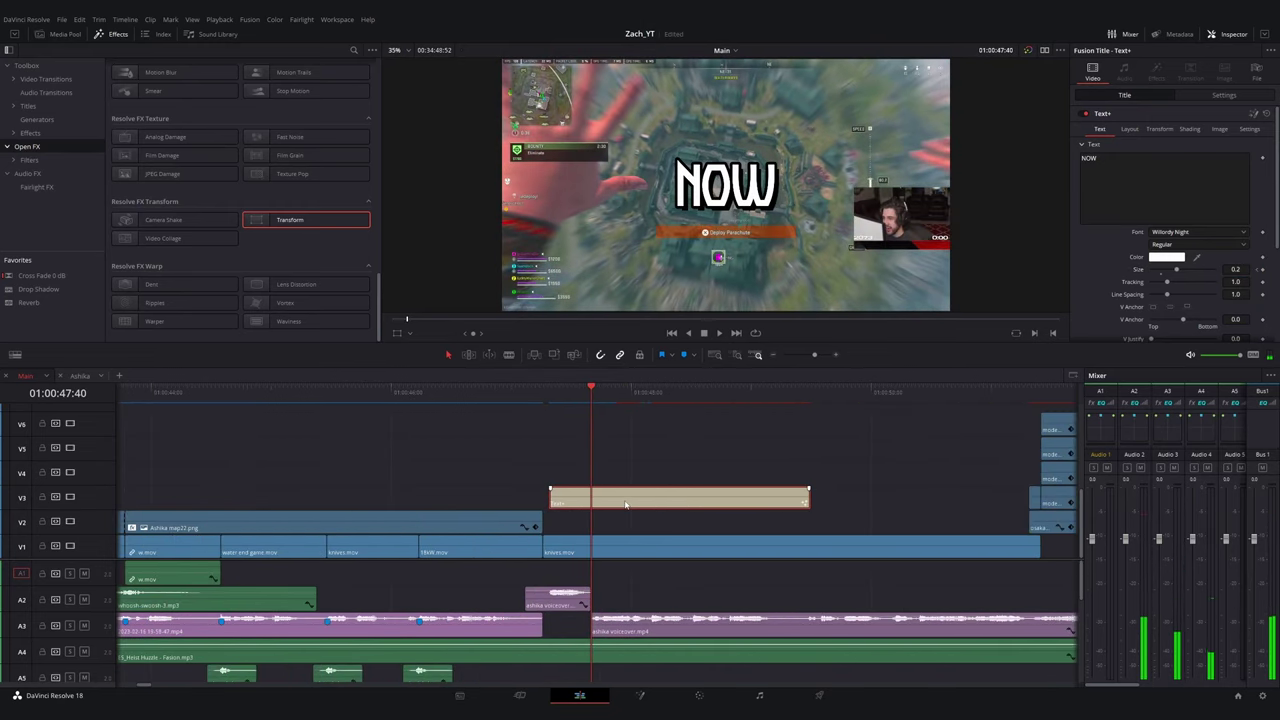
pyautogui.moveTo(625, 504); pyautogui.dragTo(665, 533)
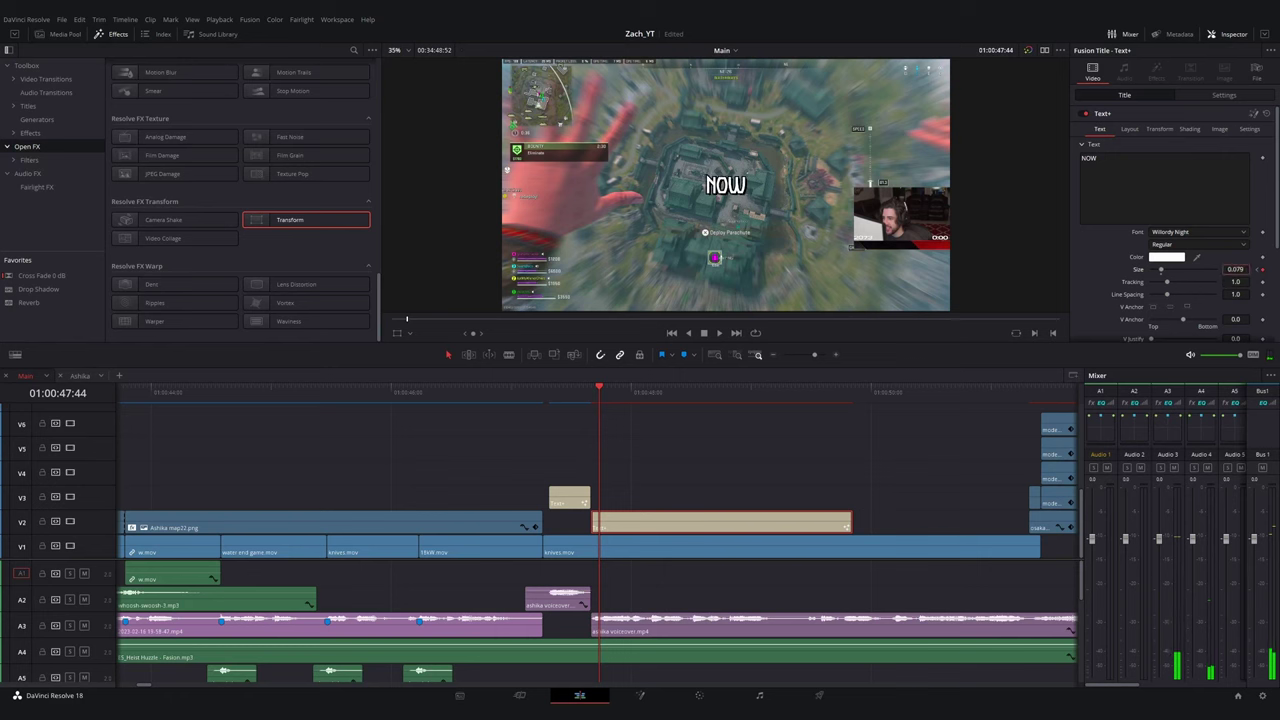
# - Trim back the end of the duplicated V2 title and set its vertical layout center to 0.2
pyautogui.moveTo(645, 393); pyautogui.dragTo(780, 394)
pyautogui.moveTo(850, 523); pyautogui.dragTo(780, 523)
pyautogui.moveTo(641, 394); pyautogui.dragTo(670, 396)
pyautogui.click(1134, 131)
pyautogui.moveTo(1236, 170); pyautogui.dragTo(1190, 170)
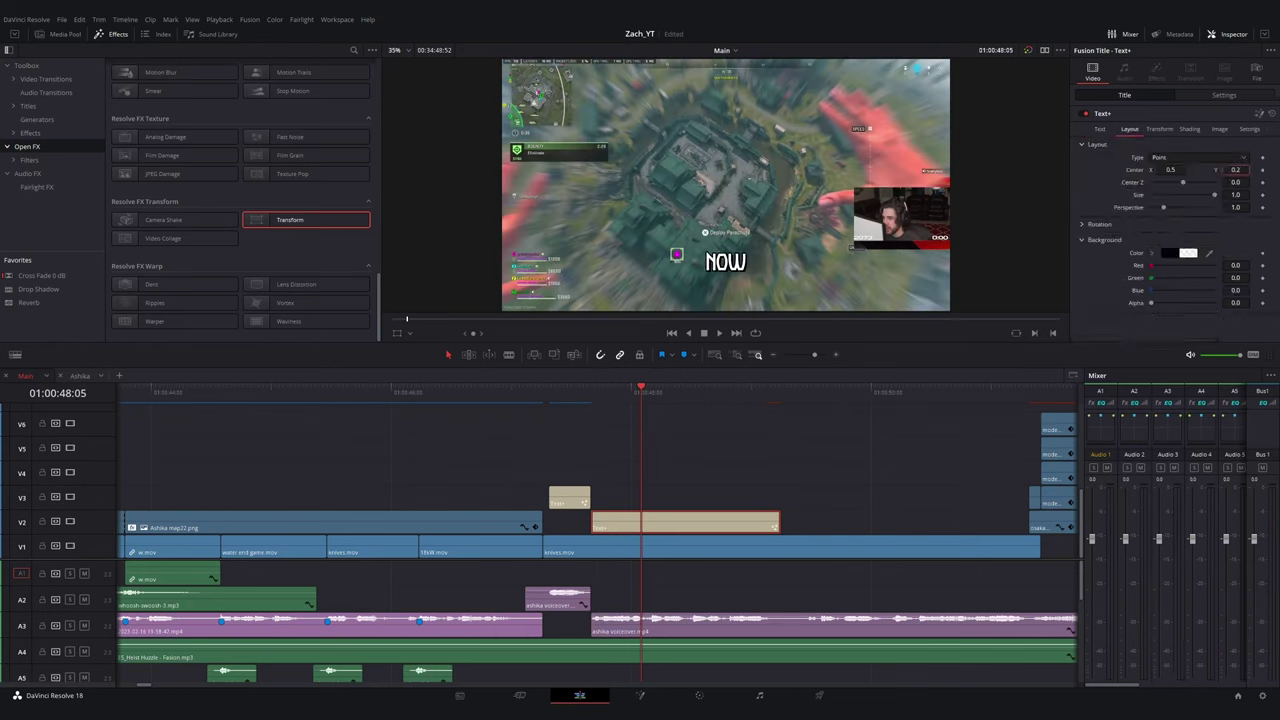
# - Change the V2 title's text to "If you've never played a resurgence mode" and play back the section
pyautogui.click(1100, 130)
pyautogui.write('If y')
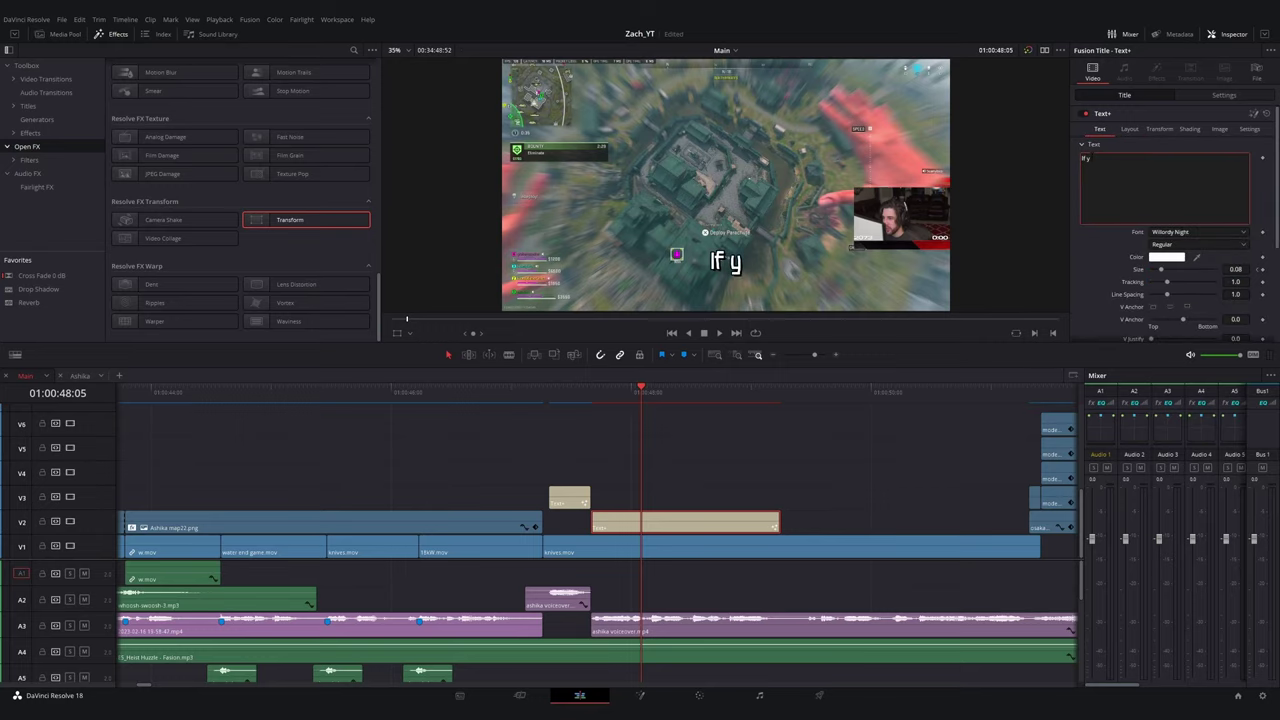
pyautogui.write("ou've never played a resurgence mode")
pyautogui.click(614, 480)
pyautogui.click(547, 396)
pyautogui.press('space')
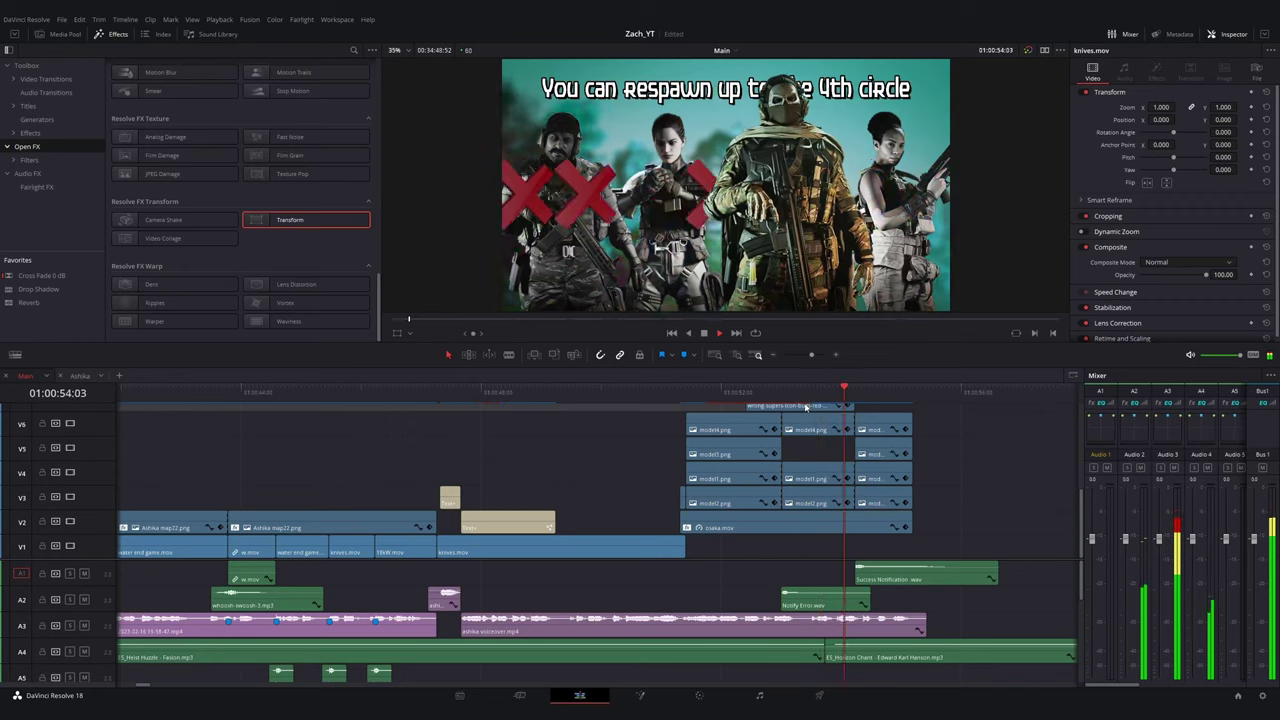
pyautogui.press('space')
pyautogui.hotkey('ctrl', '-')
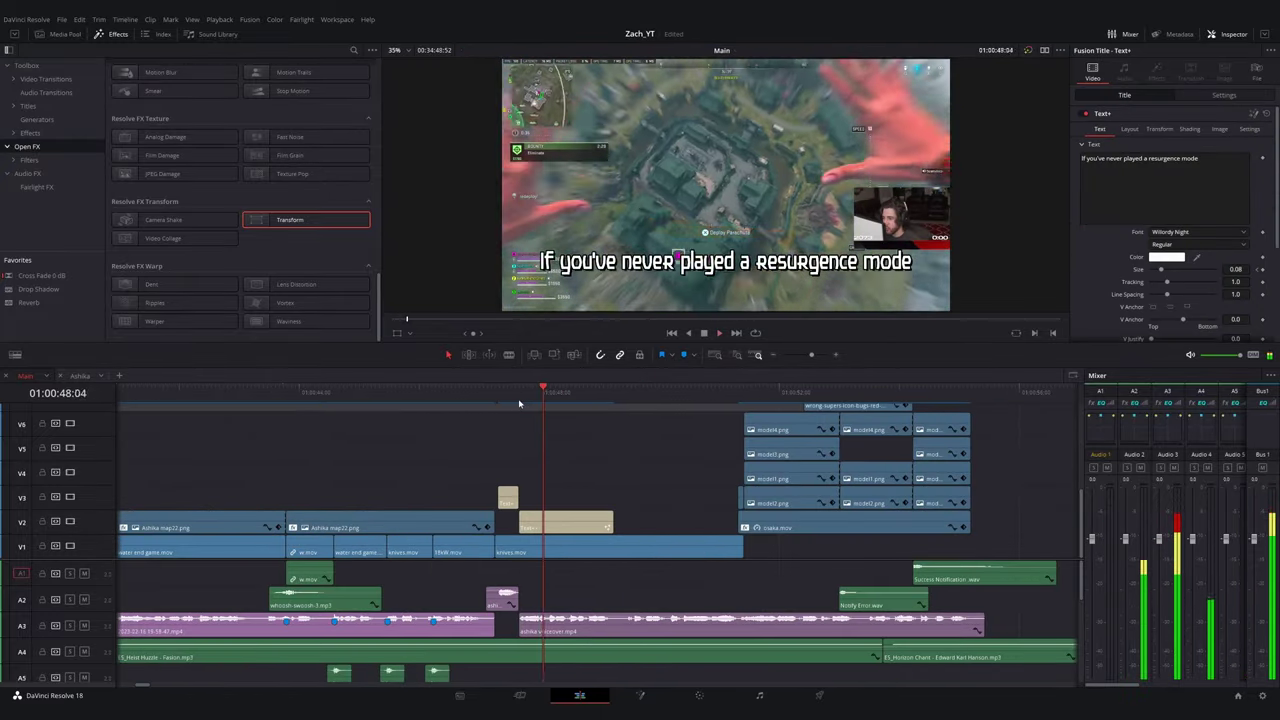
# - Move the ashika voiceover.mp4 clip on A2 earlier to start just before the A3 voiceover ends, and play it
pyautogui.click(749, 398)
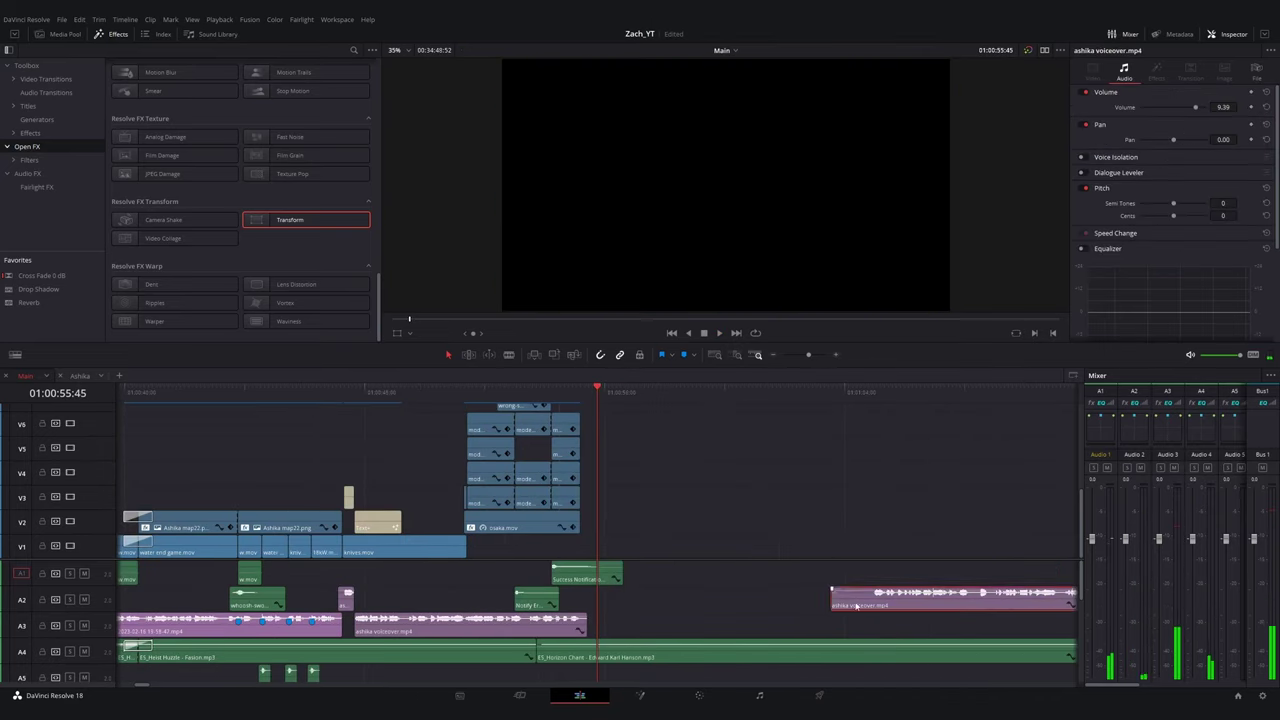
pyautogui.moveTo(884, 605); pyautogui.dragTo(713, 605)
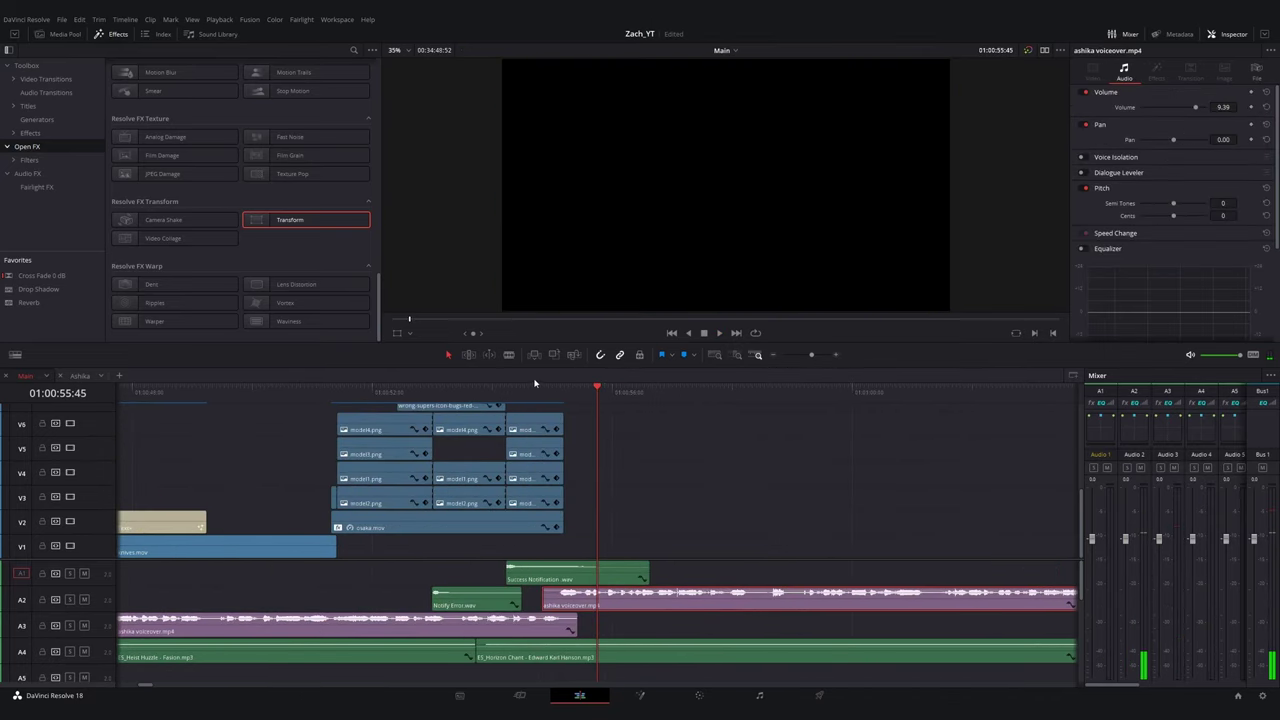
pyautogui.press('space')
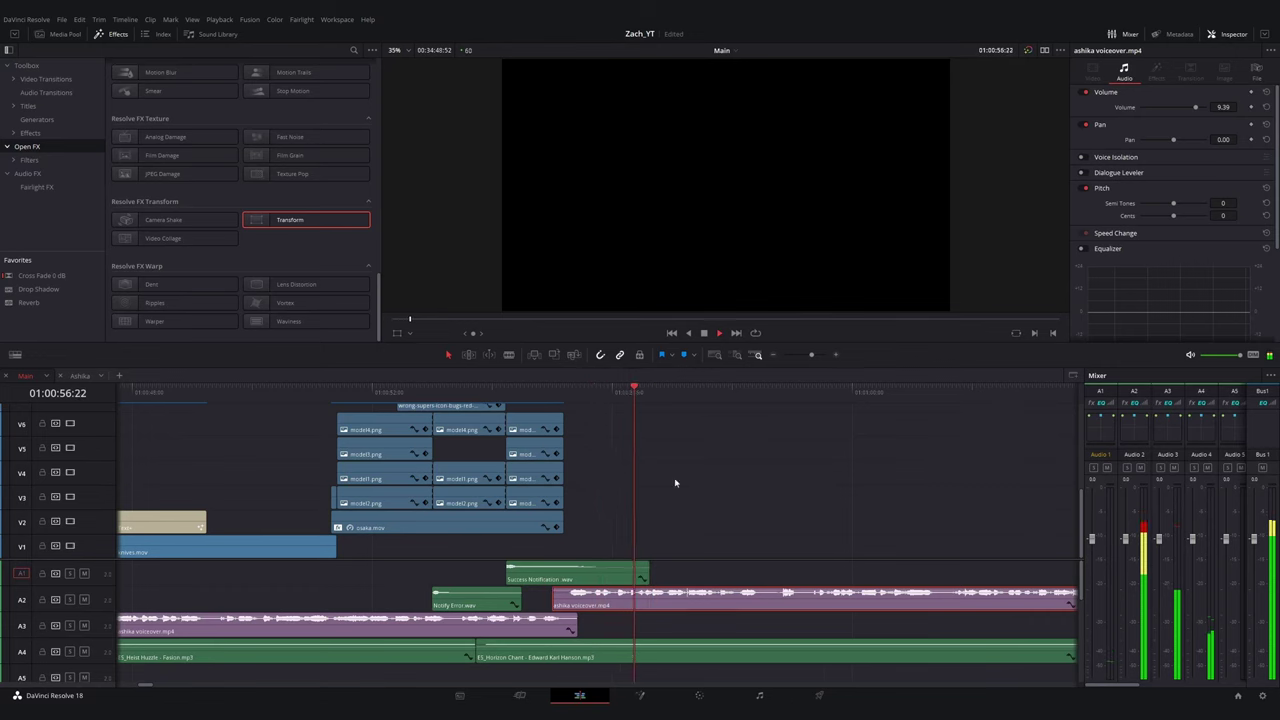
# - Split the A2 ashika voiceover at section breaks during playback and return to about 01:00:42
pyautogui.hotkey('ctrl', '-')
pyautogui.hotkey('ctrl', '-')
pyautogui.hotkey('ctrl', '=')
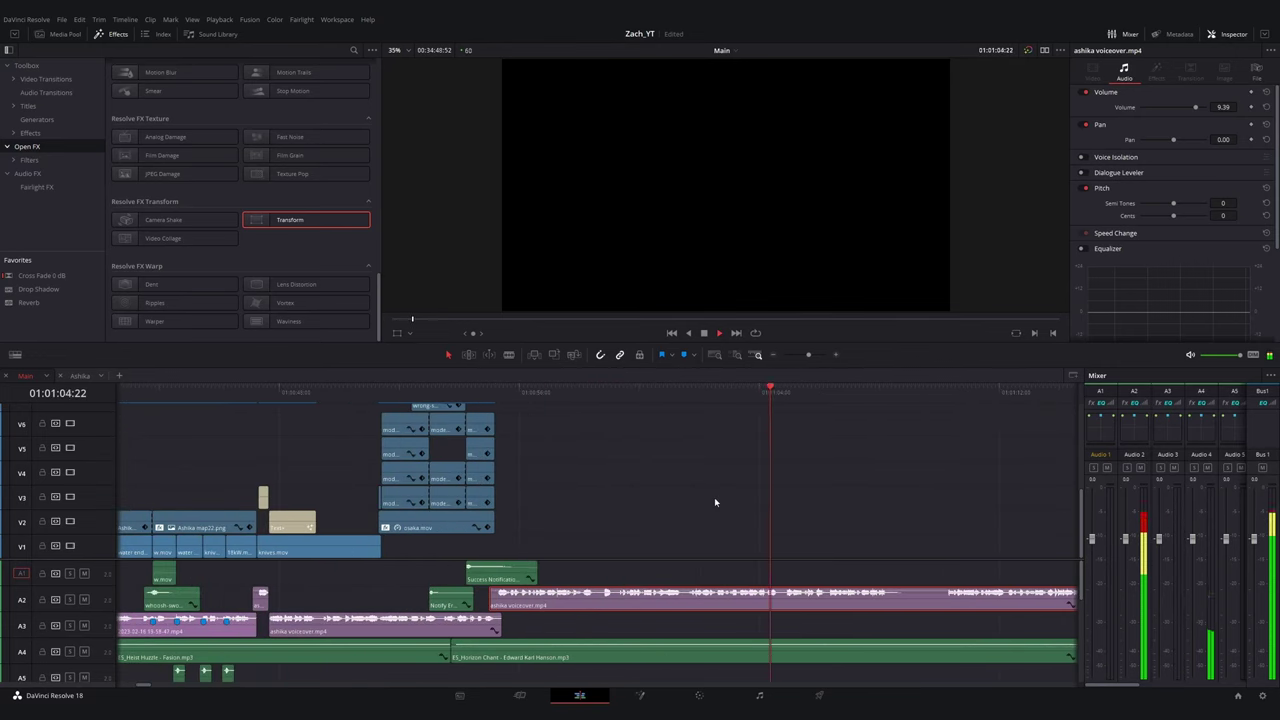
pyautogui.hotkey('ctrl', 'b')
pyautogui.hotkey('ctrl', '-')
pyautogui.hotkey('ctrl', '-')
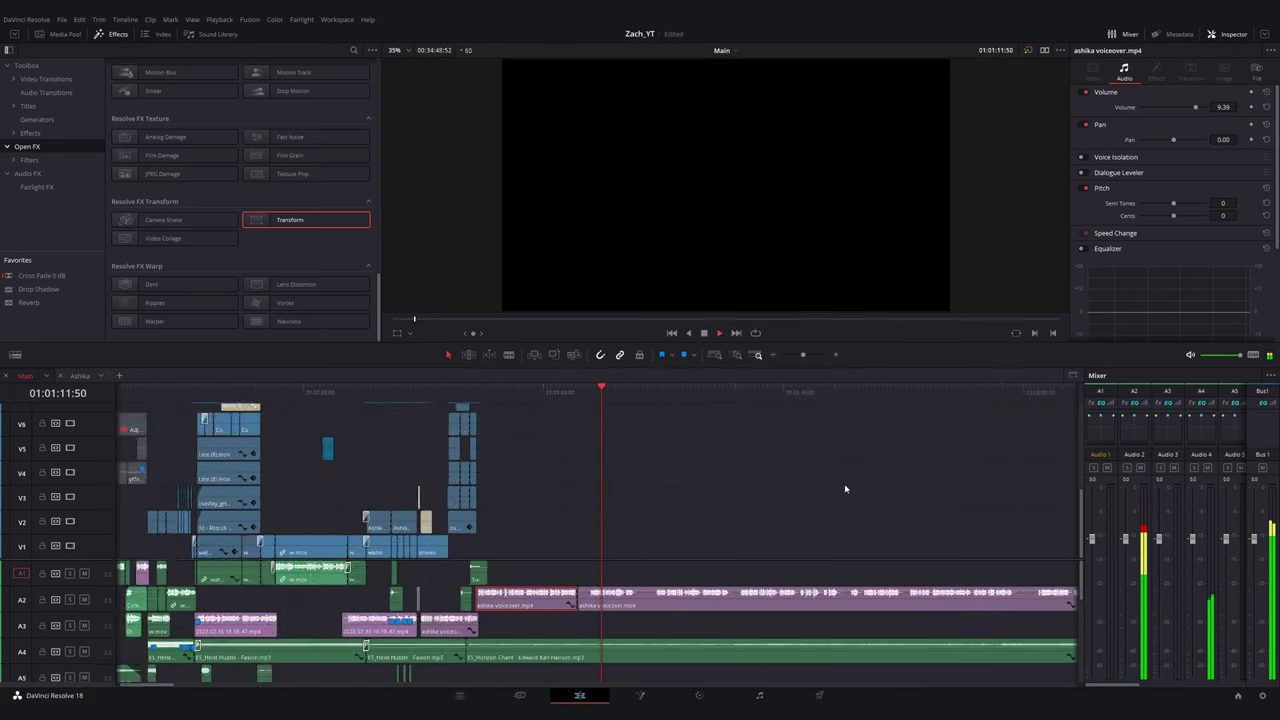
pyautogui.hscroll(1, 337, 409)
pyautogui.click(344, 392)
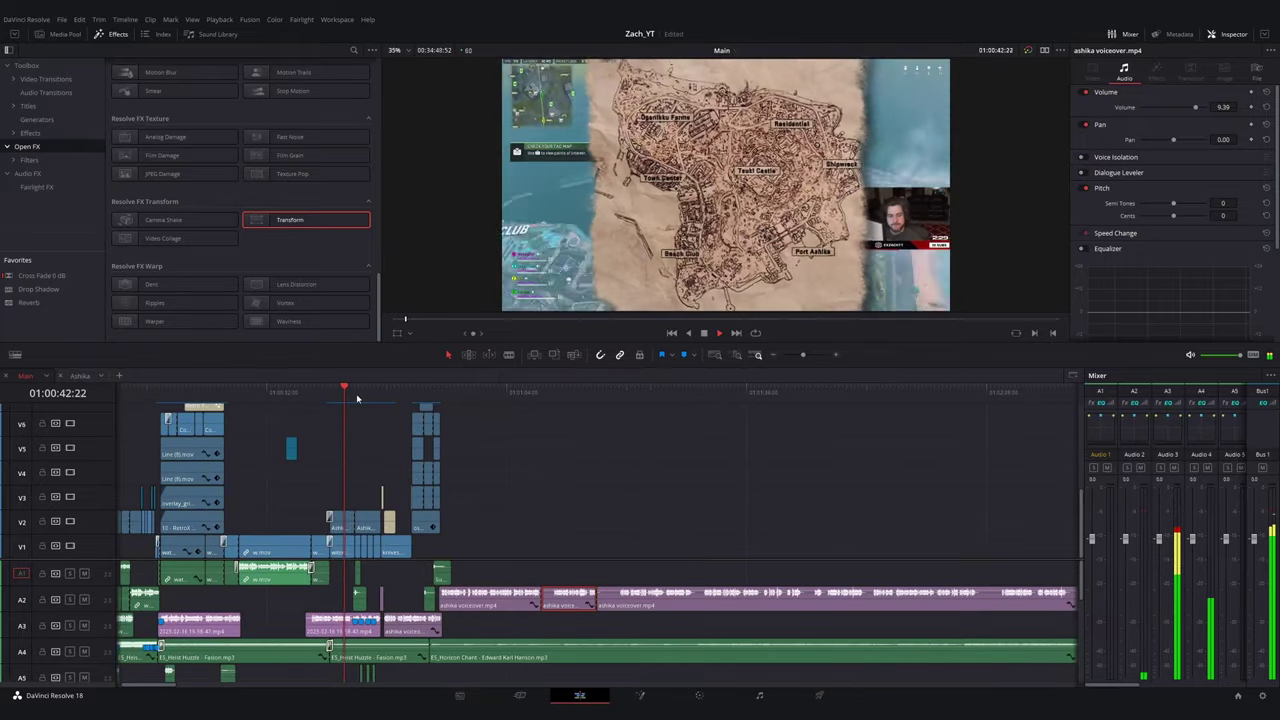
pyautogui.hotkey('ctrl', '=')
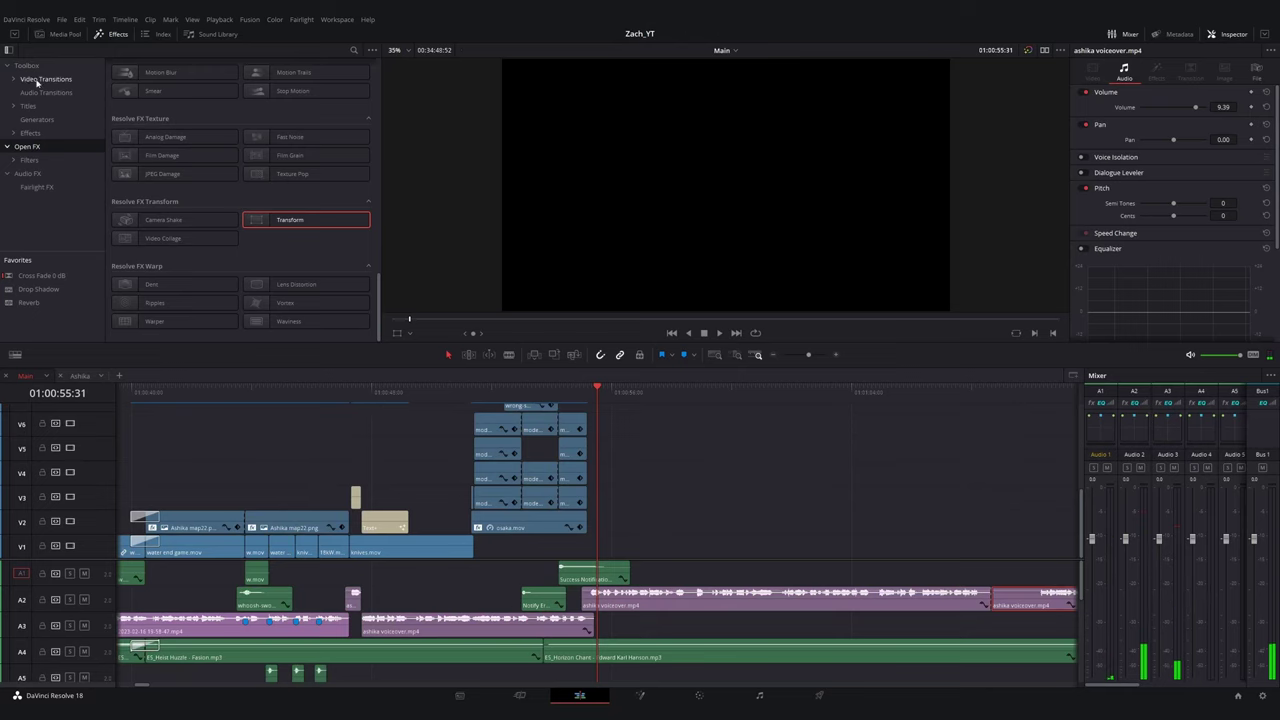
# - Add a Cross Fade 0 dB to the start of the Horizon Chant music on A4, lengthen it to 107 frames and review it
pyautogui.click(46, 93)
pyautogui.moveTo(168, 104); pyautogui.dragTo(558, 644)
pyautogui.moveTo(574, 637); pyautogui.dragTo(597, 637)
pyautogui.click(449, 391)
pyautogui.press('space')
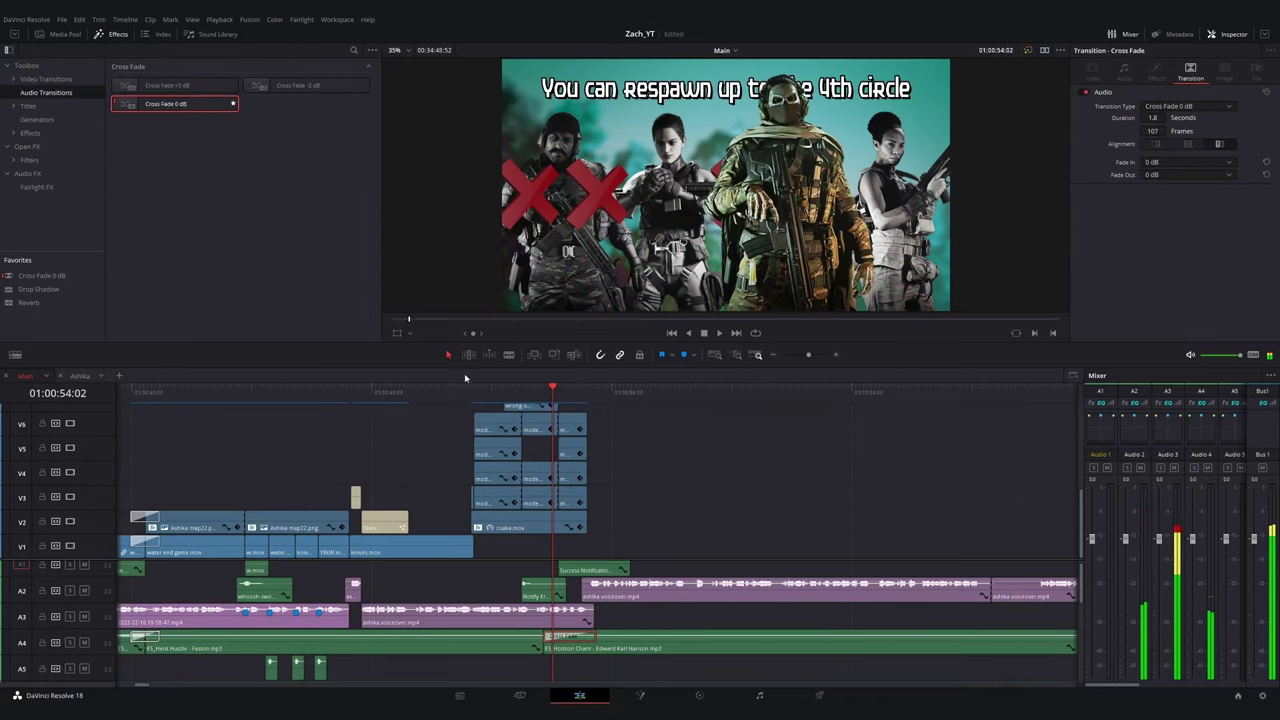
pyautogui.click(498, 392)
pyautogui.hotkey('ctrl', '=')
pyautogui.press('space')
pyautogui.hotkey('ctrl', '-')
pyautogui.scroll(-2, 597, 622)
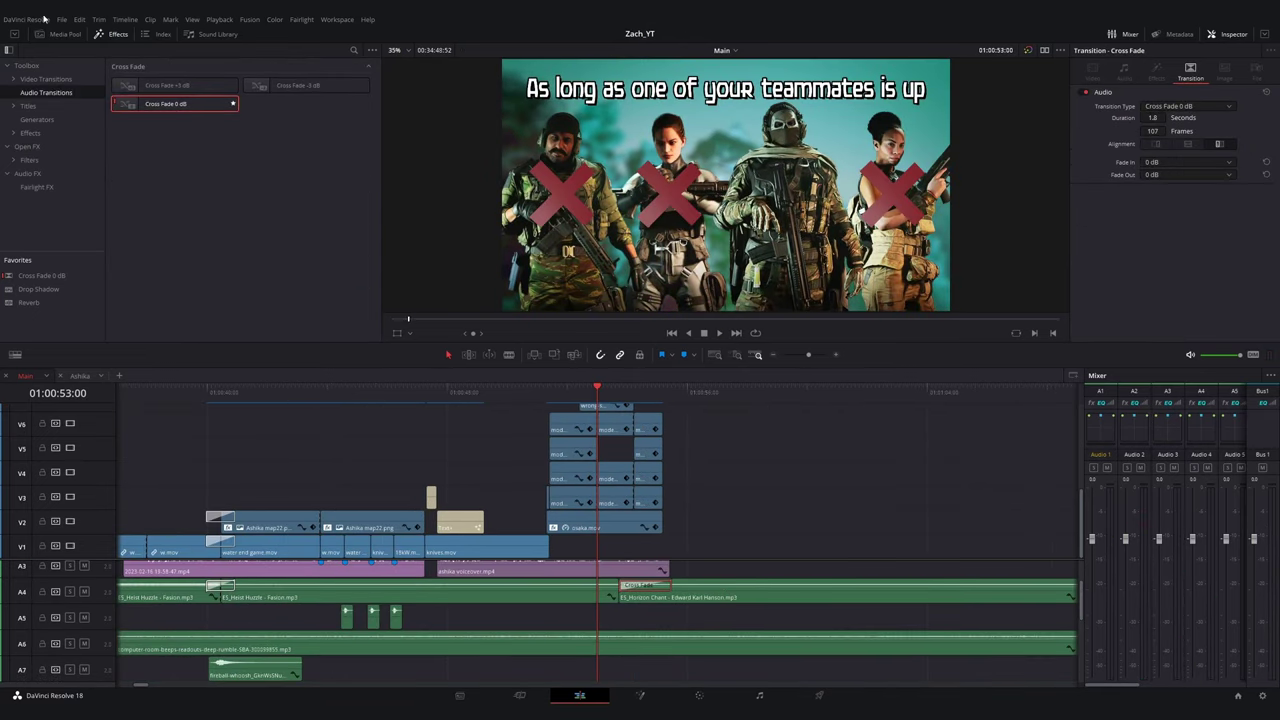
# - Switch to File Explorer and open the Whooshes folder under _STOCK_MEDIA, Audio, SFX
pyautogui.click(61, 34)
pyautogui.moveTo(366, 698)
pyautogui.click(390, 672)
pyautogui.click(846, 167)
pyautogui.click(358, 710)
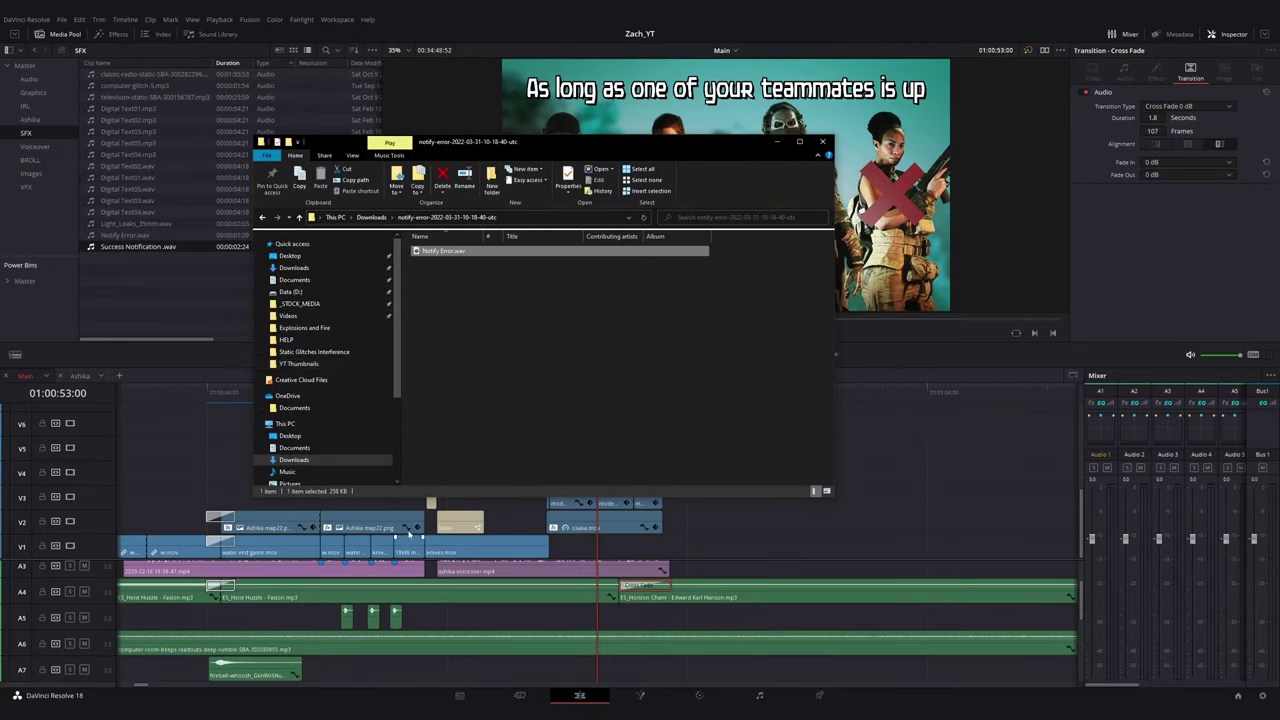
pyautogui.click(299, 303)
pyautogui.click(596, 262)
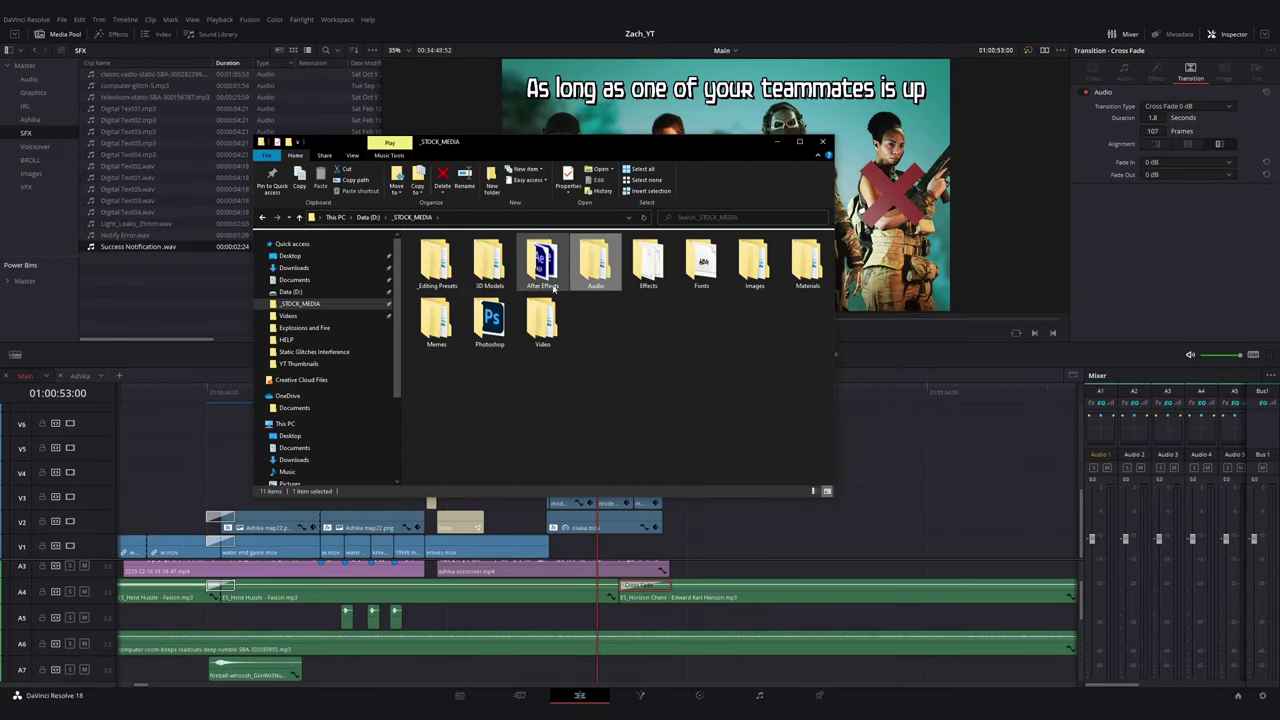
pyautogui.doubleClick(597, 276)
pyautogui.doubleClick(460, 272)
pyautogui.doubleClick(512, 345)
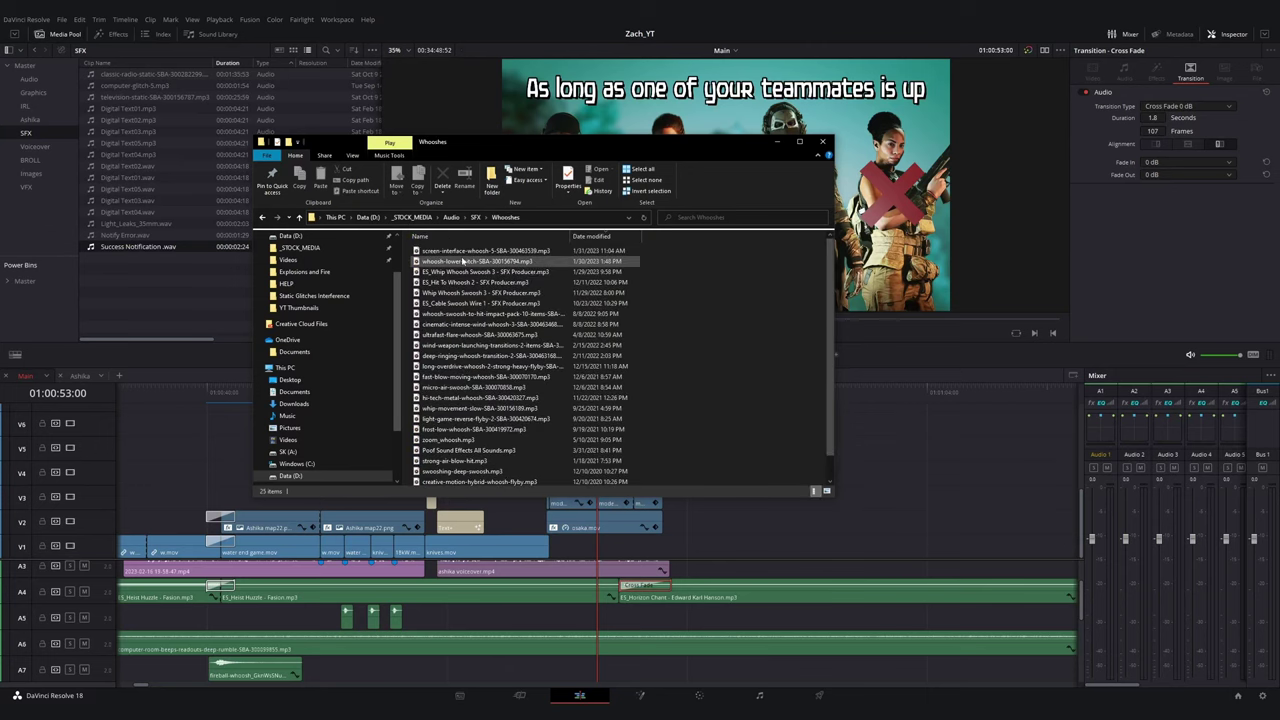
# - Audition the whoosh sound files from ES_Hit To Whoosh 2 through deep-ringing-whoosh-transition-2
pyautogui.doubleClick(472, 282)
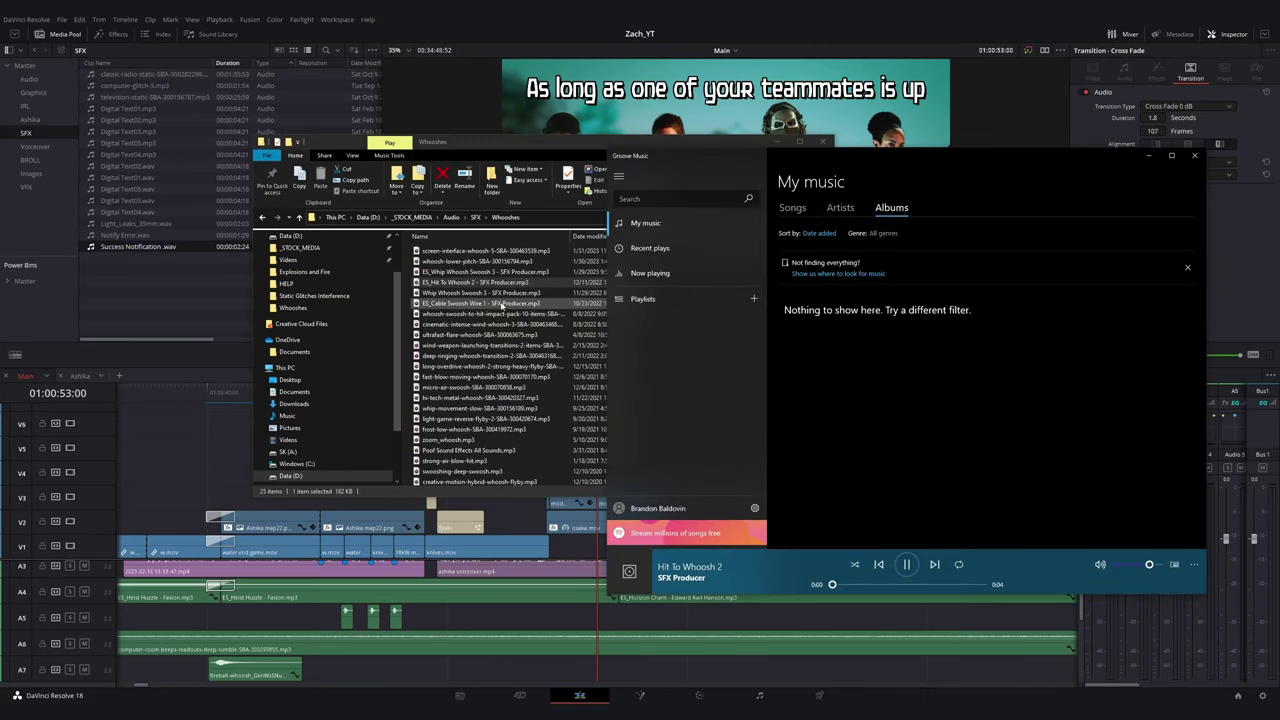
pyautogui.doubleClick(502, 304)
pyautogui.doubleClick(499, 315)
pyautogui.doubleClick(486, 326)
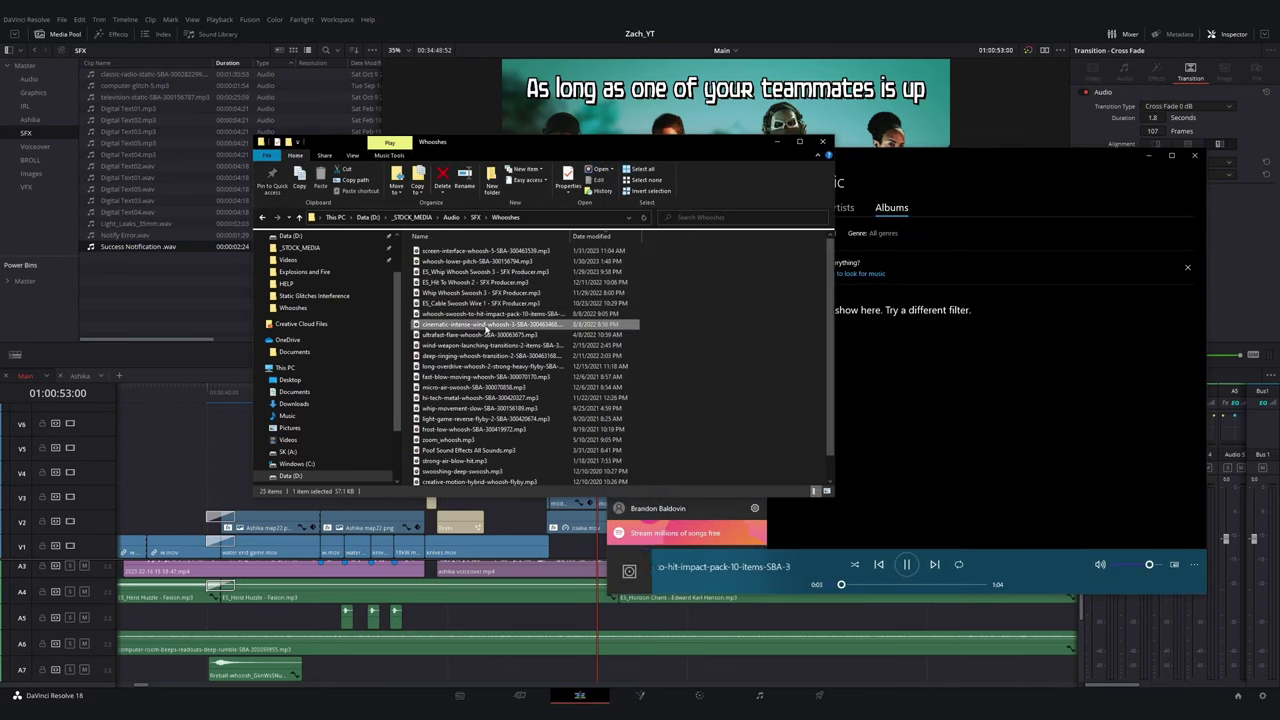
pyautogui.doubleClick(488, 336)
pyautogui.doubleClick(487, 347)
pyautogui.doubleClick(486, 357)
pyautogui.doubleClick(485, 357)
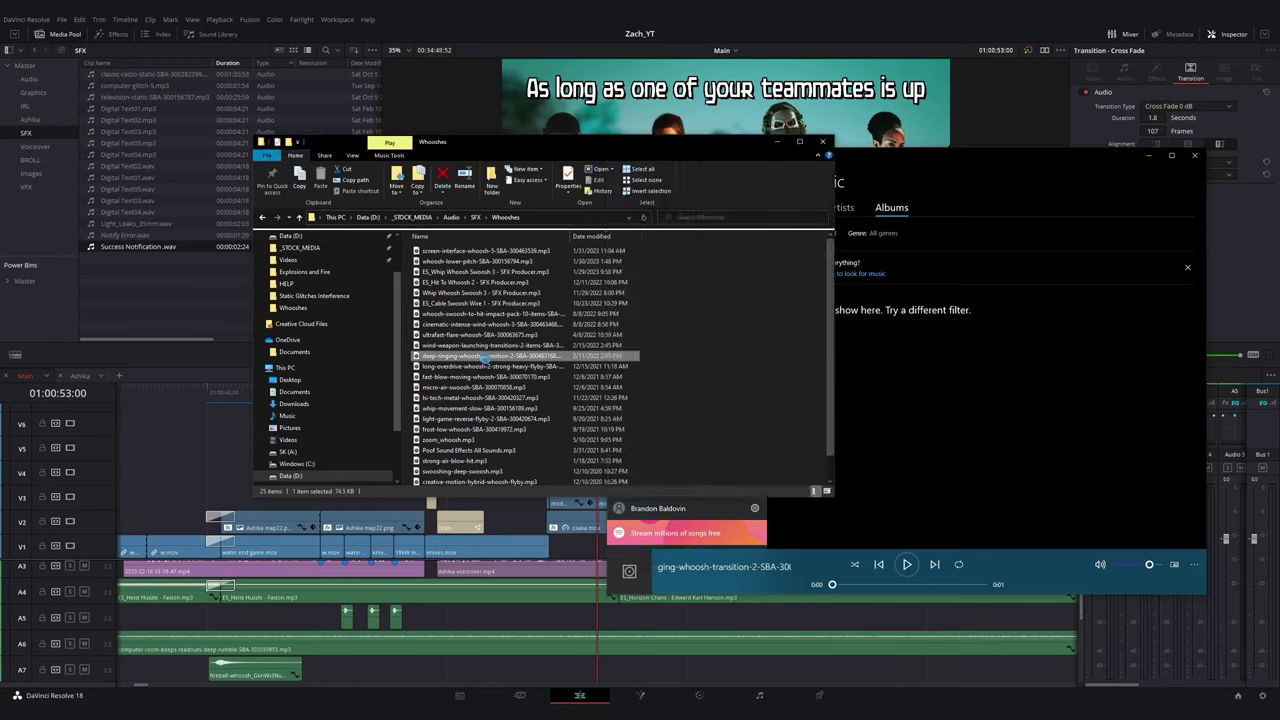
# - Place deep-ringing-whoosh-transition-2 on A5 around 01:00:53:00 with volume -6.25 and pitch at -6 semitones
pyautogui.moveTo(485, 357); pyautogui.dragTo(622, 614)
pyautogui.scroll(4, 621, 620)
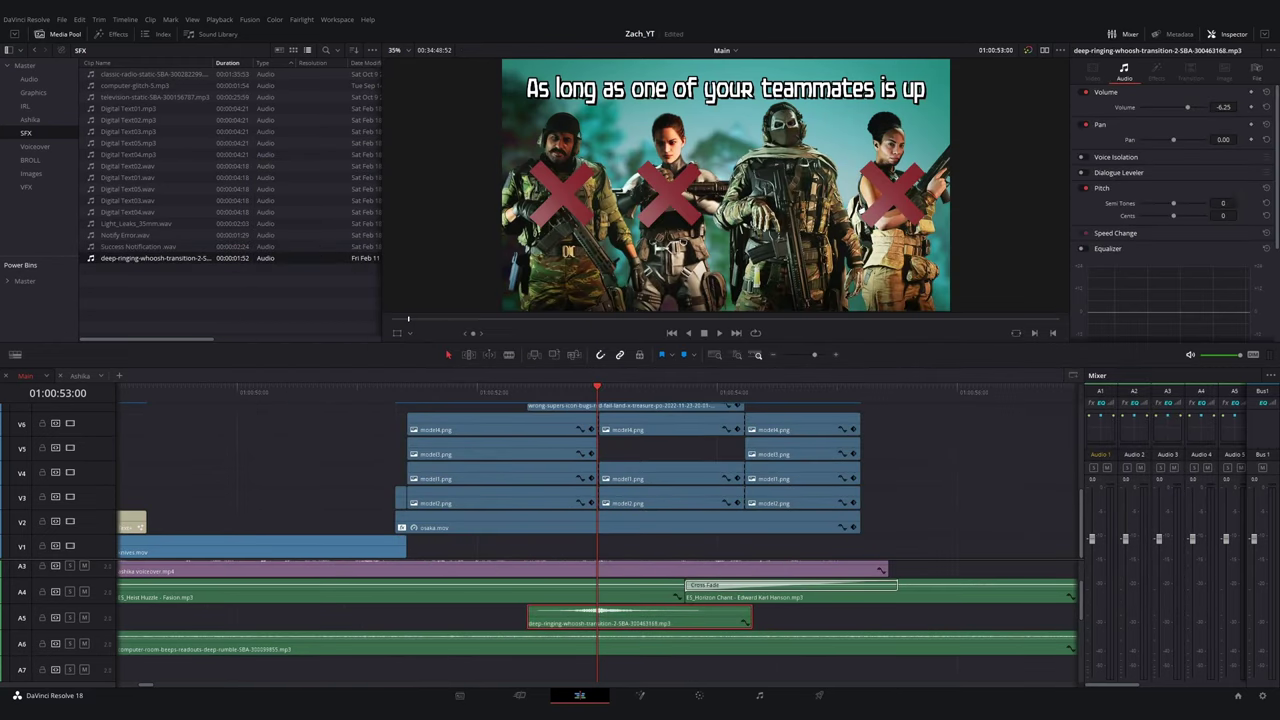
pyautogui.moveTo(1223, 203); pyautogui.dragTo(1212, 203)
pyautogui.scroll(-3, 631, 433)
# - Play back the whoosh and duplicate it onto A7 around the model change at 01:00:54:14
pyautogui.click(552, 391)
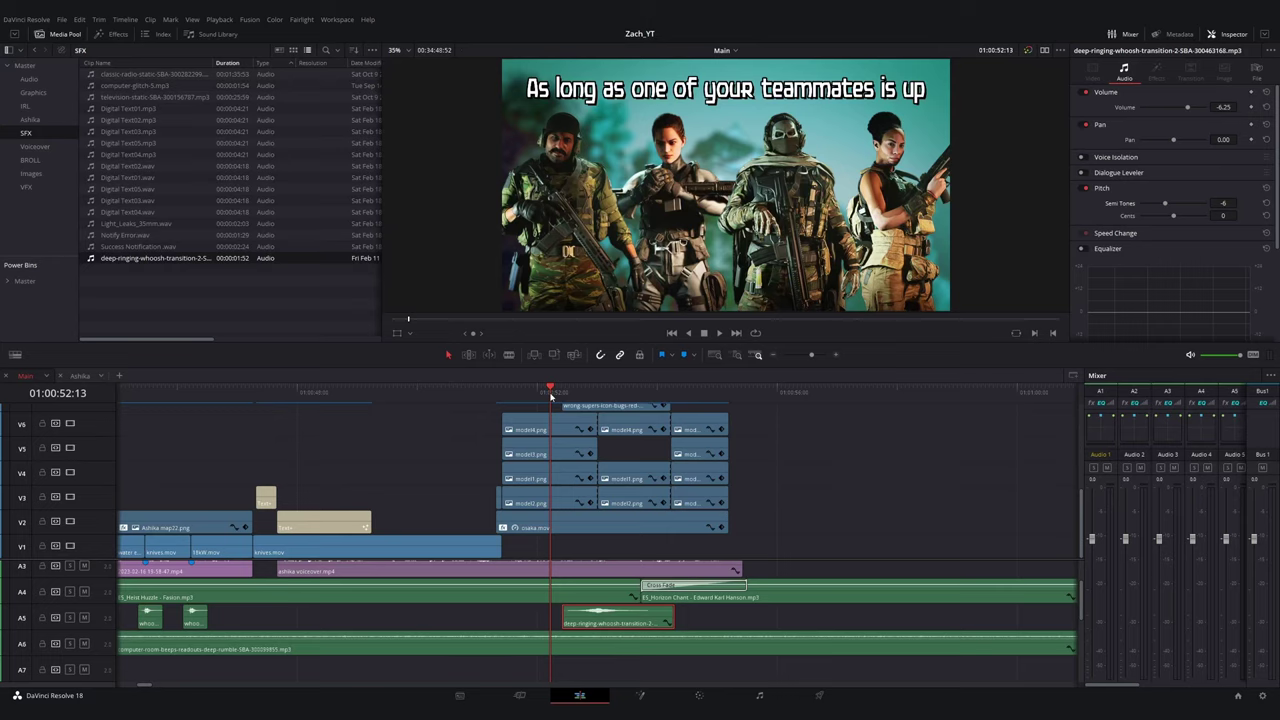
pyautogui.press('space')
pyautogui.press('m')
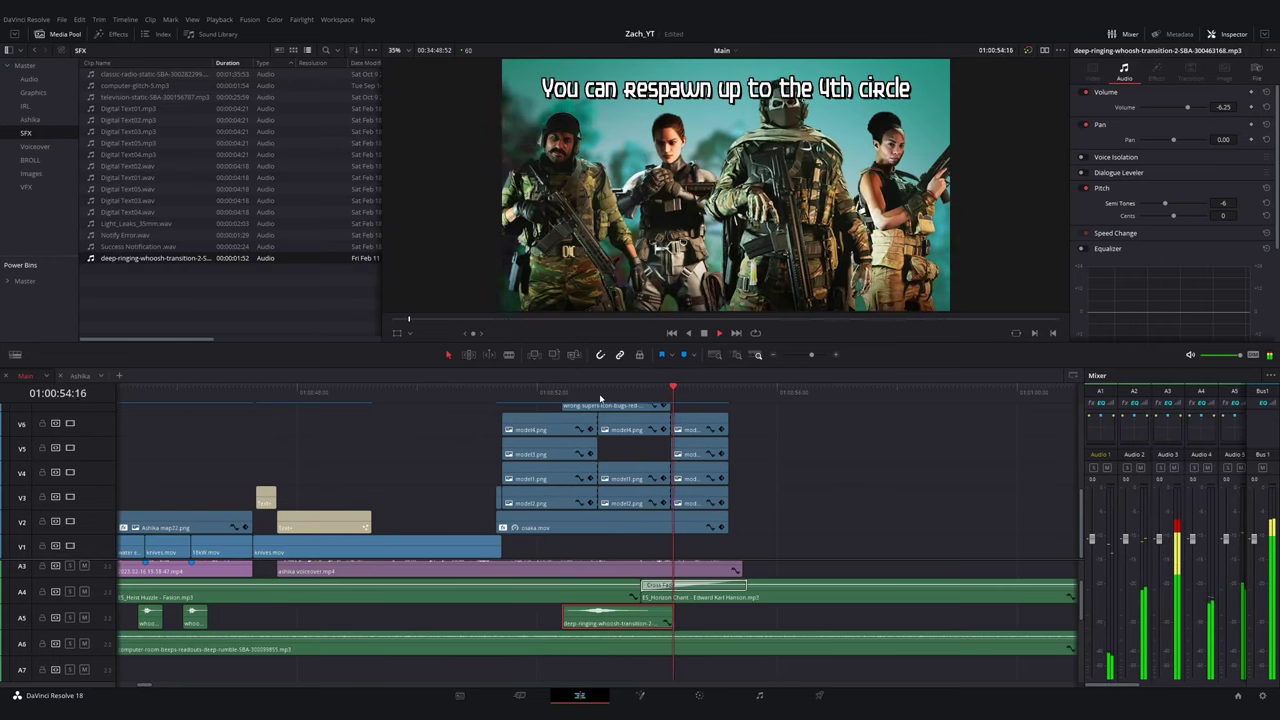
pyautogui.press('space')
pyautogui.moveTo(629, 614); pyautogui.dragTo(677, 657)
pyautogui.press('Up')
pyautogui.press('Up')
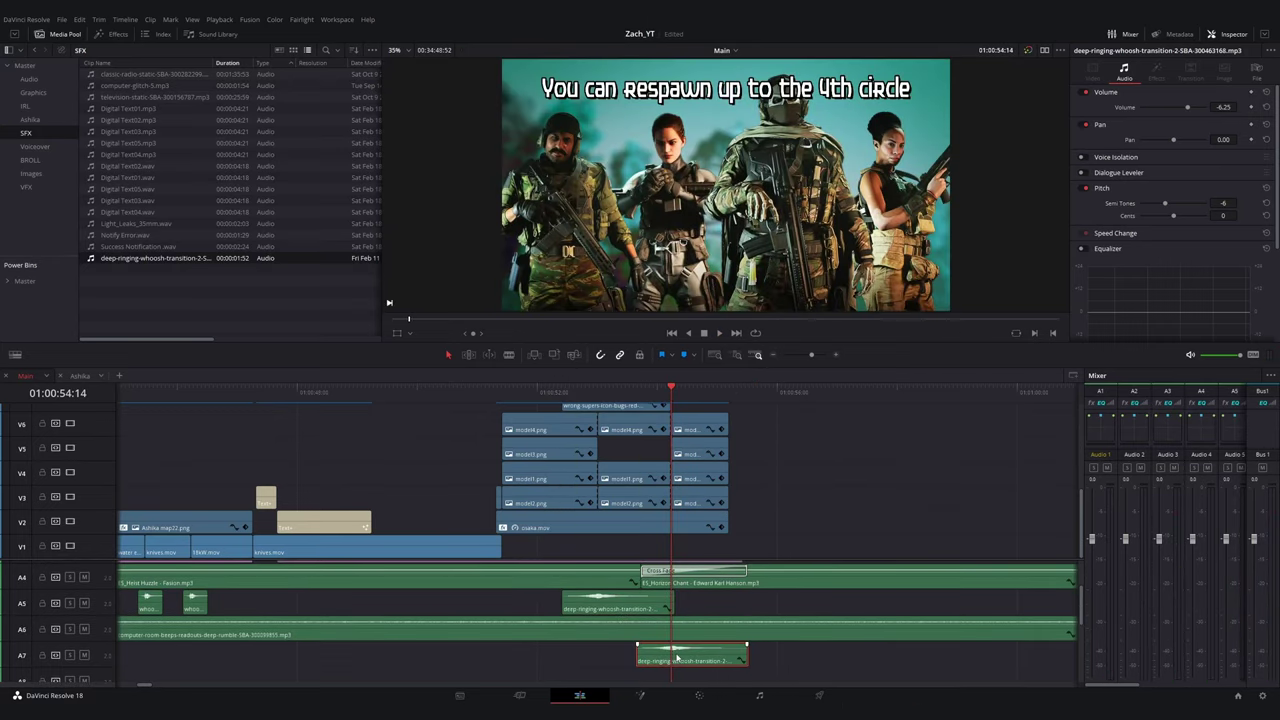
pyautogui.rightClick(676, 657)
pyautogui.click(720, 635)
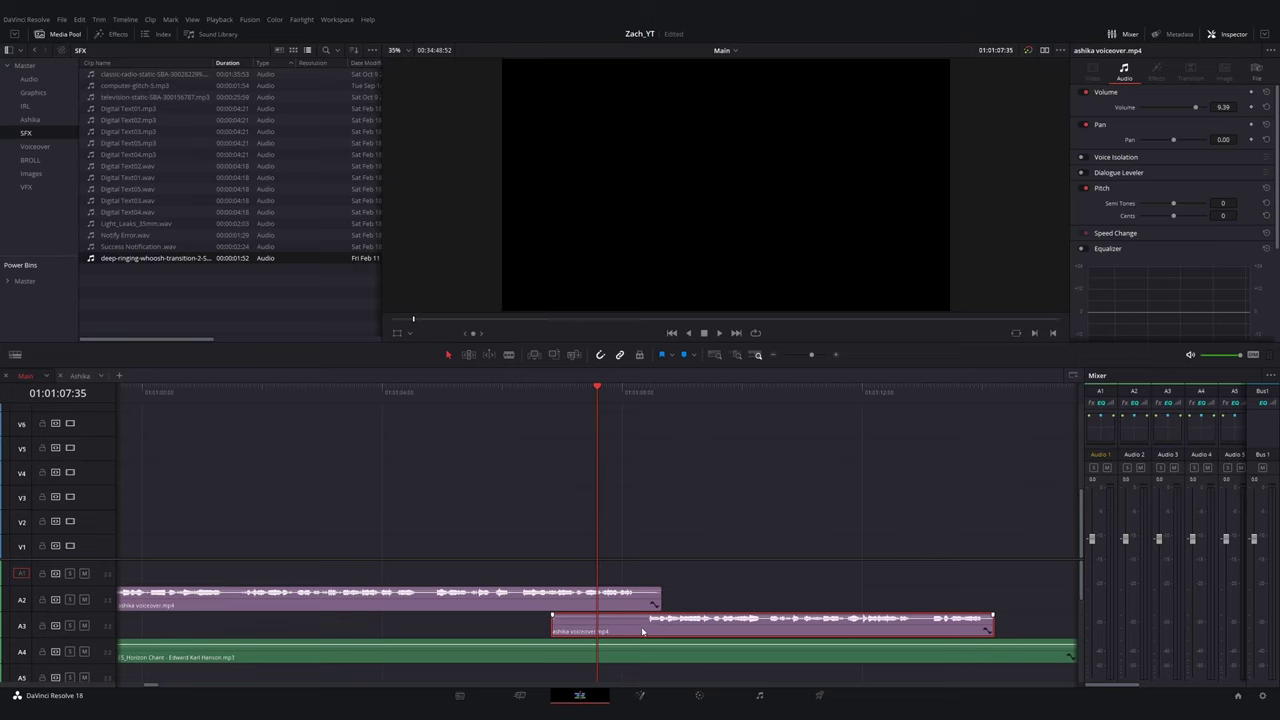
# - Shift the A3 ashika voiceover clip slightly earlier and play the voiceover section that follows on A2
pyautogui.moveTo(645, 625); pyautogui.dragTo(630, 625)
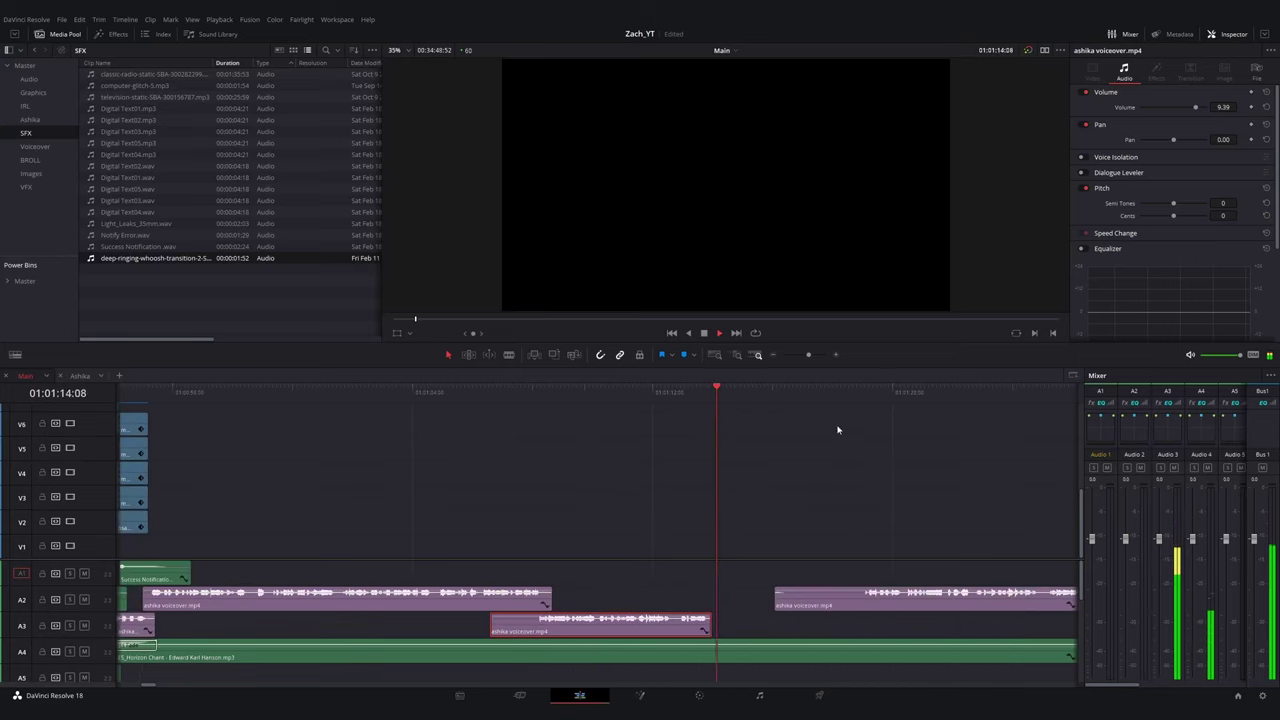
pyautogui.click(870, 402)
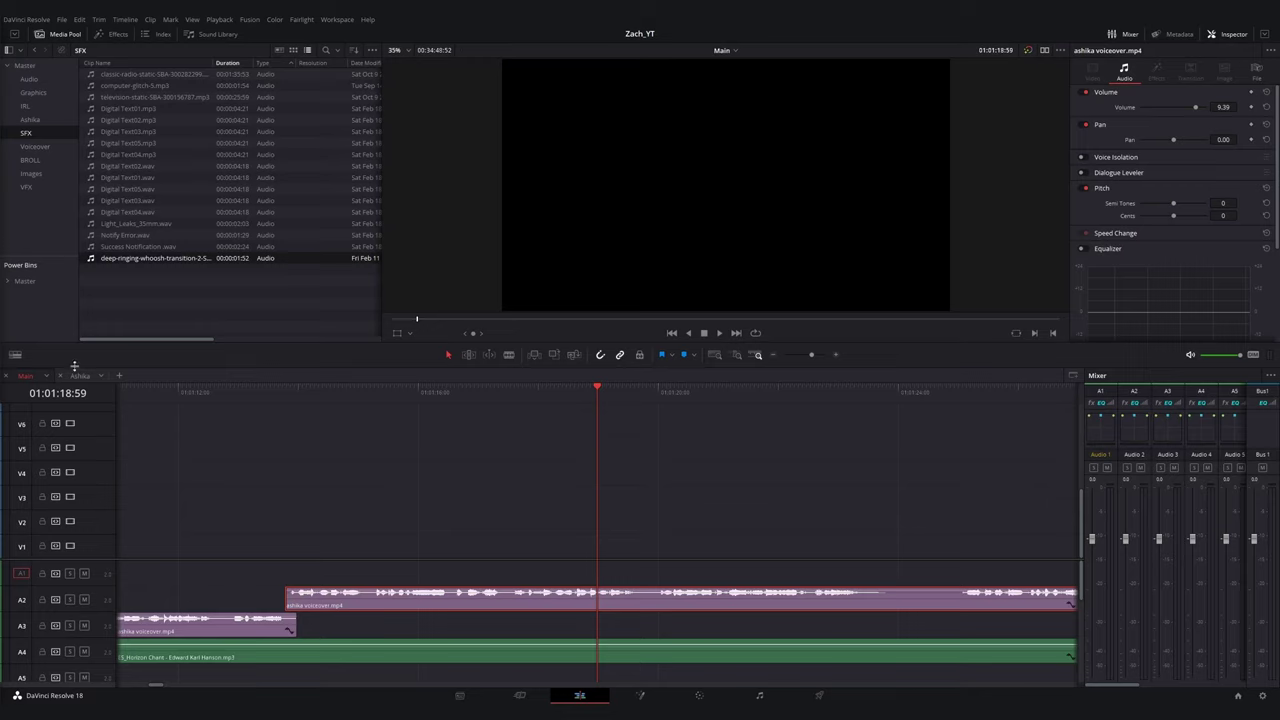
pyautogui.click(236, 393)
pyautogui.press('space')
# - Split the A2 voiceover during playback at the end of its first section and keep listening to about 01:01:32:44
pyautogui.scroll(-2, 441, 456)
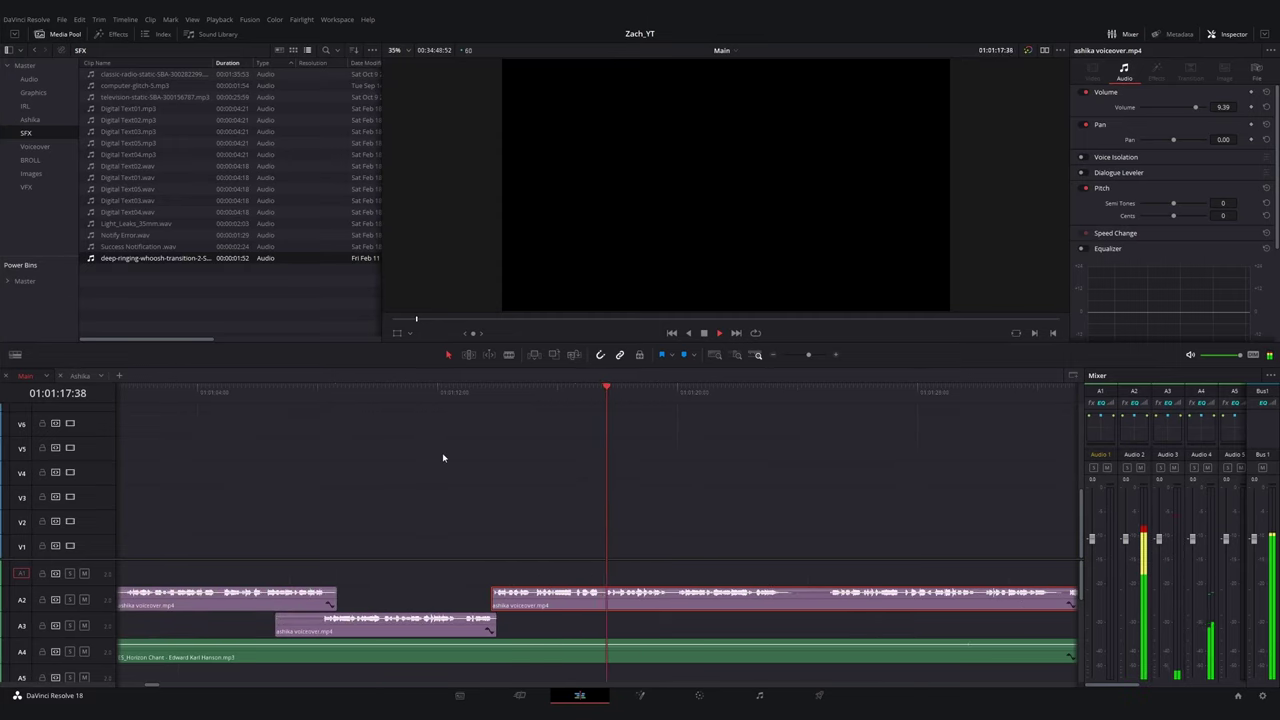
pyautogui.hotkey('ctrl', 'b')
pyautogui.scroll(-2, 829, 611)
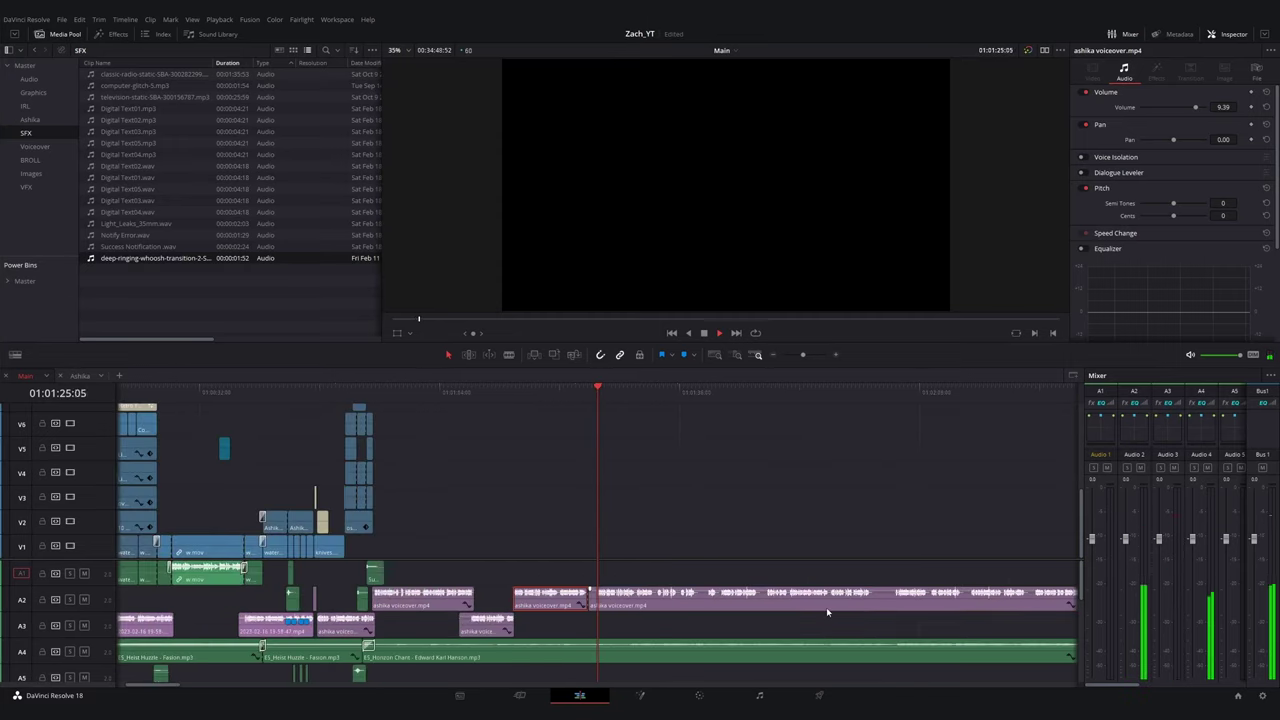
pyautogui.scroll(2, 823, 609)
pyautogui.press('space')
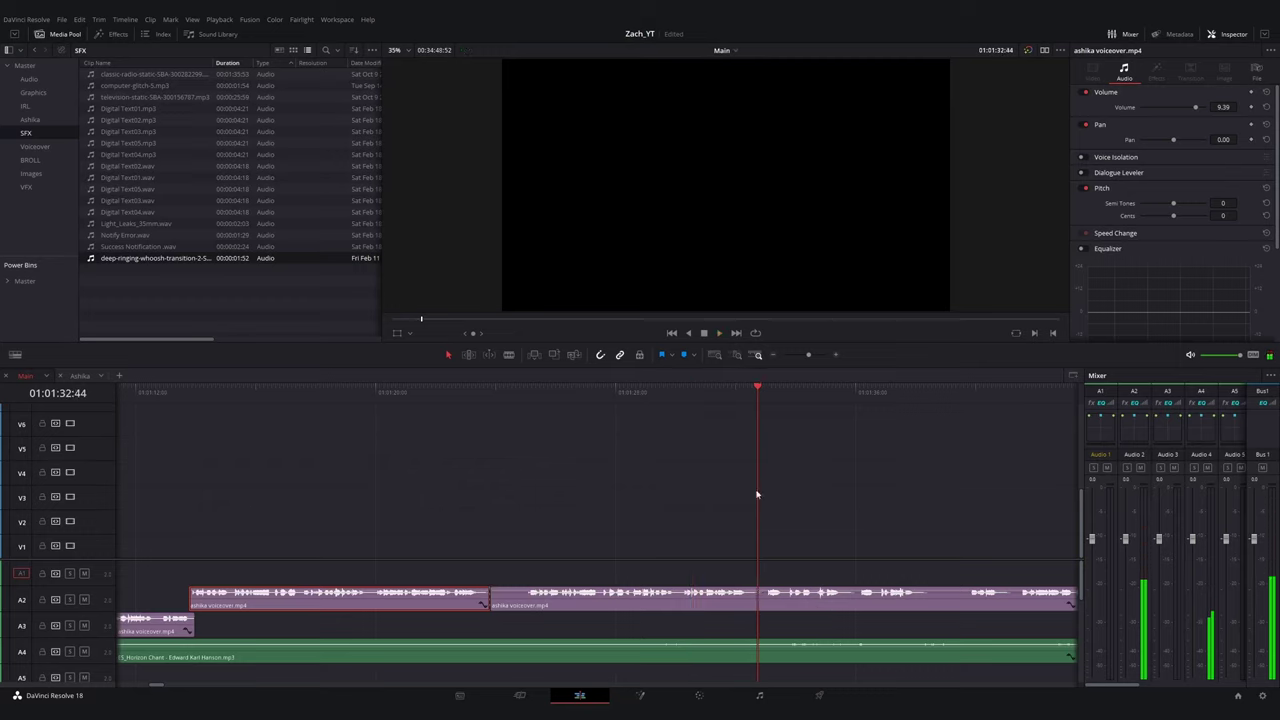
# - Split the A2 voiceover at about 01:01:32:44 and select the section before the cut
pyautogui.click(755, 393)
pyautogui.hotkey('ctrl', 'b')
pyautogui.click(737, 598)
# - Move the selected voiceover section back to the A3 voiceover's end, delete the leftover earlier piece and return to 01:01:14:45
pyautogui.scroll(-2, 737, 598)
pyautogui.moveTo(535, 600); pyautogui.dragTo(384, 600)
pyautogui.click(455, 601)
pyautogui.press('BackSpace')
pyautogui.click(328, 393)
pyautogui.scroll(2, 335, 400)
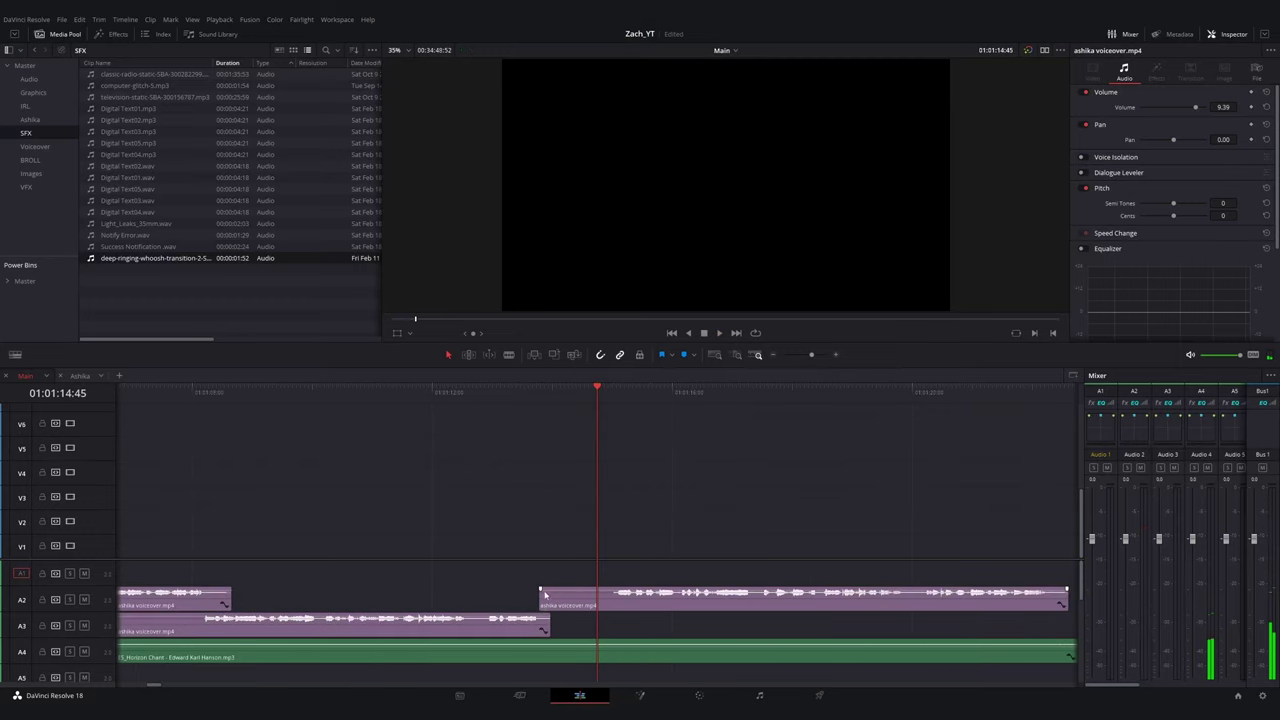
# - Adjust the start of the A2 ashika voiceover section near 01:01:14 and return to the end of the squad graphics for playback
pyautogui.moveTo(542, 602)
pyautogui.mouseDown()
pyautogui.moveTo(598, 602)
pyautogui.moveTo(563, 605)
pyautogui.mouseUp()
pyautogui.scroll(-1, 560, 602)
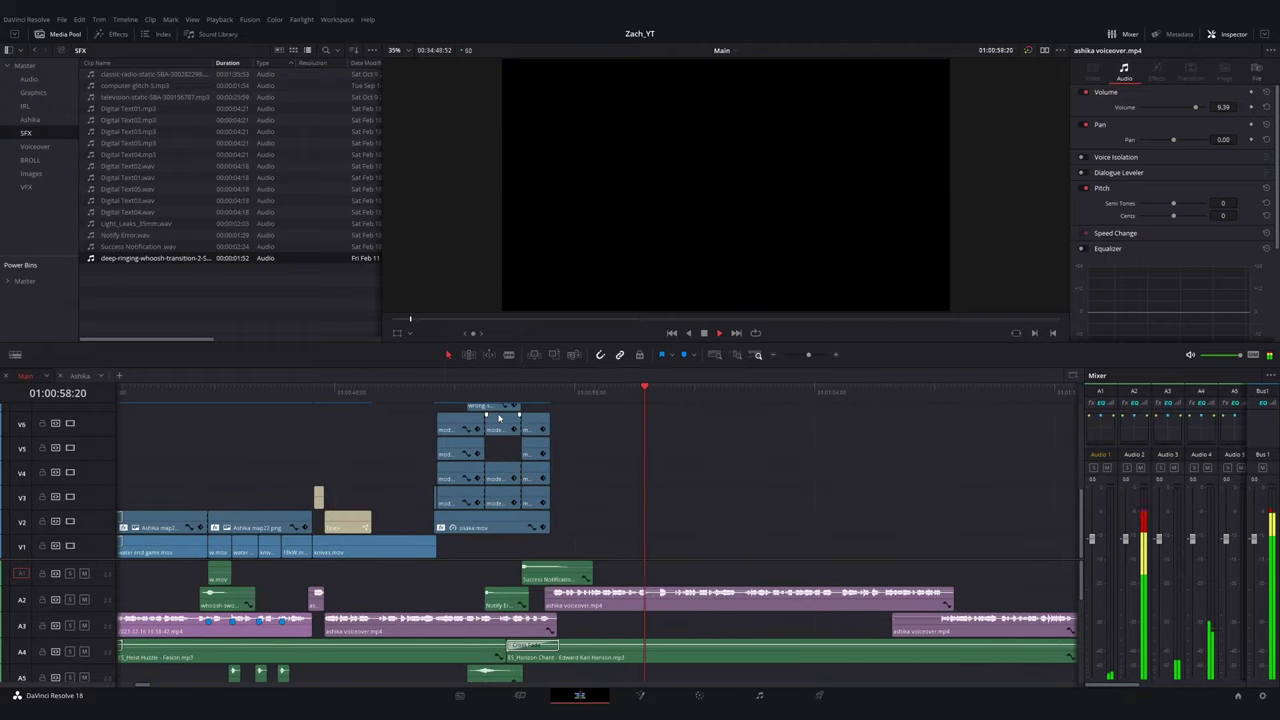
pyautogui.click(546, 392)
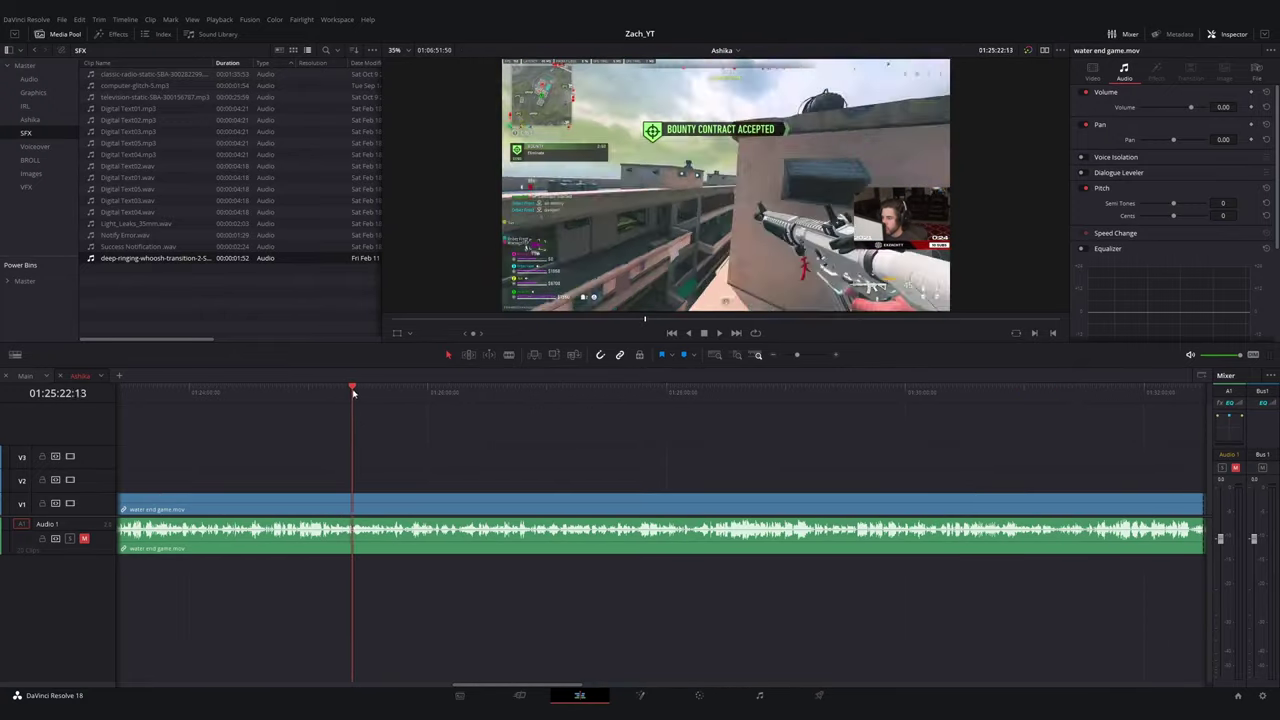
# - Cut a section of water end game.mov in the Ashika timeline and place it on V1 after the squad graphics in Main
pyautogui.moveTo(367, 396)
pyautogui.mouseDown()
pyautogui.moveTo(382, 396)
pyautogui.moveTo(369, 396)
pyautogui.mouseUp()
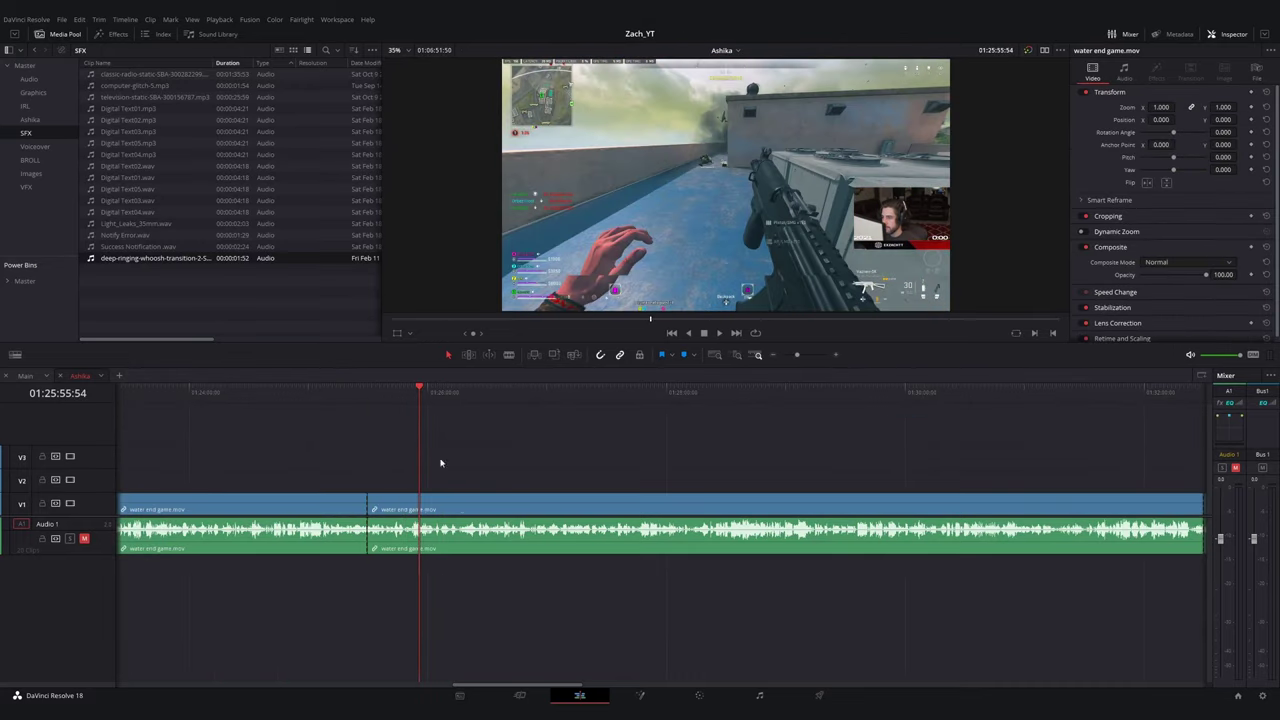
pyautogui.click(25, 375)
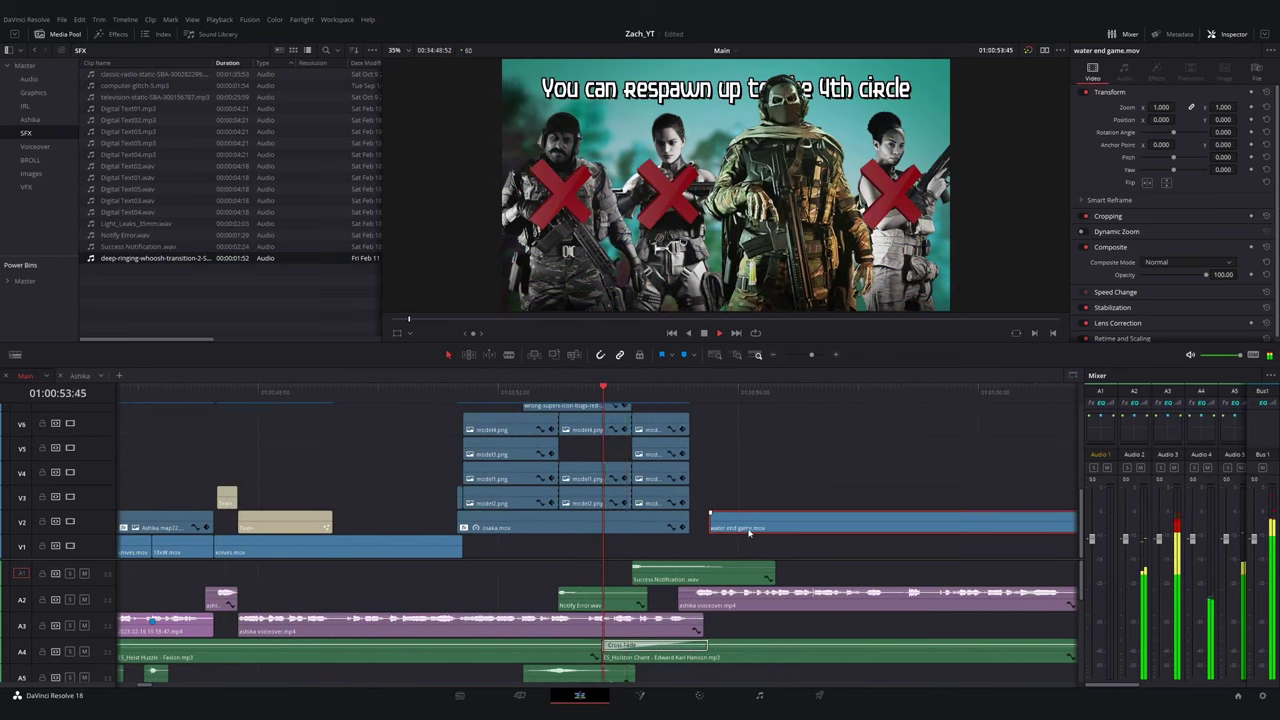
pyautogui.moveTo(757, 534); pyautogui.dragTo(740, 550)
pyautogui.press('space')
pyautogui.hotkey('ctrl', '-')
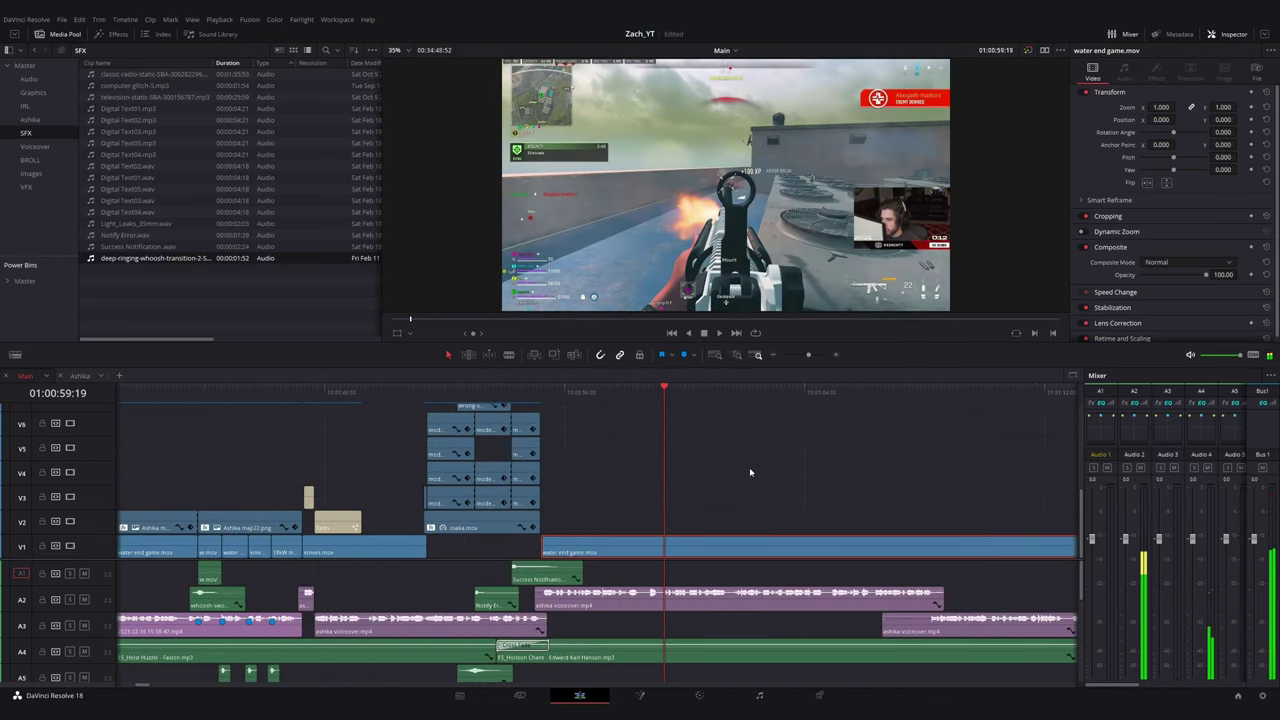
# - Split the V1 water end game.mov clip at 01:00:59:21
pyautogui.hotkey('ctrl', '=')
pyautogui.click(575, 393)
pyautogui.hotkey('ctrl', 'b')
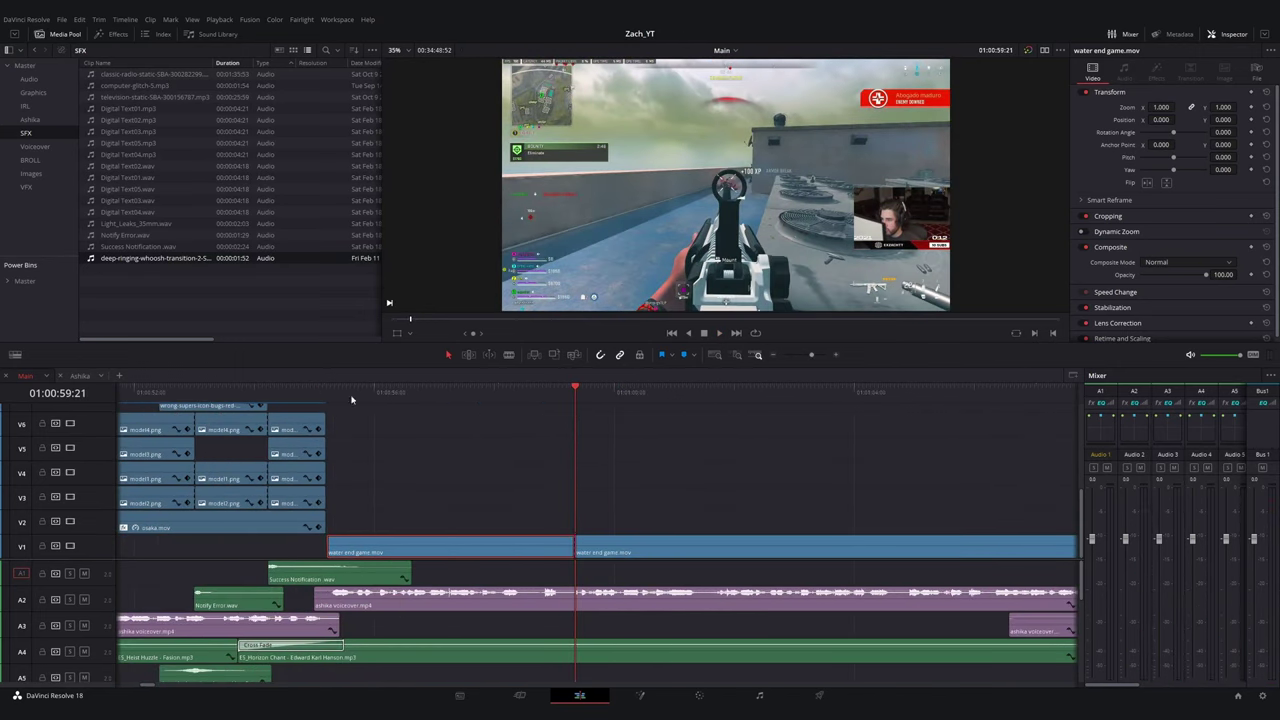
# - Place the Horizontal Whip effect on V11 over the cut from squad graphics to gameplay at 01:00:55:12 and play it
pyautogui.press('Up')
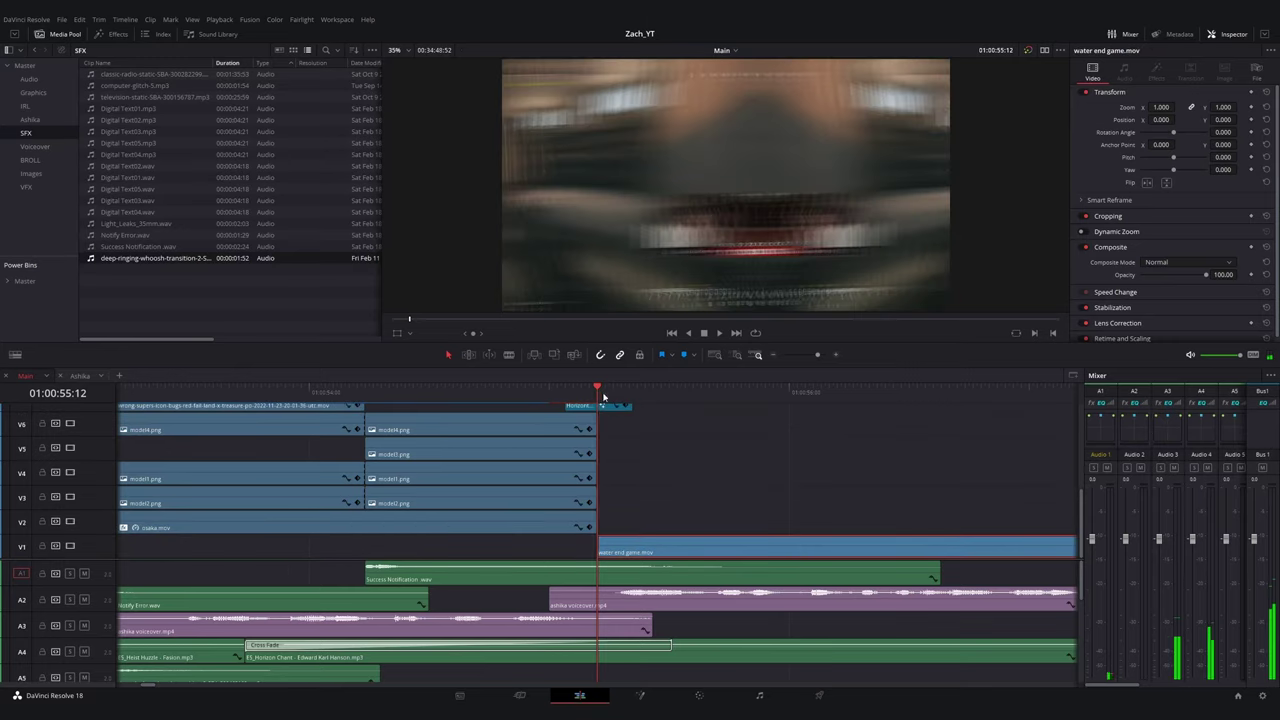
pyautogui.scroll(3, 600, 450)
pyautogui.moveTo(594, 538); pyautogui.dragTo(594, 444)
pyautogui.press(',')
pyautogui.press('space')
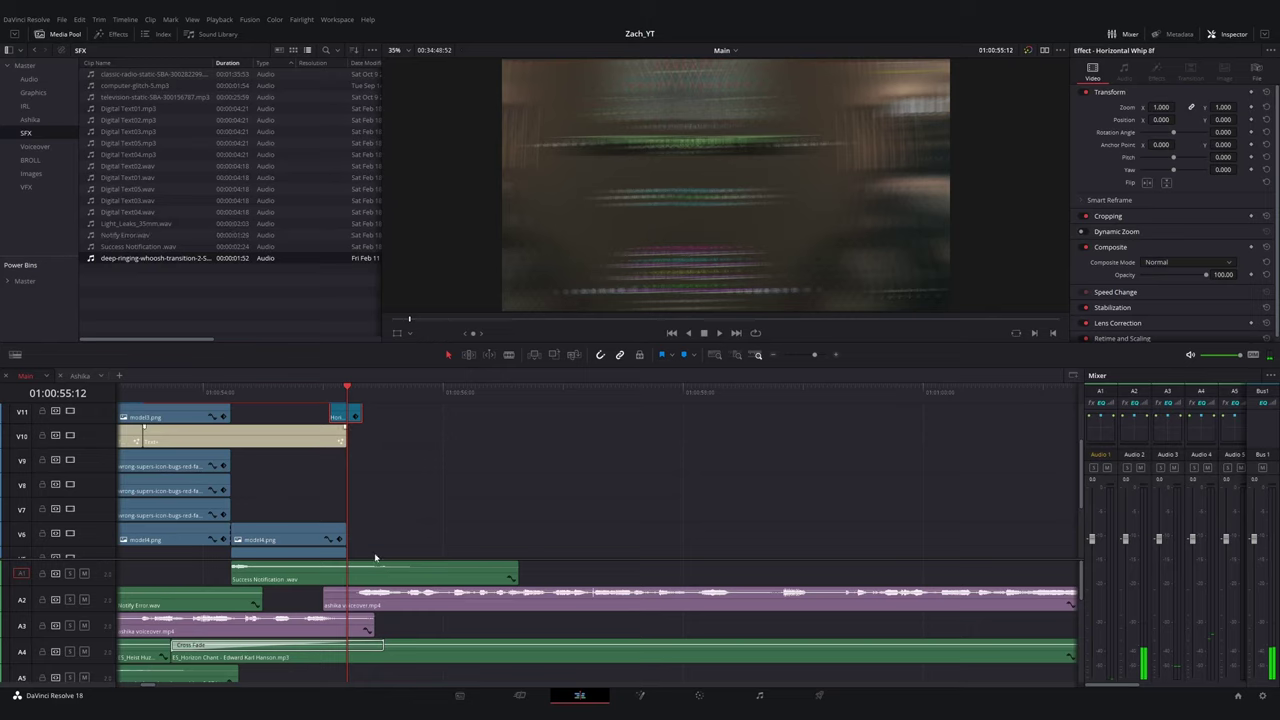
# - Add ES_Whip Whoosh Swoosh 3 from the Whooshes folder to A5 at the whip transition, lower its volume and play it
pyautogui.hotkey('alt', 'Tab')
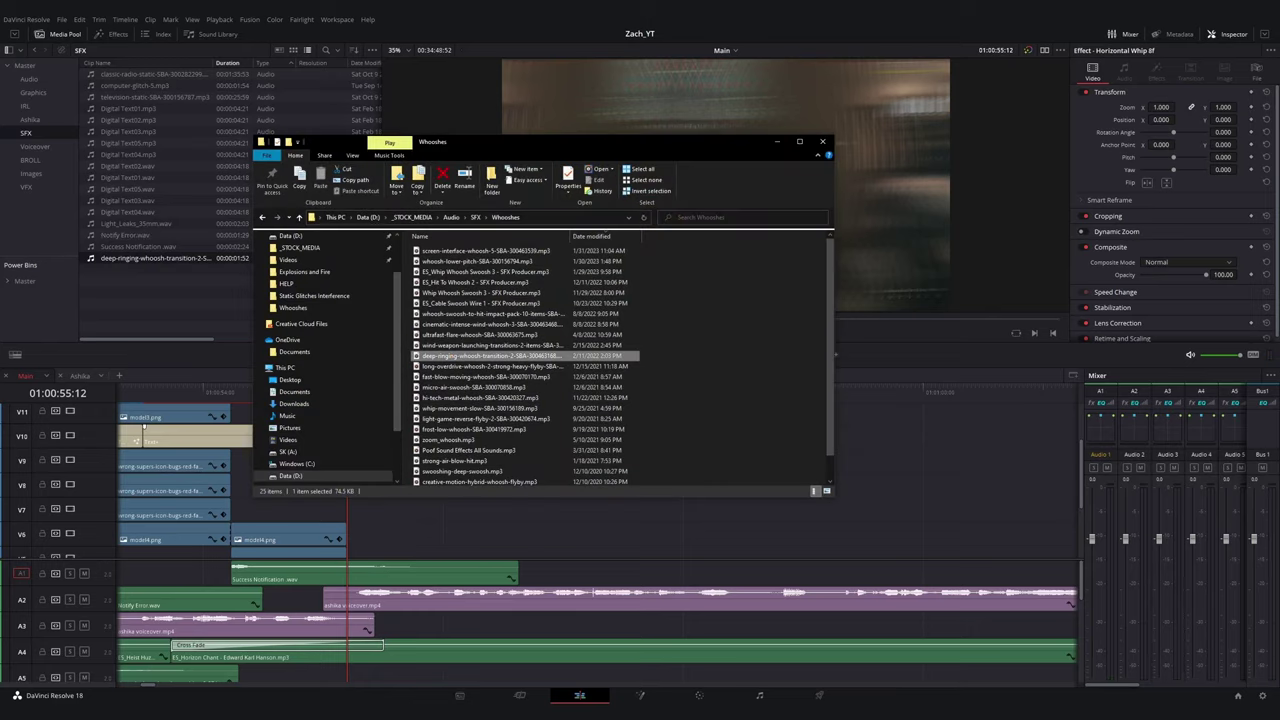
pyautogui.doubleClick(437, 272)
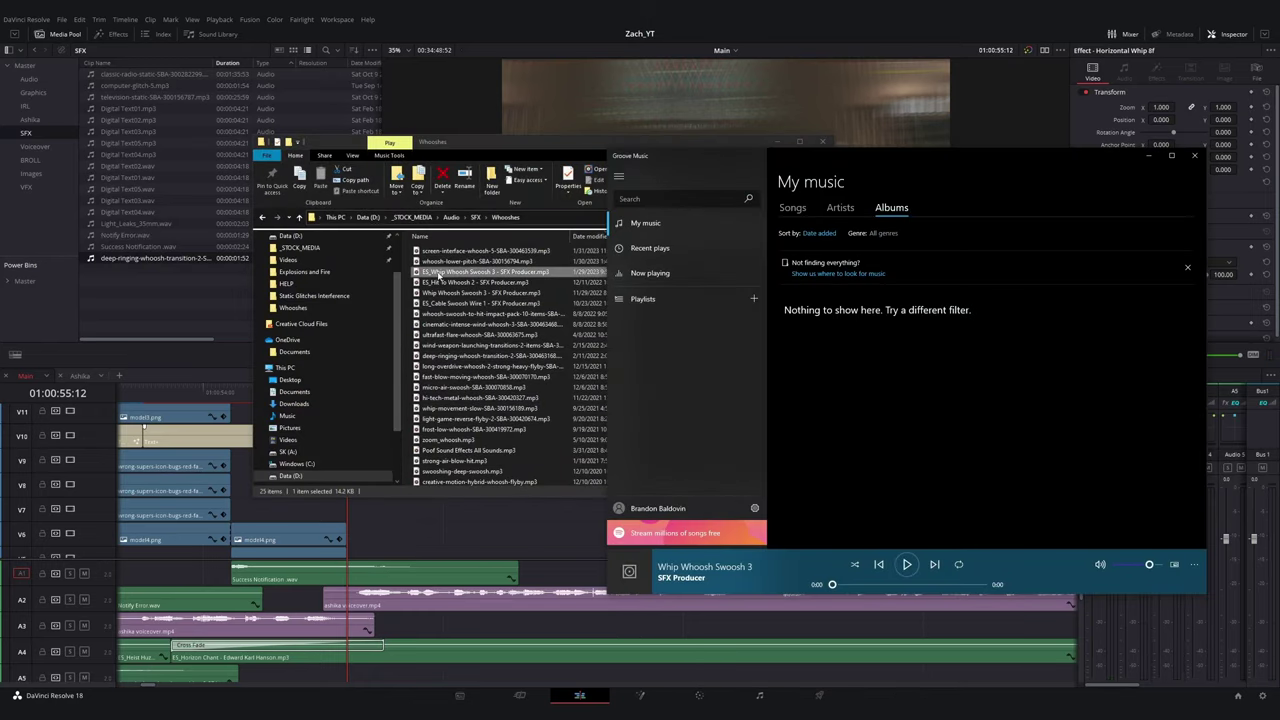
pyautogui.moveTo(437, 274); pyautogui.dragTo(380, 679)
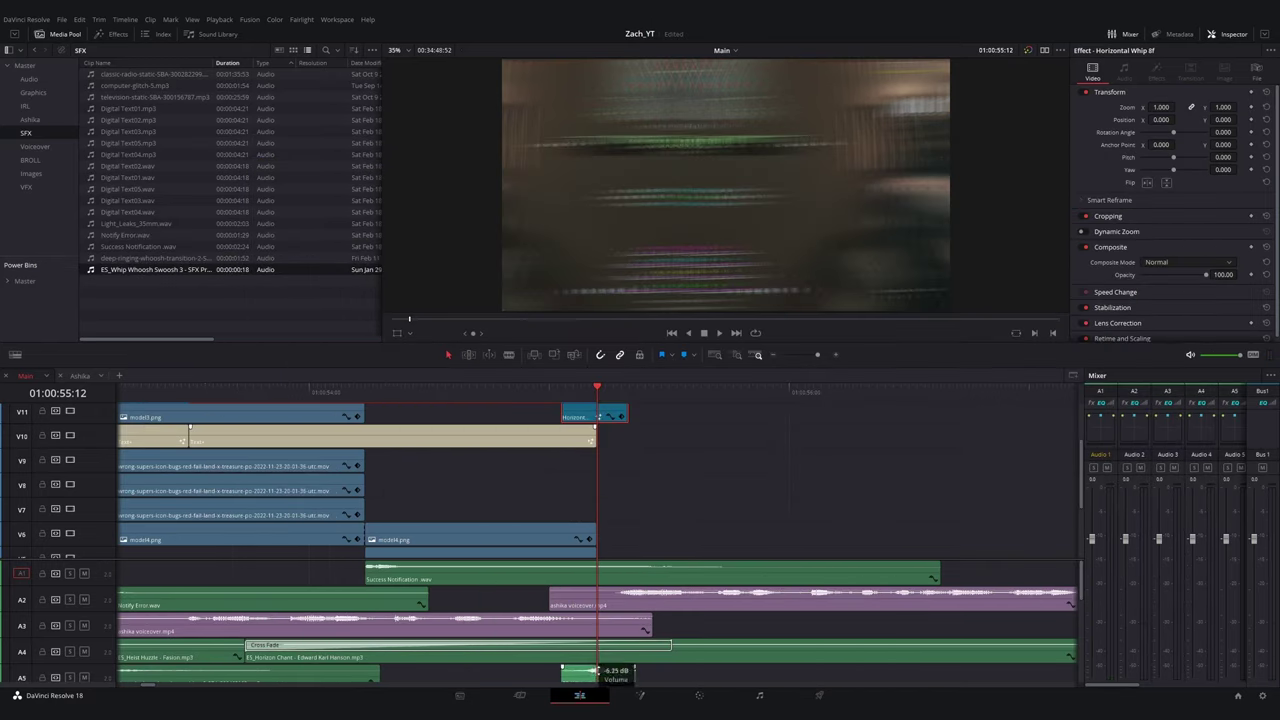
pyautogui.press('space')
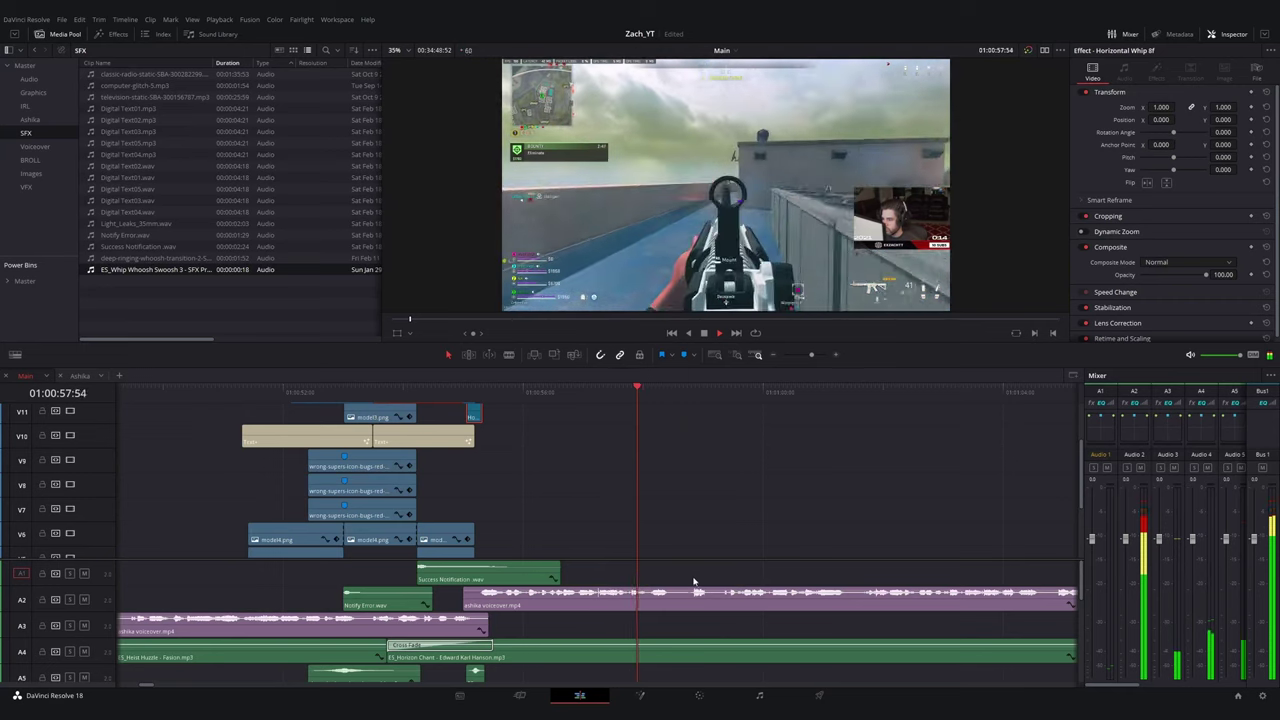
# - Put a copy of the NOW title on V3 at 01:00:58:08, change its text to SPLIT and extend its end
pyautogui.scroll(-3, 354, 505)
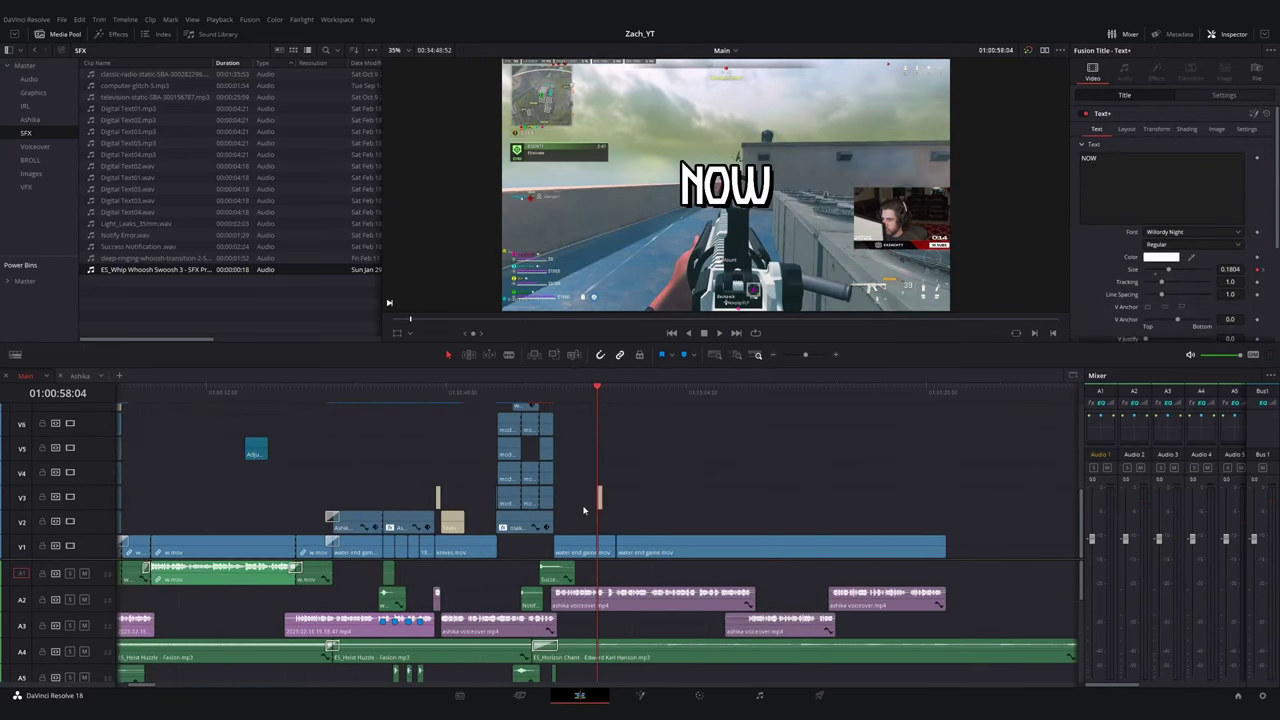
pyautogui.scroll(3, 600, 470)
pyautogui.click(613, 392)
pyautogui.moveTo(1100, 159); pyautogui.dragTo(1021, 160)
pyautogui.write('SPLIT')
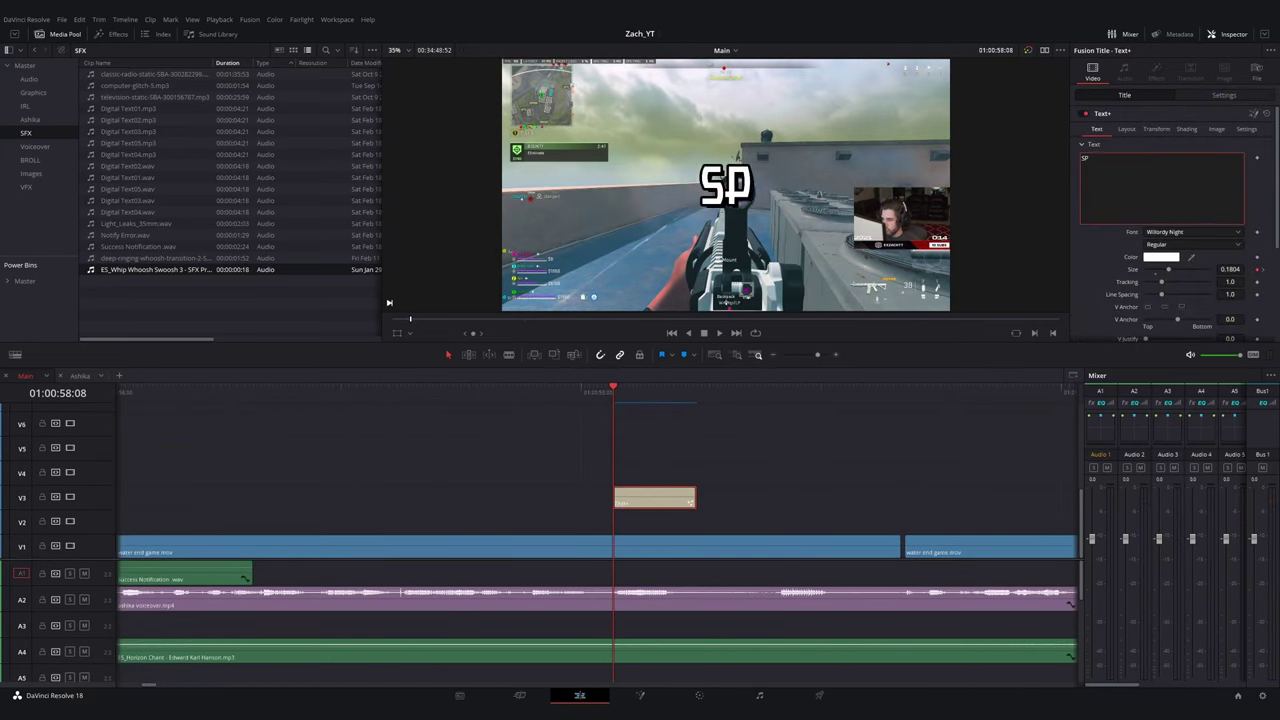
pyautogui.click(776, 396)
pyautogui.moveTo(695, 497); pyautogui.dragTo(776, 497)
# - Raise the SPLIT title in the frame by setting its Center Y to 0.783
pyautogui.click(641, 396)
pyautogui.click(1126, 129)
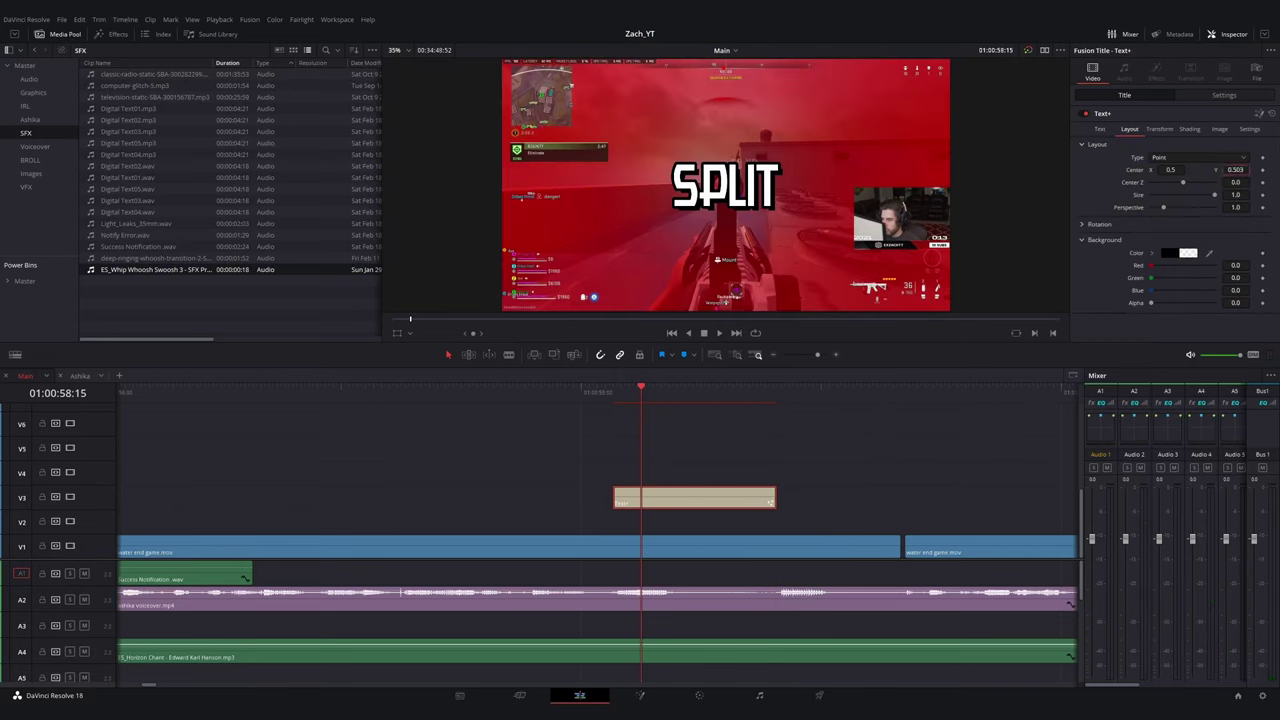
pyautogui.moveTo(1236, 170); pyautogui.dragTo(1276, 170)
# - Duplicate the SPLIT title right after itself, ending at the V1 cut, and change the copy's text to UP
pyautogui.keyDown('alt'); pyautogui.moveTo(717, 498); pyautogui.dragTo(905, 502); pyautogui.keyUp('alt')
pyautogui.moveTo(901, 547); pyautogui.dragTo(905, 547)
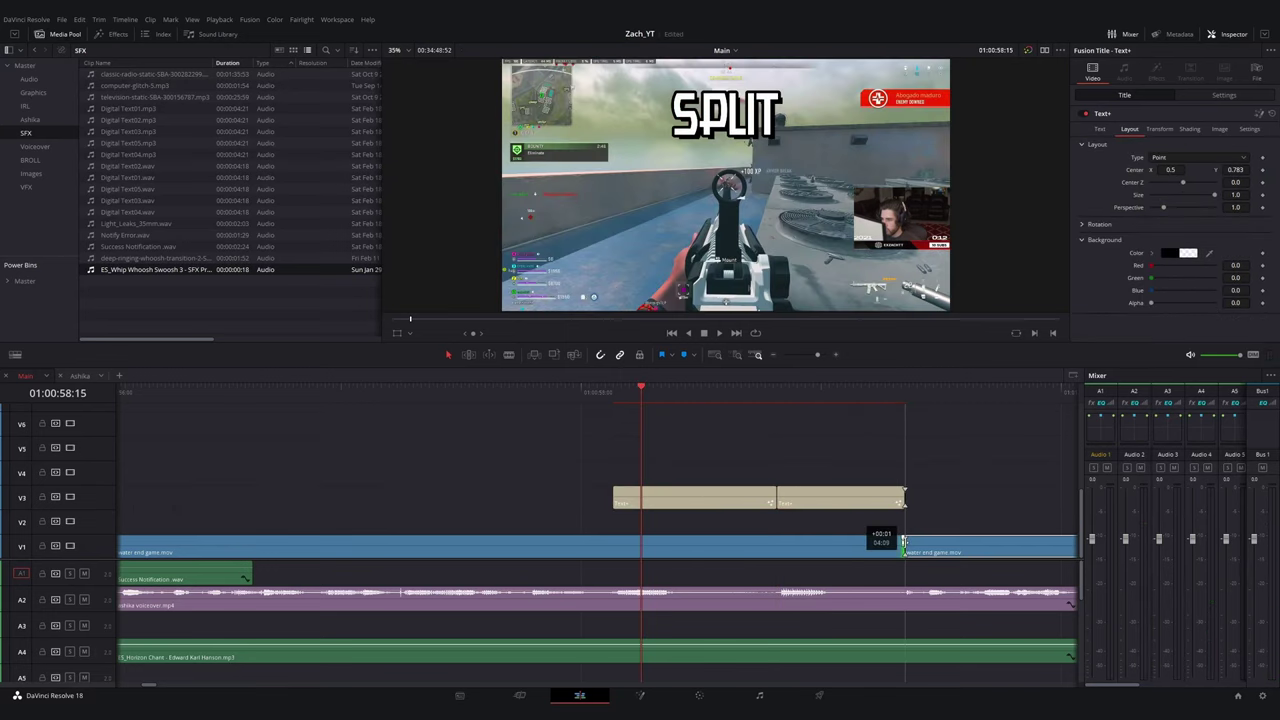
pyautogui.click(842, 498)
pyautogui.click(1100, 129)
pyautogui.moveTo(1100, 159); pyautogui.dragTo(1053, 158)
pyautogui.click(549, 415)
# - Place bubble-pop-swoosh-5.mp3 on A3 under the SPLIT title at 01:00:58:08, set its volume to -9.38 and play it
pyautogui.click(593, 392)
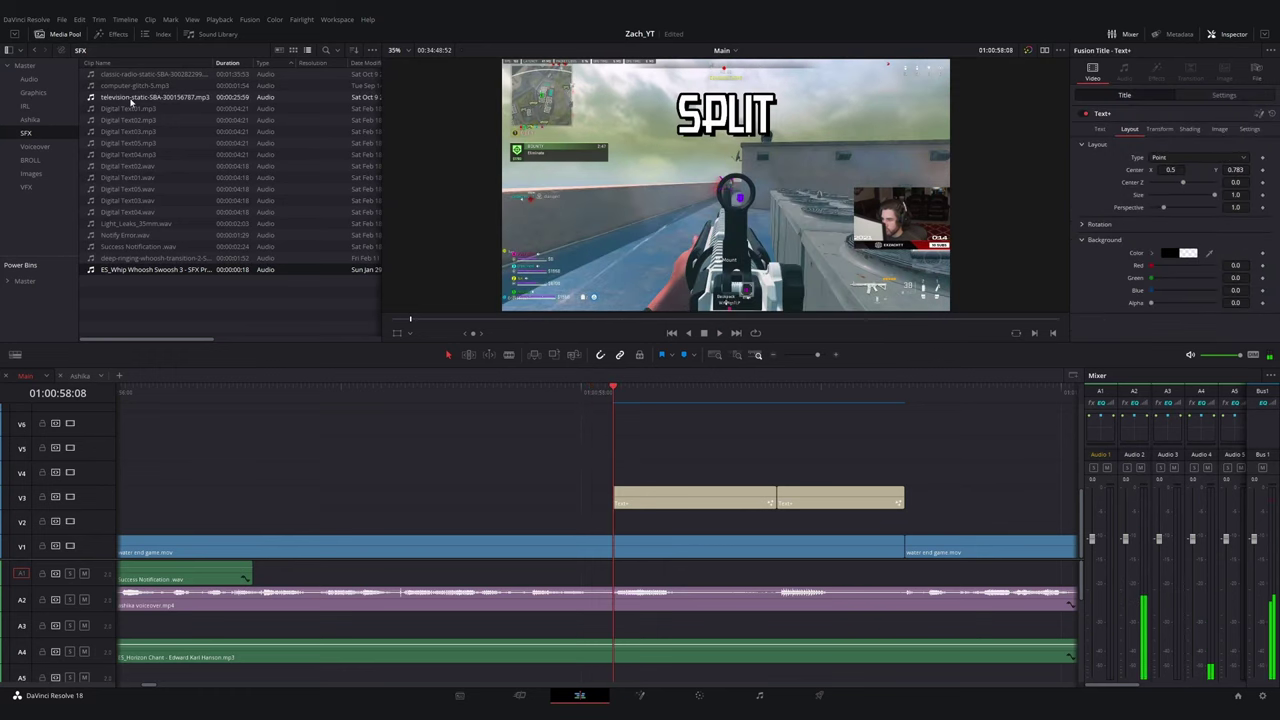
pyautogui.click(29, 79)
pyautogui.moveTo(140, 108); pyautogui.dragTo(561, 629)
pyautogui.hotkey('ctrl', '=')
pyautogui.click(614, 631)
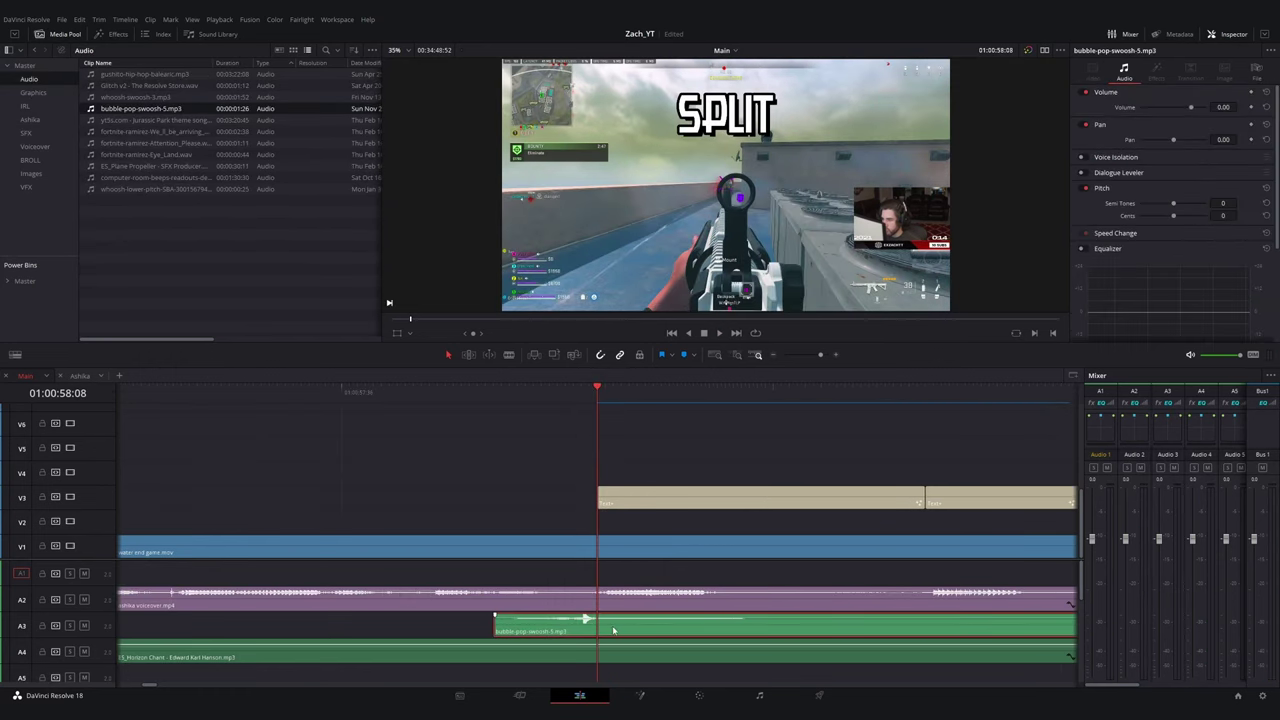
pyautogui.hotkey('shift', 'z')
pyautogui.press('space')
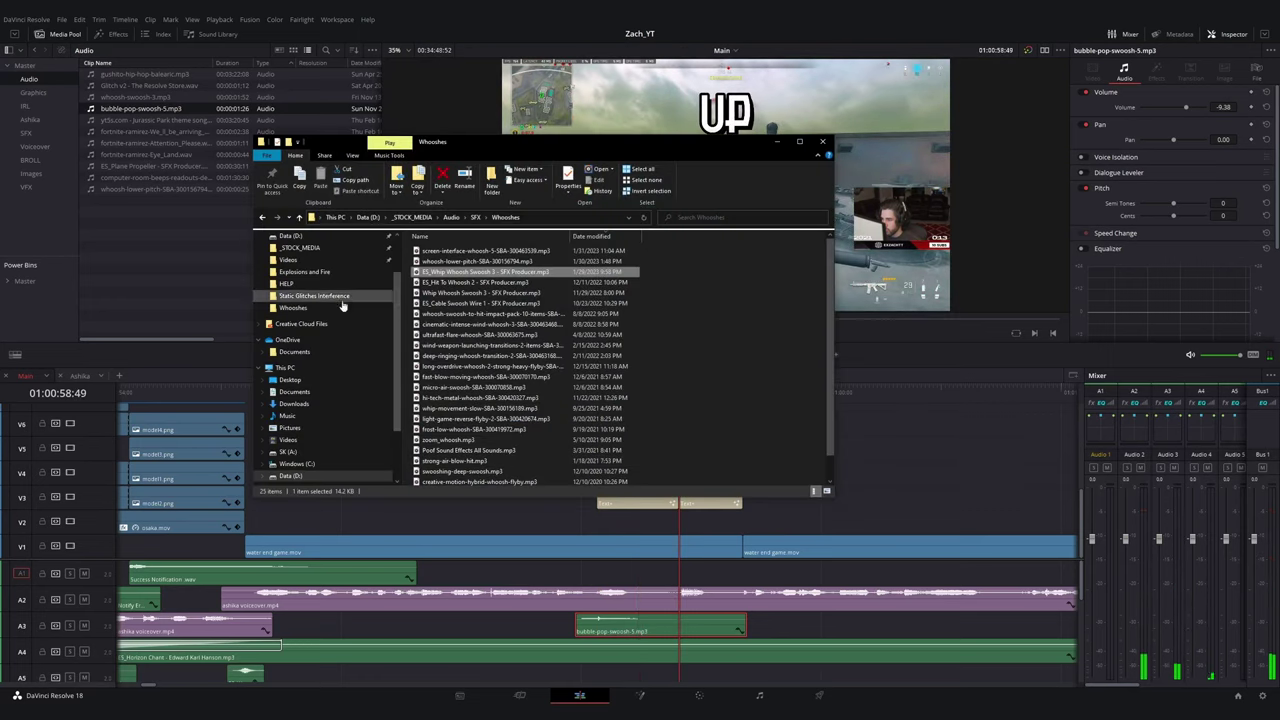
# - Import Text Message Ding.mp3 from the downloaded text-message-ding folder and place it on A1 beneath the UP title
pyautogui.doubleClick(575, 271)
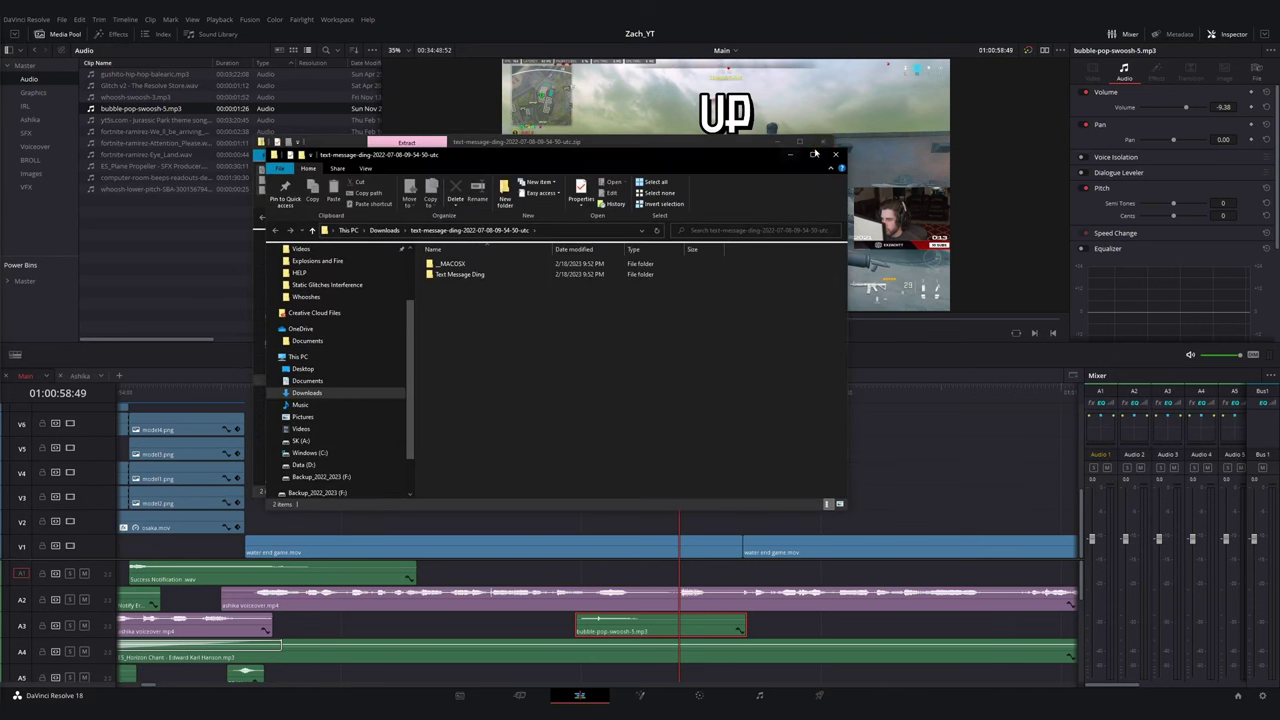
pyautogui.moveTo(497, 249); pyautogui.dragTo(603, 249)
pyautogui.moveTo(460, 276); pyautogui.dragTo(200, 265)
pyautogui.moveTo(136, 201); pyautogui.dragTo(673, 578)
pyautogui.hotkey('ctrl', '=')
pyautogui.click(673, 577)
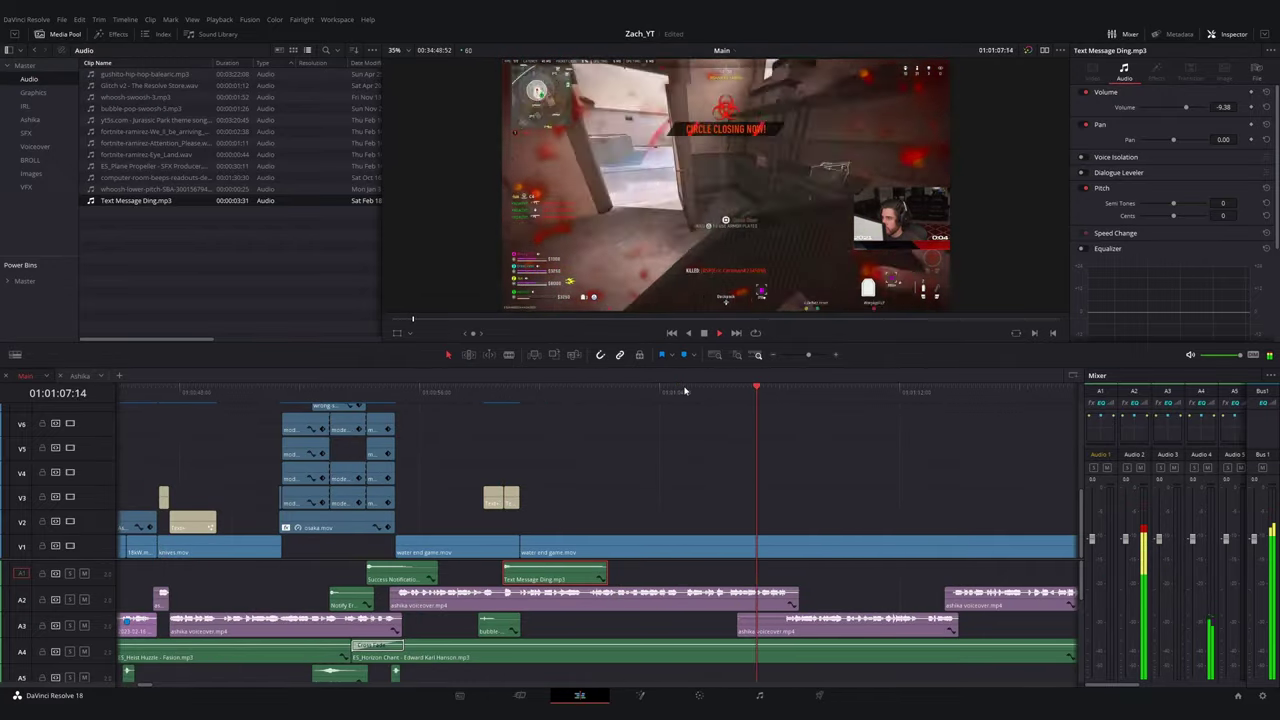
# - Split the V1 water end game.mov clip at the end of the first A2 voiceover section, 01:01:04:41
pyautogui.click(683, 393)
pyautogui.moveTo(683, 393); pyautogui.dragTo(680, 393)
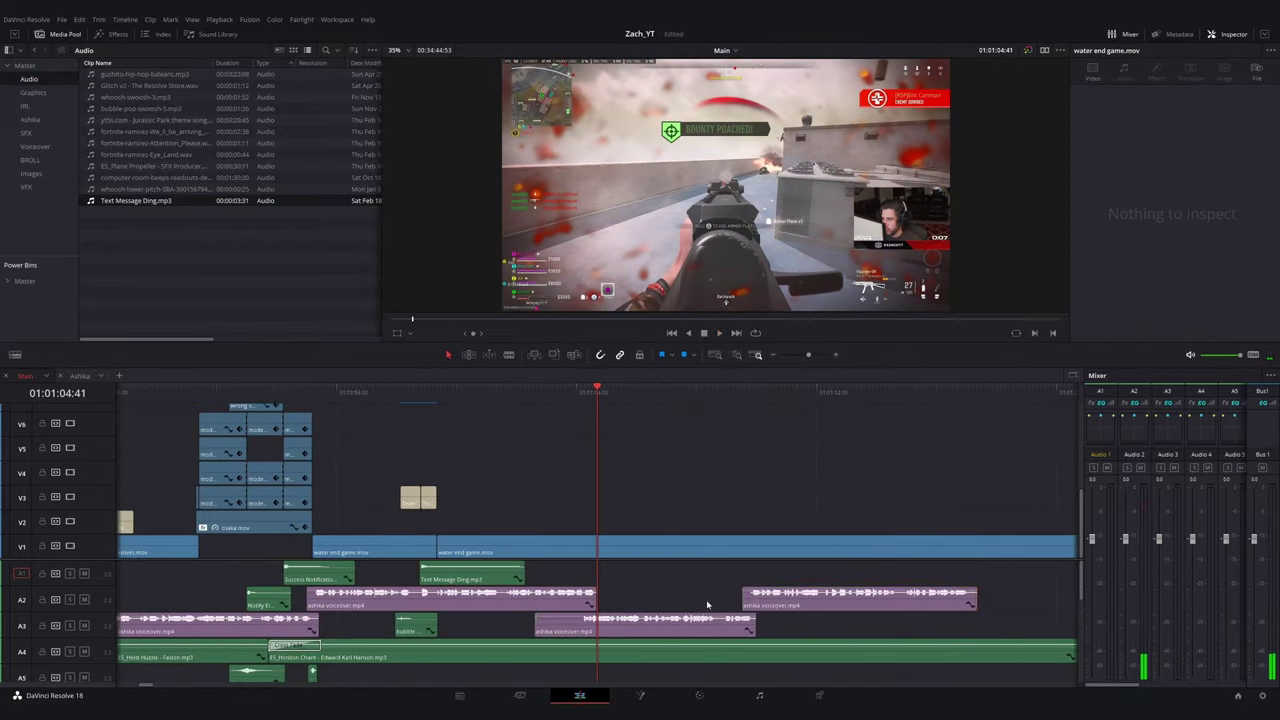
pyautogui.hotkey('ctrl', '=')
pyautogui.hotkey('ctrl', 'b')
# - Move the A2 voiceover section near 01:01:10 slightly later and open the Ashika timeline
pyautogui.click(630, 553)
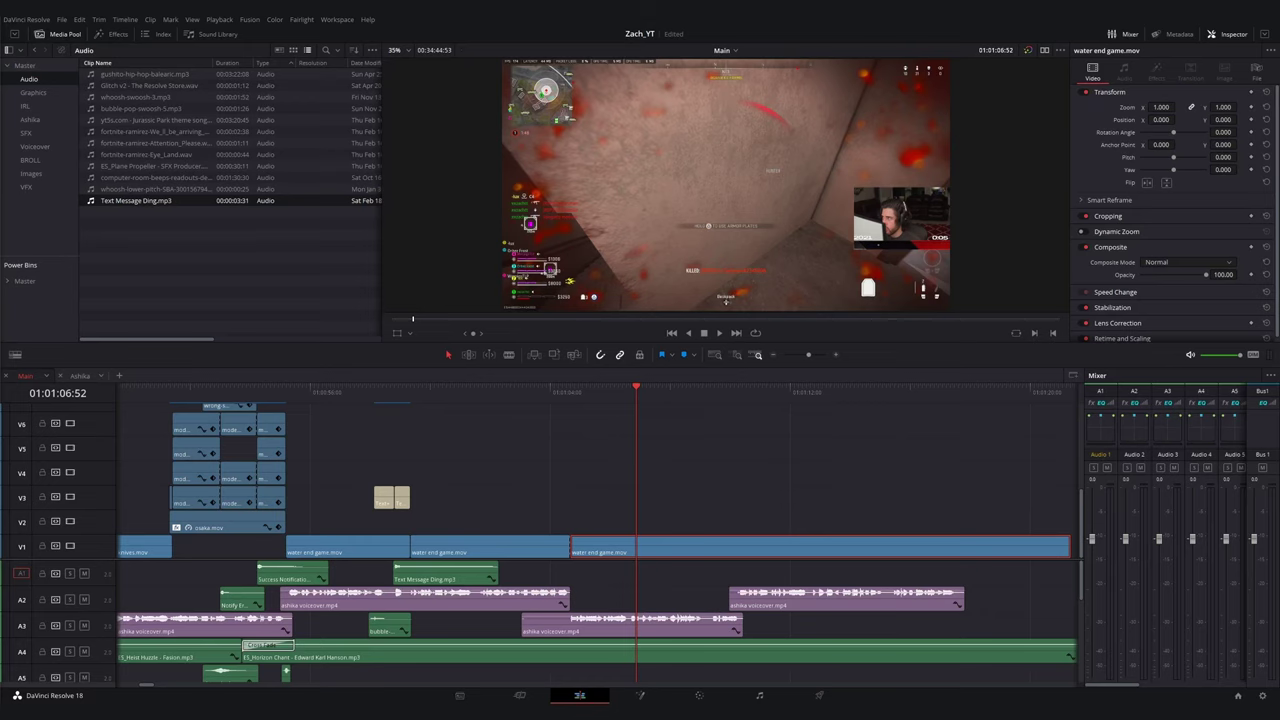
pyautogui.press('space')
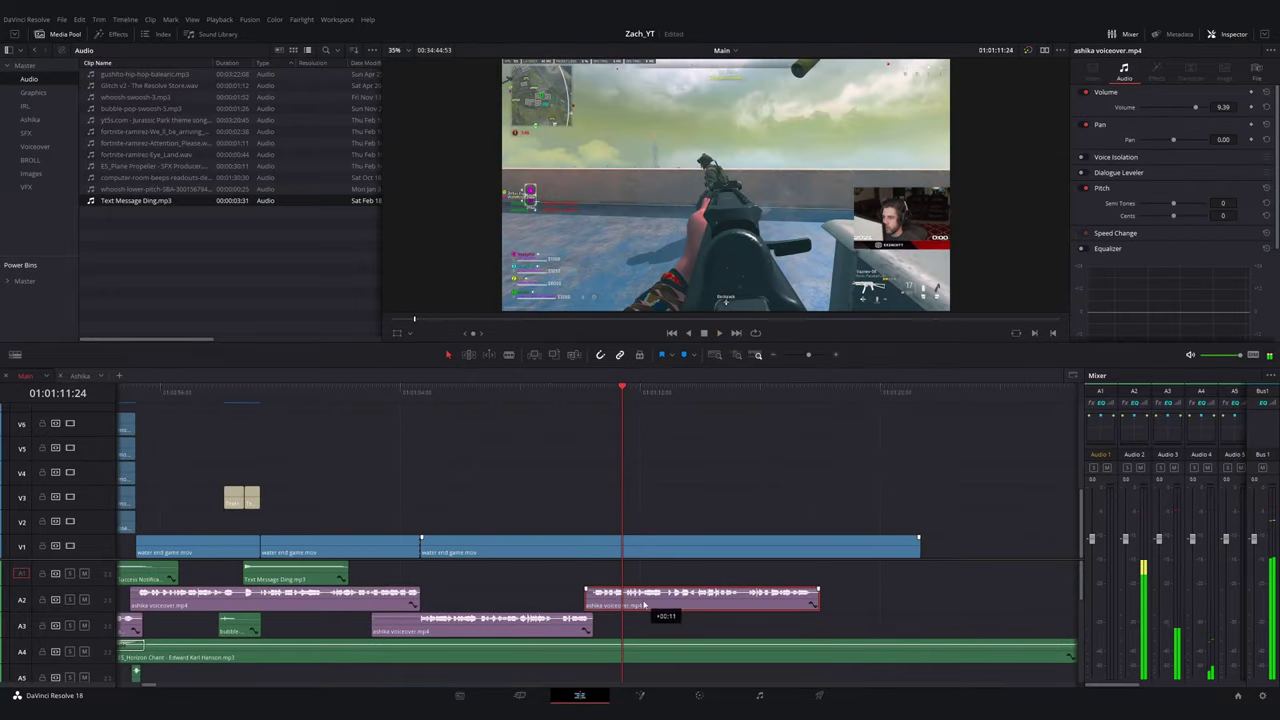
pyautogui.click(80, 375)
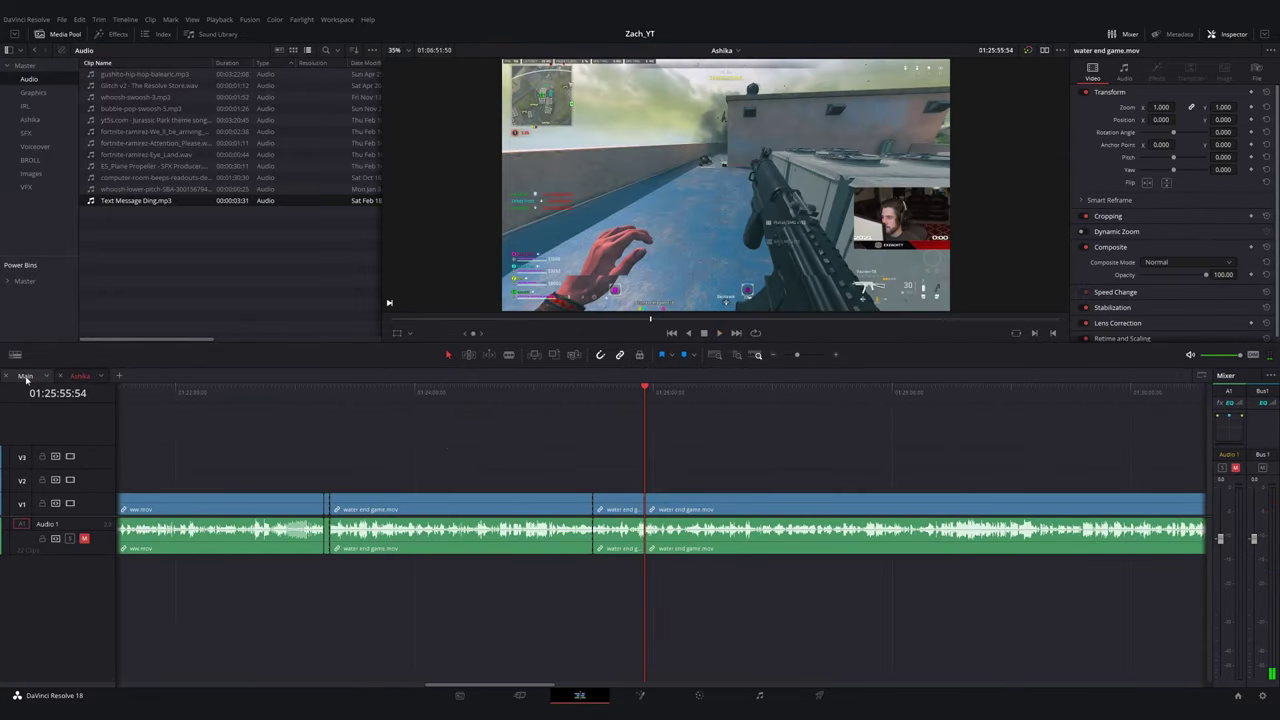
# - Return to the Main timeline and place whoosh-swoosh-3.mp3 on A2 at the start of the squad graphics, 01:00:51:25
pyautogui.click(25, 375)
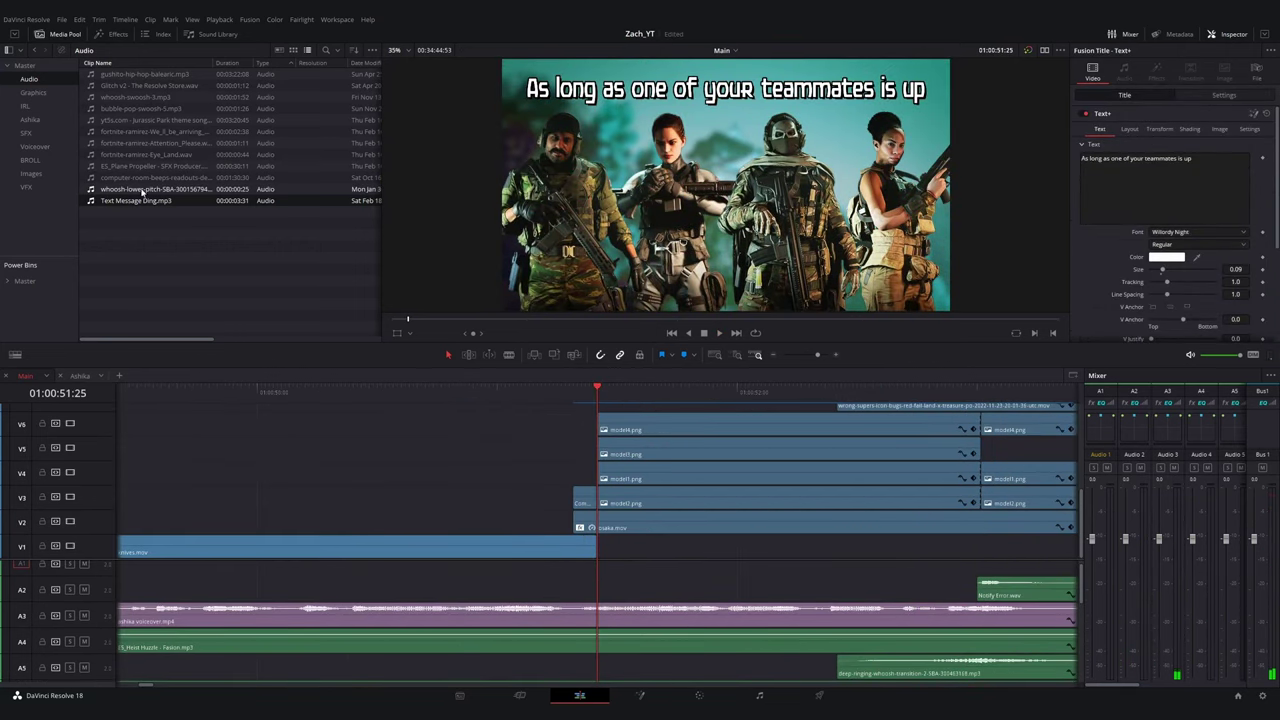
pyautogui.moveTo(135, 97); pyautogui.dragTo(490, 590)
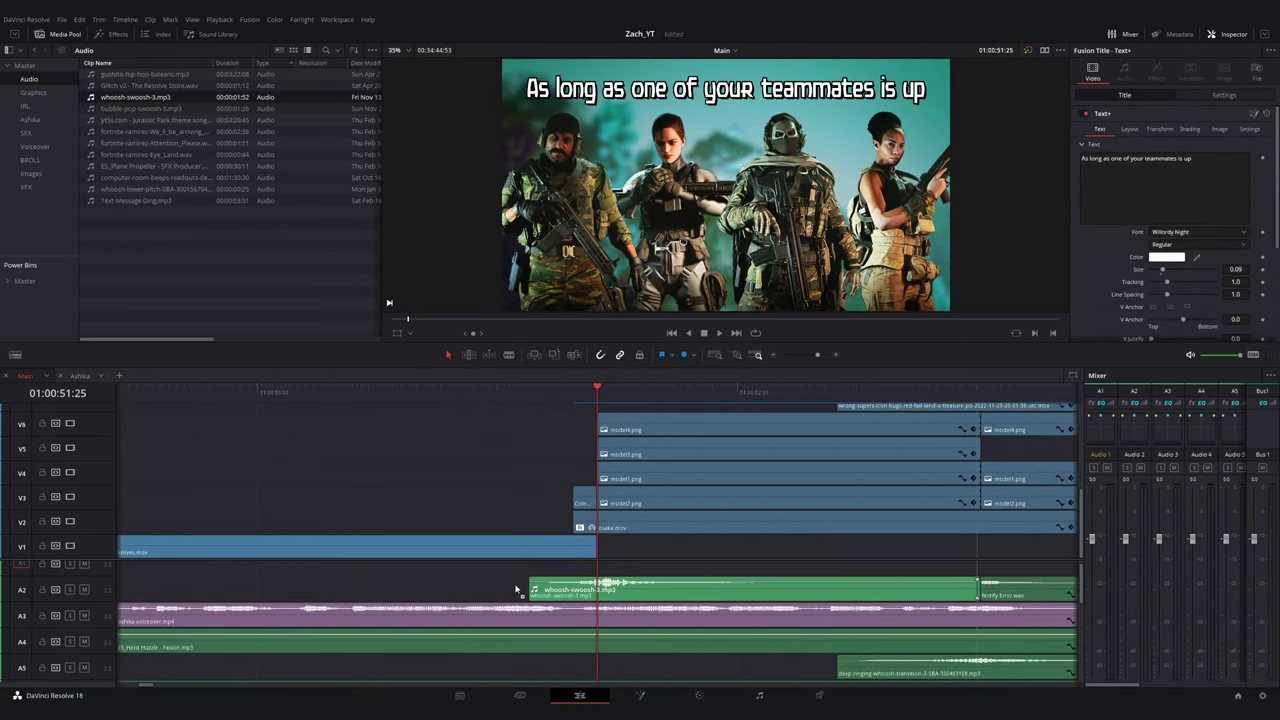
pyautogui.press('space')
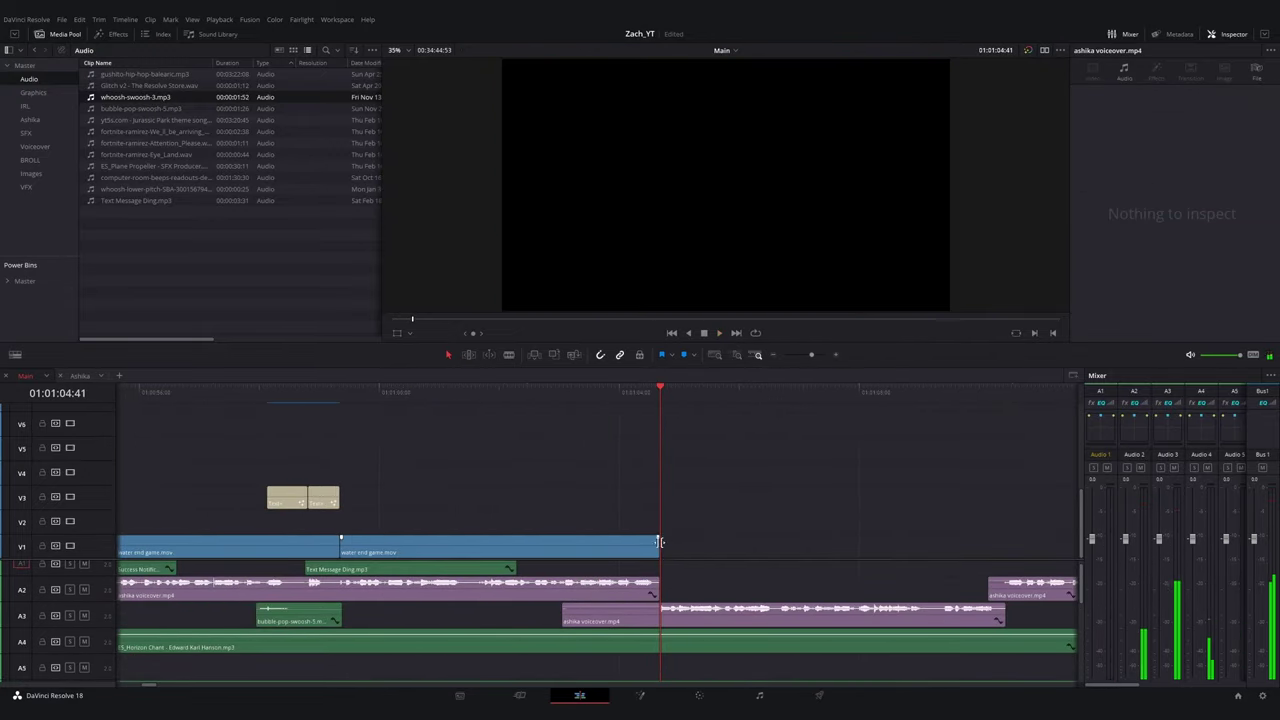
# - Extend the V1 water end game.mov clip to the A3 voiceover's end, cut out a short piece from 01:01:08:46 and raise it to V2
pyautogui.moveTo(659, 542); pyautogui.dragTo(1005, 542)
pyautogui.moveTo(908, 413)
pyautogui.mouseDown()
pyautogui.moveTo(924, 416)
pyautogui.moveTo(903, 403)
pyautogui.moveTo(907, 418)
pyautogui.mouseUp()
pyautogui.click(960, 548)
pyautogui.hotkey('ctrl', 'b')
pyautogui.hotkey('ctrl', 'b')
pyautogui.moveTo(914, 546); pyautogui.dragTo(914, 522)
pyautogui.hotkey('ctrl', '=')
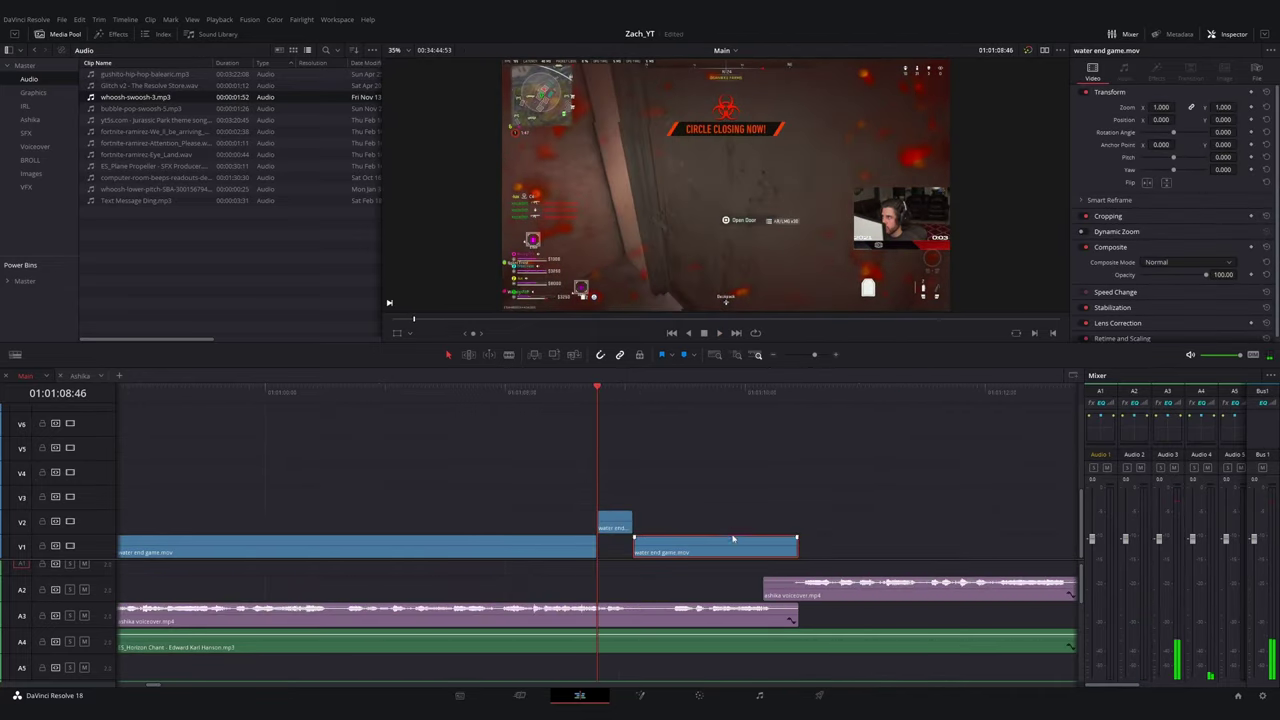
# - Delete the last water end game.mov section on V1 and fill that spot with the 18kW.mov gameplay clip
pyautogui.click(731, 538)
pyautogui.press('Delete')
pyautogui.click(617, 528)
pyautogui.moveTo(656, 559); pyautogui.dragTo(660, 501)
pyautogui.press('space')
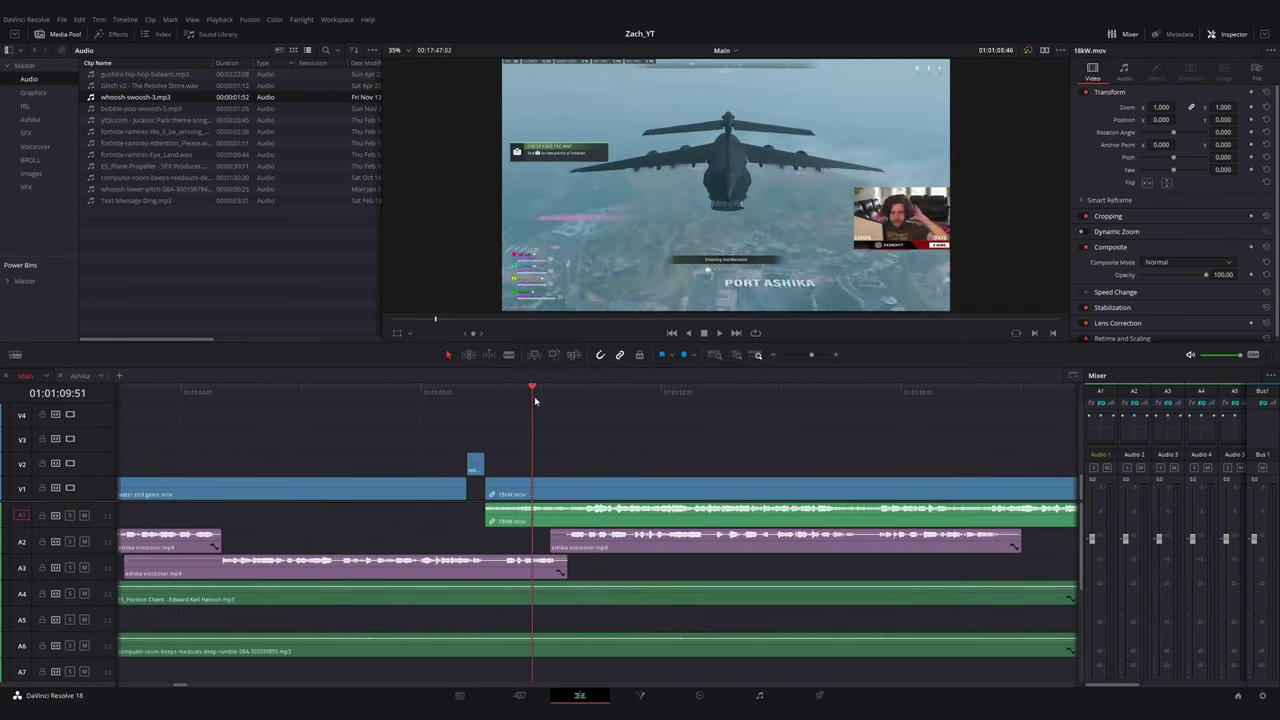
pyautogui.moveTo(463, 488); pyautogui.dragTo(442, 516)
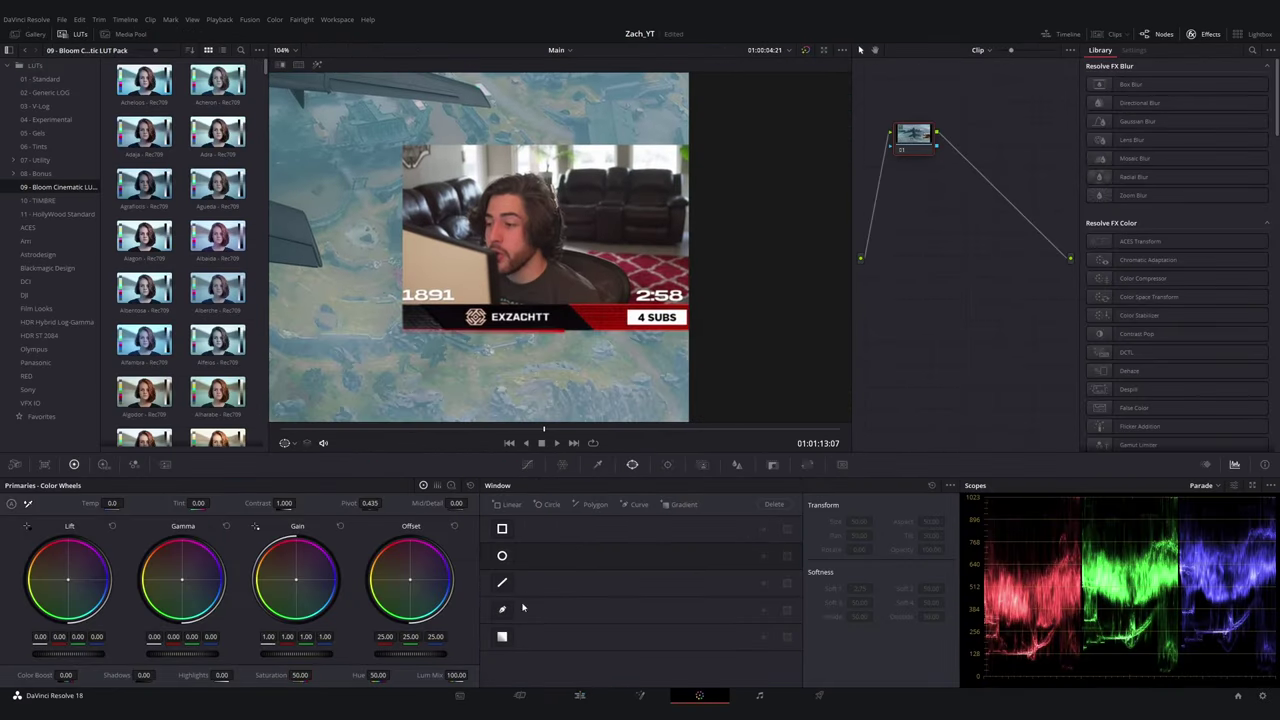
# - Draw a Curve window around the webcam overlay in the 18kW.mov shot at 01:01:13:07 on the Color page
pyautogui.click(502, 608)
pyautogui.scroll(3, 415, 138)
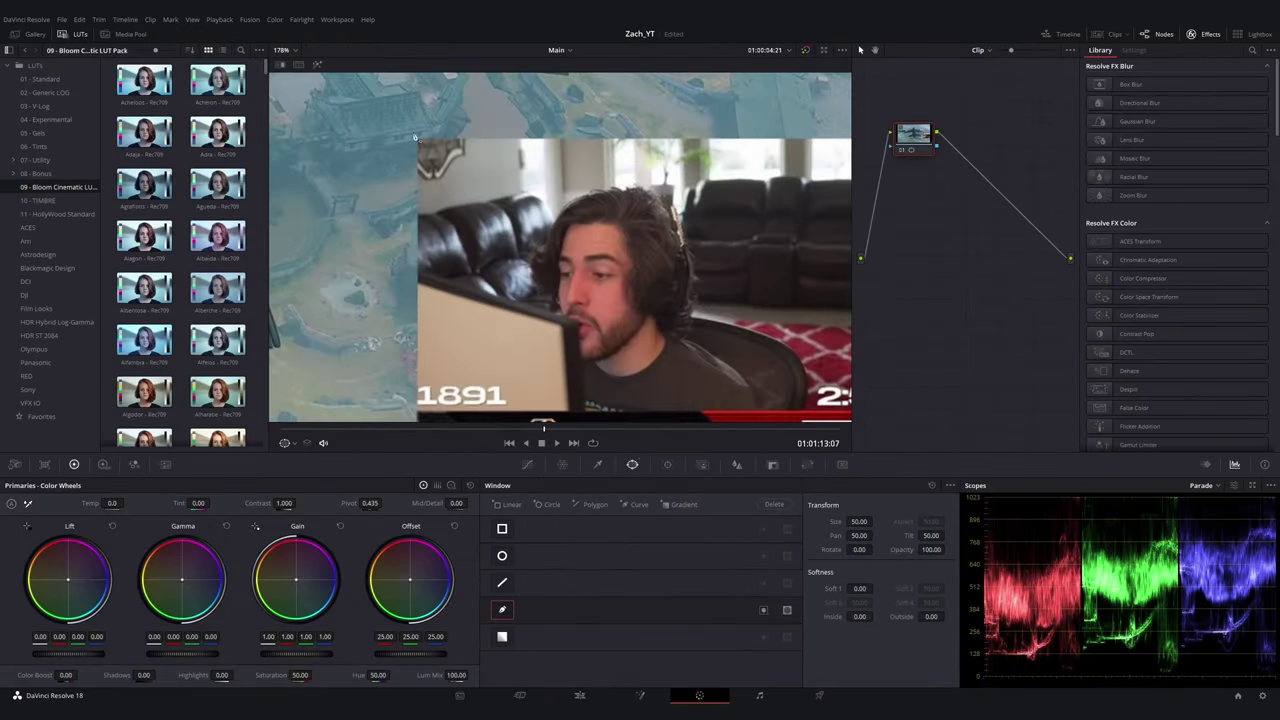
pyautogui.click(220, 20)
pyautogui.click(417, 139)
pyautogui.moveTo(633, 194); pyautogui.dragTo(299, 164)
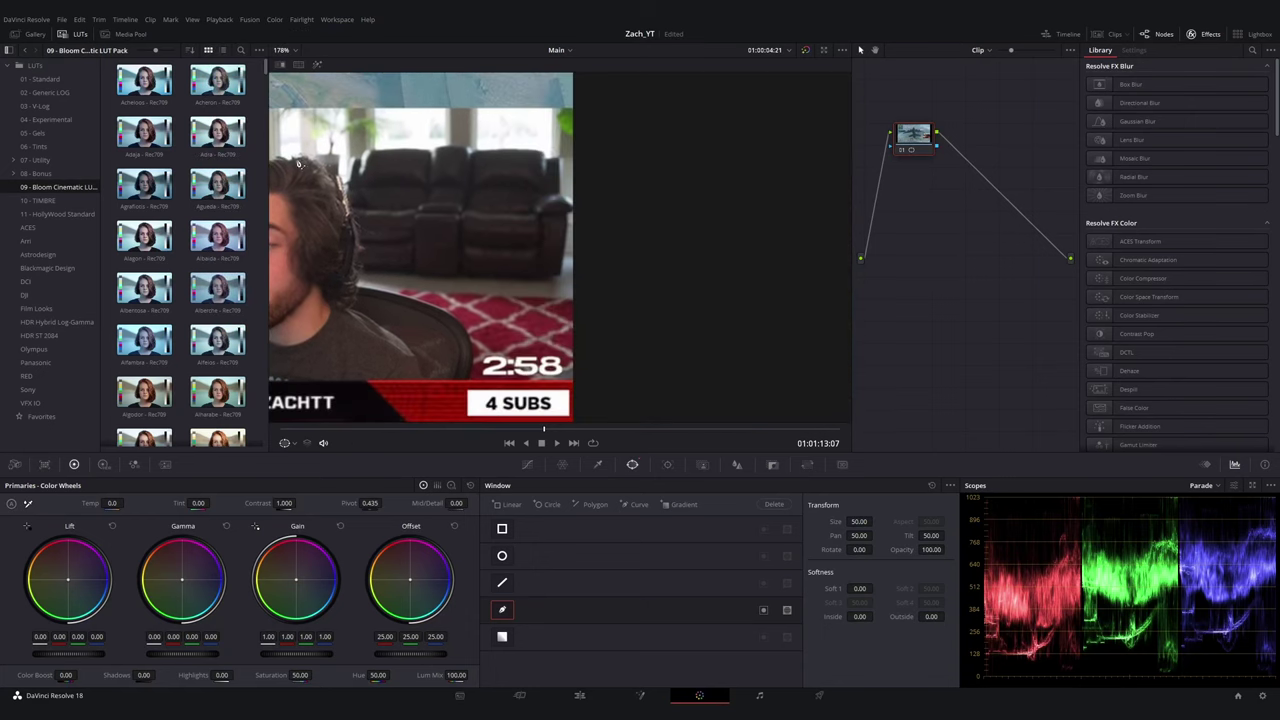
pyautogui.moveTo(508, 396); pyautogui.dragTo(550, 270)
pyautogui.click(616, 299)
pyautogui.moveTo(291, 334); pyautogui.dragTo(580, 346)
pyautogui.click(429, 311)
pyautogui.moveTo(430, 200); pyautogui.dragTo(511, 360)
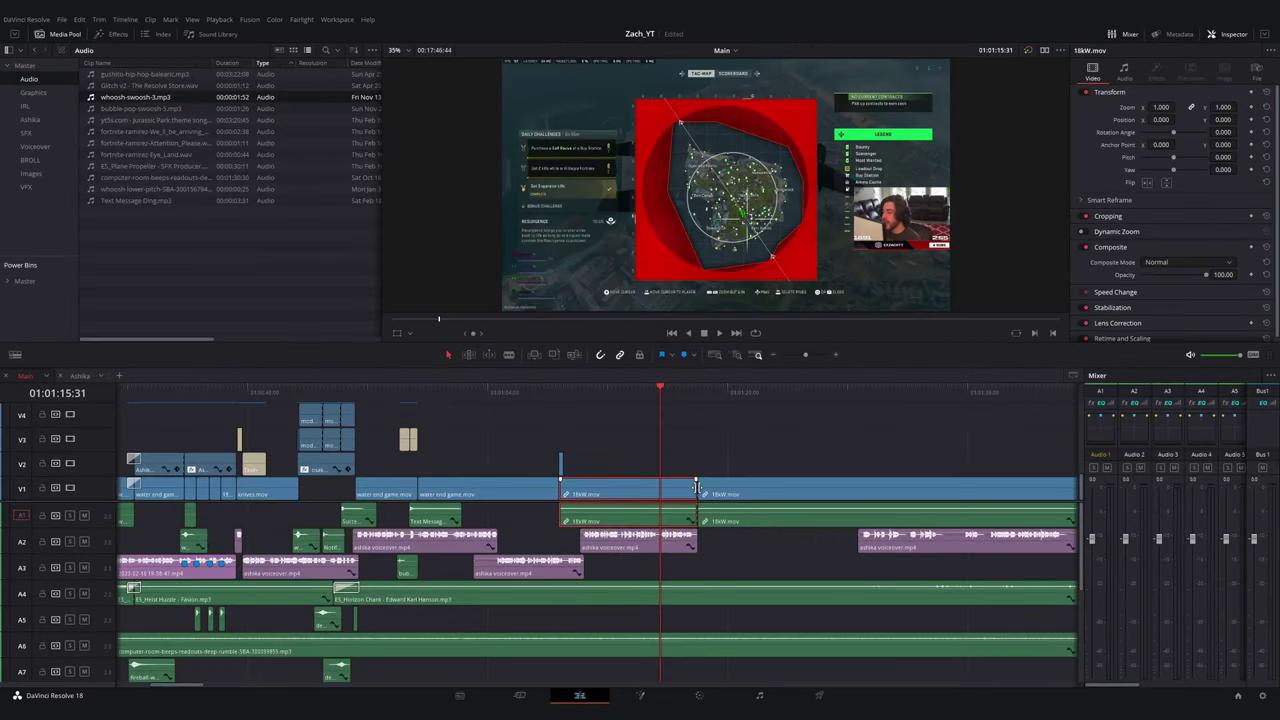
# - Shape the 18kW.mov clip's custom curve on the Color page, lowering the shadows, lifting the highlights and slightly lowering the white point
pyautogui.click(699, 695)
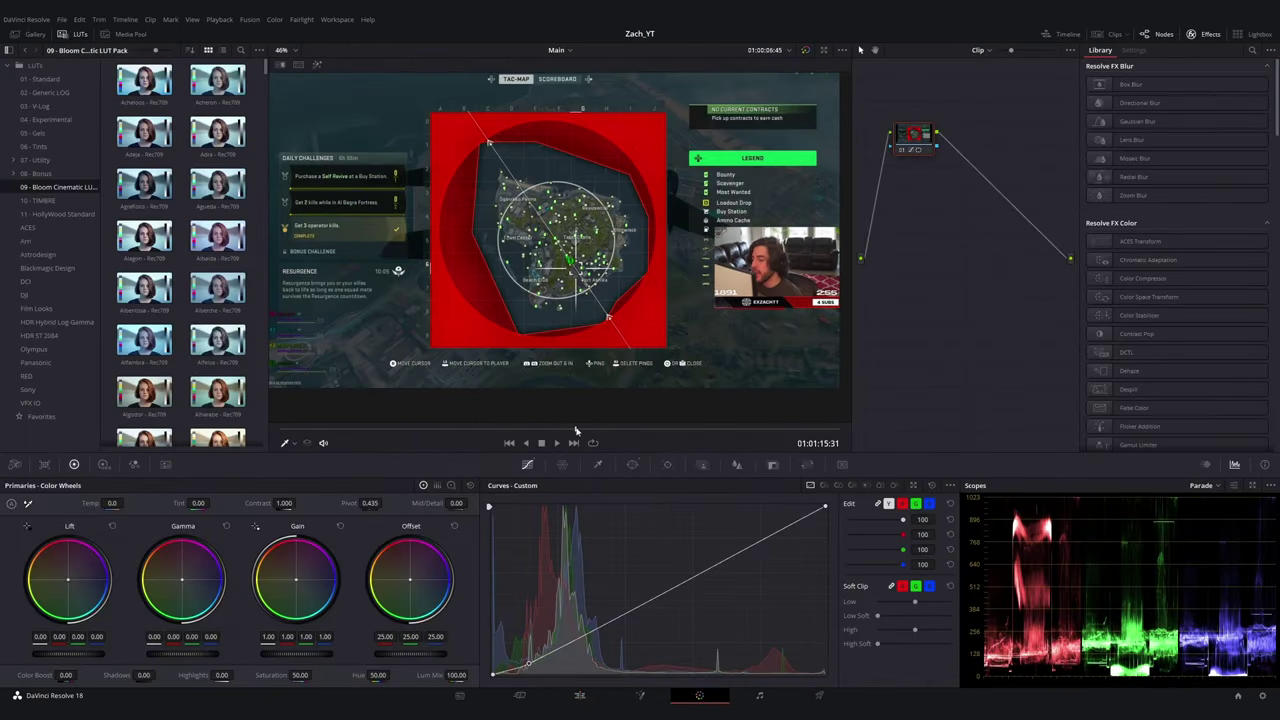
pyautogui.moveTo(576, 430); pyautogui.dragTo(479, 430)
pyautogui.moveTo(529, 663)
pyautogui.mouseDown()
pyautogui.moveTo(492, 677)
pyautogui.moveTo(537, 666)
pyautogui.mouseUp()
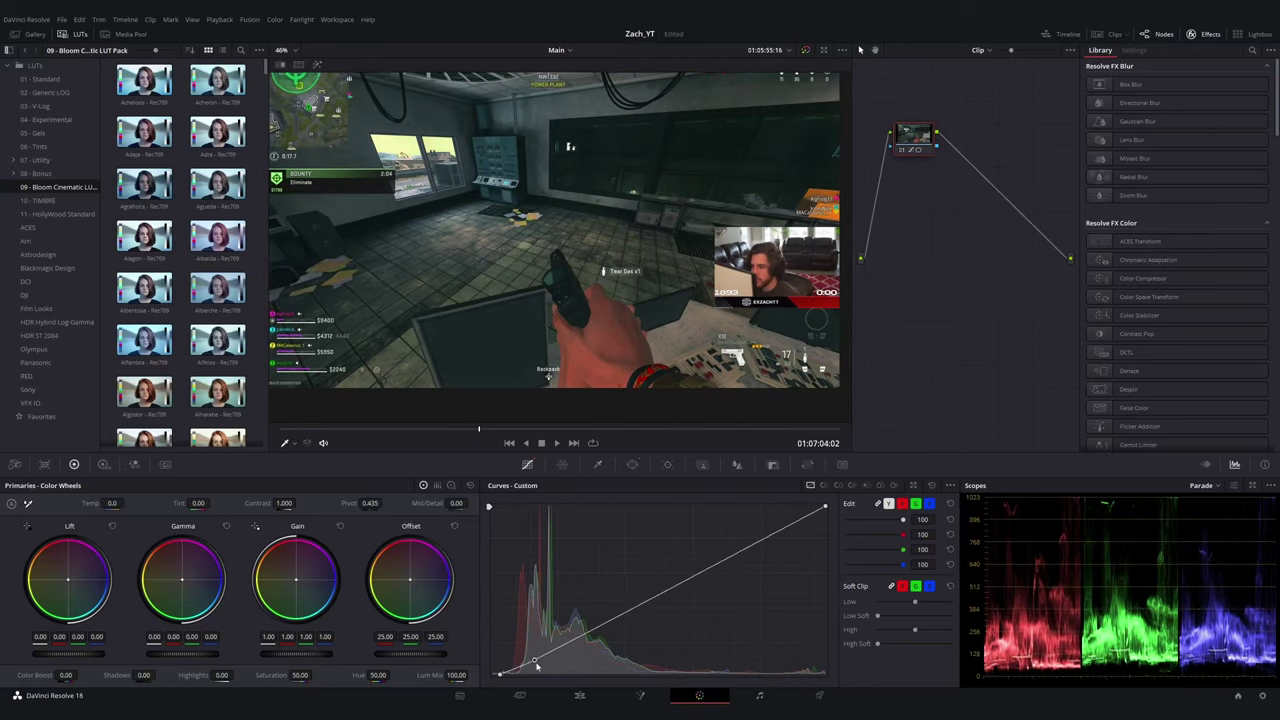
pyautogui.moveTo(706, 570); pyautogui.dragTo(706, 553)
pyautogui.click(623, 430)
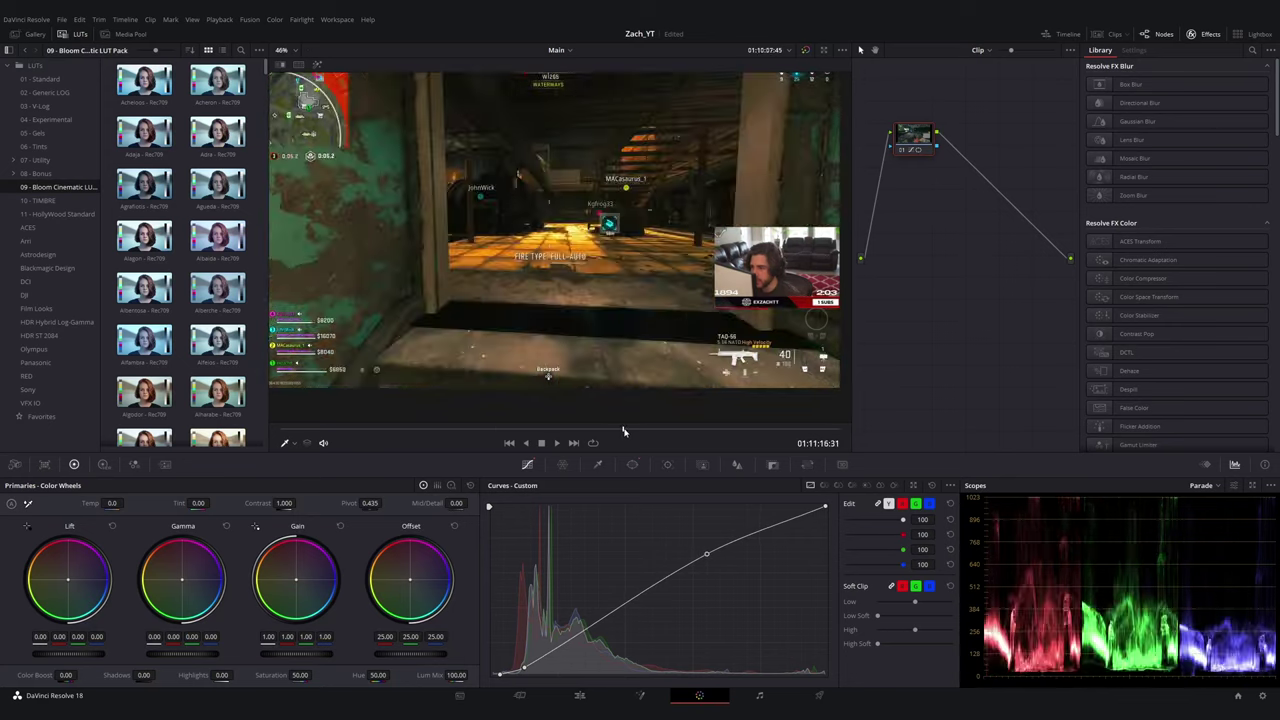
pyautogui.moveTo(623, 430); pyautogui.dragTo(640, 430)
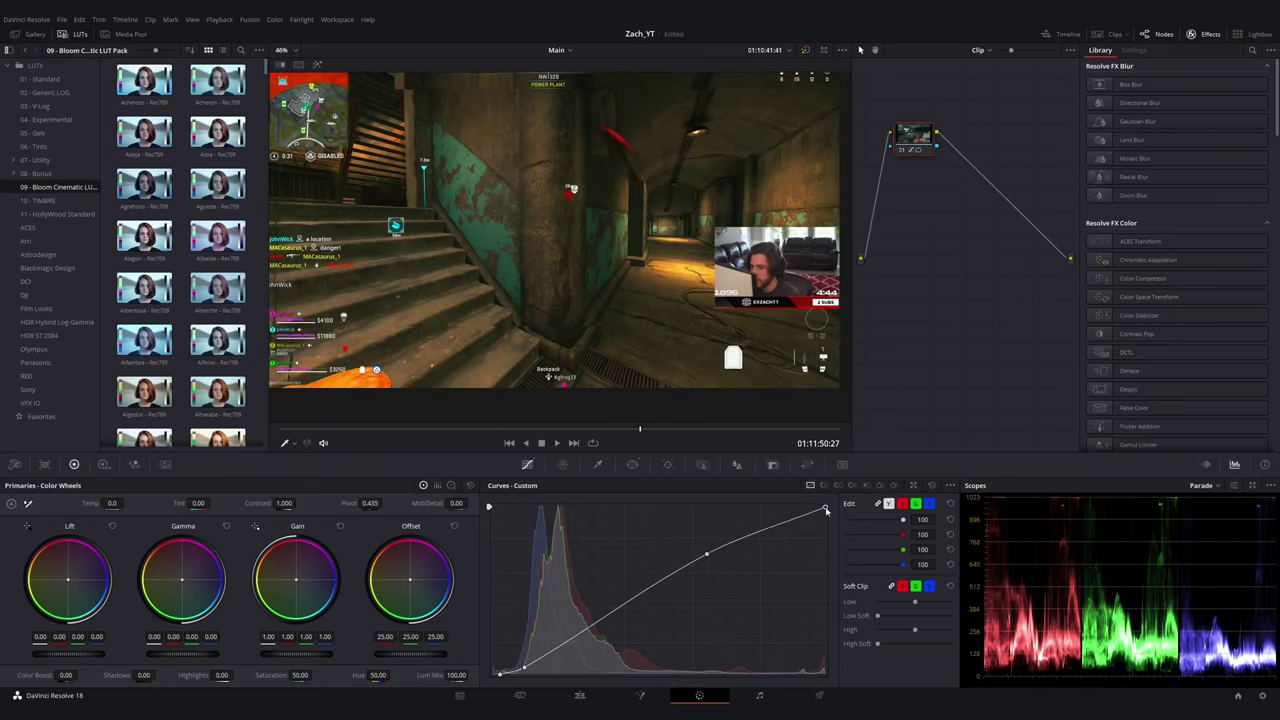
pyautogui.moveTo(824, 530); pyautogui.dragTo(824, 518)
# - Set the 18kW.mov clip's color boost to 11.50 and midtone detail to 25
pyautogui.click(470, 430)
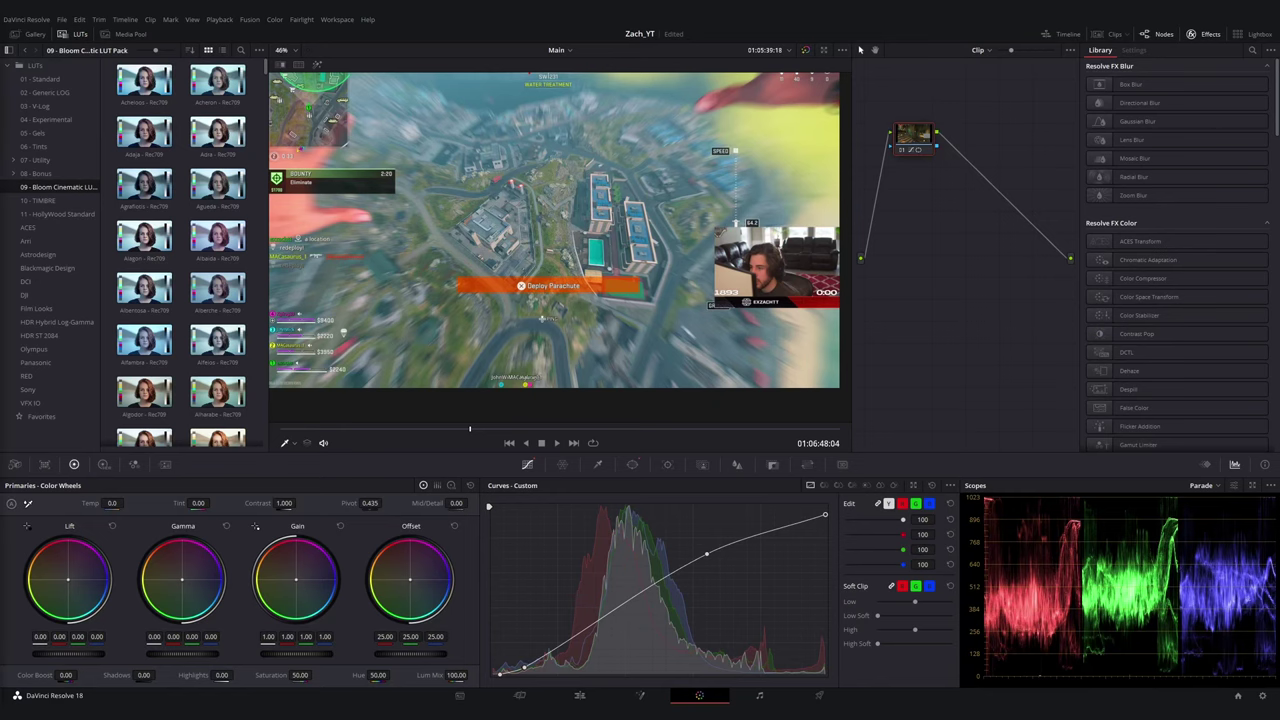
pyautogui.moveTo(65, 675); pyautogui.dragTo(80, 675)
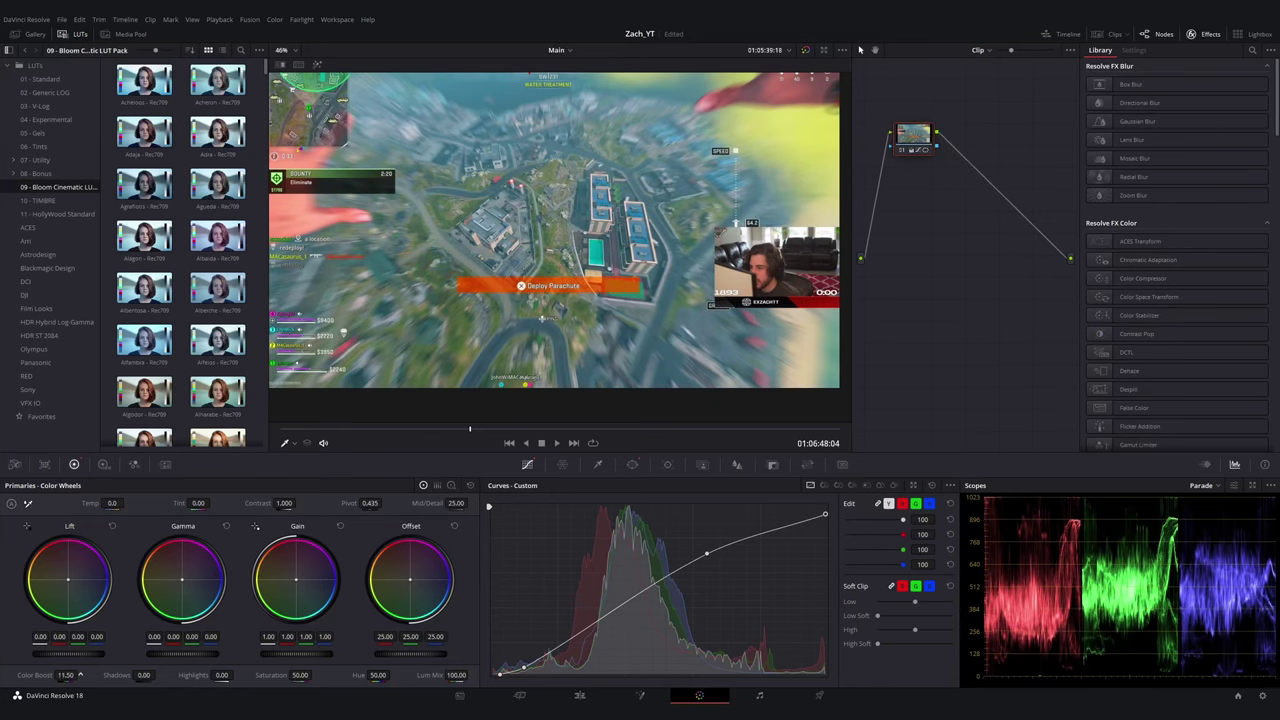
pyautogui.moveTo(380, 429); pyautogui.dragTo(429, 431)
# - Paste the 18kW.mov color grade onto the water end game.mov clips and the earlier gameplay clips on V1 and V2
pyautogui.hotkey('shift', '4')
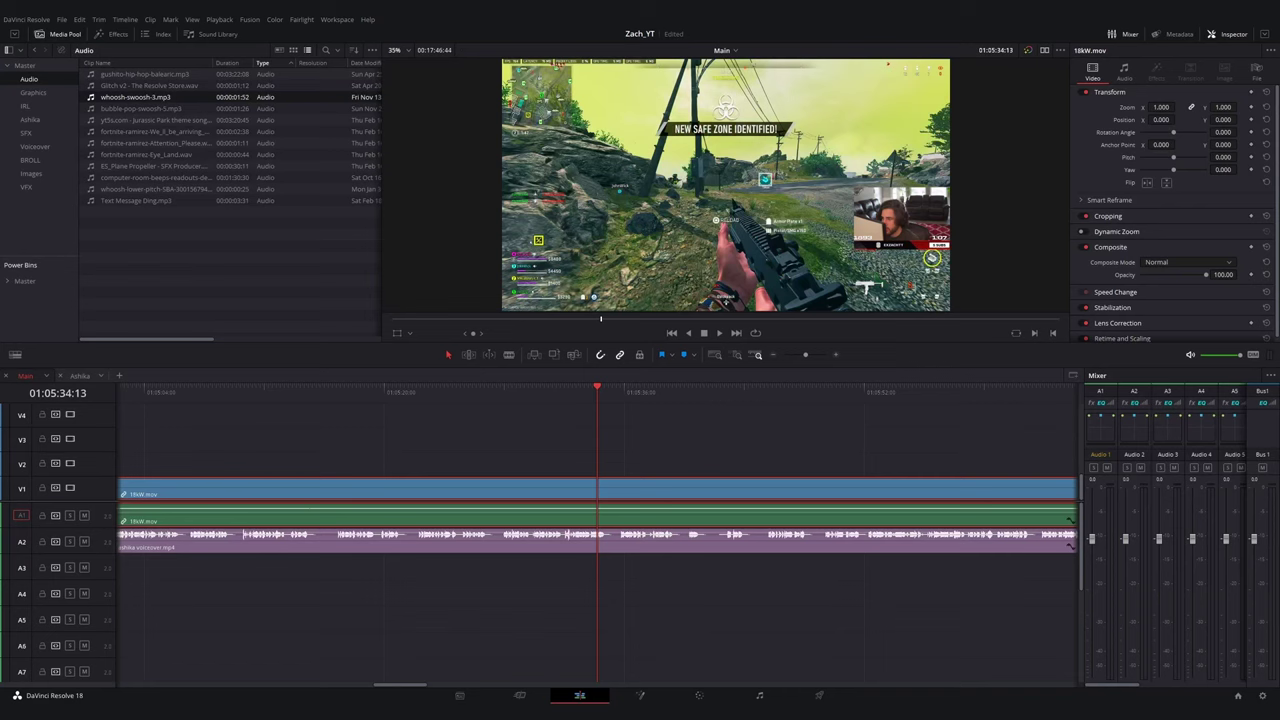
pyautogui.scroll(-3, 592, 490)
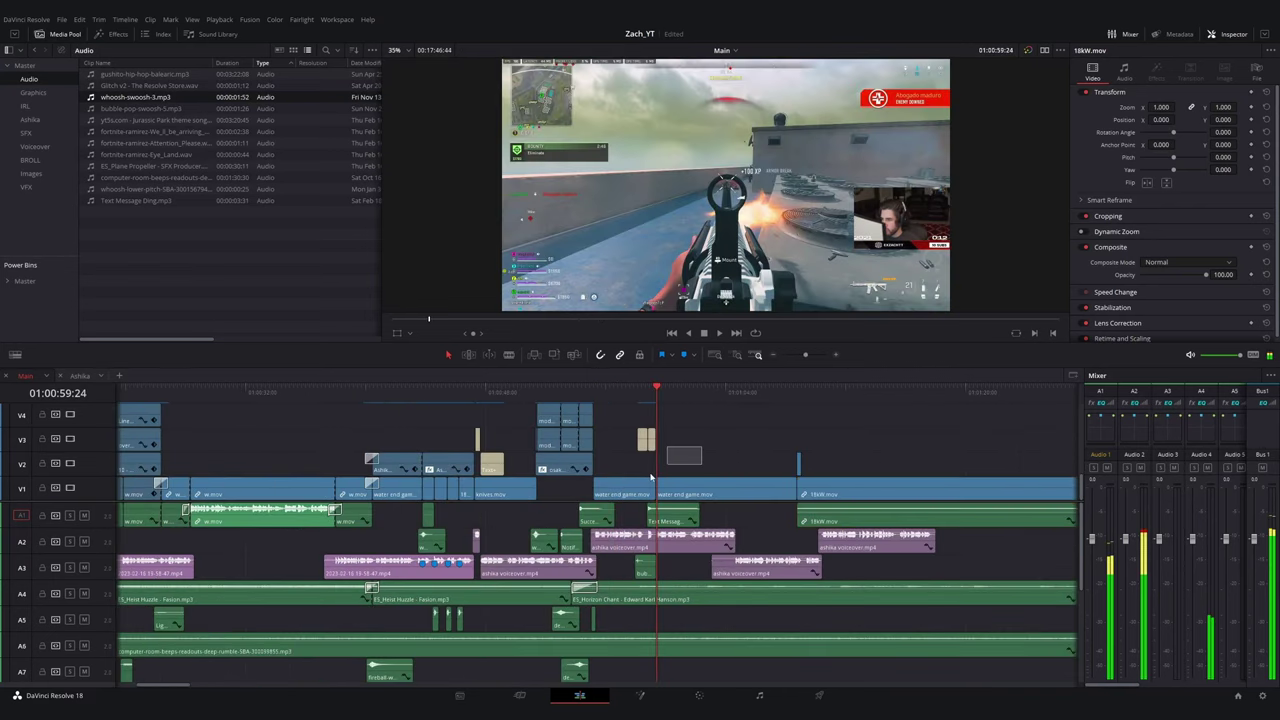
pyautogui.hotkey('alt', 'v')
pyautogui.click(732, 519)
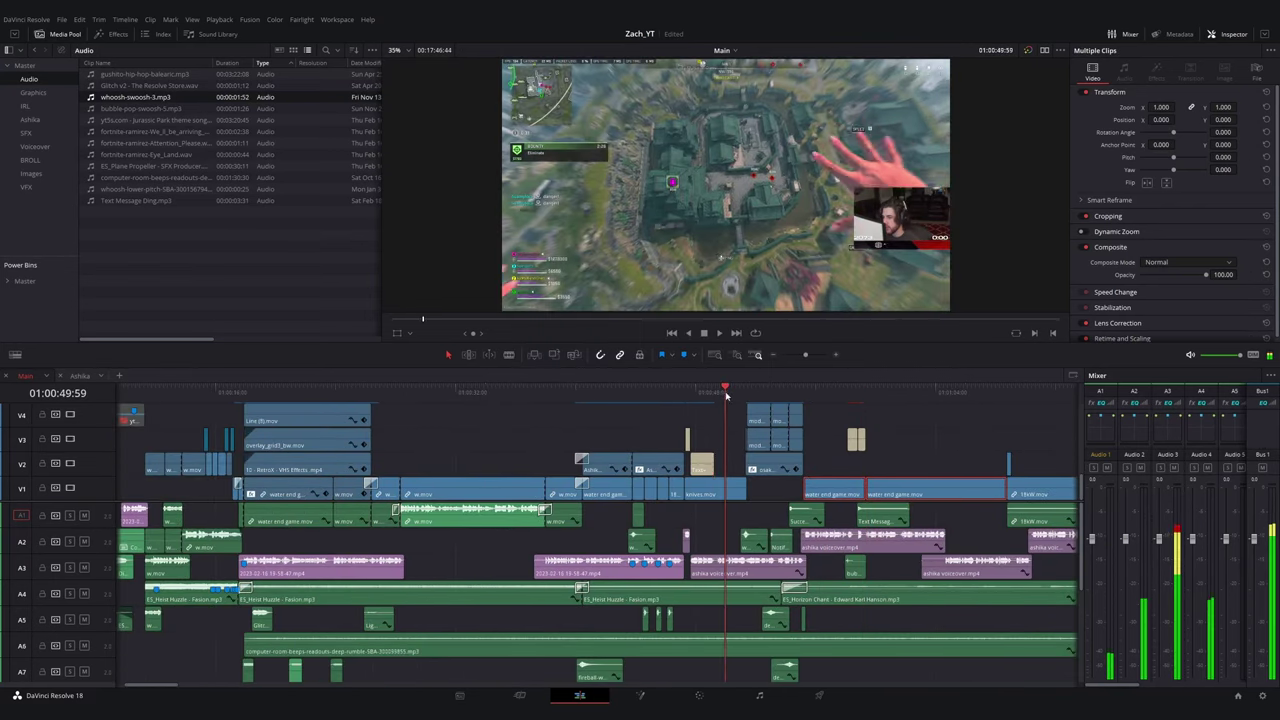
pyautogui.hscroll(-10, 254, 490)
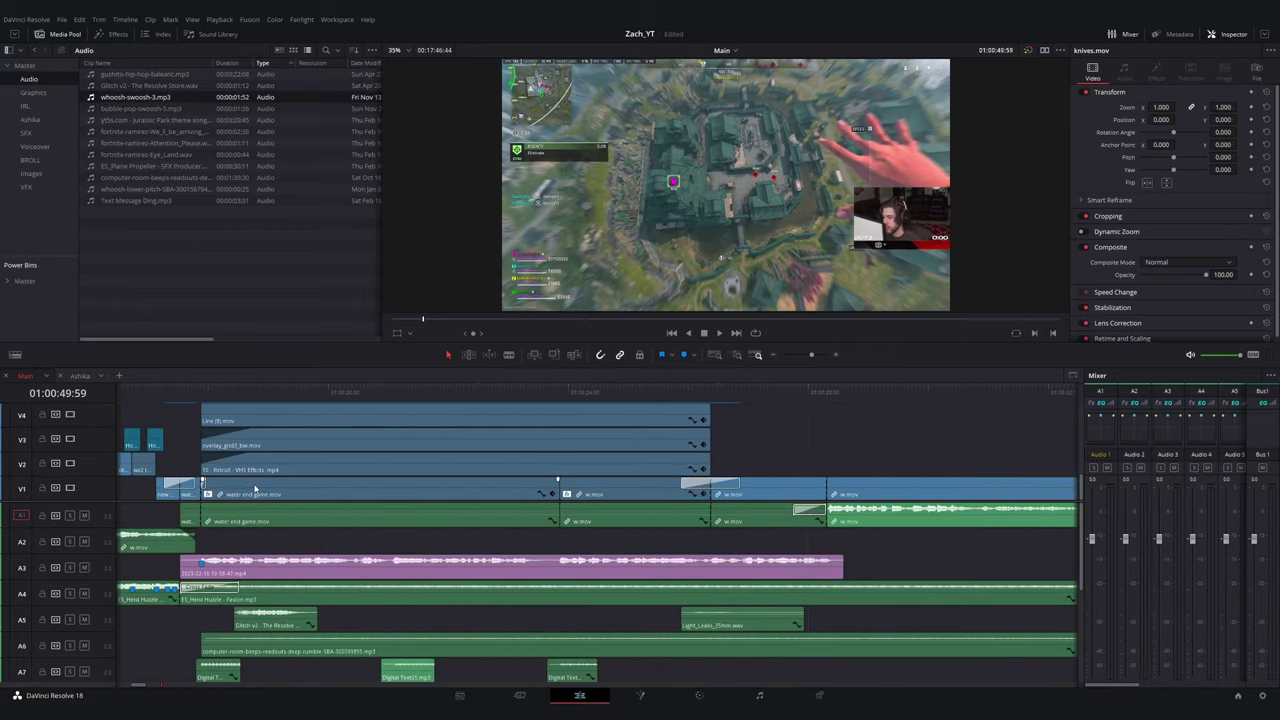
pyautogui.keyDown('shift'); pyautogui.click(588, 496); pyautogui.keyUp('shift')
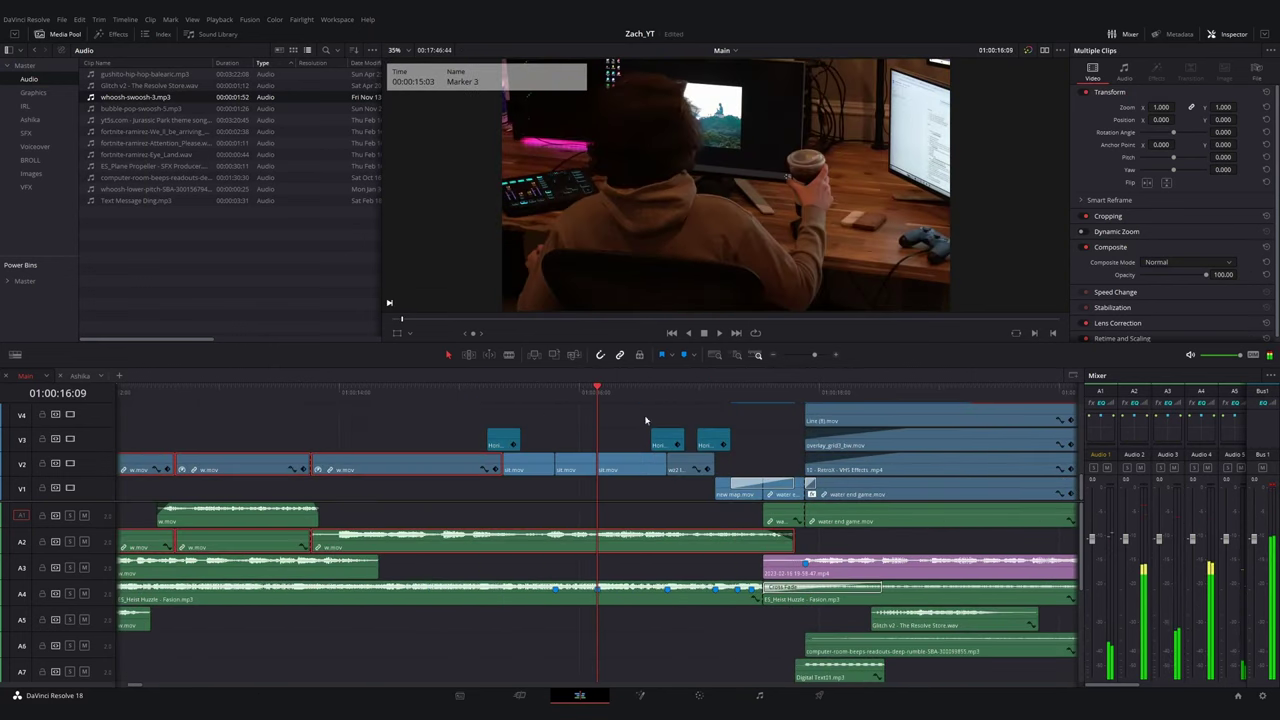
# - Preview the 10 - TIMBRE LUTs on the sit.mov desk shot and return to the timeline around 01:00:16:26
pyautogui.click(704, 698)
pyautogui.click(42, 201)
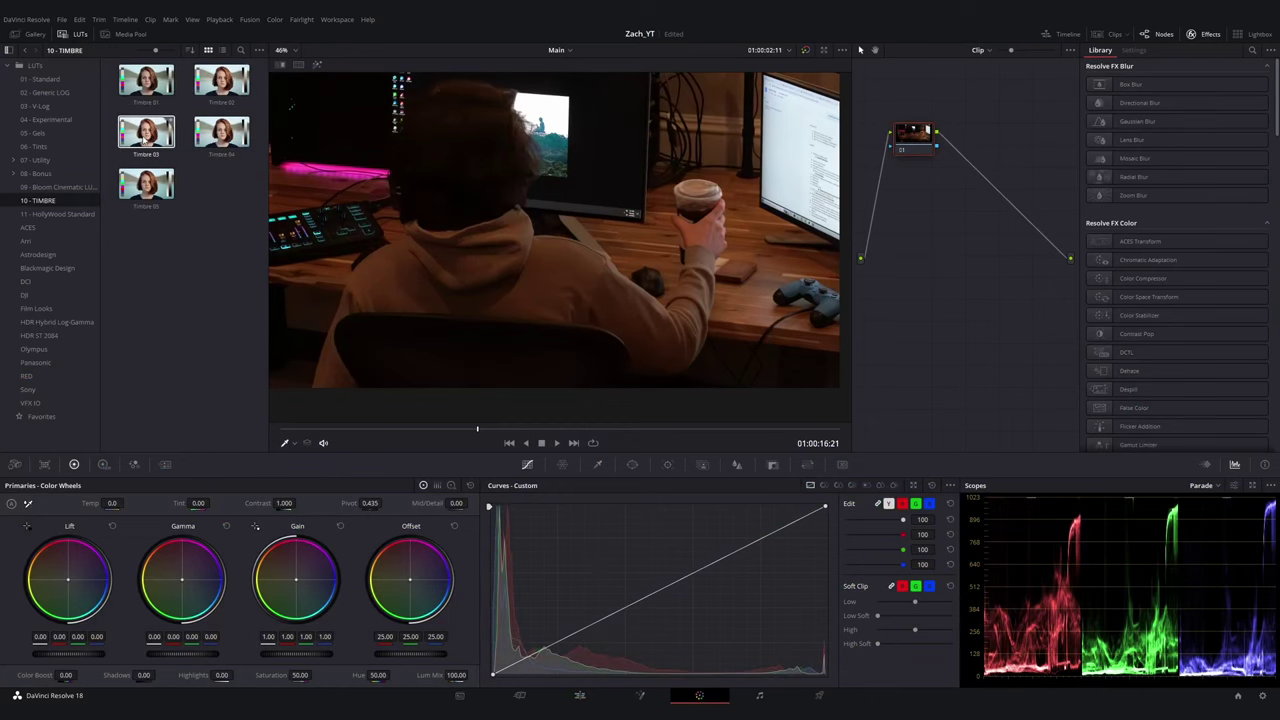
pyautogui.click(579, 694)
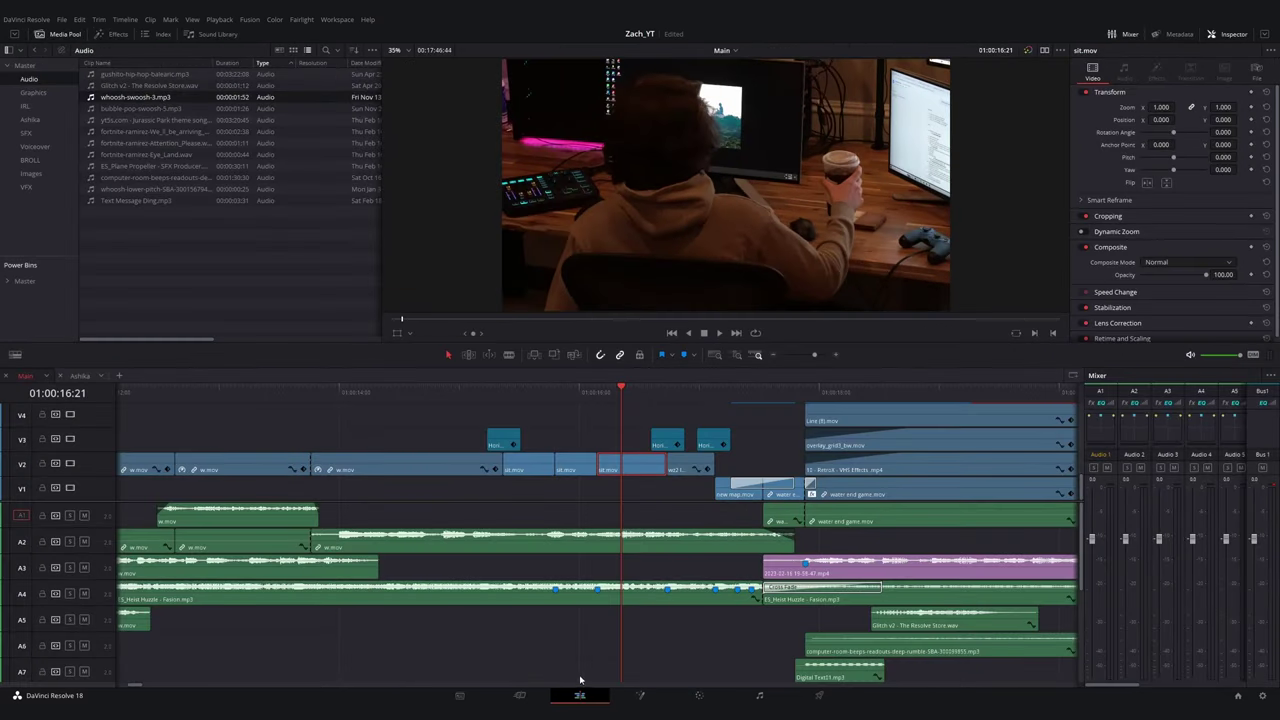
pyautogui.moveTo(598, 394); pyautogui.dragTo(631, 400)
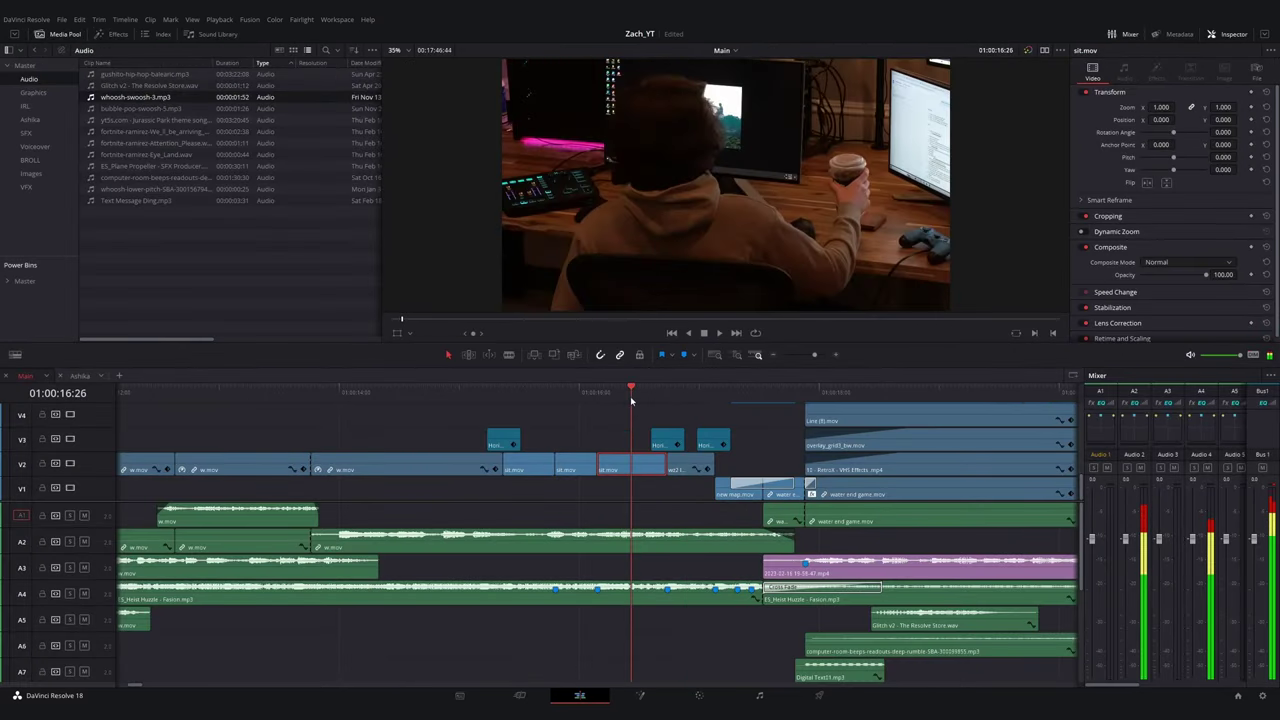
# - Compare the Hollywood Standard LUTs on the sit.mov shot and apply Beli - Rec709 from the Bloom Cinematic LUT pack
pyautogui.click(699, 695)
pyautogui.click(57, 213)
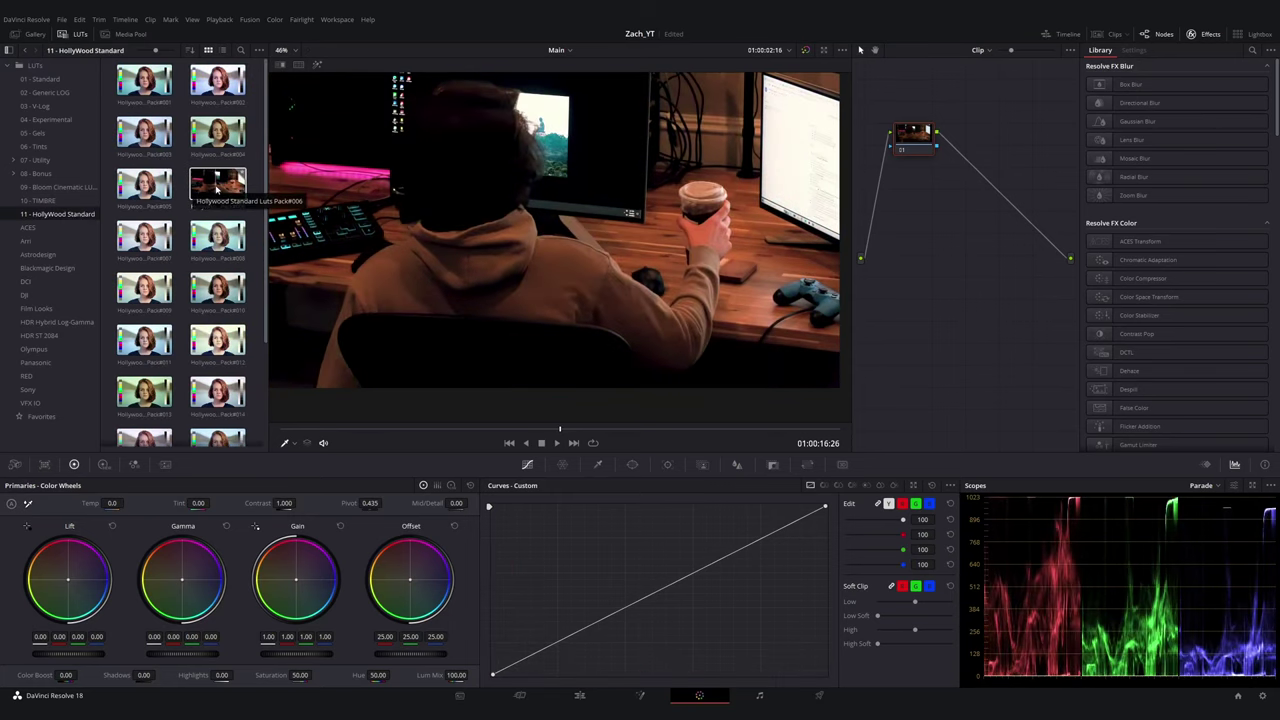
pyautogui.click(57, 187)
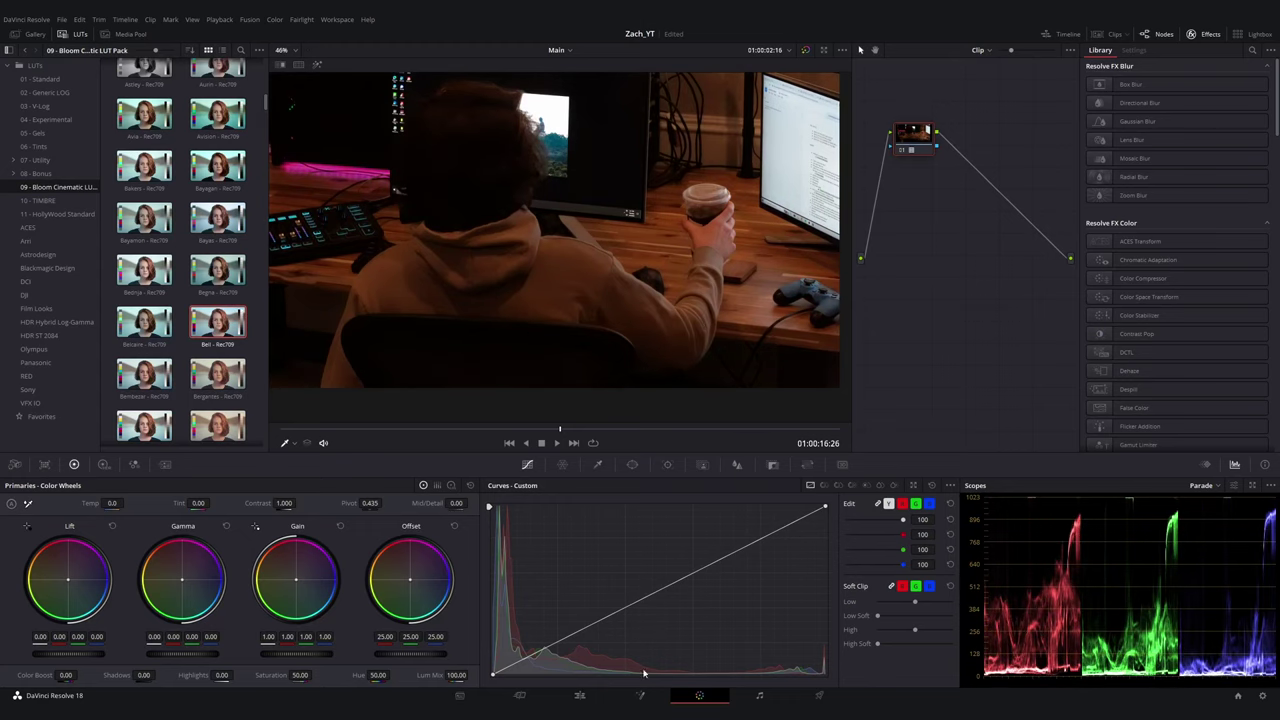
# - Paste only the color correction from sit.mov onto the four V2 clips starting with the first sit.mov
pyautogui.hotkey('shift', '4')
pyautogui.hotkey('alt', 'v')
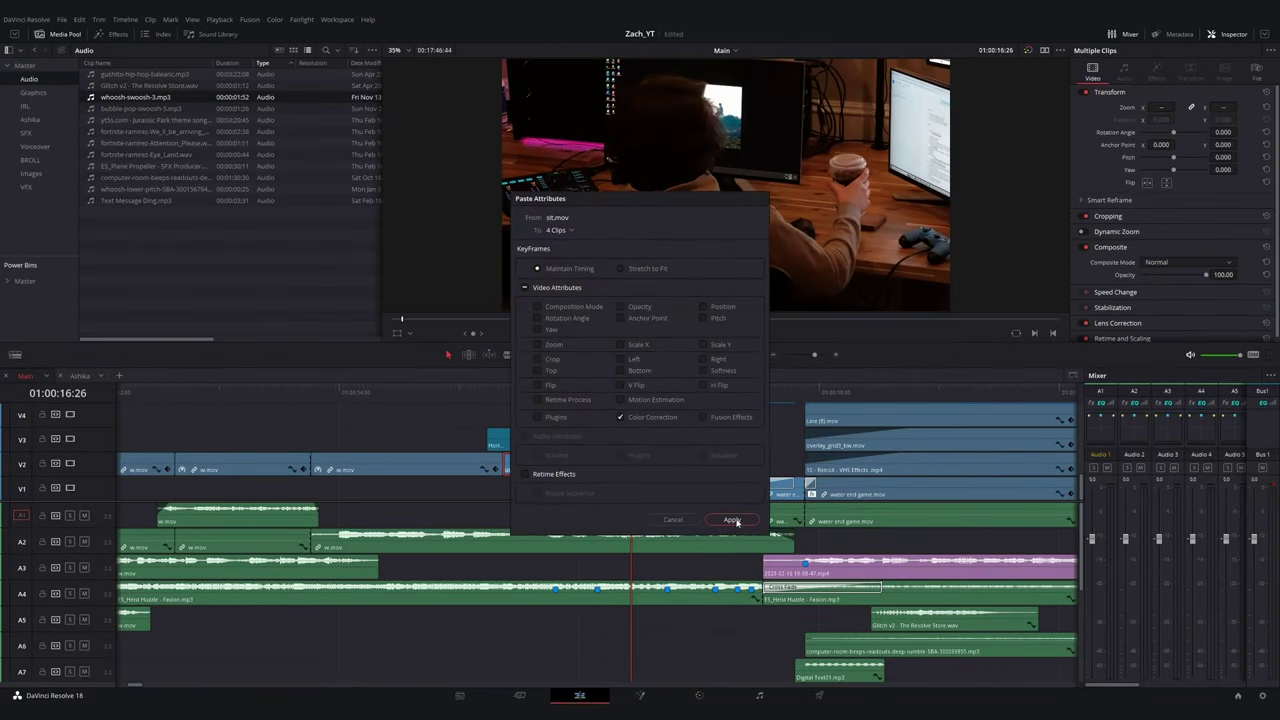
pyautogui.click(735, 521)
# - Play back the graded plane section and the intro from the start of the Main timeline to check how they look and sound
pyautogui.moveTo(522, 393); pyautogui.dragTo(779, 433)
pyautogui.hotkey('ctrl', '=')
pyautogui.click(595, 498)
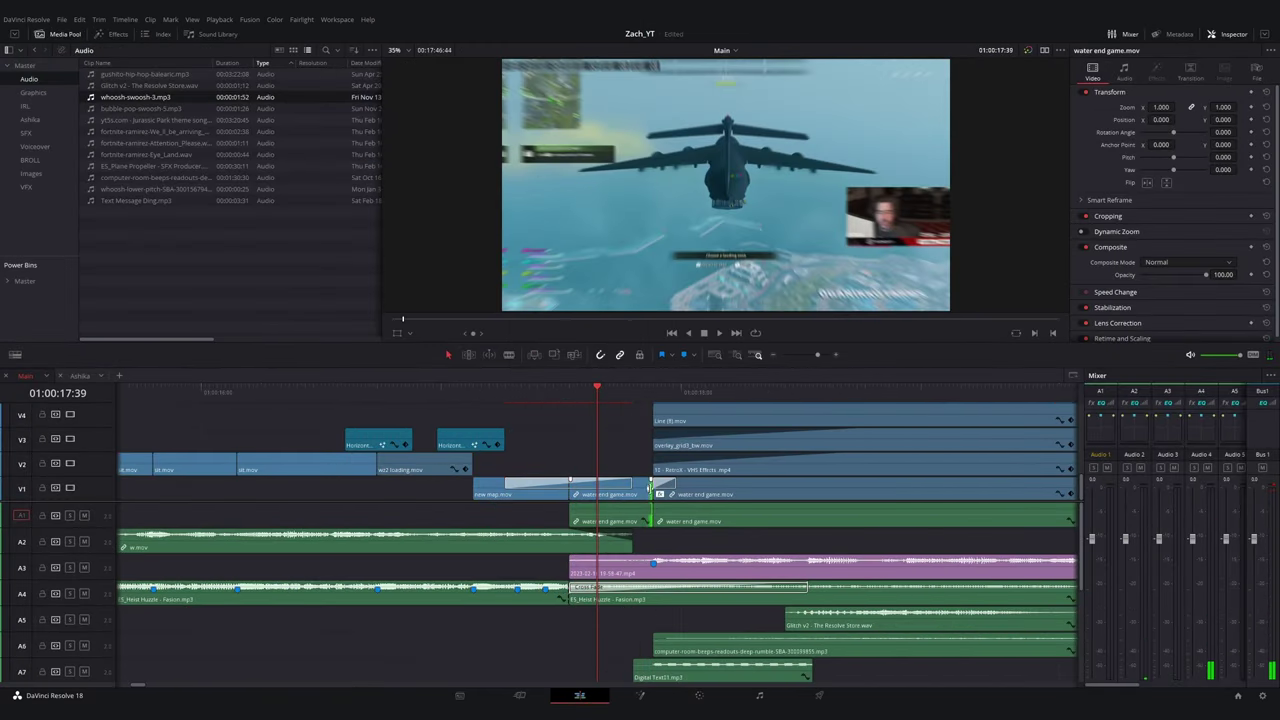
pyautogui.click(672, 496)
pyautogui.press('space')
pyautogui.hotkey('ctrl', '-')
pyautogui.hotkey('ctrl', '-')
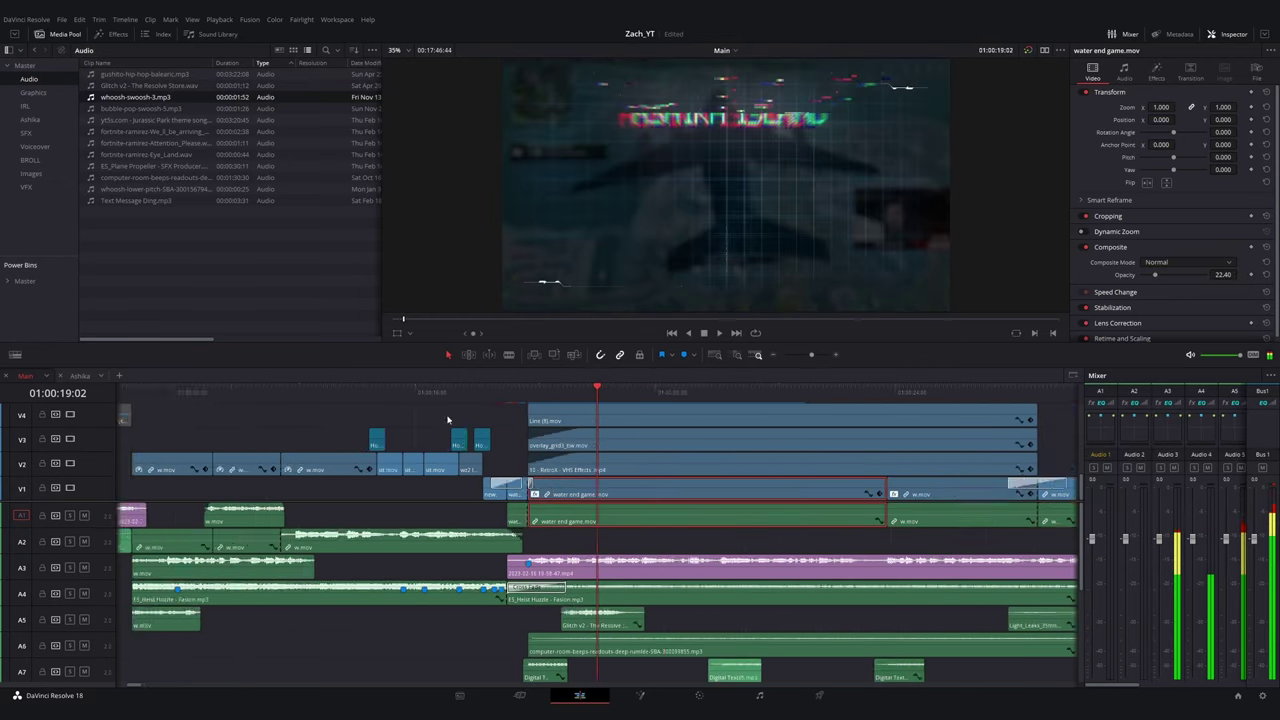
pyautogui.press('Home')
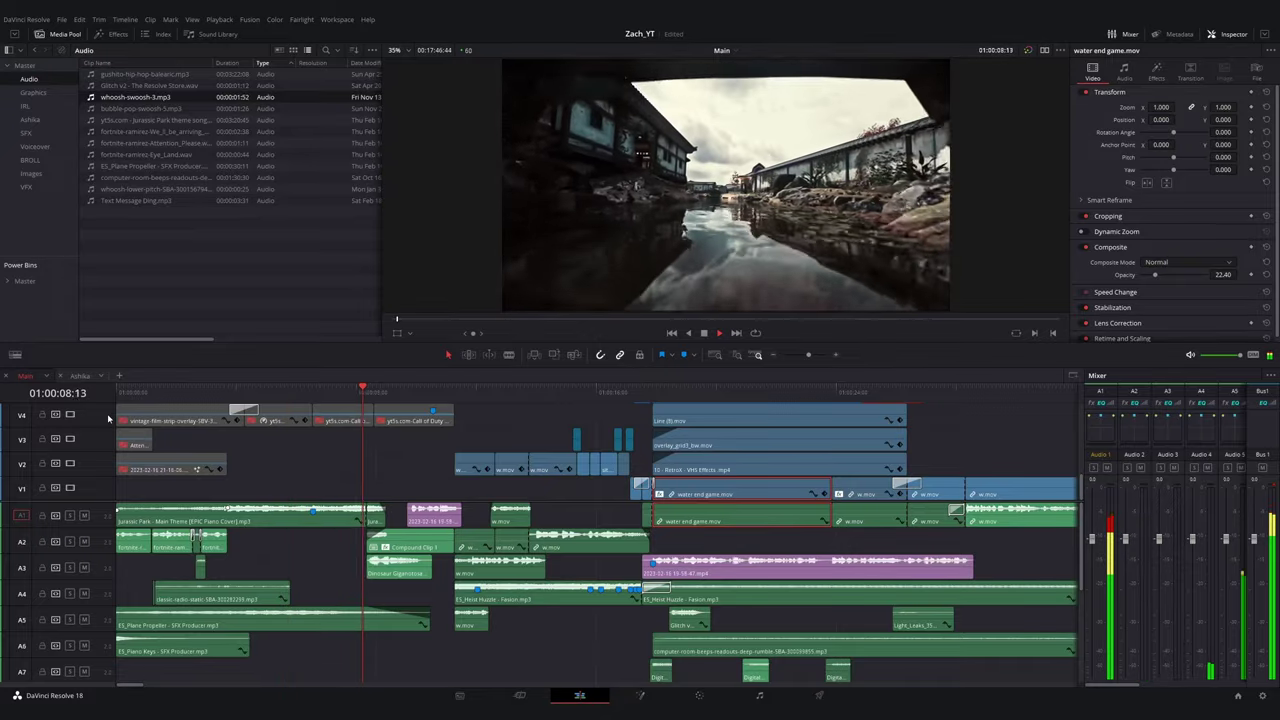
pyautogui.click(378, 392)
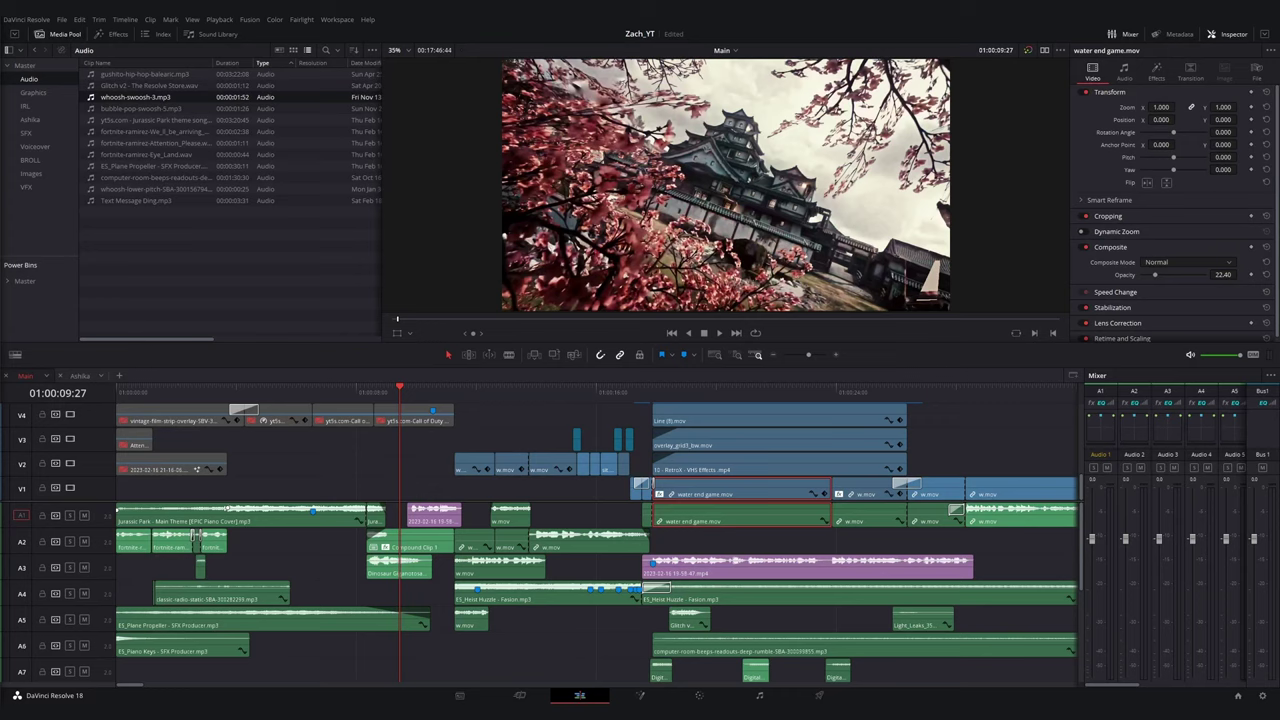
# - Import Heavenly Transition.wav and place it on A7 at 01:00:08:36, under the Ashika Island castle shot
pyautogui.click(614, 182)
pyautogui.click(729, 455)
pyautogui.moveTo(458, 265); pyautogui.dragTo(374, 662)
pyautogui.moveTo(400, 389); pyautogui.dragTo(330, 390)
pyautogui.press('space')
pyautogui.press('space')
pyautogui.moveTo(431, 662); pyautogui.dragTo(432, 665)
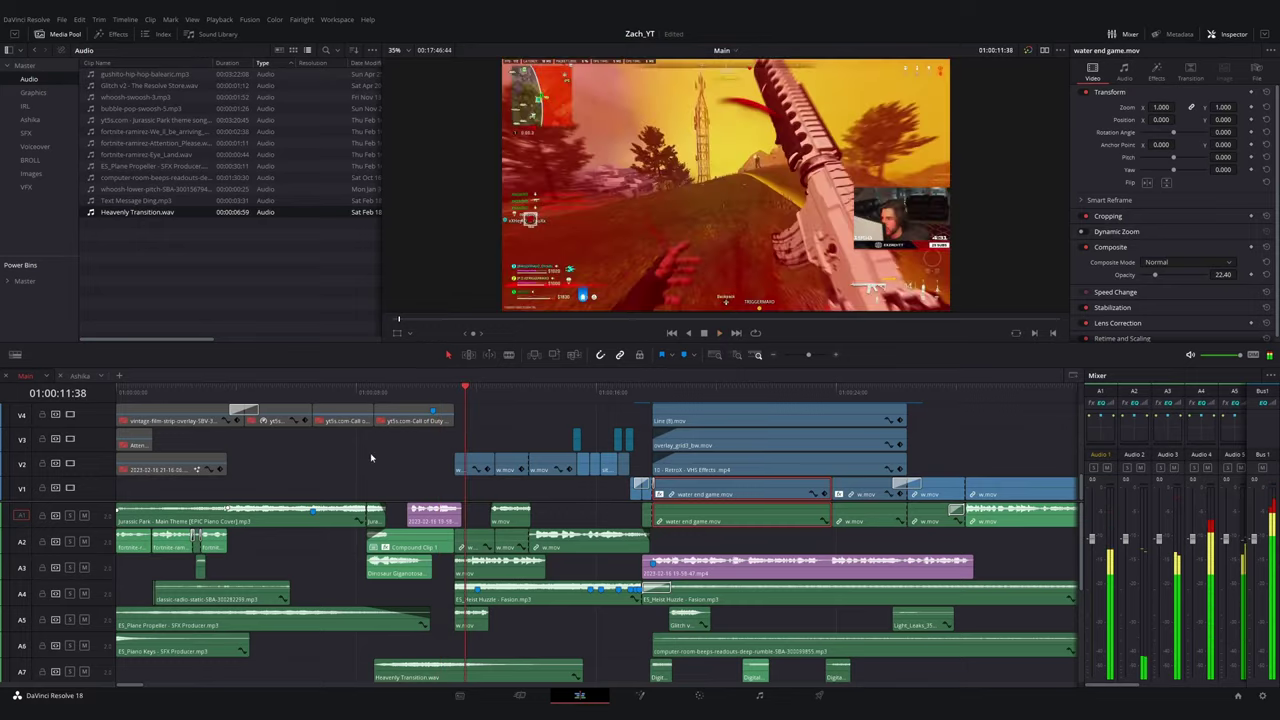
# - Set Heavenly Transition.wav to the Dinosaur clip's -6.25 volume and move it to A6 at 01:00:09:42
pyautogui.click(397, 575)
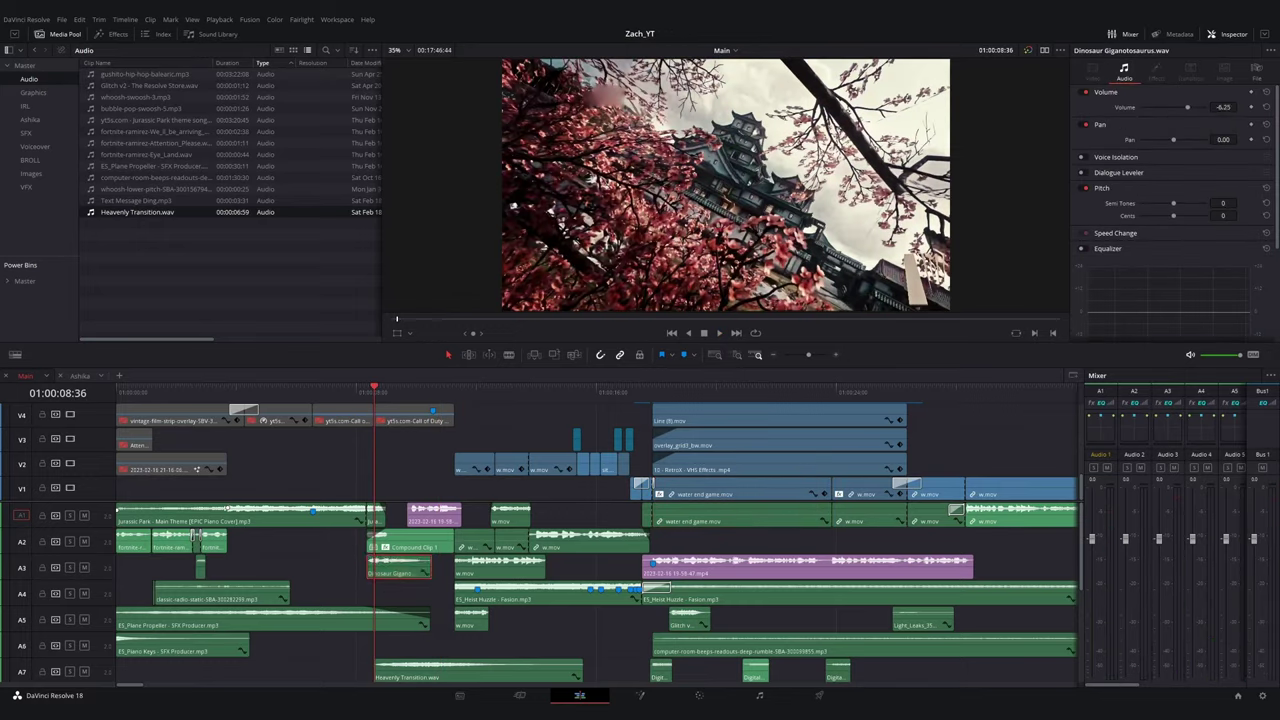
pyautogui.moveTo(304, 393); pyautogui.dragTo(407, 394)
pyautogui.moveTo(401, 663); pyautogui.dragTo(432, 645)
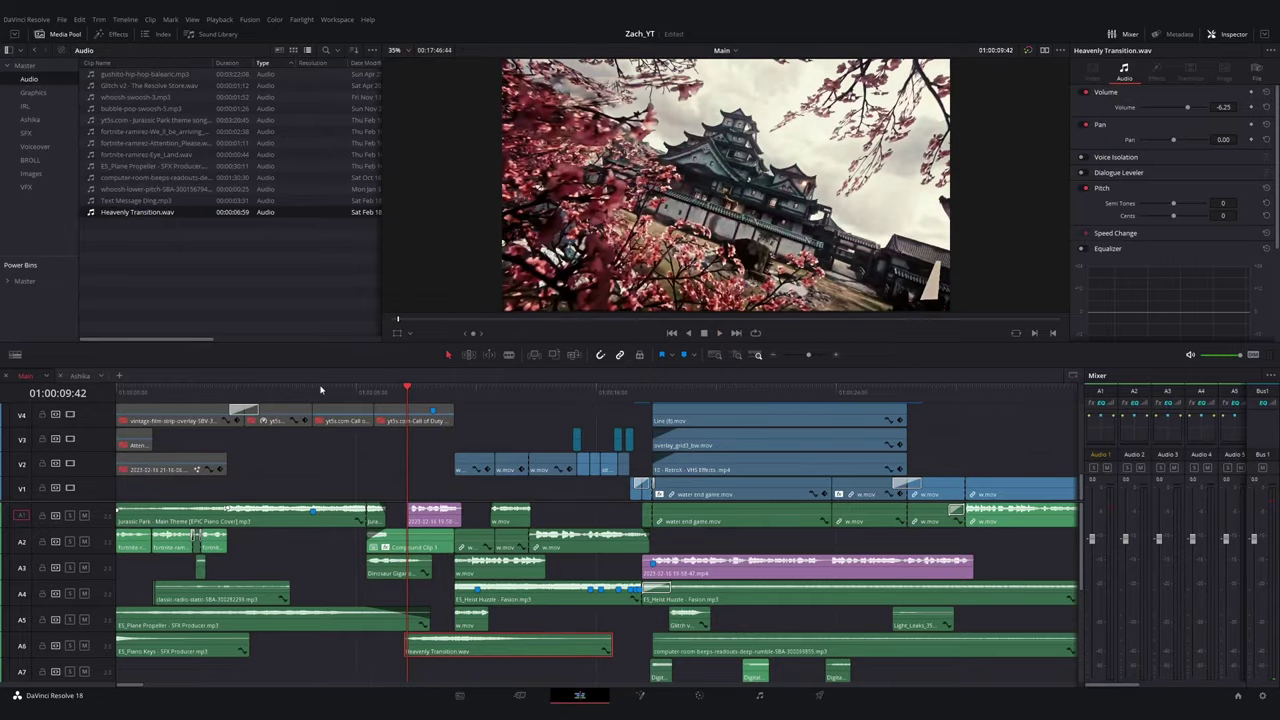
pyautogui.click(321, 391)
pyautogui.press('space')
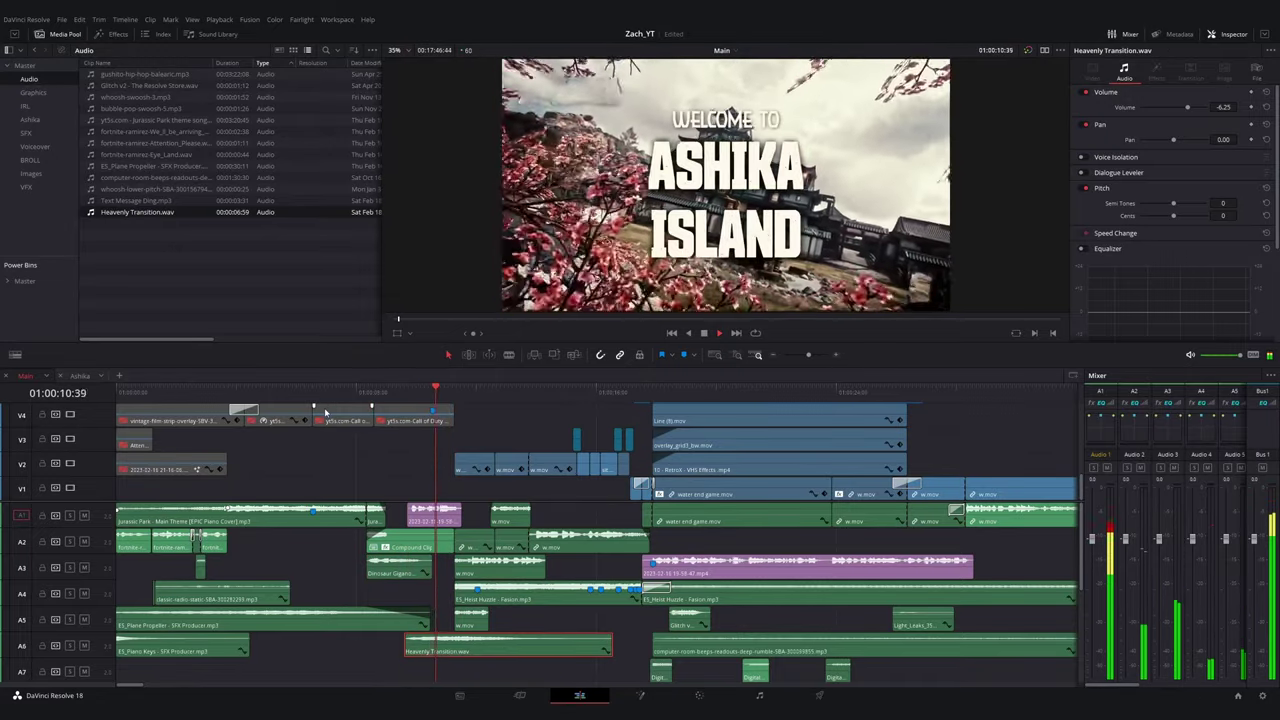
# - Shift Heavenly Transition.wav earlier on A6 to start where the Jurassic Park music on A1 ends, and play it back
pyautogui.moveTo(418, 652); pyautogui.dragTo(400, 653)
pyautogui.click(345, 392)
pyautogui.press('space')
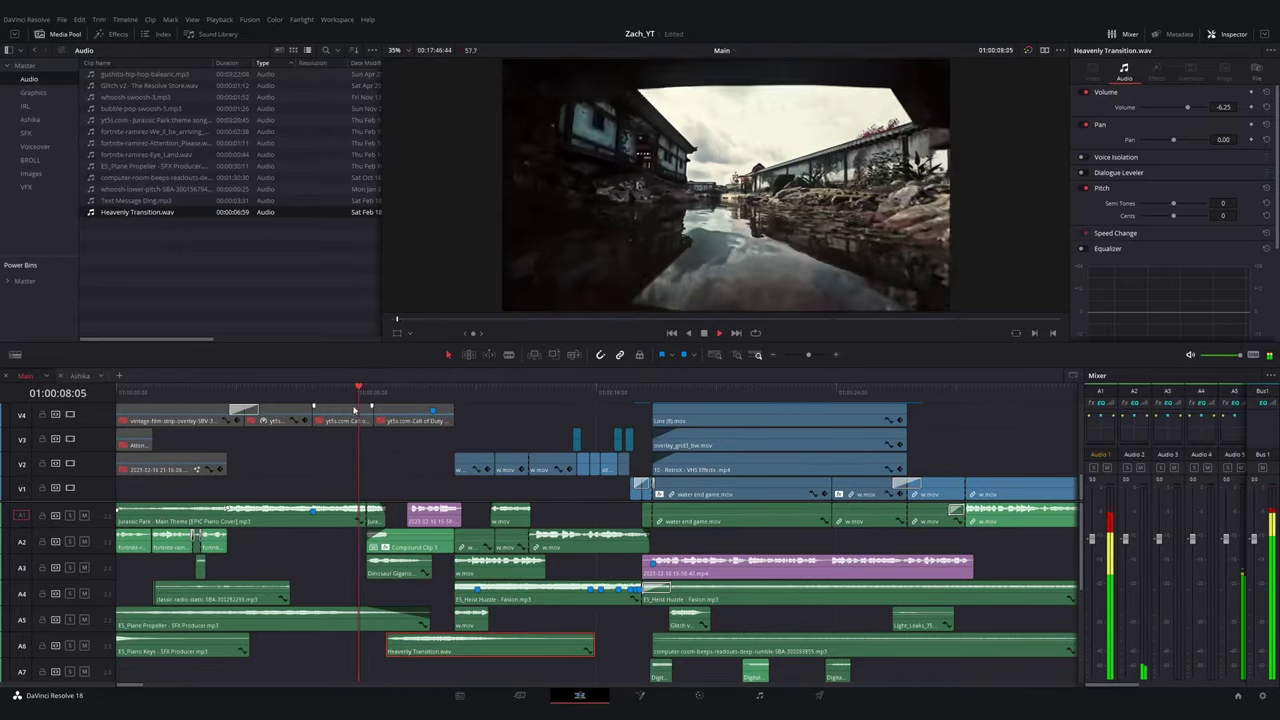
pyautogui.hotkey('ctrl', '=')
pyautogui.press('space')
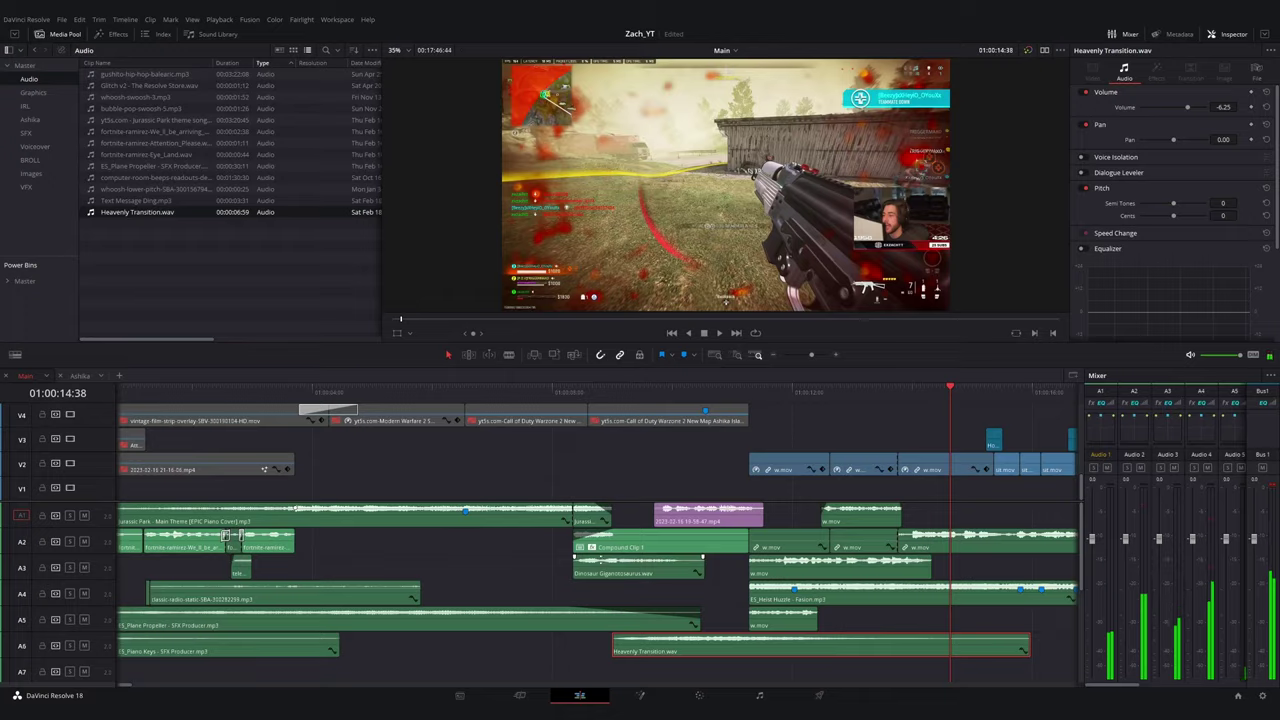
# - Align the start of Heavenly Transition.wav on A6 with the start of Compound Clip 1 on A2 and play it back
pyautogui.moveTo(643, 649); pyautogui.dragTo(606, 649)
pyautogui.click(560, 392)
pyautogui.press('space')
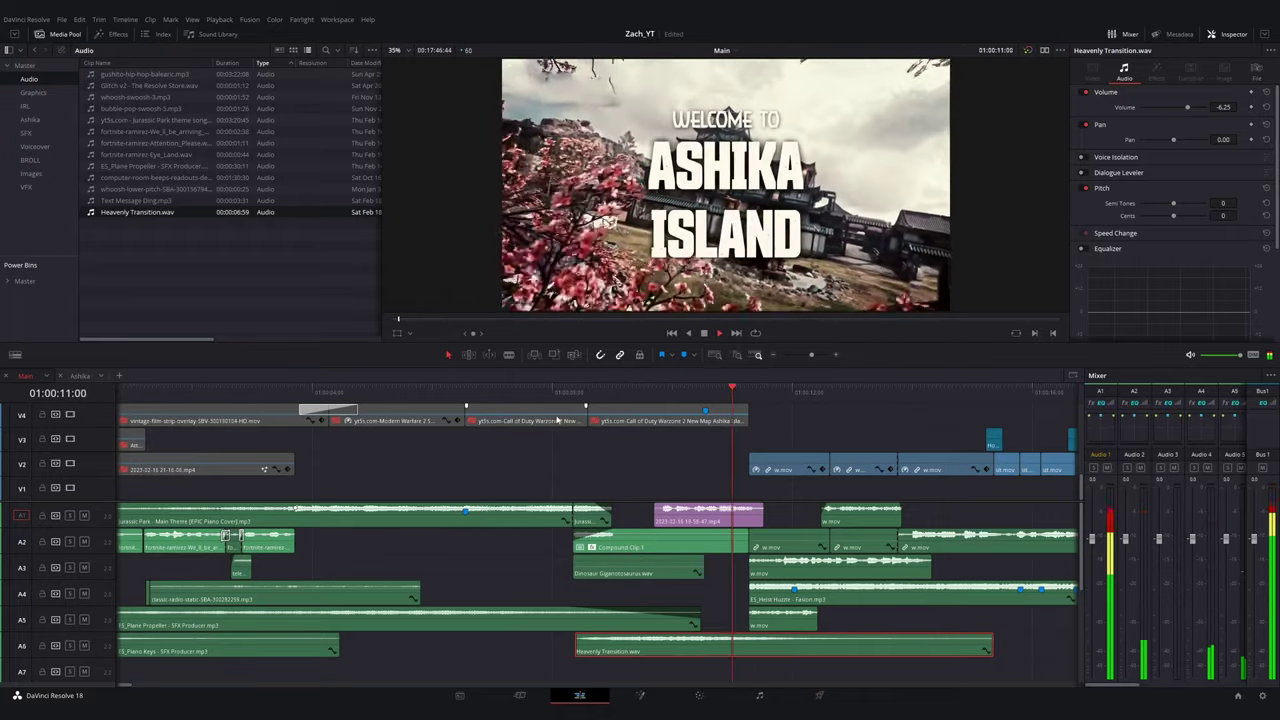
# - Play back the edit from the intro through the map and squad graphics sections to review the pacing and sound
pyautogui.hotkey('ctrl', '-')
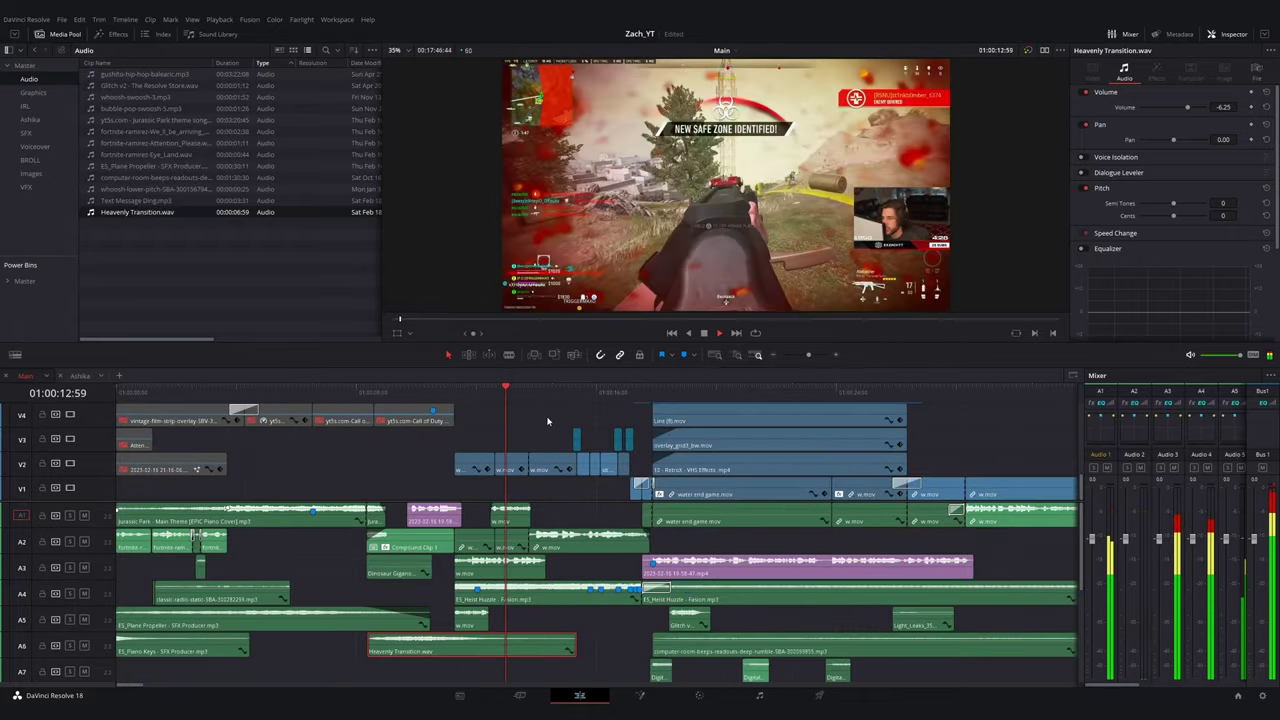
pyautogui.hotkey('ctrl', '-')
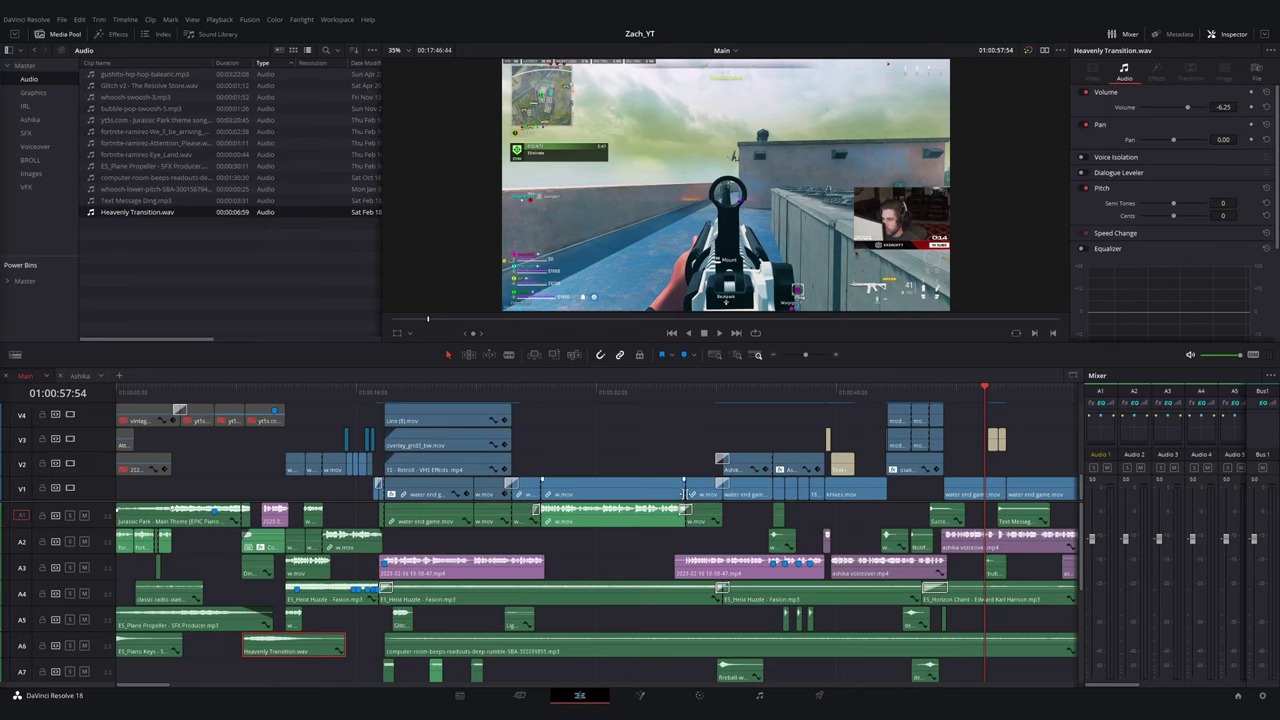
pyautogui.click(360, 394)
pyautogui.press('space')
pyautogui.hotkey('ctrl', '=')
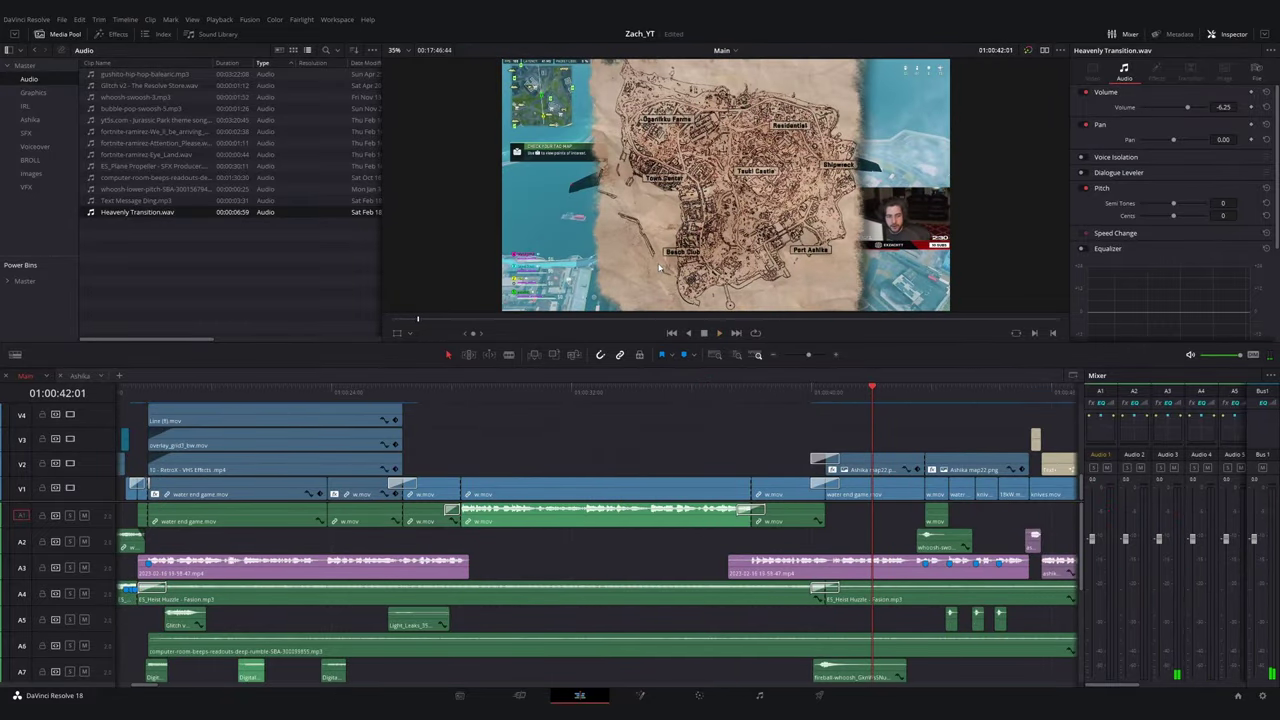
pyautogui.press('space')
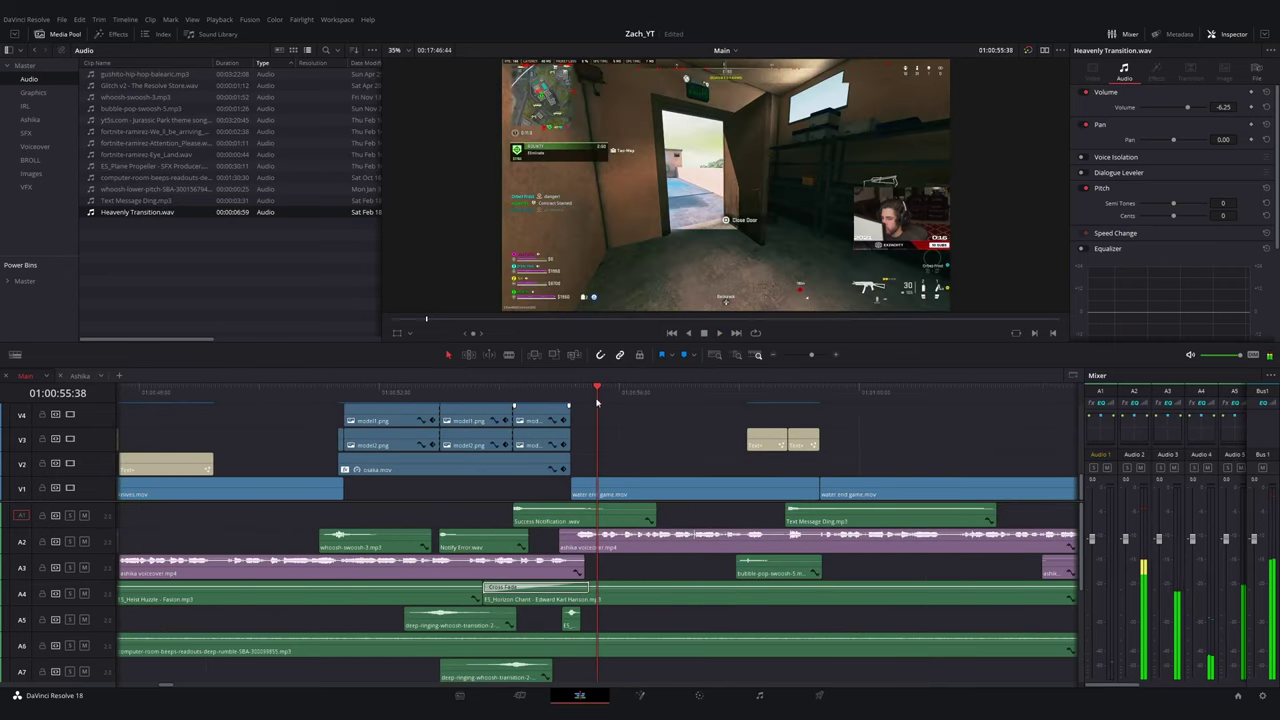
# - Copy the SPLIT title on V3 to 01:00:55:20 and set its layout center Y to 0.5
pyautogui.click(757, 440)
pyautogui.moveTo(643, 446); pyautogui.dragTo(600, 443)
pyautogui.click(1130, 129)
pyautogui.doubleClick(1235, 170)
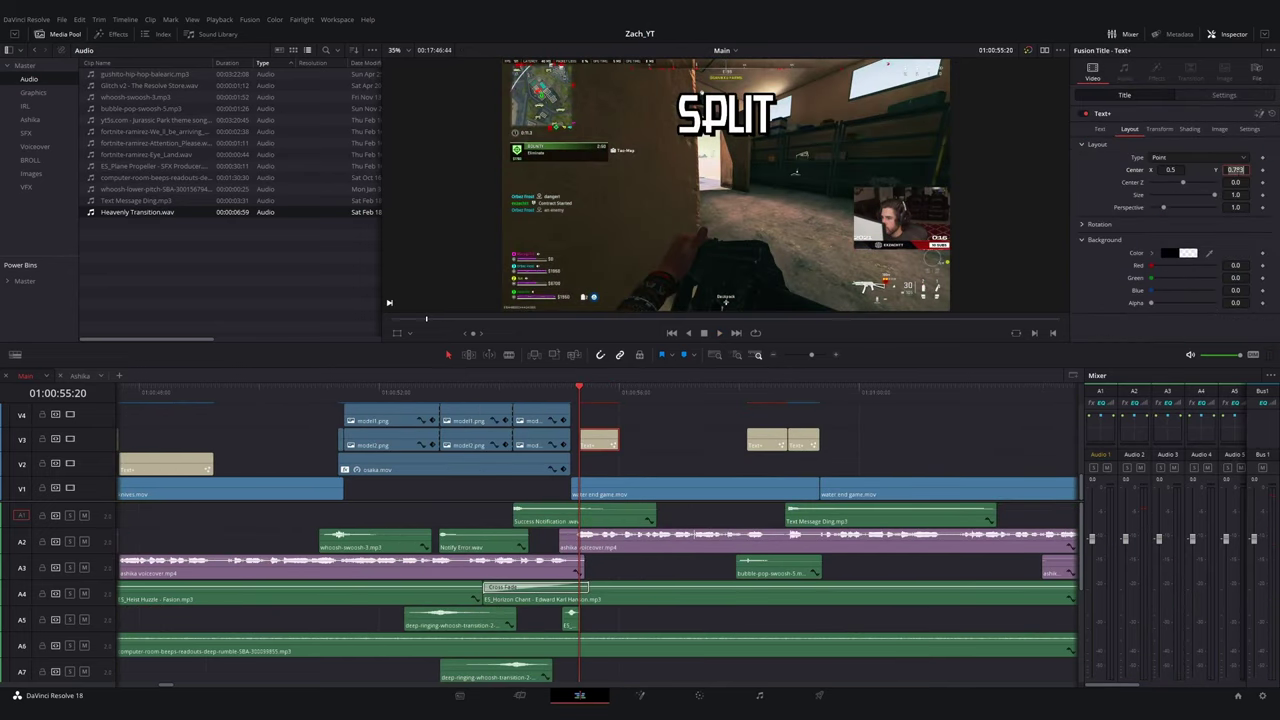
pyautogui.write('0.5')
pyautogui.press('Tab')
# - Replace the copied title's text with ONE
pyautogui.click(1100, 129)
pyautogui.moveTo(1108, 159); pyautogui.dragTo(1023, 162)
pyautogui.press('BackSpace')
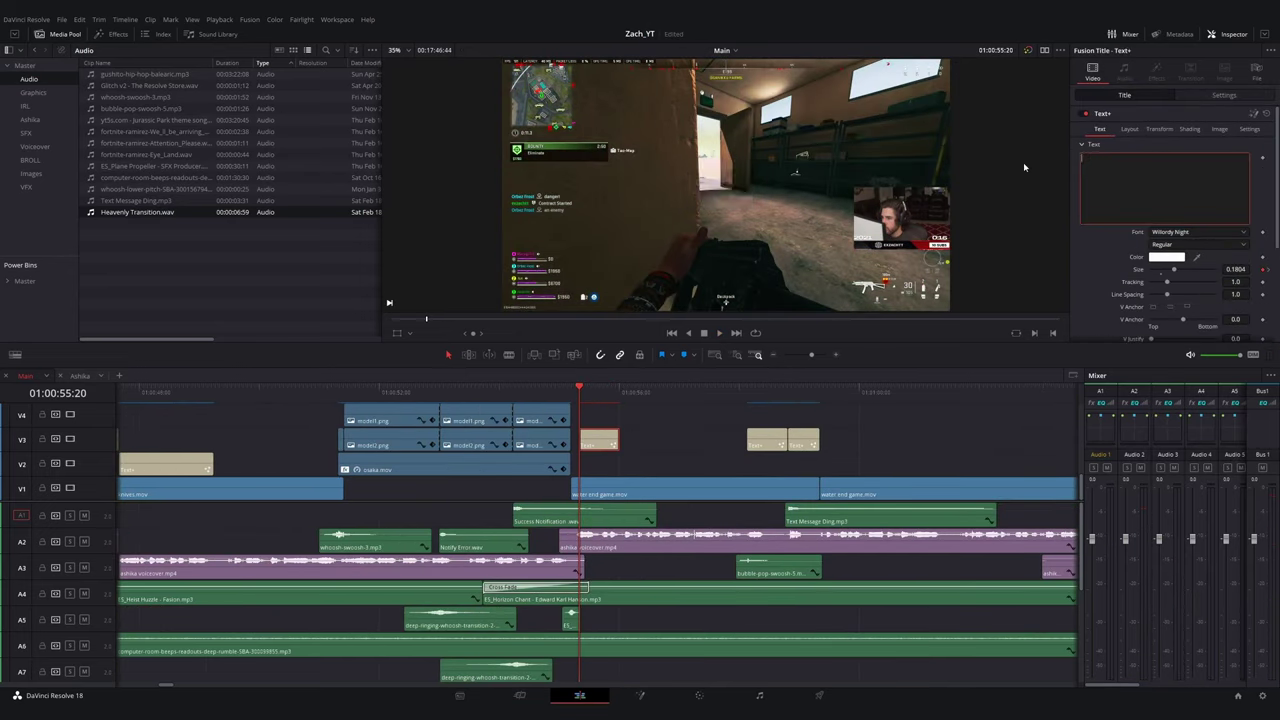
pyautogui.write('ONEd')
pyautogui.press('BackSpace')
# - Move the ONE title slightly earlier on V3 and set its zoom to 0.470
pyautogui.click(604, 442)
pyautogui.scroll(3, 615, 441)
pyautogui.moveTo(615, 441); pyautogui.dragTo(599, 441)
pyautogui.click(1224, 95)
pyautogui.moveTo(1160, 129); pyautogui.dragTo(1107, 129)
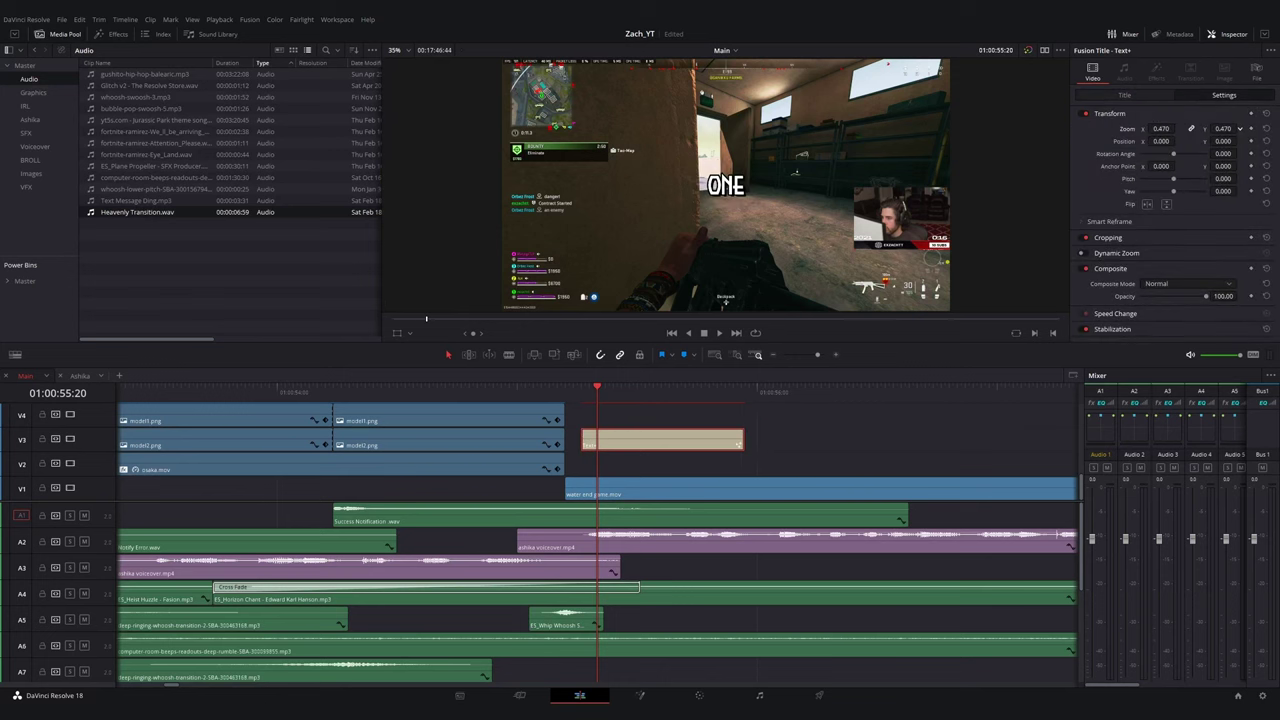
# - Keyframe the ONE title's Size at the start of its clip on V3, at 01:00:55:16
pyautogui.press('space')
pyautogui.click(597, 396)
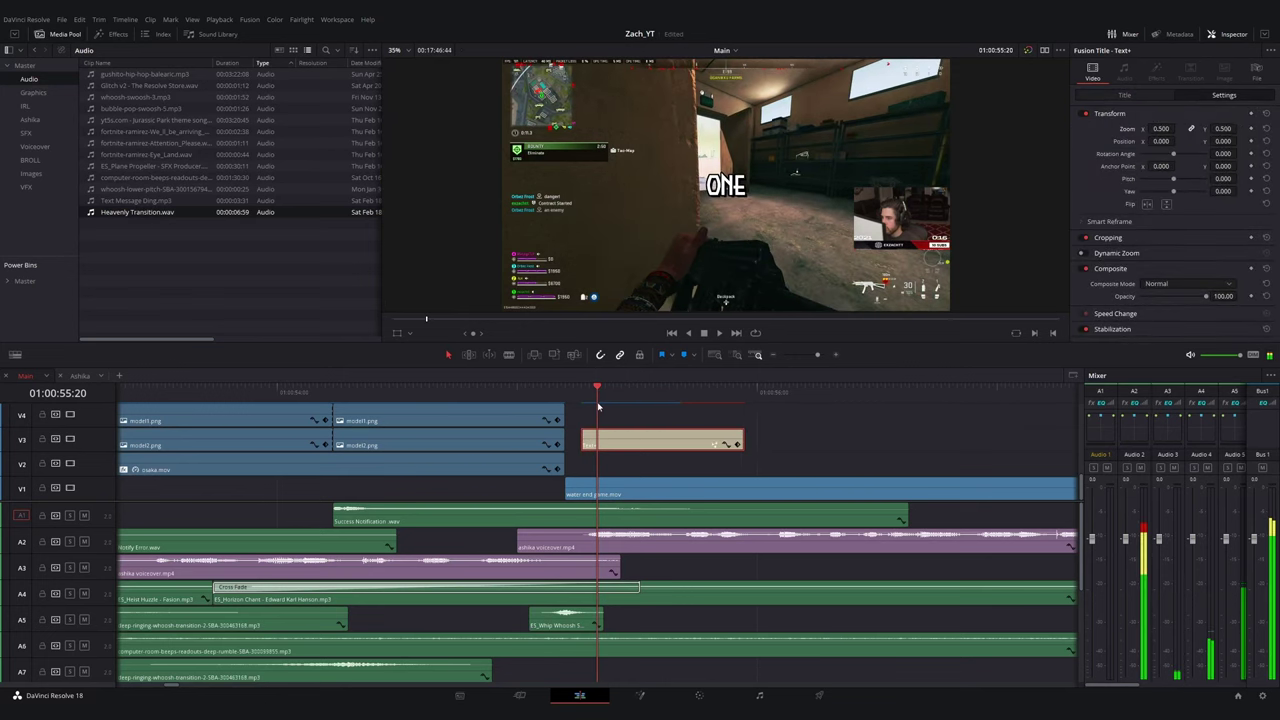
pyautogui.click(1124, 95)
pyautogui.click(1268, 270)
pyautogui.click(1257, 270)
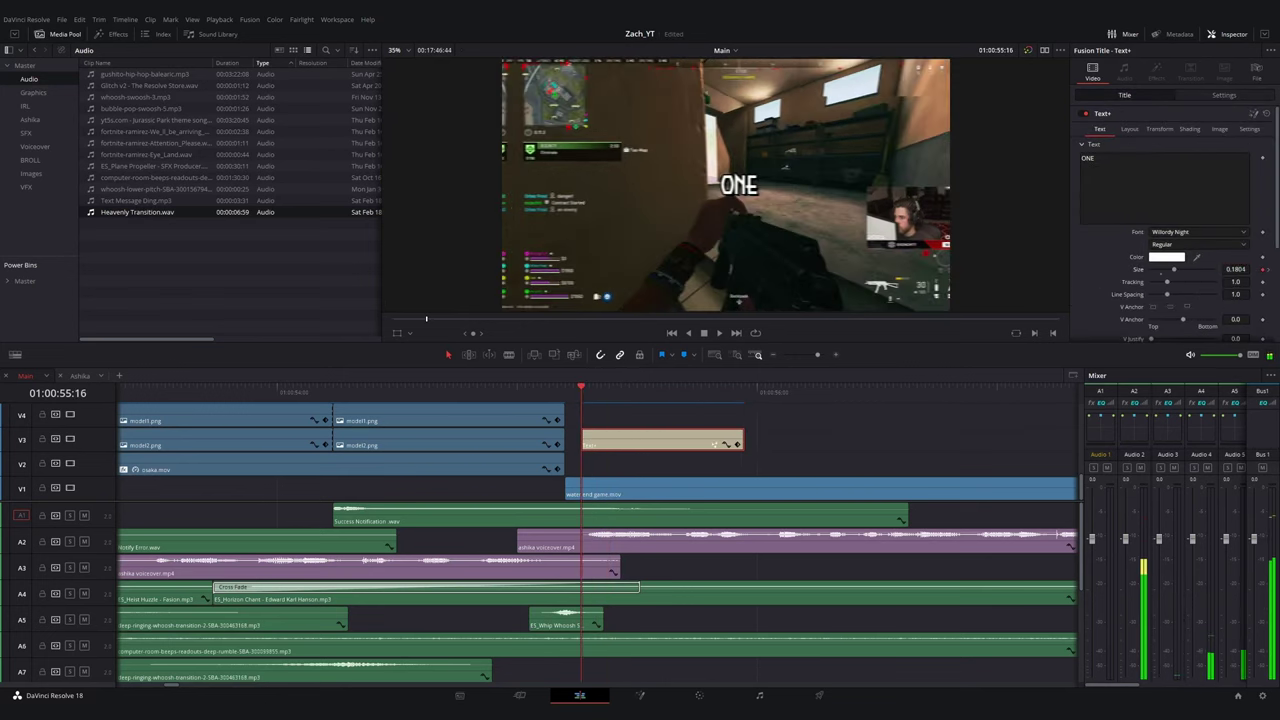
# - Trim ONE to end at 01:00:55:26, copy the title there on V3 and change its text to OF MY
pyautogui.moveTo(570, 395); pyautogui.dragTo(617, 390)
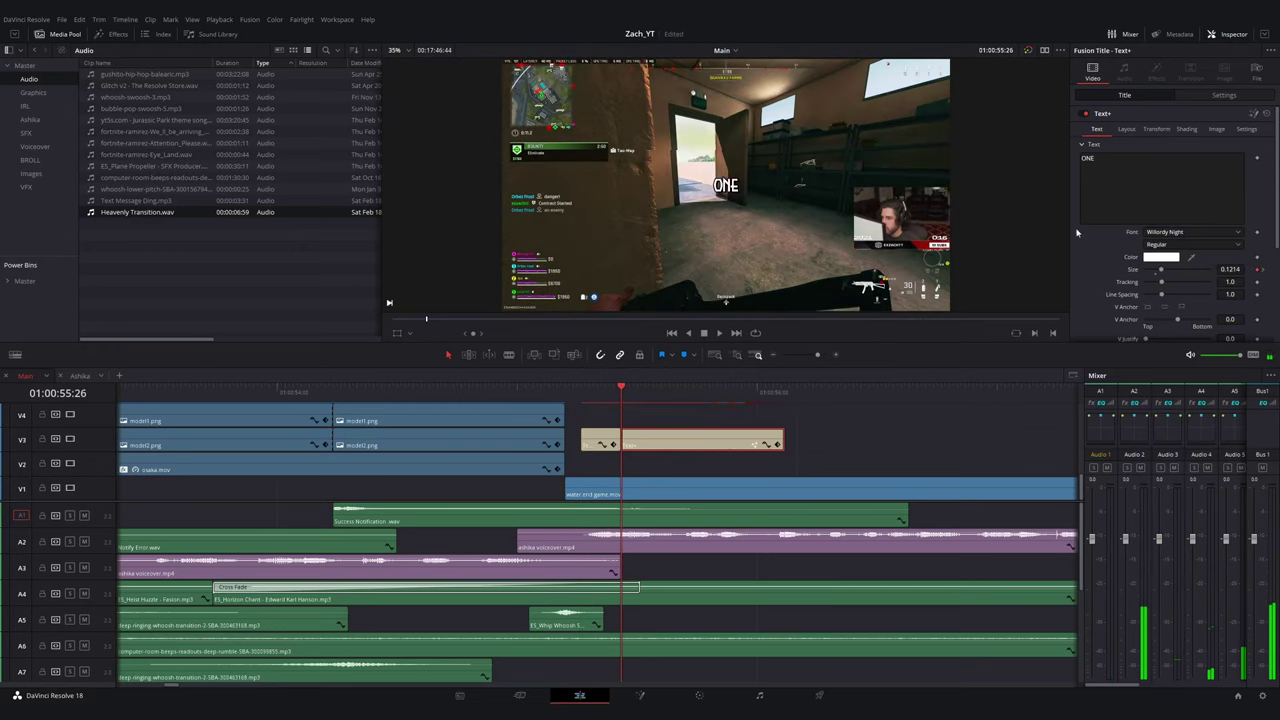
pyautogui.moveTo(1108, 160); pyautogui.dragTo(1031, 160)
pyautogui.write('OF MY')
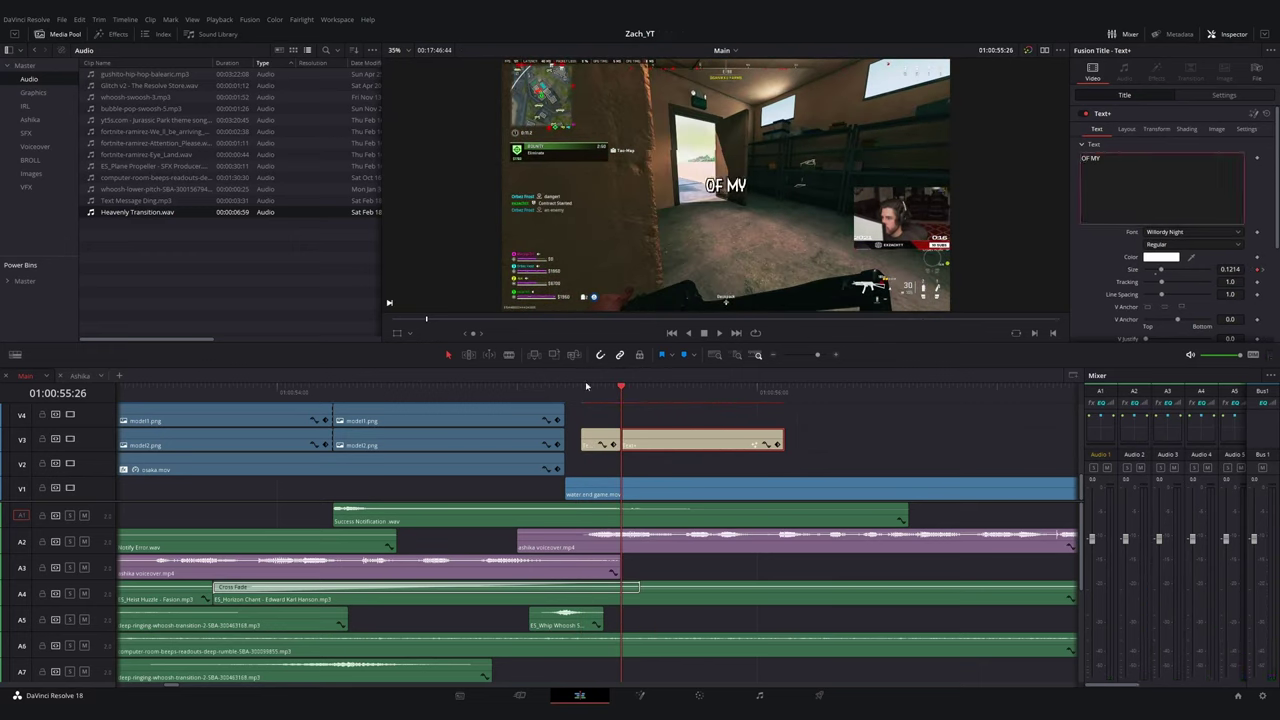
# - Copy the title on V3 to 01:00:55:42 and change its text to BIGGEST
pyautogui.moveTo(621, 390); pyautogui.dragTo(686, 406)
pyautogui.moveTo(665, 443); pyautogui.dragTo(729, 443)
pyautogui.moveTo(1108, 160); pyautogui.dragTo(1034, 149)
pyautogui.write('BIGGEST')
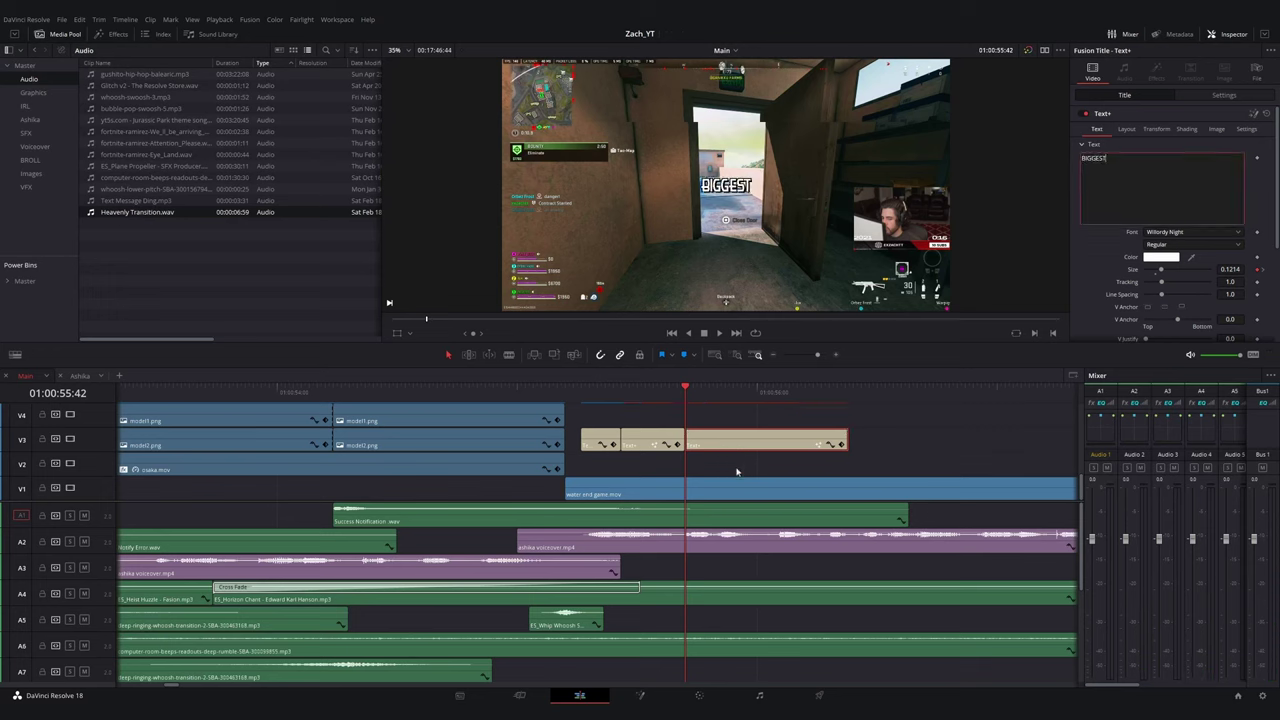
# - Copy the BIGGEST title to a later point on V3 and change its text to TIPS
pyautogui.moveTo(724, 446); pyautogui.dragTo(812, 448)
pyautogui.moveTo(1118, 159); pyautogui.dragTo(1054, 143)
pyautogui.write('T')
# - Play the title sequence against the voiceover and trim the TIPS title to end at 01:00:56:18
pyautogui.click(585, 391)
pyautogui.press('space')
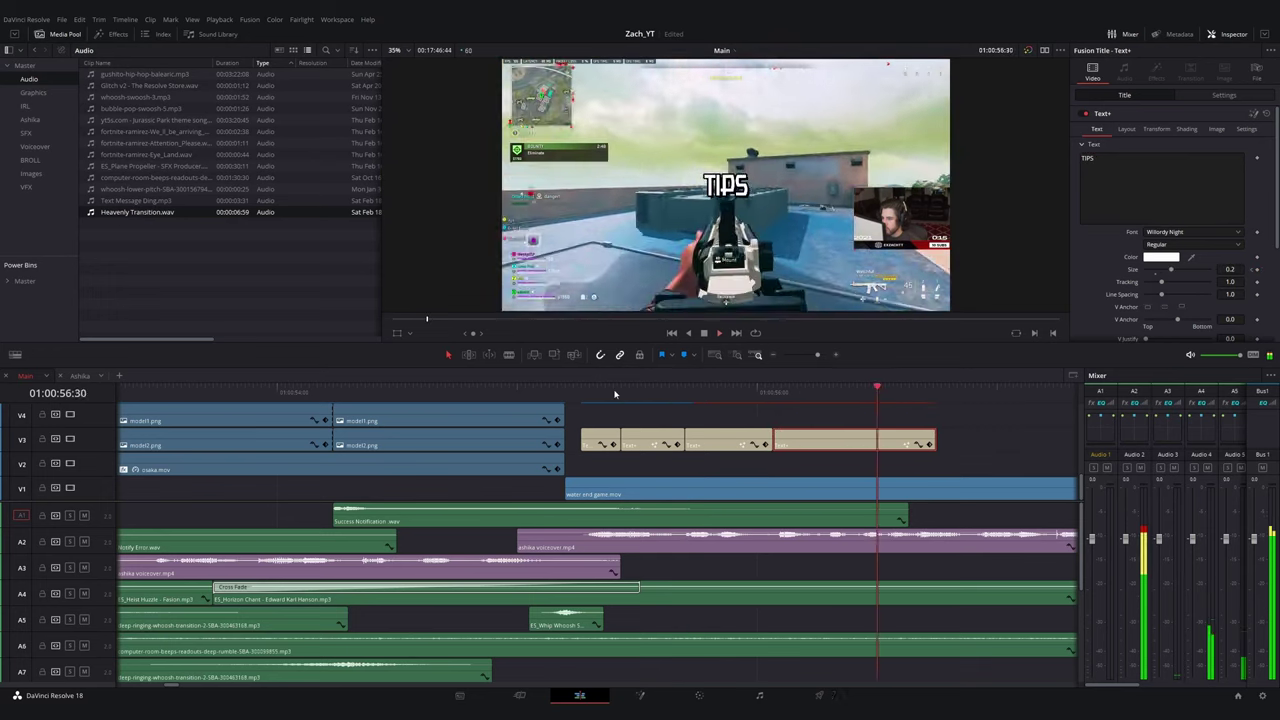
pyautogui.press('space')
pyautogui.moveTo(877, 391); pyautogui.dragTo(829, 391)
pyautogui.moveTo(934, 440); pyautogui.dragTo(829, 438)
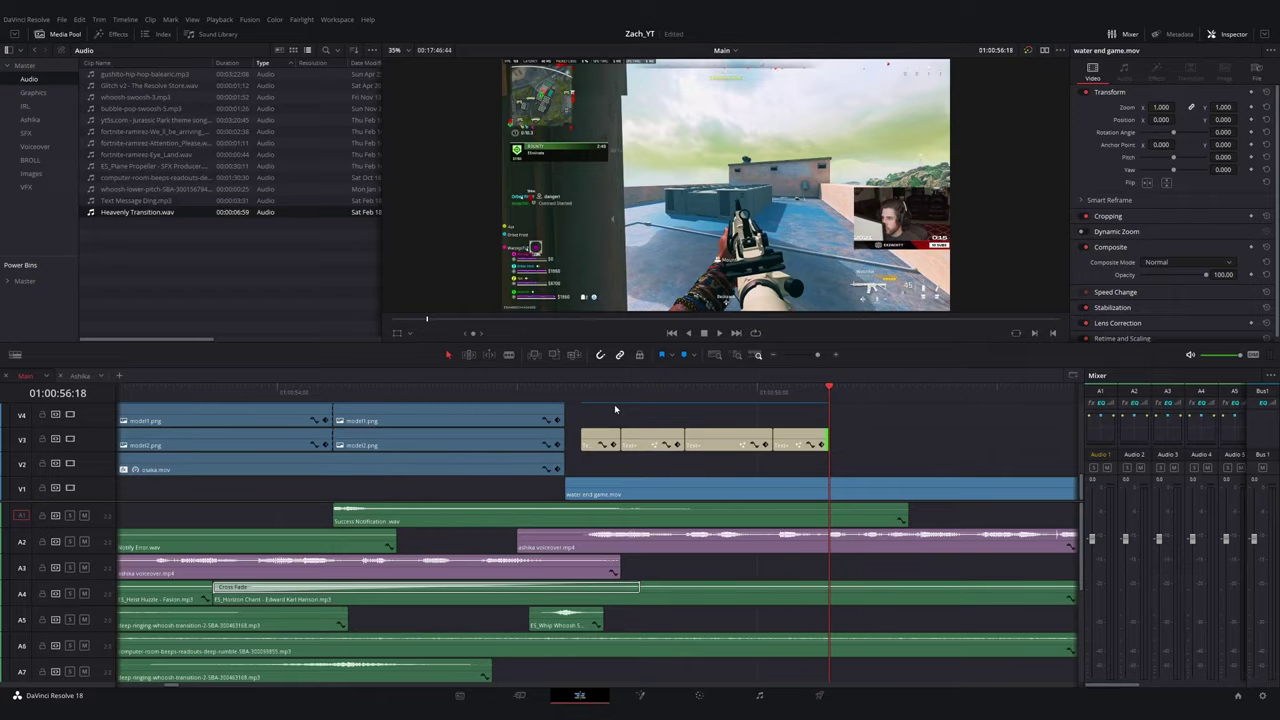
# - Play back the gameplay after the TIPS title through the Port Ashika plane shot to check it against the voiceover
pyautogui.press('space')
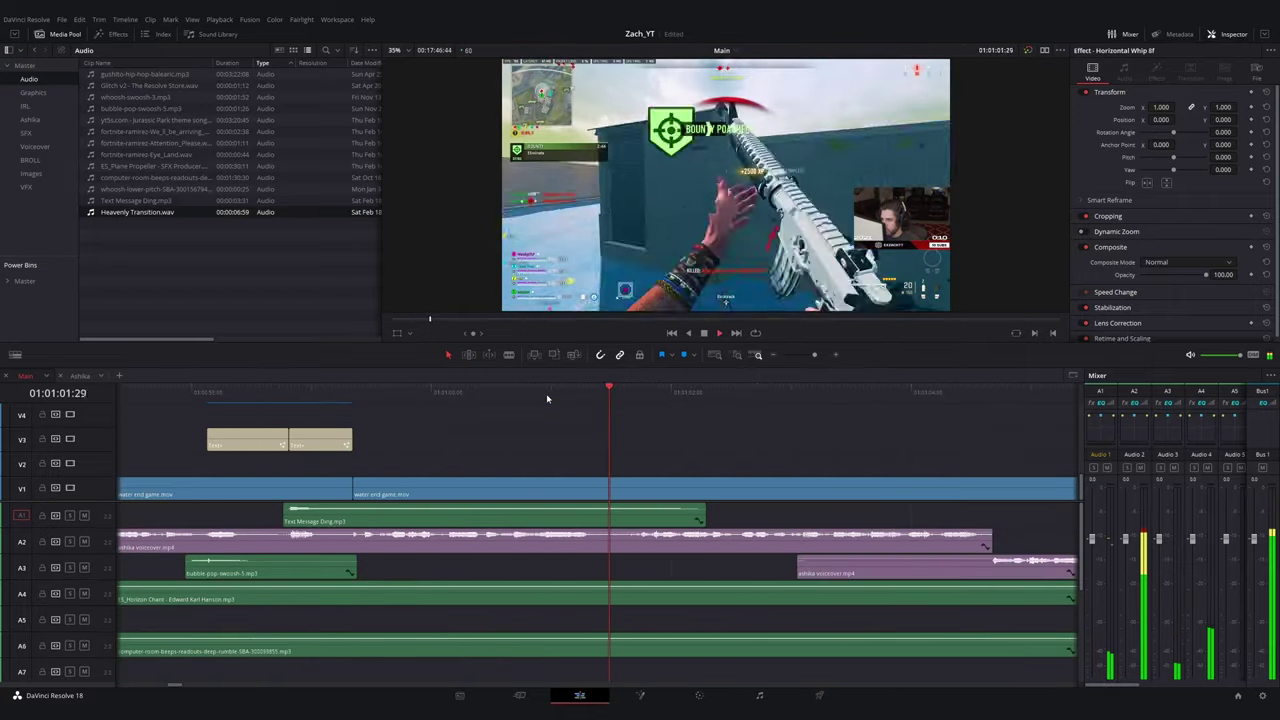
pyautogui.click(757, 487)
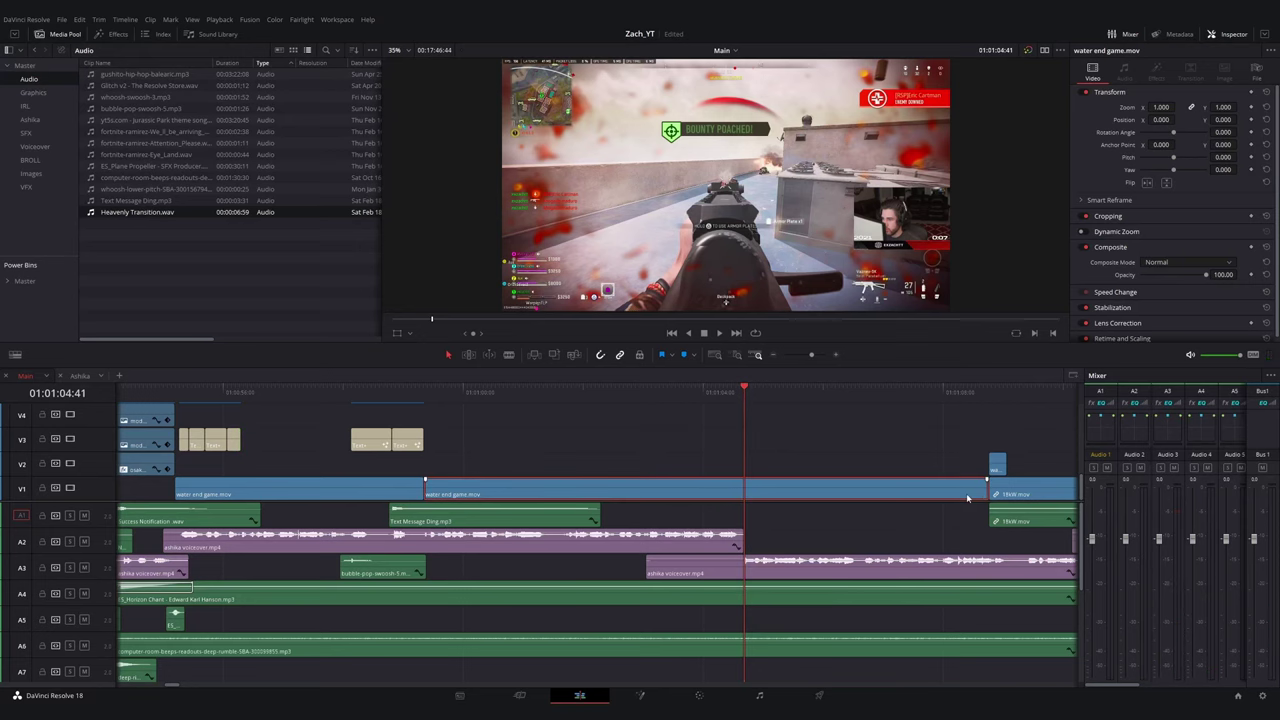
pyautogui.click(976, 395)
pyautogui.hotkey('ctrl', '=')
pyautogui.click(457, 395)
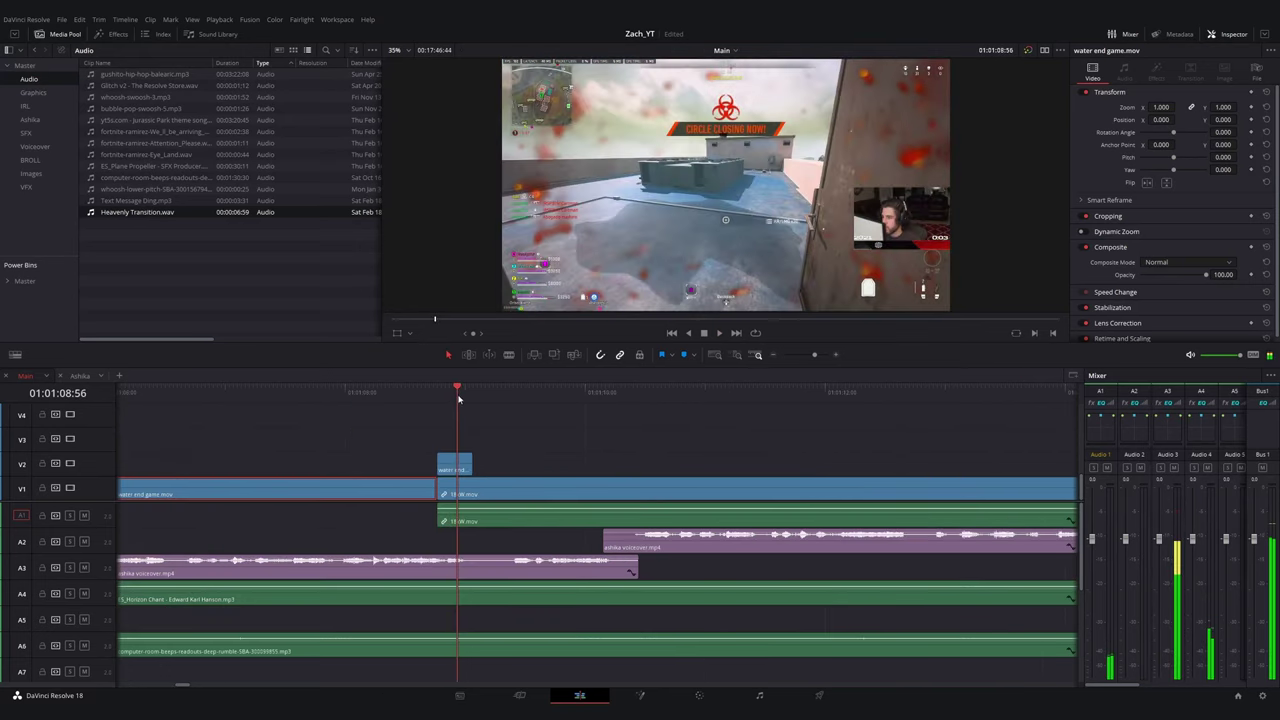
pyautogui.press('Up')
pyautogui.hotkey('ctrl', '-')
pyautogui.hotkey('ctrl', '-')
pyautogui.click(336, 394)
pyautogui.press('space')
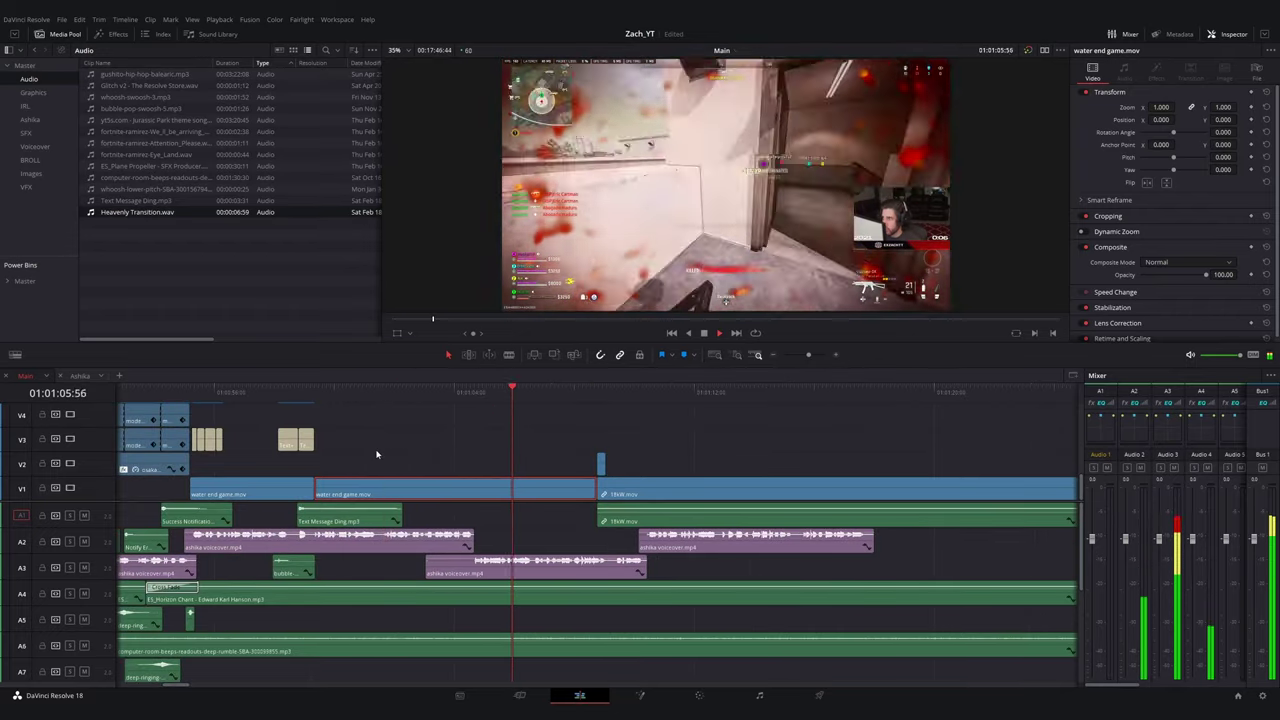
pyautogui.moveTo(612, 397); pyautogui.dragTo(616, 408)
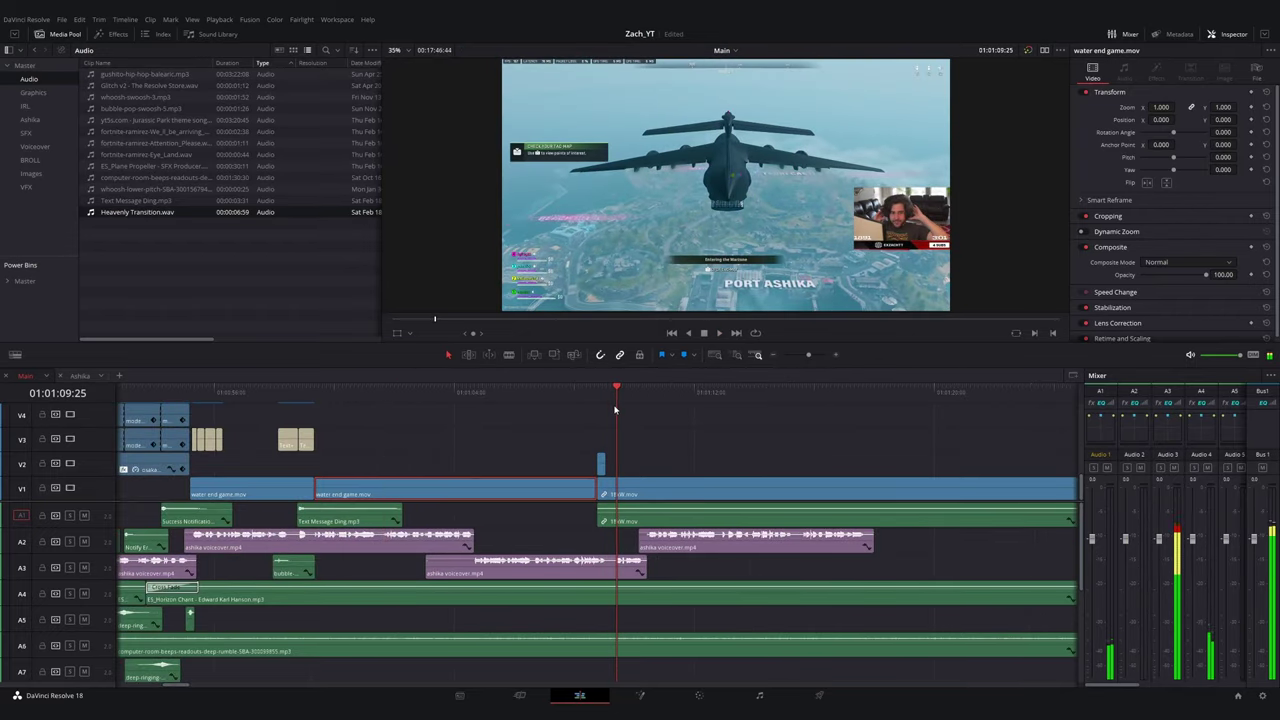
# - Delete the short V2 clip over the plane shot and split the water end game.mov clip on V1 at 01:01:04:41
pyautogui.click(602, 468)
pyautogui.press('BackSpace')
pyautogui.click(470, 398)
pyautogui.press('Down')
pyautogui.click(491, 482)
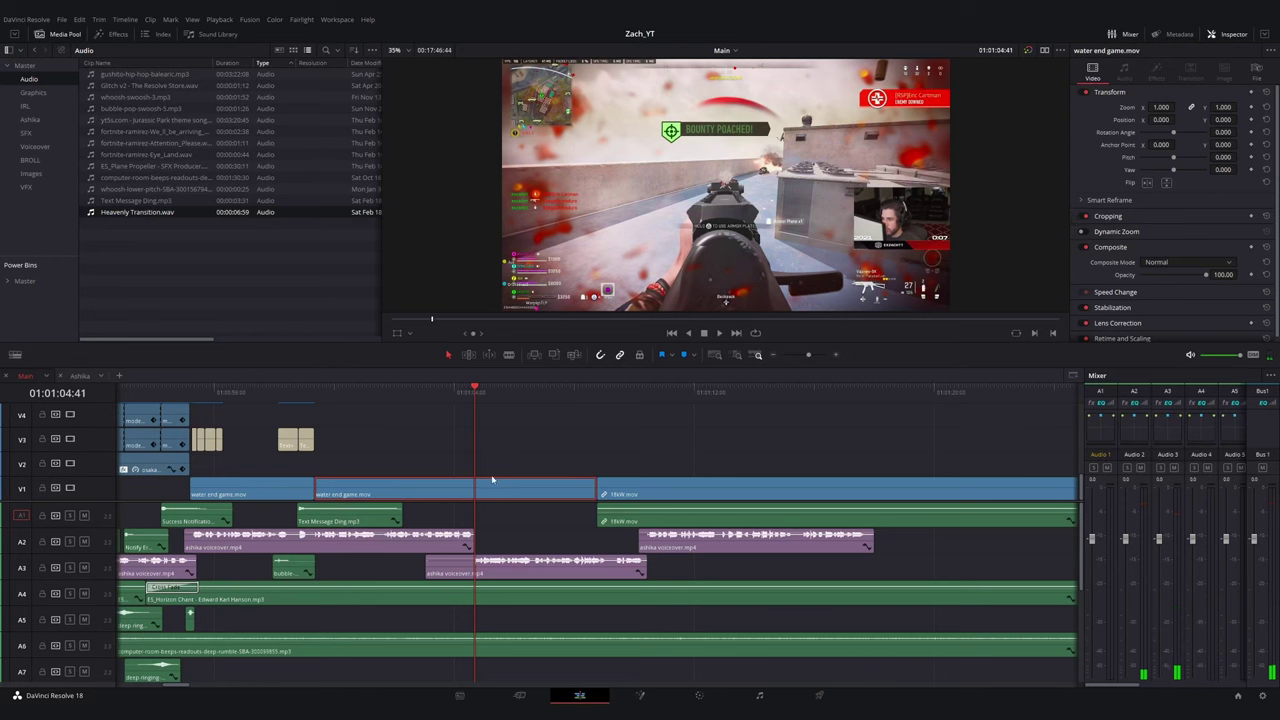
pyautogui.hotkey('ctrl', 'b')
# - Apply the Transform effect to the clip after the cut, keyframe Position X, Position Y and Zoom, and set motion blur to 1.000
pyautogui.click(115, 37)
pyautogui.click(27, 146)
pyautogui.doubleClick(292, 220)
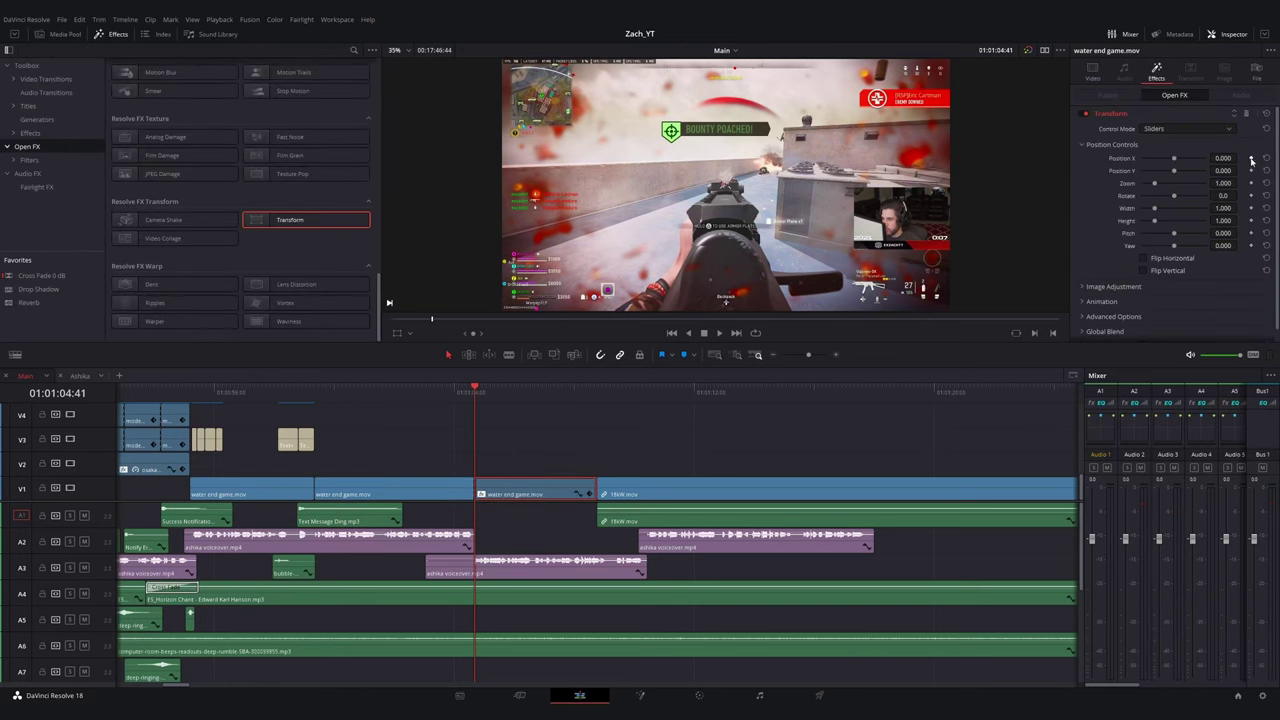
pyautogui.click(1082, 301)
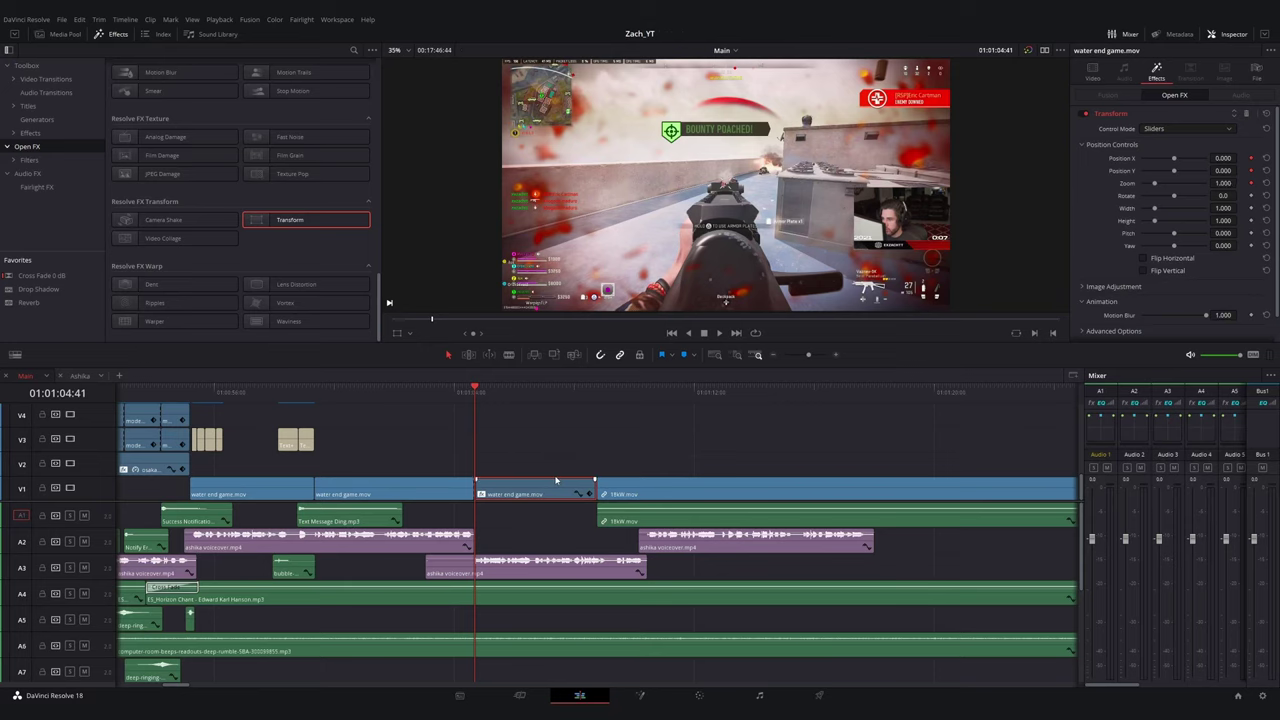
# - At 01:01:04:47, set the Transform effect's Zoom to 0.5, Position Y to 0.25 and Position X to -0.25
pyautogui.press('Right')
pyautogui.press('Right')
pyautogui.press('Right')
pyautogui.press('Right')
pyautogui.press('Right')
pyautogui.press('Right')
pyautogui.moveTo(1223, 183); pyautogui.dragTo(1197, 171)
pyautogui.write('.5')
pyautogui.press('Return')
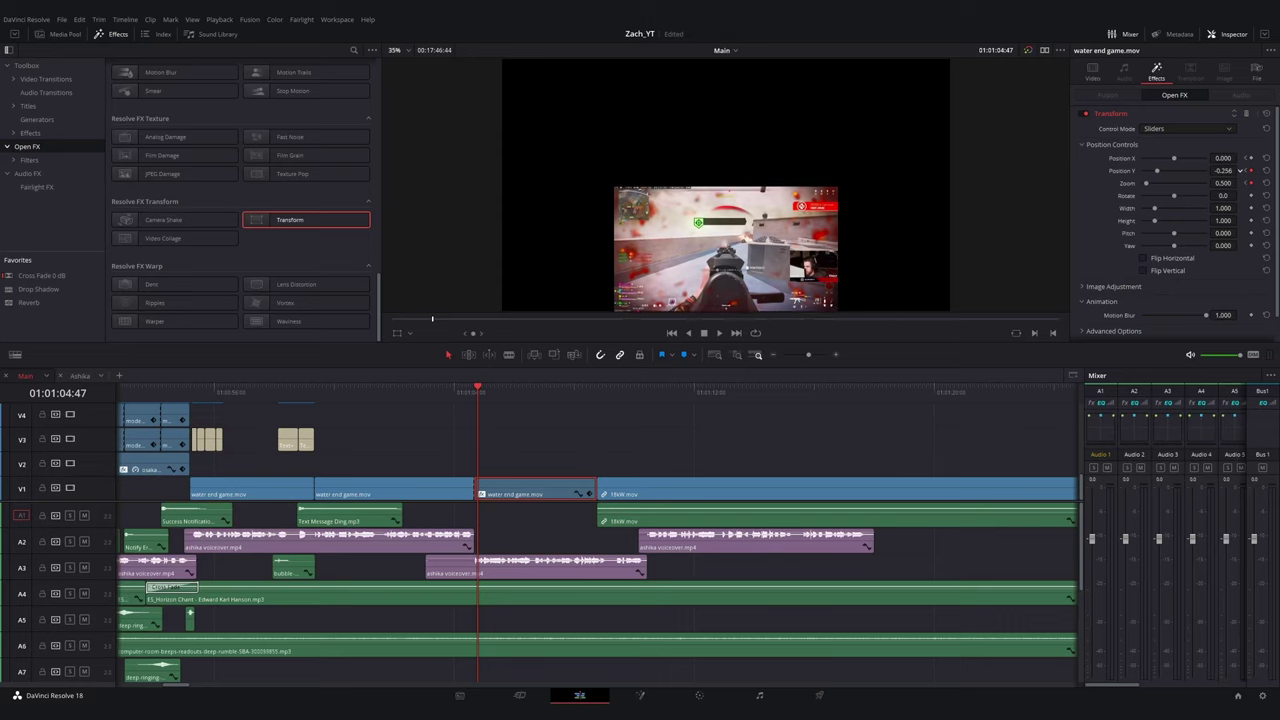
pyautogui.write('0.25')
pyautogui.press('Return')
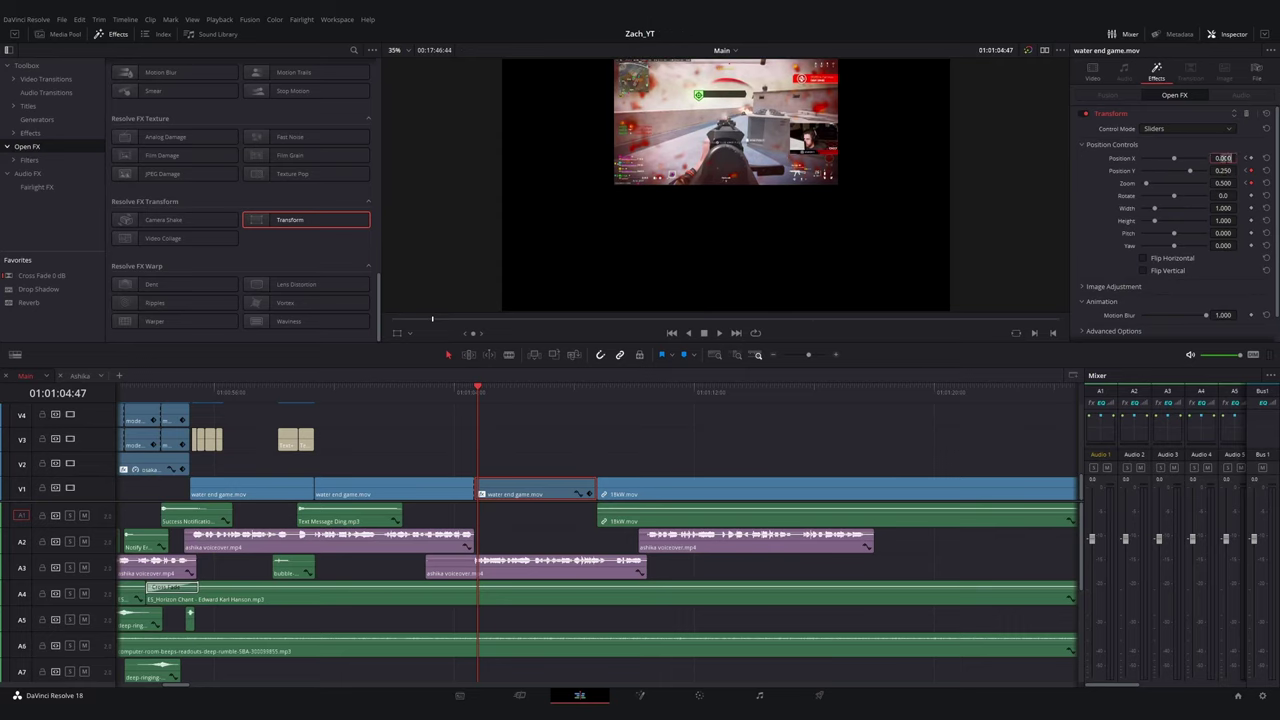
pyautogui.write('-0.25')
pyautogui.press('Return')
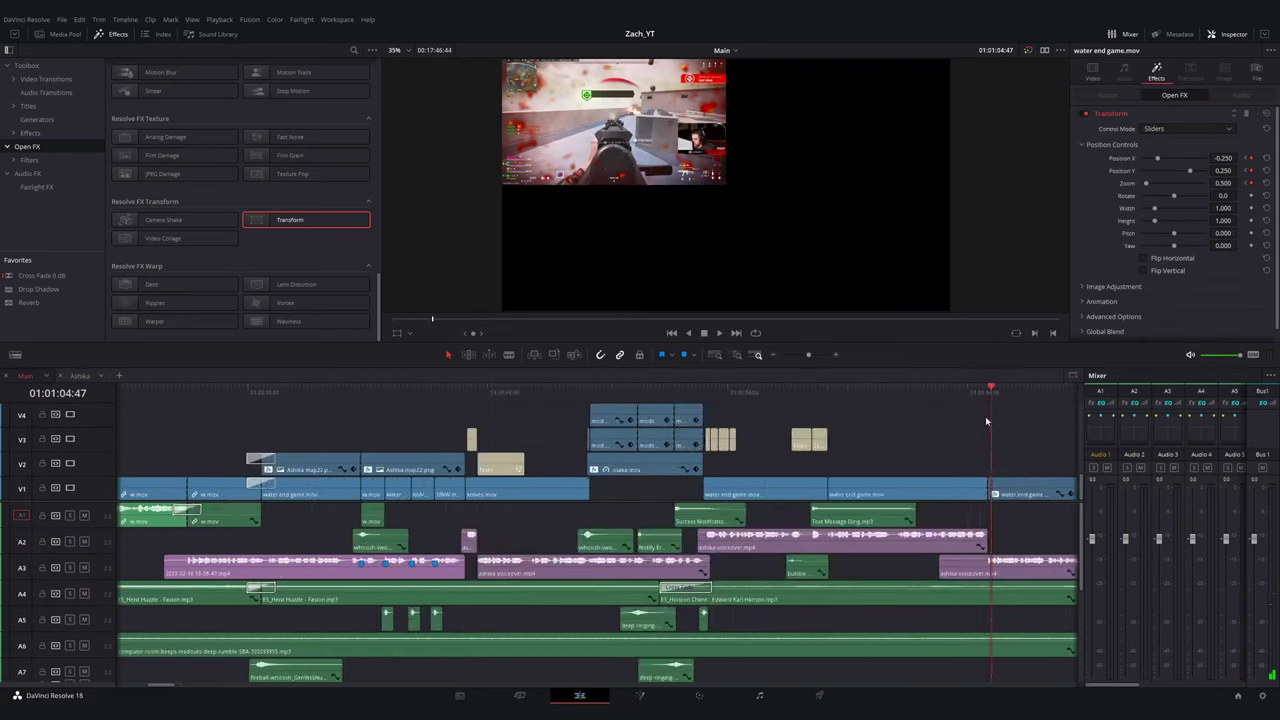
# - Cut a gameplay section out of the Ashika timeline and stack it in Main at 01:01:04:41 beneath the shrunken clip, moved to V4
pyautogui.click(735, 489)
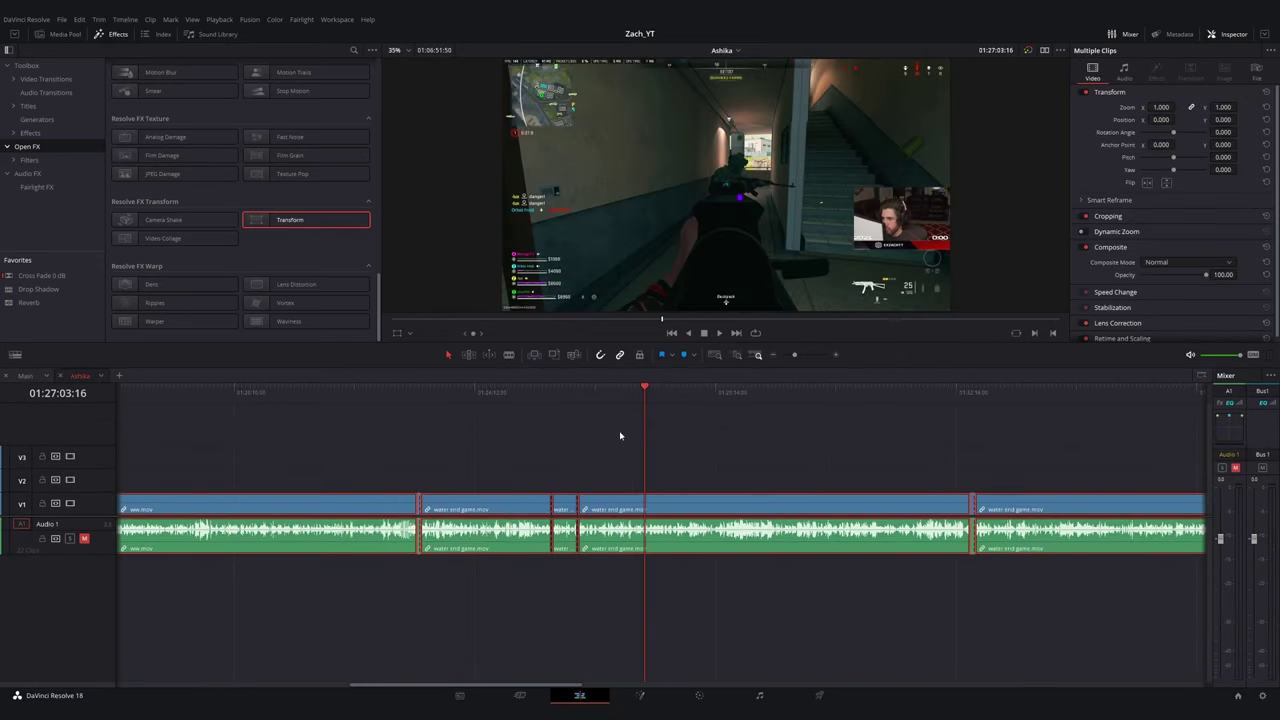
pyautogui.click(676, 508)
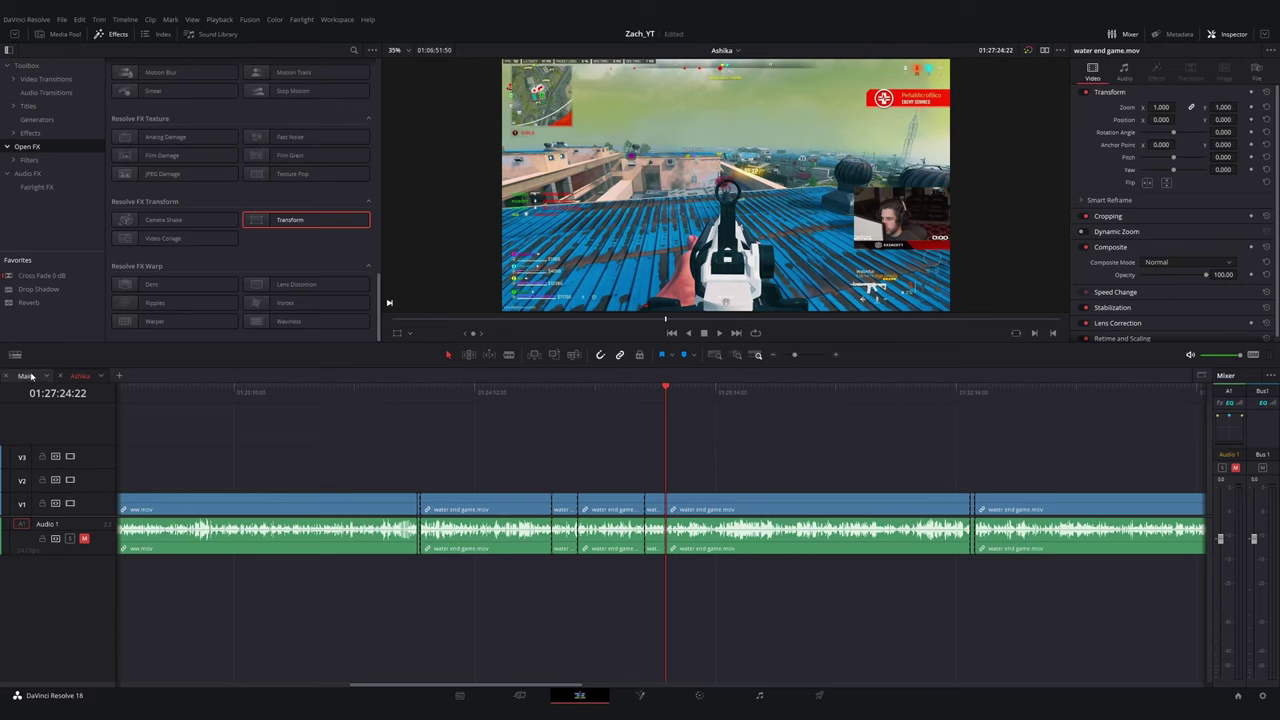
pyautogui.click(25, 375)
pyautogui.click(566, 393)
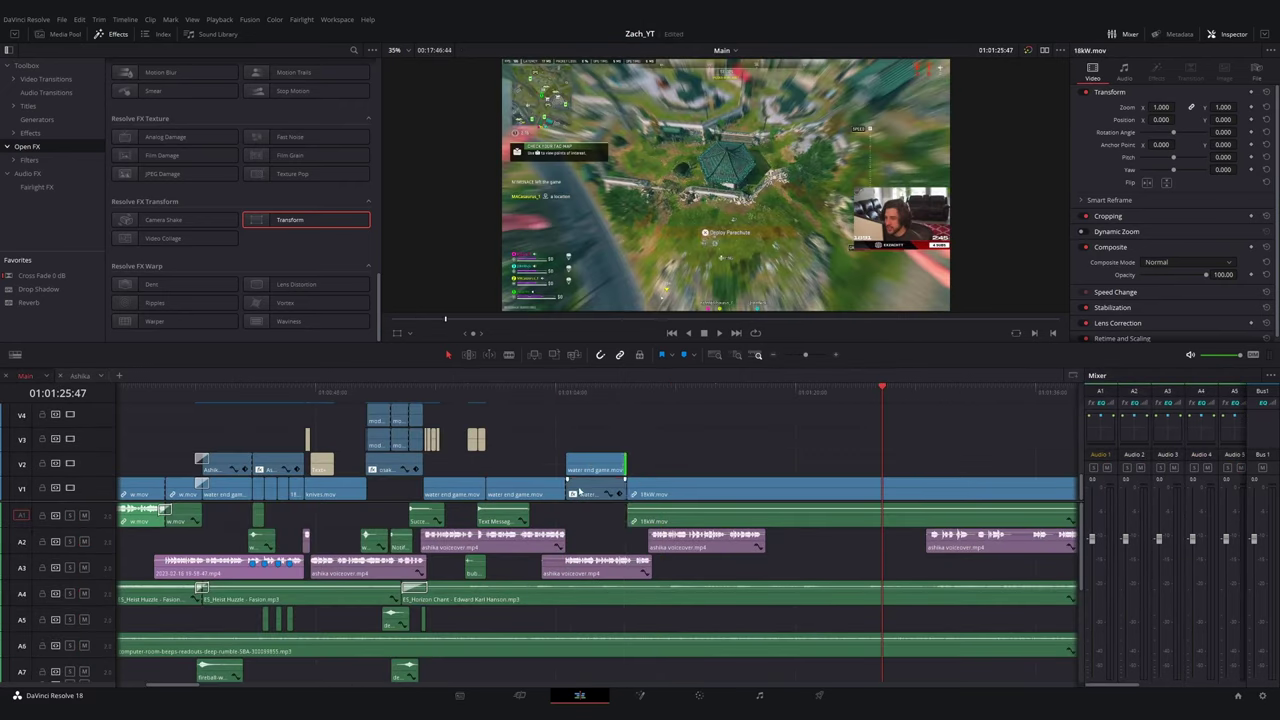
pyautogui.click(590, 484)
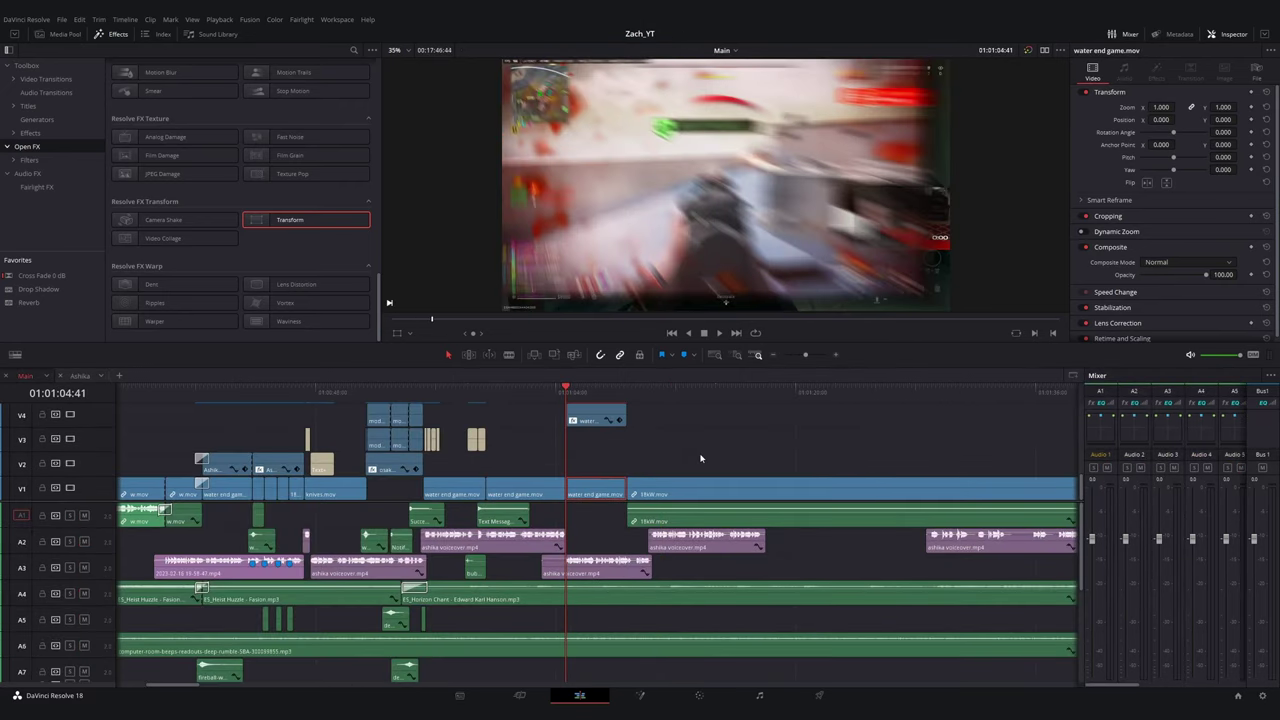
# - Apply Transform to the added gameplay clip and set Zoom to 0.5, Position X to -0.25 and Position Y to -0.25
pyautogui.moveTo(700, 458); pyautogui.dragTo(597, 494)
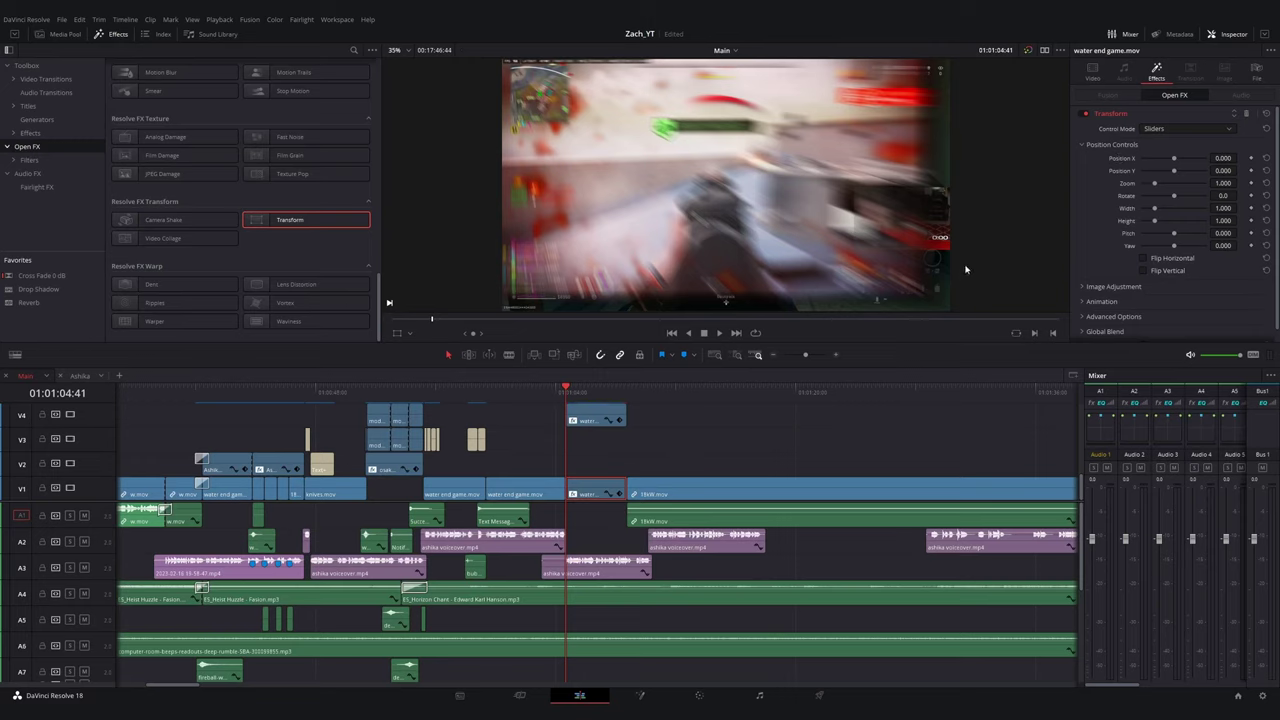
pyautogui.write('0.5')
pyautogui.press('Tab')
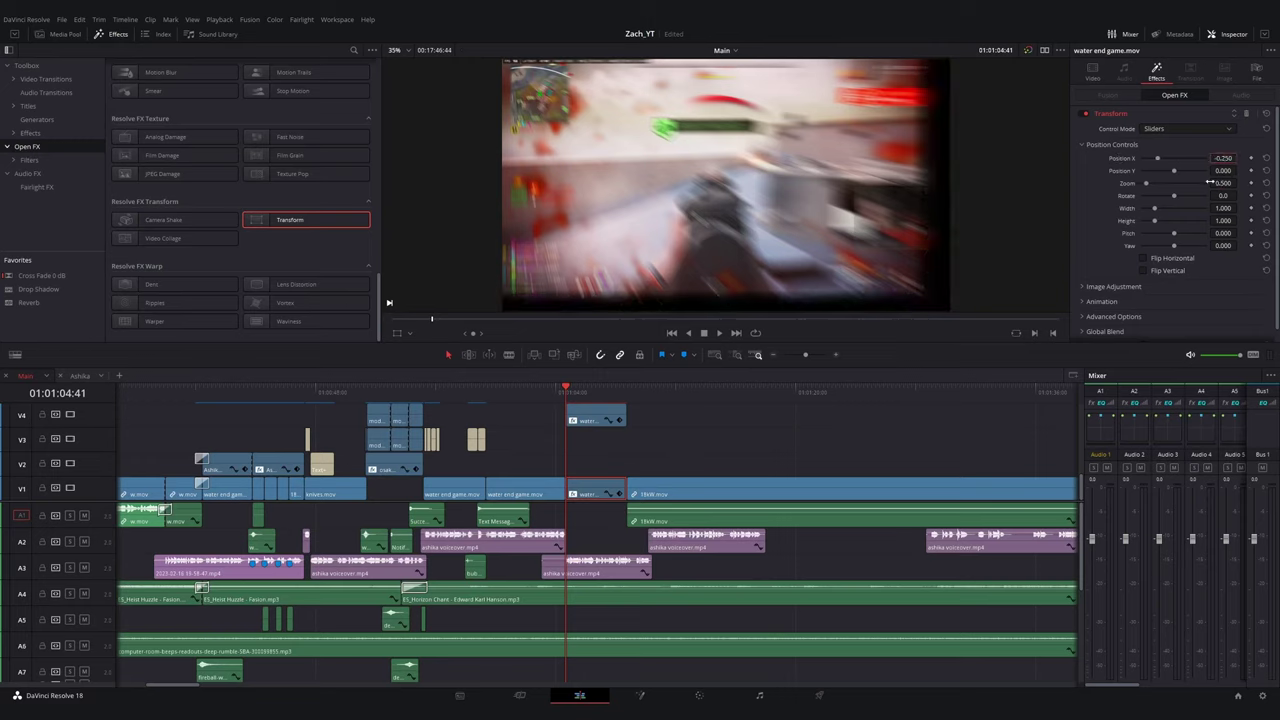
pyautogui.click(1223, 171)
pyautogui.doubleClick(1227, 171)
pyautogui.write('-0.25')
pyautogui.press('Return')
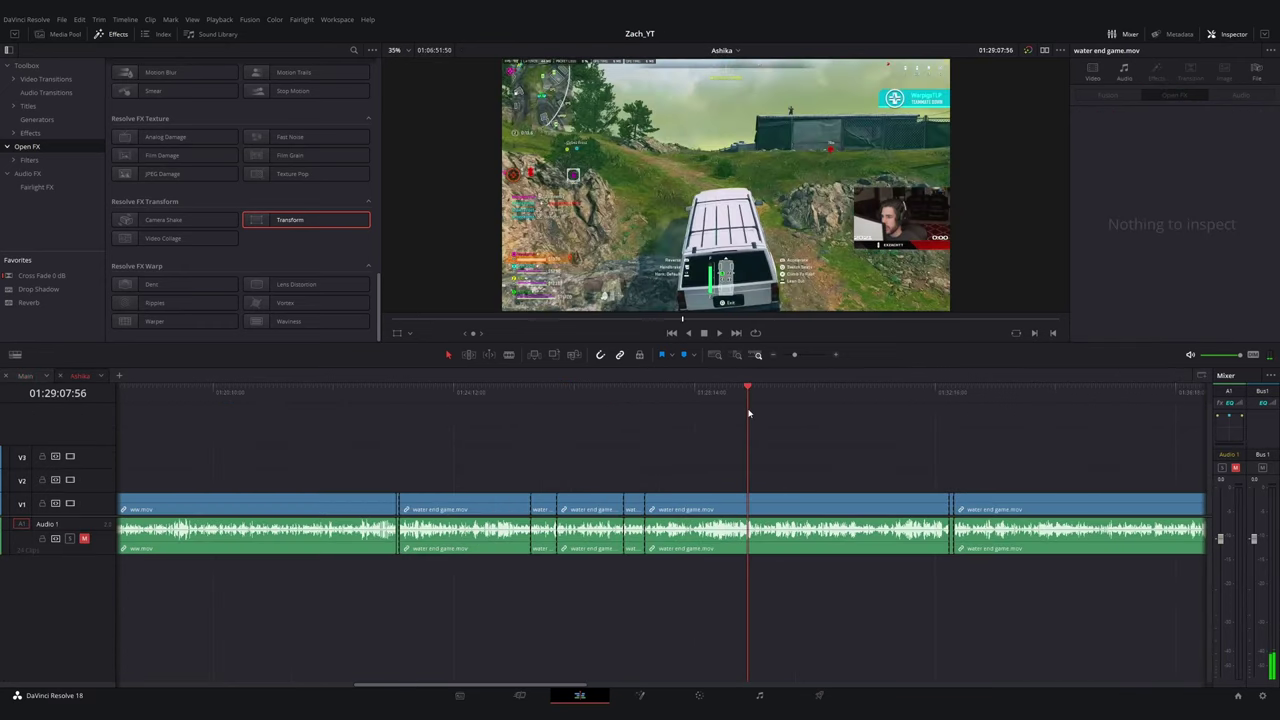
# - Add another Ashika gameplay clip on V3 and use Transform to fit it into the frame's upper-right quarter, with Position X 0.25
pyautogui.moveTo(680, 505); pyautogui.dragTo(671, 451)
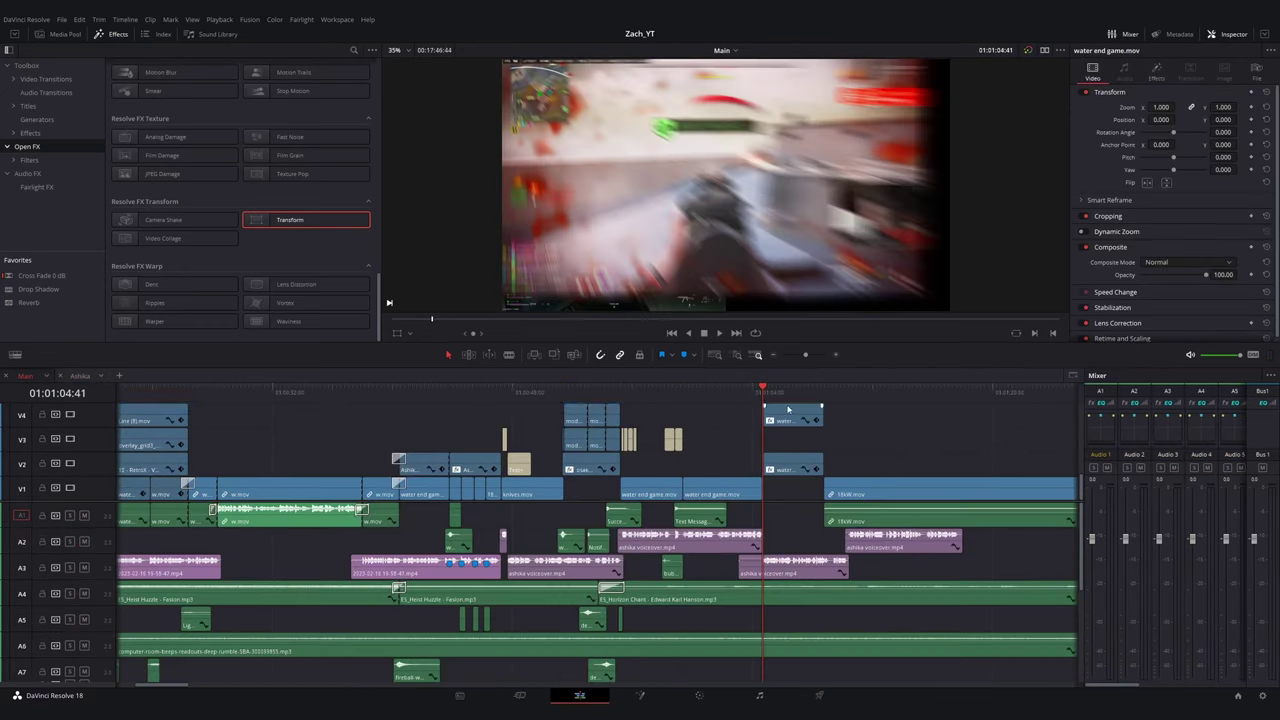
pyautogui.moveTo(306, 258); pyautogui.dragTo(308, 440)
pyautogui.click(1157, 72)
pyautogui.doubleClick(1227, 183)
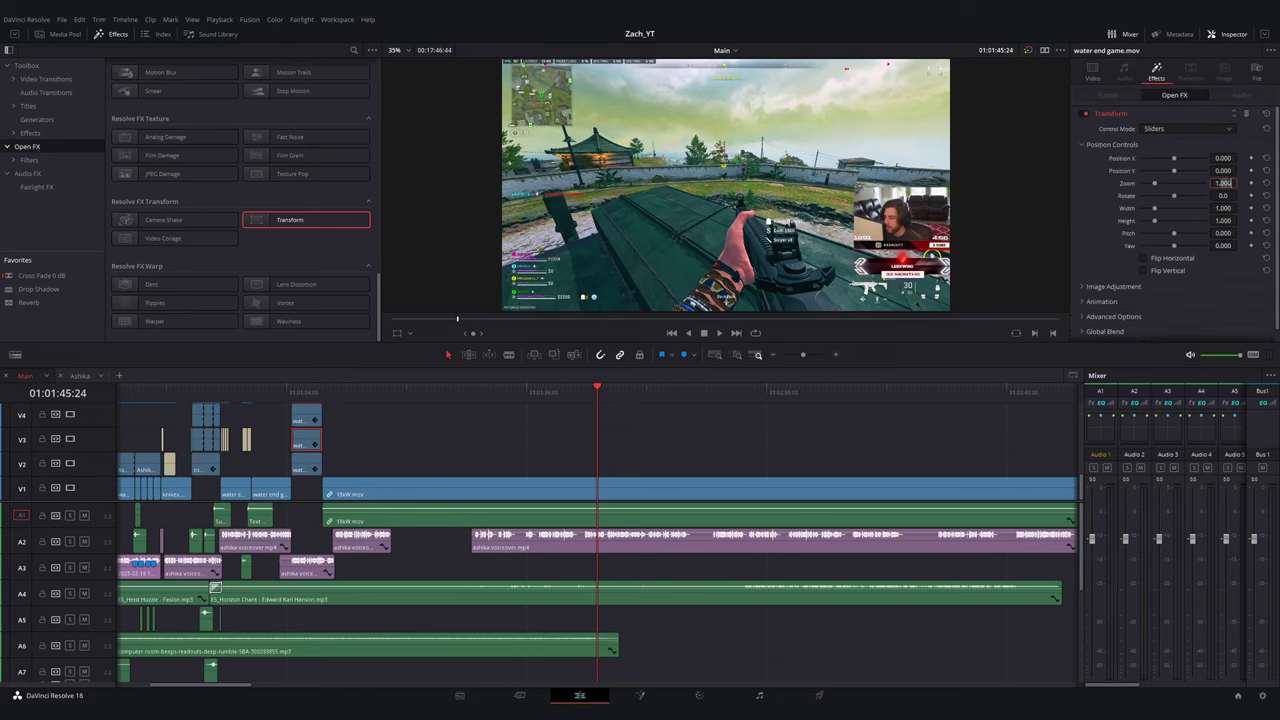
pyautogui.click(1228, 158)
pyautogui.write('0.25')
pyautogui.press('Tab')
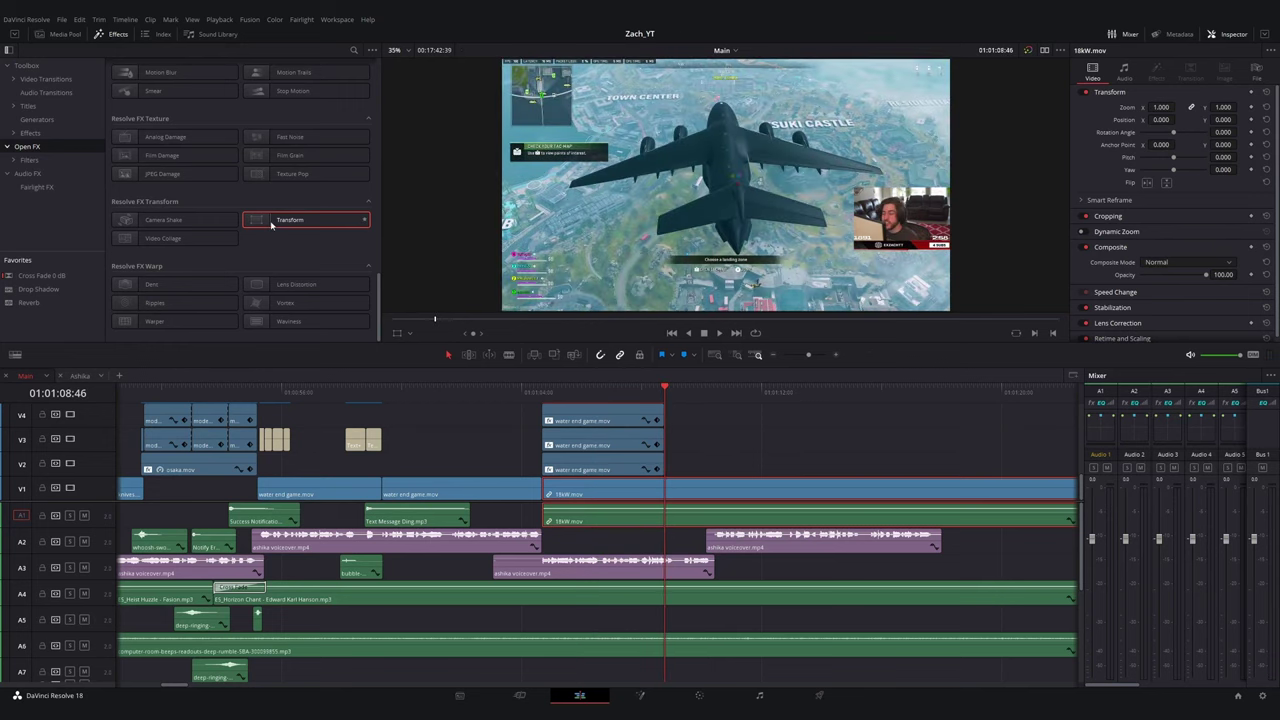
# - Apply Transform to the plane clip on V1 and extend the three stacked gameplay clips to 01:01:09:31
pyautogui.moveTo(271, 225); pyautogui.dragTo(622, 490)
pyautogui.moveTo(658, 391); pyautogui.dragTo(683, 410)
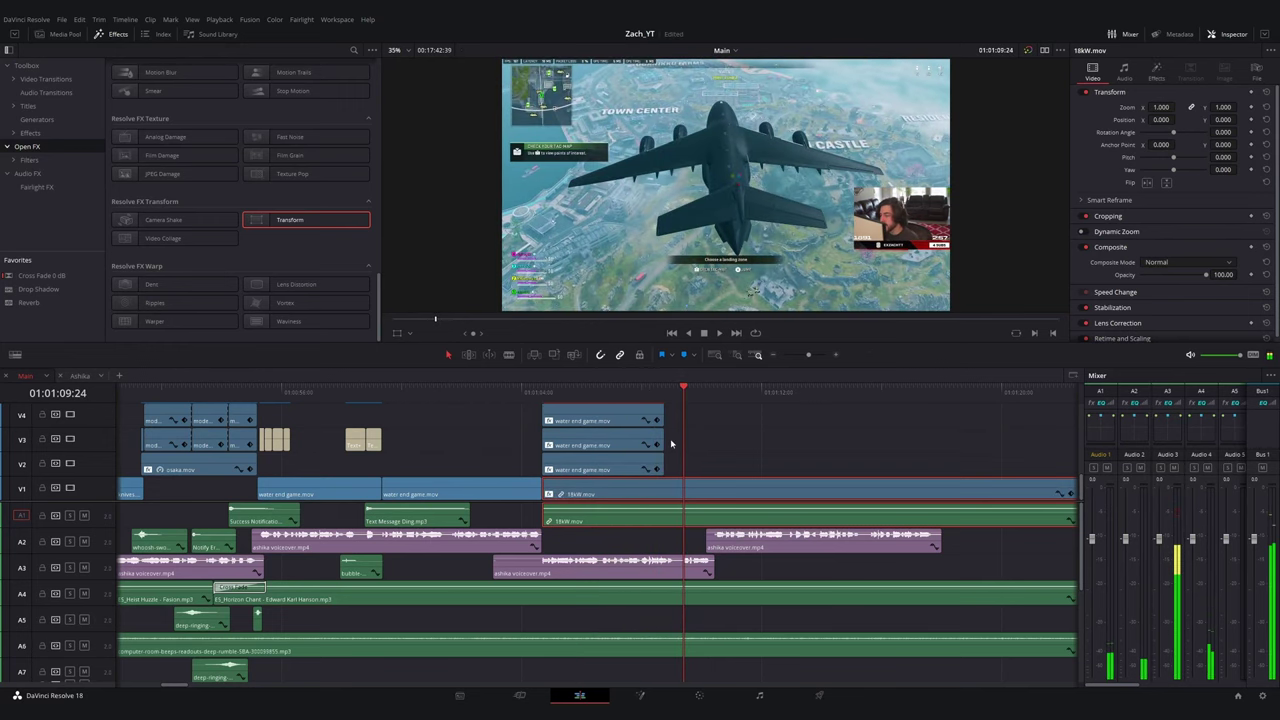
pyautogui.press('space')
pyautogui.press('space')
pyautogui.moveTo(662, 463); pyautogui.dragTo(681, 423)
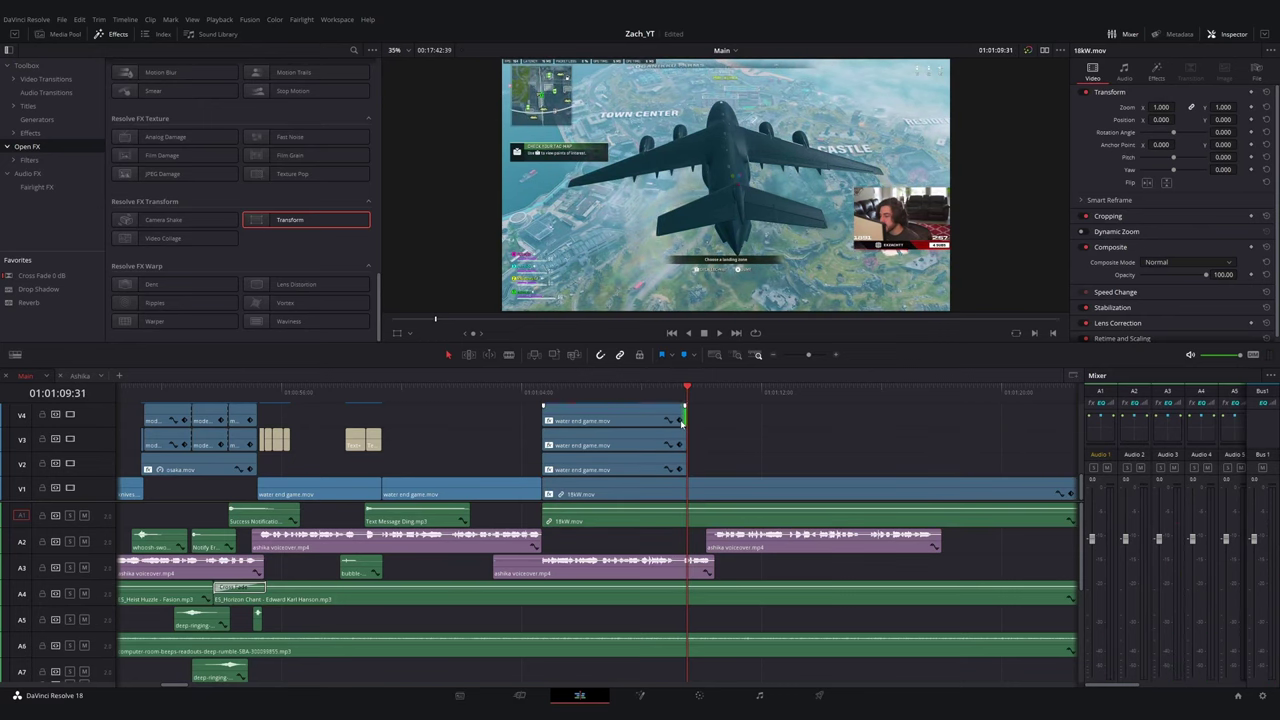
# - Keyframe the plane clip's Transform position and Zoom at 01:01:09:31
pyautogui.click(690, 488)
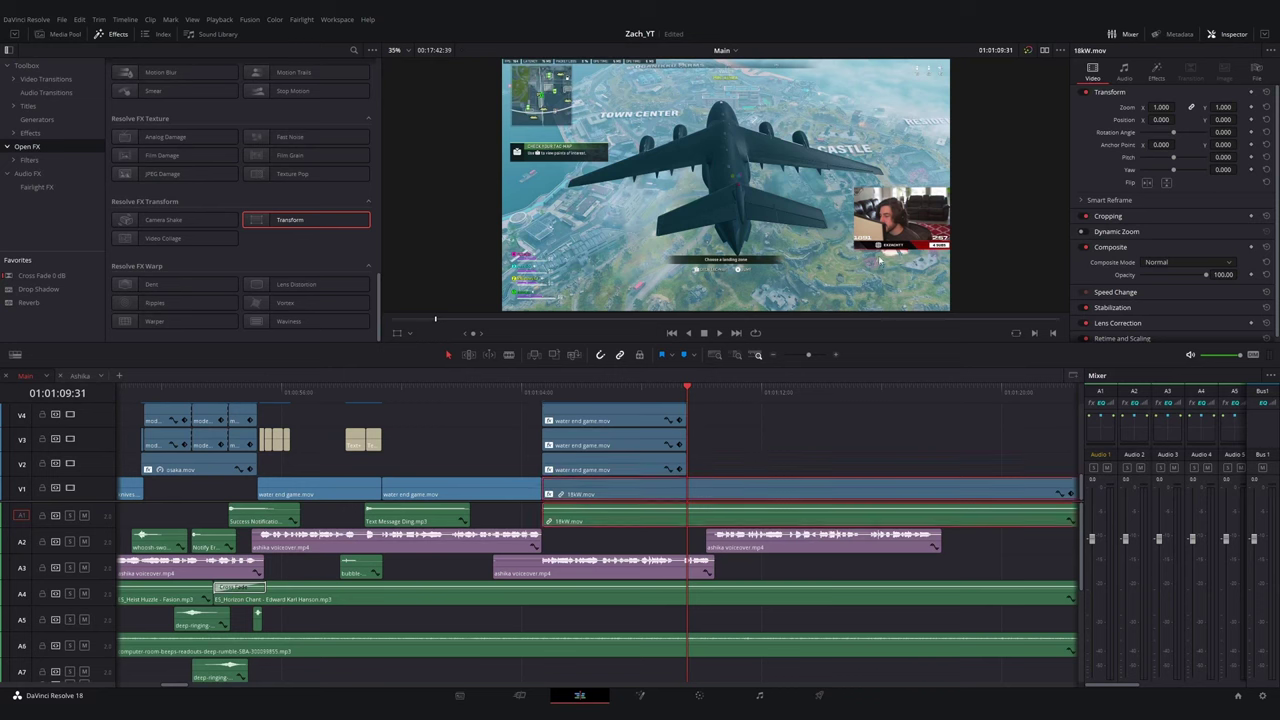
pyautogui.click(1251, 171)
pyautogui.click(1251, 183)
# - At 01:01:09:24, set the plane clip's Zoom to 0.5, Position Y to -0.25 and Position X to 0.25, and check the four-way split
pyautogui.press('Left')
pyautogui.press('Left')
pyautogui.press('Left')
pyautogui.press('Left')
pyautogui.press('Left')
pyautogui.press('Left')
pyautogui.press('Left')
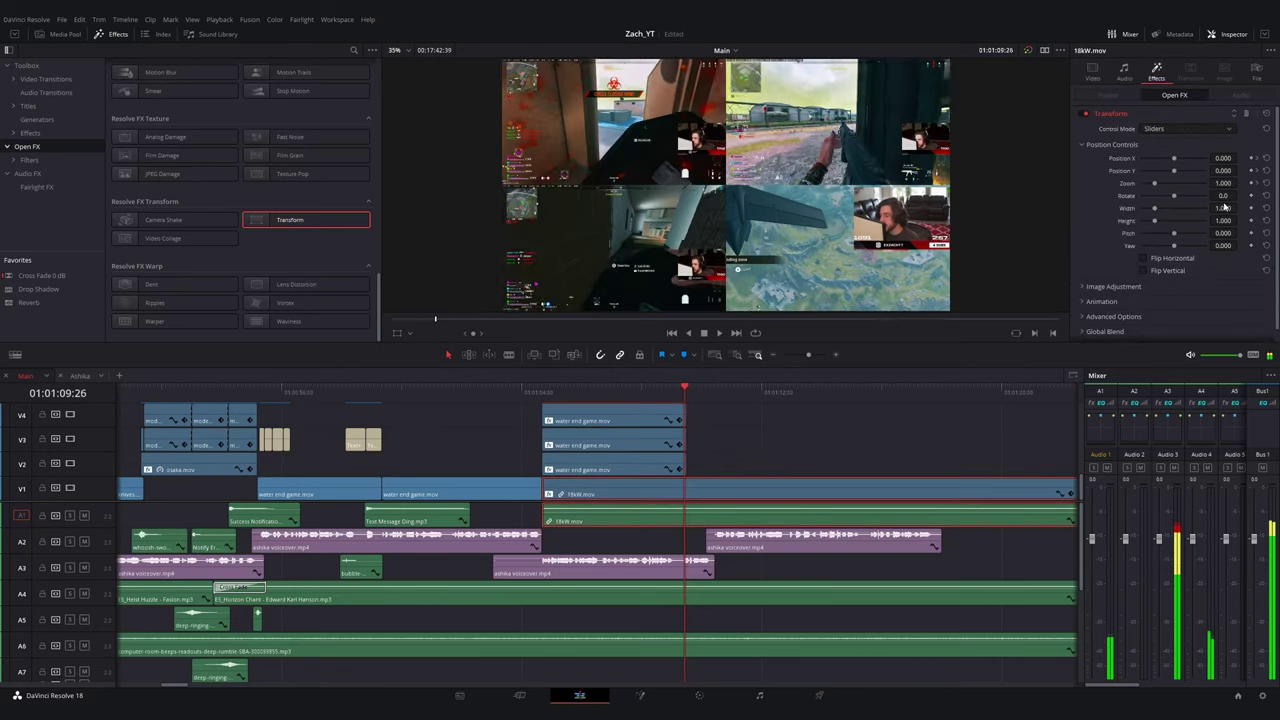
pyautogui.click(1226, 183)
pyautogui.write('0.5')
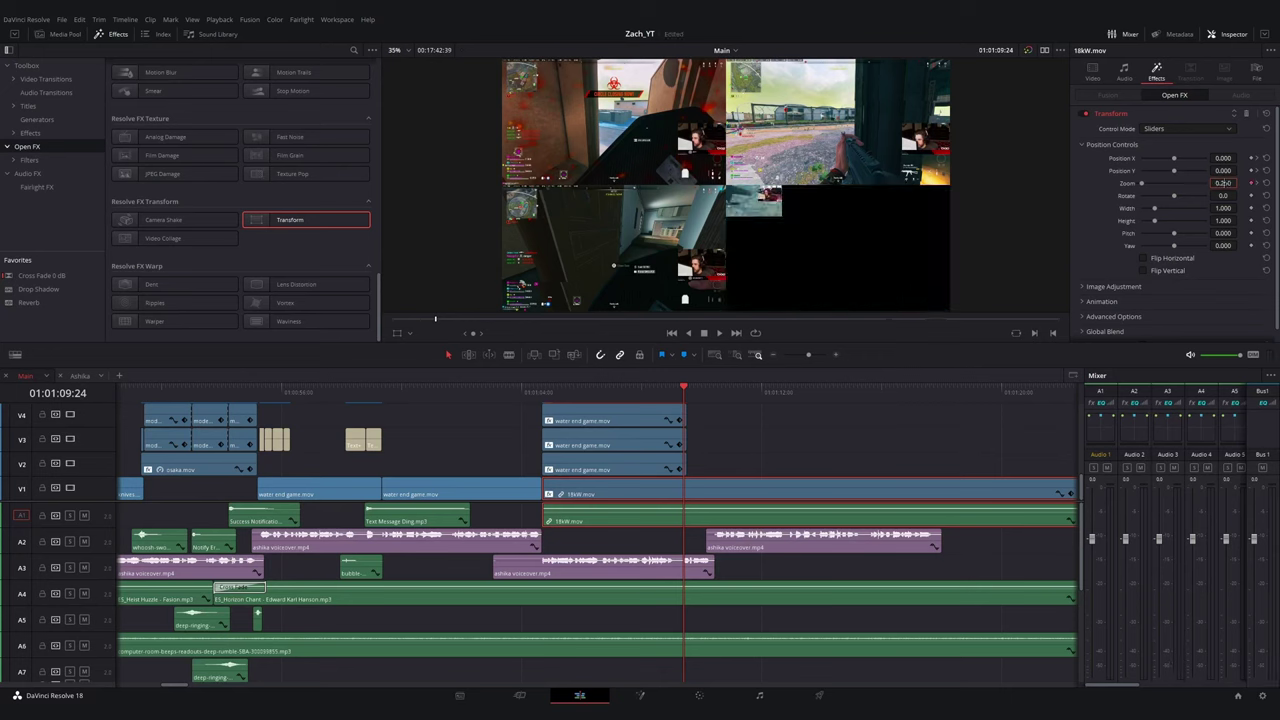
pyautogui.doubleClick(1228, 171)
pyautogui.write('-0.25')
pyautogui.press('Return')
pyautogui.click(1223, 158)
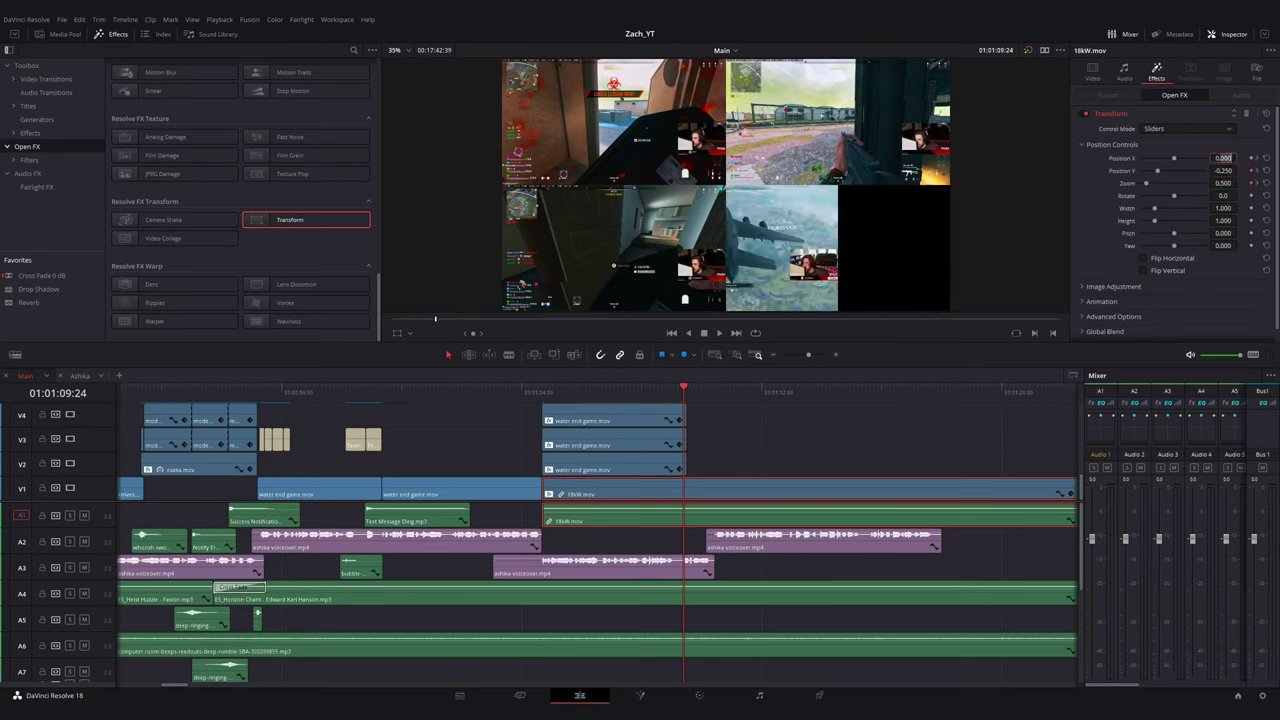
pyautogui.write('0.25')
pyautogui.press('Return')
pyautogui.press('Left')
pyautogui.press('Left')
pyautogui.hotkey('shift', 'Left')
pyautogui.hotkey('shift', 'Left')
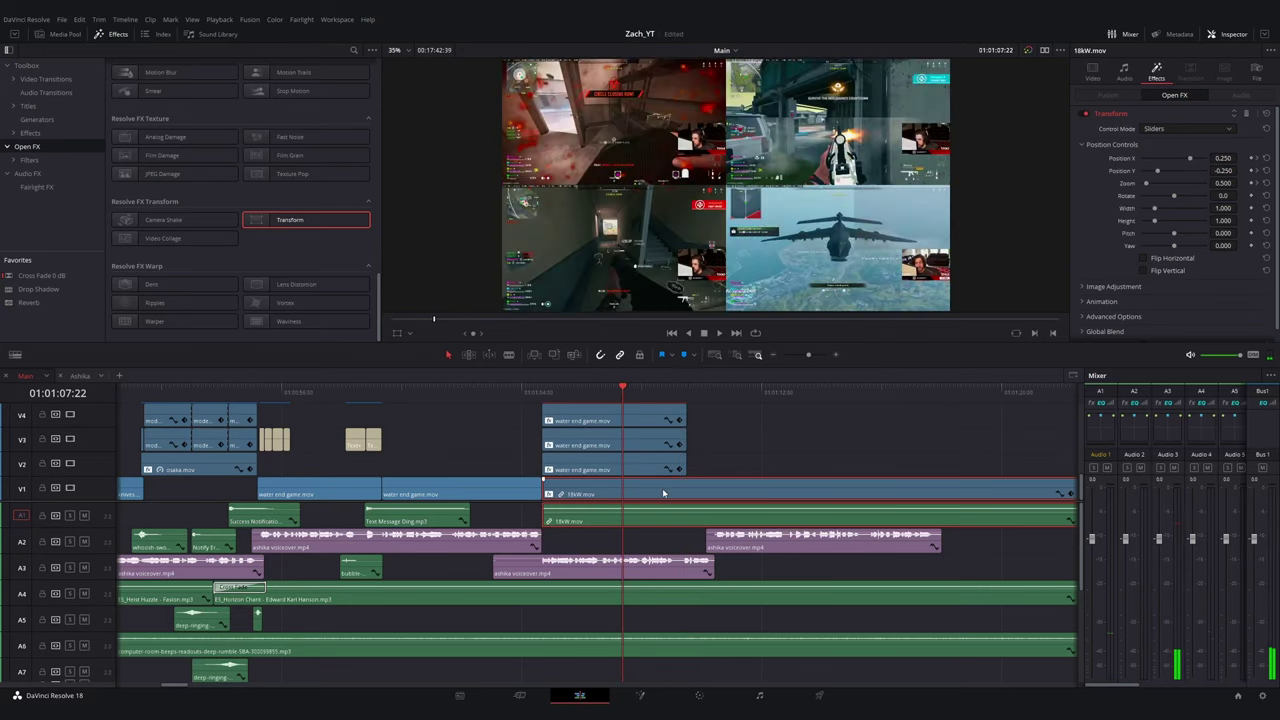
# - Split the plane clip at 01:01:07:22 and at the stacked clips' end, move the middle video piece to V5, and play the section
pyautogui.hotkey('ctrl', 'b')
pyautogui.click(688, 393)
pyautogui.hotkey('ctrl', 'b')
pyautogui.click(652, 491)
pyautogui.scroll(1, 648, 498)
pyautogui.scroll(-1, 648, 499)
pyautogui.keyDown('alt'); pyautogui.click(656, 494); pyautogui.keyUp('alt')
pyautogui.moveTo(656, 494); pyautogui.dragTo(656, 407)
pyautogui.click(493, 393)
pyautogui.press('space')
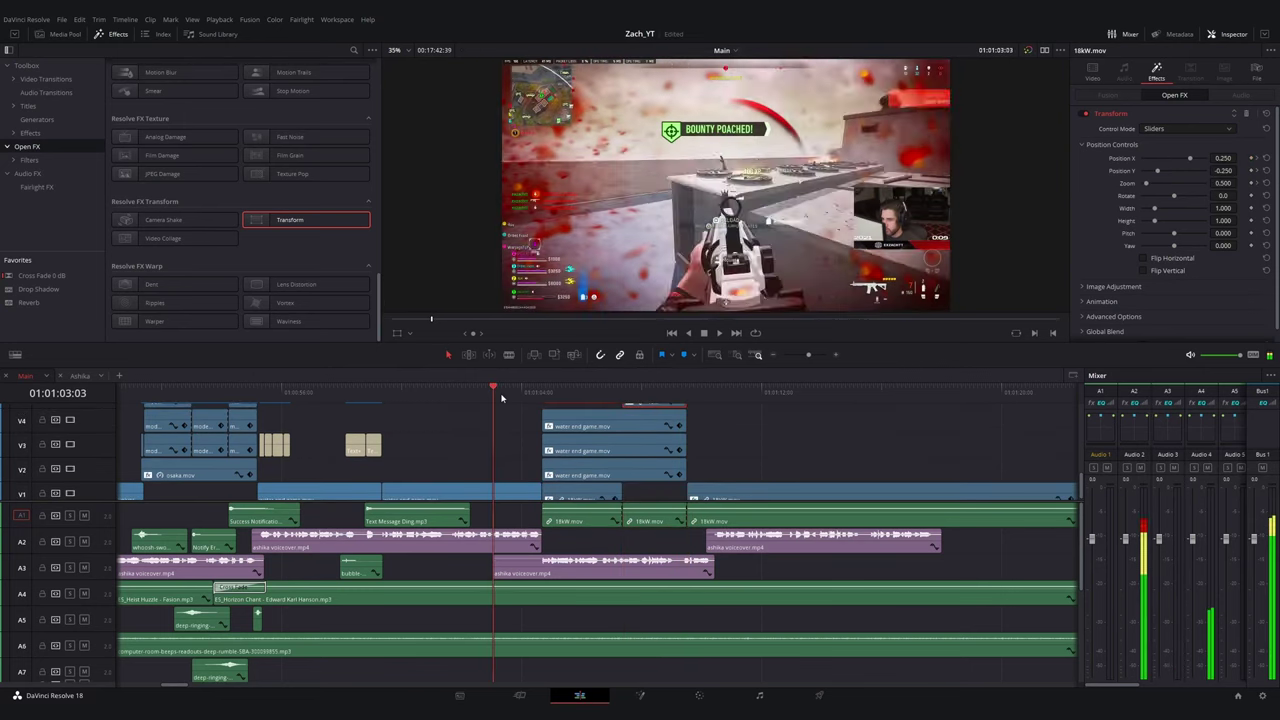
pyautogui.scroll(1, 620, 530)
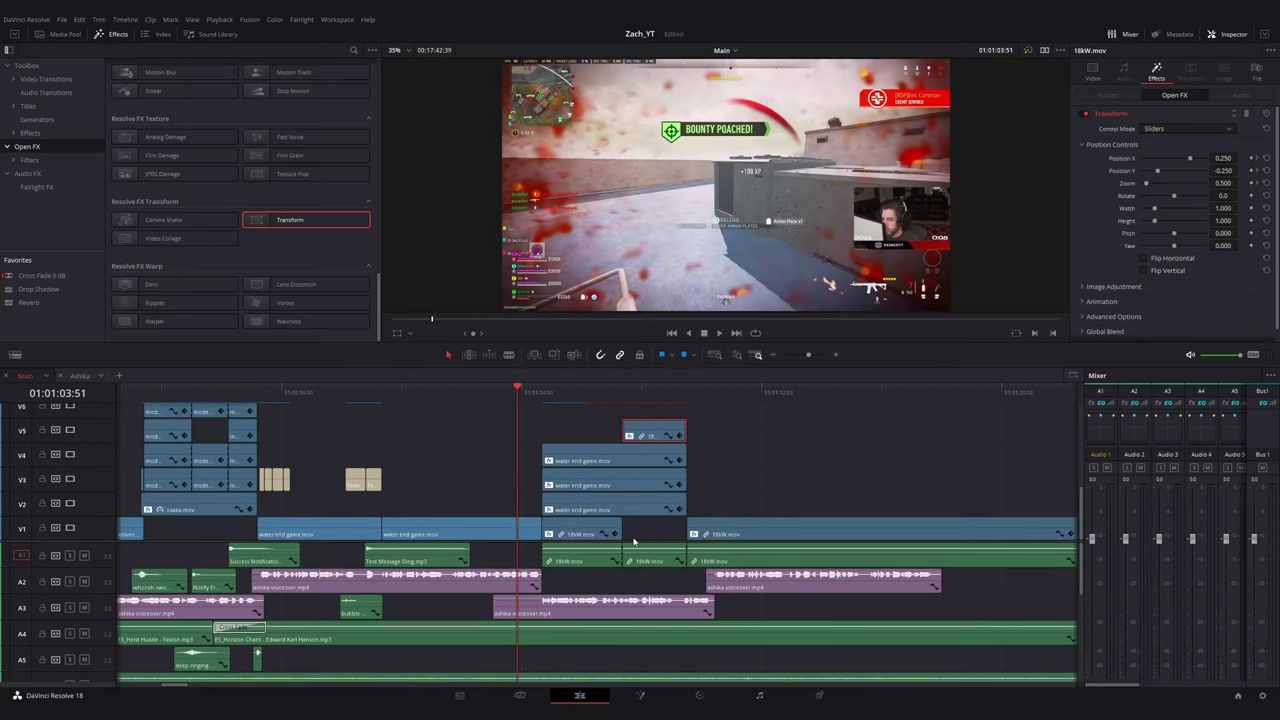
pyautogui.press('space')
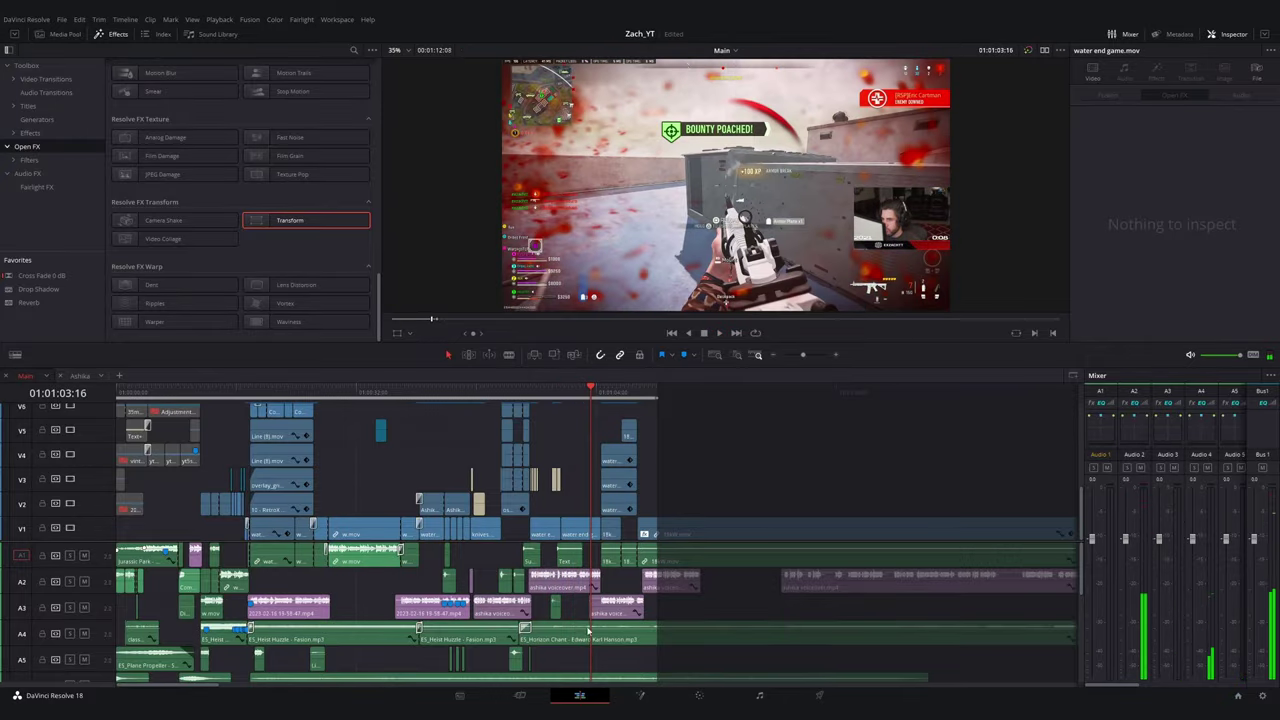
# - On A4, move the change from the Heist Hustle music to Horizon Chant to the end of the four-way split and play it back
pyautogui.moveTo(514, 631); pyautogui.dragTo(634, 631)
pyautogui.press('space')
pyautogui.scroll(3, 634, 631)
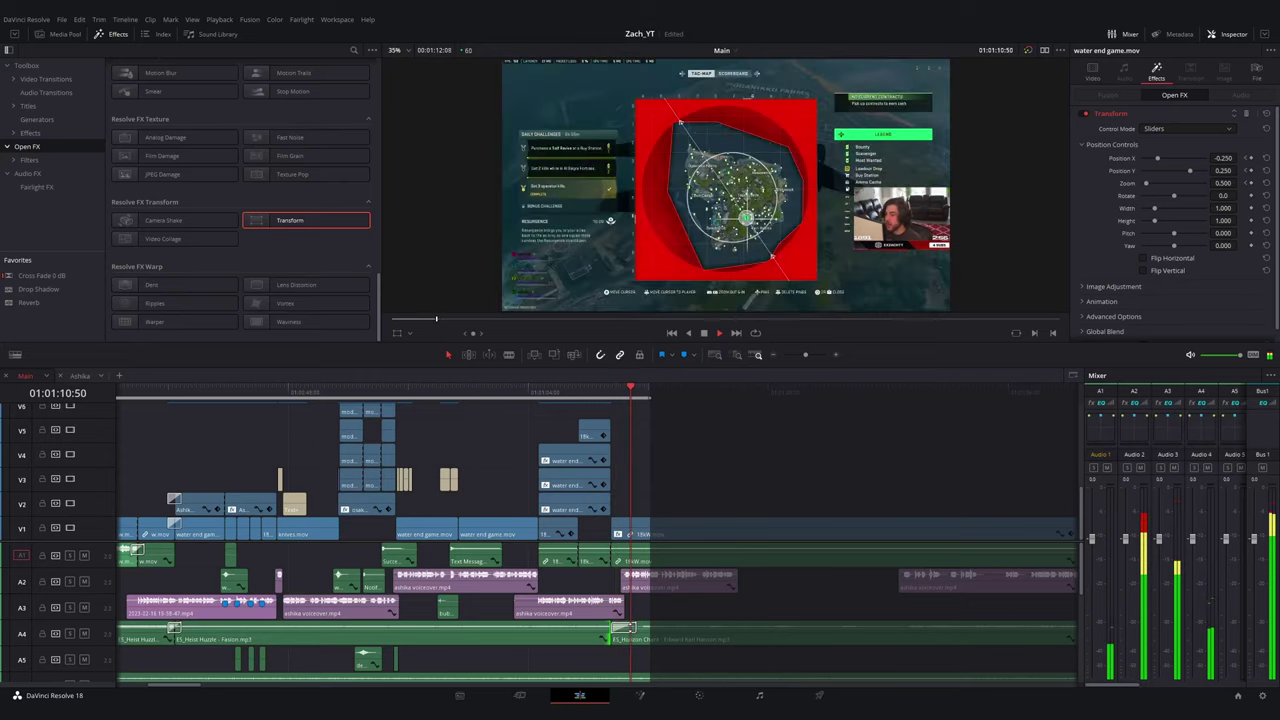
pyautogui.press('space')
# - In the signpost's Fusion composition, centre "2. Get Plates" on the lower board and rotate the text by Lines to Z -3.5
pyautogui.click(819, 695)
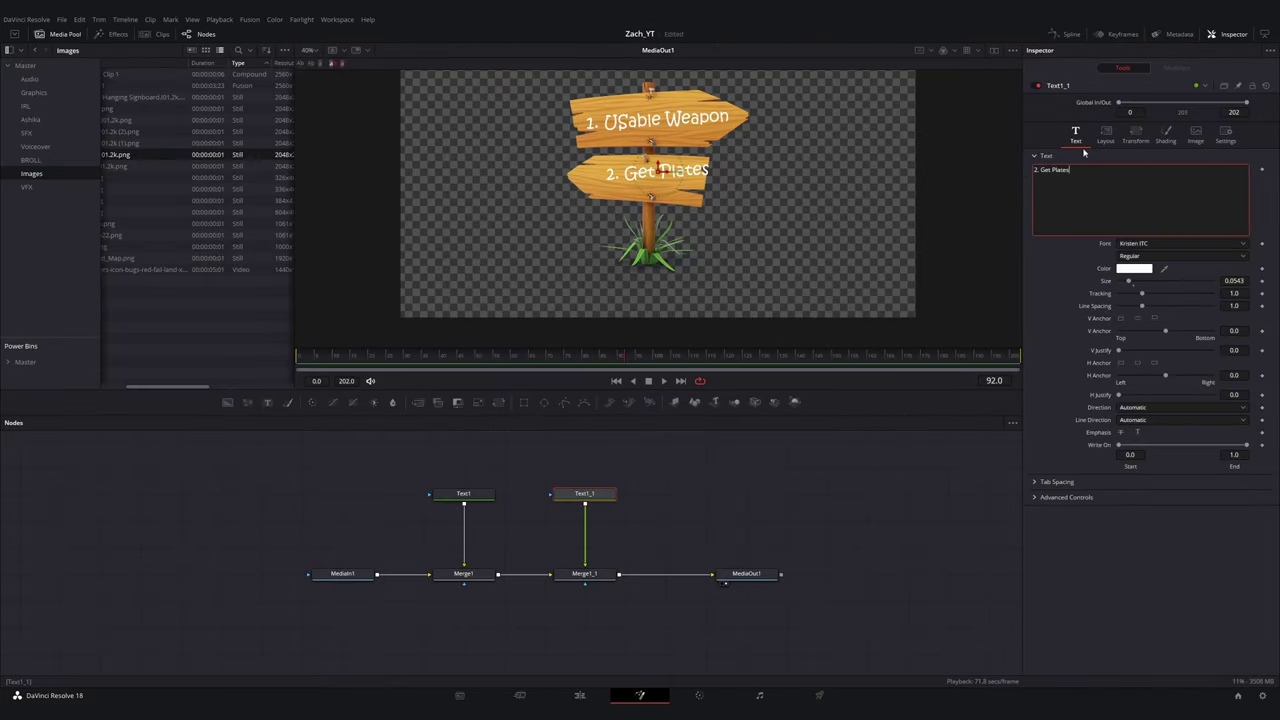
pyautogui.click(1105, 135)
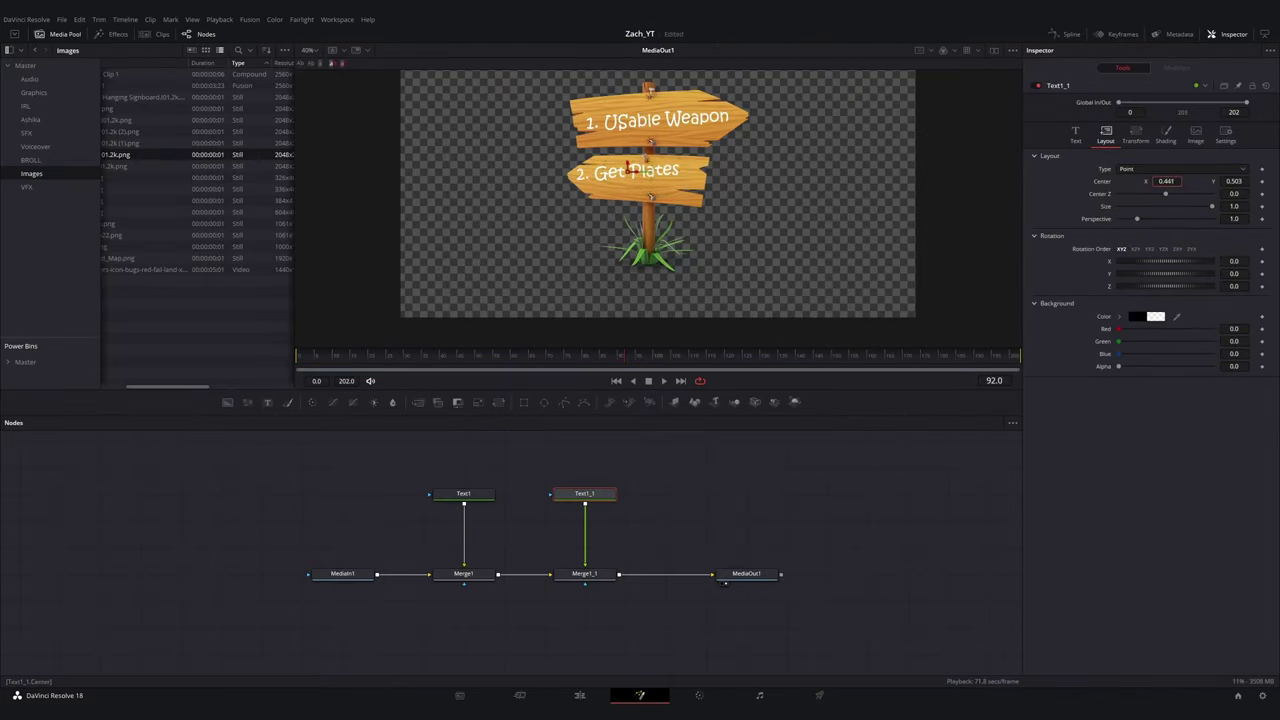
pyautogui.moveTo(650, 170); pyautogui.dragTo(645, 168)
pyautogui.click(1137, 134)
pyautogui.click(1190, 170)
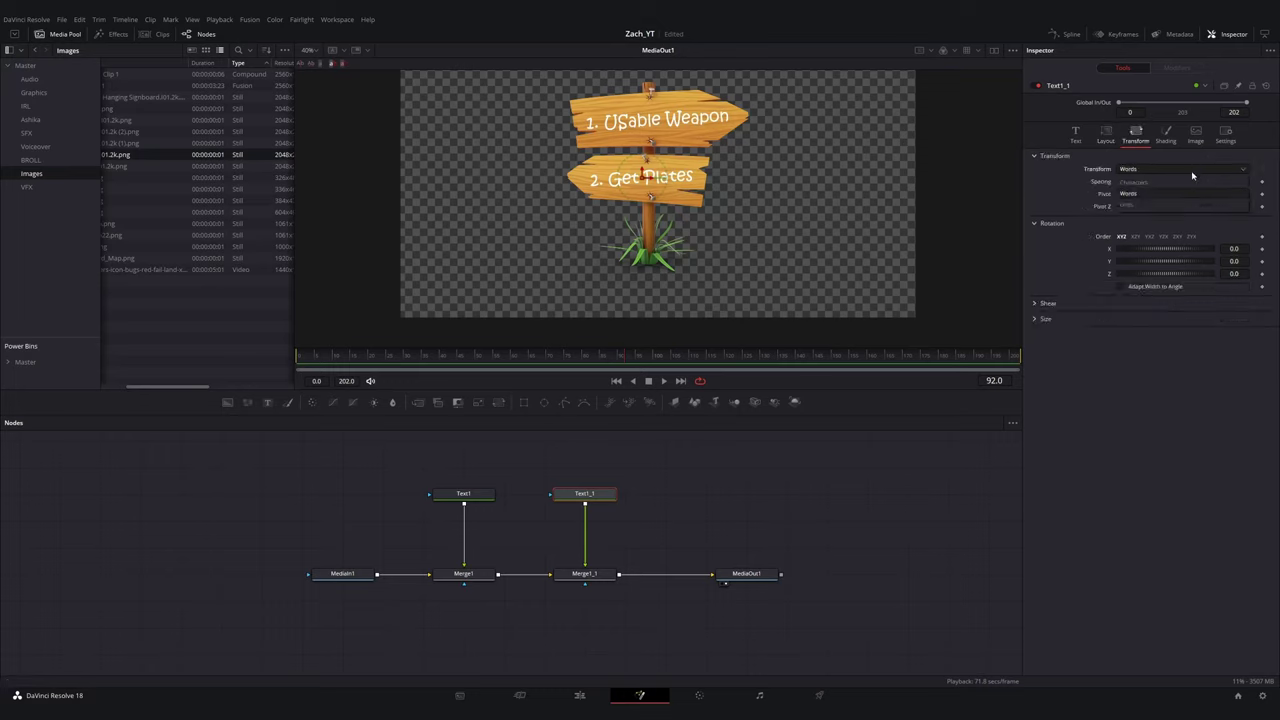
pyautogui.click(1180, 206)
pyautogui.moveTo(1166, 274); pyautogui.dragTo(1131, 274)
# - Rearrange the node graph, moving Merge1_1 with its text node closer to Merge1 and MediaOut1 farther along to make room
pyautogui.moveTo(404, 458); pyautogui.dragTo(465, 580)
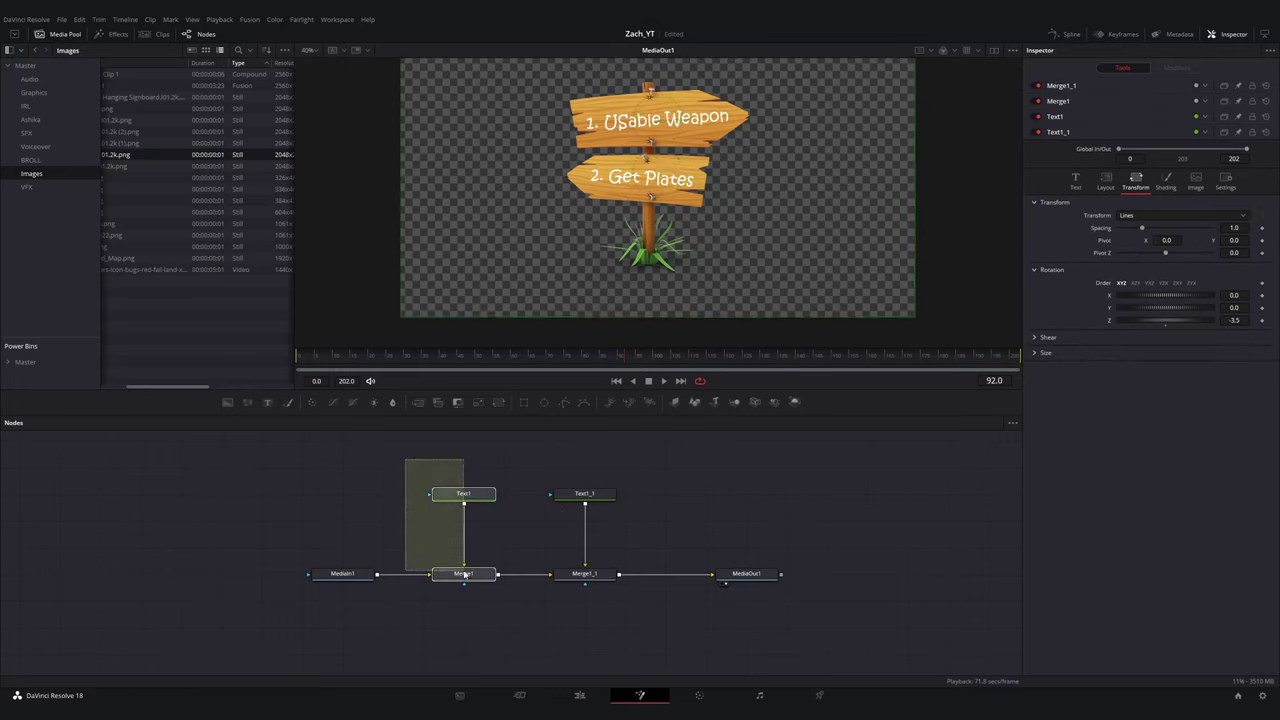
pyautogui.moveTo(532, 462); pyautogui.dragTo(604, 584)
pyautogui.moveTo(585, 574); pyautogui.dragTo(545, 574)
pyautogui.moveTo(747, 575); pyautogui.dragTo(827, 575)
pyautogui.click(546, 577)
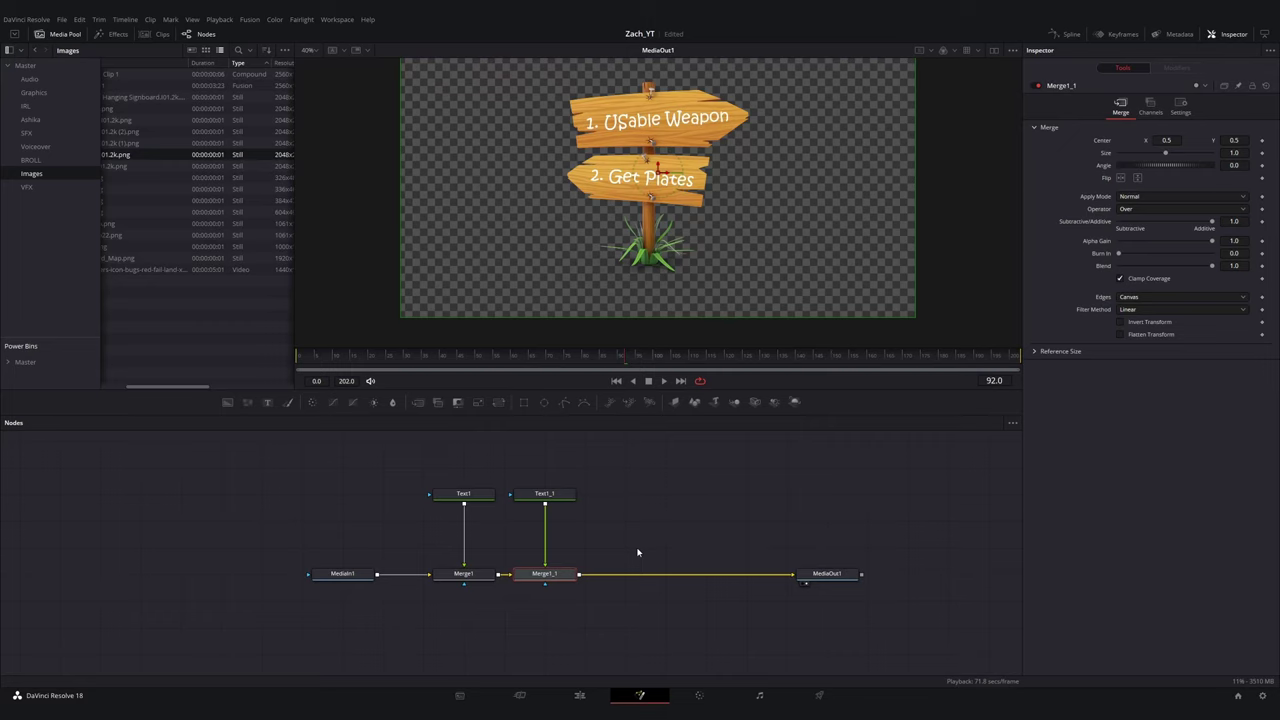
# - Add a Transform node after Merge1_1 and set its Center to X 0.204 and Y 0.31
pyautogui.hotkey('shift', 'space')
pyautogui.write('transf')
pyautogui.press('Return')
pyautogui.moveTo(670, 575)
pyautogui.mouseDown()
pyautogui.moveTo(671, 601)
pyautogui.moveTo(670, 575)
pyautogui.mouseUp()
pyautogui.moveTo(1167, 141); pyautogui.dragTo(1137, 141)
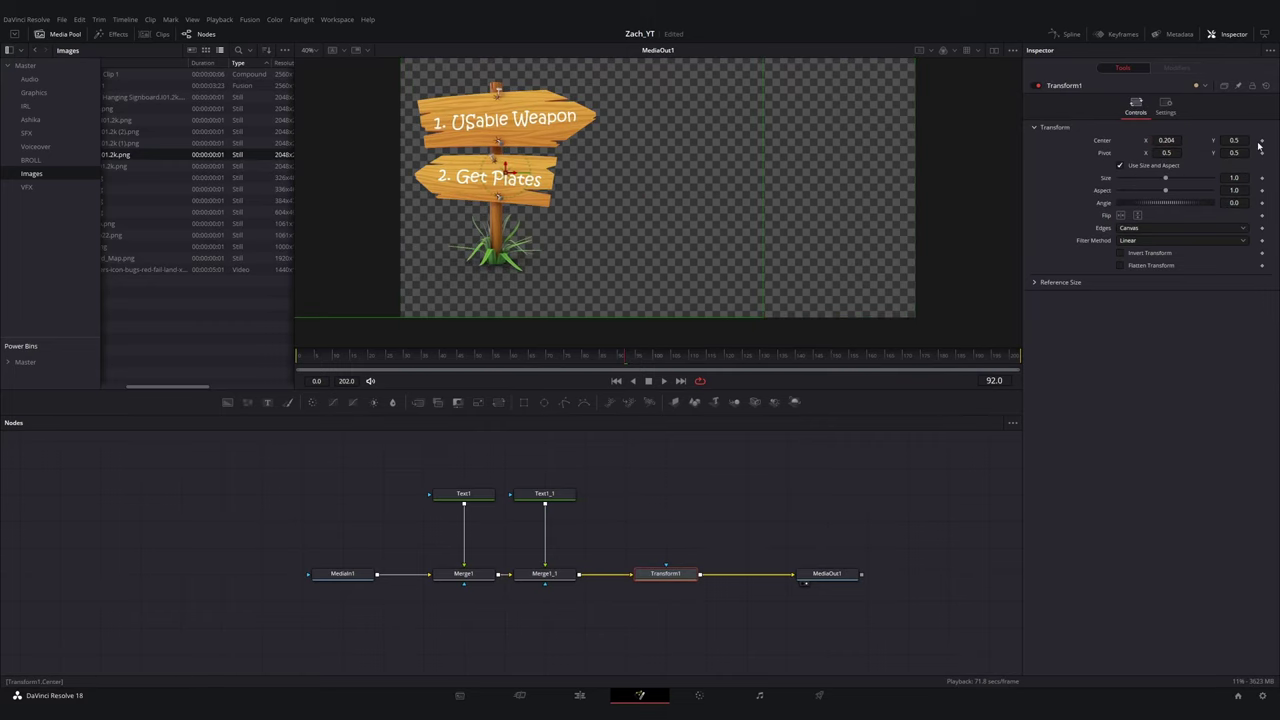
pyautogui.moveTo(1234, 141); pyautogui.dragTo(1215, 141)
# - Try animating the sign's entrance by giving the Transform's Center an XY Path with Anim Curves on its X value
pyautogui.rightClick(1098, 147)
pyautogui.click(1215, 252)
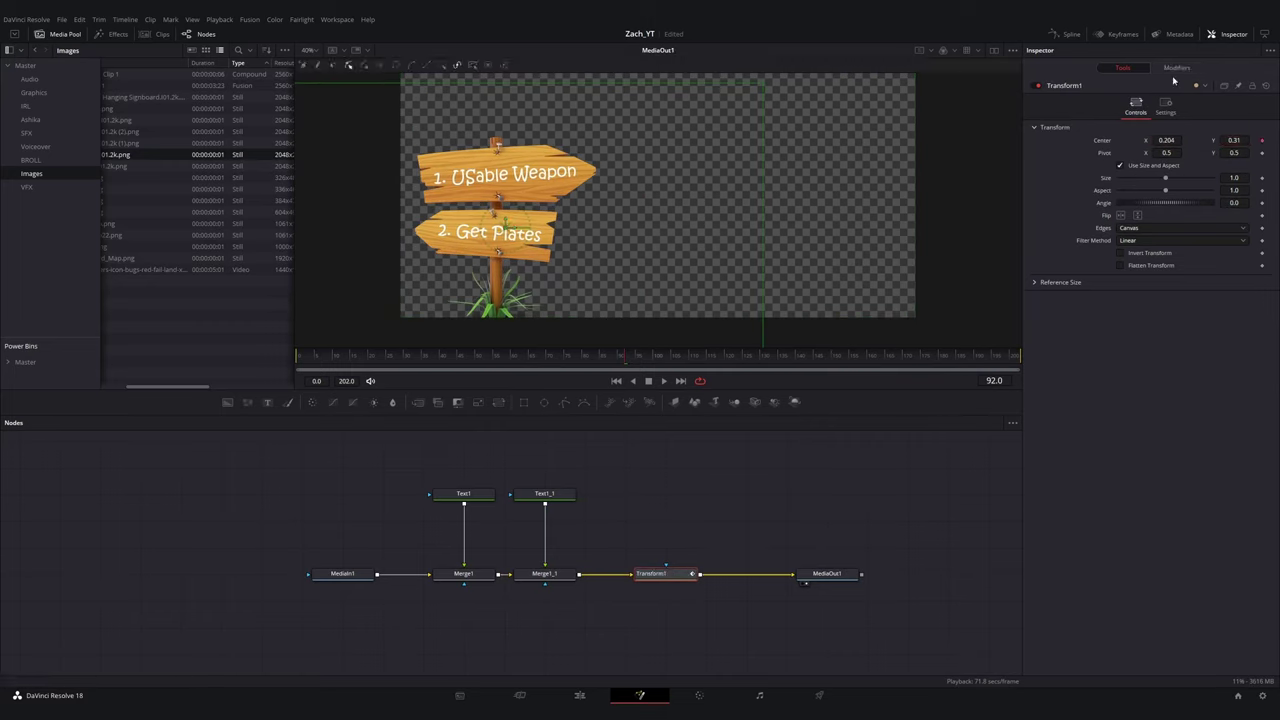
pyautogui.rightClick(1108, 128)
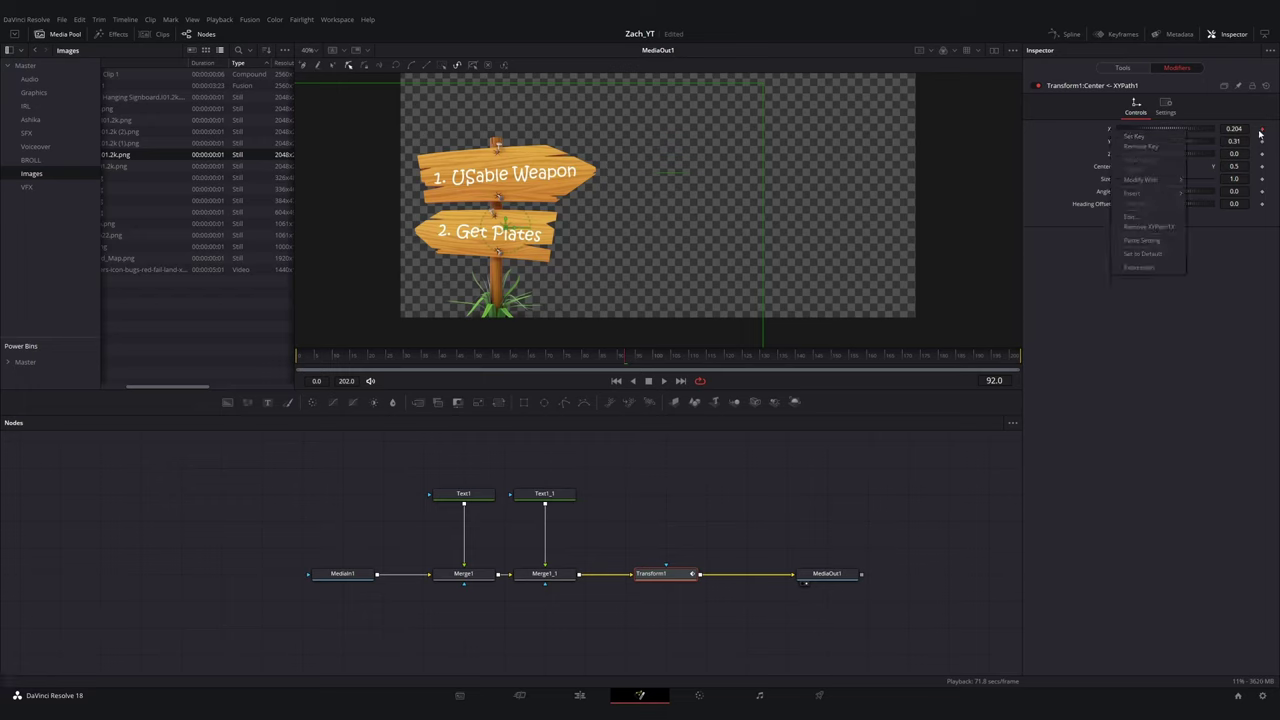
pyautogui.moveTo(1150, 200)
pyautogui.click(1220, 205)
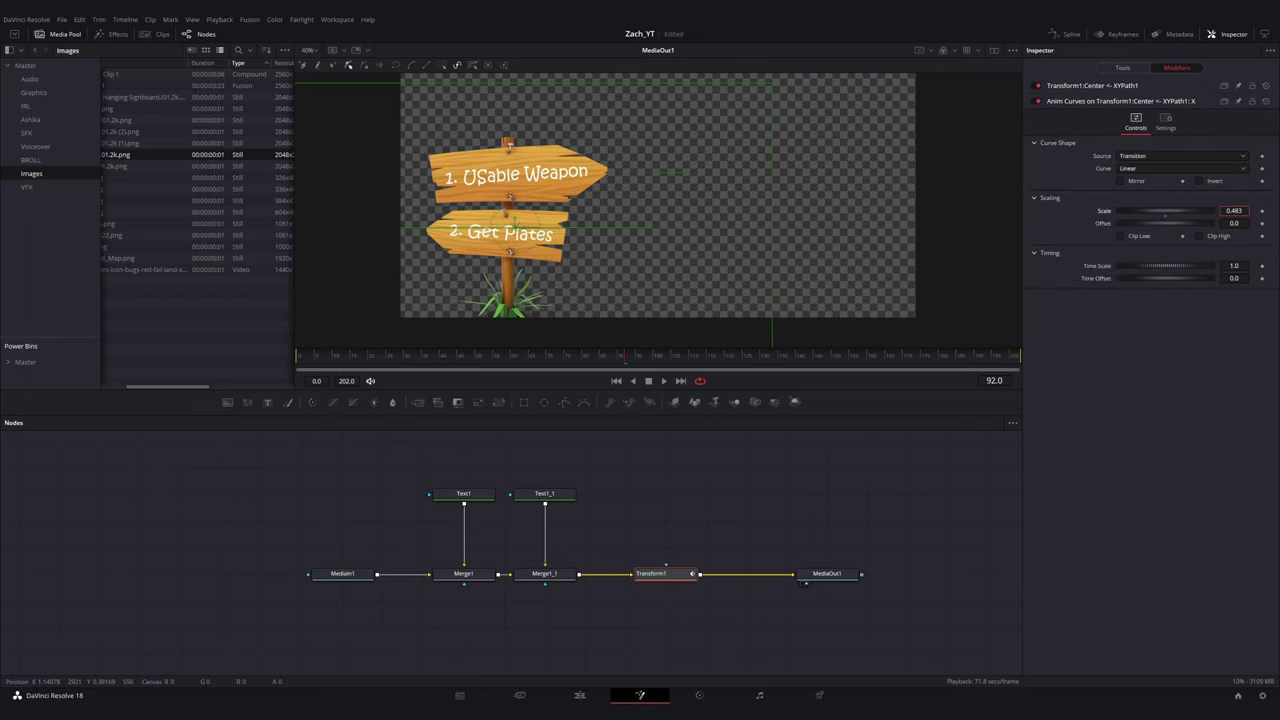
# - Set the X animation's curve to Easing, try Bounce and Elastic as the In easing, and scrub through the motion
pyautogui.click(1162, 168)
pyautogui.click(1150, 193)
pyautogui.click(1136, 182)
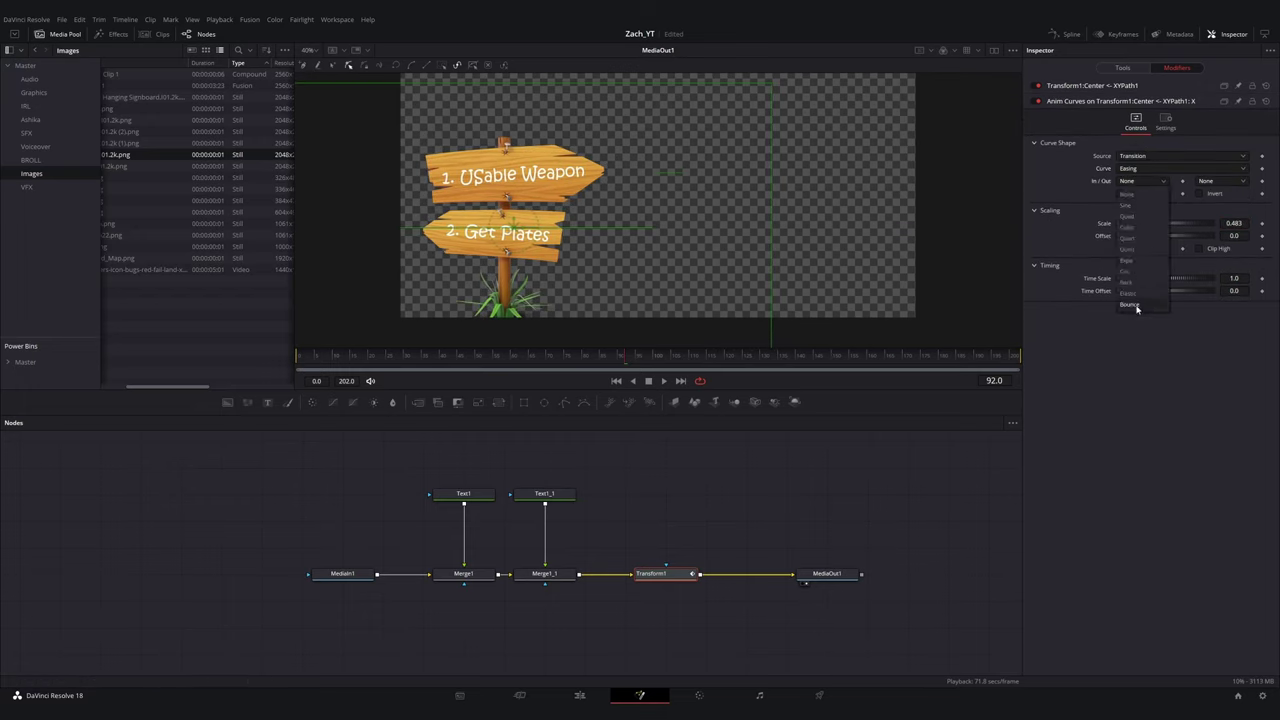
pyautogui.click(1137, 306)
pyautogui.moveTo(312, 357); pyautogui.dragTo(714, 357)
pyautogui.click(1137, 182)
pyautogui.click(1137, 284)
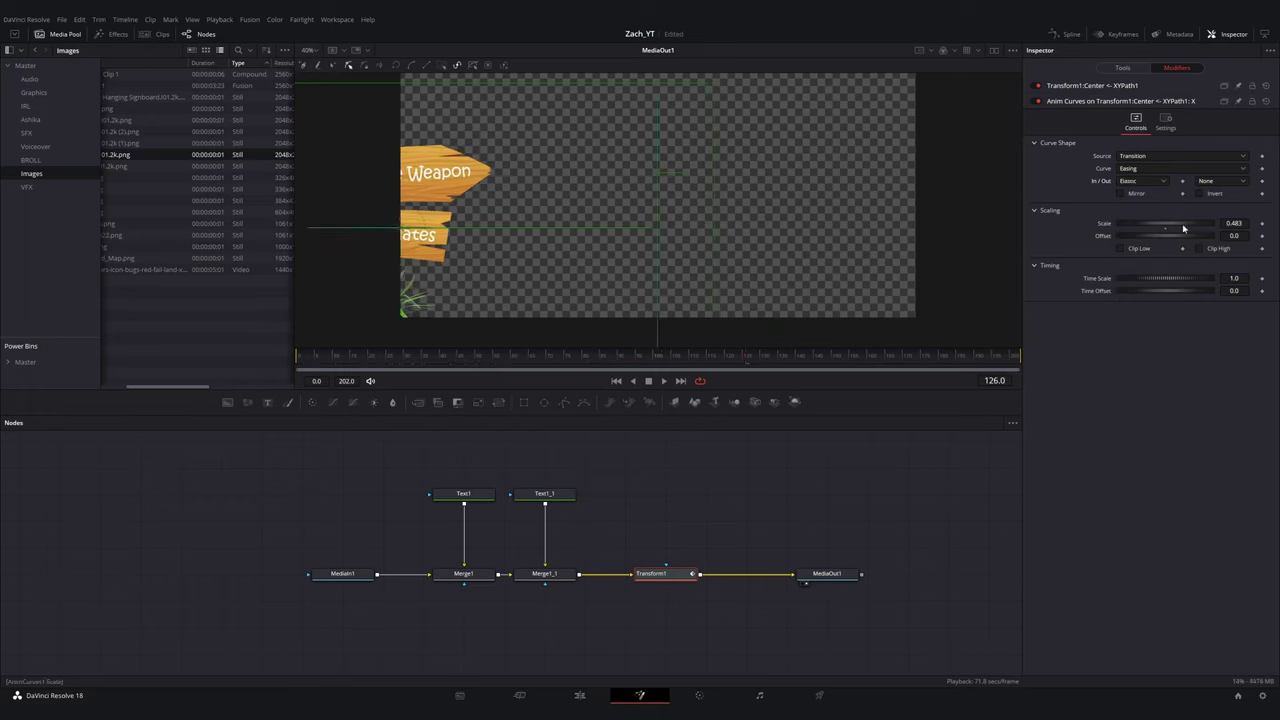
pyautogui.click(1167, 229)
pyautogui.moveTo(406, 359); pyautogui.dragTo(437, 334)
# - Set the X animation's In easing to None, Out easing to Bounce and Scale to 0.292, scrubbing to check the motion
pyautogui.click(1140, 181)
pyautogui.click(1138, 194)
pyautogui.click(1220, 181)
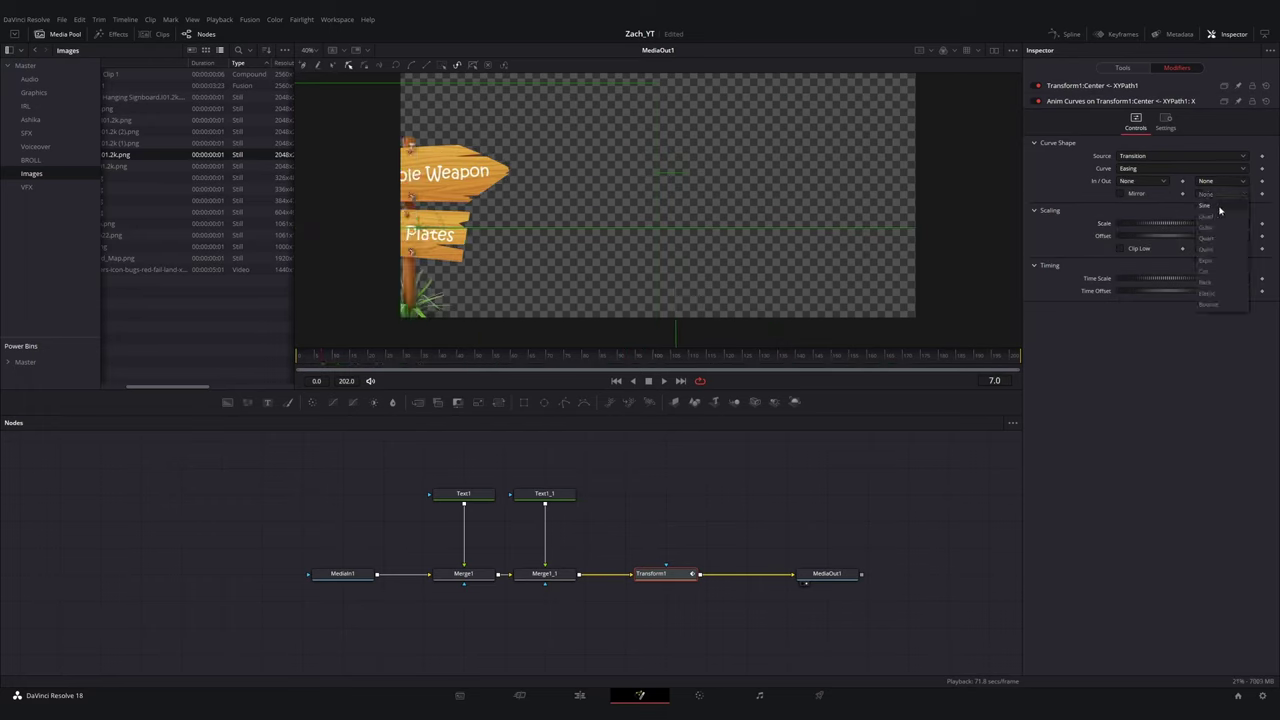
pyautogui.click(1220, 303)
pyautogui.moveTo(301, 357); pyautogui.dragTo(726, 351)
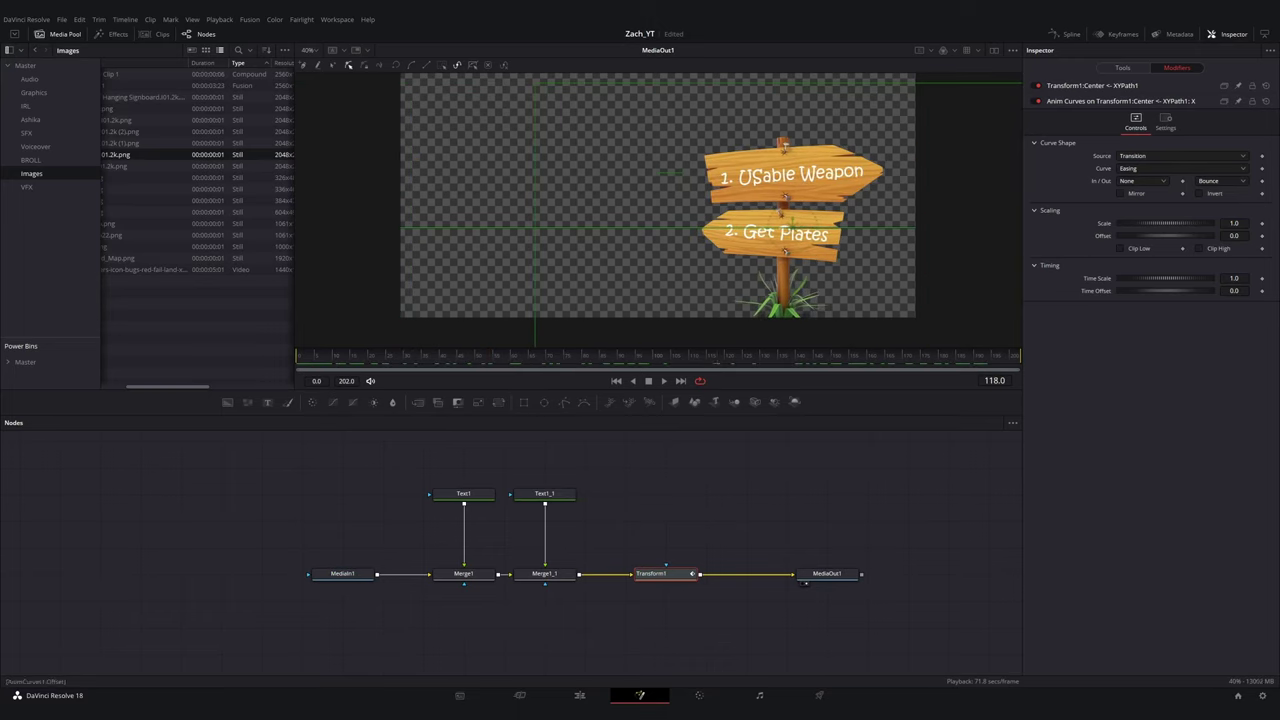
pyautogui.moveTo(1234, 223); pyautogui.dragTo(1180, 223)
pyautogui.moveTo(306, 362); pyautogui.dragTo(344, 355)
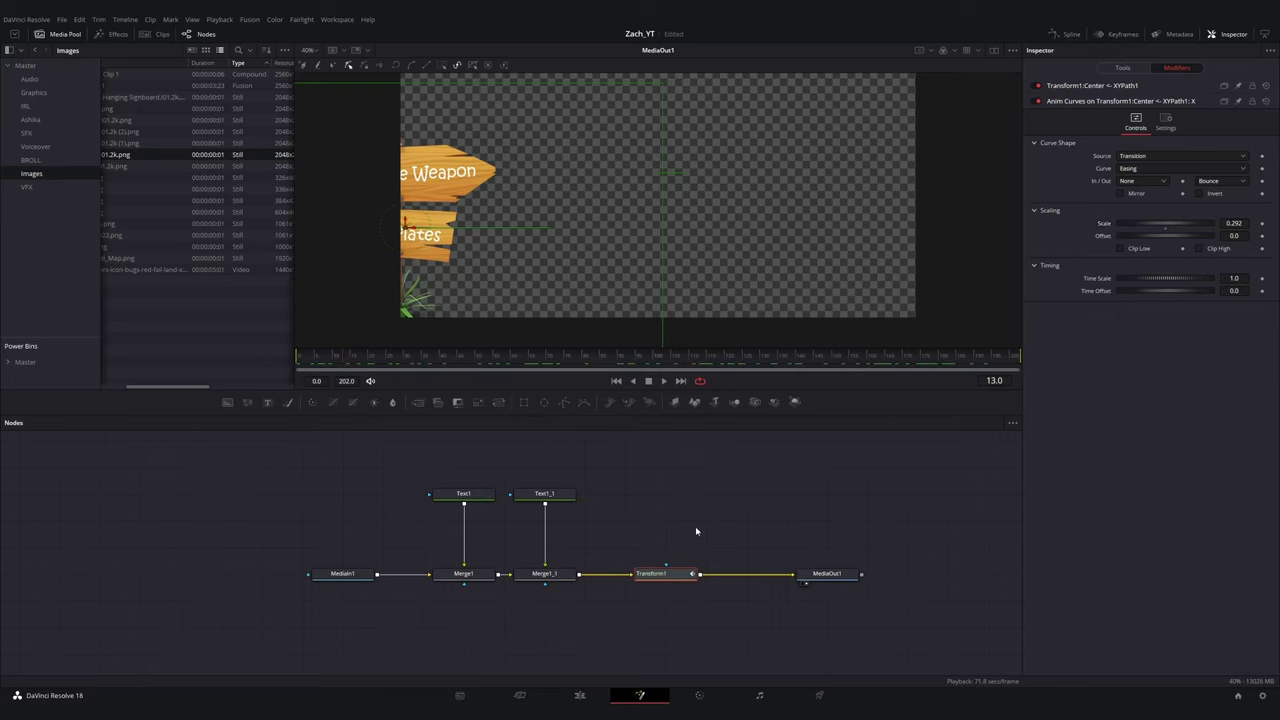
# - Replace the animated Transform node with a fresh one after Merge1_1, with Center X 0.227 and Y 0.303
pyautogui.click(687, 575)
pyautogui.press('Delete')
pyautogui.click(566, 575)
pyautogui.hotkey('shift', 'space')
pyautogui.write('tran')
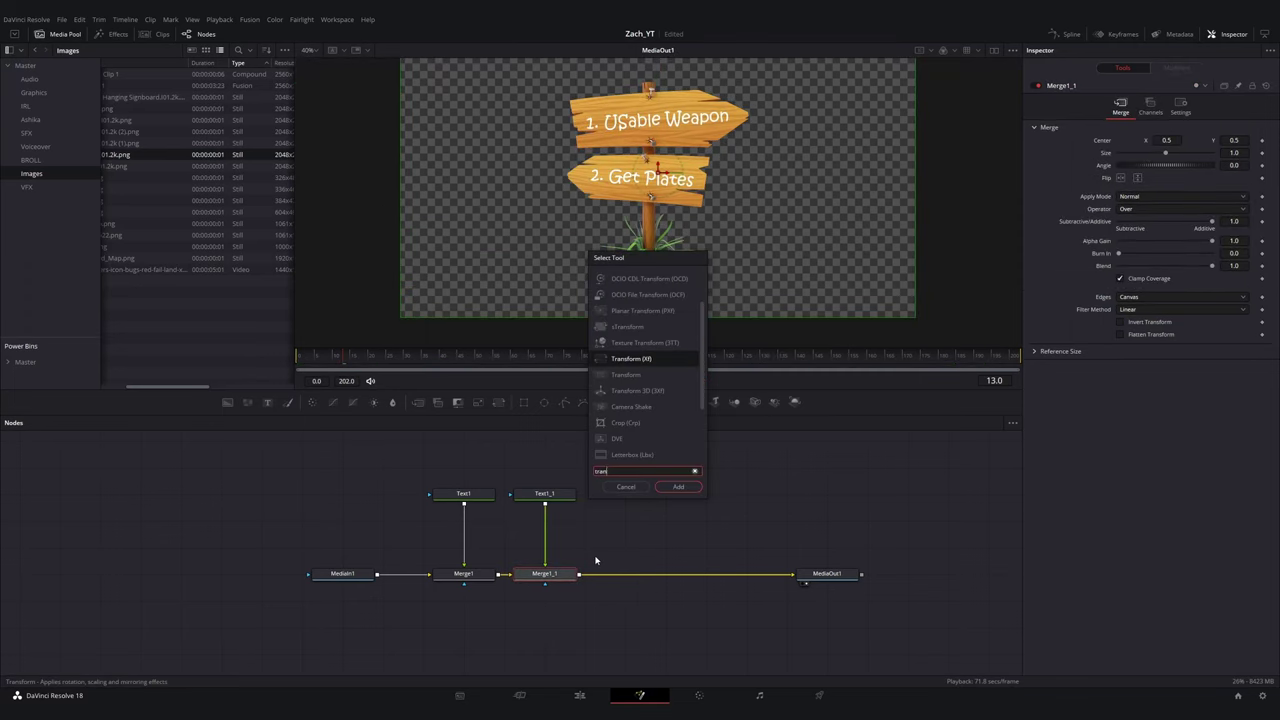
pyautogui.press('Return')
pyautogui.moveTo(632, 577); pyautogui.dragTo(675, 577)
pyautogui.moveTo(1234, 141); pyautogui.dragTo(1136, 141)
pyautogui.moveTo(1166, 141); pyautogui.dragTo(1030, 141)
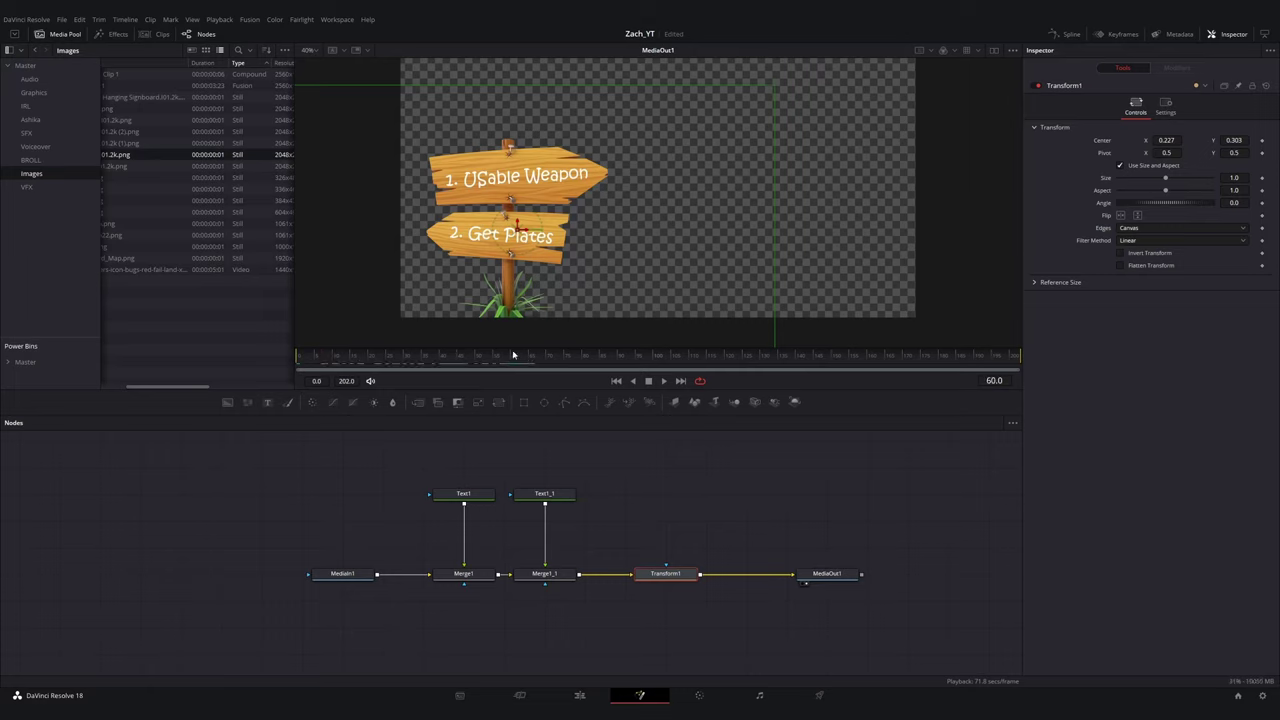
# - Set the pivot to X 0.482, Y 0.228, keyframe Center at frame 60, and set Center X to -0.194 at frame 0
pyautogui.moveTo(1234, 203)
pyautogui.mouseDown()
pyautogui.moveTo(1221, 208)
pyautogui.moveTo(1236, 215)
pyautogui.mouseUp()
pyautogui.click(1261, 142)
pyautogui.moveTo(1173, 141); pyautogui.dragTo(1122, 142)
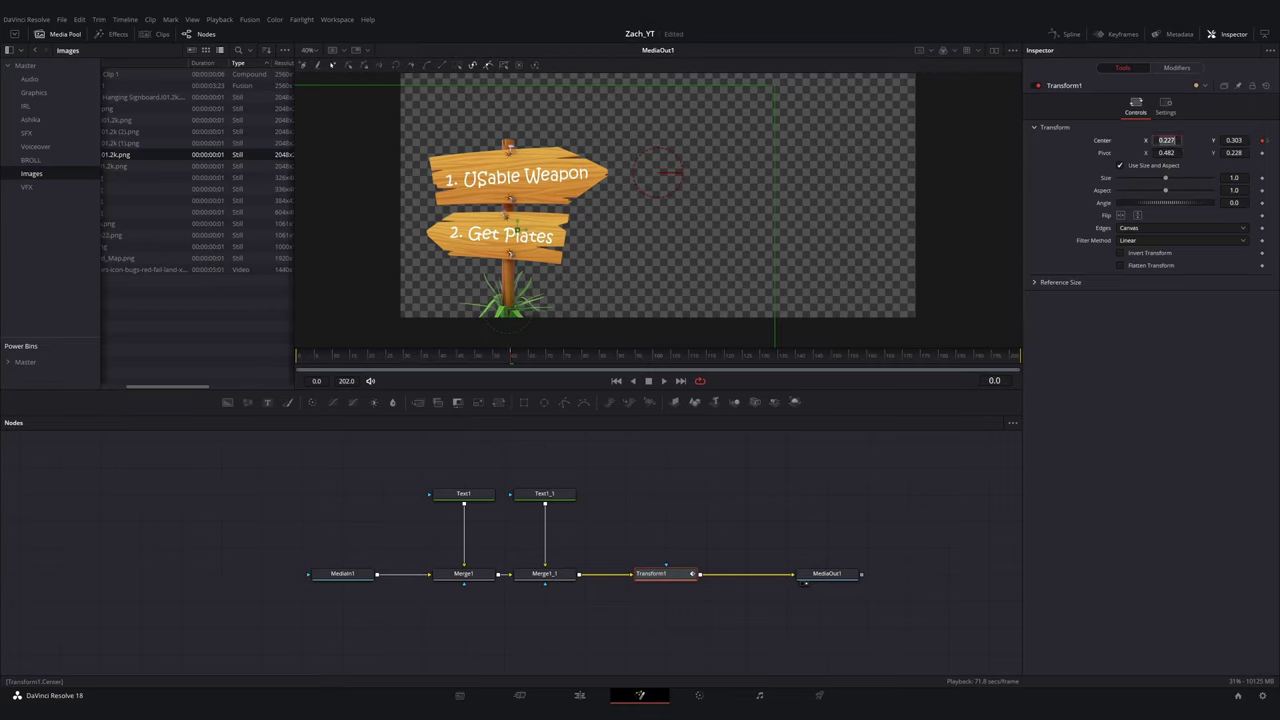
pyautogui.moveTo(1167, 141); pyautogui.dragTo(1004, 154)
# - In the Spline editor, ease the Center displacement curve into its frame 60 keyframe and play back the slide-in
pyautogui.click(1065, 34)
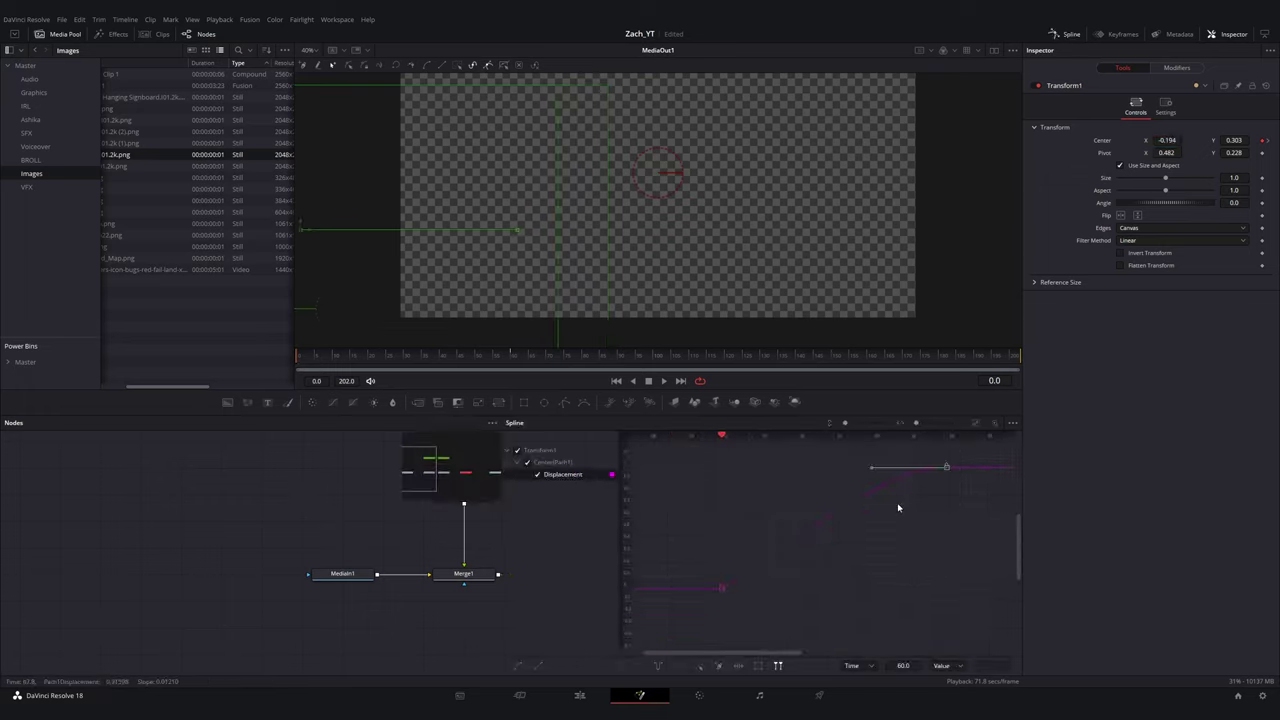
pyautogui.press('space')
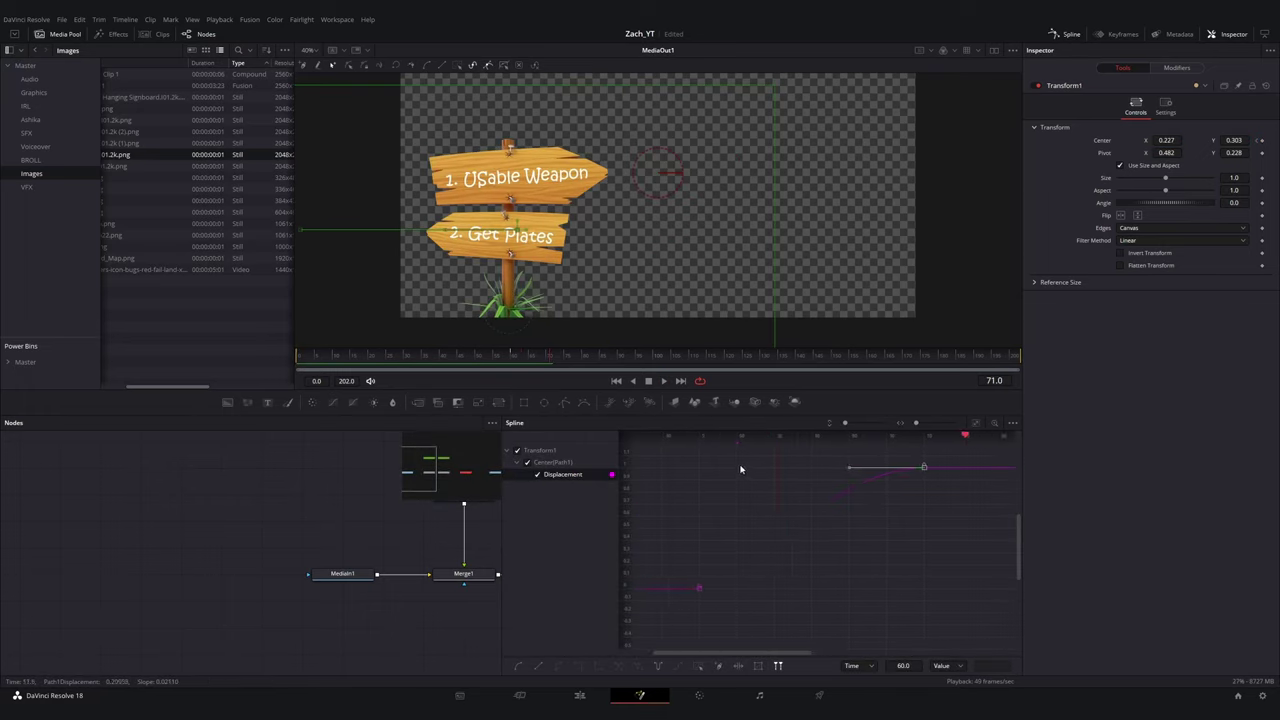
pyautogui.moveTo(968, 440); pyautogui.dragTo(925, 436)
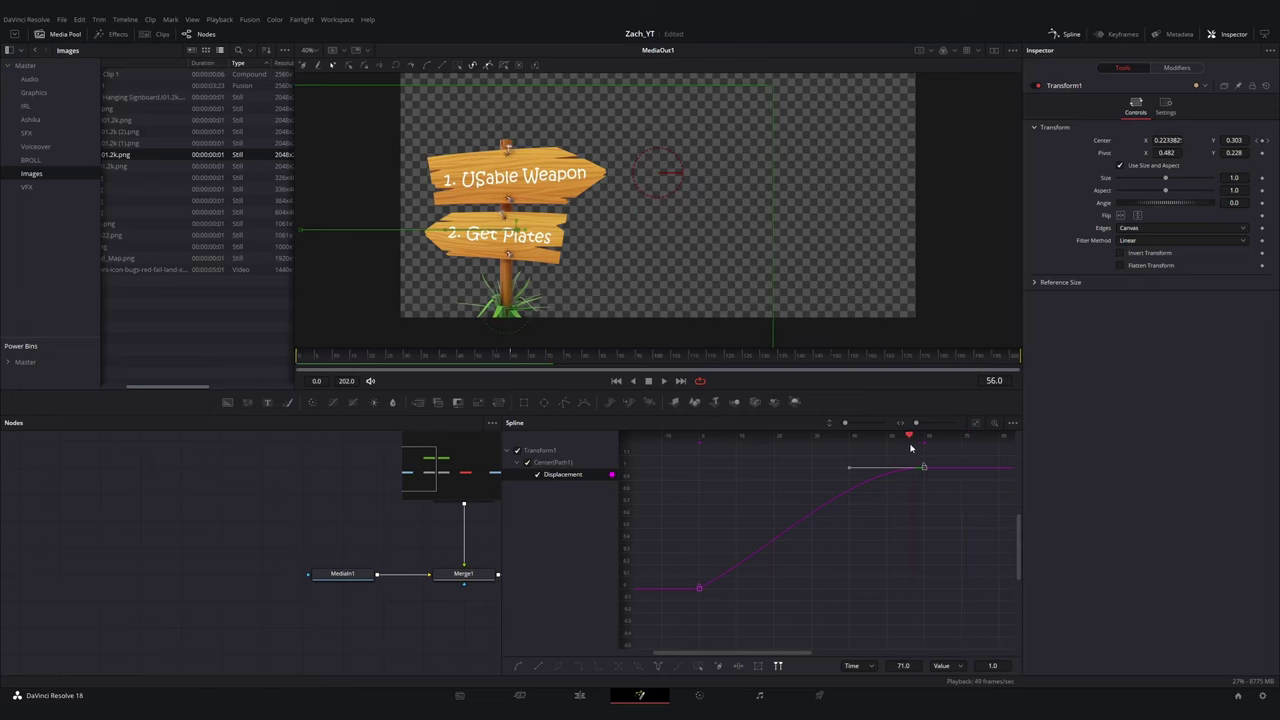
# - Tilt the sign to an Angle of -9.7, move the slide-in's ending keyframe to frame 20, and play it back
pyautogui.moveTo(1234, 203); pyautogui.dragTo(1189, 203)
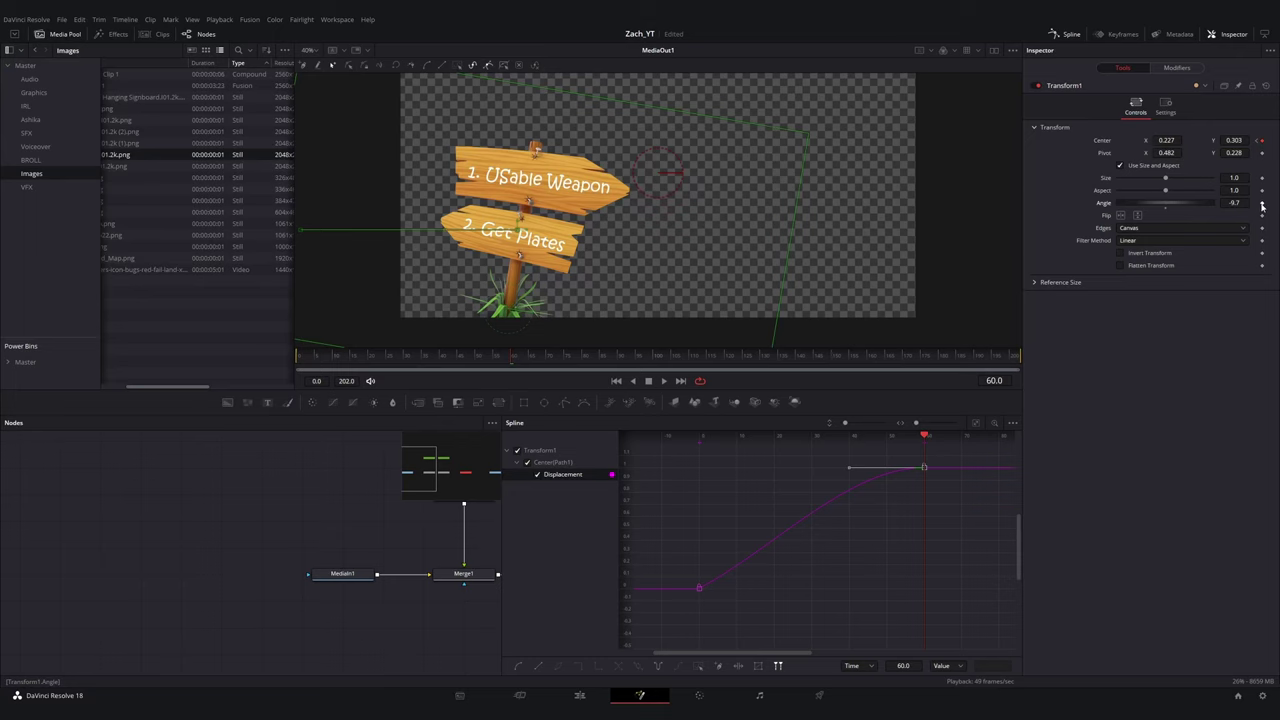
pyautogui.click(669, 440)
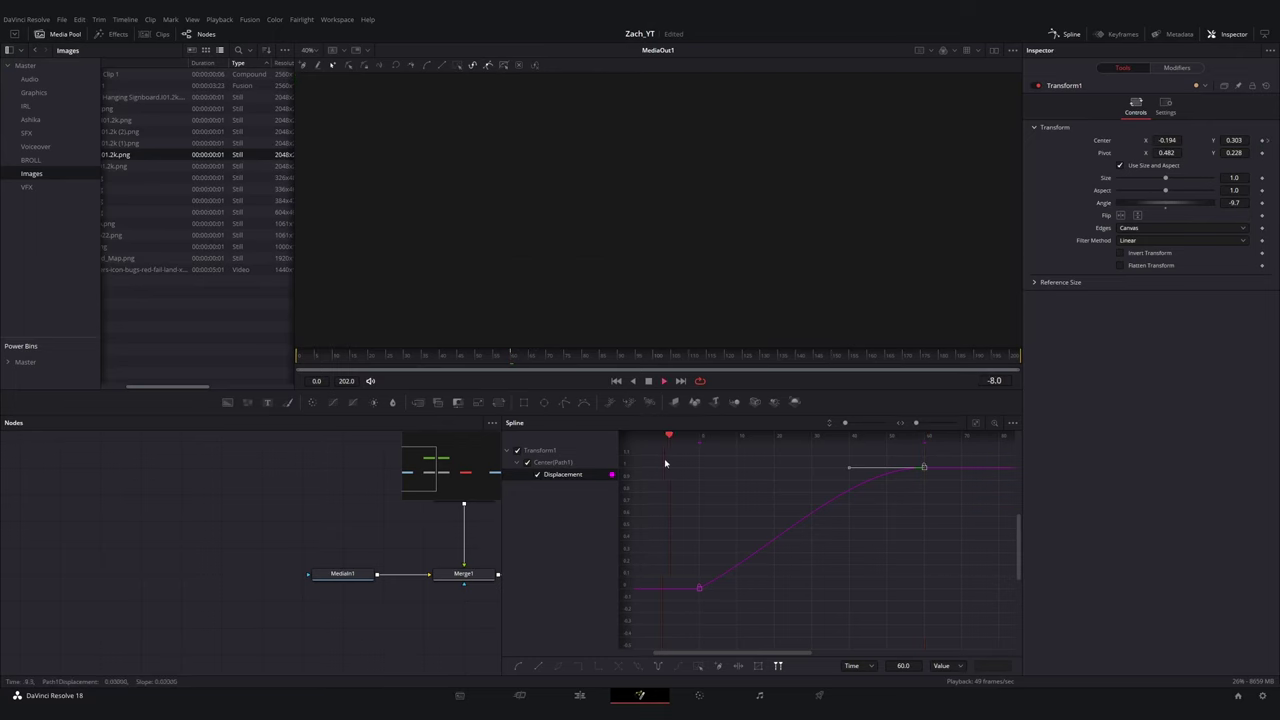
pyautogui.press('space')
pyautogui.moveTo(945, 469); pyautogui.dragTo(797, 468)
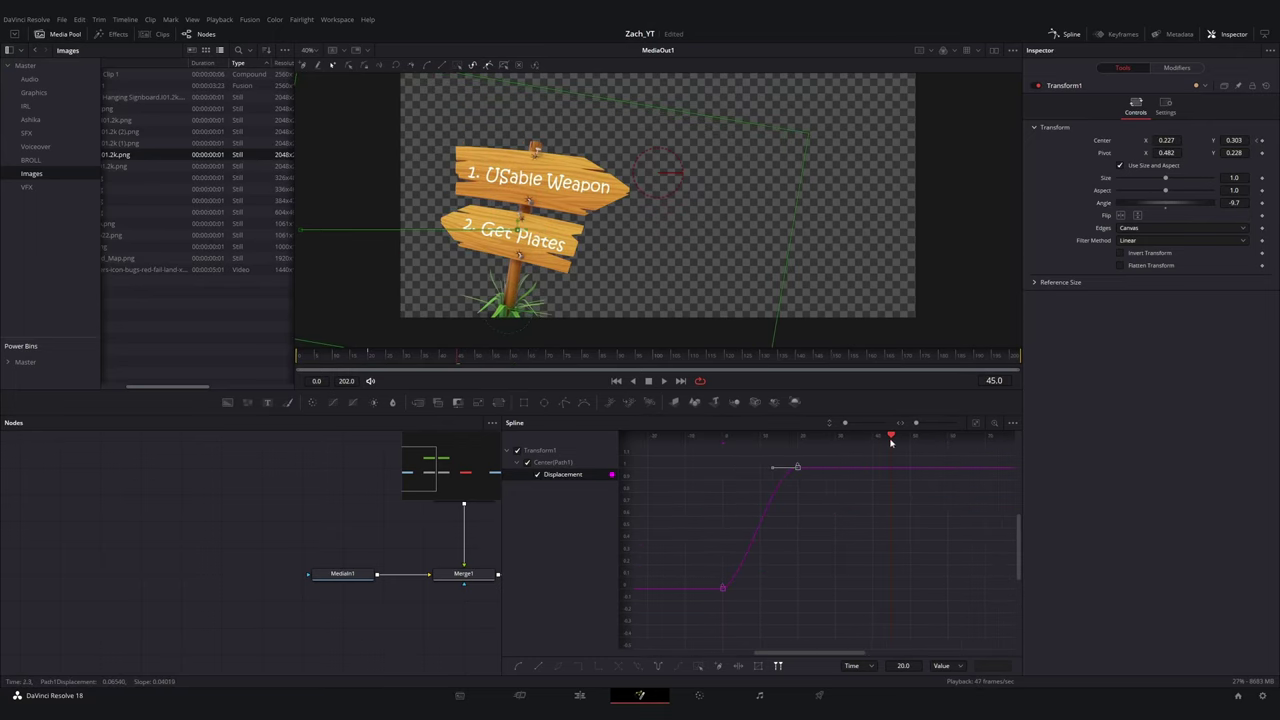
pyautogui.moveTo(891, 441); pyautogui.dragTo(712, 442)
pyautogui.press('space')
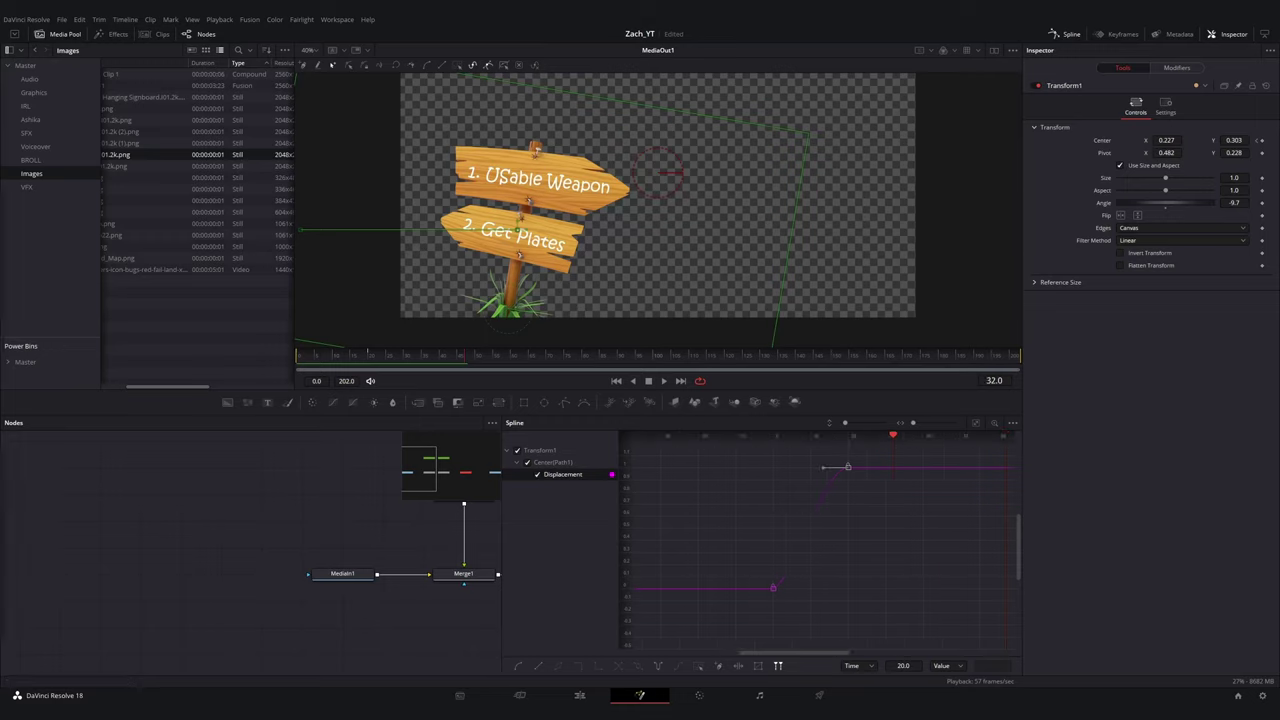
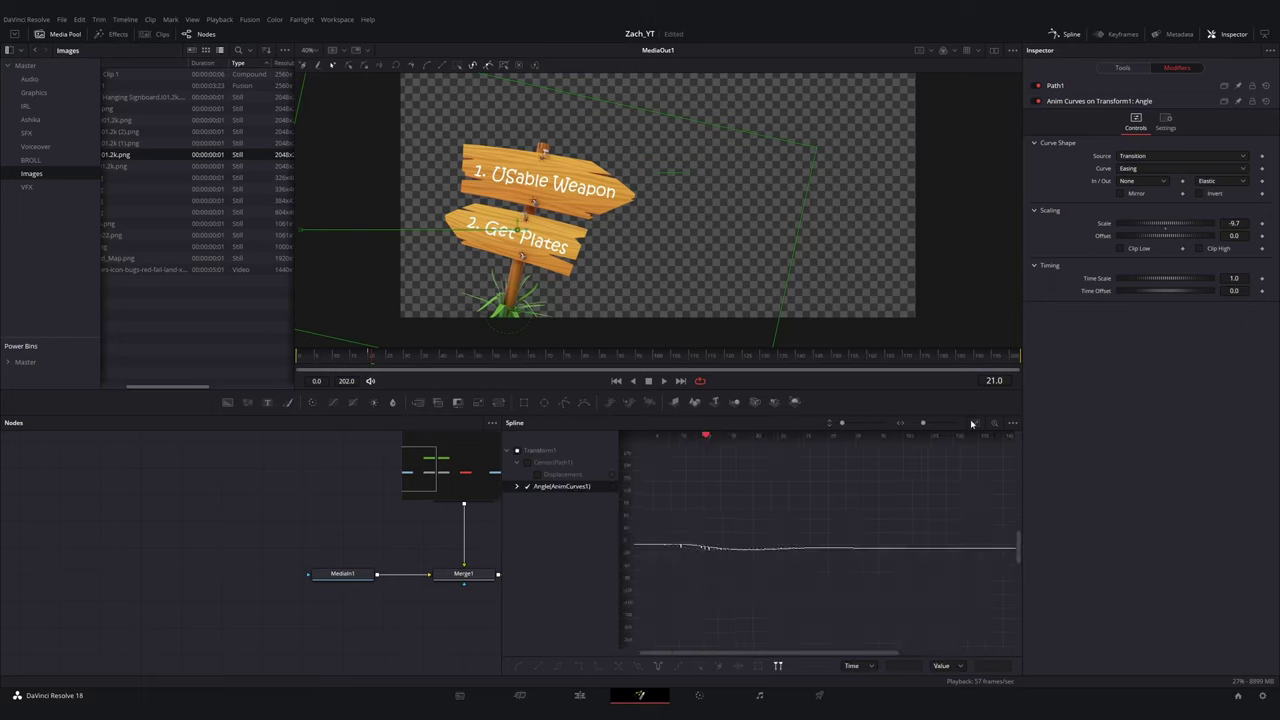
# - Try tuning the Angle's Anim Curves by adjusting the Time Offset, setting Time Scale to 0.657 and Scale to -22.0, and expanding its spline
pyautogui.click(674, 437)
pyautogui.moveTo(674, 440); pyautogui.dragTo(699, 438)
pyautogui.moveTo(1234, 291); pyautogui.dragTo(397, 288)
pyautogui.moveTo(1234, 279); pyautogui.dragTo(540, 285)
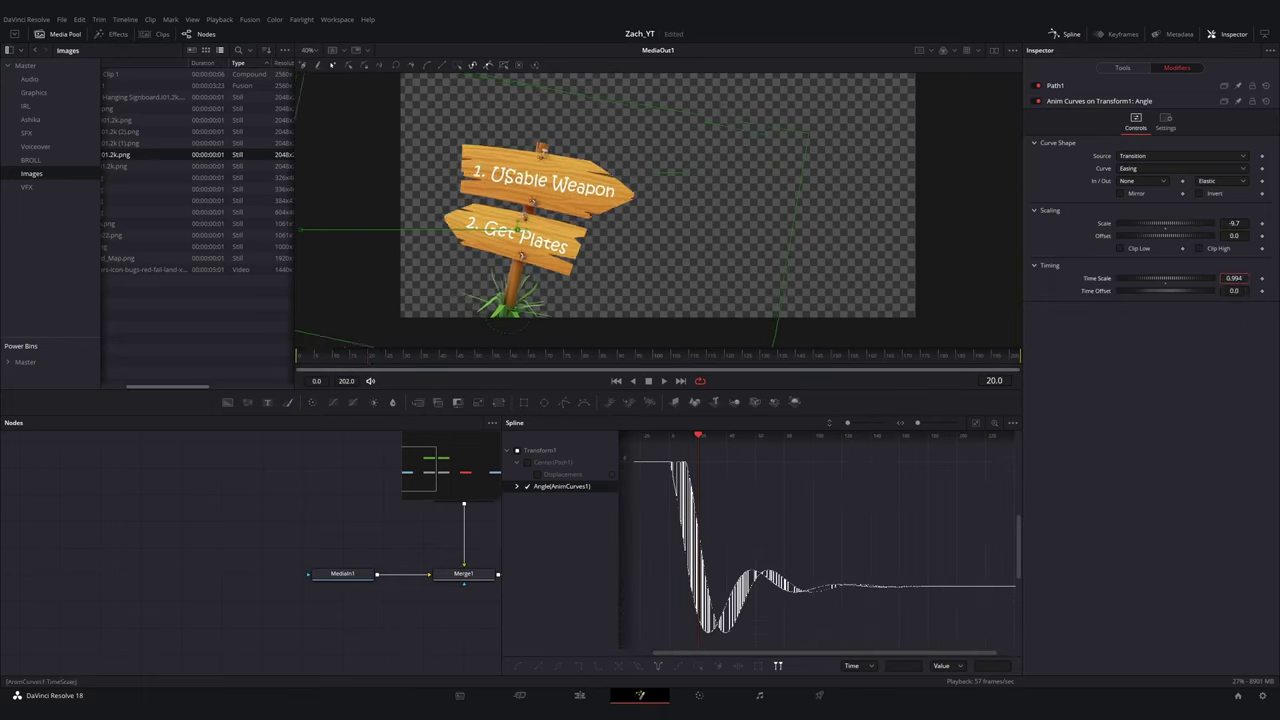
pyautogui.click(517, 487)
pyautogui.click(976, 423)
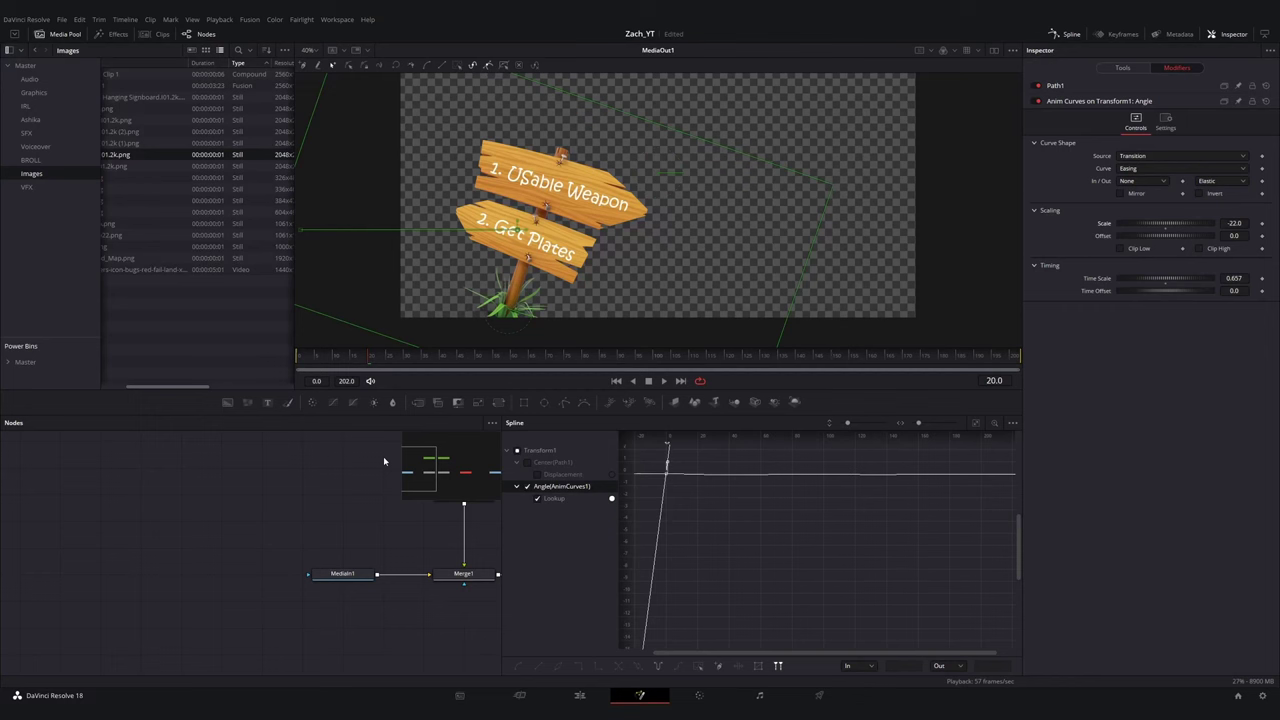
# - Remove the AnimCurves1 modifier from Transform1's Angle and keyframe the Angle at 0 on frame 16 and -19.1 on frame 40
pyautogui.rightClick(1104, 104)
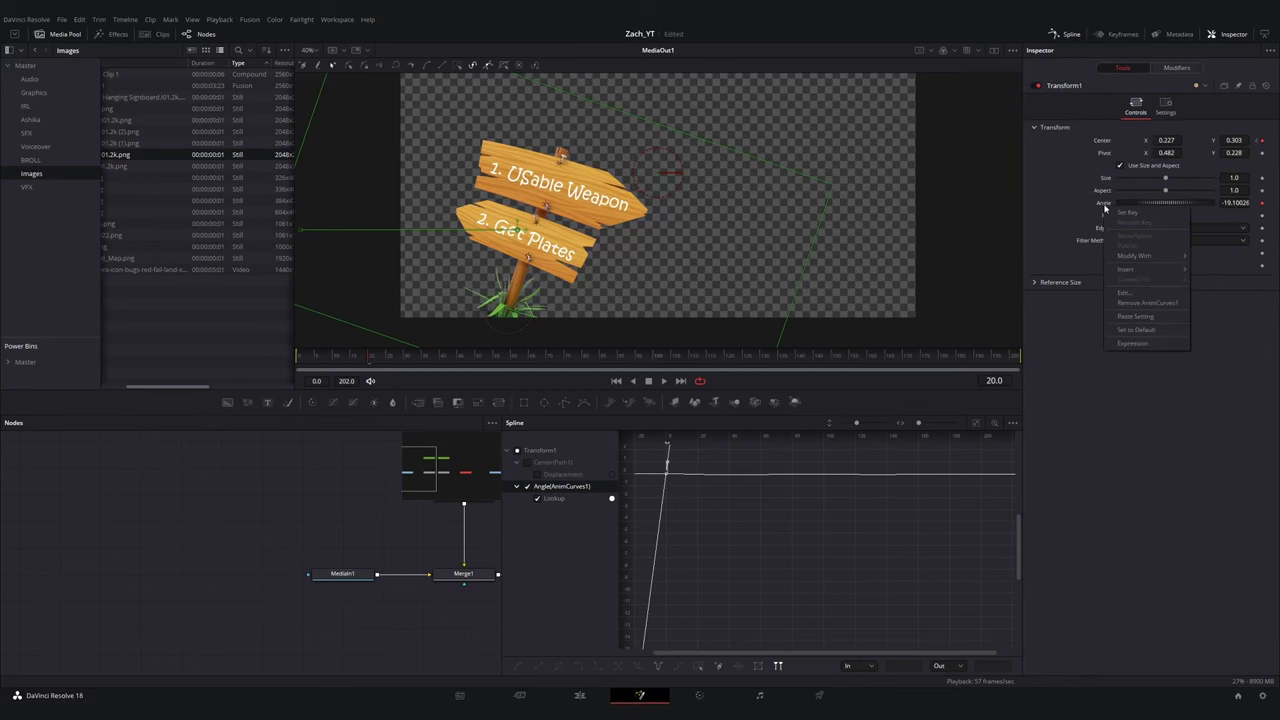
pyautogui.moveTo(491, 524); pyautogui.dragTo(206, 524)
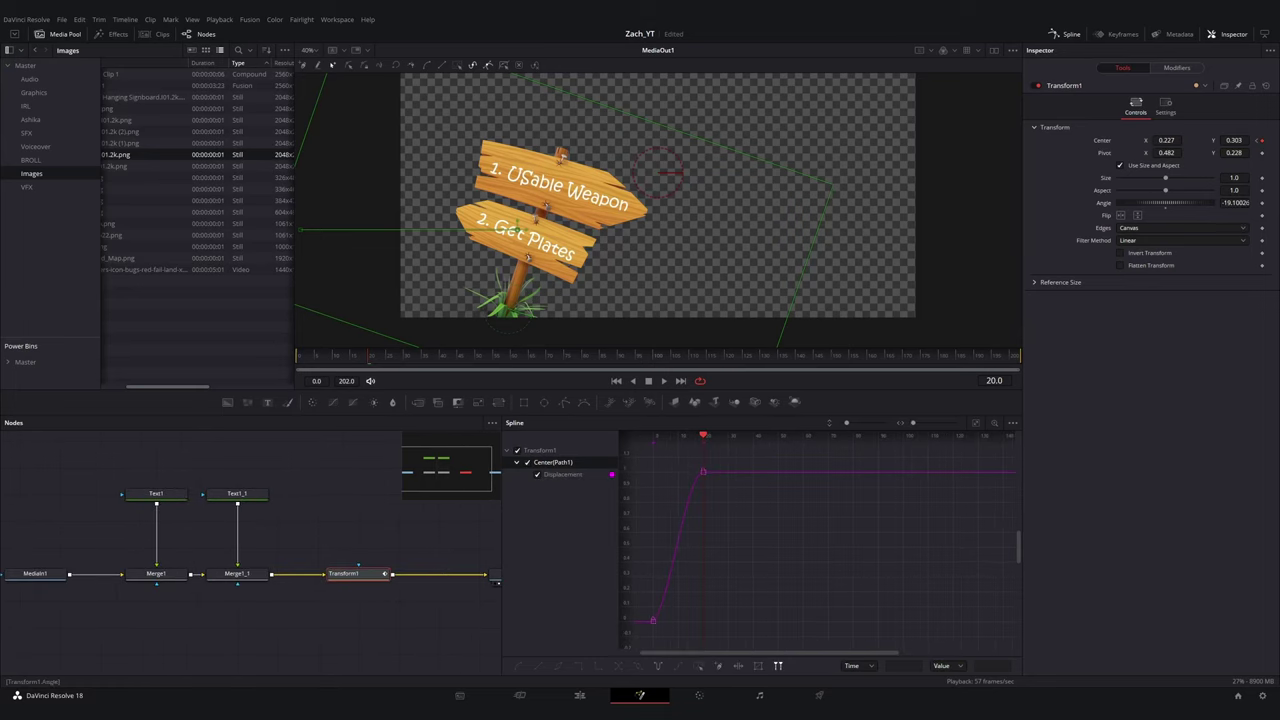
pyautogui.click(1262, 204)
pyautogui.moveTo(326, 365); pyautogui.dragTo(371, 367)
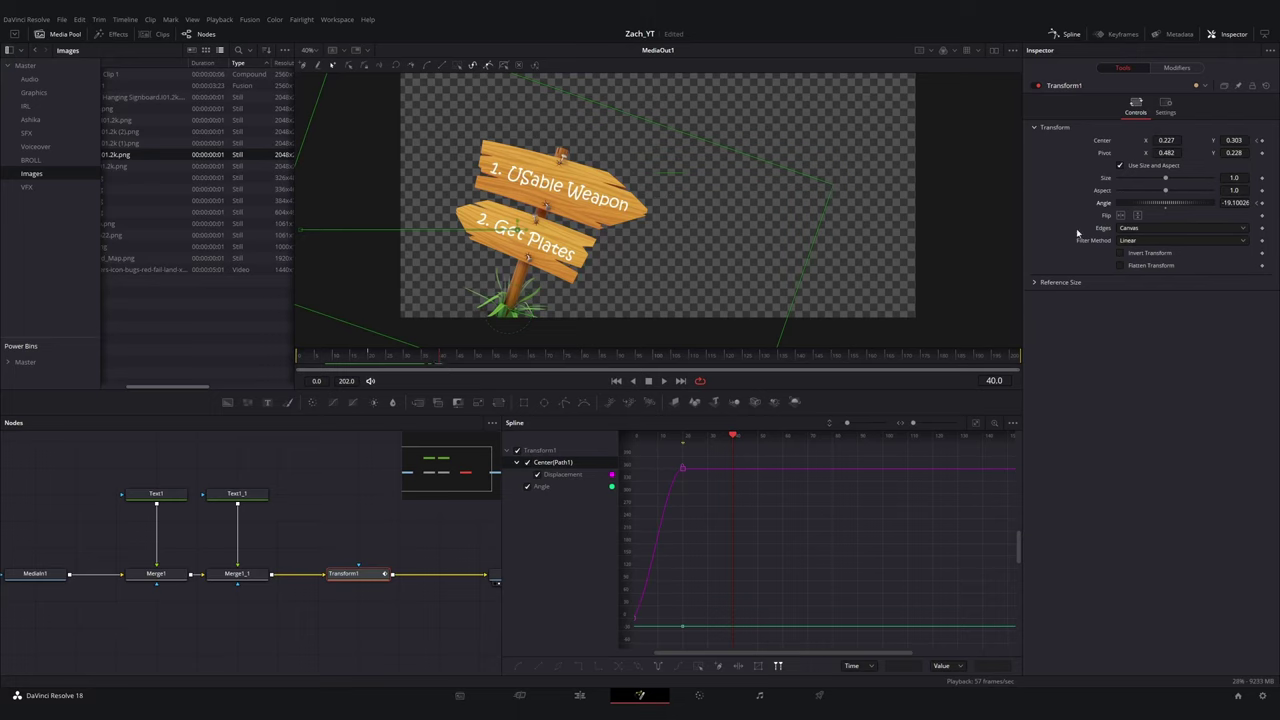
pyautogui.moveTo(370, 364)
pyautogui.mouseDown()
pyautogui.moveTo(314, 363)
pyautogui.moveTo(364, 364)
pyautogui.mouseUp()
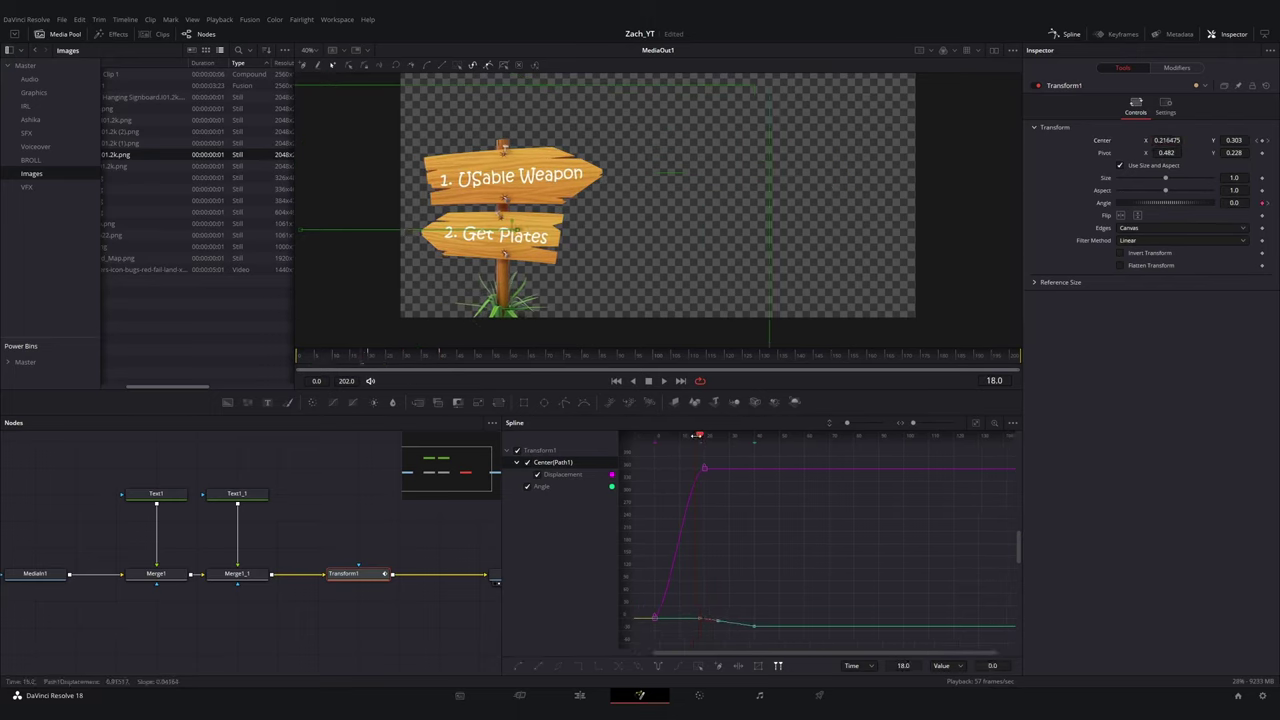
pyautogui.moveTo(697, 435)
pyautogui.mouseDown()
pyautogui.moveTo(728, 436)
pyautogui.moveTo(694, 436)
pyautogui.mouseUp()
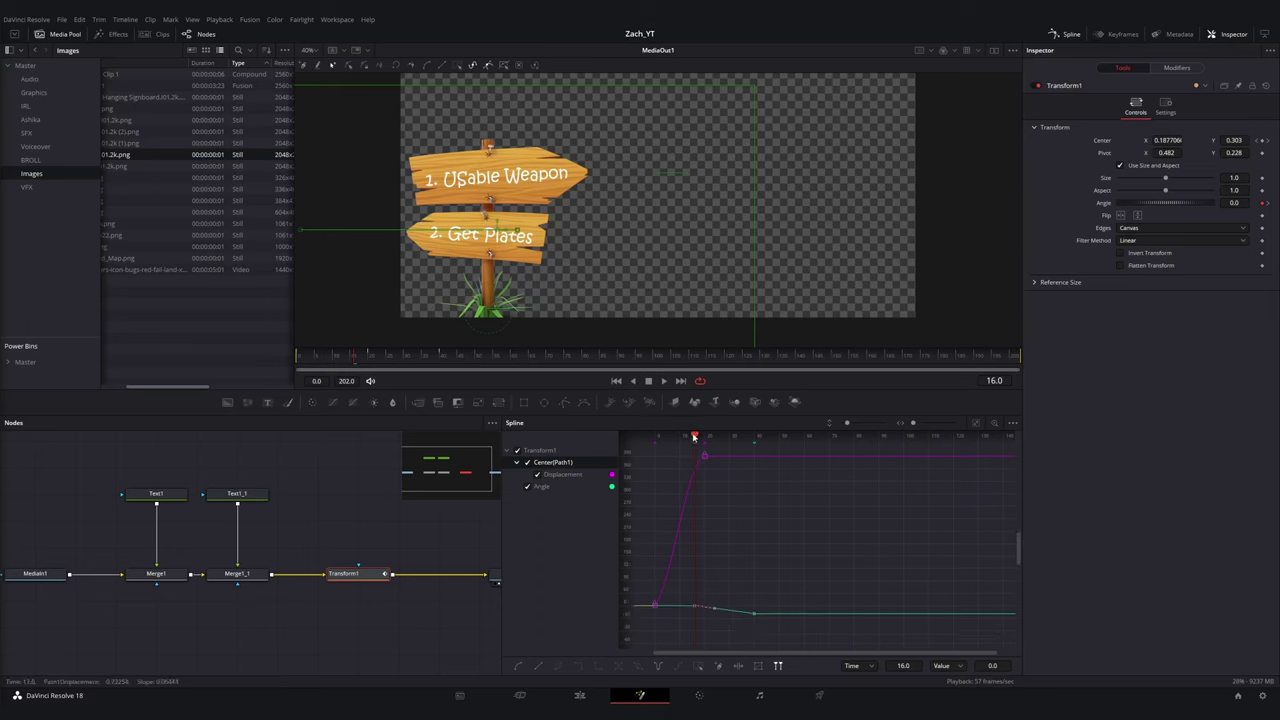
# - Play back the tilt, move to frame 61, and keyframe the Angle at 0 there
pyautogui.press('space')
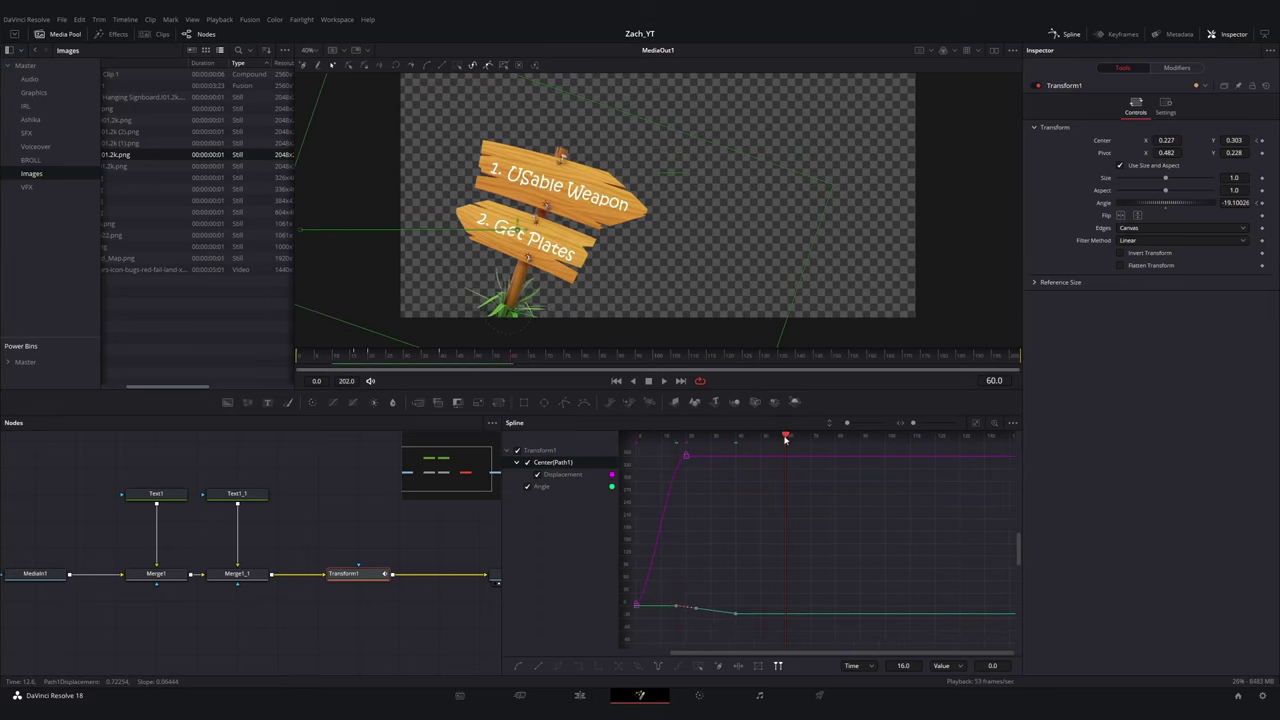
pyautogui.moveTo(785, 440); pyautogui.dragTo(760, 454)
pyautogui.write('0')
pyautogui.press('Return')
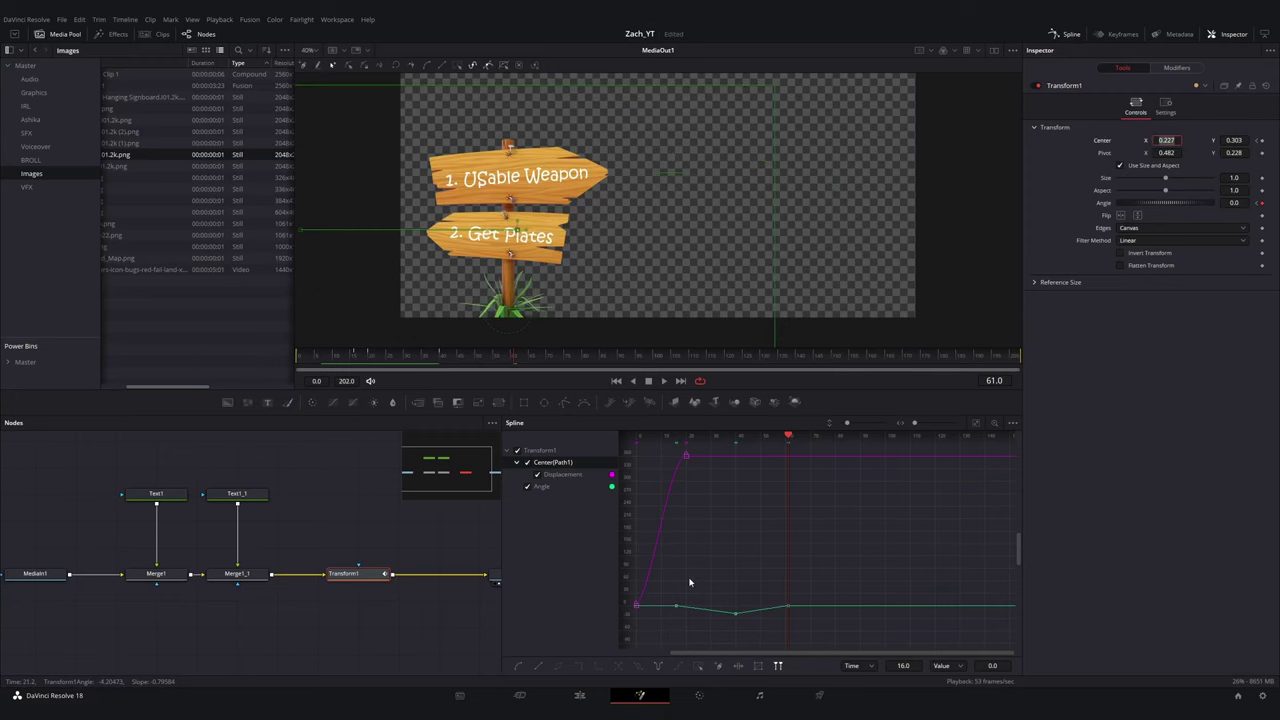
# - Hide the Displacement curve in the Spline editor, smooth all the Angle keyframes, and play back the tilt
pyautogui.click(538, 475)
pyautogui.hotkey('ctrl', 'a')
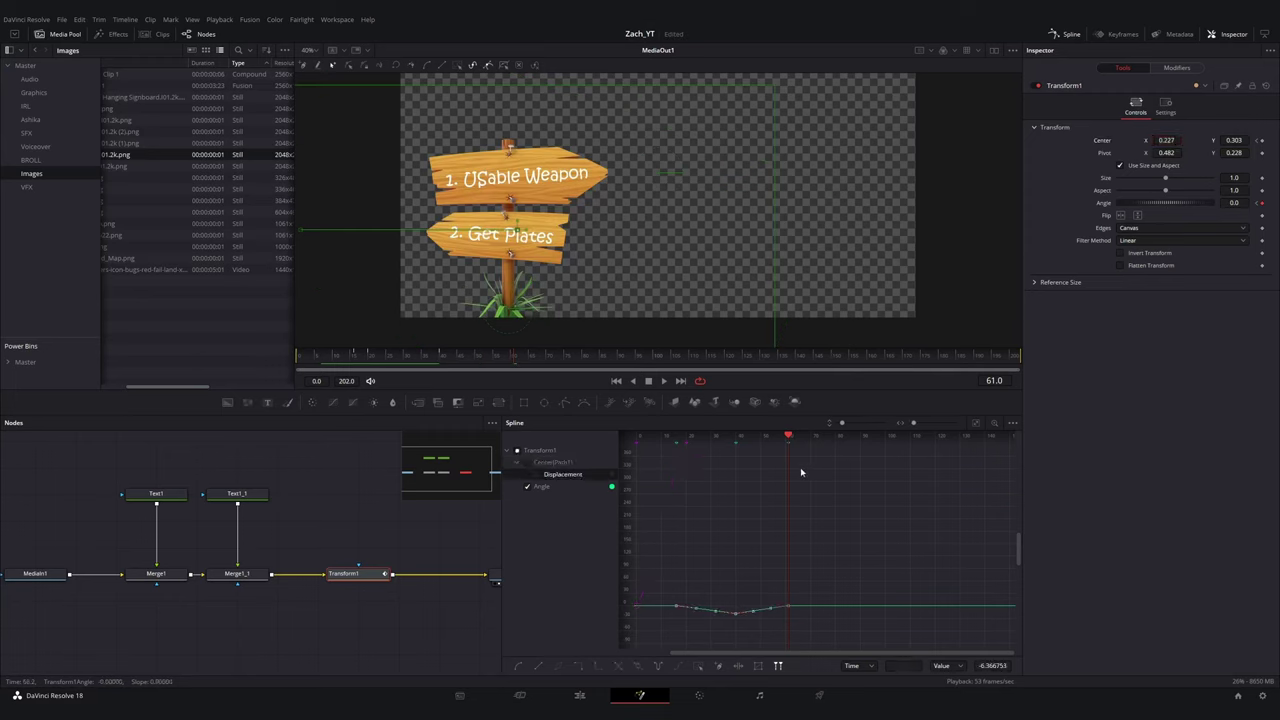
pyautogui.hotkey('shift', 's')
pyautogui.press('space')
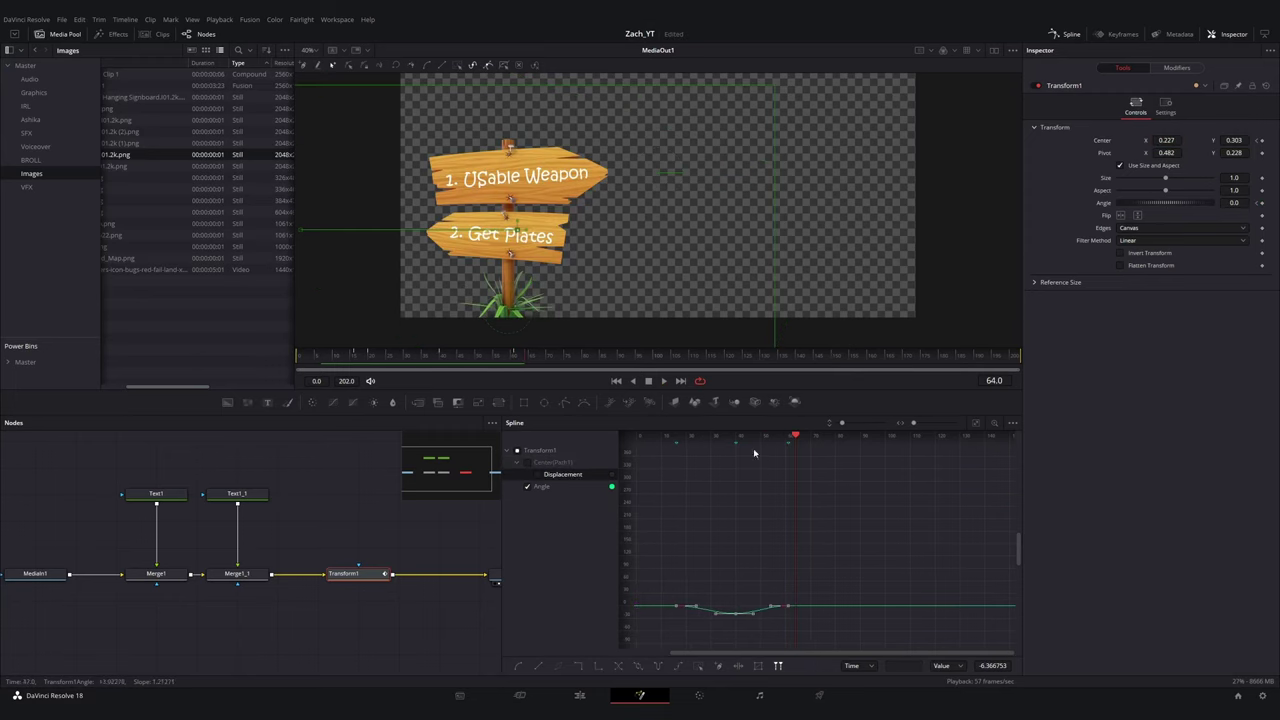
# - Add diminishing wobble keyframes to the Angle curve, with 4.4 at frame 44, 2.8 at frame 52 and 1.4 at frame 60, and play it back
pyautogui.moveTo(741, 441); pyautogui.dragTo(738, 449)
pyautogui.scroll(1, 773, 625)
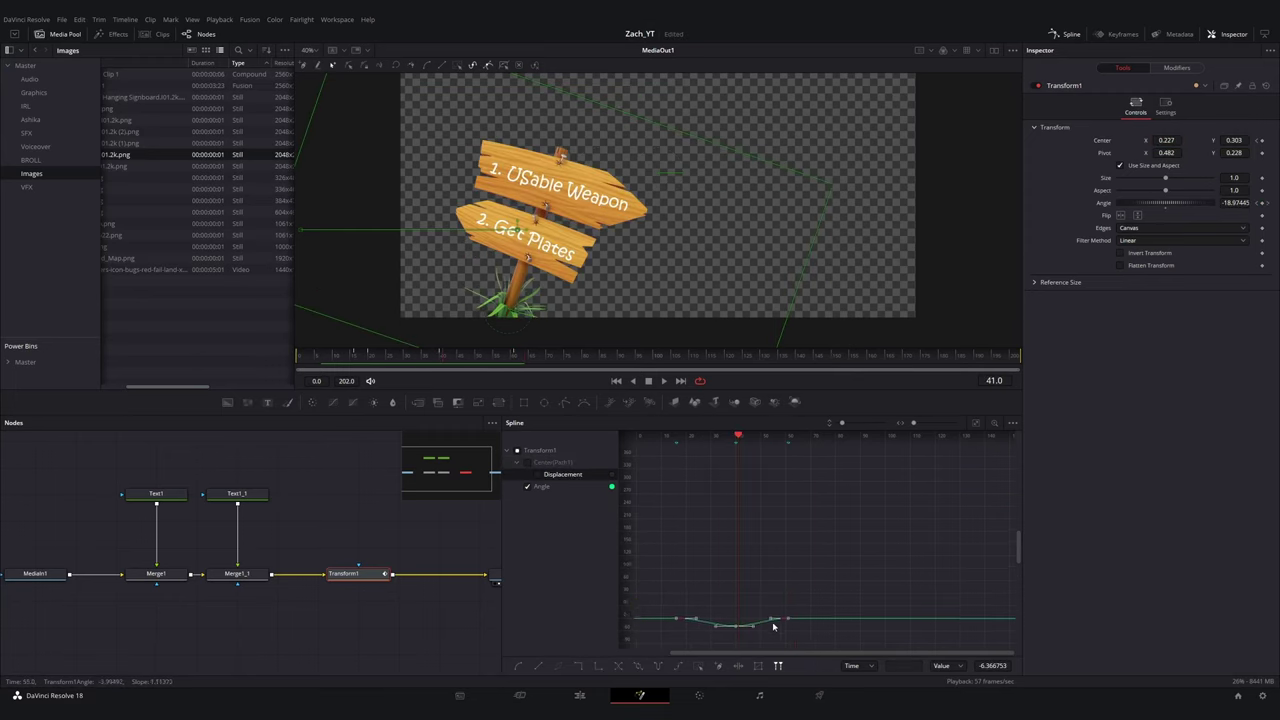
pyautogui.scroll(-1, 768, 618)
pyautogui.scroll(5, 764, 615)
pyautogui.moveTo(640, 442); pyautogui.dragTo(692, 442)
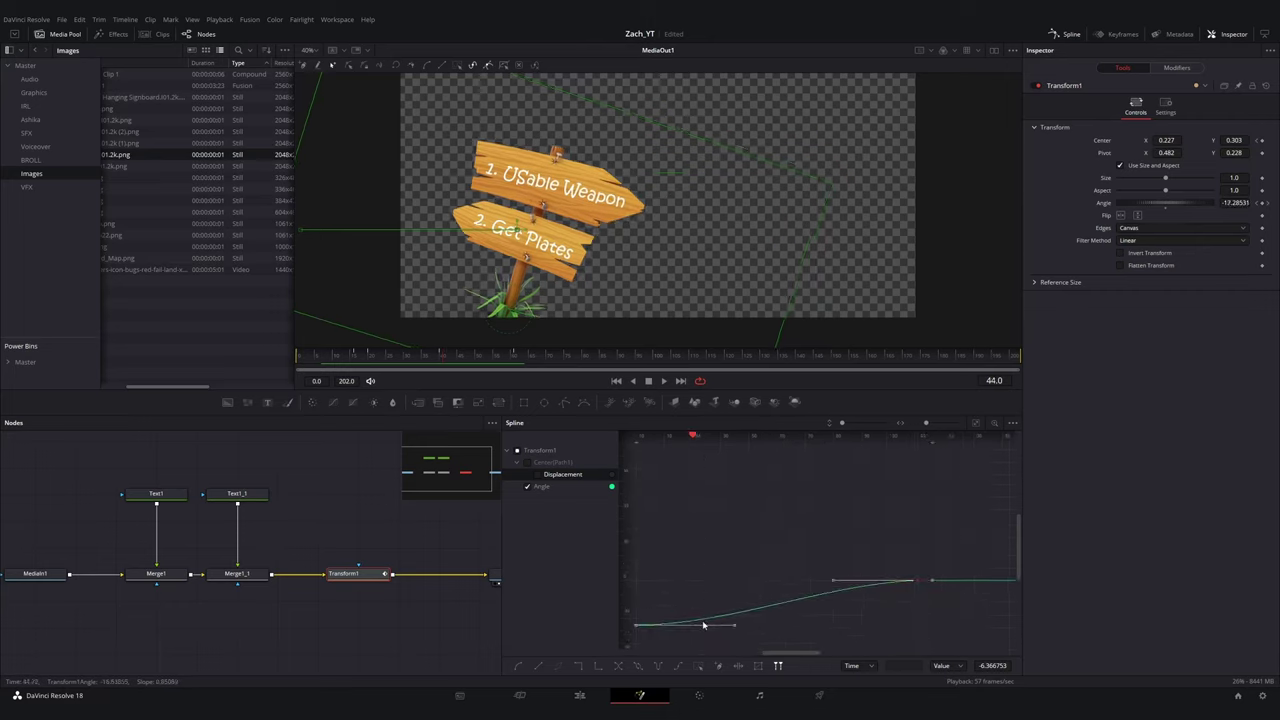
pyautogui.moveTo(692, 619); pyautogui.dragTo(692, 570)
pyautogui.moveTo(749, 562); pyautogui.dragTo(835, 574)
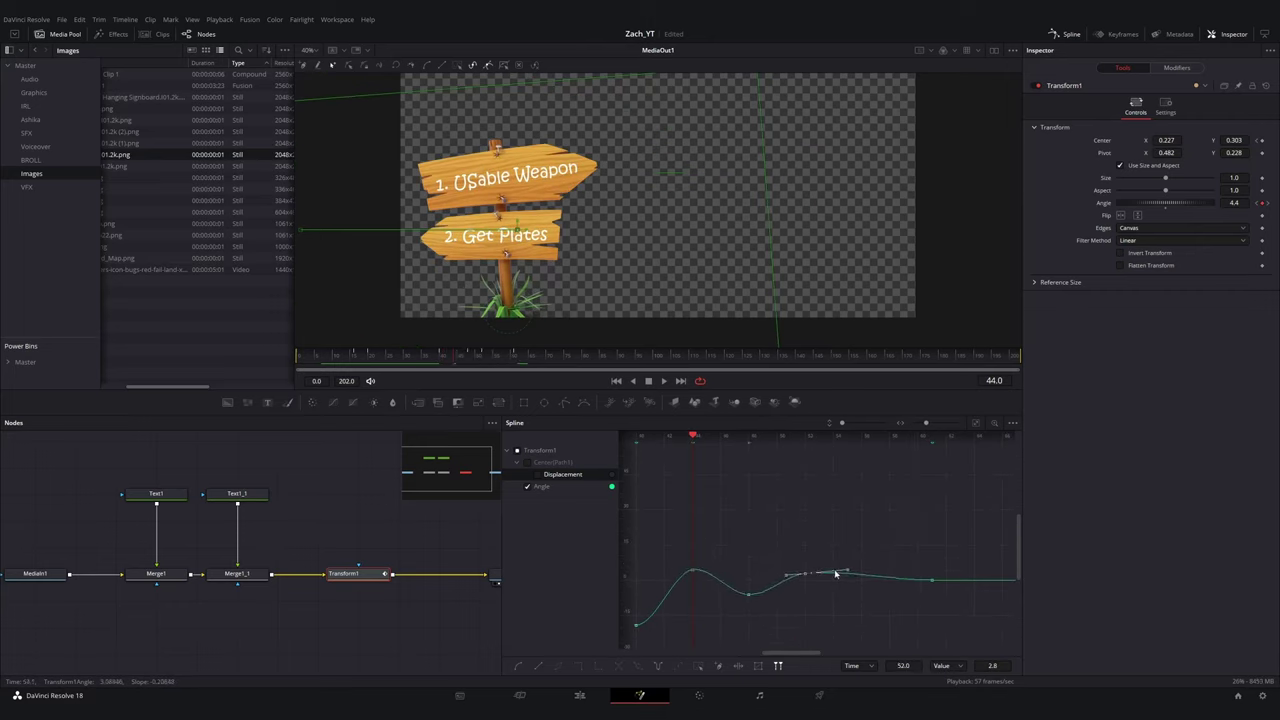
pyautogui.click(415, 357)
pyautogui.press('space')
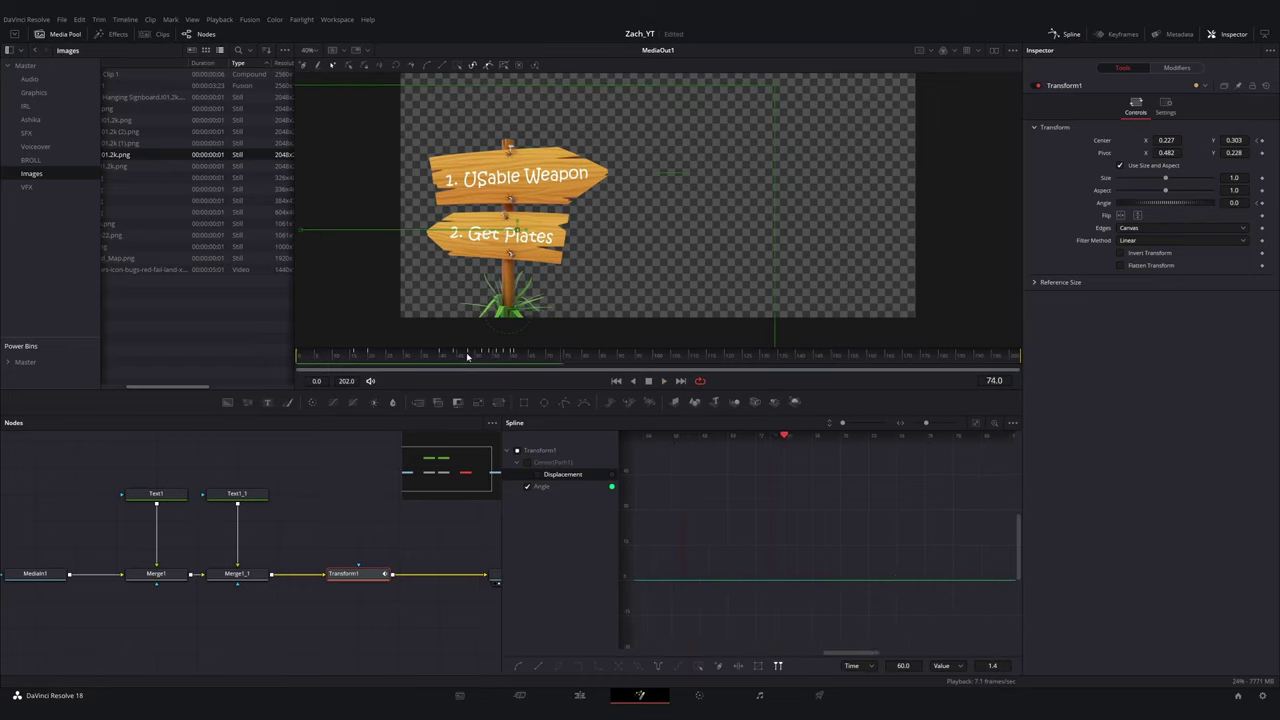
pyautogui.click(466, 354)
pyautogui.click(440, 358)
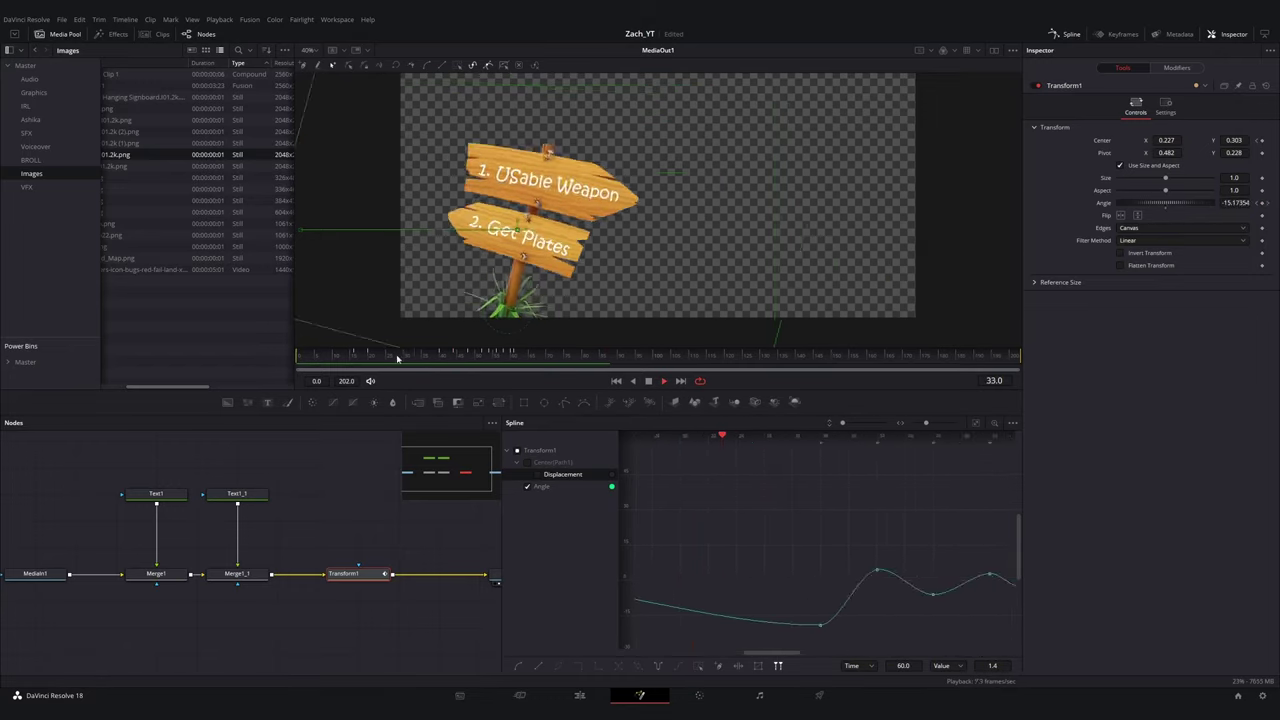
pyautogui.press('space')
# - Enable Motion Blur on Transform1 with Quality 7 and Shutter Angle 107.8, and play back the blurred sign animation
pyautogui.click(1165, 107)
pyautogui.click(1120, 233)
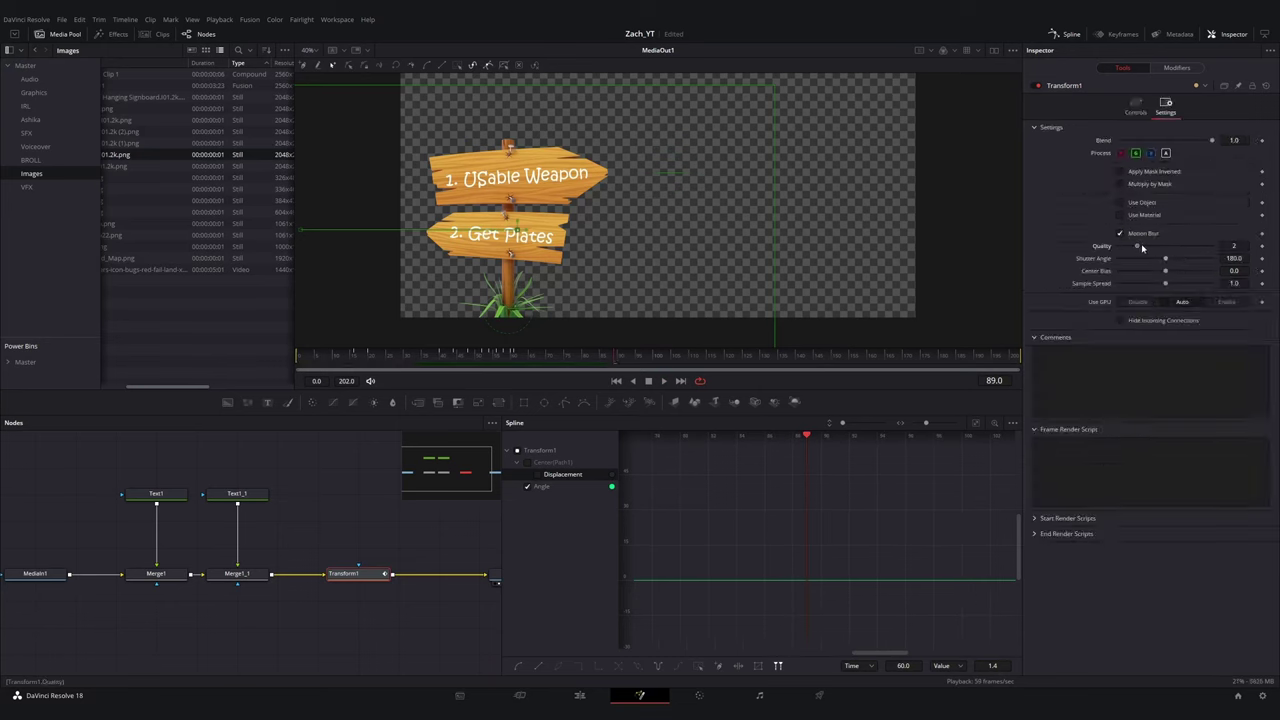
pyautogui.click(308, 357)
pyautogui.press('space')
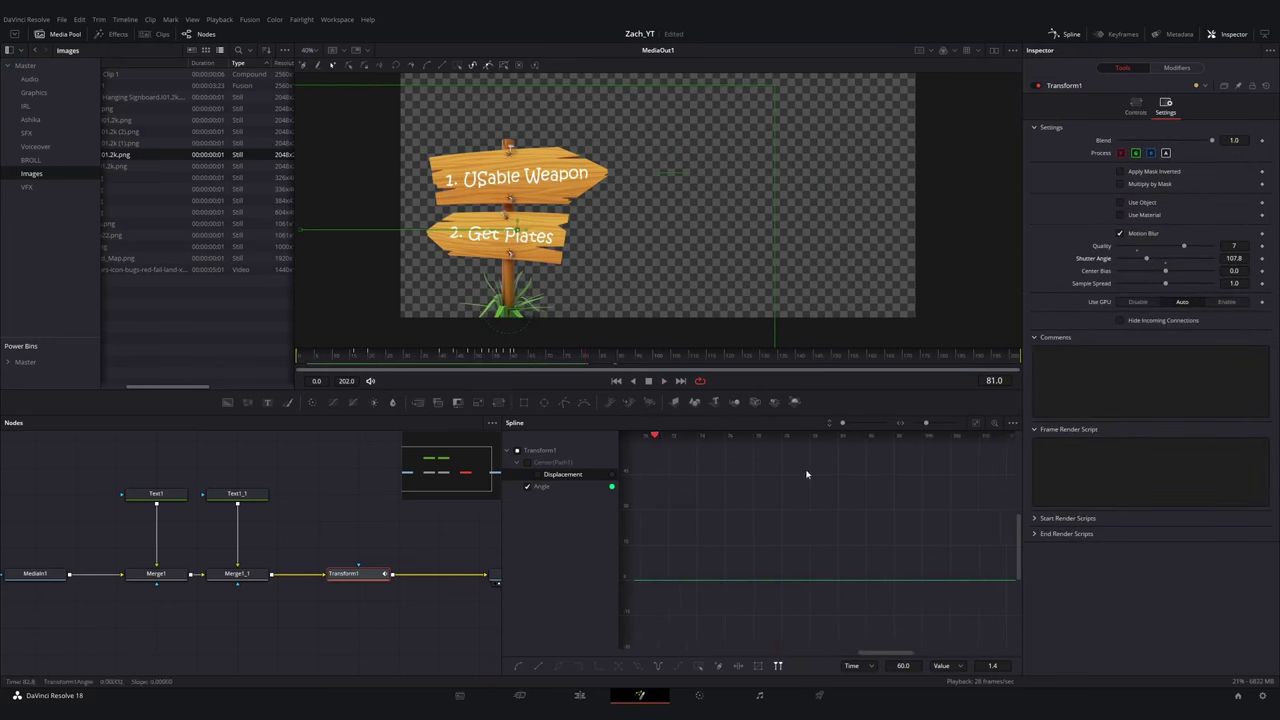
pyautogui.hscroll(-5, 832, 530)
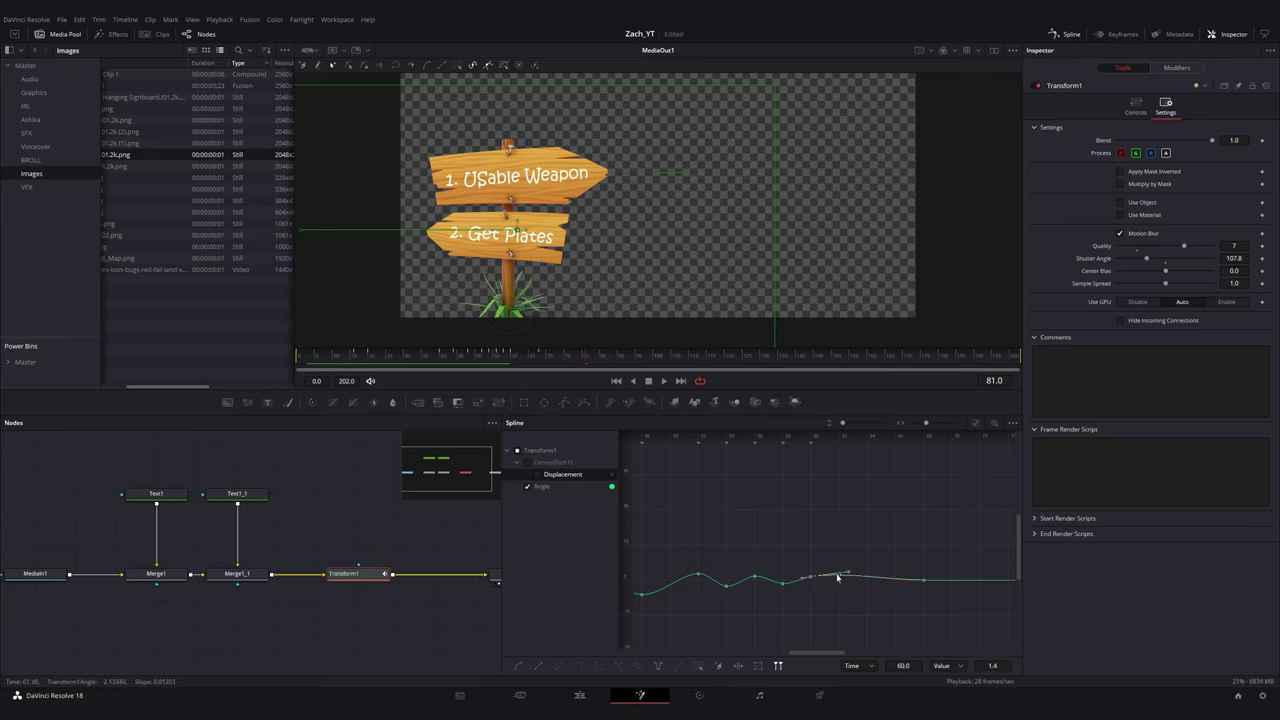
pyautogui.press('space')
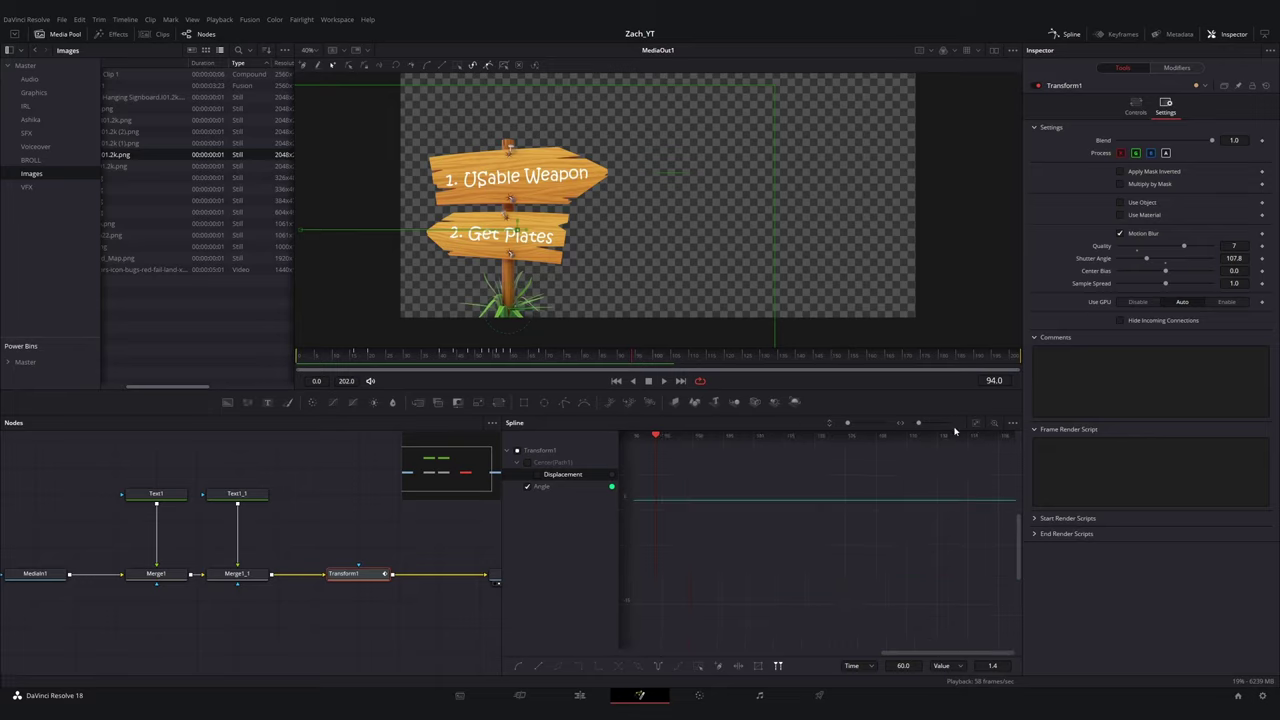
# - Return to the Edit page, play back the signpost animation over the gameplay, and park the playhead at the start of Fusion Clip 1
pyautogui.click(975, 424)
pyautogui.click(579, 695)
pyautogui.click(680, 396)
pyautogui.press('space')
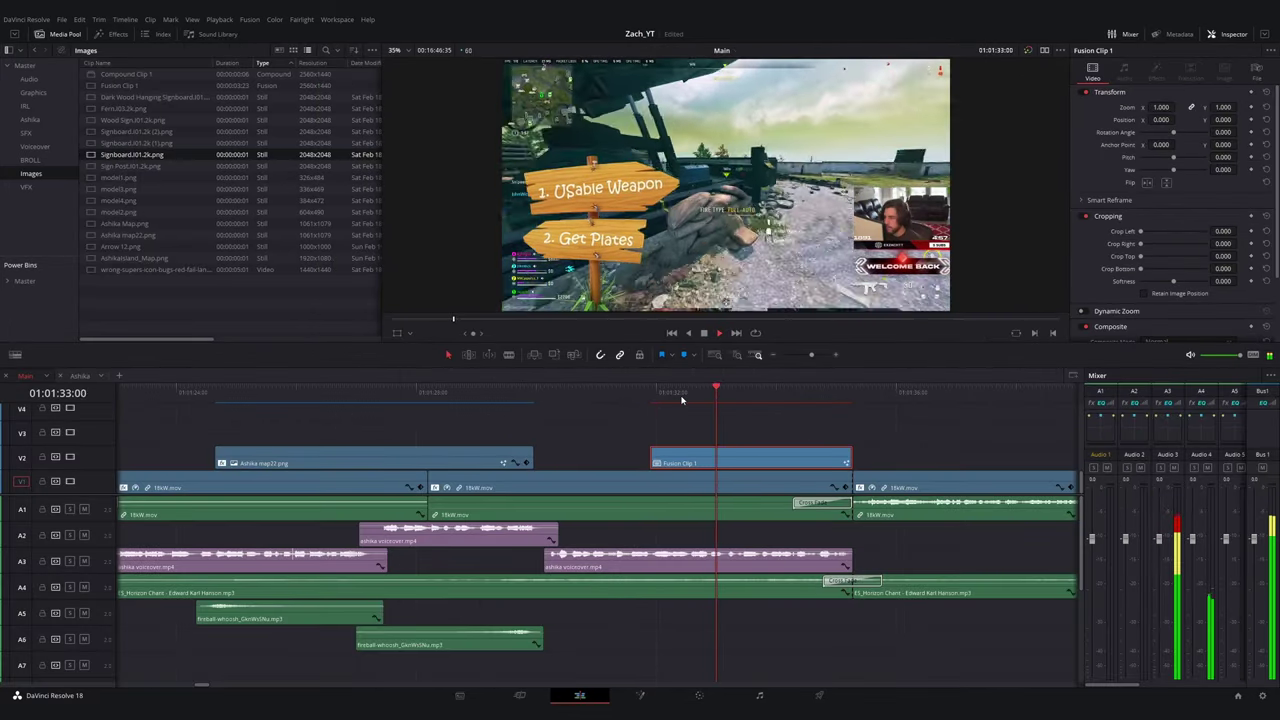
pyautogui.click(632, 392)
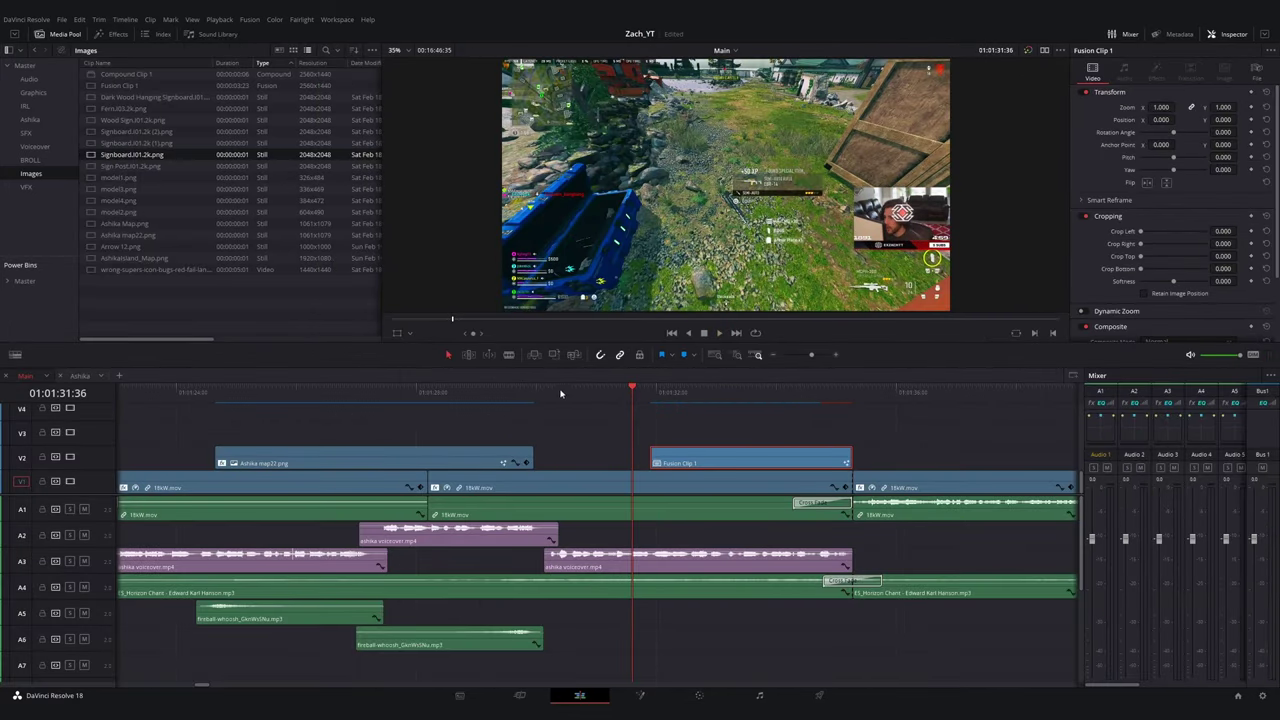
pyautogui.press('space')
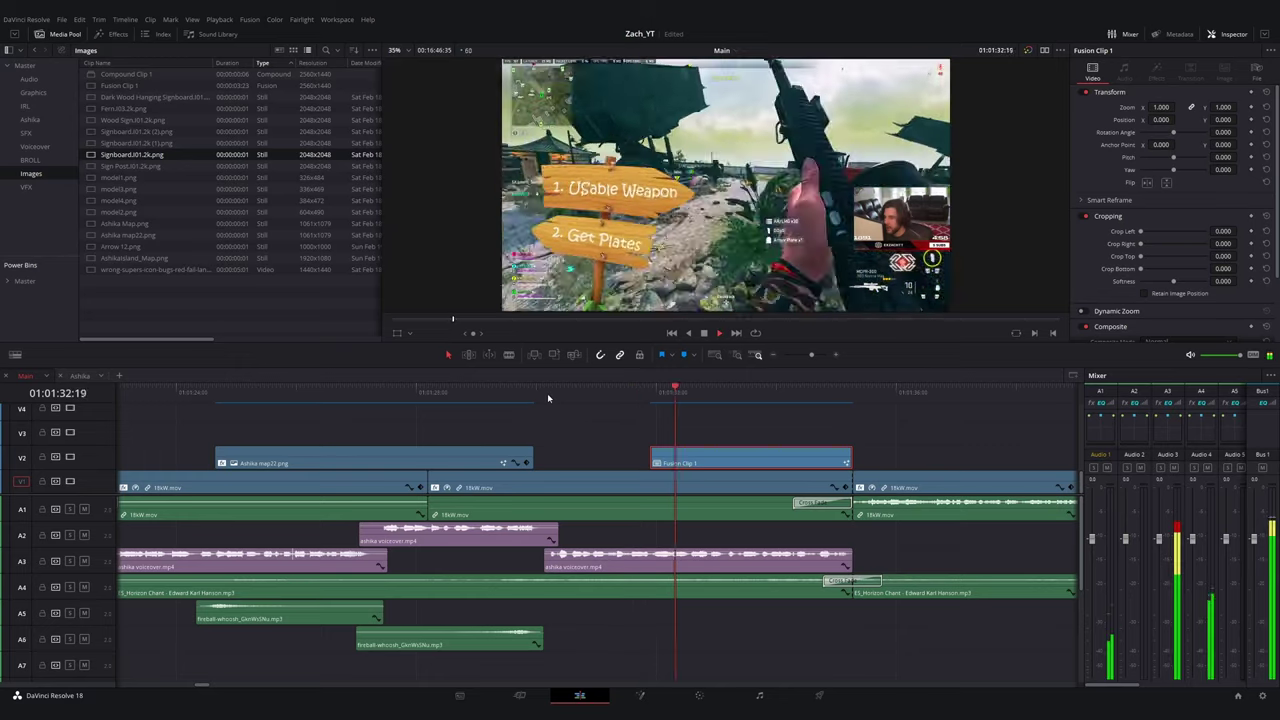
pyautogui.moveTo(640, 395); pyautogui.dragTo(657, 398)
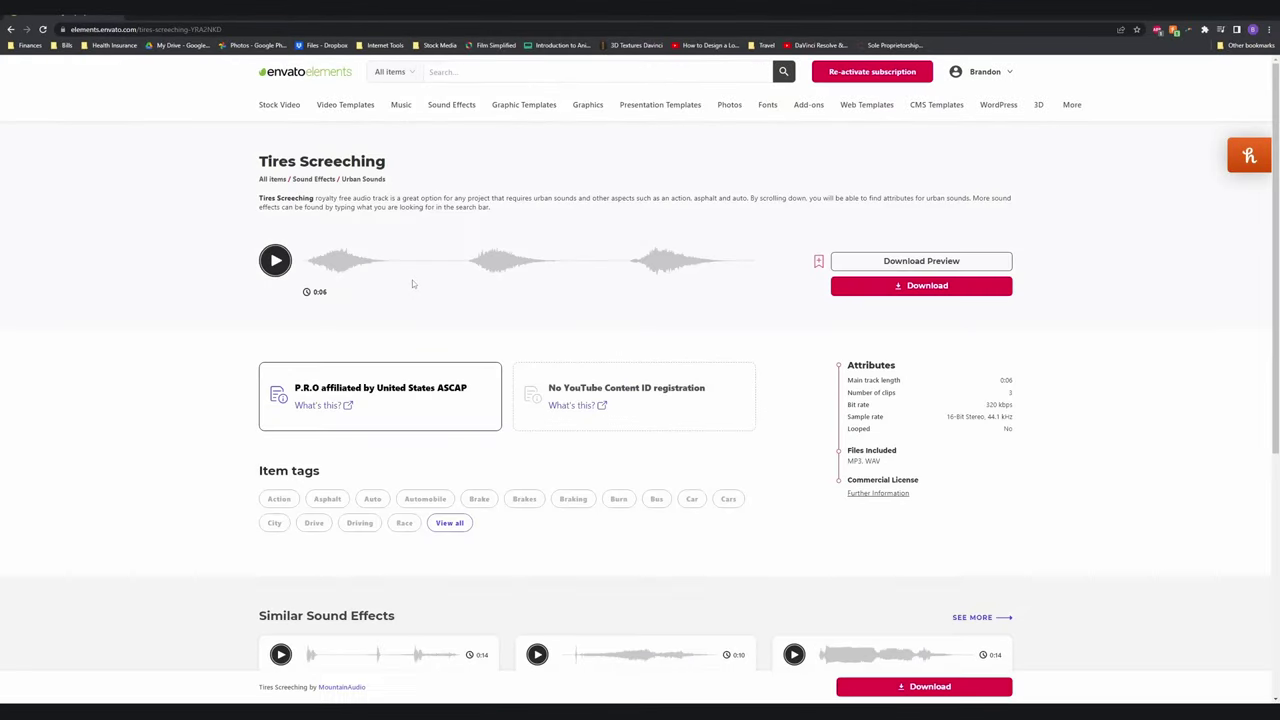
# - On Envato Elements' Tires Screeching page, preview the similar sound effects and download Mercedes 500 Fast Acceleration with Tire Squeak
pyautogui.scroll(-10, 412, 280)
pyautogui.click(281, 354)
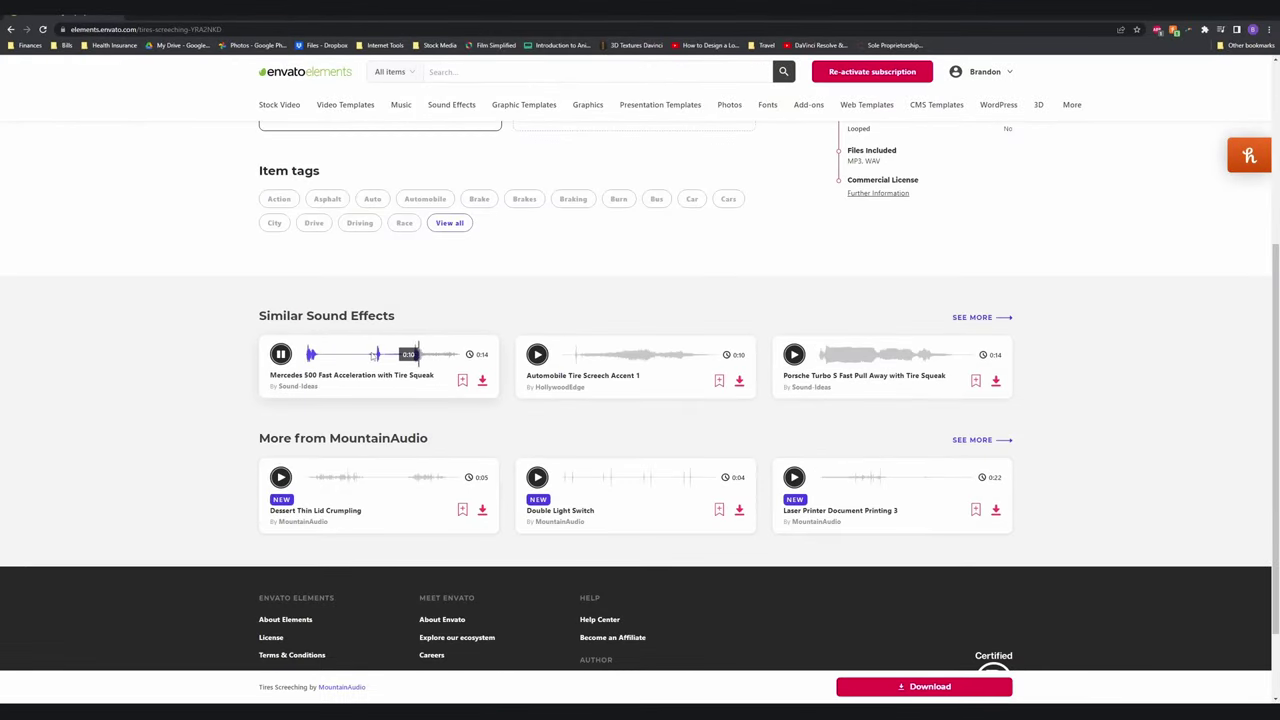
pyautogui.click(281, 354)
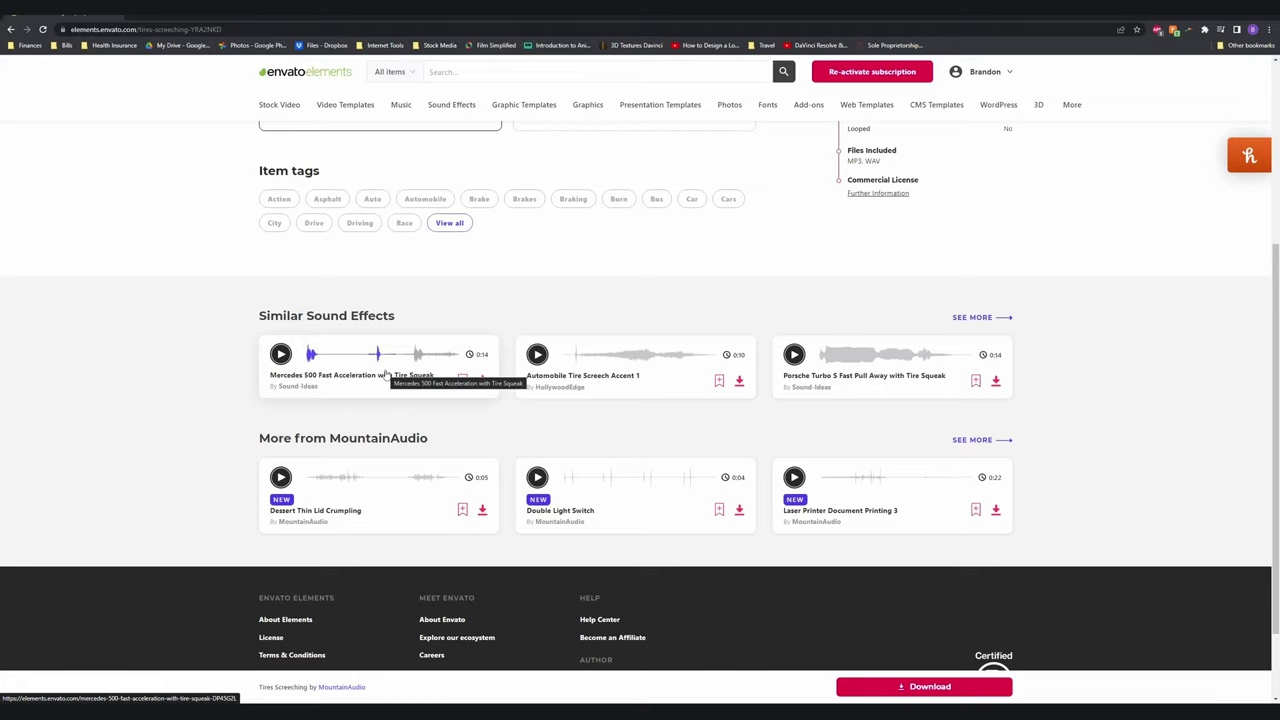
pyautogui.click(537, 354)
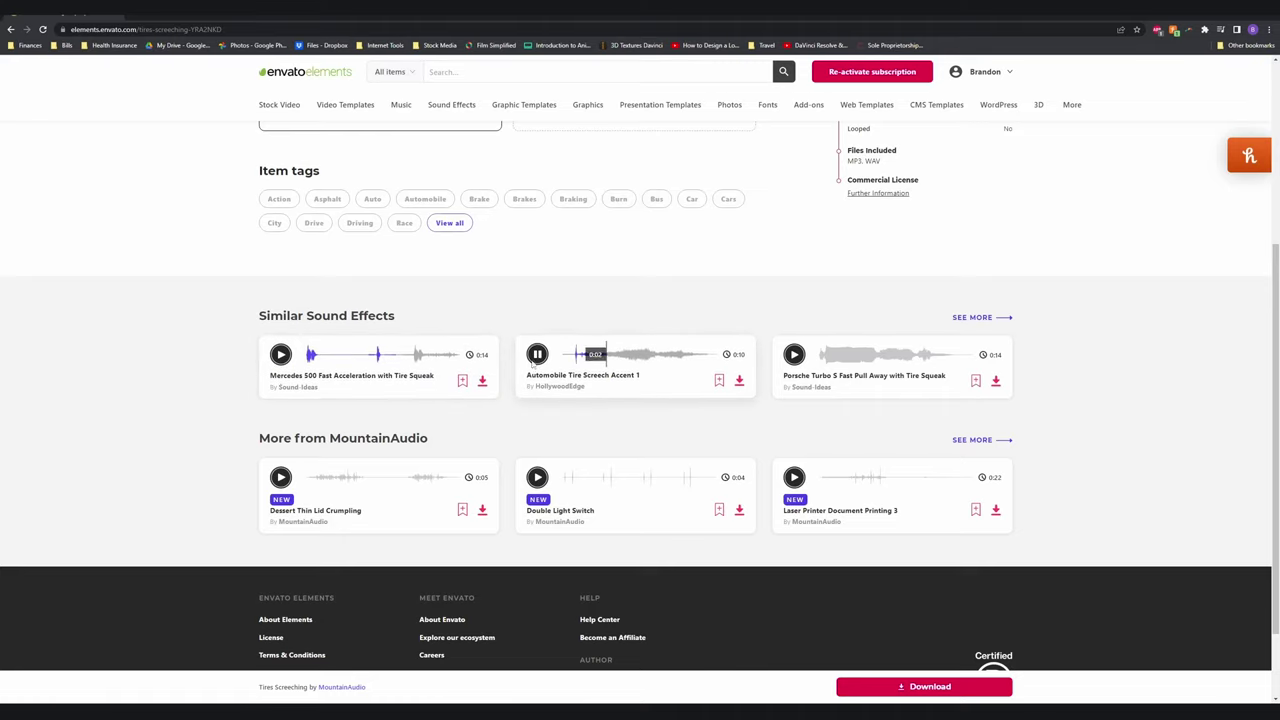
pyautogui.click(537, 354)
pyautogui.click(482, 381)
pyautogui.click(362, 320)
pyautogui.click(52, 694)
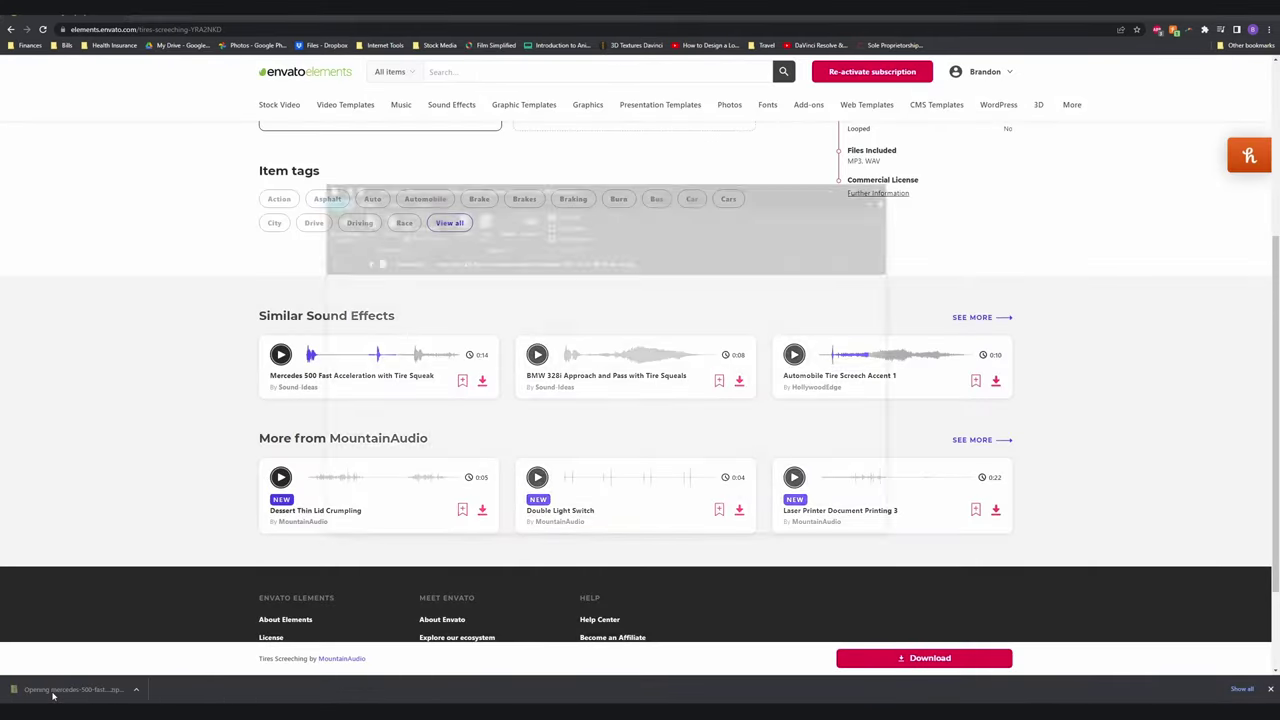
# - Extract the downloaded Mercedes archive and import AutoMercedesBenz500 5030_86.wav into the SFX bin in DaVinci Resolve
pyautogui.moveTo(96, 18); pyautogui.dragTo(2, 68)
pyautogui.click(682, 231)
pyautogui.click(27, 133)
pyautogui.hotkey('alt', 'Tab')
pyautogui.click(362, 261)
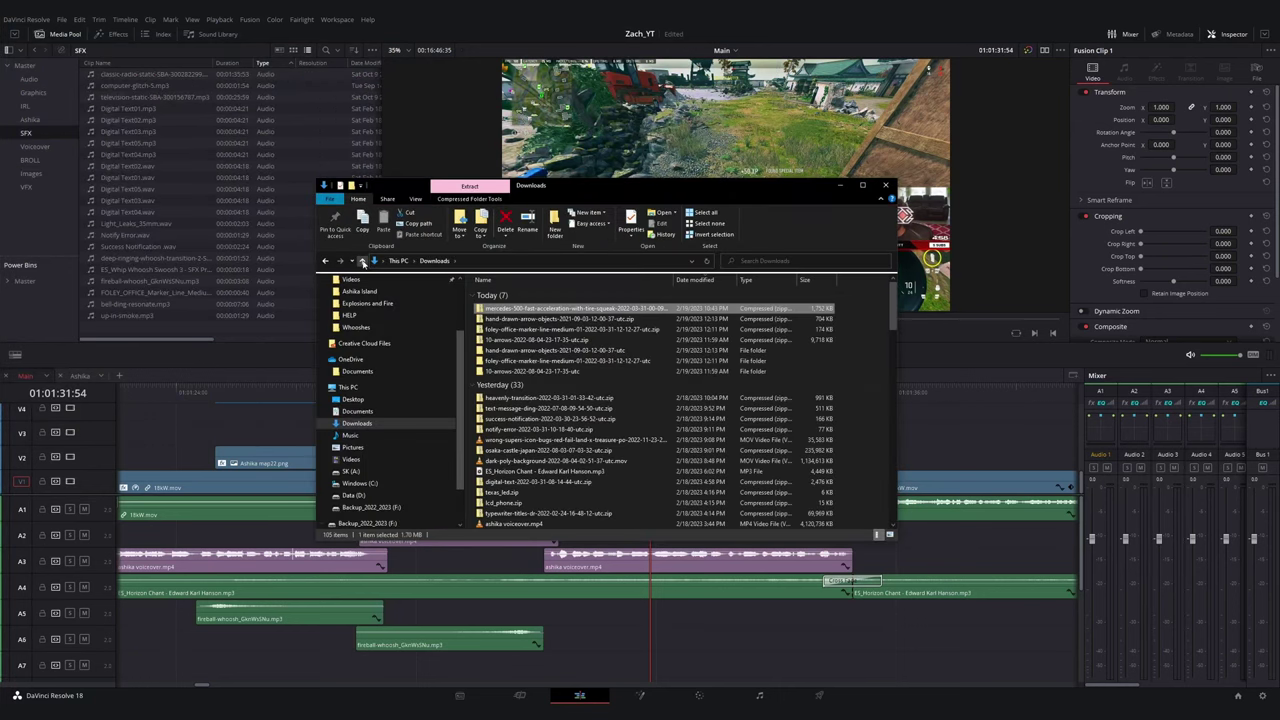
pyautogui.click(469, 199)
pyautogui.click(677, 223)
pyautogui.click(729, 455)
pyautogui.moveTo(526, 307); pyautogui.dragTo(165, 325)
# - Place AutoMercedesBenz500 5030_86.wav on track A5 near the start of Fusion Clip 1, trimmed to one short squeal with Volume -9.38
pyautogui.moveTo(150, 327); pyautogui.dragTo(543, 612)
pyautogui.scroll(-3, 543, 612)
pyautogui.moveTo(597, 389); pyautogui.dragTo(734, 391)
pyautogui.hotkey('ctrl', 'b')
pyautogui.moveTo(781, 617); pyautogui.dragTo(648, 617)
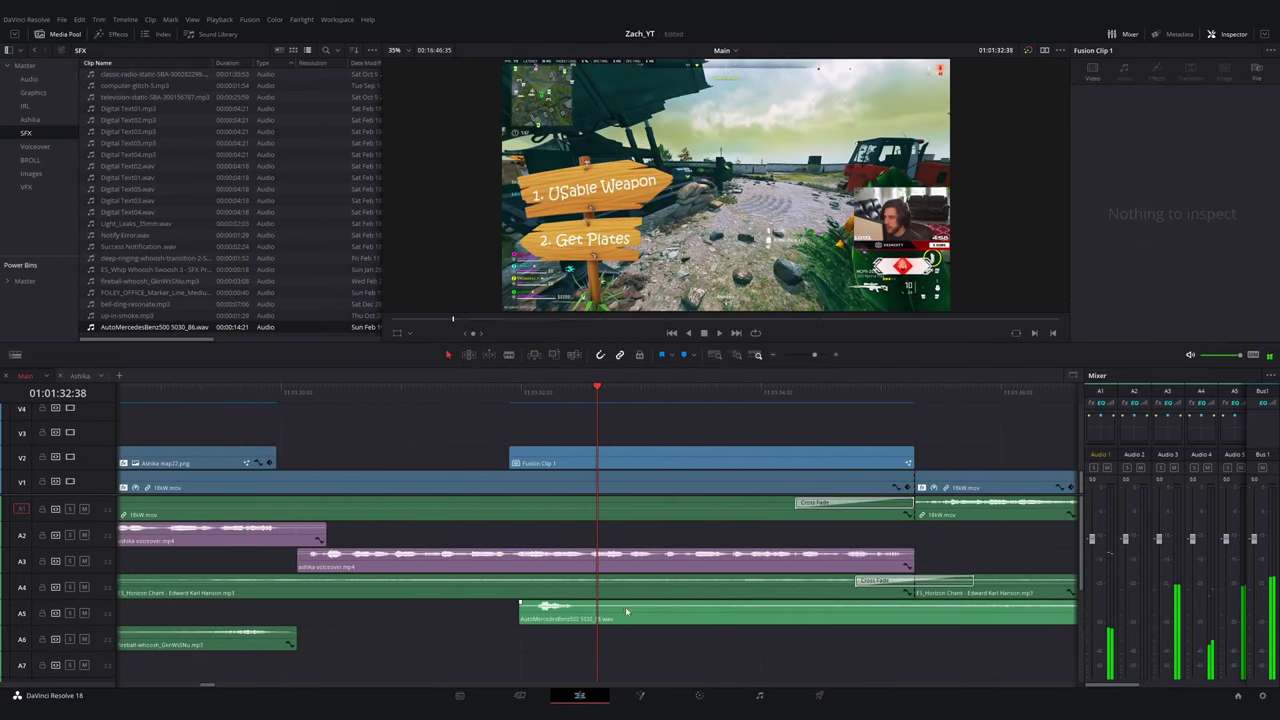
pyautogui.moveTo(840, 612); pyautogui.dragTo(545, 620)
# - Play back the squeal with the sign's slide-in and shift the squeal clip slightly later on track A5 to match
pyautogui.press('space')
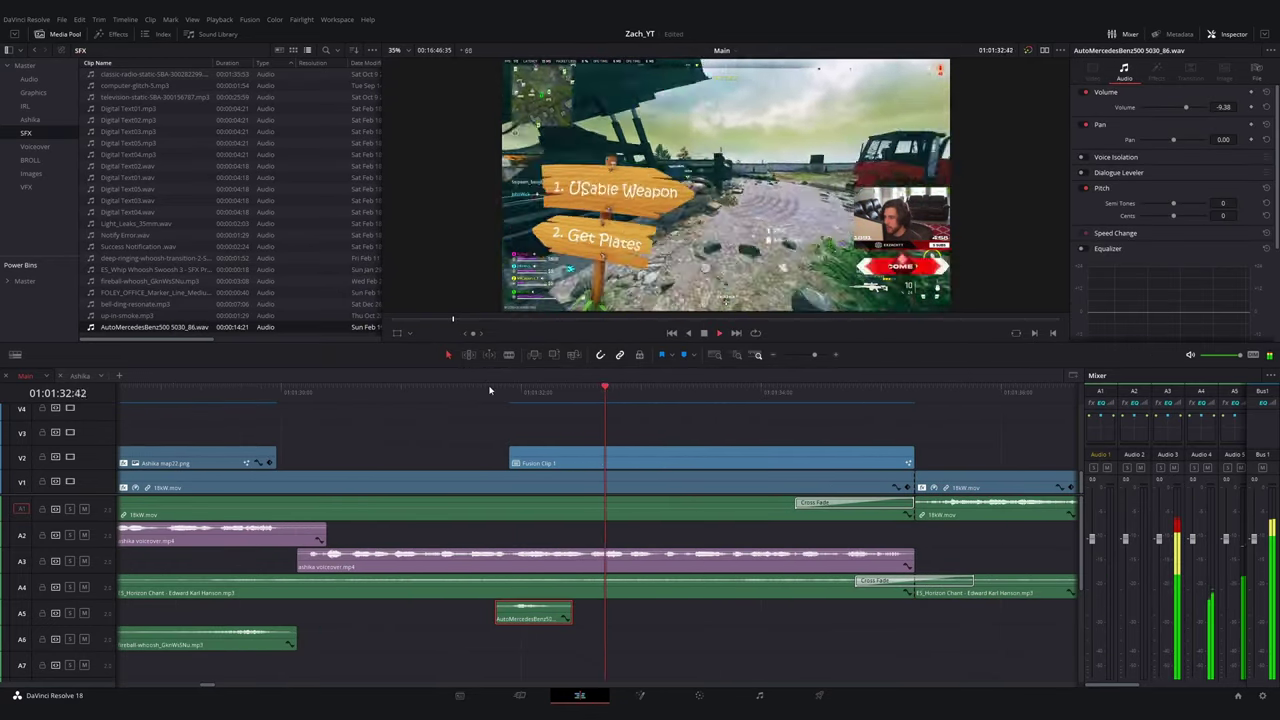
pyautogui.moveTo(491, 391); pyautogui.dragTo(547, 392)
pyautogui.moveTo(520, 615); pyautogui.dragTo(544, 615)
pyautogui.moveTo(507, 393); pyautogui.dragTo(566, 396)
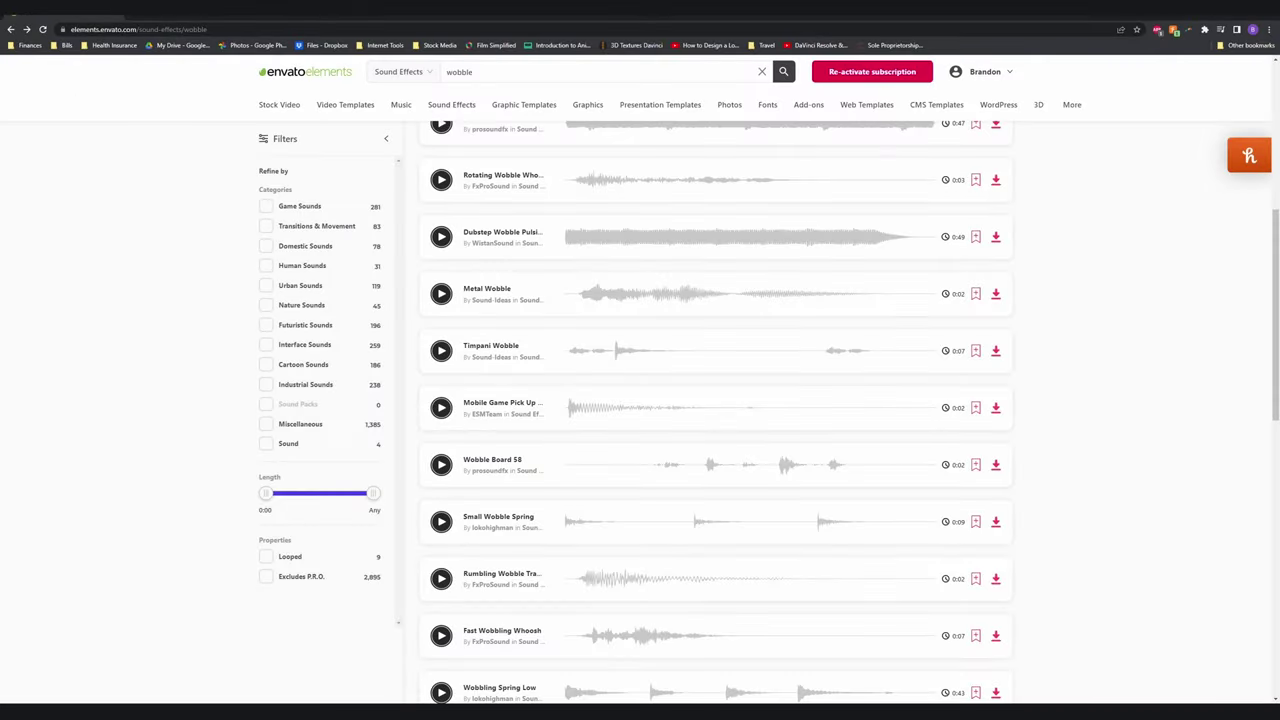
# - Preview sound effects in Envato Elements' wobble results, including Synth Wobble Cartoon and Wobble Boards 24, 58 and 55
pyautogui.scroll(-3, 715, 400)
pyautogui.click(440, 449)
pyautogui.click(441, 506)
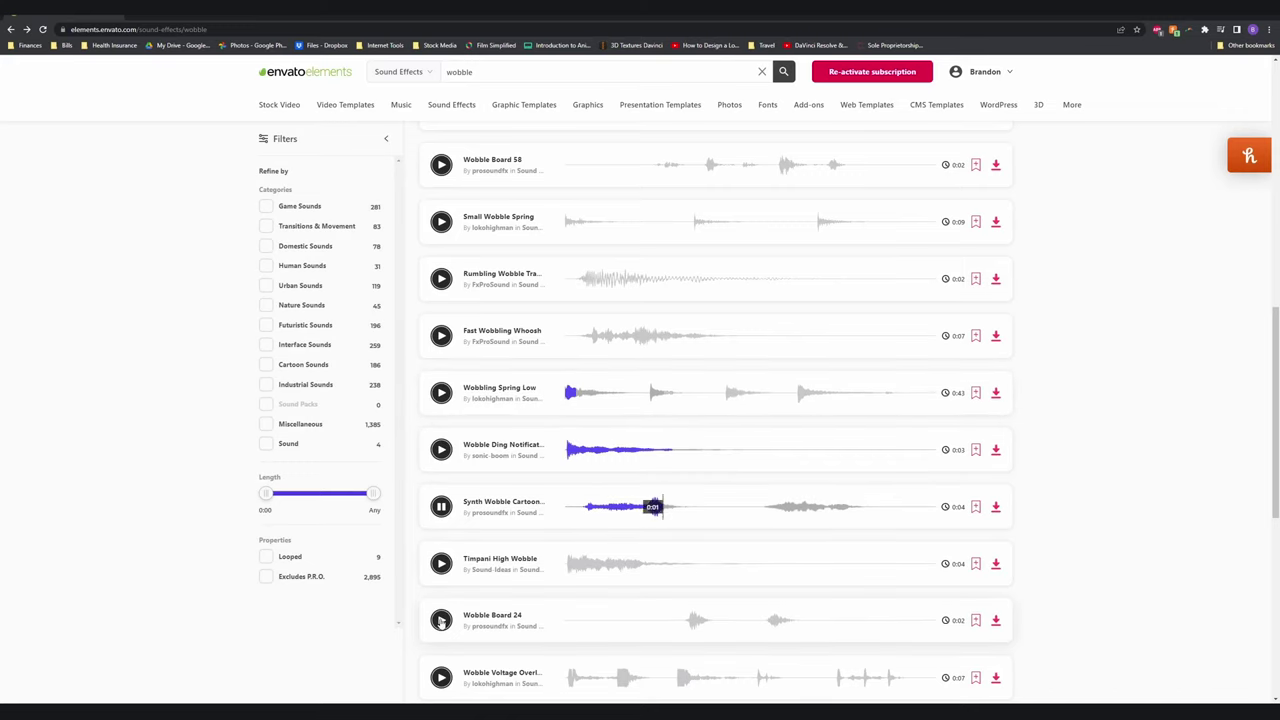
pyautogui.click(441, 620)
pyautogui.click(441, 278)
pyautogui.click(441, 164)
pyautogui.scroll(-3, 441, 300)
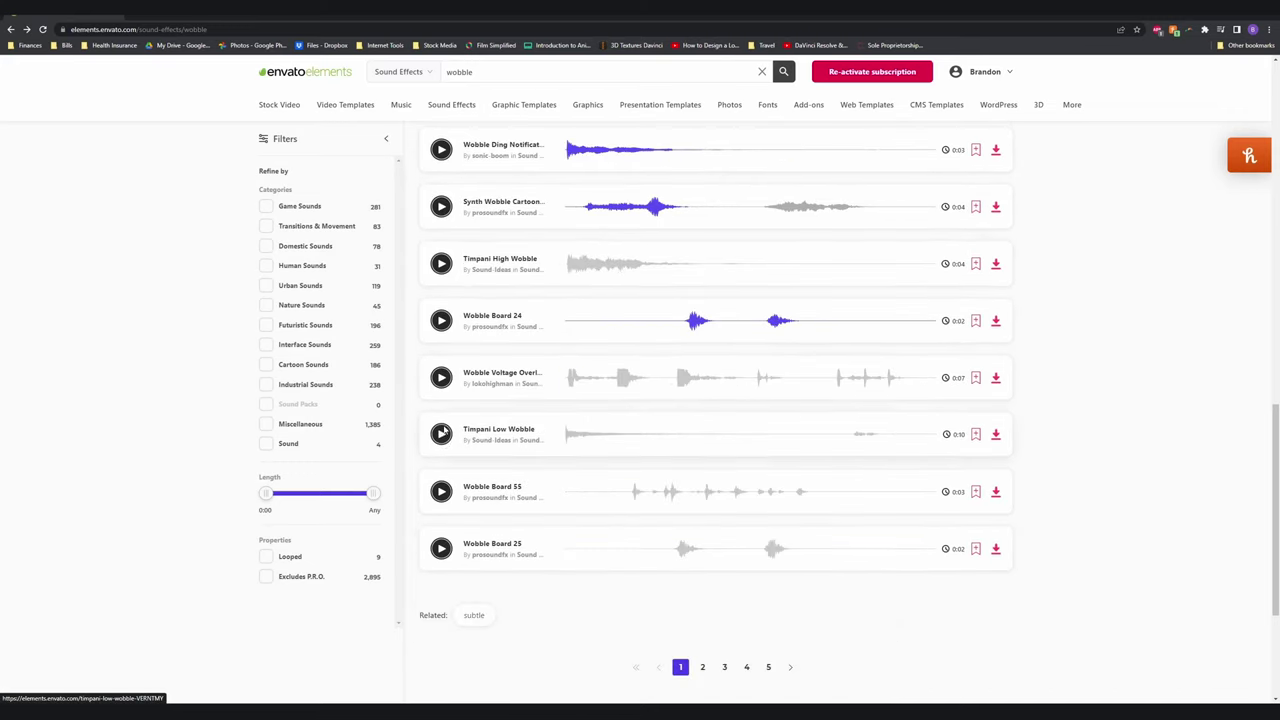
pyautogui.click(441, 490)
# - Sort the wobble results by Popular and preview Static Wobble, Metal Wobble, Wobbling Impact and Springy Wobble
pyautogui.scroll(10, 549, 420)
pyautogui.click(940, 245)
pyautogui.click(912, 290)
pyautogui.click(440, 289)
pyautogui.click(441, 344)
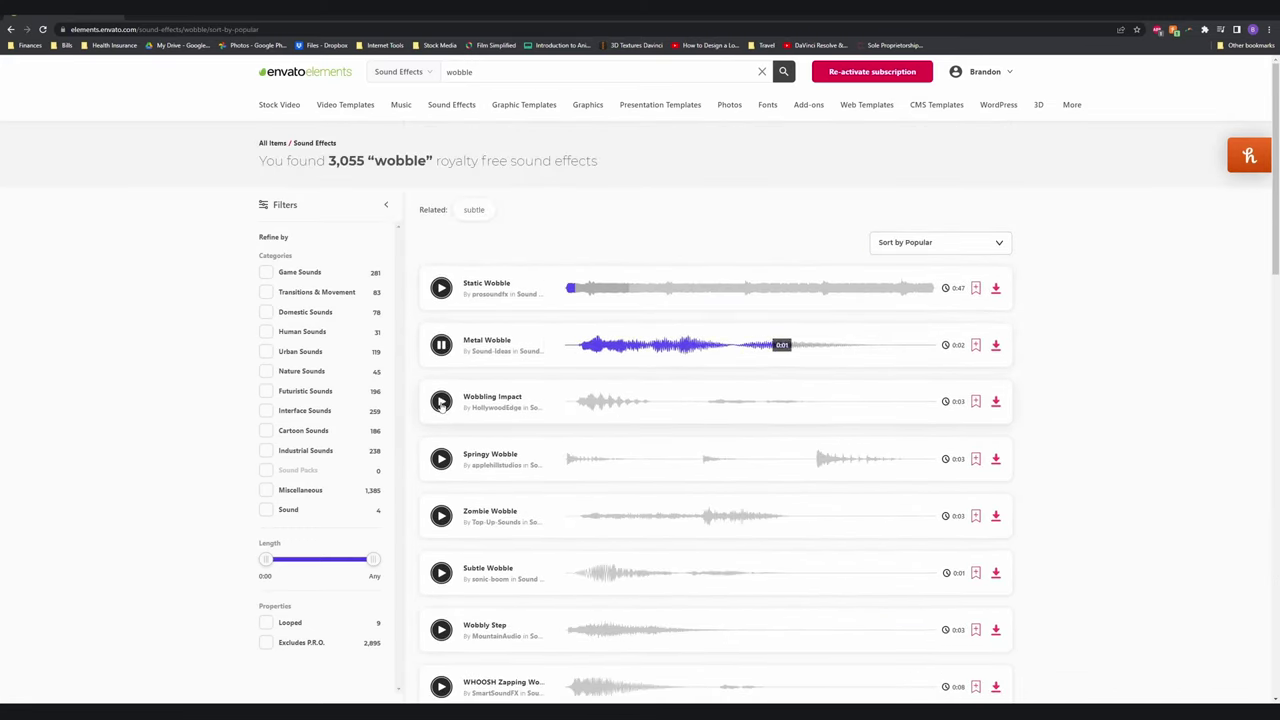
pyautogui.click(441, 401)
pyautogui.click(441, 458)
pyautogui.click(572, 458)
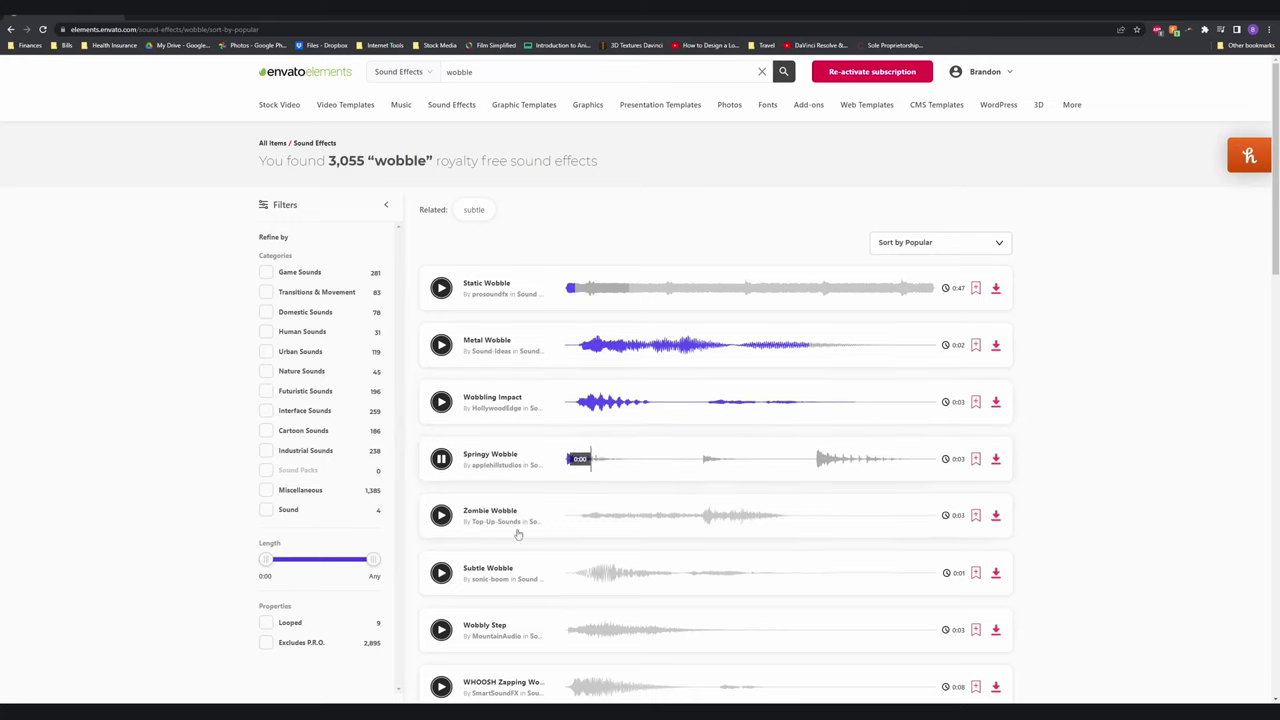
# - Preview more wobble results, including Zombie Wobble, Subtle Wobble, Wobbly Step, WHOOSH Zapping and Wobbling Space
pyautogui.click(441, 573)
pyautogui.click(441, 516)
pyautogui.click(441, 516)
pyautogui.scroll(-2, 441, 520)
pyautogui.click(441, 430)
pyautogui.click(441, 486)
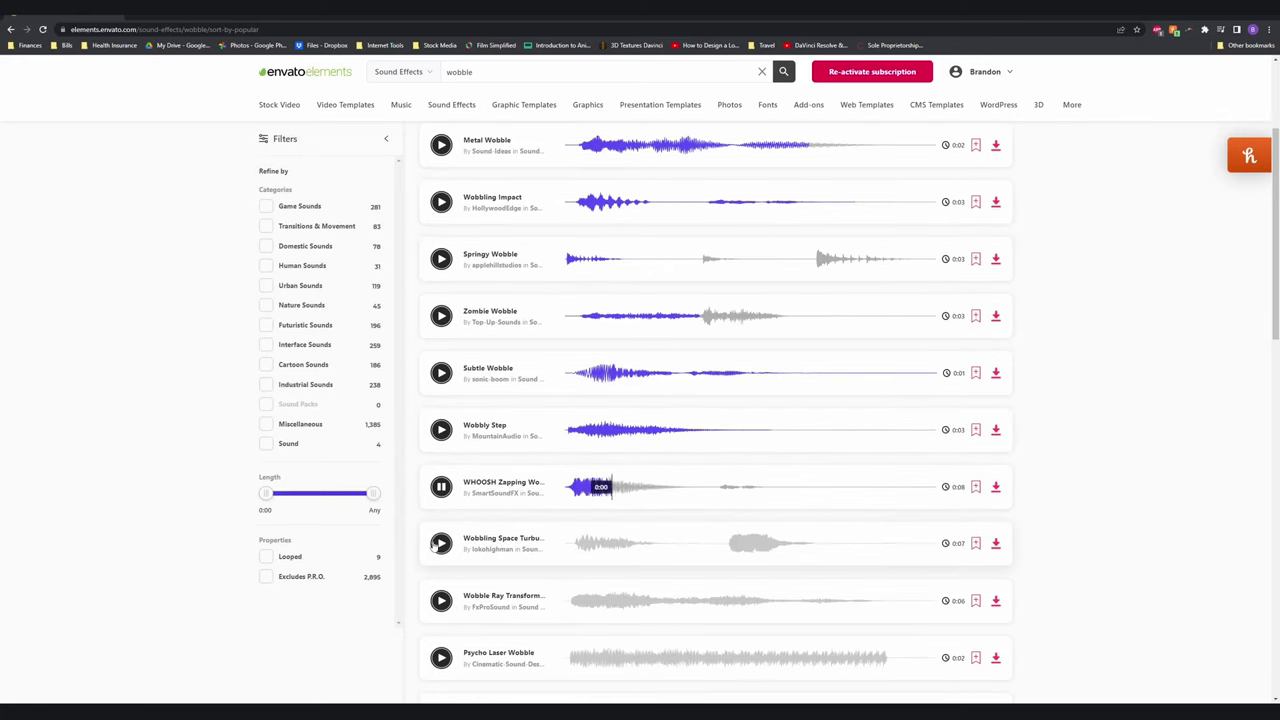
pyautogui.click(441, 543)
pyautogui.click(441, 543)
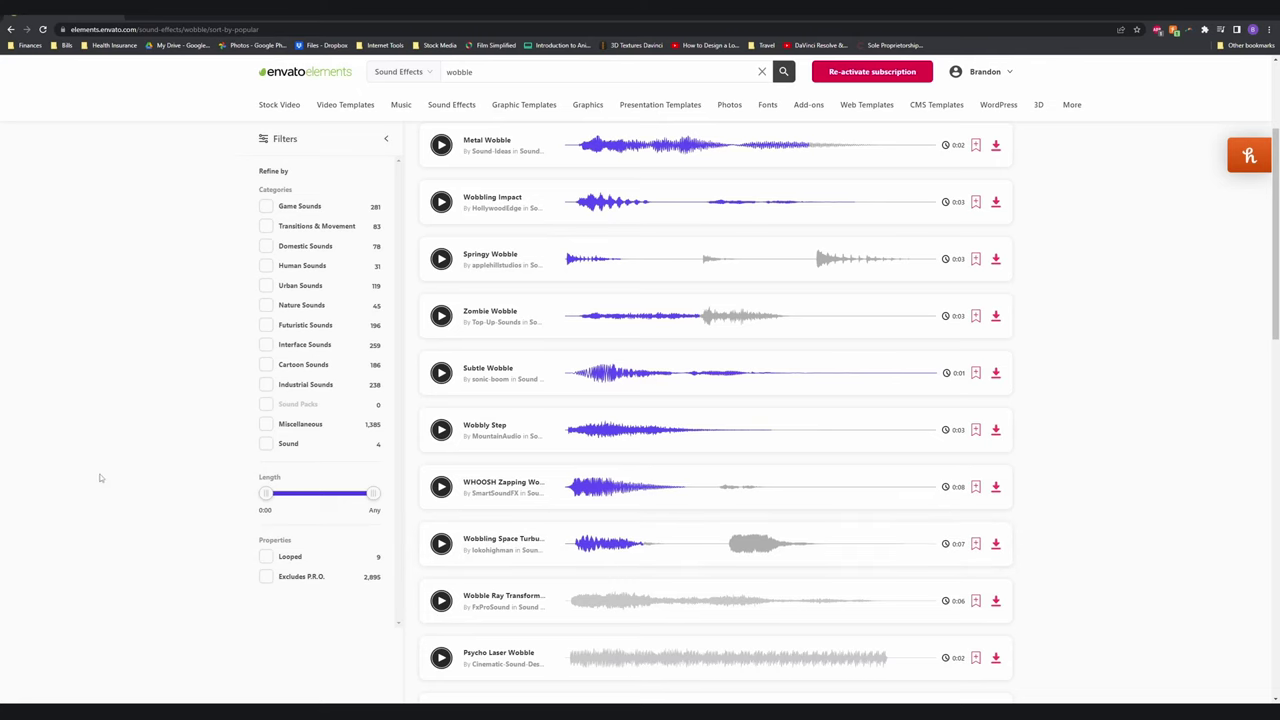
pyautogui.scroll(-2, 441, 560)
pyautogui.click(441, 614)
pyautogui.scroll(-3, 441, 560)
pyautogui.click(441, 435)
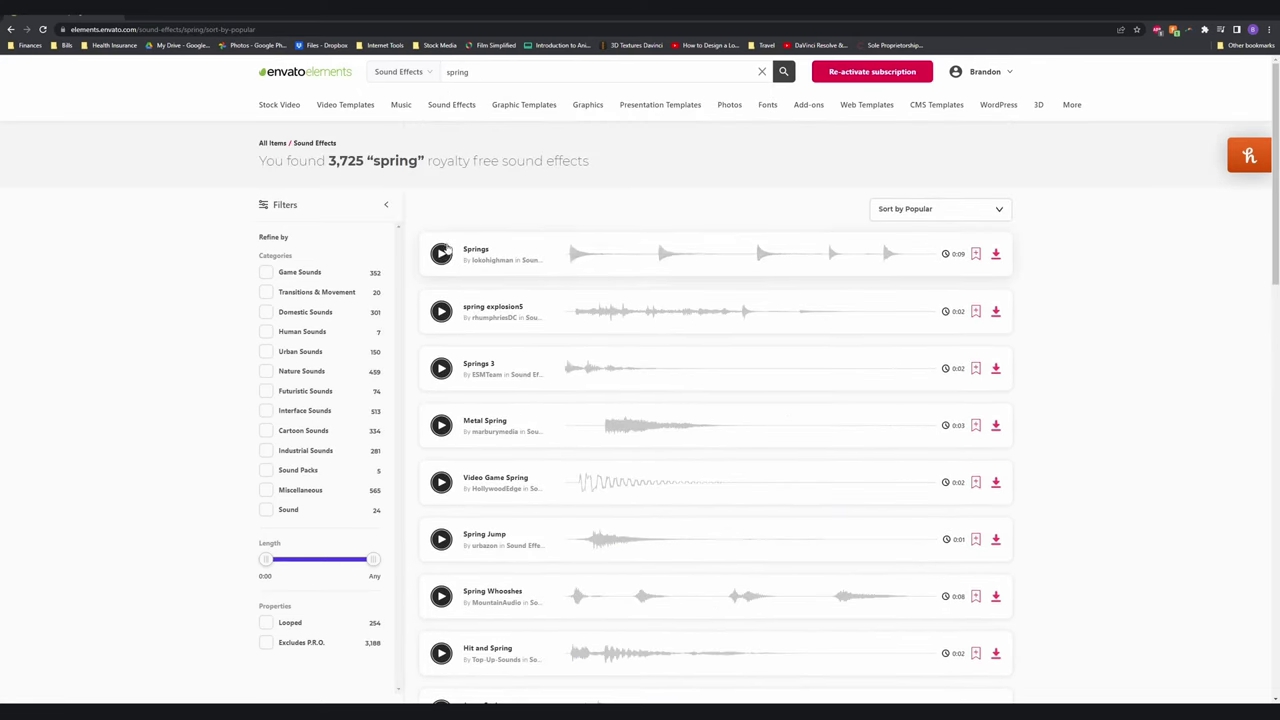
# - Search the sound effects for spring and preview Springs, Springs 3, Video Game Spring, Metal Spring, Spring Jump, Spring Whooshes and Hit and Spring
pyautogui.click(441, 253)
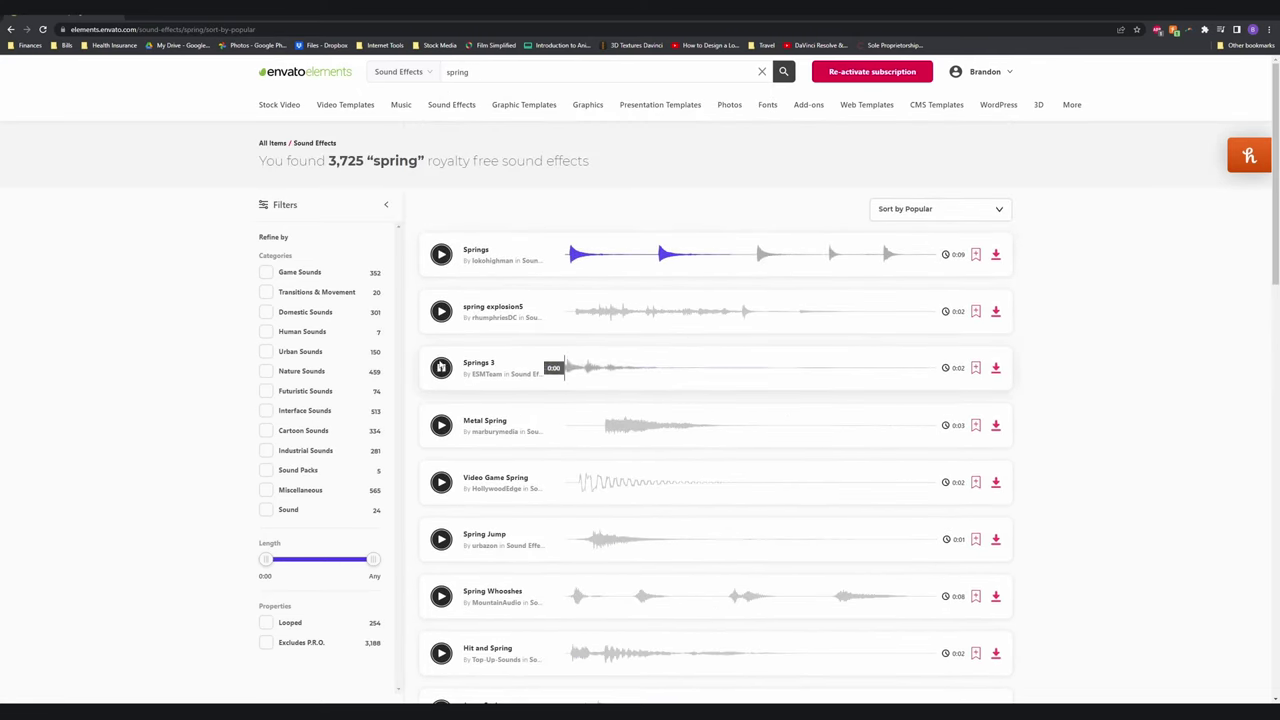
pyautogui.click(495, 477)
pyautogui.click(441, 482)
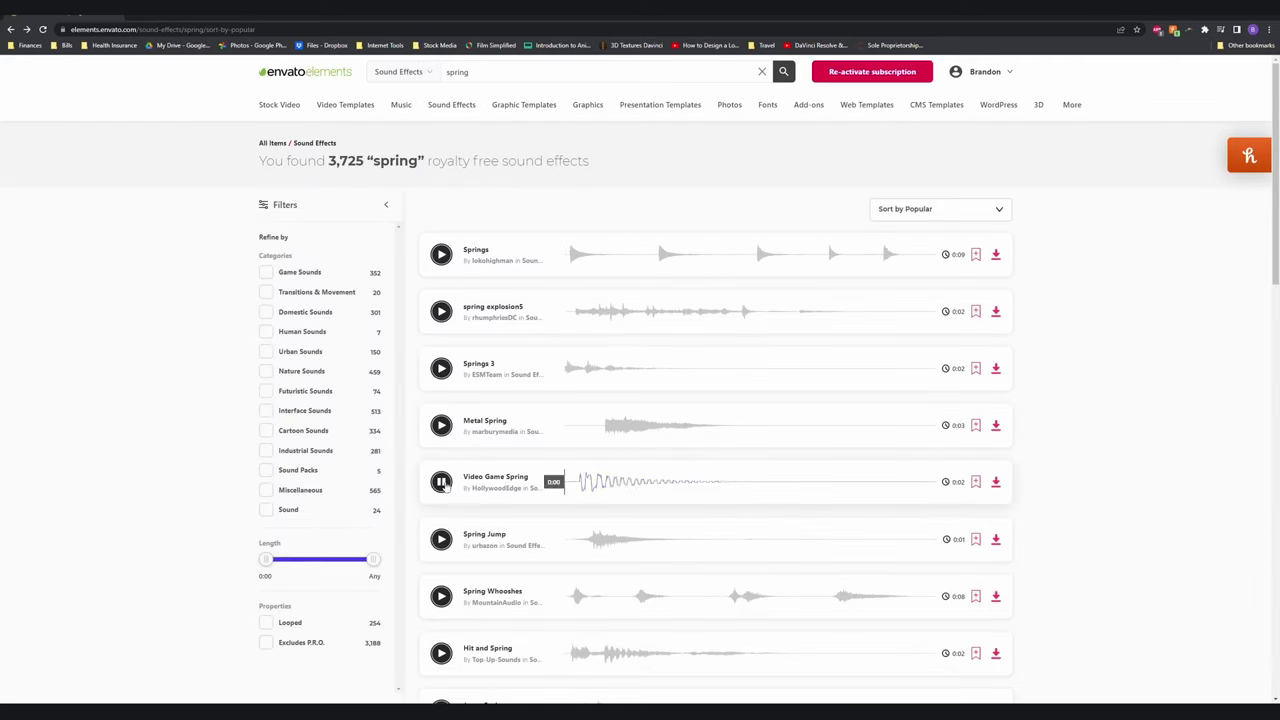
pyautogui.click(441, 425)
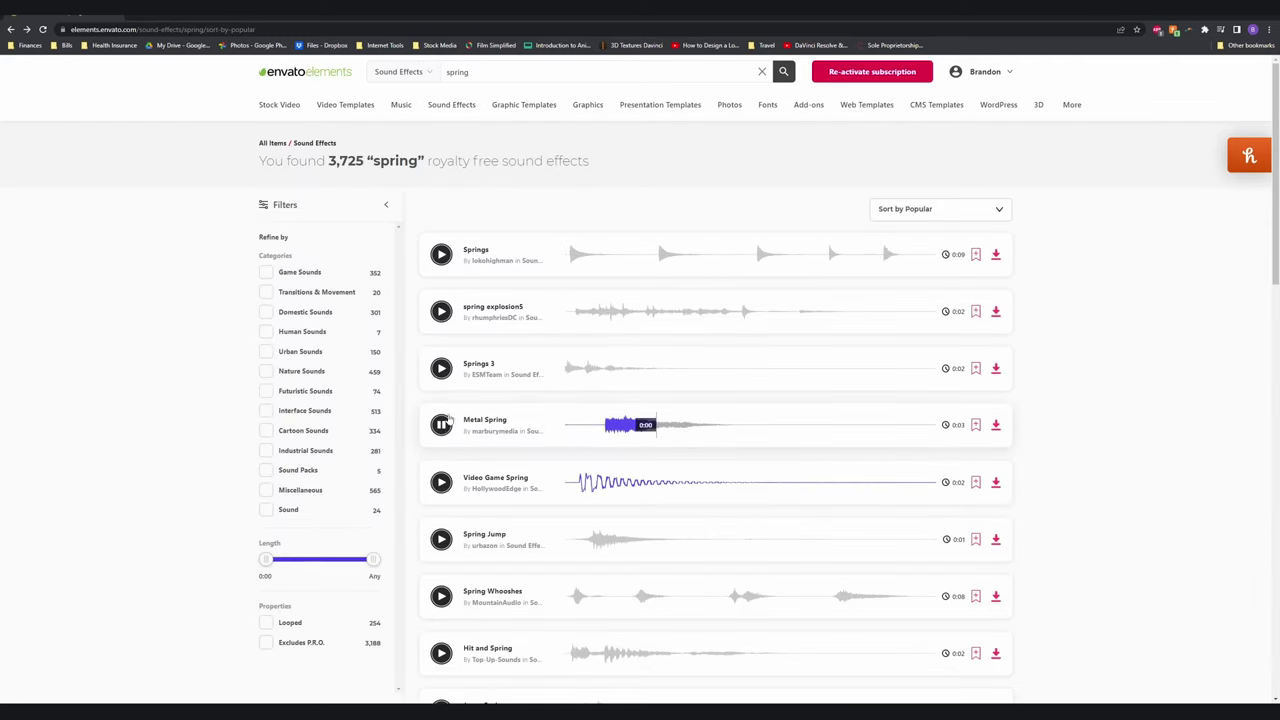
pyautogui.click(441, 368)
pyautogui.click(441, 539)
pyautogui.click(441, 596)
pyautogui.click(441, 653)
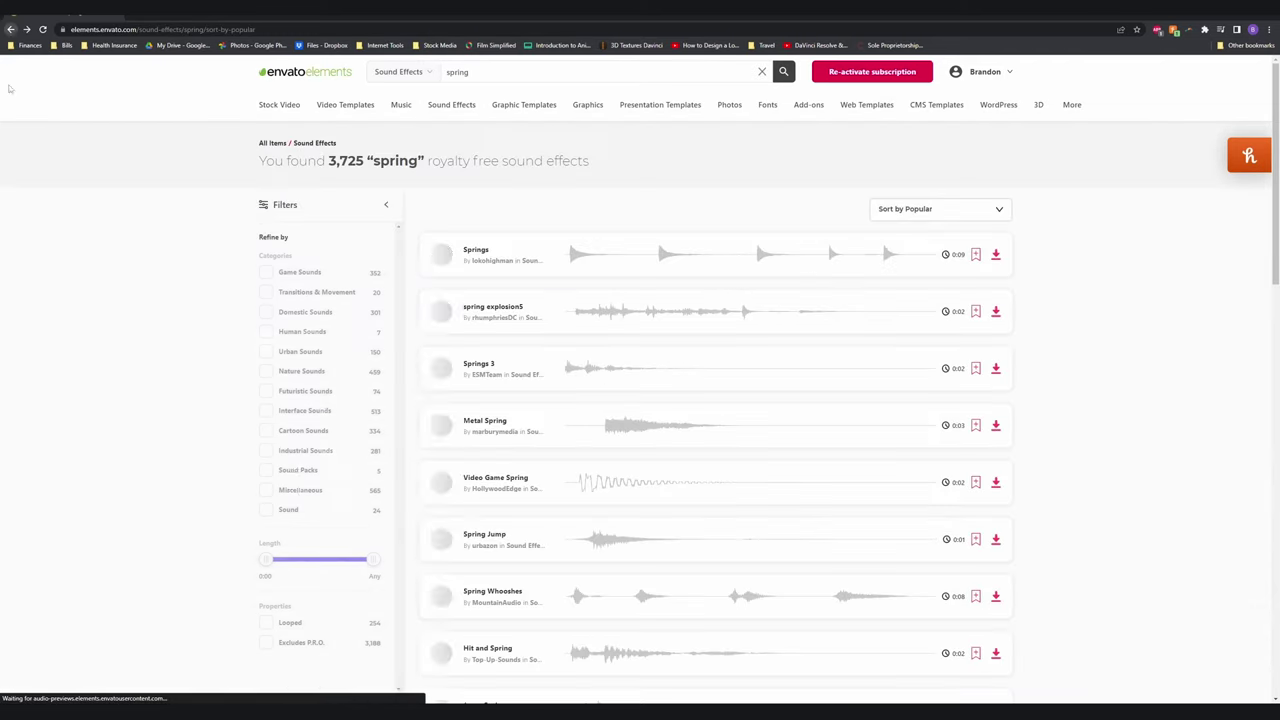
# - Download the Springs sound effect and open its archive over the DaVinci Resolve timeline
pyautogui.click(441, 253)
pyautogui.click(995, 254)
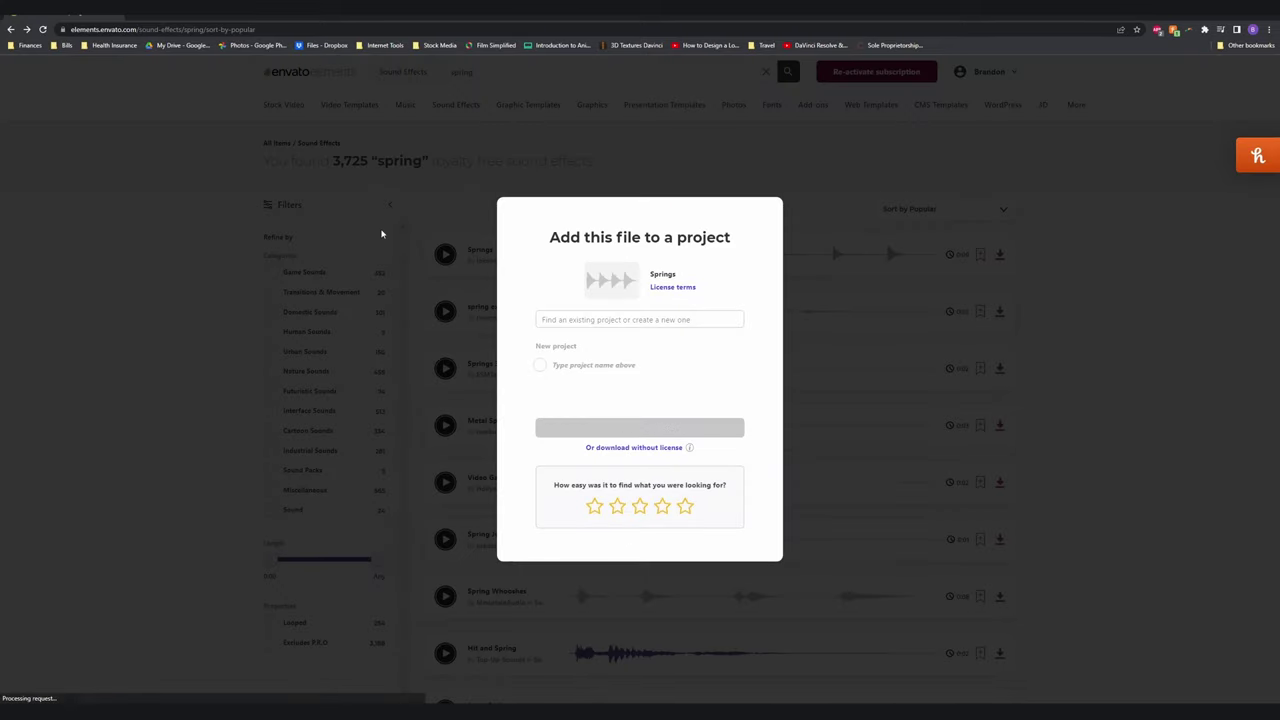
pyautogui.click(640, 427)
pyautogui.click(60, 689)
pyautogui.click(1222, 8)
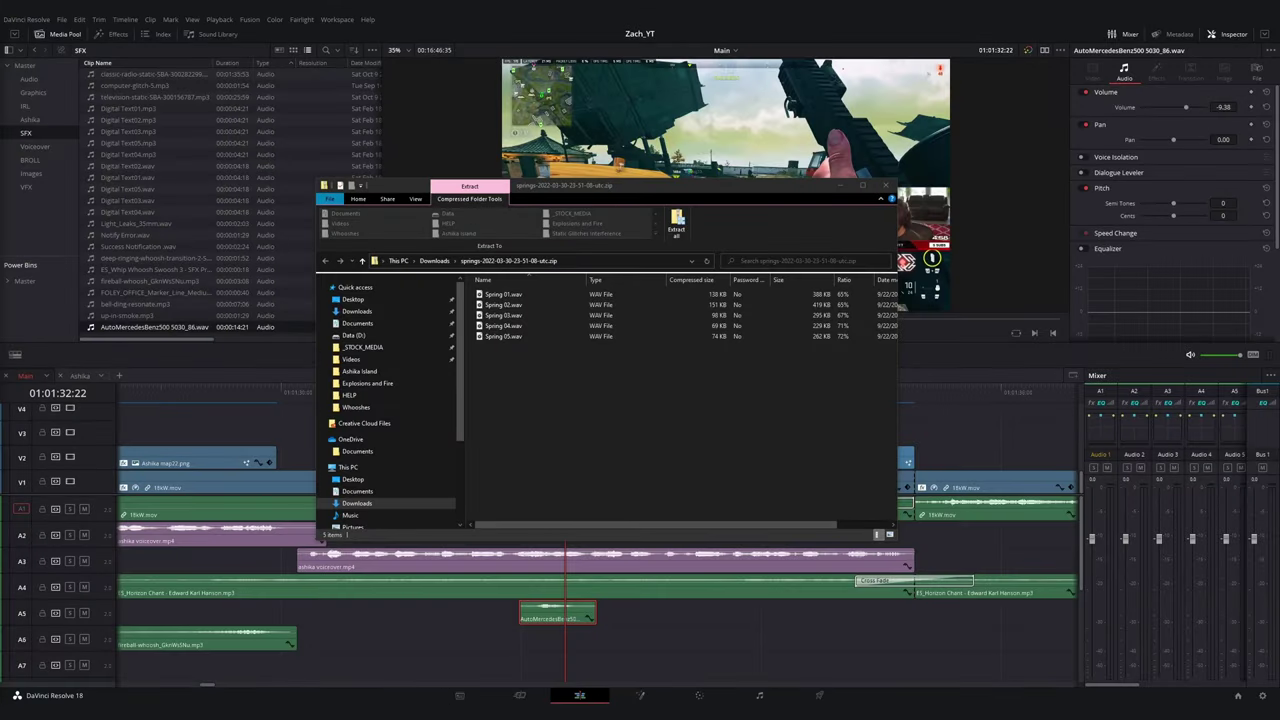
# - Extract the Springs archive and place Spring 01.wav on track A6 beneath the early part of Fusion Clip 1
pyautogui.click(580, 241)
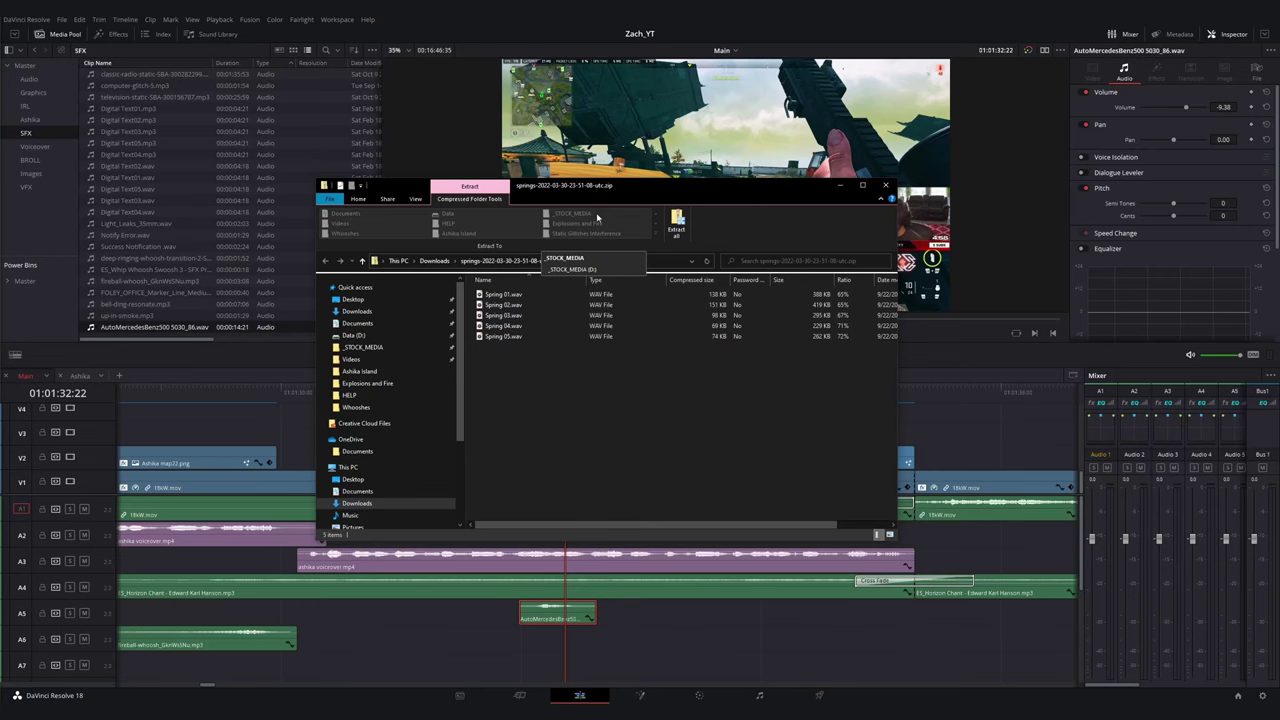
pyautogui.click(676, 225)
pyautogui.press('Return')
pyautogui.click(532, 310)
pyautogui.moveTo(532, 310); pyautogui.dragTo(580, 644)
# - In Fusion Clip 1, move Transform1's Angle wobble keyframes earlier so the lowest one falls at about frame 33, and play back the swing
pyautogui.hotkey('ctrl', '=')
pyautogui.moveTo(590, 392); pyautogui.dragTo(618, 405)
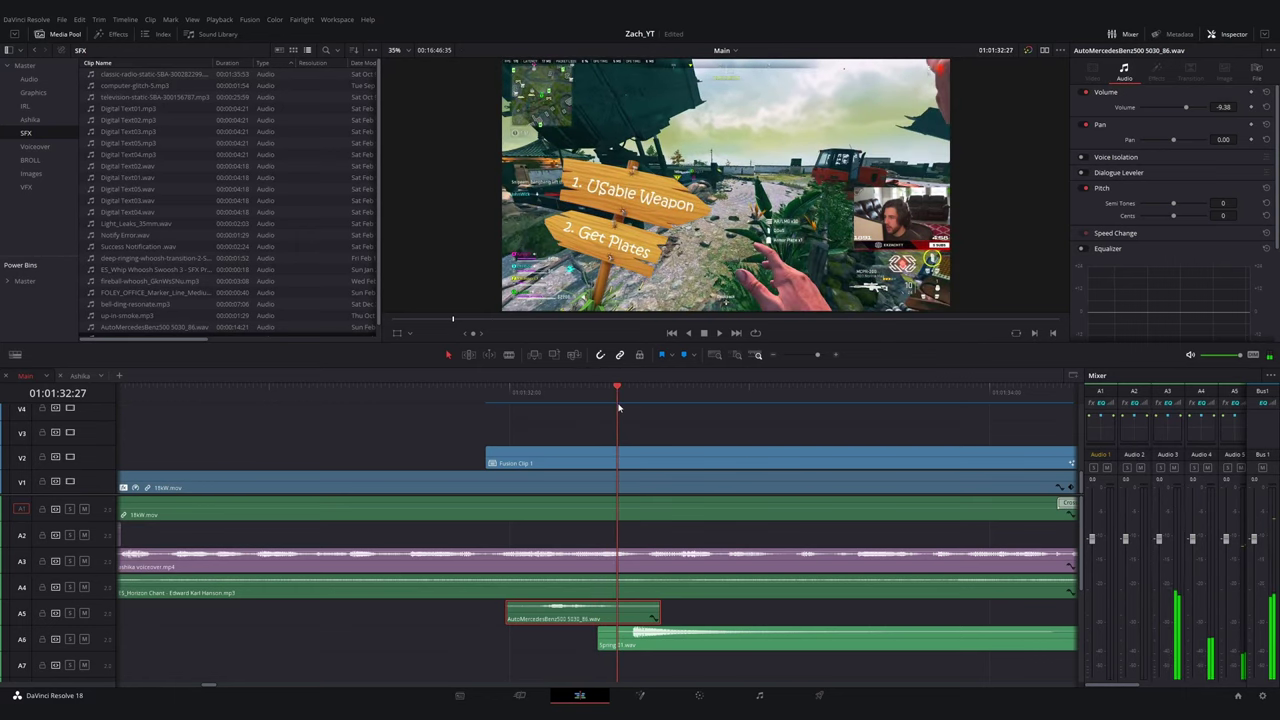
pyautogui.click(617, 459)
pyautogui.click(640, 695)
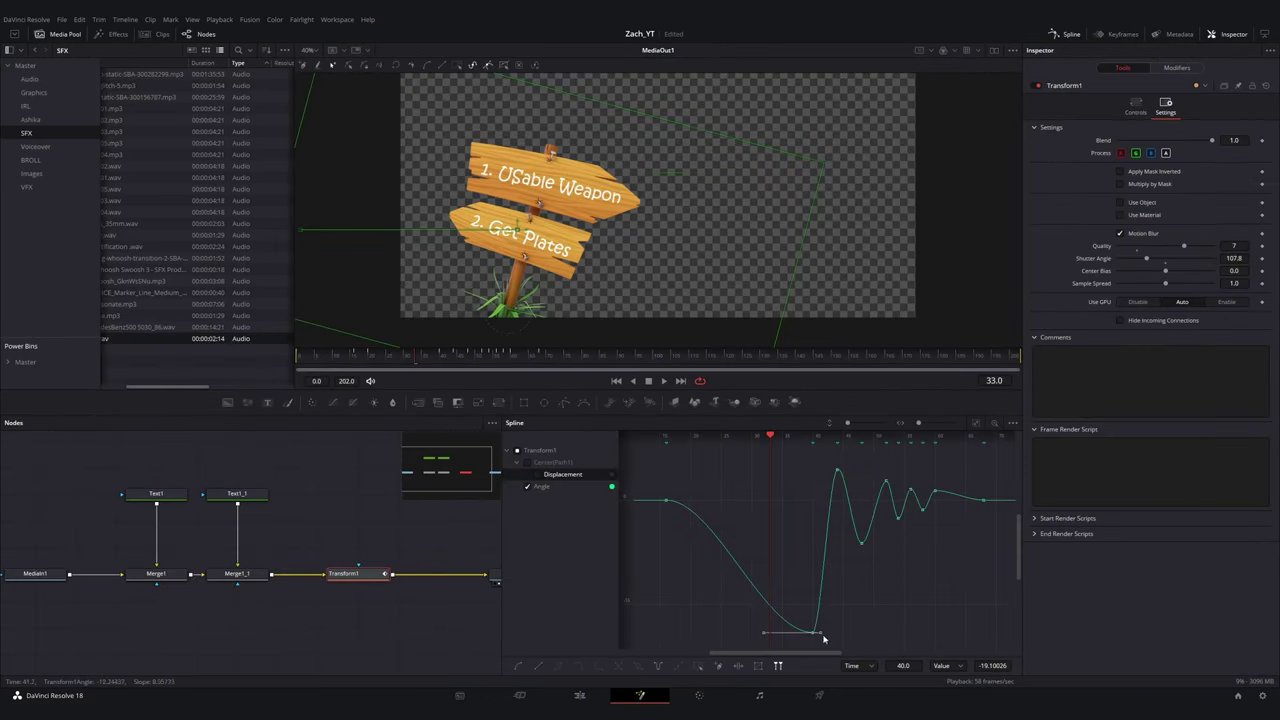
pyautogui.moveTo(811, 633); pyautogui.dragTo(766, 634)
pyautogui.click(706, 437)
pyautogui.press('space')
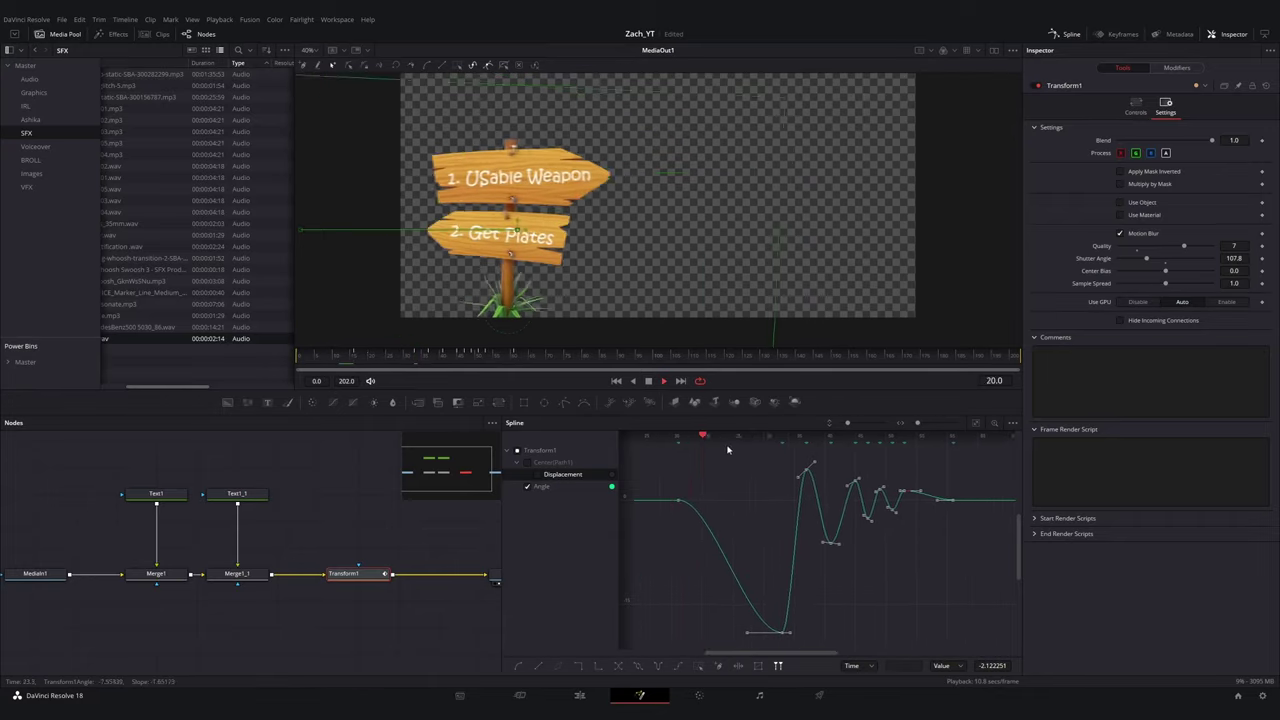
# - Shift Spring 01.wav slightly earlier on track A6 to match the sign's wobble and play back the section
pyautogui.click(580, 695)
pyautogui.moveTo(564, 400); pyautogui.dragTo(617, 410)
pyautogui.moveTo(630, 640); pyautogui.dragTo(615, 639)
pyautogui.hotkey('ctrl', '-')
pyautogui.hotkey('ctrl', '-')
pyautogui.press('space')
pyautogui.hotkey('ctrl', '=')
pyautogui.moveTo(553, 394); pyautogui.dragTo(504, 401)
pyautogui.hotkey('ctrl', '-')
pyautogui.click(608, 396)
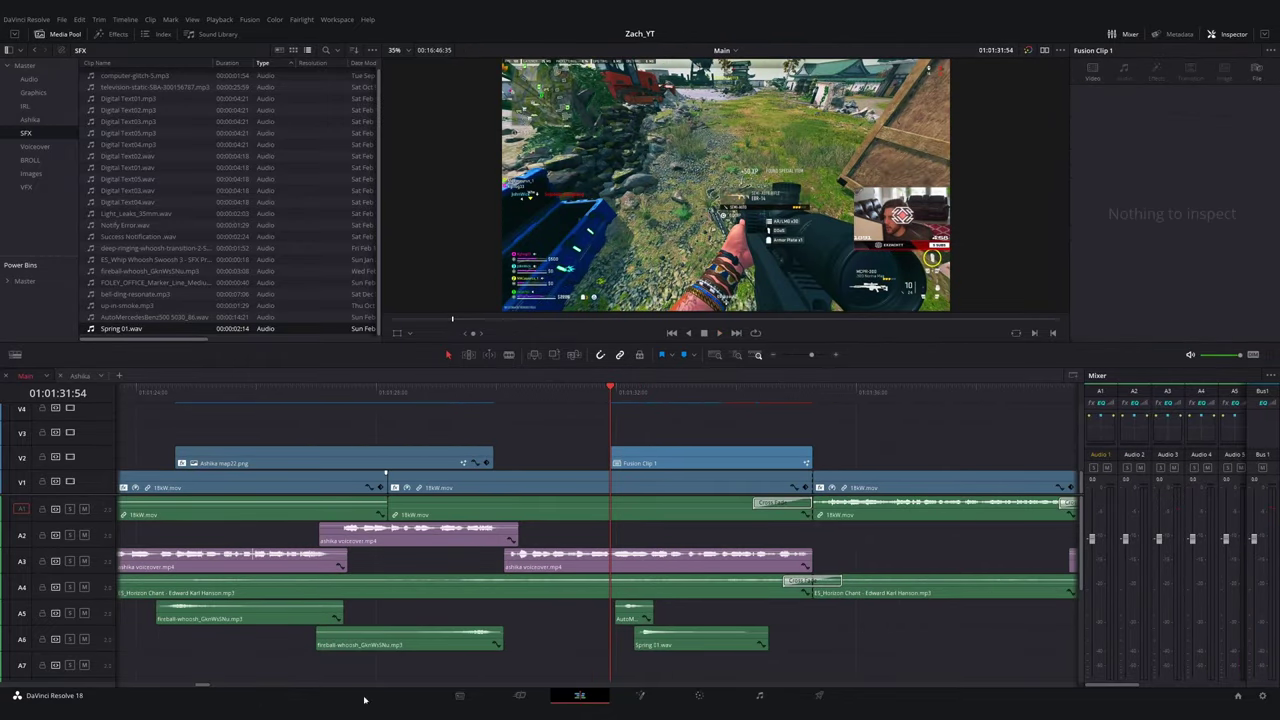
# - Browse to the Whooshes folder in the stock SFX library and preview cinematic-intense-wind-whoosh-3
pyautogui.moveTo(359, 710)
pyautogui.click(446, 635)
pyautogui.click(380, 660)
pyautogui.scroll(1, 378, 365)
pyautogui.click(378, 329)
pyautogui.doubleClick(671, 318)
pyautogui.doubleClick(546, 330)
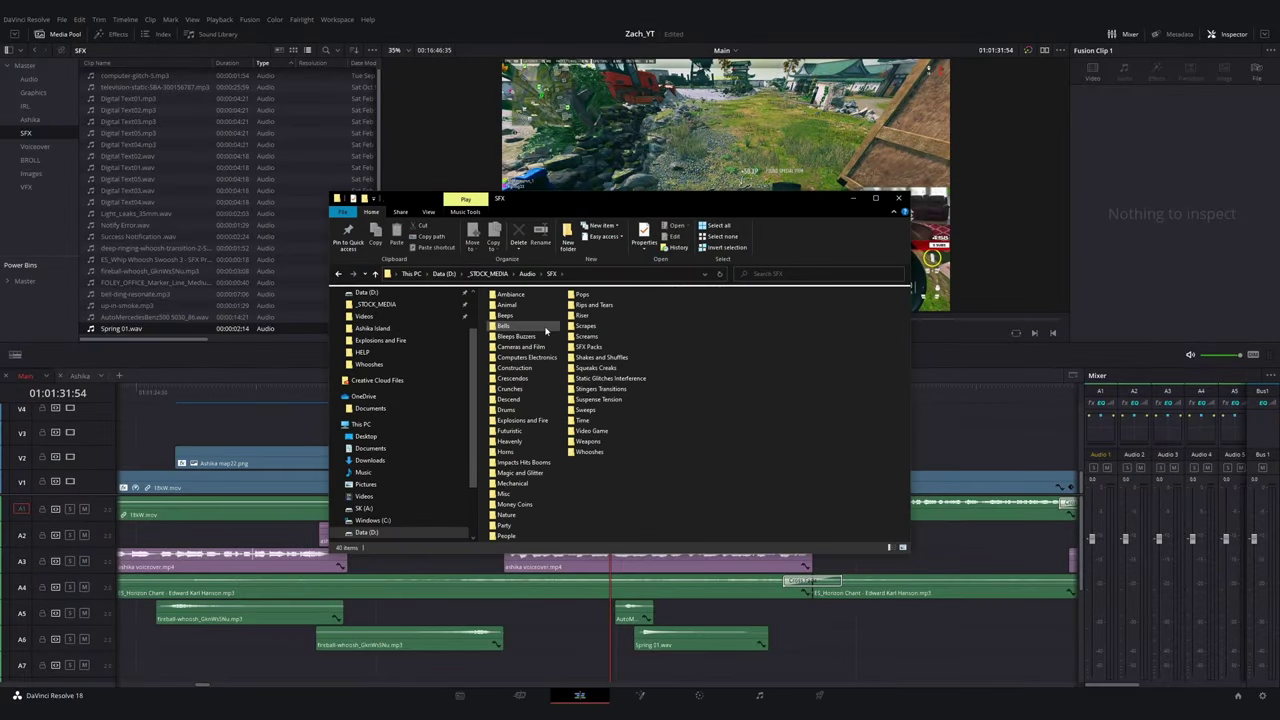
pyautogui.doubleClick(589, 451)
pyautogui.doubleClick(553, 360)
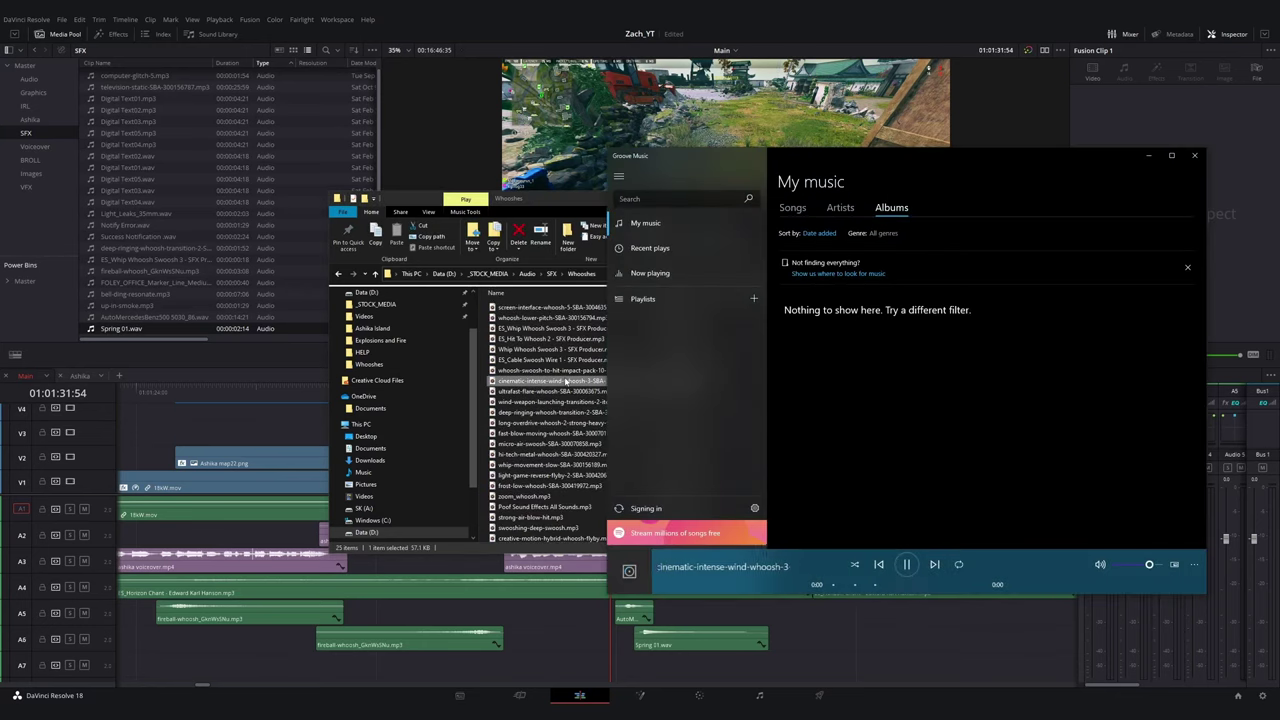
pyautogui.doubleClick(550, 380)
# - Try cinematic-intense-wind-whoosh-3 on track A7 over the sign's slide-in at Volume -6.25, and delete it from the timeline
pyautogui.moveTo(550, 380); pyautogui.dragTo(619, 657)
pyautogui.press('space')
pyautogui.click(578, 400)
pyautogui.moveTo(582, 401); pyautogui.dragTo(692, 440)
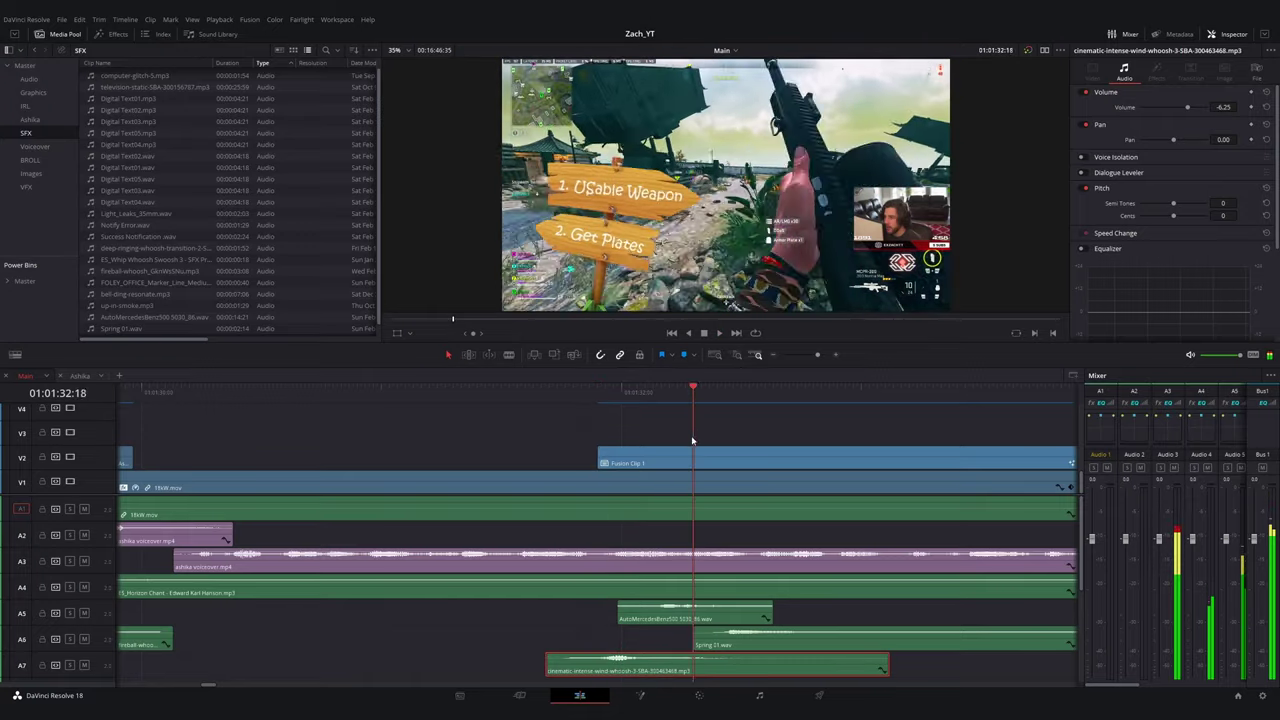
pyautogui.press('space')
pyautogui.press('BackSpace')
# - Play back the signpost section with the squeal and spring sounds through to the end of Fusion Clip 1
pyautogui.click(550, 393)
pyautogui.press('space')
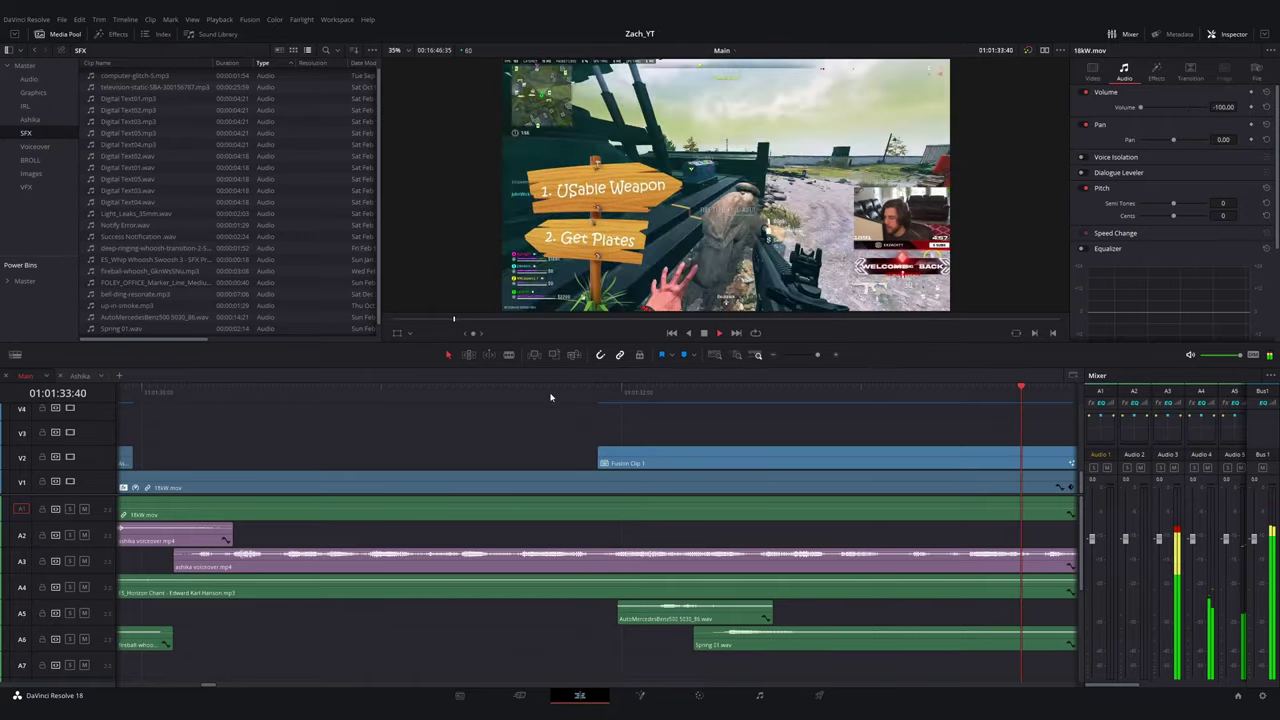
pyautogui.press('space')
pyautogui.hotkey('ctrl', '-')
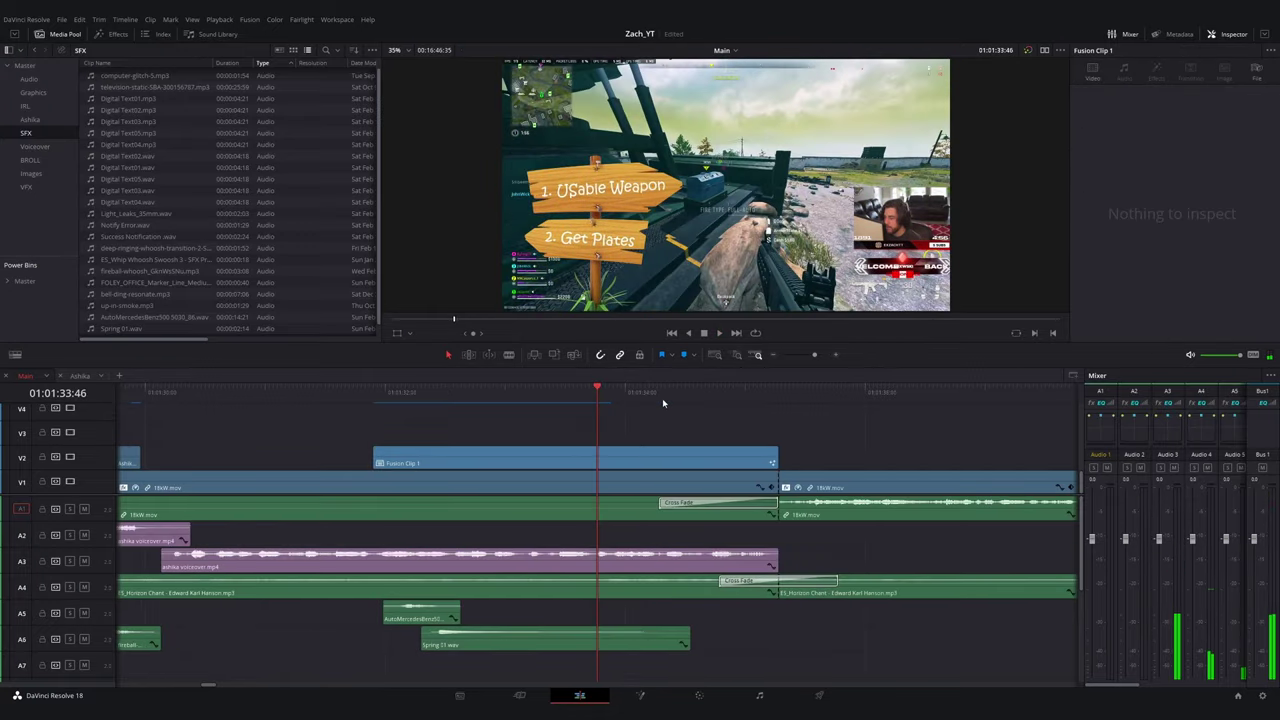
pyautogui.press('space')
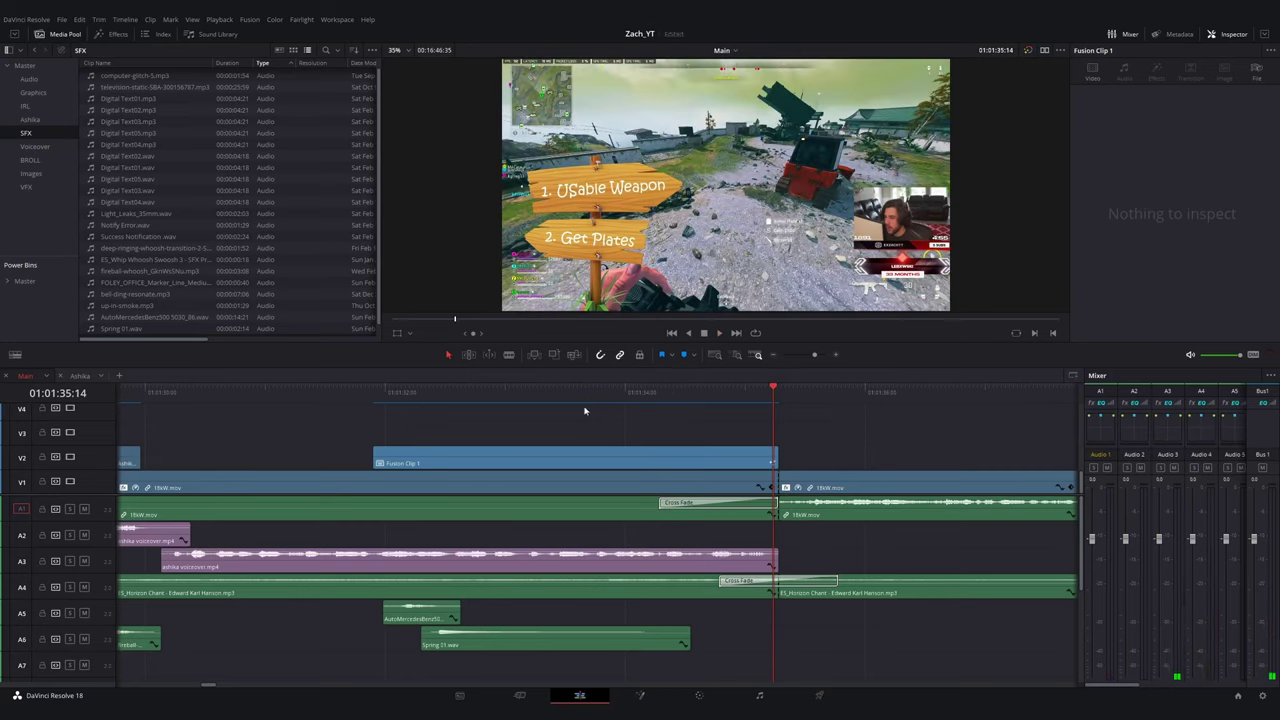
# - Set Fusion Clip 1's Zoom to 0.750 and its Position to X -321, Y -182, and check the sign's entrance
pyautogui.click(615, 394)
pyautogui.click(617, 460)
pyautogui.moveTo(1161, 107); pyautogui.dragTo(1038, 120)
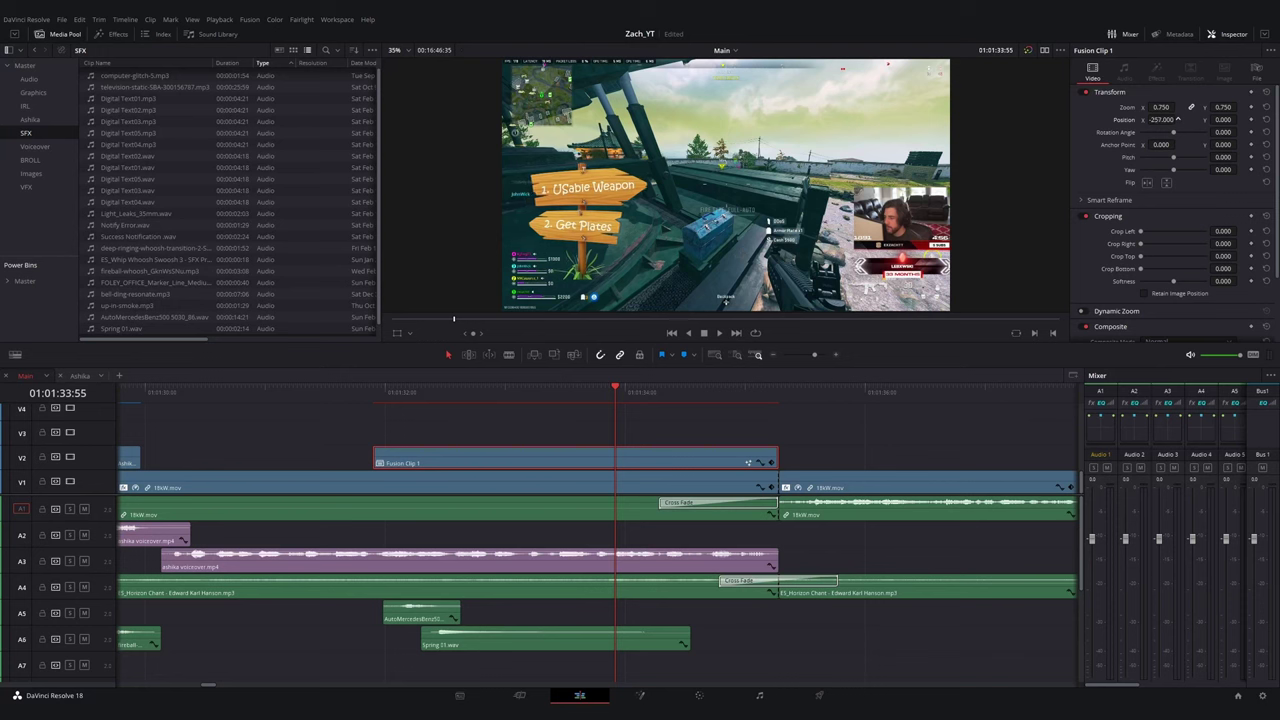
pyautogui.moveTo(1223, 120); pyautogui.dragTo(1168, 120)
pyautogui.moveTo(373, 397)
pyautogui.mouseDown()
pyautogui.moveTo(456, 408)
pyautogui.moveTo(383, 402)
pyautogui.mouseUp()
pyautogui.moveTo(1172, 120); pyautogui.dragTo(1133, 120)
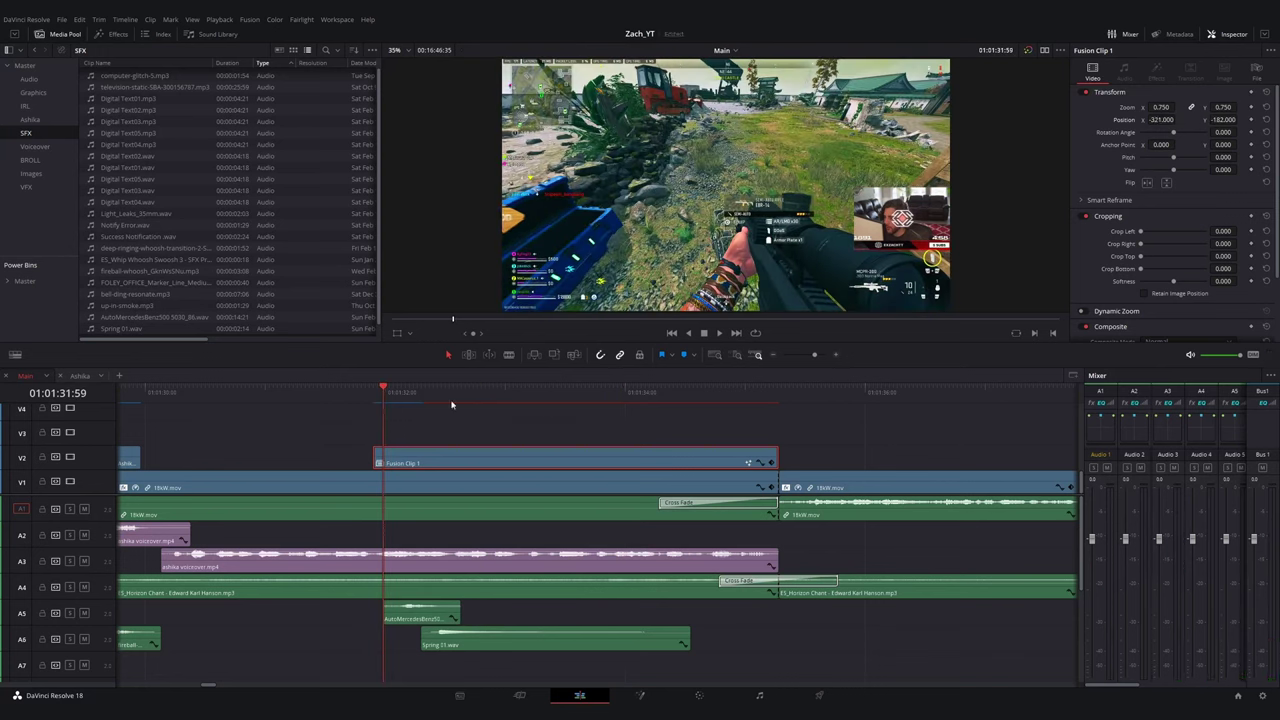
pyautogui.click(360, 403)
pyautogui.press('space')
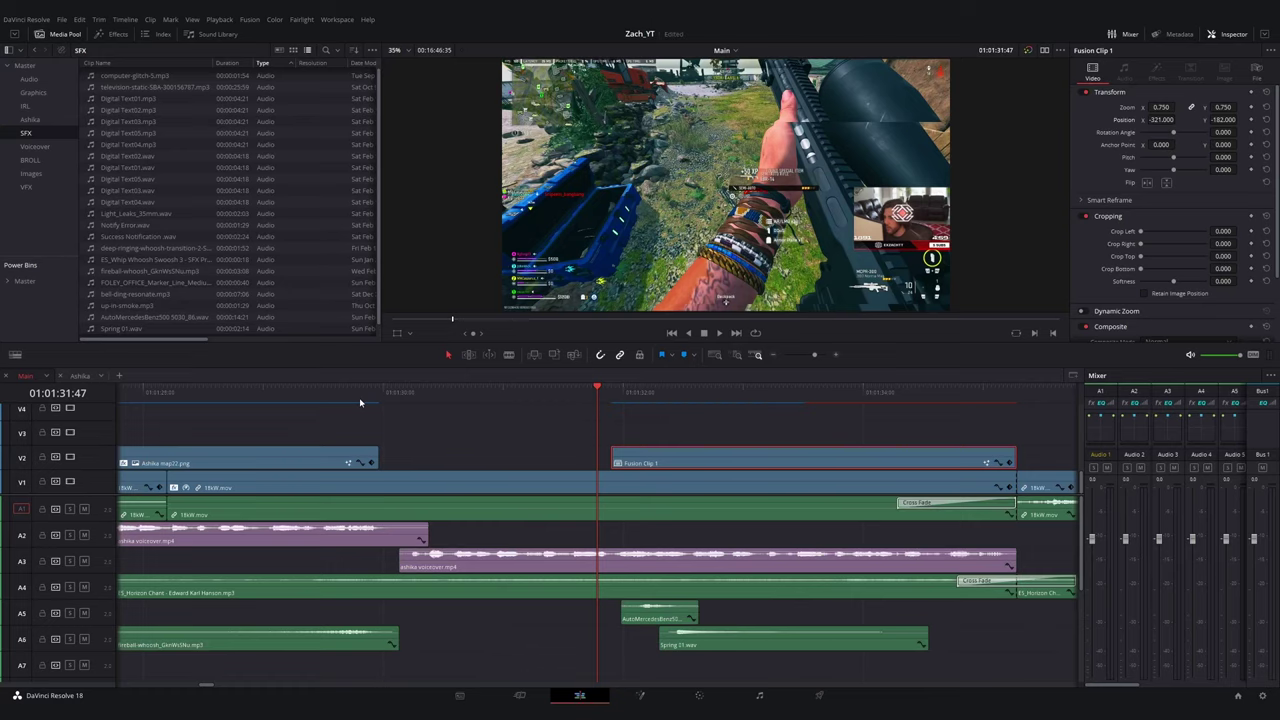
# - Animate the signpost sliding off screen in Fusion by keyframing Transform1's Center X to -0.231 at frame 202
pyautogui.press('space')
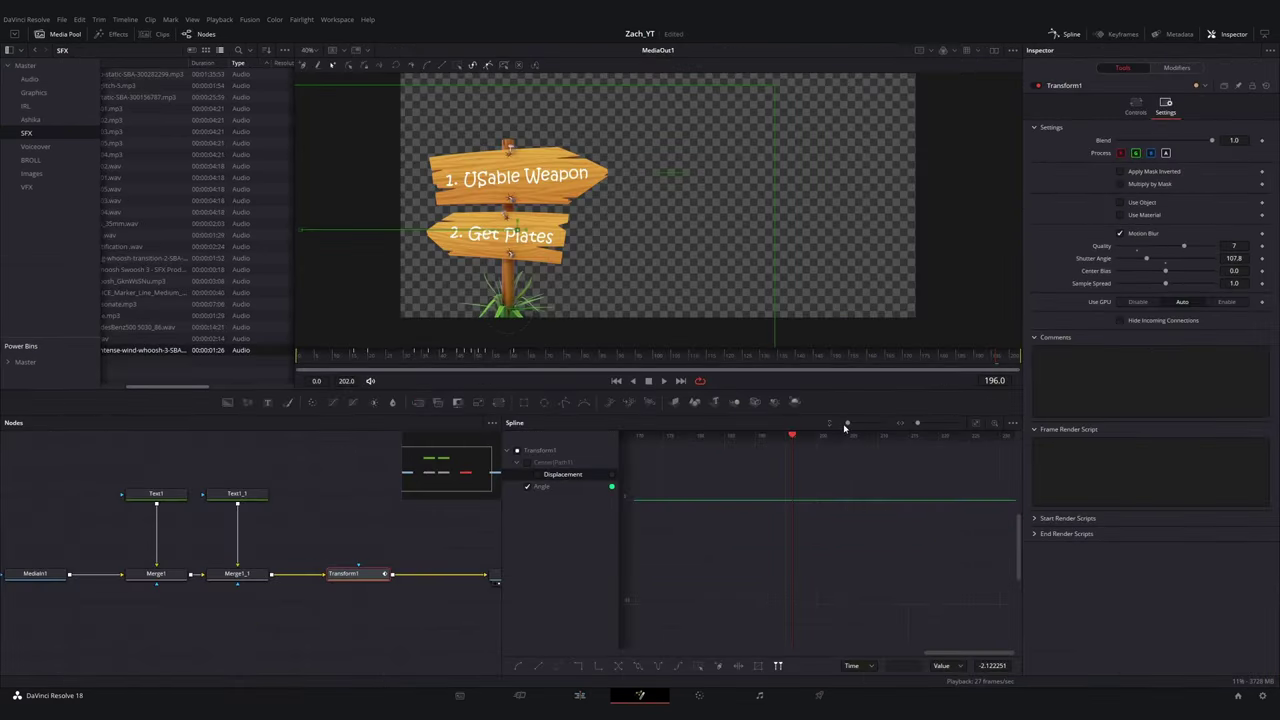
pyautogui.click(1136, 106)
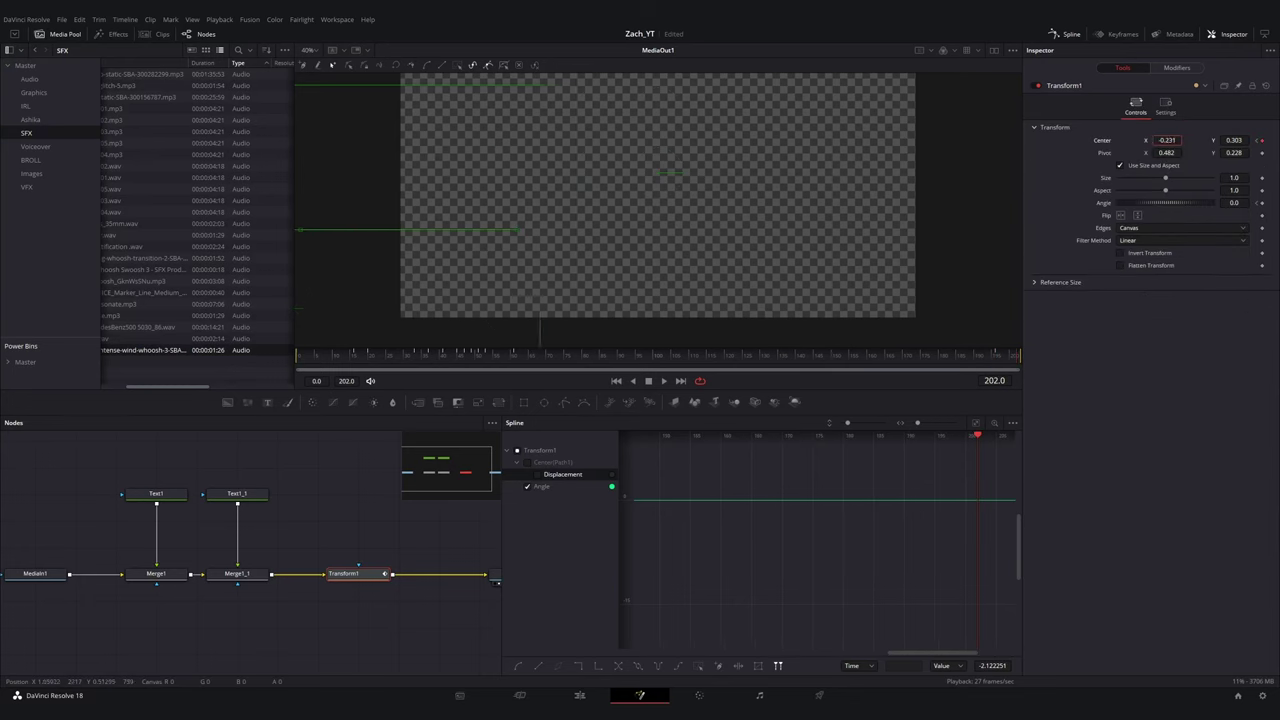
pyautogui.hotkey('shift', '4')
# - Place cinematic-intense-wind-whoosh-3 on track A6 at the end of Fusion Clip 1 with Volume -3.13, and save the project
pyautogui.click(979, 632)
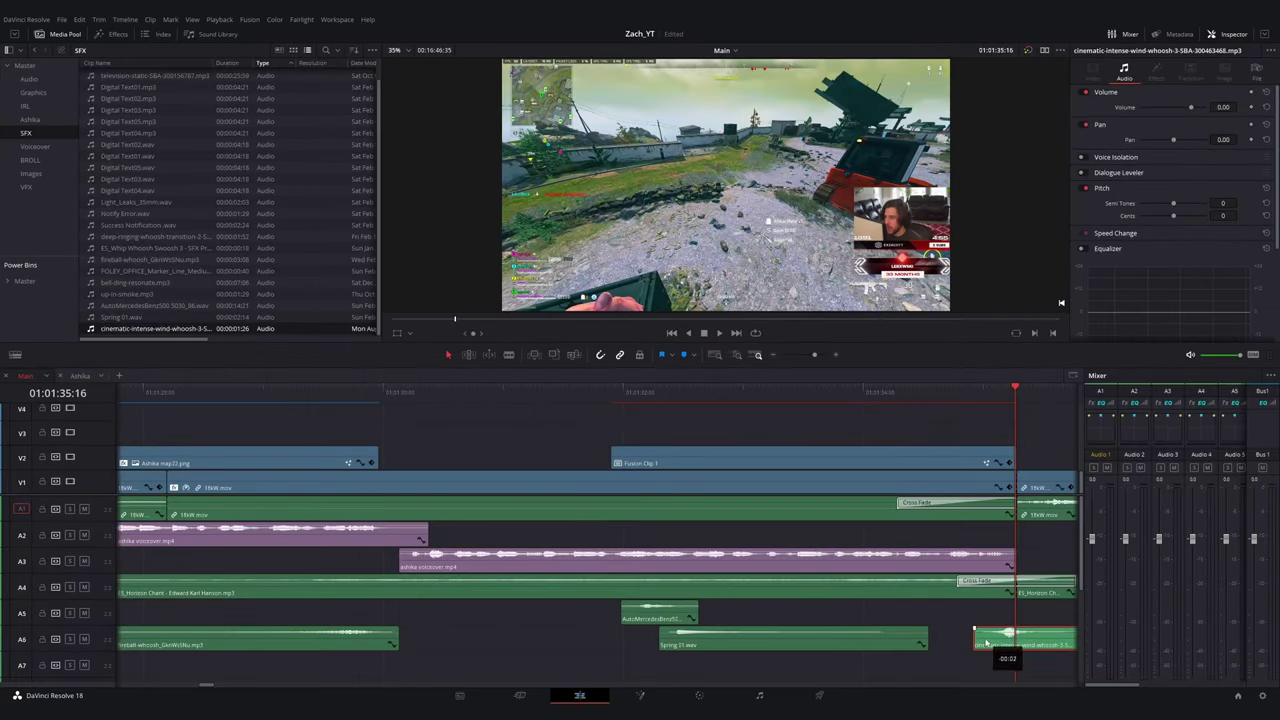
pyautogui.click(555, 395)
pyautogui.scroll(-2, 549, 402)
pyautogui.hotkey('ctrl', 's')
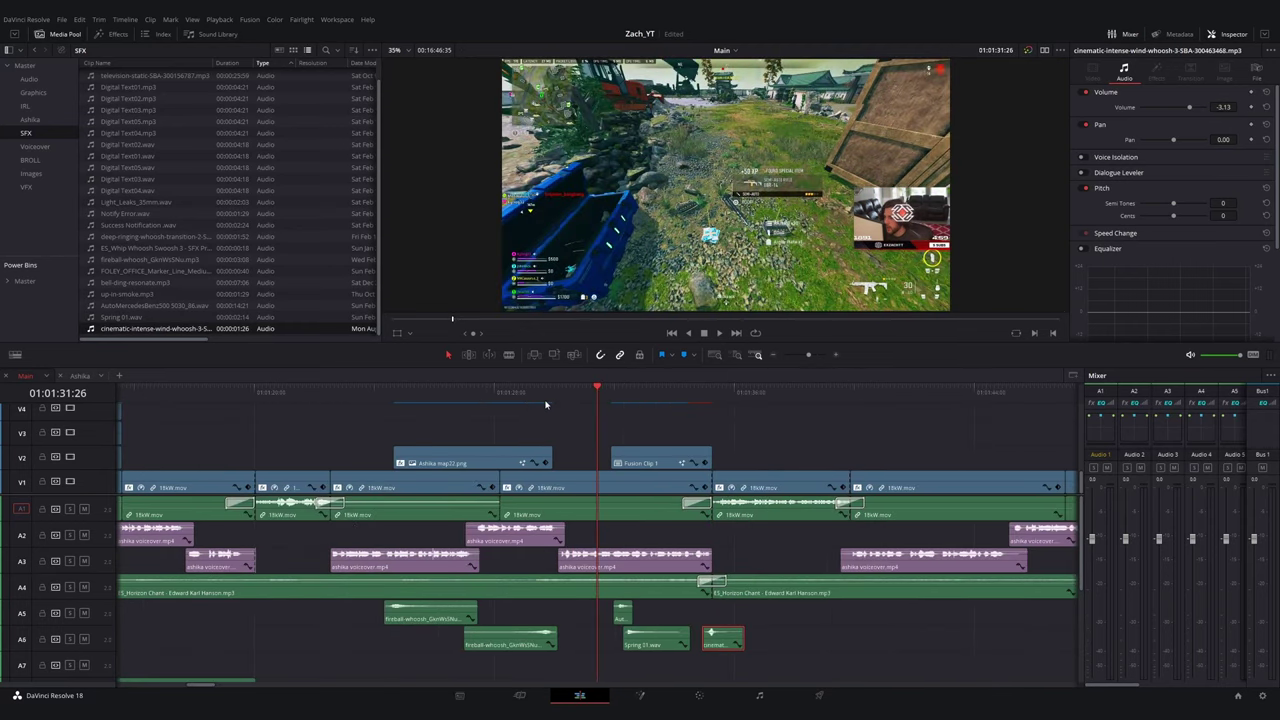
# - Play back the timeline from before the Ashika map graphic through the signpost section to review the sound effects
pyautogui.click(371, 417)
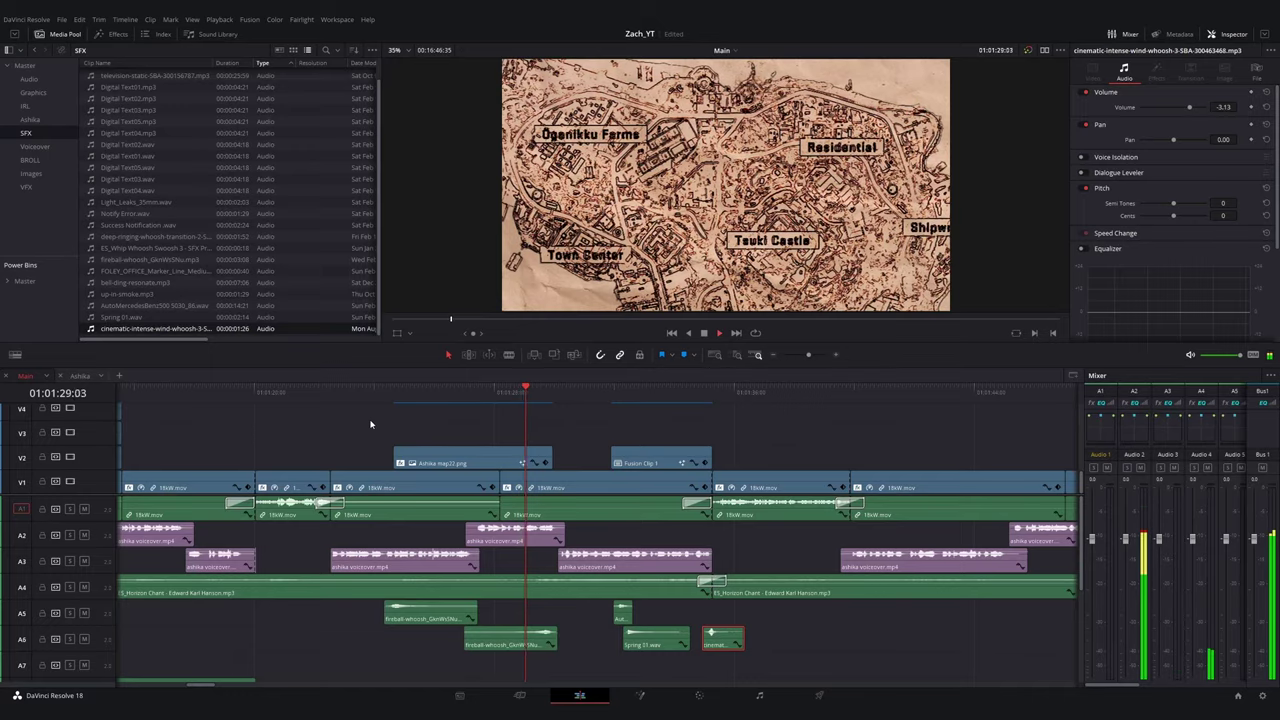
pyautogui.hotkey('ctrl', '=')
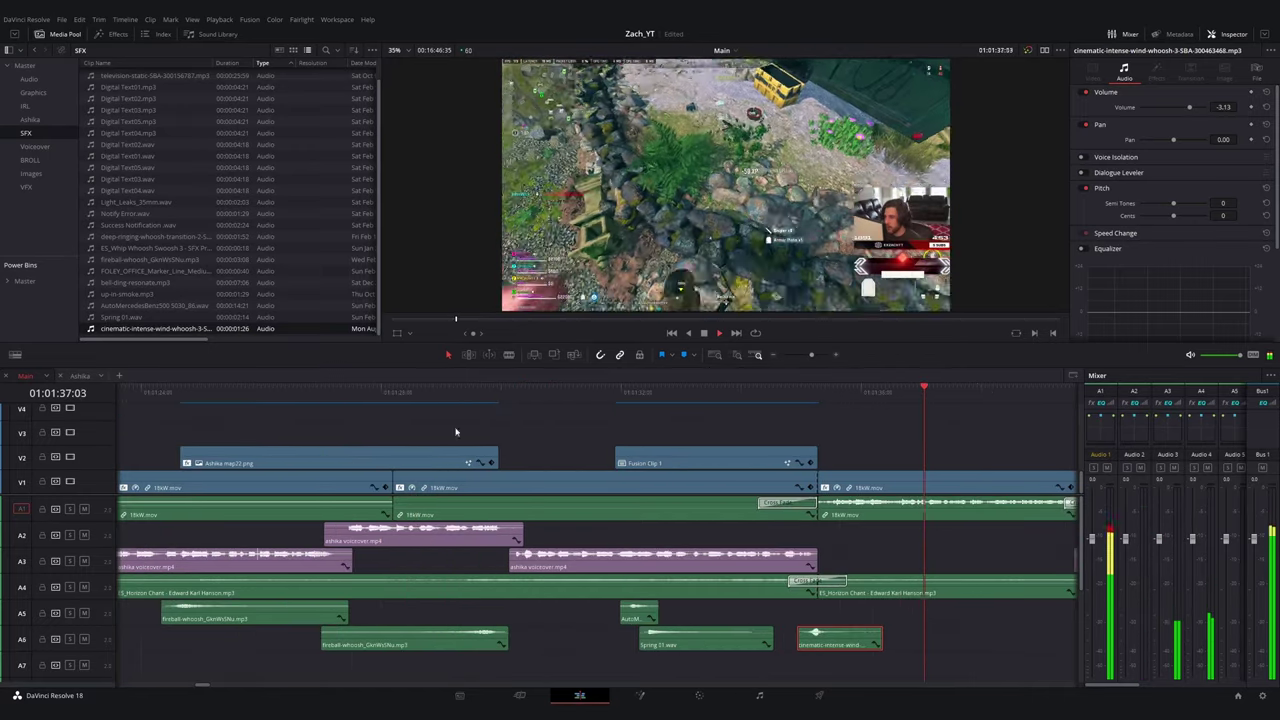
pyautogui.click(600, 397)
pyautogui.press('space')
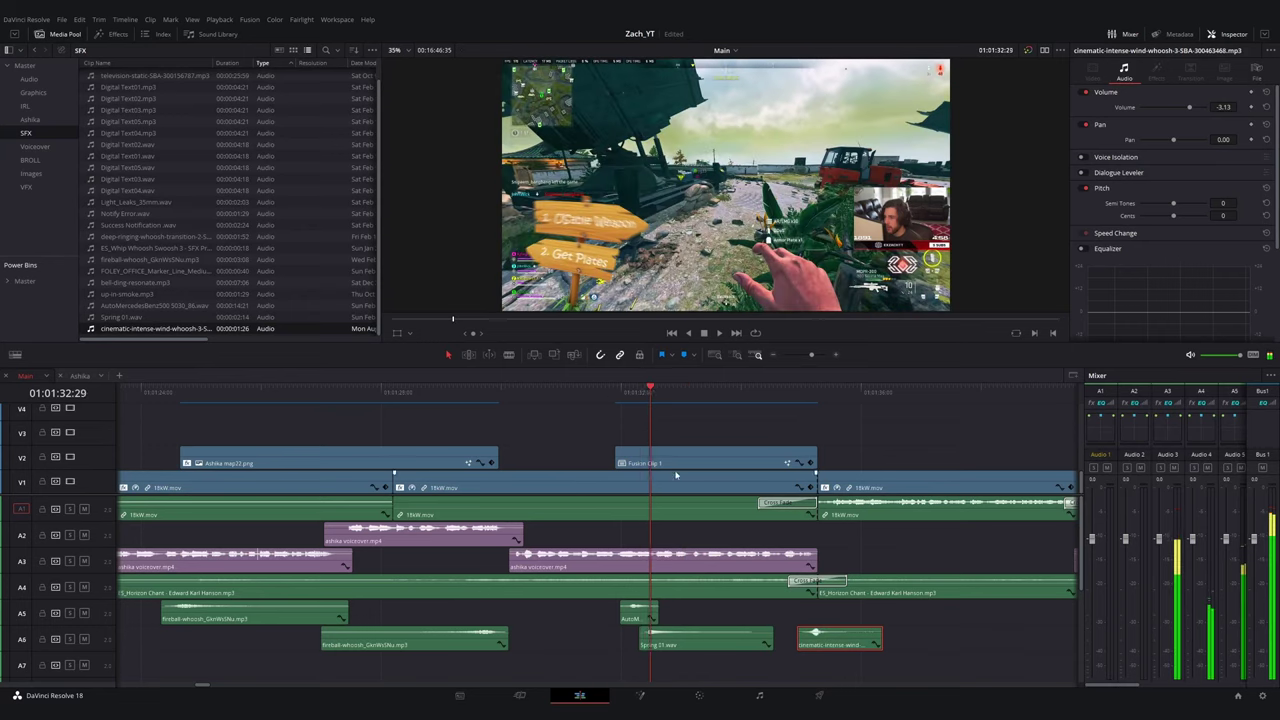
# - Split the 18kW.mov gameplay clip at the start of Fusion Clip 1 and add a second serial node to the new section's grade
pyautogui.click(621, 398)
pyautogui.click(650, 489)
pyautogui.hotkey('ctrl', 'b')
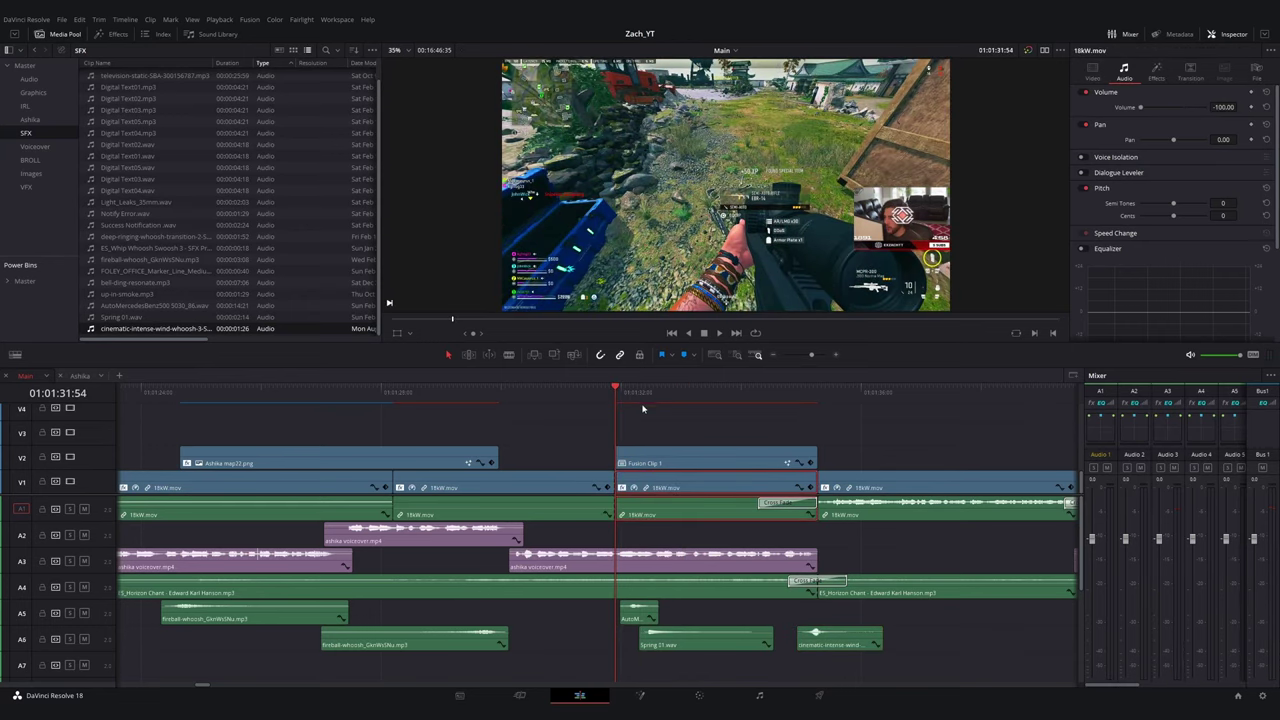
pyautogui.hotkey('shift', '6')
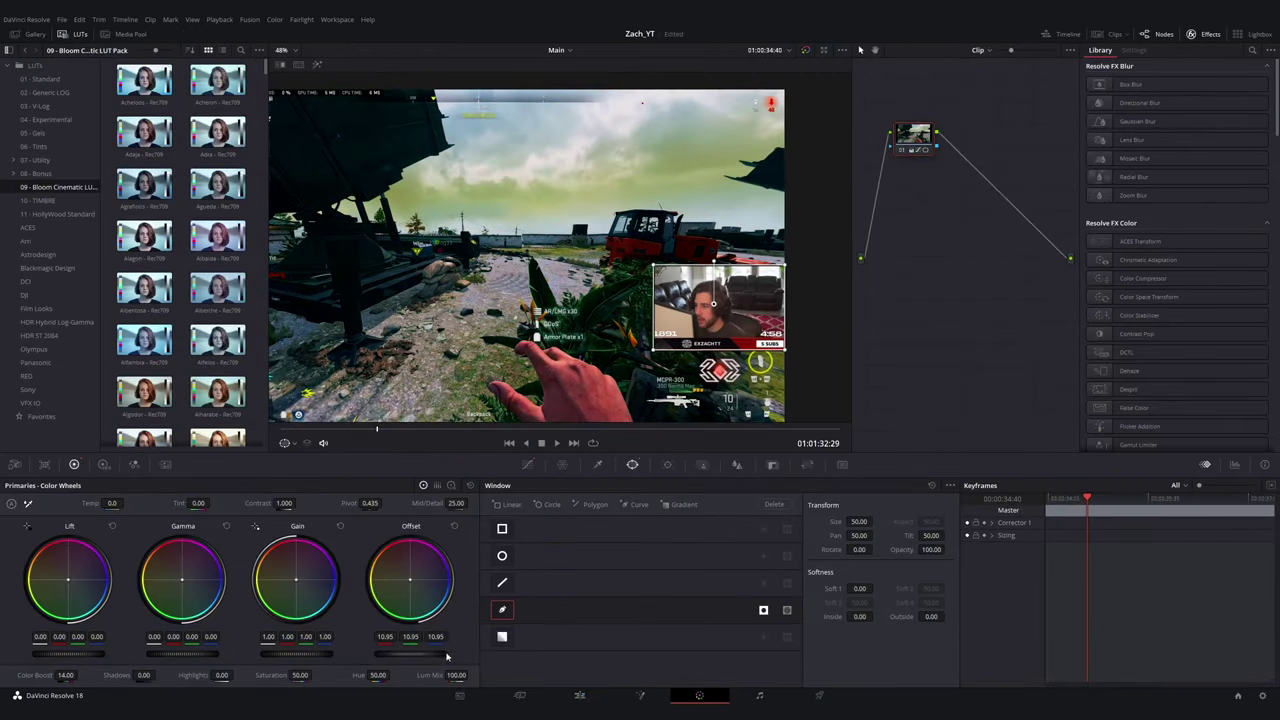
pyautogui.hotkey('alt', 's')
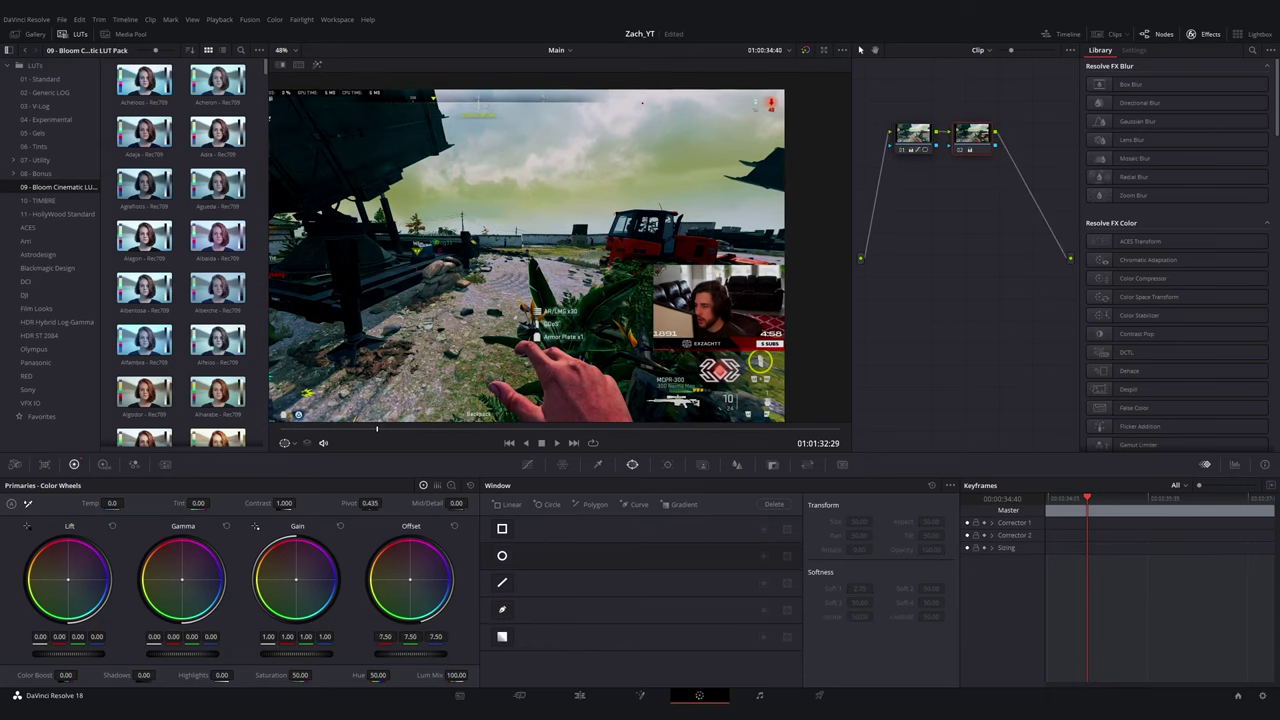
pyautogui.moveTo(408, 654); pyautogui.dragTo(419, 657)
pyautogui.hotkey('ctrl', 'z')
pyautogui.hotkey('ctrl', 'z')
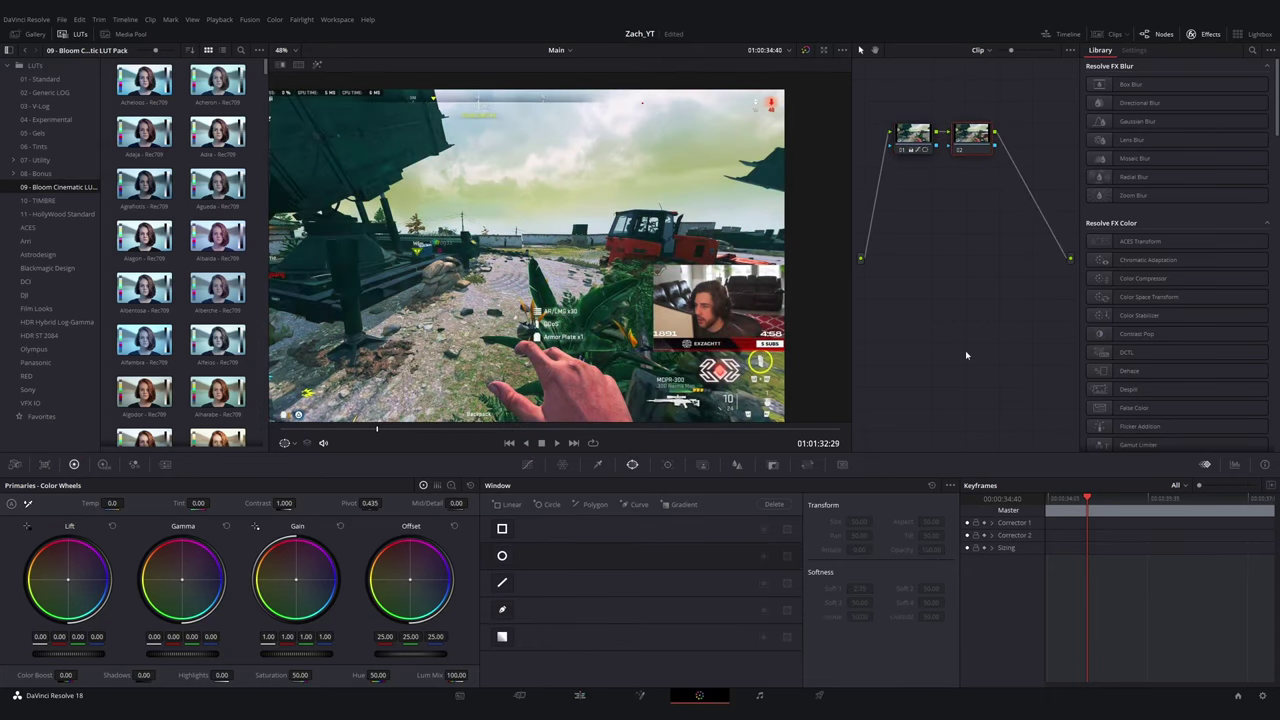
# - Lower the opacity of the 18kW.mov section beneath Fusion Clip 1 to about 74 on the Edit page
pyautogui.click(579, 696)
pyautogui.hotkey('ctrl', 'z')
pyautogui.click(1093, 72)
pyautogui.scroll(-2, 1208, 285)
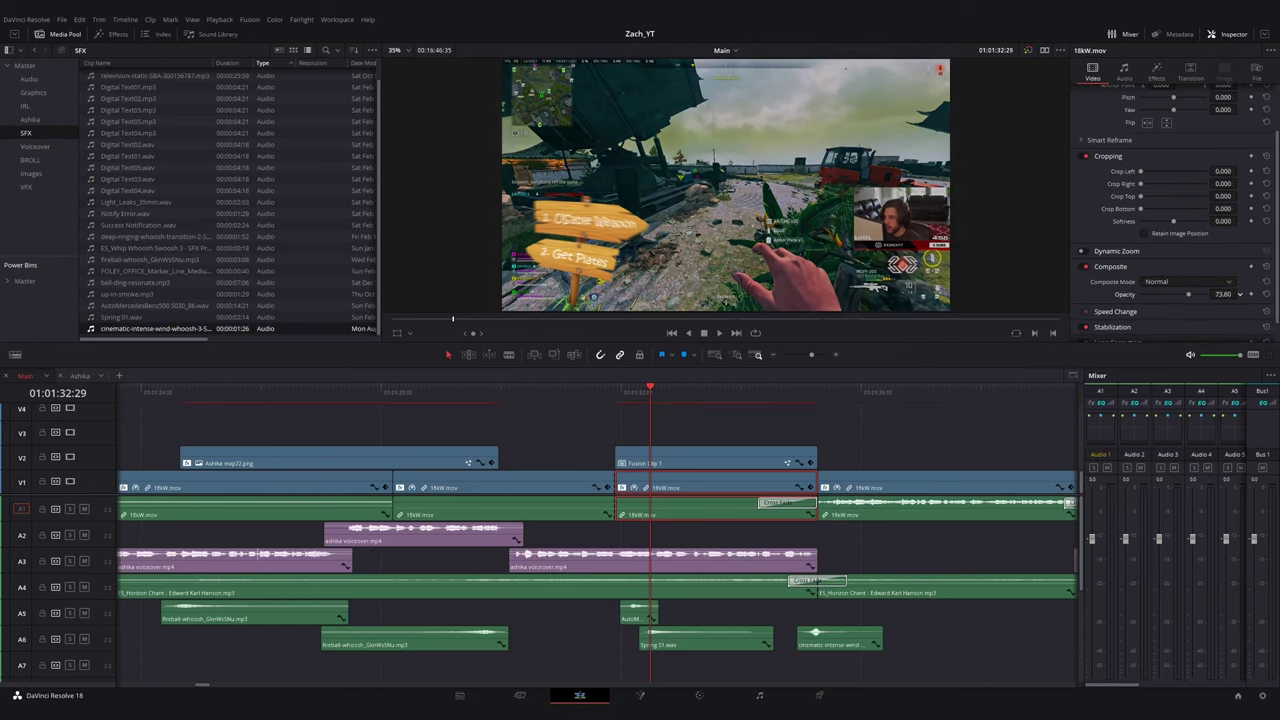
# - Add Cross Dissolve transitions at both ends of the 18kW.mov section beneath Fusion Clip 1, shortening the end one to 42 frames
pyautogui.click(112, 34)
pyautogui.doubleClick(160, 104)
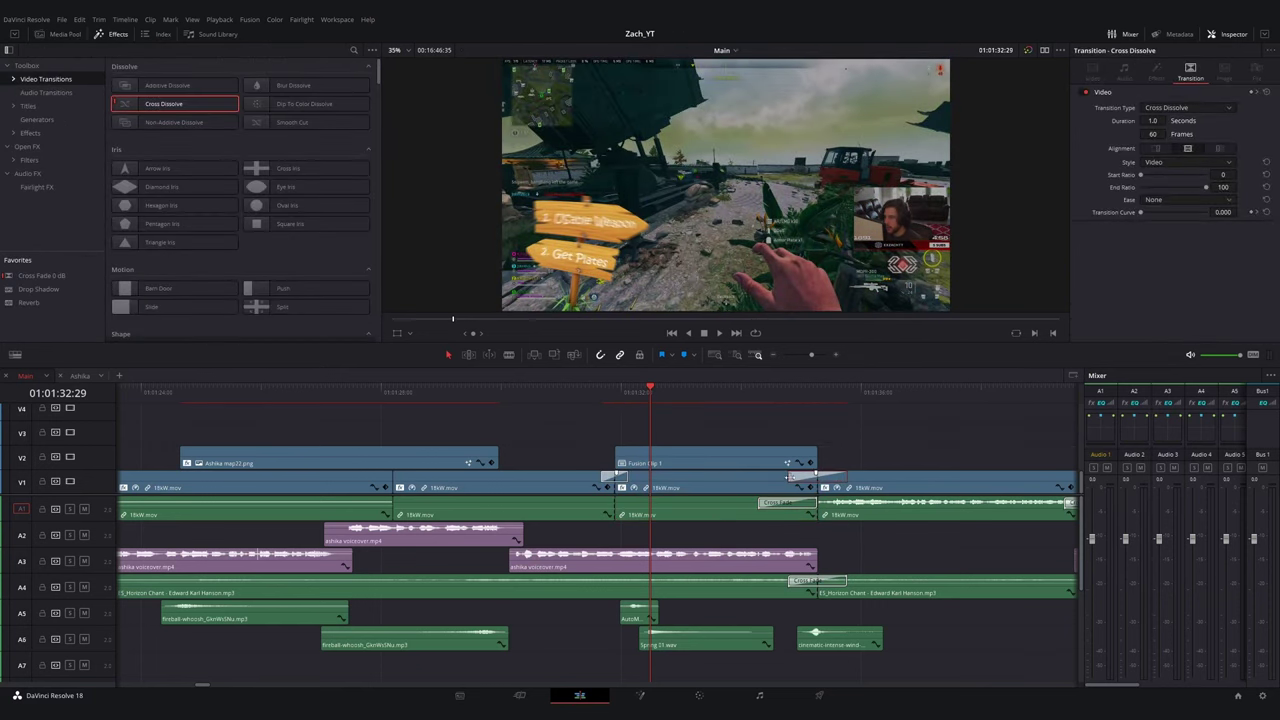
pyautogui.press('space')
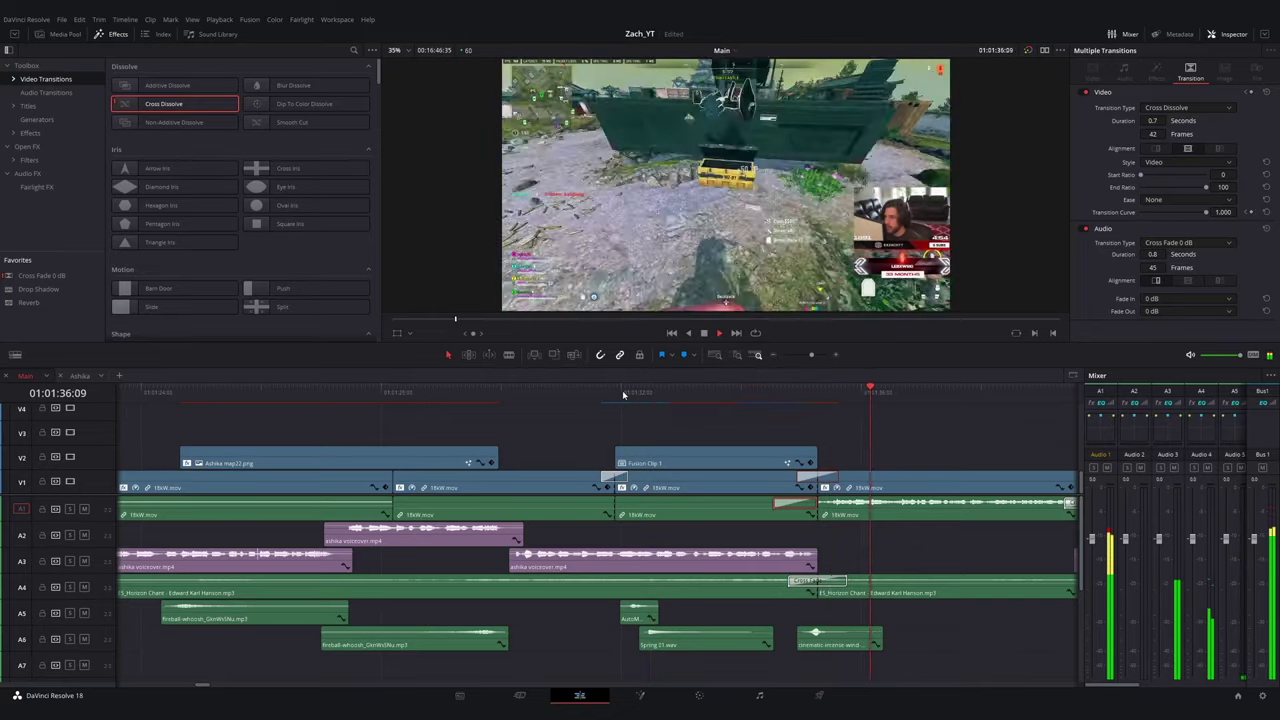
pyautogui.scroll(-1, 646, 434)
pyautogui.press('space')
# - Play back the Main timeline from the beginning through the four-way split-screen section to review the edit
pyautogui.scroll(-2, 638, 502)
pyautogui.press('Home')
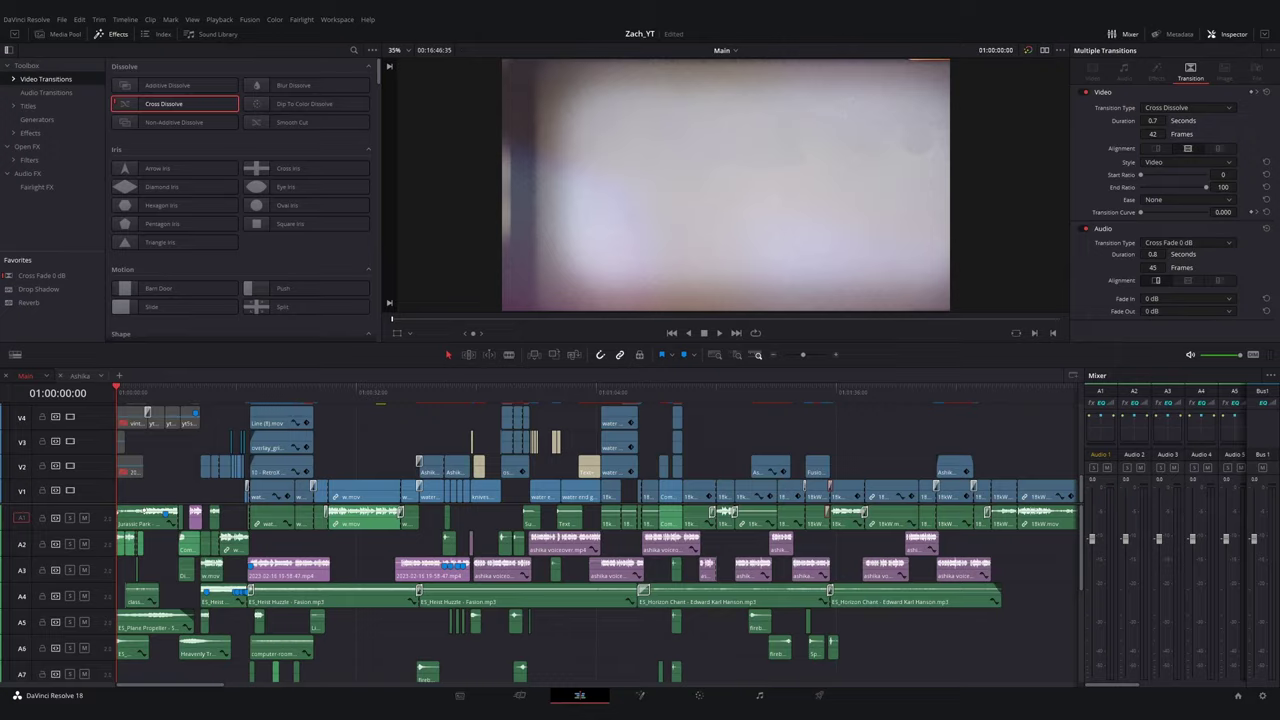
pyautogui.click(396, 460)
pyautogui.press('space')
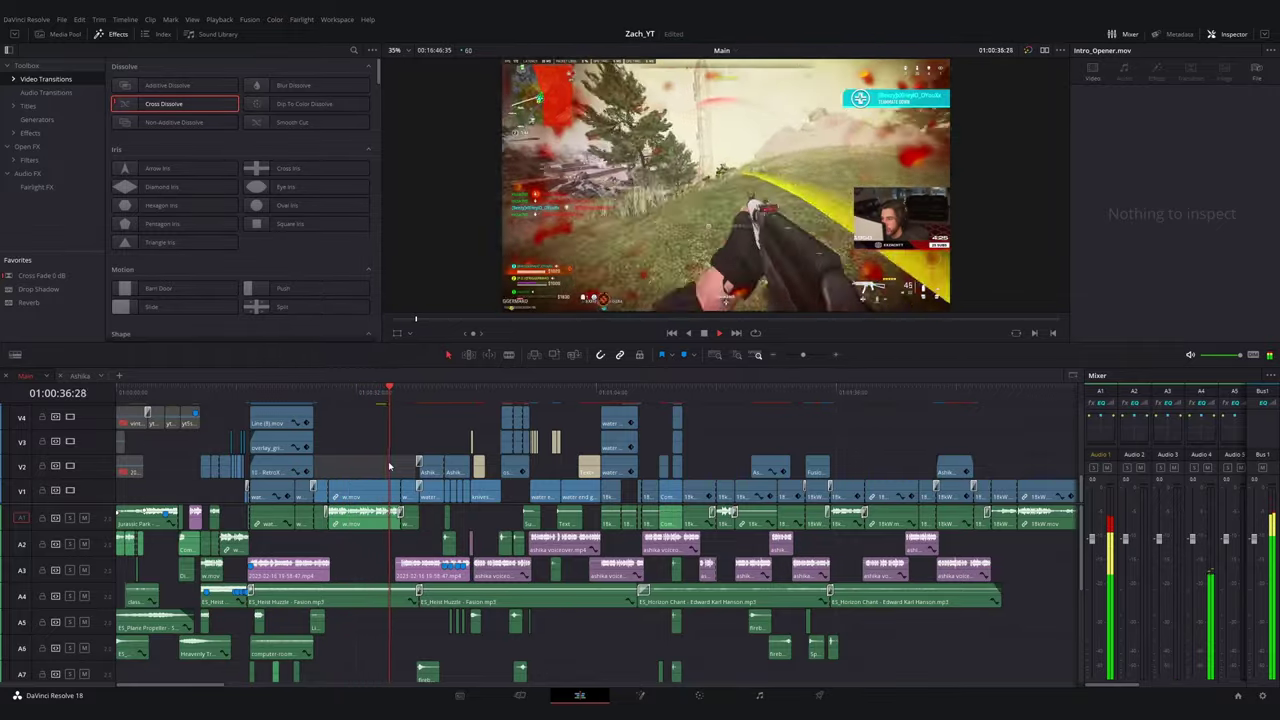
pyautogui.hotkey('ctrl', '=')
pyautogui.hotkey('ctrl', '=')
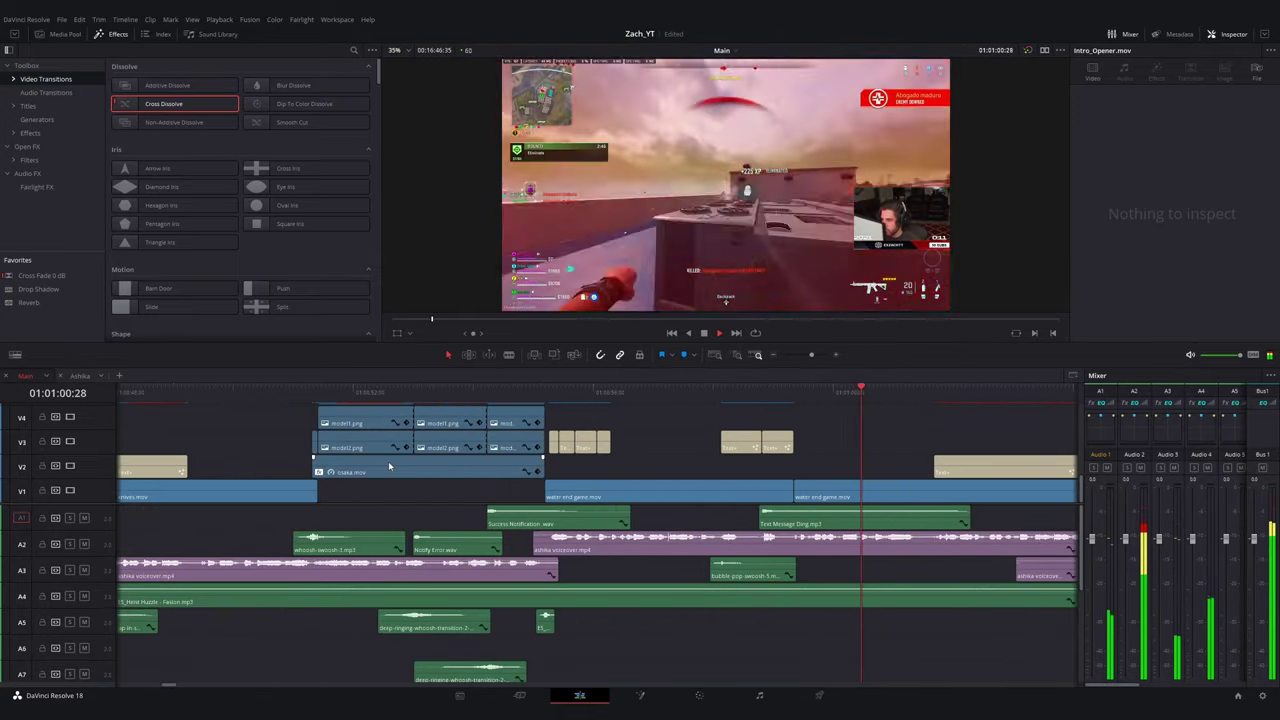
pyautogui.hotkey('ctrl', '-')
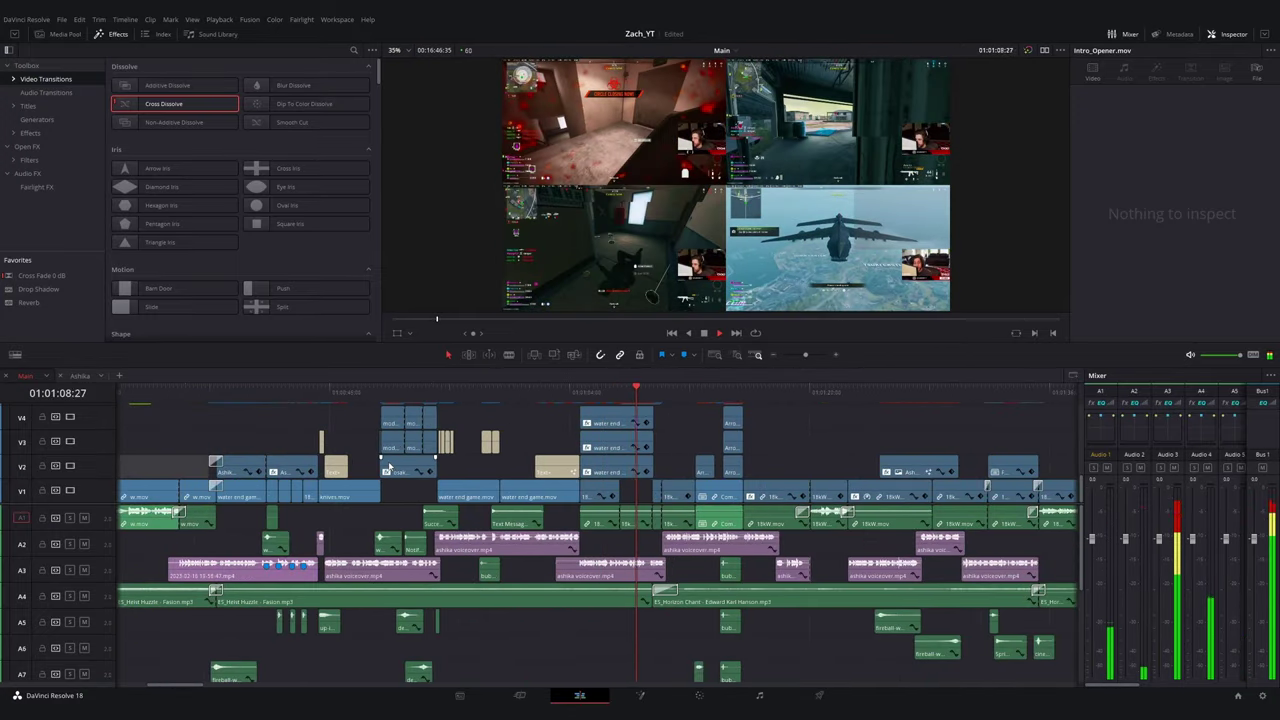
pyautogui.hotkey('ctrl', '=')
pyautogui.hotkey('ctrl', '=')
pyautogui.press('space')
# - Place a Text+ title reading HERE'S on track V6 at 01:01:09:25, over the end of the split screen
pyautogui.click(490, 394)
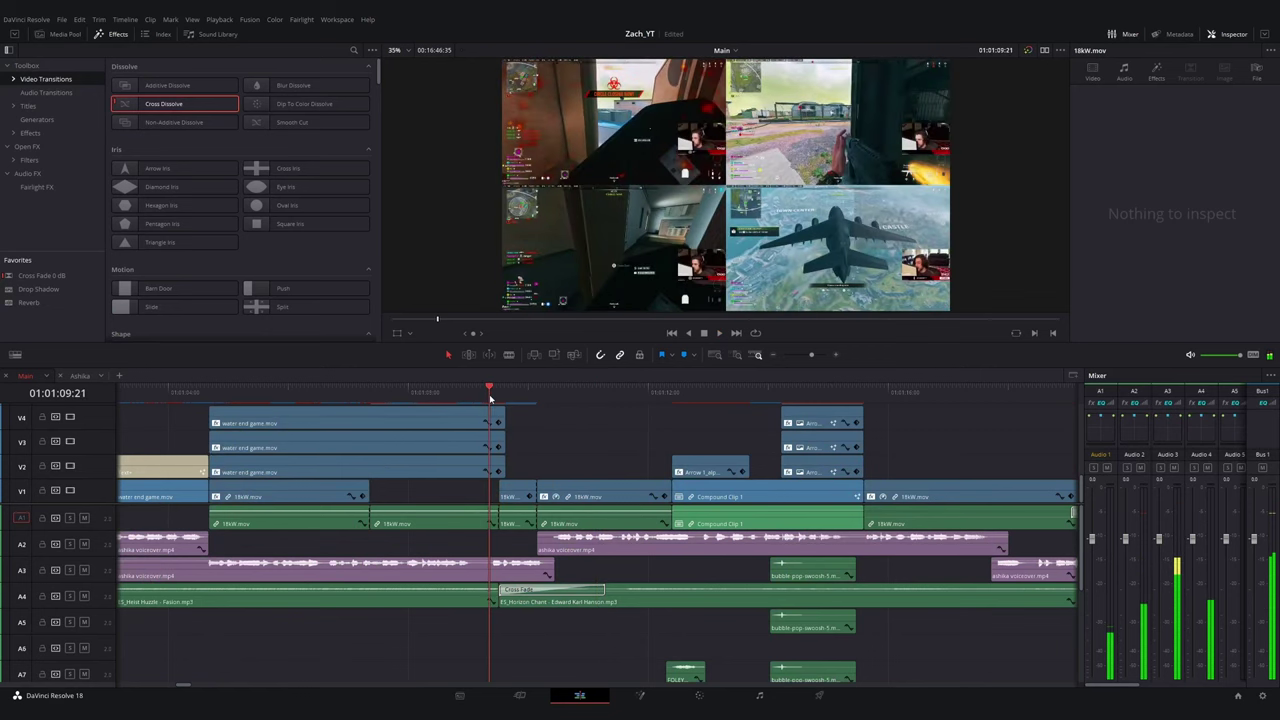
pyautogui.hotkey('ctrl', '-')
pyautogui.click(266, 392)
pyautogui.click(270, 443)
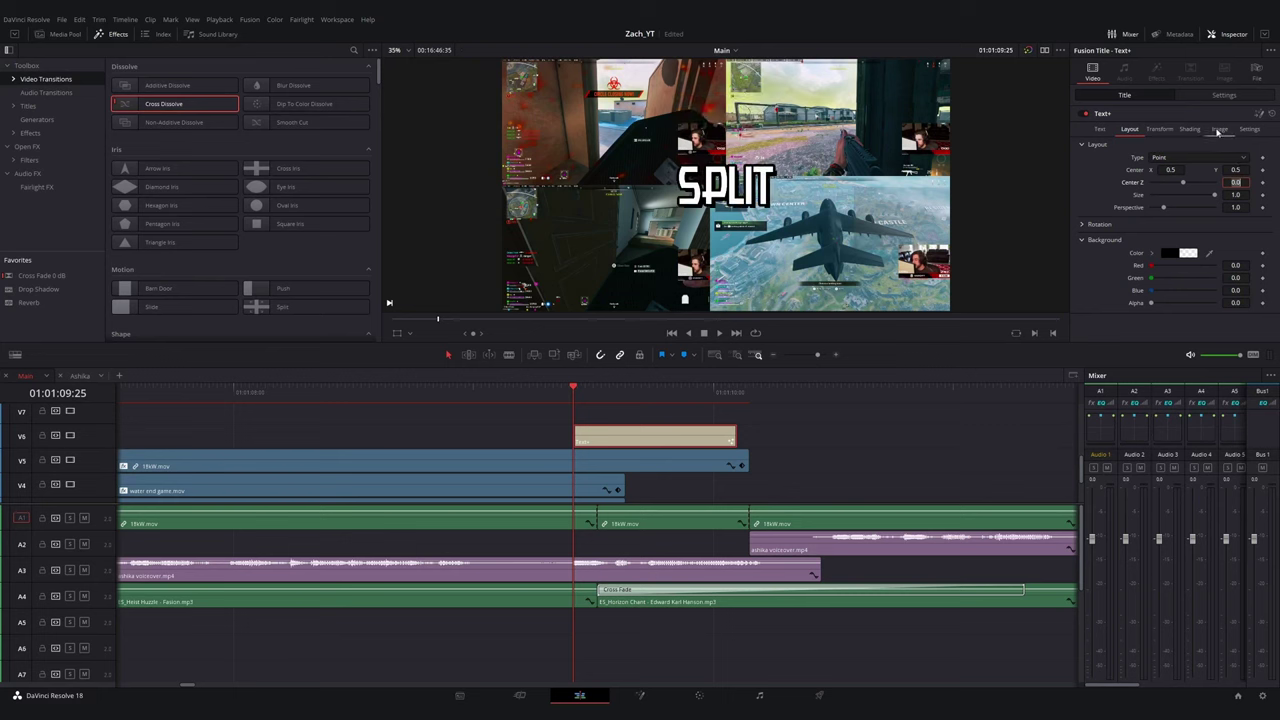
pyautogui.click(1097, 131)
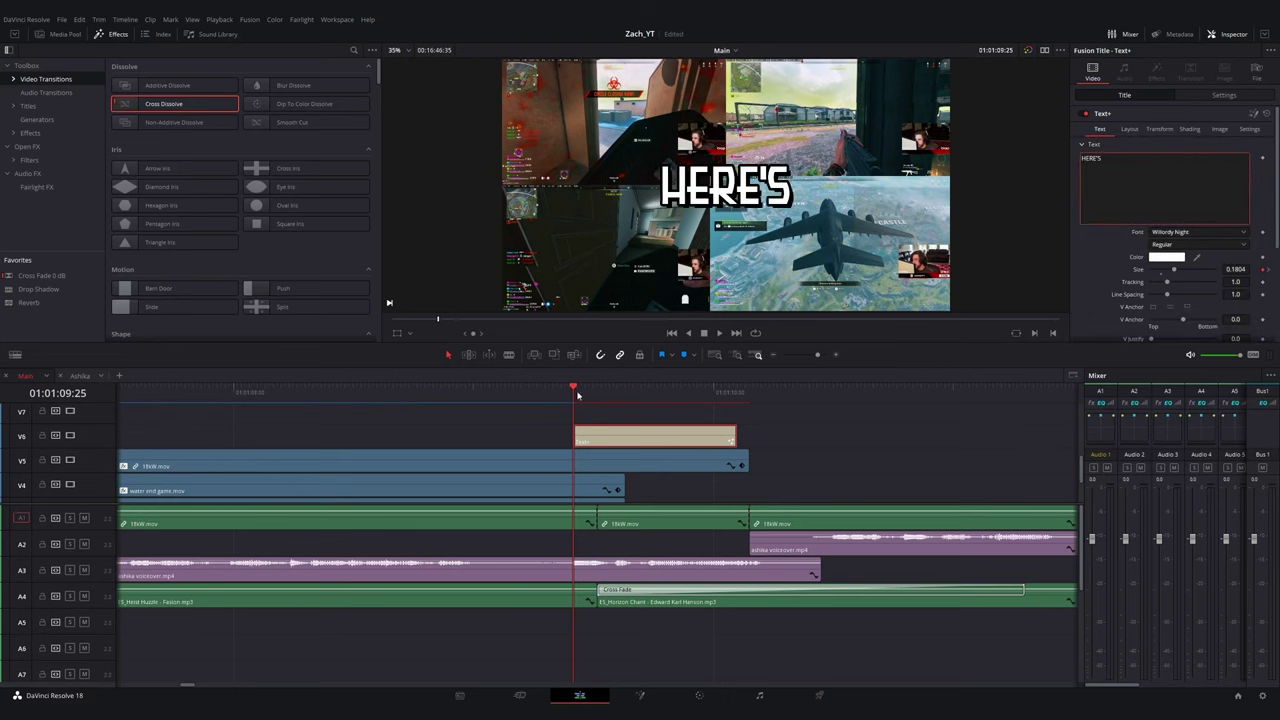
# - Add a second Text+ title reading WHAT directly after HERE'S on track V6, timed to the voiceover
pyautogui.press('space')
pyautogui.press('space')
pyautogui.moveTo(626, 436); pyautogui.dragTo(666, 437)
pyautogui.moveTo(1108, 159); pyautogui.dragTo(1043, 143)
pyautogui.write('WHAT')
pyautogui.click(598, 395)
# - Add a Text+ title reading YOU on track V6 at 01:01:09:42, cutting off the WHAT title there
pyautogui.press('space')
pyautogui.press('space')
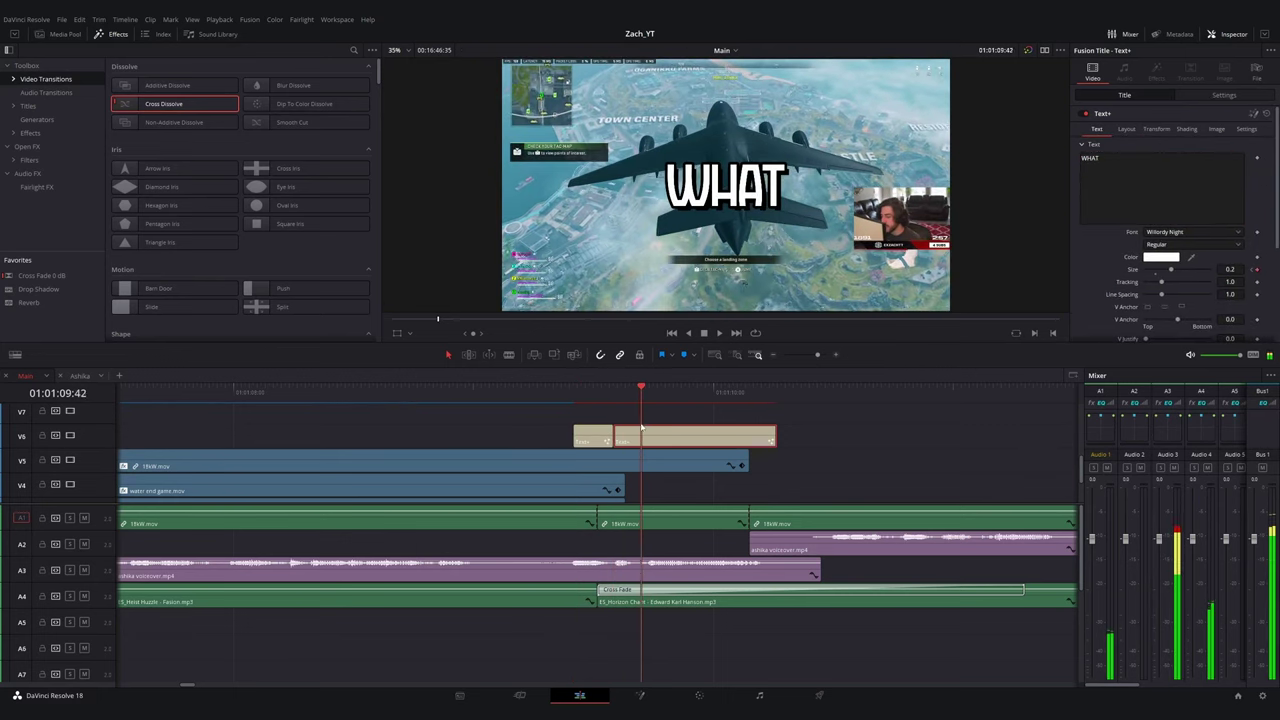
pyautogui.press('Left')
pyautogui.press('Left')
pyautogui.hotkey('ctrl', 'v')
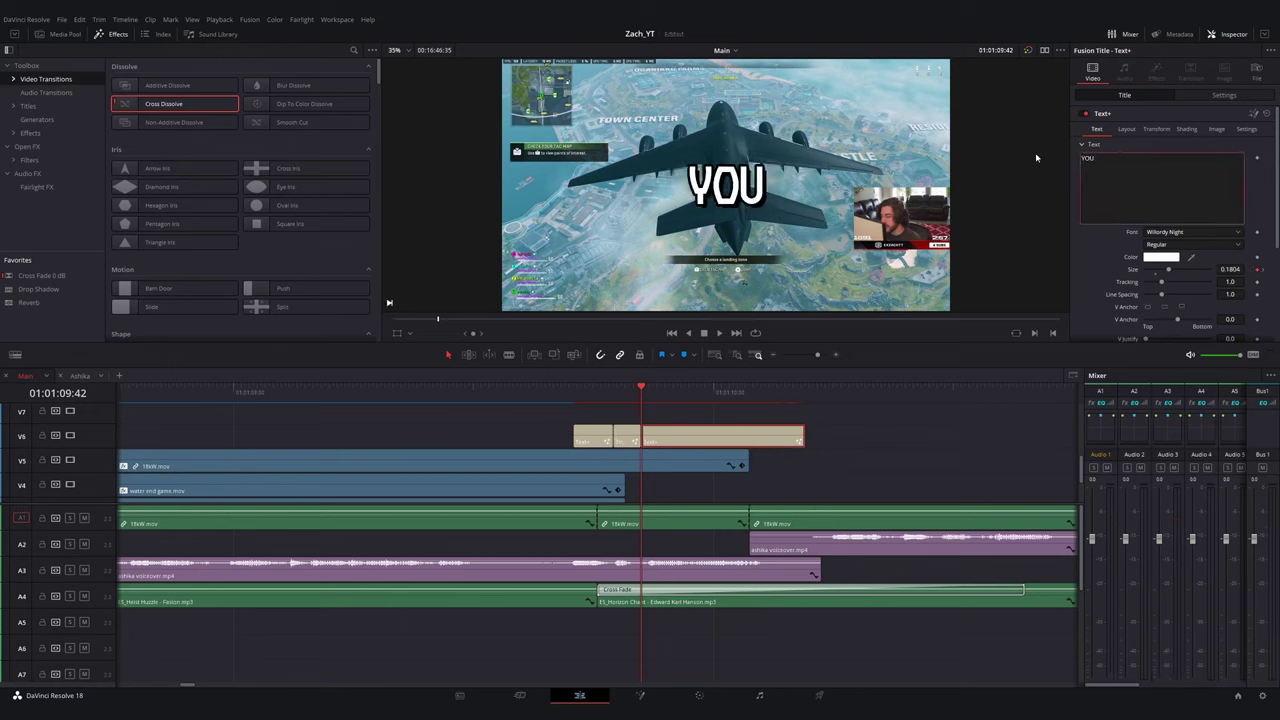
# - Add another Text+ title reading TO after the YOU title on track V6, matched to the voiceover
pyautogui.moveTo(646, 391); pyautogui.dragTo(690, 433)
pyautogui.press('Right')
pyautogui.press('Right')
pyautogui.hotkey('ctrl', 'v')
pyautogui.moveTo(694, 440); pyautogui.dragTo(718, 441)
pyautogui.moveTo(1108, 159); pyautogui.dragTo(1048, 160)
pyautogui.write('TO')
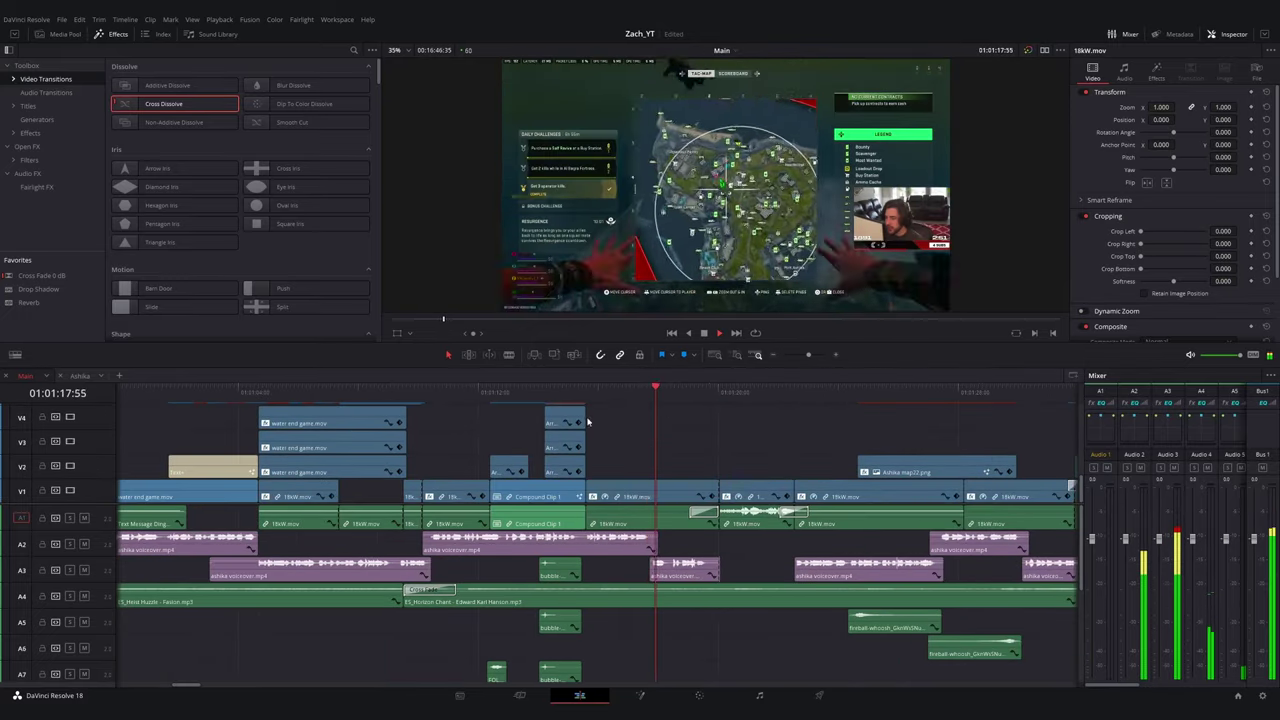
# - Play back the timeline through the bounty gameplay to about 01:02:33, checking the voiceover sections that have no music
pyautogui.hscroll(2, 588, 422)
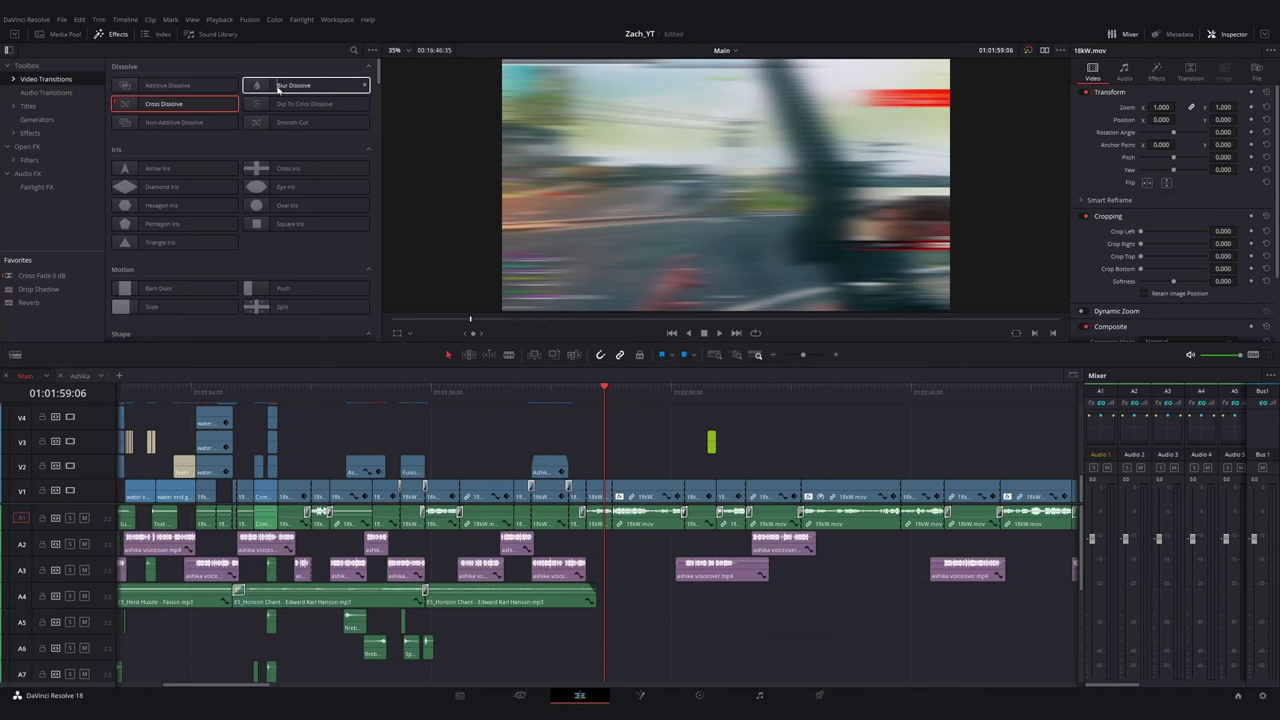
pyautogui.press('space')
pyautogui.scroll(1, 677, 424)
pyautogui.press('space')
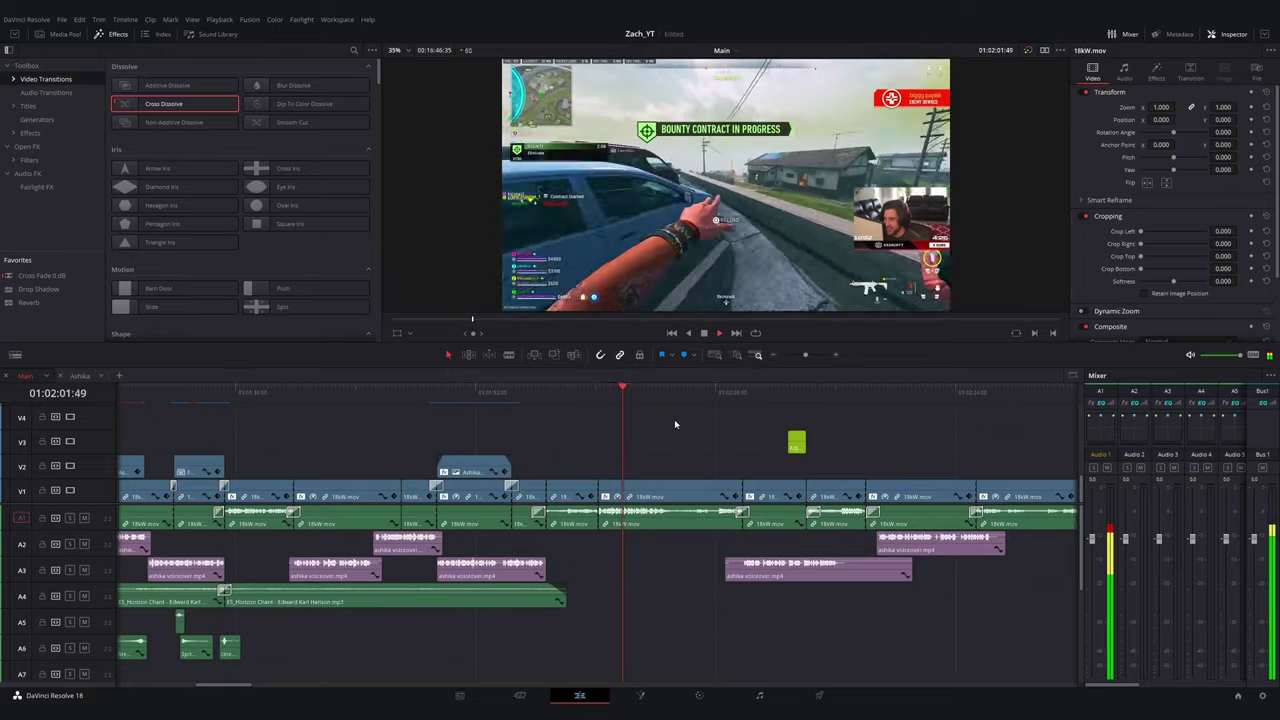
pyautogui.scroll(2, 675, 425)
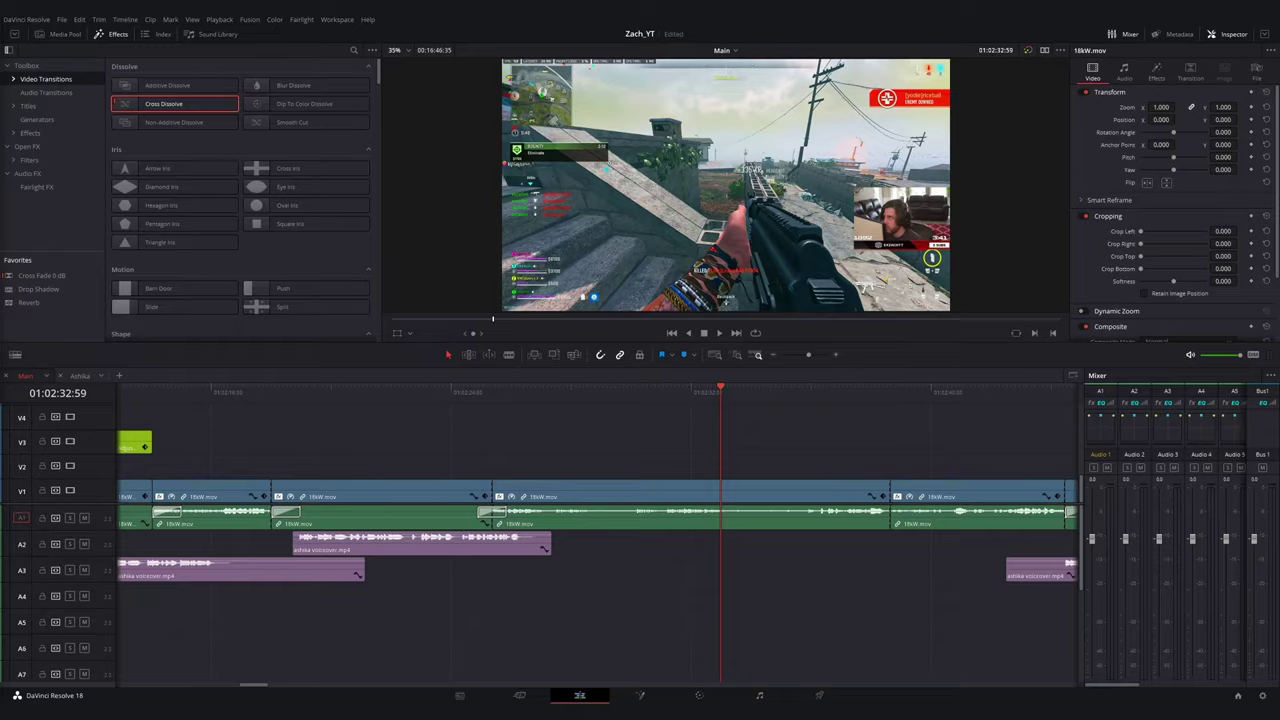
pyautogui.press('space')
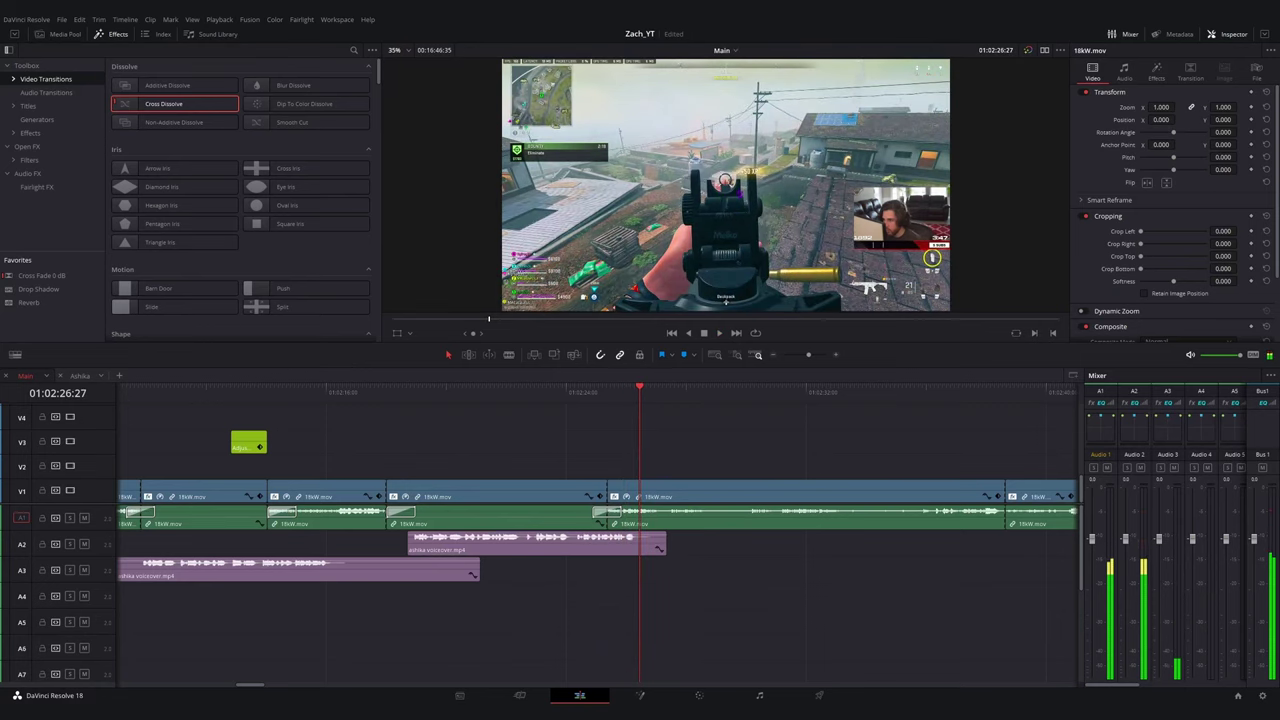
pyautogui.press('space')
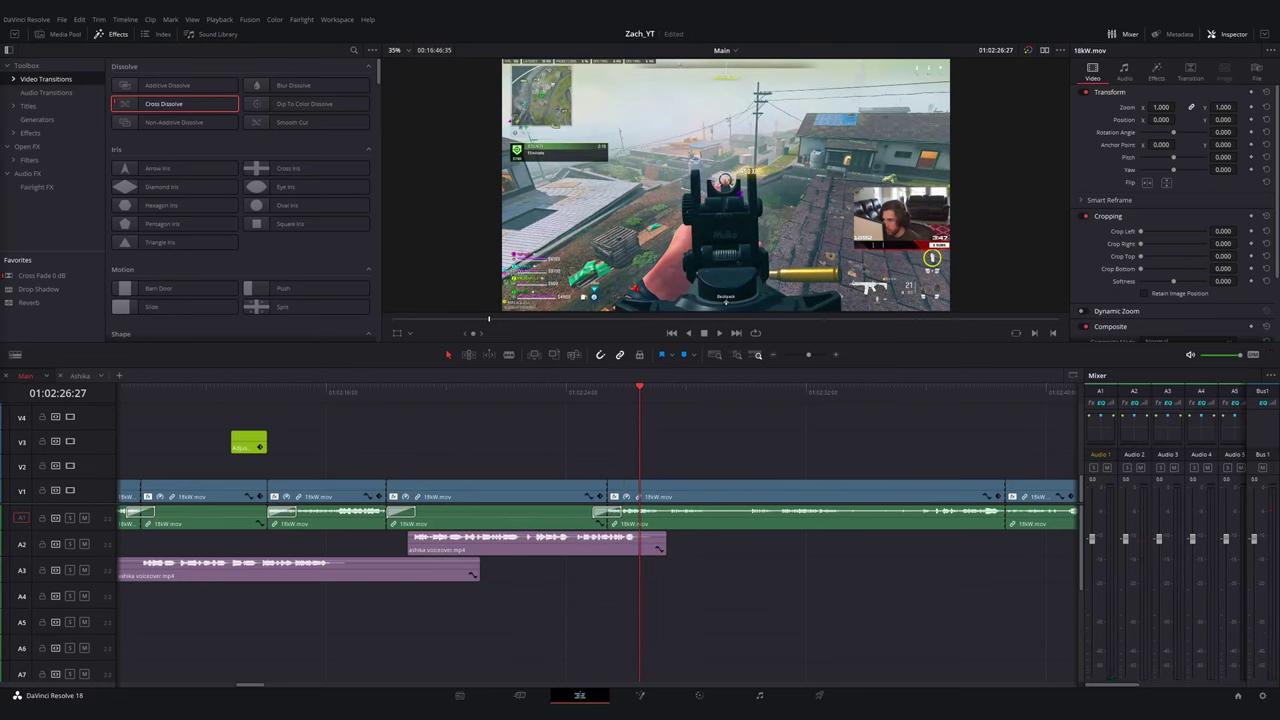
# - Place ES_Ambivalent - dreem.mp3 on track A5 with its start at the gameplay cut near 01:02:10 and a fade-in
pyautogui.moveTo(30, 630); pyautogui.dragTo(440, 622)
pyautogui.scroll(-5, 546, 640)
pyautogui.moveTo(672, 620); pyautogui.dragTo(510, 617)
pyautogui.press('Up')
pyautogui.scroll(5, 600, 620)
pyautogui.moveTo(625, 619); pyautogui.dragTo(612, 623)
pyautogui.scroll(-5, 606, 622)
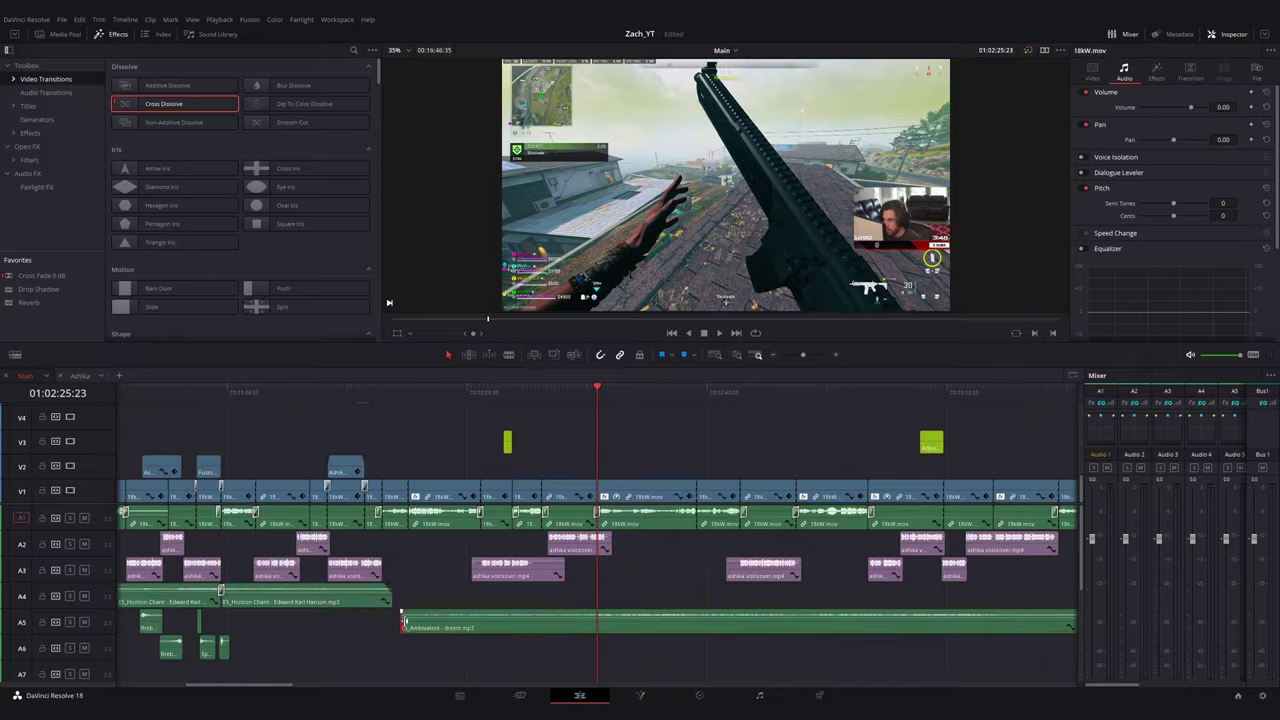
pyautogui.moveTo(404, 615); pyautogui.dragTo(488, 609)
# - Play back the gameplay with the ES_Ambivalent music and raise the music clip's volume
pyautogui.click(477, 392)
pyautogui.press('space')
pyautogui.scroll(2, 483, 436)
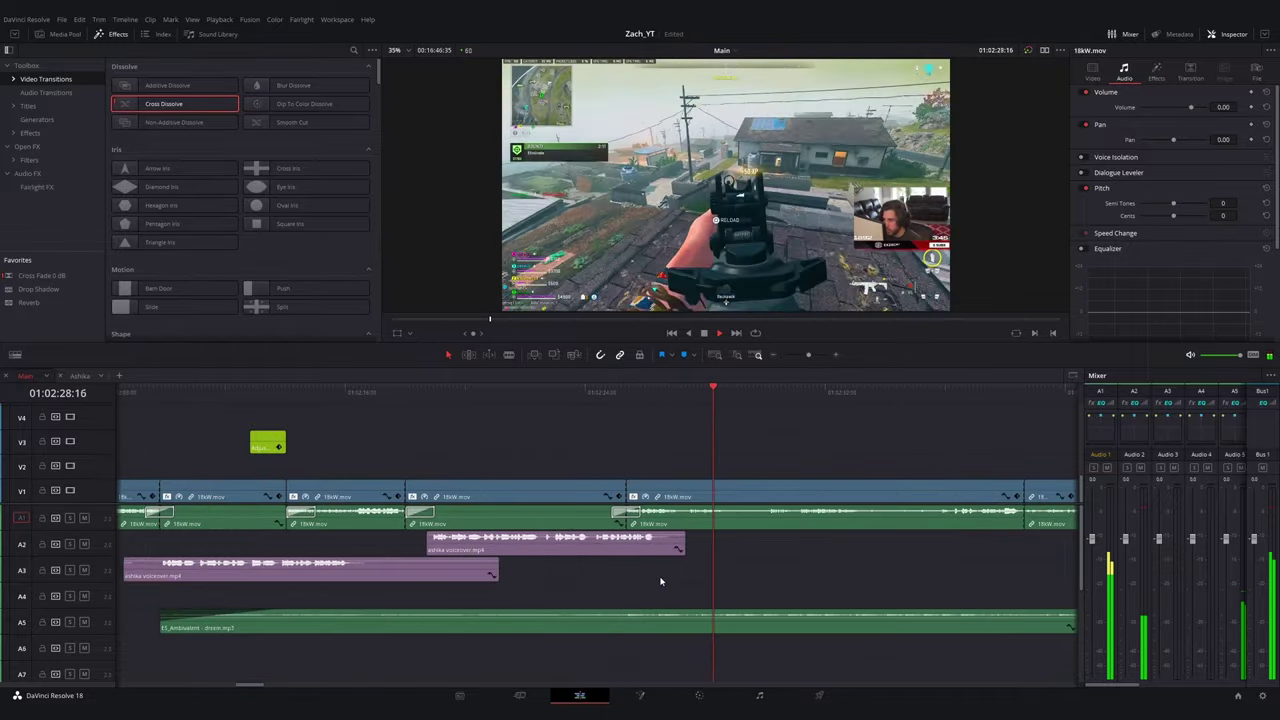
pyautogui.click(643, 392)
pyautogui.press('space')
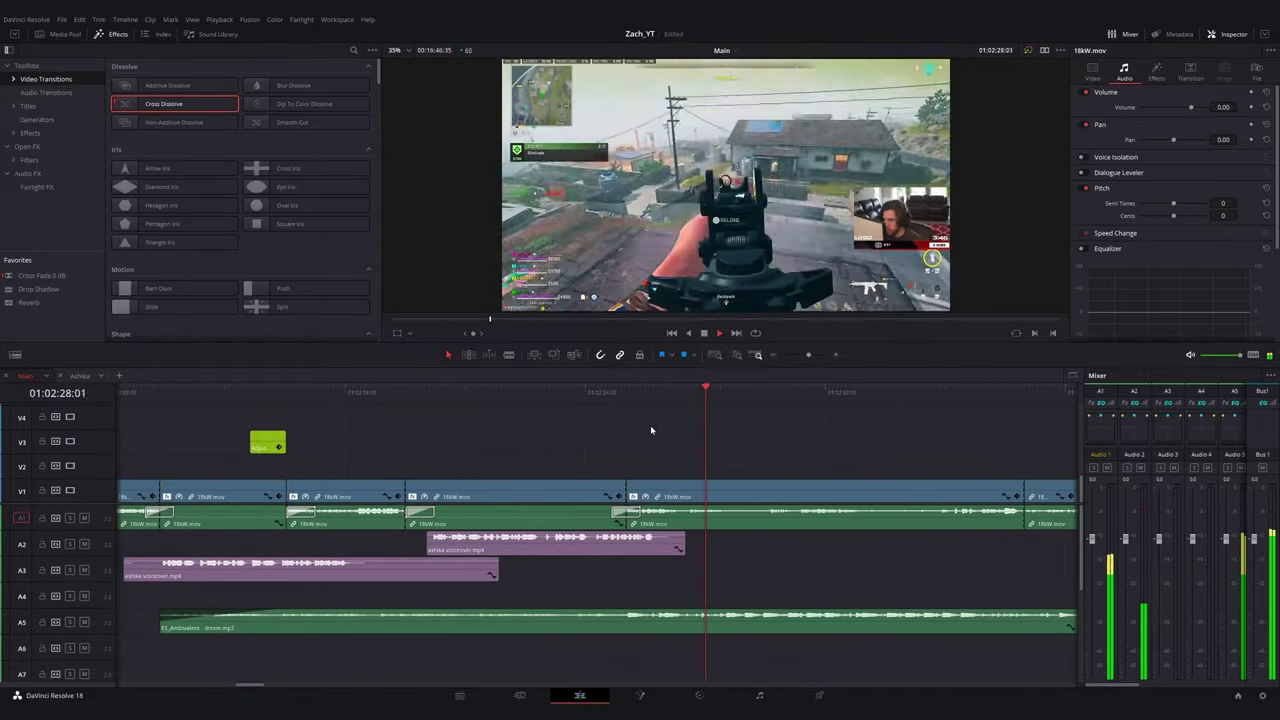
pyautogui.click(598, 392)
pyautogui.scroll(2, 609, 403)
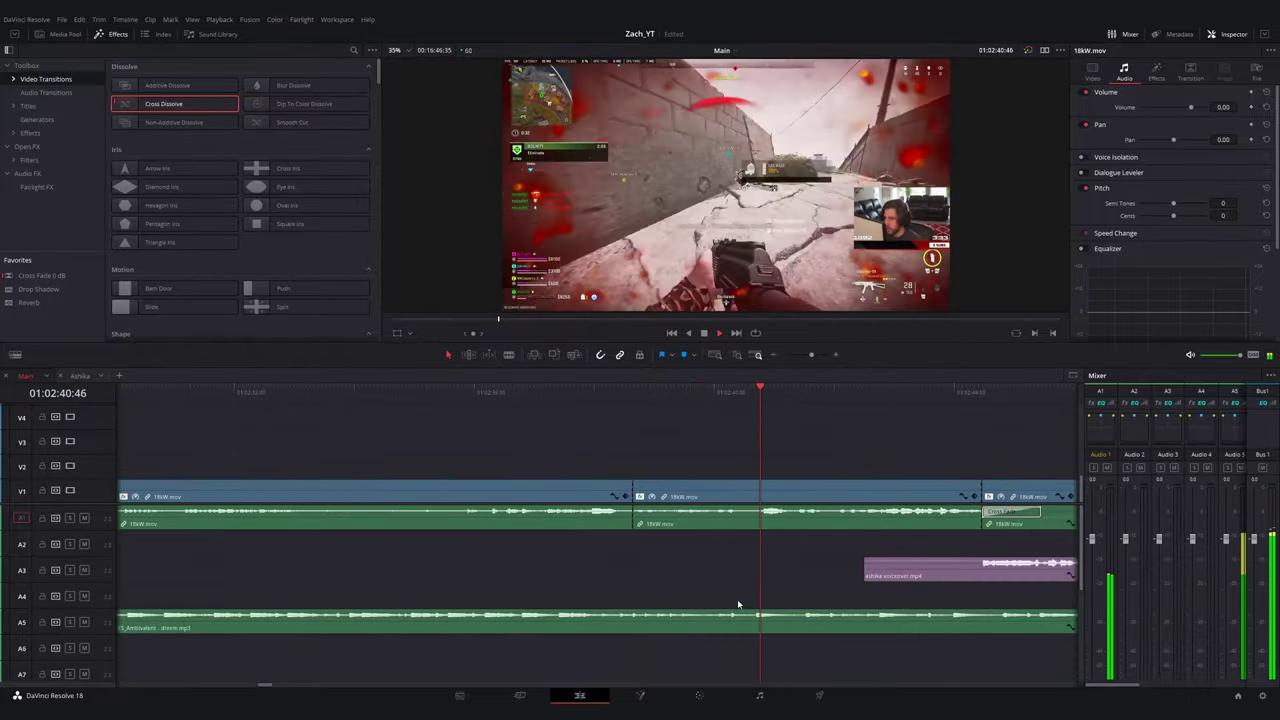
# - Split the ES_Ambivalent music at 01:02:44:28, reduce the second part to -25.24 beneath the voiceover, and apply Cross Fade 0 dB at the cut
pyautogui.hotkey('ctrl', '-')
pyautogui.click(617, 392)
pyautogui.click(668, 623)
pyautogui.hotkey('ctrl', 'b')
pyautogui.moveTo(667, 615); pyautogui.dragTo(666, 634)
pyautogui.click(46, 92)
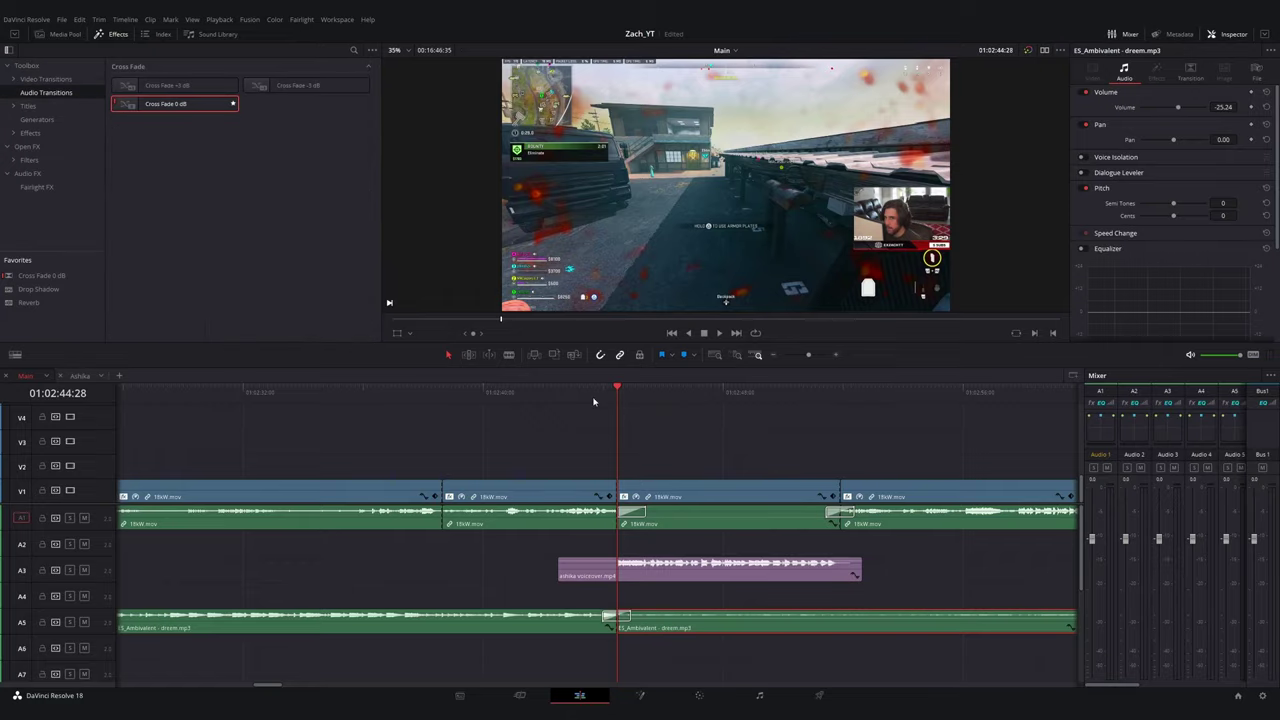
# - Split the lowered music at 01:02:51:55 and raise the volume of the section after it, with a cross fade at the cut
pyautogui.press('space')
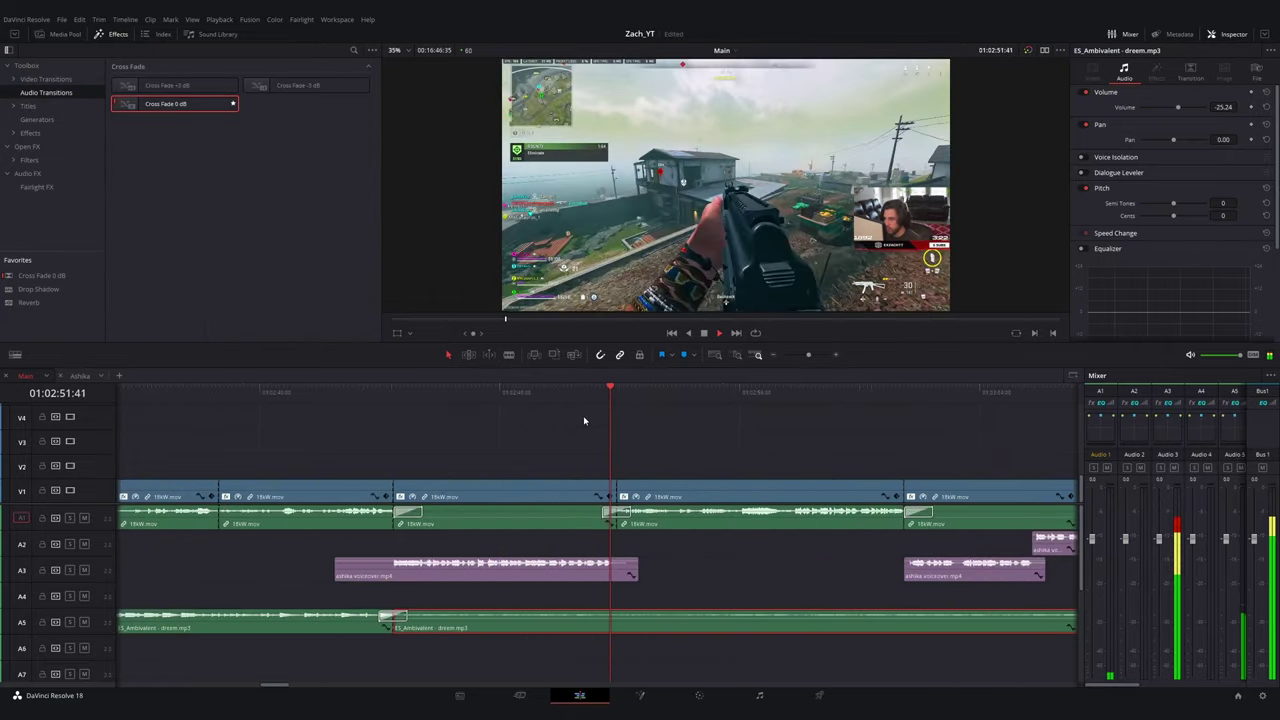
pyautogui.press('space')
pyautogui.hotkey('ctrl', 'b')
pyautogui.moveTo(637, 616); pyautogui.dragTo(634, 559)
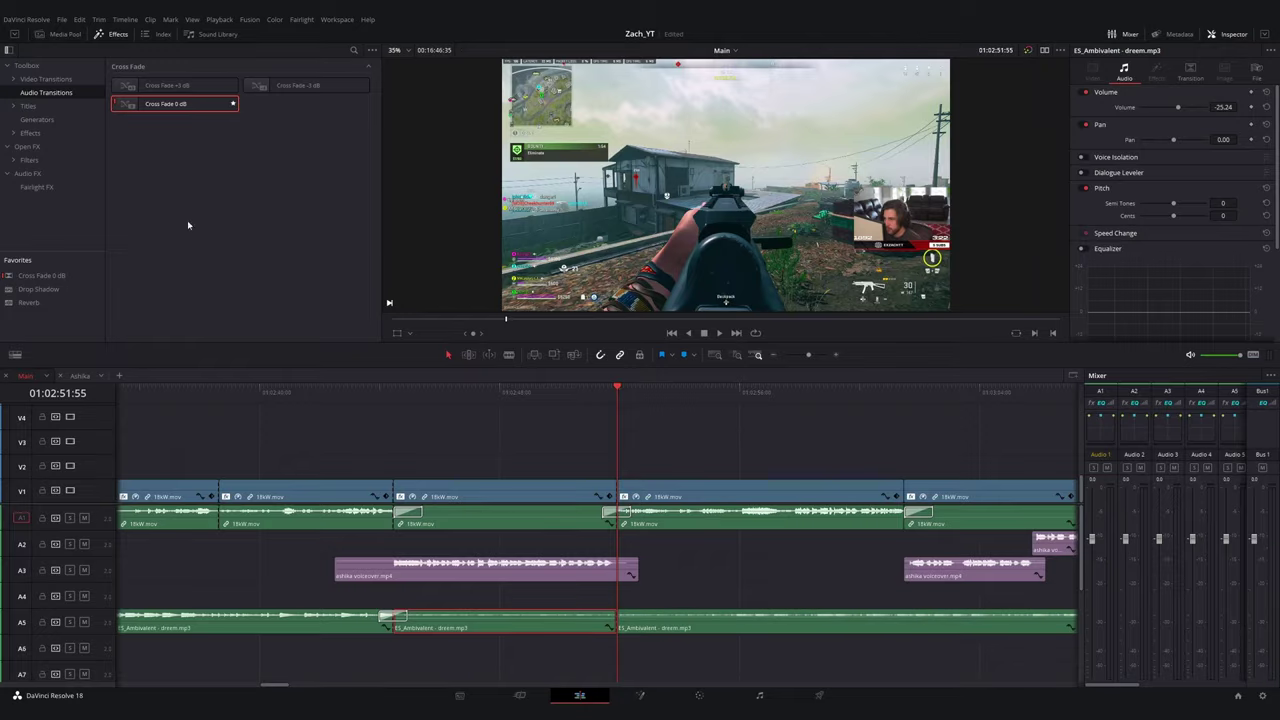
pyautogui.press('space')
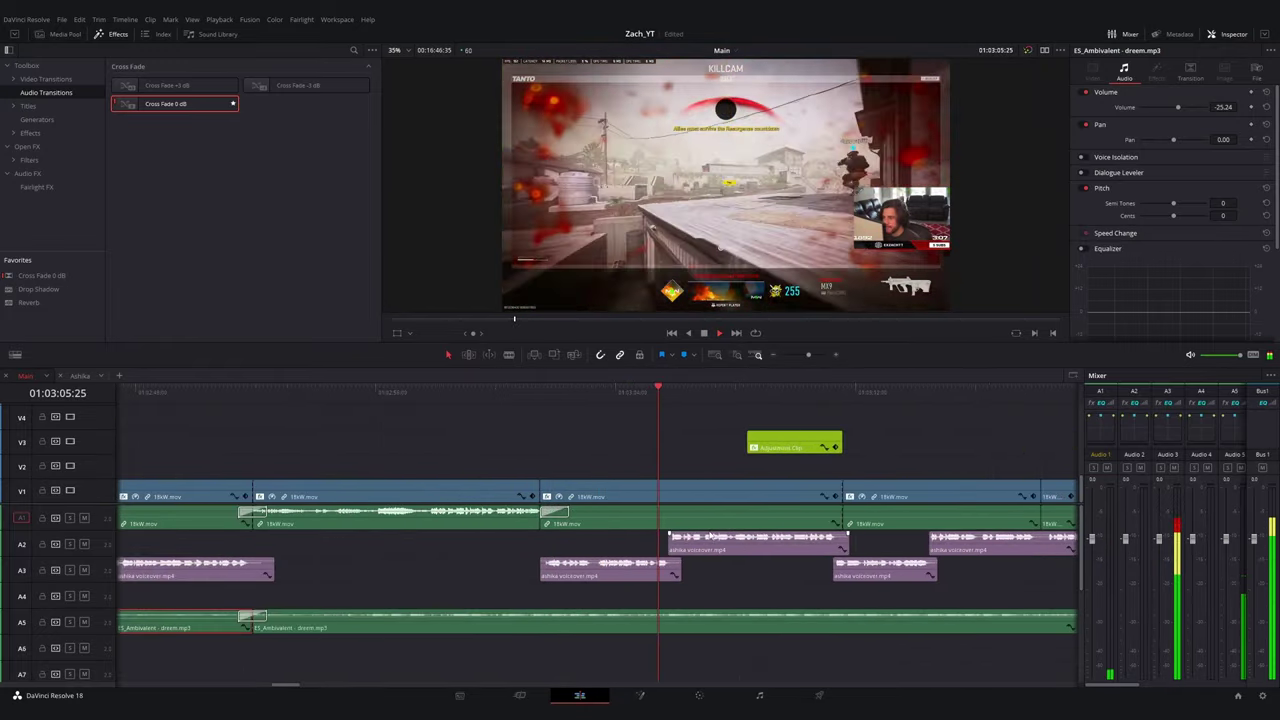
pyautogui.click(596, 392)
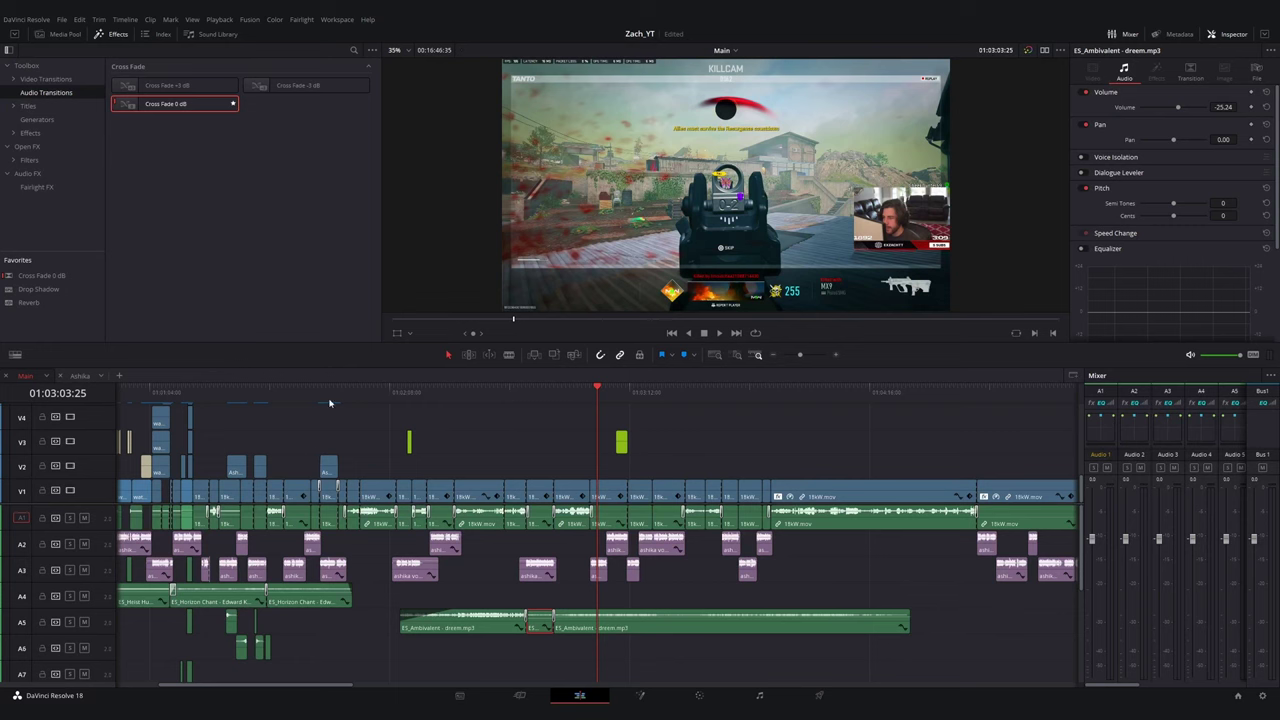
# - Place the Dark Wood Hanging Signboard image from the Images bin on track V2 at 01:03:03:27, over the killcam gameplay
pyautogui.click(60, 34)
pyautogui.click(140, 132)
pyautogui.click(177, 165)
pyautogui.click(163, 121)
pyautogui.click(166, 98)
pyautogui.scroll(3, 541, 430)
pyautogui.click(541, 398)
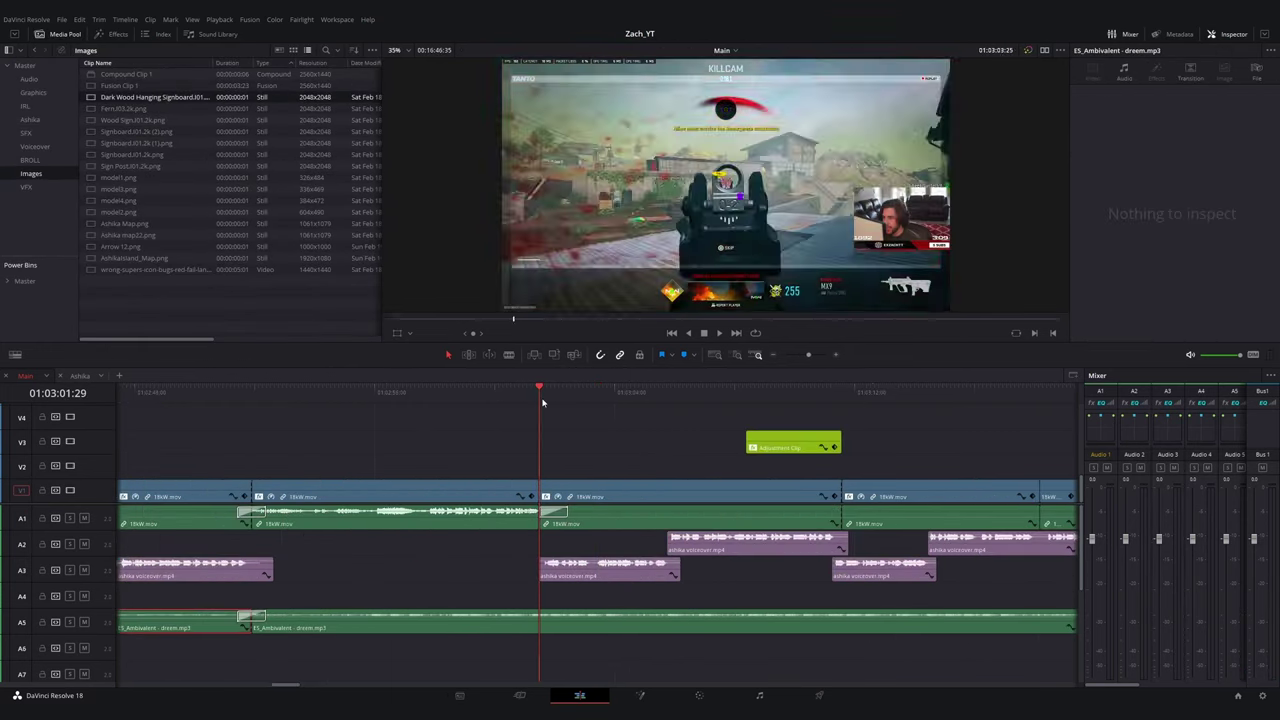
pyautogui.press('space')
pyautogui.press('space')
pyautogui.moveTo(155, 98); pyautogui.dragTo(603, 473)
# - Play back the signboard section against the voiceover and trim the signboard clip's end to a length of about 4.5 seconds
pyautogui.press('space')
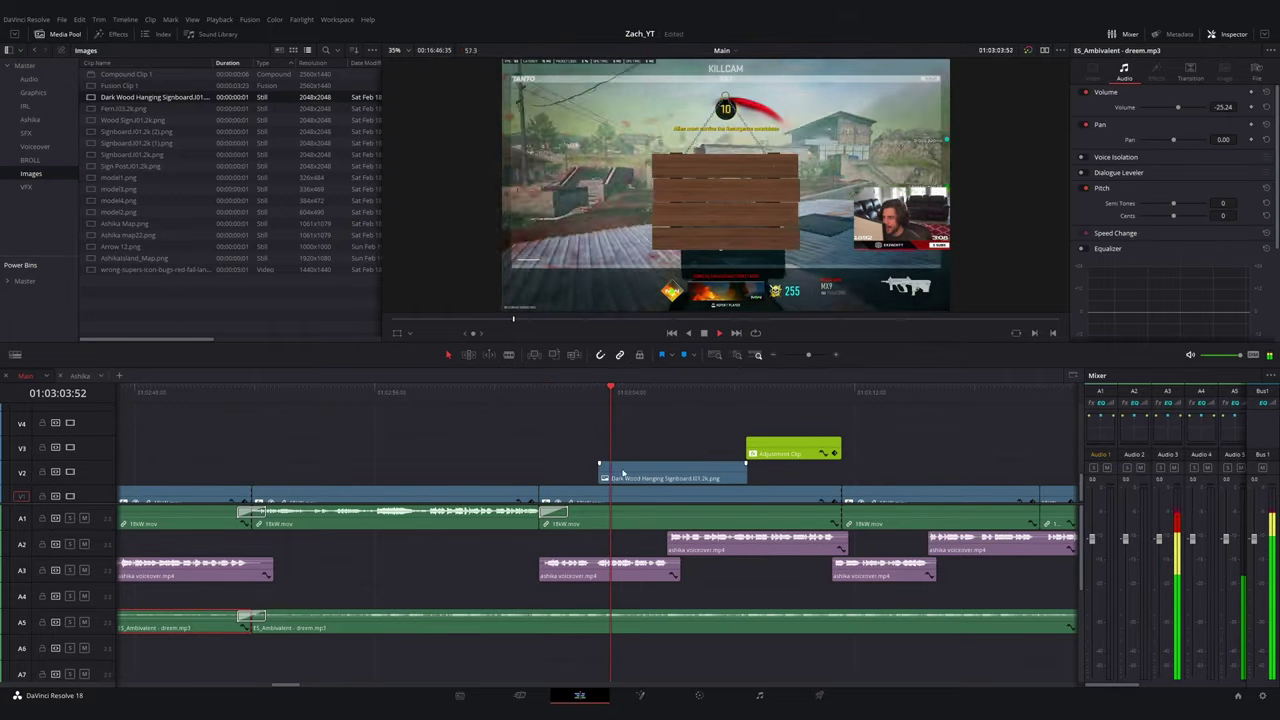
pyautogui.scroll(3, 685, 482)
pyautogui.click(550, 394)
pyautogui.moveTo(601, 394); pyautogui.dragTo(659, 390)
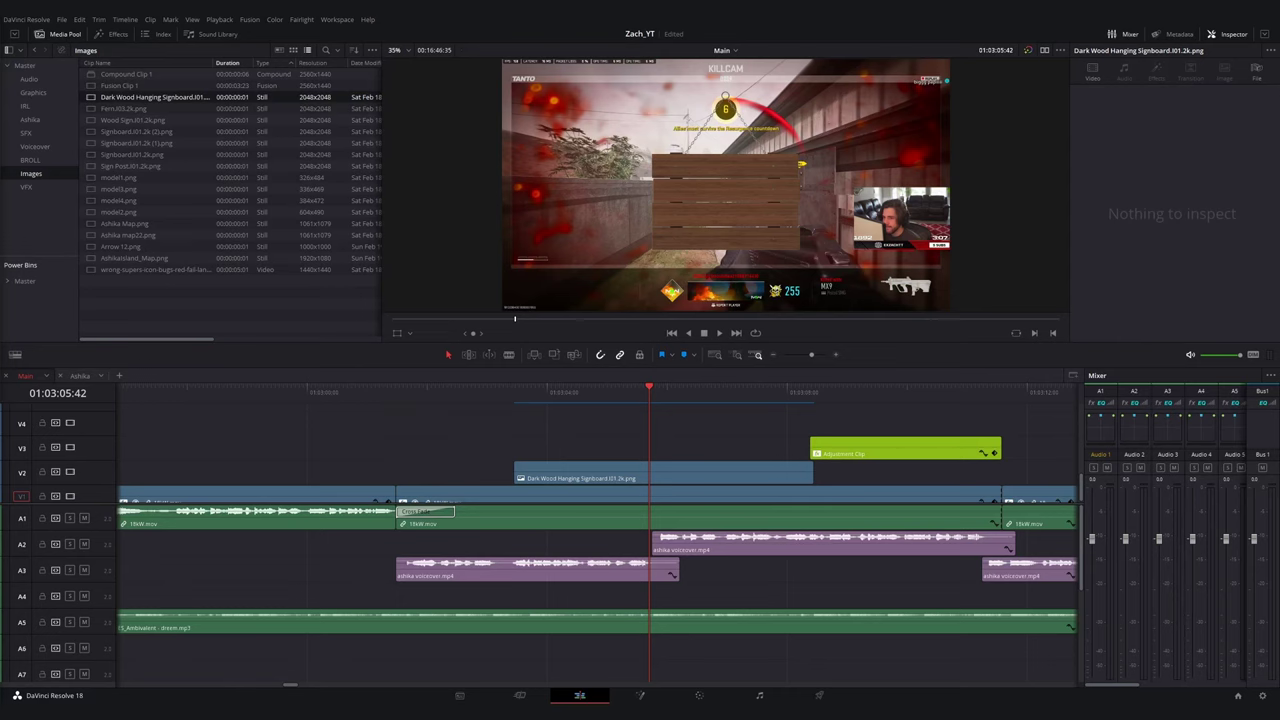
pyautogui.scroll(-1, 597, 592)
pyautogui.click(491, 393)
pyautogui.press('space')
pyautogui.scroll(1, 595, 531)
pyautogui.moveTo(740, 397); pyautogui.dragTo(783, 398)
pyautogui.moveTo(812, 473); pyautogui.dragTo(783, 473)
# - Convert the Dark Wood Hanging Signboard clip into a new Fusion clip and open it on the Fusion page
pyautogui.click(516, 398)
pyautogui.click(561, 480)
pyautogui.rightClick(561, 481)
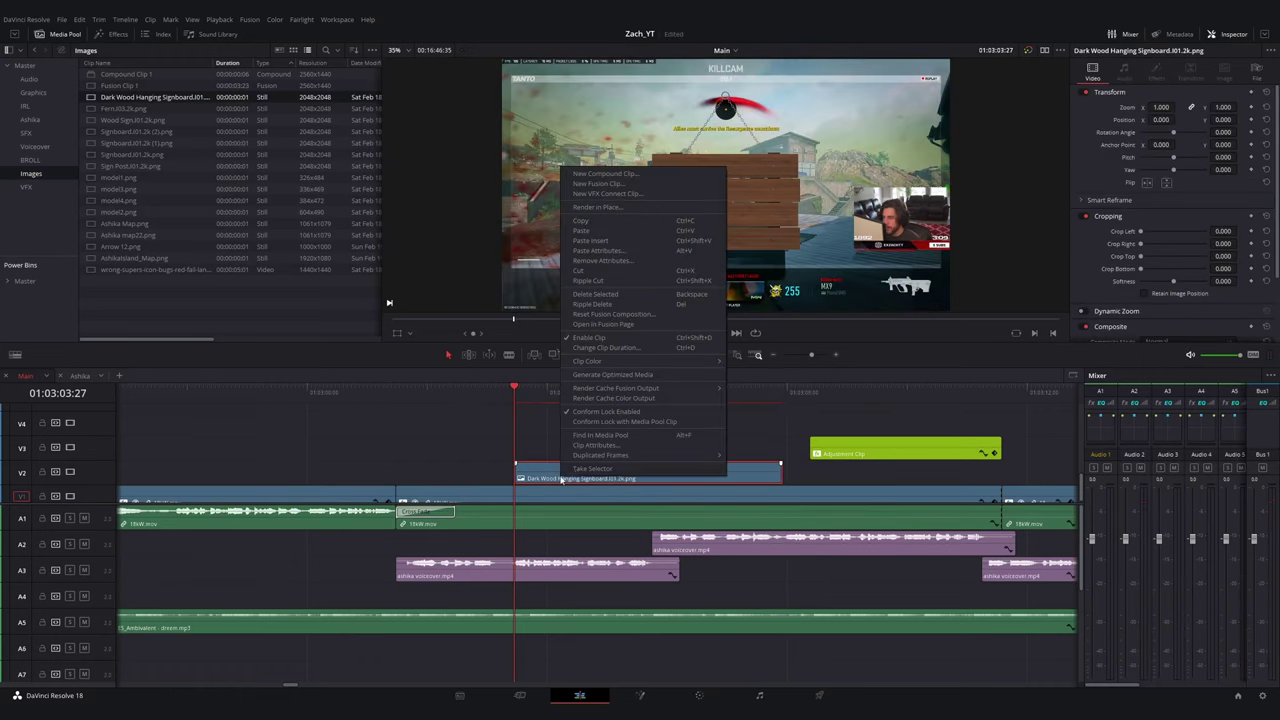
pyautogui.click(605, 375)
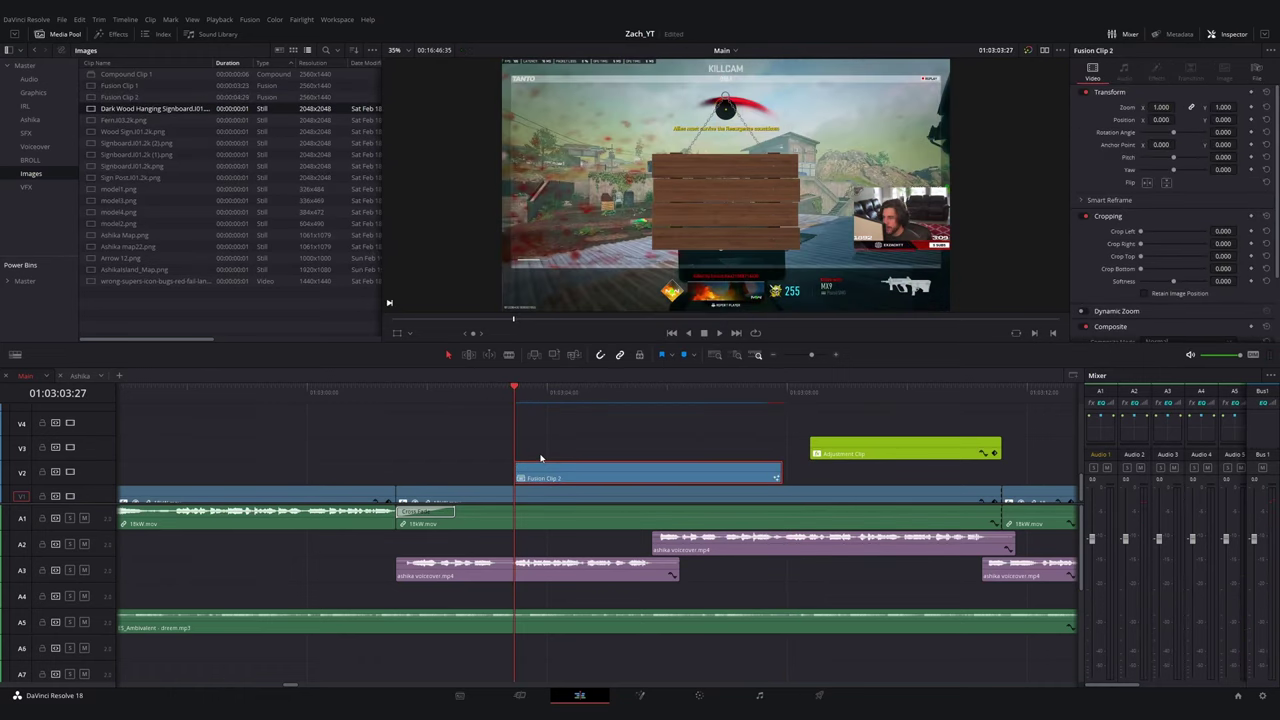
pyautogui.click(641, 695)
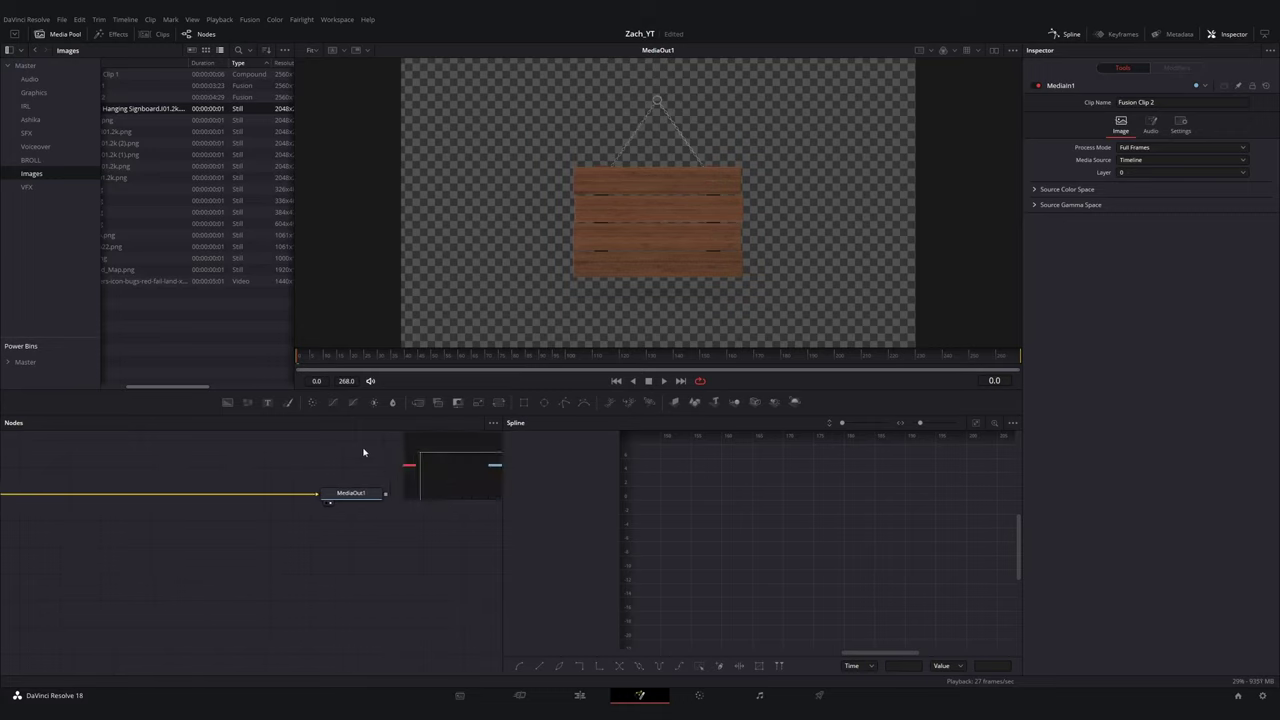
# - Insert a Merge node after MediaIn1 and feed it a Text+ node in Kristen ITC reading "It's ok to"
pyautogui.click(70, 558)
pyautogui.hotkey('shift', 'space')
pyautogui.write('trans')
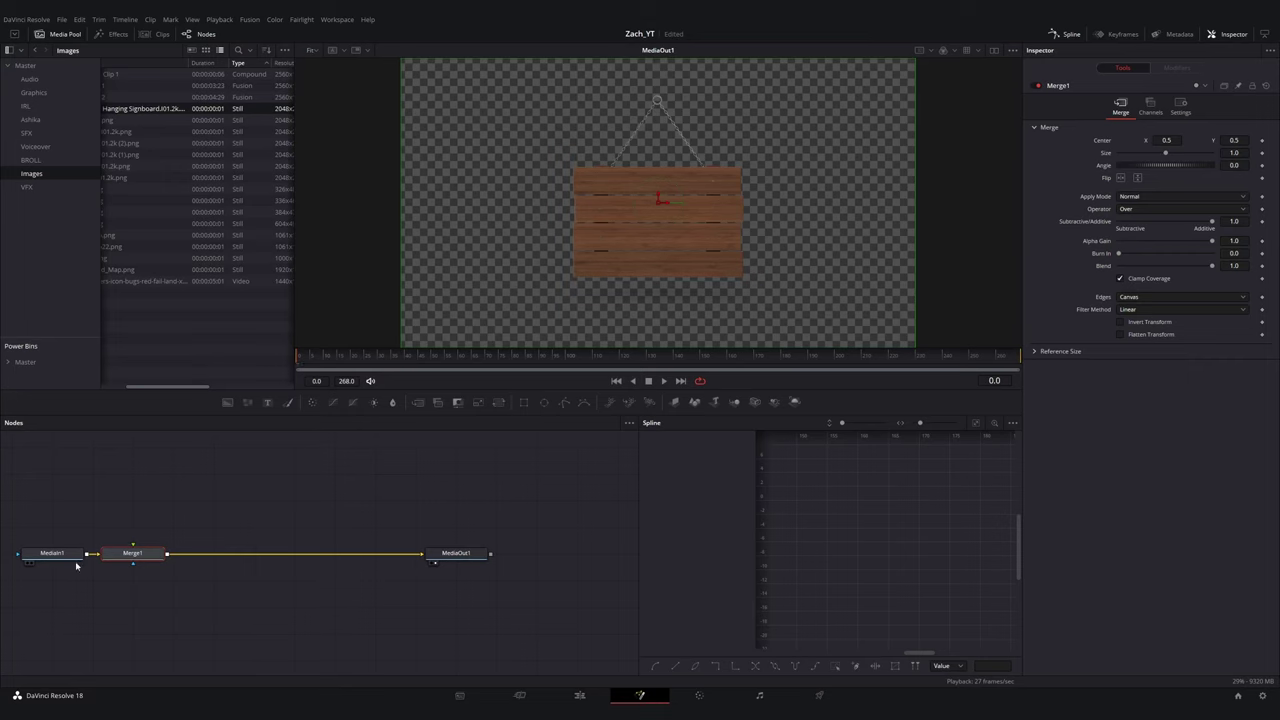
pyautogui.hotkey('shift', 'space')
pyautogui.write('Text+')
pyautogui.click(679, 486)
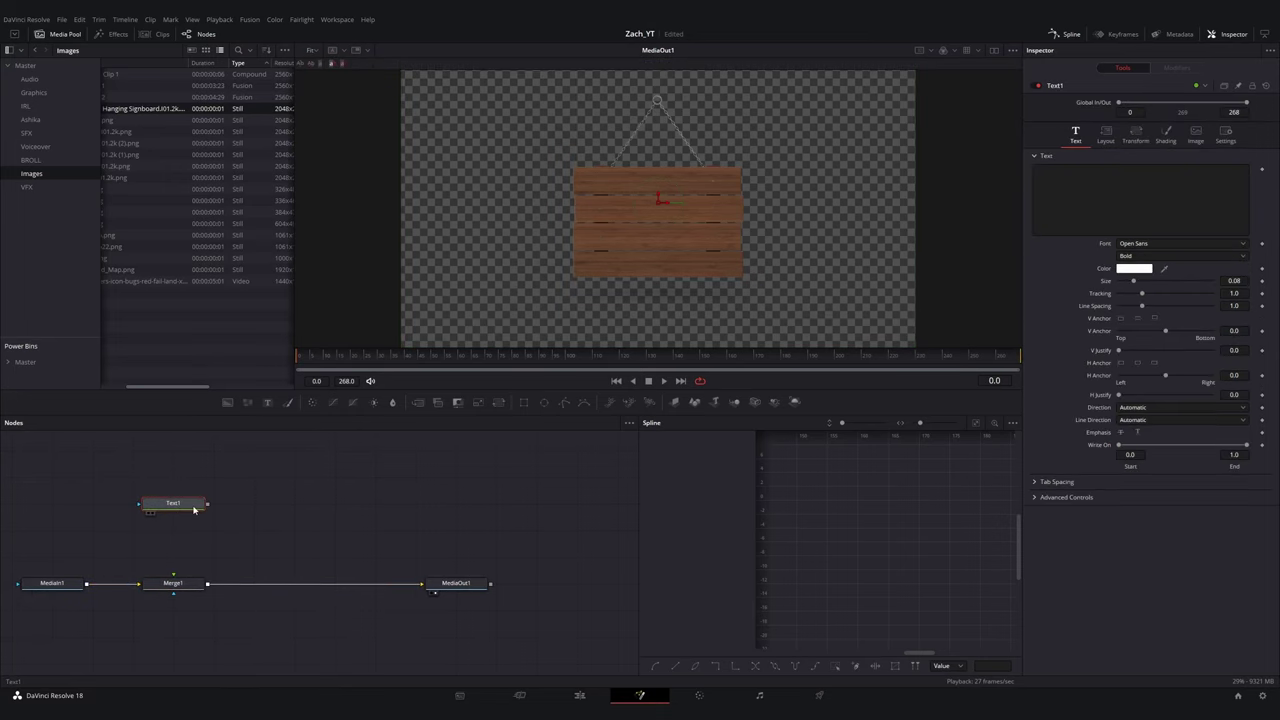
pyautogui.write("It's ok to")
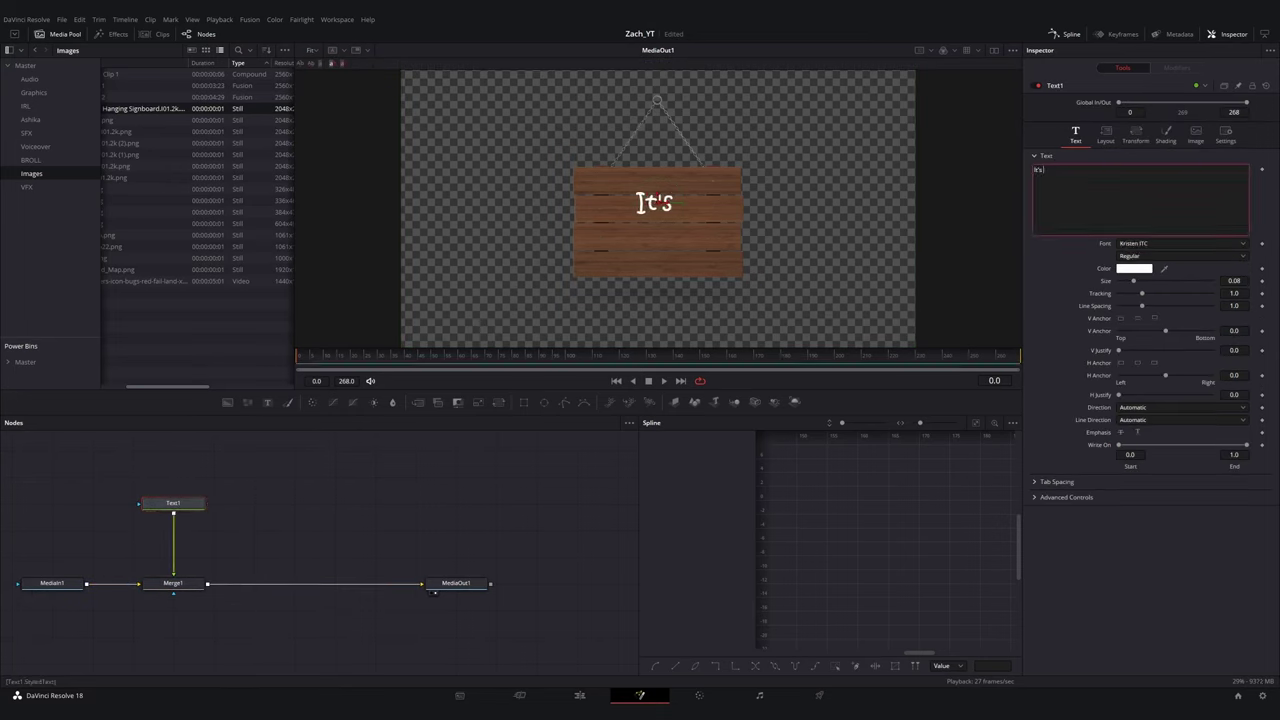